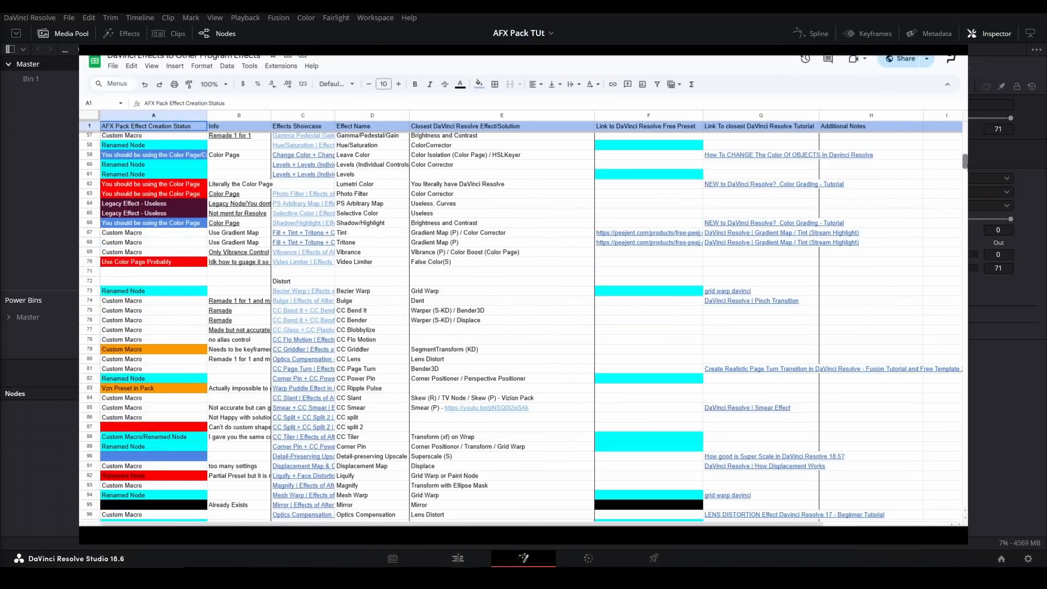
- Look through the effects spreadsheet, comparing AFX Pack creation status with the closest DaVinci Resolve effects and tutorials
{"action": "left_click_drag", "start_coordinate": [965, 161], "coordinate": [965, 139]}
{"action": "left_click", "coordinate": [957, 105]}
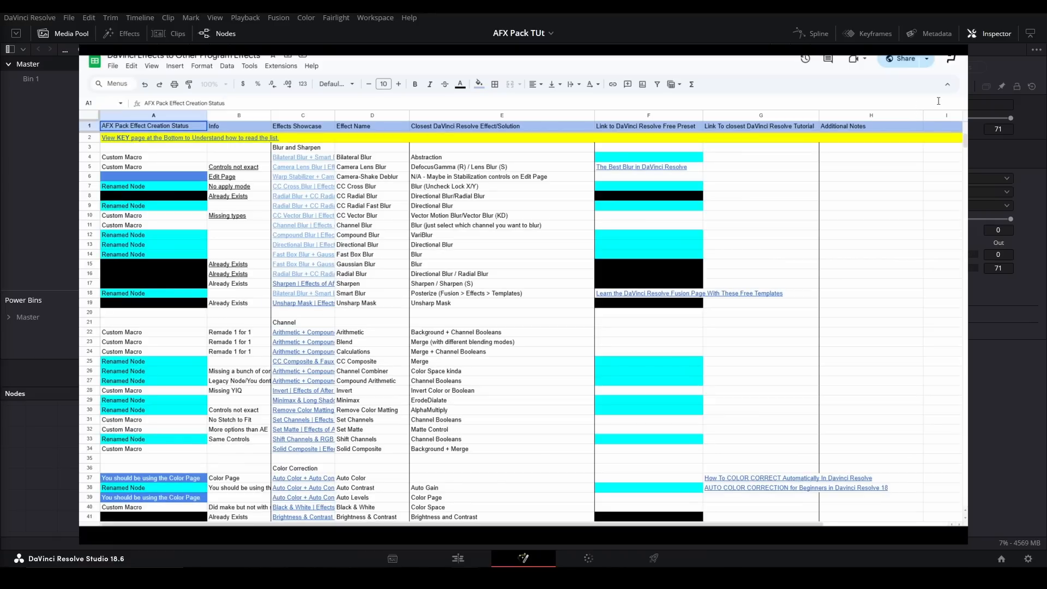
{"action": "scroll", "coordinate": [816, 380], "scroll_direction": "down", "scroll_amount": 5}
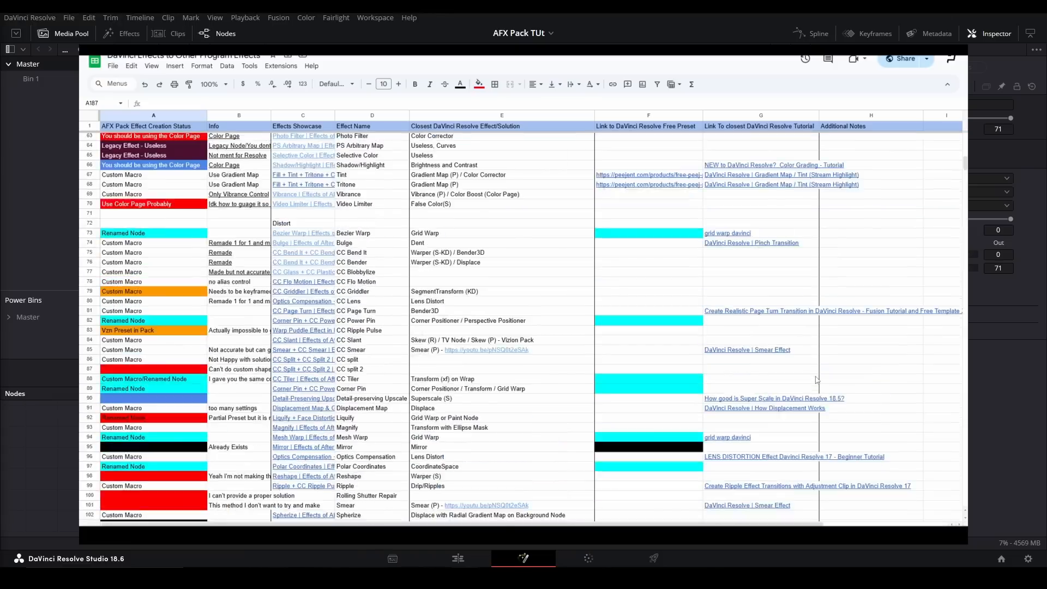
{"action": "scroll", "coordinate": [816, 380], "scroll_direction": "up", "scroll_amount": 5}
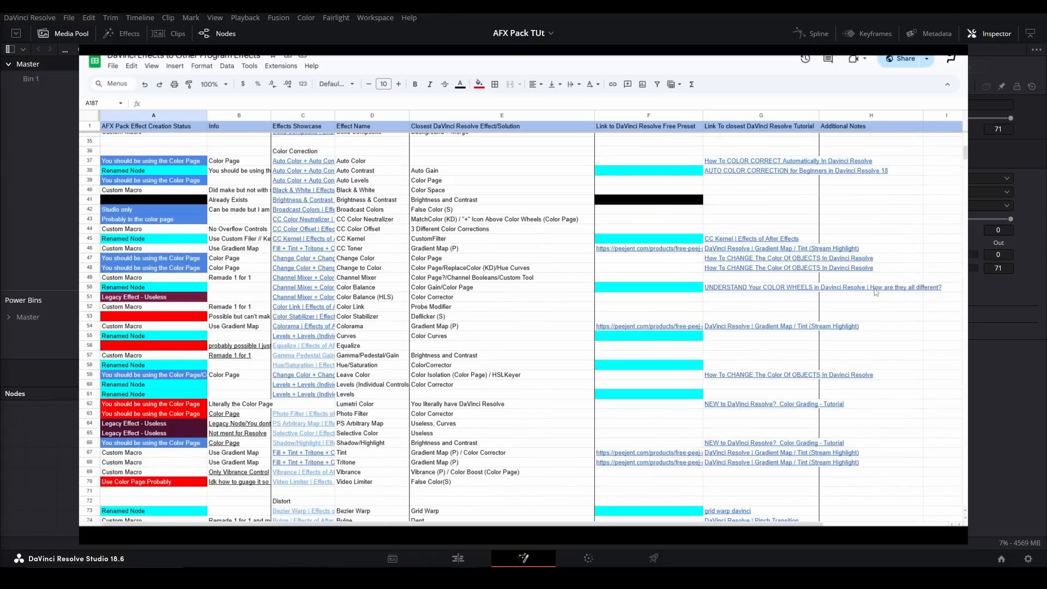
{"action": "scroll", "coordinate": [871, 317], "scroll_direction": "up", "scroll_amount": 3}
{"action": "scroll", "coordinate": [871, 317], "scroll_direction": "up", "scroll_amount": 3}
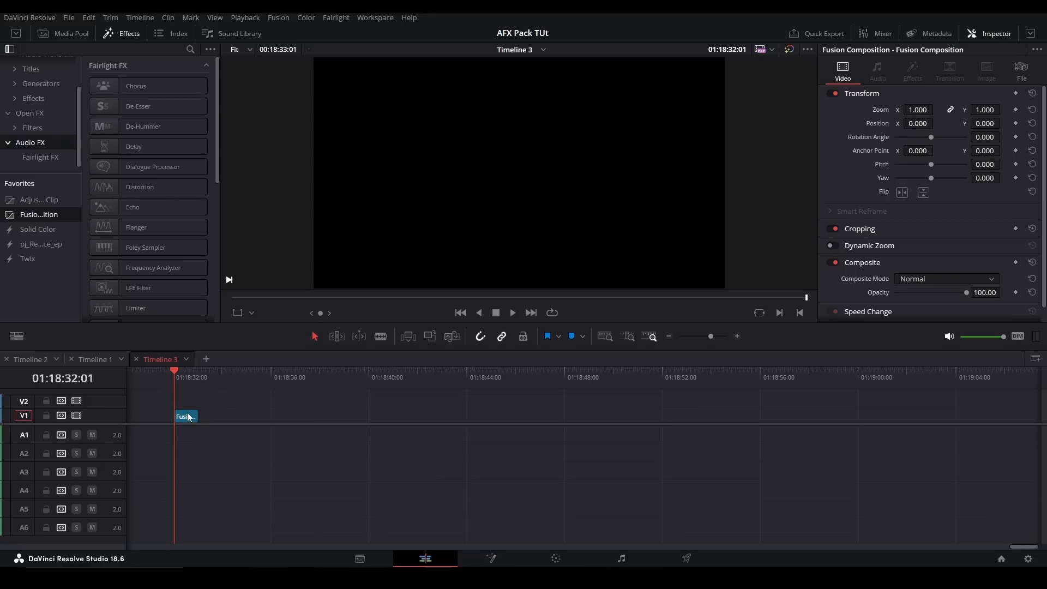
- Open the Fusion composition clip from Timeline 3 for node editing and bring MediaOut1 into view
{"action": "left_click", "coordinate": [192, 418]}
{"action": "key", "text": "shift+5"}
{"action": "left_click_drag", "start_coordinate": [310, 481], "coordinate": [535, 484]}
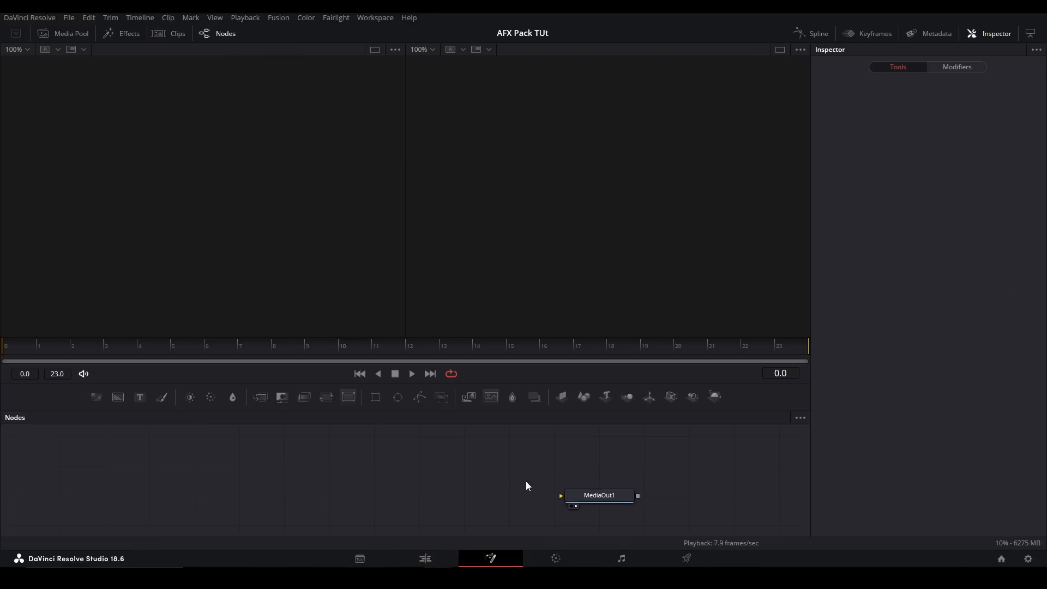
- Open the Macros folder from the Path Map in the Fusion settings, then close it and leave the settings without saving
{"action": "double_click", "coordinate": [1020, 543]}
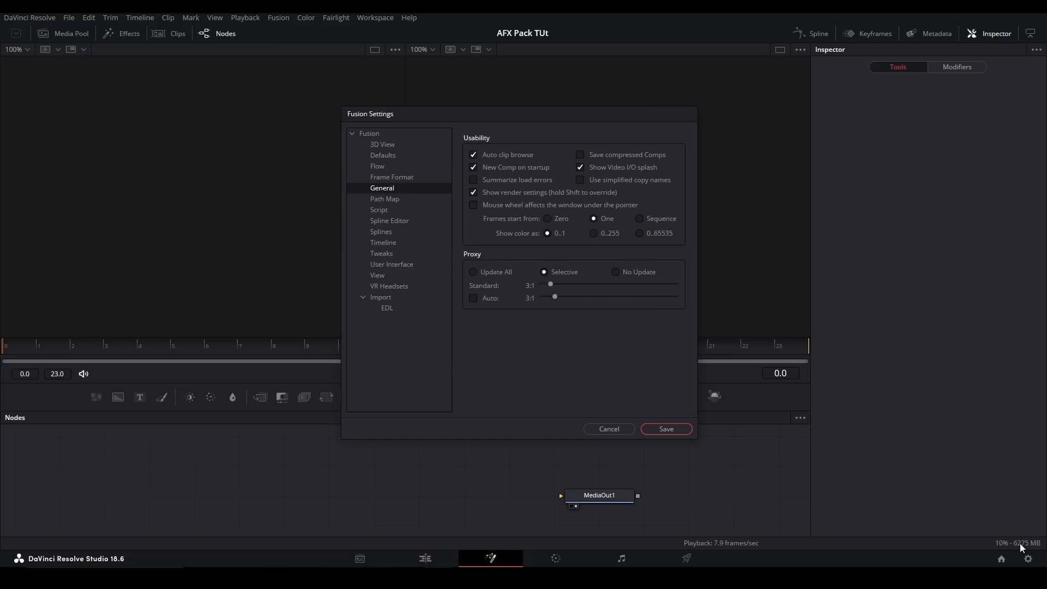
{"action": "left_click", "coordinate": [399, 199]}
{"action": "scroll", "coordinate": [556, 253], "scroll_direction": "down", "scroll_amount": 3}
{"action": "scroll", "coordinate": [559, 252], "scroll_direction": "down", "scroll_amount": 1}
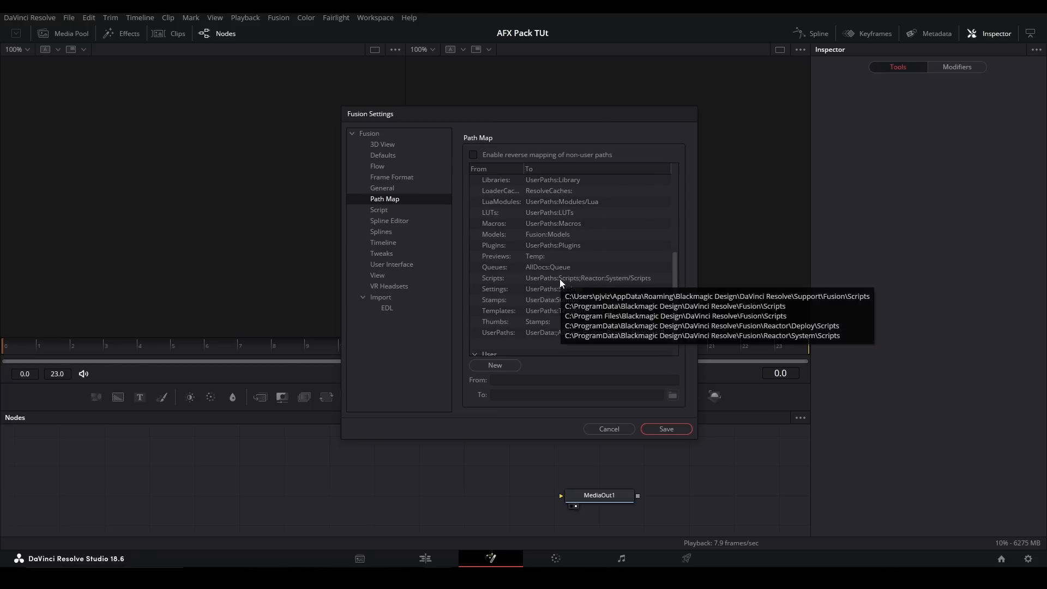
{"action": "left_click", "coordinate": [581, 221]}
{"action": "right_click", "coordinate": [582, 222]}
{"action": "left_click", "coordinate": [617, 219]}
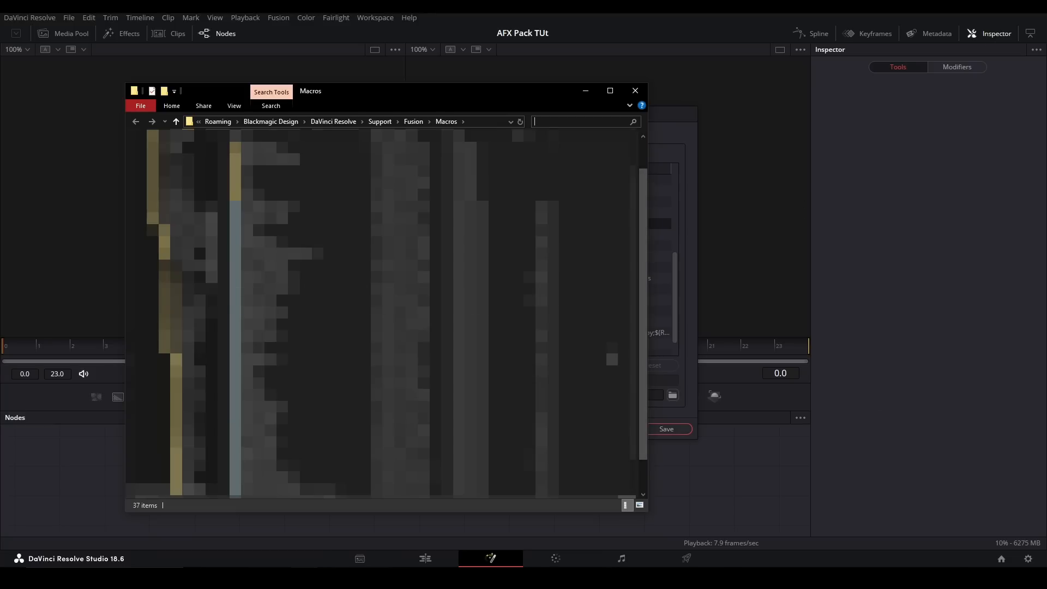
{"action": "left_click", "coordinate": [636, 91]}
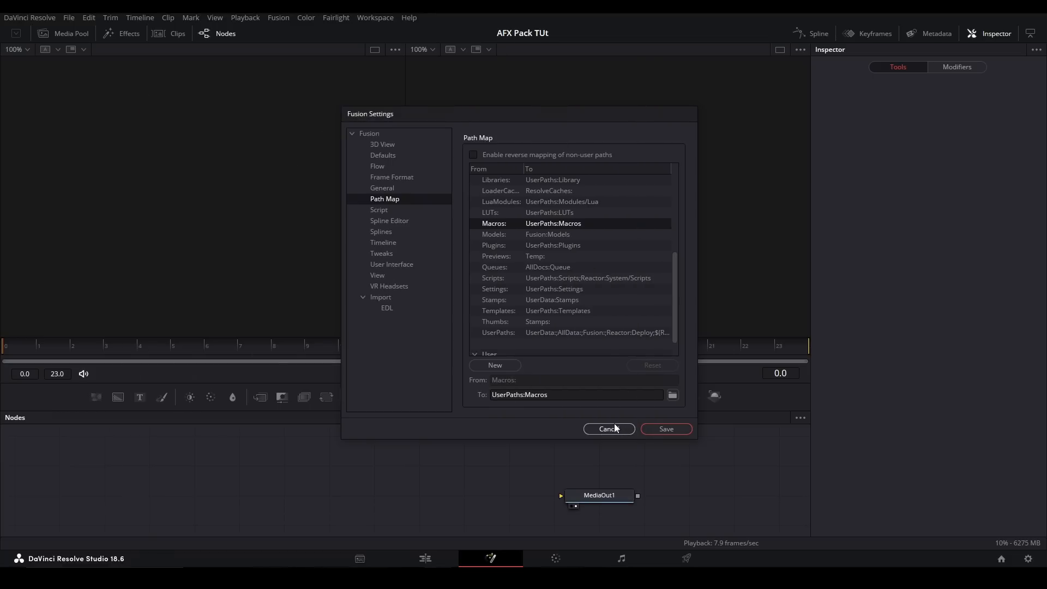
{"action": "left_click", "coordinate": [603, 429]}
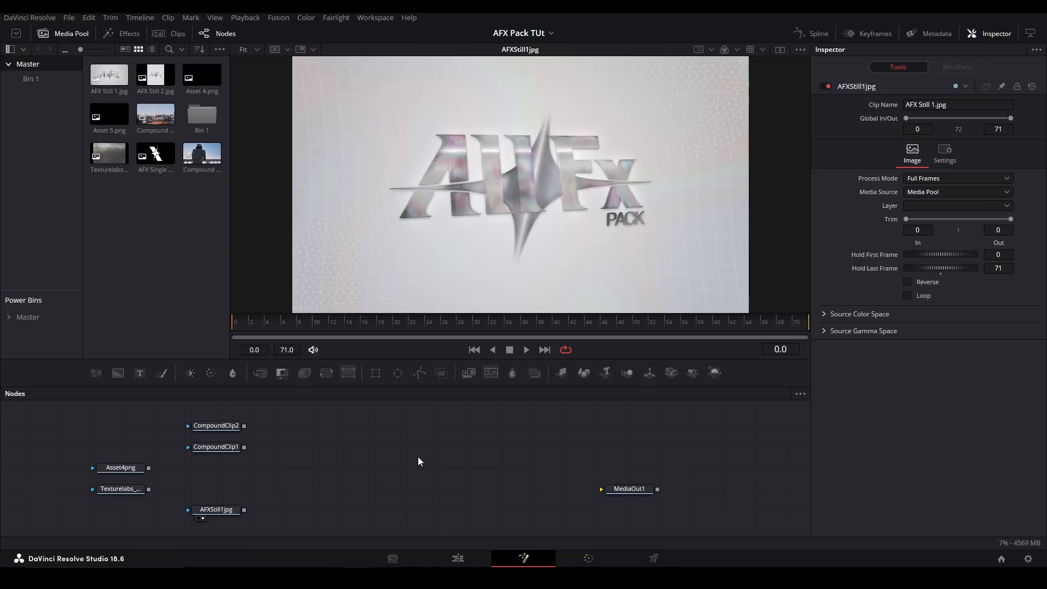
- Add the pj_TurbulentDisplace_afx tool to the node graph
{"action": "key", "text": "shift+space"}
{"action": "type", "text": "turbulentd"}
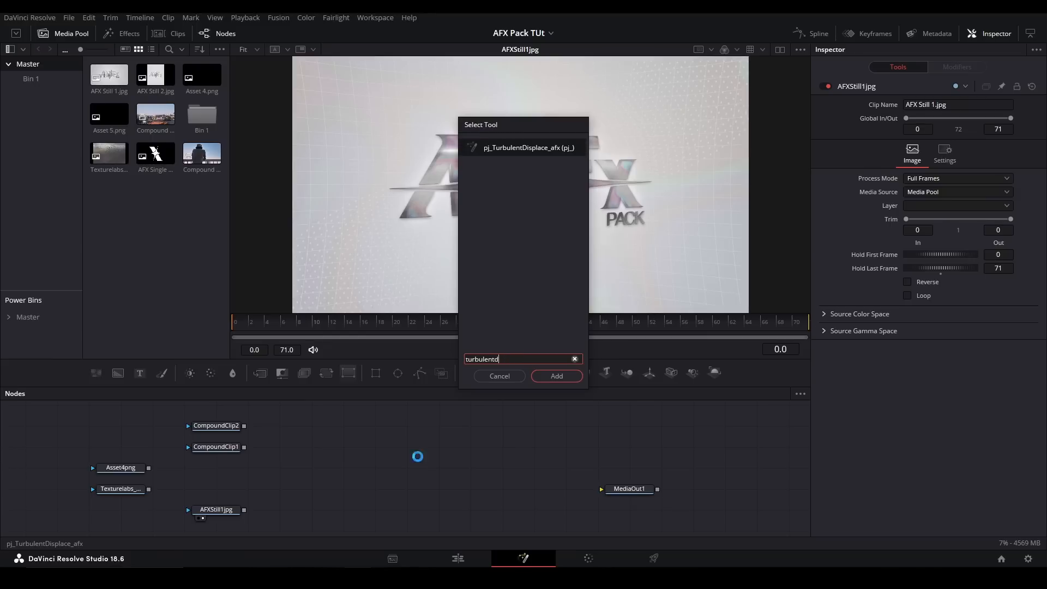
{"action": "key", "text": "Return"}
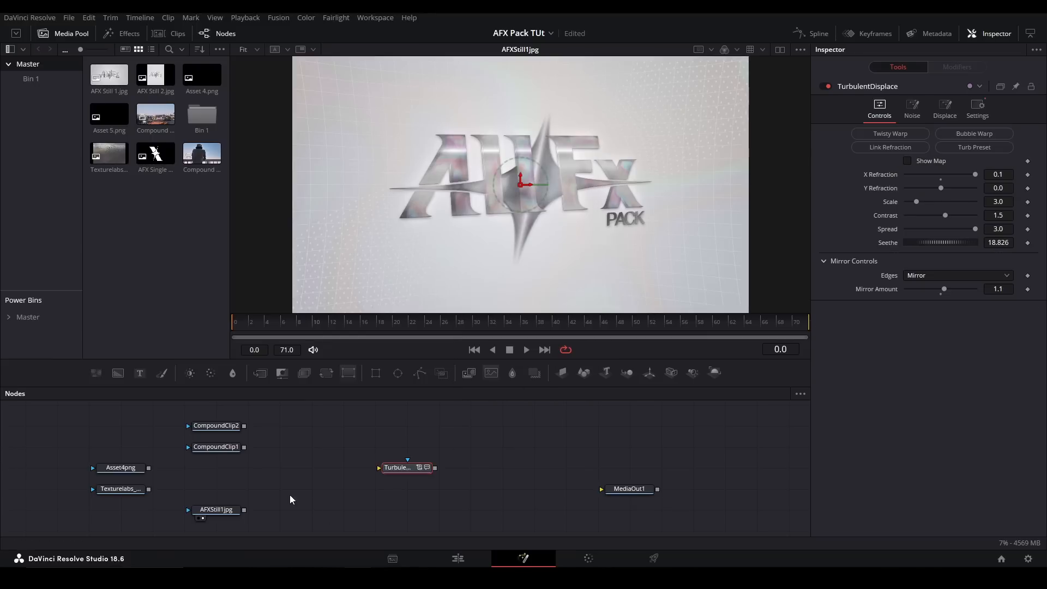
- Feed AFXStill1jpg into the TurbulentDisplace node, display its result in the viewer, and line it up with the still
{"action": "left_click_drag", "start_coordinate": [244, 509], "coordinate": [388, 469]}
{"action": "key", "text": "2"}
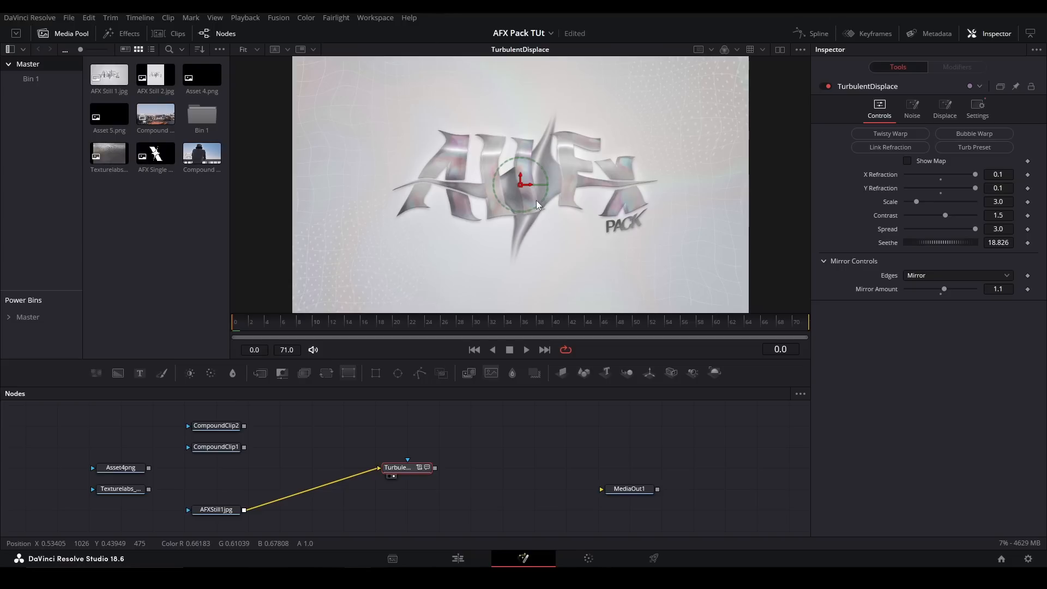
{"action": "left_click_drag", "start_coordinate": [424, 470], "coordinate": [471, 480]}
{"action": "left_click_drag", "start_coordinate": [514, 422], "coordinate": [491, 452]}
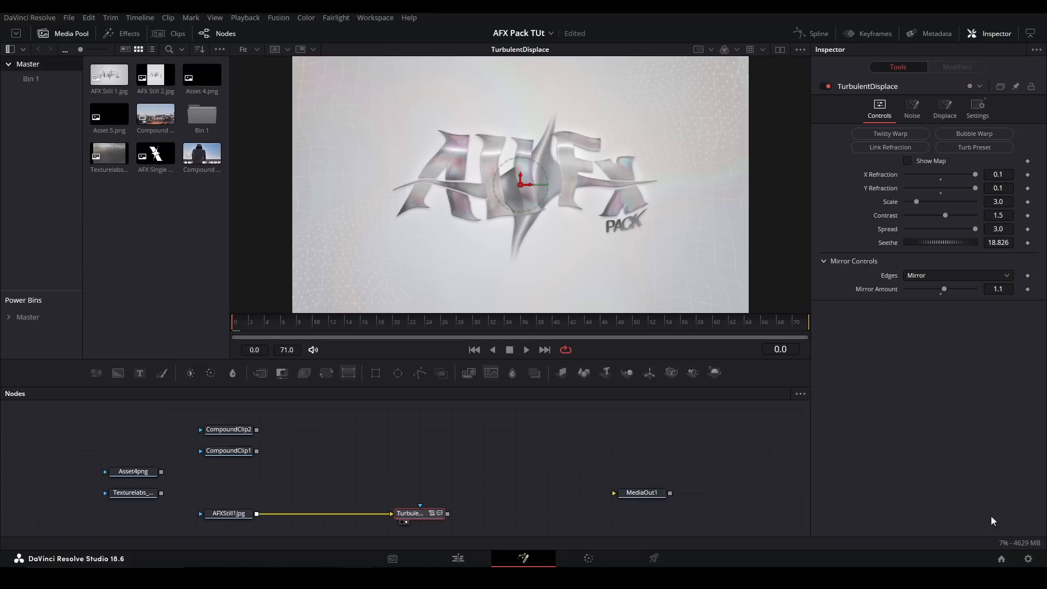
- Review the Flow options in the Fusion settings and save them
{"action": "left_click", "coordinate": [1018, 542]}
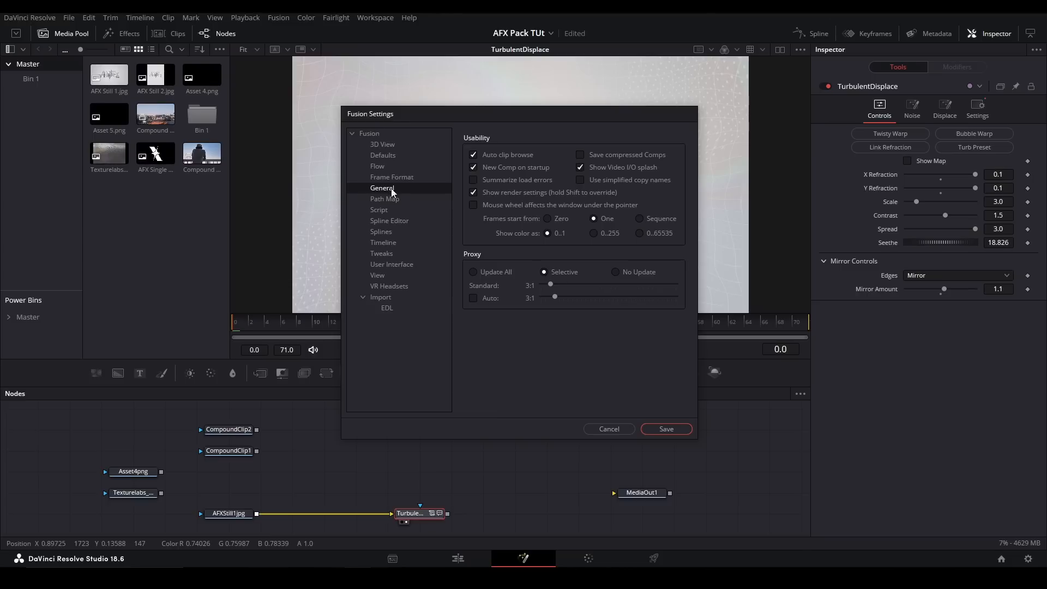
{"action": "left_click", "coordinate": [378, 166]}
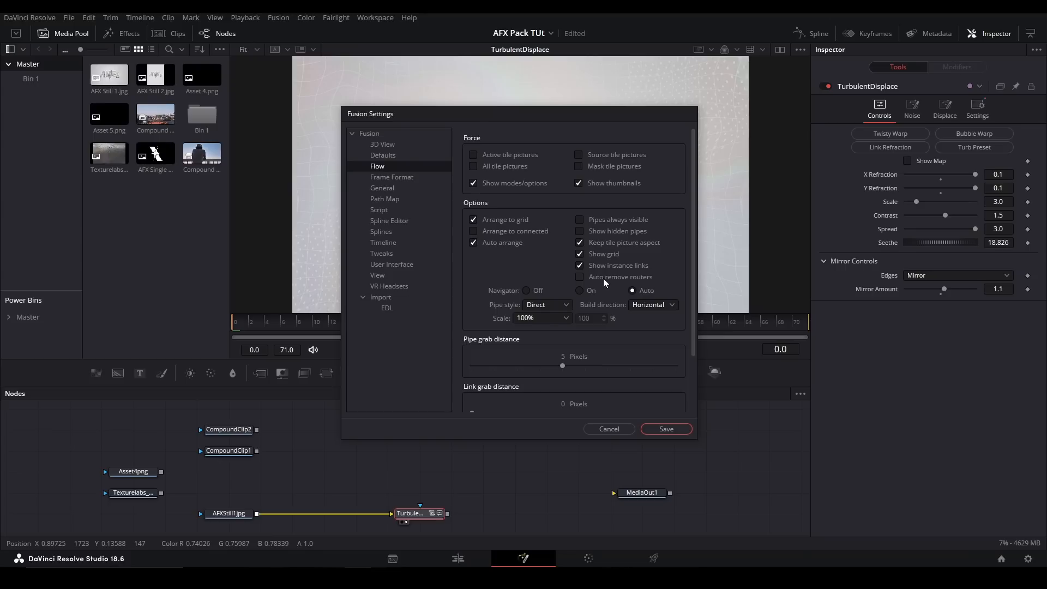
{"action": "left_click", "coordinate": [663, 430]}
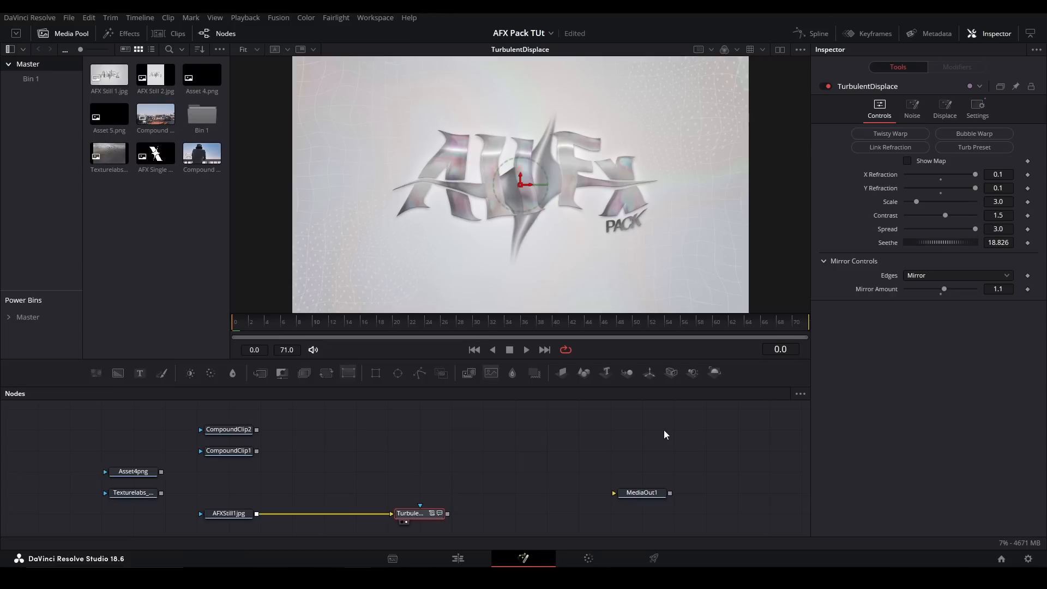
- Examine the Controls, Noise and Displace parameters of the TurbulentDisplace node
{"action": "left_click_drag", "start_coordinate": [396, 471], "coordinate": [446, 425]}
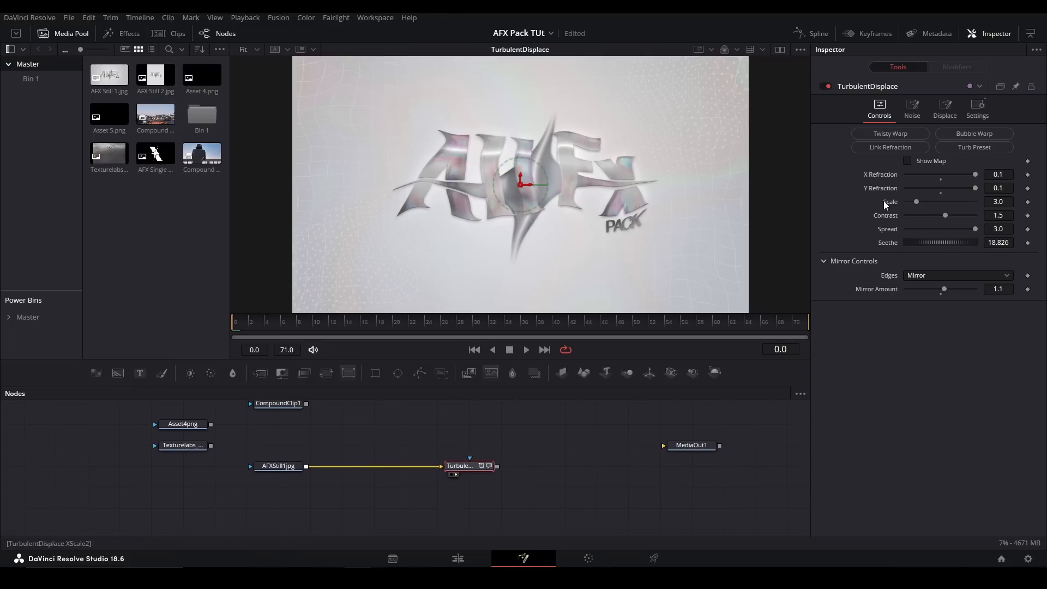
{"action": "left_click_drag", "start_coordinate": [974, 173], "coordinate": [1019, 183]}
{"action": "left_click", "coordinate": [913, 110]}
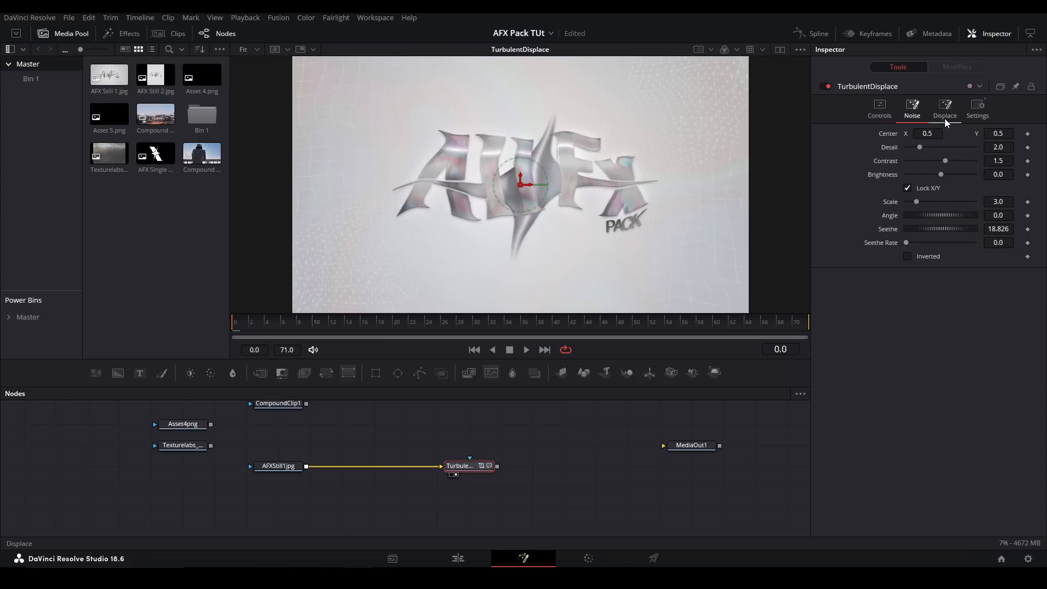
{"action": "left_click", "coordinate": [945, 109]}
{"action": "left_click", "coordinate": [880, 109]}
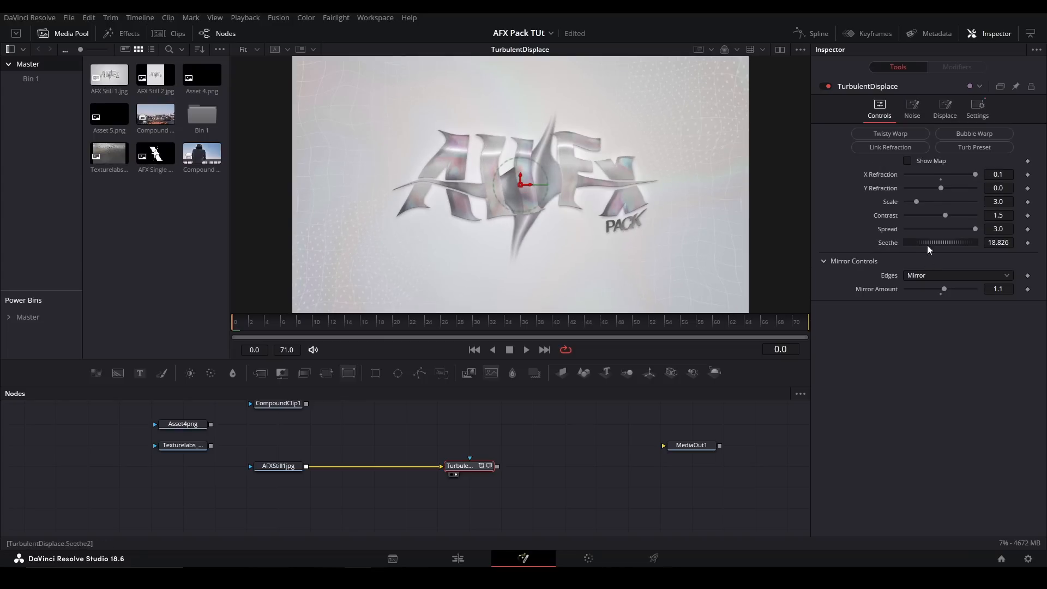
{"action": "left_click", "coordinate": [913, 115]}
{"action": "left_click", "coordinate": [941, 123]}
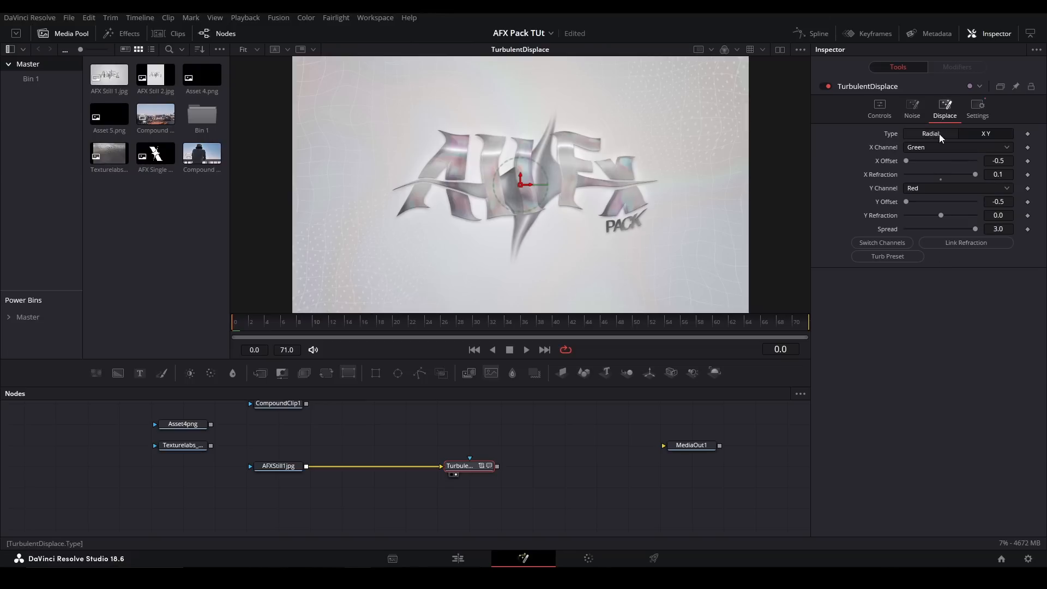
{"action": "left_click", "coordinate": [978, 123]}
{"action": "left_click", "coordinate": [880, 114]}
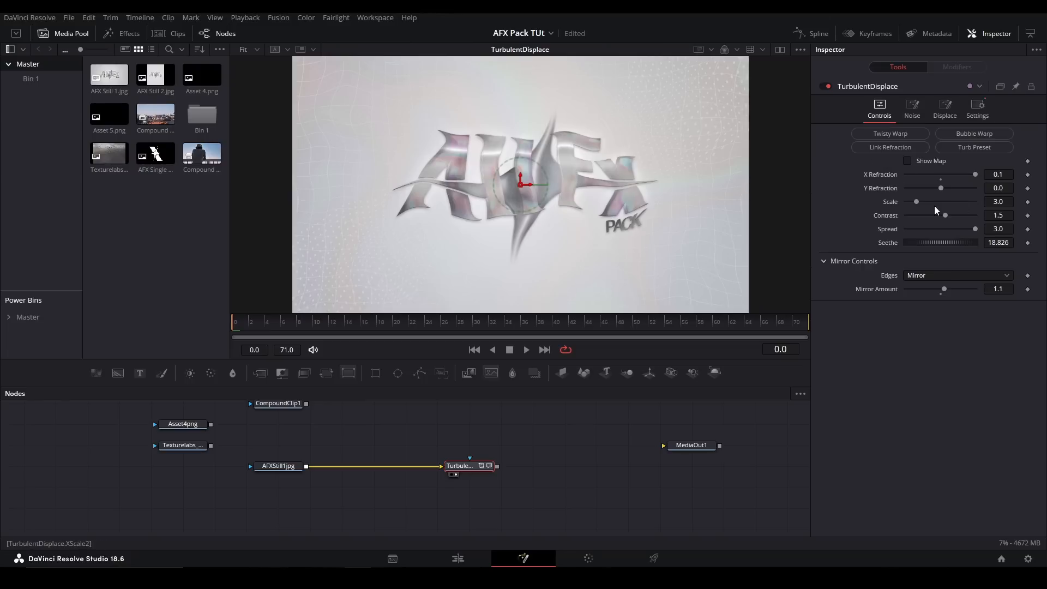
- Bring the TurbulentDisplace X Refraction to 0.0 and examine the node's Settings options
{"action": "left_click_drag", "start_coordinate": [975, 174], "coordinate": [947, 179]}
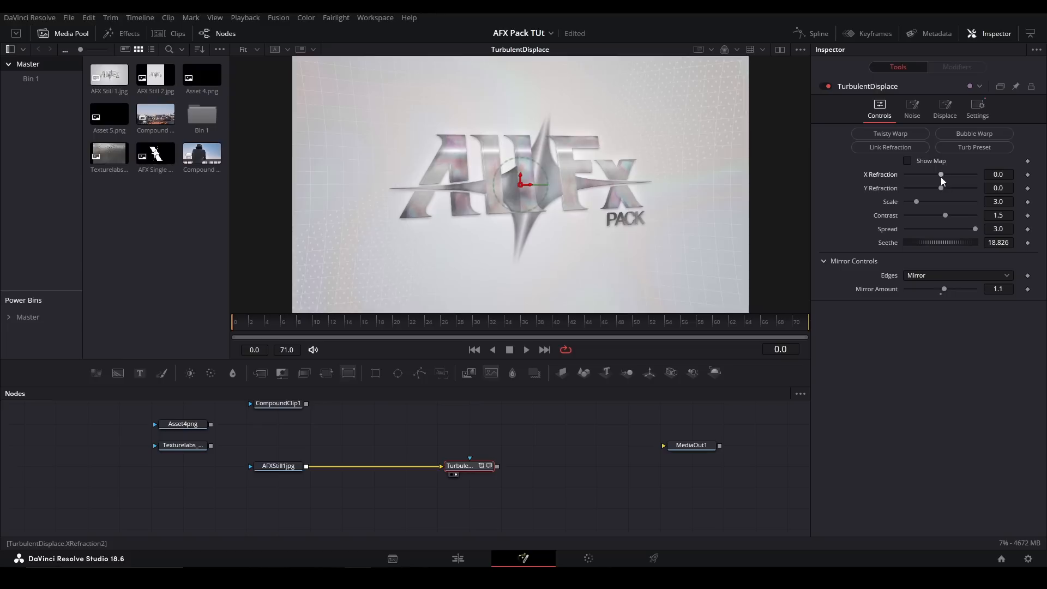
{"action": "left_click", "coordinate": [978, 108]}
{"action": "left_click", "coordinate": [825, 185]}
{"action": "left_click", "coordinate": [825, 185]}
{"action": "left_click", "coordinate": [879, 111]}
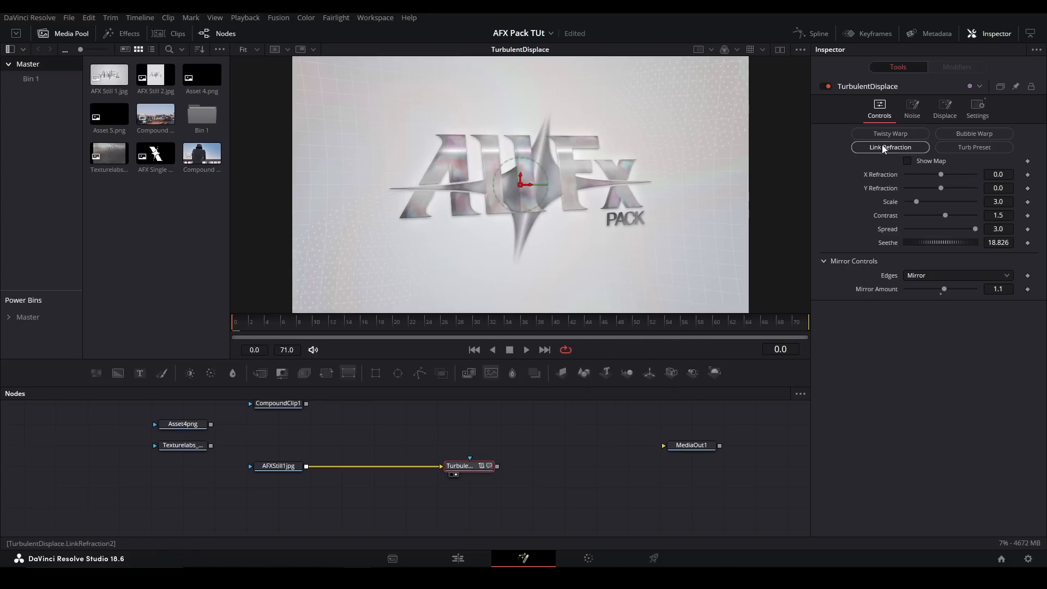
{"action": "left_click_drag", "start_coordinate": [942, 174], "coordinate": [901, 173]}
{"action": "double_click", "coordinate": [937, 178]}
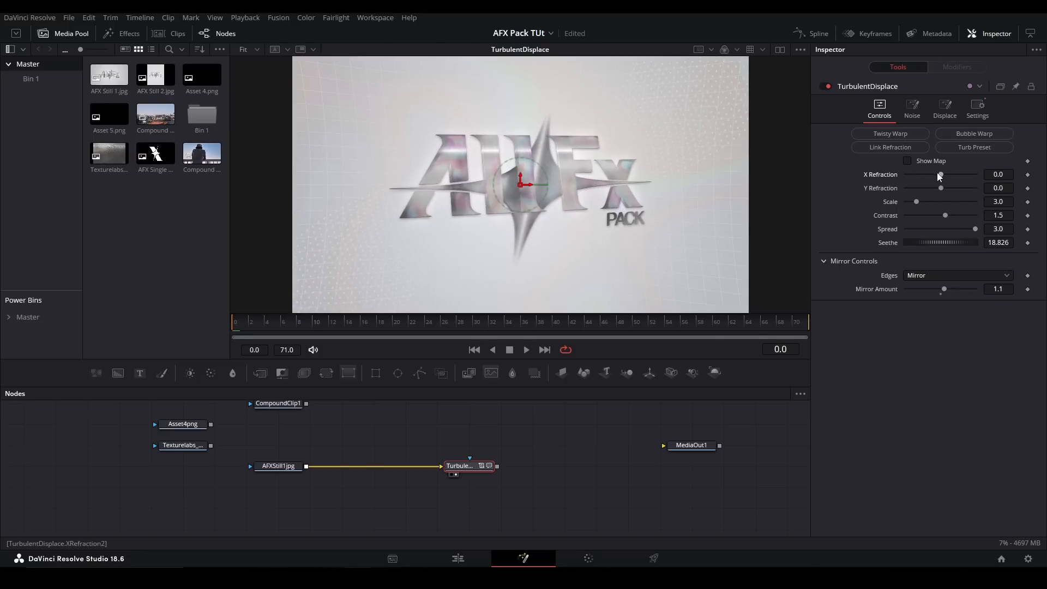
- Compare the Twisty Warp and Bubble Warp presets at several X Refraction values including 0.3, finishing on Twisty Warp with X Refraction 0.0
{"action": "left_click", "coordinate": [914, 136]}
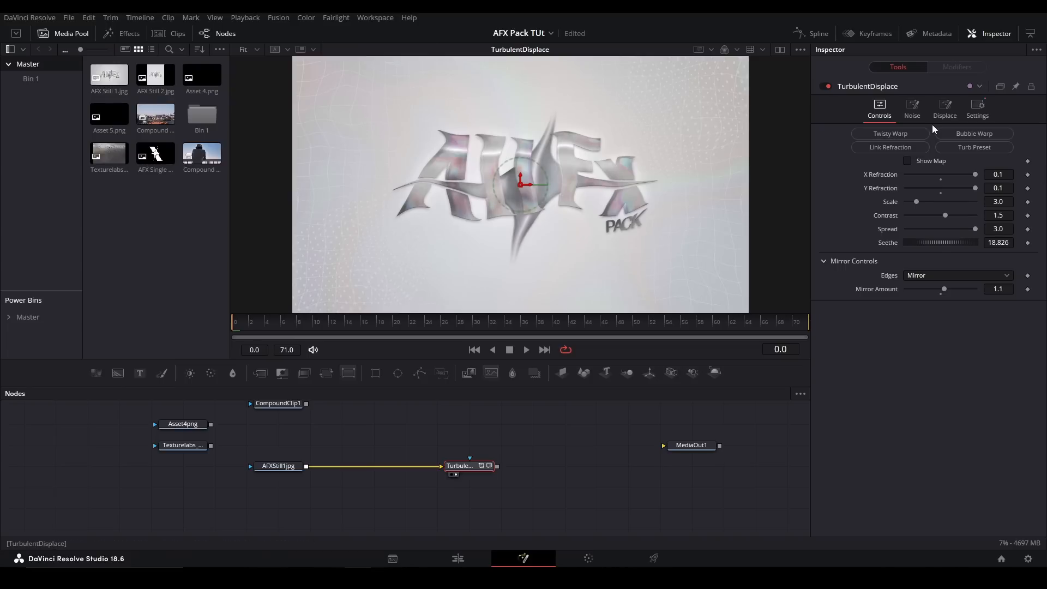
{"action": "left_click", "coordinate": [974, 137]}
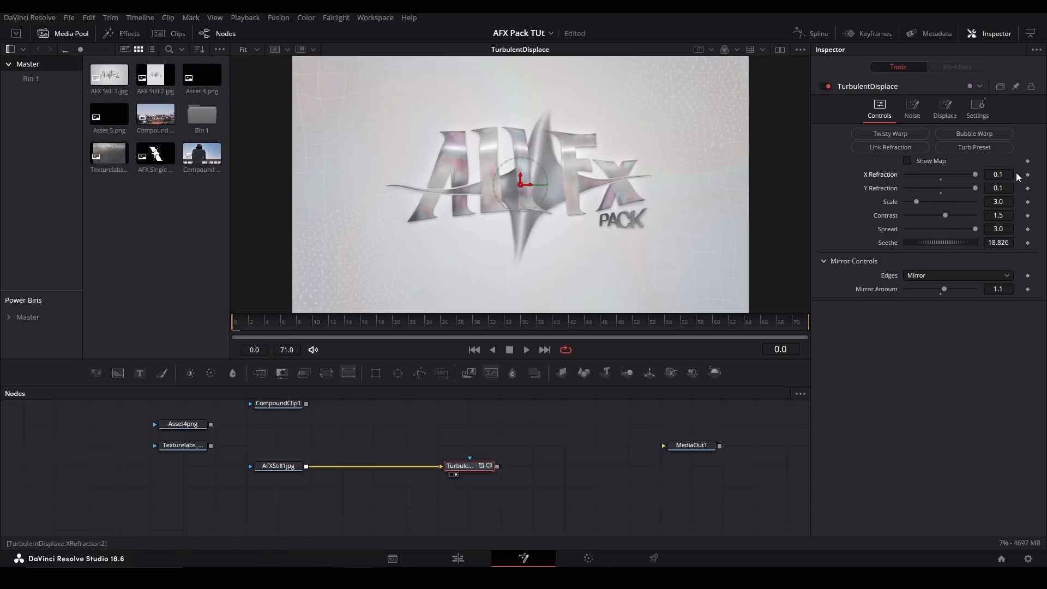
{"action": "left_click", "coordinate": [998, 174]}
{"action": "type", "text": "0.3"}
{"action": "key", "text": "Return"}
{"action": "key", "text": "Down"}
{"action": "key", "text": "Down"}
{"action": "key", "text": "Down"}
{"action": "key", "text": "Down"}
{"action": "key", "text": "Down"}
{"action": "key", "text": "Down"}
{"action": "key", "text": "Down"}
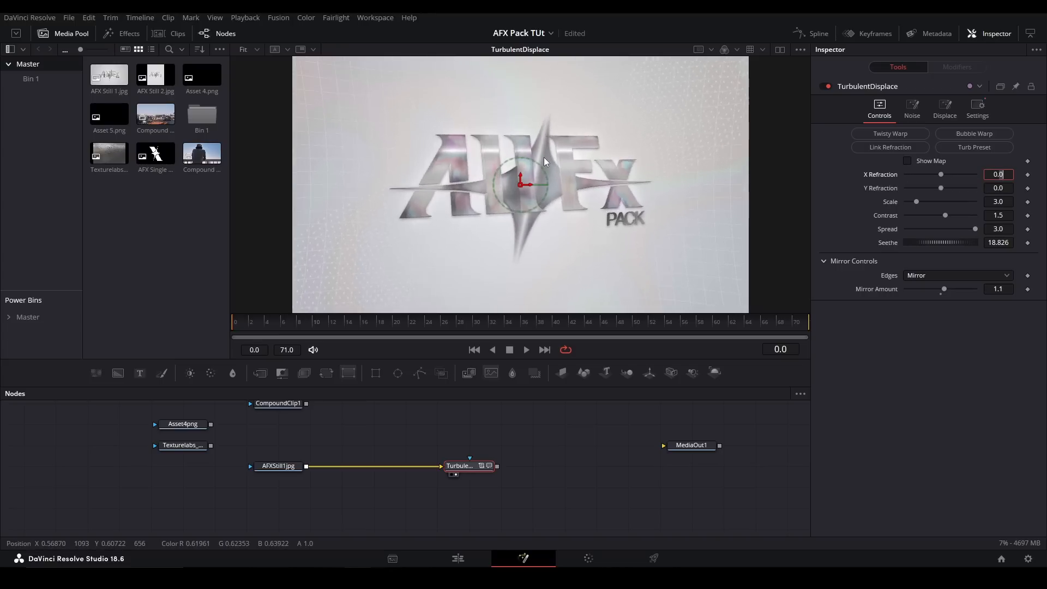
{"action": "left_click", "coordinate": [891, 135]}
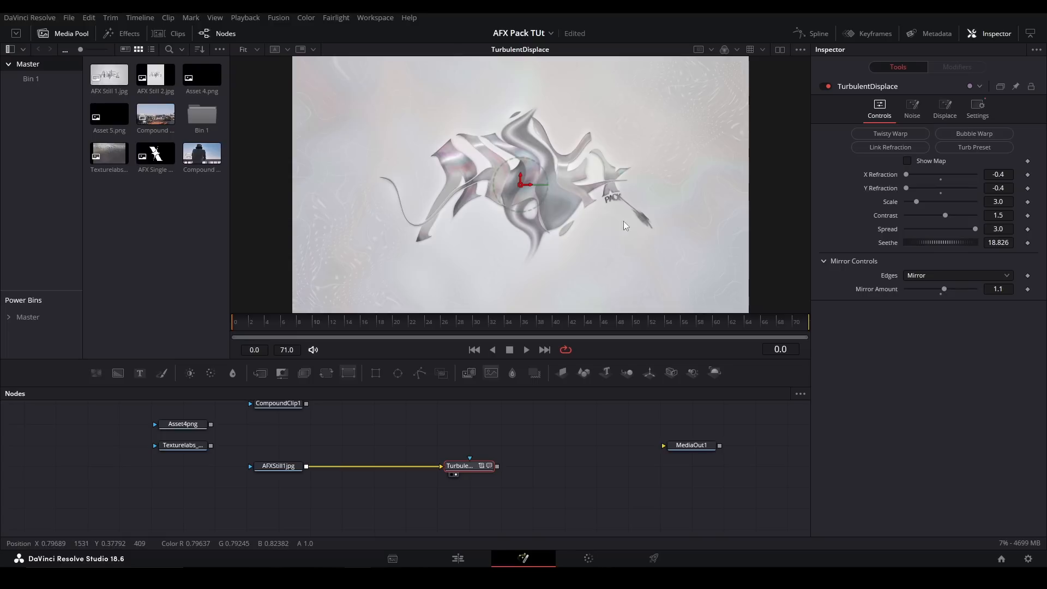
{"action": "double_click", "coordinate": [937, 188]}
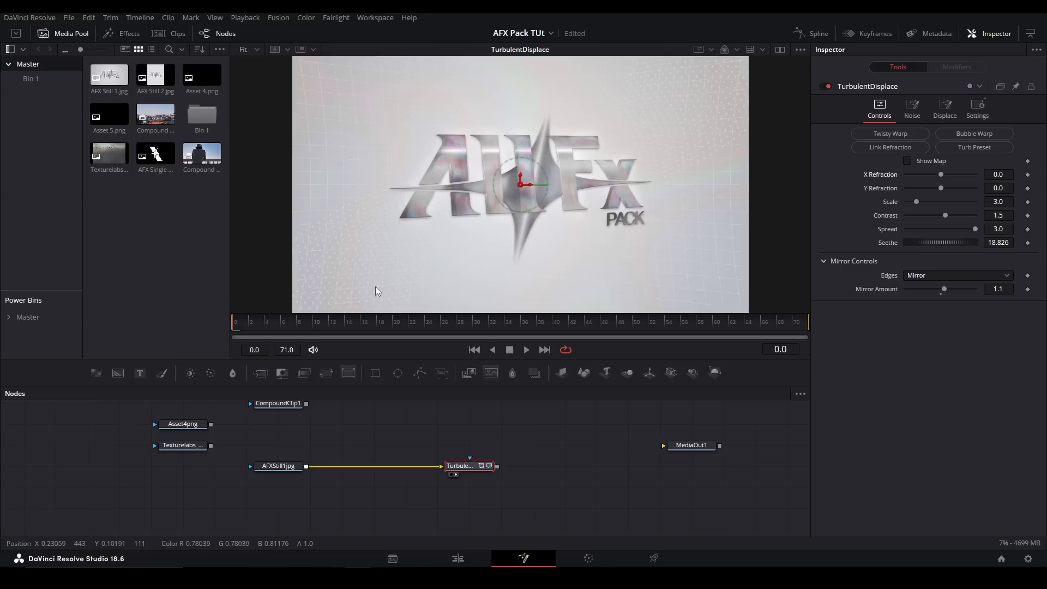
- Apply the Turb Preset to TurbulentDisplace at frame 0 and play back the resulting animation
{"action": "left_click", "coordinate": [511, 326]}
{"action": "left_click_drag", "start_coordinate": [317, 327], "coordinate": [234, 322]}
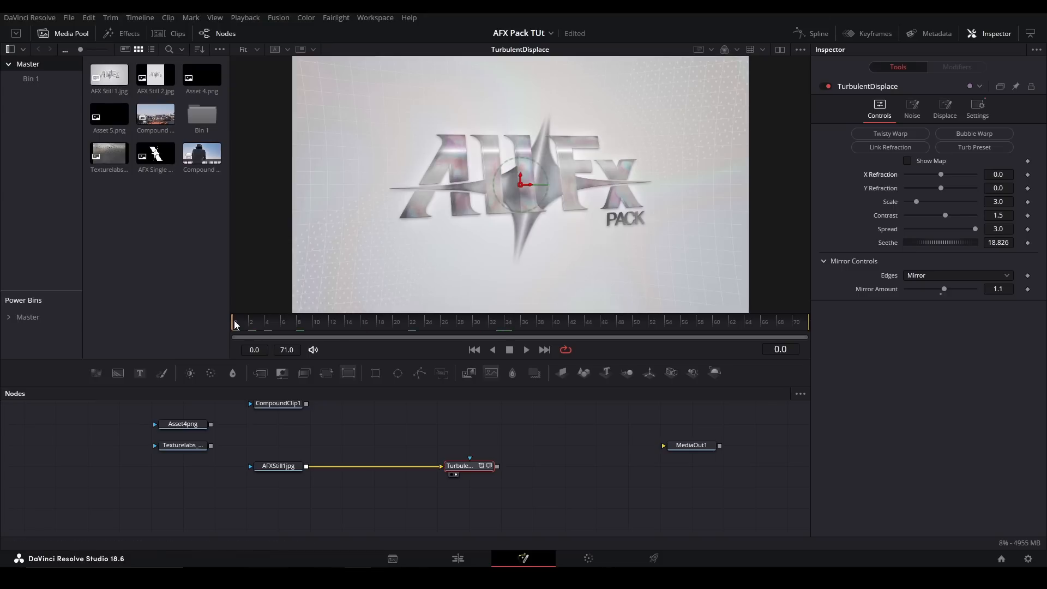
{"action": "left_click", "coordinate": [964, 148]}
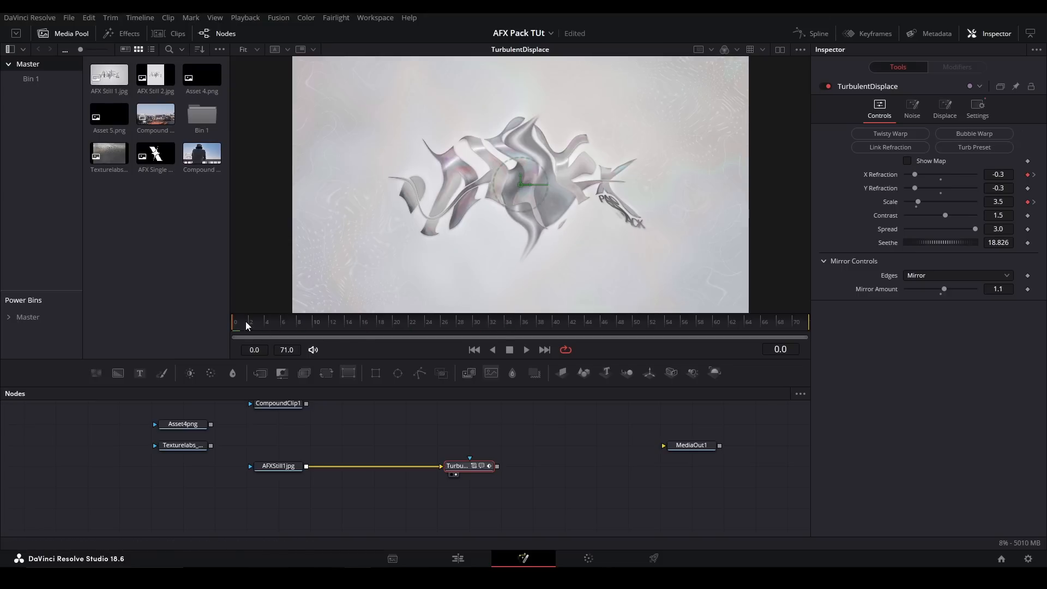
{"action": "key", "text": "space"}
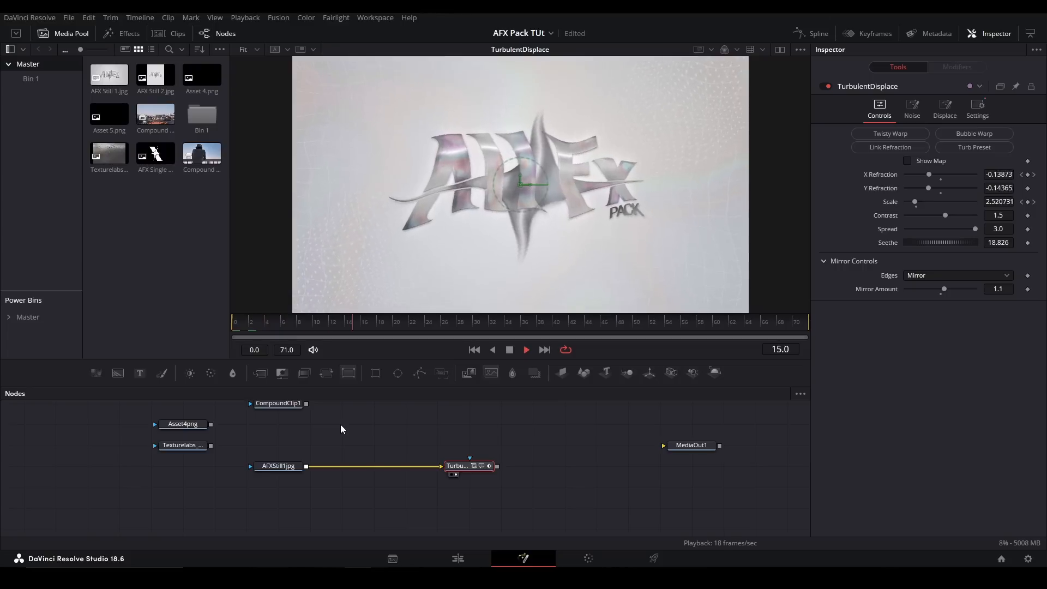
{"action": "key", "text": "space"}
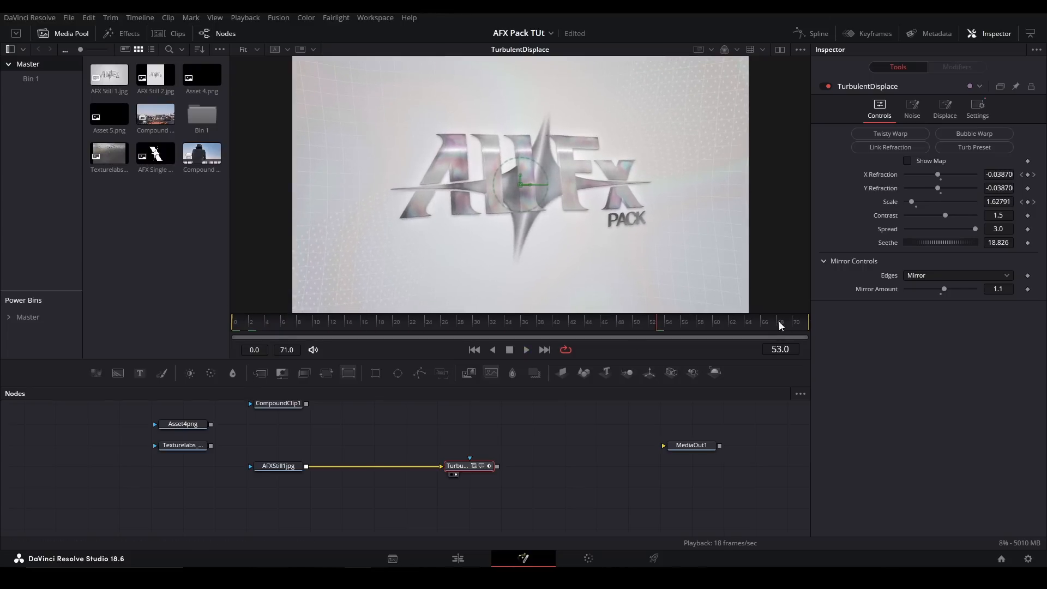
{"action": "left_click", "coordinate": [231, 322]}
{"action": "key", "text": "space"}
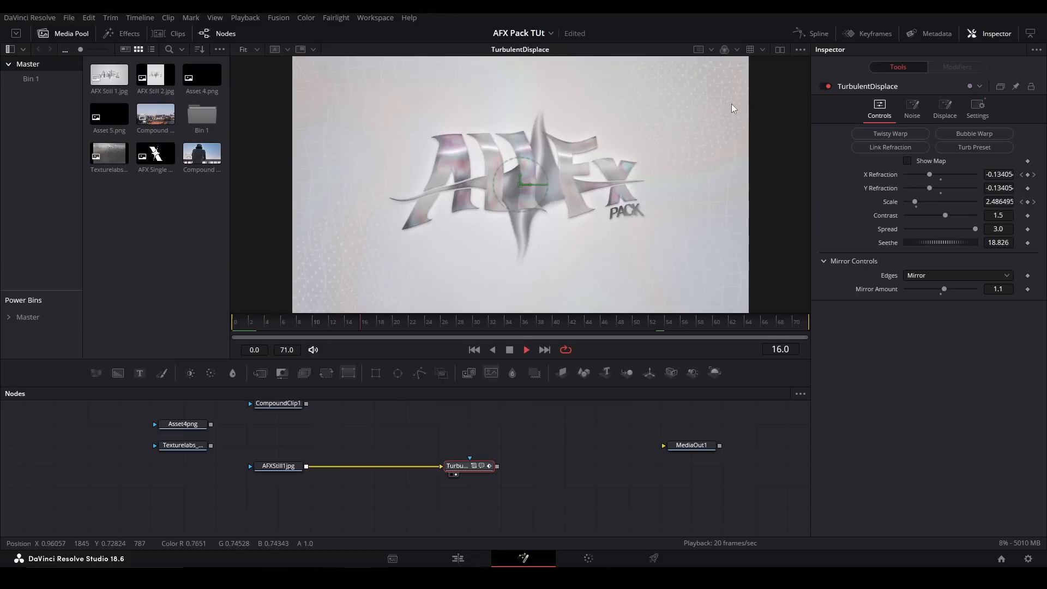
- Open the Spline editor beside the node graph for the TurbulentDisplace animation
{"action": "left_click", "coordinate": [811, 34]}
{"action": "left_click_drag", "start_coordinate": [382, 463], "coordinate": [224, 457]}
{"action": "left_click", "coordinate": [315, 458]}
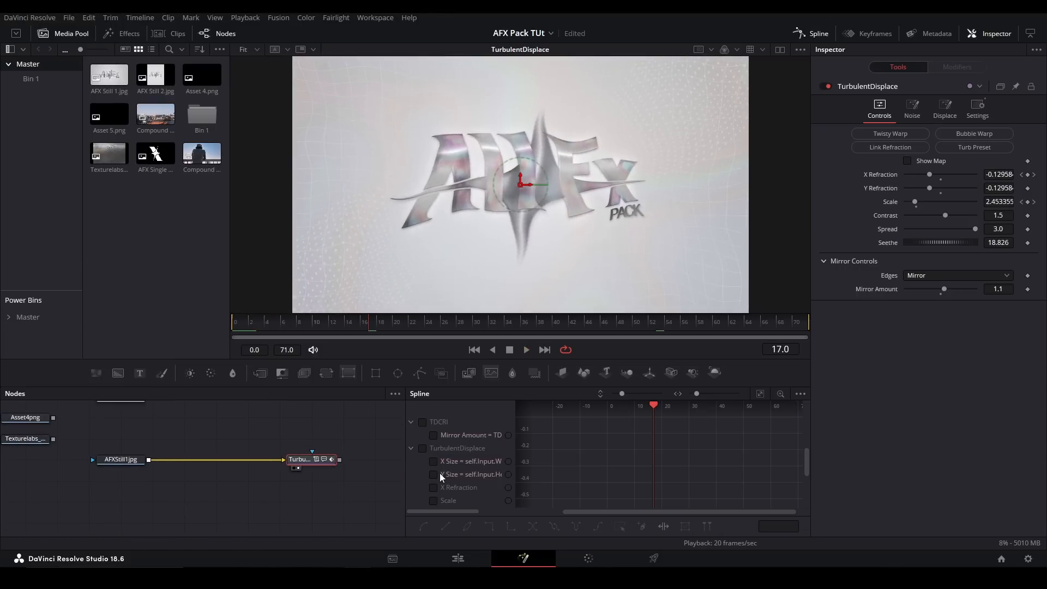
- Show the TurbulentDisplace X Refraction and Scale curves and move their ending keyframes to frame 52
{"action": "left_click", "coordinate": [434, 487]}
{"action": "left_click", "coordinate": [434, 500]}
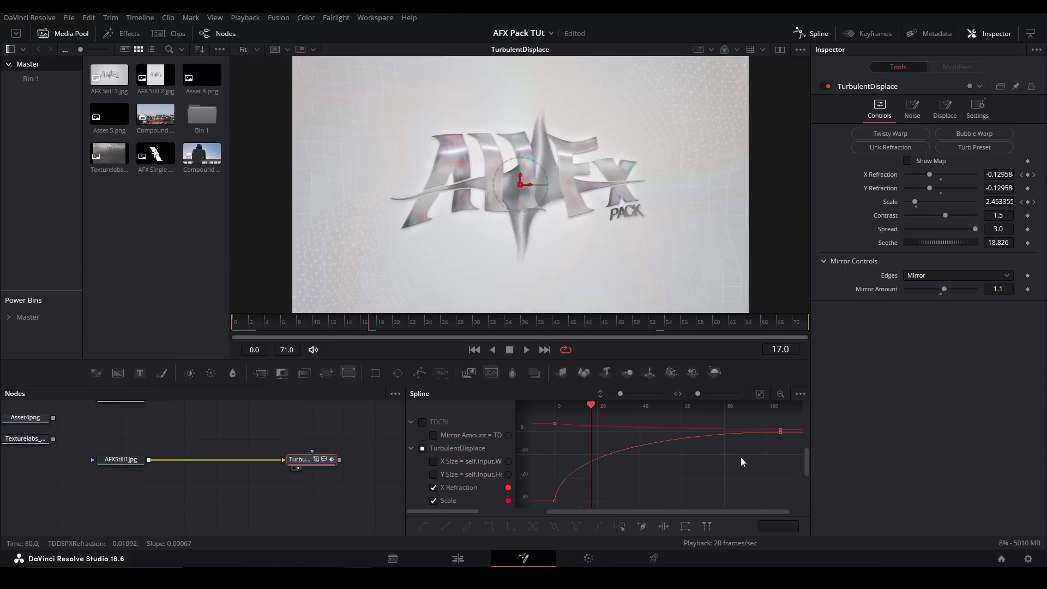
{"action": "left_click", "coordinate": [651, 324]}
{"action": "left_click_drag", "start_coordinate": [792, 419], "coordinate": [665, 441]}
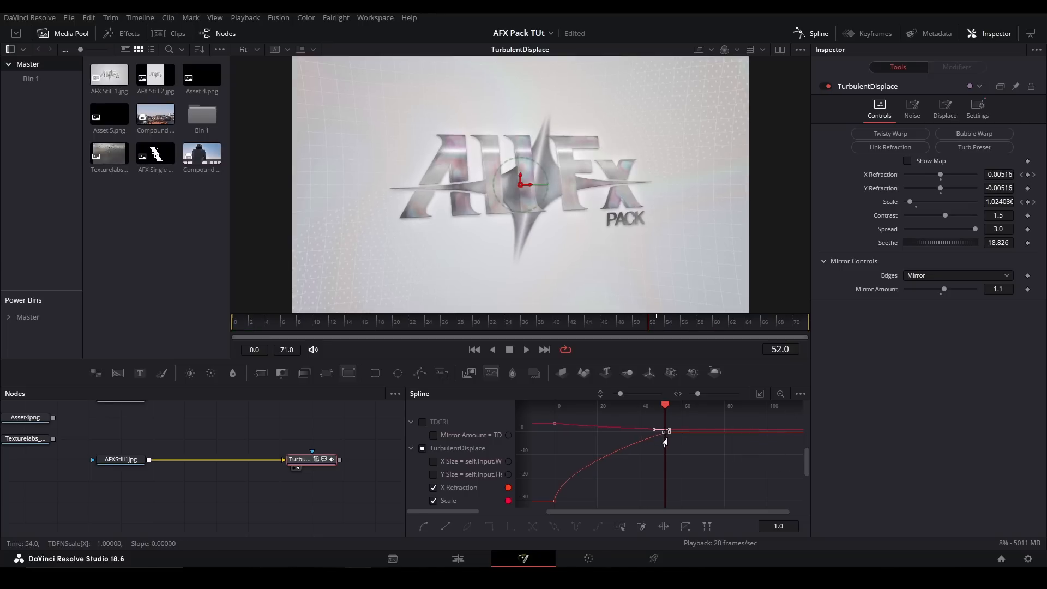
{"action": "left_click", "coordinate": [295, 493]}
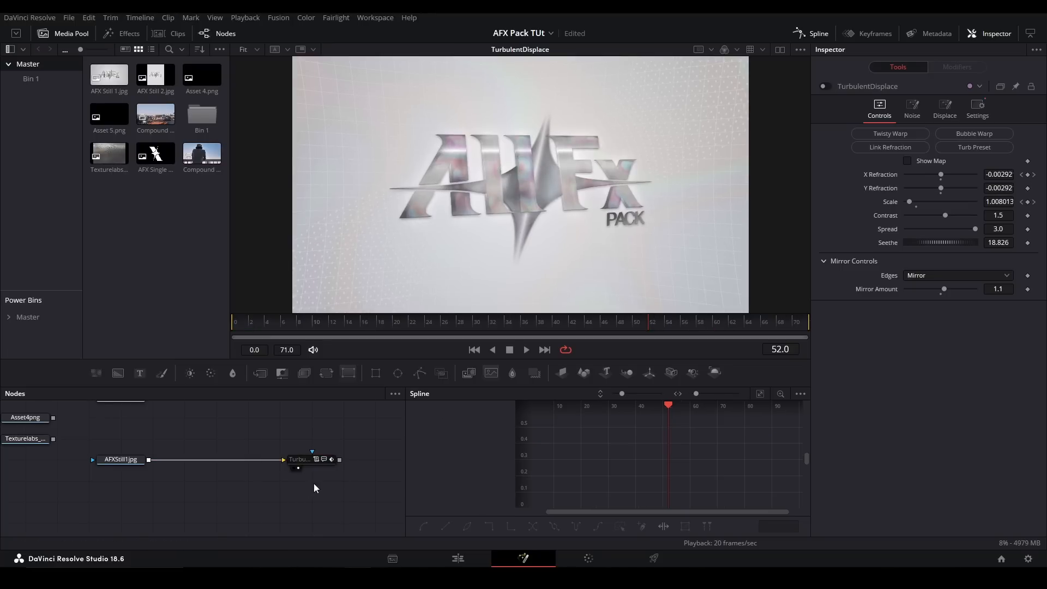
{"action": "left_click", "coordinate": [300, 459]}
{"action": "left_click", "coordinate": [321, 460]}
{"action": "key", "text": "Delete"}
{"action": "key", "text": "ctrl+z"}
- Reshape the TurbulentDisplace X Refraction and Scale curves to ease smoothly into their ending keyframes and play back the animation
{"action": "left_click", "coordinate": [303, 461]}
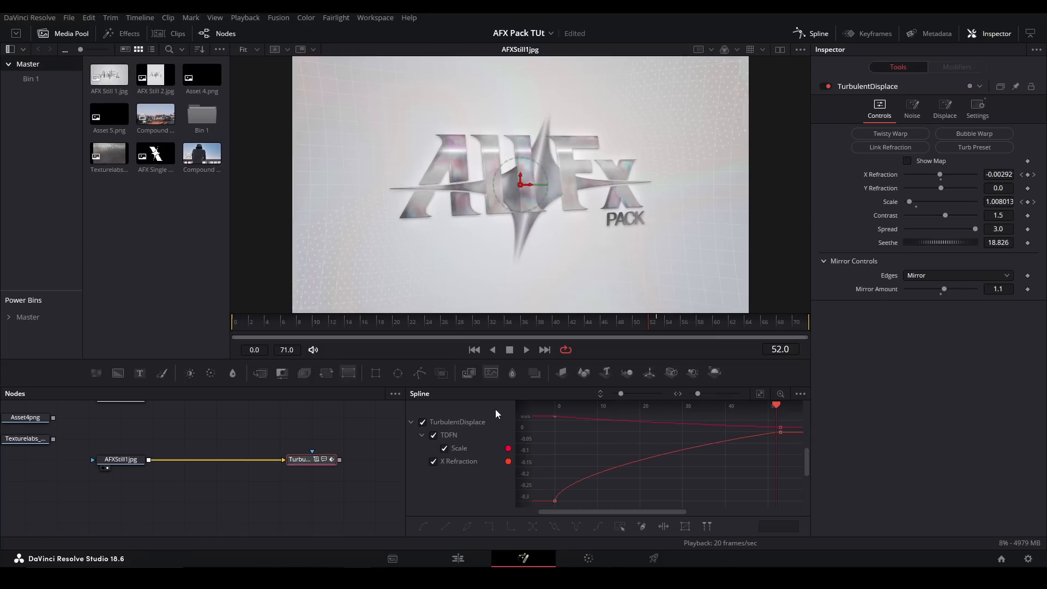
{"action": "left_click", "coordinate": [571, 420]}
{"action": "left_click_drag", "start_coordinate": [562, 419], "coordinate": [564, 430]}
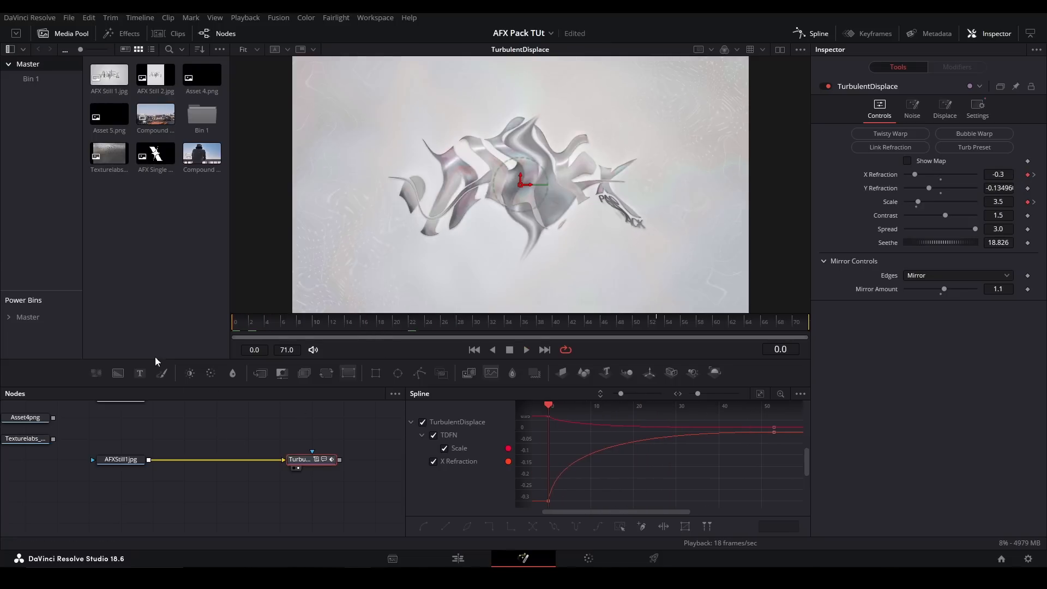
{"action": "key", "text": "space"}
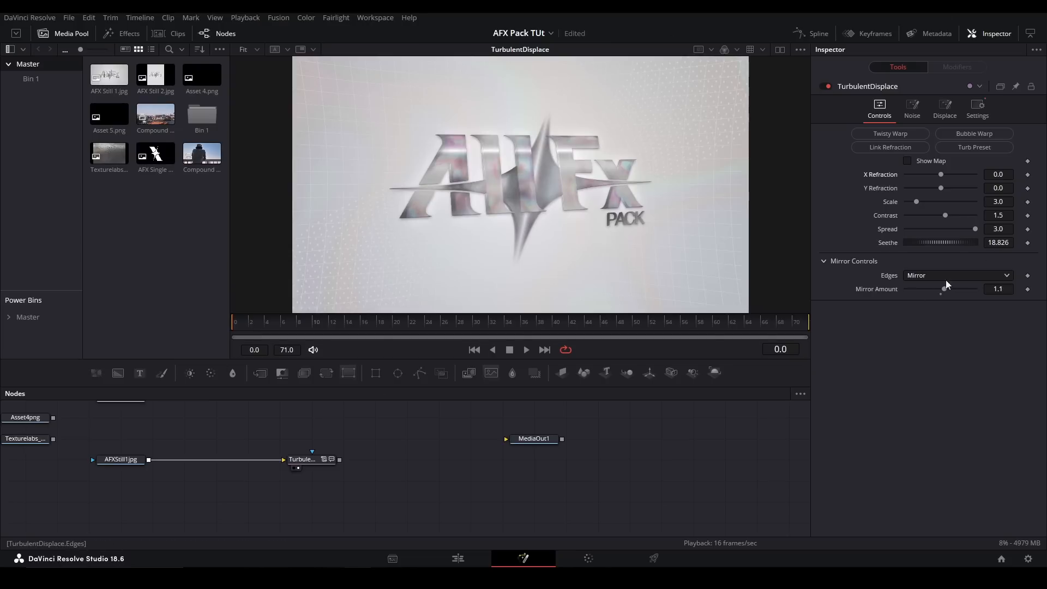
- Set the TurbulentDisplace X Refraction to 0.3
{"action": "left_click_drag", "start_coordinate": [941, 175], "coordinate": [1024, 186]}
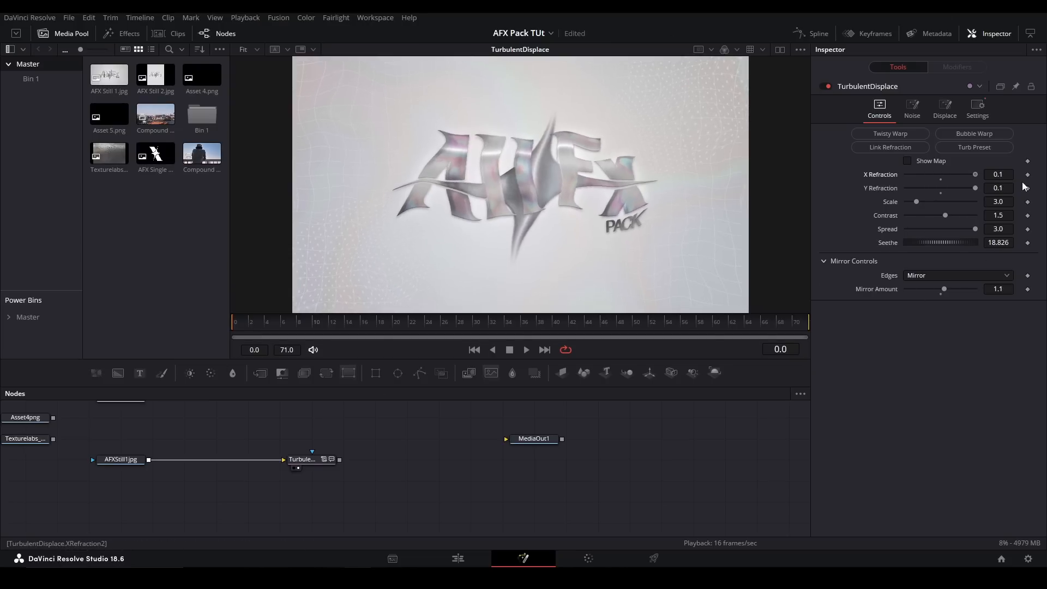
{"action": "double_click", "coordinate": [1002, 174]}
{"action": "type", "text": "3"}
{"action": "key", "text": "Return"}
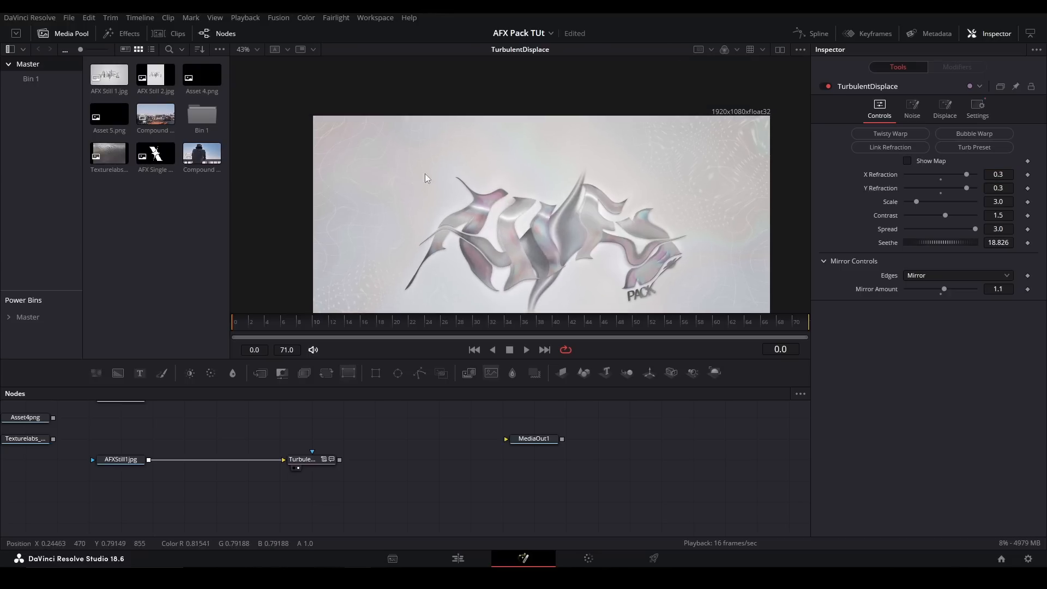
- Switch the TurbulentDisplace Edges mode to Canvas and set the Mirror Amount to 1.002
{"action": "left_click", "coordinate": [937, 295]}
{"action": "left_click", "coordinate": [927, 277]}
{"action": "left_click", "coordinate": [923, 287]}
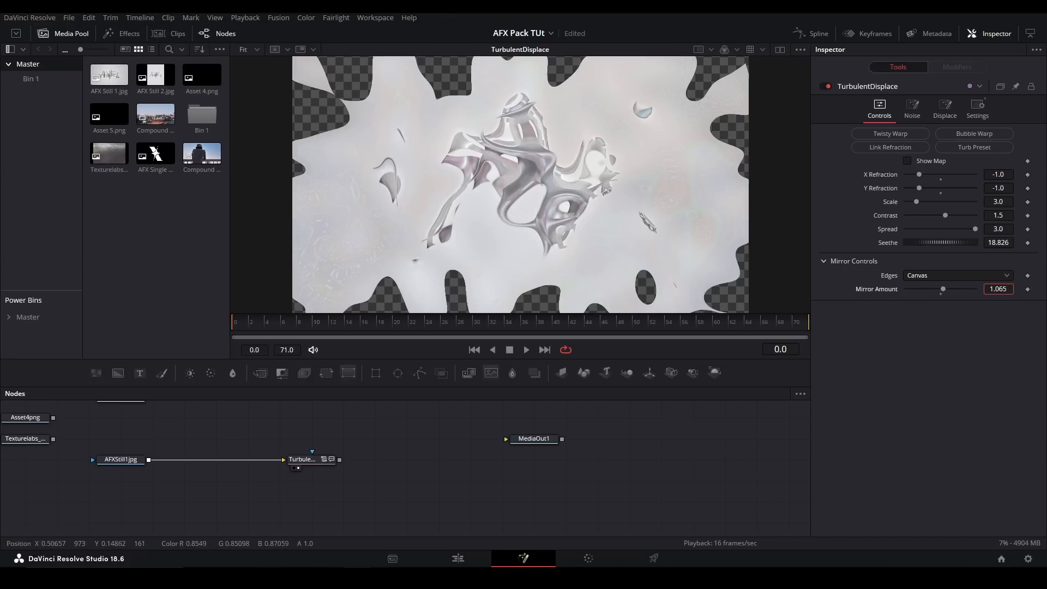
{"action": "left_click", "coordinate": [1001, 289]}
{"action": "key", "text": "BackSpace"}
{"action": "type", "text": "02"}
{"action": "left_click", "coordinate": [654, 431]}
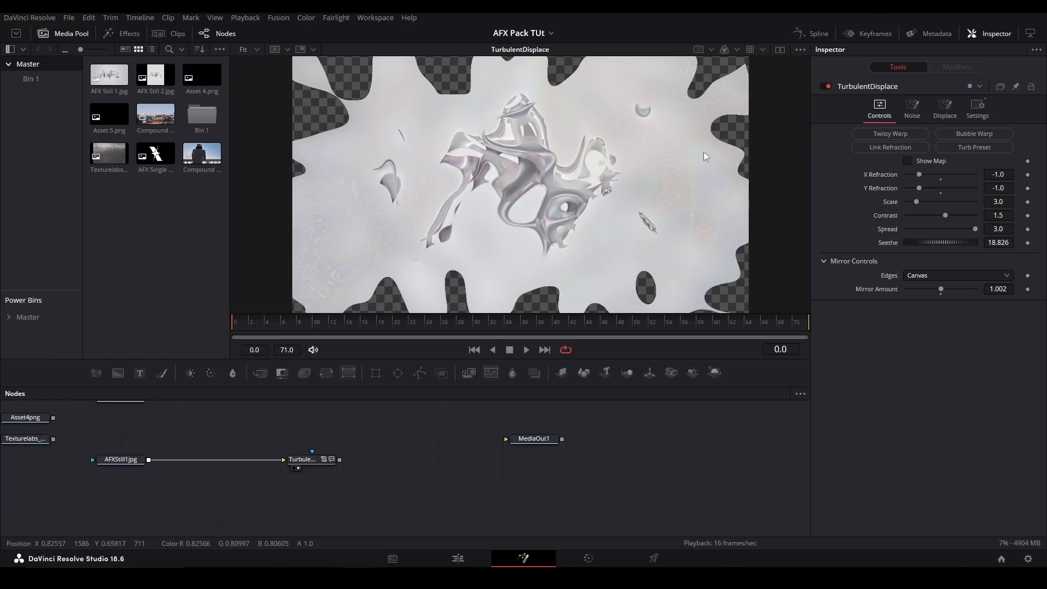
- Set the TurbulentDisplace Edges mode to Mirror and raise the Mirror Amount to 1.921
{"action": "left_click", "coordinate": [920, 275]}
{"action": "left_click", "coordinate": [920, 328]}
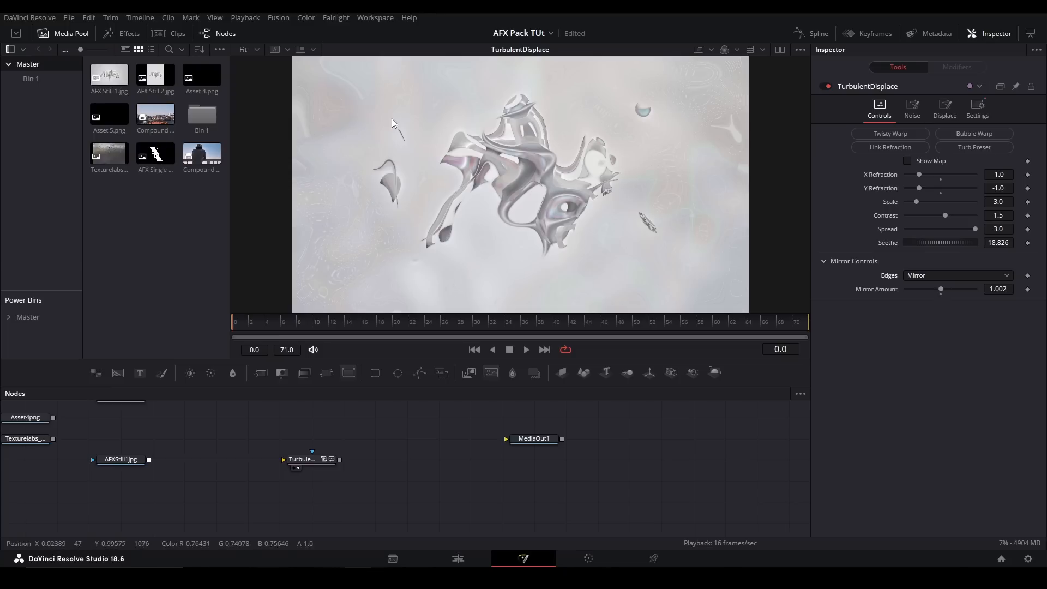
{"action": "left_click_drag", "start_coordinate": [941, 286], "coordinate": [973, 290]}
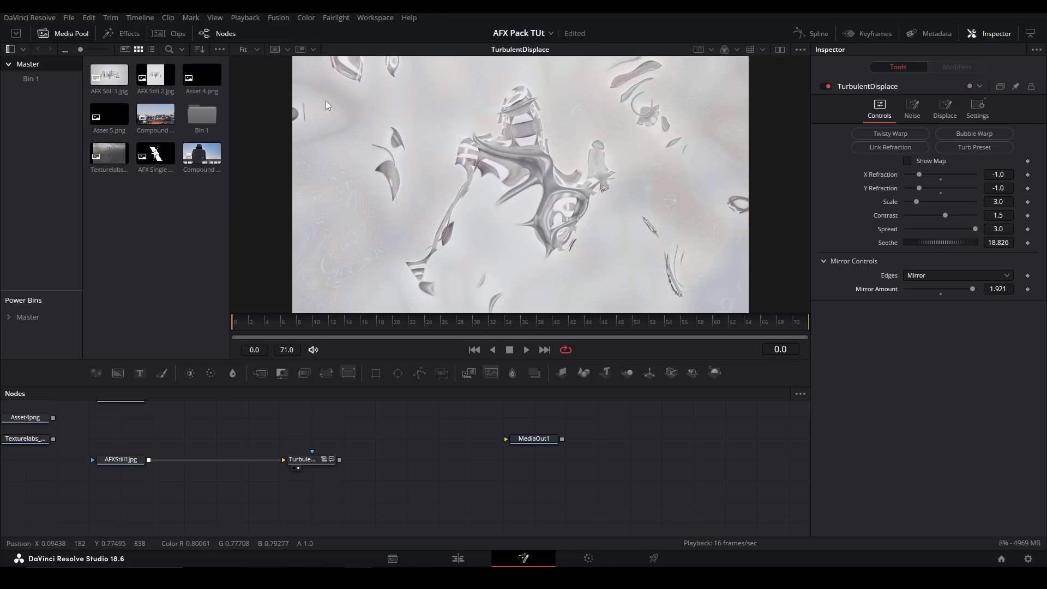
- Set X Refraction to 0.108 and change the mirror controls to Canvas edges with a Mirror Amount of 1.0
{"action": "left_click_drag", "start_coordinate": [918, 175], "coordinate": [950, 175]}
{"action": "left_click", "coordinate": [941, 274]}
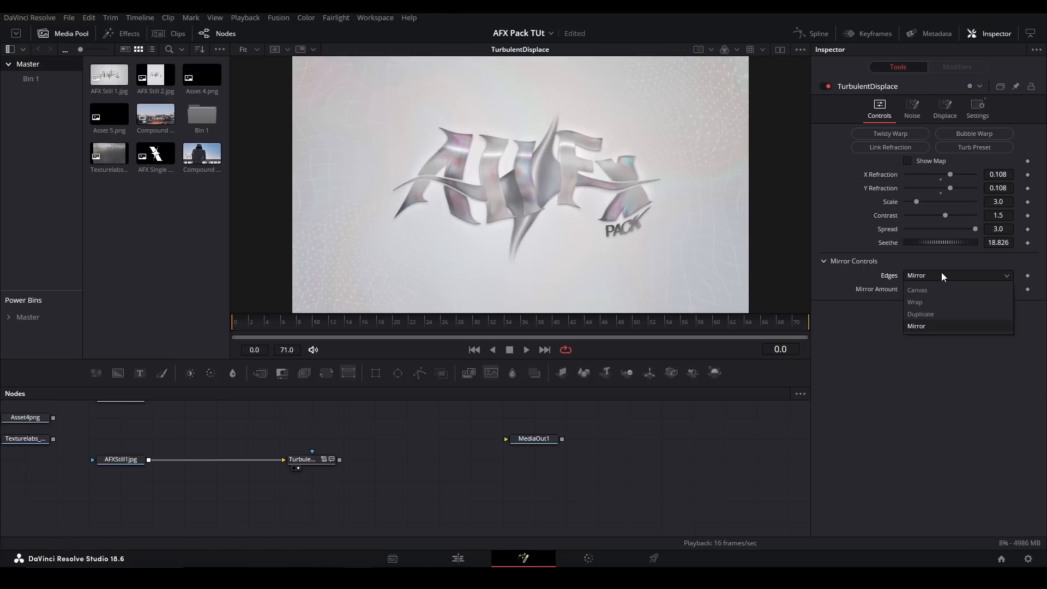
{"action": "left_click", "coordinate": [921, 295]}
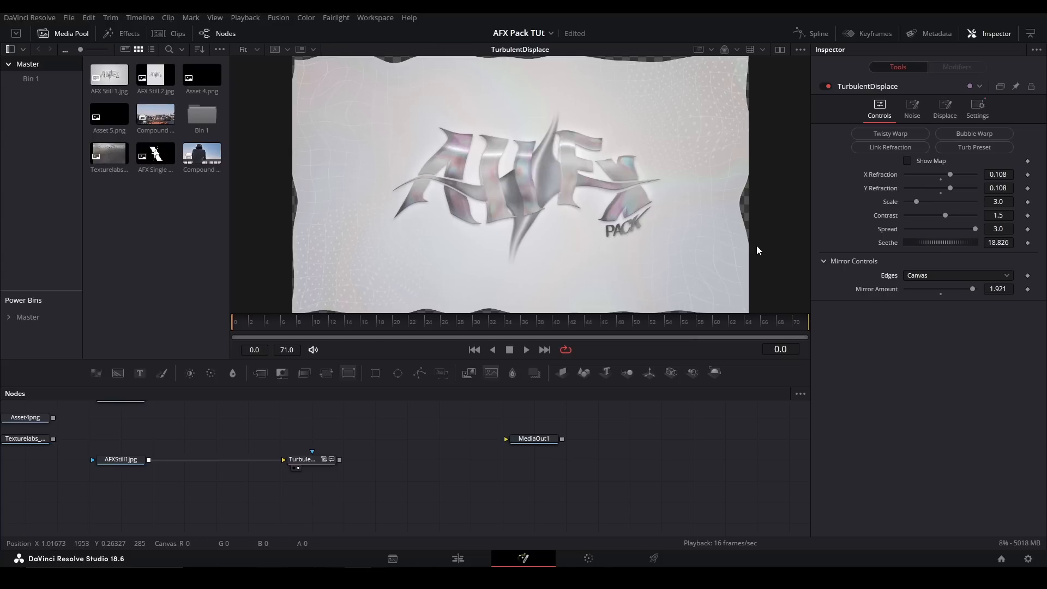
{"action": "left_click_drag", "start_coordinate": [972, 288], "coordinate": [922, 293]}
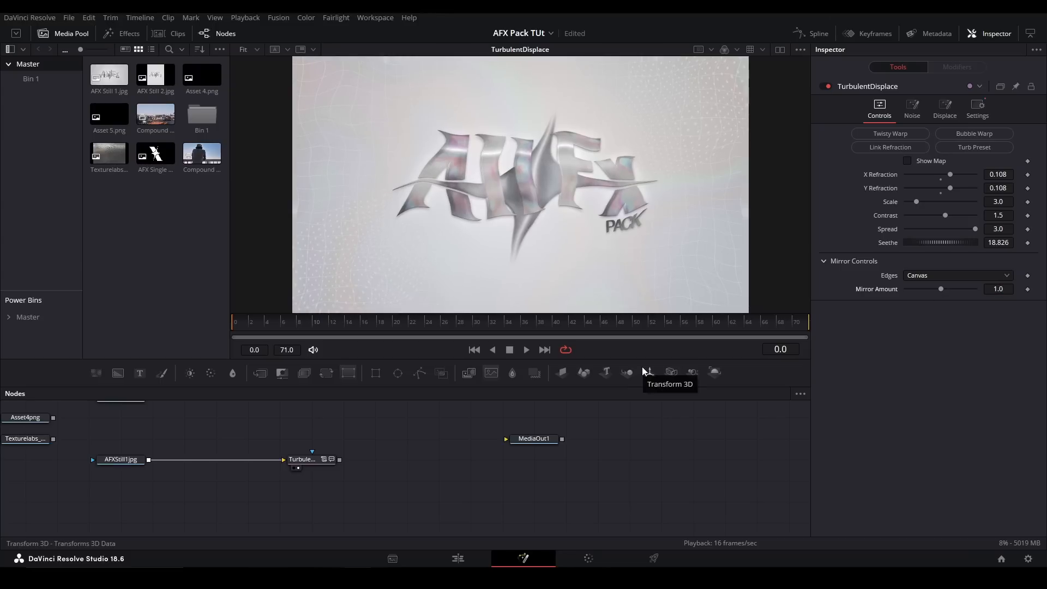
- Replace the TurbulentDisplace node with a pj_Toner_afx node fed by AFXStill1jpg
{"action": "key", "text": "Delete"}
{"action": "key", "text": "shift+space"}
{"action": "type", "text": "toner"}
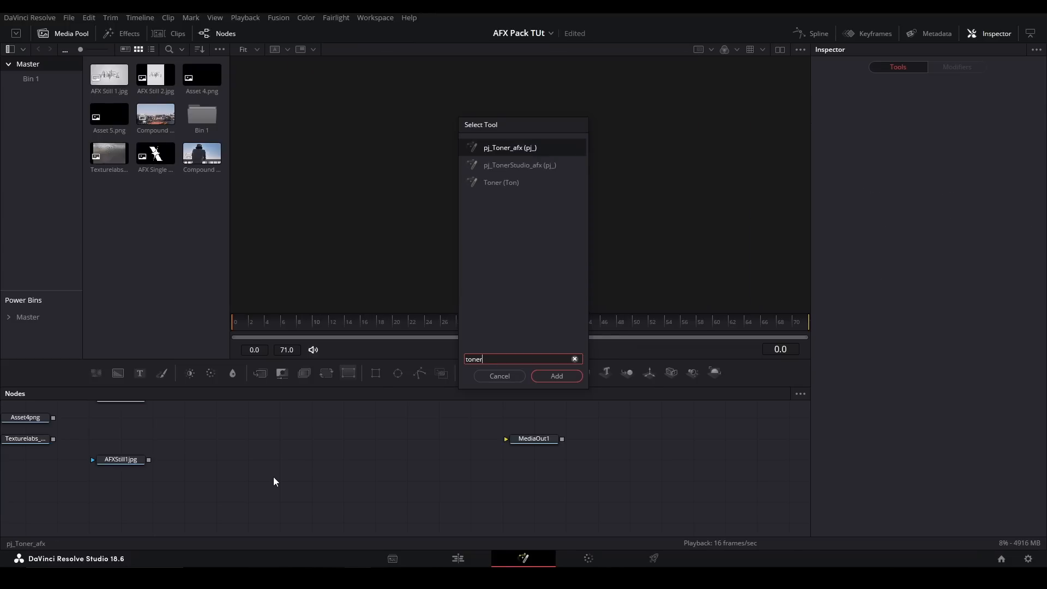
{"action": "key", "text": "Return"}
{"action": "left_click_drag", "start_coordinate": [148, 460], "coordinate": [316, 455]}
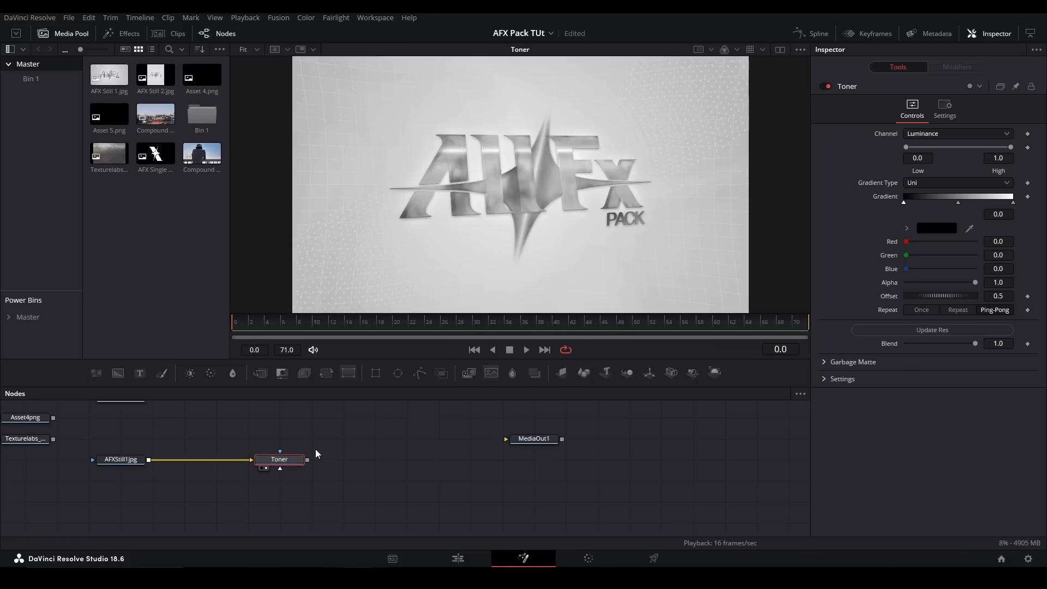
{"action": "left_click_drag", "start_coordinate": [493, 221], "coordinate": [475, 253]}
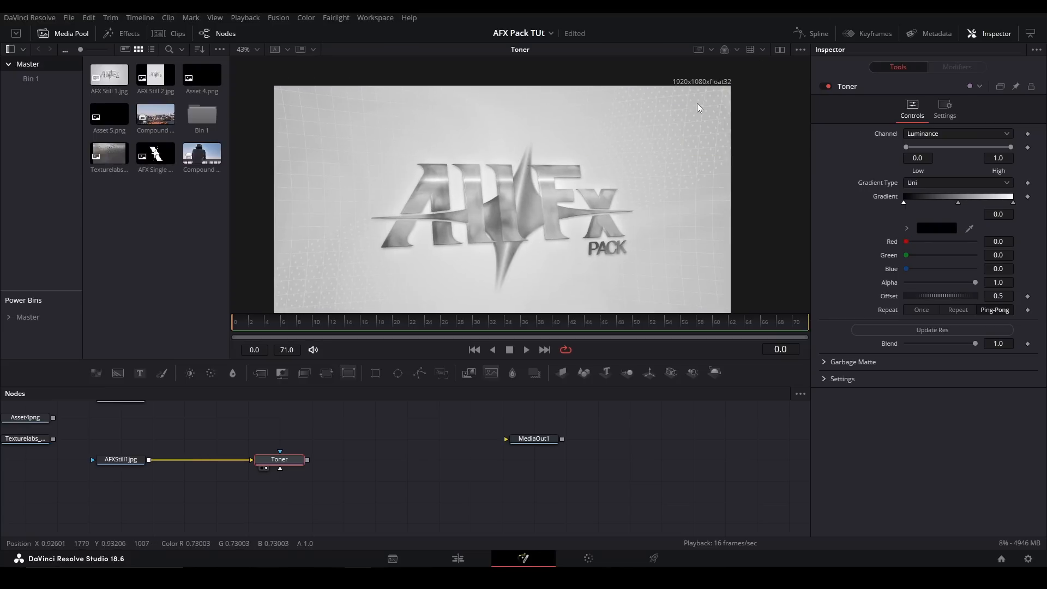
{"action": "key", "text": "ctrl+f"}
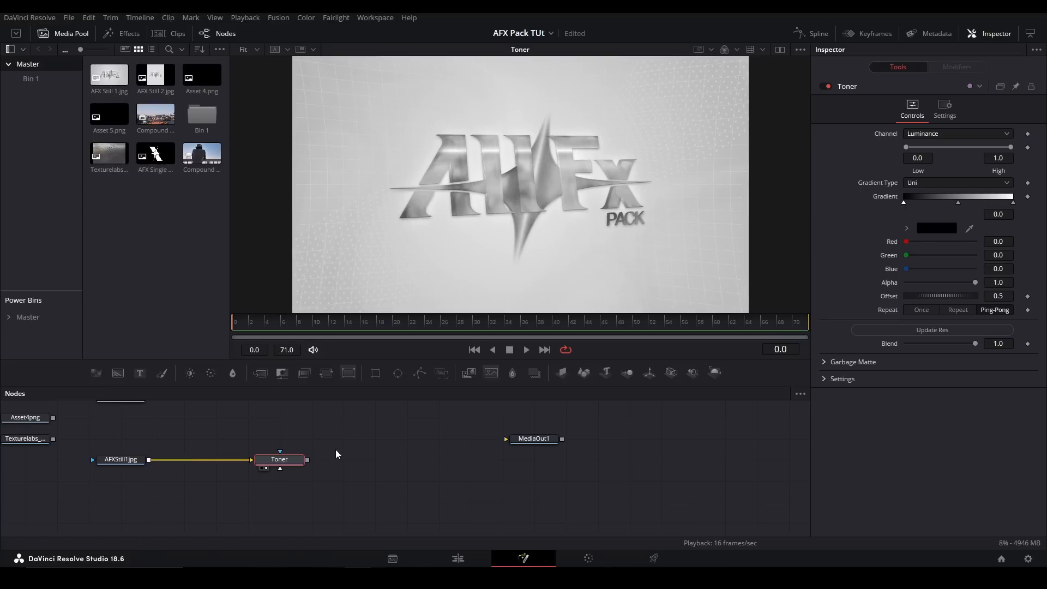
- Disconnect AFXStill1jpg from the Toner node and feed Asset4png into it instead
{"action": "key", "text": "ctrl+z"}
{"action": "left_click_drag", "start_coordinate": [274, 470], "coordinate": [275, 489]}
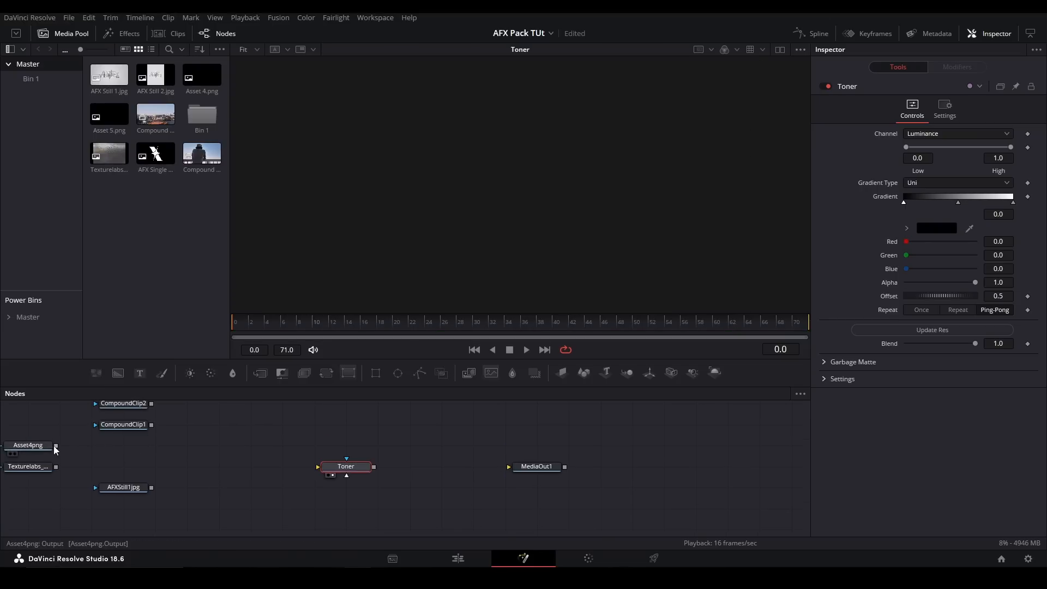
{"action": "left_click", "coordinate": [28, 444]}
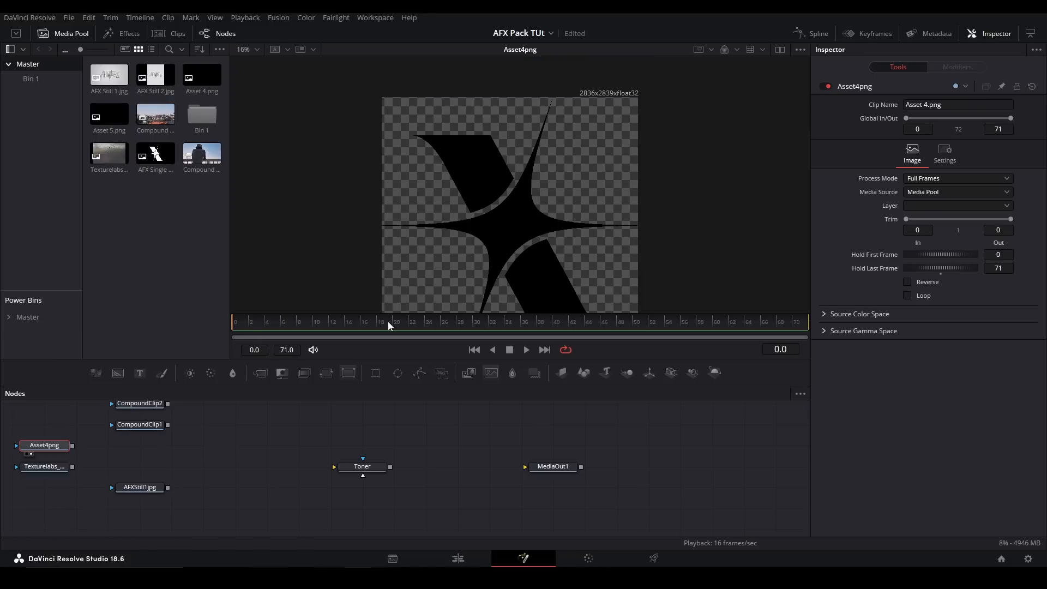
{"action": "left_click_drag", "start_coordinate": [70, 446], "coordinate": [362, 467]}
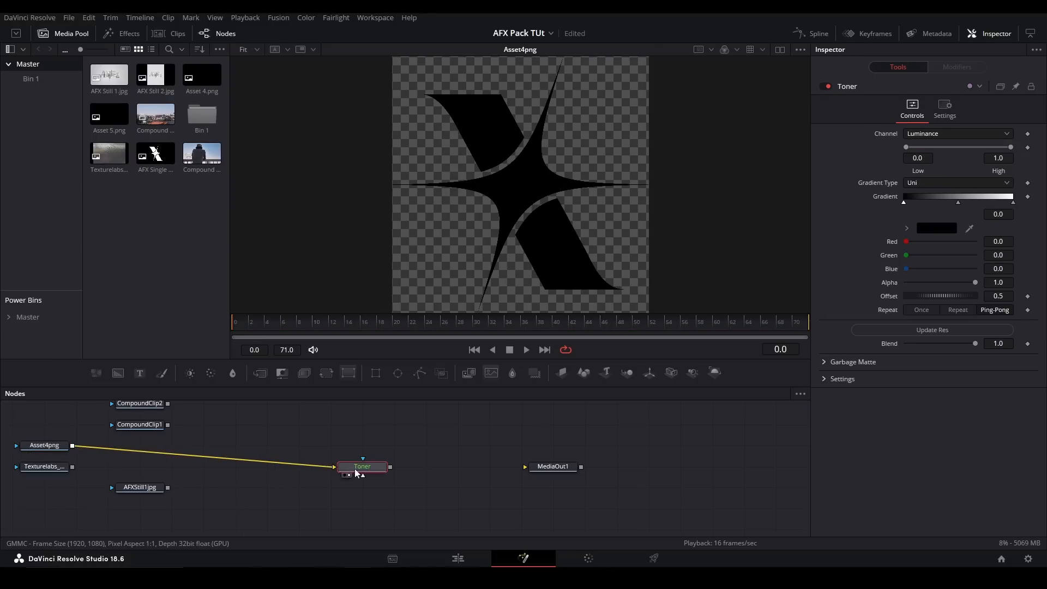
- Inspect the Toner output over the Asset4png image and update the Toner's resolution to match its input
{"action": "left_click_drag", "start_coordinate": [573, 213], "coordinate": [570, 210]}
{"action": "left_click_drag", "start_coordinate": [548, 177], "coordinate": [577, 206]}
{"action": "key", "text": "ctrl+f"}
{"action": "left_click_drag", "start_coordinate": [628, 166], "coordinate": [614, 226]}
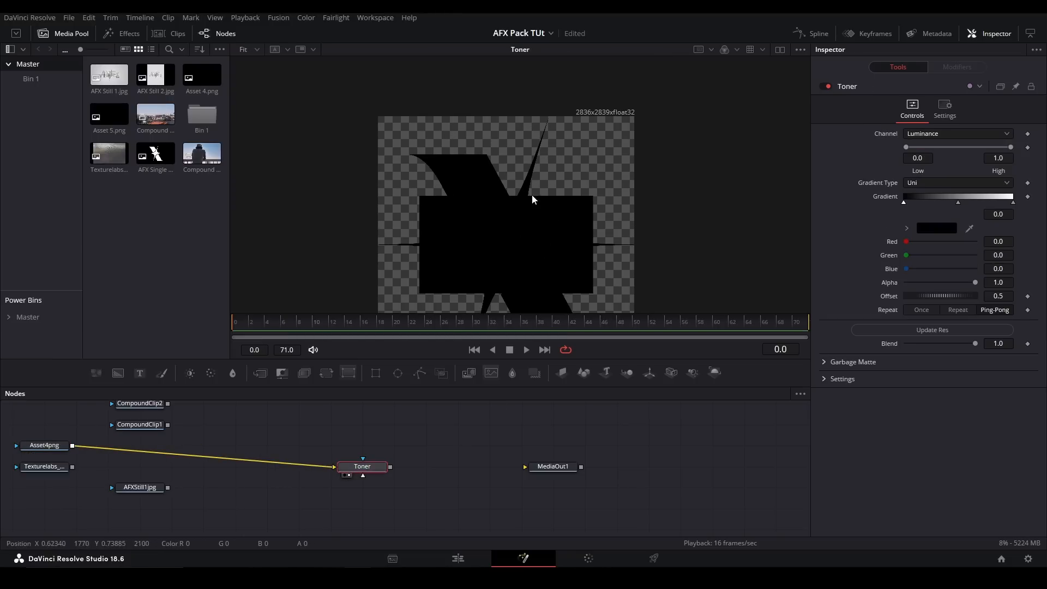
{"action": "left_click_drag", "start_coordinate": [632, 162], "coordinate": [626, 151]}
{"action": "key", "text": "ctrl+f"}
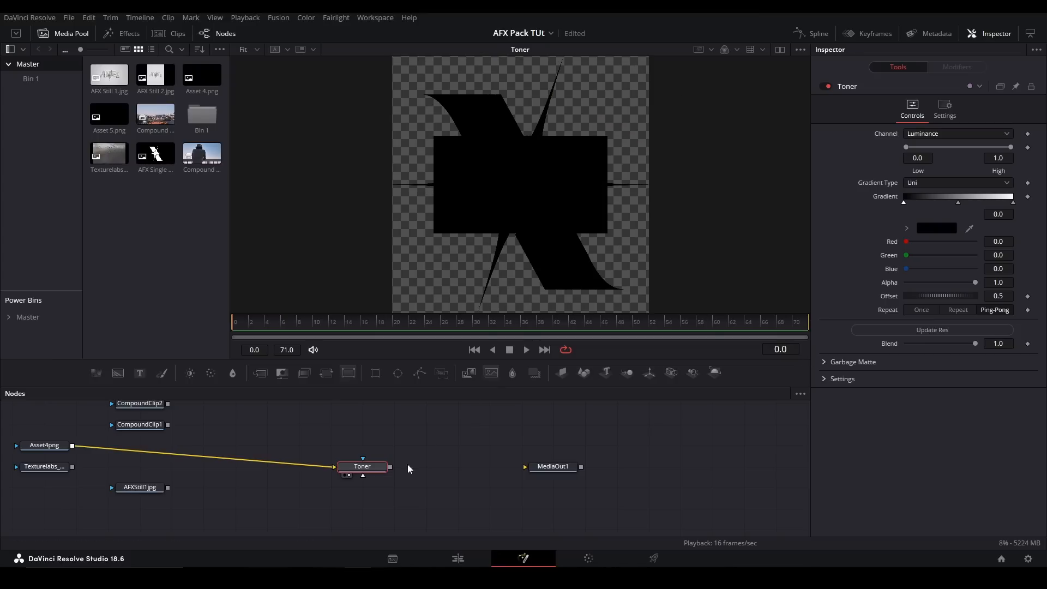
{"action": "left_click", "coordinate": [881, 332]}
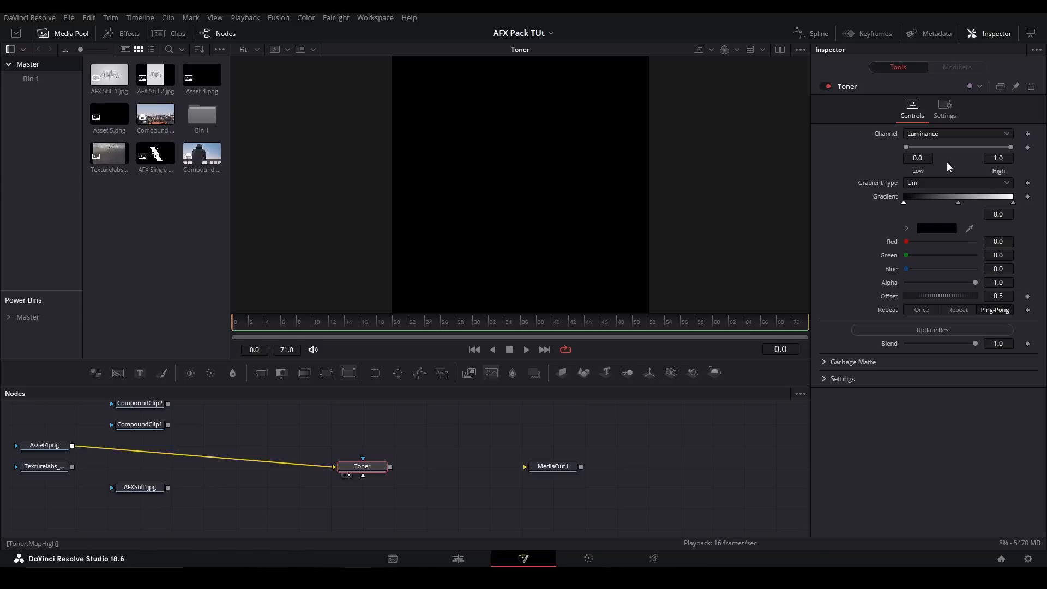
- Feed AFXStill1jpg into the Toner node again, then delete the Toner node
{"action": "left_click", "coordinate": [310, 465]}
{"action": "left_click_drag", "start_coordinate": [168, 488], "coordinate": [348, 471]}
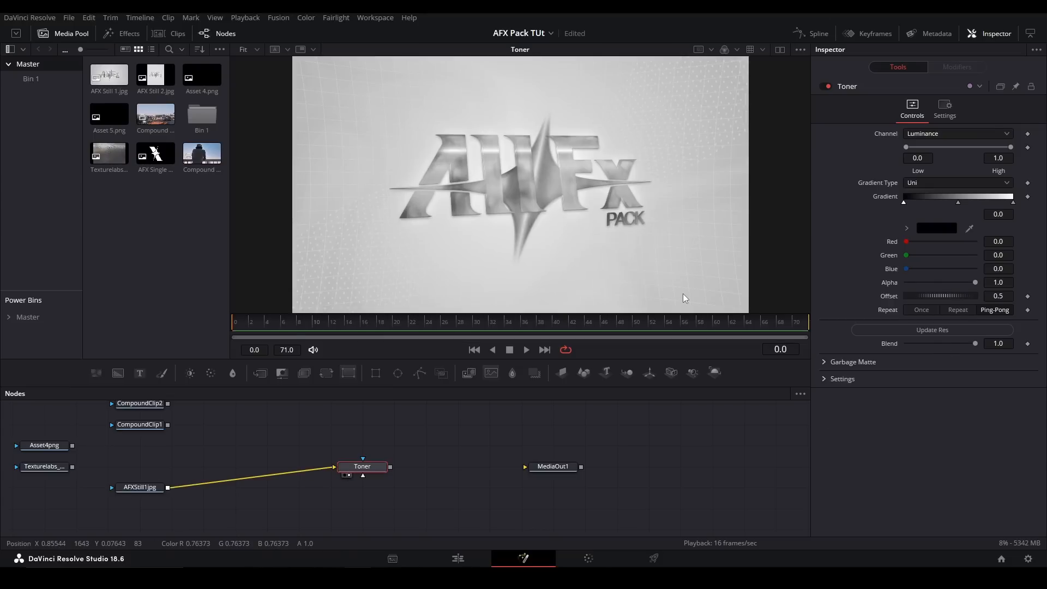
{"action": "key", "text": "Delete"}
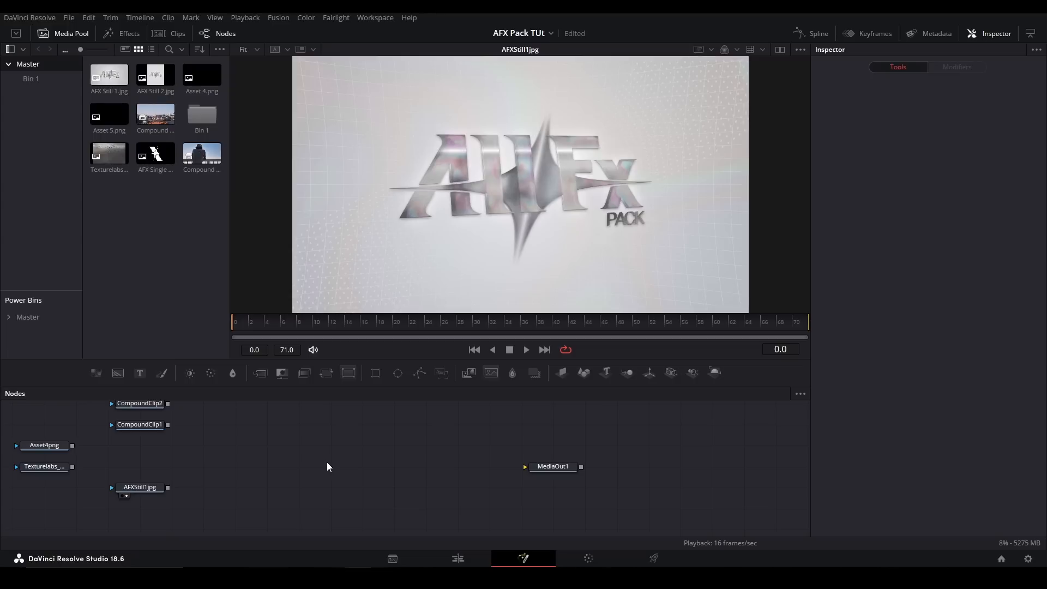
- Choose the Saw warp preset for the WaveWarp node and apply it with a preset update
{"action": "left_click", "coordinate": [474, 371]}
{"action": "left_click", "coordinate": [973, 134]}
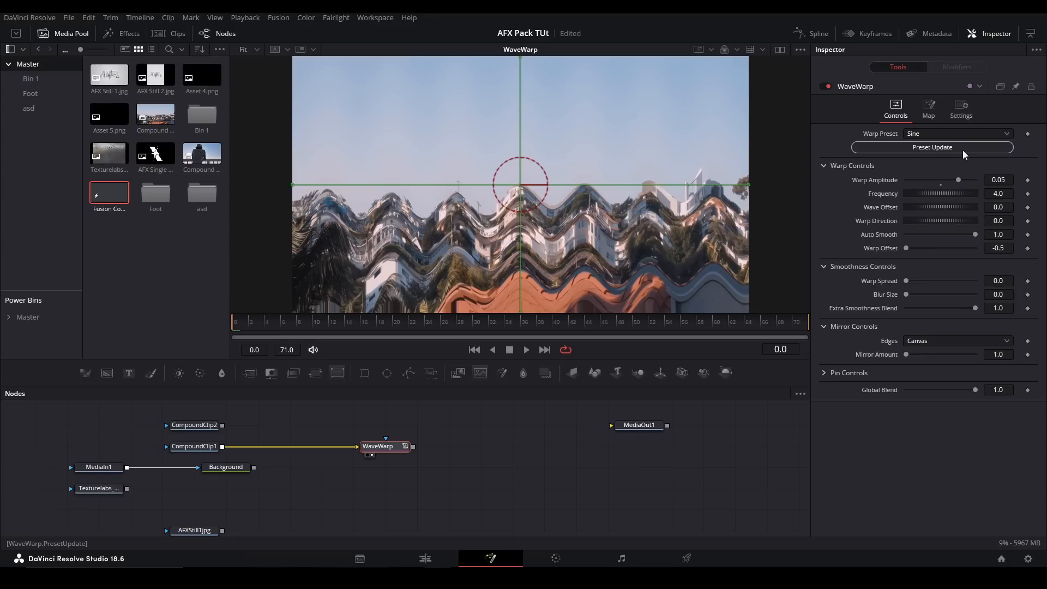
{"action": "left_click", "coordinate": [956, 136]}
{"action": "left_click", "coordinate": [920, 148]}
{"action": "left_click", "coordinate": [924, 149]}
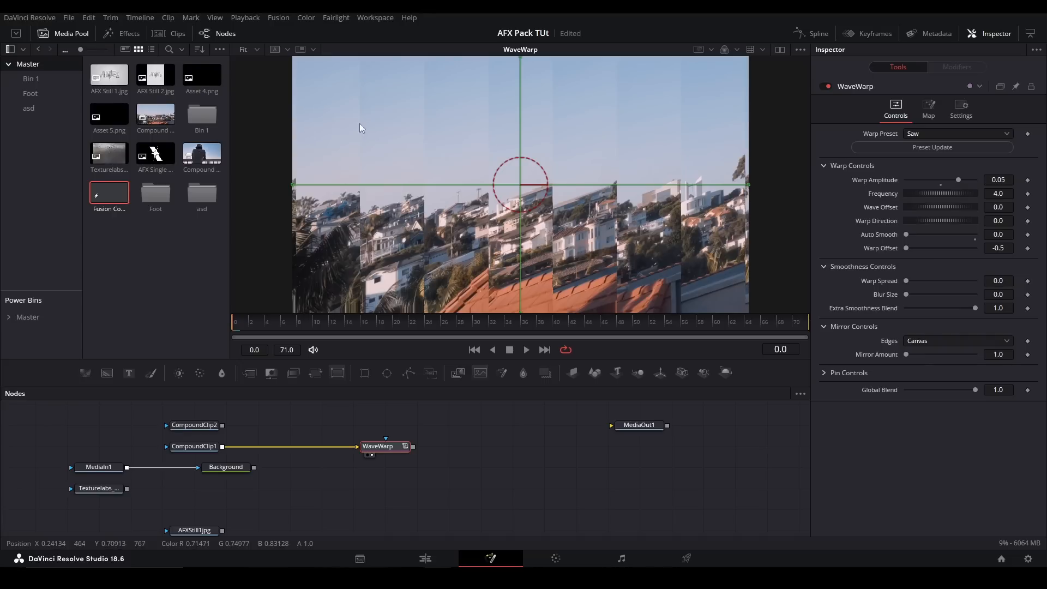
- Apply the Circle warp preset to the WaveWarp node, followed by the Sine Oscillating preset
{"action": "left_click", "coordinate": [935, 135]}
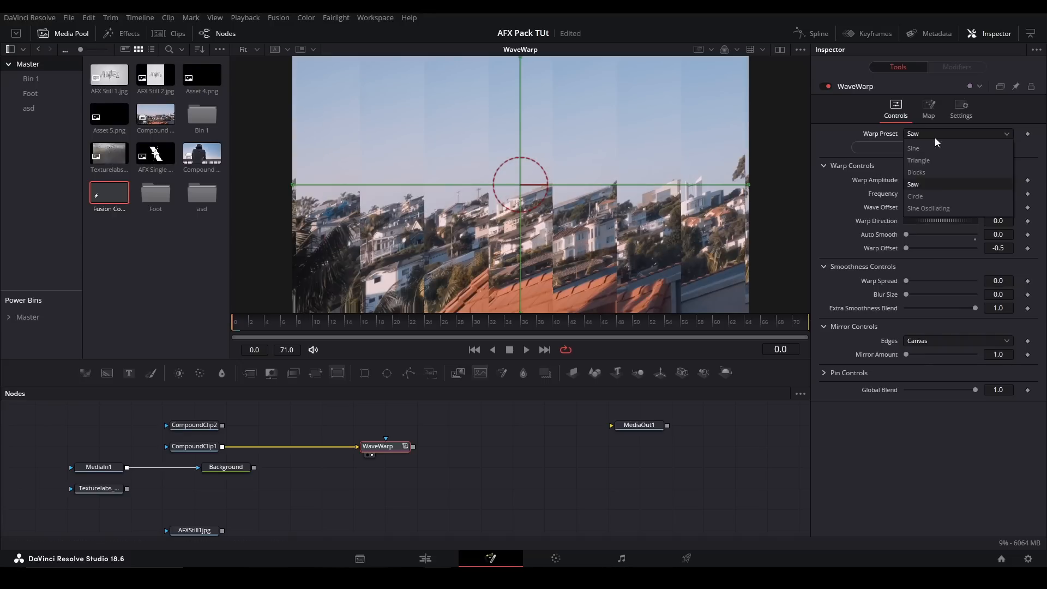
{"action": "left_click", "coordinate": [941, 198]}
{"action": "left_click", "coordinate": [917, 149]}
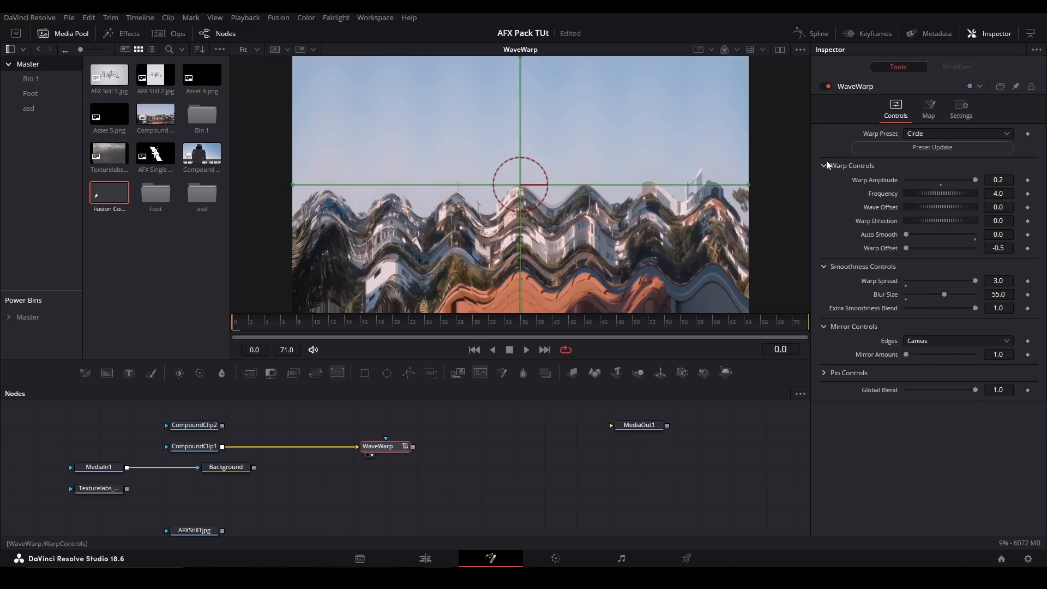
{"action": "left_click", "coordinate": [955, 134]}
{"action": "left_click", "coordinate": [932, 208]}
{"action": "left_click", "coordinate": [925, 148]}
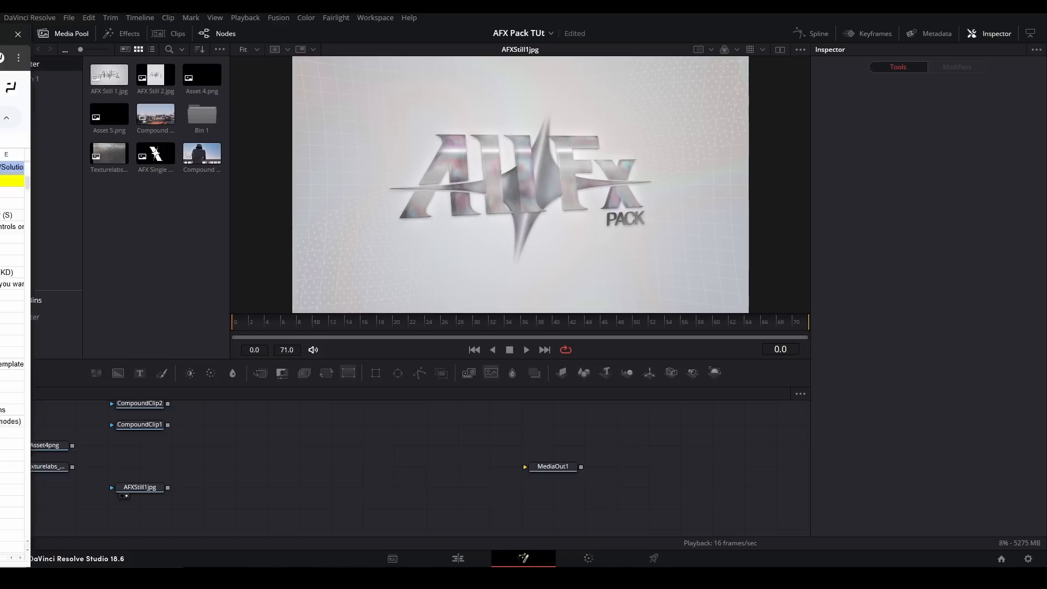
- Switch to the DaVinci Effects to Other Program Effects spreadsheet and examine the Custom Macro entries under Blur and Sharpen
{"action": "left_click", "coordinate": [180, 578]}
{"action": "left_click", "coordinate": [147, 178]}
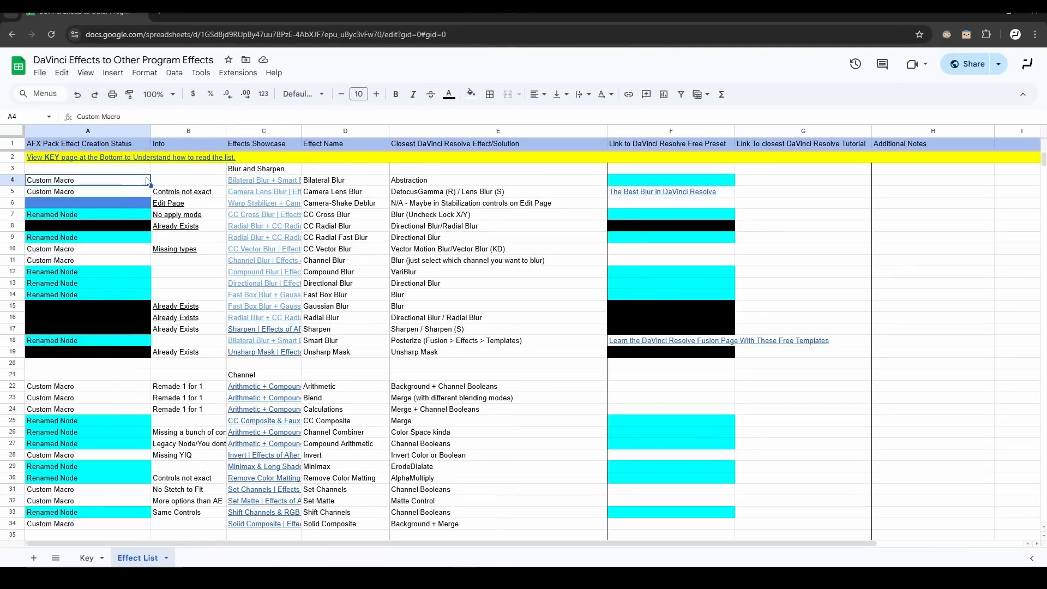
{"action": "left_click", "coordinate": [125, 195]}
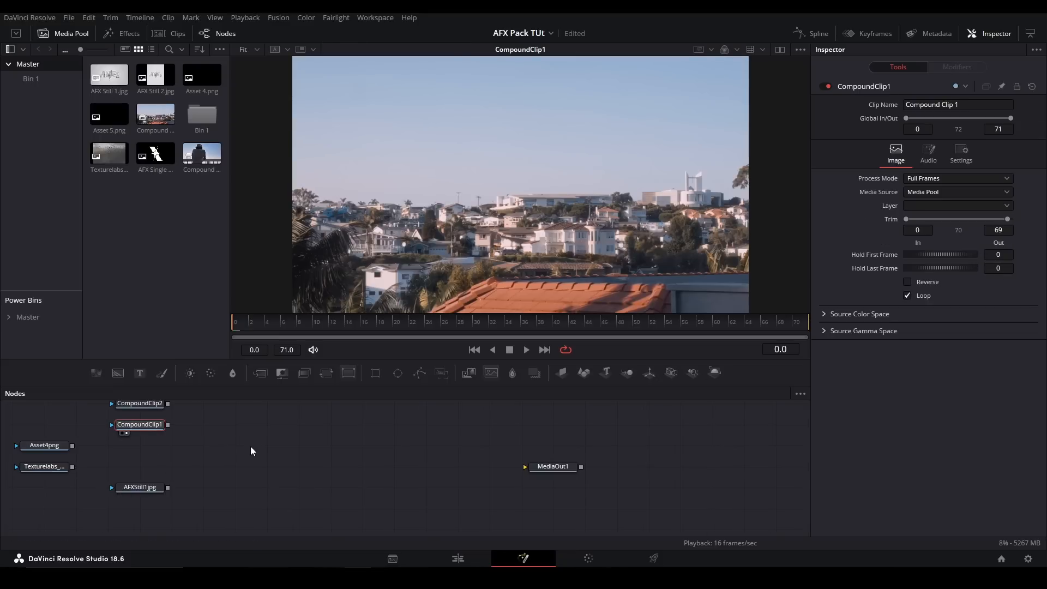
{"action": "left_click_drag", "start_coordinate": [250, 446], "coordinate": [244, 460]}
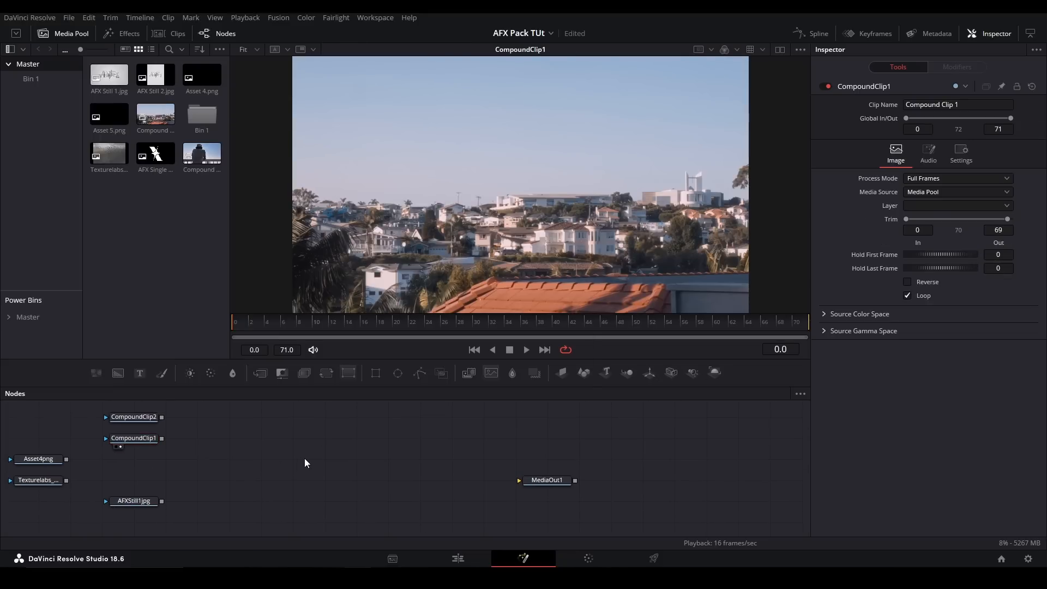
- Add a BilateralBlur node and feed CompoundClip1 into it
{"action": "key", "text": "shift+space"}
{"action": "type", "text": "bilateral"}
{"action": "key", "text": "Return"}
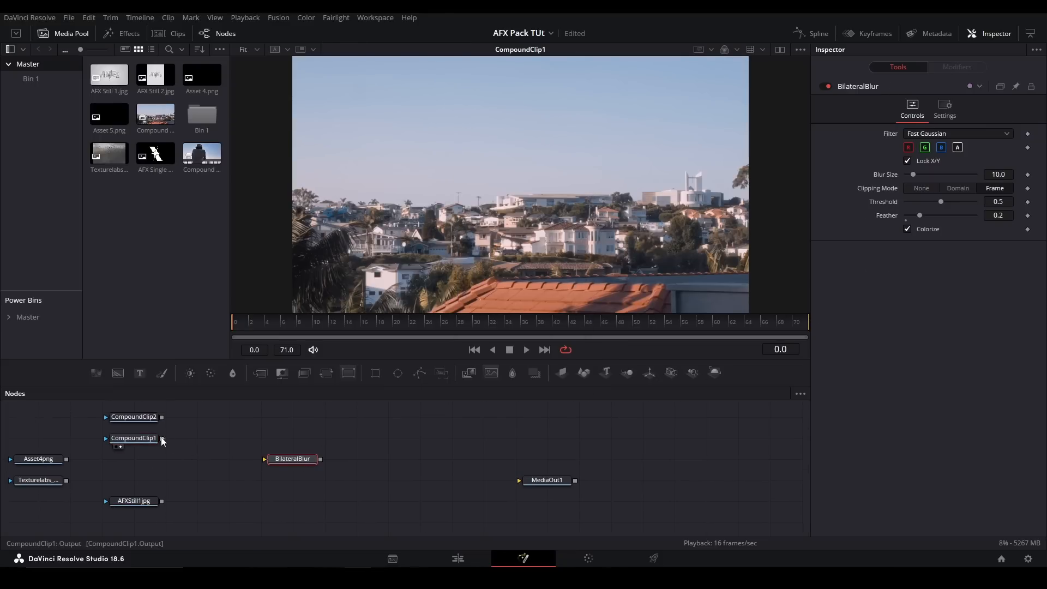
{"action": "left_click_drag", "start_coordinate": [162, 439], "coordinate": [264, 459]}
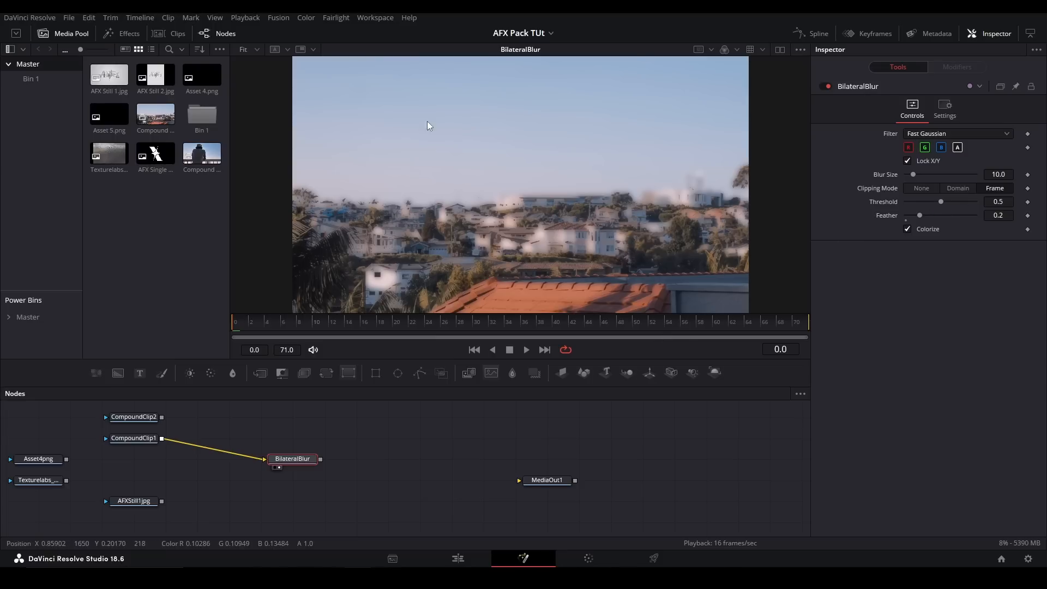
- Try a Blur Size of 26 on the BilateralBlur, undo it, and set Threshold to about 0.417
{"action": "mouse_move", "coordinate": [914, 175]}
{"action": "left_mouse_down"}
{"action": "mouse_move", "coordinate": [945, 188]}
{"action": "mouse_move", "coordinate": [924, 188]}
{"action": "left_mouse_up"}
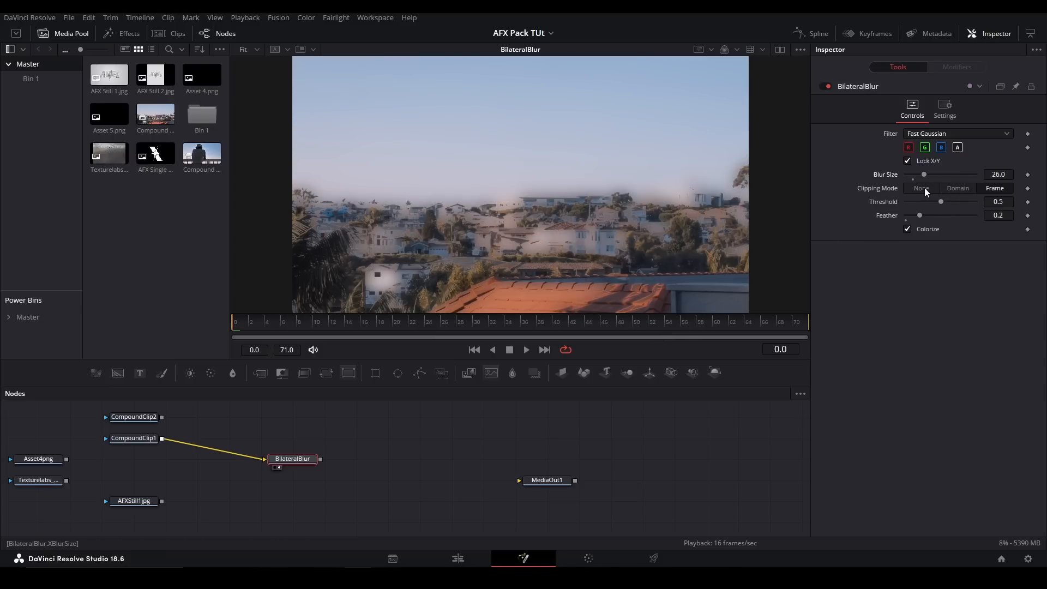
{"action": "key", "text": "ctrl+z"}
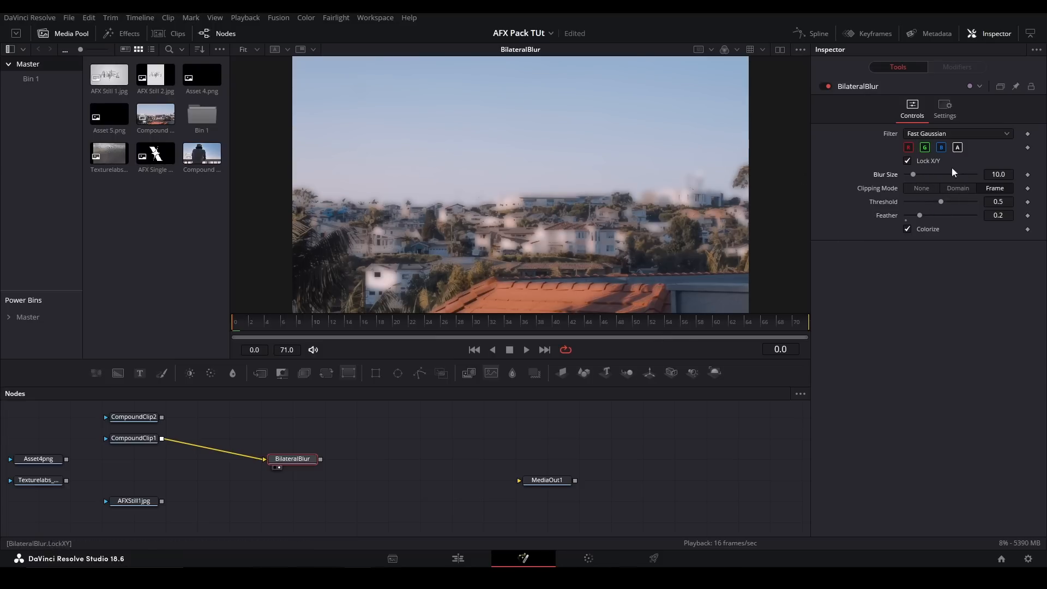
{"action": "mouse_move", "coordinate": [941, 205]}
{"action": "left_mouse_down"}
{"action": "mouse_move", "coordinate": [987, 198]}
{"action": "mouse_move", "coordinate": [921, 198]}
{"action": "mouse_move", "coordinate": [931, 197]}
{"action": "left_mouse_up"}
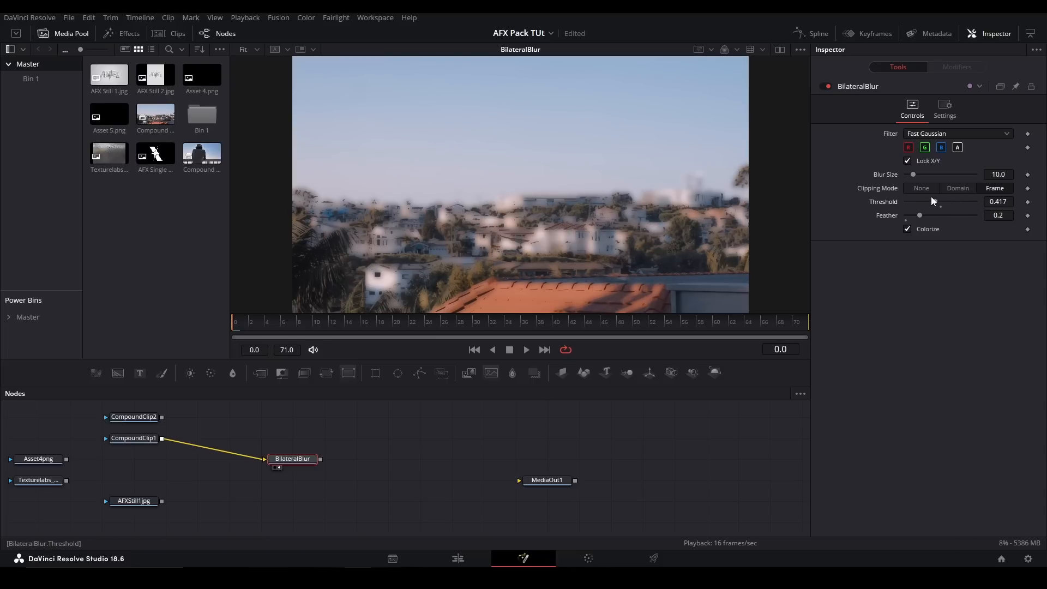
- Try the BilateralBlur's Colorize option and set its Clipping Mode to None
{"action": "left_click", "coordinate": [907, 229]}
{"action": "mouse_move", "coordinate": [889, 208]}
{"action": "left_mouse_down"}
{"action": "mouse_move", "coordinate": [968, 209]}
{"action": "mouse_move", "coordinate": [898, 207]}
{"action": "mouse_move", "coordinate": [910, 207]}
{"action": "left_mouse_up"}
{"action": "left_click_drag", "start_coordinate": [748, 100], "coordinate": [733, 130]}
{"action": "key", "text": "ctrl+f"}
{"action": "left_click", "coordinate": [928, 188]}
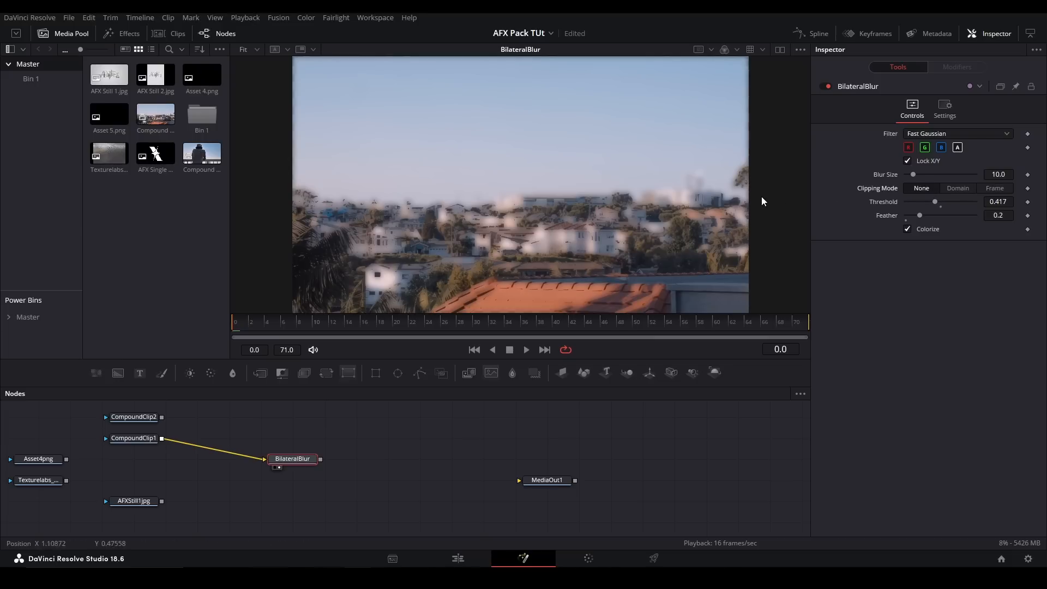
- Set the BilateralBlur's Clipping Mode to Frame while checking the image edge, then delete the node
{"action": "scroll", "coordinate": [764, 195], "scroll_direction": "up", "scroll_amount": 3}
{"action": "left_click", "coordinate": [988, 188]}
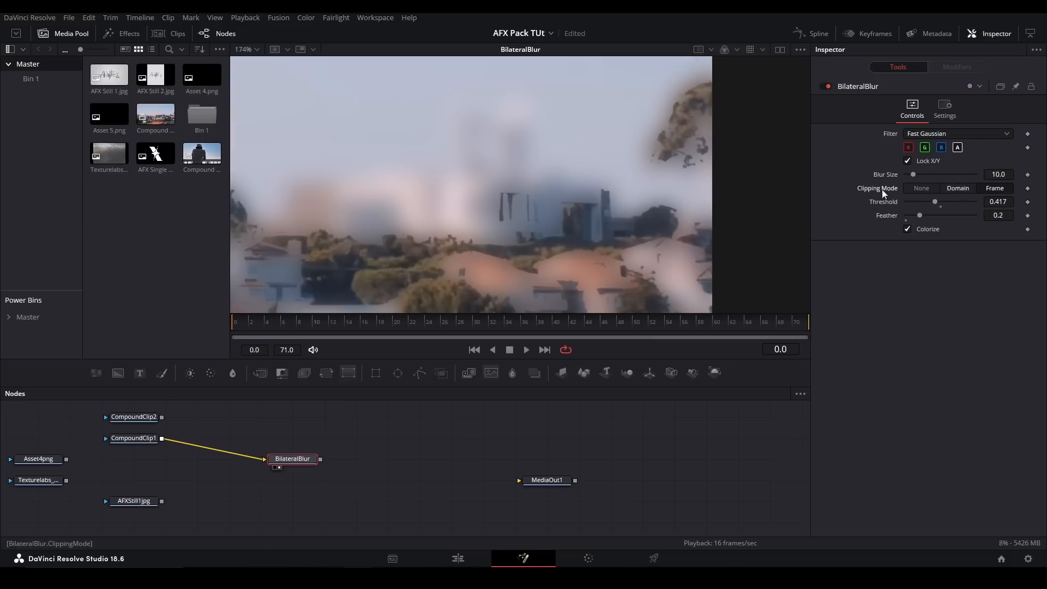
{"action": "key", "text": "ctrl+f"}
{"action": "left_click_drag", "start_coordinate": [363, 438], "coordinate": [274, 468]}
{"action": "key", "text": "Delete"}
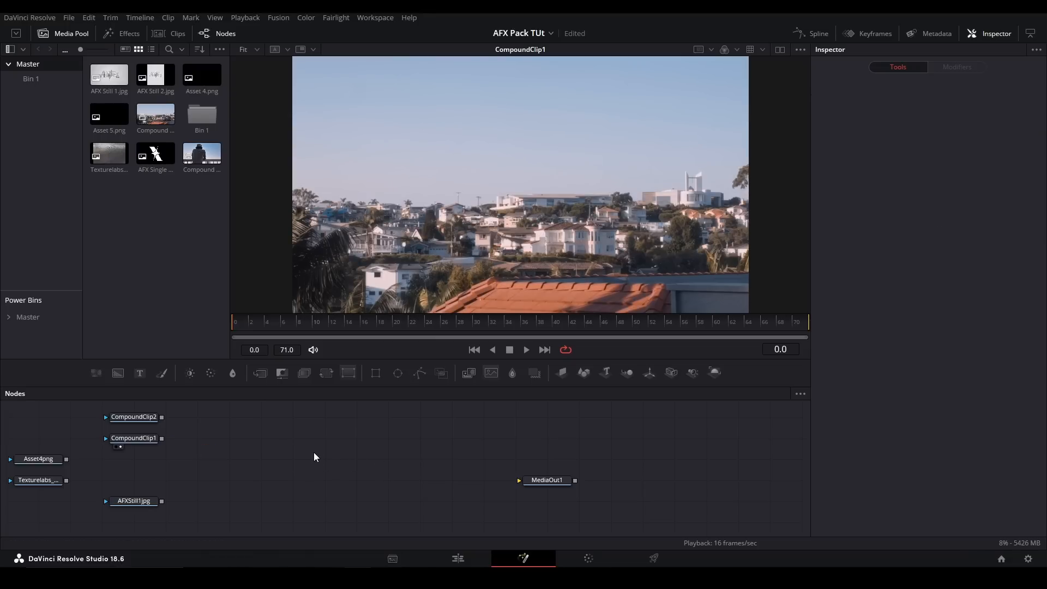
- Add a CameraLensBlur node and feed CompoundClip1 into it
{"action": "key", "text": "shift+space"}
{"action": "key", "text": "Down"}
{"action": "key", "text": "Down"}
{"action": "key", "text": "Down"}
{"action": "key", "text": "Down"}
{"action": "key", "text": "Down"}
{"action": "key", "text": "Return"}
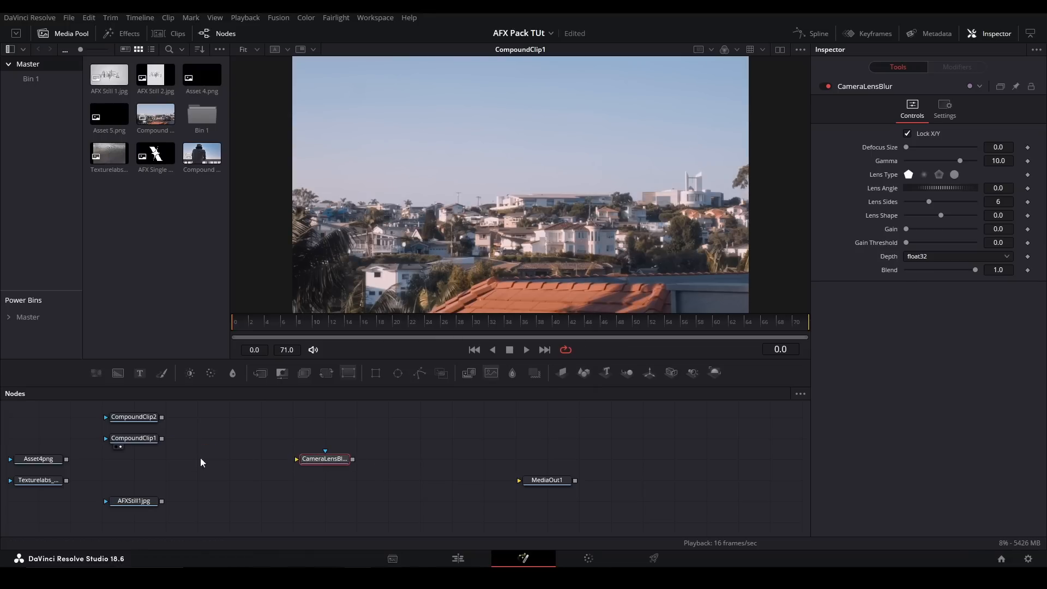
{"action": "left_click_drag", "start_coordinate": [162, 439], "coordinate": [357, 458]}
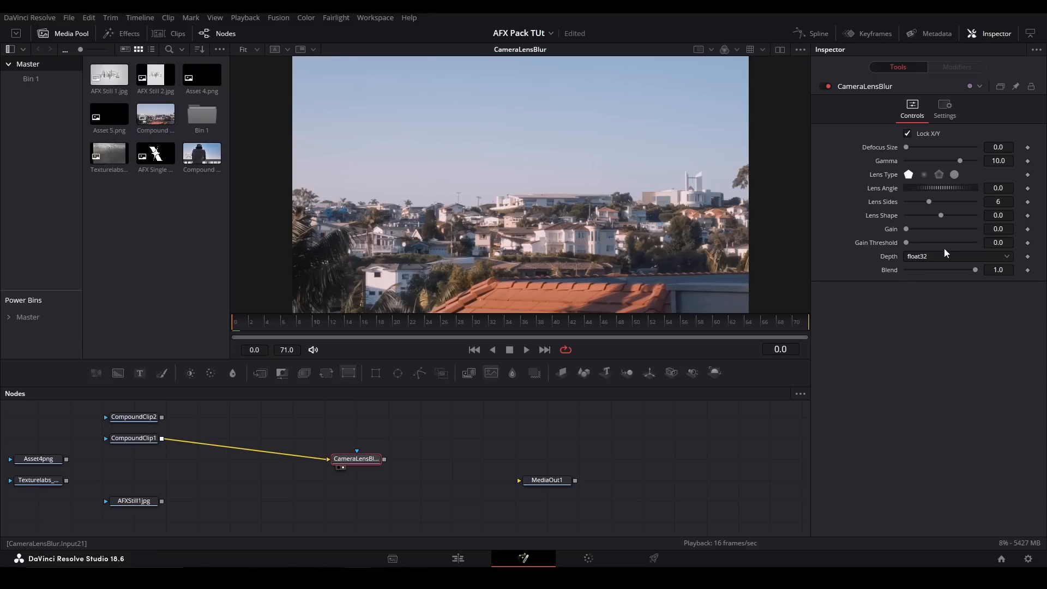
- Raise the CameraLensBlur's Defocus Size to about 9.21 and check its Depth options
{"action": "left_click_drag", "start_coordinate": [906, 147], "coordinate": [973, 146]}
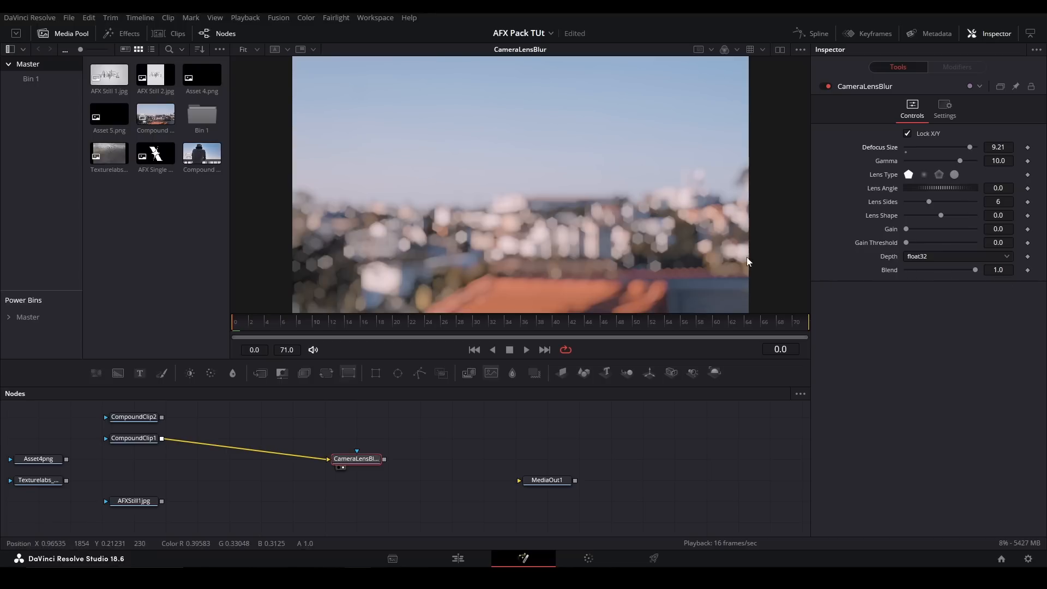
{"action": "left_click", "coordinate": [928, 255]}
{"action": "left_click", "coordinate": [827, 235]}
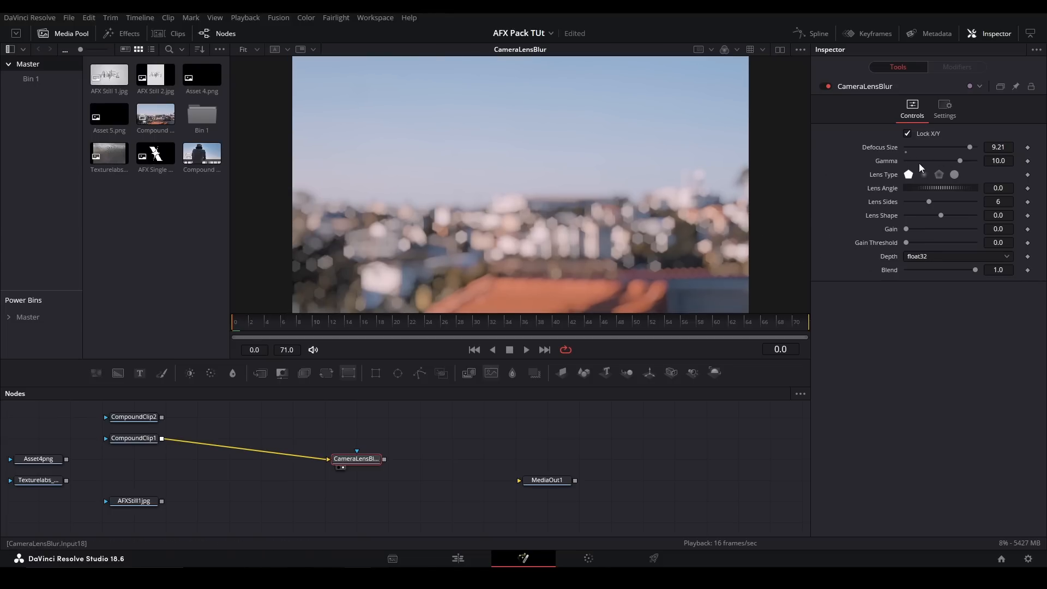
- Add a Lens Blur node above the CameraLensBlur and feed CompoundClip1 into it
{"action": "key", "text": "shift+space"}
{"action": "type", "text": "l"}
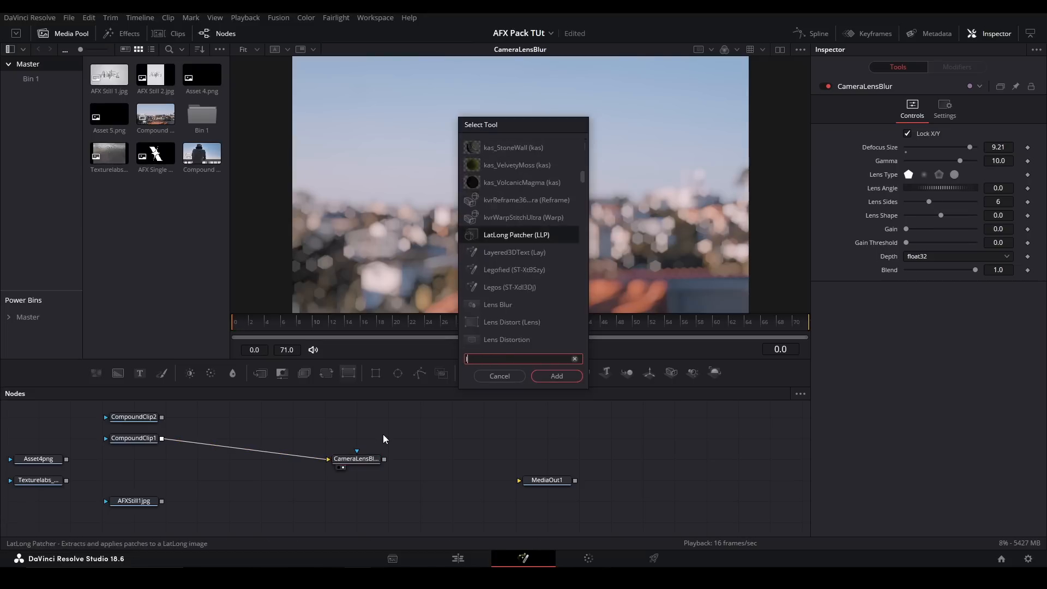
{"action": "type", "text": "ens"}
{"action": "key", "text": "Up"}
{"action": "key", "text": "Return"}
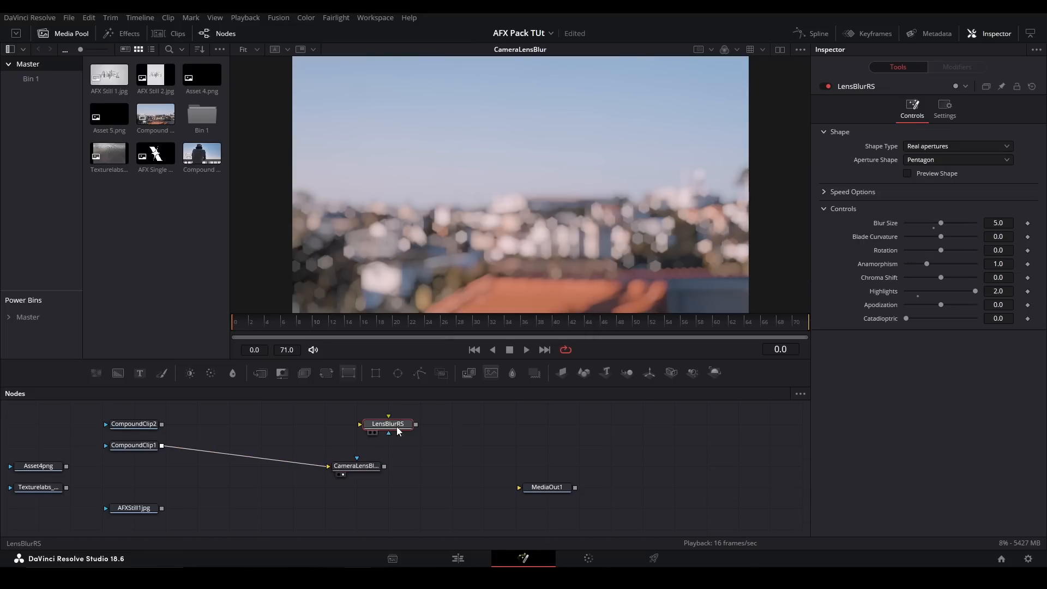
{"action": "left_click_drag", "start_coordinate": [162, 446], "coordinate": [328, 424]}
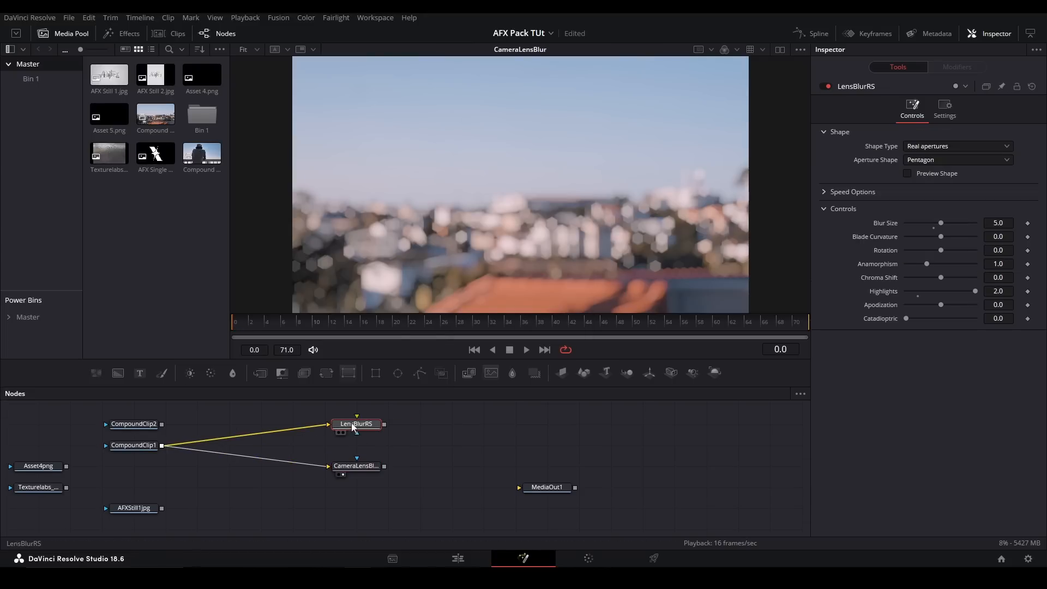
- Show the CameraLensBlur and LensBlurRS outputs in the viewer in turn to compare their blur
{"action": "key", "text": "1"}
{"action": "left_click", "coordinate": [364, 464]}
{"action": "key", "text": "2"}
{"action": "left_click", "coordinate": [365, 426]}
{"action": "key", "text": "2"}
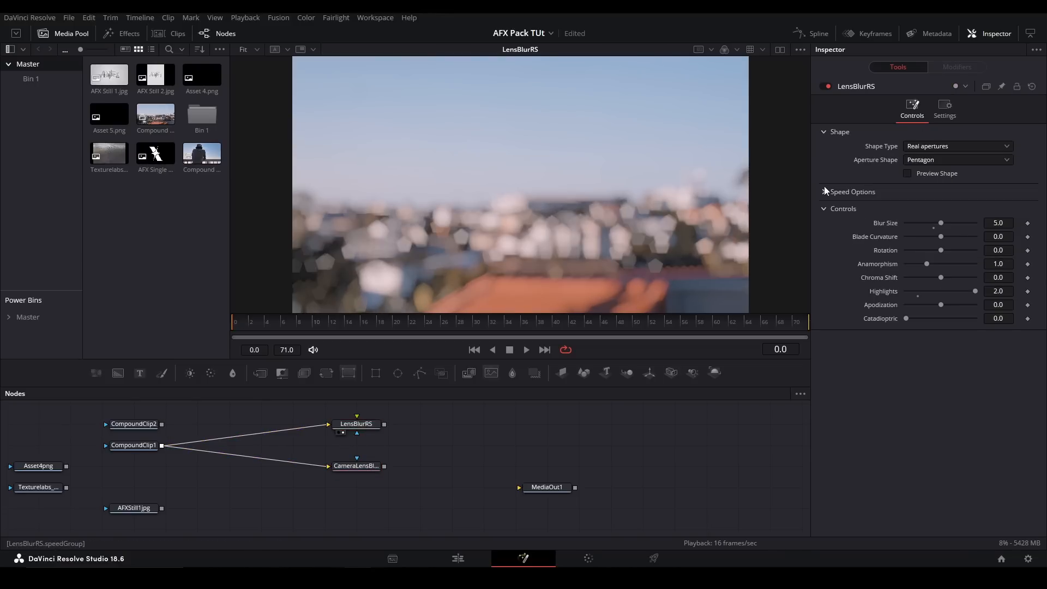
- Choose an Aperture Shape for LensBlurRS and compare its output with the CameraLensBlur again
{"action": "left_click", "coordinate": [921, 160]}
{"action": "left_click", "coordinate": [933, 207]}
{"action": "left_click", "coordinate": [369, 468]}
{"action": "key", "text": "2"}
{"action": "left_click", "coordinate": [369, 426]}
{"action": "key", "text": "2"}
- Delete the LensBlurRS and CameraLensBlur nodes
{"action": "left_click_drag", "start_coordinate": [400, 450], "coordinate": [345, 421]}
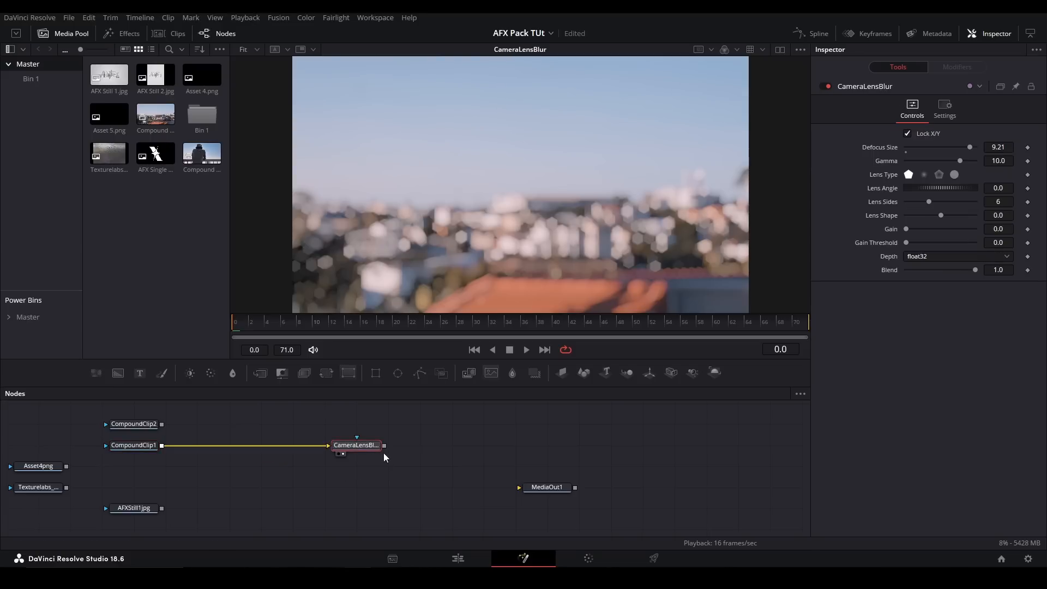
{"action": "key", "text": "Delete"}
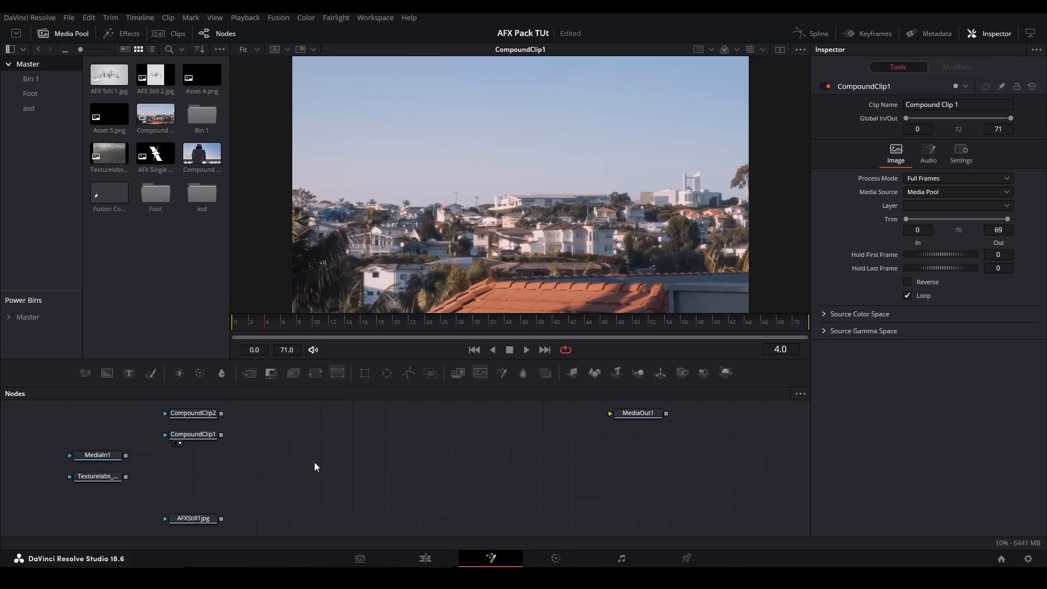
- Add the AFX VectorBlur macro and feed CompoundClip1 into the VectorBlur node
{"action": "key", "text": "shift+space"}
{"action": "type", "text": "vector"}
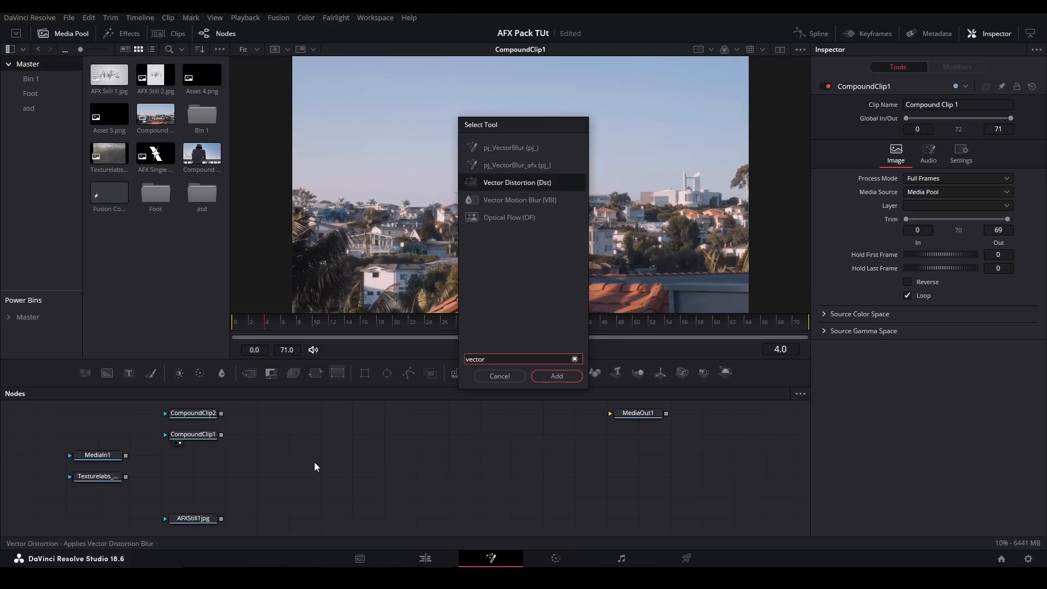
{"action": "key", "text": "Return"}
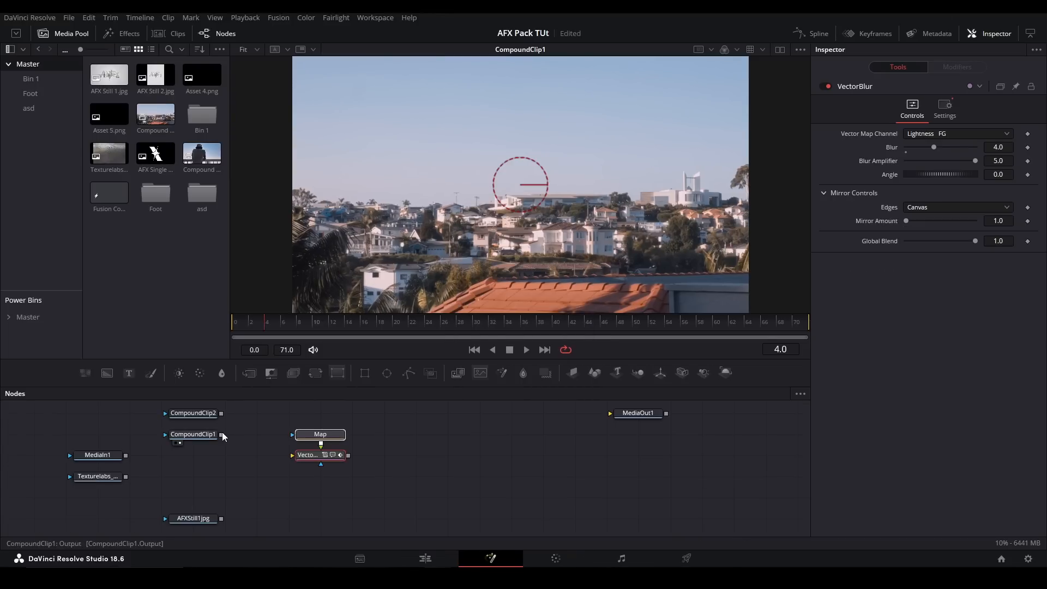
{"action": "left_click_drag", "start_coordinate": [222, 434], "coordinate": [331, 433]}
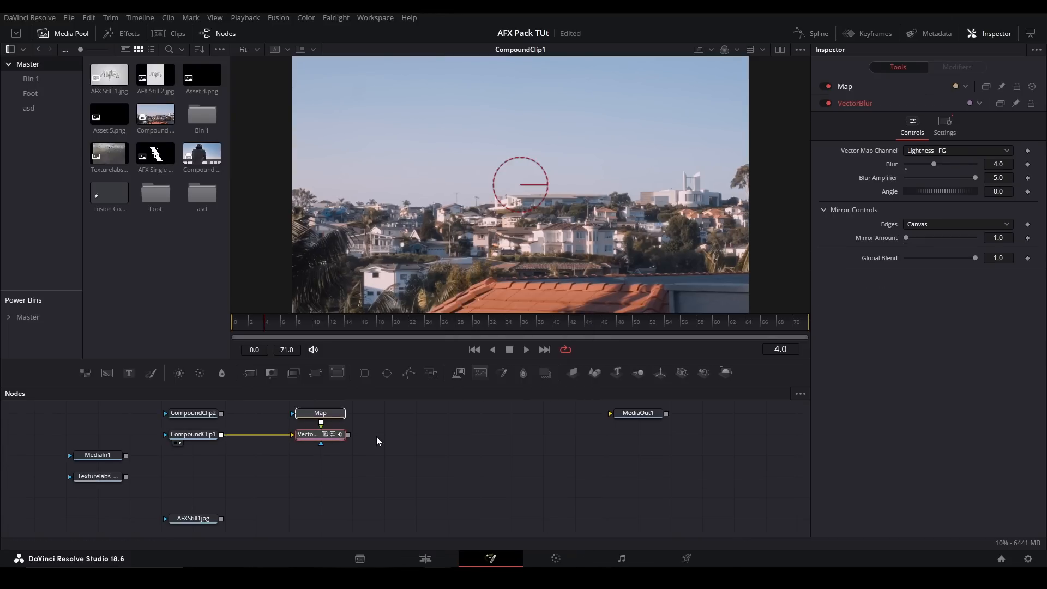
- Show the Map node and the VectorBlur output in the viewer, and go to frame 23
{"action": "left_click", "coordinate": [337, 417]}
{"action": "key", "text": "2"}
{"action": "left_click", "coordinate": [333, 445]}
{"action": "key", "text": "2"}
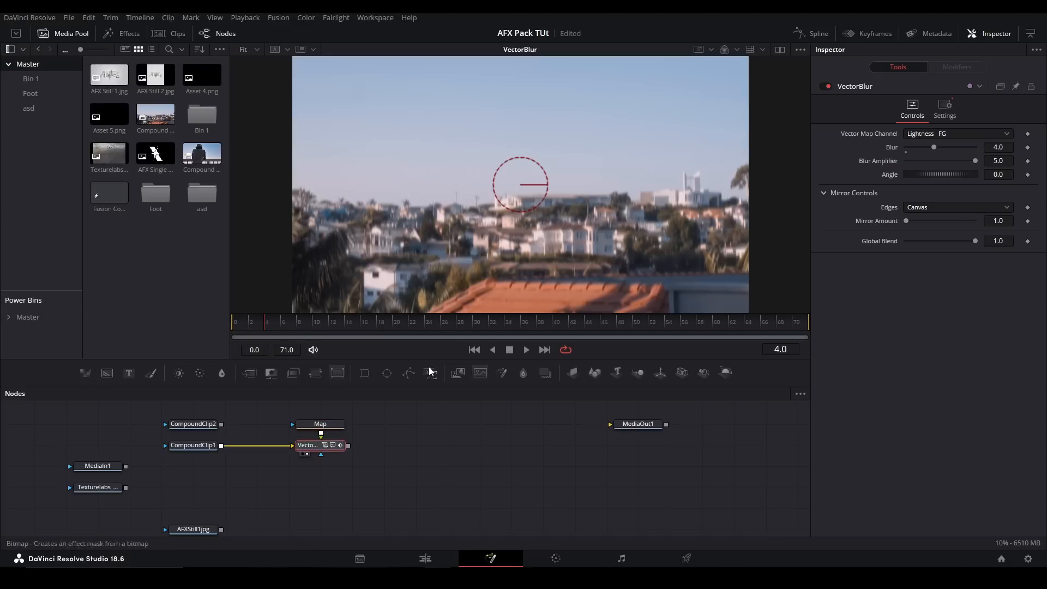
{"action": "left_click", "coordinate": [421, 322]}
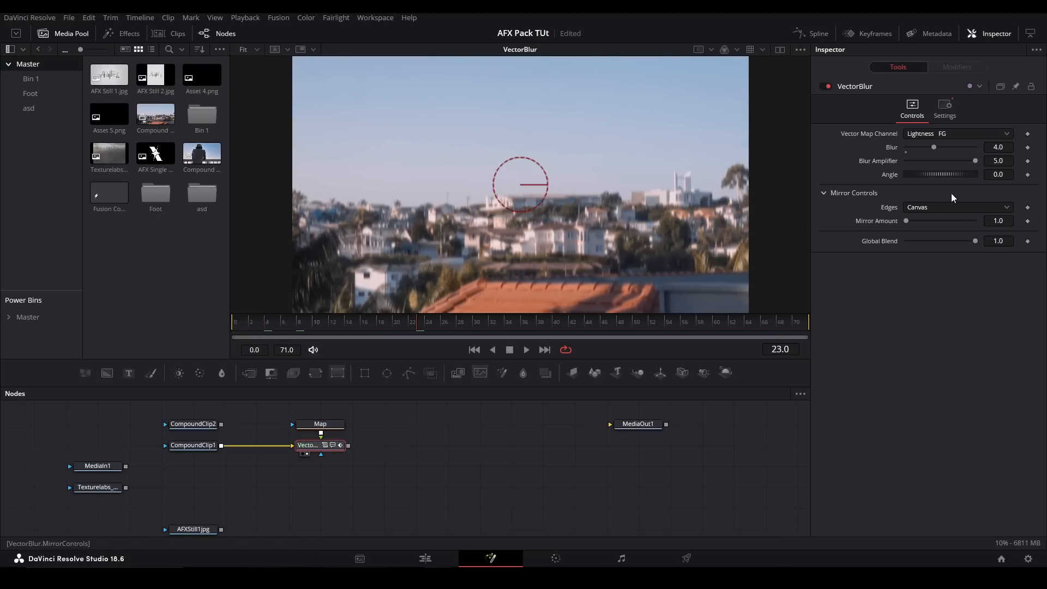
- Set the VectorBlur's Angle to about 88.4 and its Mirror Amount to 2.0
{"action": "left_click_drag", "start_coordinate": [1002, 174], "coordinate": [1041, 175]}
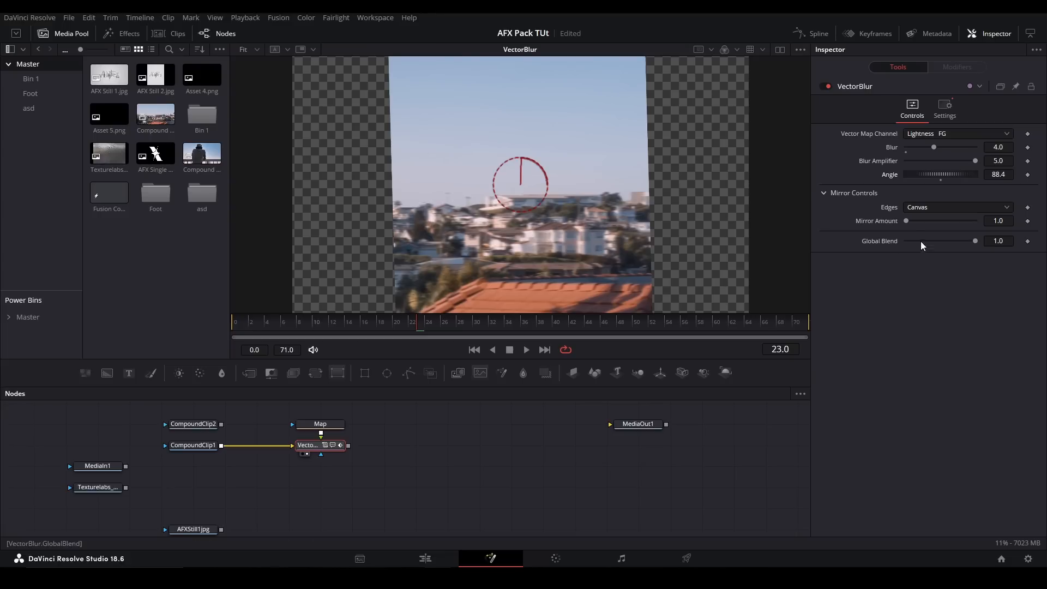
{"action": "left_click_drag", "start_coordinate": [907, 222], "coordinate": [976, 221]}
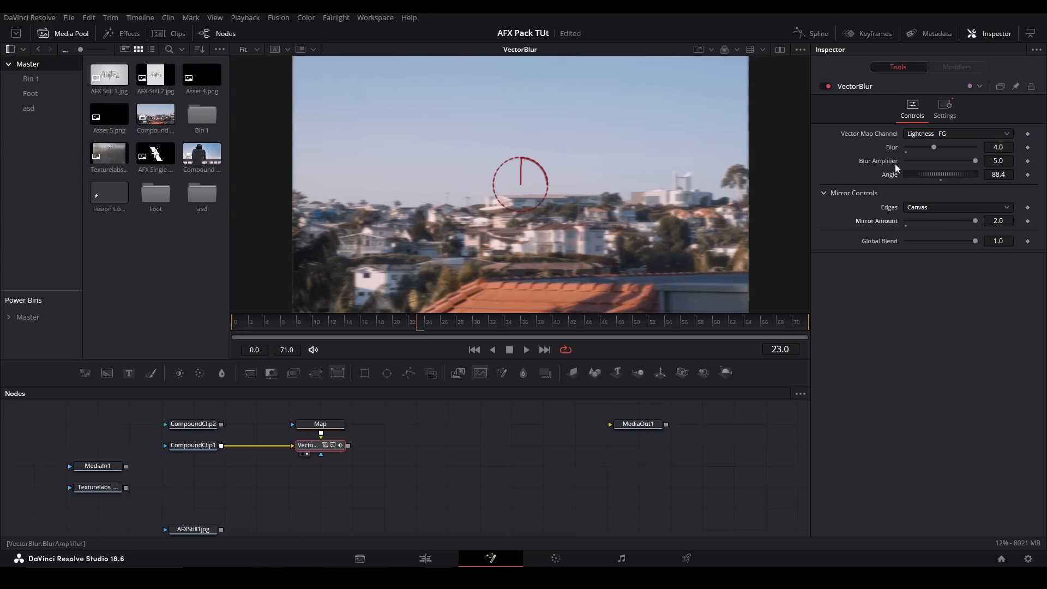
- Try an Angle of 90 on the VectorBlur, then reset the Angle to its default
{"action": "left_click", "coordinate": [994, 174]}
{"action": "type", "text": "90"}
{"action": "key", "text": "Return"}
{"action": "double_click", "coordinate": [893, 179]}
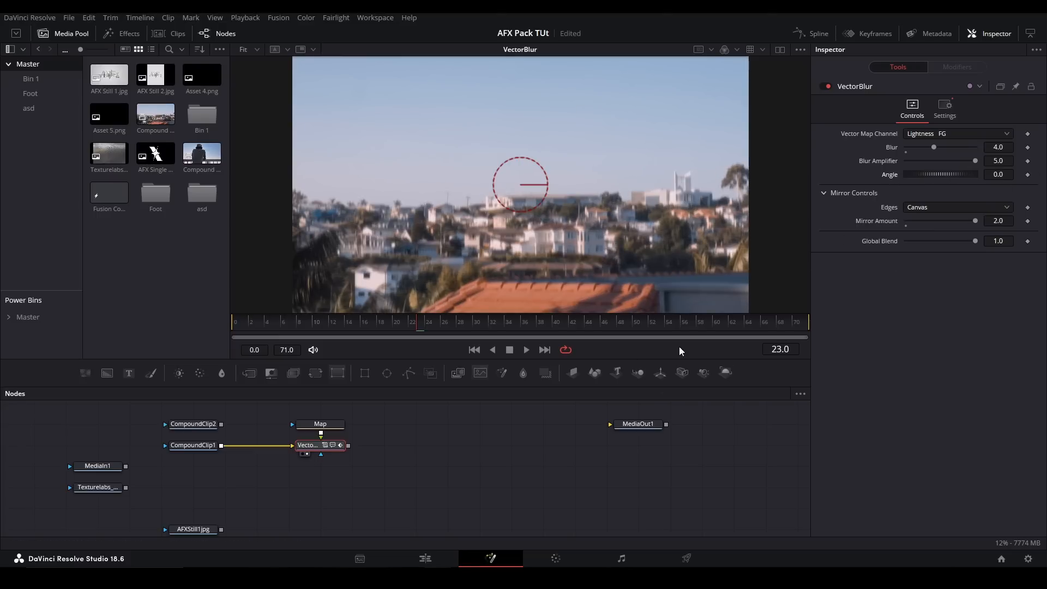
- View the Map node's solid white background, then return the viewer to VectorBlur
{"action": "left_click", "coordinate": [318, 425]}
{"action": "left_click_drag", "start_coordinate": [318, 425], "coordinate": [412, 306]}
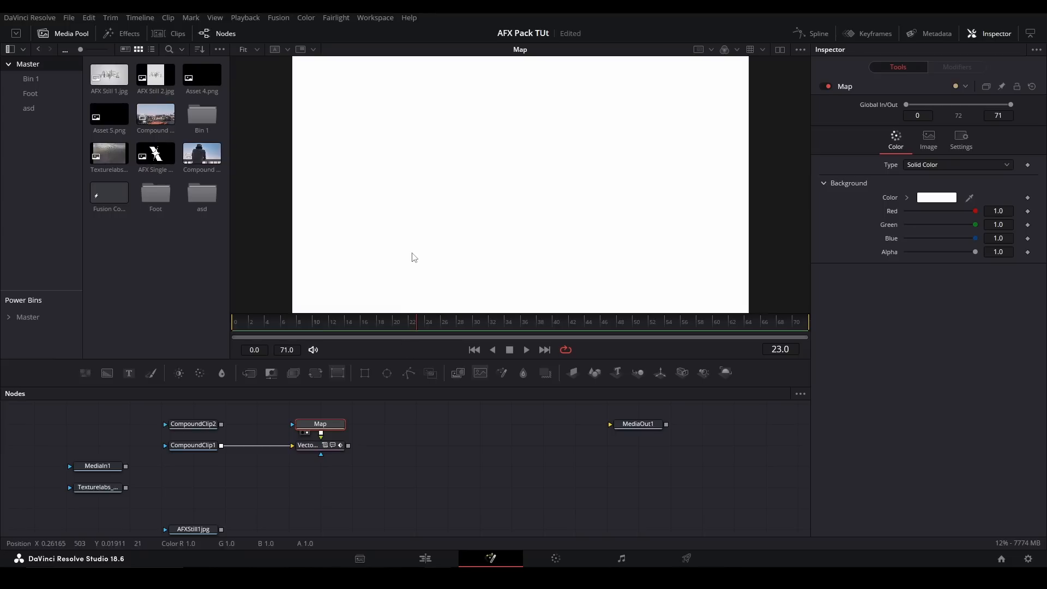
{"action": "left_click", "coordinate": [334, 446]}
{"action": "key", "text": "1"}
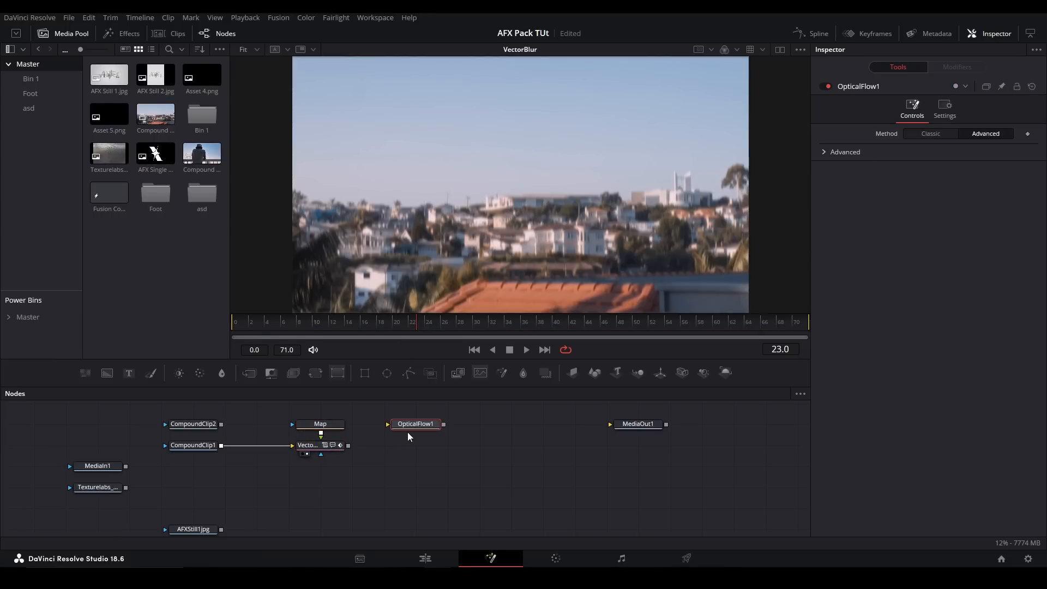
- Delete the OpticalFlow1 node, reselect the VectorBlur node and try its Global Blend control
{"action": "left_click_drag", "start_coordinate": [471, 463], "coordinate": [388, 407]}
{"action": "key", "text": "Delete"}
{"action": "left_click", "coordinate": [318, 446]}
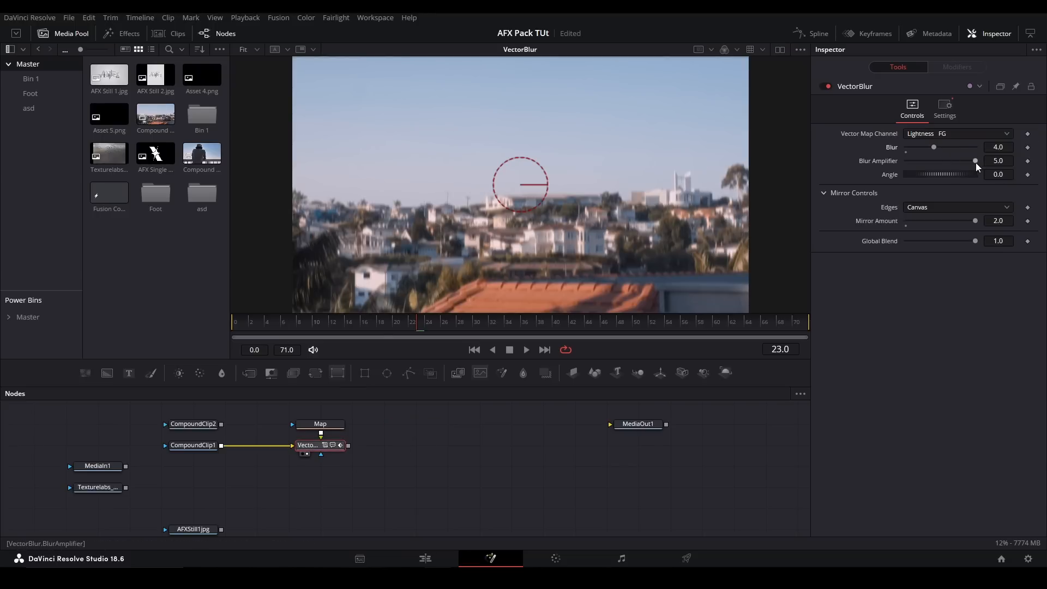
{"action": "left_click_drag", "start_coordinate": [976, 241], "coordinate": [1018, 248]}
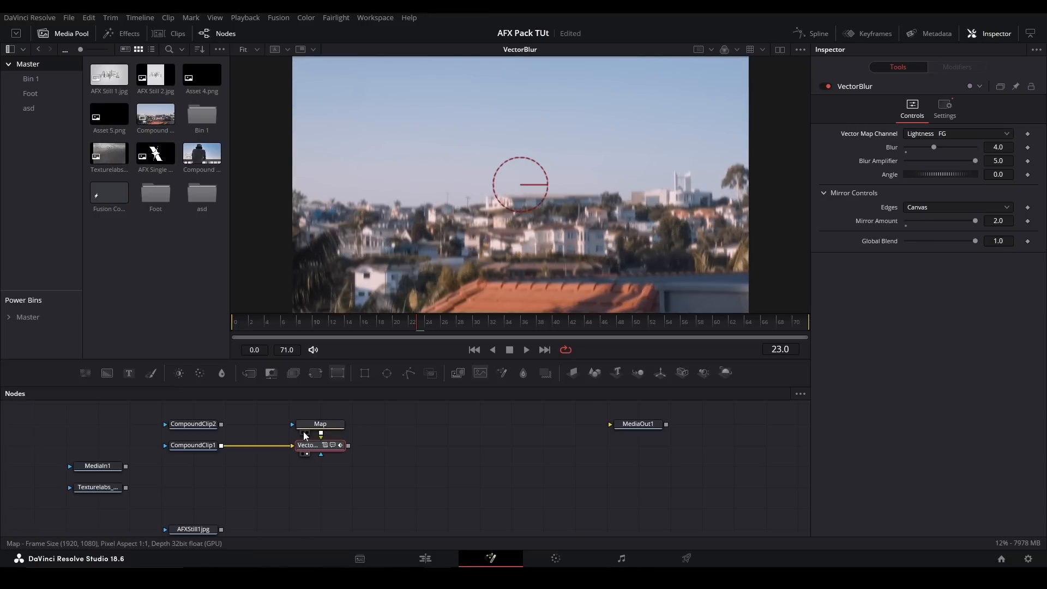
- Compare the Map and VectorBlur outputs once more and check the available Vector Map Channel options
{"action": "left_click", "coordinate": [320, 425]}
{"action": "key", "text": "1"}
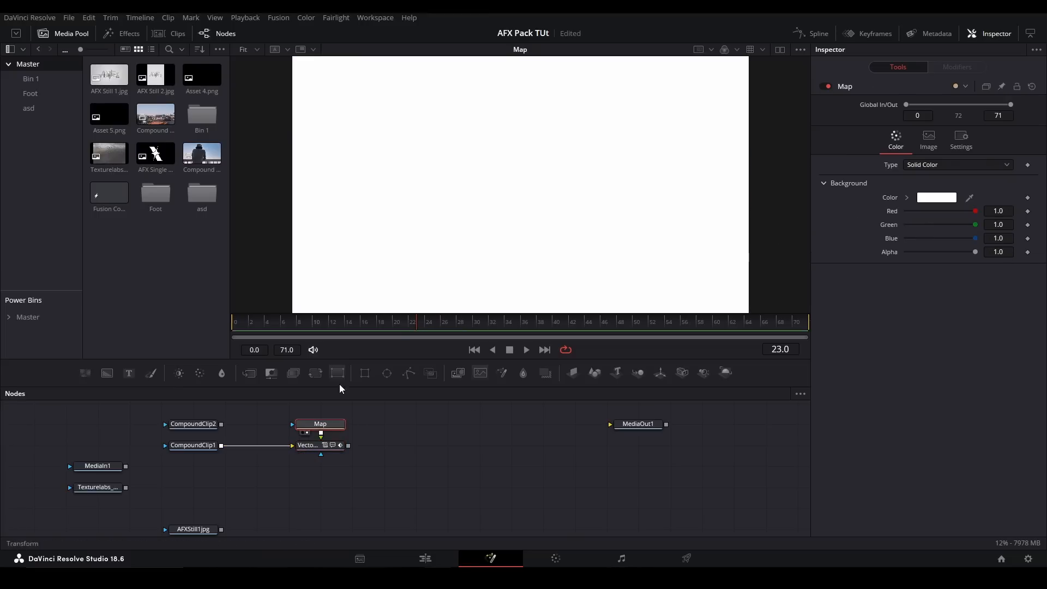
{"action": "left_click", "coordinate": [313, 447]}
{"action": "key", "text": "1"}
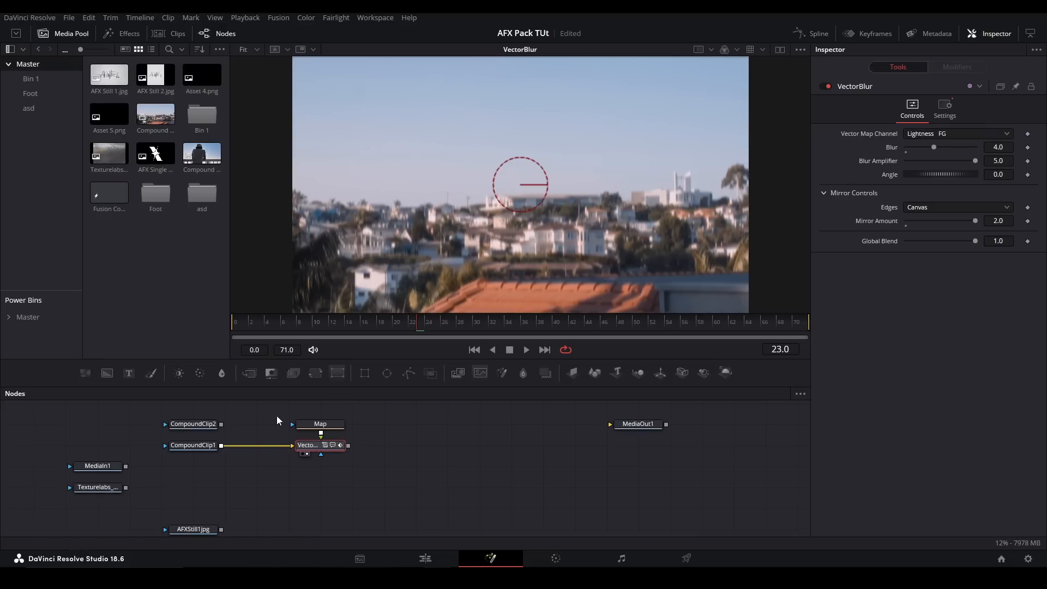
{"action": "left_click", "coordinate": [930, 135]}
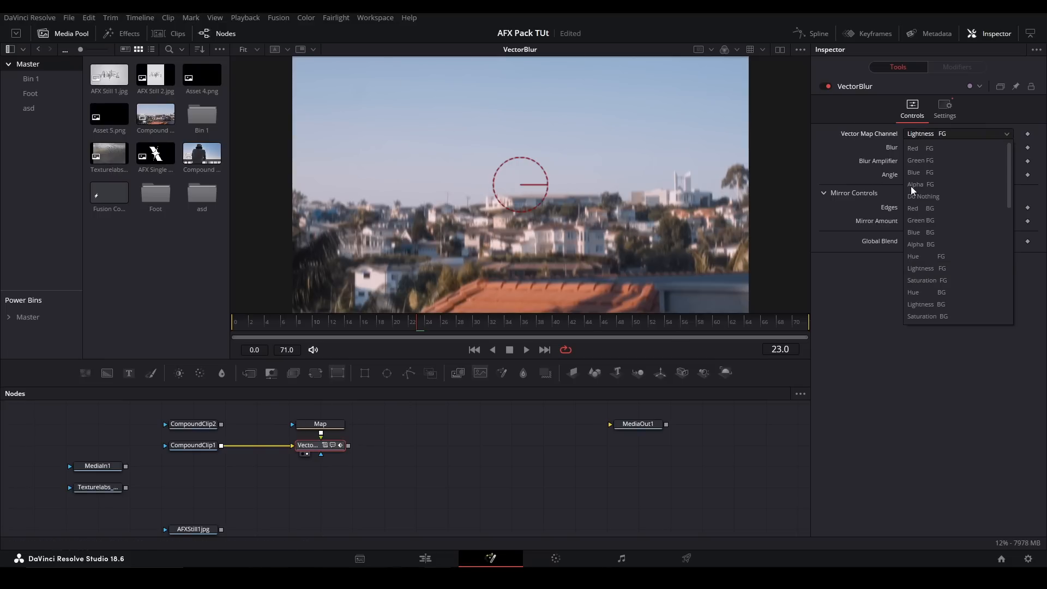
{"action": "left_click", "coordinate": [506, 434]}
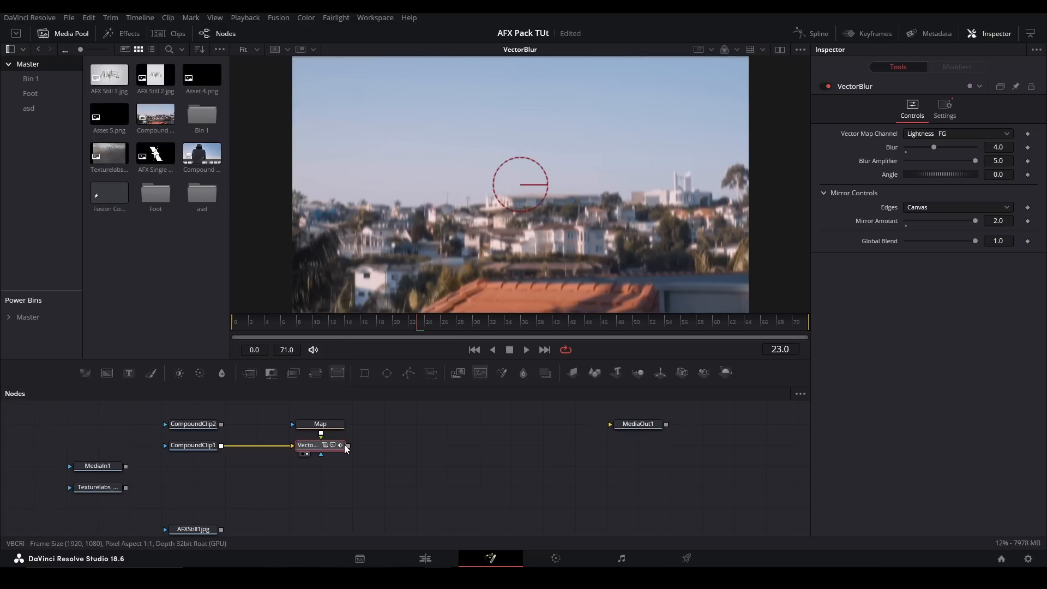
- Add a pj_ChannelBlur node, feed CompoundClip1 into it and show its output in the viewer
{"action": "mouse_move", "coordinate": [346, 449]}
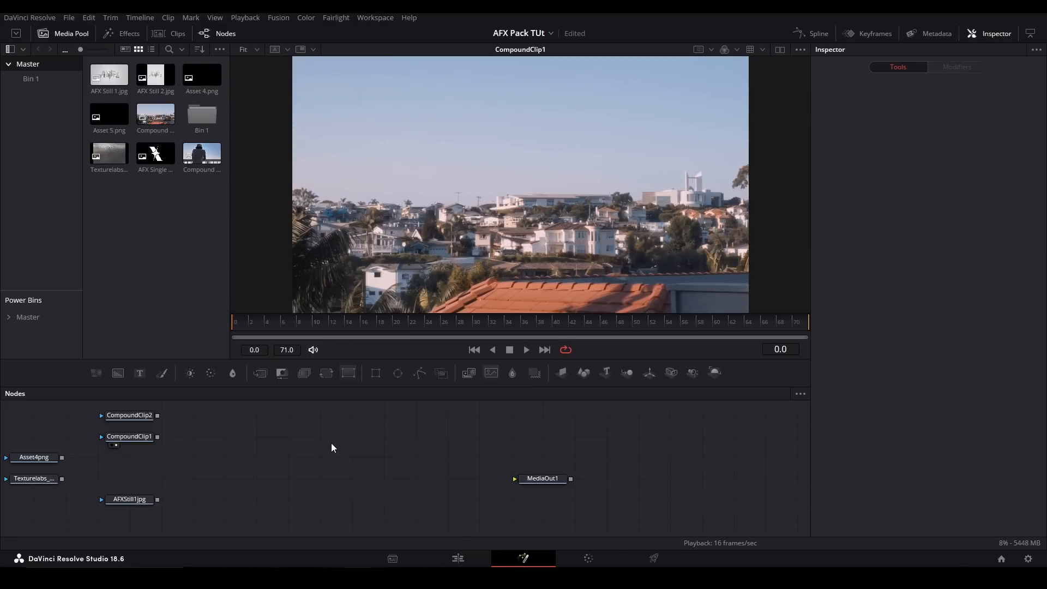
{"action": "key", "text": "shift+space"}
{"action": "type", "text": "CHANNEL"}
{"action": "key", "text": "Down"}
{"action": "key", "text": "Down"}
{"action": "key", "text": "Down"}
{"action": "key", "text": "Down"}
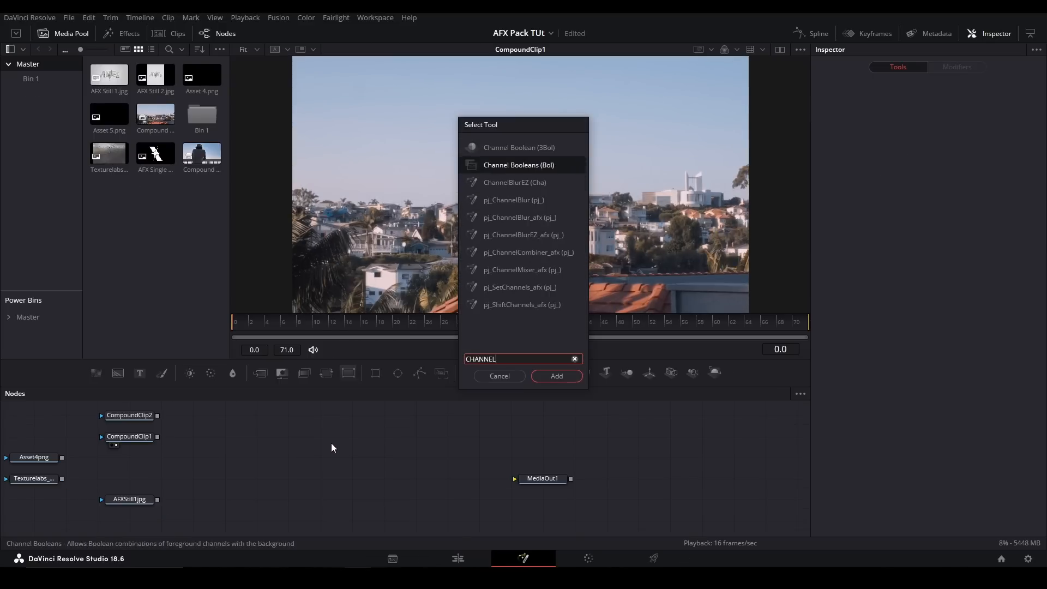
{"action": "key", "text": "Return"}
{"action": "left_click_drag", "start_coordinate": [157, 437], "coordinate": [550, 238]}
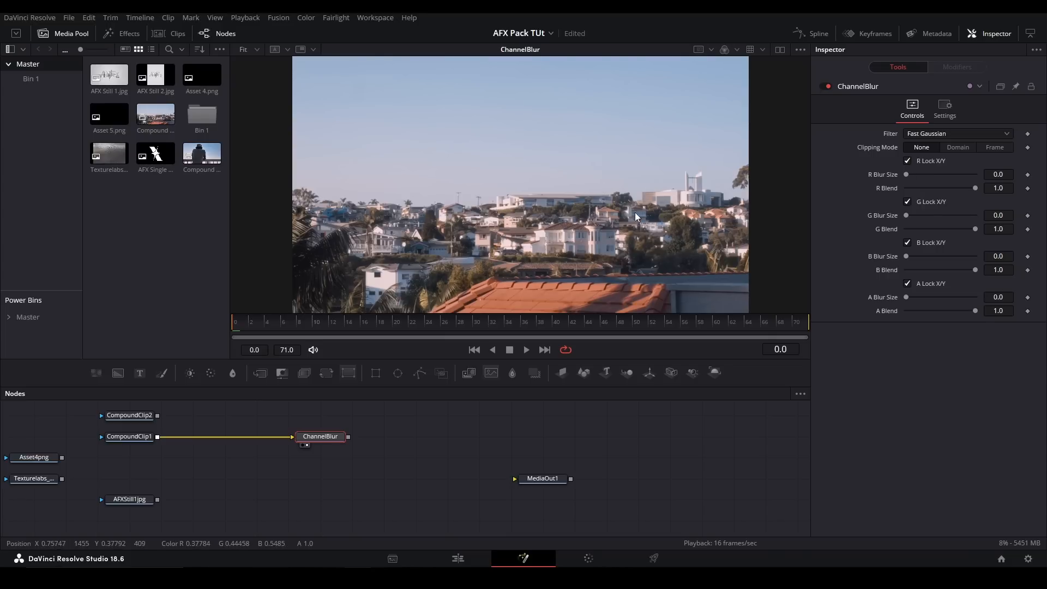
- Inspect the ChannelBlur output's alpha, full-colour, red, green and blue channels one at a time in the viewer
{"action": "left_click_drag", "start_coordinate": [647, 220], "coordinate": [642, 219]}
{"action": "key", "text": "ctrl+f"}
{"action": "key", "text": "a"}
{"action": "key", "text": "c"}
{"action": "key", "text": "a"}
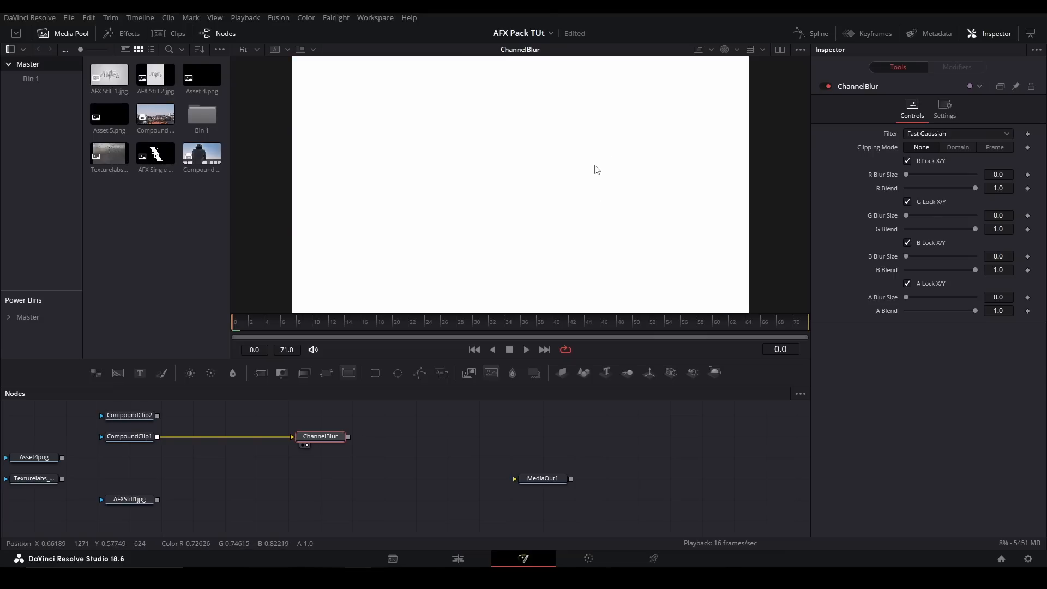
{"action": "key", "text": "r"}
{"action": "key", "text": "g"}
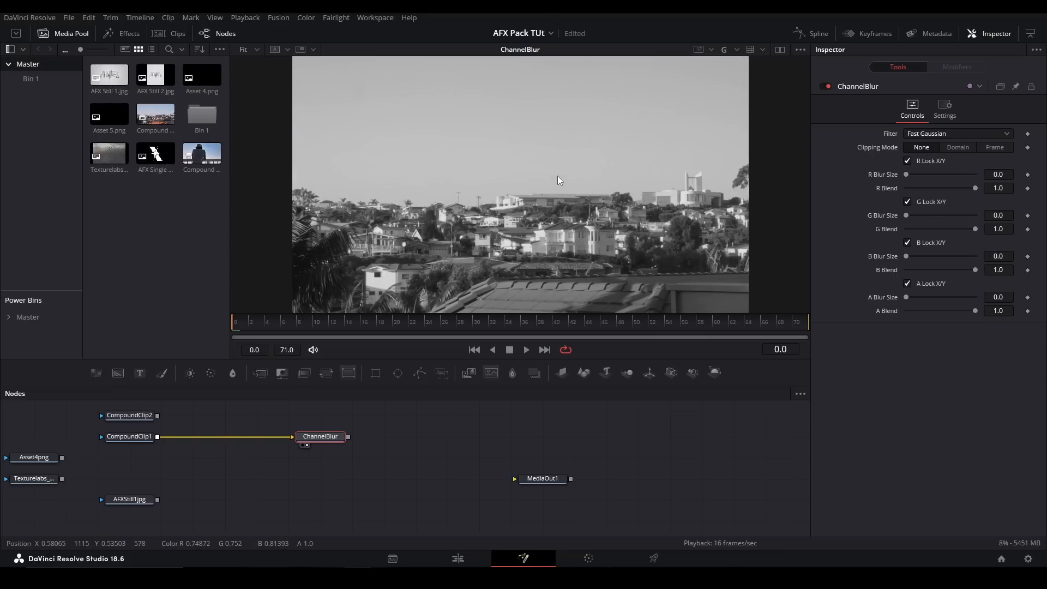
{"action": "key", "text": "b"}
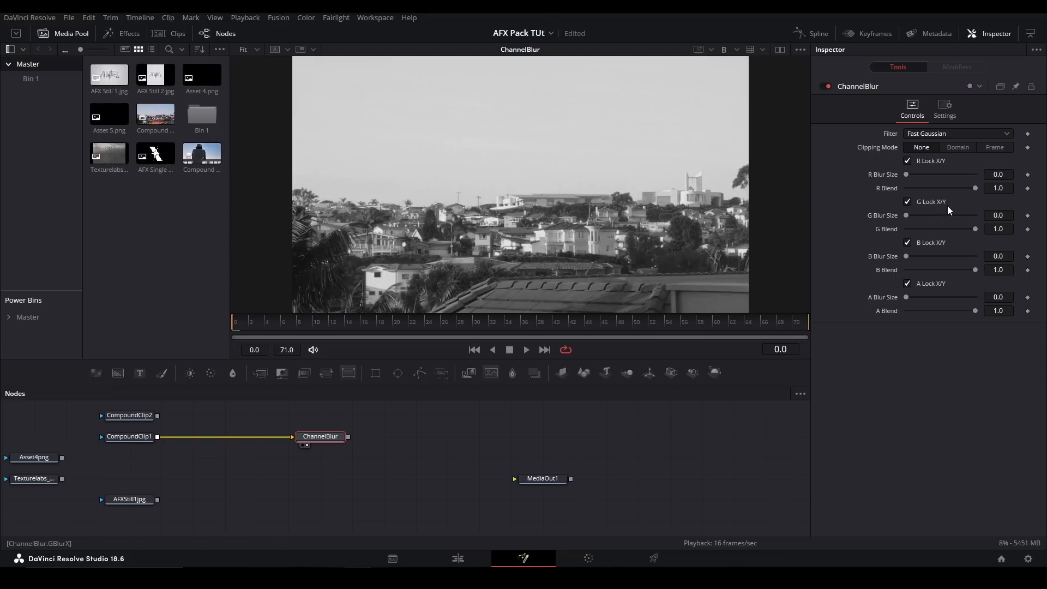
{"action": "key", "text": "r"}
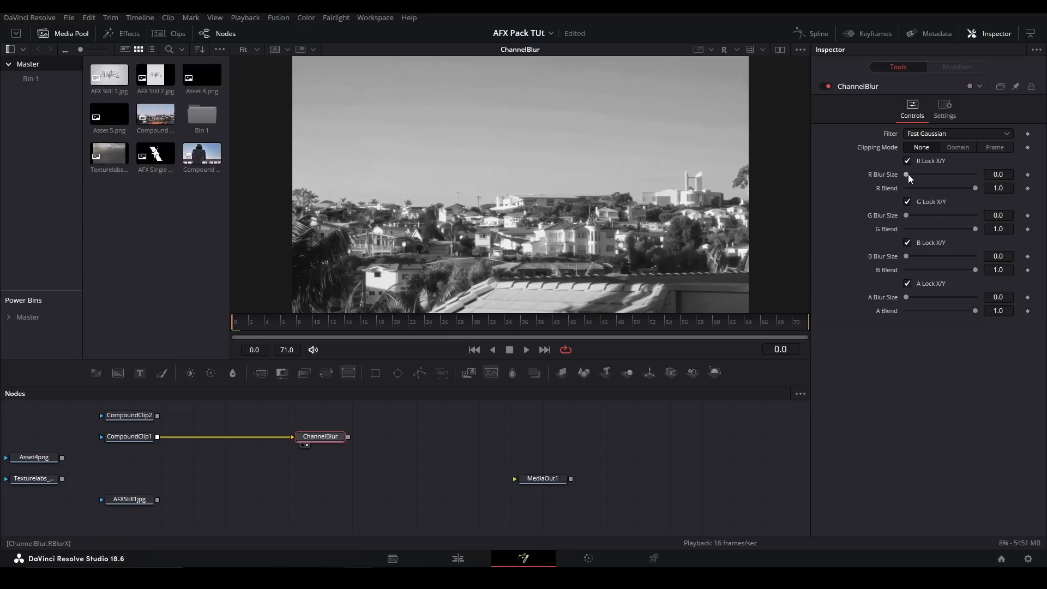
- Try an R Blur Size of 36.2 and compare the green, blue, alpha and full-colour views of the output
{"action": "left_click_drag", "start_coordinate": [908, 175], "coordinate": [931, 174]}
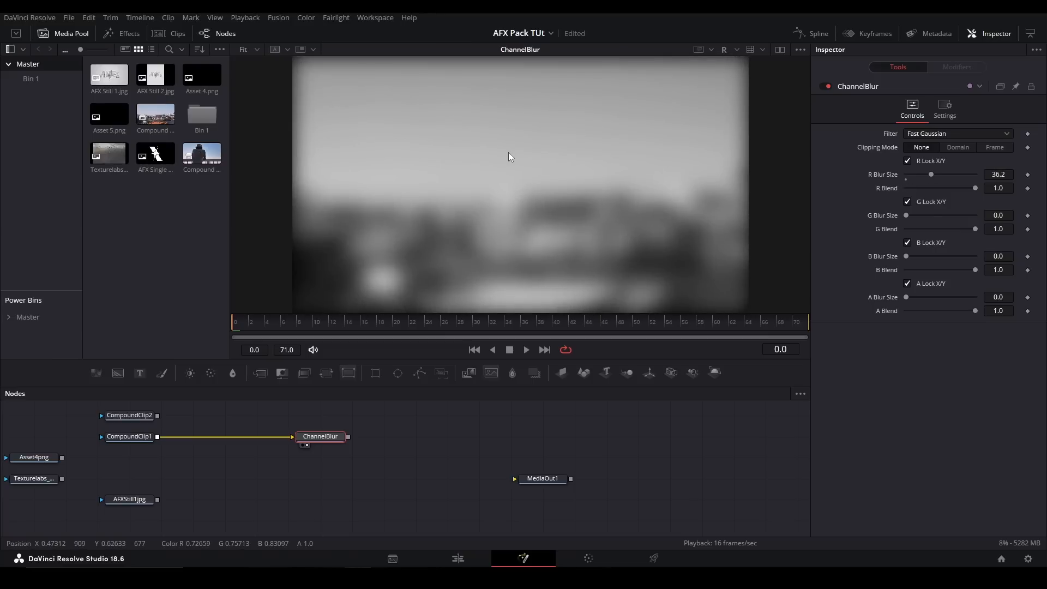
{"action": "key", "text": "g"}
{"action": "key", "text": "b"}
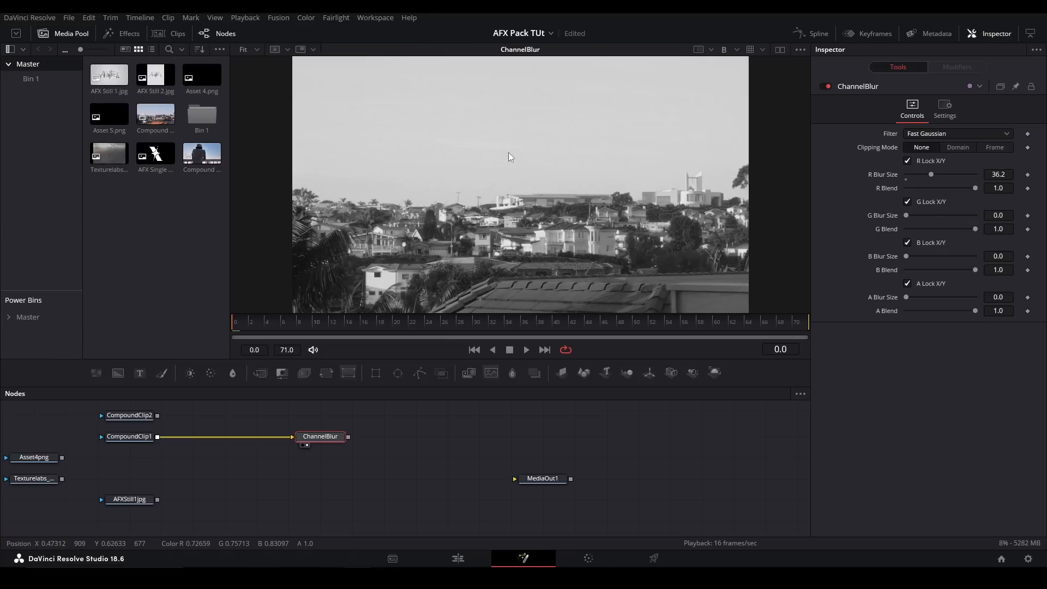
{"action": "key", "text": "a"}
{"action": "key", "text": "c"}
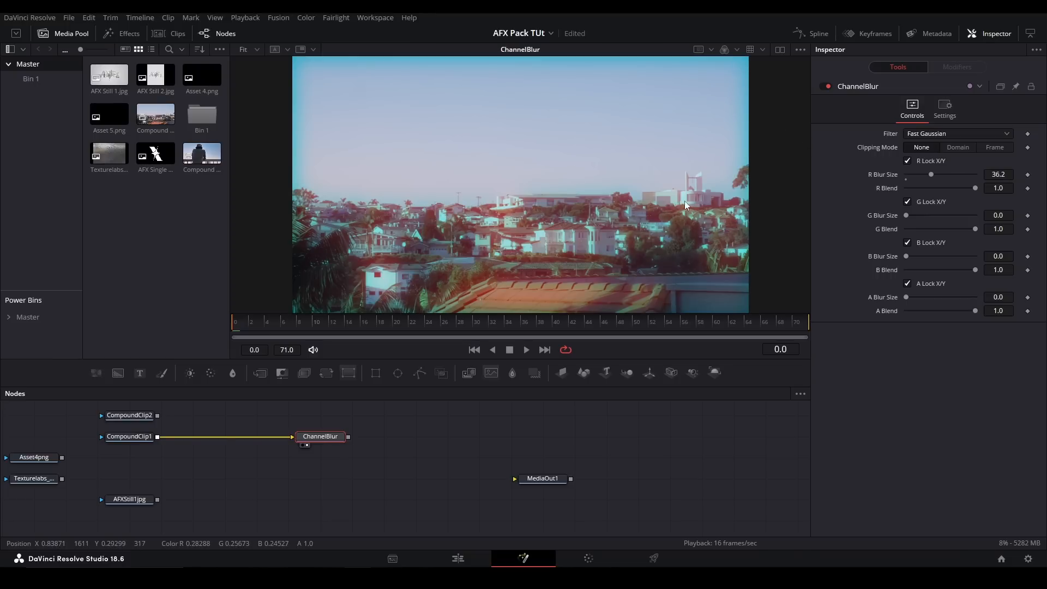
- Set the ChannelBlur's Clipping Mode to Frame, try R Blur Size 37.0 and the R Blend, then reset the R Blur Size to 0.0
{"action": "left_click", "coordinate": [985, 150]}
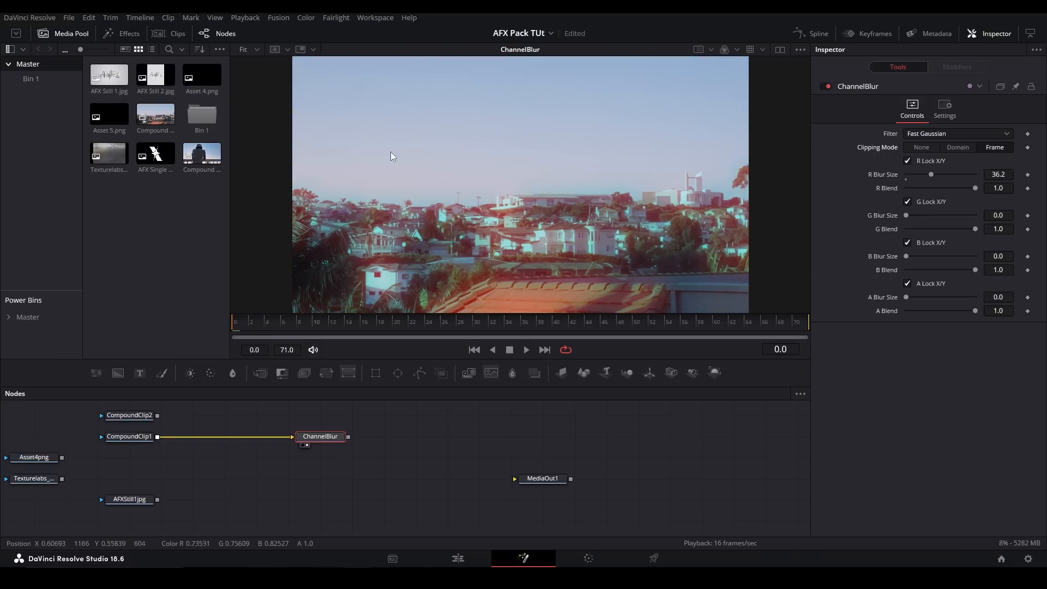
{"action": "mouse_move", "coordinate": [931, 175]}
{"action": "left_mouse_down"}
{"action": "mouse_move", "coordinate": [893, 172]}
{"action": "mouse_move", "coordinate": [932, 173]}
{"action": "left_mouse_up"}
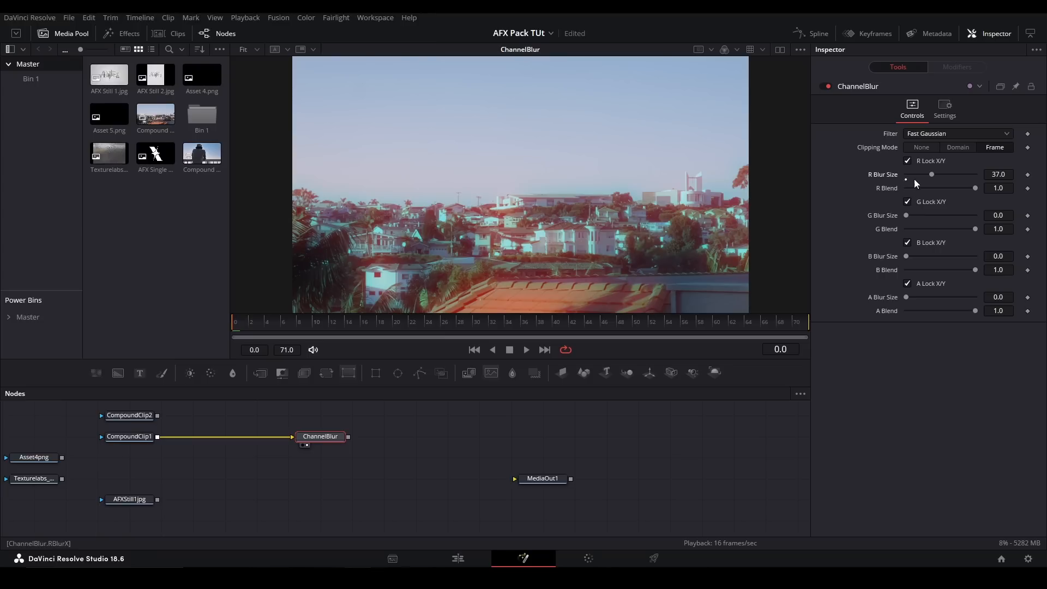
{"action": "mouse_move", "coordinate": [972, 189]}
{"action": "left_mouse_down"}
{"action": "mouse_move", "coordinate": [889, 193]}
{"action": "mouse_move", "coordinate": [963, 188]}
{"action": "left_mouse_up"}
{"action": "left_click", "coordinate": [911, 174]}
- Unlock the red channel's X/Y, try separate X and Y blur sizes, then reset both and lock X/Y again
{"action": "left_click", "coordinate": [907, 161]}
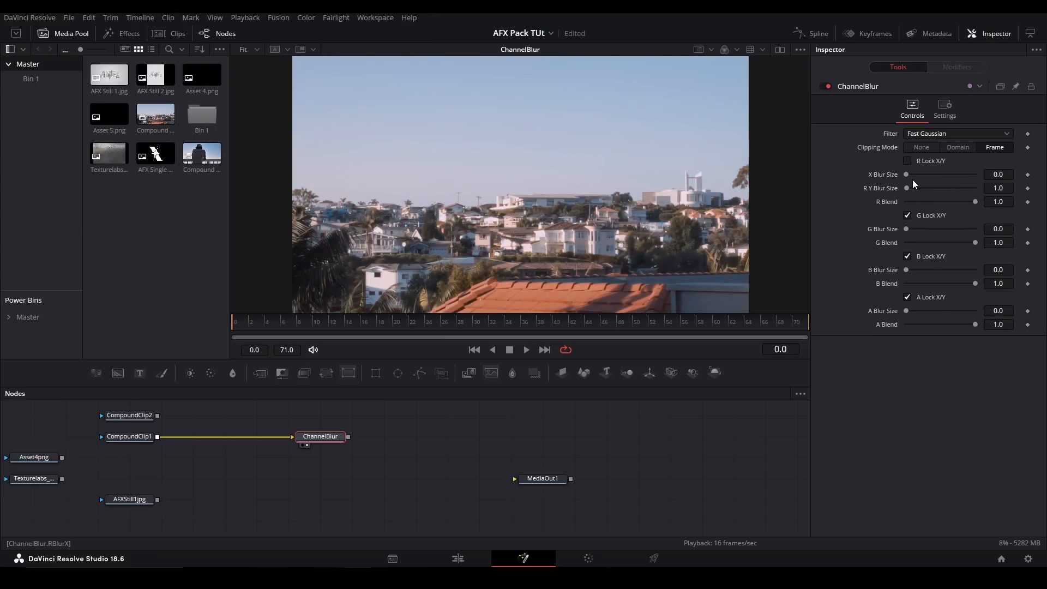
{"action": "left_click_drag", "start_coordinate": [924, 179], "coordinate": [946, 188]}
{"action": "left_click", "coordinate": [906, 178]}
{"action": "left_click", "coordinate": [906, 192]}
{"action": "left_click", "coordinate": [908, 215]}
{"action": "left_click", "coordinate": [908, 215]}
{"action": "left_click", "coordinate": [908, 161]}
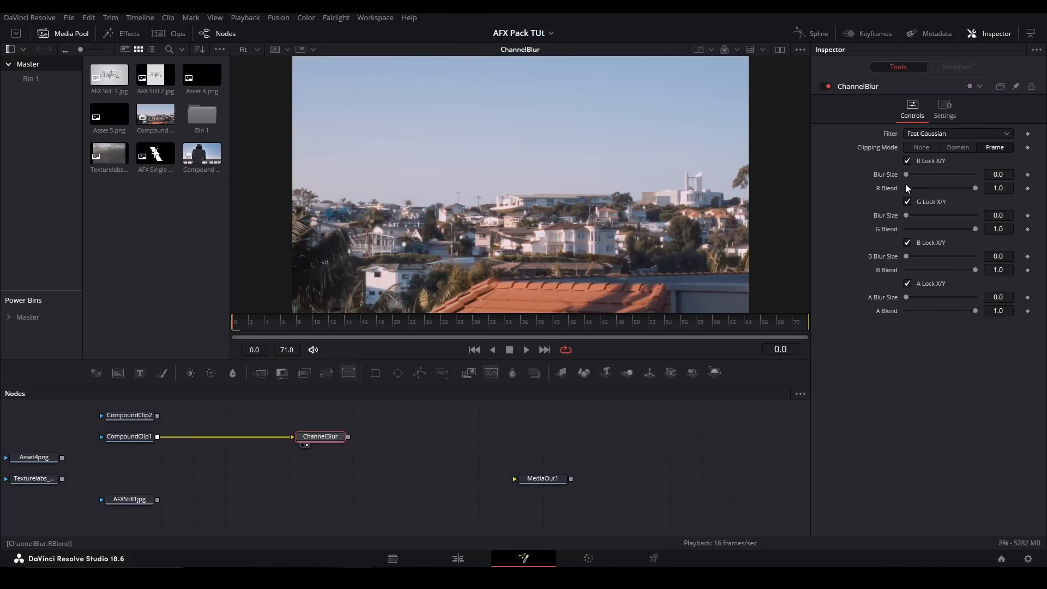
{"action": "left_click", "coordinate": [908, 162]}
{"action": "left_click", "coordinate": [908, 162]}
- Review the ChannelBlur's available Filter types, then delete the node
{"action": "left_click", "coordinate": [949, 133]}
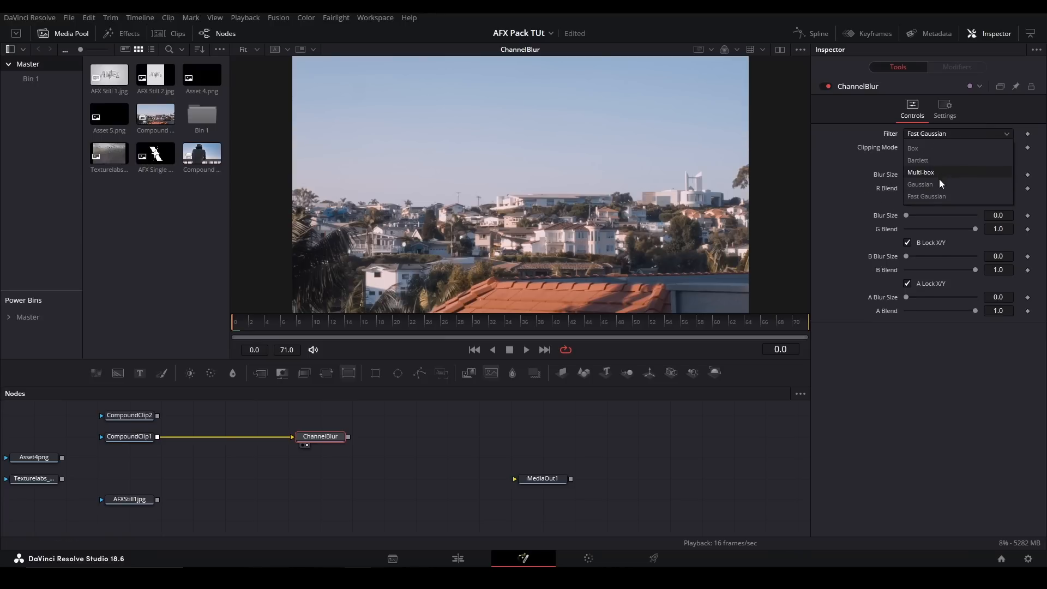
{"action": "left_click", "coordinate": [765, 184]}
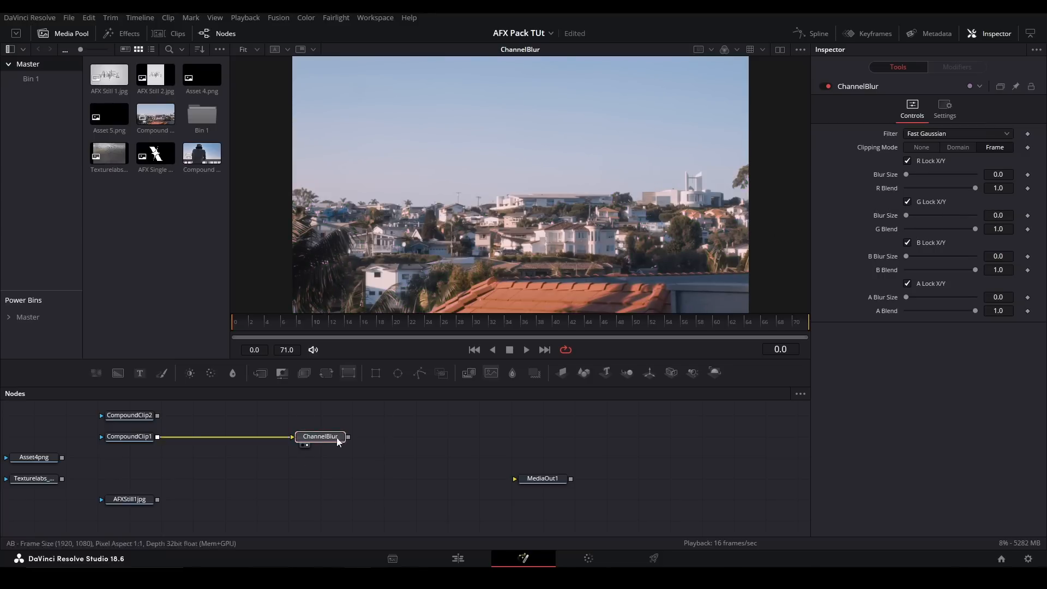
{"action": "key", "text": "Delete"}
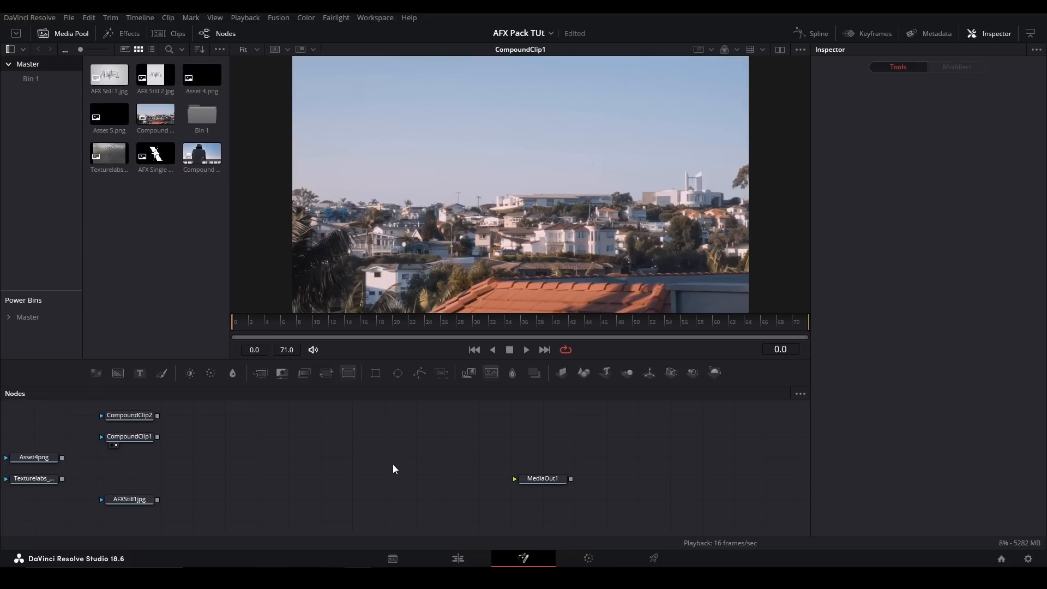
- Add an Arithmetic node fed by CompoundClip1 and show it in the viewer
{"action": "key", "text": "shift+space"}
{"action": "type", "text": "arith"}
{"action": "key", "text": "Return"}
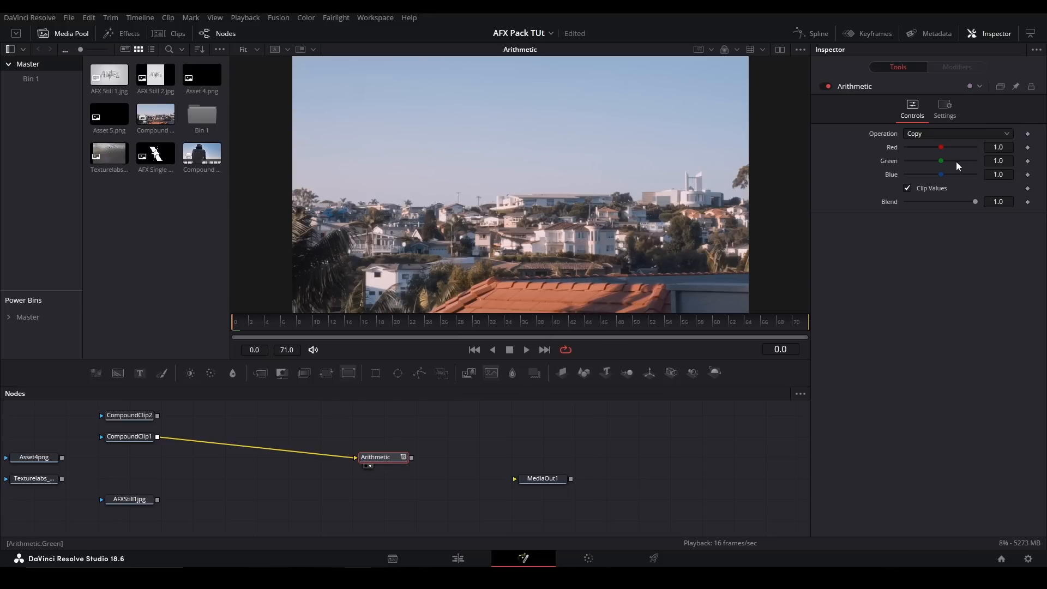
- Try the Arithmetic node's Red control, then its Add operation with Red 0.47, Green 0.38 and Blue 0.0
{"action": "left_click_drag", "start_coordinate": [940, 147], "coordinate": [898, 147]}
{"action": "key", "text": "ctrl+z"}
{"action": "left_click", "coordinate": [931, 134]}
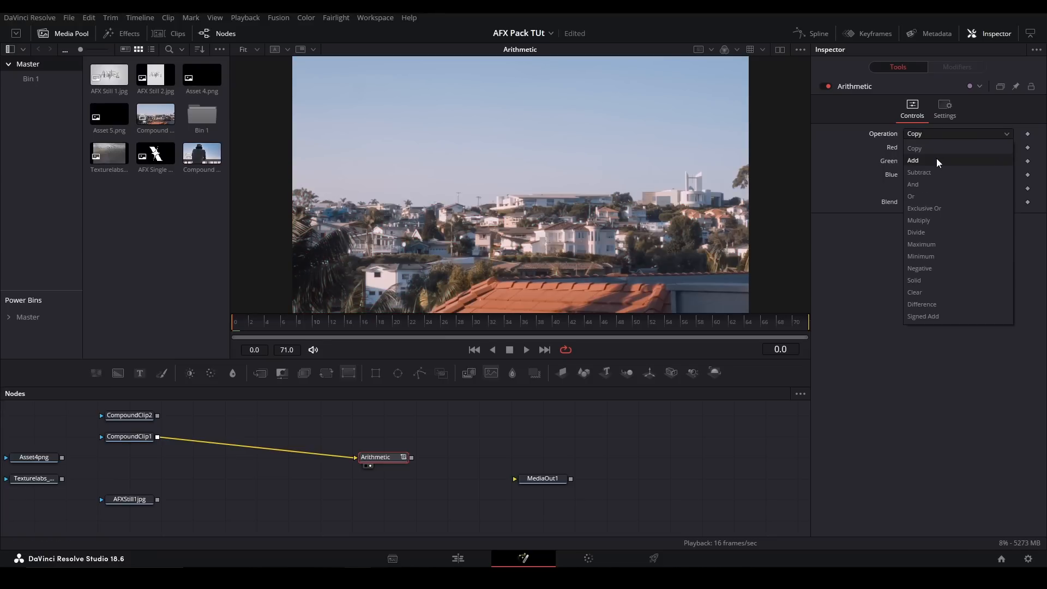
{"action": "left_click", "coordinate": [937, 160]}
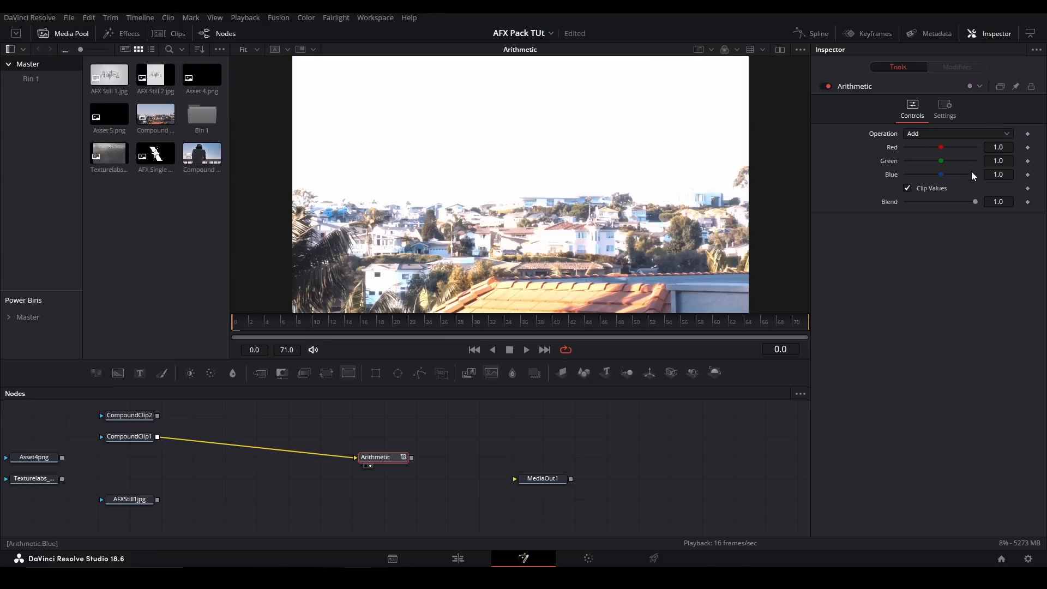
{"action": "left_click_drag", "start_coordinate": [941, 147], "coordinate": [914, 153]}
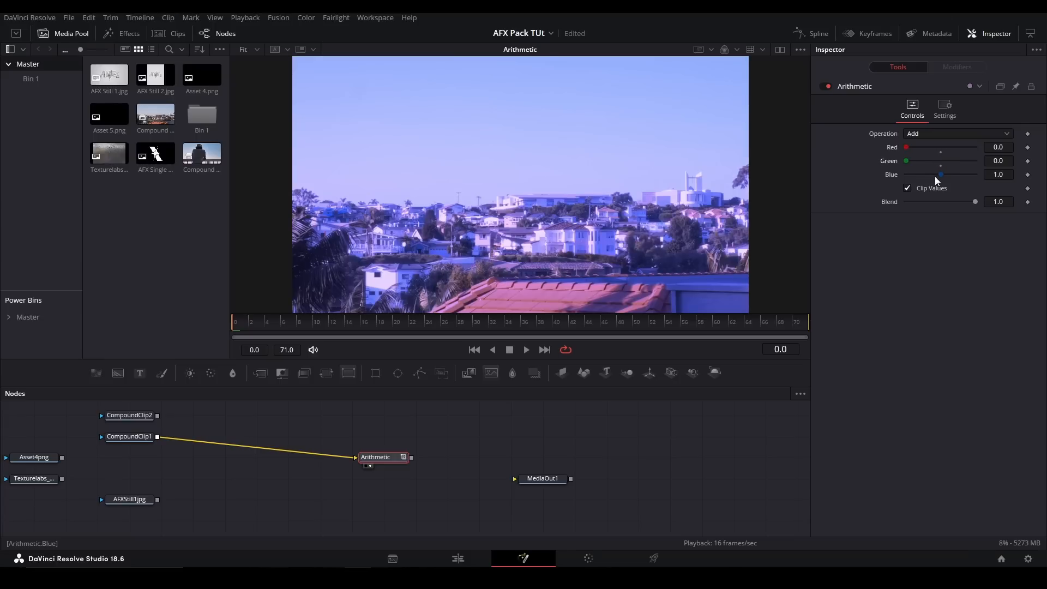
{"action": "left_click_drag", "start_coordinate": [939, 175], "coordinate": [907, 175]}
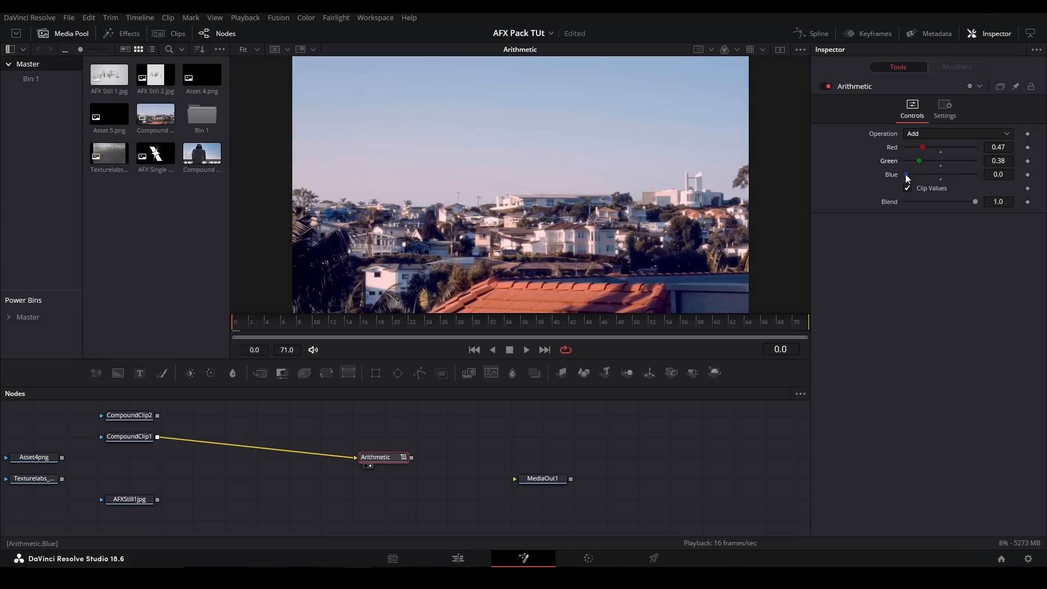
- Try the Subtract operation, resetting Red, Green and Blue to their defaults and lowering each to 0.0
{"action": "left_click", "coordinate": [943, 133]}
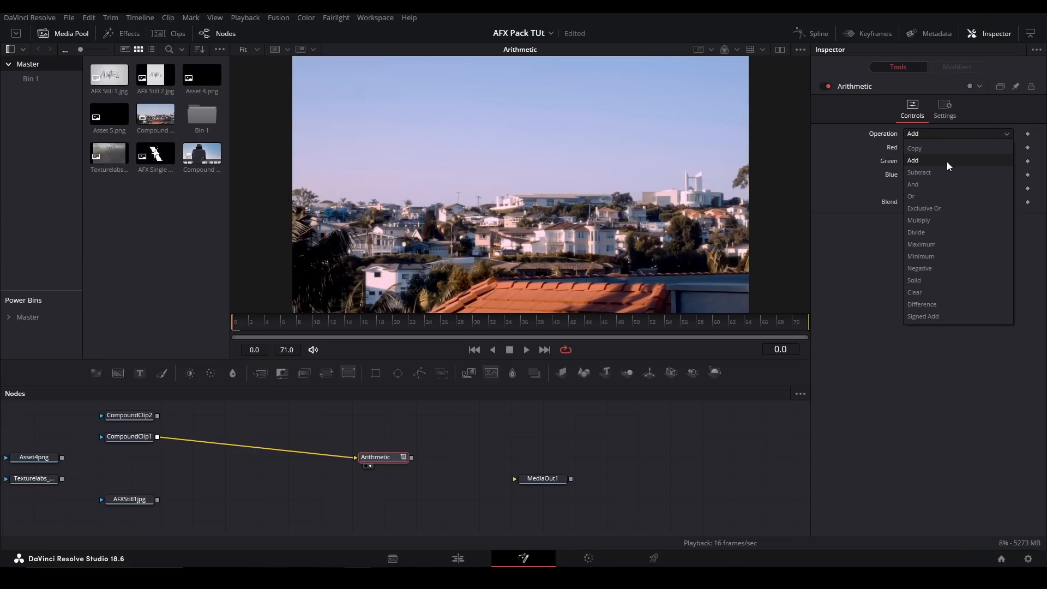
{"action": "left_click", "coordinate": [949, 172]}
{"action": "left_click", "coordinate": [941, 153]}
{"action": "left_click", "coordinate": [941, 165]}
{"action": "left_click", "coordinate": [942, 179]}
{"action": "left_click_drag", "start_coordinate": [941, 148], "coordinate": [907, 174]}
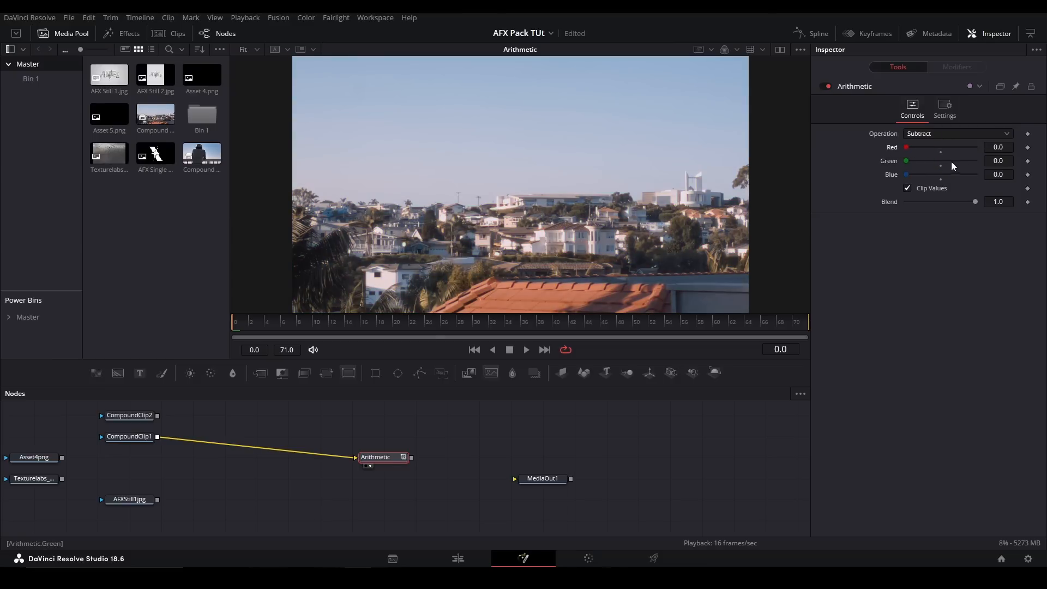
- Reset the Arithmetic's Red, Green and Blue values to 1.0 and set its Operation back to Copy
{"action": "left_click", "coordinate": [941, 152]}
{"action": "left_click", "coordinate": [941, 165]}
{"action": "left_click", "coordinate": [941, 179]}
{"action": "left_click", "coordinate": [923, 135]}
{"action": "left_click", "coordinate": [925, 148]}
- Test the Arithmetic's Blend control, then delete the node
{"action": "mouse_move", "coordinate": [976, 202]}
{"action": "left_mouse_down"}
{"action": "mouse_move", "coordinate": [898, 203]}
{"action": "mouse_move", "coordinate": [977, 202]}
{"action": "left_mouse_up"}
{"action": "left_click_drag", "start_coordinate": [334, 431], "coordinate": [416, 485]}
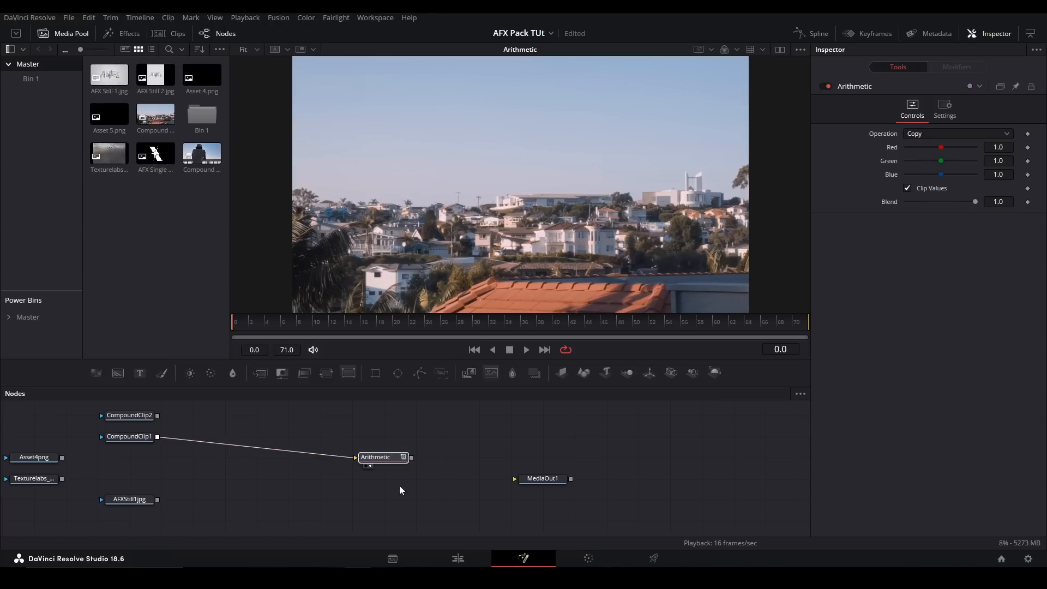
{"action": "key", "text": "Delete"}
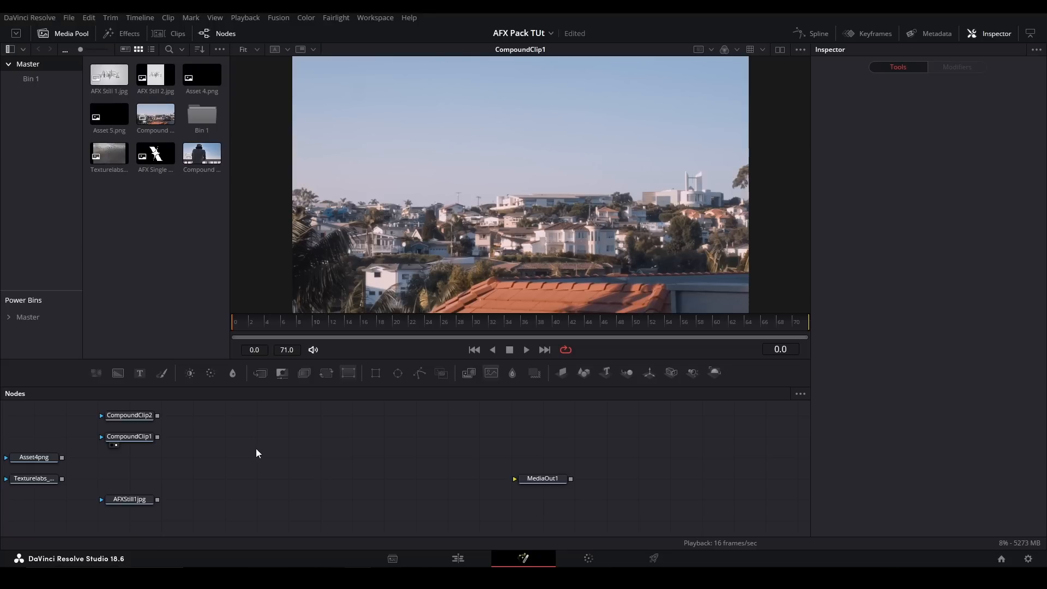
- Add a pj_Blend node with CompoundClip1 as background and CompoundClip2 as foreground, and show it in the viewer
{"action": "key", "text": "shift+space"}
{"action": "type", "text": "blend"}
{"action": "key", "text": "Down"}
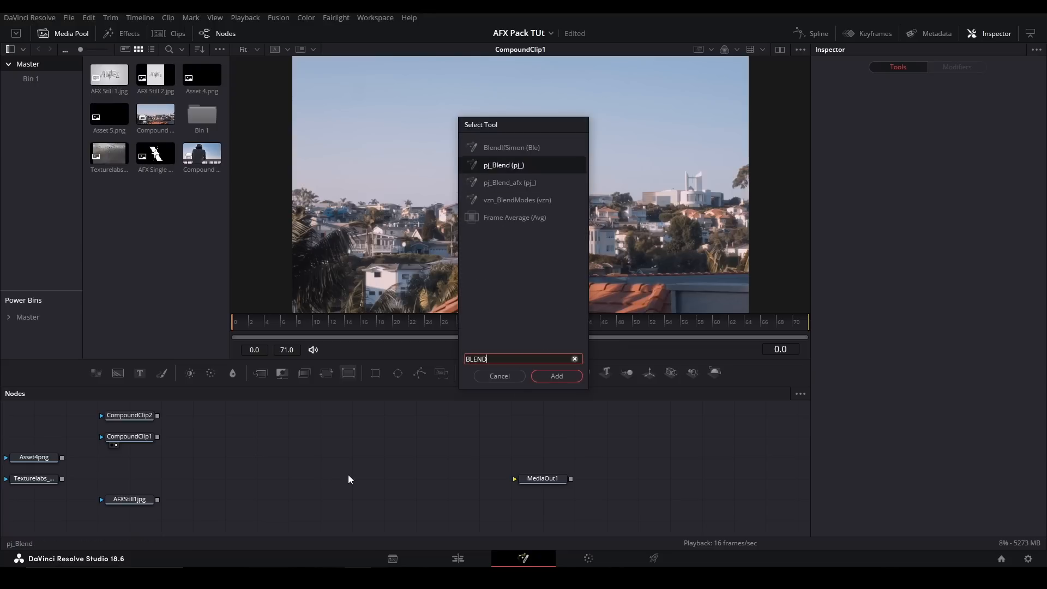
{"action": "key", "text": "Return"}
{"action": "left_click_drag", "start_coordinate": [157, 437], "coordinate": [358, 457]}
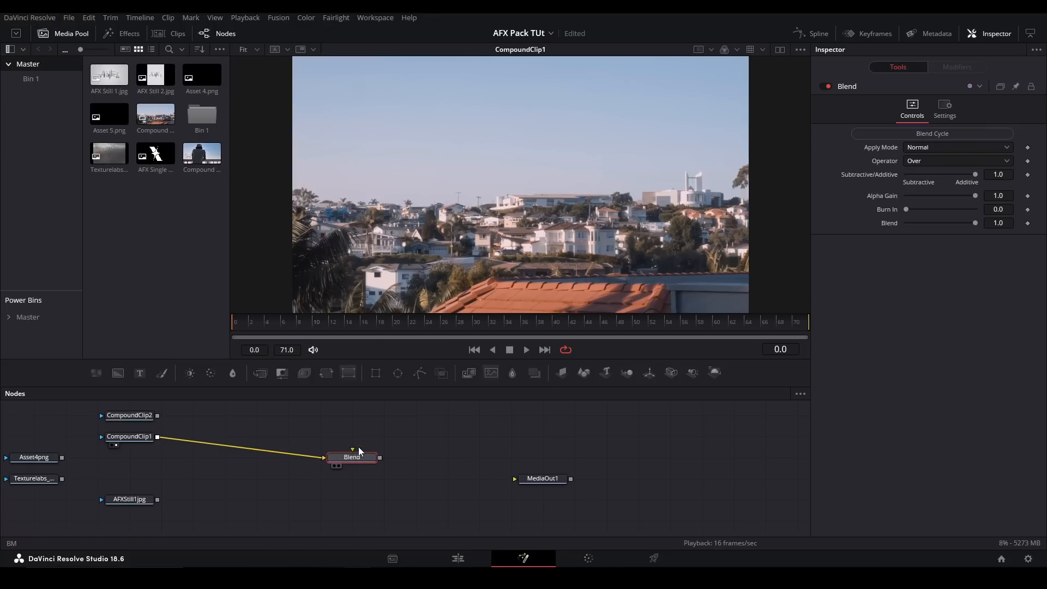
{"action": "left_click_drag", "start_coordinate": [157, 416], "coordinate": [348, 457]}
{"action": "key", "text": "1"}
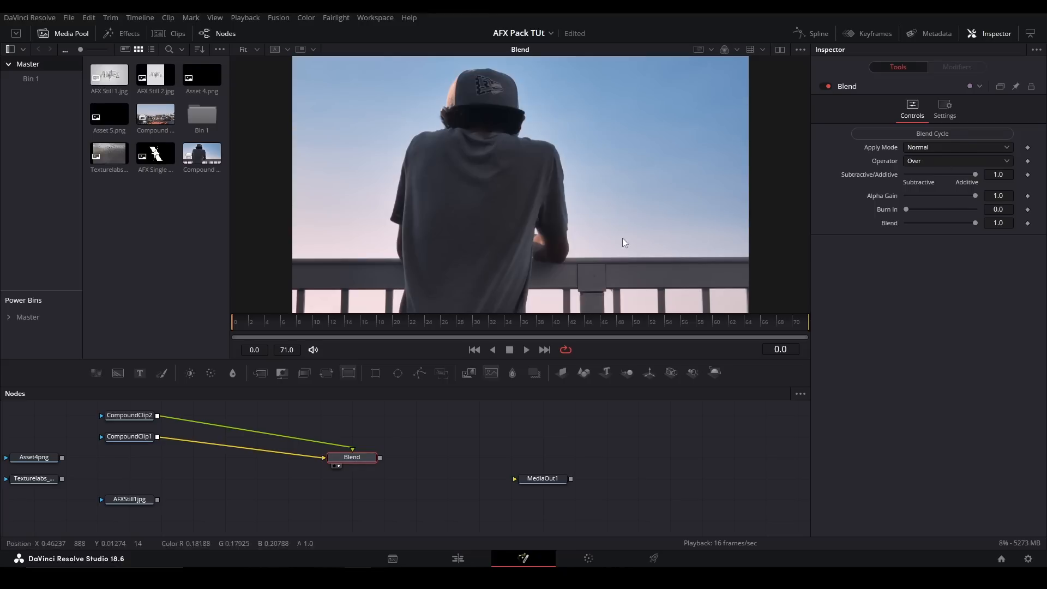
{"action": "left_click_drag", "start_coordinate": [353, 457], "coordinate": [385, 457]}
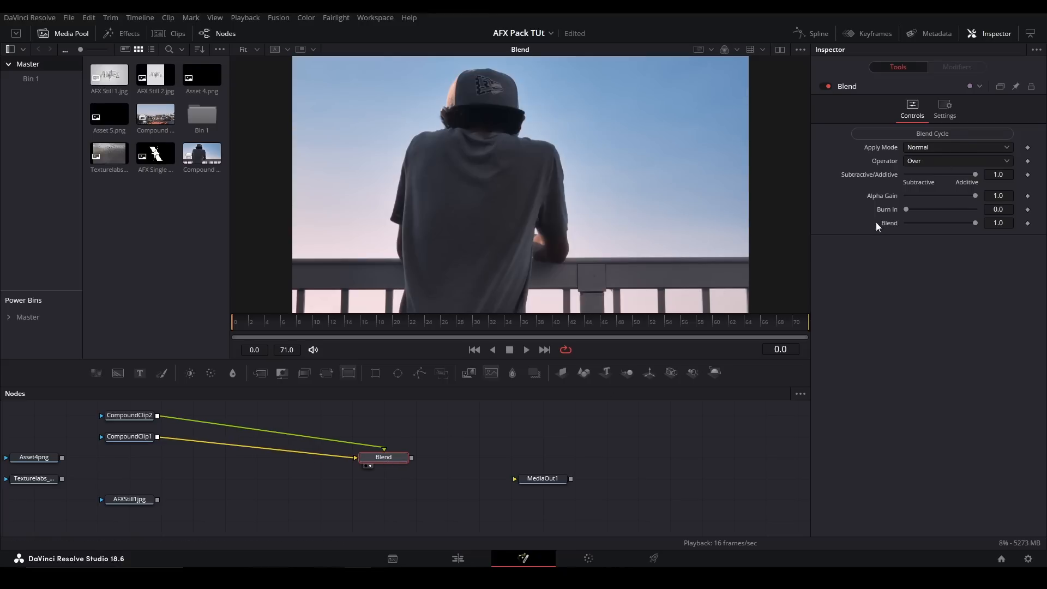
- Step through the Blend node's apply modes with Blend Cycle, including Hue and Darken, and return to Normal
{"action": "left_click", "coordinate": [973, 133]}
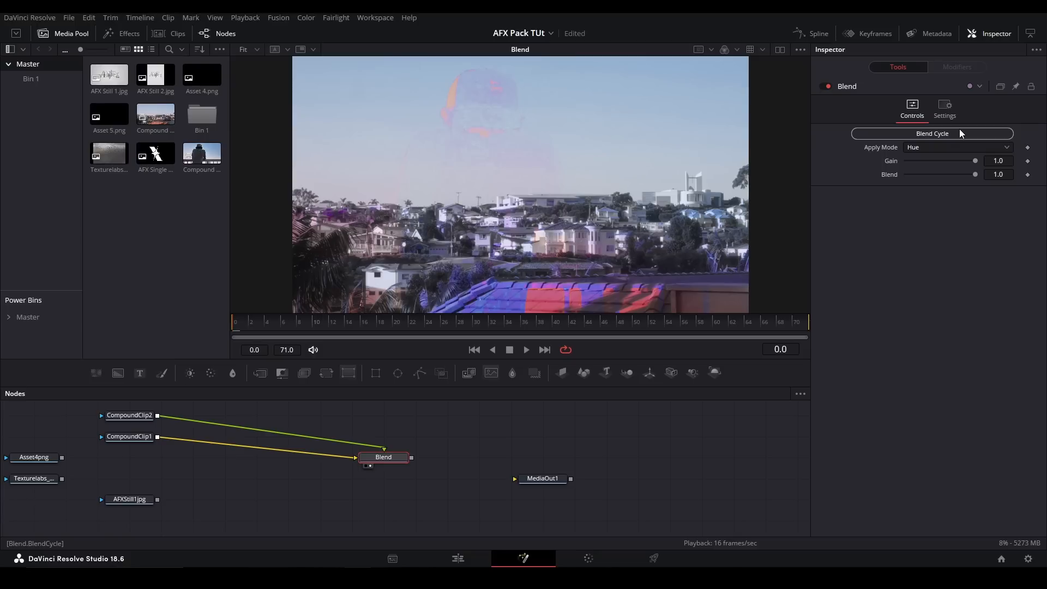
{"action": "left_click", "coordinate": [960, 132]}
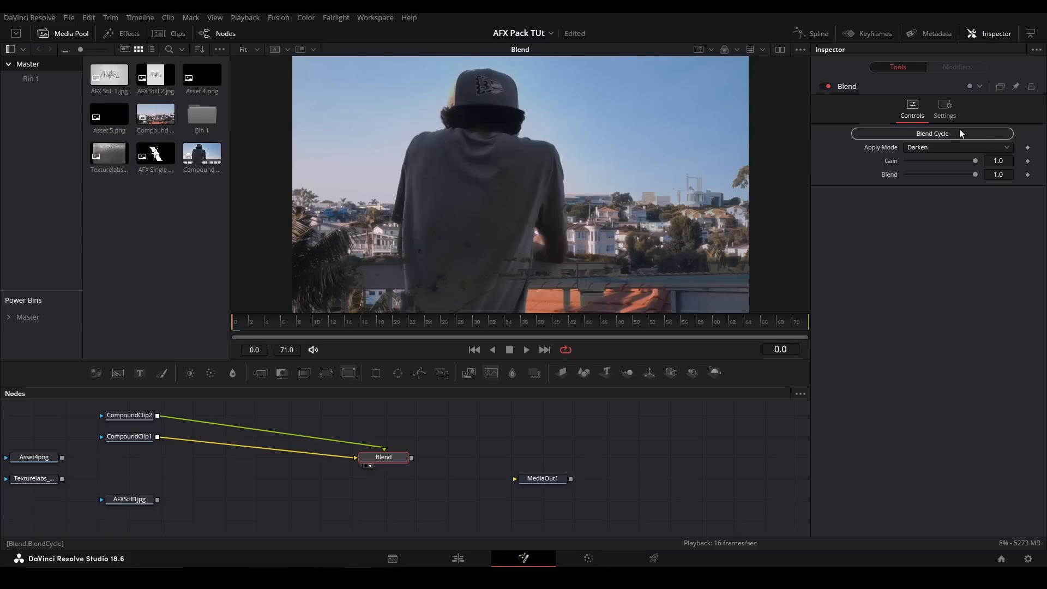
{"action": "left_click", "coordinate": [960, 133]}
{"action": "left_click", "coordinate": [960, 133]}
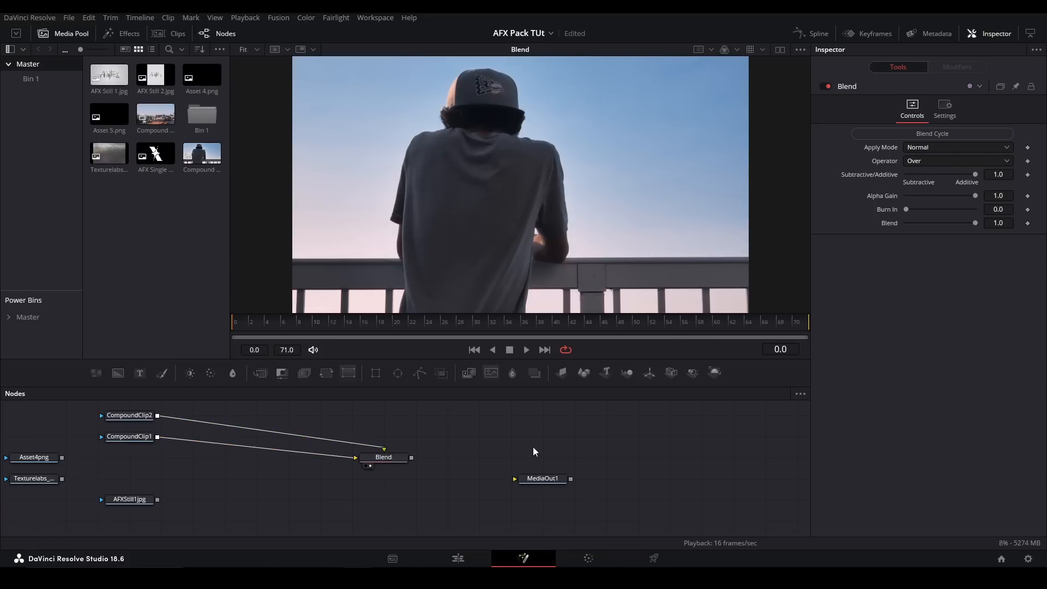
{"action": "left_click", "coordinate": [533, 447]}
{"action": "key", "text": "m"}
{"action": "left_click_drag", "start_coordinate": [488, 427], "coordinate": [530, 463]}
{"action": "left_click", "coordinate": [940, 207]}
{"action": "left_click", "coordinate": [623, 449]}
{"action": "key", "text": "Delete"}
- Reselect the Blend node and examine the full list of available Apply Mode options
{"action": "left_click", "coordinate": [390, 457]}
{"action": "left_click", "coordinate": [928, 145]}
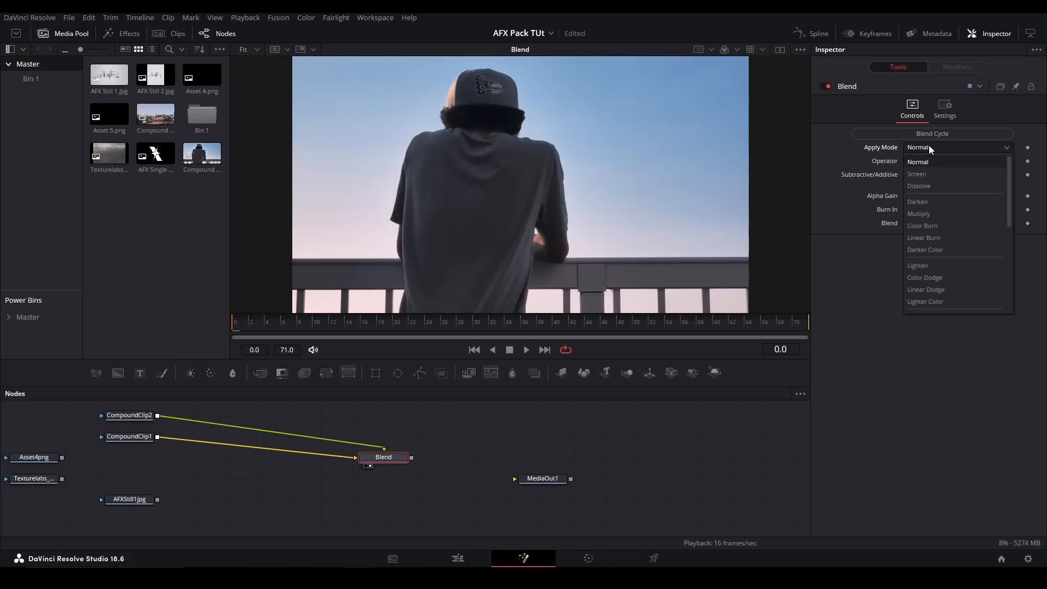
{"action": "scroll", "coordinate": [932, 244], "scroll_direction": "down", "scroll_amount": 3}
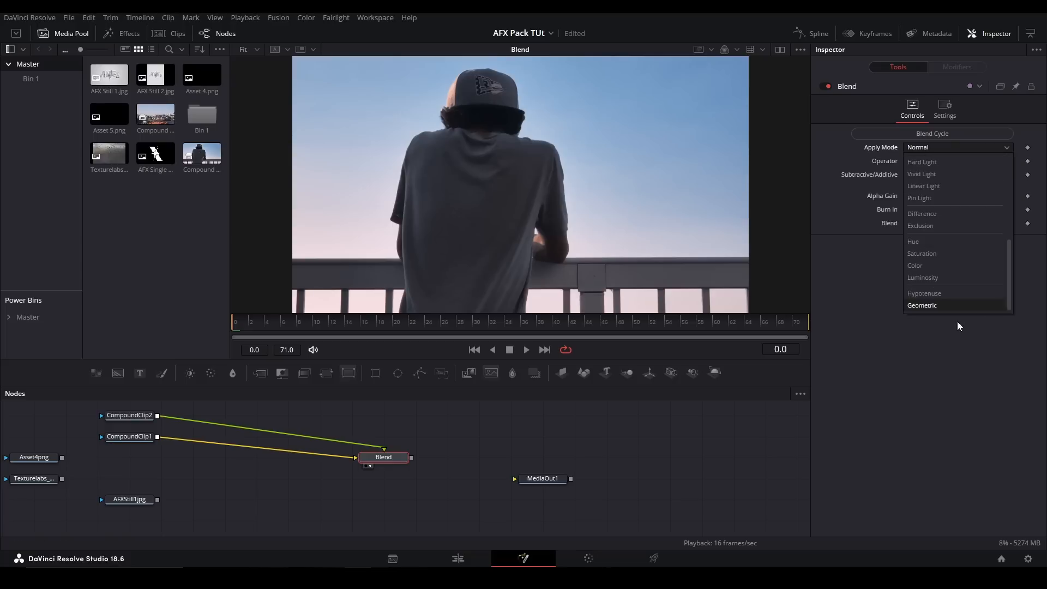
{"action": "left_click", "coordinate": [776, 179]}
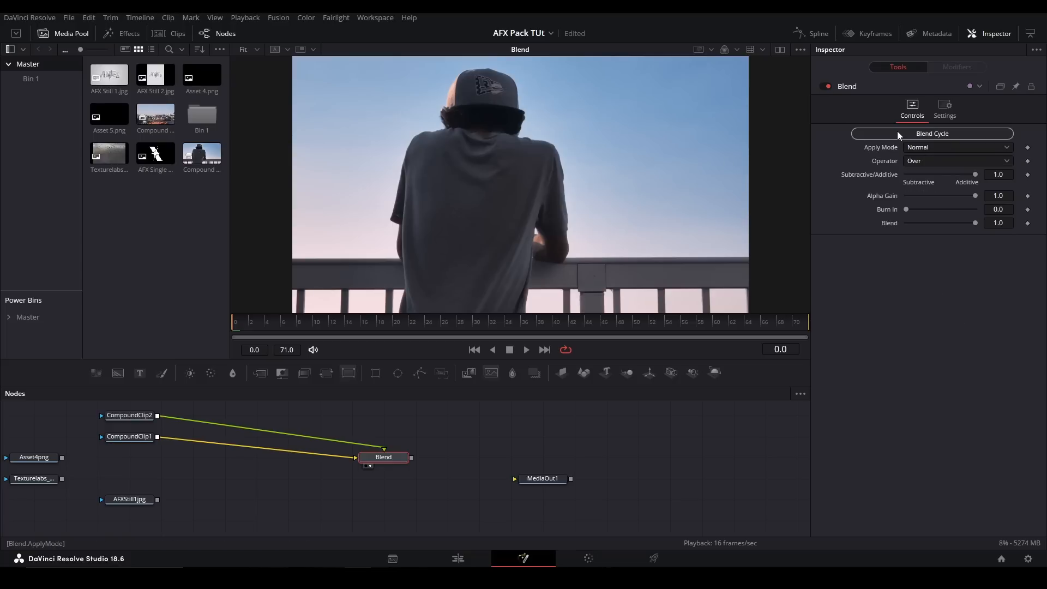
- Delete the Blend node and add a Calculations node in its place
{"action": "key", "text": "Delete"}
{"action": "key", "text": "shift+space"}
{"action": "type", "text": "calc"}
{"action": "key", "text": "Return"}
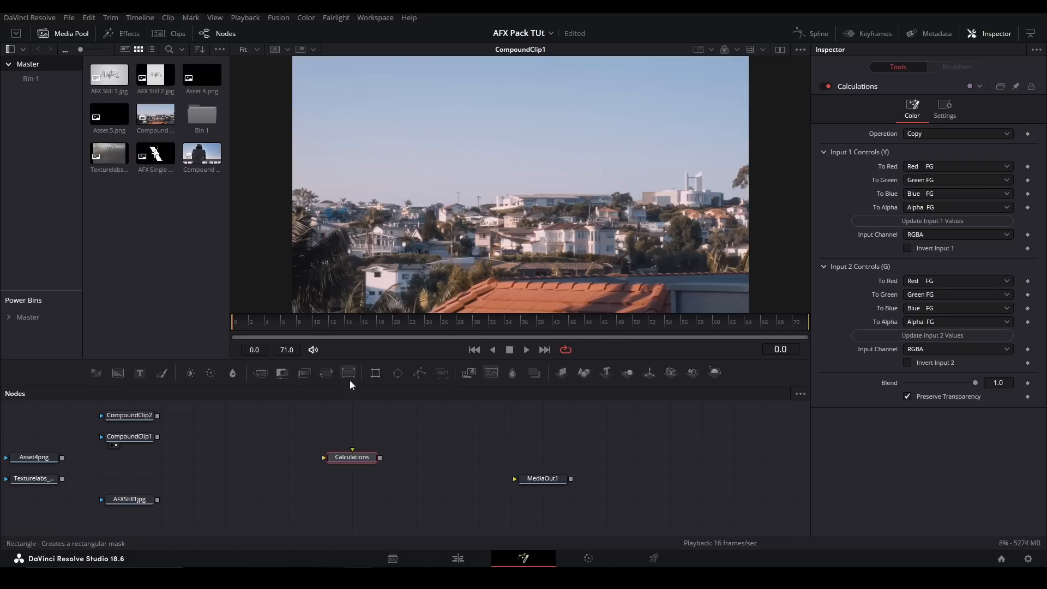
- Add a Channel Booleans node beside the Calculations node, then delete it
{"action": "left_click", "coordinate": [234, 412]}
{"action": "key", "text": "shift+space"}
{"action": "type", "text": "bol"}
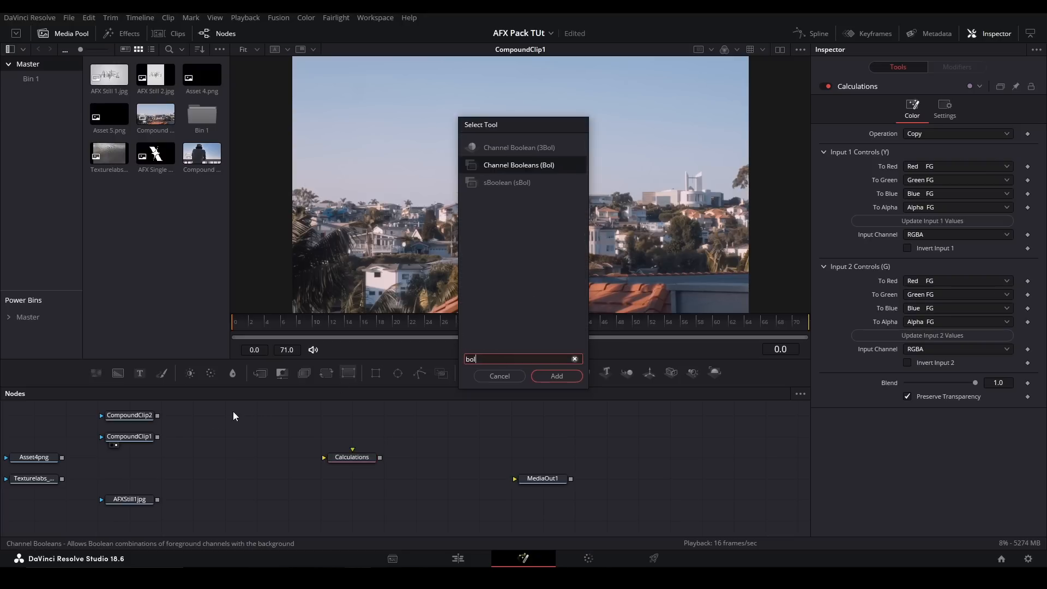
{"action": "key", "text": "Return"}
{"action": "left_click_drag", "start_coordinate": [243, 465], "coordinate": [282, 420]}
{"action": "key", "text": "Delete"}
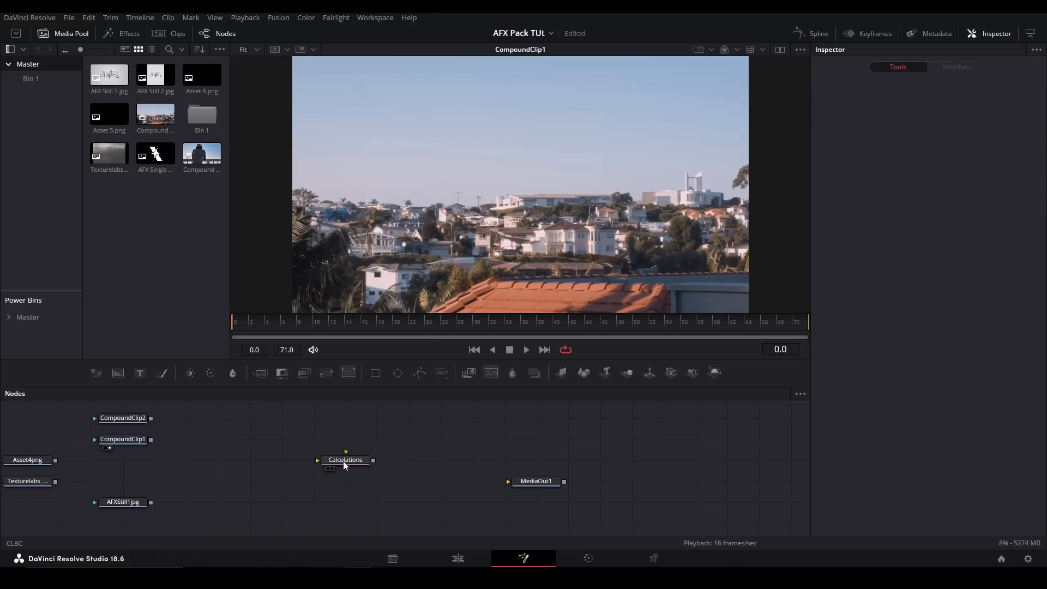
- Connect CompoundClip1 as background and CompoundClip2 as foreground of the Calculations node, and show it in the viewer
{"action": "left_click", "coordinate": [343, 460]}
{"action": "left_click_drag", "start_coordinate": [151, 440], "coordinate": [325, 463]}
{"action": "left_click_drag", "start_coordinate": [152, 419], "coordinate": [348, 442]}
{"action": "key", "text": "1"}
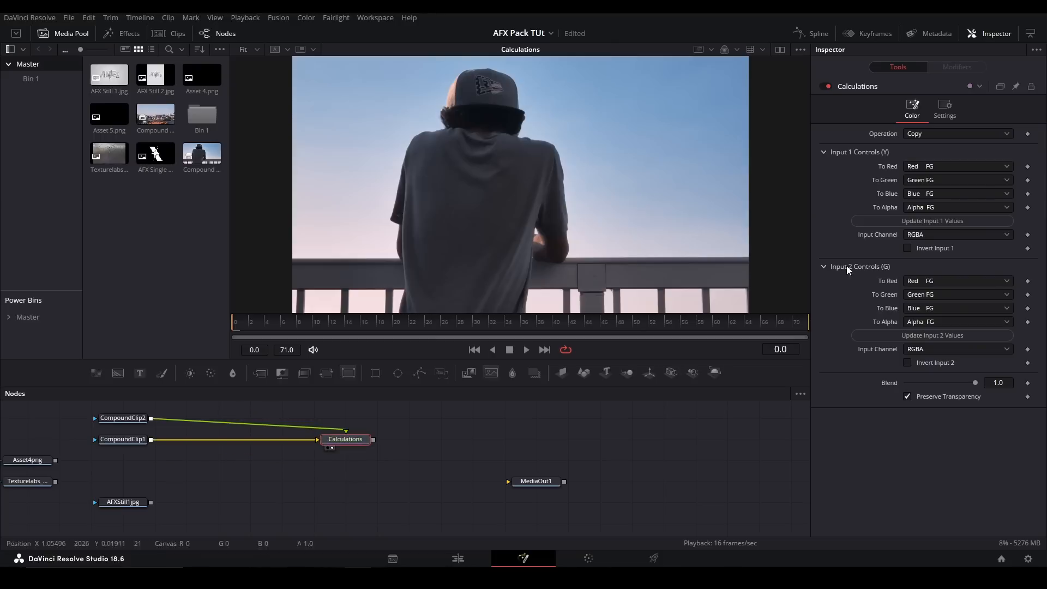
- Try different Operation options on the Calculations node, ending with Subtract
{"action": "left_click", "coordinate": [924, 136]}
{"action": "left_click", "coordinate": [924, 160]}
{"action": "left_click", "coordinate": [925, 133]}
{"action": "left_click", "coordinate": [922, 172]}
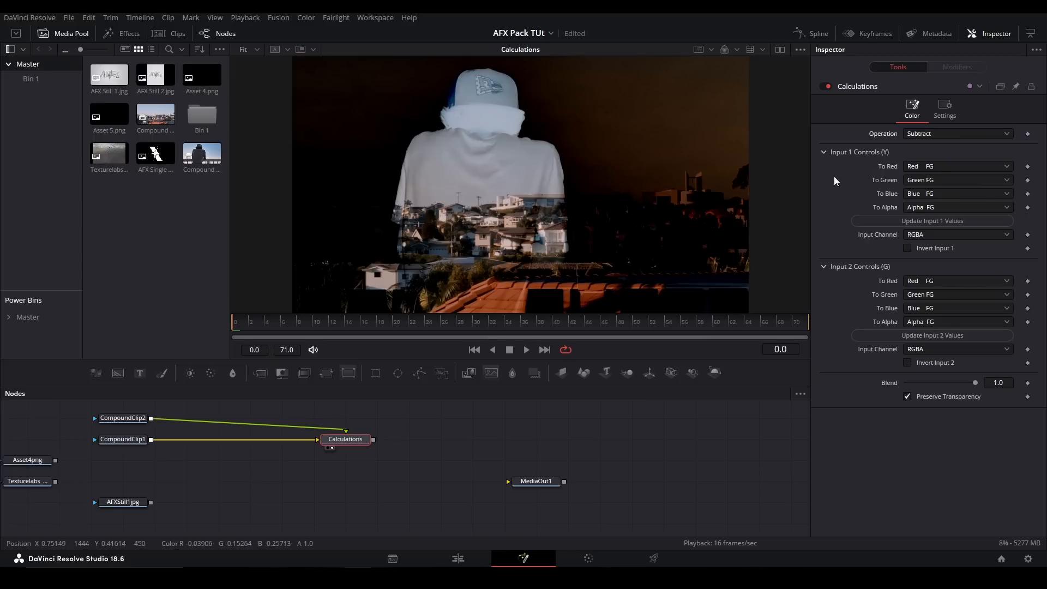
- Test the Calculations node's Input 1 controls by mapping To Red to Green FG and toggling Invert Input 1 on and off
{"action": "left_click", "coordinate": [937, 166]}
{"action": "left_click", "coordinate": [927, 193]}
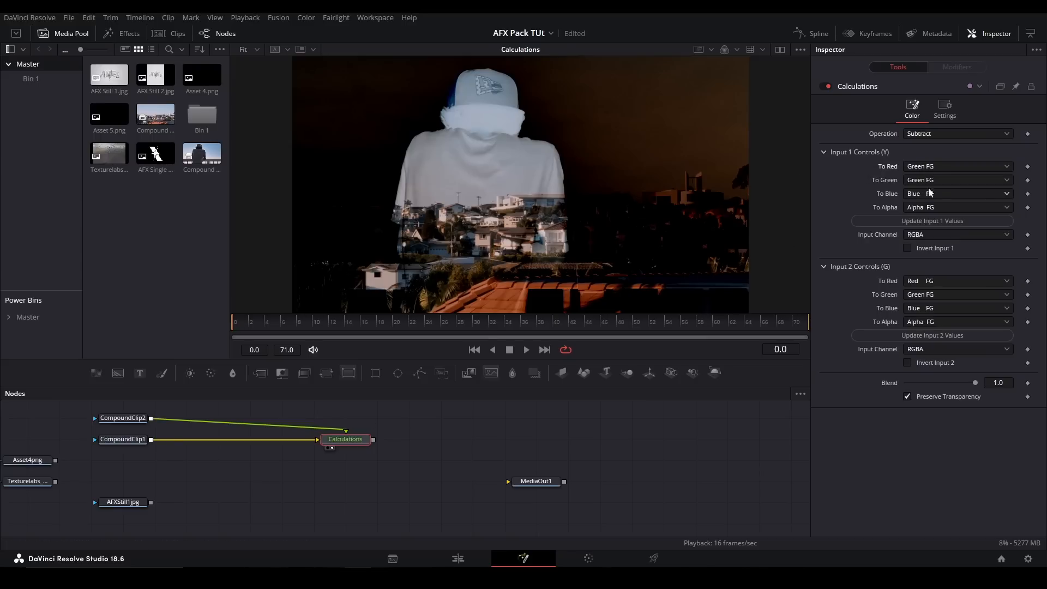
{"action": "left_click", "coordinate": [921, 169]}
{"action": "left_click", "coordinate": [920, 175]}
{"action": "left_click", "coordinate": [934, 165]}
{"action": "left_click", "coordinate": [927, 179]}
{"action": "left_click", "coordinate": [912, 249]}
{"action": "left_click", "coordinate": [912, 249]}
- Test the Calculations node's Operation, Blend and Preserve Transparency controls, then delete the node
{"action": "left_click", "coordinate": [927, 134]}
{"action": "left_click", "coordinate": [927, 153]}
{"action": "left_click_drag", "start_coordinate": [974, 382], "coordinate": [1007, 394]}
{"action": "left_click", "coordinate": [907, 396]}
{"action": "key", "text": "Delete"}
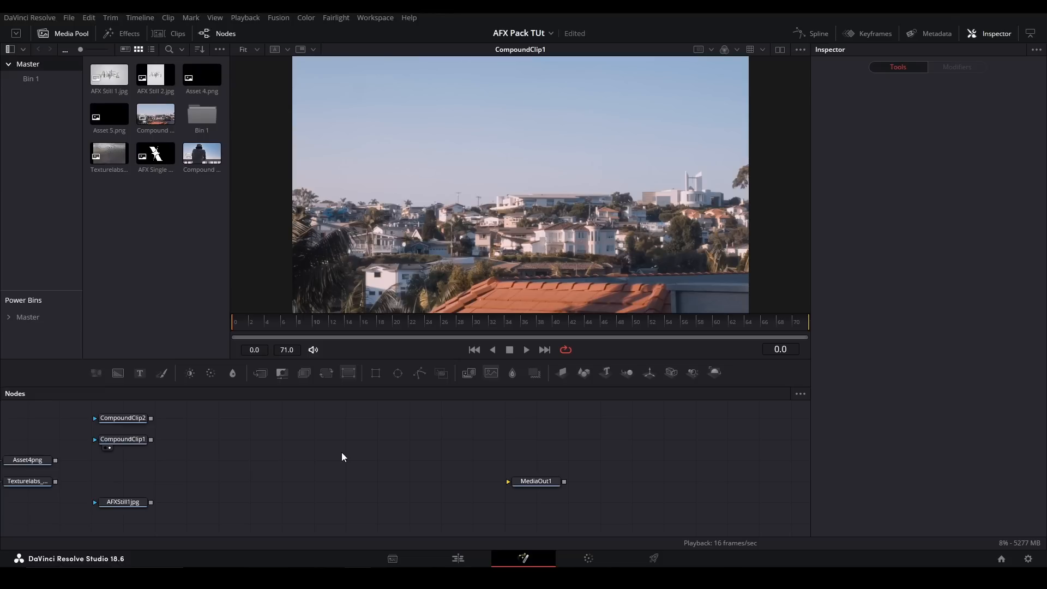
- Add a pj_Invert_afx node, feed it CompoundClip1, and show it in the viewer
{"action": "key", "text": "shift+space"}
{"action": "type", "text": "invert"}
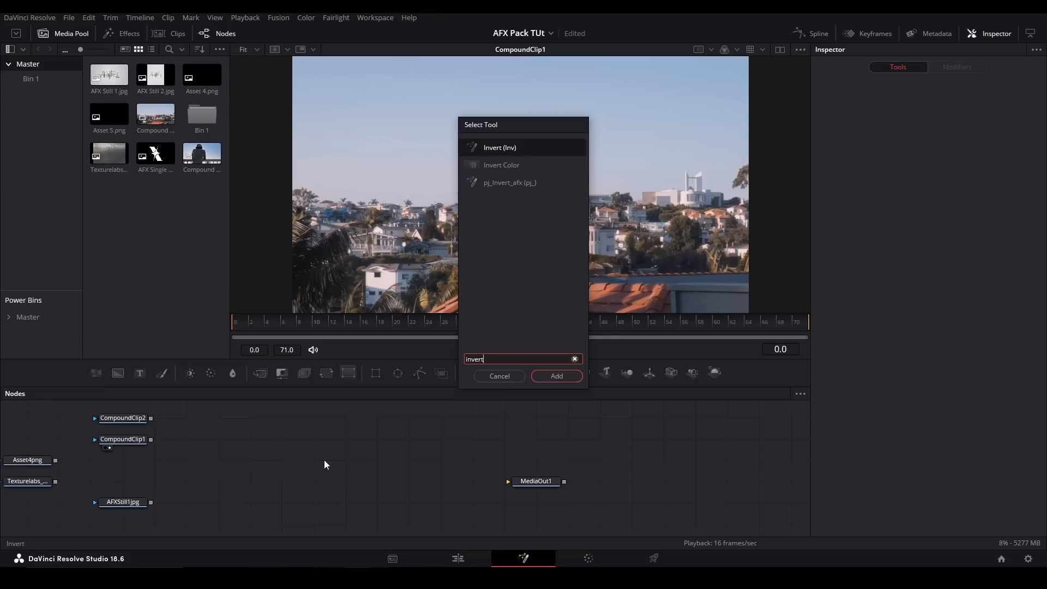
{"action": "key", "text": "Down"}
{"action": "key", "text": "Down"}
{"action": "key", "text": "Return"}
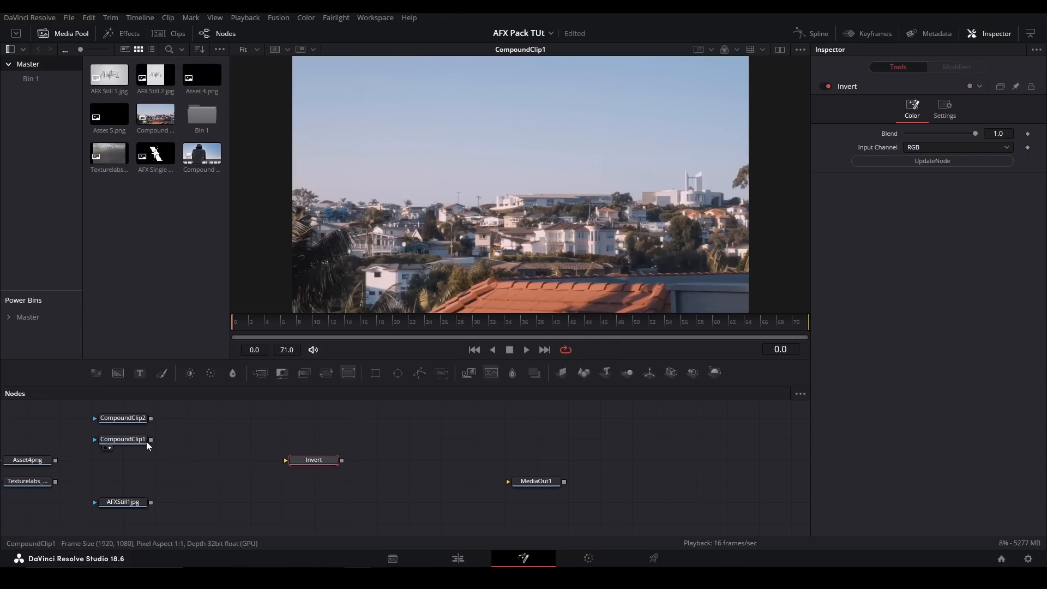
{"action": "left_click_drag", "start_coordinate": [151, 442], "coordinate": [285, 466]}
{"action": "key", "text": "1"}
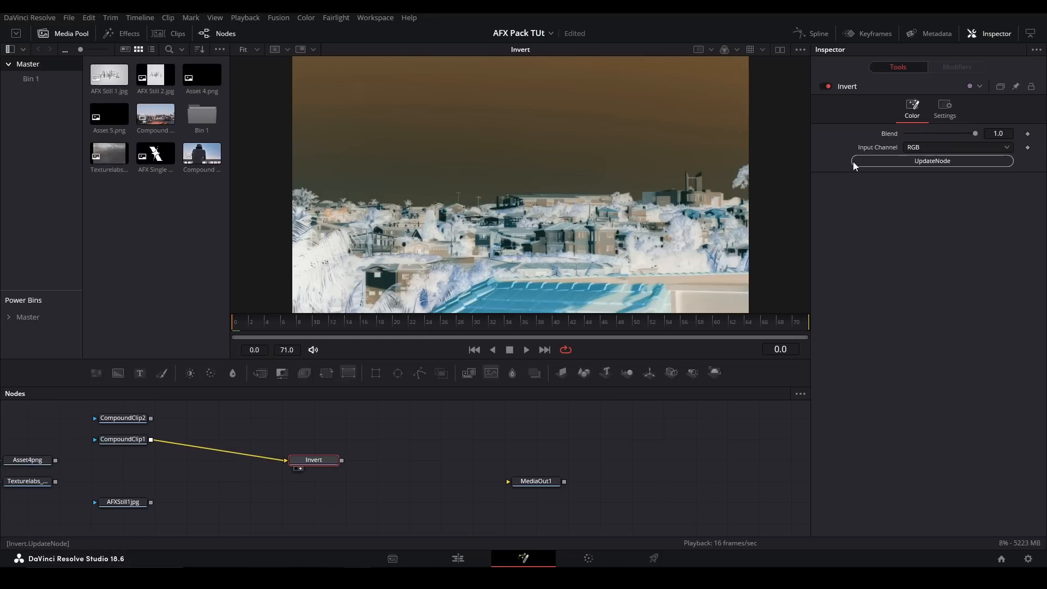
- Set the Invert node's Input Channel to Red and update the node
{"action": "left_click", "coordinate": [915, 149]}
{"action": "left_click", "coordinate": [924, 169]}
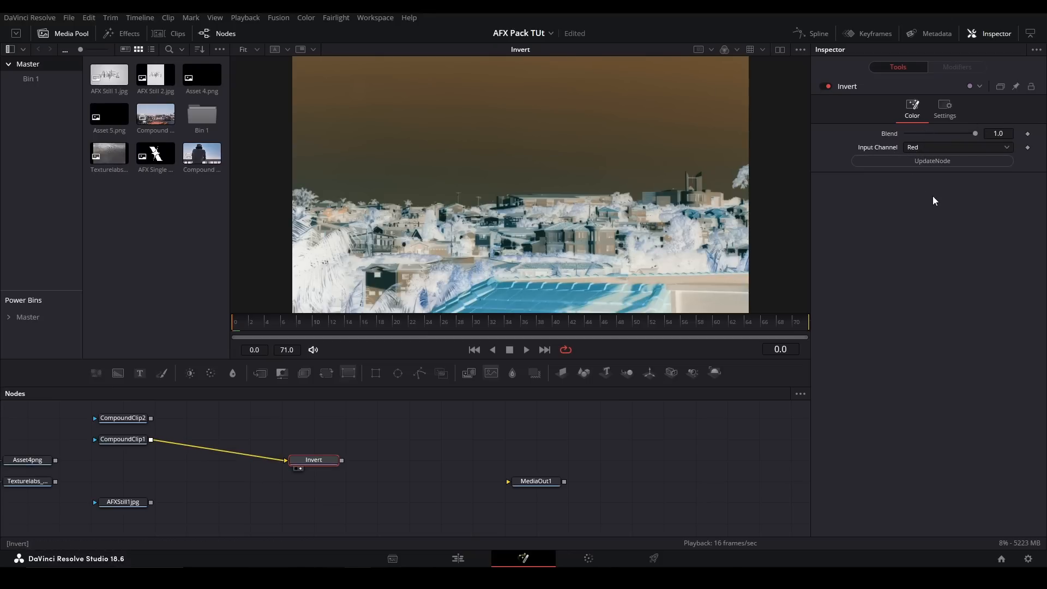
{"action": "left_click", "coordinate": [918, 149]}
{"action": "left_click", "coordinate": [825, 134]}
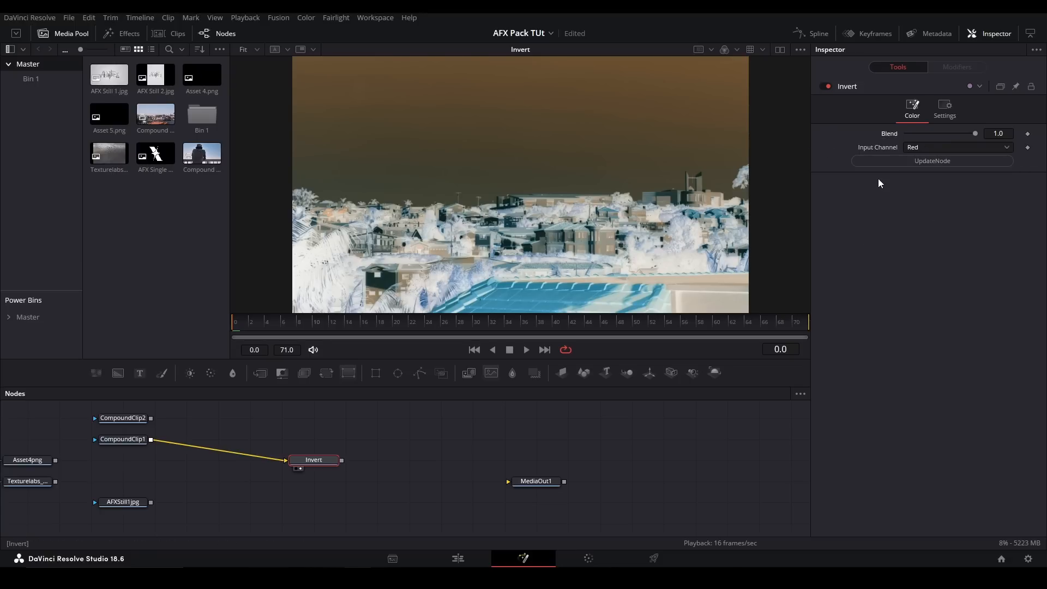
{"action": "left_click", "coordinate": [960, 160]}
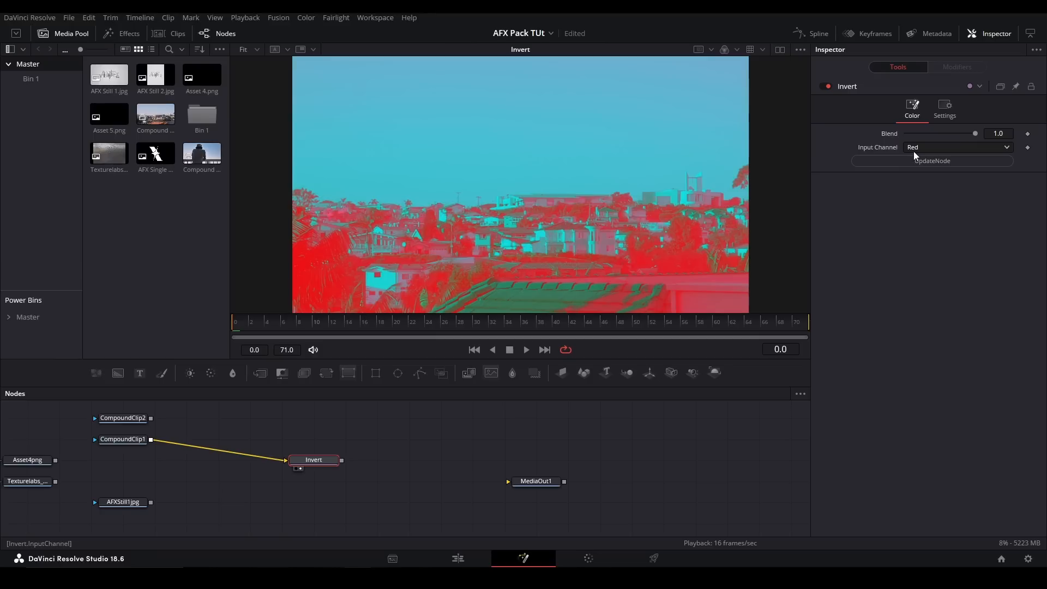
- Switch the Invert node's Input Channel to Green and then two further options, updating the node after each change
{"action": "left_click", "coordinate": [918, 149]}
{"action": "left_click", "coordinate": [924, 185]}
{"action": "left_click", "coordinate": [932, 161]}
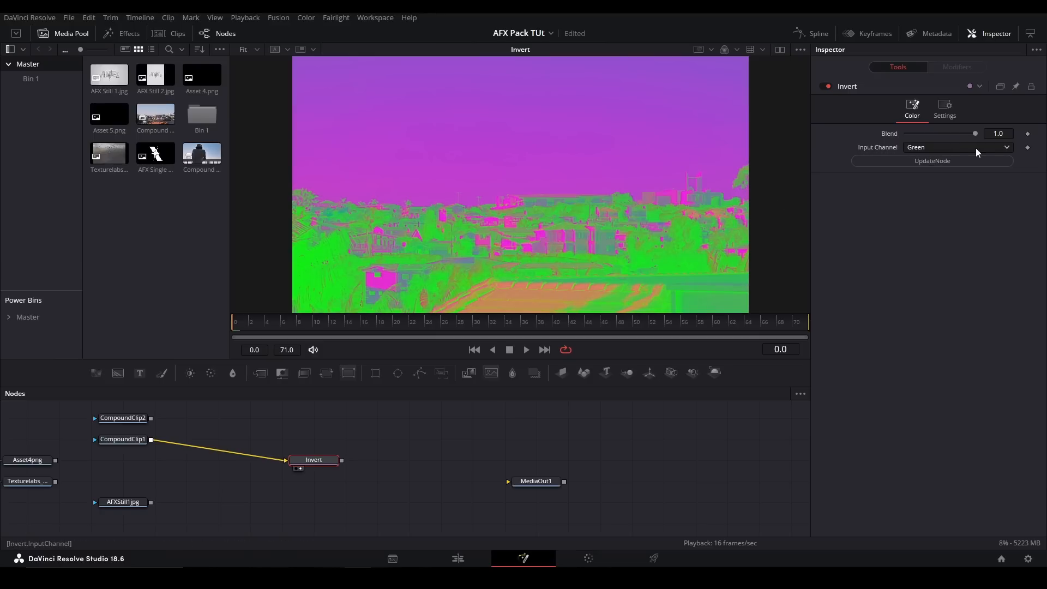
{"action": "left_click", "coordinate": [953, 145]}
{"action": "left_click", "coordinate": [913, 211]}
{"action": "left_click", "coordinate": [909, 162]}
{"action": "left_click", "coordinate": [916, 148]}
{"action": "left_click", "coordinate": [938, 234]}
{"action": "left_click", "coordinate": [937, 162]}
- Apply the Alpha Input Channel to the Invert node, then return it to RGB, updating the node each time
{"action": "left_click", "coordinate": [943, 147]}
{"action": "left_click", "coordinate": [944, 245]}
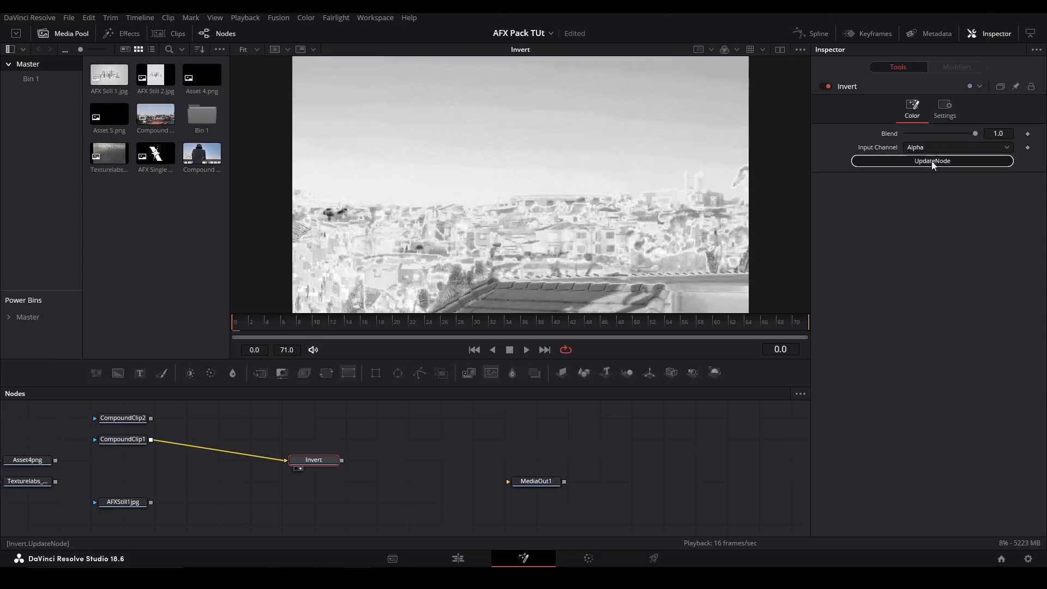
{"action": "left_click", "coordinate": [930, 161]}
{"action": "left_click", "coordinate": [925, 151]}
{"action": "left_click", "coordinate": [922, 163]}
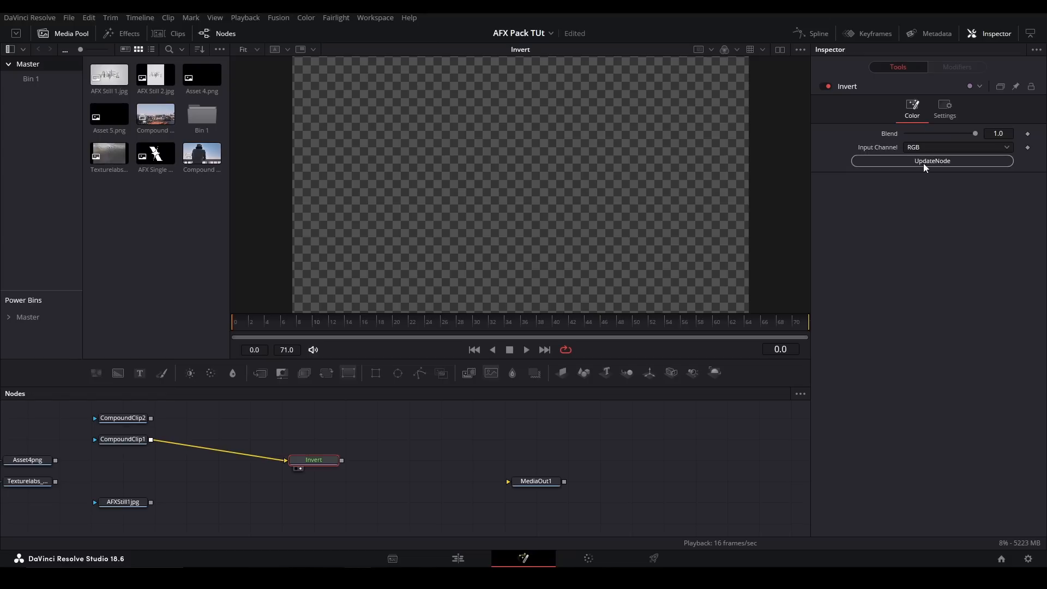
{"action": "left_click", "coordinate": [930, 162]}
- Test the Invert node's Blend control, then delete the node
{"action": "left_click_drag", "start_coordinate": [973, 134], "coordinate": [1020, 135]}
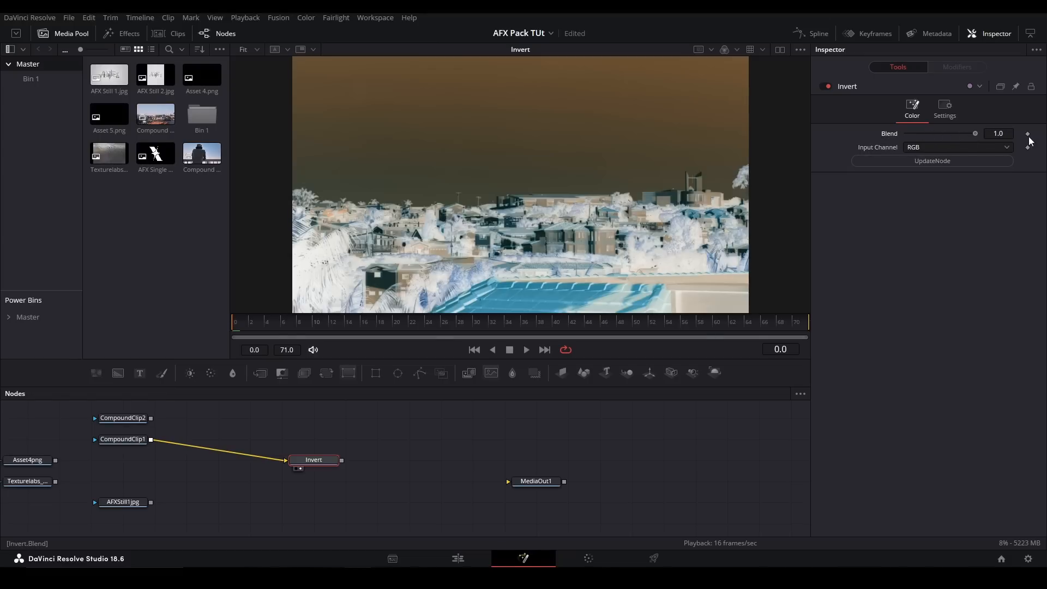
{"action": "left_click_drag", "start_coordinate": [385, 500], "coordinate": [308, 449]}
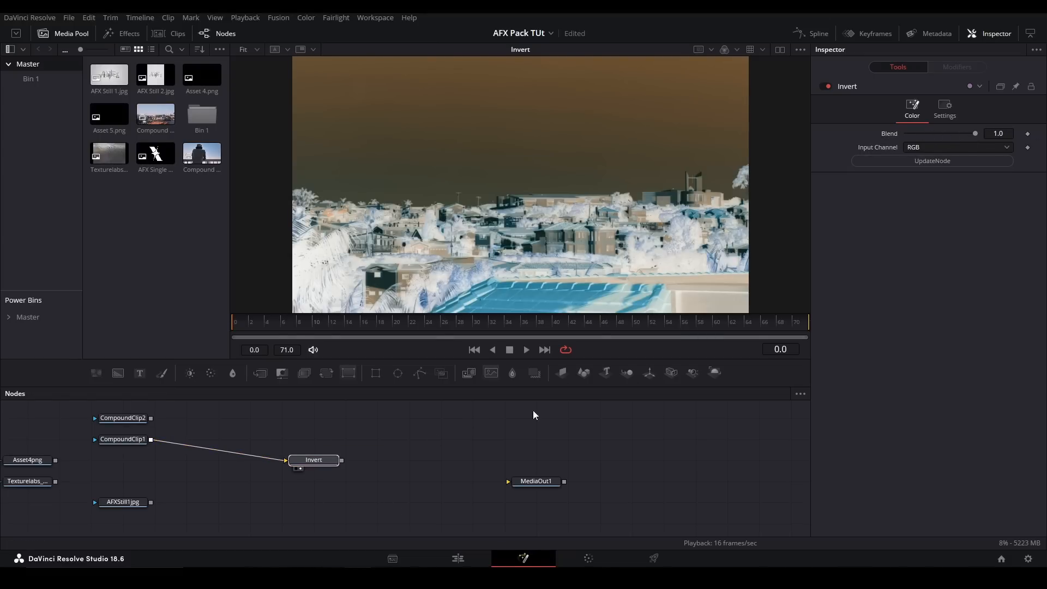
{"action": "key", "text": "Delete"}
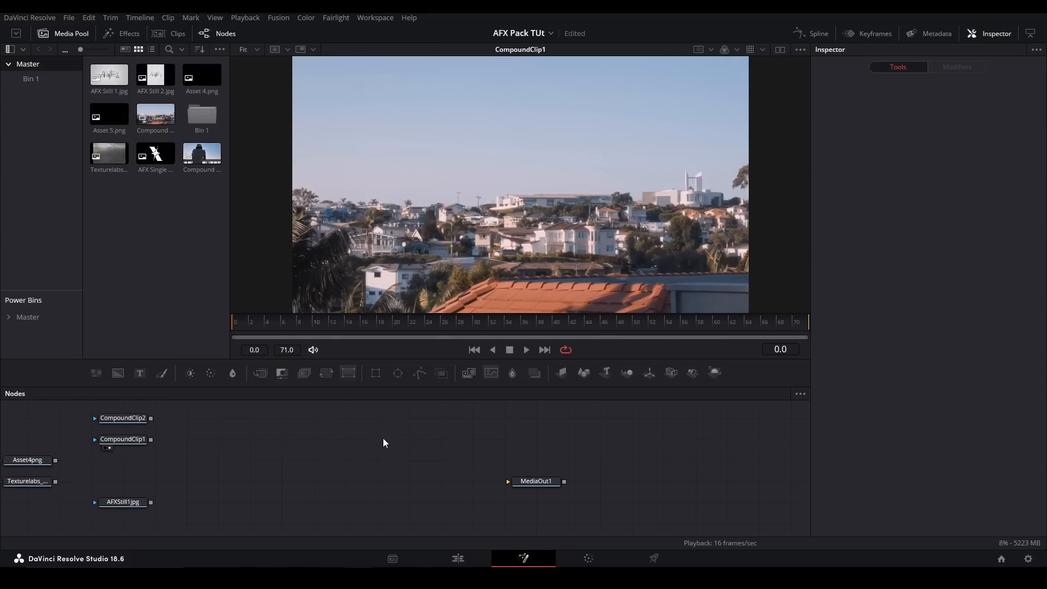
- Add a SetChannels node and connect CompoundClip1 to its Alpha input
{"action": "key", "text": "shift+space"}
{"action": "type", "text": "setchannels"}
{"action": "key", "text": "Return"}
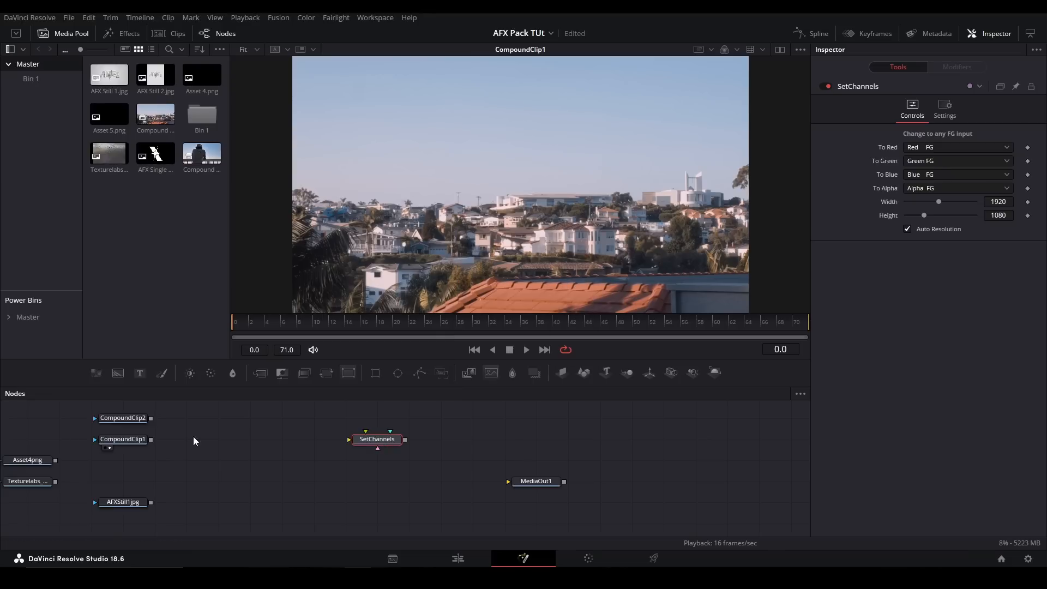
{"action": "left_click_drag", "start_coordinate": [150, 439], "coordinate": [350, 439]}
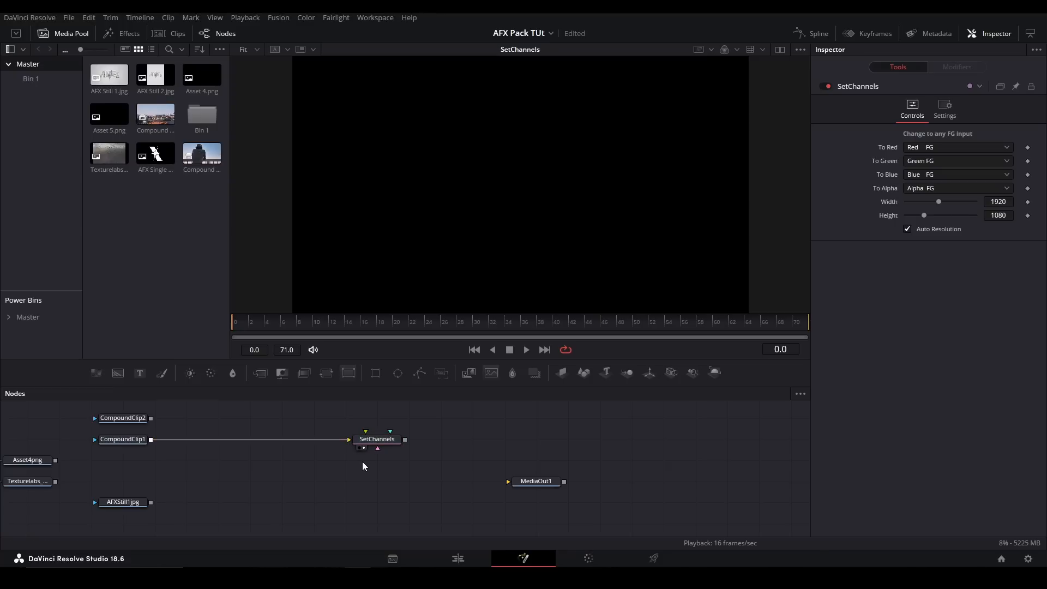
- Compare CompoundClip1 with the SetChannels output in the viewer
{"action": "left_click_drag", "start_coordinate": [378, 447], "coordinate": [377, 455]}
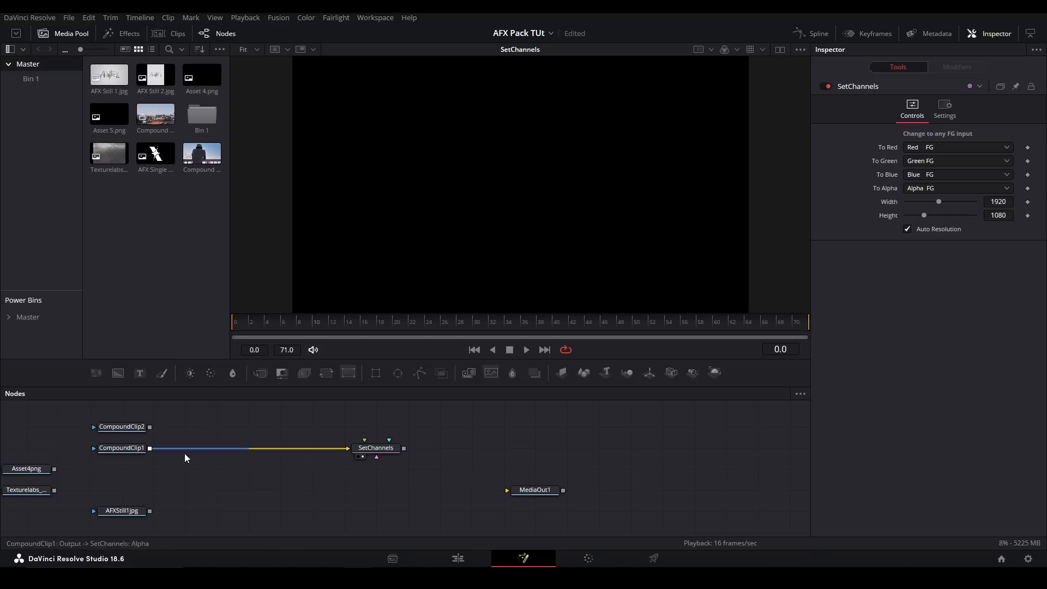
{"action": "left_click", "coordinate": [117, 448]}
{"action": "key", "text": "1"}
{"action": "left_click", "coordinate": [354, 446]}
{"action": "key", "text": "1"}
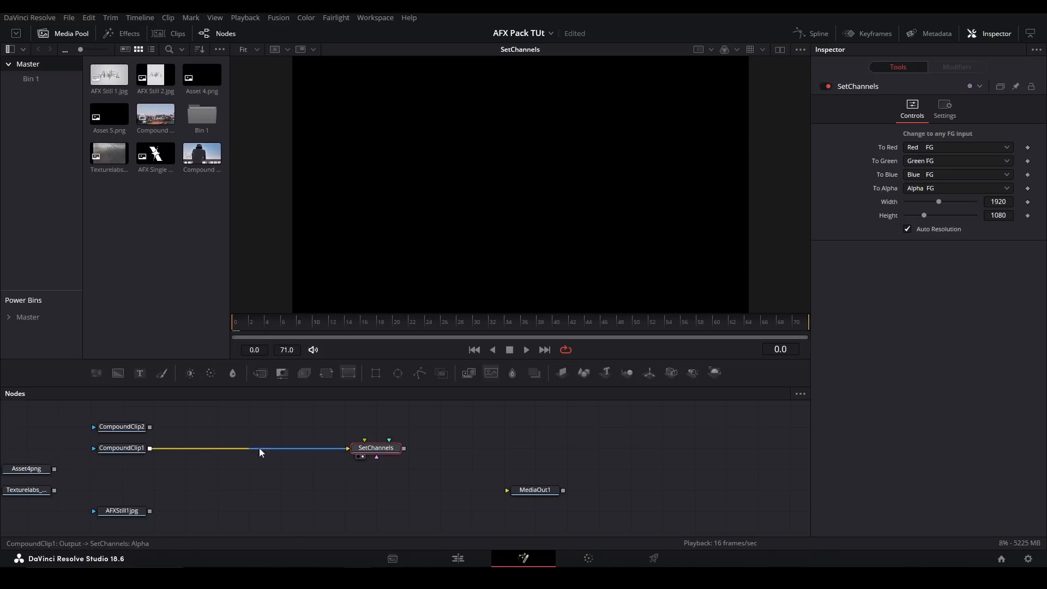
- Connect CompoundClip1 to the Green input of the SetChannels node as well
{"action": "left_click_drag", "start_coordinate": [149, 448], "coordinate": [365, 453]}
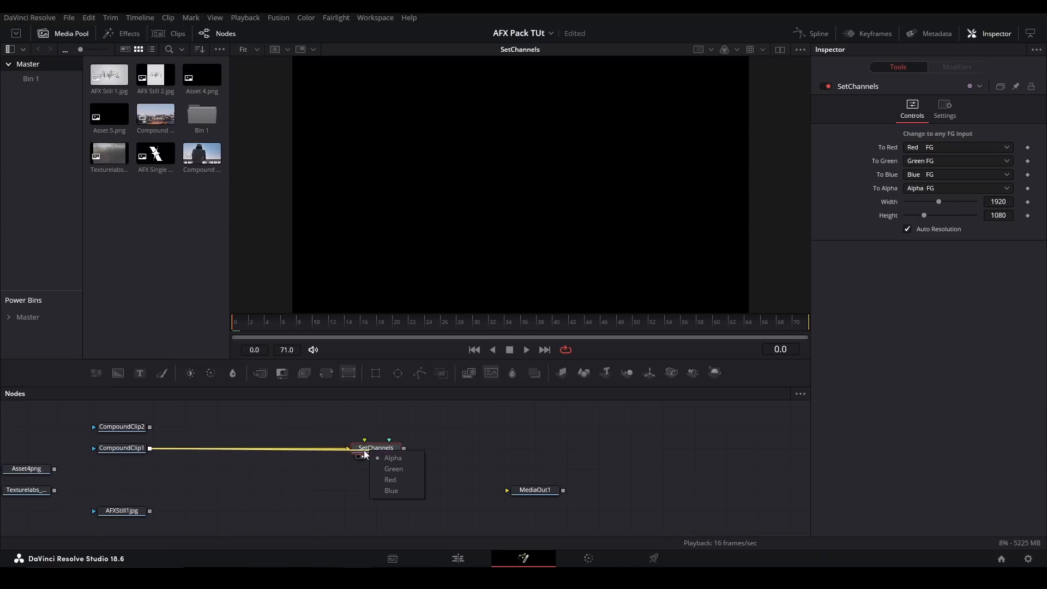
{"action": "left_click", "coordinate": [404, 474]}
{"action": "left_click", "coordinate": [349, 488]}
{"action": "left_click", "coordinate": [138, 449]}
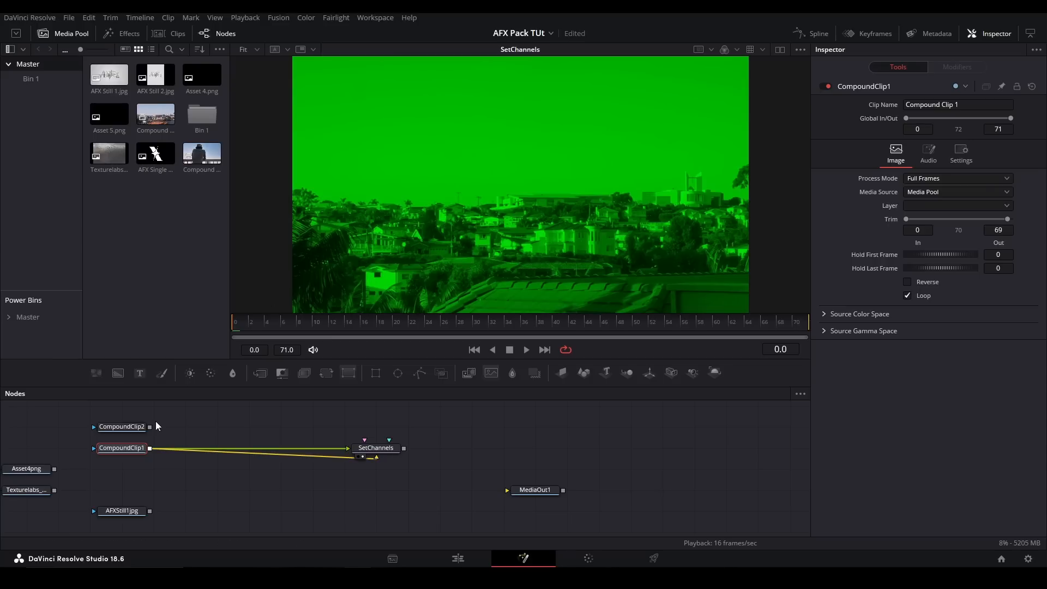
- Connect CompoundClip2 to the SetChannels node's Red input and check the individual colour channels in the viewer, returning to full colour
{"action": "left_click_drag", "start_coordinate": [149, 427], "coordinate": [382, 457]}
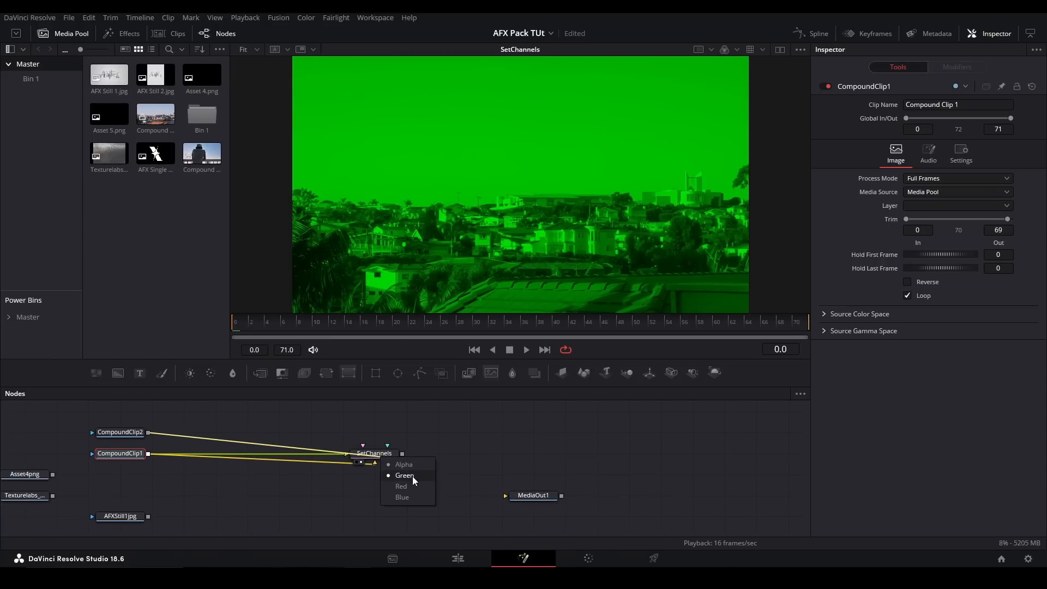
{"action": "left_click", "coordinate": [407, 488]}
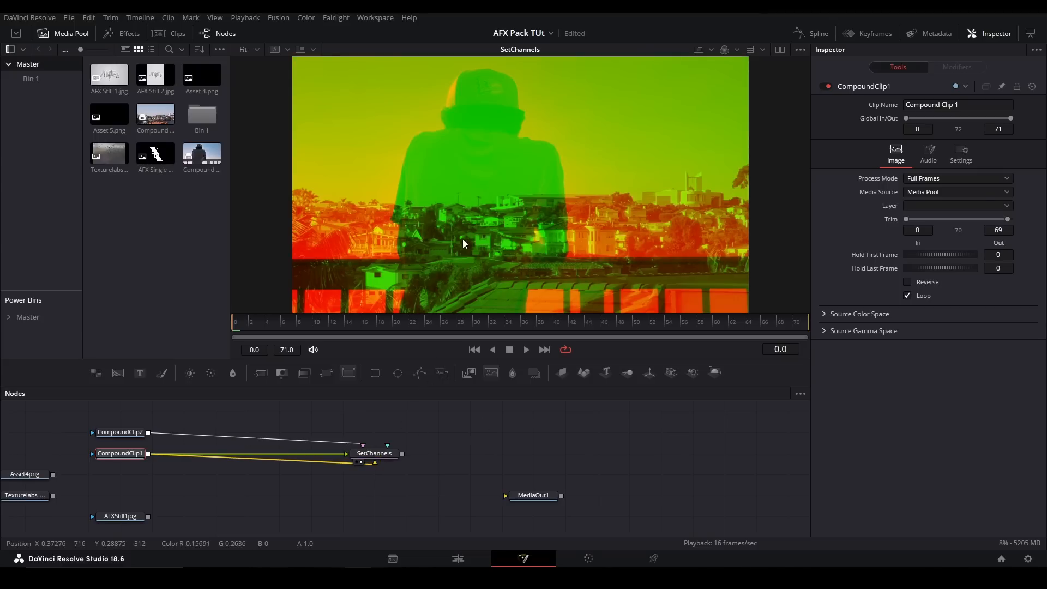
{"action": "key", "text": "r"}
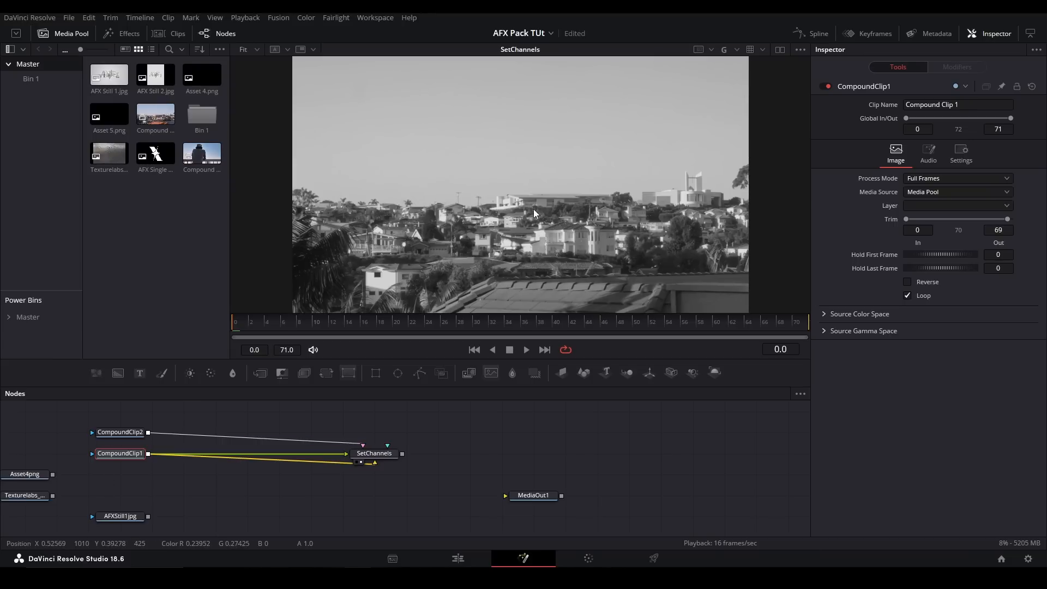
{"action": "key", "text": "c"}
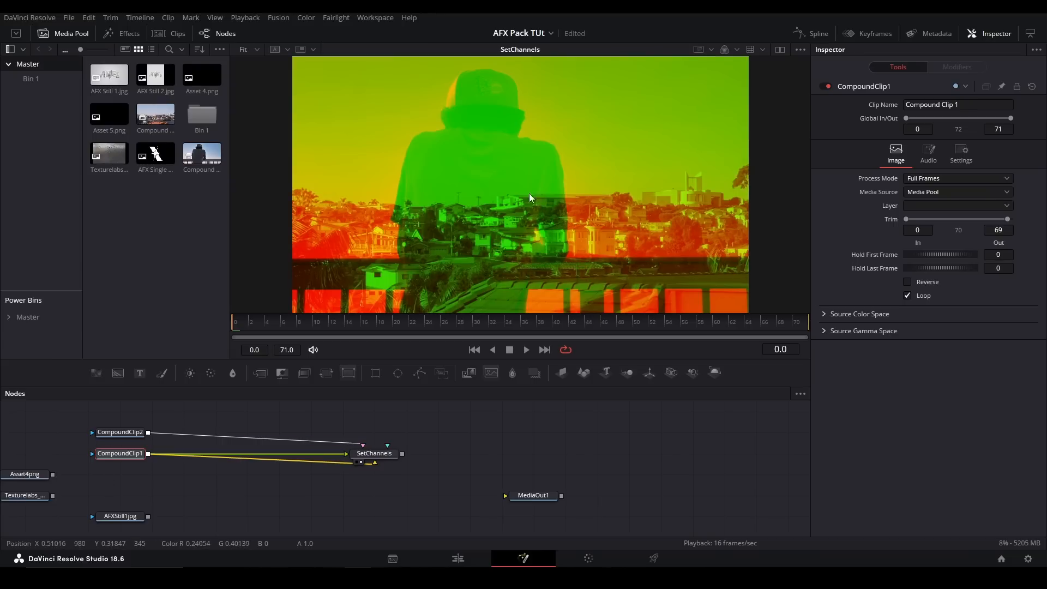
- Connect AFXStill1jpg to the Blue input of the SetChannels node
{"action": "left_click_drag", "start_coordinate": [147, 517], "coordinate": [386, 458]}
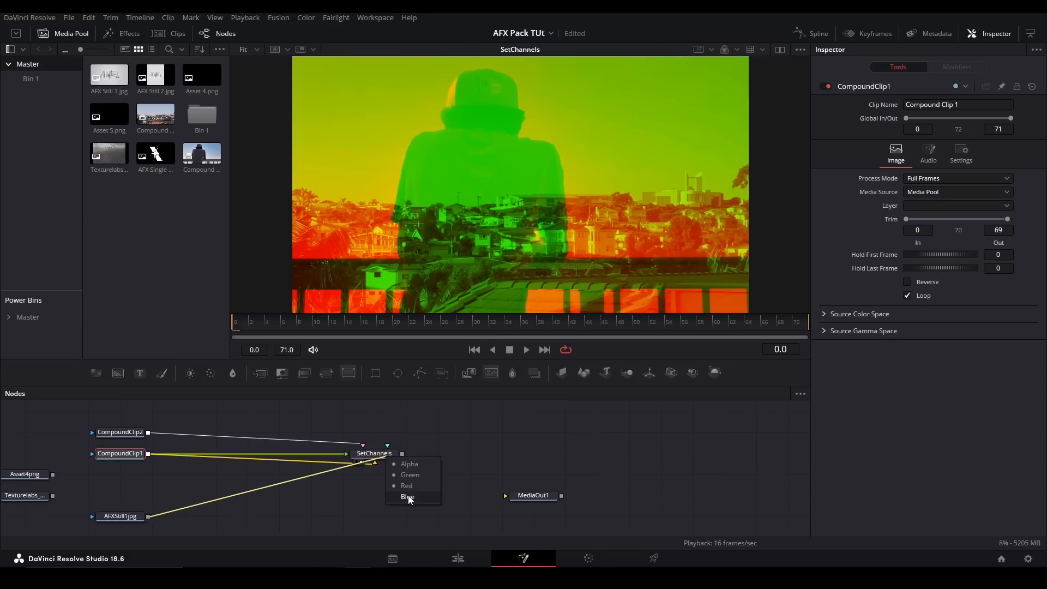
{"action": "left_click", "coordinate": [408, 497]}
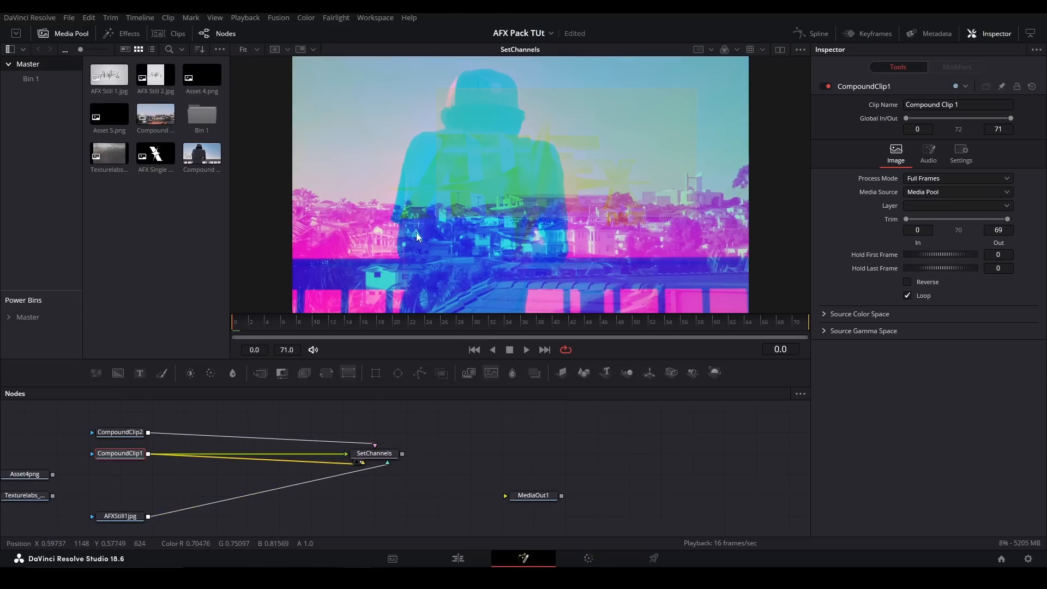
- Examine the SetChannels node's To Red source options and its Settings page
{"action": "left_click", "coordinate": [385, 454]}
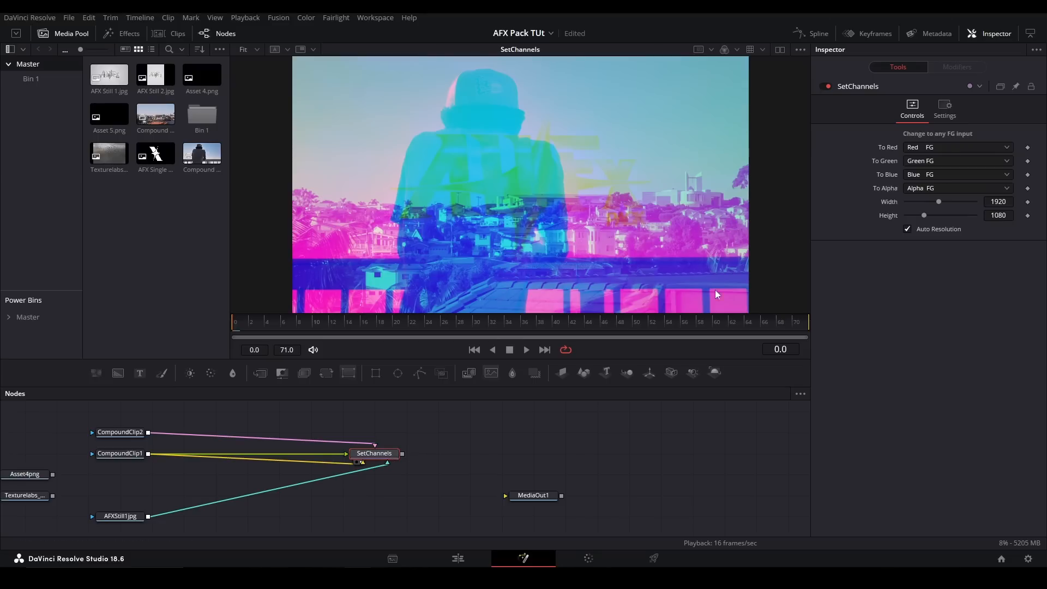
{"action": "left_click", "coordinate": [935, 146]}
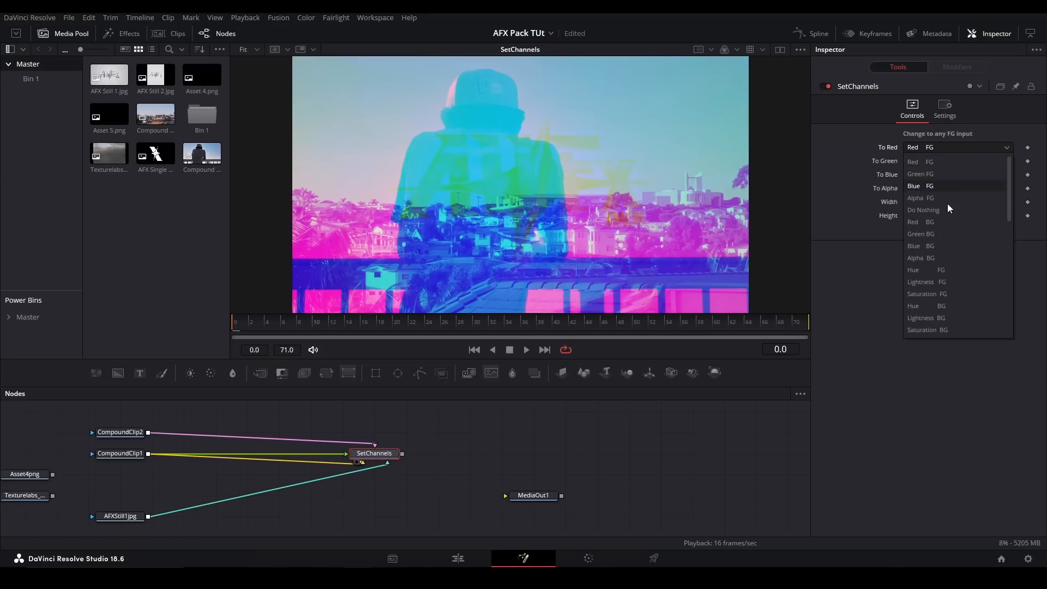
{"action": "left_click", "coordinate": [859, 167]}
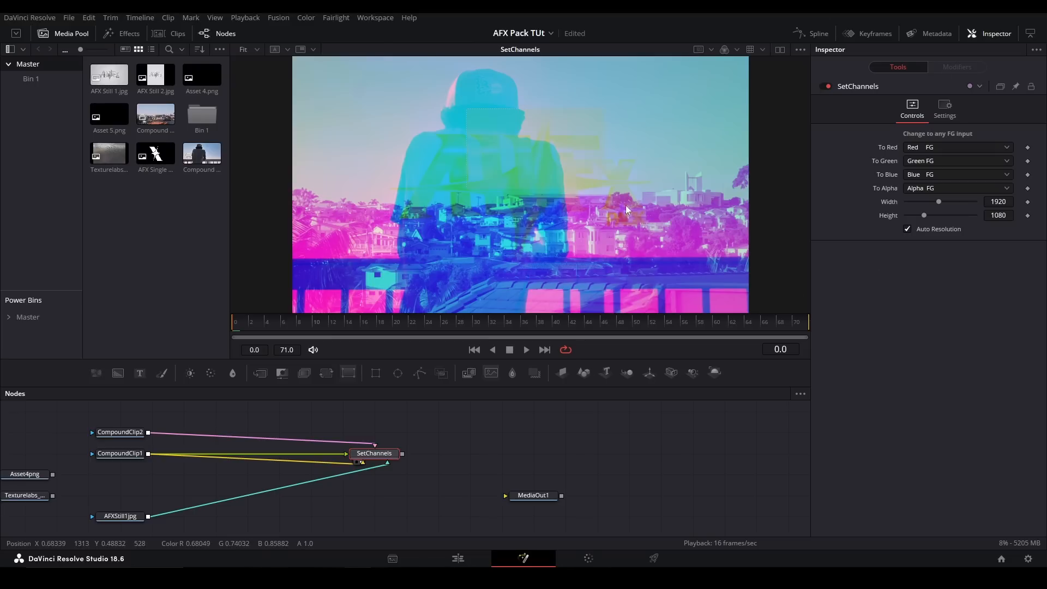
{"action": "left_click", "coordinate": [943, 109]}
{"action": "left_click", "coordinate": [913, 110]}
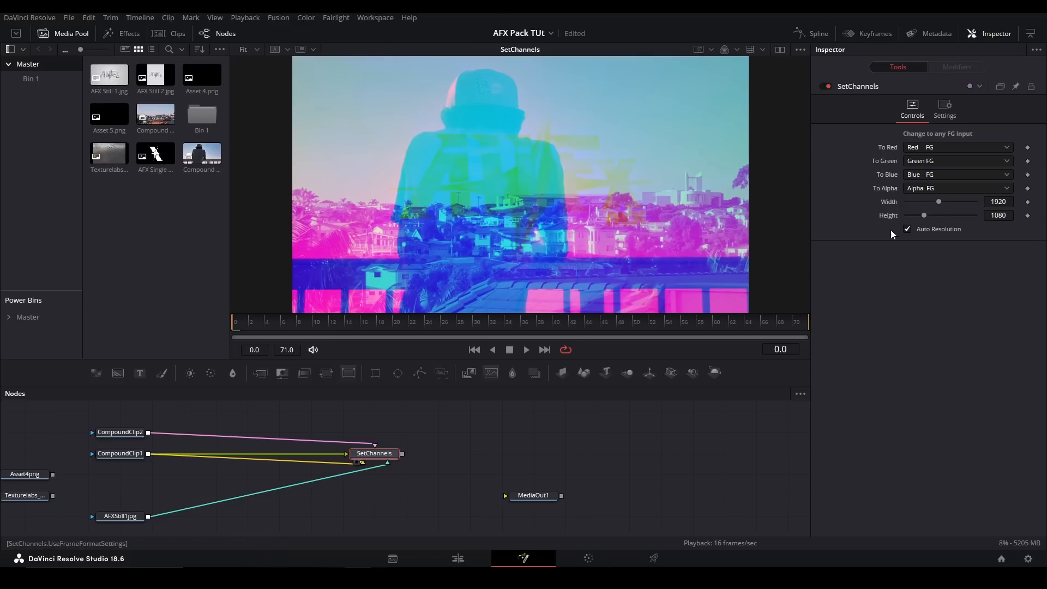
- Replace the SetChannels node with a SetMatte node and connect CompoundClip1 to its main input
{"action": "left_click_drag", "start_coordinate": [443, 433], "coordinate": [371, 469]}
{"action": "key", "text": "Delete"}
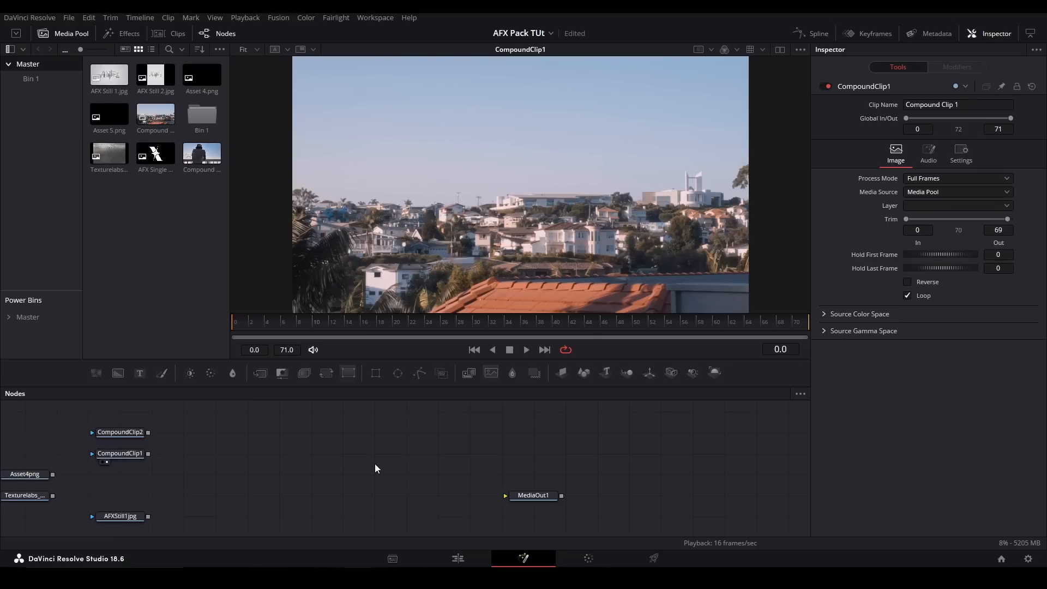
{"action": "key", "text": "shift+space"}
{"action": "type", "text": "set ma"}
{"action": "key", "text": "BackSpace"}
{"action": "key", "text": "BackSpace"}
{"action": "key", "text": "BackSpace"}
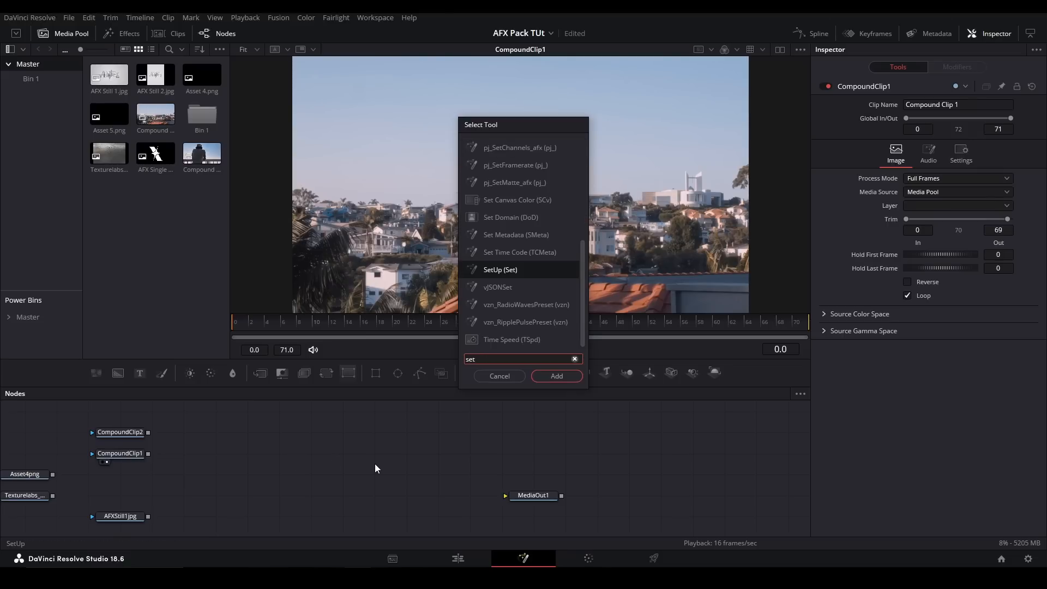
{"action": "type", "text": "ma"}
{"action": "key", "text": "Return"}
{"action": "left_click_drag", "start_coordinate": [149, 454], "coordinate": [361, 456]}
- Add an Ellipse node above SetMatte and connect it to SetMatte's Image input, viewing the SetMatte result
{"action": "left_click_drag", "start_coordinate": [207, 438], "coordinate": [373, 446]}
{"action": "left_click", "coordinate": [365, 444]}
{"action": "left_click", "coordinate": [390, 406]}
{"action": "left_click_drag", "start_coordinate": [397, 375], "coordinate": [390, 465]}
{"action": "left_click", "coordinate": [386, 465]}
{"action": "key", "text": "2"}
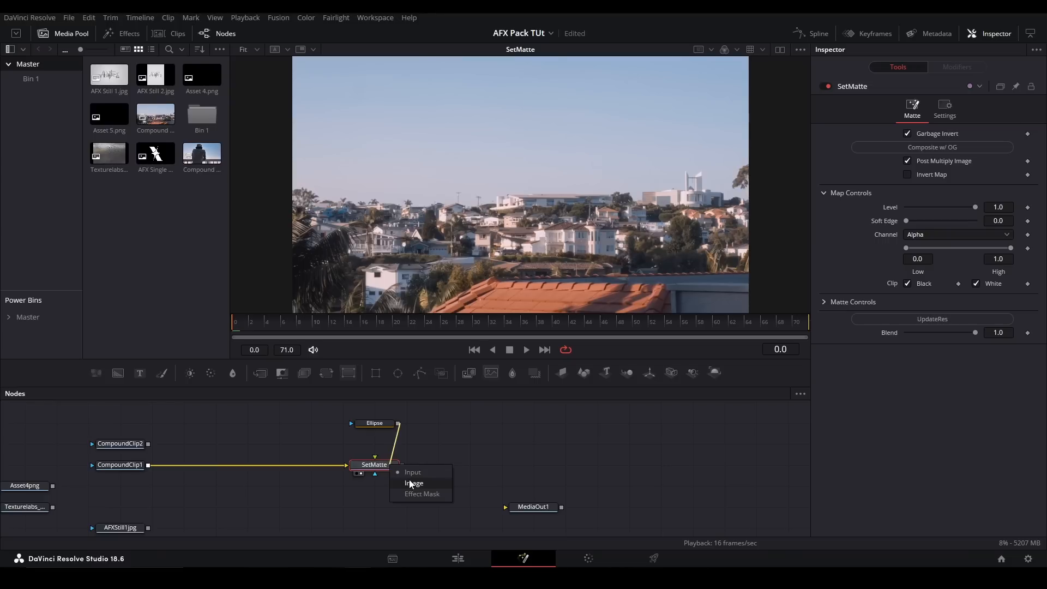
{"action": "left_click", "coordinate": [412, 484]}
- Try adjusting the matte ellipse in the viewer and undo the change
{"action": "left_click", "coordinate": [374, 423]}
{"action": "left_click_drag", "start_coordinate": [524, 219], "coordinate": [608, 233]}
{"action": "key", "text": "ctrl+z"}
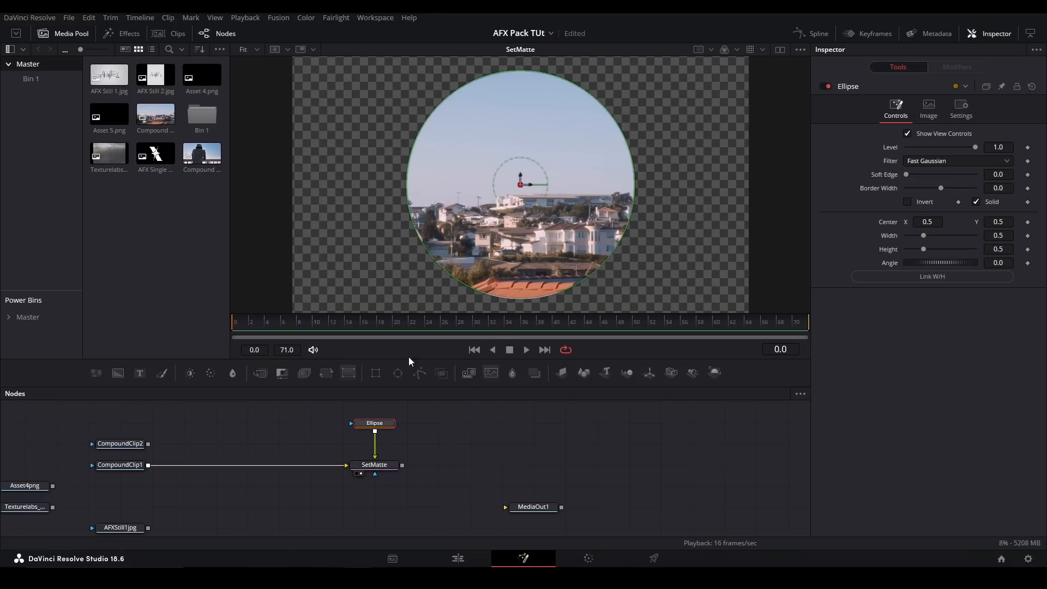
- Add a second Ellipse into SetMatte's lower matte input and enlarge it to a width and height of about 0.68
{"action": "left_click_drag", "start_coordinate": [398, 373], "coordinate": [375, 474]}
{"action": "left_click_drag", "start_coordinate": [618, 257], "coordinate": [623, 327]}
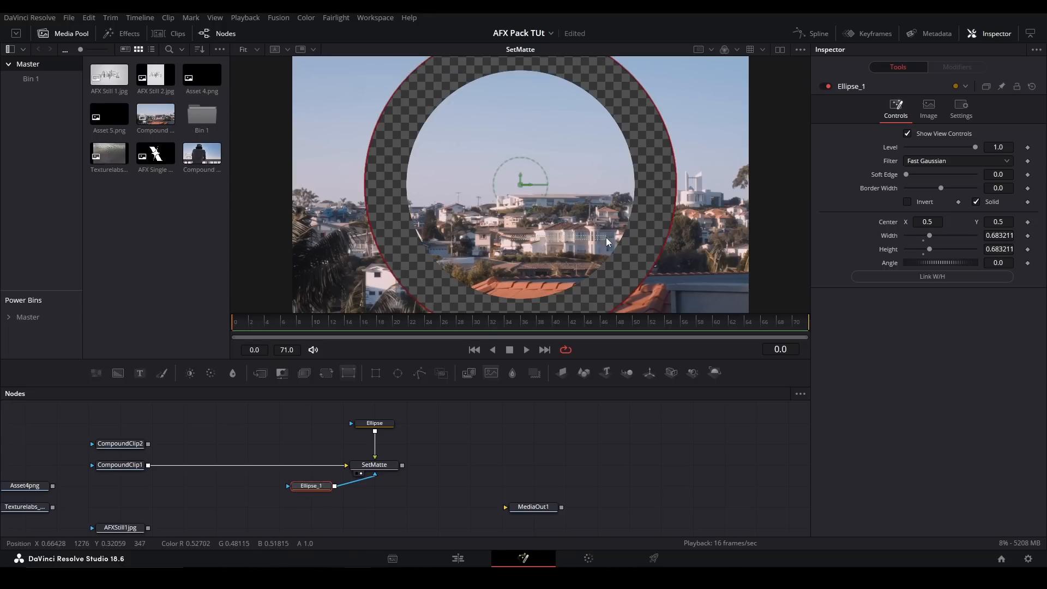
- Move the second ellipse to Center X 0.827, trying its Invert option on and off
{"action": "left_click", "coordinate": [907, 201]}
{"action": "left_click_drag", "start_coordinate": [922, 222], "coordinate": [1037, 222]}
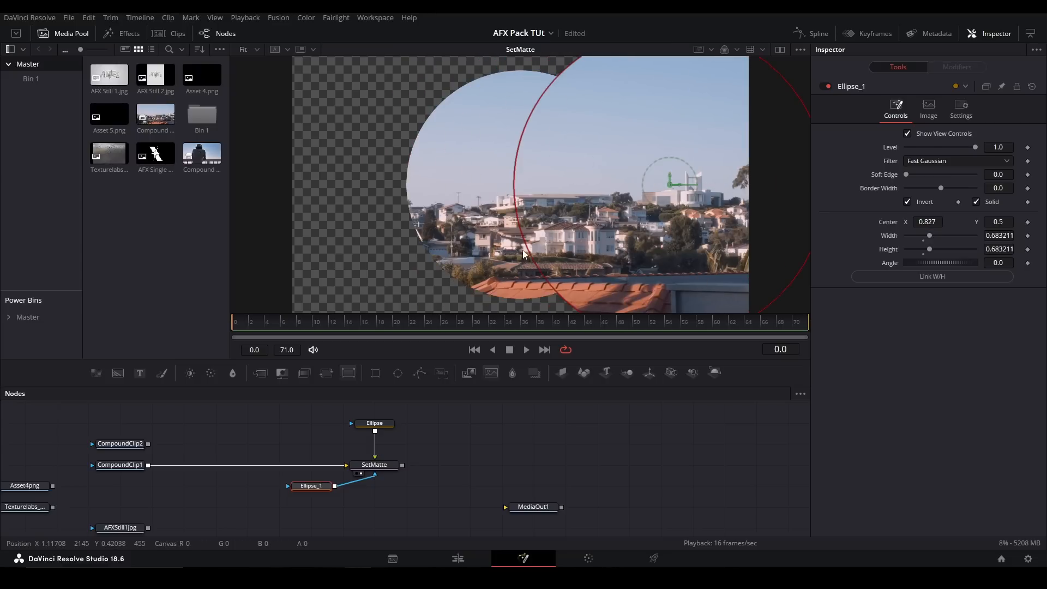
{"action": "left_click", "coordinate": [907, 201]}
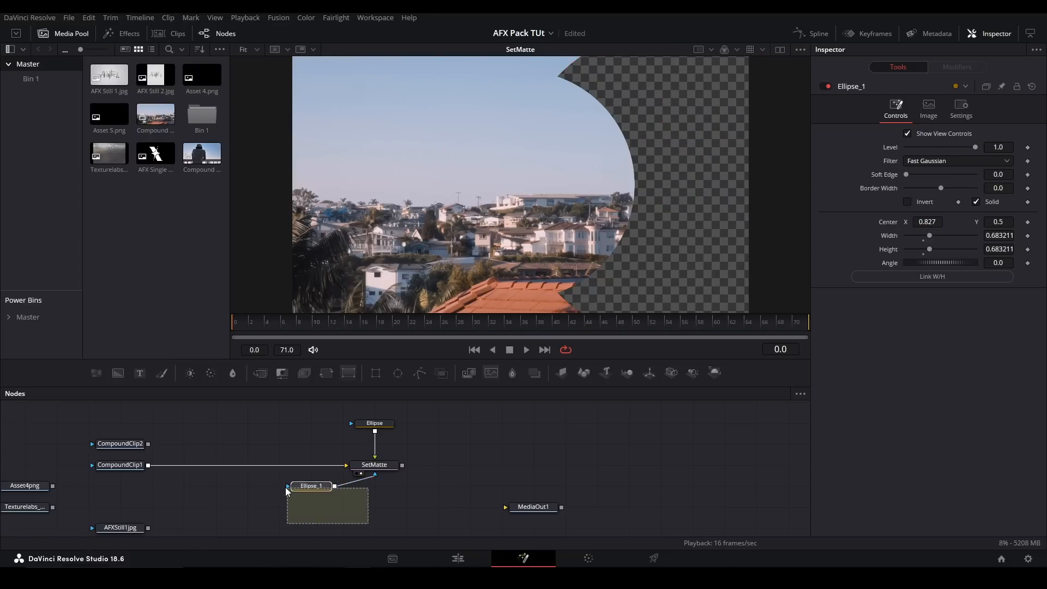
- Delete the second ellipse and add a MatteControl node beside the remaining Ellipse for comparison
{"action": "key", "text": "Delete"}
{"action": "left_click_drag", "start_coordinate": [371, 465], "coordinate": [333, 418]}
{"action": "left_click", "coordinate": [325, 420]}
{"action": "left_click_drag", "start_coordinate": [289, 378], "coordinate": [285, 425]}
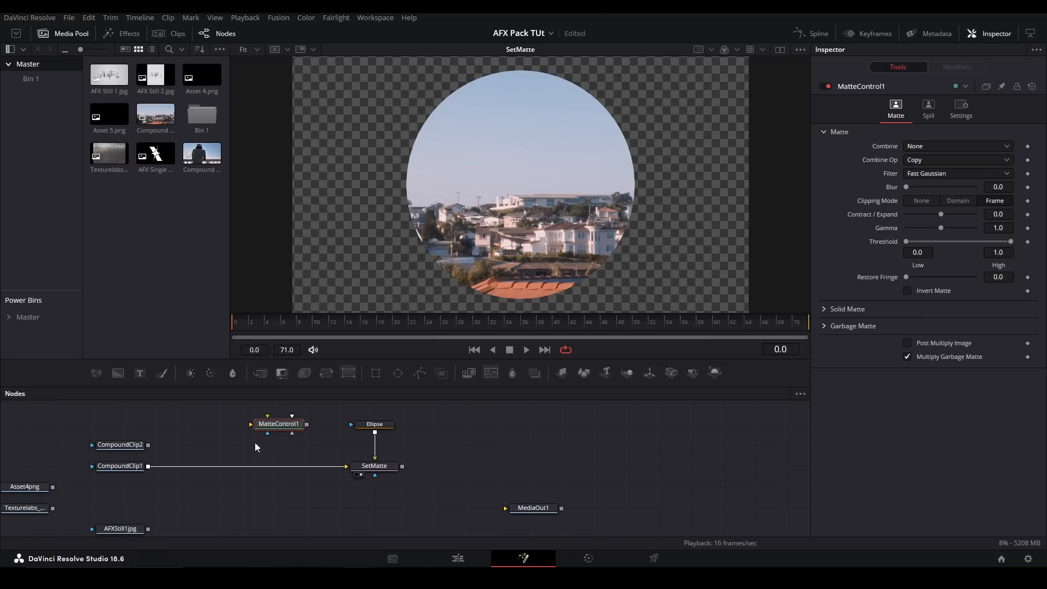
- Replace the MatteControl, SetMatte and Ellipse nodes with a SolidComposite node fed by CompoundClip1
{"action": "left_click_drag", "start_coordinate": [430, 480], "coordinate": [252, 416]}
{"action": "key", "text": "Delete"}
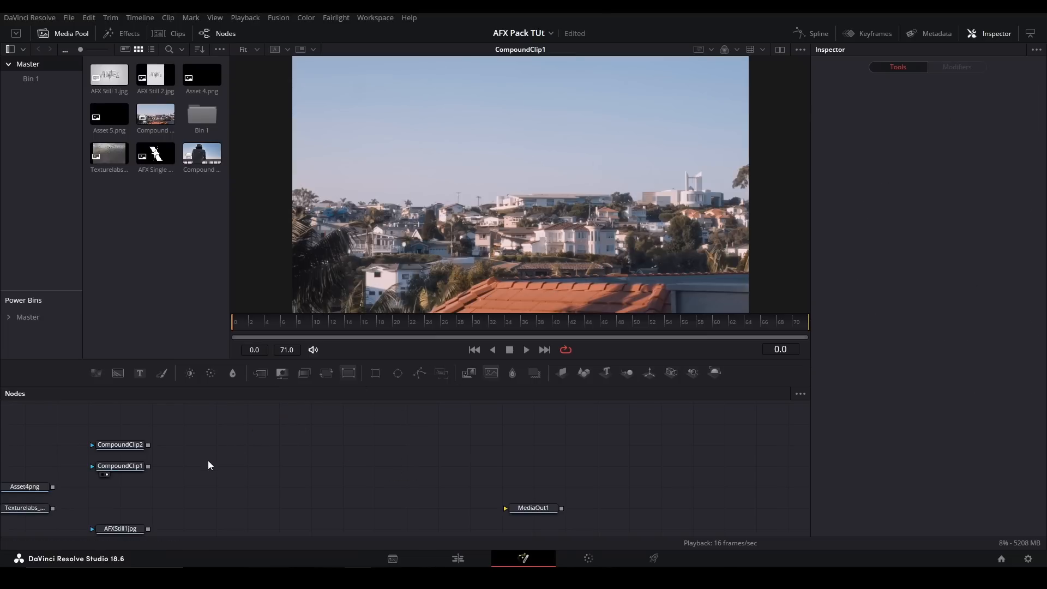
{"action": "key", "text": "shift+space"}
{"action": "type", "text": "solid"}
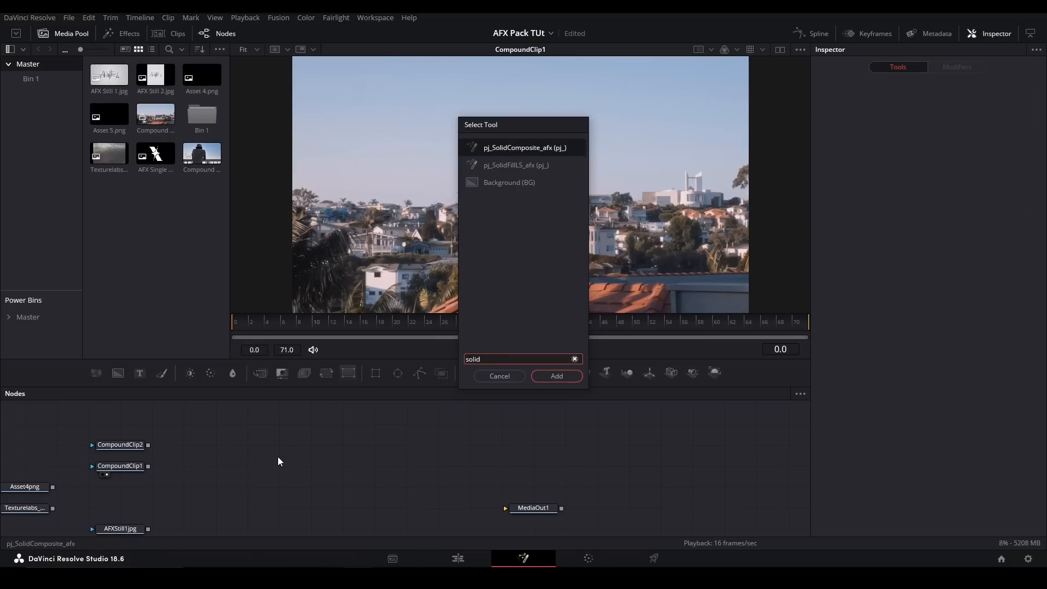
{"action": "key", "text": "Return"}
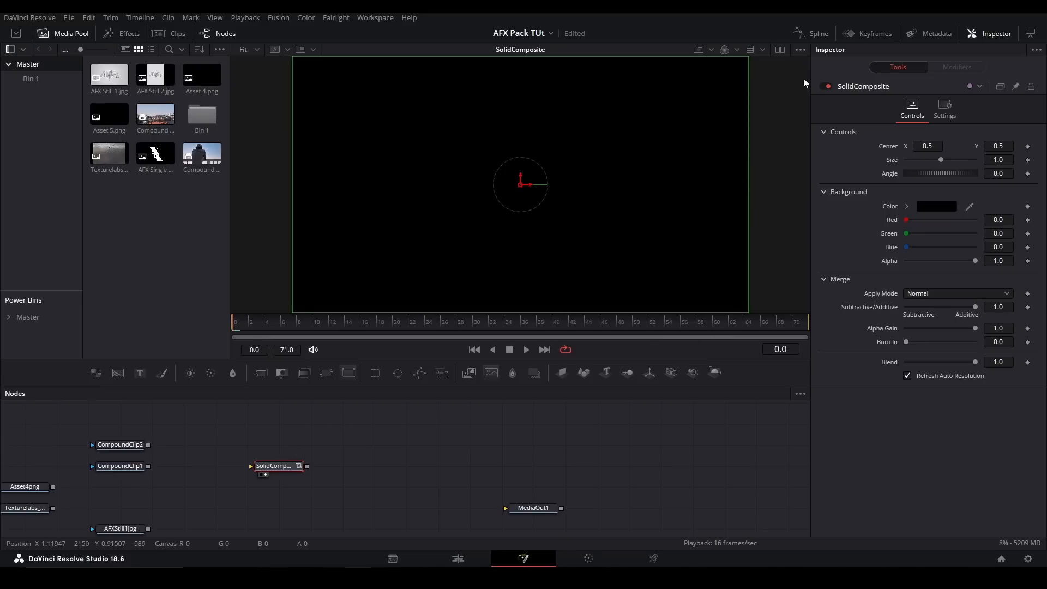
{"action": "left_click_drag", "start_coordinate": [148, 465], "coordinate": [280, 467]}
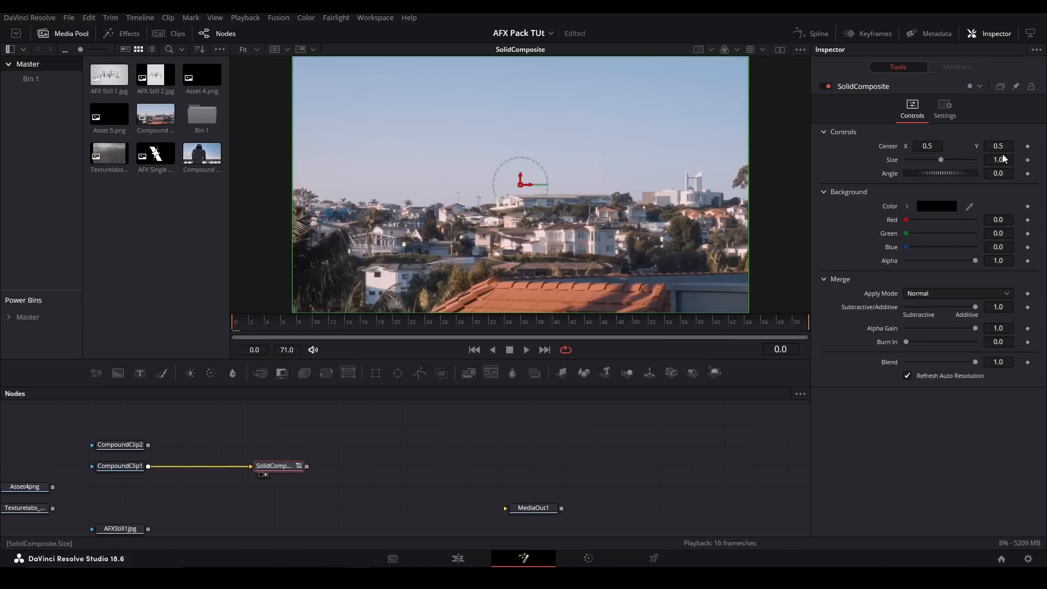
- Adjust the SolidComposite's size and pick a different background color
{"action": "left_click_drag", "start_coordinate": [1008, 163], "coordinate": [1002, 164]}
{"action": "left_click", "coordinate": [906, 208]}
{"action": "left_click_drag", "start_coordinate": [958, 252], "coordinate": [880, 195]}
- Move SolidComposite aside and merge CompoundClip1 over a new Background node, with the Merge size at 0.694
{"action": "left_click", "coordinate": [407, 452]}
{"action": "left_click", "coordinate": [248, 466]}
{"action": "left_click_drag", "start_coordinate": [281, 466], "coordinate": [312, 425]}
{"action": "left_click", "coordinate": [312, 495]}
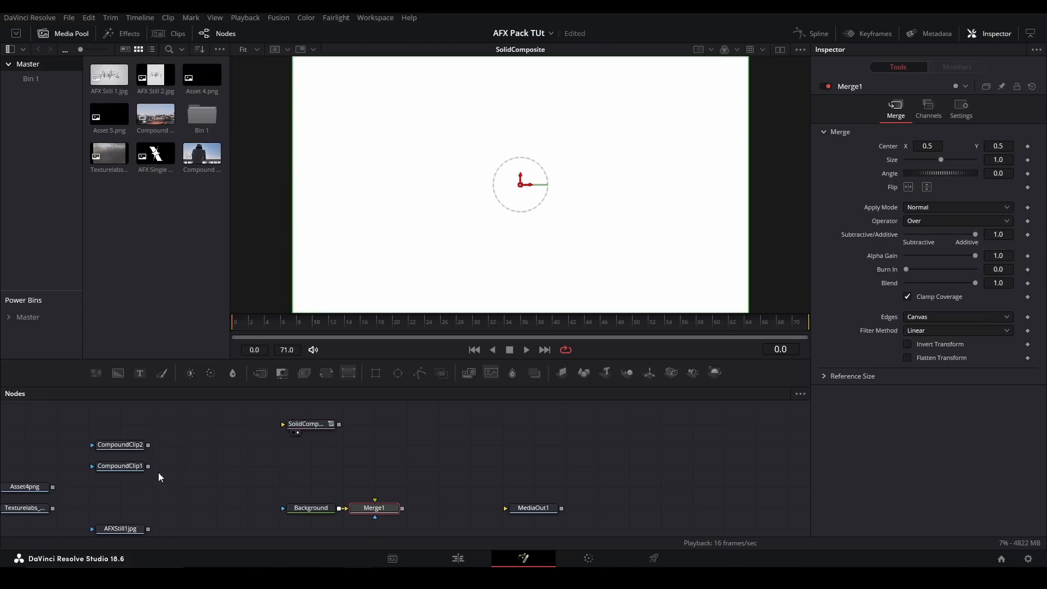
{"action": "left_click_drag", "start_coordinate": [148, 466], "coordinate": [375, 500]}
{"action": "key", "text": "1"}
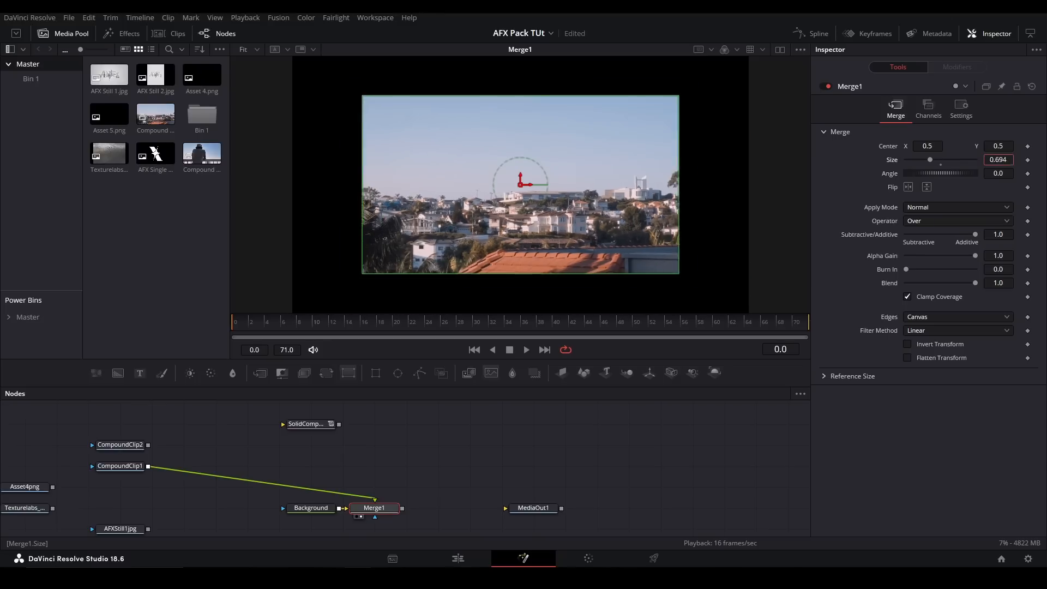
- Try a different color on the Background node and undo it
{"action": "left_click", "coordinate": [314, 507]}
{"action": "left_click_drag", "start_coordinate": [951, 252], "coordinate": [911, 276]}
{"action": "key", "text": "ctrl+z"}
- Delete the Background, Merge and SolidComposite nodes and show CompoundClip1 in the viewer
{"action": "left_click_drag", "start_coordinate": [404, 533], "coordinate": [316, 482]}
{"action": "key", "text": "Delete"}
{"action": "left_click_drag", "start_coordinate": [328, 426], "coordinate": [276, 480]}
{"action": "key", "text": "2"}
{"action": "key", "text": "Delete"}
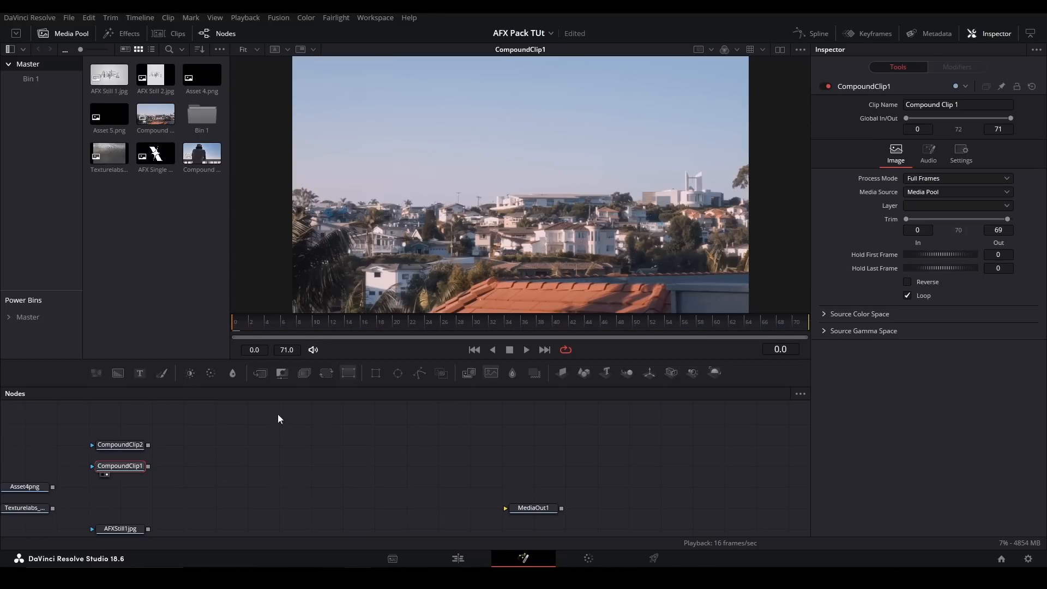
- Add a BlacknWhite node, connect CompoundClip1 to it and show it in the viewer
{"action": "left_click", "coordinate": [460, 475]}
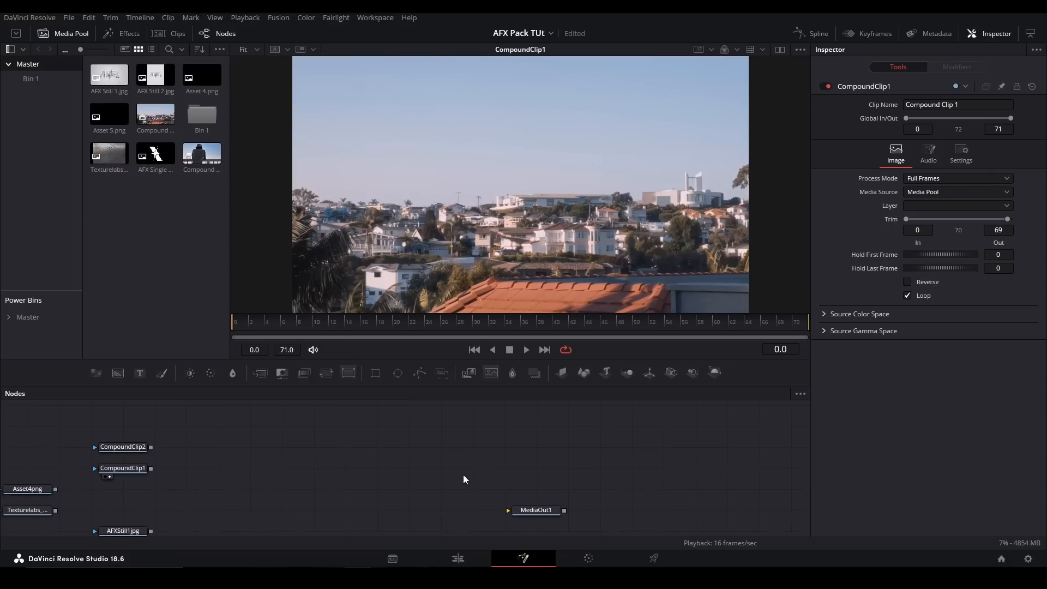
{"action": "key", "text": "shift+space"}
{"action": "type", "text": "black"}
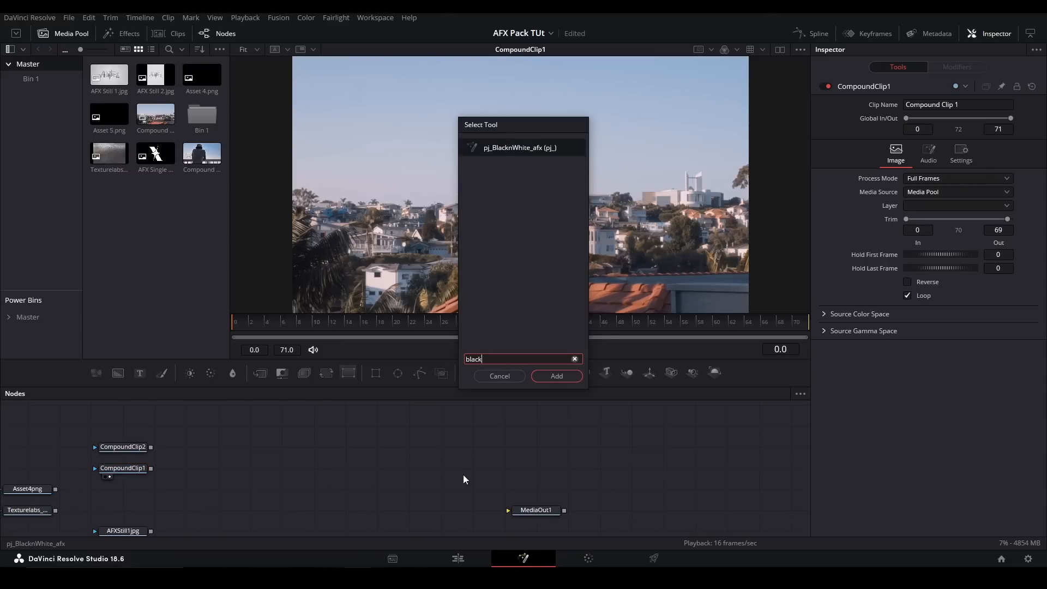
{"action": "key", "text": "Return"}
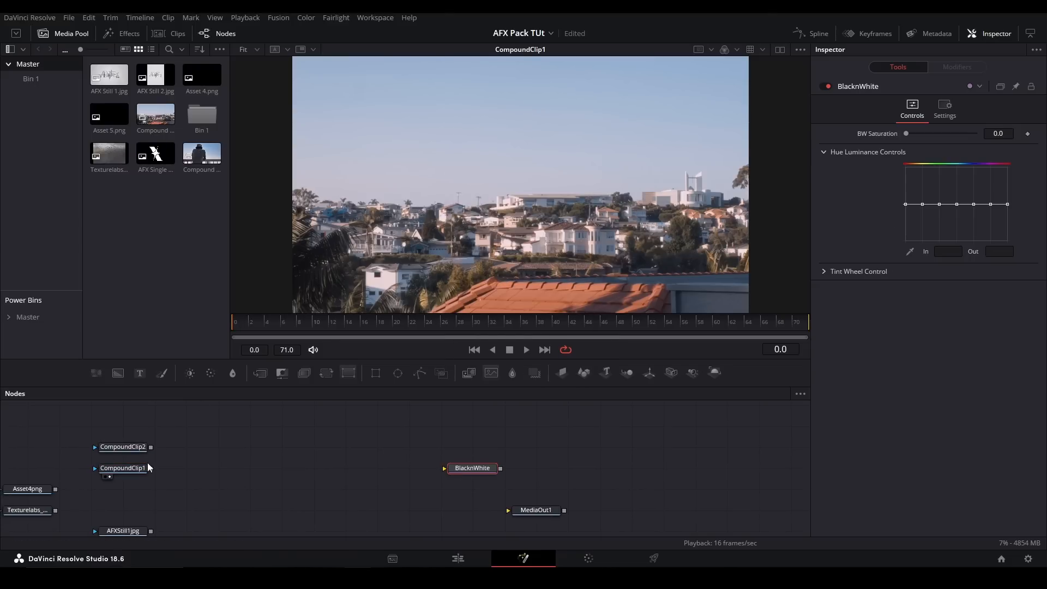
{"action": "left_click_drag", "start_coordinate": [151, 468], "coordinate": [459, 174]}
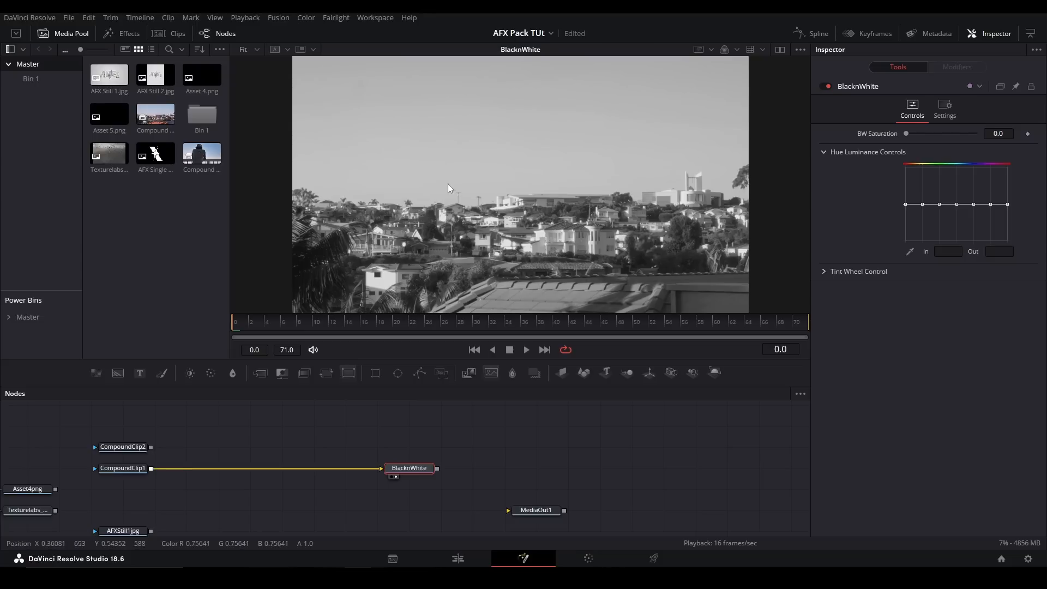
- Try out the BW Saturation and Hue Luminance curve, returning the saturation to 0.0 and the curve to flat
{"action": "left_click_drag", "start_coordinate": [906, 134], "coordinate": [877, 130]}
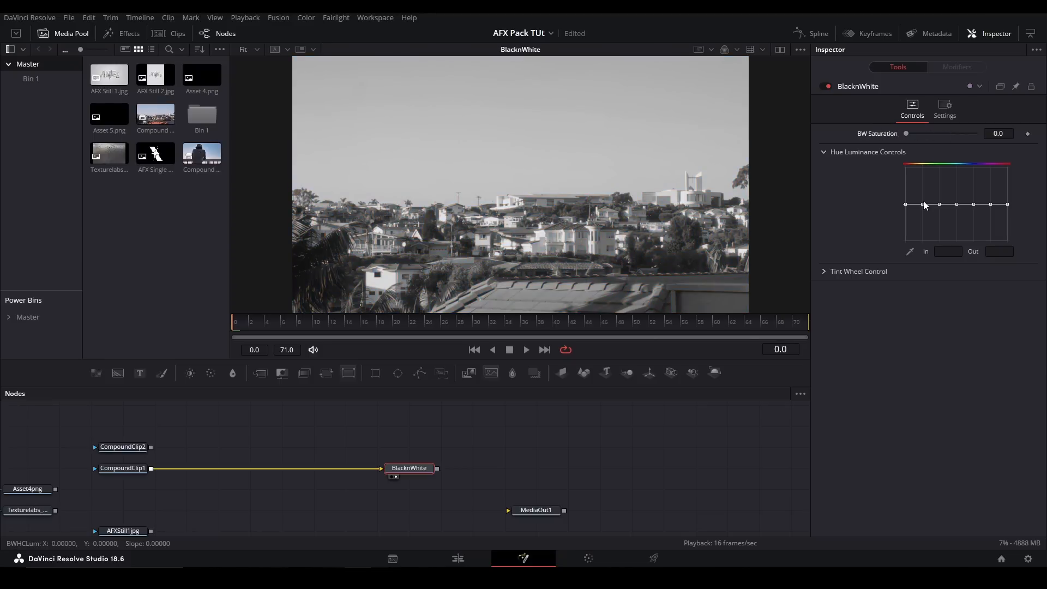
{"action": "left_click_drag", "start_coordinate": [921, 203], "coordinate": [977, 208]}
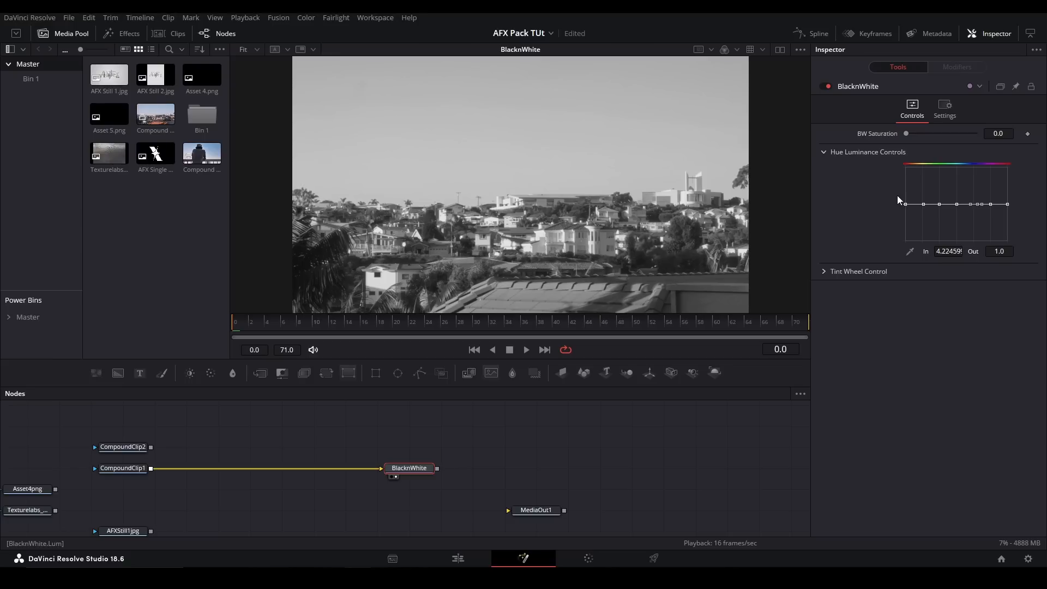
- Tint the black-and-white image pink at full strength, with Tint Blend 1.0 and Saturation 0.42
{"action": "left_click", "coordinate": [828, 272]}
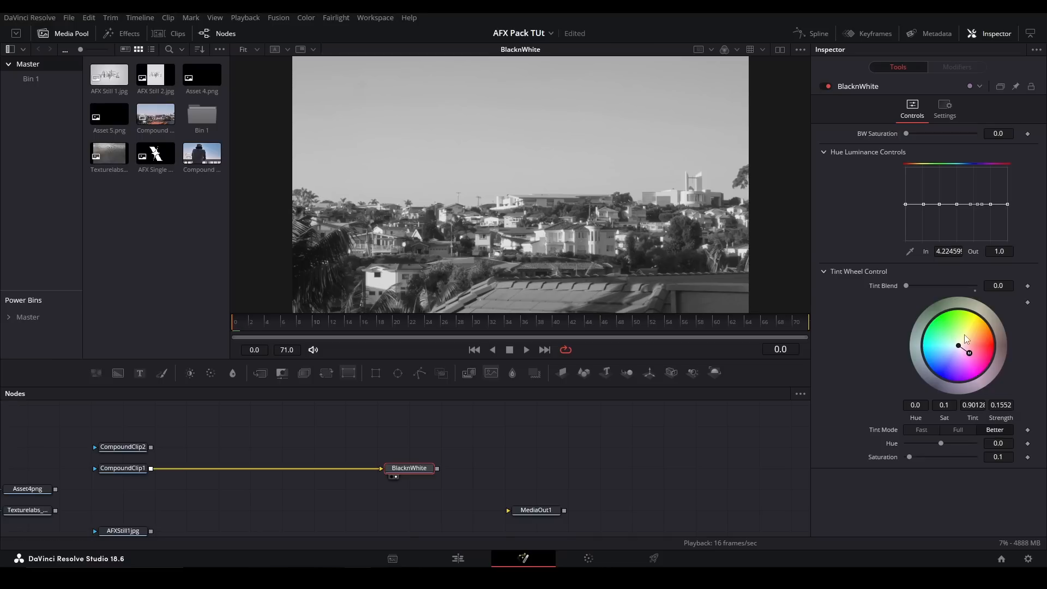
{"action": "left_click_drag", "start_coordinate": [965, 331], "coordinate": [970, 329]}
{"action": "left_click_drag", "start_coordinate": [908, 283], "coordinate": [976, 286]}
{"action": "left_click_drag", "start_coordinate": [980, 334], "coordinate": [967, 315]}
{"action": "left_click_drag", "start_coordinate": [901, 314], "coordinate": [989, 365]}
{"action": "mouse_move", "coordinate": [909, 457]}
{"action": "left_mouse_down"}
{"action": "mouse_move", "coordinate": [941, 457]}
{"action": "mouse_move", "coordinate": [920, 457]}
{"action": "left_mouse_up"}
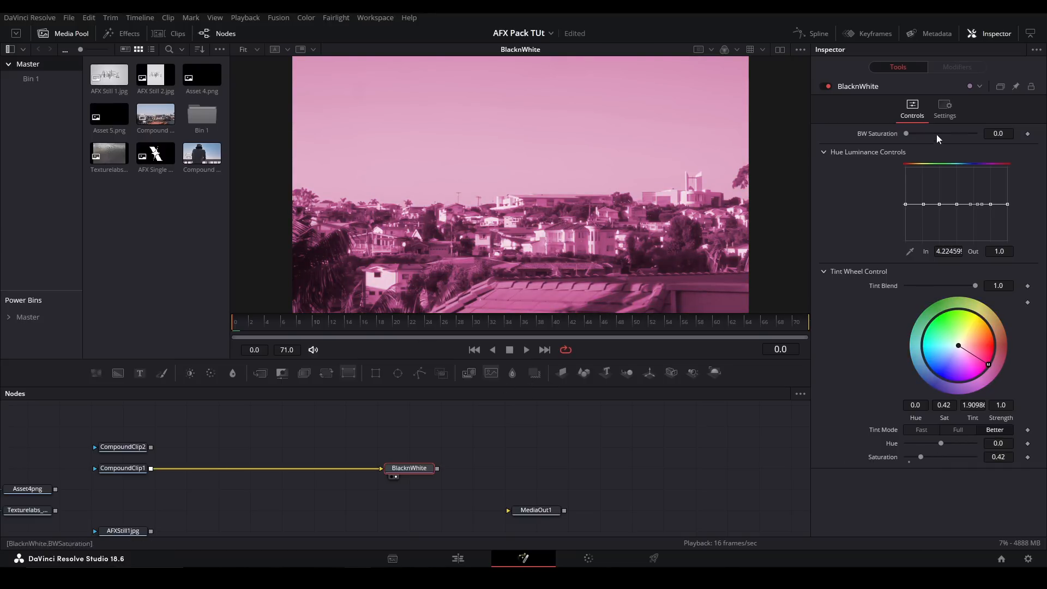
- Replace the BlacknWhite node with a ColorOffset node fed by CompoundClip1 and show it in the viewer
{"action": "key", "text": "Delete"}
{"action": "key", "text": "shift+space"}
{"action": "type", "text": "color of"}
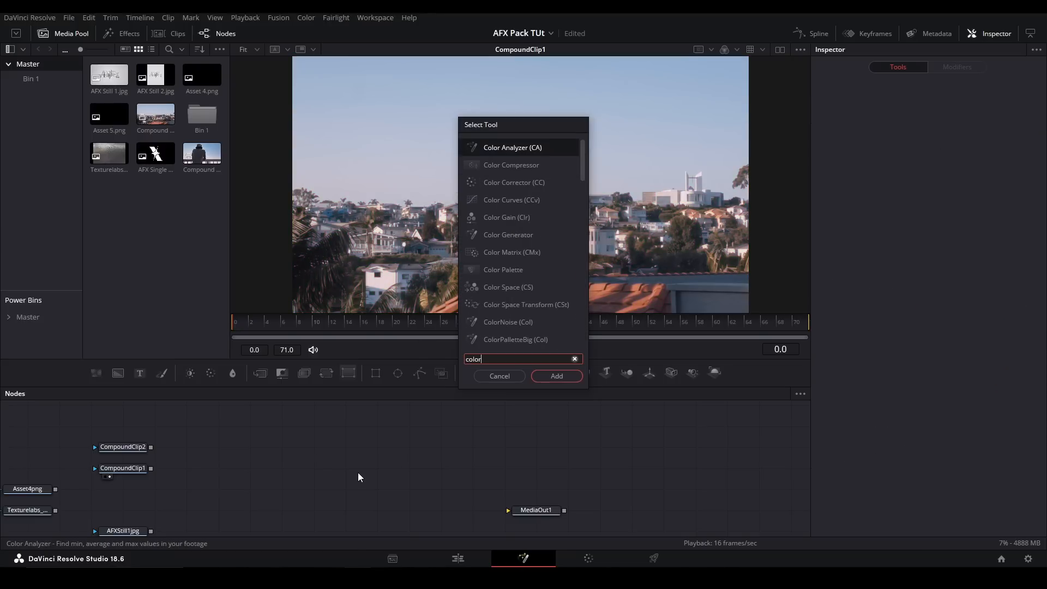
{"action": "key", "text": "Return"}
{"action": "left_click_drag", "start_coordinate": [151, 468], "coordinate": [393, 447]}
{"action": "left_click_drag", "start_coordinate": [390, 449], "coordinate": [363, 471]}
{"action": "key", "text": "2"}
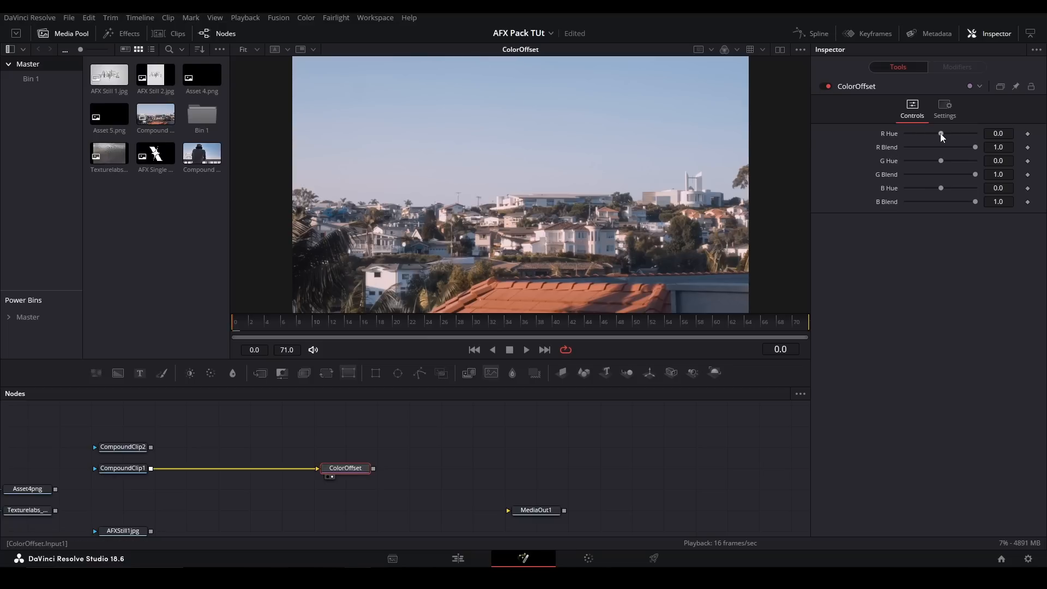
- Shift ColorOffset's R Hue to -0.5 and try out the green and blue channel controls
{"action": "left_click_drag", "start_coordinate": [940, 133], "coordinate": [923, 136]}
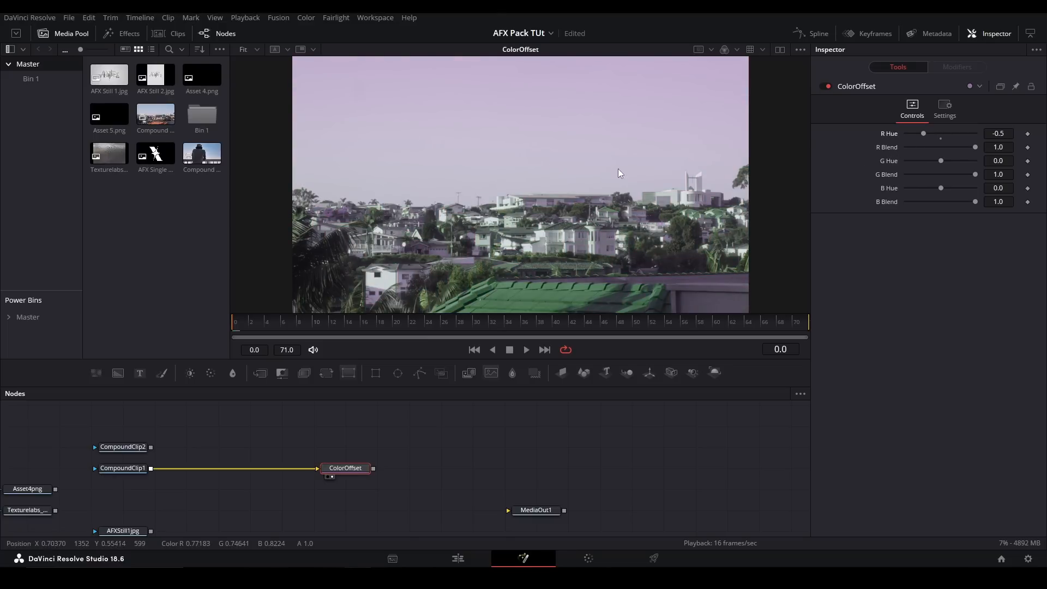
{"action": "left_click_drag", "start_coordinate": [942, 162], "coordinate": [978, 205]}
{"action": "left_click", "coordinate": [935, 137]}
{"action": "left_click", "coordinate": [941, 139]}
- Replace the ColorOffset node with a Toner node fed by CompoundClip1 and show it in the viewer
{"action": "left_click_drag", "start_coordinate": [451, 444], "coordinate": [339, 505]}
{"action": "key", "text": "Delete"}
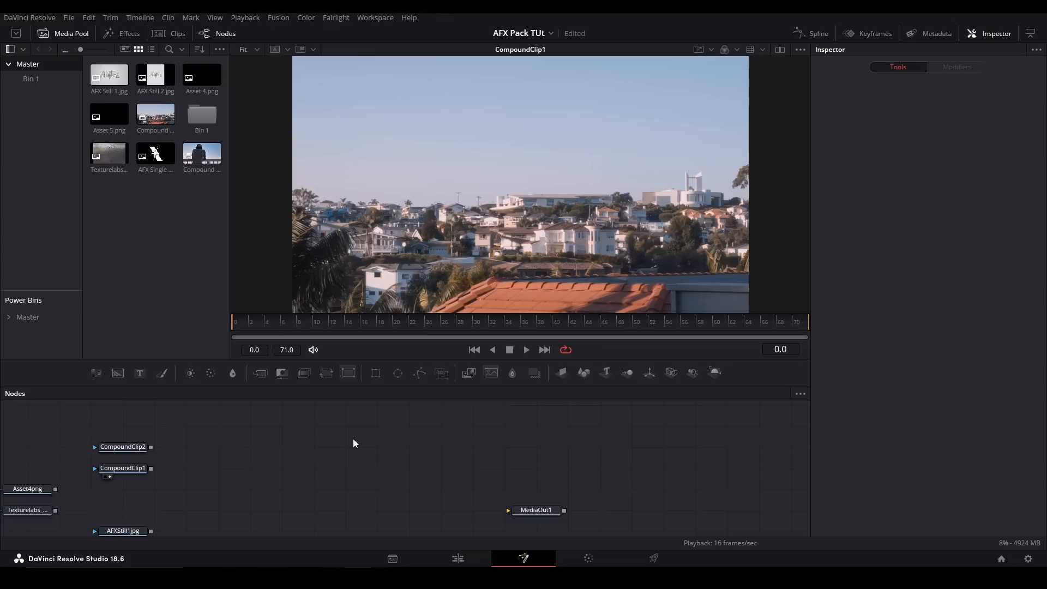
{"action": "key", "text": "shift+space"}
{"action": "type", "text": "toner"}
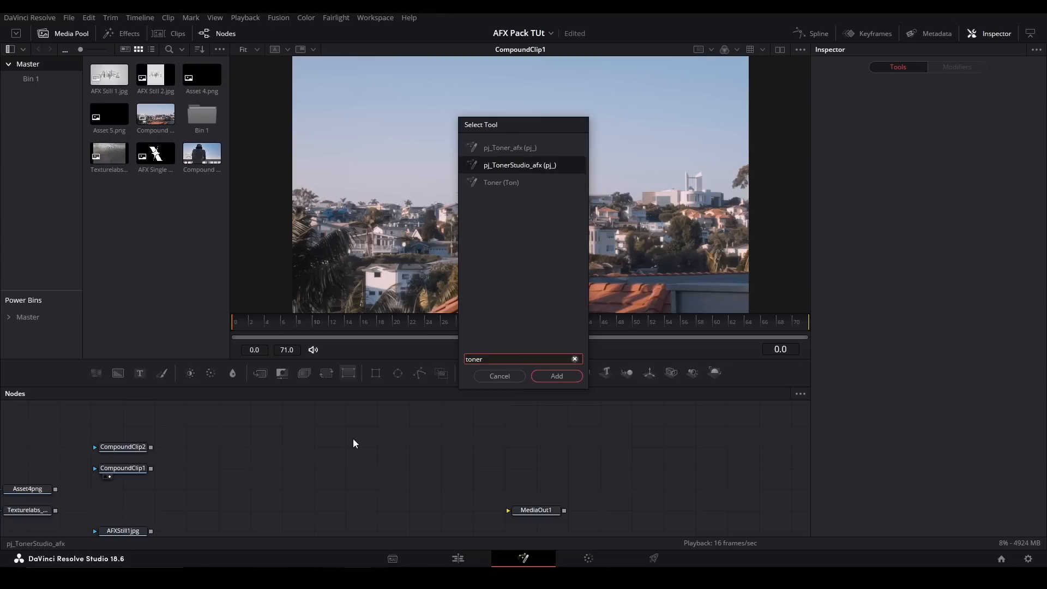
{"action": "key", "text": "Return"}
{"action": "left_click_drag", "start_coordinate": [151, 468], "coordinate": [319, 469]}
{"action": "key", "text": "1"}
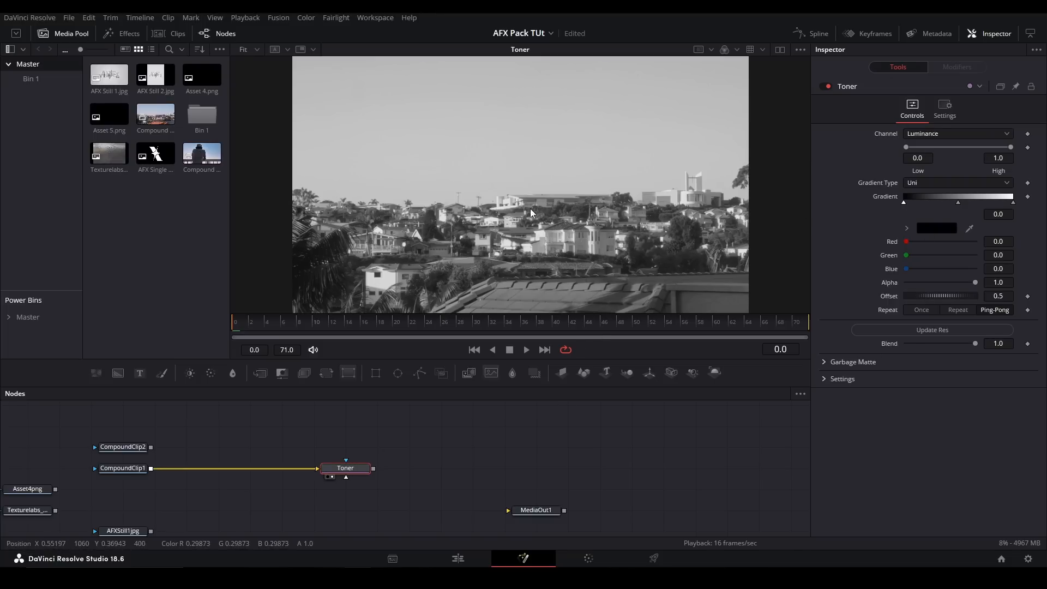
- Color the Toner gradient's middle stop pure red
{"action": "left_click", "coordinate": [958, 204]}
{"action": "left_click", "coordinate": [907, 229]}
{"action": "left_click_drag", "start_coordinate": [938, 251], "coordinate": [1005, 219]}
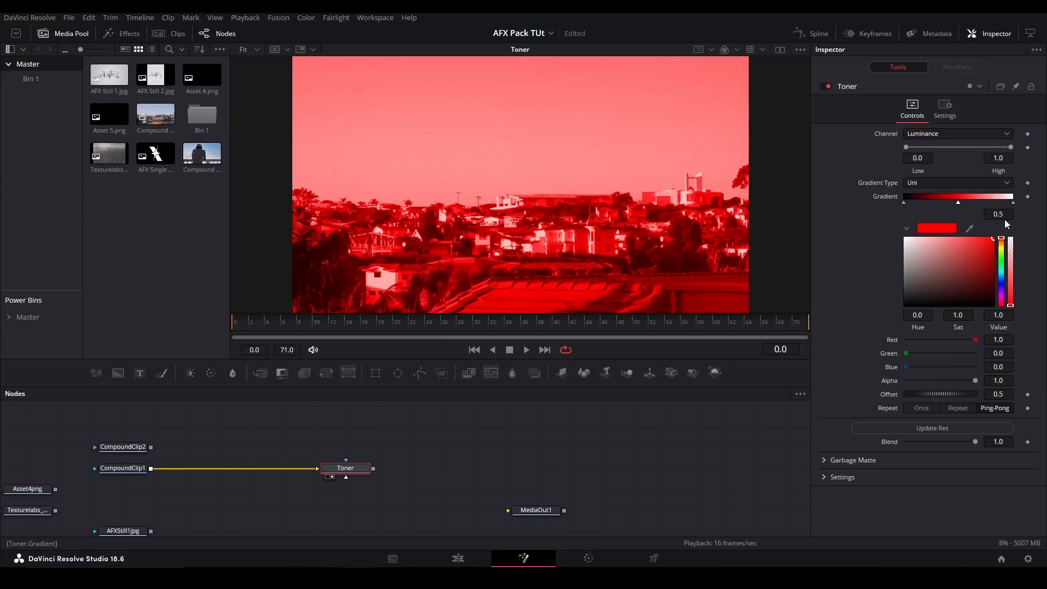
- Color the Toner gradient's end stop green, with Hue 0.36, Sat 0.639 and Value 0.575
{"action": "left_click", "coordinate": [1013, 203]}
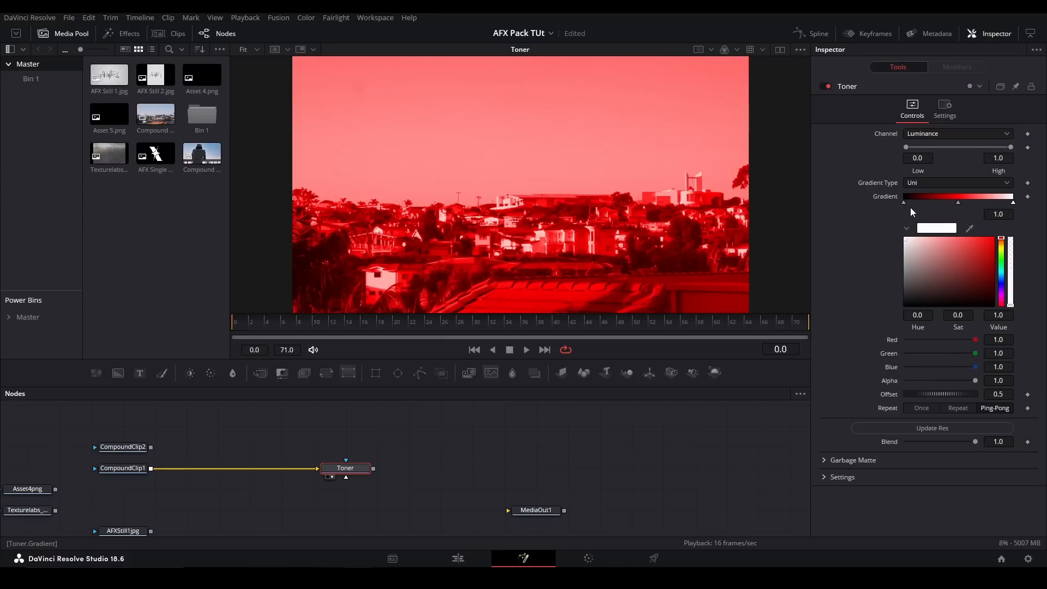
{"action": "left_click", "coordinate": [903, 203]}
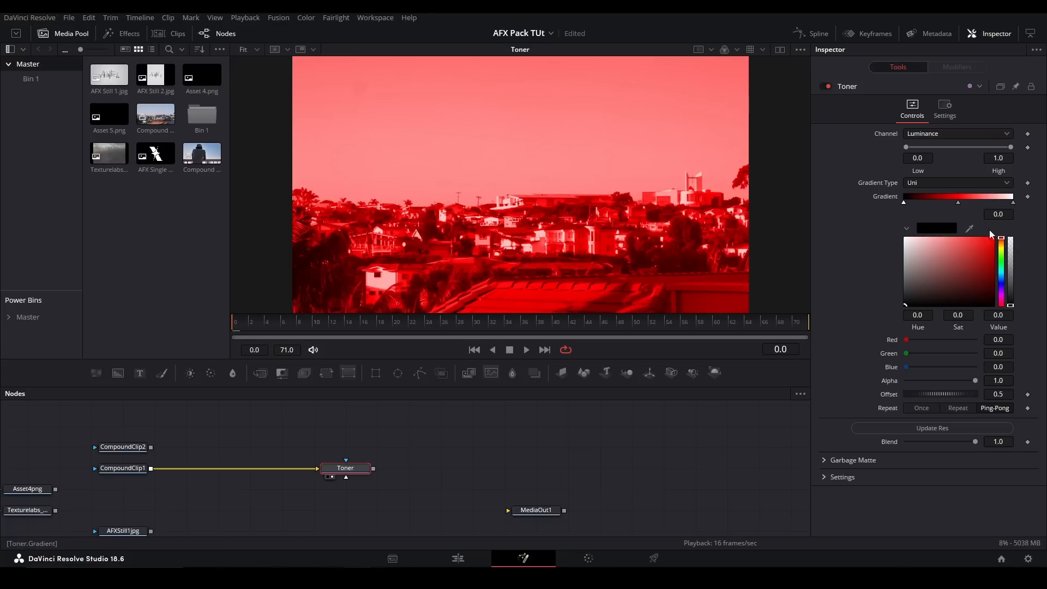
{"action": "left_click", "coordinate": [1013, 202]}
{"action": "mouse_move", "coordinate": [970, 257]}
{"action": "left_mouse_down"}
{"action": "mouse_move", "coordinate": [972, 236]}
{"action": "mouse_move", "coordinate": [963, 270]}
{"action": "left_mouse_up"}
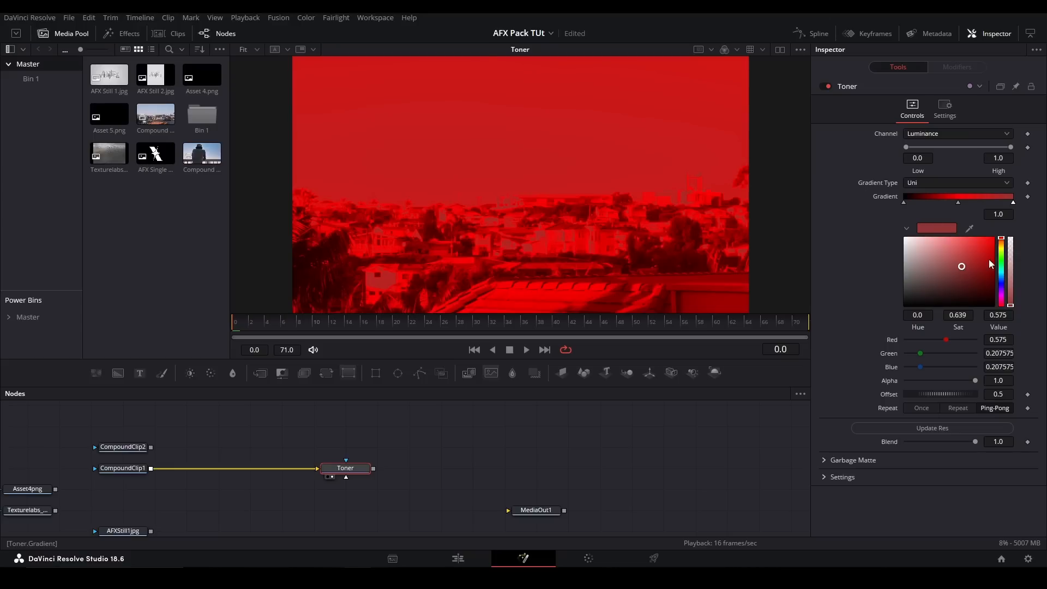
{"action": "left_click", "coordinate": [1002, 263]}
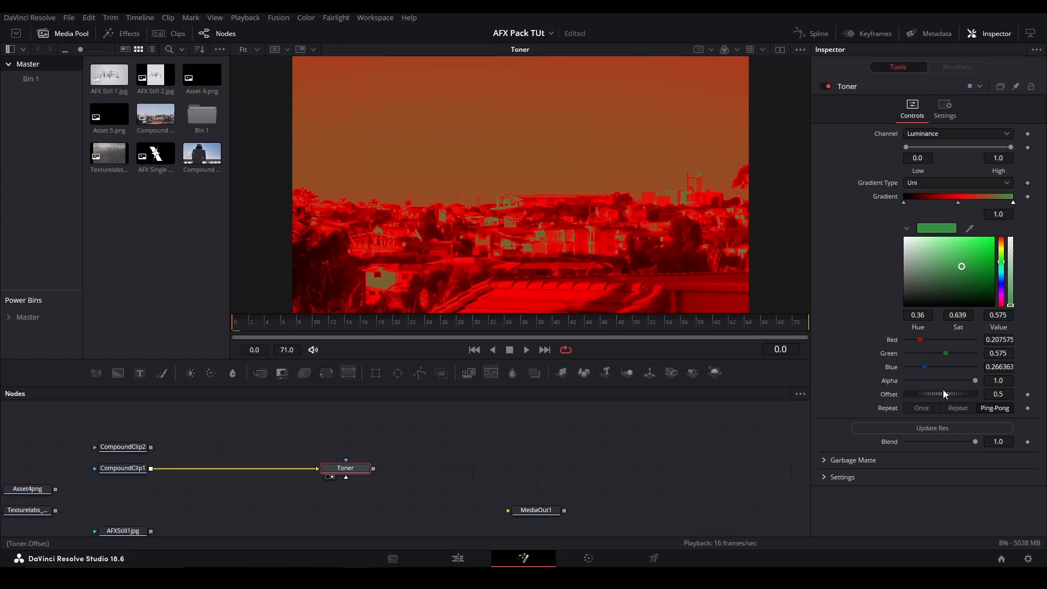
- Switch the Toner gradient's repeat mode to Repeat and shift its Offset to -1.203
{"action": "mouse_move", "coordinate": [931, 395]}
{"action": "left_mouse_down"}
{"action": "mouse_move", "coordinate": [954, 395]}
{"action": "mouse_move", "coordinate": [915, 385]}
{"action": "left_mouse_up"}
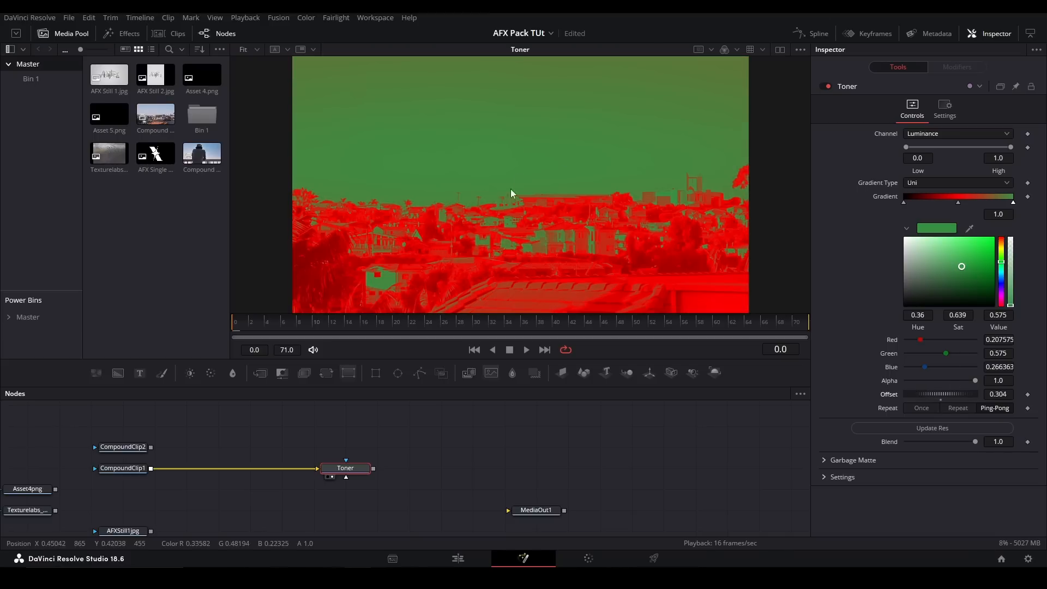
{"action": "left_click_drag", "start_coordinate": [929, 397], "coordinate": [860, 403]}
{"action": "left_click", "coordinate": [957, 408]}
{"action": "left_click_drag", "start_coordinate": [839, 407], "coordinate": [833, 411]}
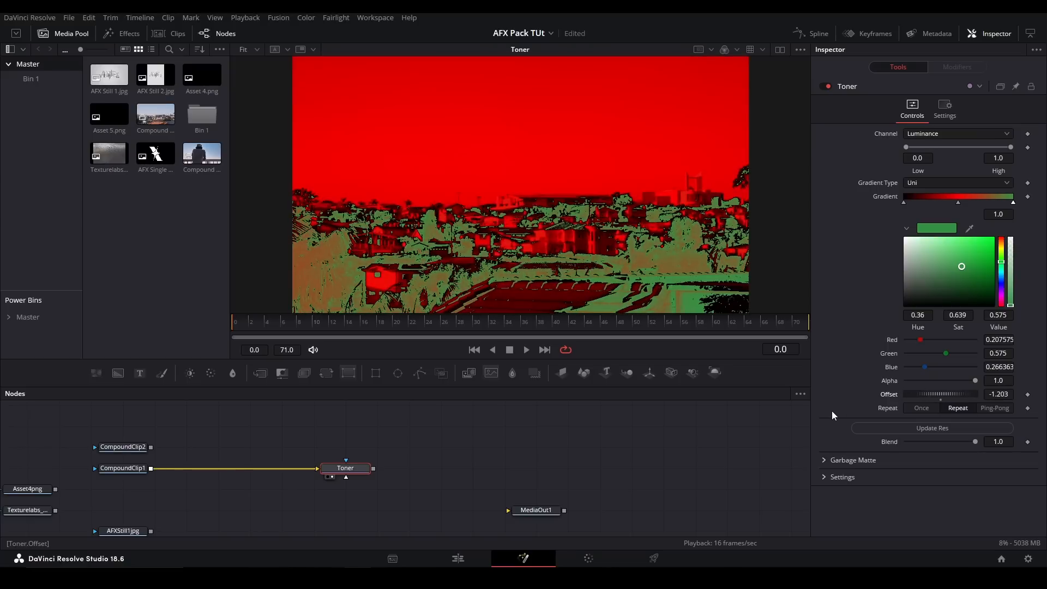
- Try the Toner's Once repeat mode, bring its Offset to 0.5, and switch the repeat mode to Ping-Pong
{"action": "left_click", "coordinate": [922, 408]}
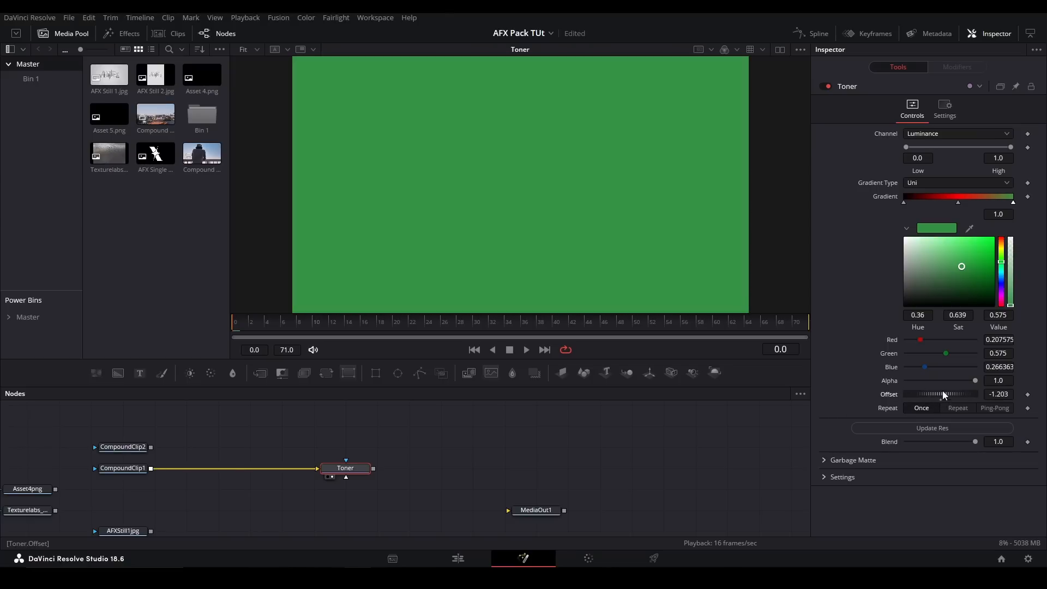
{"action": "left_click", "coordinate": [940, 399]}
{"action": "left_click_drag", "start_coordinate": [940, 395], "coordinate": [1017, 393]}
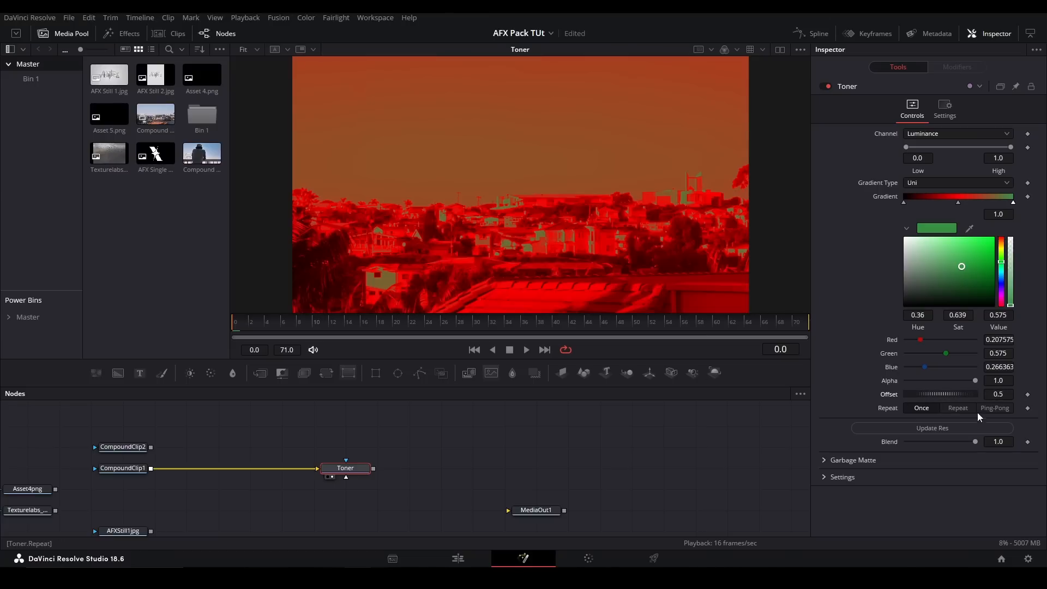
{"action": "left_click", "coordinate": [983, 407]}
{"action": "left_click", "coordinate": [403, 477]}
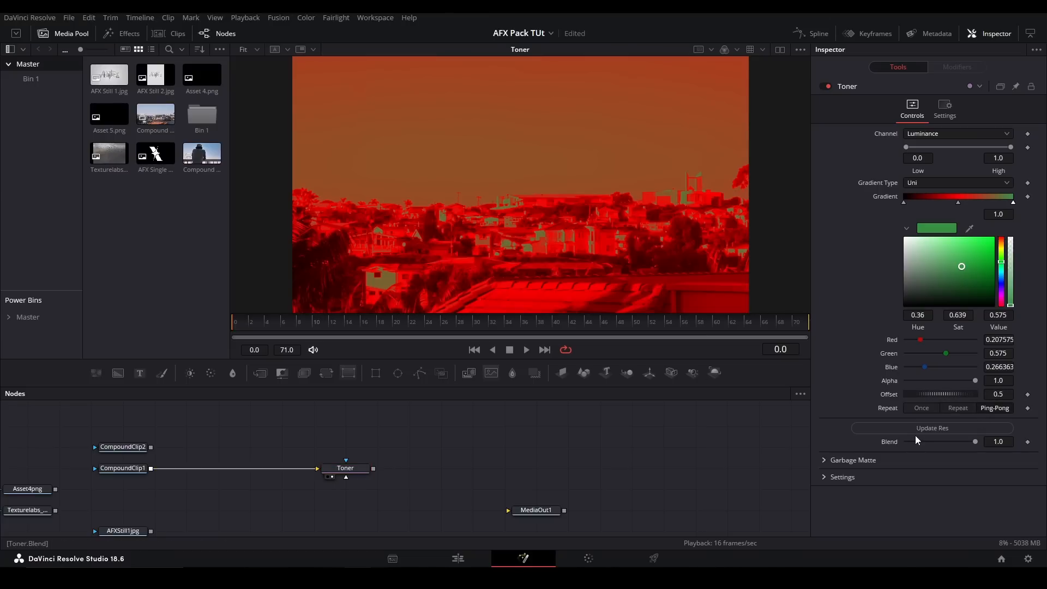
- Expand the Toner's garbage matte settings and connect a new Ellipse mask to its Garbage Matte input
{"action": "left_click", "coordinate": [825, 460]}
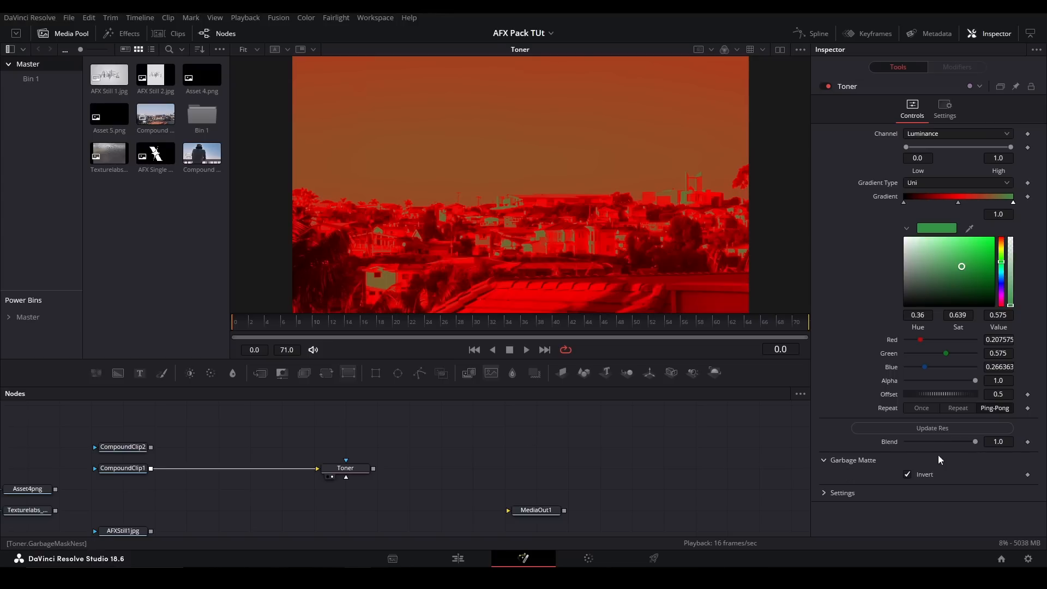
{"action": "left_click", "coordinate": [398, 373]}
{"action": "left_click_drag", "start_coordinate": [370, 426], "coordinate": [361, 466]}
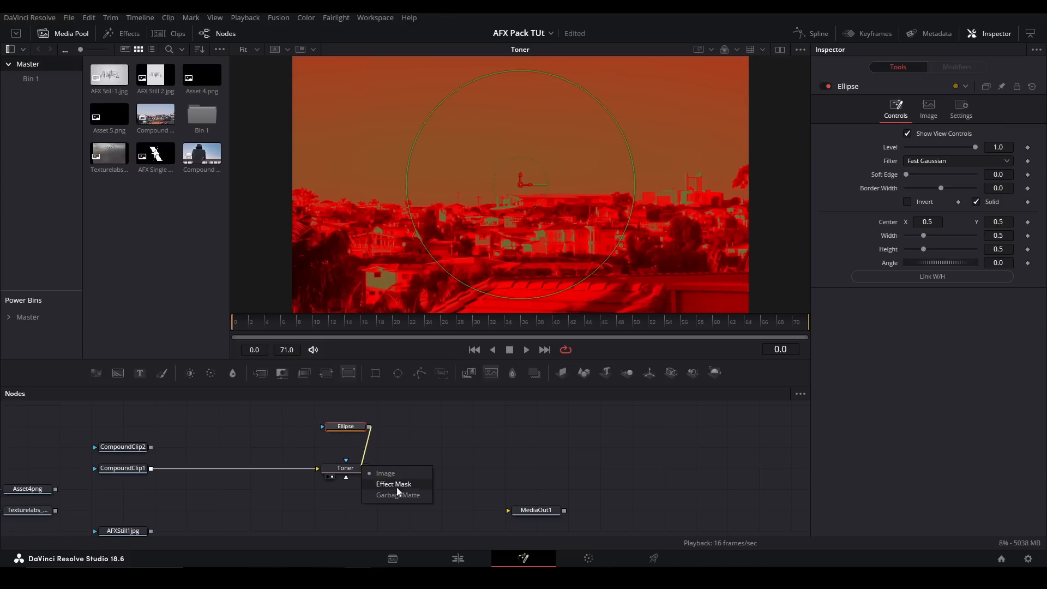
{"action": "left_click", "coordinate": [402, 493]}
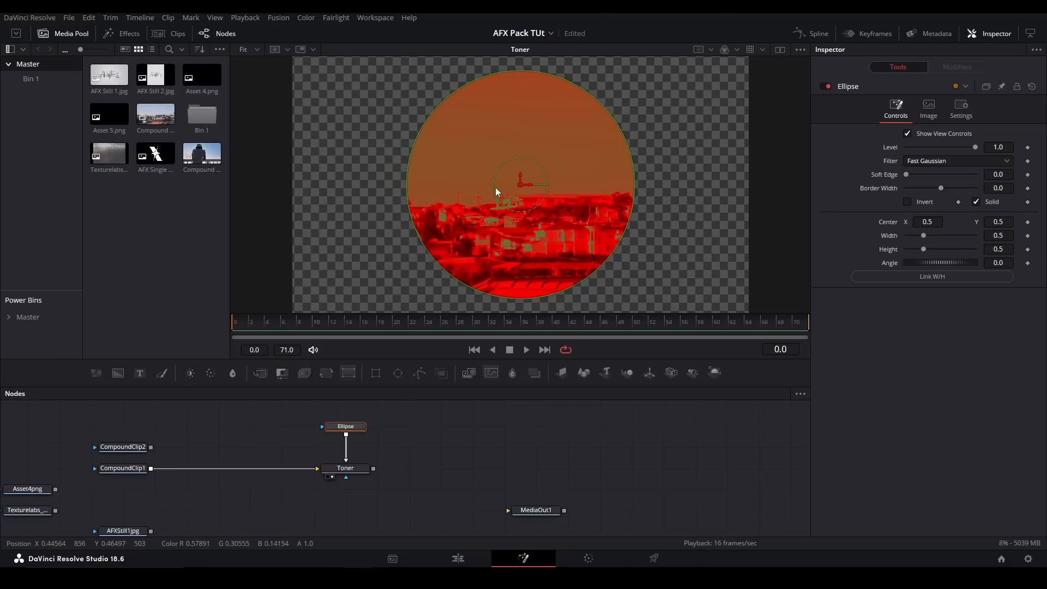
- Reconnect the Ellipse to the Toner's Effect Mask input and shift the ellipse within the image
{"action": "left_click_drag", "start_coordinate": [346, 436], "coordinate": [361, 469]}
{"action": "left_click", "coordinate": [393, 490]}
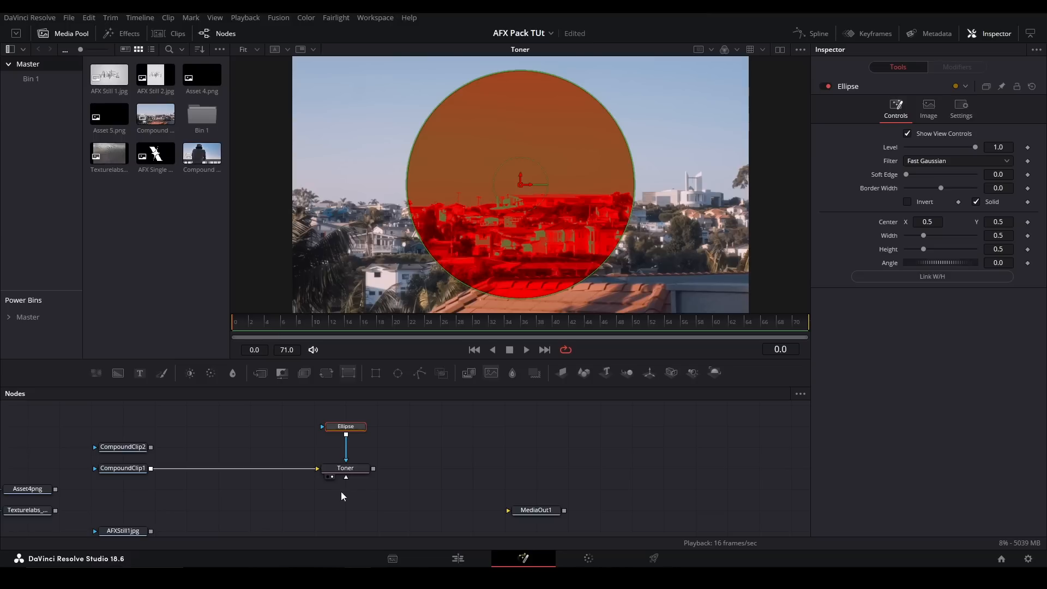
{"action": "left_click_drag", "start_coordinate": [523, 188], "coordinate": [451, 234]}
- Delete the Ellipse and replace the Toner with a ChannelMixer node fed by CompoundClip1, shown in the viewer
{"action": "key", "text": "Delete"}
{"action": "left_click", "coordinate": [364, 468]}
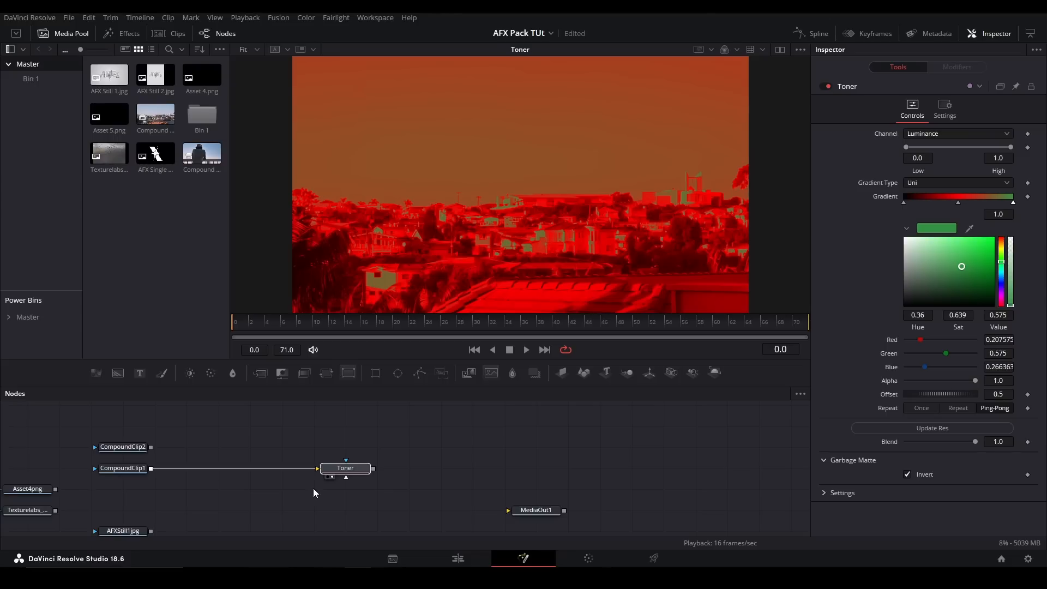
{"action": "key", "text": "Delete"}
{"action": "key", "text": "shift+space"}
{"action": "type", "text": "channel"}
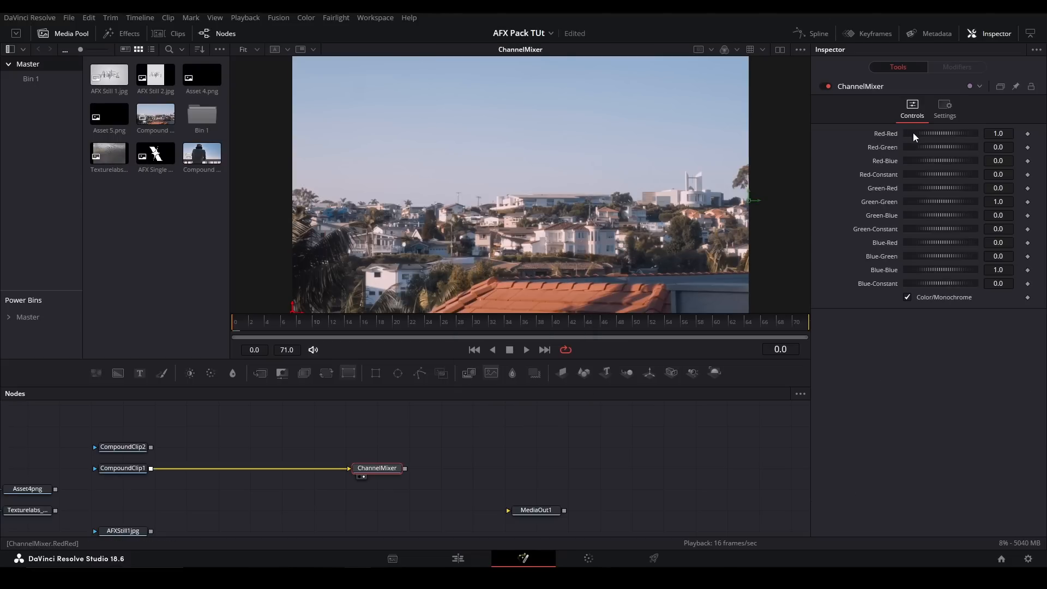
- Test the ChannelMixer by varying Red-Red, switching Color/Monochrome off and back on, and setting Red-Green to -0.543
{"action": "left_click_drag", "start_coordinate": [913, 132], "coordinate": [841, 143]}
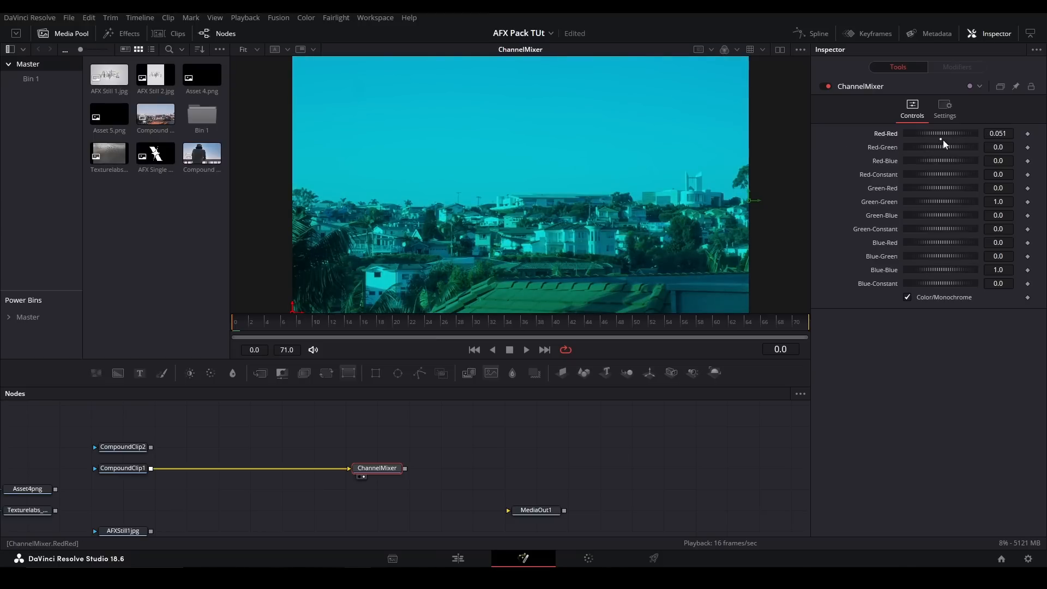
{"action": "double_click", "coordinate": [944, 140]}
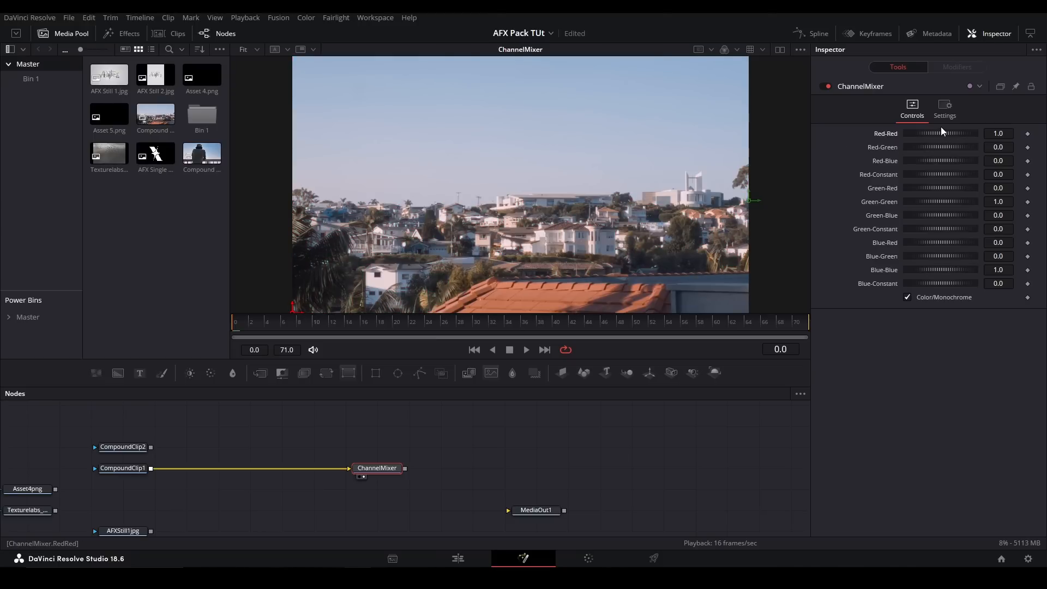
{"action": "left_click_drag", "start_coordinate": [943, 133], "coordinate": [884, 149]}
{"action": "key", "text": "ctrl+z"}
{"action": "left_click", "coordinate": [907, 298]}
{"action": "left_click", "coordinate": [908, 298]}
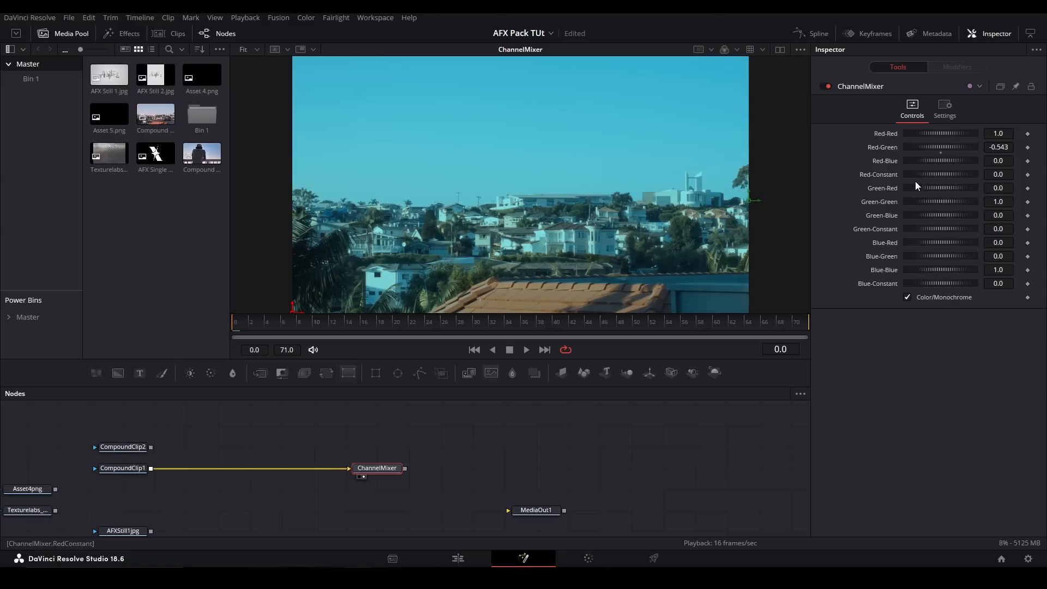
- Replace the ChannelMixer with a ColorLink node fed by CompoundClip1 and show it in the viewer
{"action": "key", "text": "Delete"}
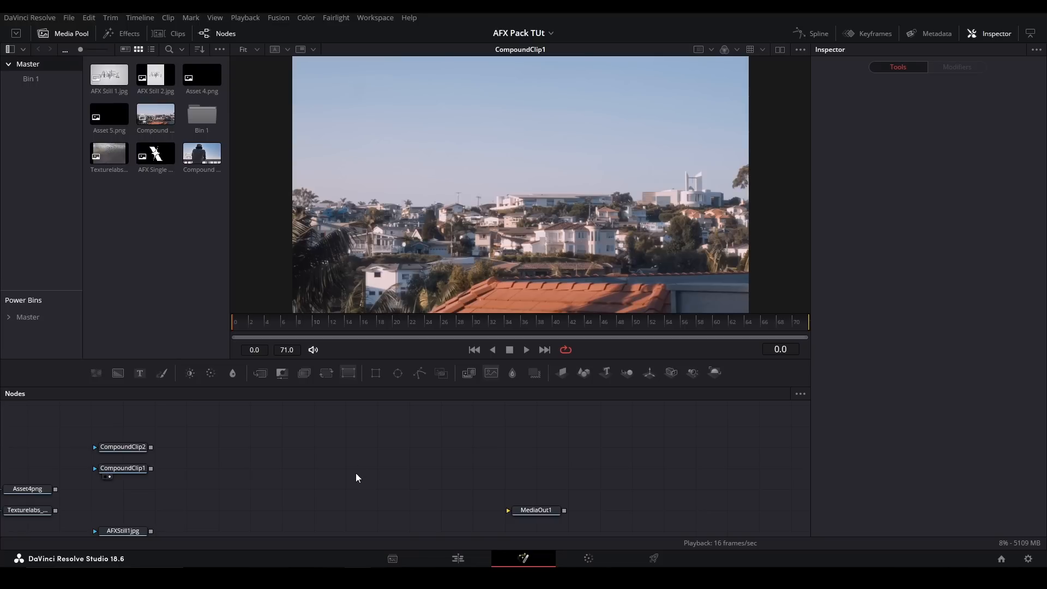
{"action": "key", "text": "shift+space"}
{"action": "type", "text": "colorlin"}
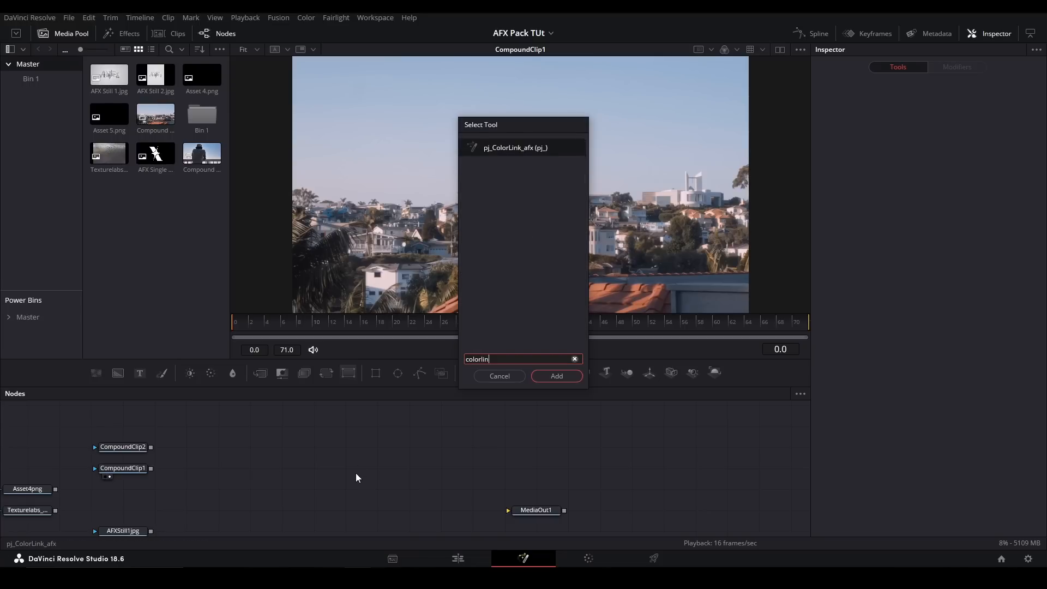
{"action": "key", "text": "Return"}
{"action": "left_click_drag", "start_coordinate": [150, 471], "coordinate": [318, 469]}
{"action": "key", "text": "1"}
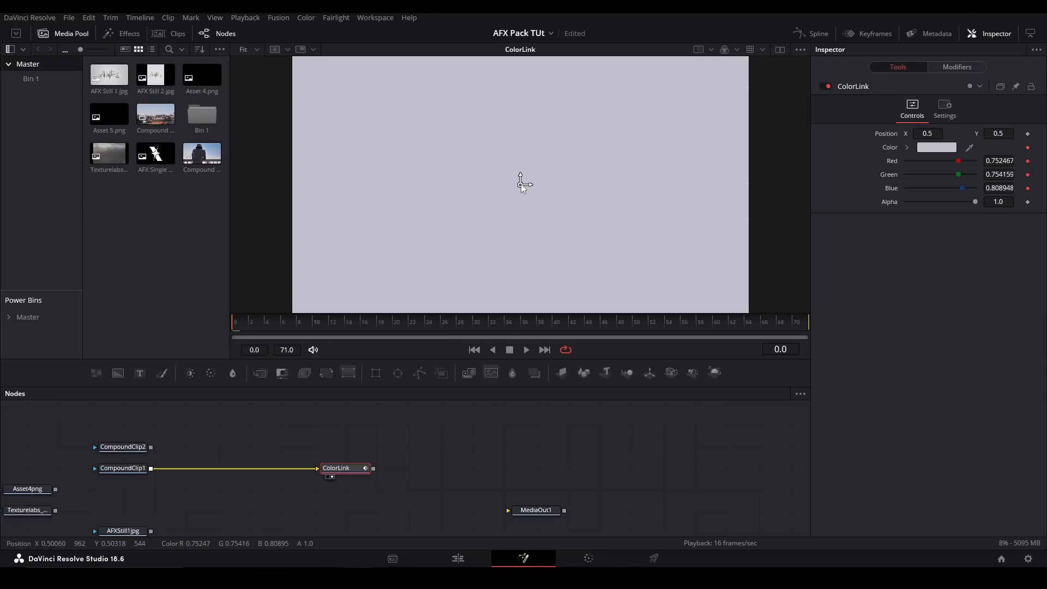
- Hide the media pool and show CompoundClip1 beside ColorLink in dual viewers, with the ColorLink node selected
{"action": "left_click", "coordinate": [63, 33]}
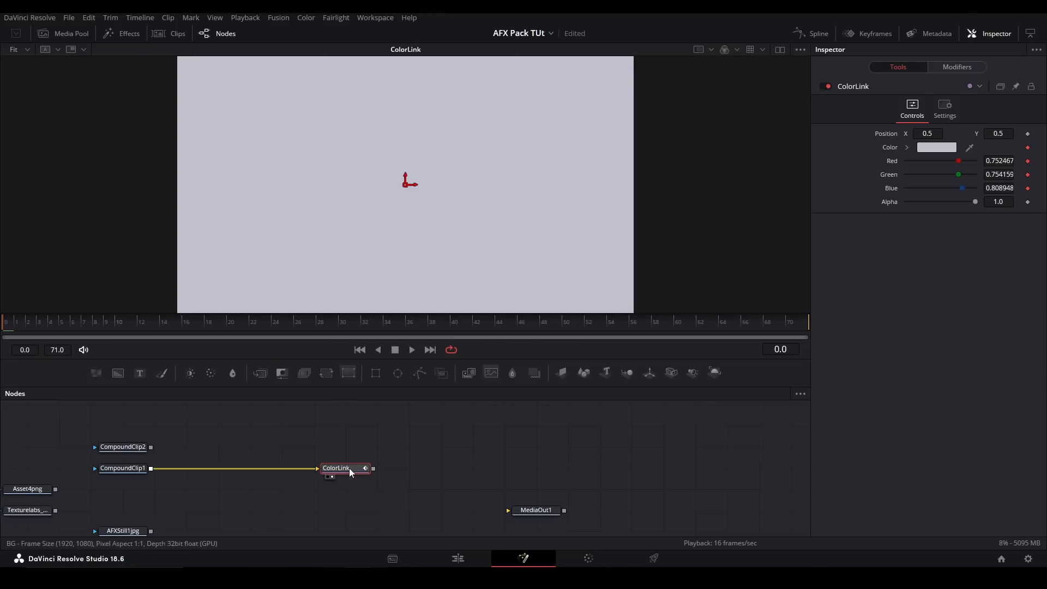
{"action": "left_click", "coordinate": [126, 469]}
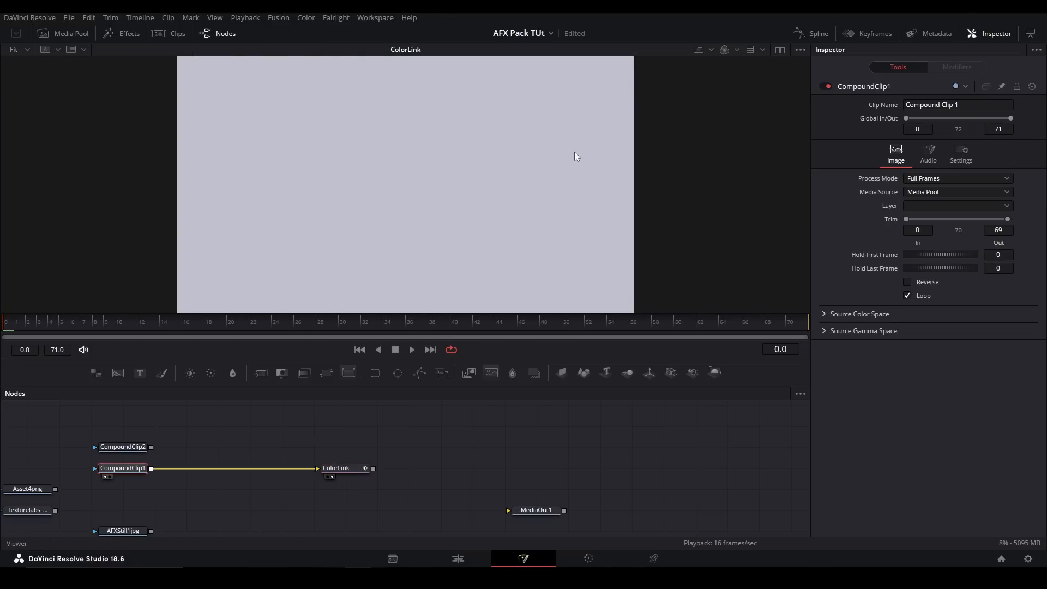
{"action": "left_click", "coordinate": [780, 49]}
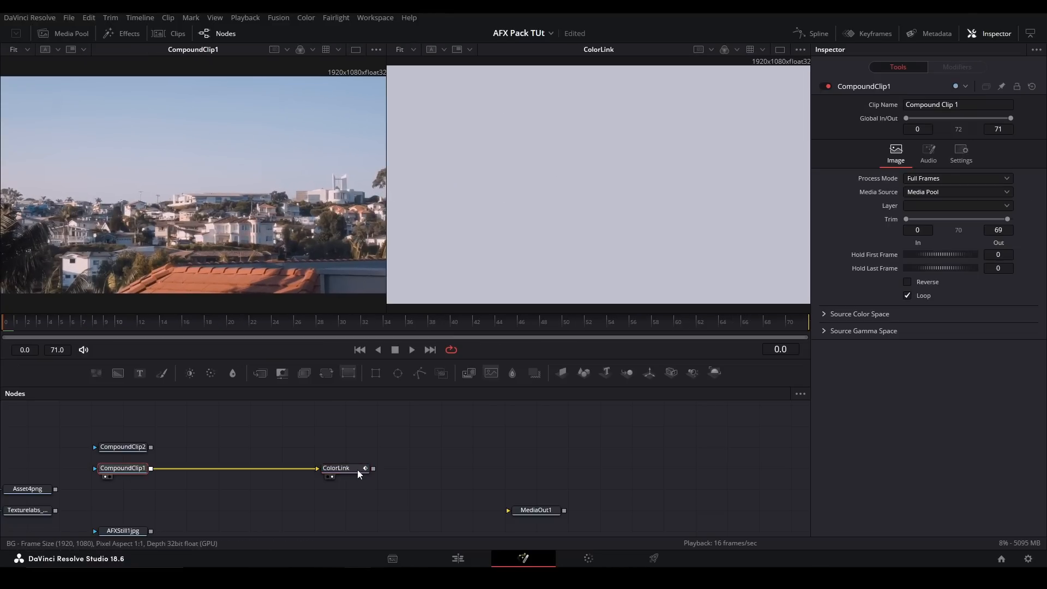
{"action": "left_click", "coordinate": [362, 464]}
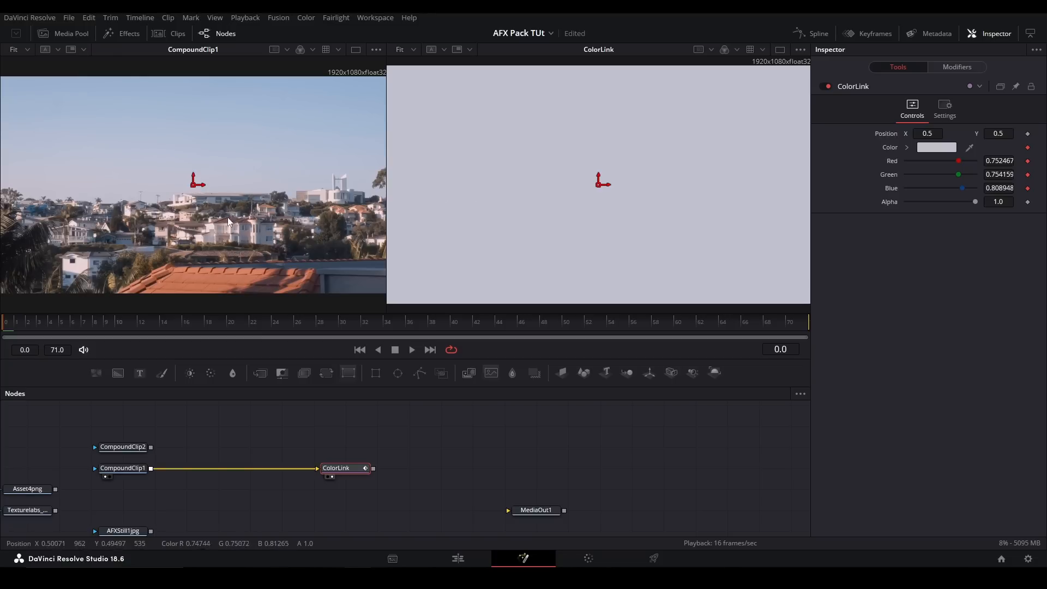
- Move the ColorLink sample point around the CompoundClip1 image, ending at X 0.680835, Y 0.369250
{"action": "left_click_drag", "start_coordinate": [195, 188], "coordinate": [178, 258]}
{"action": "scroll", "coordinate": [275, 195], "scroll_direction": "up", "scroll_amount": 5}
{"action": "scroll", "coordinate": [130, 174], "scroll_direction": "down", "scroll_amount": 3}
{"action": "scroll", "coordinate": [190, 188], "scroll_direction": "left", "scroll_amount": 2}
{"action": "scroll", "coordinate": [258, 213], "scroll_direction": "down", "scroll_amount": 3}
{"action": "left_click_drag", "start_coordinate": [211, 183], "coordinate": [243, 222]}
{"action": "key", "text": "ctrl+f"}
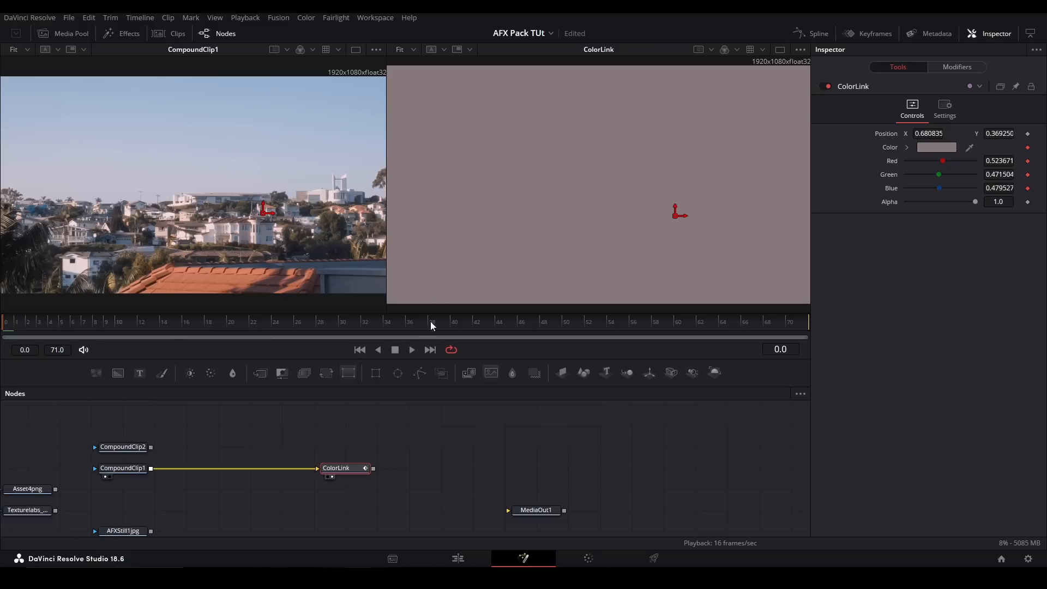
- Return to the single-viewer layout with the media pool and replace ColorLink with a Colorama node fed by CompoundClip1, shown in the viewer
{"action": "left_click_drag", "start_coordinate": [423, 449], "coordinate": [358, 485]}
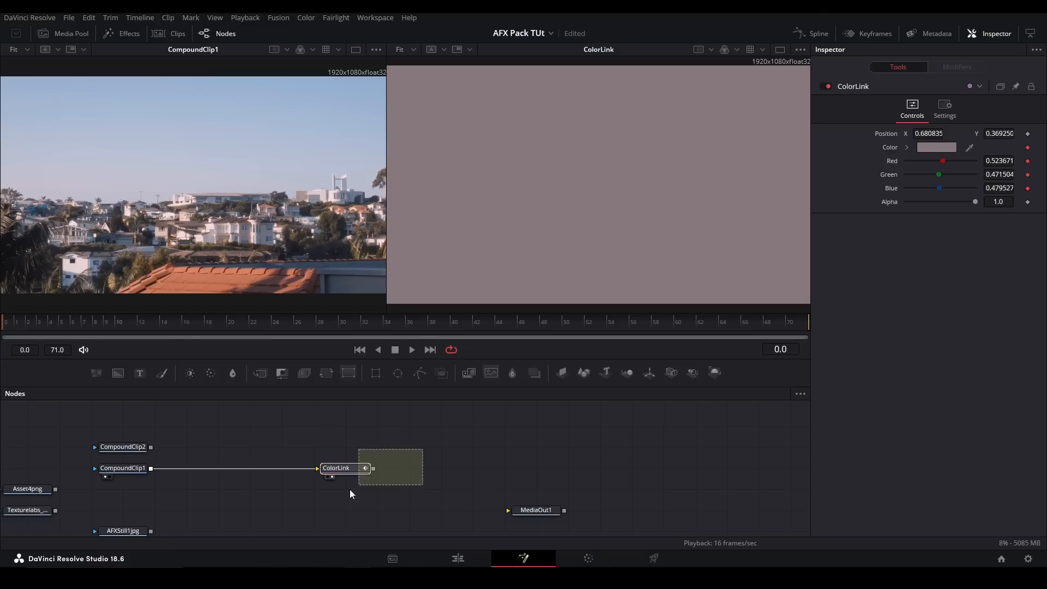
{"action": "key", "text": "Delete"}
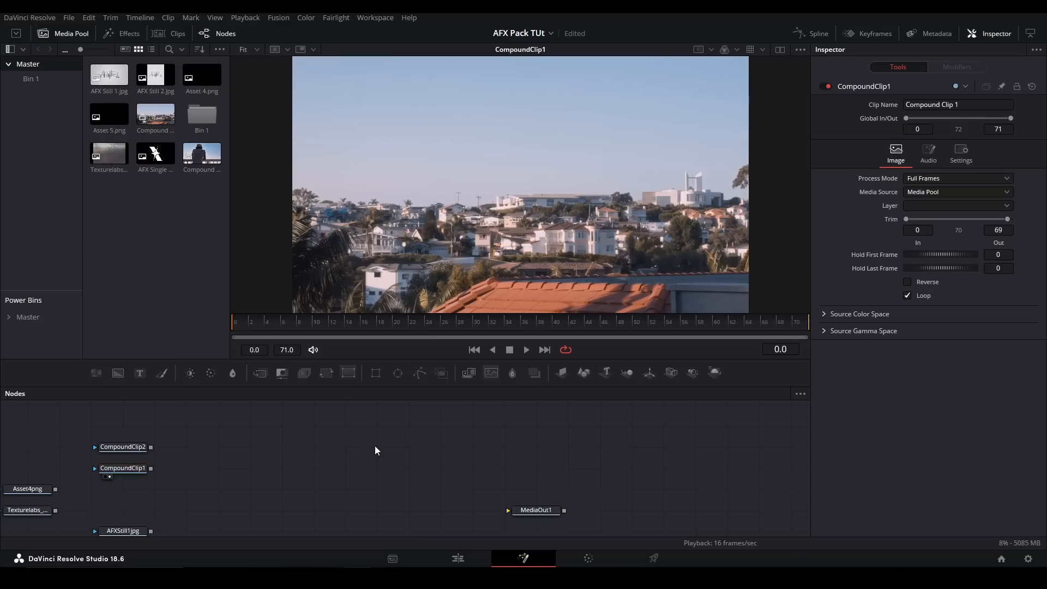
{"action": "key", "text": "shift+space"}
{"action": "type", "text": "colorama"}
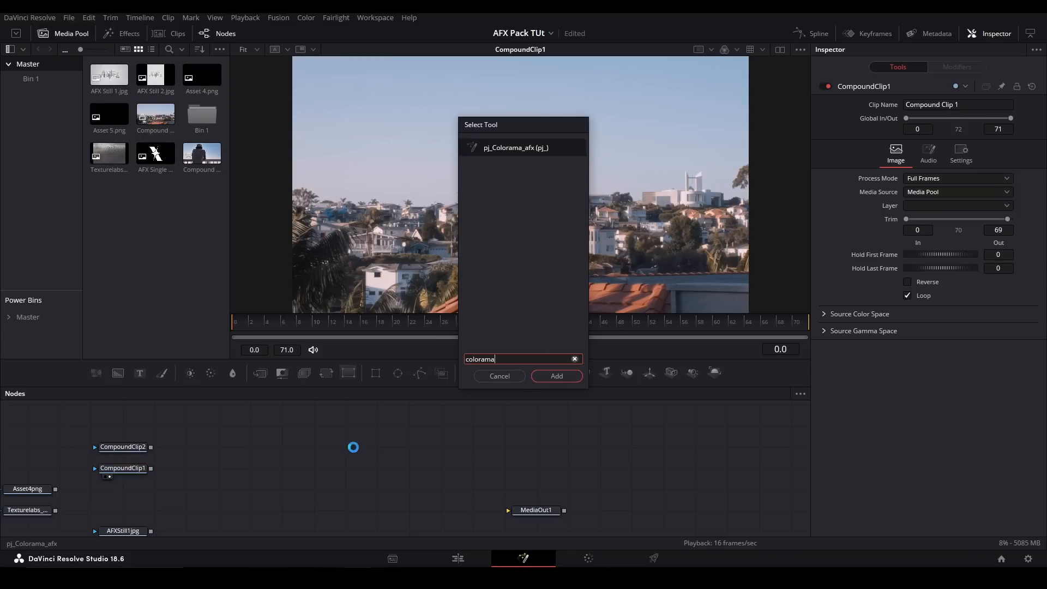
{"action": "key", "text": "Return"}
{"action": "left_click_drag", "start_coordinate": [355, 446], "coordinate": [358, 447]}
{"action": "left_click_drag", "start_coordinate": [380, 447], "coordinate": [385, 468]}
{"action": "key", "text": "2"}
- Shift the Colorama gradient's Offset and reset it to 0.5
{"action": "mouse_move", "coordinate": [994, 314]}
{"action": "left_mouse_down"}
{"action": "mouse_move", "coordinate": [1034, 315]}
{"action": "mouse_move", "coordinate": [1002, 315]}
{"action": "left_mouse_up"}
{"action": "left_click", "coordinate": [940, 318]}
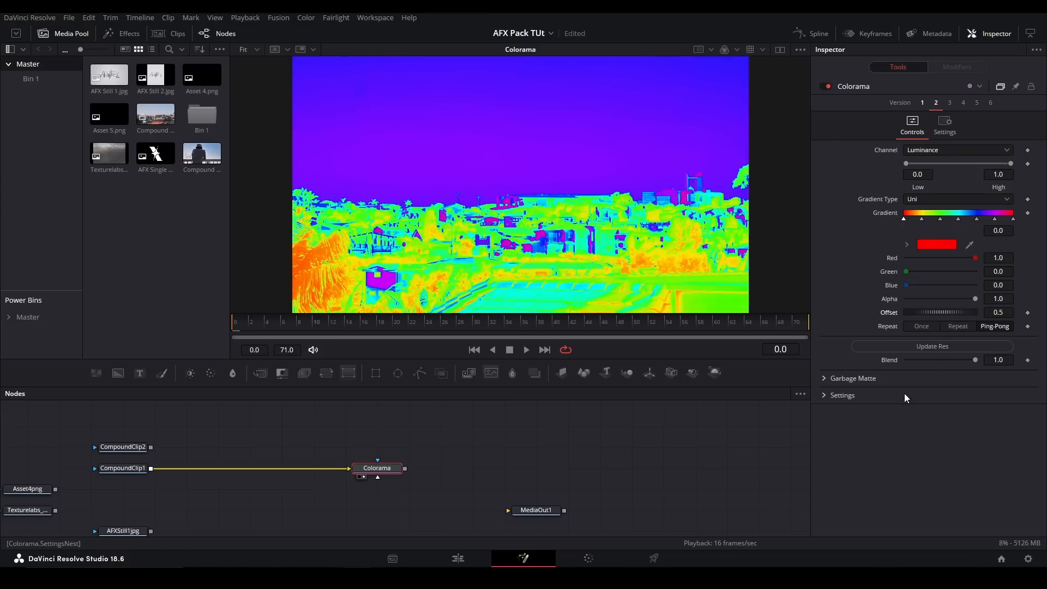
- Replace the Colorama with the V1 GammaPedestalGain node, fed by CompoundClip1 and shown in the viewer
{"action": "left_click_drag", "start_coordinate": [432, 447], "coordinate": [361, 492]}
{"action": "key", "text": "Delete"}
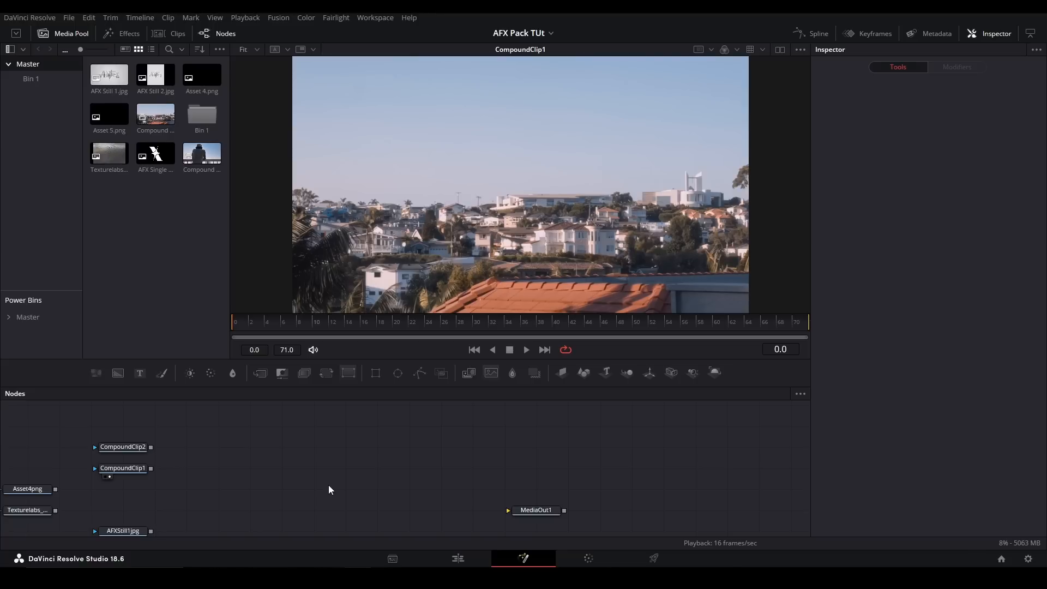
{"action": "key", "text": "shift+space"}
{"action": "type", "text": "gamm"}
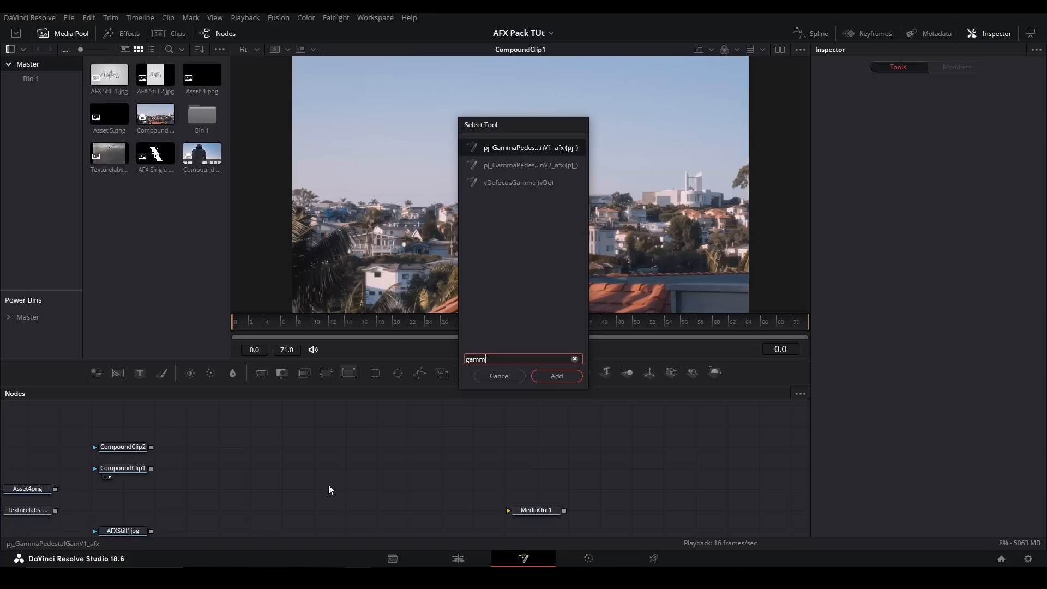
{"action": "key", "text": "Return"}
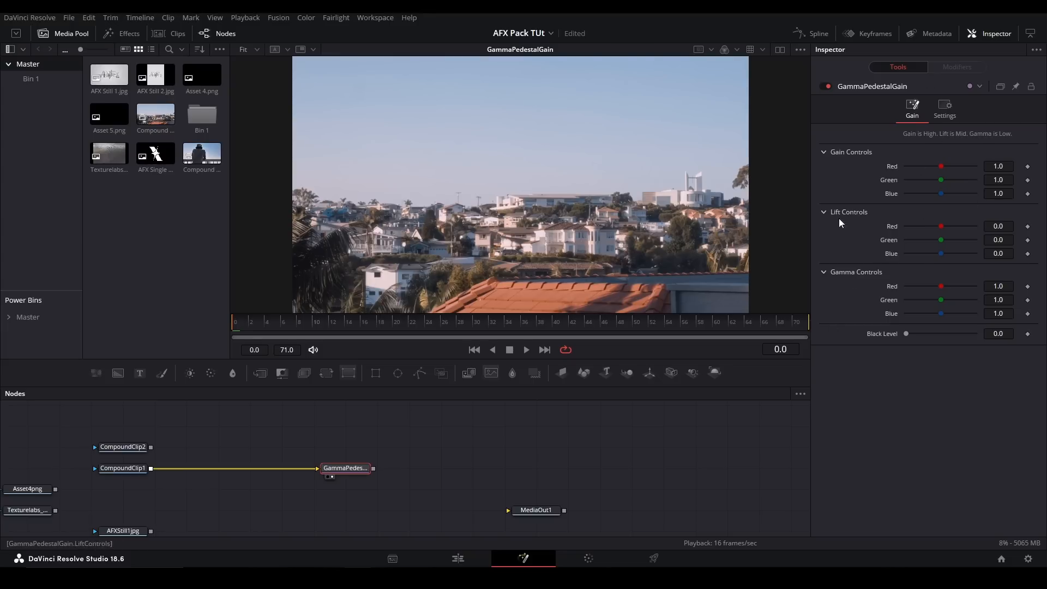
- Test the GammaPedestalGain's Green gain at 0.78, its Red lift and its Black Level, and delete the node
{"action": "mouse_move", "coordinate": [941, 166]}
{"action": "left_mouse_down"}
{"action": "mouse_move", "coordinate": [964, 173]}
{"action": "mouse_move", "coordinate": [919, 170]}
{"action": "mouse_move", "coordinate": [958, 181]}
{"action": "mouse_move", "coordinate": [934, 181]}
{"action": "left_mouse_up"}
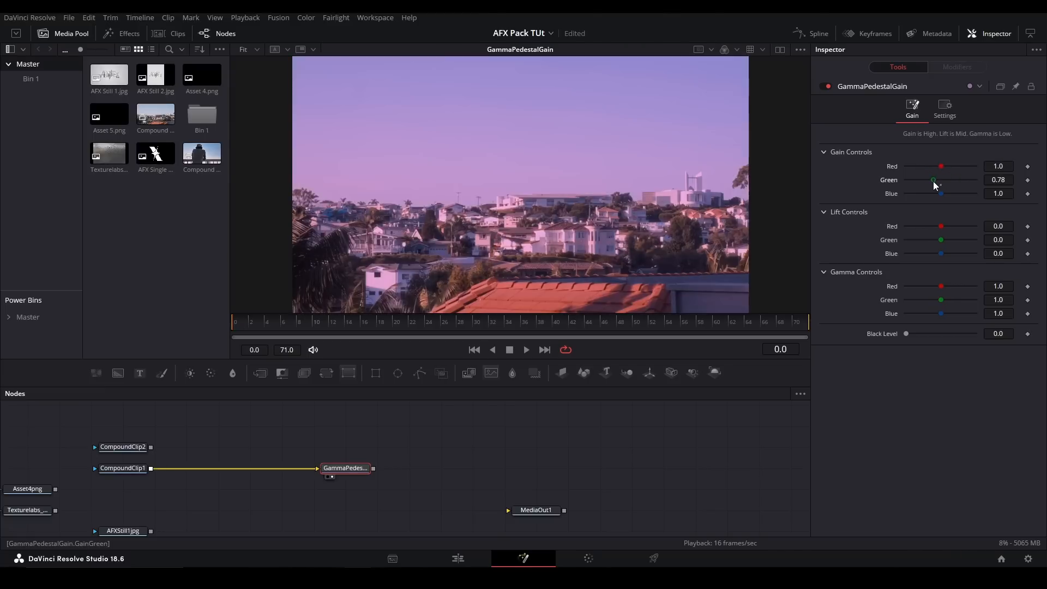
{"action": "double_click", "coordinate": [942, 184]}
{"action": "mouse_move", "coordinate": [940, 224]}
{"action": "left_mouse_down"}
{"action": "mouse_move", "coordinate": [929, 220]}
{"action": "mouse_move", "coordinate": [944, 230]}
{"action": "left_mouse_up"}
{"action": "double_click", "coordinate": [943, 229]}
{"action": "left_click_drag", "start_coordinate": [909, 333], "coordinate": [870, 332]}
{"action": "key", "text": "Delete"}
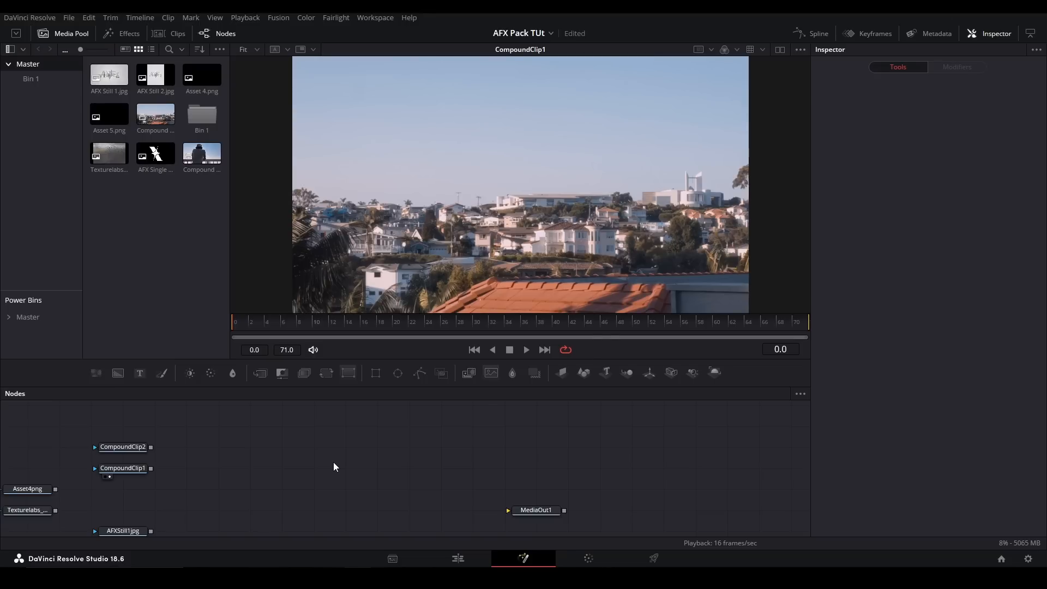
- Add a Vibrance node fed by CompoundClip1 and show it in the viewer
{"action": "key", "text": "shift+space"}
{"action": "type", "text": "vibra"}
{"action": "key", "text": "Return"}
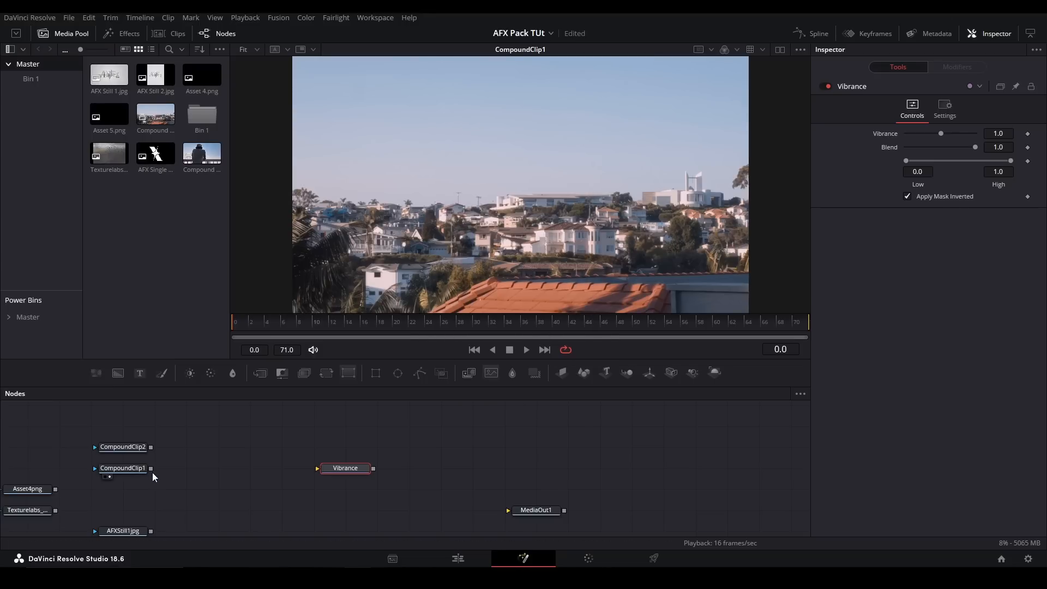
{"action": "left_click_drag", "start_coordinate": [149, 470], "coordinate": [327, 468]}
- Test the Vibrance amount at 3.73, reset it to 1.0 and raise it to 3.22
{"action": "left_click_drag", "start_coordinate": [940, 135], "coordinate": [965, 134]}
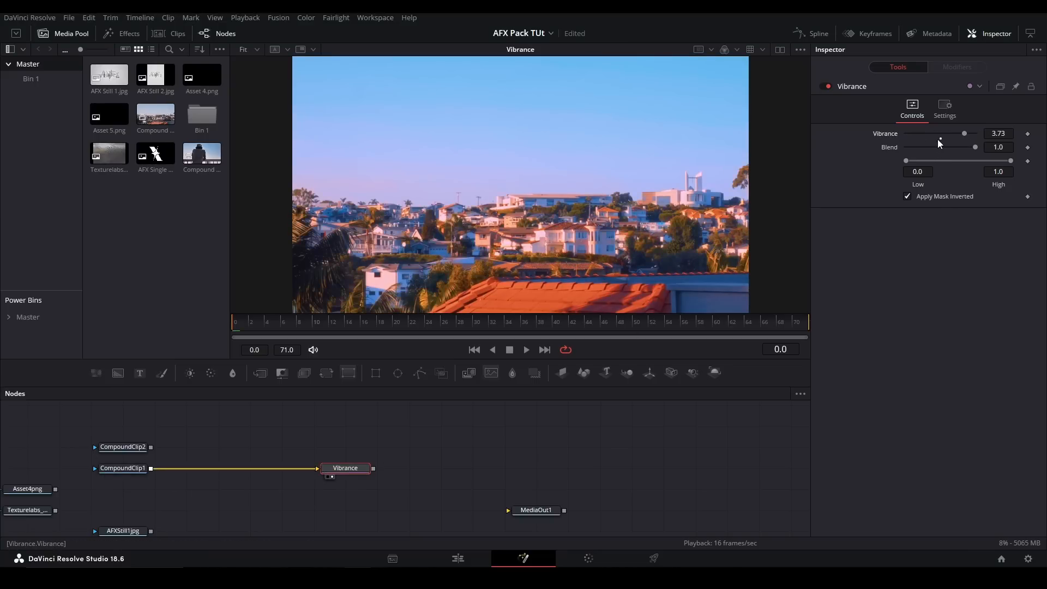
{"action": "left_click", "coordinate": [939, 140]}
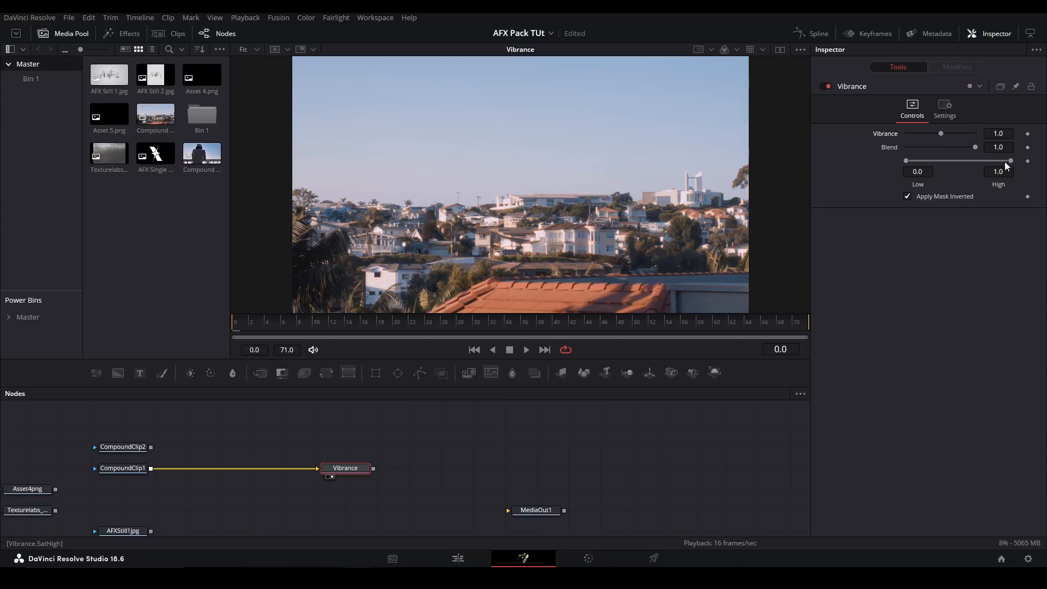
{"action": "left_click_drag", "start_coordinate": [945, 133], "coordinate": [962, 133]}
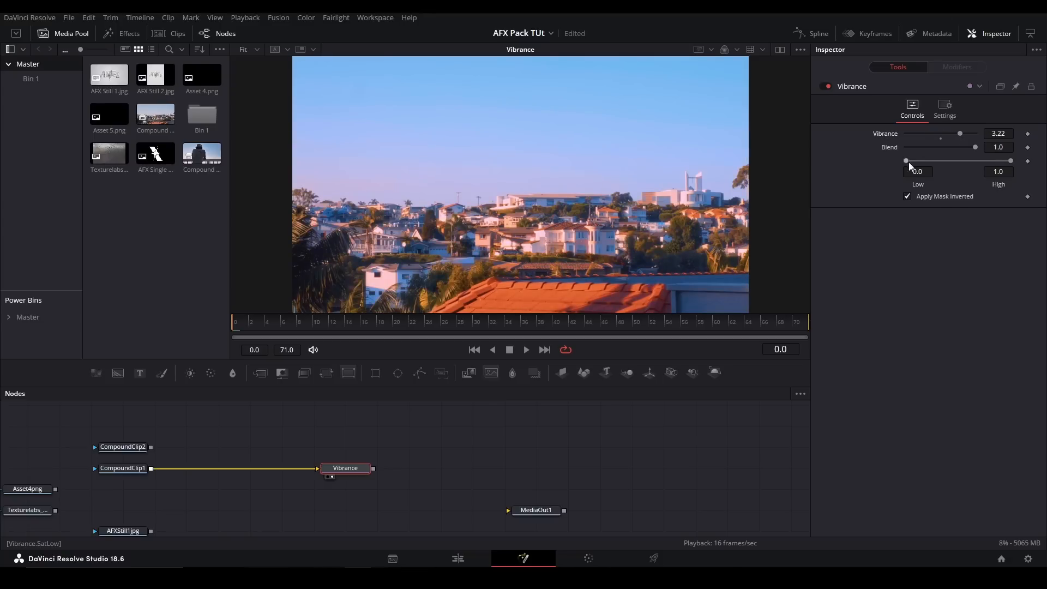
- Try the Vibrance range with its Low end at 0.739, and undo the range changes
{"action": "mouse_move", "coordinate": [907, 161]}
{"action": "left_mouse_down"}
{"action": "mouse_move", "coordinate": [970, 161]}
{"action": "mouse_move", "coordinate": [905, 162]}
{"action": "left_mouse_up"}
{"action": "mouse_move", "coordinate": [1011, 161]}
{"action": "left_mouse_down"}
{"action": "mouse_move", "coordinate": [940, 160]}
{"action": "mouse_move", "coordinate": [1023, 163]}
{"action": "left_mouse_up"}
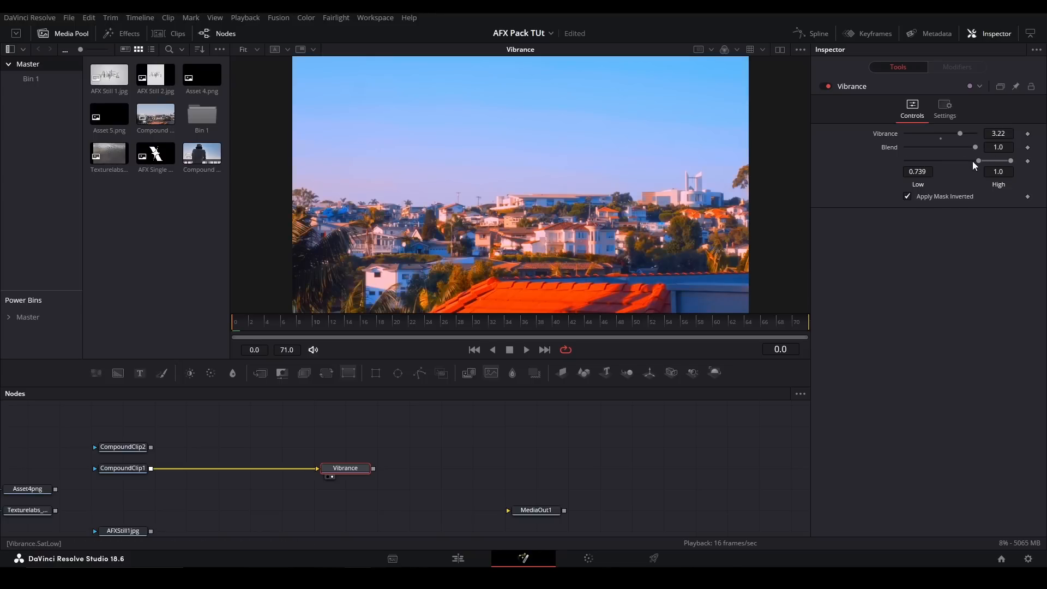
{"action": "key", "text": "ctrl+z"}
- Test the range's High end with Apply Mask Inverted off, restore both settings and delete the Vibrance node
{"action": "key", "text": "ctrl+z"}
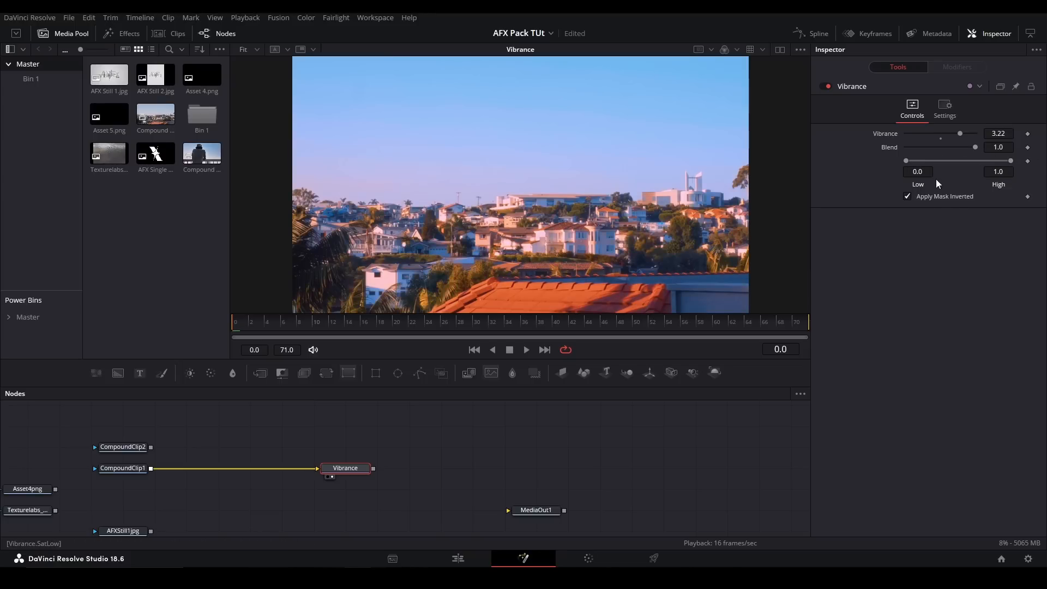
{"action": "left_click", "coordinate": [907, 197]}
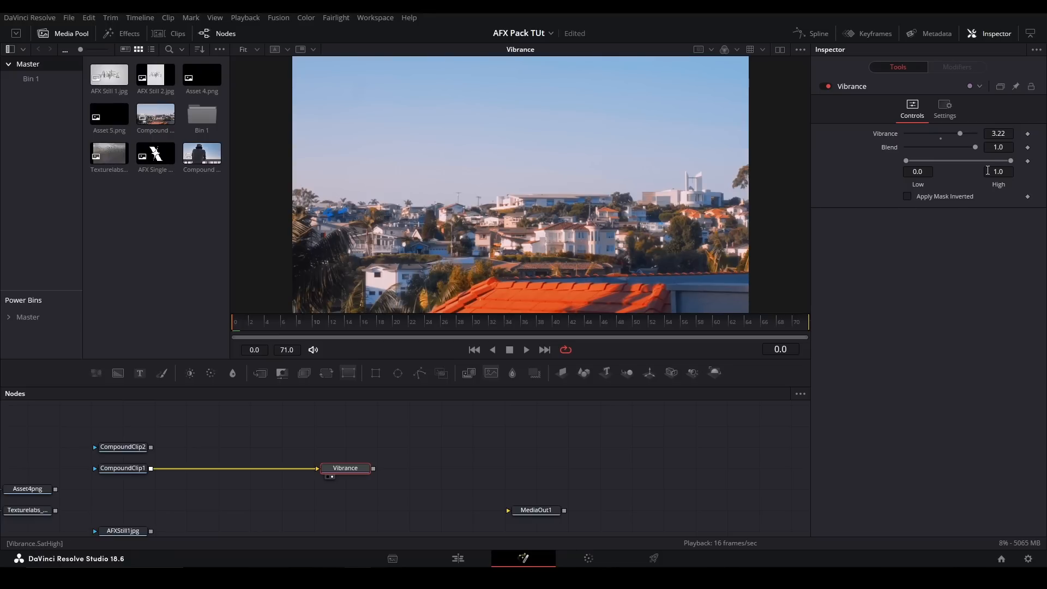
{"action": "left_click_drag", "start_coordinate": [1010, 161], "coordinate": [918, 164]}
{"action": "key", "text": "ctrl+z"}
{"action": "left_click", "coordinate": [907, 196]}
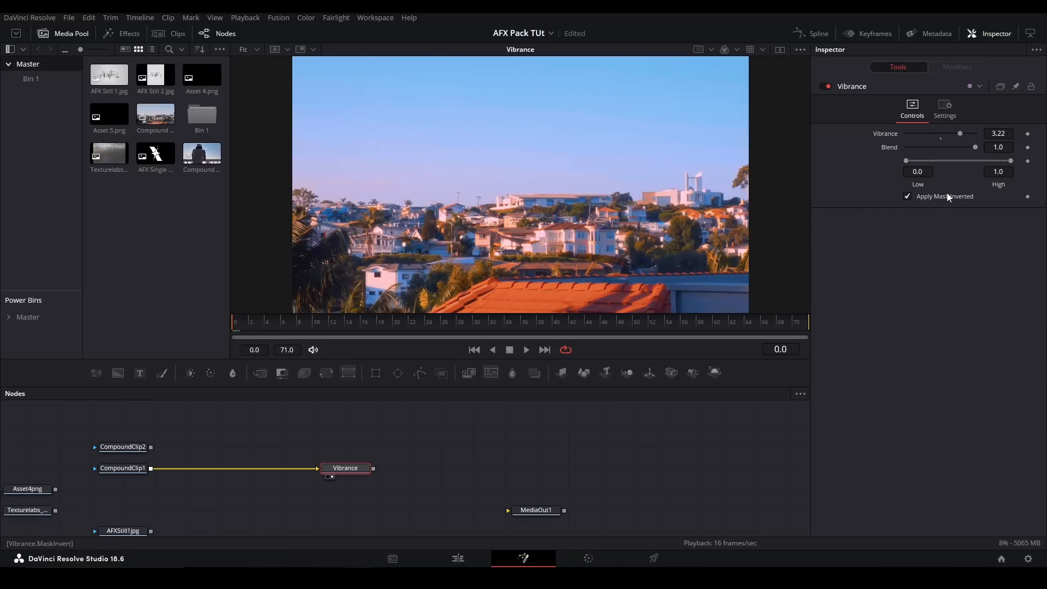
{"action": "key", "text": "Delete"}
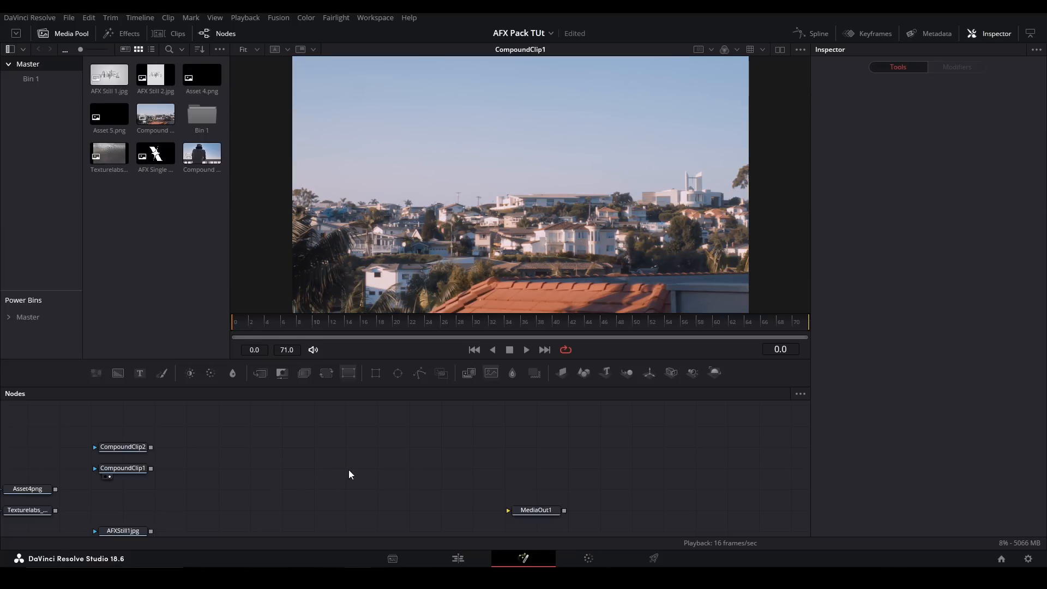
- Add the pj_BezierWarp_afx node, feed it from CompoundClip1 and show it in the viewer
{"action": "key", "text": "shift+space"}
{"action": "type", "text": "vibra"}
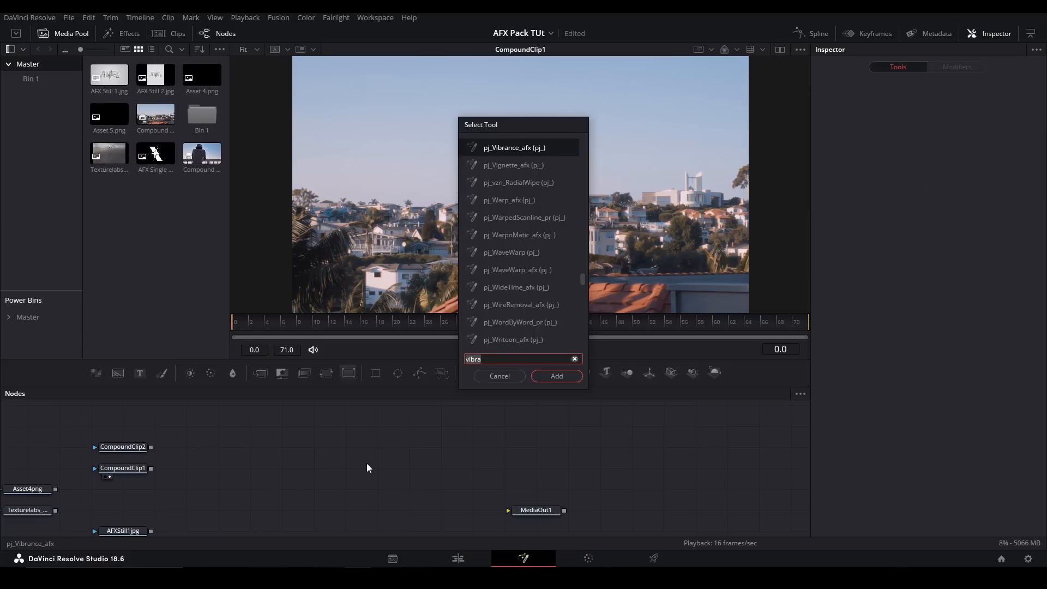
{"action": "key", "text": "BackSpace"}
{"action": "key", "text": "BackSpace"}
{"action": "key", "text": "BackSpace"}
{"action": "key", "text": "BackSpace"}
{"action": "key", "text": "BackSpace"}
{"action": "type", "text": "bezier"}
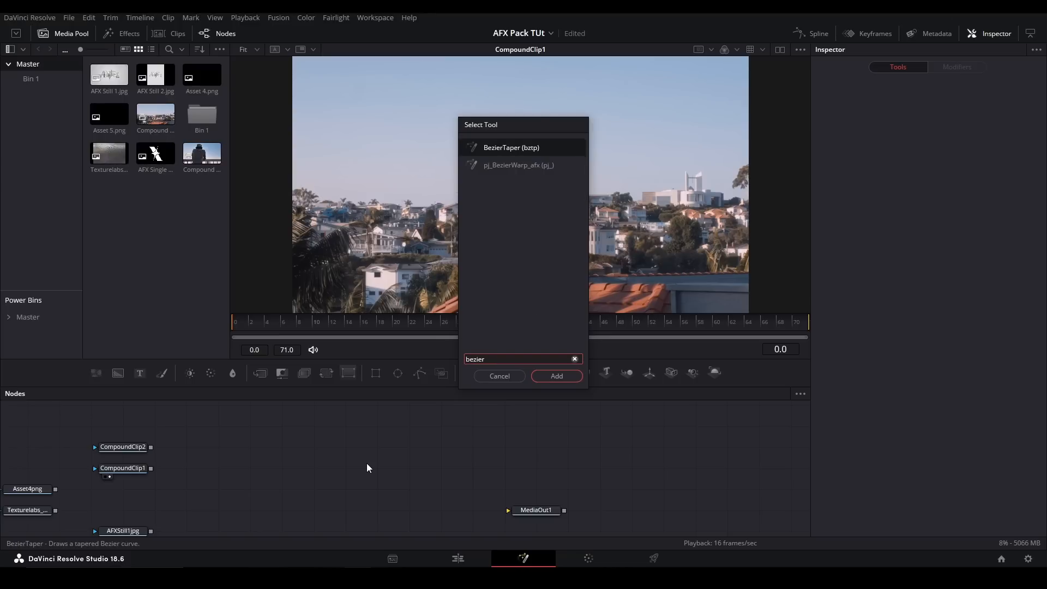
{"action": "key", "text": "Down"}
{"action": "key", "text": "Return"}
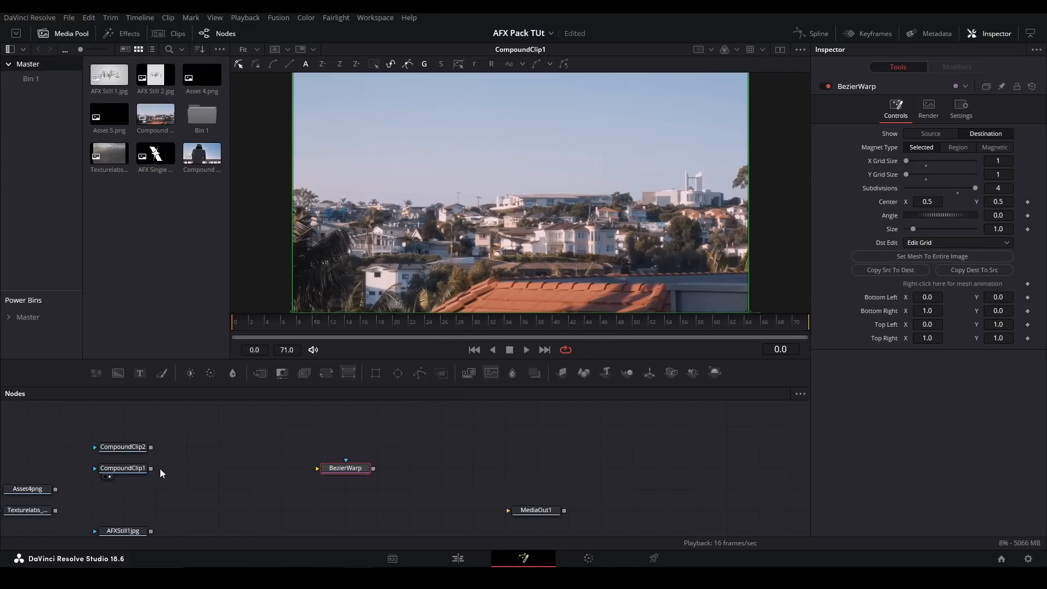
{"action": "left_click_drag", "start_coordinate": [151, 468], "coordinate": [342, 471]}
{"action": "key", "text": "1"}
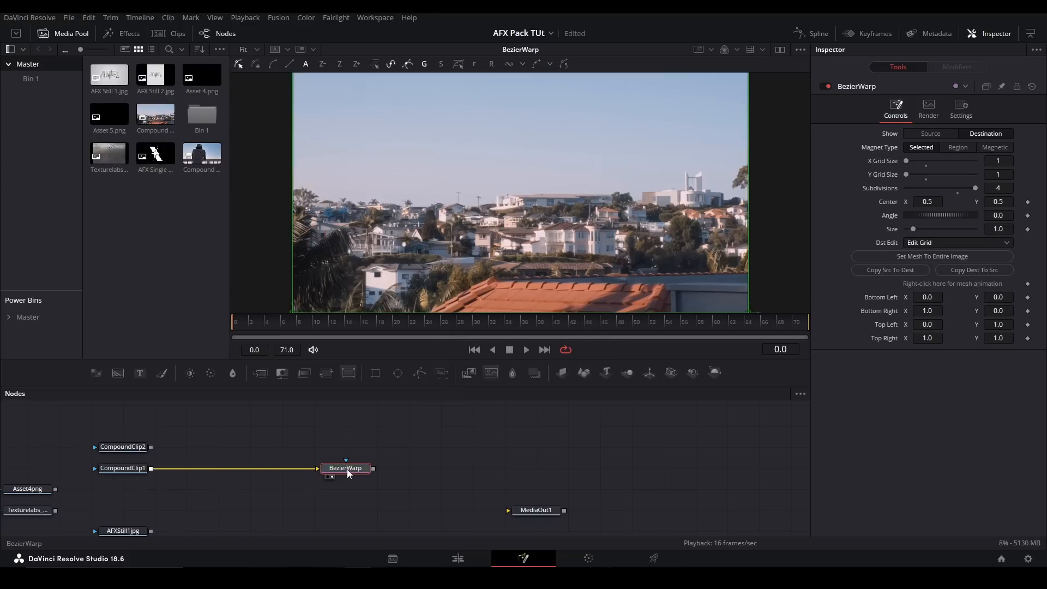
- Show the BezierWarp's Source mesh and move its four corners into a small box around the houses left of centre
{"action": "left_click_drag", "start_coordinate": [556, 176], "coordinate": [607, 144]}
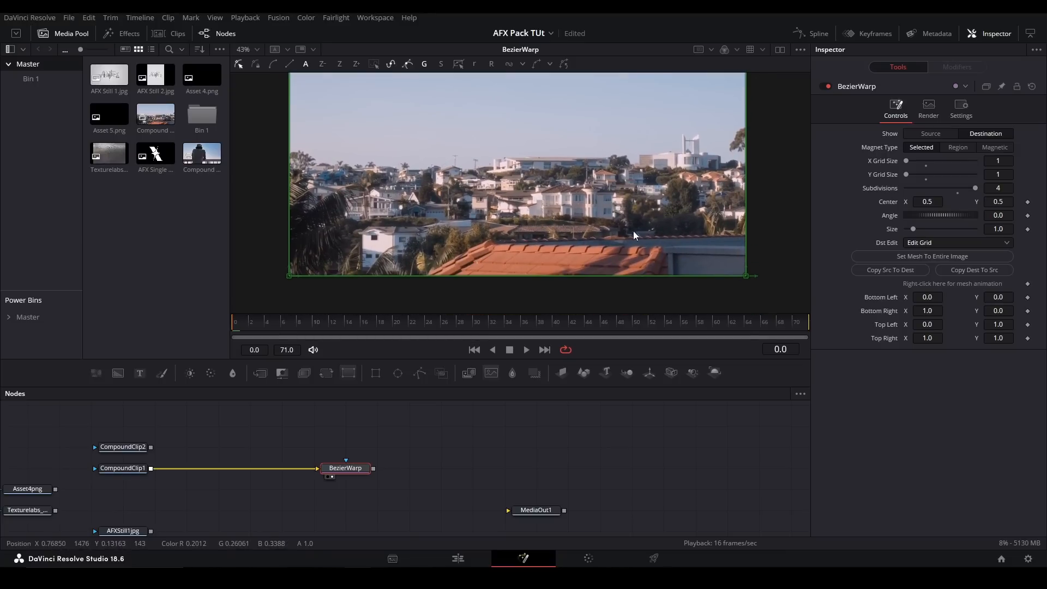
{"action": "scroll", "coordinate": [632, 232], "scroll_direction": "down", "scroll_amount": 1}
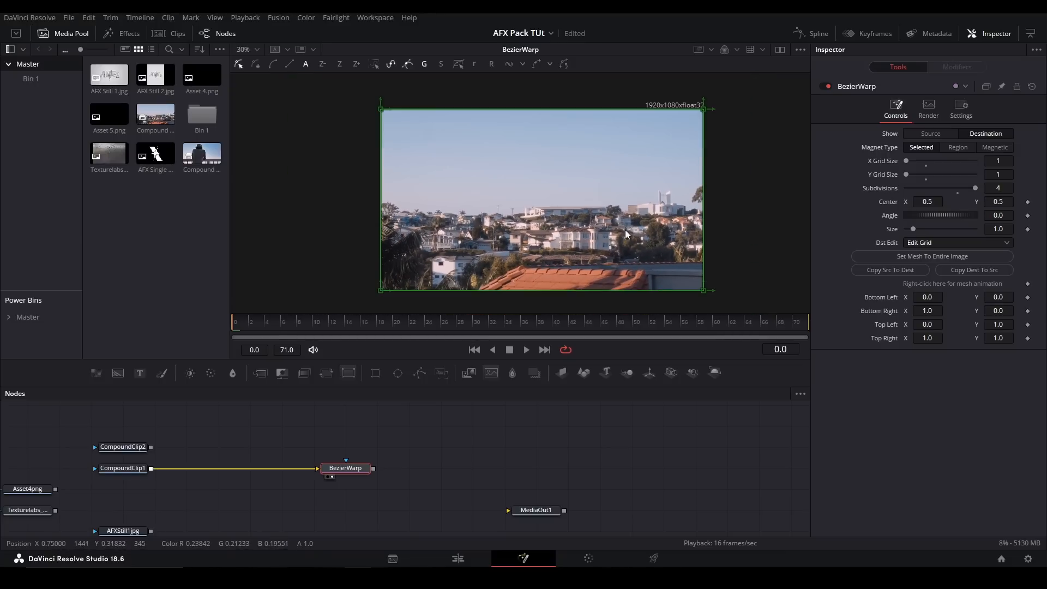
{"action": "left_click", "coordinate": [933, 134]}
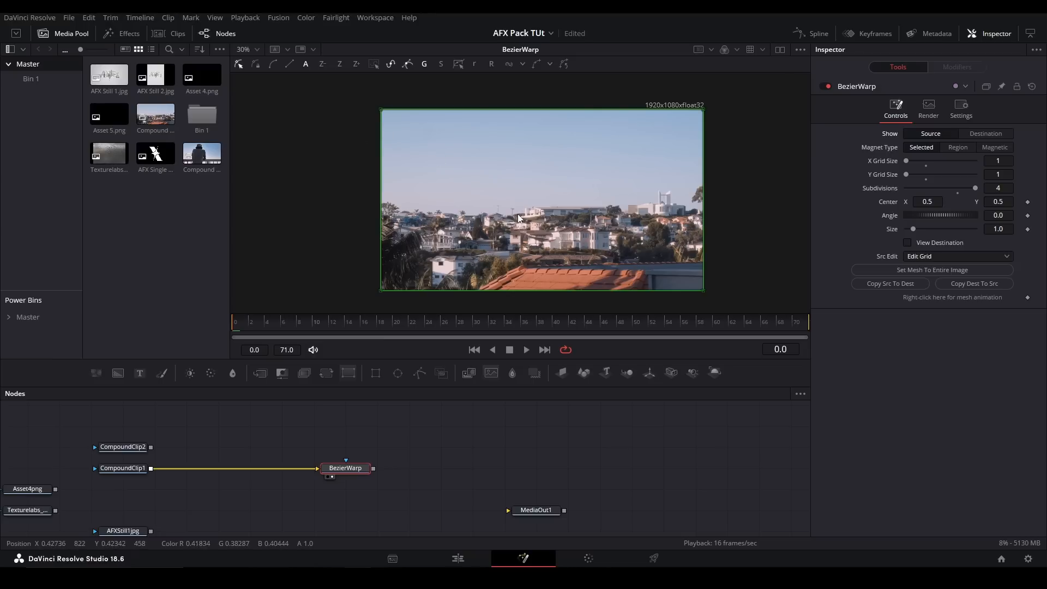
{"action": "scroll", "coordinate": [521, 218], "scroll_direction": "up", "scroll_amount": 5}
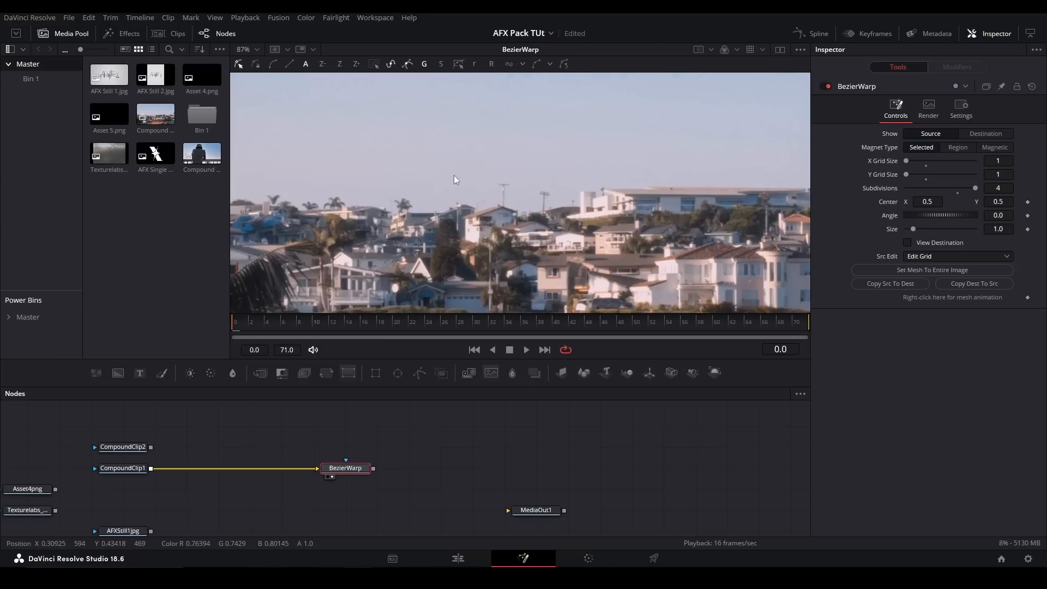
{"action": "scroll", "coordinate": [623, 237], "scroll_direction": "down", "scroll_amount": 5}
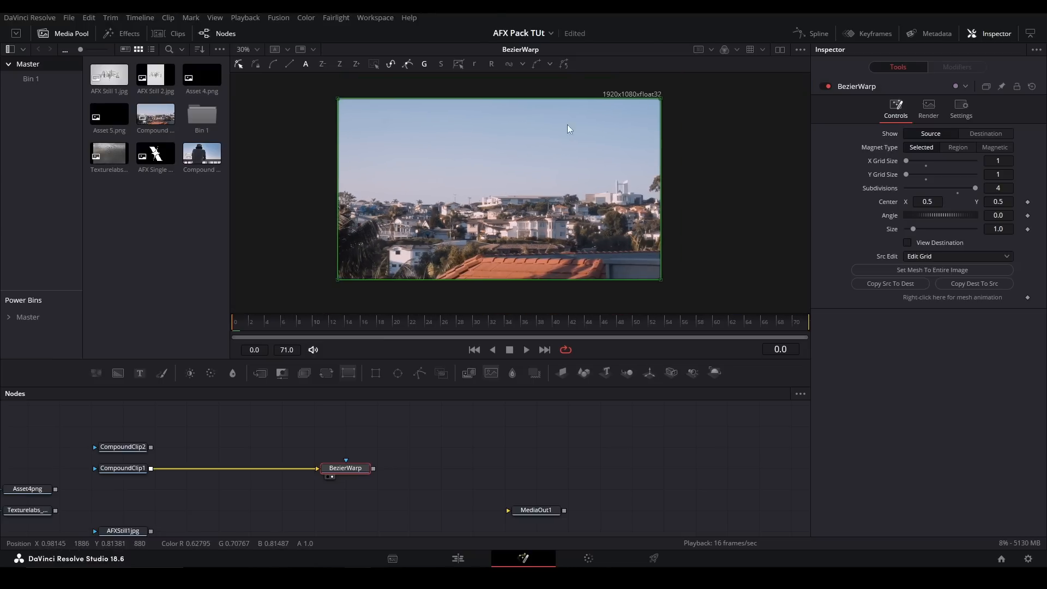
{"action": "left_click_drag", "start_coordinate": [339, 96], "coordinate": [439, 190]}
{"action": "left_click_drag", "start_coordinate": [660, 99], "coordinate": [497, 197]}
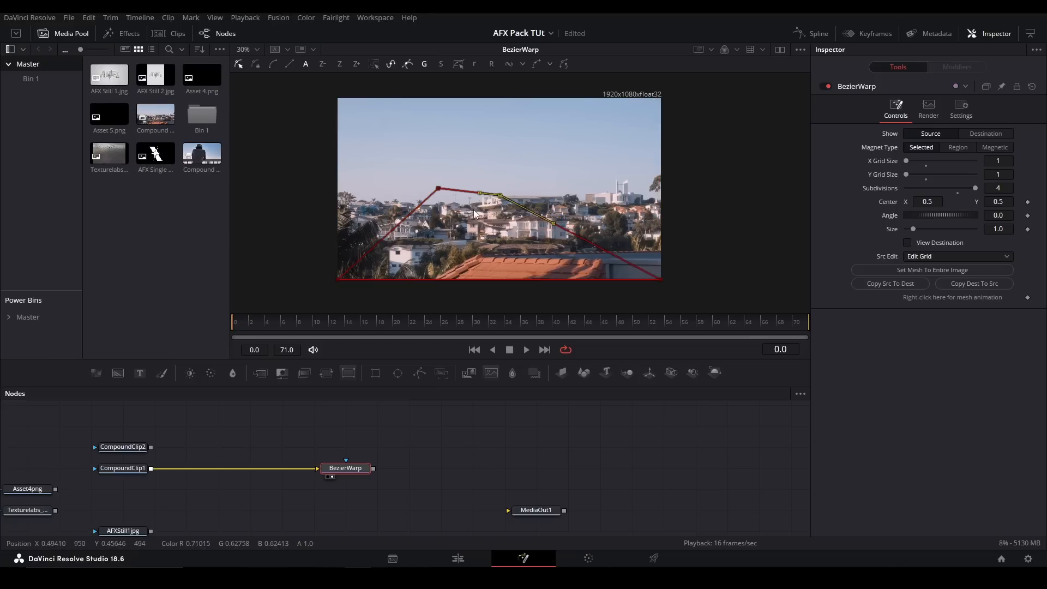
{"action": "left_click_drag", "start_coordinate": [336, 280], "coordinate": [438, 220]}
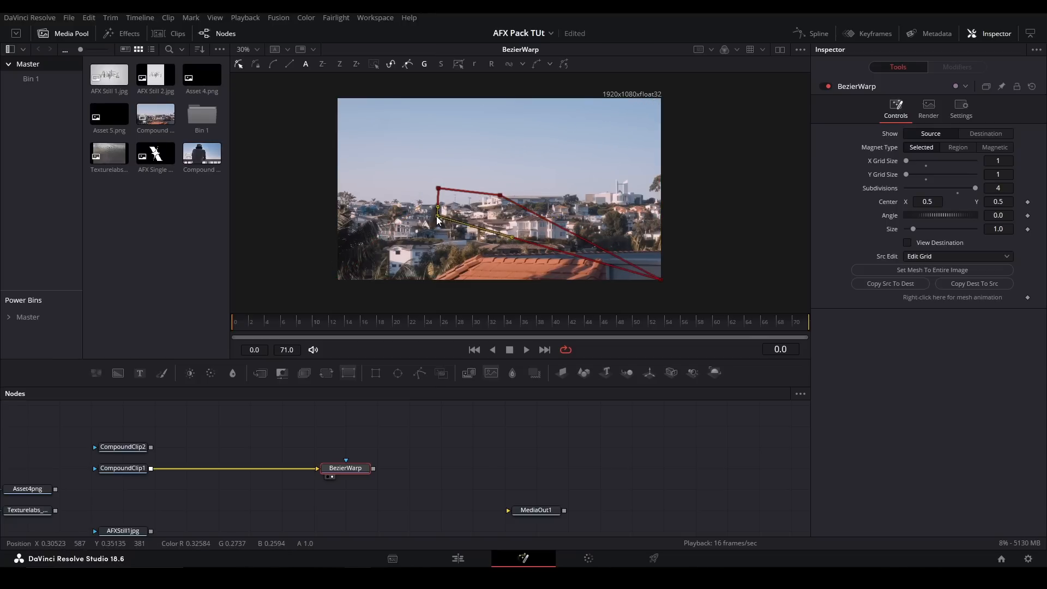
{"action": "left_click", "coordinate": [661, 279]}
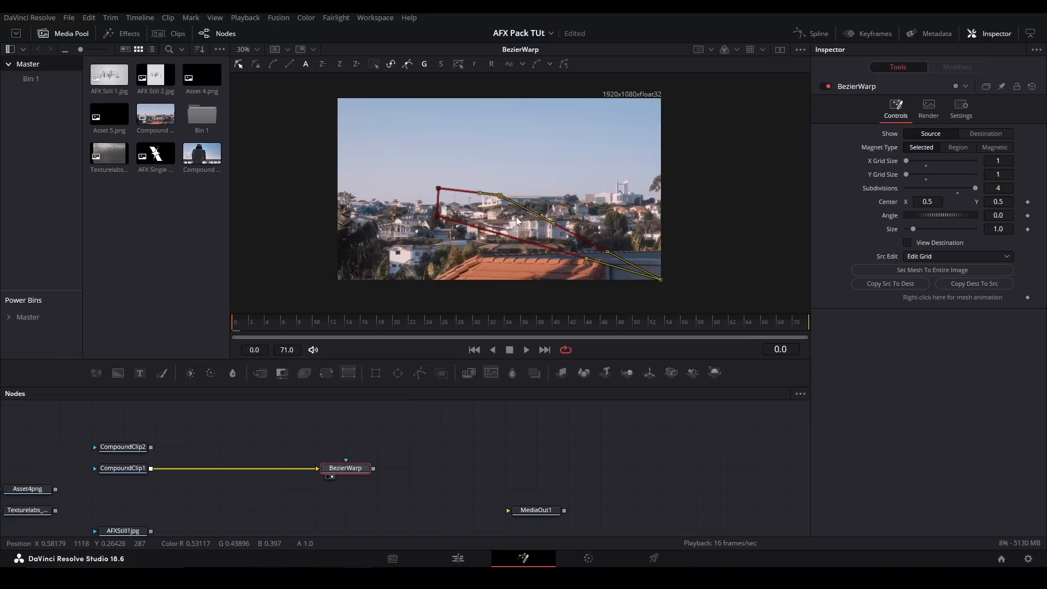
{"action": "left_click_drag", "start_coordinate": [501, 195], "coordinate": [489, 192]}
{"action": "left_click_drag", "start_coordinate": [646, 276], "coordinate": [526, 178]}
{"action": "scroll", "coordinate": [474, 192], "scroll_direction": "up", "scroll_amount": 5}
{"action": "scroll", "coordinate": [474, 192], "scroll_direction": "up", "scroll_amount": 2}
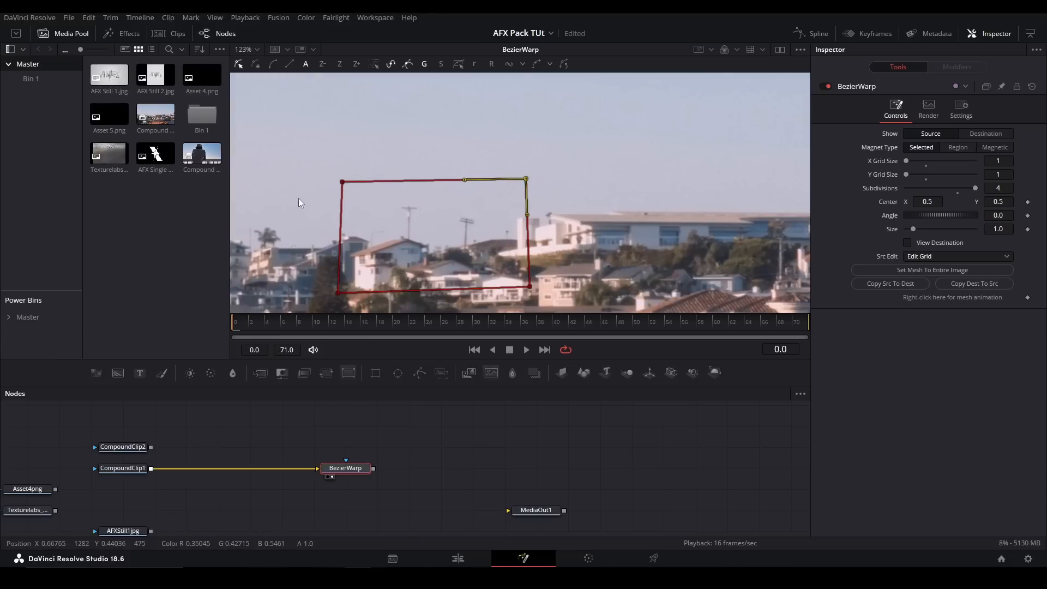
- Show the Destination mesh, keyframe it at frame 0 and pull its two bottom corners downward and apart at frame 25
{"action": "key", "text": "ctrl+a"}
{"action": "left_click", "coordinate": [986, 133]}
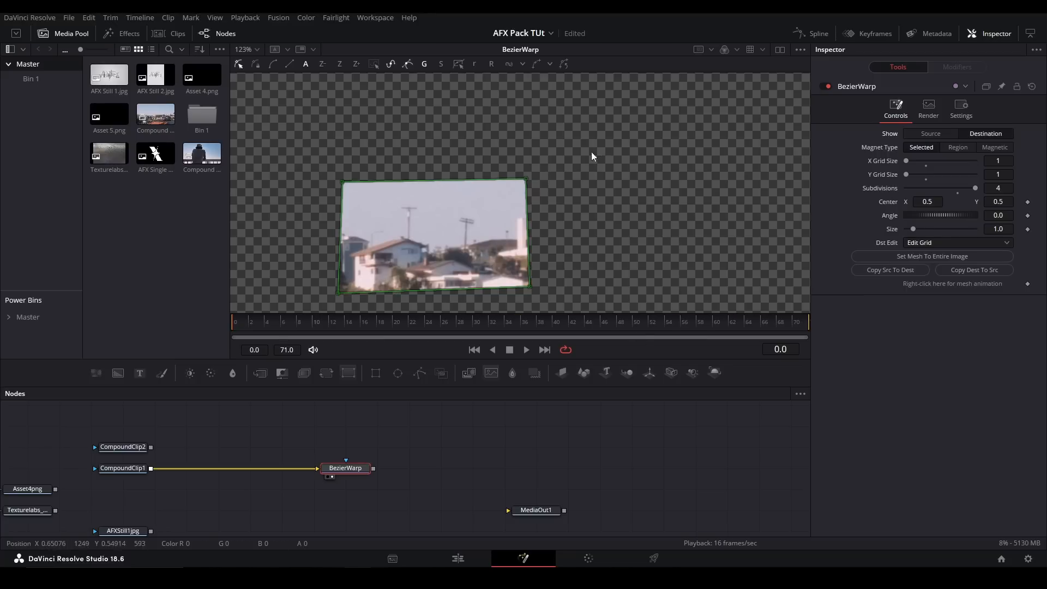
{"action": "scroll", "coordinate": [578, 156], "scroll_direction": "down", "scroll_amount": 5}
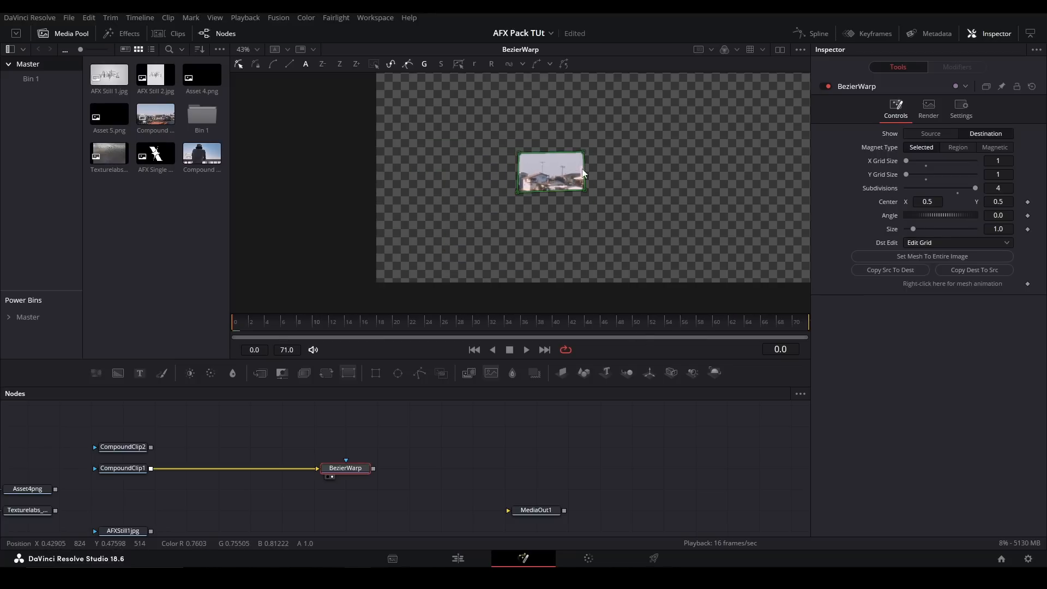
{"action": "left_click", "coordinate": [1027, 284]}
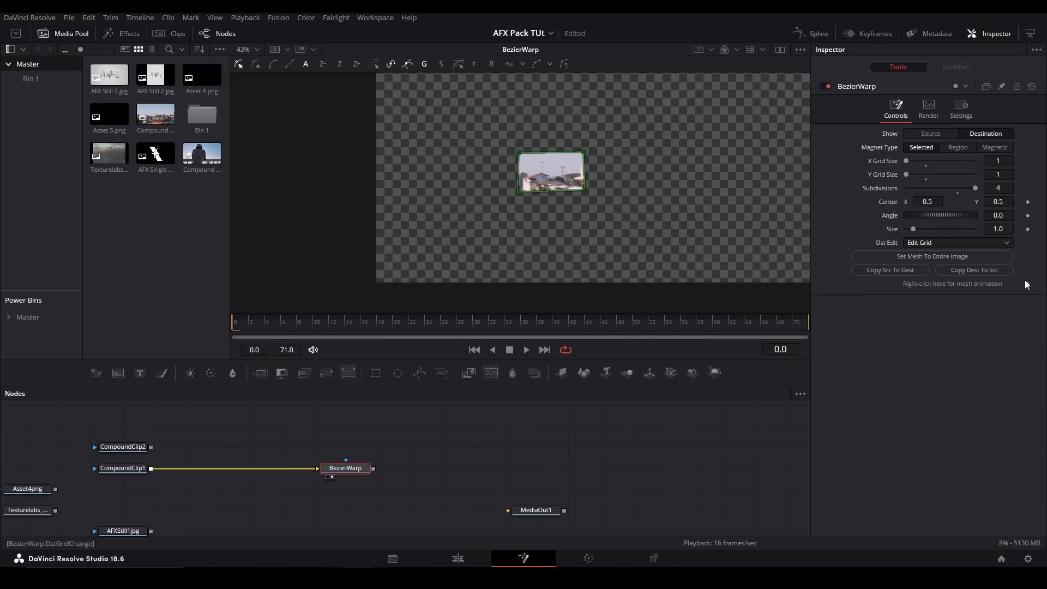
{"action": "left_click", "coordinate": [436, 324]}
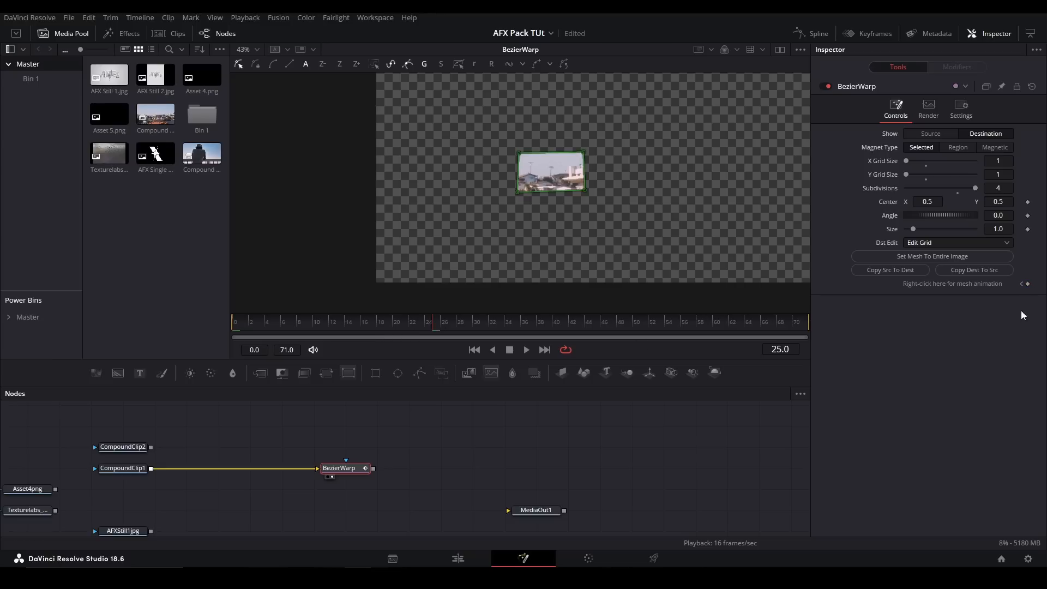
{"action": "left_click_drag", "start_coordinate": [581, 190], "coordinate": [591, 264]}
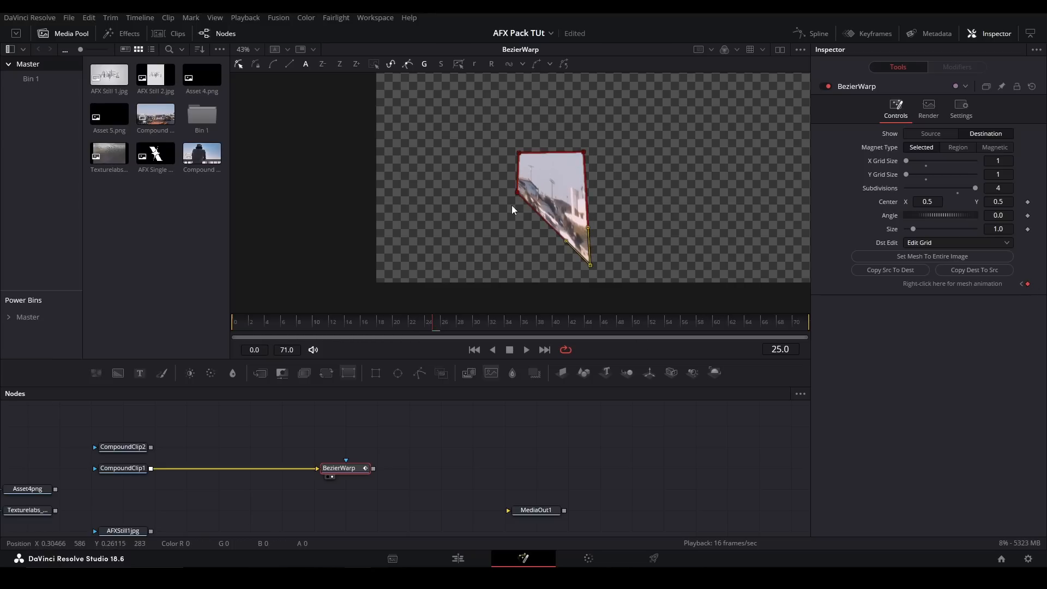
{"action": "left_click_drag", "start_coordinate": [517, 192], "coordinate": [458, 252]}
- Play back the mesh animation from the start and return to frame 0
{"action": "left_click", "coordinate": [235, 323]}
{"action": "key", "text": "space"}
{"action": "key", "text": "space"}
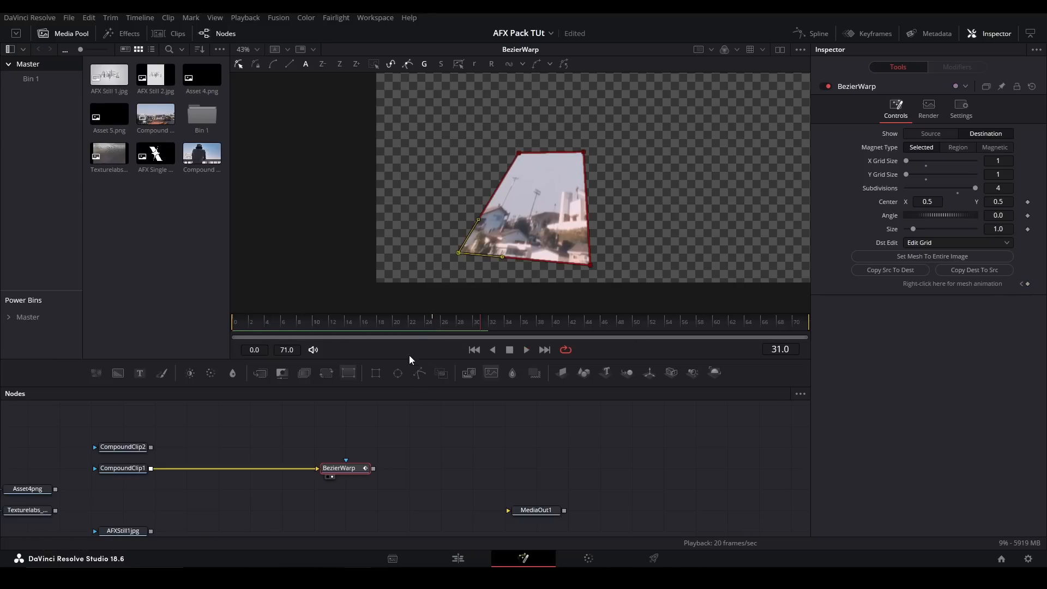
{"action": "left_click_drag", "start_coordinate": [417, 328], "coordinate": [210, 345]}
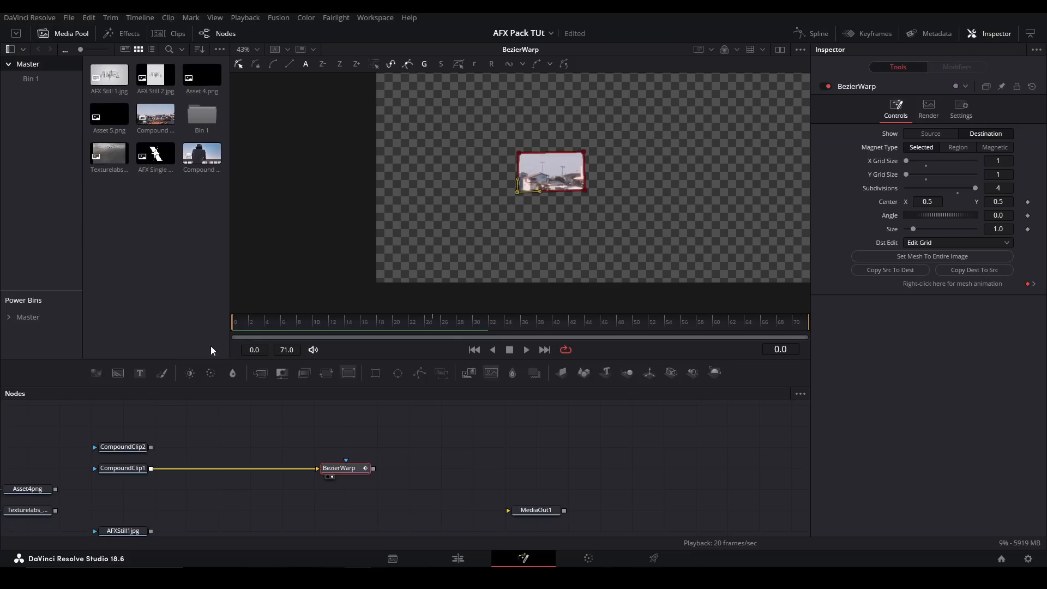
- Merge BezierWarp over CompoundClip1 with a new Merge node, show the Merge in the viewer and play the result
{"action": "left_click", "coordinate": [325, 501]}
{"action": "left_click", "coordinate": [352, 507]}
{"action": "key", "text": "m"}
{"action": "left_click_drag", "start_coordinate": [152, 469], "coordinate": [345, 512]}
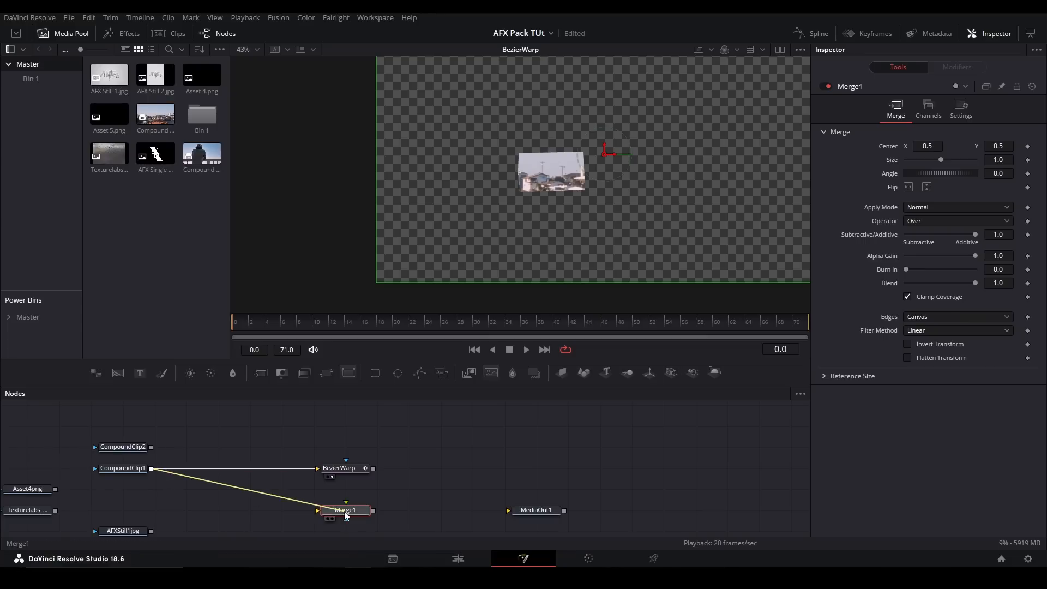
{"action": "left_click_drag", "start_coordinate": [374, 468], "coordinate": [345, 513]}
{"action": "key", "text": "1"}
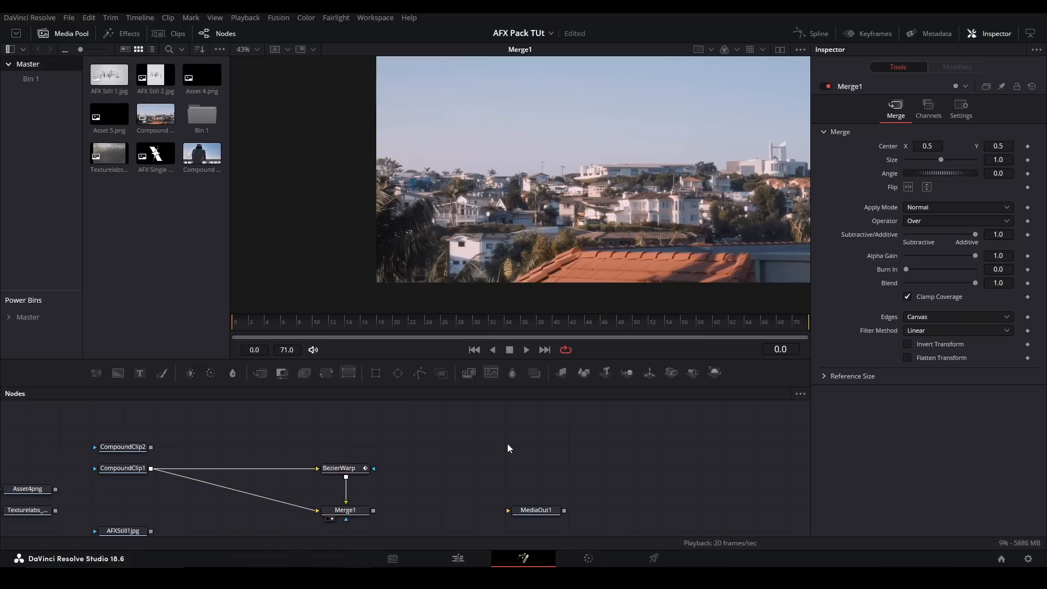
{"action": "key", "text": "space"}
- Delete the BezierWarp and Merge1 nodes
{"action": "left_click_drag", "start_coordinate": [417, 435], "coordinate": [297, 521]}
{"action": "key", "text": "Delete"}
{"action": "left_click", "coordinate": [403, 484]}
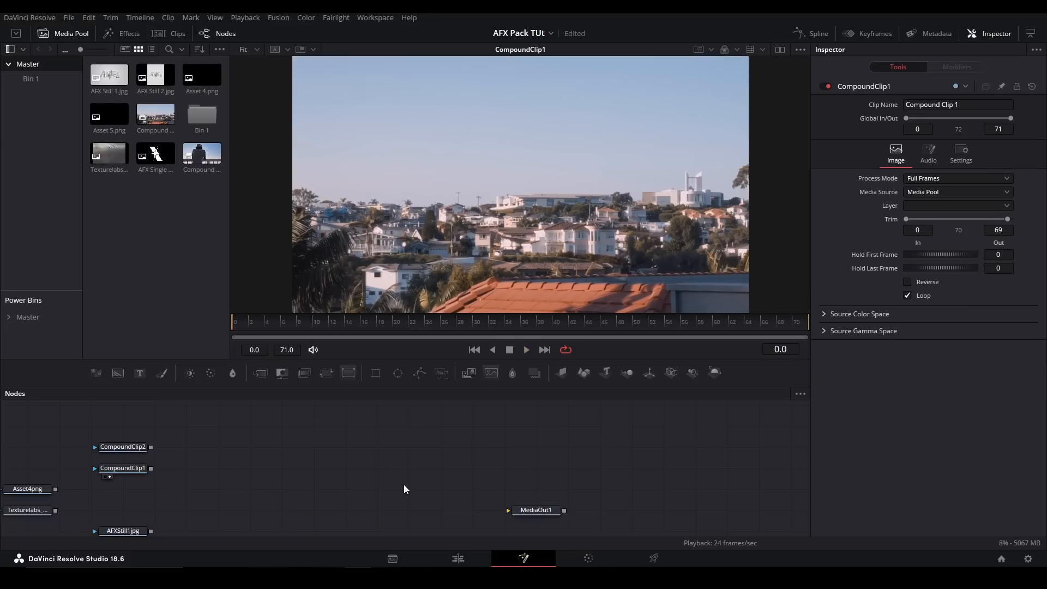
- Add a Bulge node fed by CompoundClip1 and show it in the viewer
{"action": "key", "text": "shift+space"}
{"action": "type", "text": "bulg"}
{"action": "key", "text": "Return"}
{"action": "left_click_drag", "start_coordinate": [155, 470], "coordinate": [377, 471]}
{"action": "key", "text": "1"}
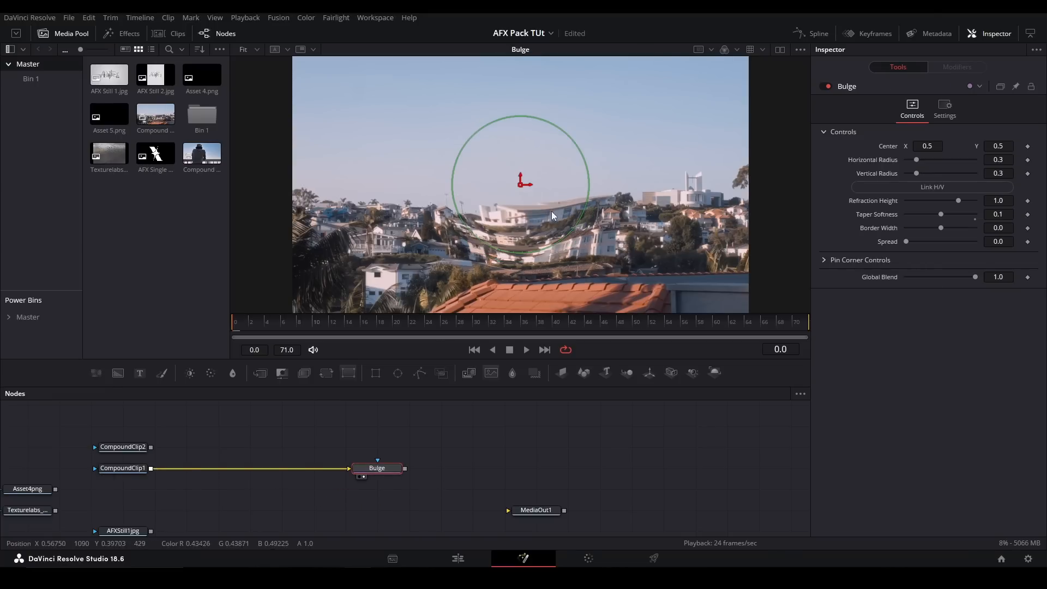
- Enlarge the Bulge's horizontal and vertical radius to 0.567, and test its Center X at 0.343 before resetting it to 0.5
{"action": "left_click_drag", "start_coordinate": [579, 219], "coordinate": [603, 221]}
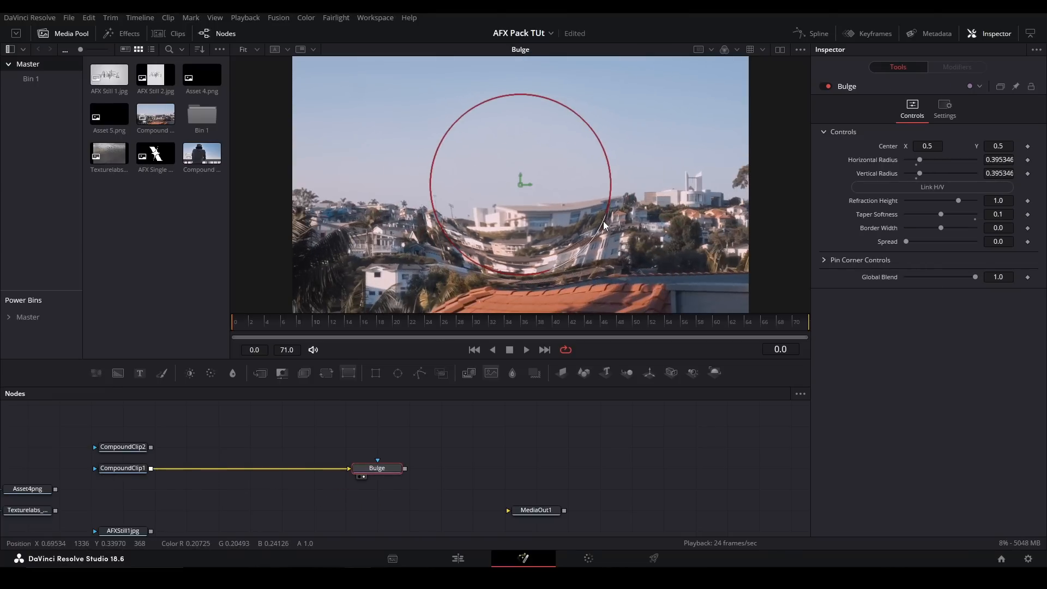
{"action": "left_click_drag", "start_coordinate": [916, 159], "coordinate": [894, 146]}
{"action": "left_click", "coordinate": [925, 188]}
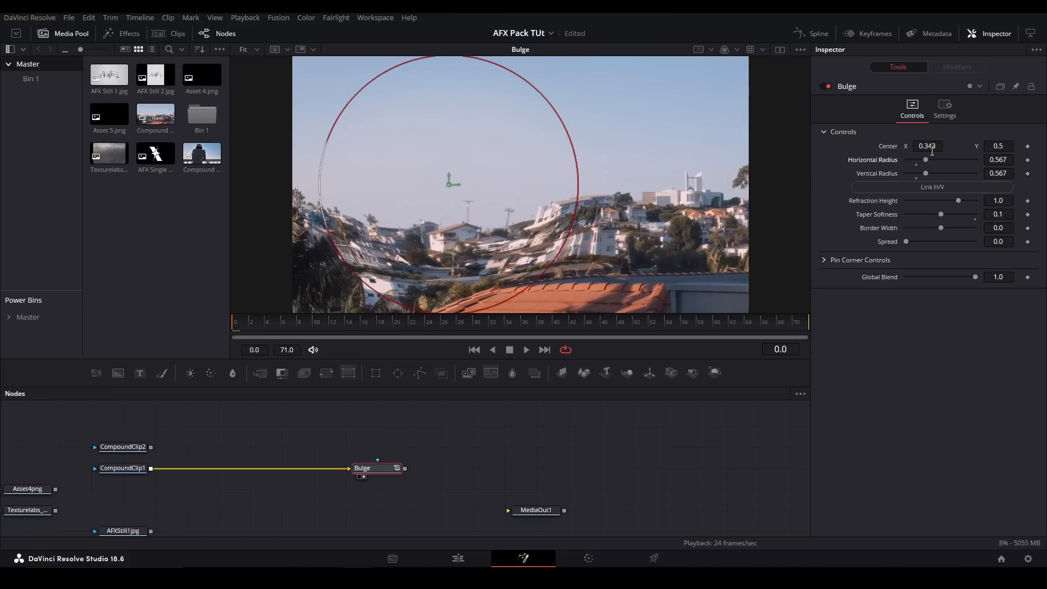
{"action": "double_click", "coordinate": [897, 147]}
- Test the Bulge's Refraction Height at 1.17 and Taper Softness at 0.0063, and reset them to 1.0 and 0.3
{"action": "mouse_move", "coordinate": [963, 199]}
{"action": "left_mouse_down"}
{"action": "mouse_move", "coordinate": [973, 198]}
{"action": "mouse_move", "coordinate": [925, 186]}
{"action": "mouse_move", "coordinate": [957, 184]}
{"action": "mouse_move", "coordinate": [959, 204]}
{"action": "left_mouse_up"}
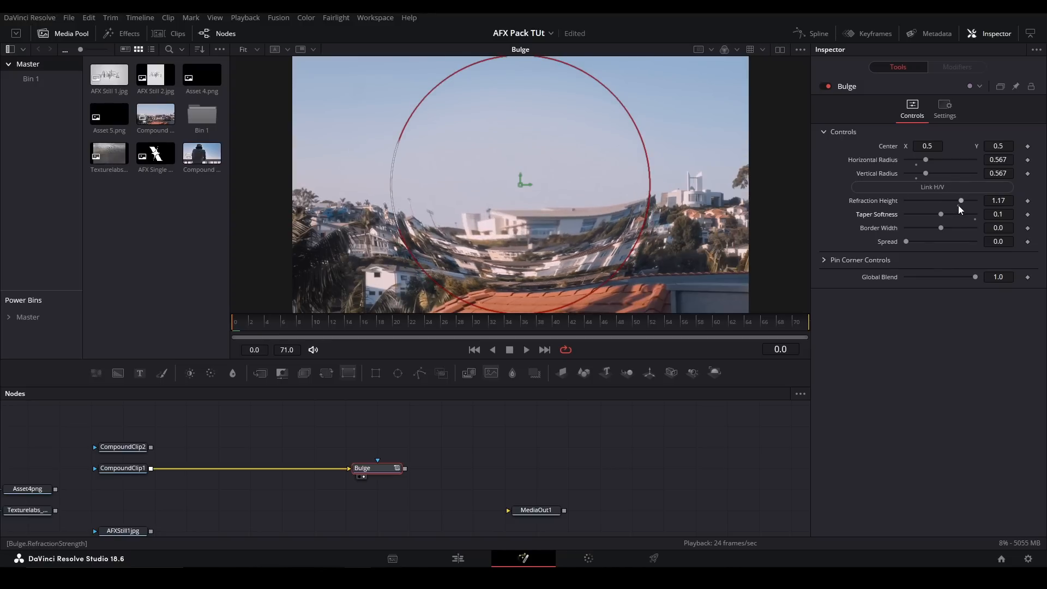
{"action": "double_click", "coordinate": [885, 202]}
{"action": "left_click_drag", "start_coordinate": [941, 215], "coordinate": [905, 209]}
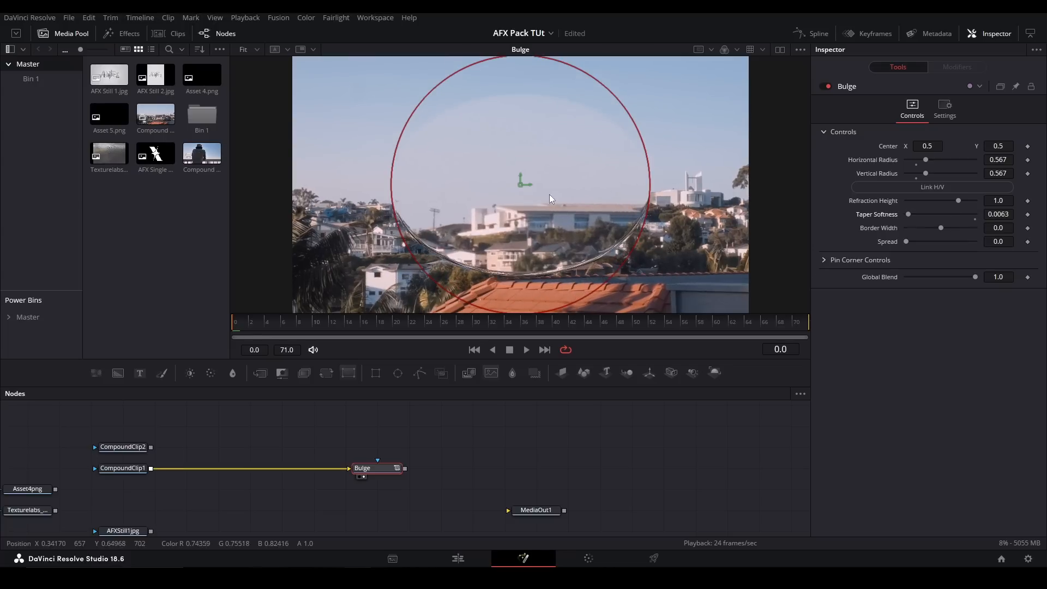
{"action": "left_click", "coordinate": [975, 219]}
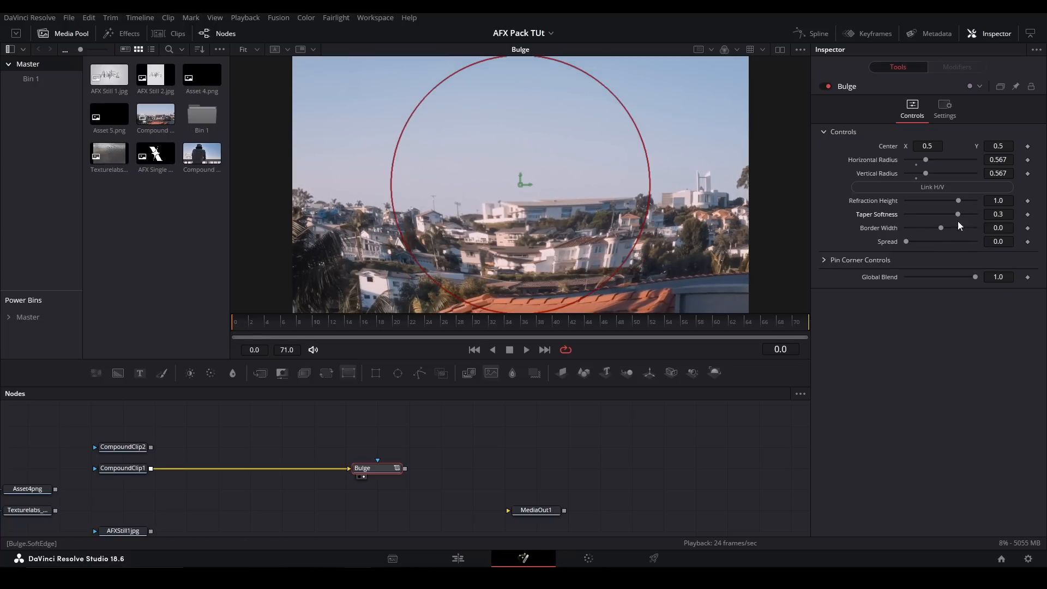
- Test the Bulge's Border Width at 0.2, reset it to 0.0, and return the horizontal and vertical radius to 0.3
{"action": "left_click_drag", "start_coordinate": [940, 228], "coordinate": [1000, 235]}
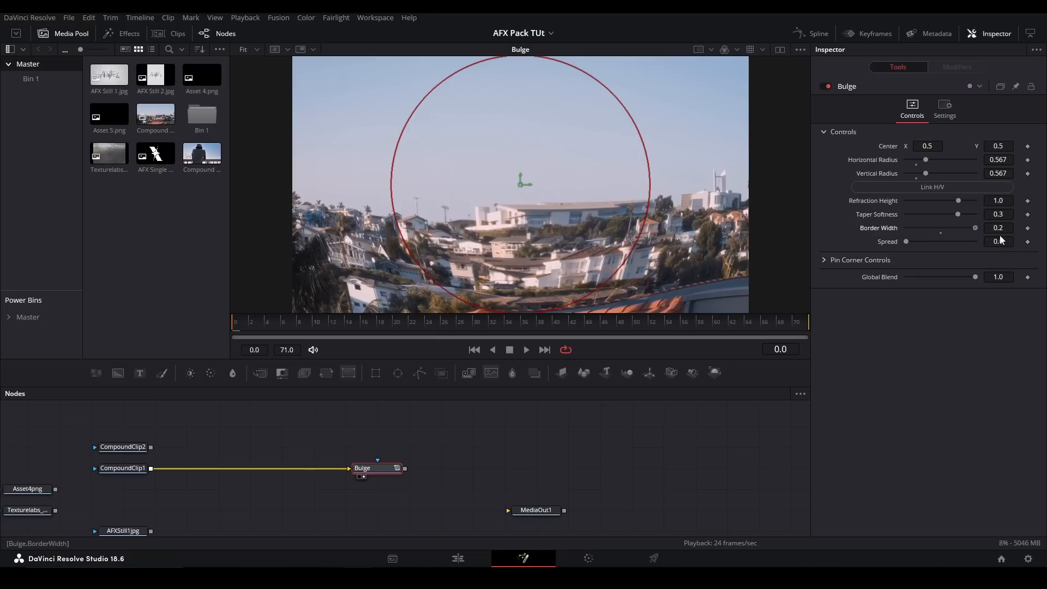
{"action": "left_click", "coordinate": [941, 233]}
{"action": "left_click", "coordinate": [916, 165]}
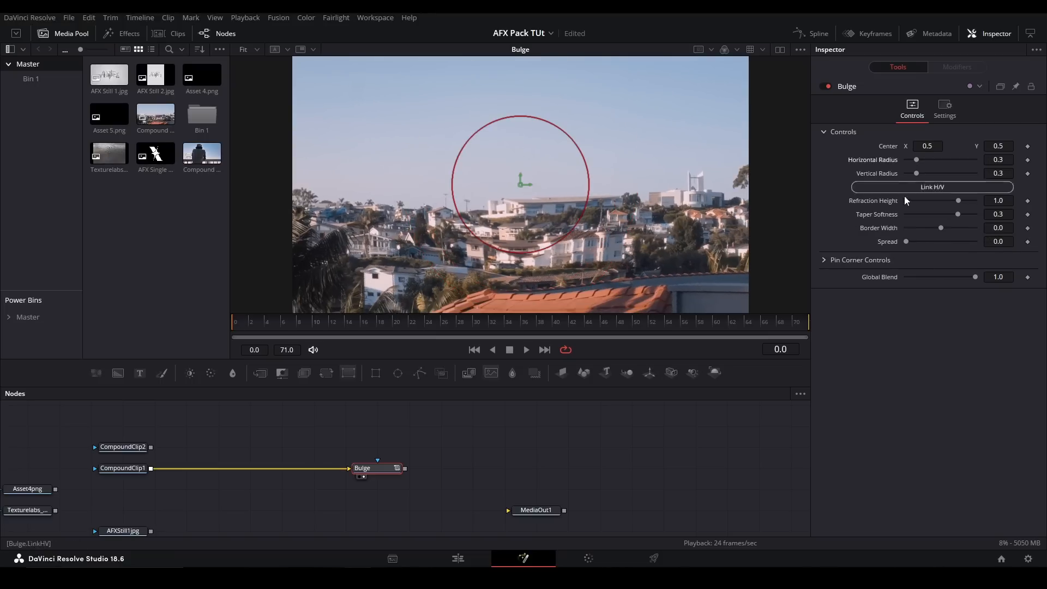
- Set the Bulge's Refraction Height to 2.0, and test Spread up to 3.0 before resetting it to 0.0
{"action": "left_click_drag", "start_coordinate": [905, 241], "coordinate": [964, 241]}
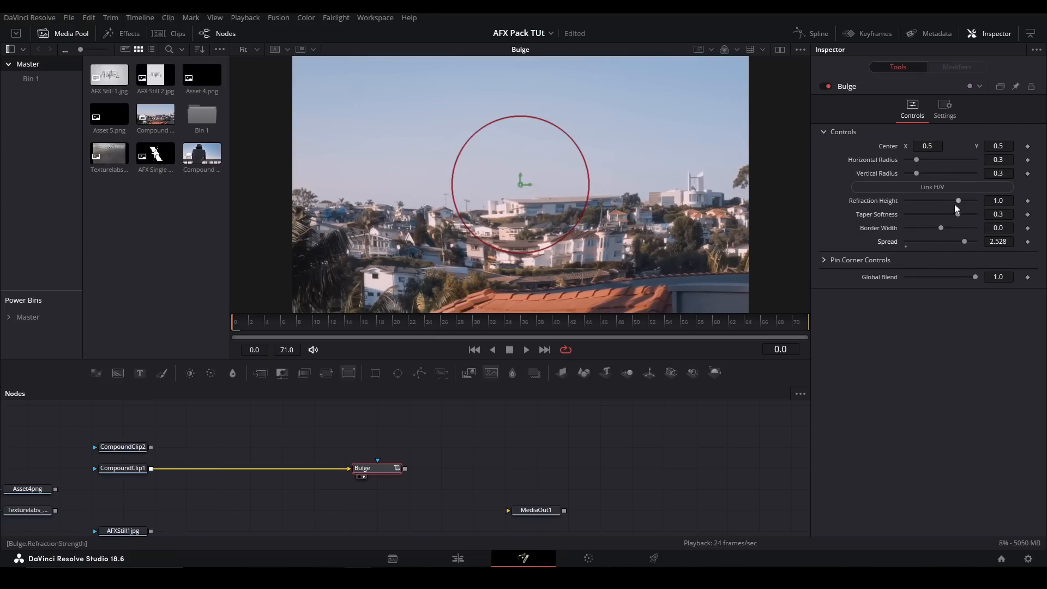
{"action": "left_click_drag", "start_coordinate": [959, 200], "coordinate": [979, 201]}
{"action": "left_click_drag", "start_coordinate": [965, 243], "coordinate": [997, 240]}
{"action": "left_click", "coordinate": [907, 244]}
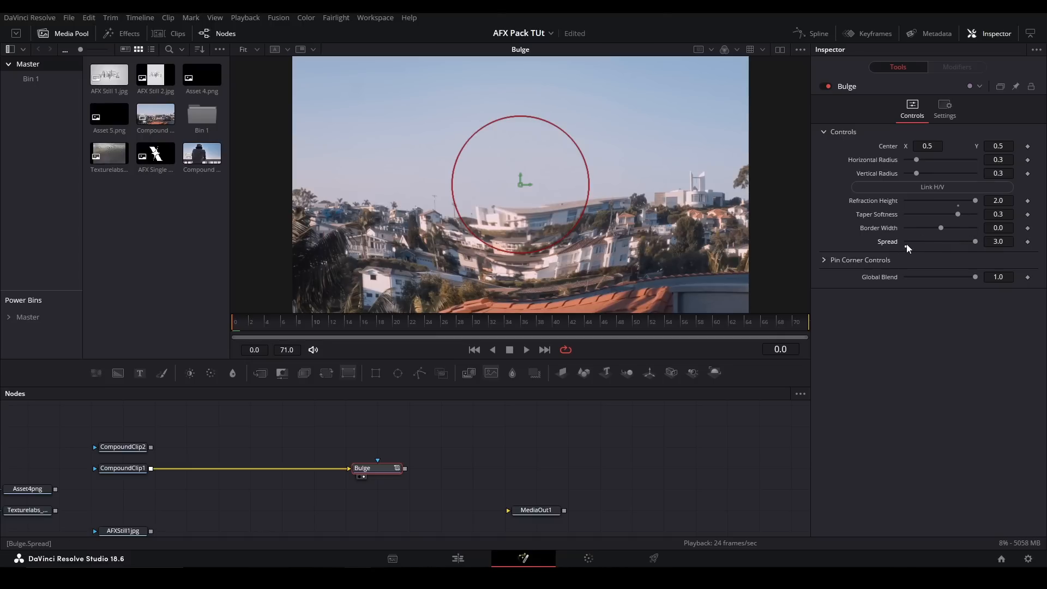
{"action": "left_click_drag", "start_coordinate": [961, 212], "coordinate": [901, 201]}
{"action": "key", "text": "ctrl+z"}
- Move the Bulge's center to about X 0.038, set Pin Corners Blend to 1.0, and inspect the image's left edge
{"action": "left_click", "coordinate": [826, 260]}
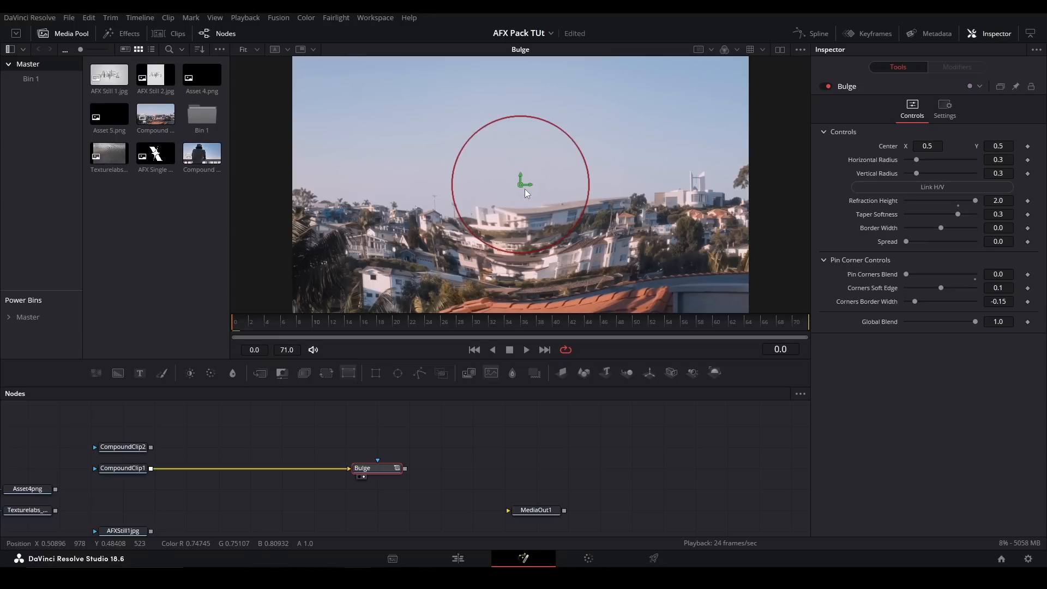
{"action": "left_click_drag", "start_coordinate": [522, 188], "coordinate": [312, 188]}
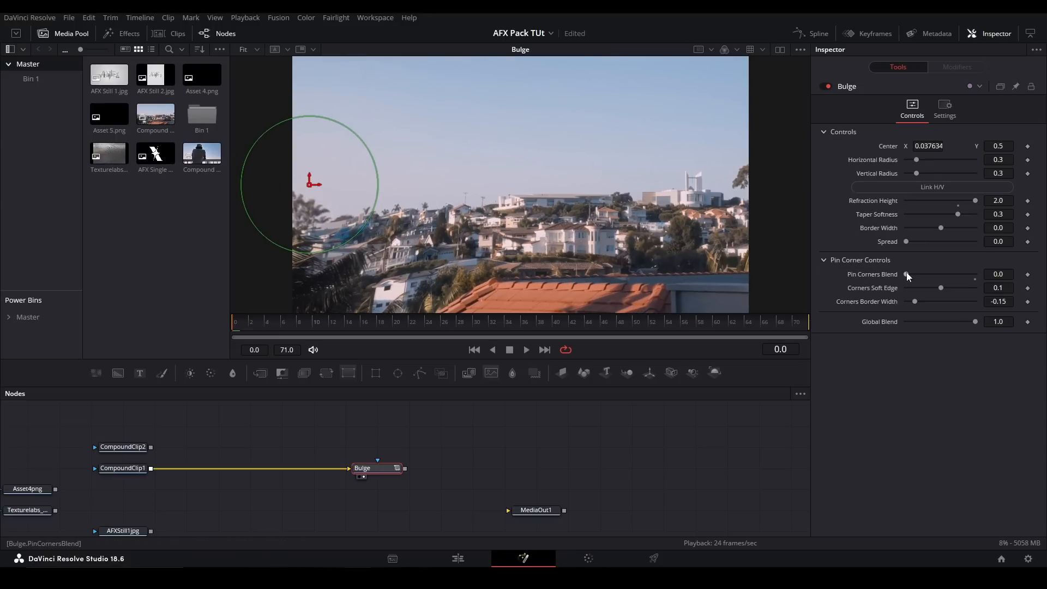
{"action": "left_click_drag", "start_coordinate": [907, 275], "coordinate": [979, 275]}
{"action": "scroll", "coordinate": [284, 181], "scroll_direction": "up", "scroll_amount": 5}
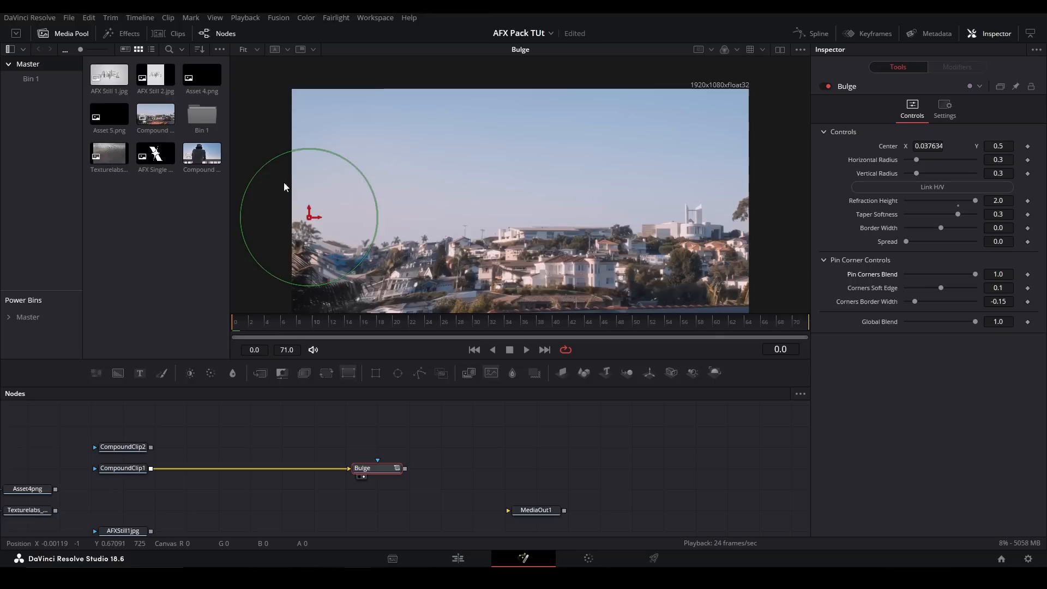
{"action": "left_click_drag", "start_coordinate": [309, 288], "coordinate": [353, 66]}
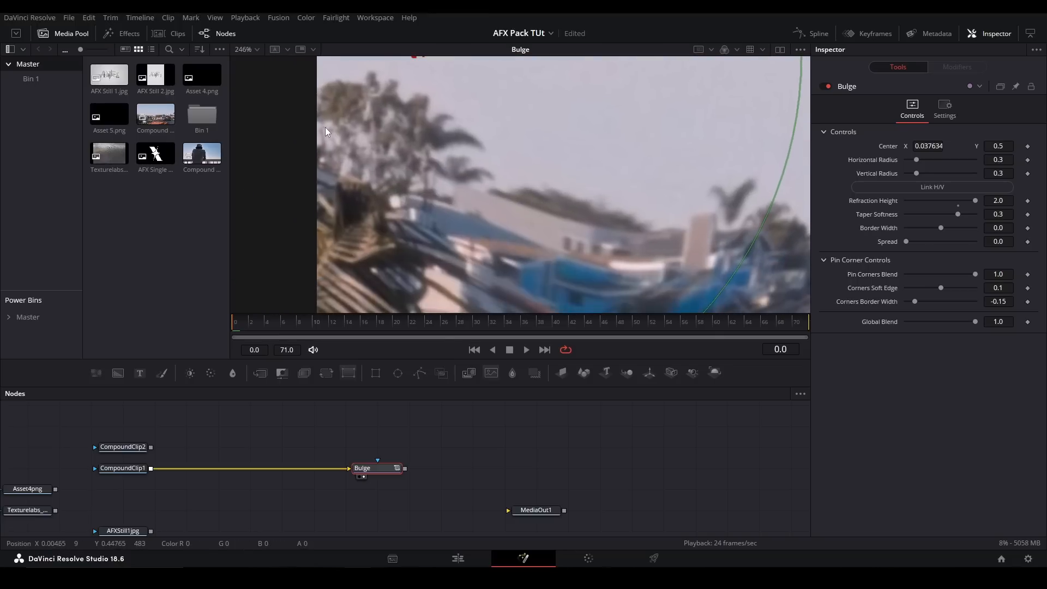
{"action": "left_click_drag", "start_coordinate": [362, 153], "coordinate": [353, 191]}
{"action": "left_click_drag", "start_coordinate": [497, 162], "coordinate": [492, 205]}
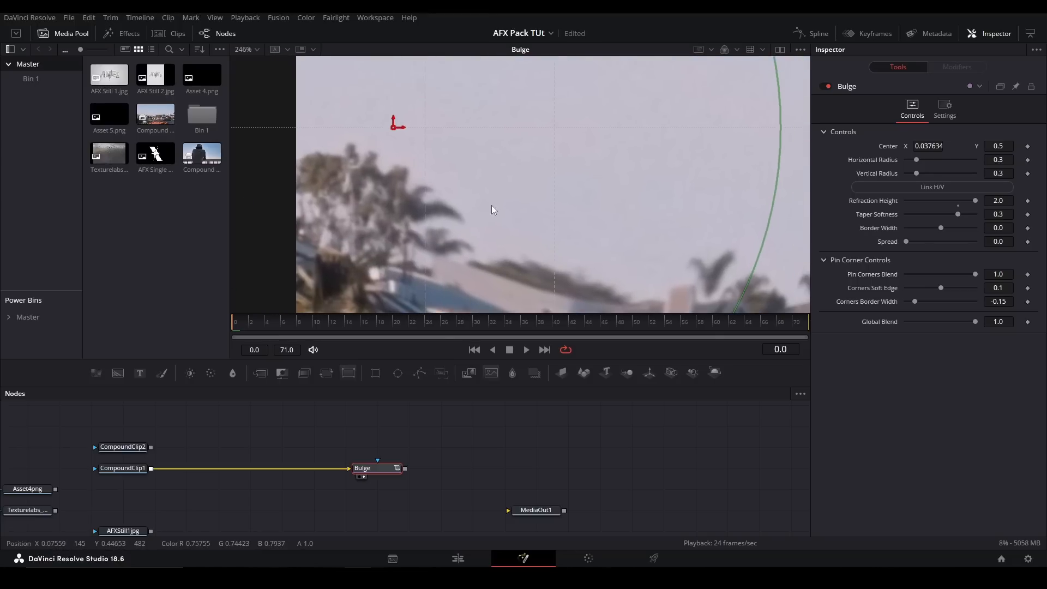
{"action": "key", "text": "ctrl+f"}
- Test Corners Soft Edge at 0.2 and Corners Border Width at -0.2, reset both, and return Pin Corners Blend to 0.0
{"action": "left_click_drag", "start_coordinate": [938, 290], "coordinate": [977, 290]}
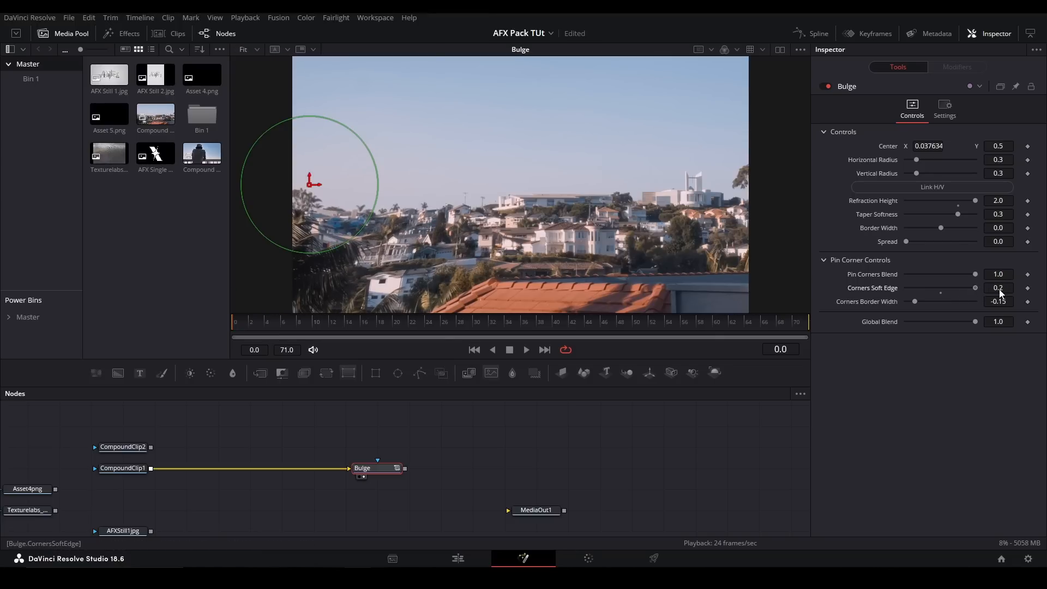
{"action": "left_click", "coordinate": [940, 289]}
{"action": "mouse_move", "coordinate": [914, 300]}
{"action": "left_mouse_down"}
{"action": "mouse_move", "coordinate": [935, 305]}
{"action": "mouse_move", "coordinate": [897, 293]}
{"action": "left_mouse_up"}
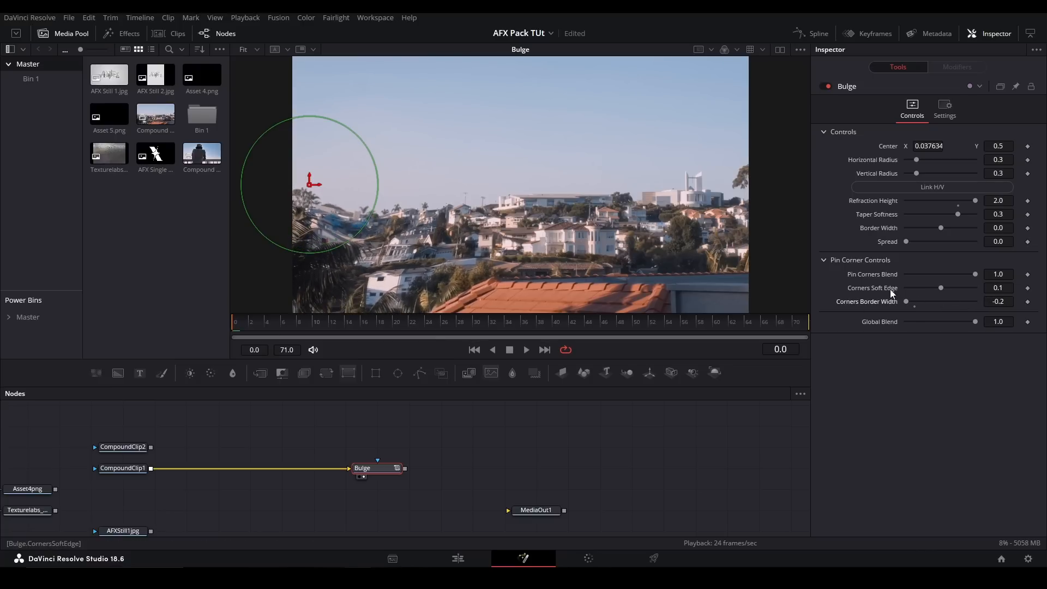
{"action": "left_click", "coordinate": [915, 306]}
{"action": "left_click_drag", "start_coordinate": [975, 275], "coordinate": [816, 272]}
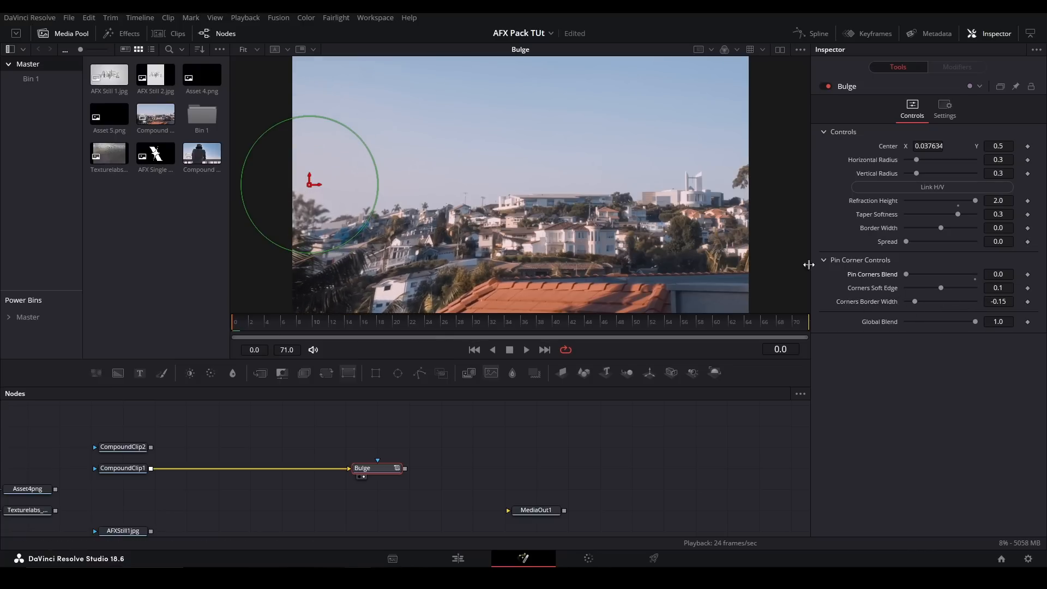
{"action": "left_click", "coordinate": [824, 260]}
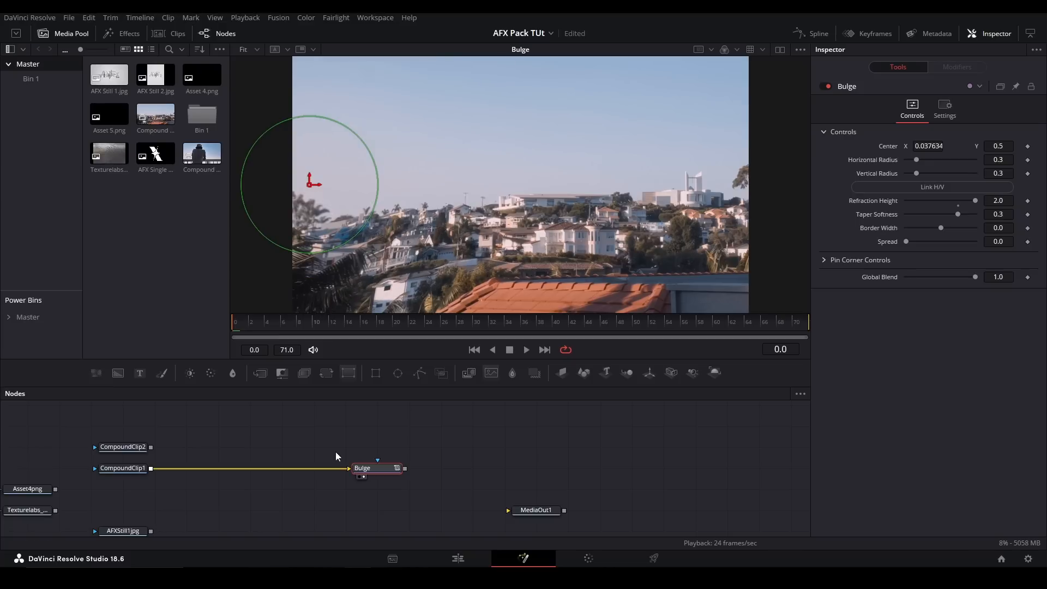
- Replace the Bulge with a BendIt node fed by CompoundClip1 and show it in the viewer
{"action": "key", "text": "Delete"}
{"action": "key", "text": "shift+space"}
{"action": "type", "text": "bend"}
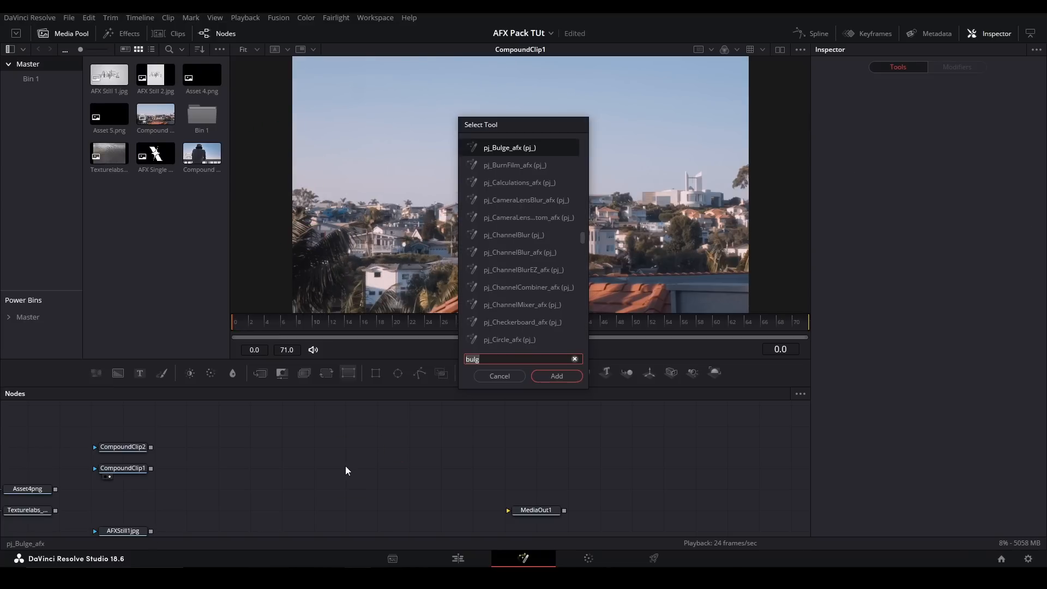
{"action": "key", "text": "Return"}
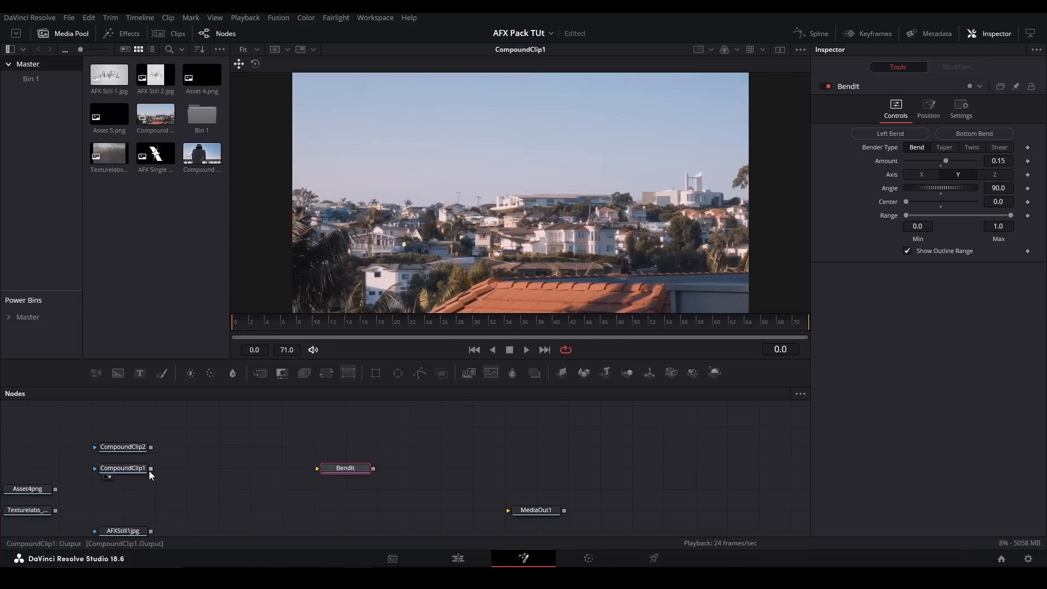
{"action": "left_click_drag", "start_coordinate": [151, 468], "coordinate": [317, 468]}
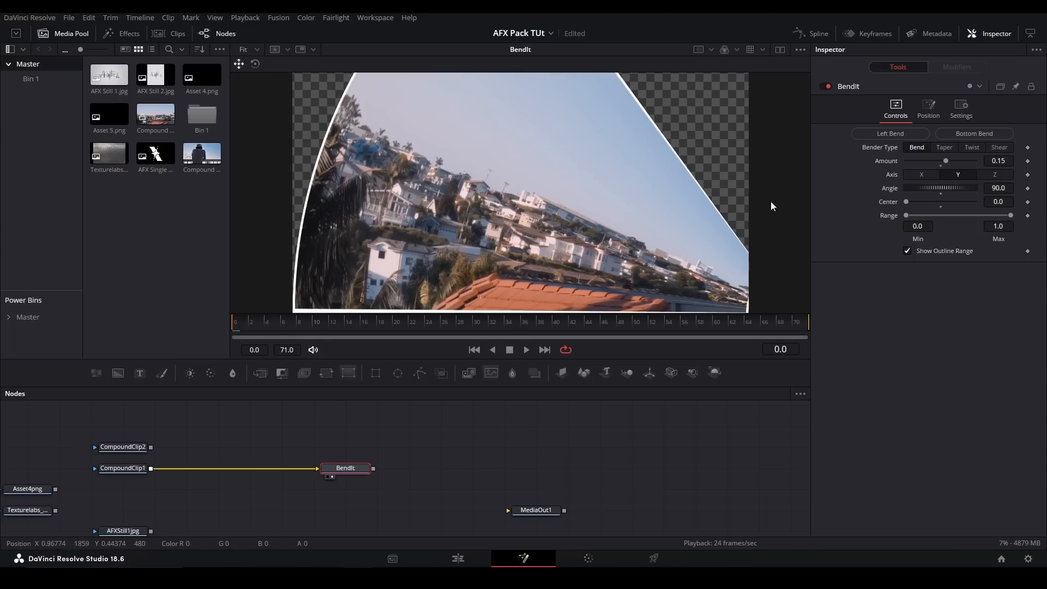
- Turn off BendIt's Show Outline Range, apply the Left Bend preset, and set the bend Amount to -0.09
{"action": "left_click", "coordinate": [908, 250]}
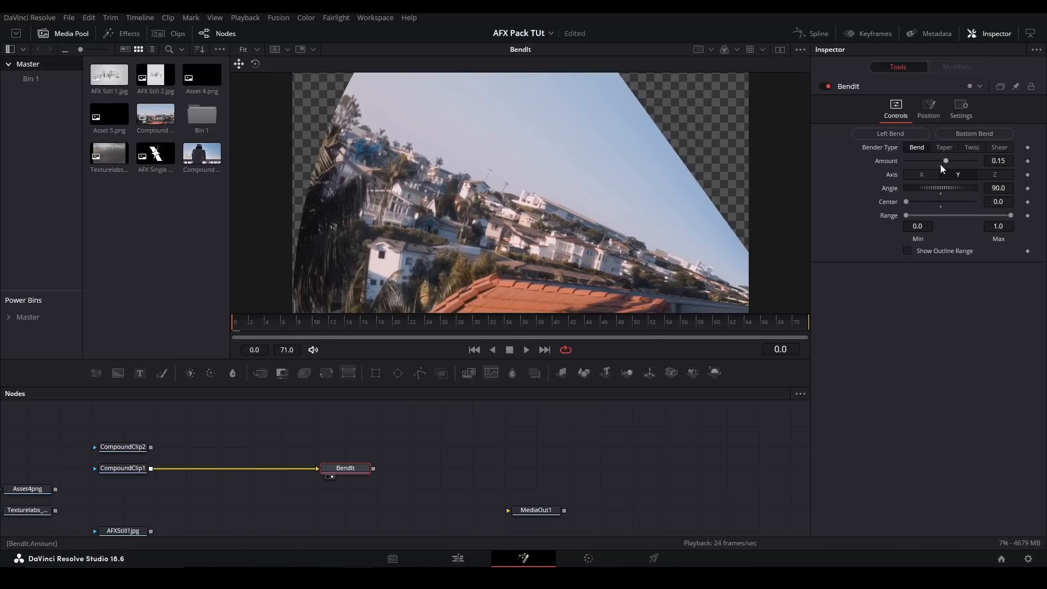
{"action": "mouse_move", "coordinate": [944, 163]}
{"action": "left_mouse_down"}
{"action": "mouse_move", "coordinate": [930, 162]}
{"action": "mouse_move", "coordinate": [947, 166]}
{"action": "left_mouse_up"}
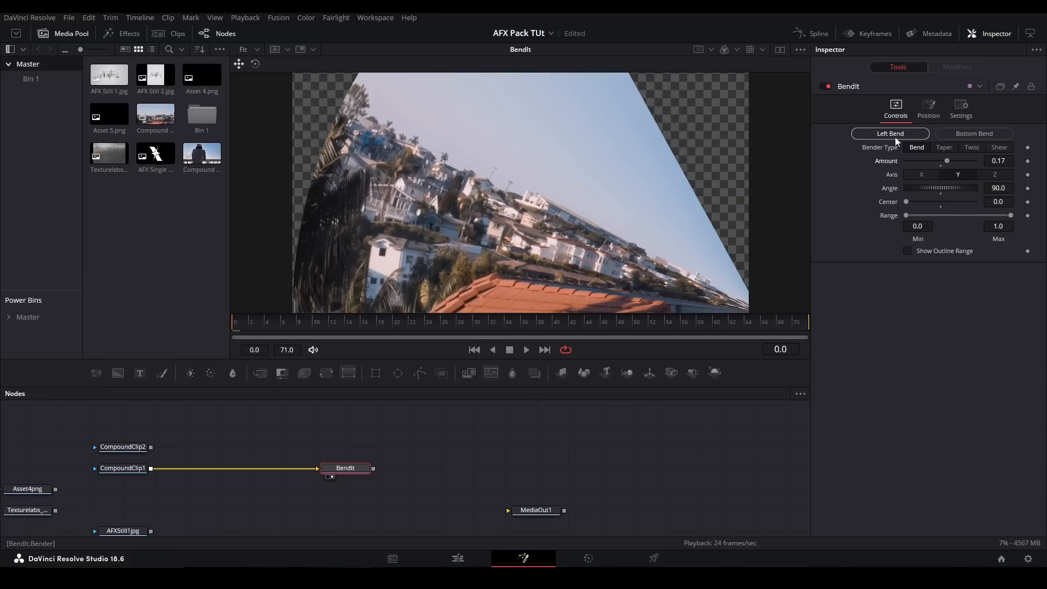
{"action": "left_click", "coordinate": [895, 136]}
{"action": "mouse_move", "coordinate": [947, 162]}
{"action": "left_mouse_down"}
{"action": "mouse_move", "coordinate": [927, 161]}
{"action": "mouse_move", "coordinate": [963, 162]}
{"action": "mouse_move", "coordinate": [945, 164]}
{"action": "mouse_move", "coordinate": [963, 153]}
{"action": "mouse_move", "coordinate": [927, 162]}
{"action": "mouse_move", "coordinate": [949, 192]}
{"action": "mouse_move", "coordinate": [945, 163]}
{"action": "mouse_move", "coordinate": [954, 157]}
{"action": "mouse_move", "coordinate": [937, 157]}
{"action": "left_mouse_up"}
- Try BendIt's Z axis and the Taper and Twist bender types, then return to Bend on the Y axis
{"action": "left_click", "coordinate": [950, 177]}
{"action": "left_click", "coordinate": [996, 174]}
{"action": "left_click", "coordinate": [943, 148]}
{"action": "left_click", "coordinate": [970, 148]}
{"action": "left_click", "coordinate": [948, 174]}
{"action": "left_click", "coordinate": [916, 147]}
- Try different BendIt Angle and Center values, and reset Angle to 0.0 and Center to 0.5
{"action": "mouse_move", "coordinate": [992, 189]}
{"action": "left_mouse_down"}
{"action": "mouse_move", "coordinate": [1011, 191]}
{"action": "mouse_move", "coordinate": [977, 196]}
{"action": "left_mouse_up"}
{"action": "double_click", "coordinate": [889, 189]}
{"action": "mouse_move", "coordinate": [906, 202]}
{"action": "left_mouse_down"}
{"action": "mouse_move", "coordinate": [1023, 217]}
{"action": "mouse_move", "coordinate": [898, 210]}
{"action": "left_mouse_up"}
{"action": "double_click", "coordinate": [943, 204]}
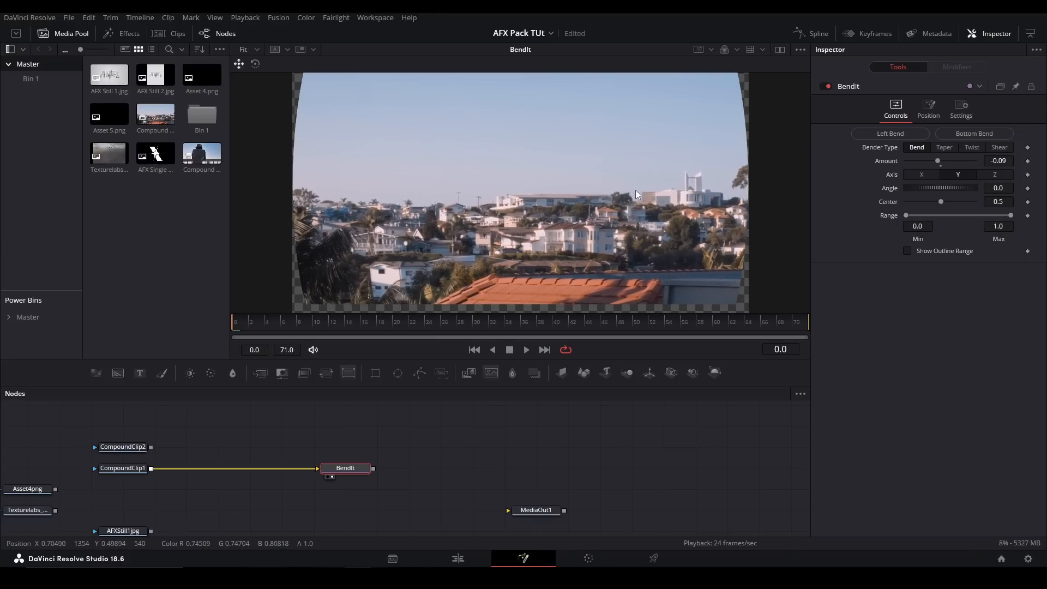
- Test BendIt's position Zoom at 0.33 and its Rotate setting, and reset both to 0.0
{"action": "left_click", "coordinate": [929, 108]}
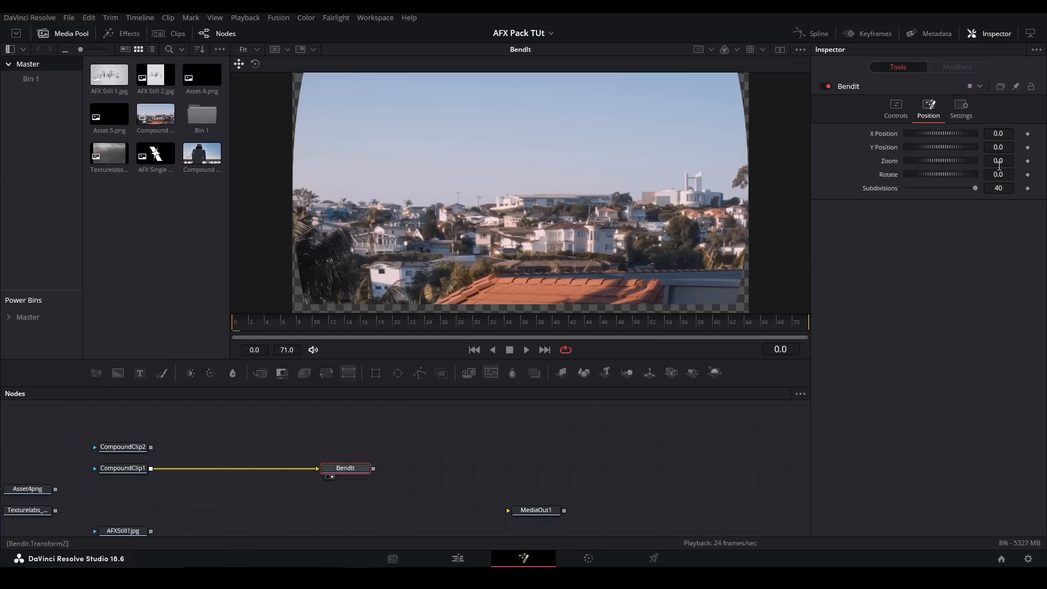
{"action": "mouse_move", "coordinate": [1010, 157]}
{"action": "left_mouse_down"}
{"action": "mouse_move", "coordinate": [883, 158]}
{"action": "mouse_move", "coordinate": [1029, 159]}
{"action": "left_mouse_up"}
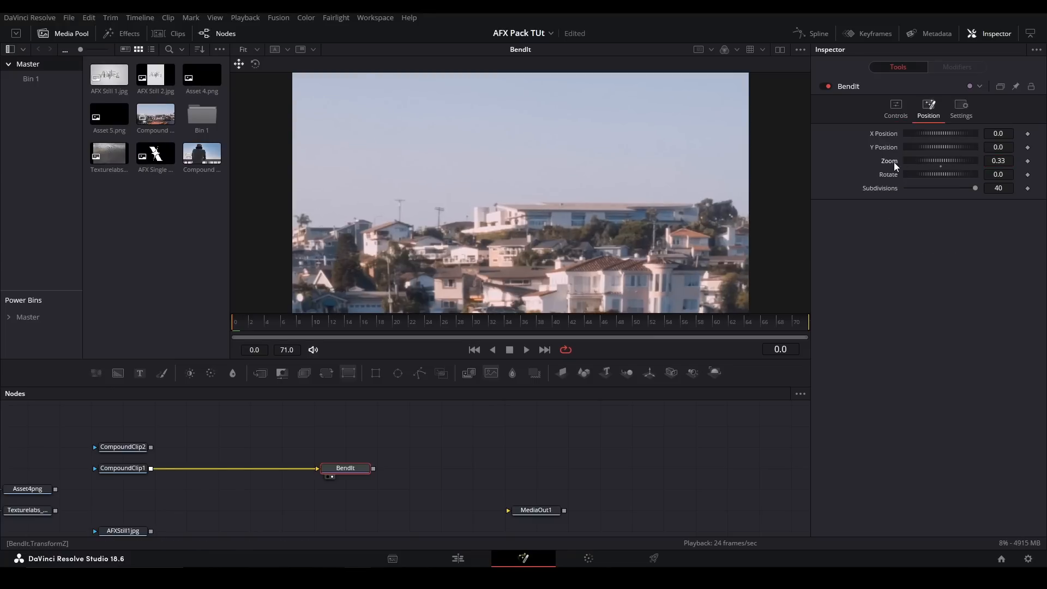
{"action": "double_click", "coordinate": [890, 160]}
{"action": "left_click_drag", "start_coordinate": [917, 172], "coordinate": [927, 173]}
{"action": "left_click", "coordinate": [941, 179]}
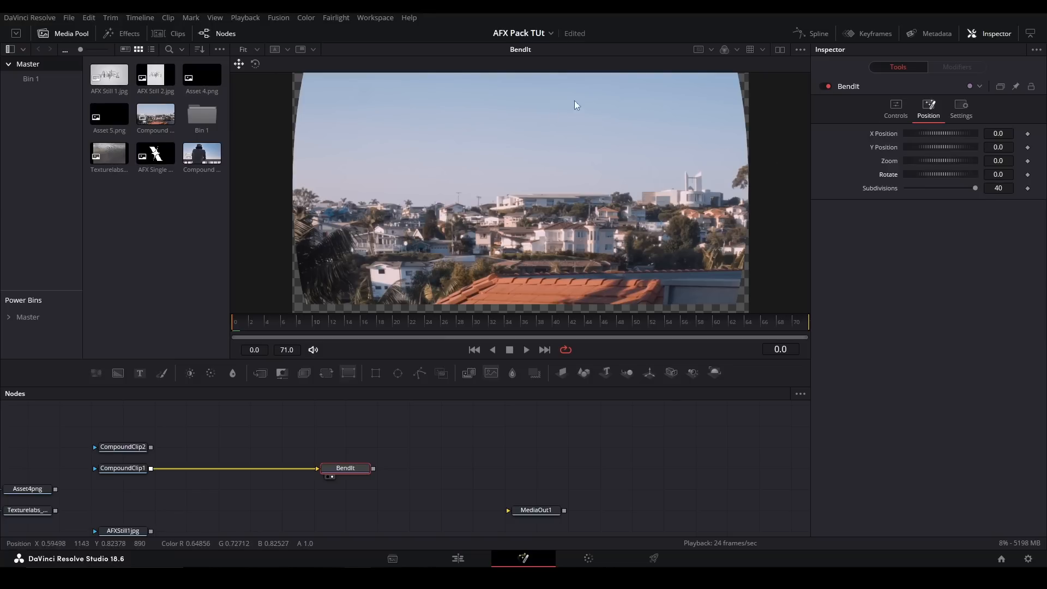
- Replace the BendIt with a Bender node fed by CompoundClip1, align it with the clip, and show it in the viewer
{"action": "key", "text": "Delete"}
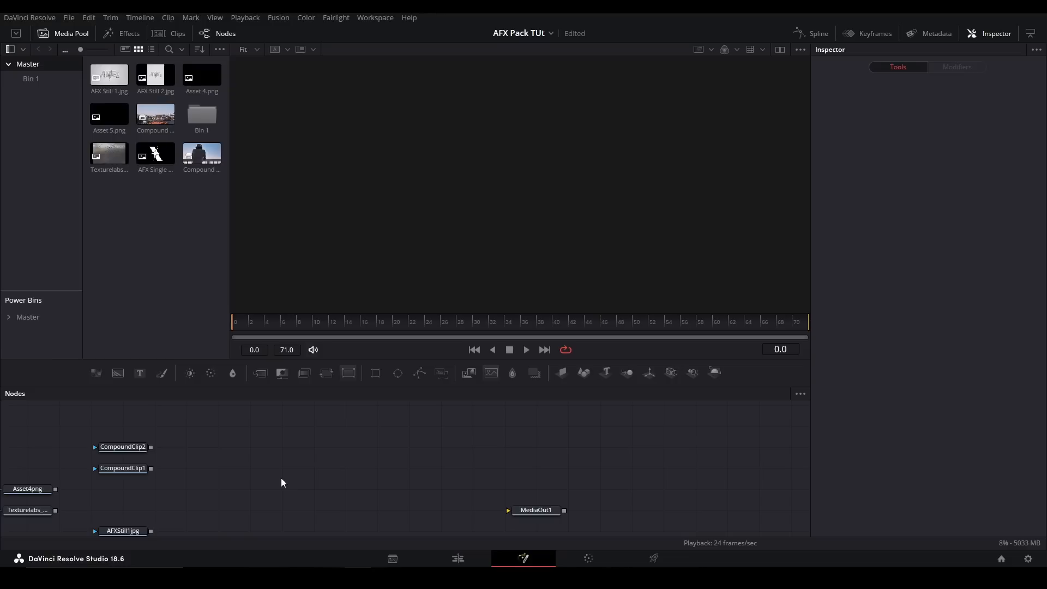
{"action": "key", "text": "shift+space"}
{"action": "type", "text": "bender"}
{"action": "key", "text": "Return"}
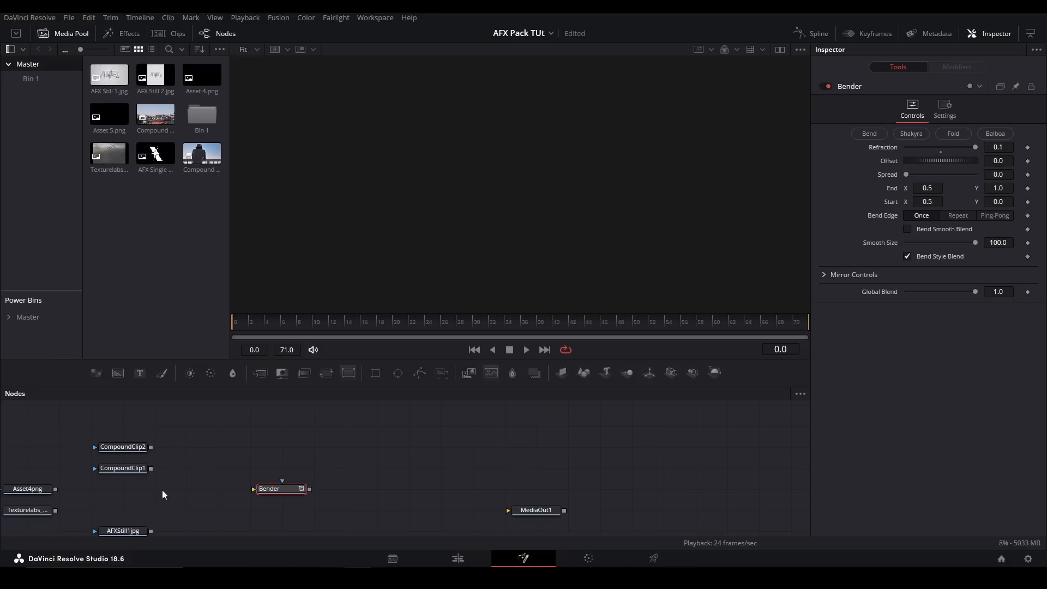
{"action": "left_click_drag", "start_coordinate": [151, 469], "coordinate": [268, 488]}
{"action": "left_click_drag", "start_coordinate": [280, 488], "coordinate": [281, 468]}
{"action": "key", "text": "2"}
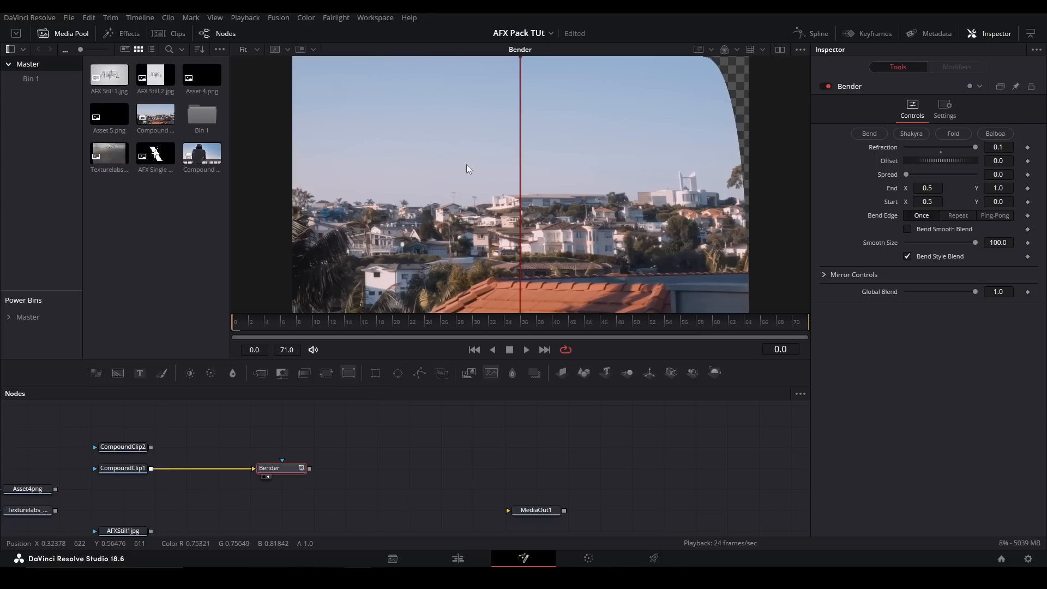
{"action": "left_click_drag", "start_coordinate": [547, 184], "coordinate": [522, 121]}
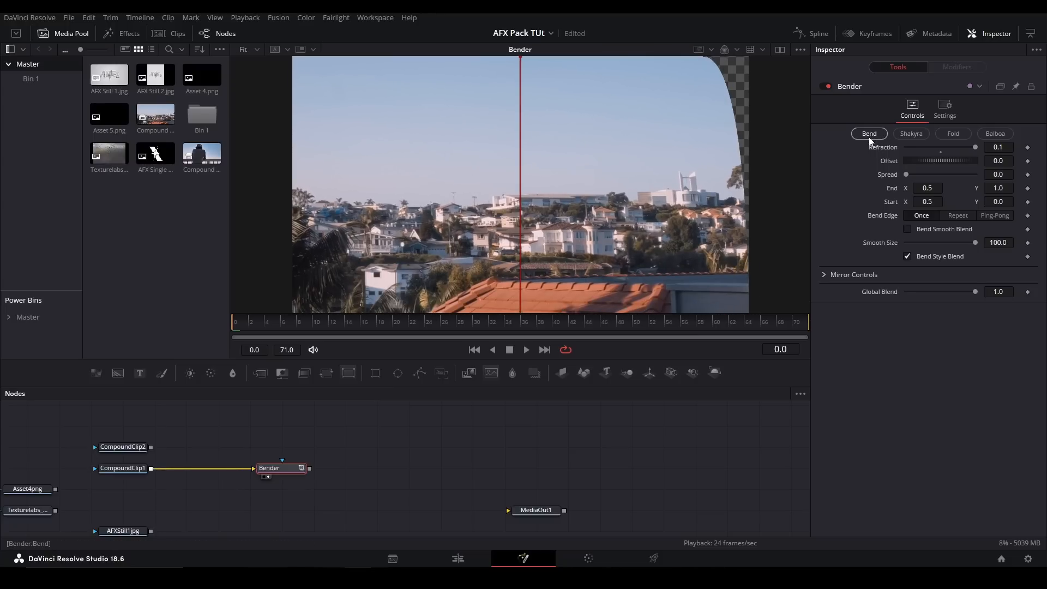
- Set the Bender's Refraction to -0.1 while trying the Balboa, Fold and Shakyra presets
{"action": "left_click", "coordinate": [988, 136]}
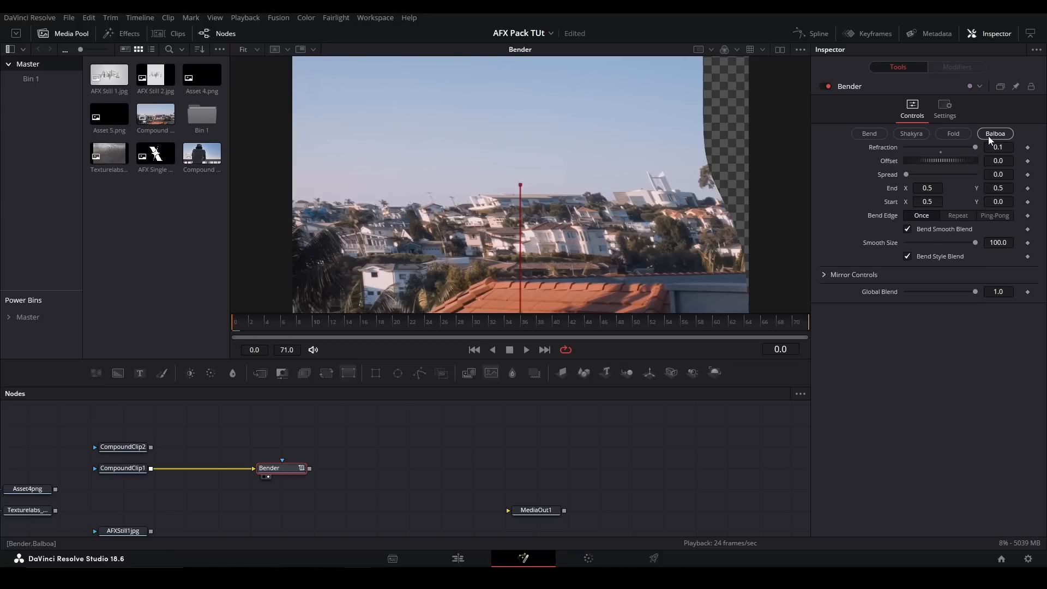
{"action": "left_click_drag", "start_coordinate": [975, 147], "coordinate": [877, 141]}
{"action": "left_click", "coordinate": [953, 133]}
{"action": "left_click", "coordinate": [914, 134]}
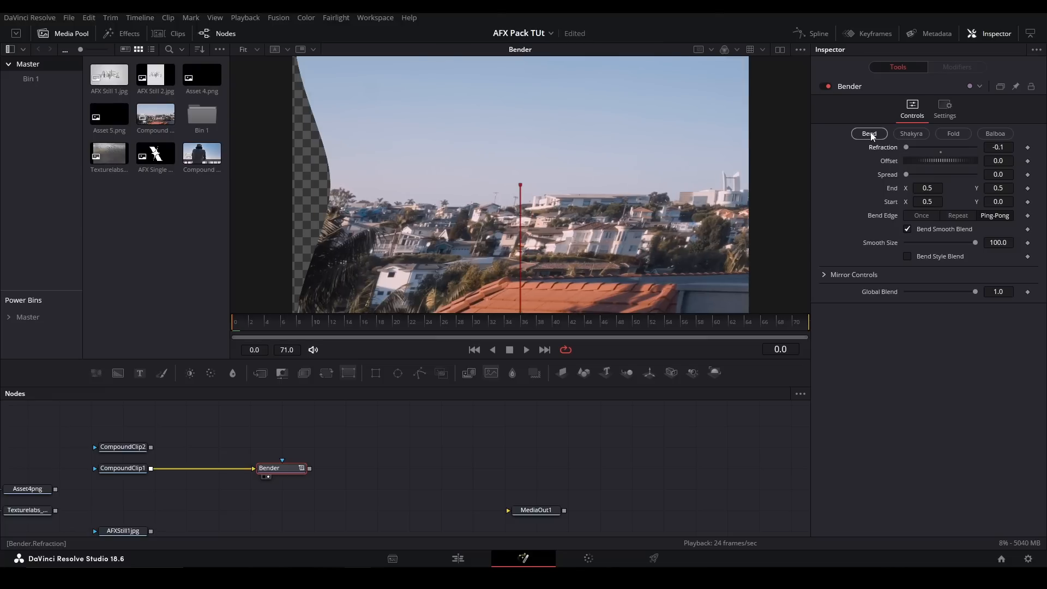
- Apply the Bender's Bend preset, and test Offset at -0.37 and Spread before resetting both to 0.0
{"action": "left_click", "coordinate": [869, 134]}
{"action": "left_click_drag", "start_coordinate": [905, 146], "coordinate": [819, 177]}
{"action": "left_click_drag", "start_coordinate": [938, 161], "coordinate": [910, 157]}
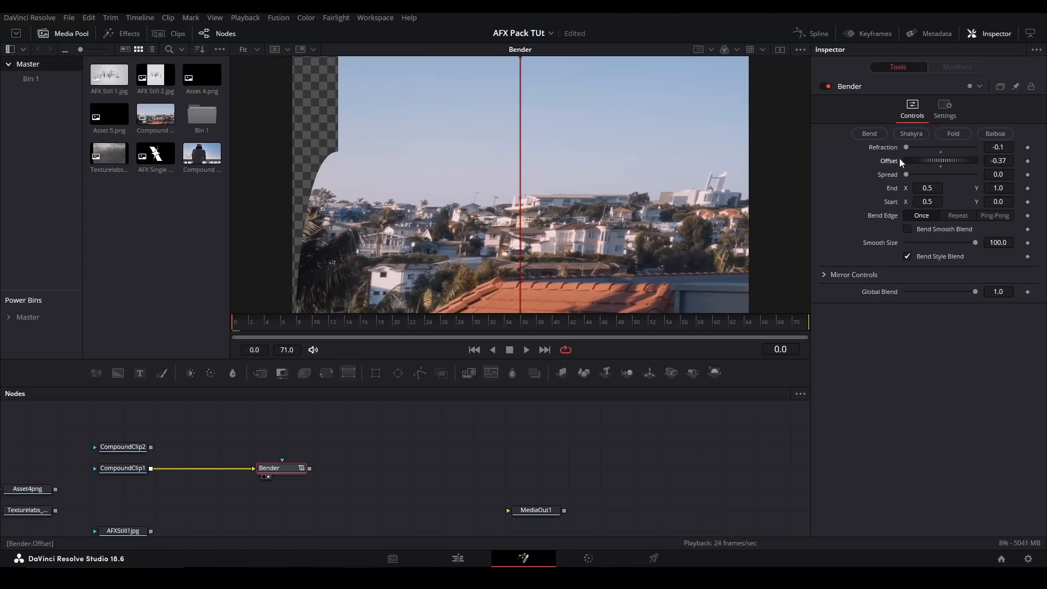
{"action": "double_click", "coordinate": [895, 158]}
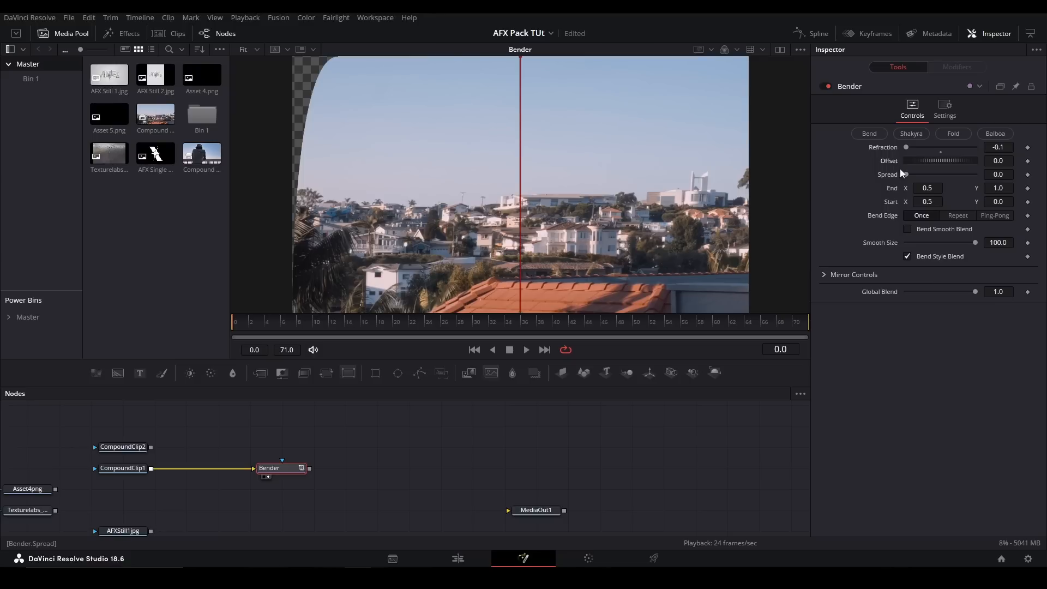
{"action": "left_click_drag", "start_coordinate": [907, 175], "coordinate": [806, 182]}
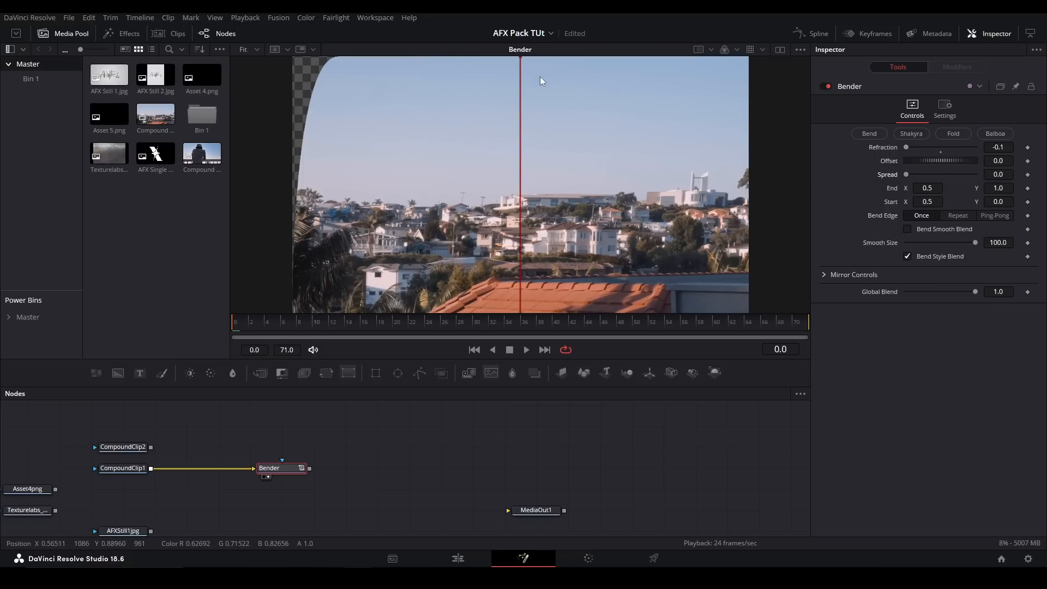
- Try the Bender's End point at about X 0.418, Y 0.599, and compare the Bend, Fold and Balboa presets
{"action": "left_click_drag", "start_coordinate": [520, 58], "coordinate": [482, 160]}
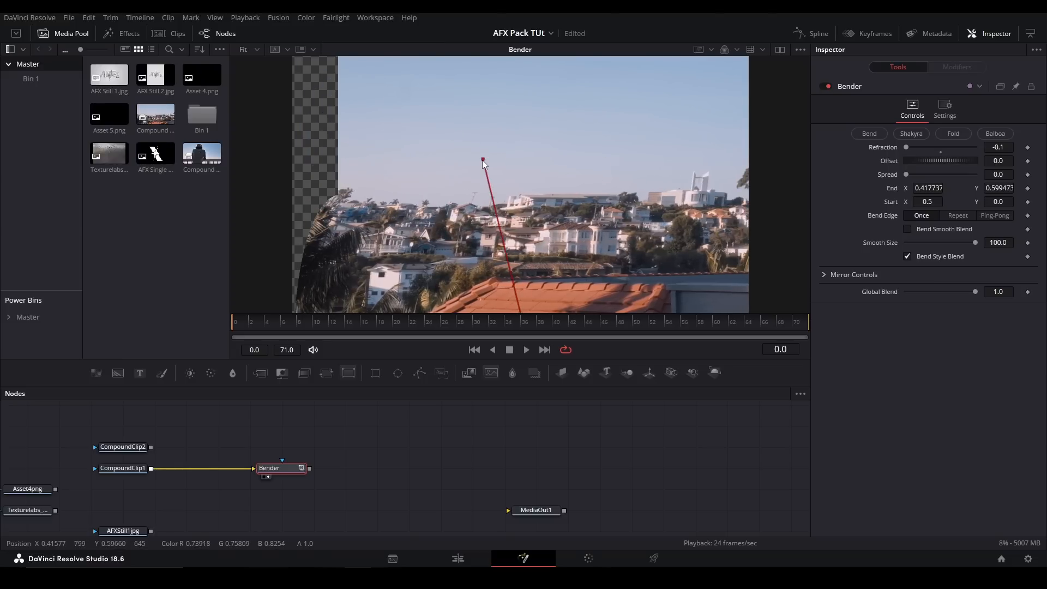
{"action": "left_click", "coordinate": [868, 134]}
{"action": "left_click", "coordinate": [953, 134]}
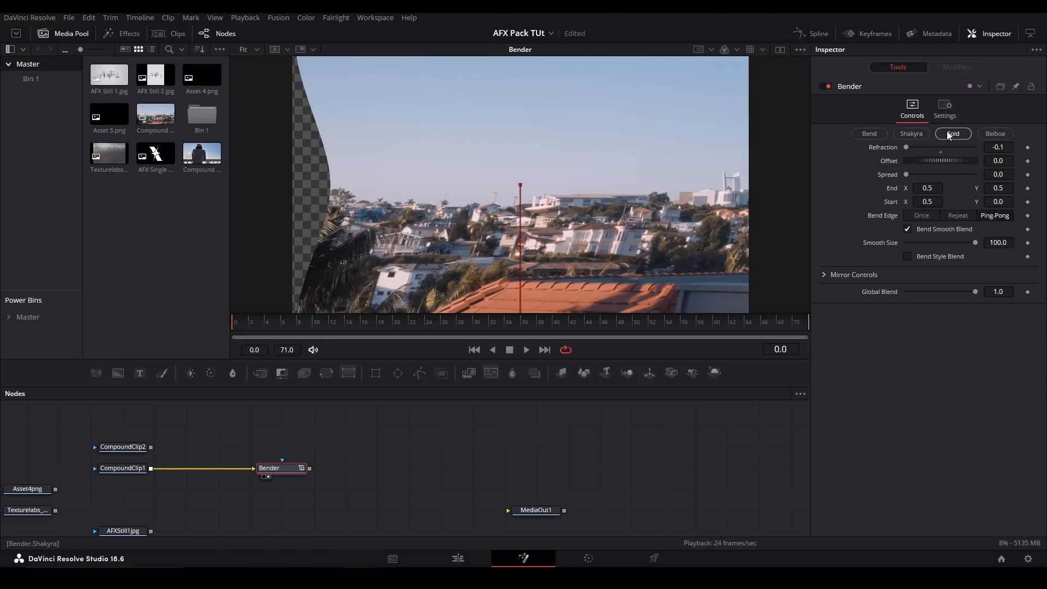
{"action": "left_click", "coordinate": [997, 136]}
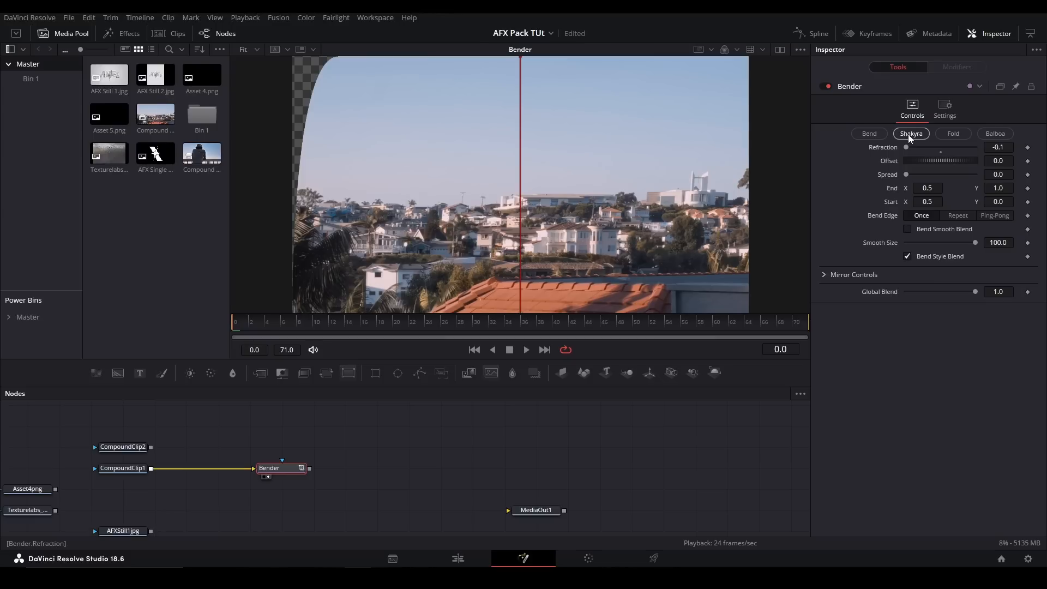
- Toggle Bend Smooth Blend on and off, and test the Smooth Size slider, leaving it at 100.0
{"action": "left_click", "coordinate": [912, 230]}
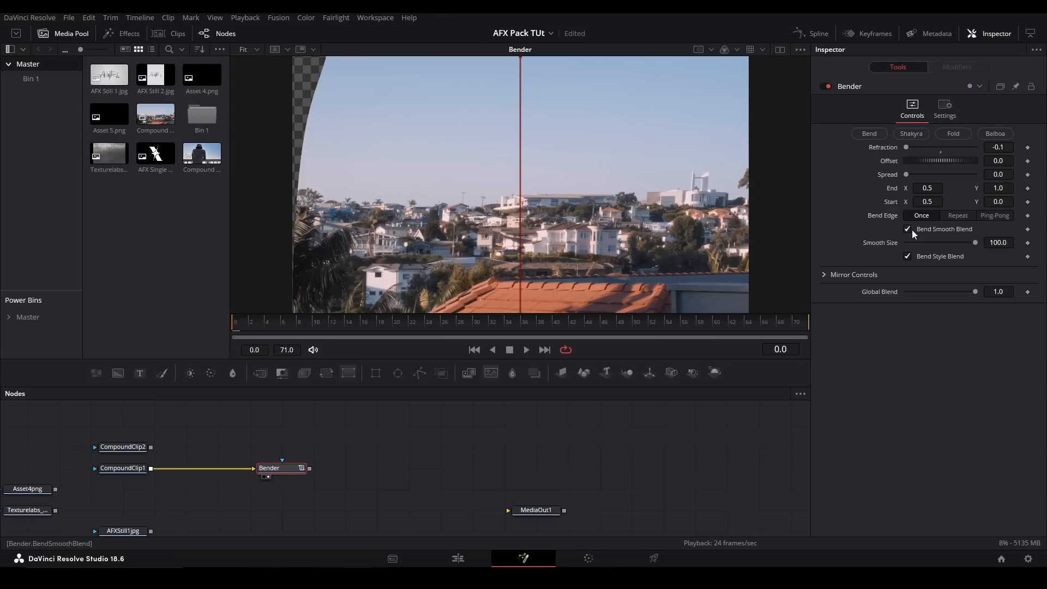
{"action": "left_click", "coordinate": [907, 230]}
{"action": "left_click_drag", "start_coordinate": [975, 242], "coordinate": [1012, 232]}
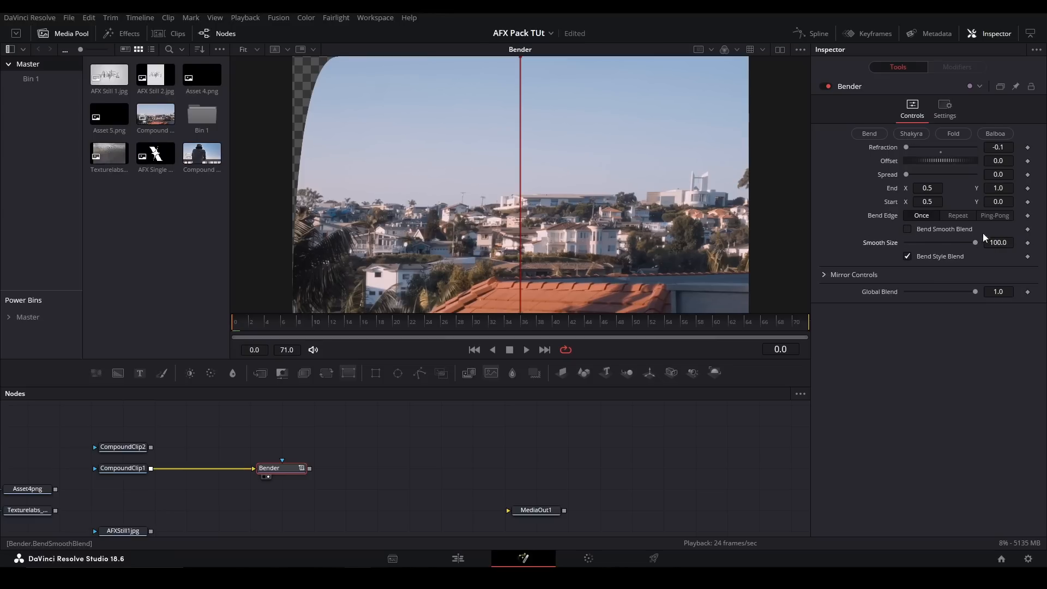
- Toggle the Bender's Bend Style Blend off and on to compare, leaving it enabled
{"action": "left_click", "coordinate": [908, 257]}
{"action": "left_click", "coordinate": [907, 256]}
{"action": "left_click", "coordinate": [908, 257]}
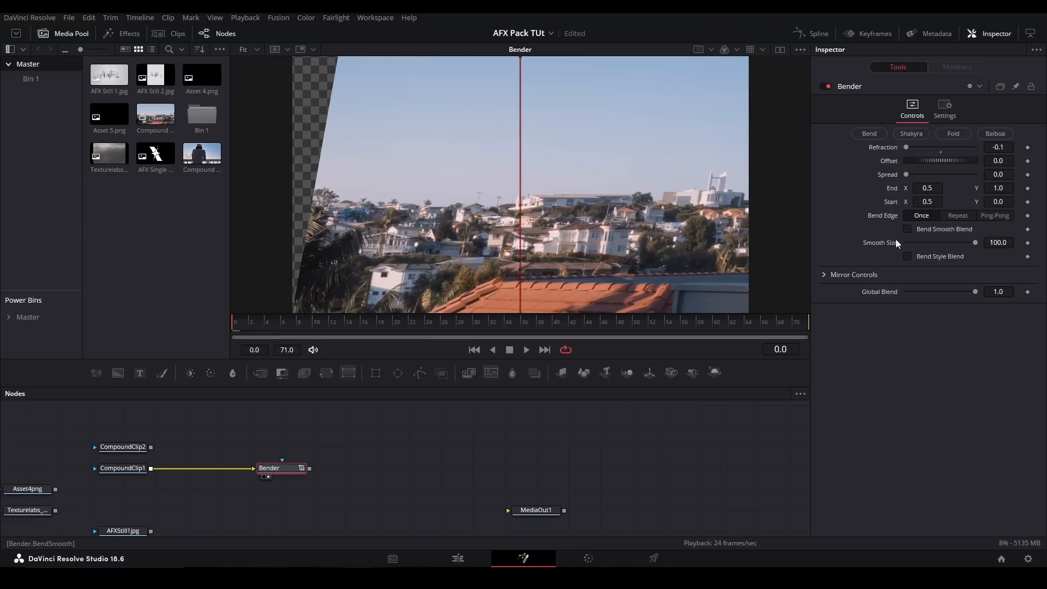
{"action": "left_click", "coordinate": [916, 256]}
- In the Bender's Mirror Controls, try Edges as Mirror with the Mirror Amount, and return Edges to Canvas
{"action": "left_click", "coordinate": [826, 274]}
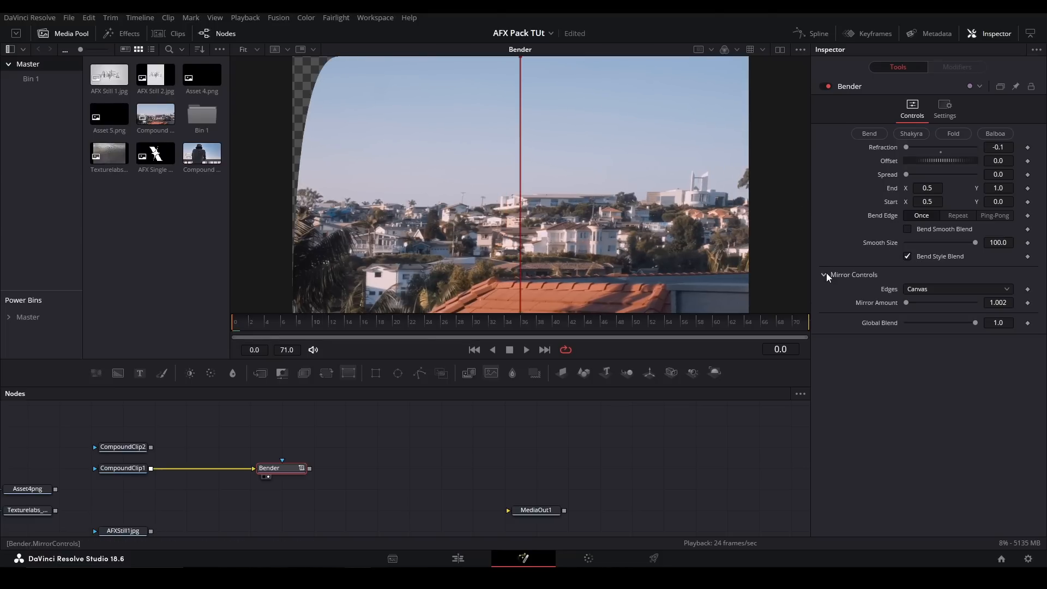
{"action": "left_click", "coordinate": [958, 289]}
{"action": "left_click", "coordinate": [922, 339]}
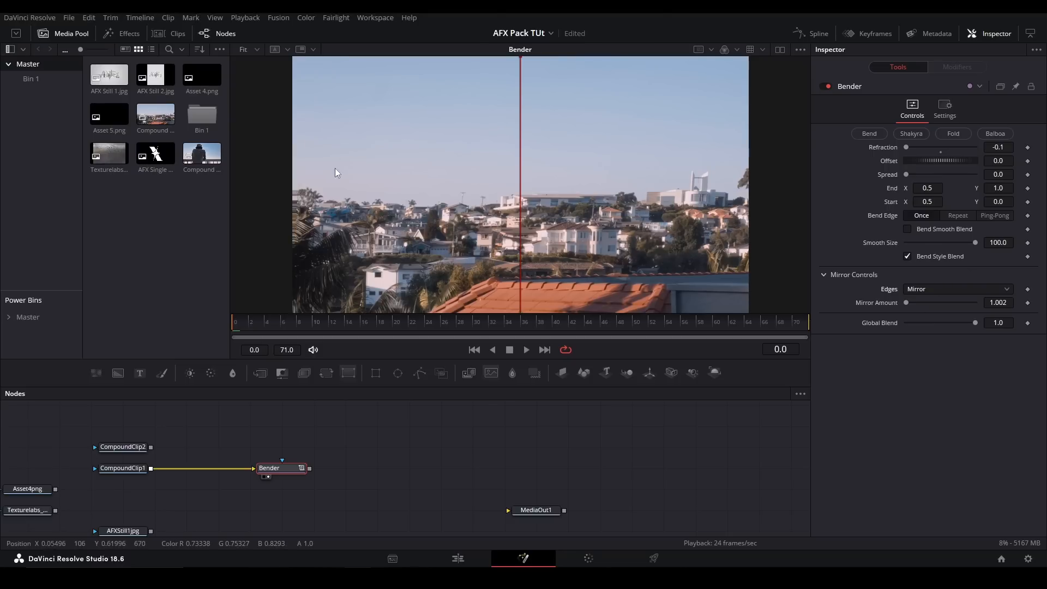
{"action": "left_click_drag", "start_coordinate": [1004, 304], "coordinate": [1023, 305]}
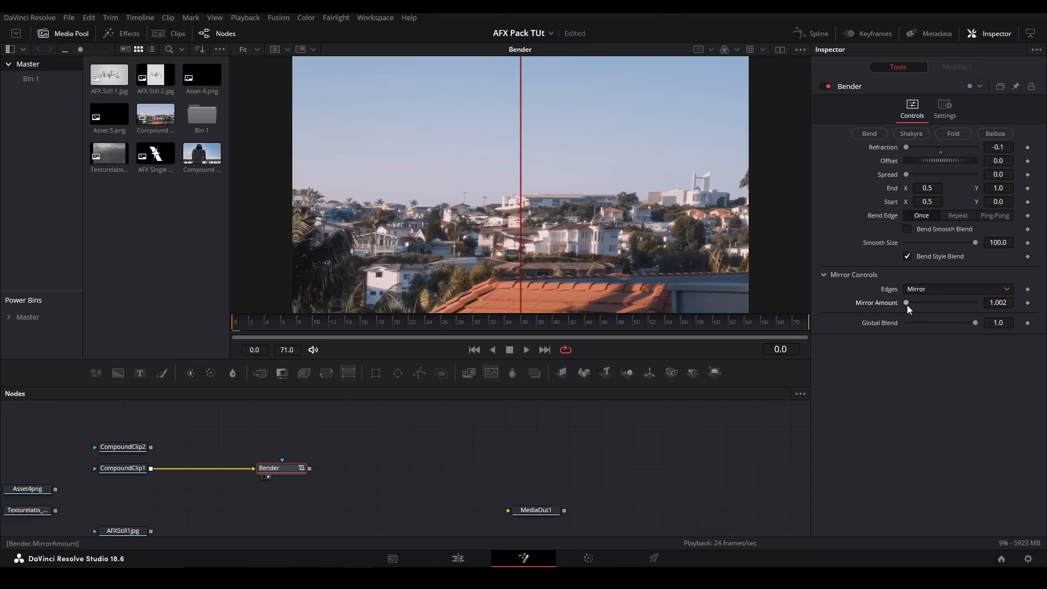
{"action": "left_click", "coordinate": [932, 290]}
{"action": "left_click", "coordinate": [921, 304]}
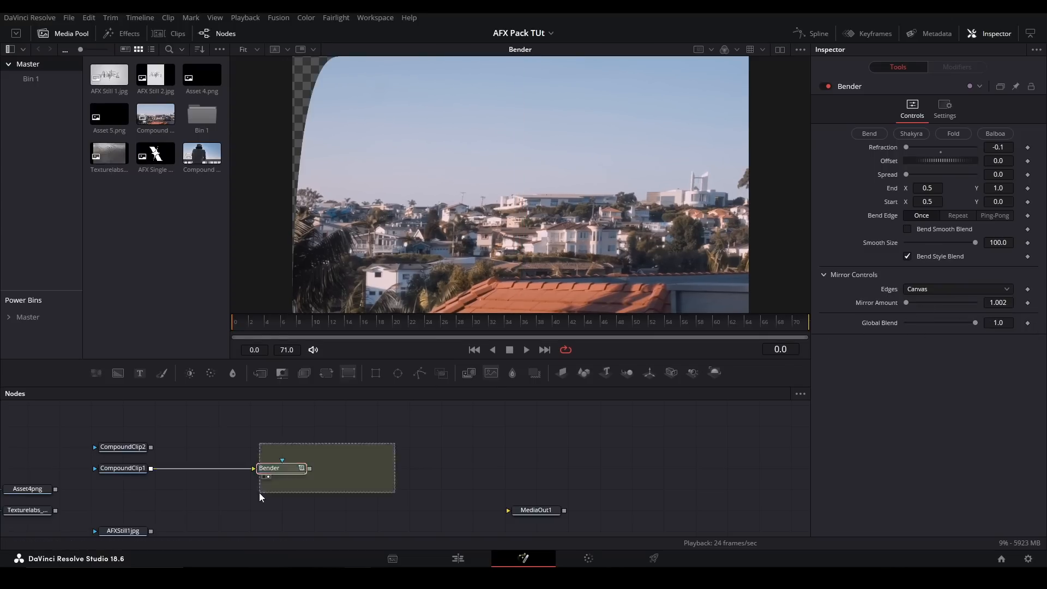
- Replace the Bender node with the pj_Blobbylize V1_afx macro and connect CompoundClip1 to its input
{"action": "key", "text": "Delete"}
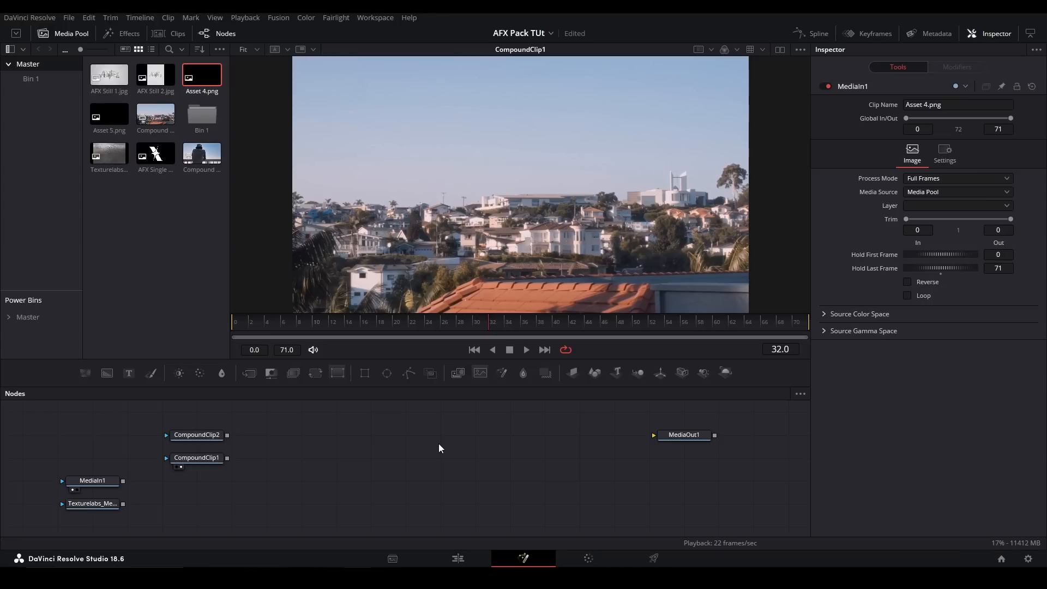
{"action": "key", "text": "shift+space"}
{"action": "type", "text": "blob"}
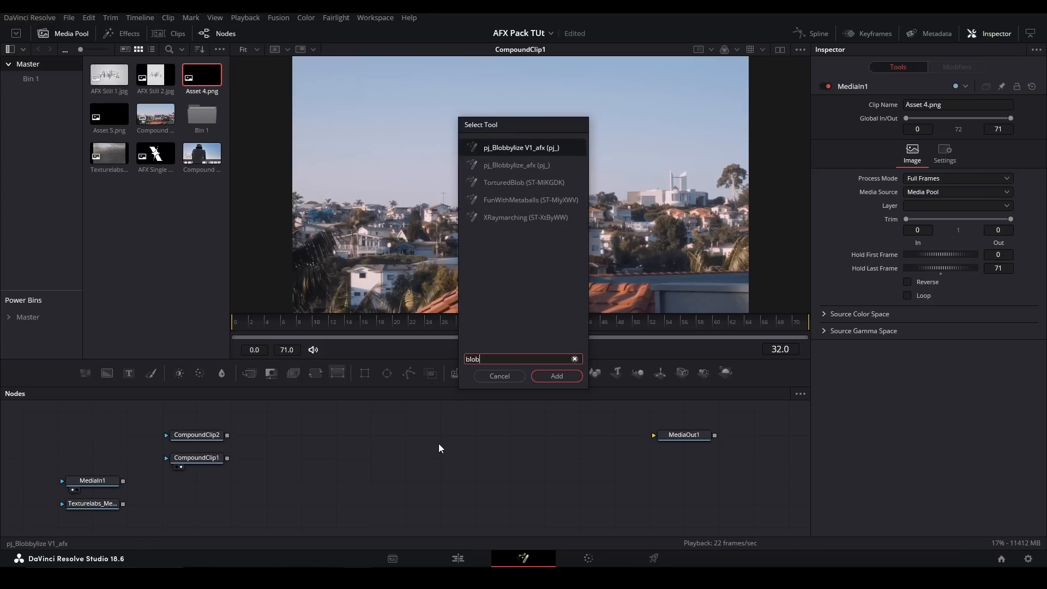
{"action": "key", "text": "Return"}
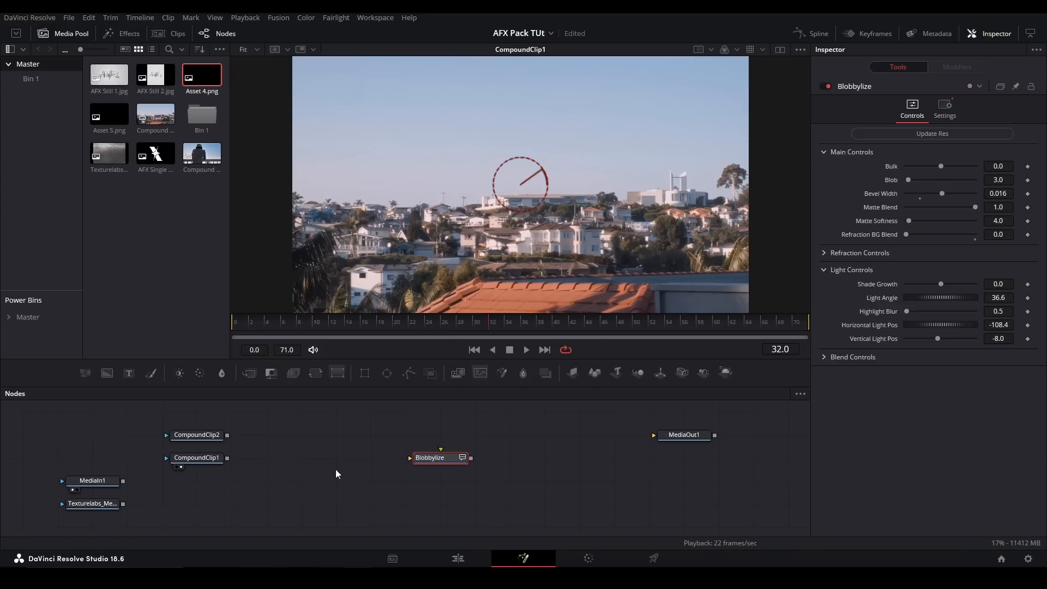
{"action": "left_click_drag", "start_coordinate": [227, 457], "coordinate": [420, 459]}
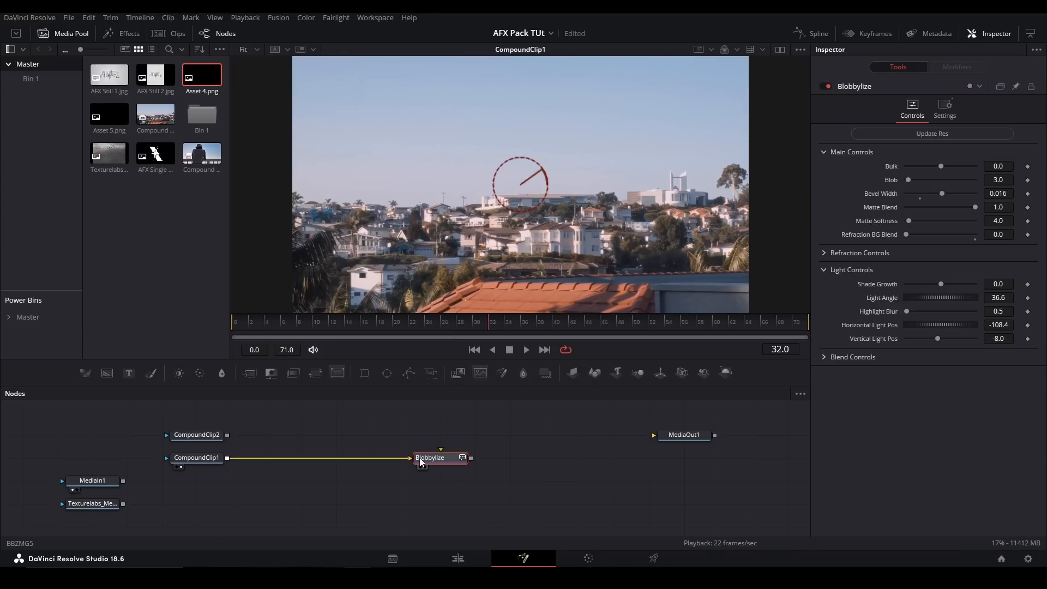
- Check the Asset 4.png logo in a second viewer, connect MediaIn1 to Blobbylize's Map input, and view Blobbylize in a single viewer
{"action": "left_click", "coordinate": [114, 483]}
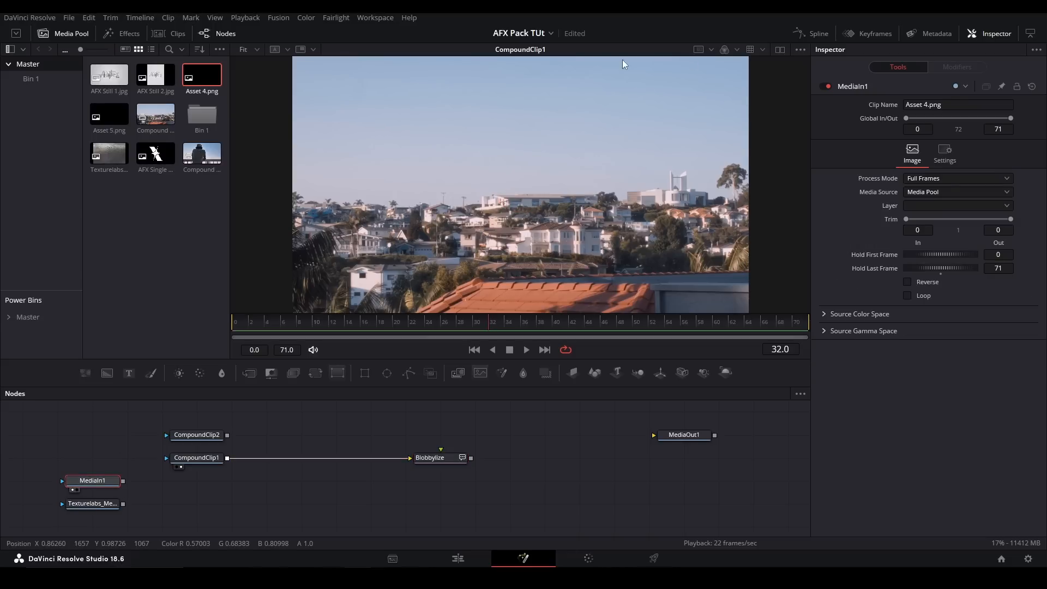
{"action": "left_click", "coordinate": [73, 34]}
{"action": "left_click", "coordinate": [782, 50]}
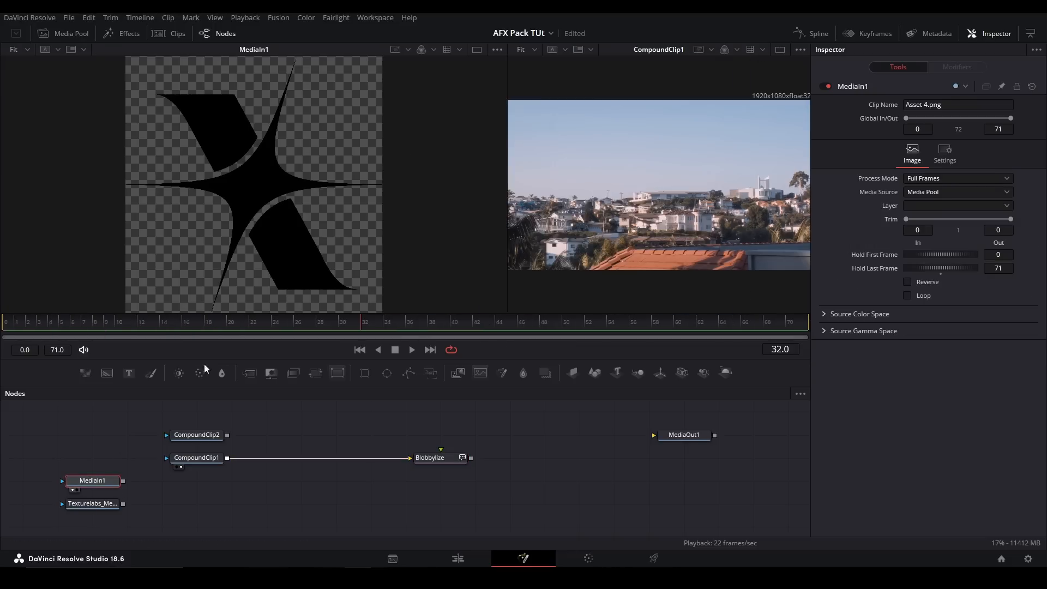
{"action": "left_click_drag", "start_coordinate": [123, 481], "coordinate": [446, 459]}
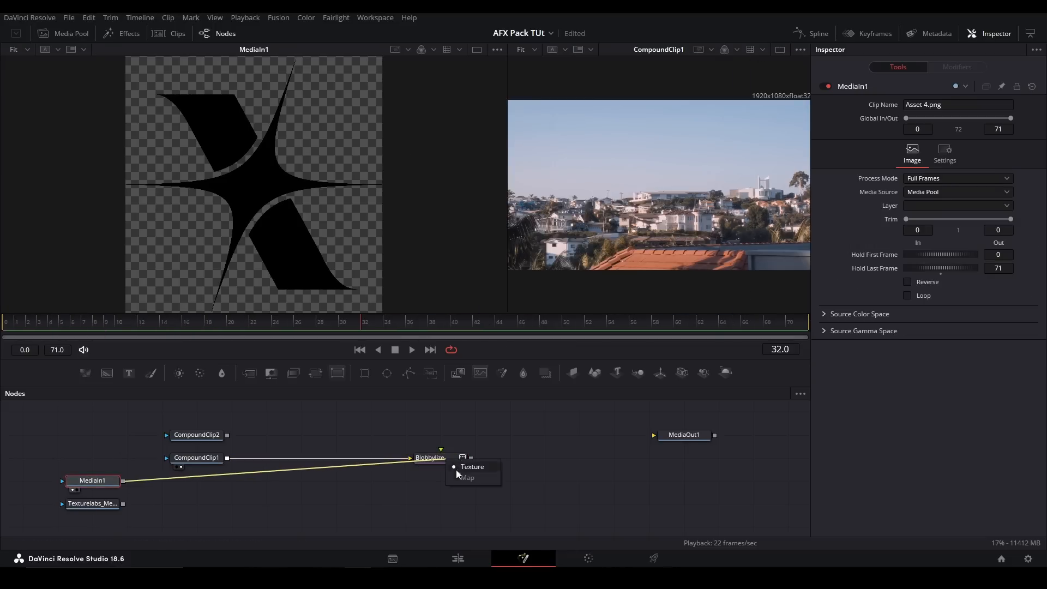
{"action": "left_click", "coordinate": [457, 473]}
{"action": "left_click", "coordinate": [448, 463]}
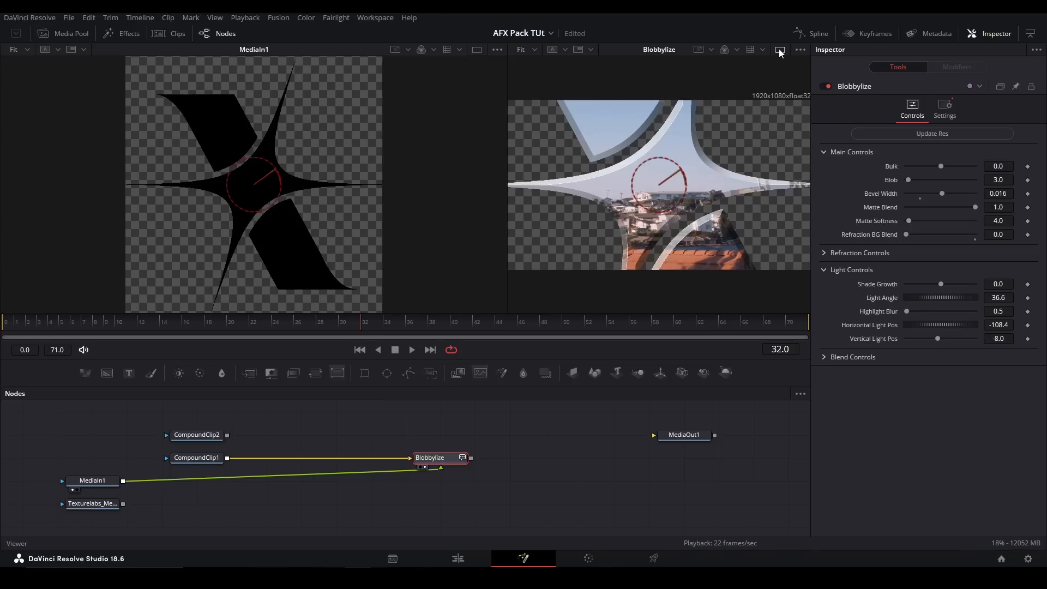
{"action": "left_click", "coordinate": [780, 50]}
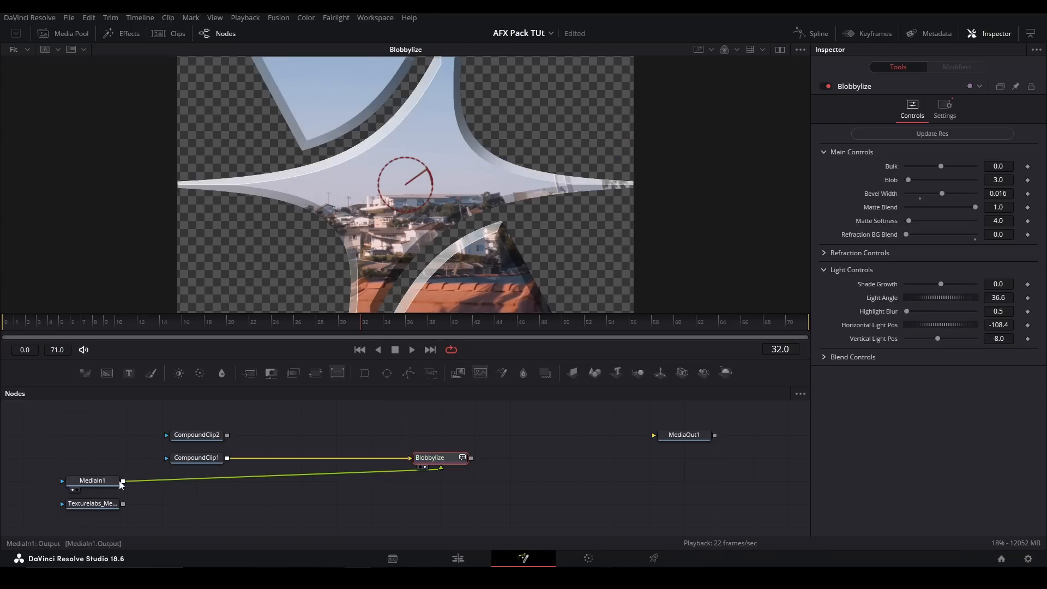
- Update the Blobbylize resolution with Update Res after connecting the logo map
{"action": "left_click", "coordinate": [95, 481]}
{"action": "left_click", "coordinate": [434, 458]}
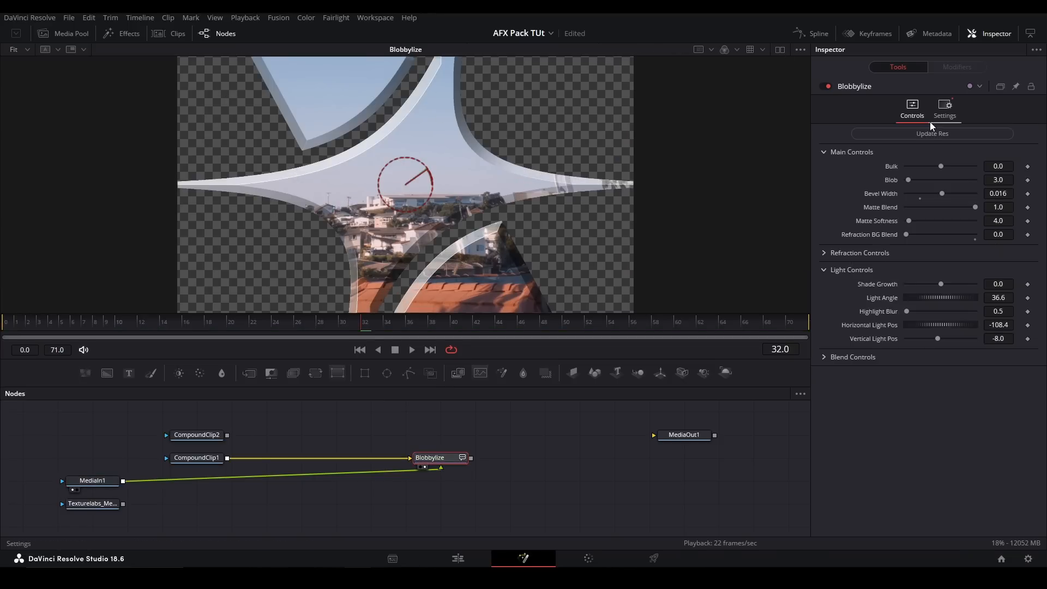
{"action": "left_click", "coordinate": [931, 134]}
- Add a Transform after MediaIn1 and scale the logo down to a Size of about 0.4
{"action": "left_click", "coordinate": [114, 480]}
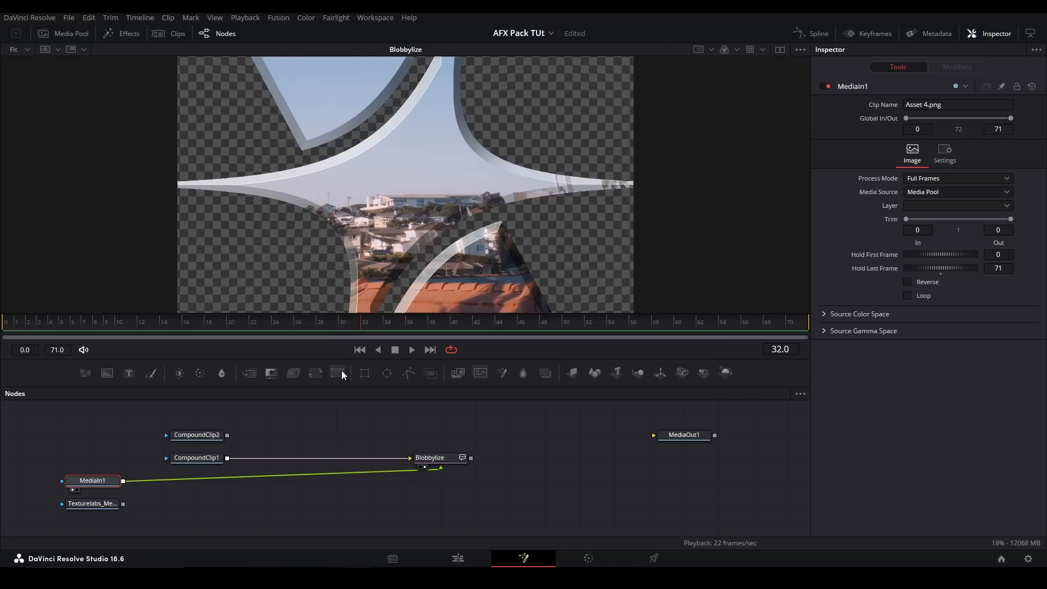
{"action": "left_click", "coordinate": [316, 373]}
{"action": "left_click_drag", "start_coordinate": [1010, 202], "coordinate": [791, 266]}
{"action": "left_click_drag", "start_coordinate": [1009, 200], "coordinate": [899, 220]}
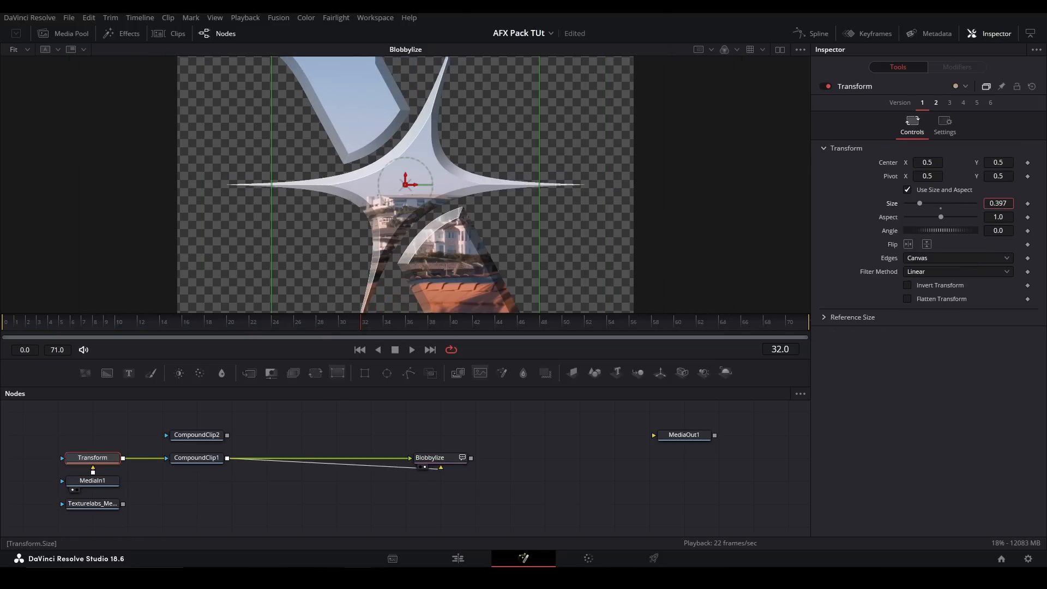
- Test Blobbylize's Bulk at -0.0044 and 0.0033 and Blob at 24.2, and reset them to 0.0 and 3.0
{"action": "left_click", "coordinate": [471, 455]}
{"action": "left_click", "coordinate": [452, 457]}
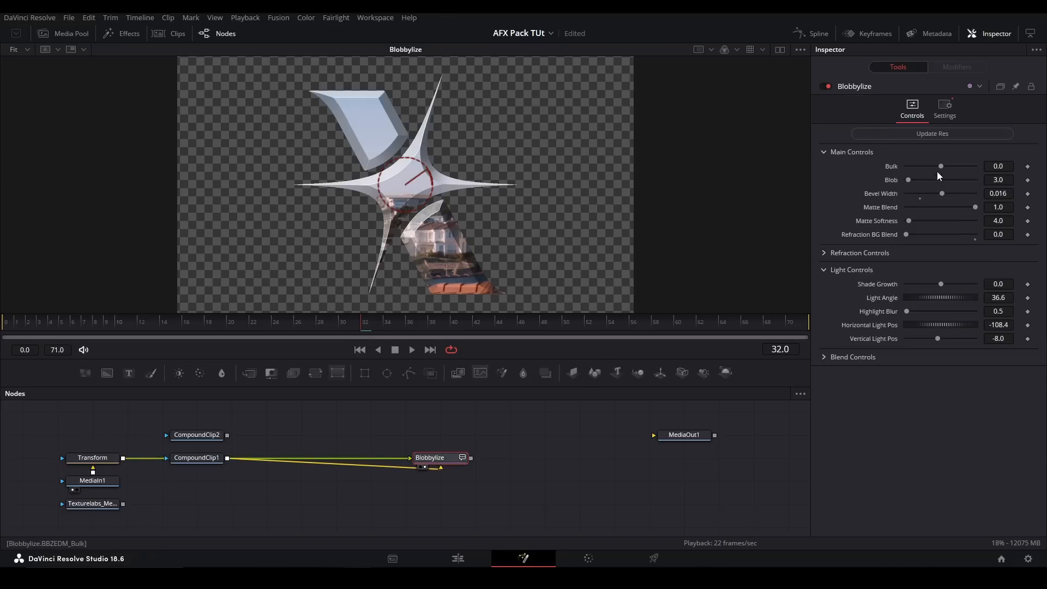
{"action": "mouse_move", "coordinate": [942, 166]}
{"action": "left_mouse_down"}
{"action": "mouse_move", "coordinate": [951, 165]}
{"action": "mouse_move", "coordinate": [928, 159]}
{"action": "left_mouse_up"}
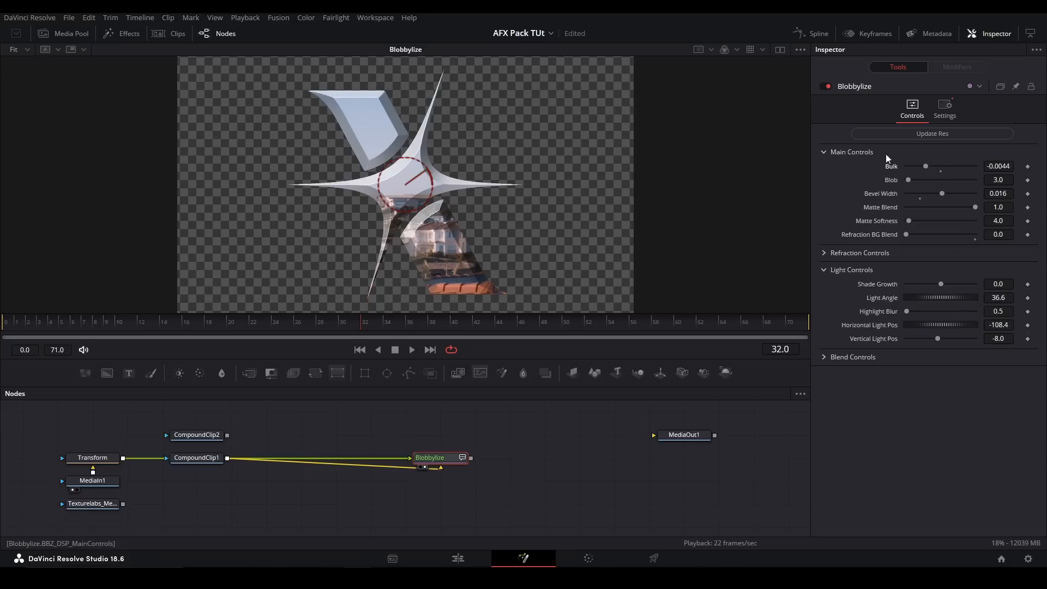
{"action": "left_click_drag", "start_coordinate": [915, 179], "coordinate": [953, 162]}
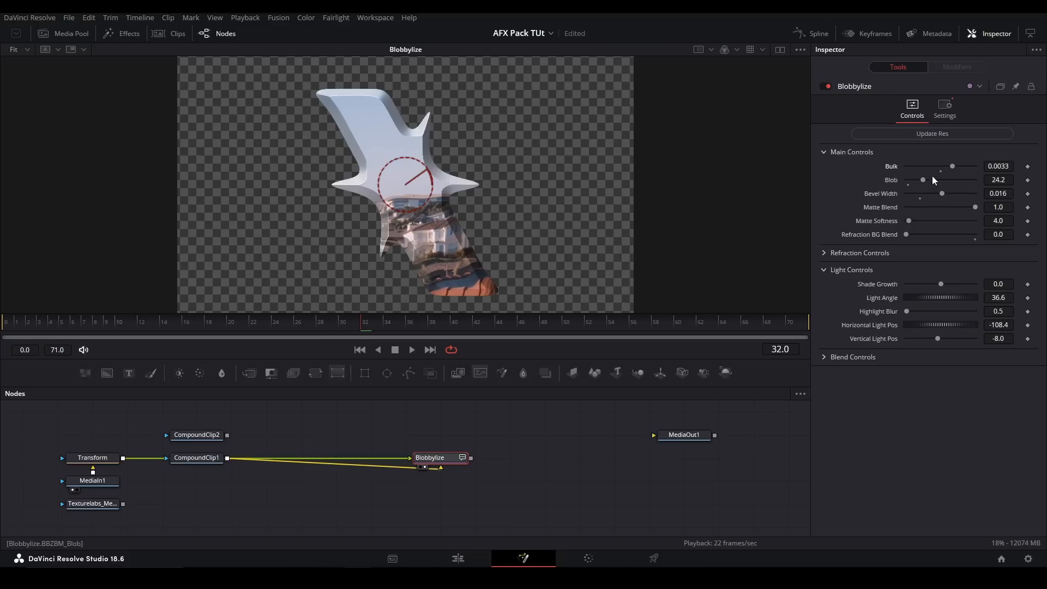
{"action": "left_click", "coordinate": [940, 171]}
{"action": "left_click", "coordinate": [907, 184]}
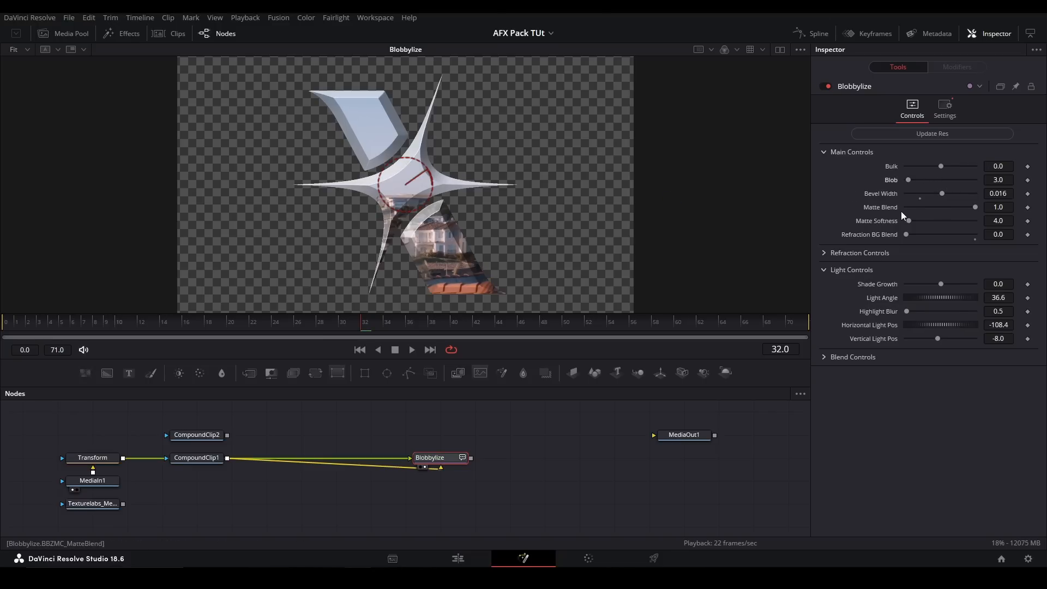
- Set Blobbylize's Bevel Width to 0.0081, try Matte Blend at 0.0, and test Matte Softness, leaving it at 4.0
{"action": "left_click_drag", "start_coordinate": [947, 196], "coordinate": [836, 208]}
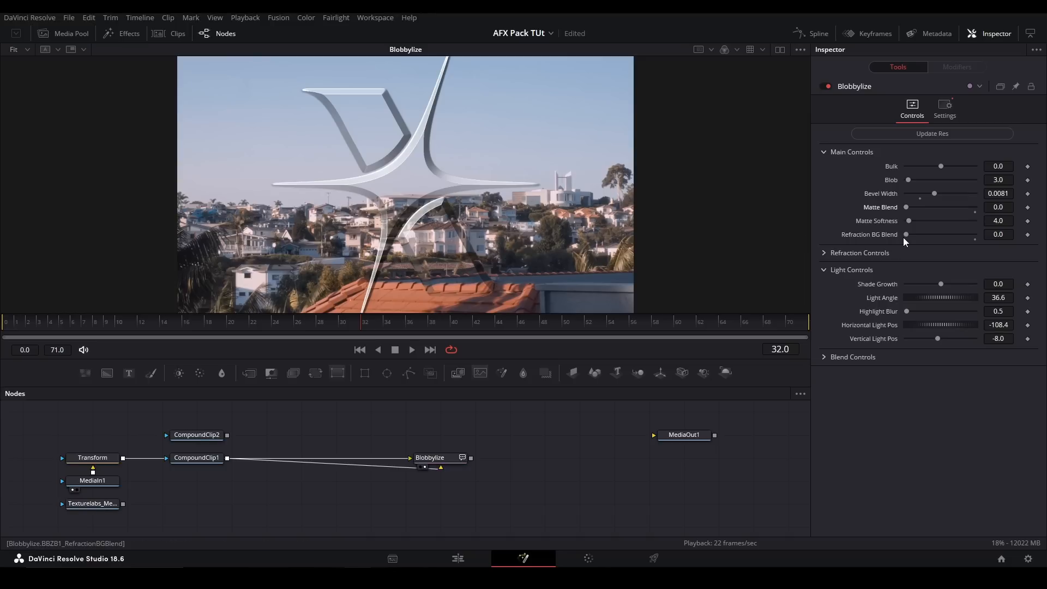
{"action": "left_click_drag", "start_coordinate": [909, 221], "coordinate": [954, 215]}
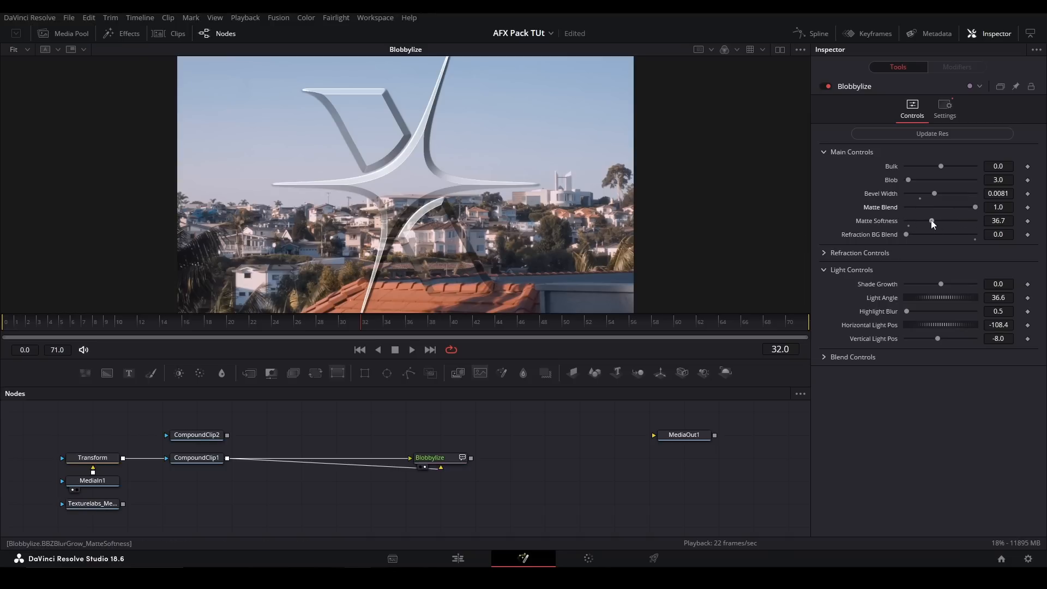
{"action": "left_click_drag", "start_coordinate": [931, 221], "coordinate": [997, 220]}
{"action": "left_click_drag", "start_coordinate": [907, 221], "coordinate": [908, 223]}
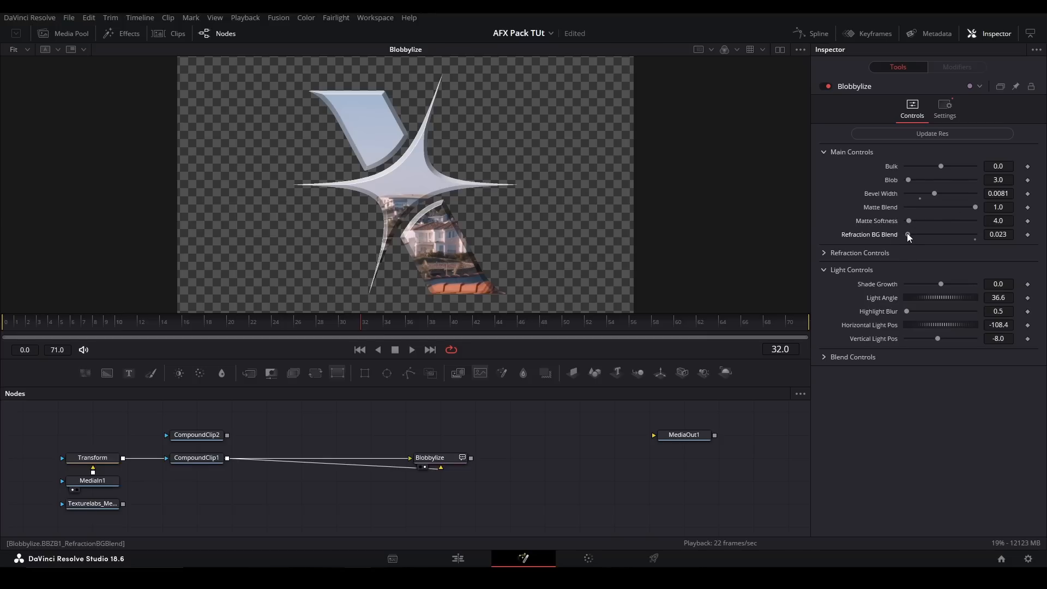
- Set Blobbylize's Matte Blend to 0.0 and compare Refraction BG Blend at 1.0 and 0.0 up close, leaving it at 0.0
{"action": "left_click_drag", "start_coordinate": [973, 207], "coordinate": [1032, 233]}
{"action": "scroll", "coordinate": [385, 207], "scroll_direction": "up", "scroll_amount": 10}
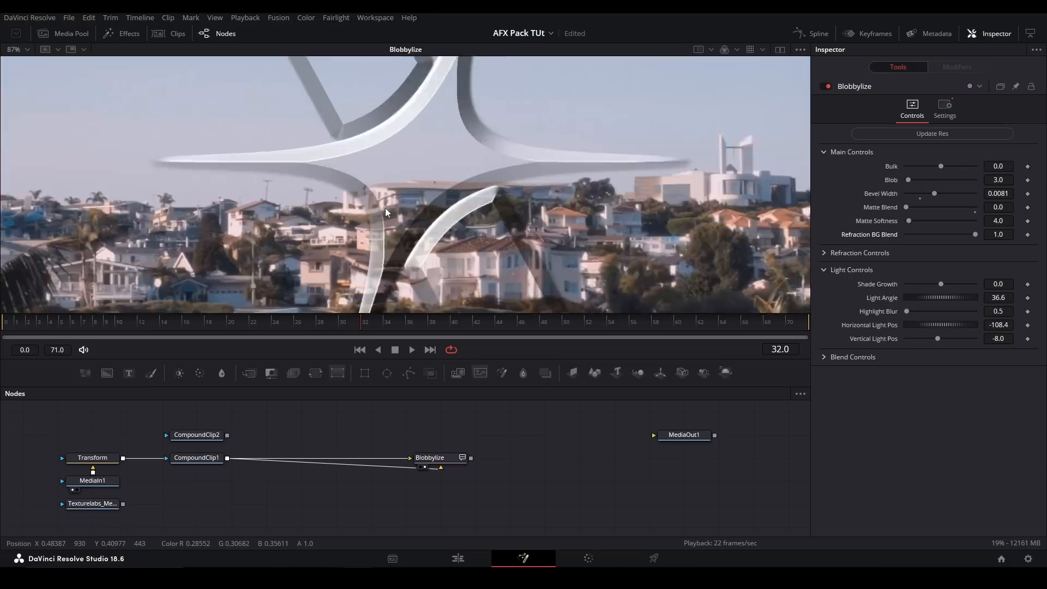
{"action": "scroll", "coordinate": [369, 200], "scroll_direction": "down", "scroll_amount": 3}
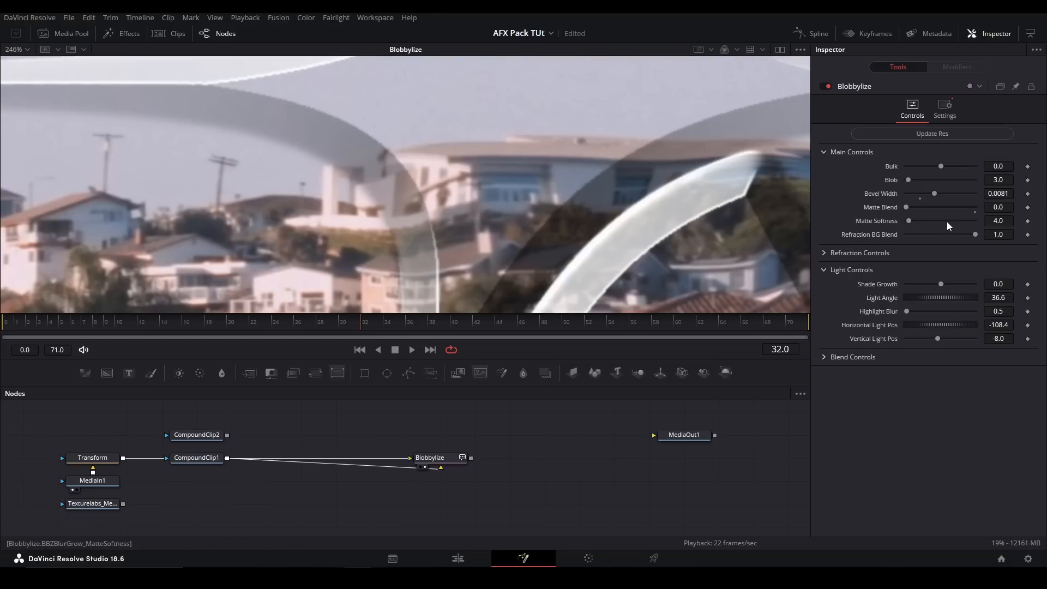
{"action": "left_click_drag", "start_coordinate": [975, 234], "coordinate": [869, 234]}
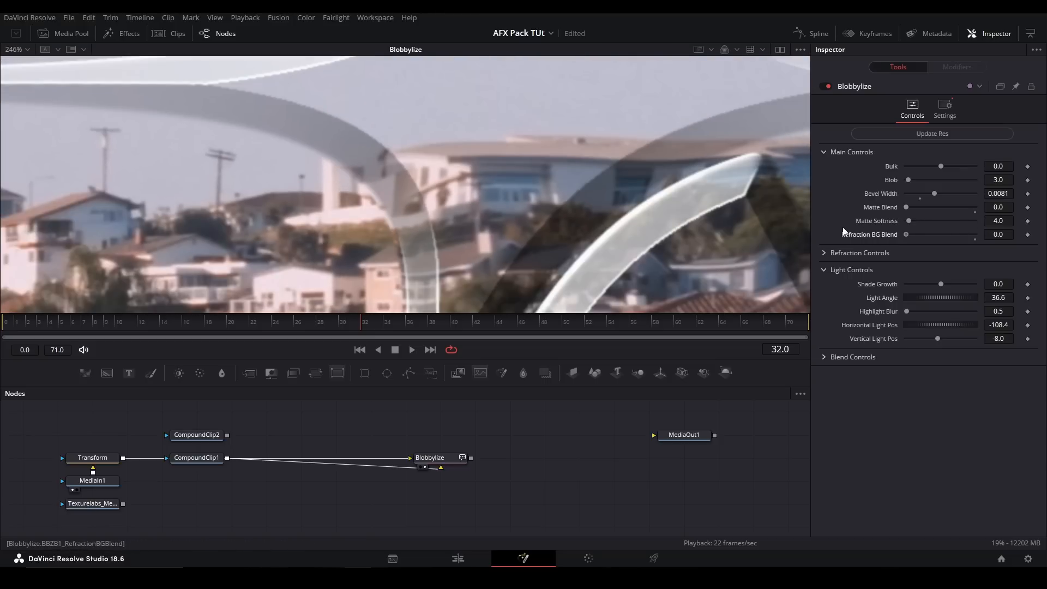
{"action": "key", "text": "ctrl+z"}
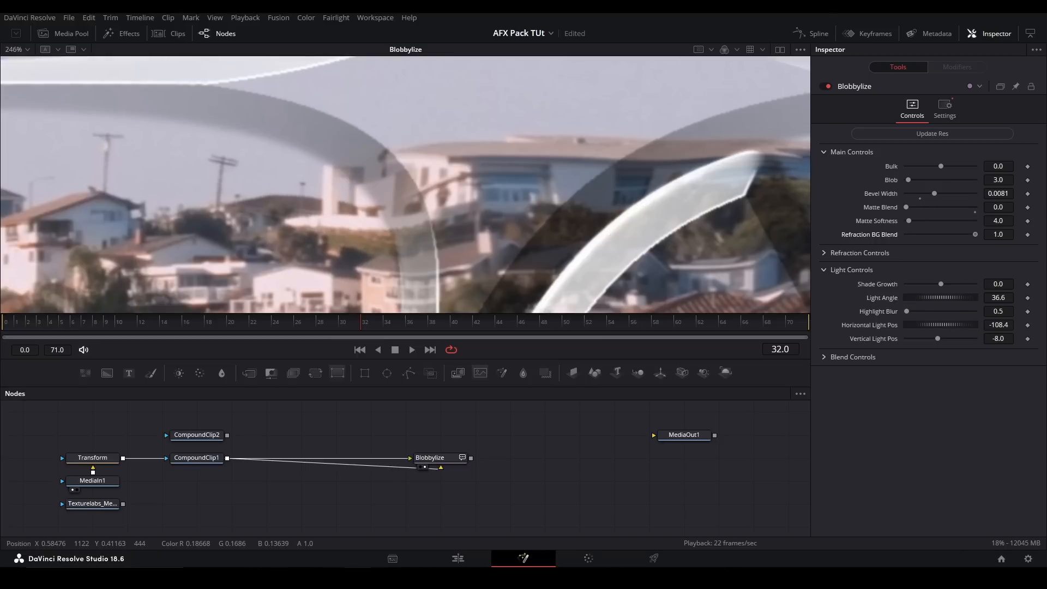
{"action": "left_click_drag", "start_coordinate": [975, 234], "coordinate": [886, 229]}
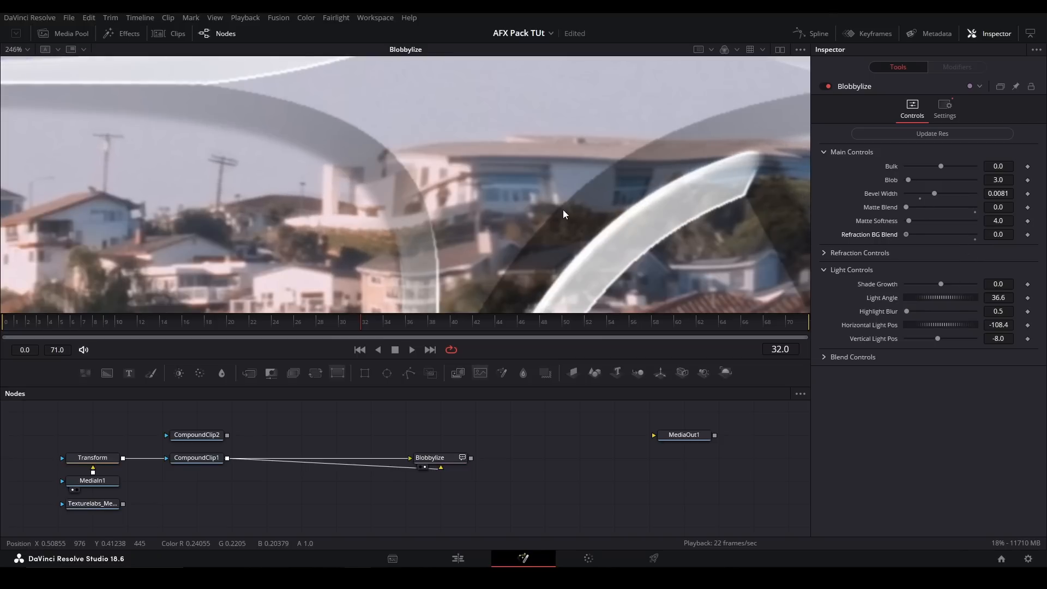
{"action": "key", "text": "ctrl+f"}
- In Blobbylize's Refraction Controls, test the Refraction Angle and Spread, and set X Refraction to -0.1
{"action": "left_click", "coordinate": [825, 253]}
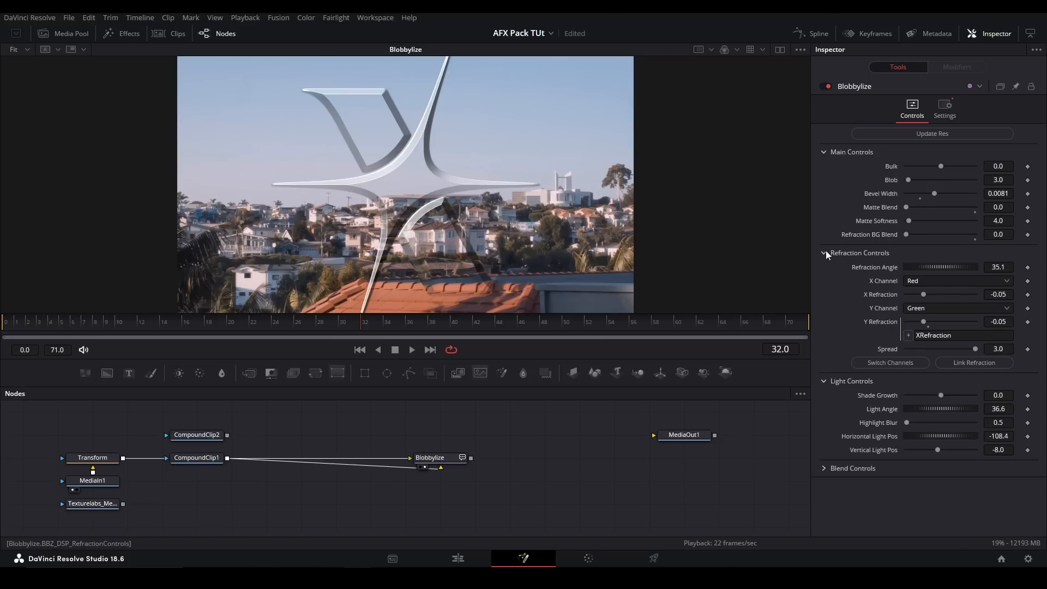
{"action": "left_click_drag", "start_coordinate": [921, 268], "coordinate": [901, 287]}
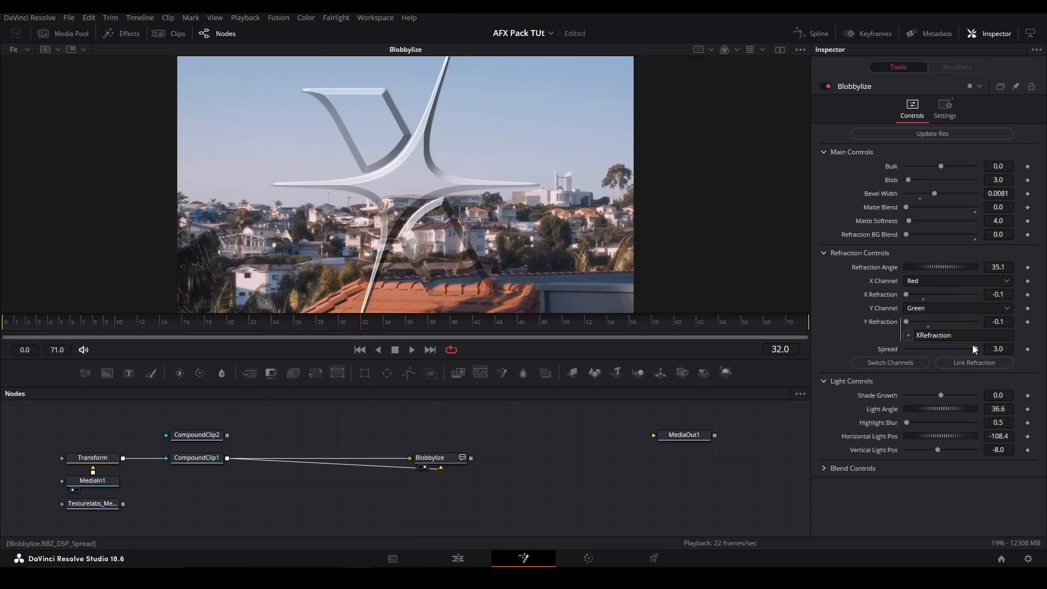
{"action": "mouse_move", "coordinate": [972, 350]}
{"action": "left_mouse_down"}
{"action": "mouse_move", "coordinate": [884, 349]}
{"action": "mouse_move", "coordinate": [984, 337]}
{"action": "left_mouse_up"}
{"action": "left_click", "coordinate": [825, 252]}
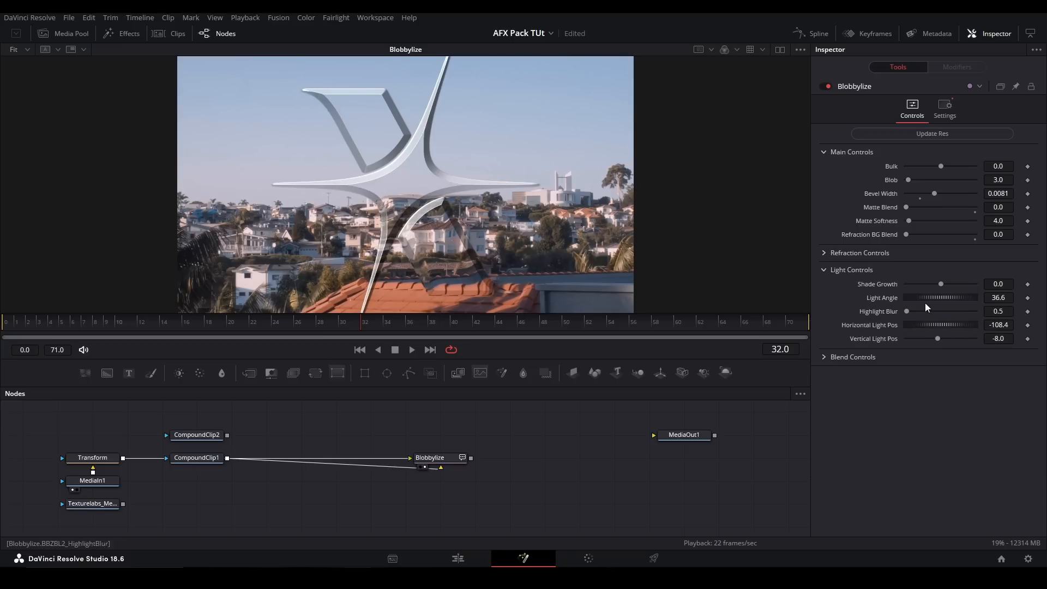
- Test Blobbylize's Shade Growth up to 0.0067 while inspecting the bevel edges, and reset it to 0.0
{"action": "left_click_drag", "start_coordinate": [942, 284], "coordinate": [955, 284]}
{"action": "left_click_drag", "start_coordinate": [543, 185], "coordinate": [537, 264]}
{"action": "mouse_move", "coordinate": [954, 284]}
{"action": "left_mouse_down"}
{"action": "mouse_move", "coordinate": [966, 284]}
{"action": "mouse_move", "coordinate": [940, 282]}
{"action": "mouse_move", "coordinate": [965, 273]}
{"action": "left_mouse_up"}
{"action": "left_click_drag", "start_coordinate": [579, 241], "coordinate": [577, 221]}
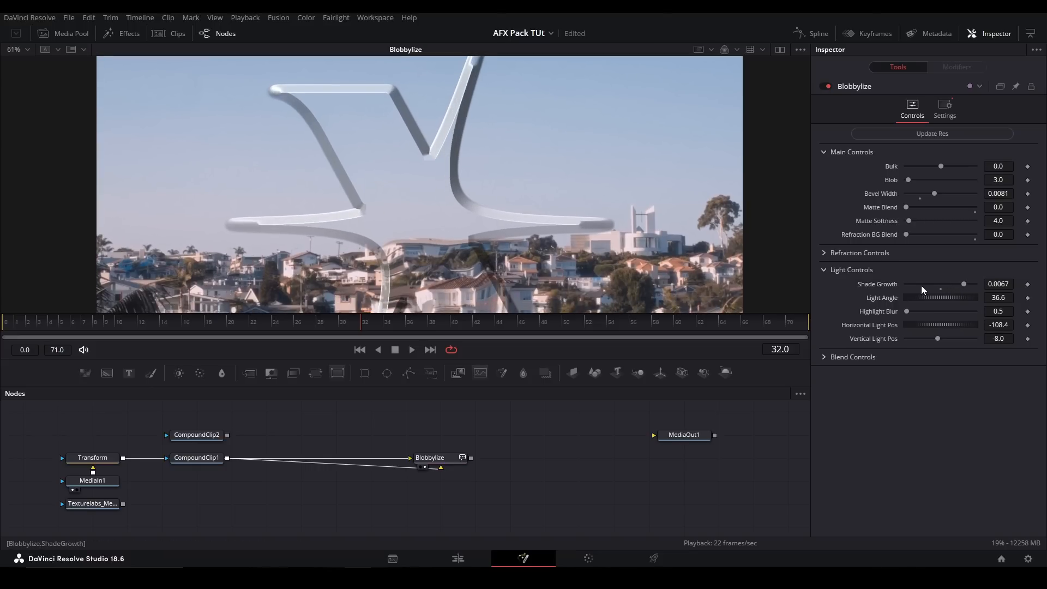
{"action": "left_click", "coordinate": [938, 287]}
{"action": "key", "text": "ctrl+f"}
- Set Blobbylize's Light Angle to 320.9 and raise Highlight Blur to 7.0 while inspecting the bevel up close
{"action": "left_click_drag", "start_coordinate": [934, 300], "coordinate": [987, 283]}
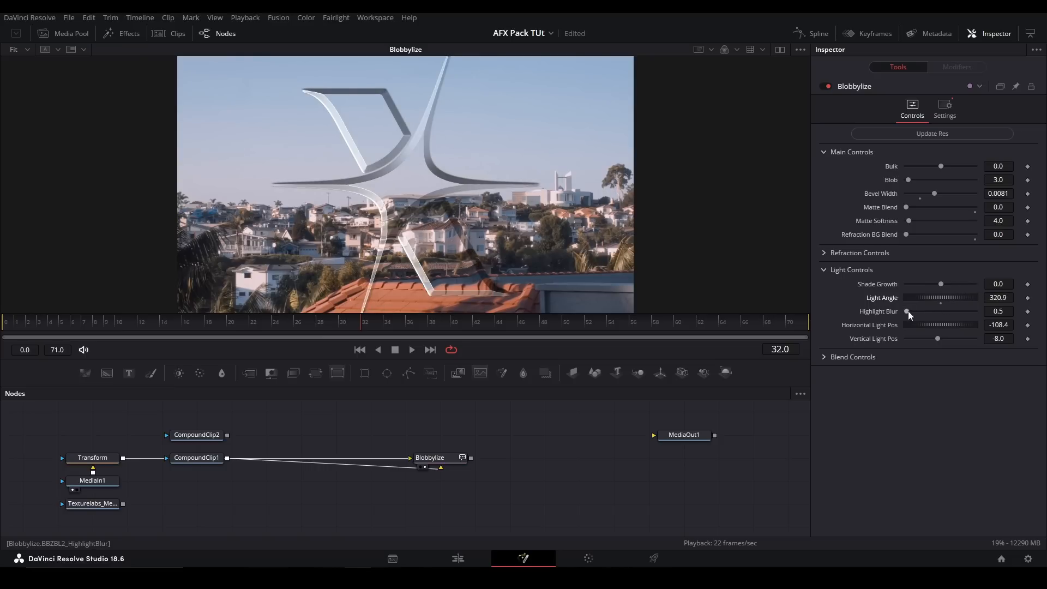
{"action": "scroll", "coordinate": [321, 212], "scroll_direction": "up", "scroll_amount": 2}
{"action": "scroll", "coordinate": [357, 185], "scroll_direction": "up", "scroll_amount": 1}
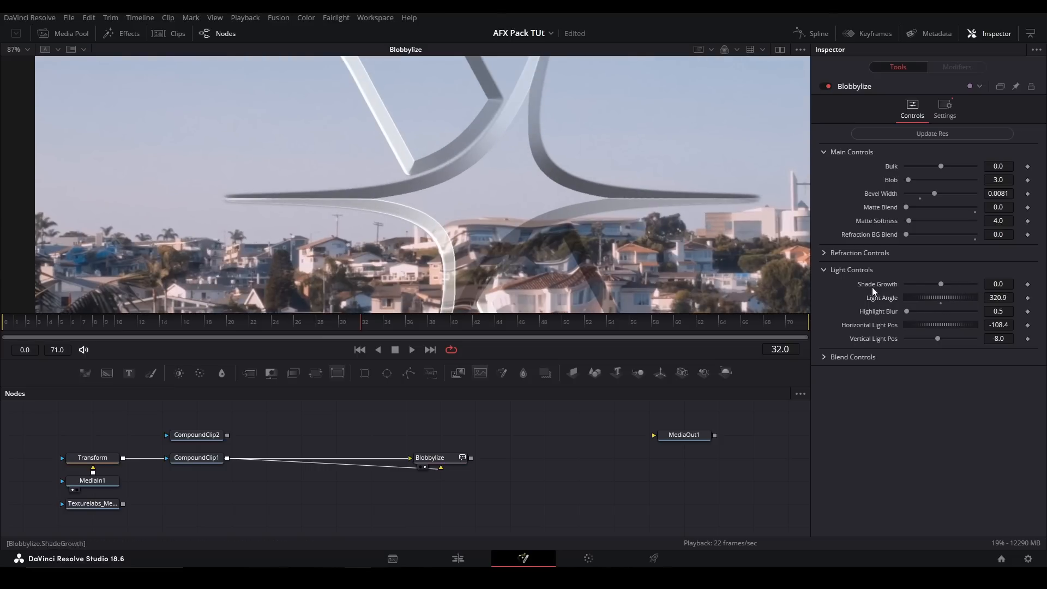
{"action": "left_click_drag", "start_coordinate": [910, 313], "coordinate": [914, 312]}
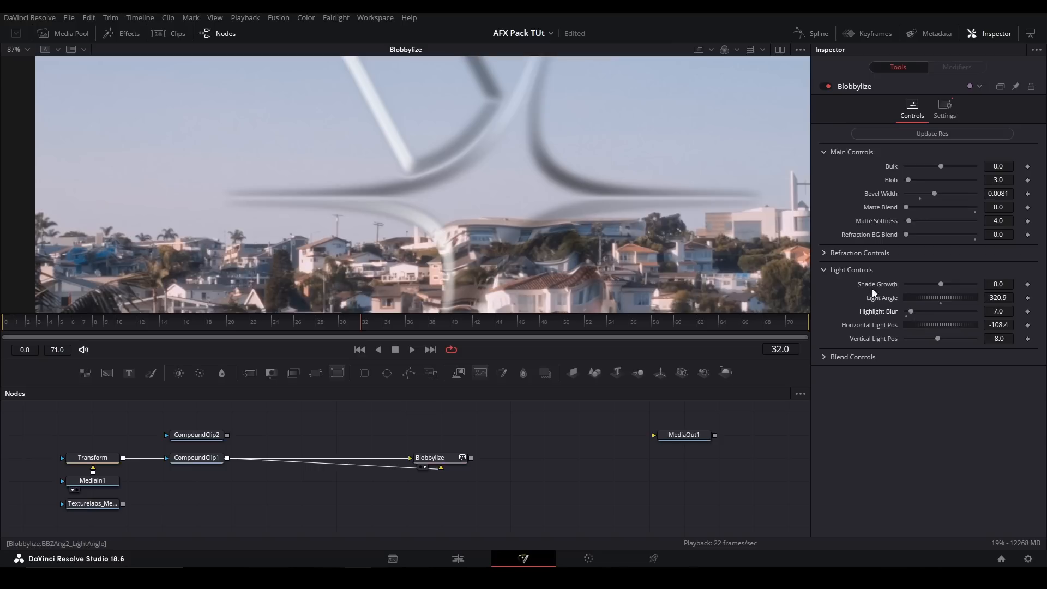
- Reset Blobbylize's Highlight Blur to 0.5 and inspect the sharper bevel highlights up close
{"action": "left_click_drag", "start_coordinate": [540, 230], "coordinate": [571, 324]}
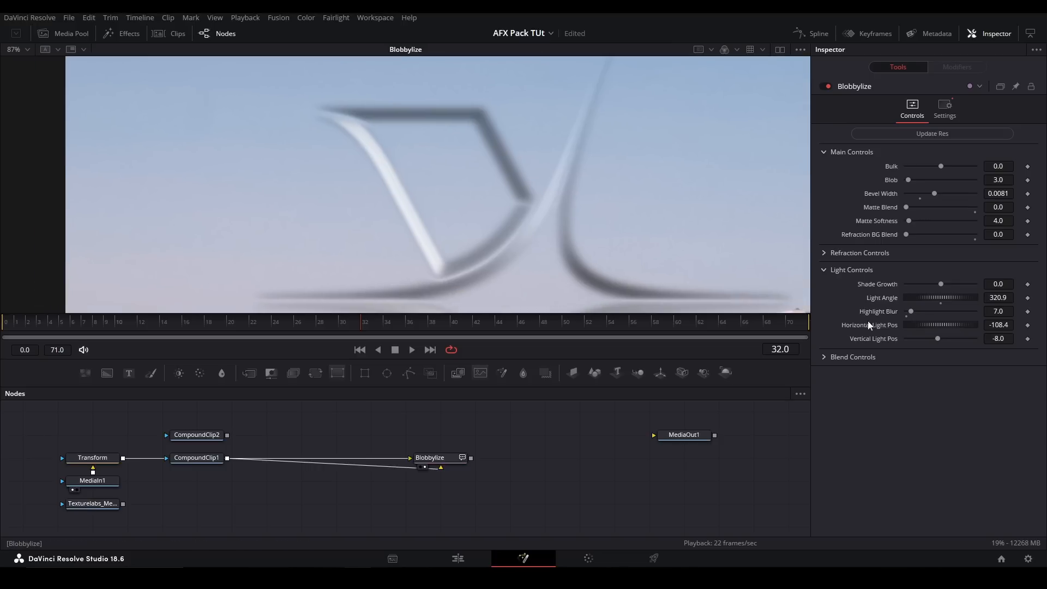
{"action": "left_click", "coordinate": [907, 316]}
{"action": "scroll", "coordinate": [529, 233], "scroll_direction": "down", "scroll_amount": 2}
{"action": "scroll", "coordinate": [500, 234], "scroll_direction": "up", "scroll_amount": 1}
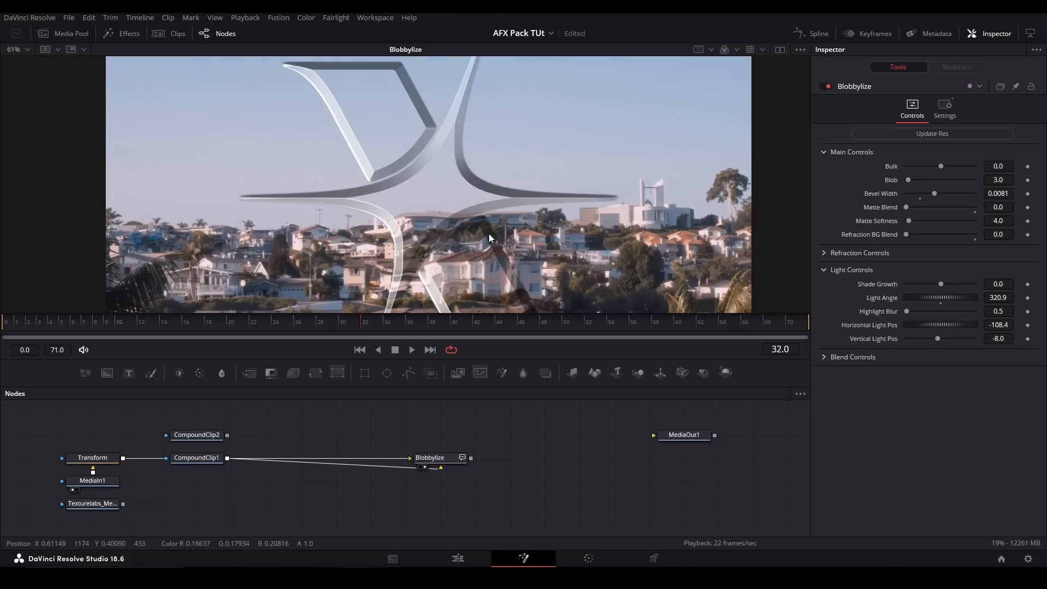
{"action": "left_click_drag", "start_coordinate": [476, 235], "coordinate": [618, 246]}
{"action": "key", "text": "ctrl+f"}
- Test Blobbylize's Horizontal Light Pos at -24.9 and Vertical Light Pos at 90.0 and -90.0, resetting them to -108.4 and -8.0
{"action": "left_click_drag", "start_coordinate": [920, 325], "coordinate": [938, 325]}
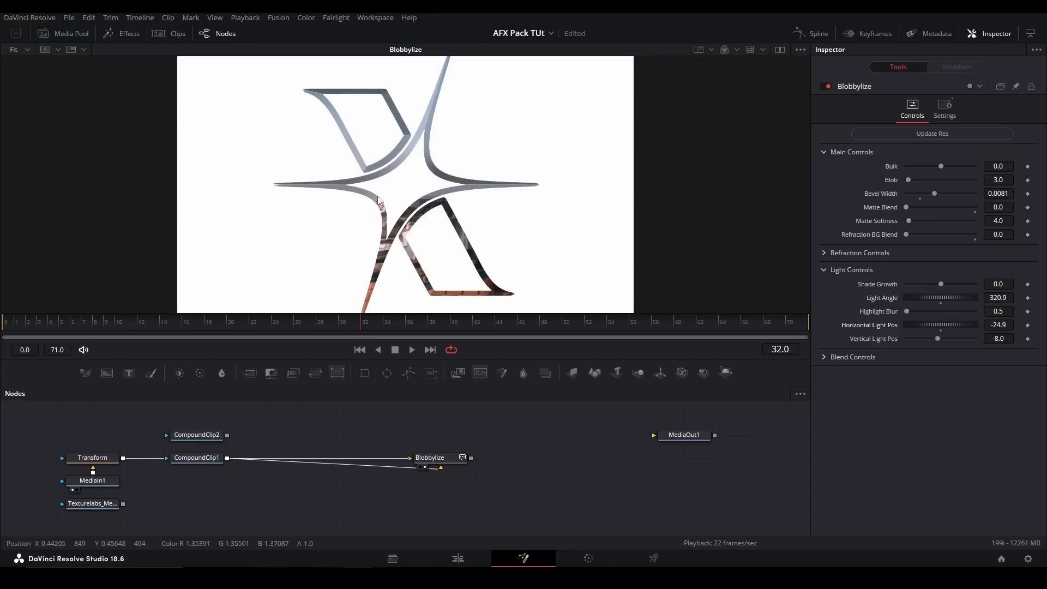
{"action": "left_click", "coordinate": [941, 331]}
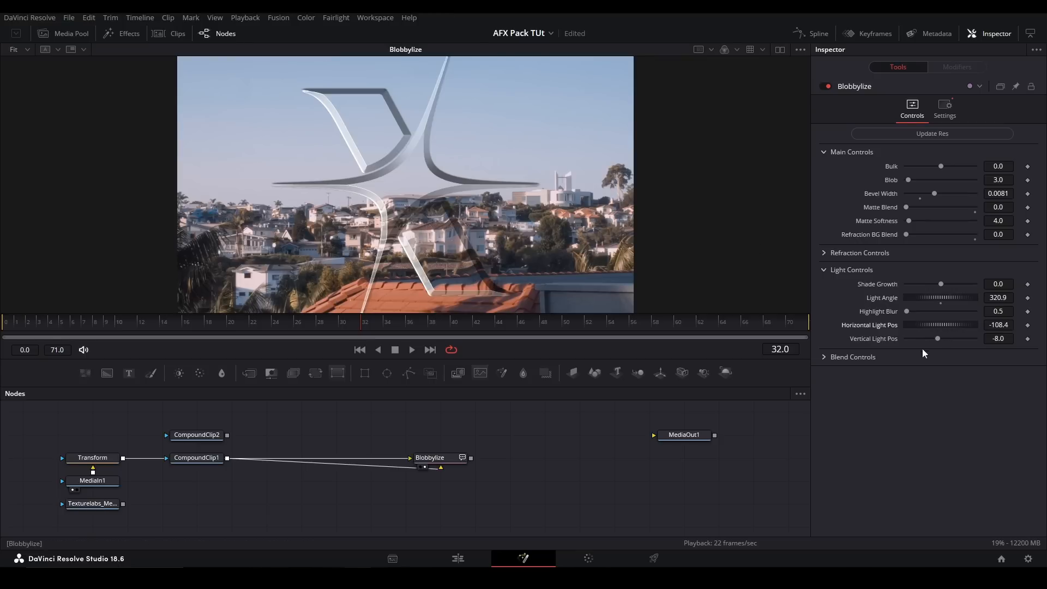
{"action": "left_click_drag", "start_coordinate": [938, 339], "coordinate": [991, 325]}
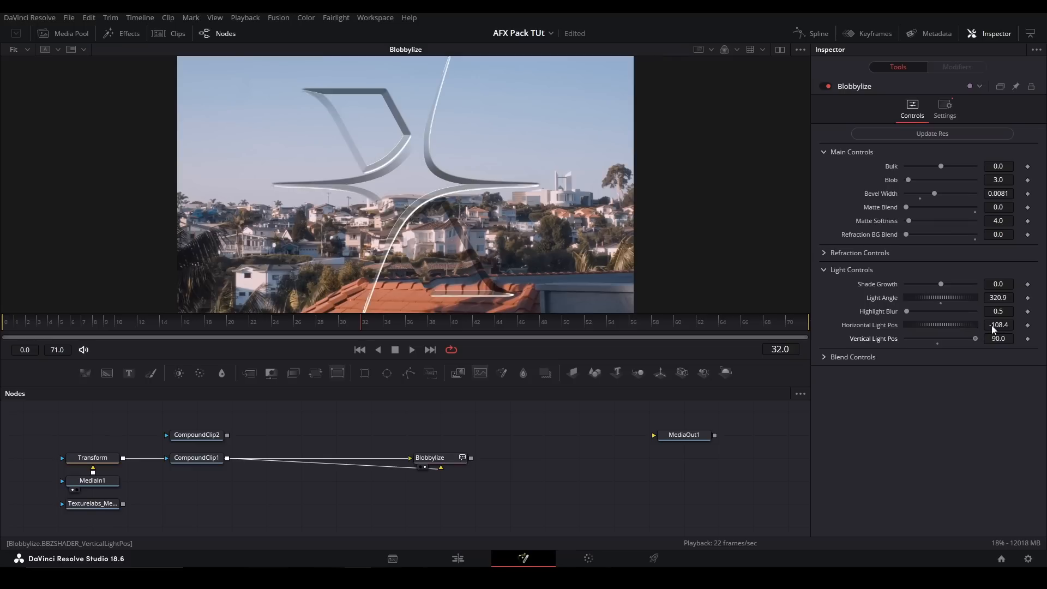
{"action": "left_click", "coordinate": [937, 344]}
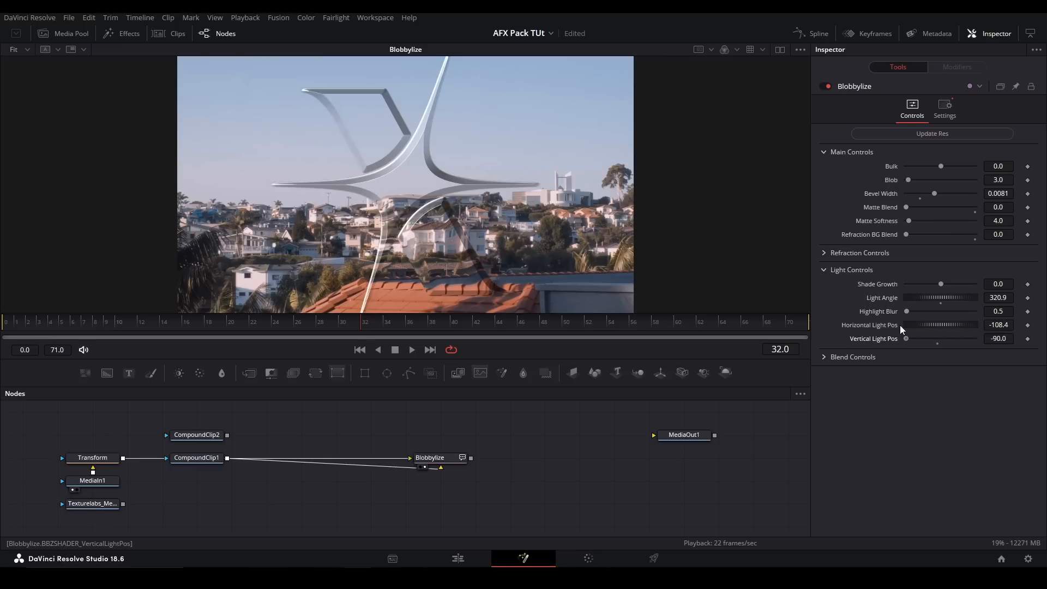
{"action": "left_click", "coordinate": [937, 345]}
- In Blobbylize's Blend Controls, test Shadow 1 and Shadow 2 Blend, restore both to 1.0, and set Diffuse Blend to 1.0
{"action": "left_click", "coordinate": [825, 357]}
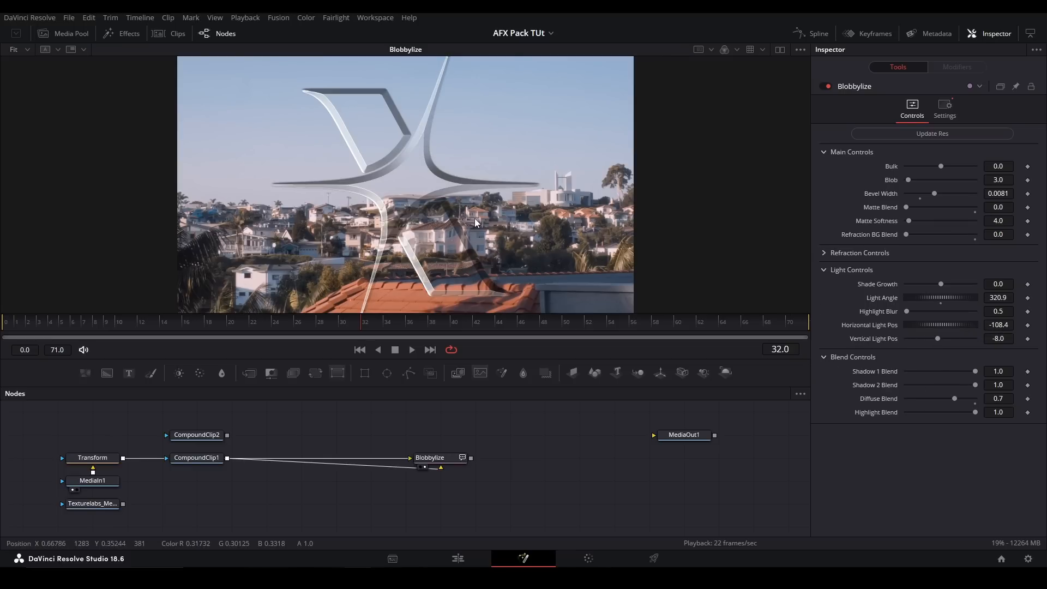
{"action": "left_click_drag", "start_coordinate": [975, 371], "coordinate": [907, 376]}
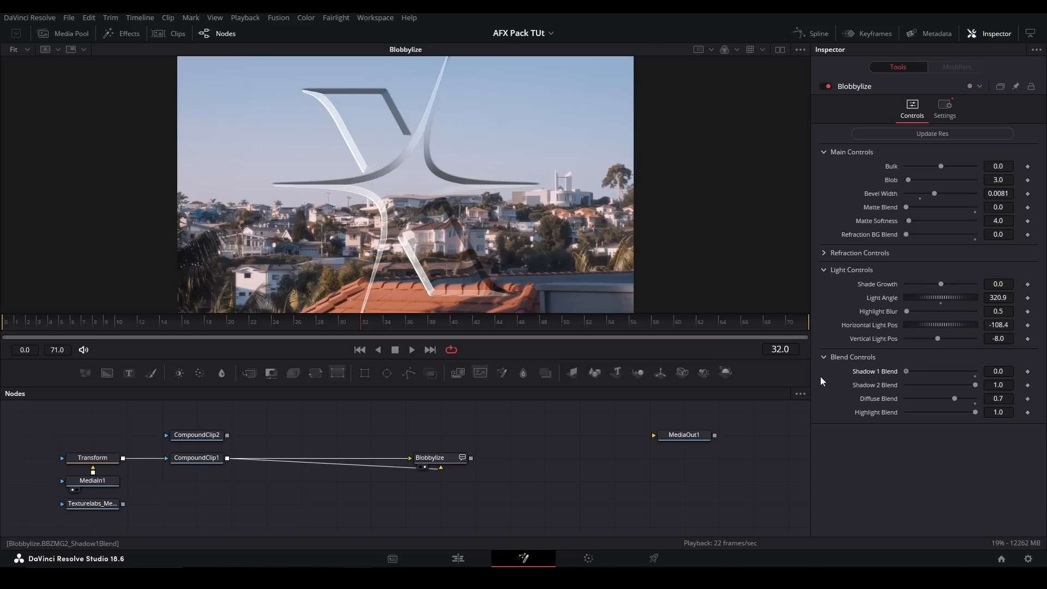
{"action": "mouse_move", "coordinate": [820, 377]}
{"action": "left_mouse_down"}
{"action": "mouse_move", "coordinate": [1034, 383]}
{"action": "mouse_move", "coordinate": [866, 385]}
{"action": "mouse_move", "coordinate": [972, 392]}
{"action": "left_mouse_up"}
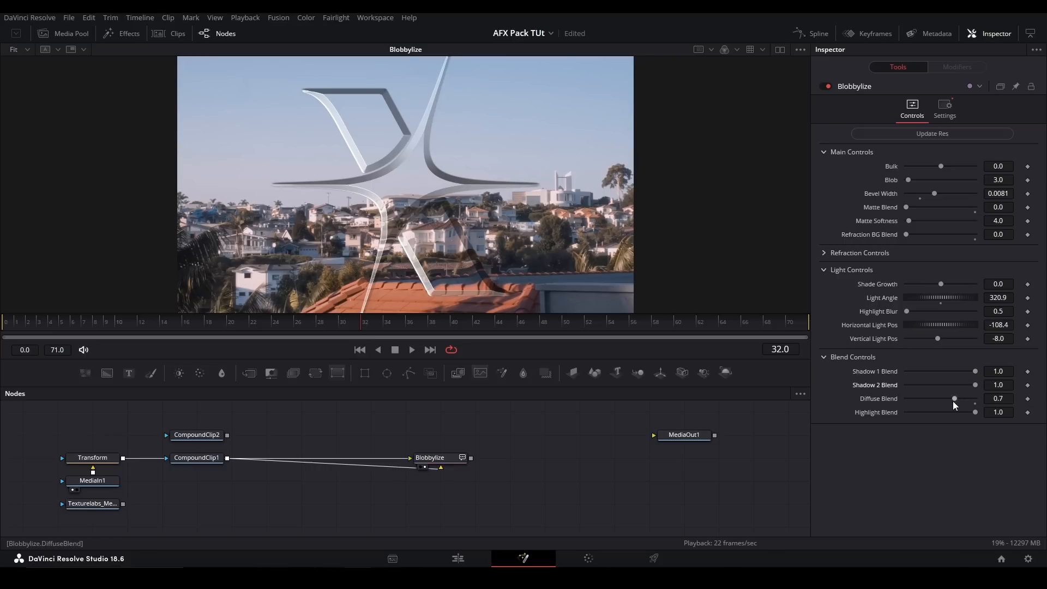
{"action": "mouse_move", "coordinate": [955, 397]}
{"action": "left_mouse_down"}
{"action": "mouse_move", "coordinate": [943, 387]}
{"action": "mouse_move", "coordinate": [970, 387]}
{"action": "mouse_move", "coordinate": [974, 409]}
{"action": "left_mouse_up"}
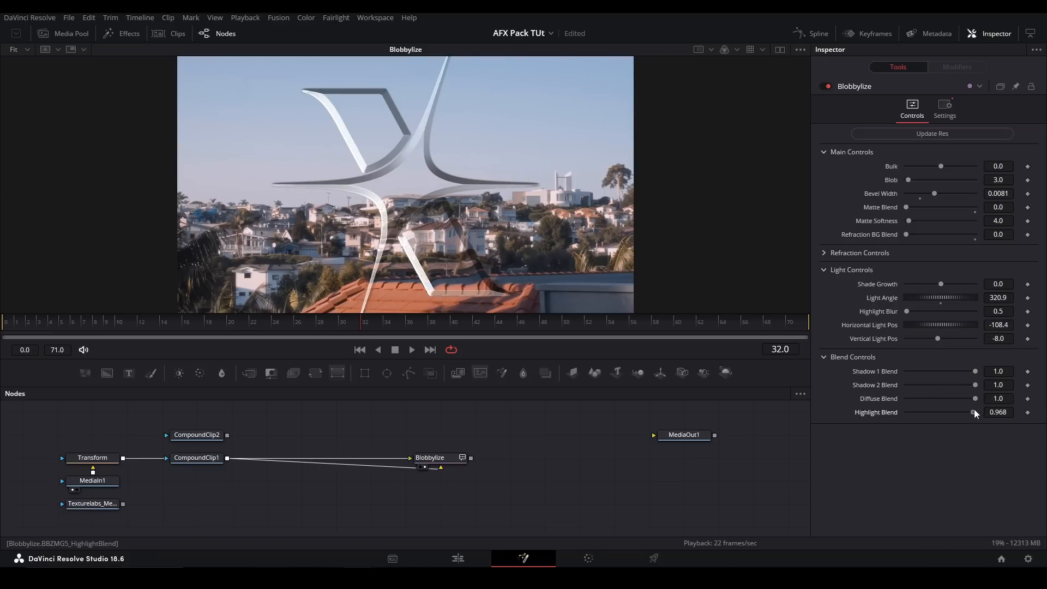
- Try Blobbylize's Highlight Blend at 0.0 while inspecting the bevel edge up close, and undo the change
{"action": "scroll", "coordinate": [330, 160], "scroll_direction": "up", "scroll_amount": 10}
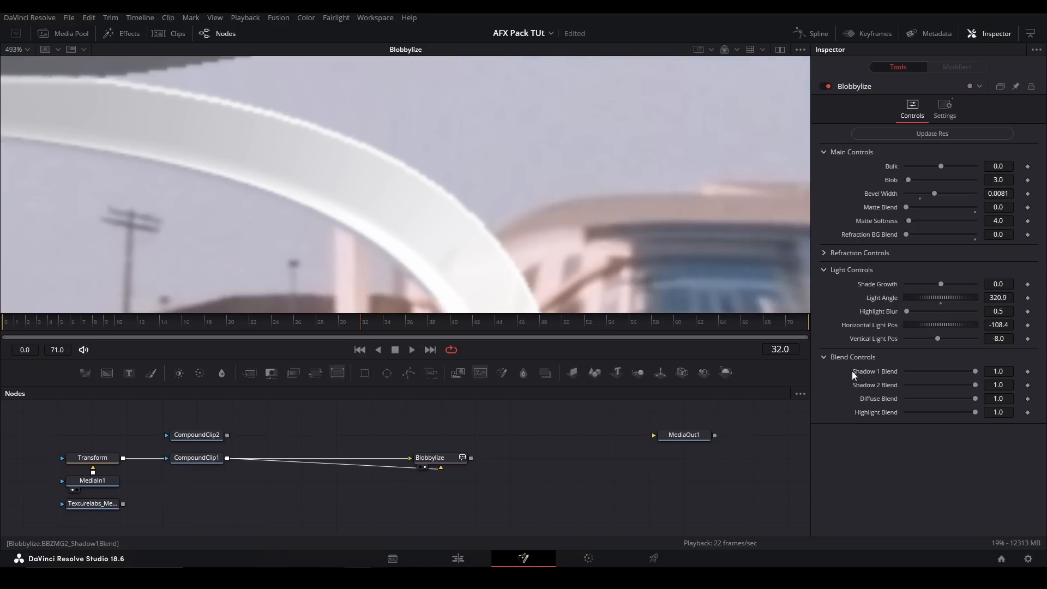
{"action": "left_click_drag", "start_coordinate": [970, 411], "coordinate": [836, 401]}
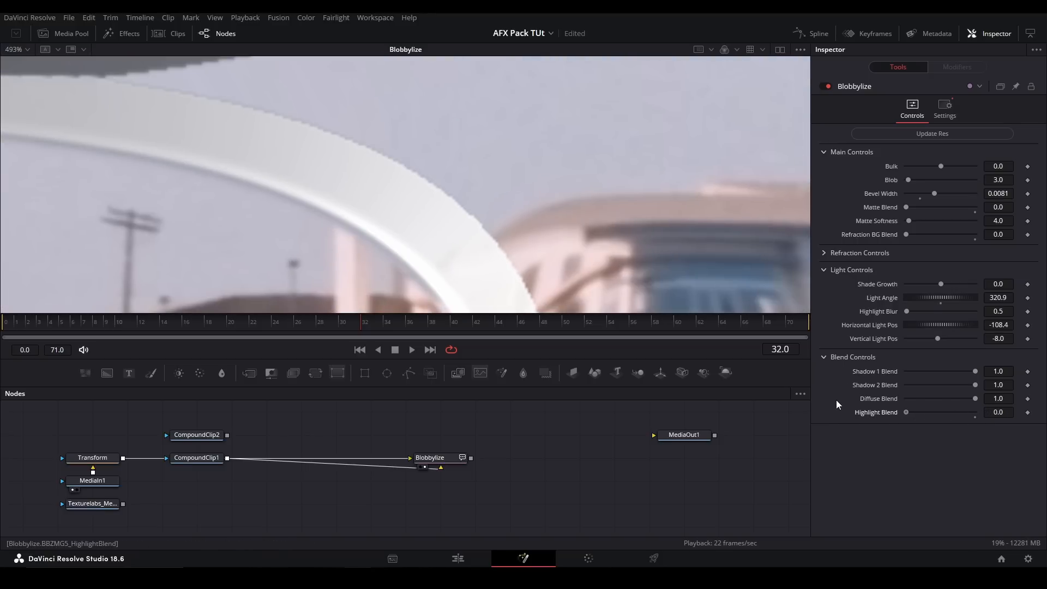
{"action": "key", "text": "ctrl+z"}
{"action": "key", "text": "ctrl+f"}
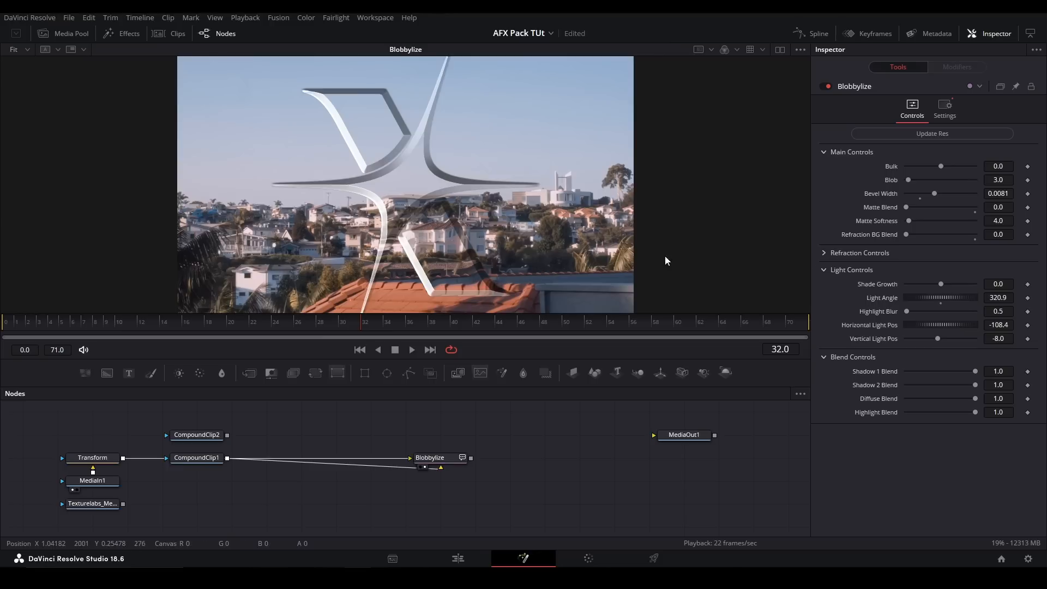
- Remove the Blobbylize node, add the pj_Griddler_afx tool, and connect CompoundClip1 to its input
{"action": "left_click_drag", "start_coordinate": [496, 432], "coordinate": [364, 480]}
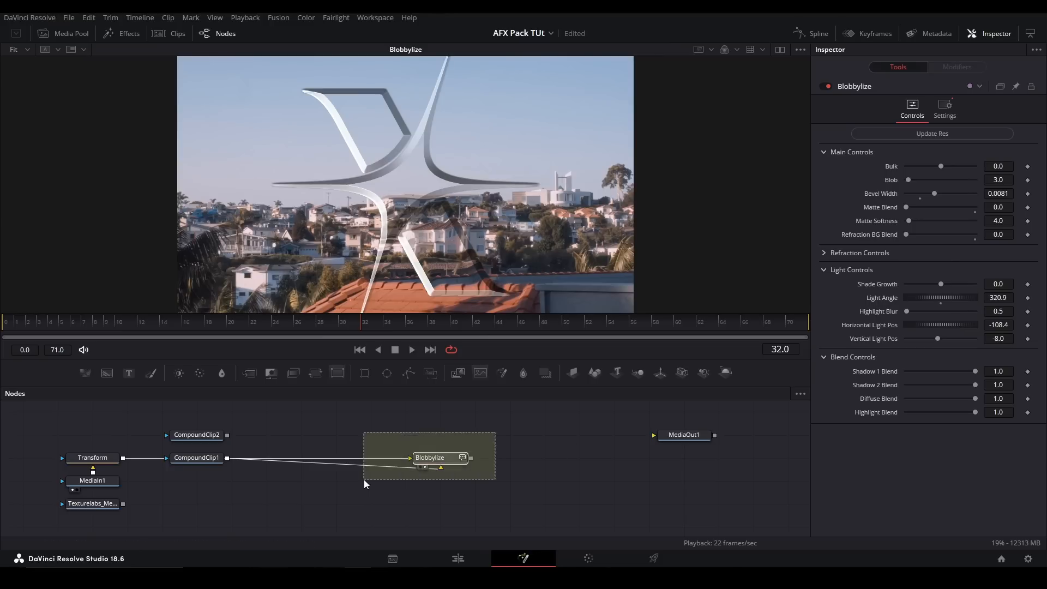
{"action": "key", "text": "Delete"}
{"action": "left_click", "coordinate": [197, 458]}
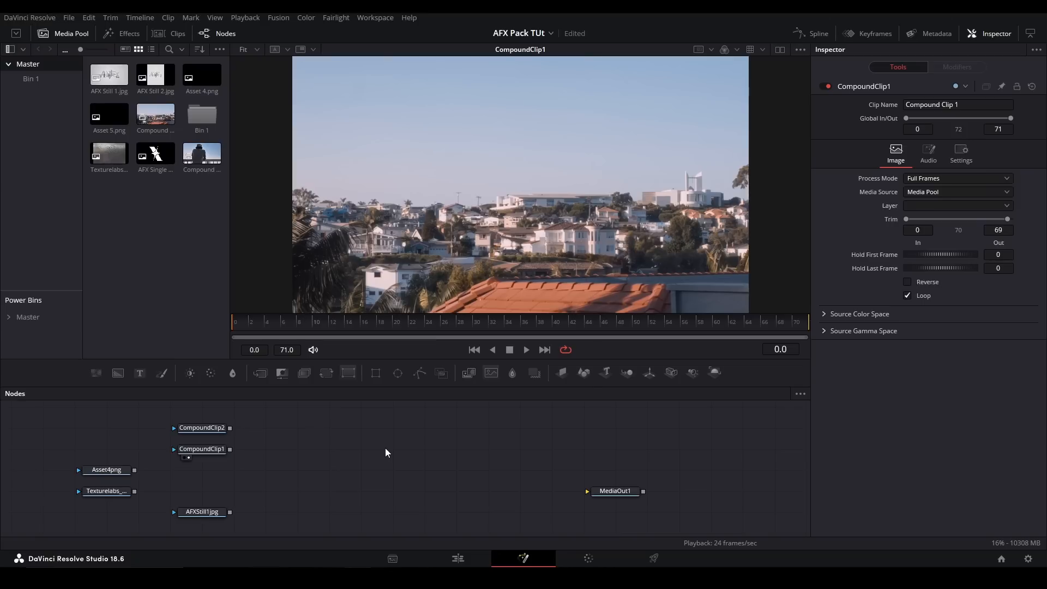
{"action": "key", "text": "shift+space"}
{"action": "type", "text": "crop"}
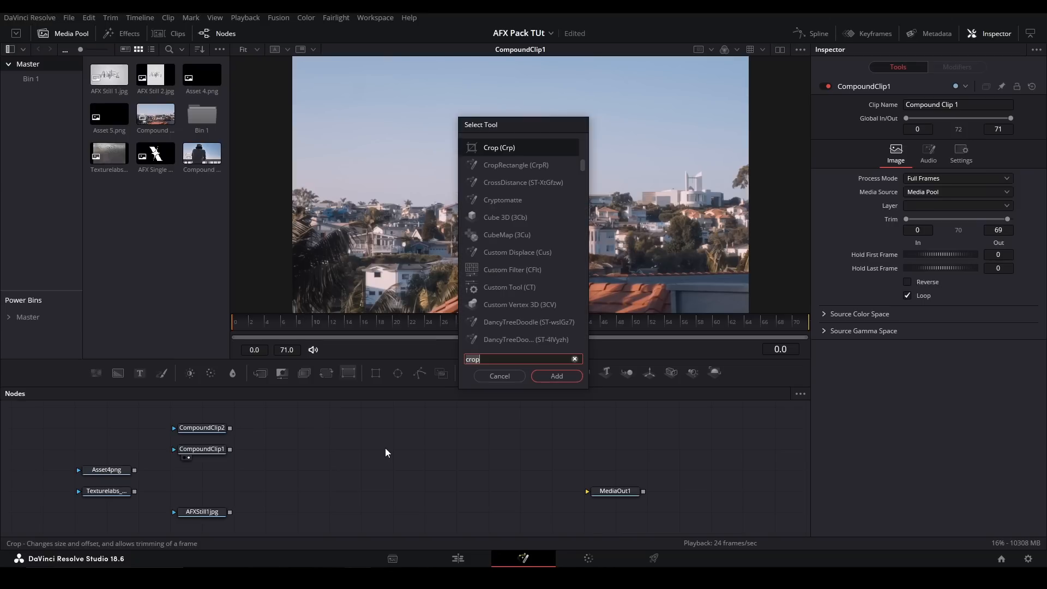
{"action": "type", "text": "griddler"}
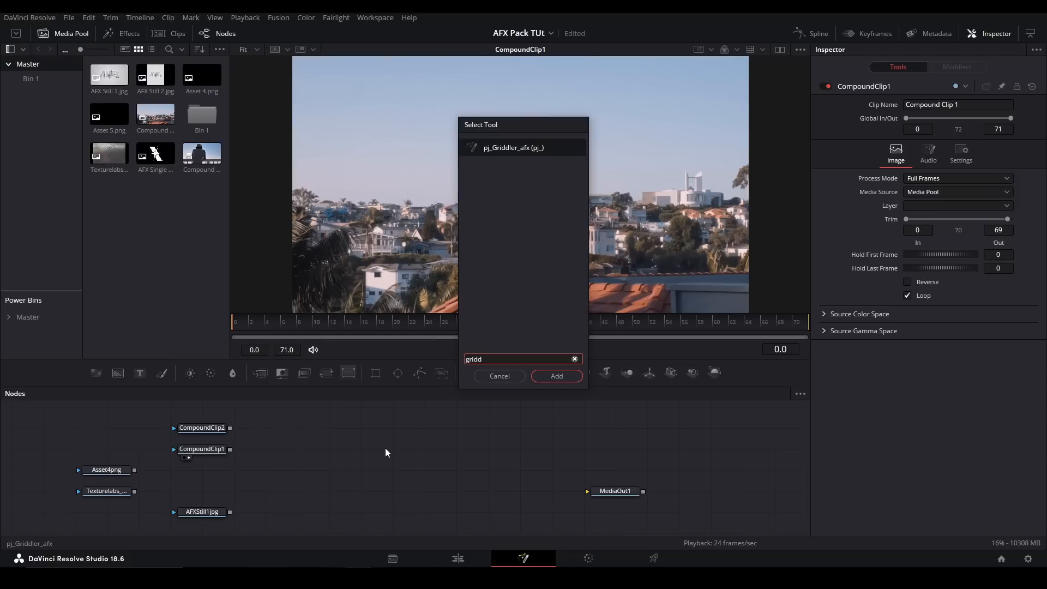
{"action": "key", "text": "Return"}
{"action": "left_click_drag", "start_coordinate": [294, 456], "coordinate": [395, 450]}
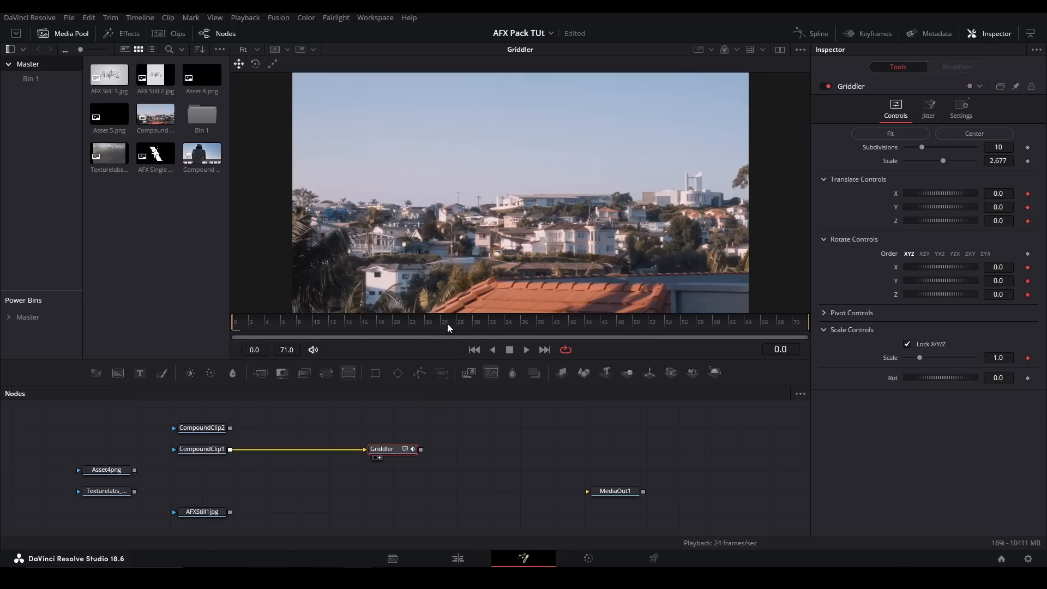
- At frame 30, set Griddler's Scale Controls scale to 0.716 and its Y translation to -0.044
{"action": "left_click", "coordinate": [476, 324]}
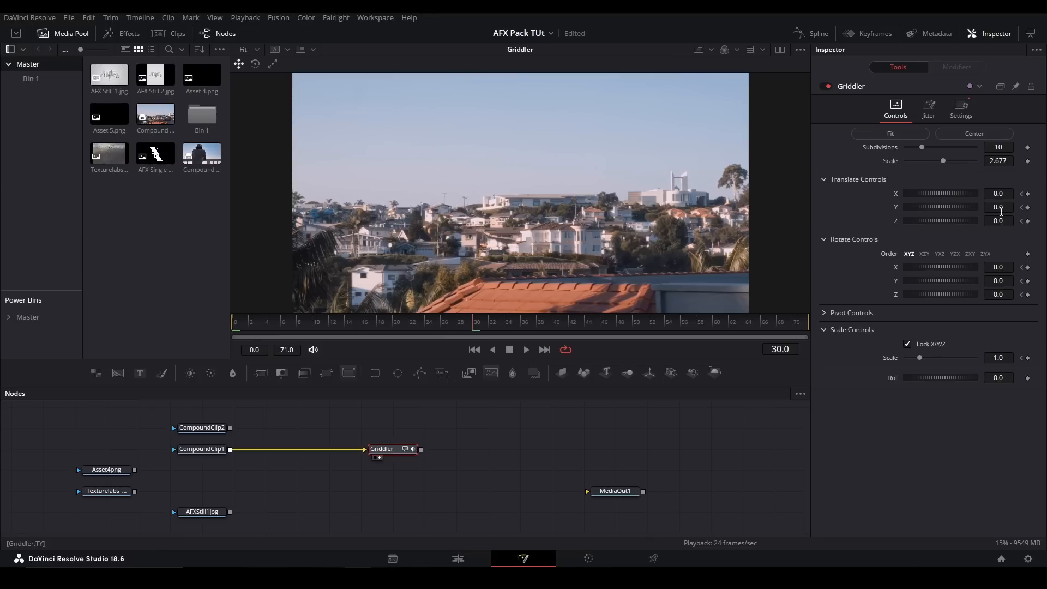
{"action": "left_click_drag", "start_coordinate": [1006, 358], "coordinate": [991, 358]}
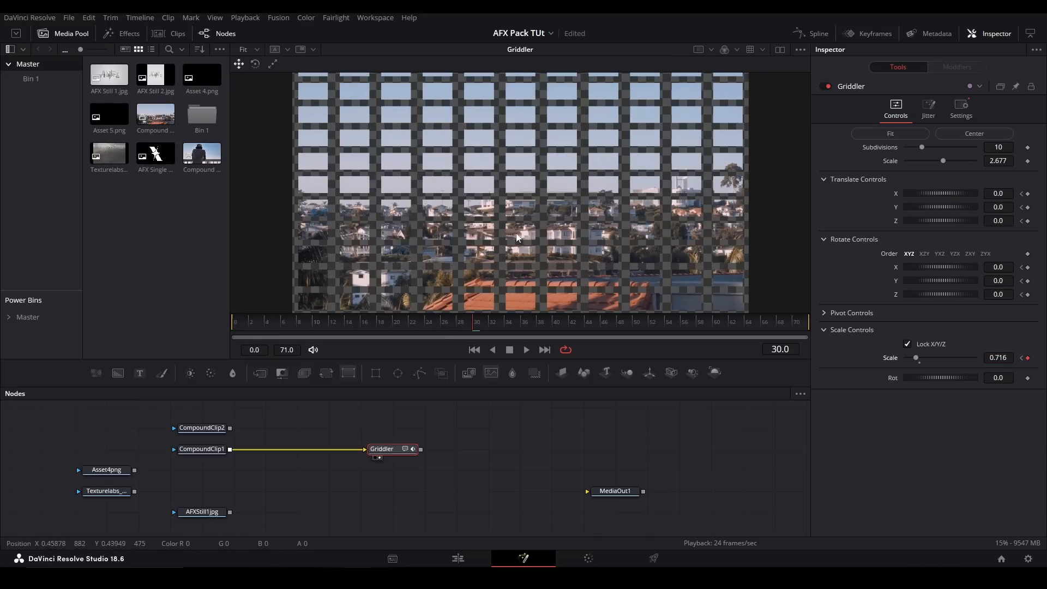
{"action": "left_click_drag", "start_coordinate": [1006, 207], "coordinate": [999, 207]}
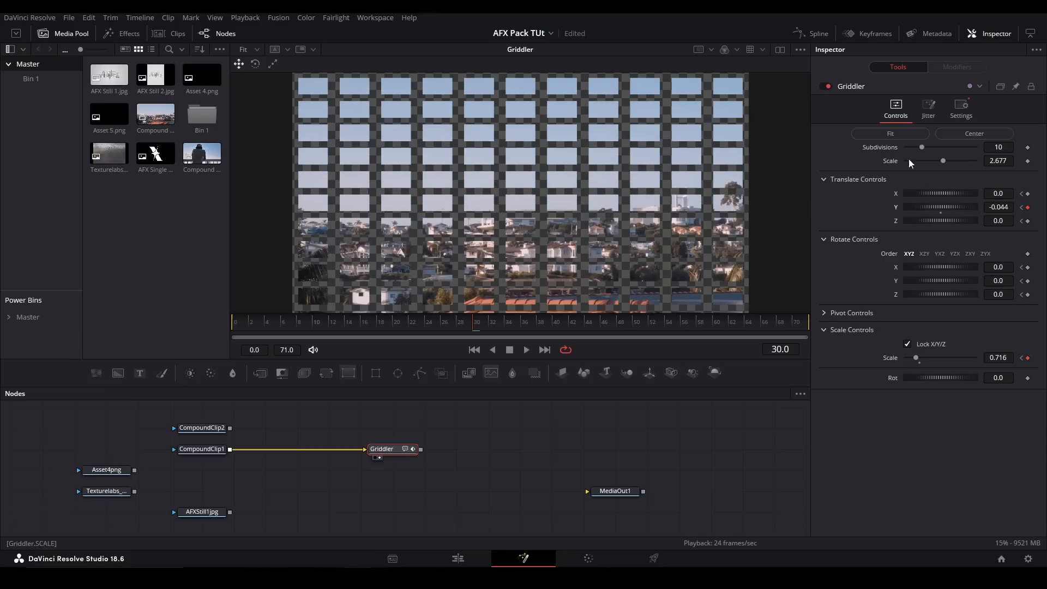
- Keyframe Griddler's Jitter Translate Y and set it to 0.269 at frame 30
{"action": "left_click", "coordinate": [927, 115]}
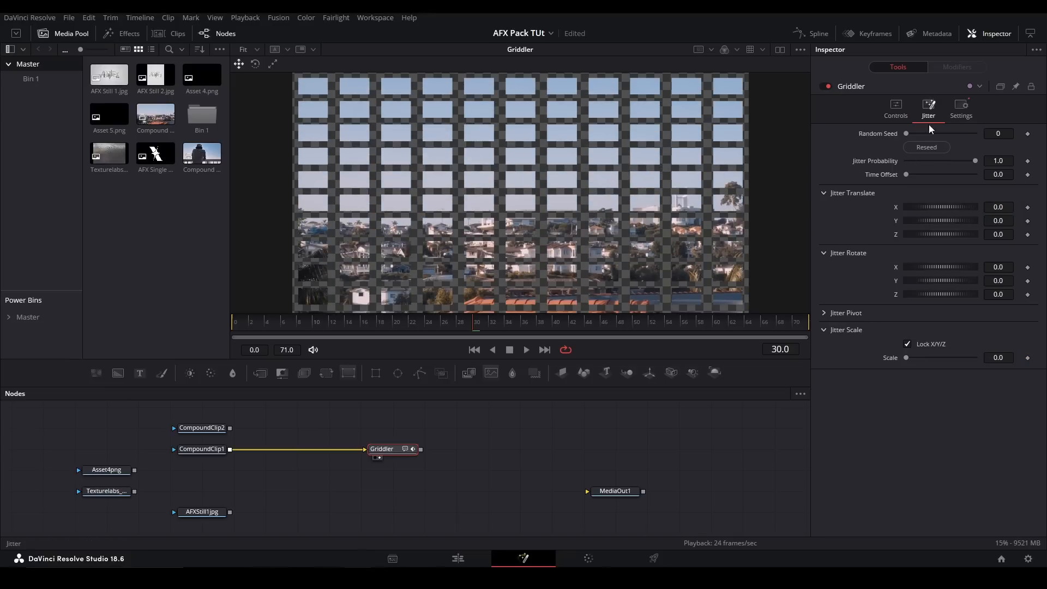
{"action": "left_click", "coordinate": [1028, 221]}
{"action": "left_click", "coordinate": [472, 323]}
{"action": "left_click", "coordinate": [1004, 220]}
{"action": "type", "text": "0.269"}
{"action": "key", "text": "Return"}
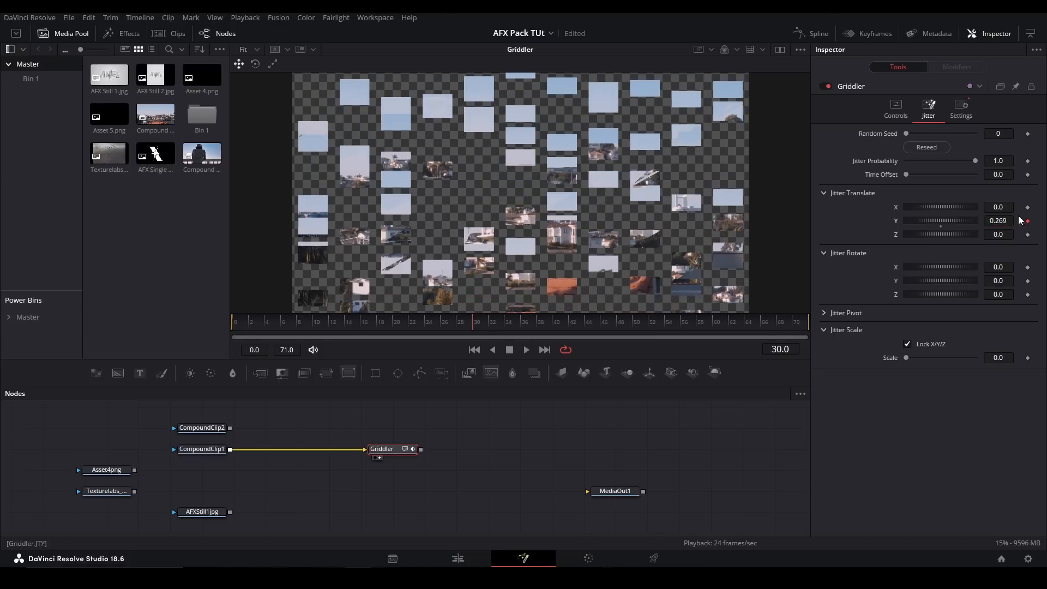
- Play the Griddler animation from frame 0 and stop at frame 25
{"action": "left_click", "coordinate": [235, 324]}
{"action": "key", "text": "space"}
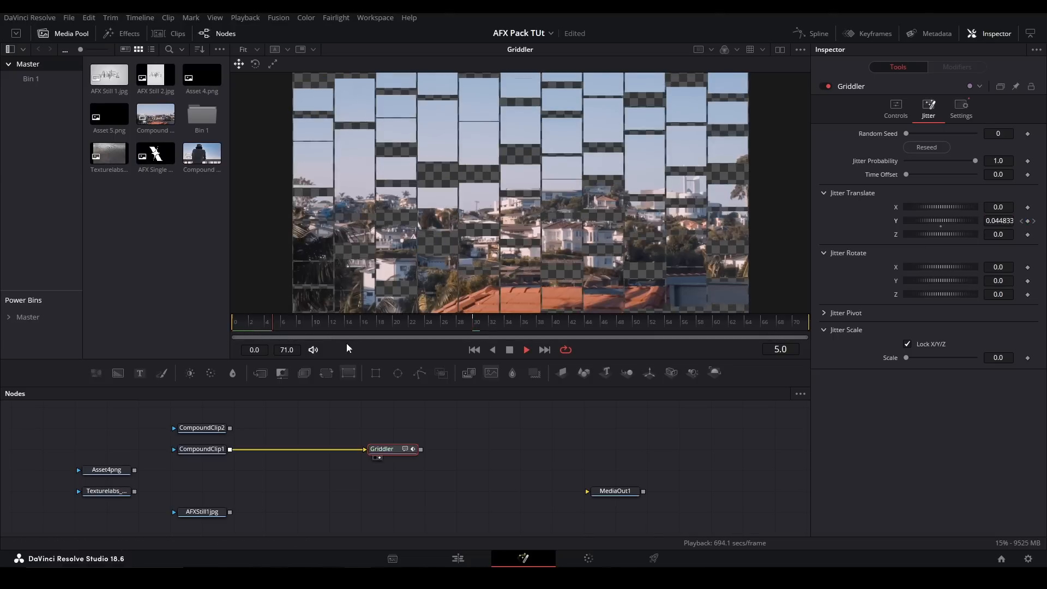
{"action": "key", "text": "space"}
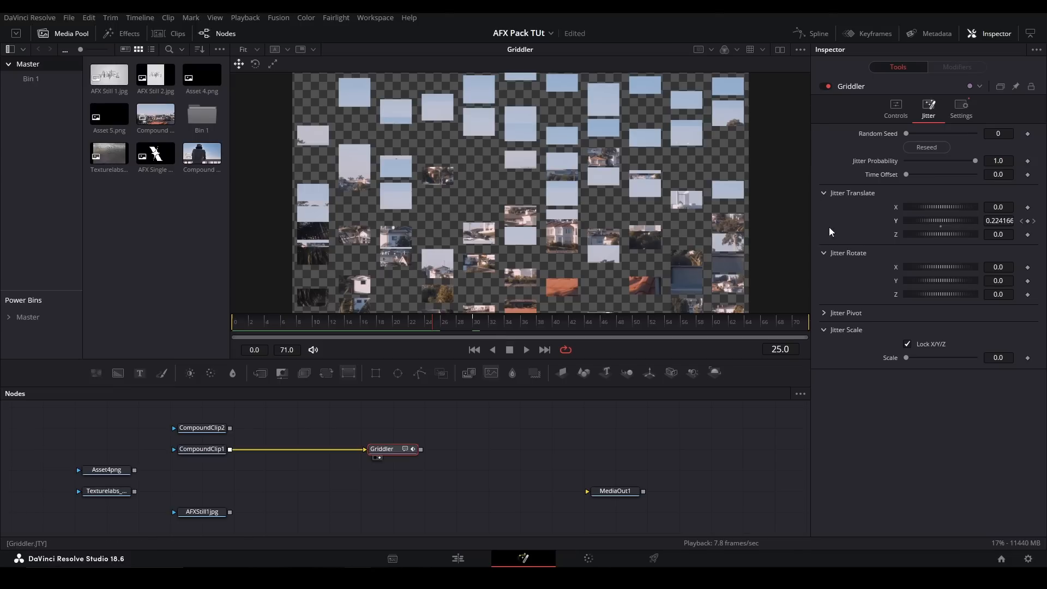
- Fit the Griddler grid to the frame at frame 0 and return to frame 30
{"action": "left_click", "coordinate": [898, 111]}
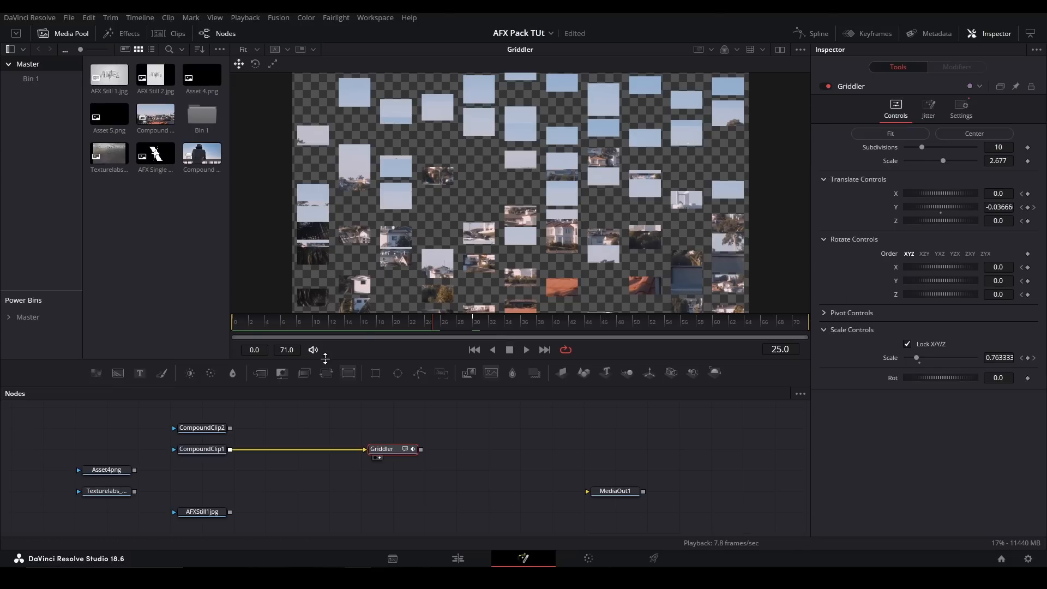
{"action": "left_click", "coordinate": [240, 323]}
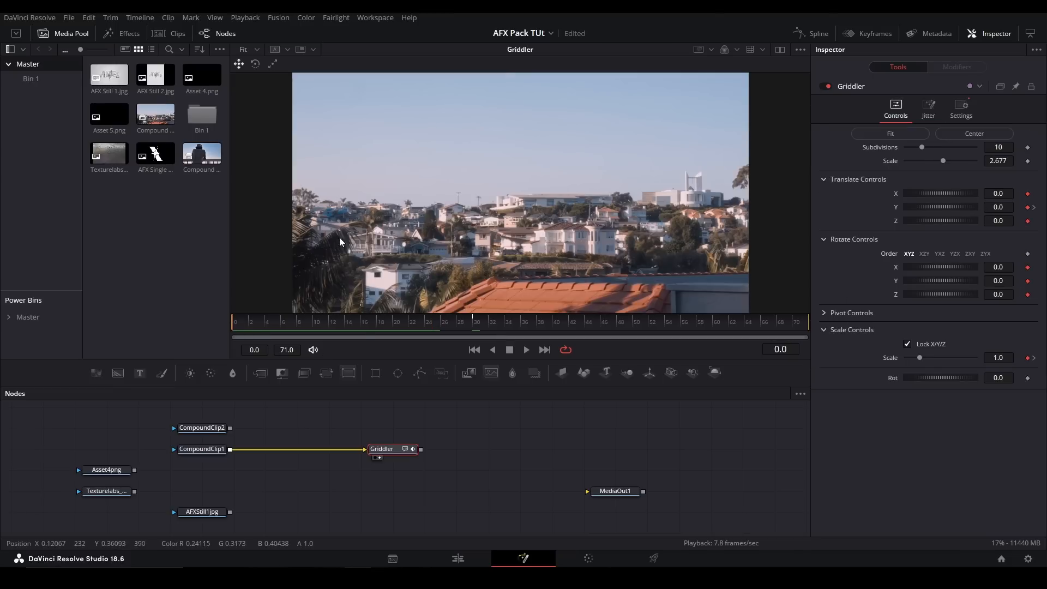
{"action": "left_click", "coordinate": [908, 132]}
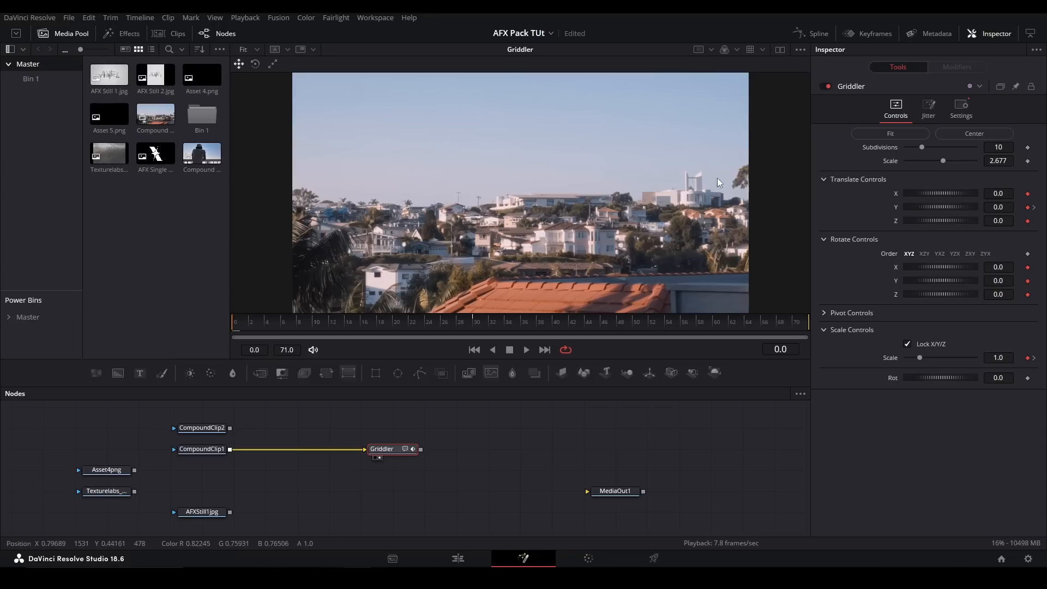
{"action": "left_click", "coordinate": [474, 321]}
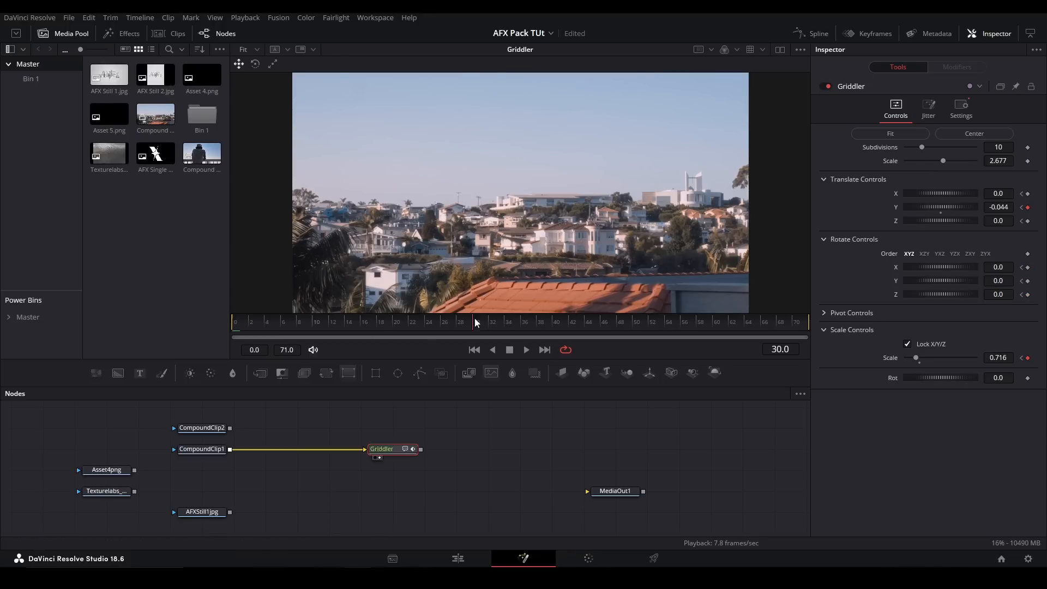
- Compare Griddler's Subdivisions at 6 and 14, adjust its overall Scale to 2.796, and reset the Subdivisions
{"action": "left_click_drag", "start_coordinate": [919, 146], "coordinate": [915, 146]}
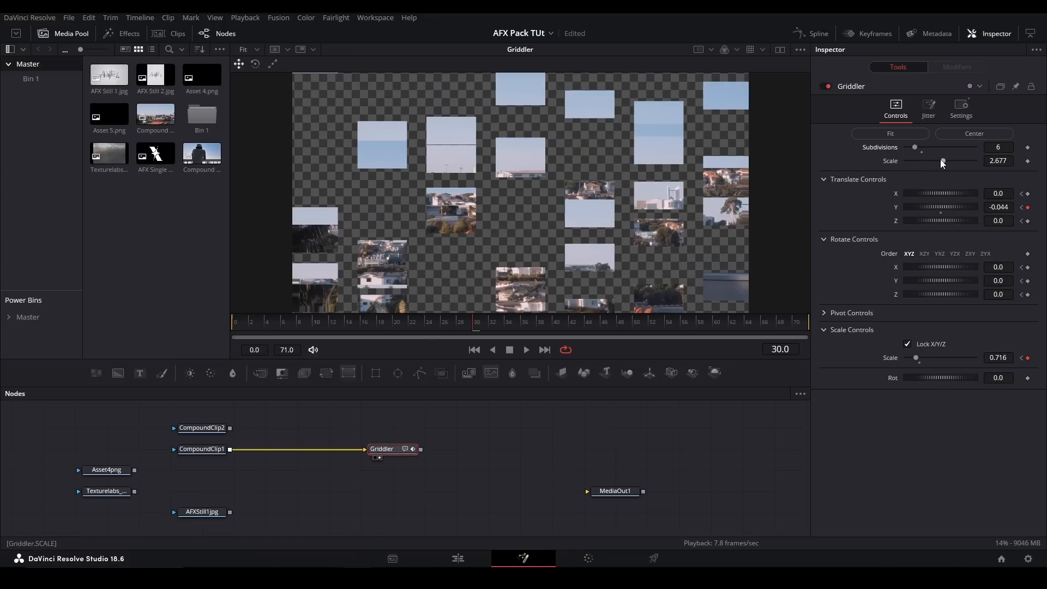
{"action": "mouse_move", "coordinate": [935, 162]}
{"action": "left_mouse_down"}
{"action": "mouse_move", "coordinate": [918, 164]}
{"action": "mouse_move", "coordinate": [944, 165]}
{"action": "left_mouse_up"}
{"action": "left_click", "coordinate": [944, 166]}
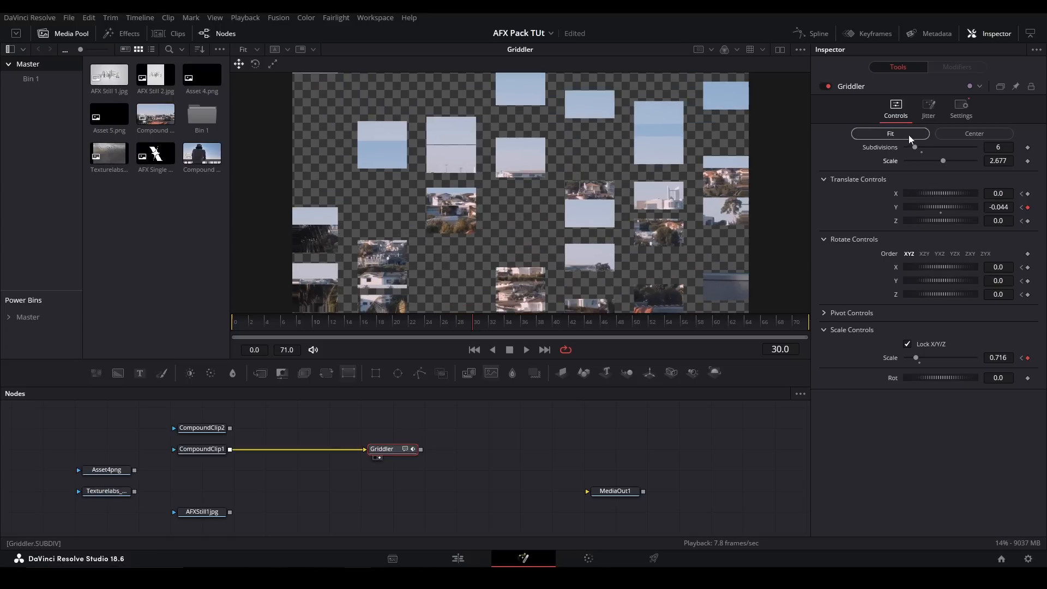
{"action": "left_click_drag", "start_coordinate": [943, 161], "coordinate": [930, 148]}
{"action": "left_click", "coordinate": [942, 165]}
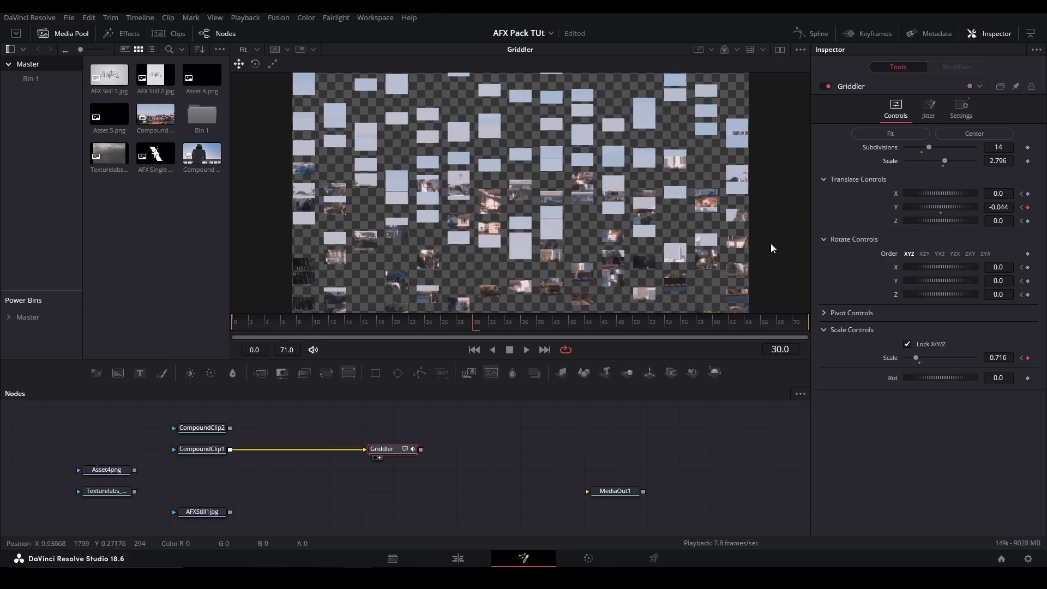
{"action": "left_click", "coordinate": [921, 152]}
- Remove the Griddler node, add the pj_Lens_afx tool, and connect CompoundClip1 to its input
{"action": "key", "text": "Delete"}
{"action": "key", "text": "shift+space"}
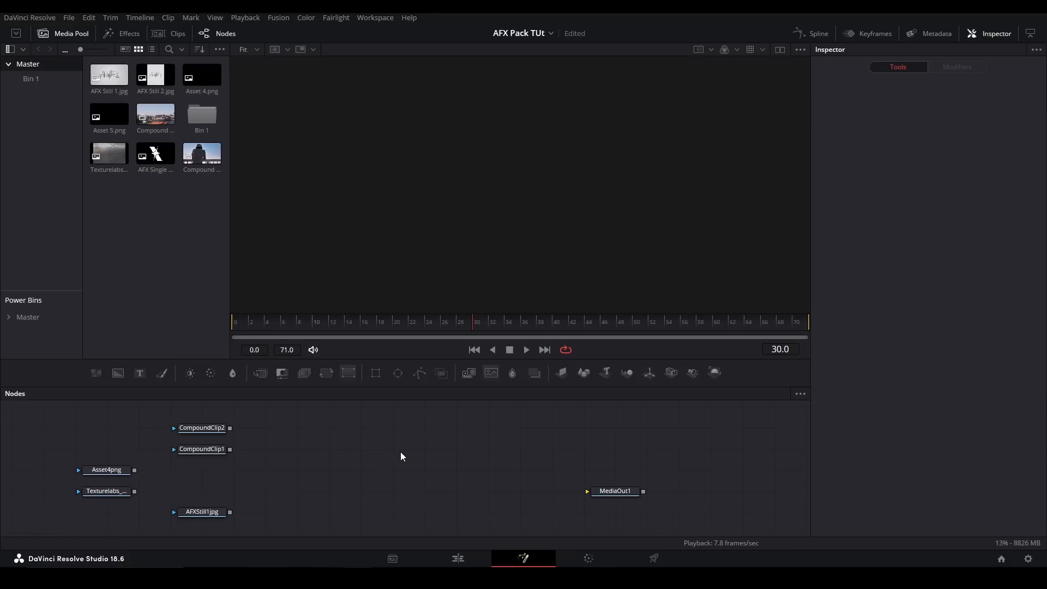
{"action": "type", "text": "lens"}
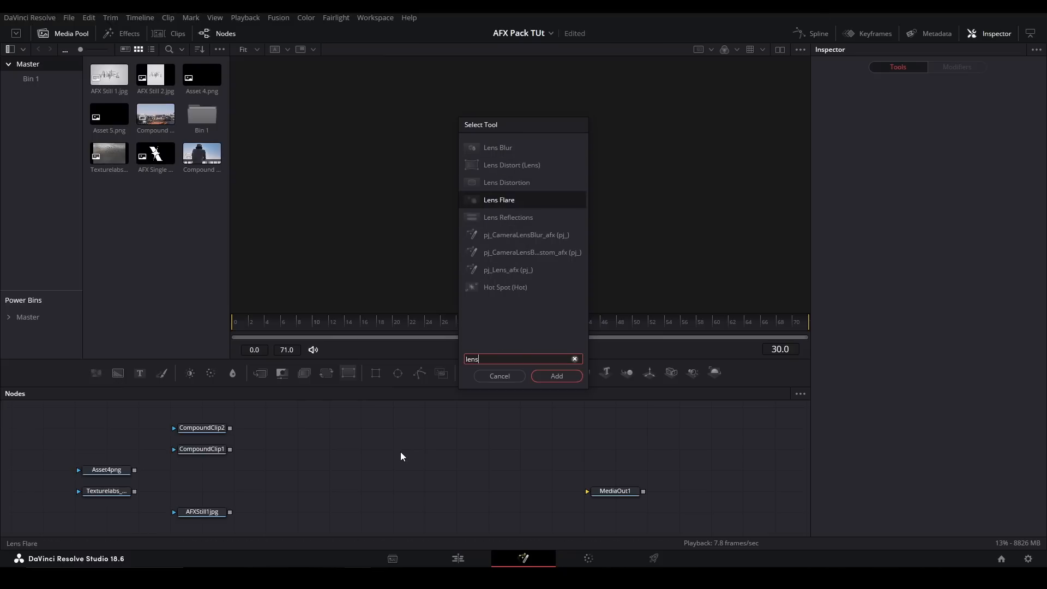
{"action": "key", "text": "Down"}
{"action": "key", "text": "Down"}
{"action": "key", "text": "Down"}
{"action": "key", "text": "Down"}
{"action": "key", "text": "Return"}
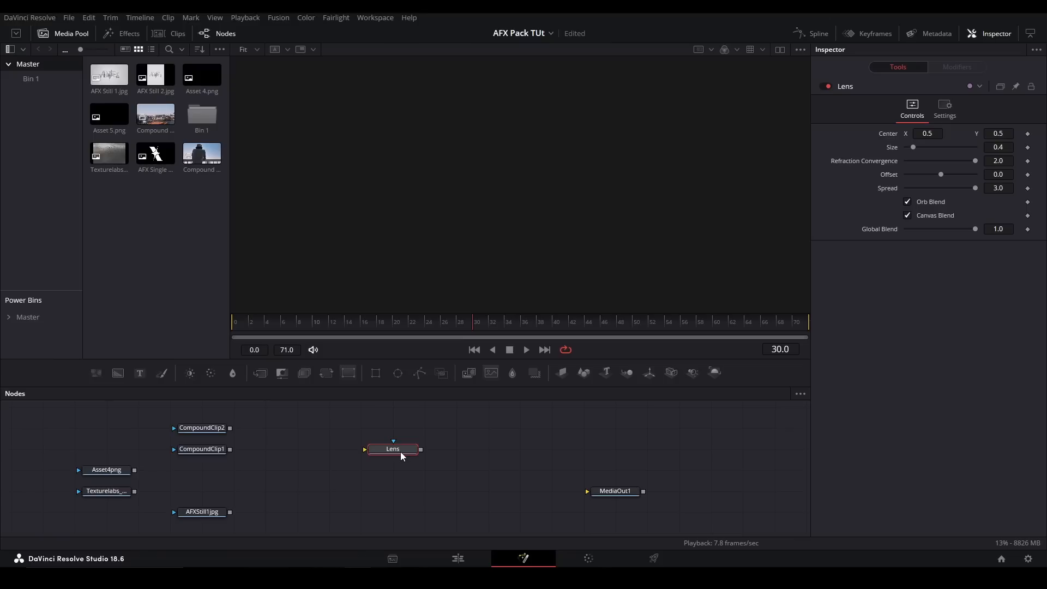
{"action": "left_click_drag", "start_coordinate": [230, 449], "coordinate": [364, 449]}
- Test Lens's Size, Refraction Convergence and Offset, restoring them to 0.4, 2.0 and 0.0
{"action": "mouse_move", "coordinate": [914, 147]}
{"action": "left_mouse_down"}
{"action": "mouse_move", "coordinate": [974, 142]}
{"action": "mouse_move", "coordinate": [911, 148]}
{"action": "mouse_move", "coordinate": [951, 134]}
{"action": "mouse_move", "coordinate": [889, 134]}
{"action": "mouse_move", "coordinate": [899, 134]}
{"action": "left_mouse_up"}
{"action": "key", "text": "ctrl+z"}
{"action": "mouse_move", "coordinate": [976, 159]}
{"action": "left_mouse_down"}
{"action": "mouse_move", "coordinate": [902, 157]}
{"action": "mouse_move", "coordinate": [992, 156]}
{"action": "left_mouse_up"}
{"action": "mouse_move", "coordinate": [935, 174]}
{"action": "left_mouse_down"}
{"action": "mouse_move", "coordinate": [895, 172]}
{"action": "mouse_move", "coordinate": [1009, 173]}
{"action": "mouse_move", "coordinate": [912, 166]}
{"action": "mouse_move", "coordinate": [942, 174]}
{"action": "left_mouse_up"}
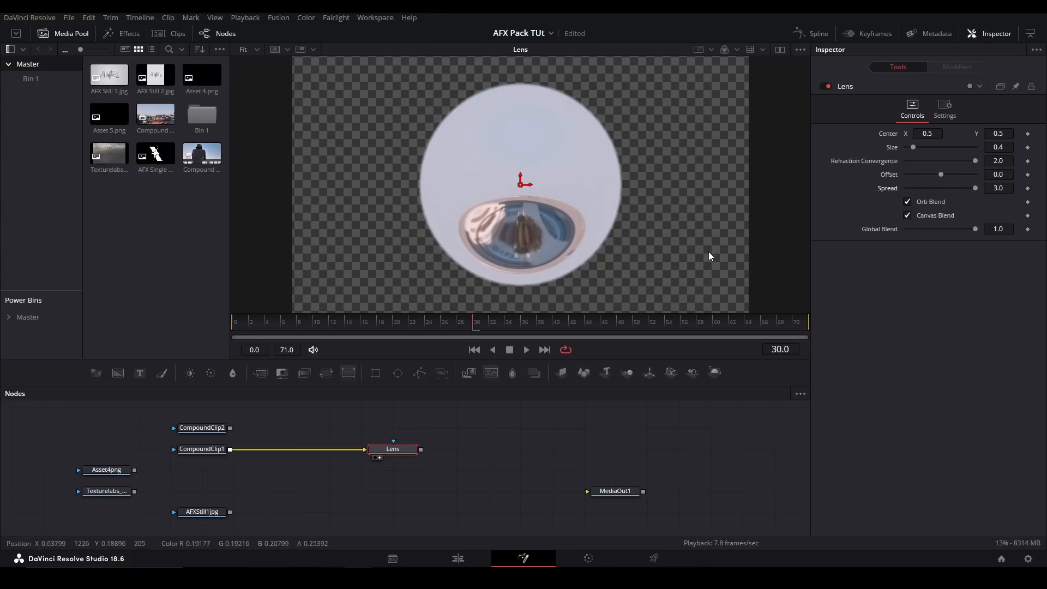
- Toggle Lens's Orb Blend and Canvas Blend options off and back on, and test its Size and Global Blend
{"action": "left_click", "coordinate": [908, 202]}
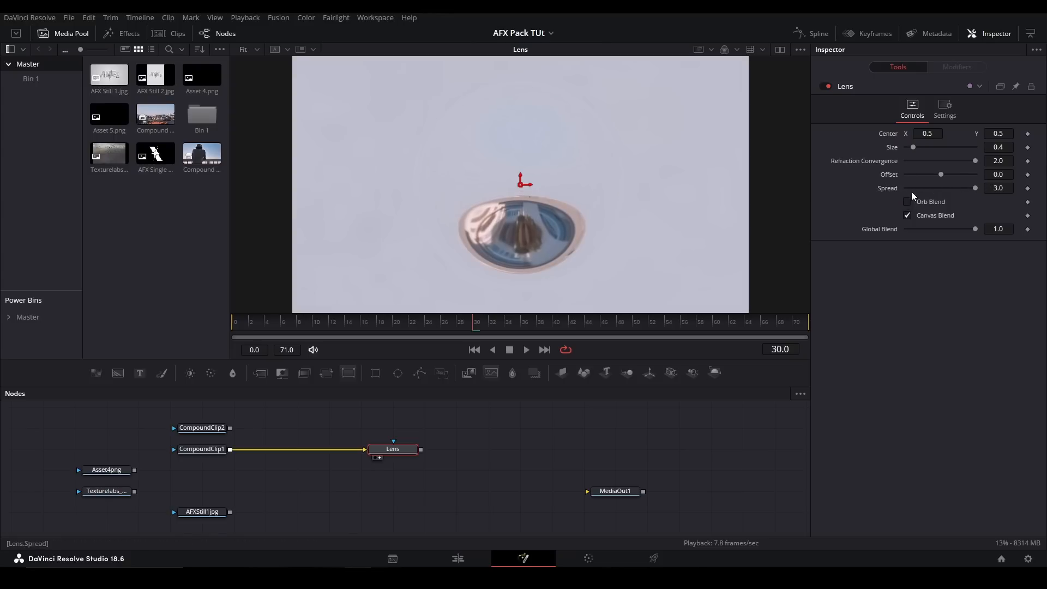
{"action": "left_click_drag", "start_coordinate": [914, 146], "coordinate": [960, 146]}
{"action": "left_click", "coordinate": [908, 202]}
{"action": "left_click", "coordinate": [908, 216]}
{"action": "left_click", "coordinate": [908, 215]}
{"action": "left_click_drag", "start_coordinate": [975, 229], "coordinate": [1041, 231]}
- Replace the Lens node with the pj_PageTurn_afx tool, connecting CompoundClip1 as the front and CompoundClip2 as the page's back
{"action": "key", "text": "Delete"}
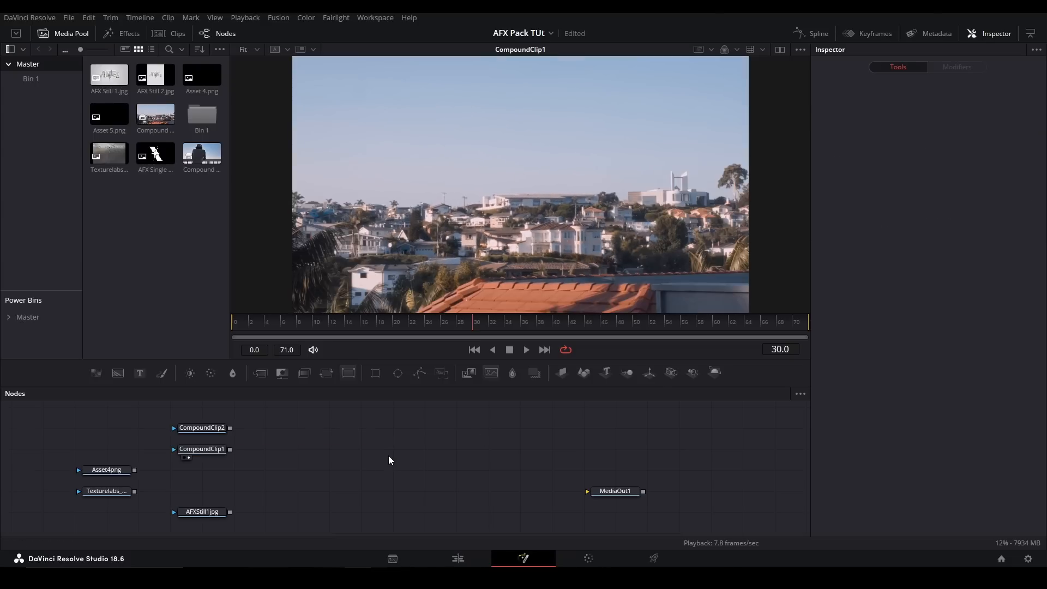
{"action": "key", "text": "shift+space"}
{"action": "type", "text": "page turn"}
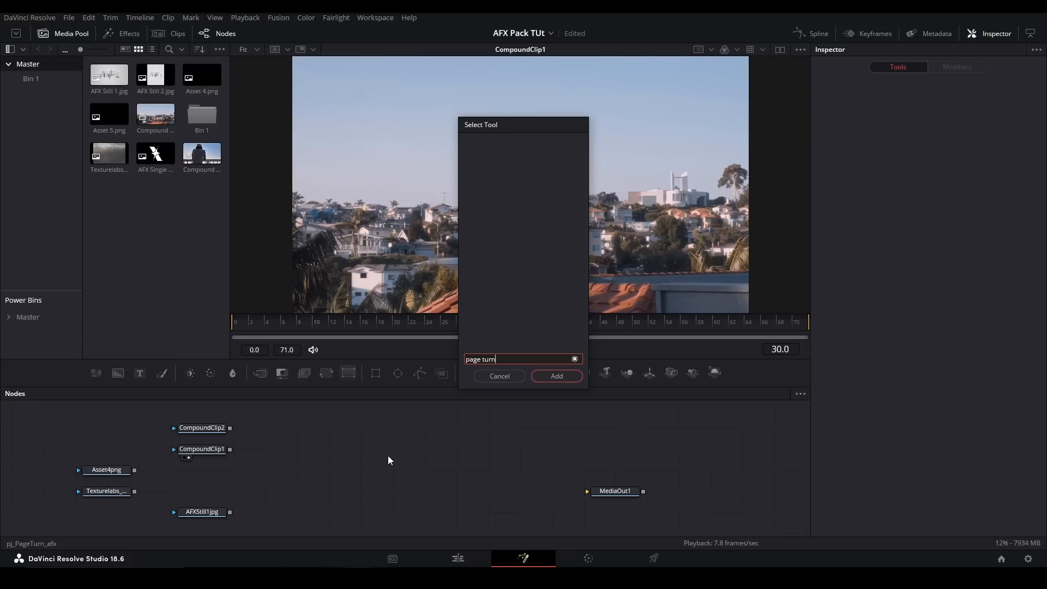
{"action": "key", "text": "Return"}
{"action": "left_click_drag", "start_coordinate": [229, 449], "coordinate": [388, 453]}
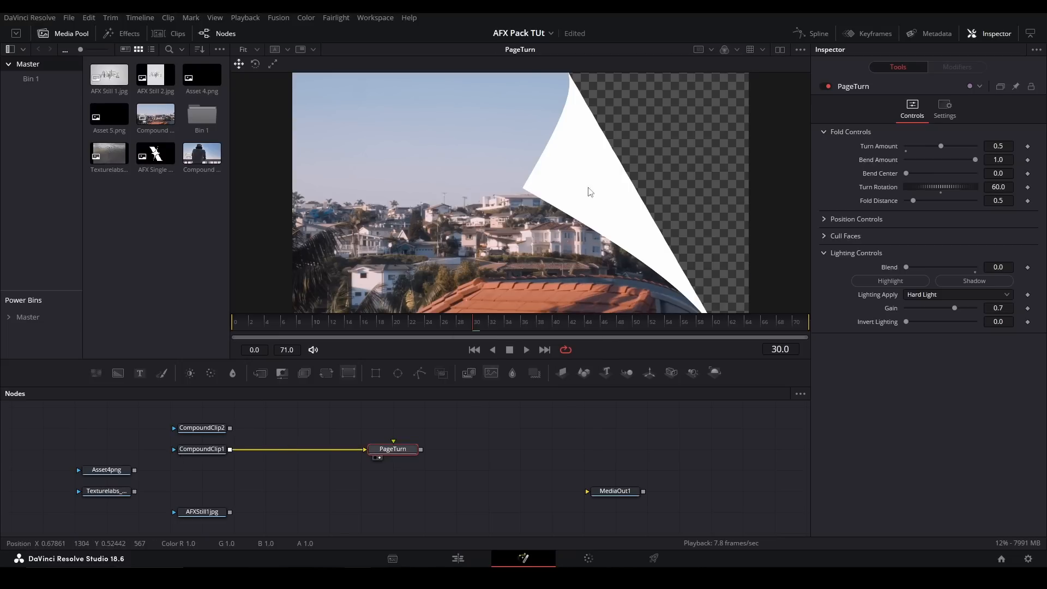
{"action": "left_click_drag", "start_coordinate": [230, 432], "coordinate": [389, 450]}
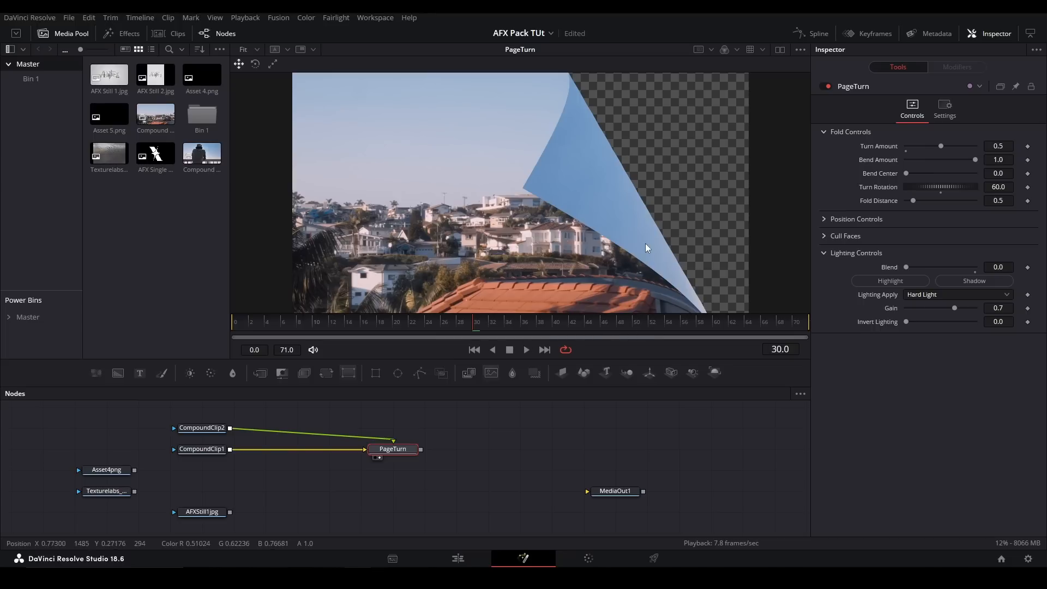
- Set PageTurn's Turn Amount to 0.528, try a Bend Amount of 4, and bring Bend Amount down to 1.0
{"action": "left_click_drag", "start_coordinate": [941, 146], "coordinate": [974, 162]}
{"action": "double_click", "coordinate": [987, 159]}
{"action": "type", "text": "4"}
{"action": "key", "text": "Return"}
{"action": "key", "text": "Down"}
{"action": "key", "text": "Down"}
{"action": "key", "text": "Down"}
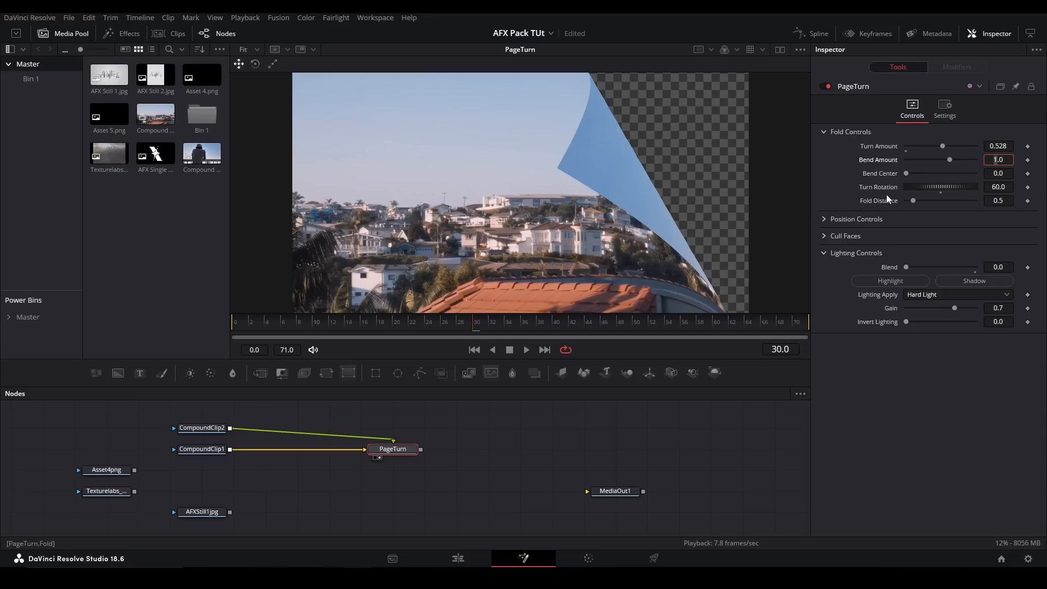
- Set PageTurn's Turn Rotation to 135 and compare Fold Distance values of 0.001 and 1.024
{"action": "left_click_drag", "start_coordinate": [907, 174], "coordinate": [908, 201]}
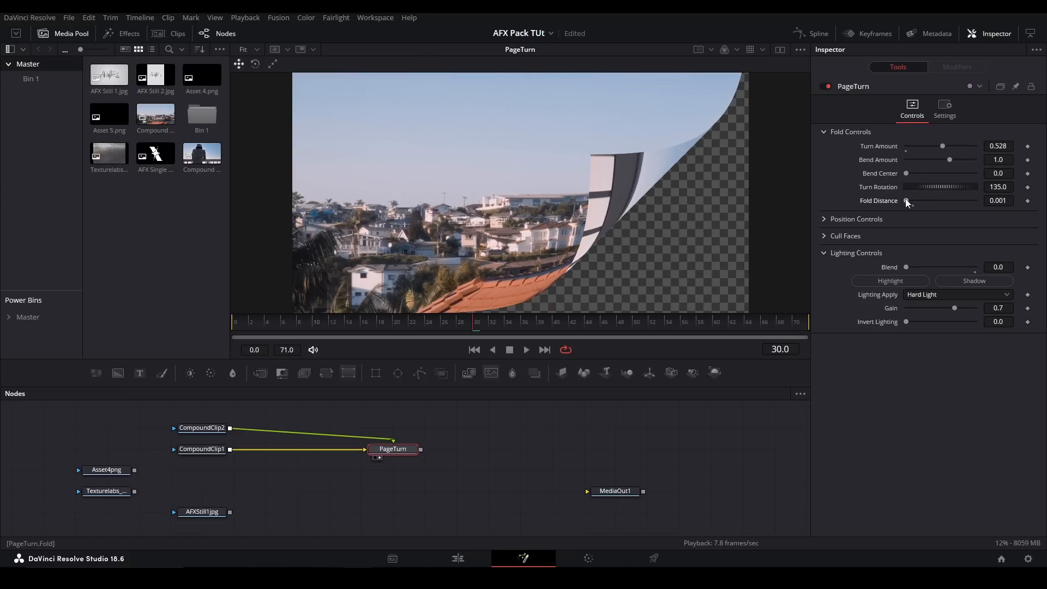
{"action": "mouse_move", "coordinate": [997, 146]}
{"action": "left_mouse_down"}
{"action": "mouse_move", "coordinate": [975, 147]}
{"action": "mouse_move", "coordinate": [1004, 146]}
{"action": "mouse_move", "coordinate": [993, 146]}
{"action": "left_mouse_up"}
{"action": "left_click_drag", "start_coordinate": [906, 200], "coordinate": [921, 202]}
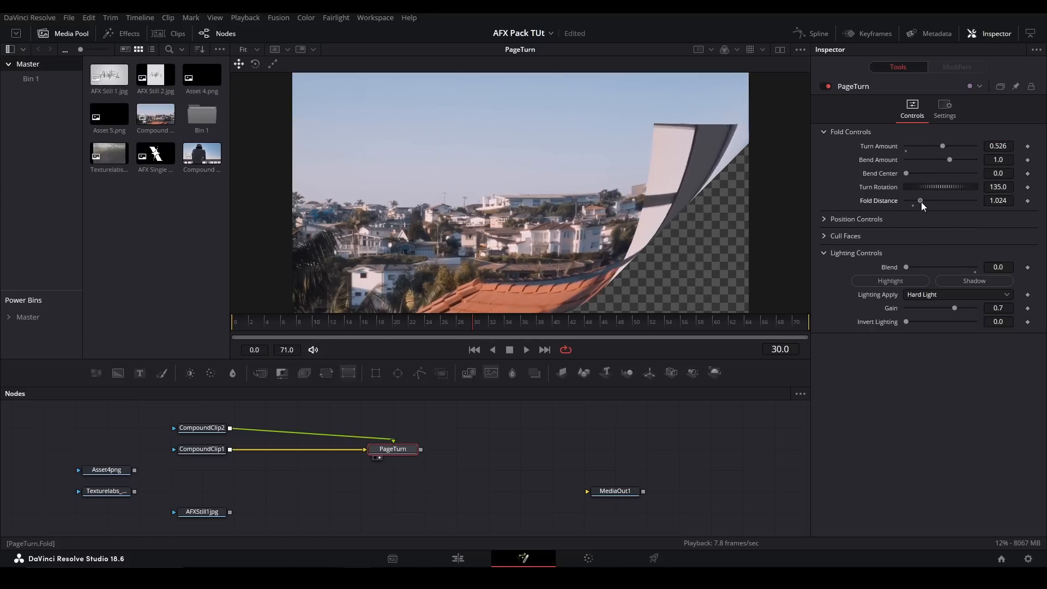
- Reset PageTurn's Fold Distance to 0.5 and set its Turn Amount to 0.614
{"action": "left_click_drag", "start_coordinate": [998, 146], "coordinate": [953, 147]}
{"action": "double_click", "coordinate": [879, 201]}
{"action": "double_click", "coordinate": [882, 146]}
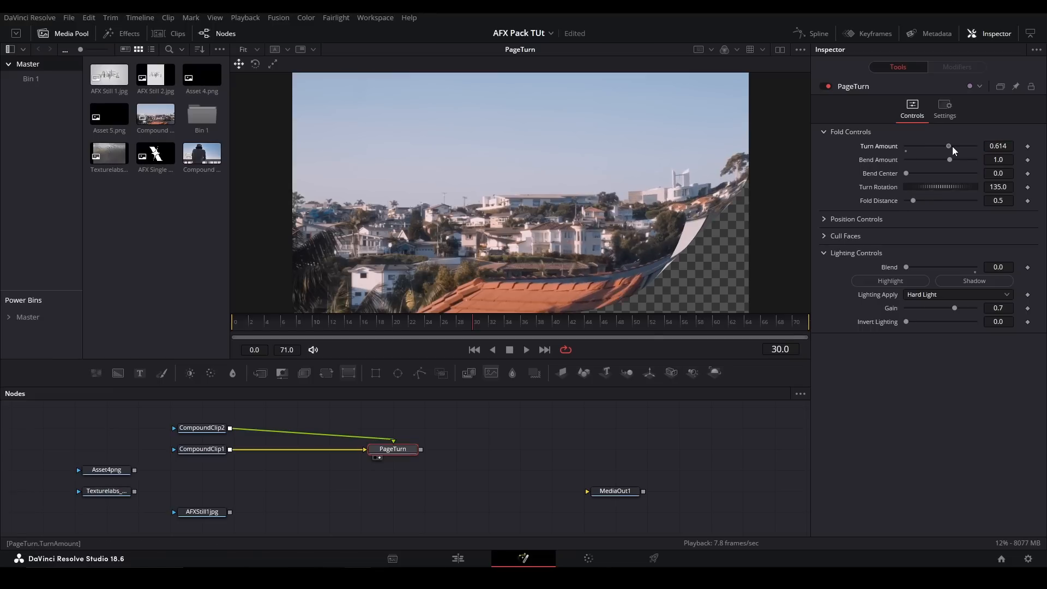
- Test the Position Z setting among PageTurn's position controls
{"action": "left_click", "coordinate": [825, 219]}
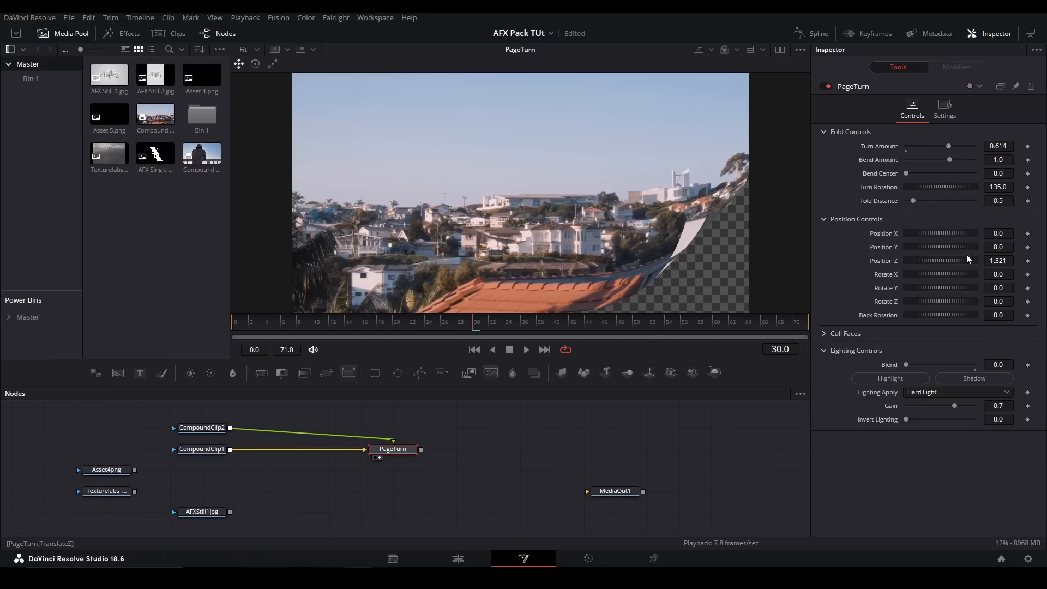
{"action": "mouse_move", "coordinate": [1001, 261]}
{"action": "left_mouse_down"}
{"action": "mouse_move", "coordinate": [936, 260]}
{"action": "mouse_move", "coordinate": [1013, 261]}
{"action": "left_mouse_up"}
{"action": "left_click", "coordinate": [825, 219]}
- Set PageTurn's Turn Amount to 0.481 and test culling the front face and the back page, restoring the original cull options
{"action": "left_click", "coordinate": [826, 236]}
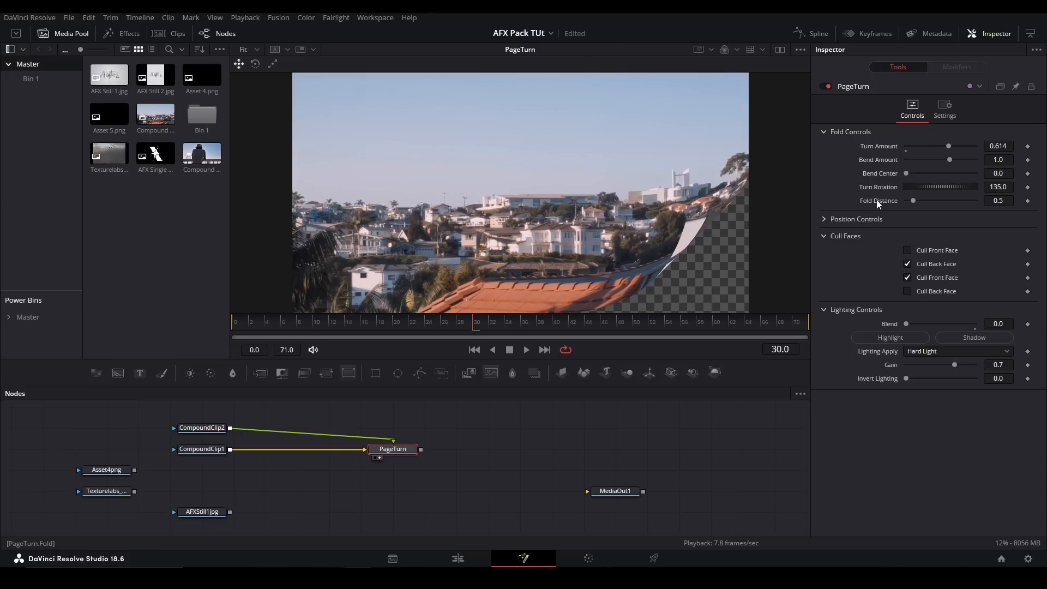
{"action": "left_click_drag", "start_coordinate": [993, 146], "coordinate": [905, 145]}
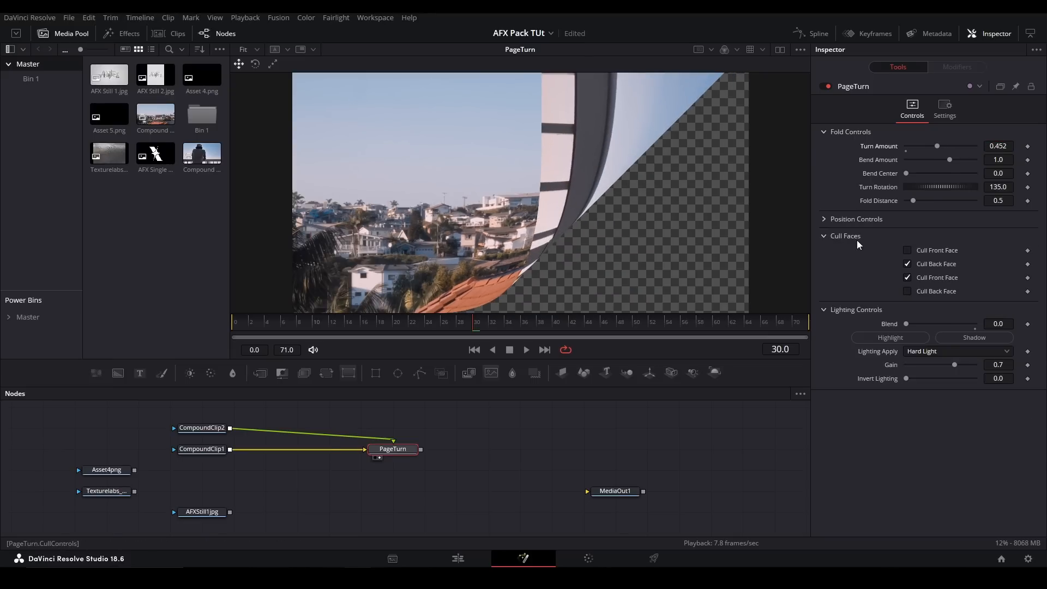
{"action": "left_click", "coordinate": [907, 251]}
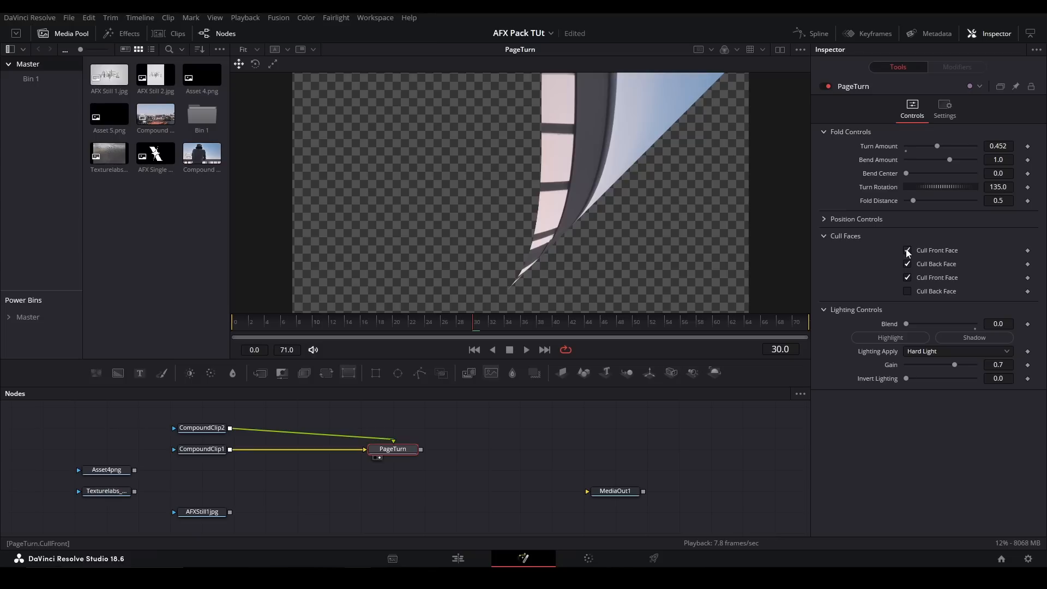
{"action": "left_click", "coordinate": [907, 250]}
{"action": "left_click", "coordinate": [908, 251]}
{"action": "left_click", "coordinate": [908, 291]}
{"action": "mouse_move", "coordinate": [1002, 147]}
{"action": "left_mouse_down"}
{"action": "mouse_move", "coordinate": [856, 146]}
{"action": "mouse_move", "coordinate": [1018, 146]}
{"action": "left_mouse_up"}
{"action": "left_click", "coordinate": [907, 291]}
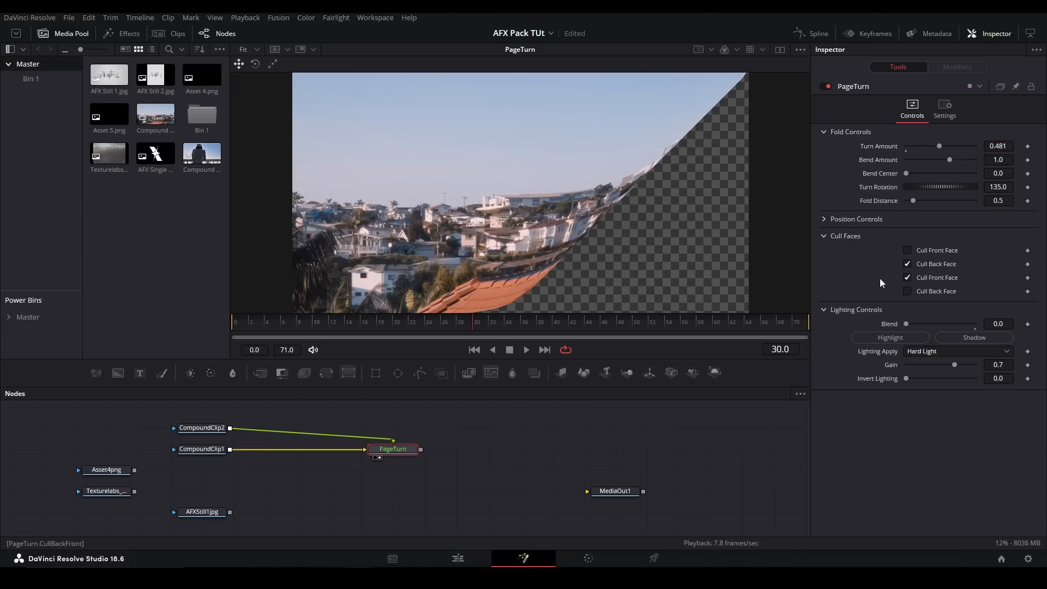
{"action": "left_click", "coordinate": [824, 236]}
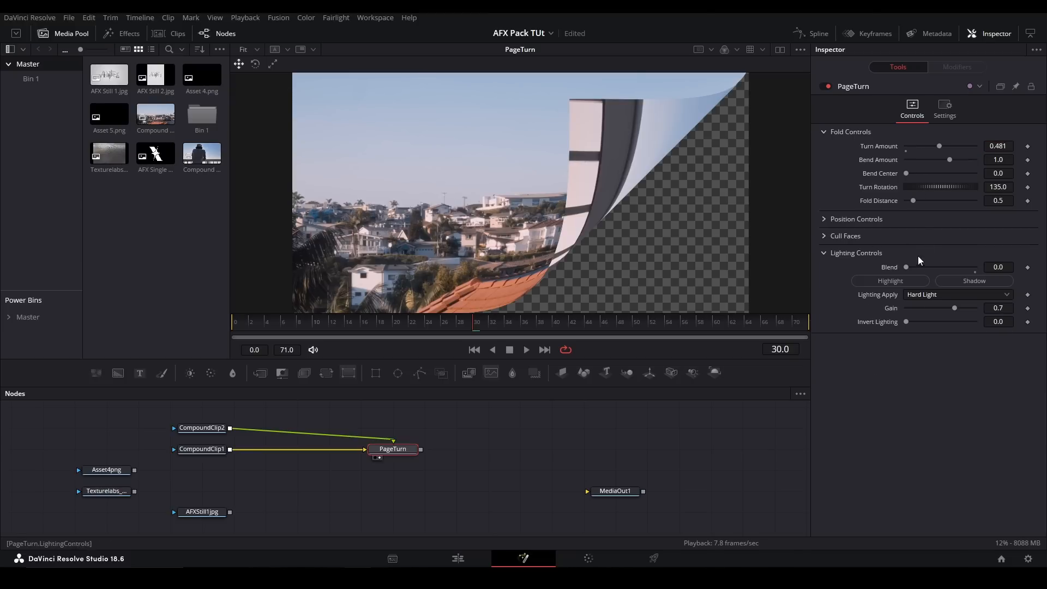
- Test PageTurn's lighting with Linear Light, Gain 0.5 and Invert Lighting 1.0 at Turn Amount 0.543, and return its Blend to 0.0
{"action": "left_click_drag", "start_coordinate": [908, 269], "coordinate": [1042, 266]}
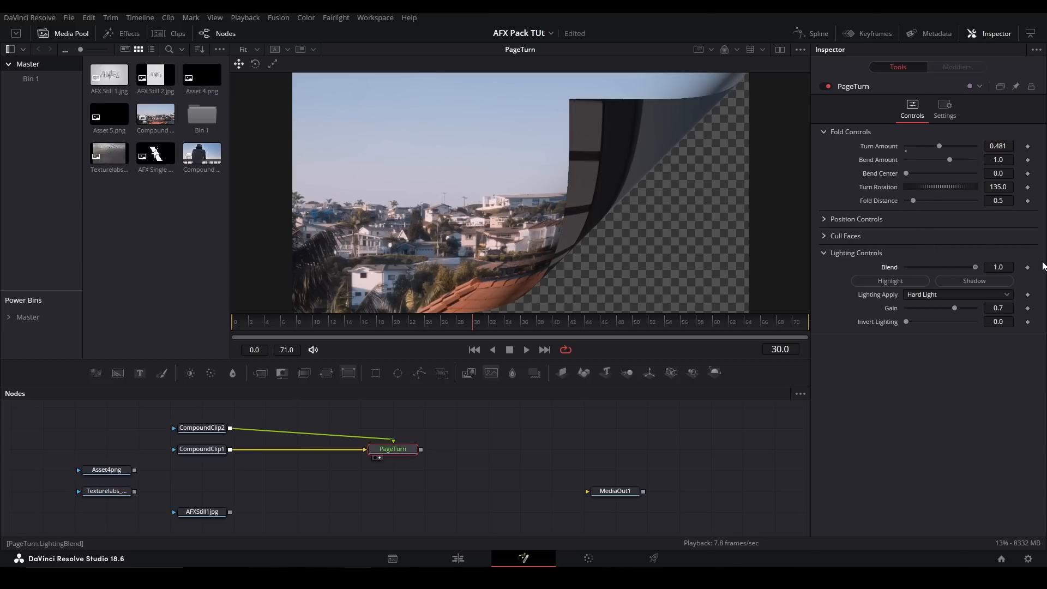
{"action": "mouse_move", "coordinate": [940, 147]}
{"action": "left_mouse_down"}
{"action": "mouse_move", "coordinate": [905, 148]}
{"action": "mouse_move", "coordinate": [941, 157]}
{"action": "left_mouse_up"}
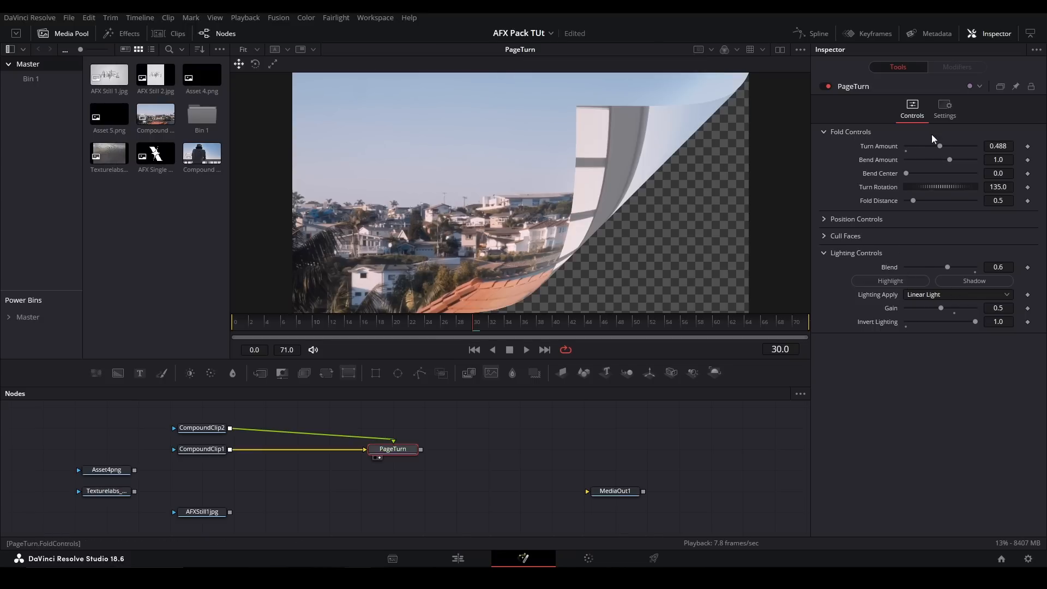
{"action": "left_click_drag", "start_coordinate": [922, 144], "coordinate": [944, 150]}
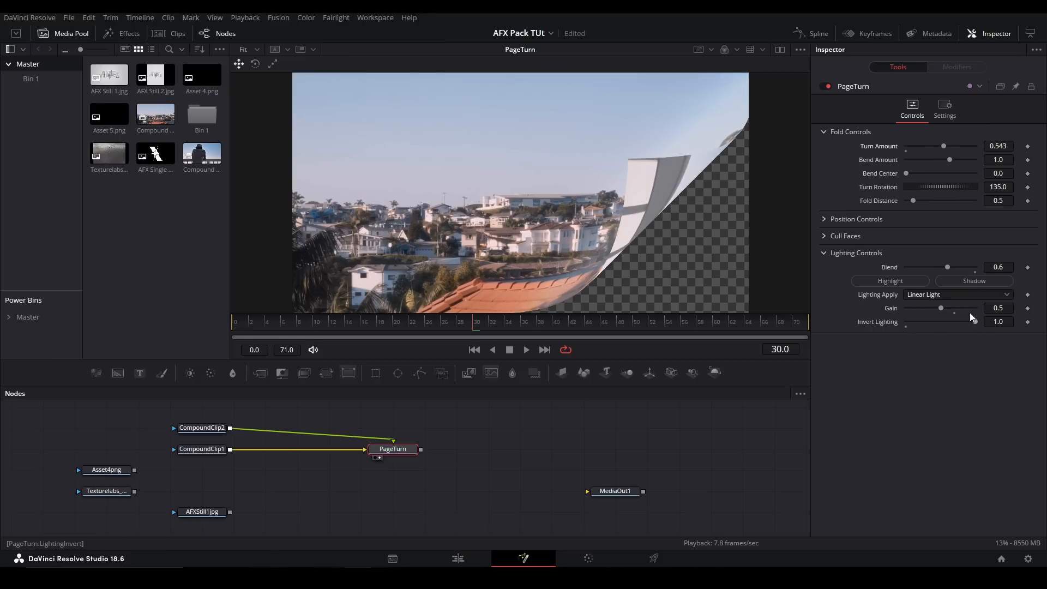
{"action": "left_click_drag", "start_coordinate": [948, 266], "coordinate": [903, 266]}
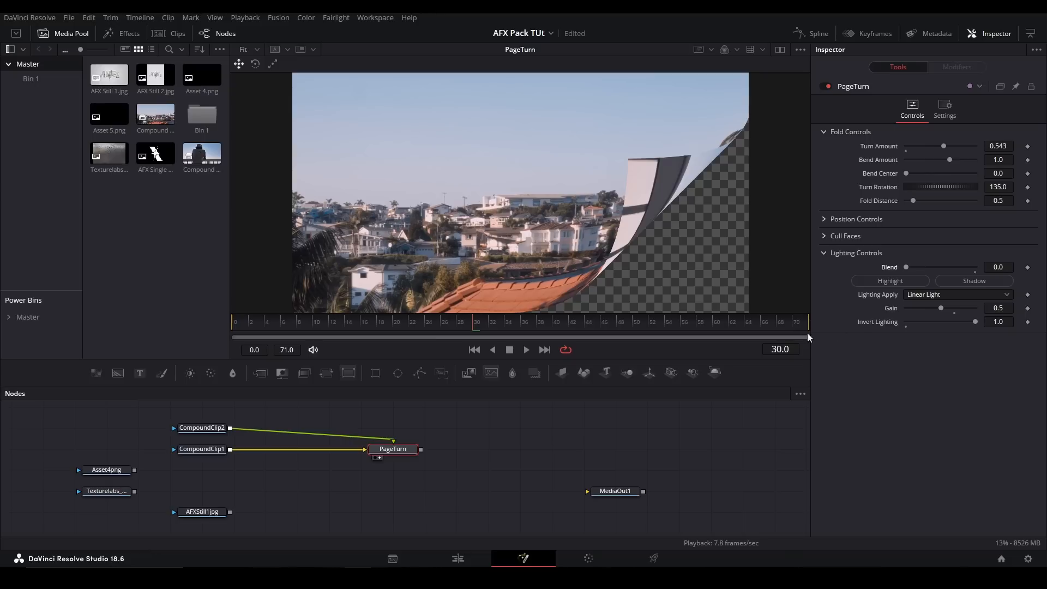
- Remove the PageTurn node and add the pj_Ripples_afx tool to the node graph
{"action": "left_click_drag", "start_coordinate": [506, 460], "coordinate": [379, 423]}
{"action": "key", "text": "Delete"}
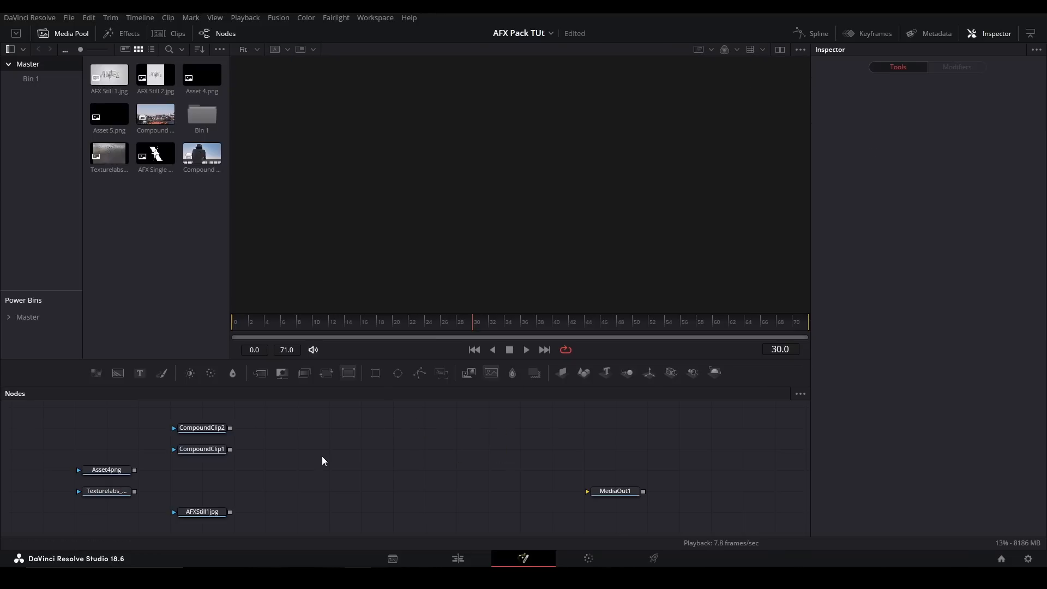
{"action": "key", "text": "shift+space"}
{"action": "type", "text": "ripple"}
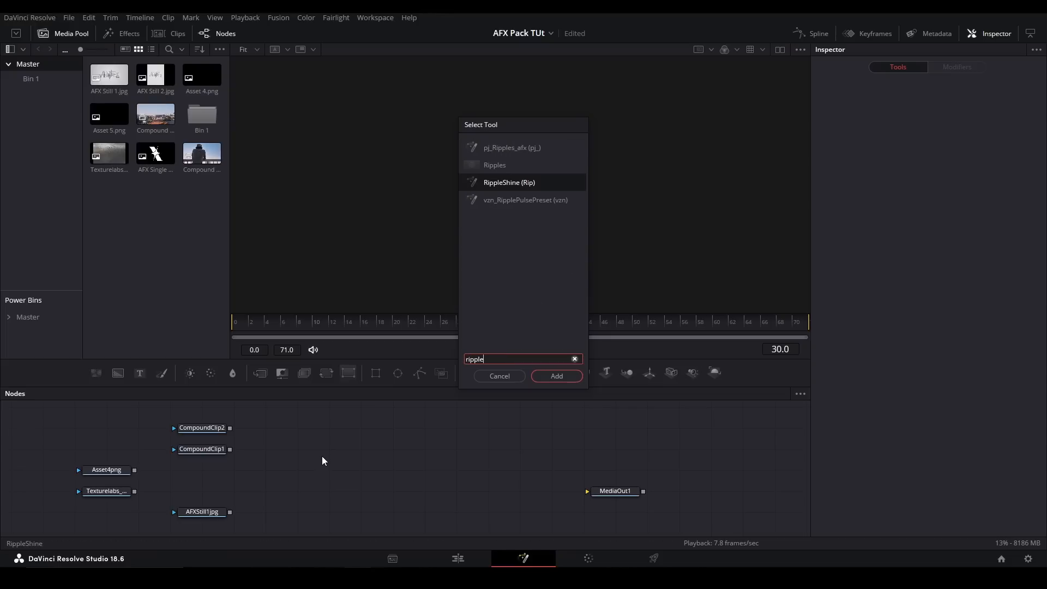
{"action": "key", "text": "Up"}
{"action": "key", "text": "Up"}
{"action": "key", "text": "Down"}
{"action": "type", "text": "le"}
{"action": "key", "text": "Down"}
{"action": "key", "text": "Down"}
{"action": "key", "text": "Return"}
- Connect CompoundClip1 to the ripple setup's Displace node, view its output, and play the animation from frame 0
{"action": "left_click_drag", "start_coordinate": [320, 436], "coordinate": [698, 479]}
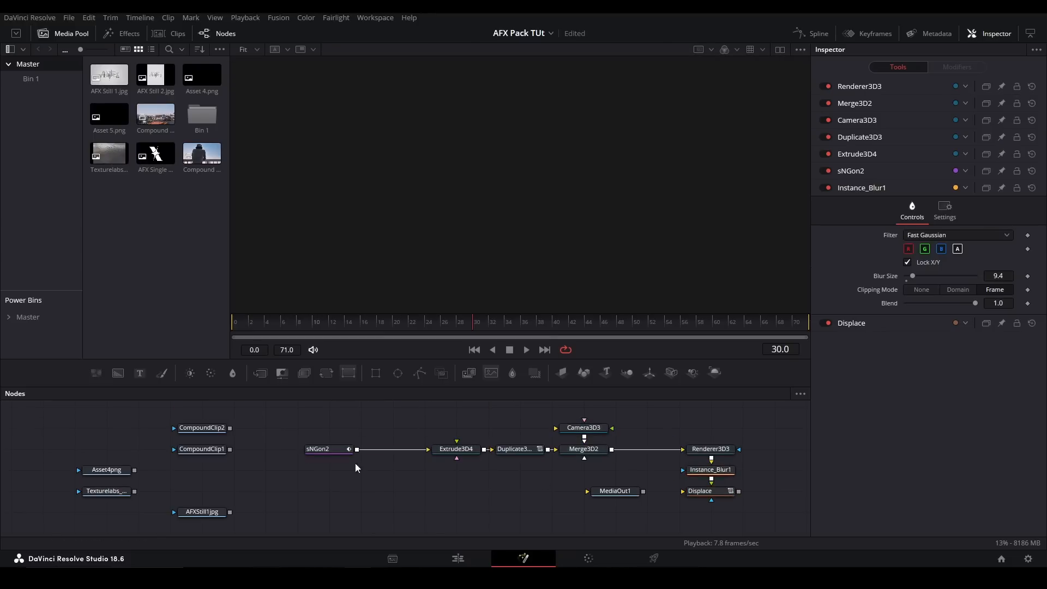
{"action": "left_click_drag", "start_coordinate": [232, 449], "coordinate": [701, 493]}
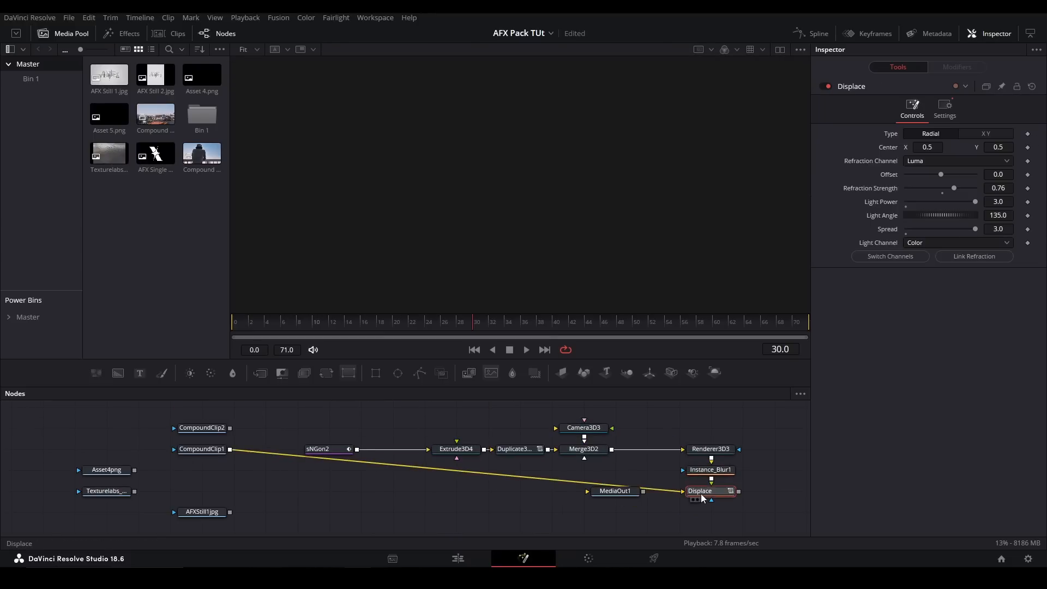
{"action": "key", "text": "2"}
{"action": "left_click", "coordinate": [236, 326]}
{"action": "key", "text": "space"}
{"action": "left_click", "coordinate": [395, 419]}
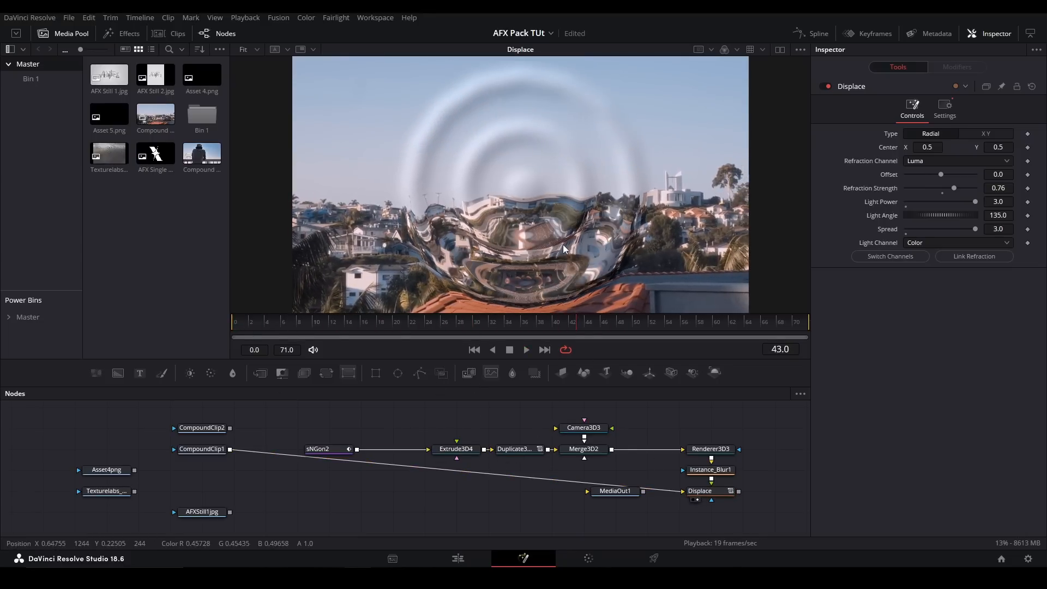
{"action": "key", "text": "space"}
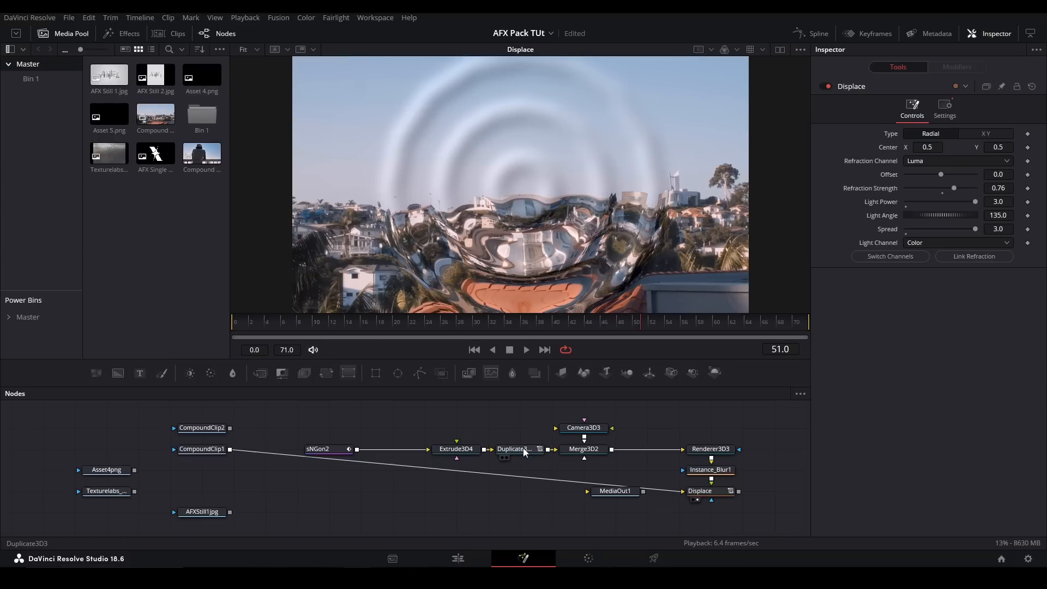
- Inspect the Duplicate3D3 settings, replay the ripples to frame 20, and test Instance_Blur1's Blur Size
{"action": "left_click", "coordinate": [521, 449]}
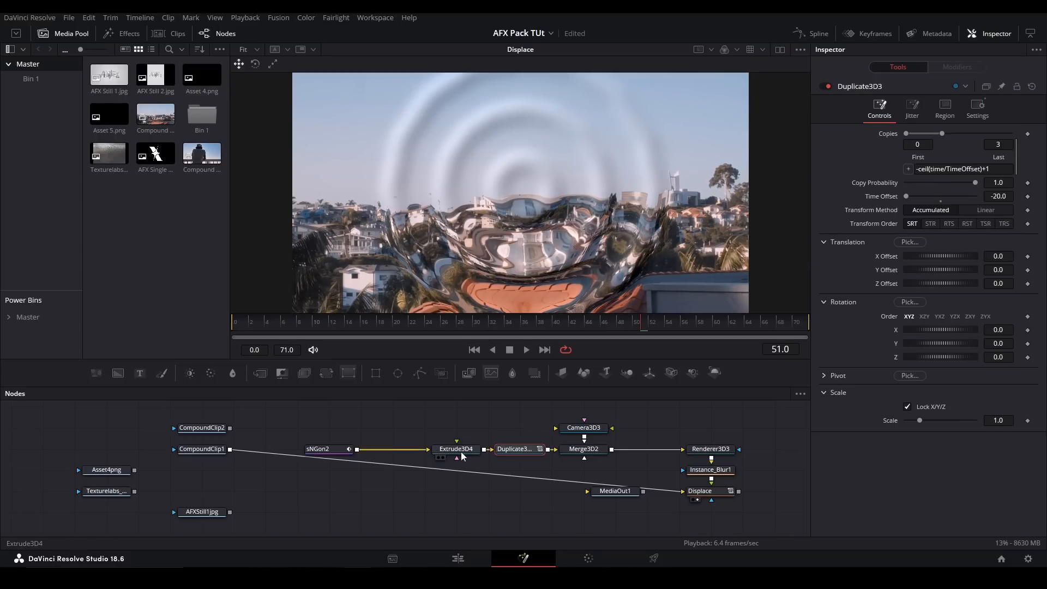
{"action": "key", "text": "space"}
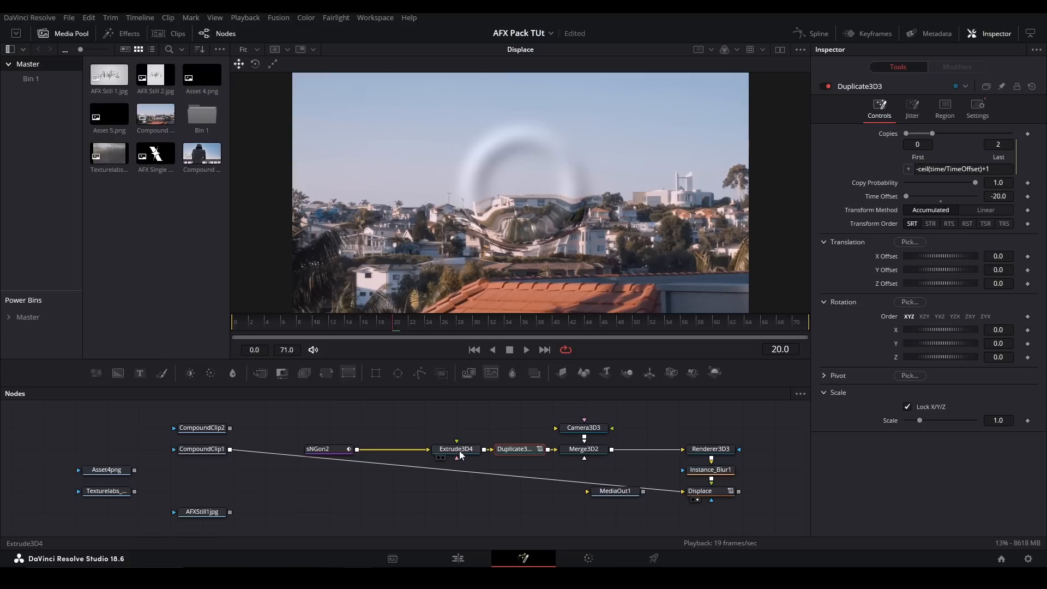
{"action": "key", "text": "space"}
{"action": "left_click", "coordinate": [731, 470]}
{"action": "left_click_drag", "start_coordinate": [912, 175], "coordinate": [920, 178]}
{"action": "left_click", "coordinate": [718, 499]}
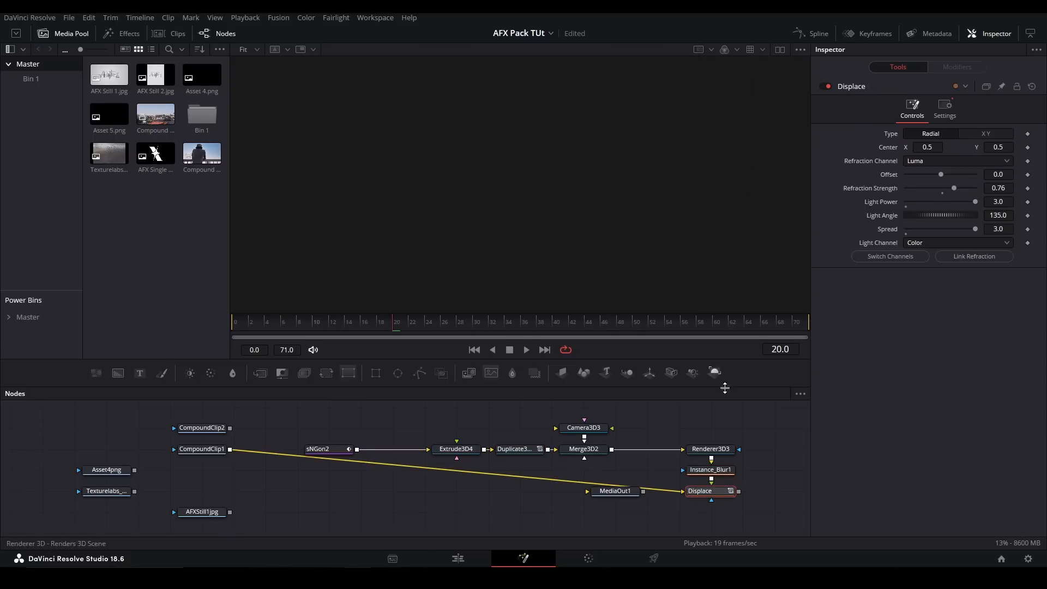
- Delete all nodes of the ripple setup, keeping the source clips and MediaOut1
{"action": "left_click_drag", "start_coordinate": [760, 502], "coordinate": [323, 420]}
{"action": "key", "text": "Delete"}
{"action": "key", "text": "Delete"}
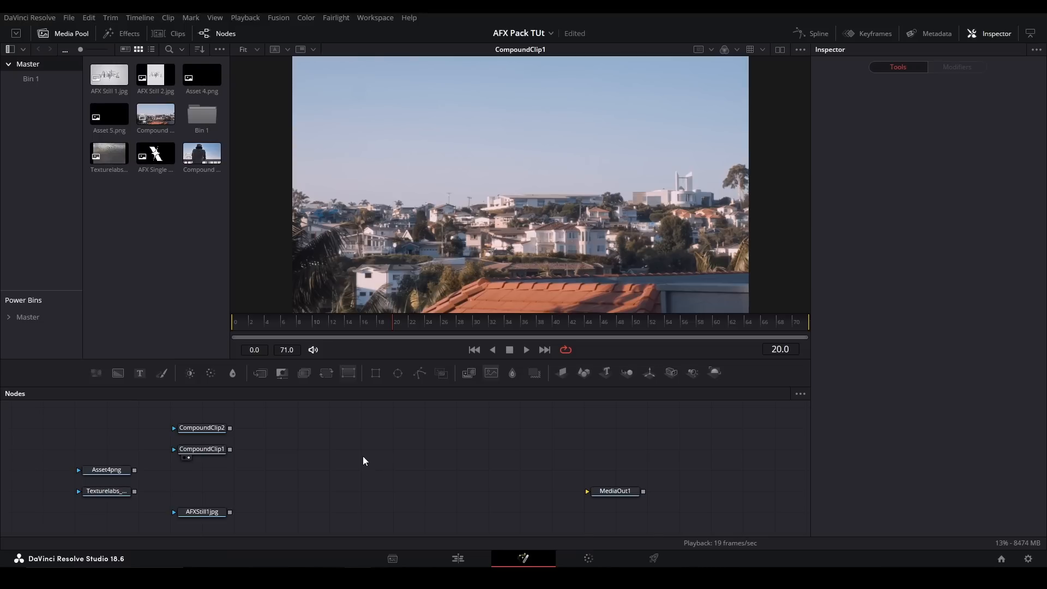
- Add the pj_Slant_afx tool, connect CompoundClip1 to its input, and set its X Skew to 1.201
{"action": "key", "text": "shift+space"}
{"action": "type", "text": "slant"}
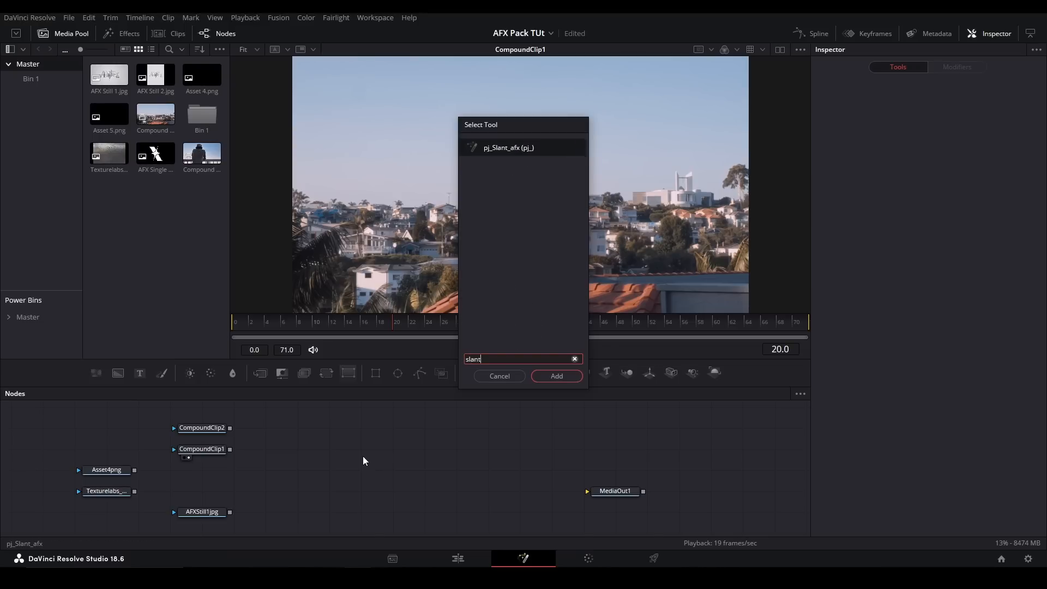
{"action": "key", "text": "Return"}
{"action": "left_click_drag", "start_coordinate": [230, 448], "coordinate": [332, 449]}
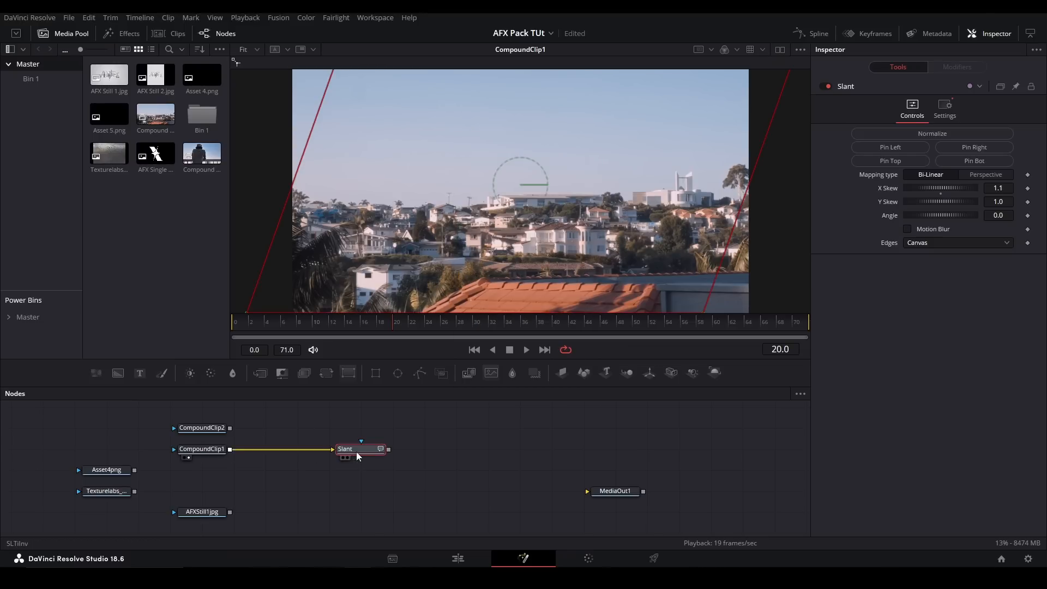
{"action": "mouse_move", "coordinate": [937, 187]}
{"action": "left_mouse_down"}
{"action": "mouse_move", "coordinate": [919, 186]}
{"action": "mouse_move", "coordinate": [945, 188]}
{"action": "left_mouse_up"}
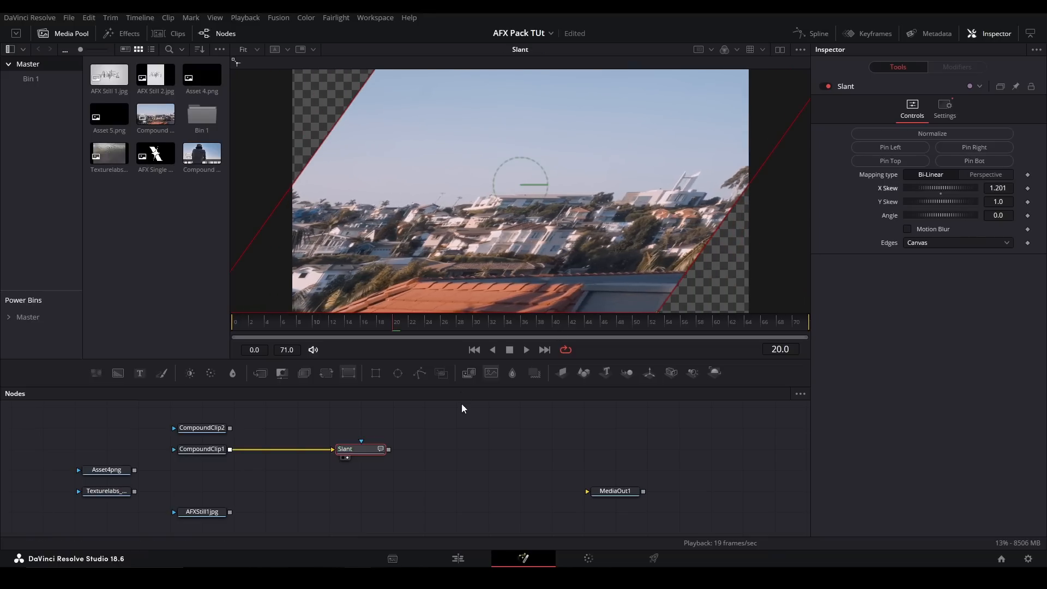
- Add the Skew tool below Slant, connect CompoundClip1 to it, and test its Skew amount for comparison
{"action": "key", "text": "shift+space"}
{"action": "type", "text": "skew"}
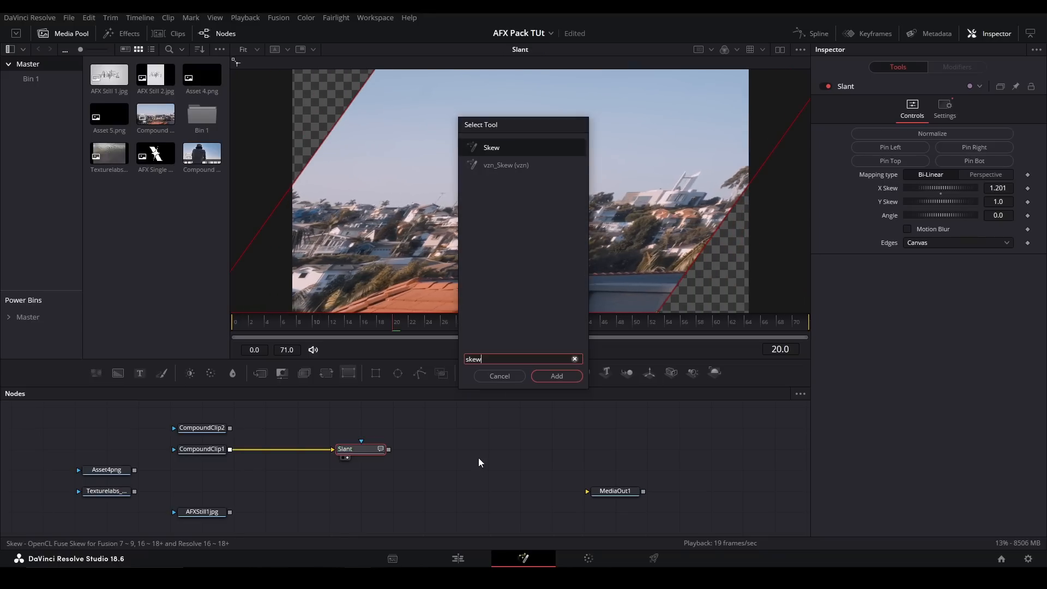
{"action": "key", "text": "Return"}
{"action": "left_click_drag", "start_coordinate": [423, 449], "coordinate": [425, 472]}
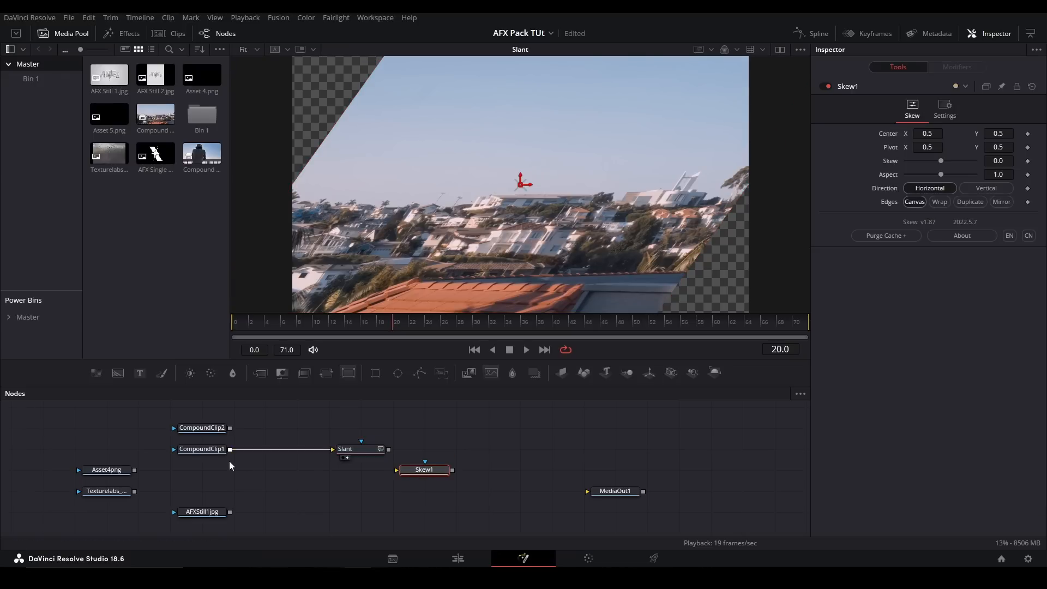
{"action": "left_click_drag", "start_coordinate": [230, 449], "coordinate": [396, 469]}
{"action": "key", "text": "1"}
{"action": "mouse_move", "coordinate": [947, 162]}
{"action": "left_mouse_down"}
{"action": "mouse_move", "coordinate": [932, 166]}
{"action": "mouse_move", "coordinate": [957, 178]}
{"action": "left_mouse_up"}
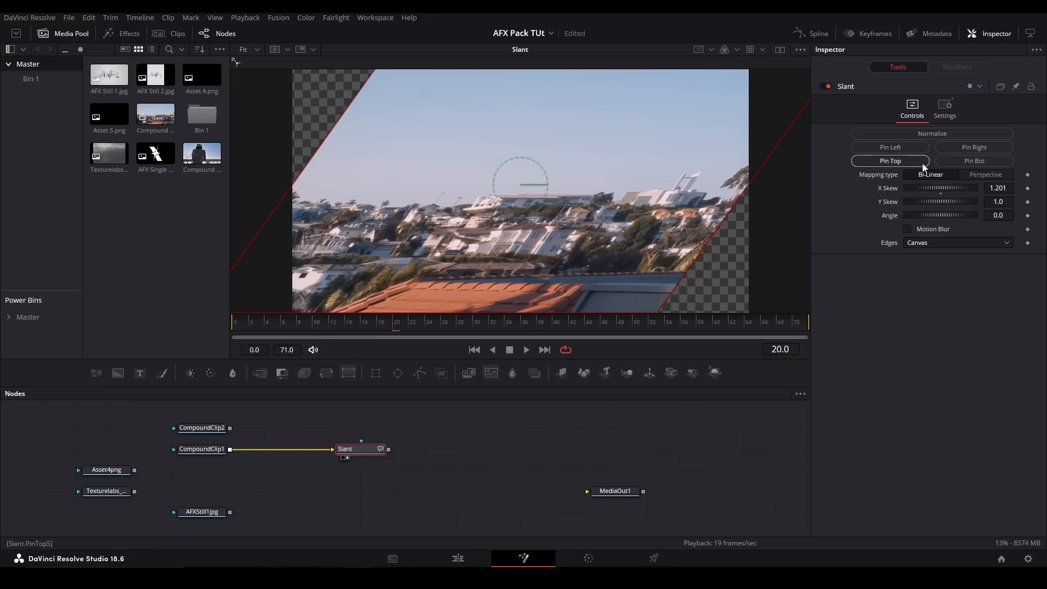
- Test the bottom, top and left pins of the Slant with its X Skew set to 0.752
{"action": "left_click", "coordinate": [971, 162]}
{"action": "left_click_drag", "start_coordinate": [964, 189], "coordinate": [894, 181]}
{"action": "left_click", "coordinate": [903, 162]}
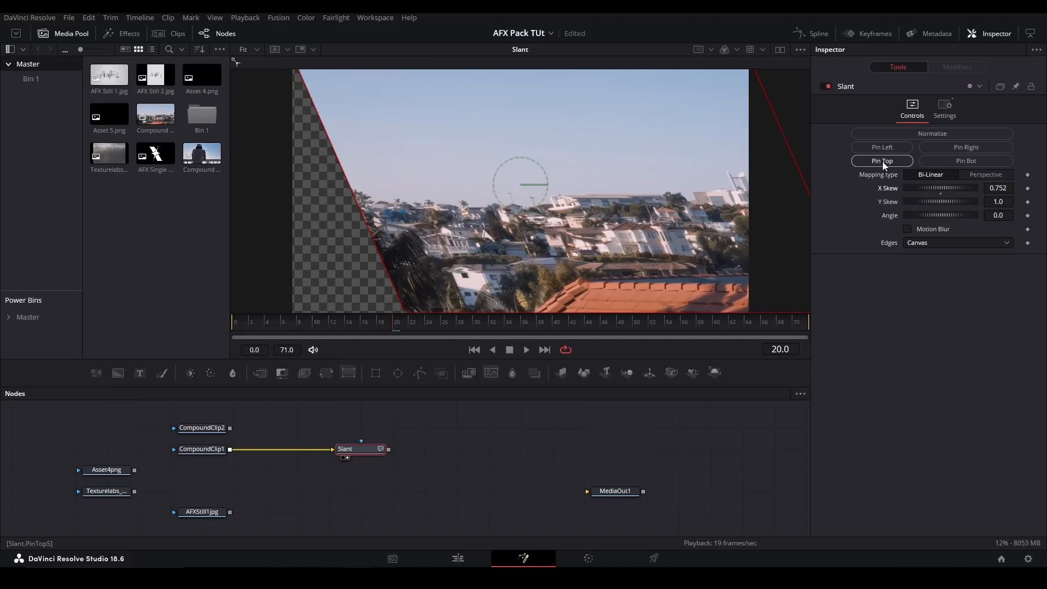
{"action": "left_click", "coordinate": [896, 144]}
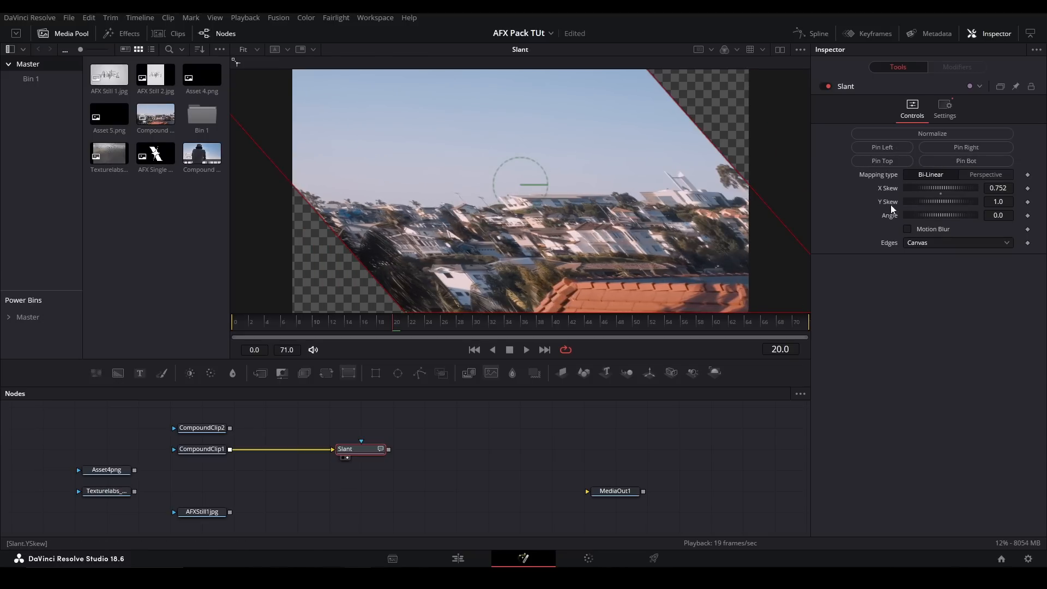
- Reset the Slant's X Skew and Angle, and set its Y Skew to 0.63
{"action": "double_click", "coordinate": [938, 191]}
{"action": "left_click_drag", "start_coordinate": [931, 200], "coordinate": [1017, 202]}
{"action": "double_click", "coordinate": [940, 217]}
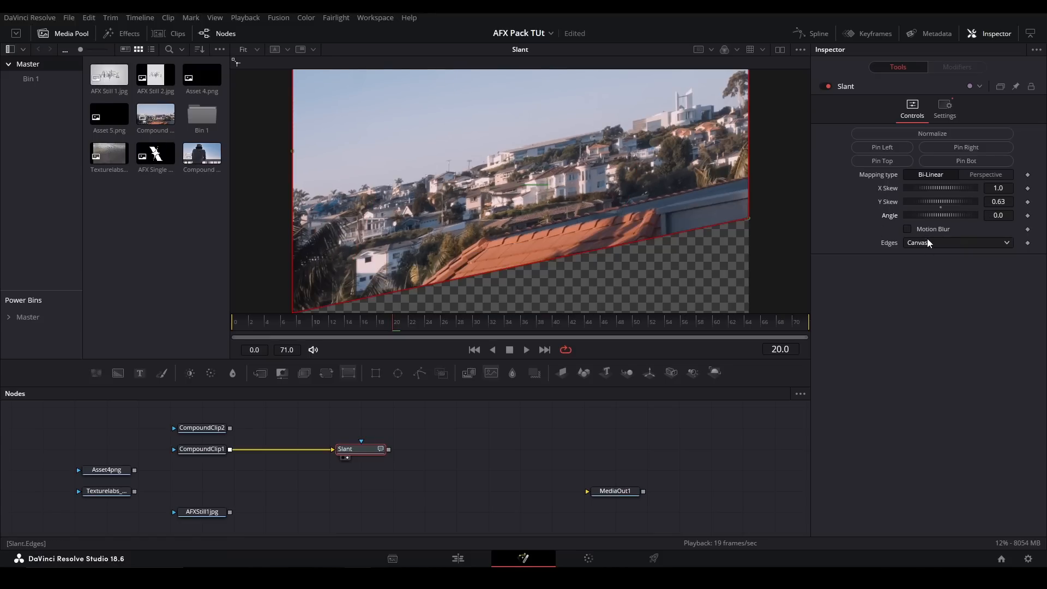
- Set the Slant's Edges to Duplicate and normalize its pinning
{"action": "left_click", "coordinate": [929, 244]}
{"action": "left_click", "coordinate": [928, 295]}
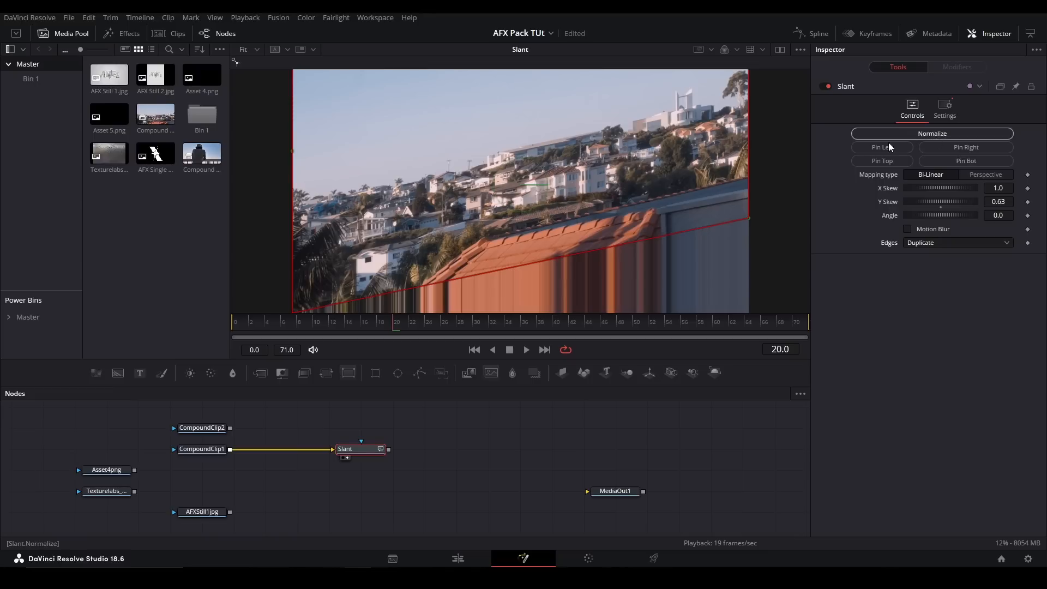
{"action": "left_click", "coordinate": [930, 137]}
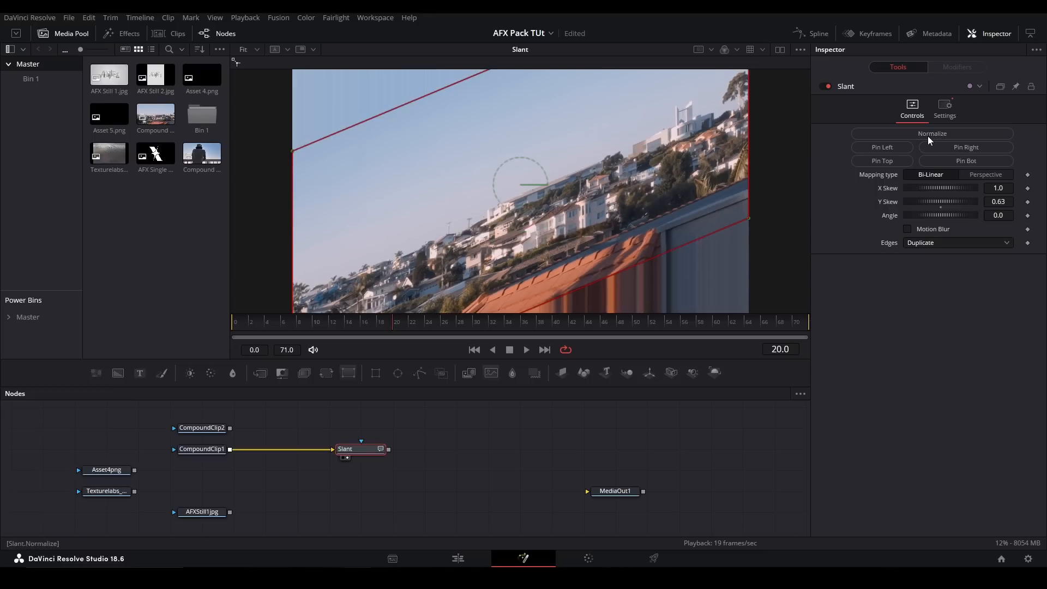
- Reset the Slant's Y Skew and delete the Slant node
{"action": "double_click", "coordinate": [896, 203]}
{"action": "left_click_drag", "start_coordinate": [997, 188], "coordinate": [1019, 202]}
{"action": "key", "text": "ctrl+z"}
{"action": "key", "text": "ctrl+z"}
{"action": "key", "text": "Delete"}
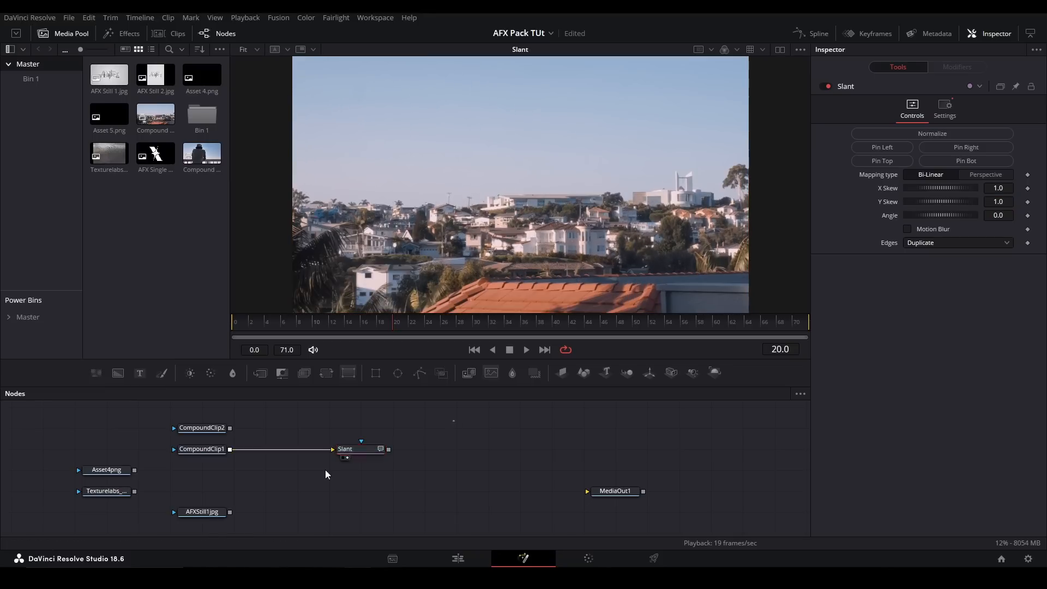
- Add the pj_Smear_afx tool and connect CompoundClip1 to its input
{"action": "key", "text": "shift+space"}
{"action": "type", "text": "smear"}
{"action": "key", "text": "Down"}
{"action": "key", "text": "Down"}
{"action": "key", "text": "Down"}
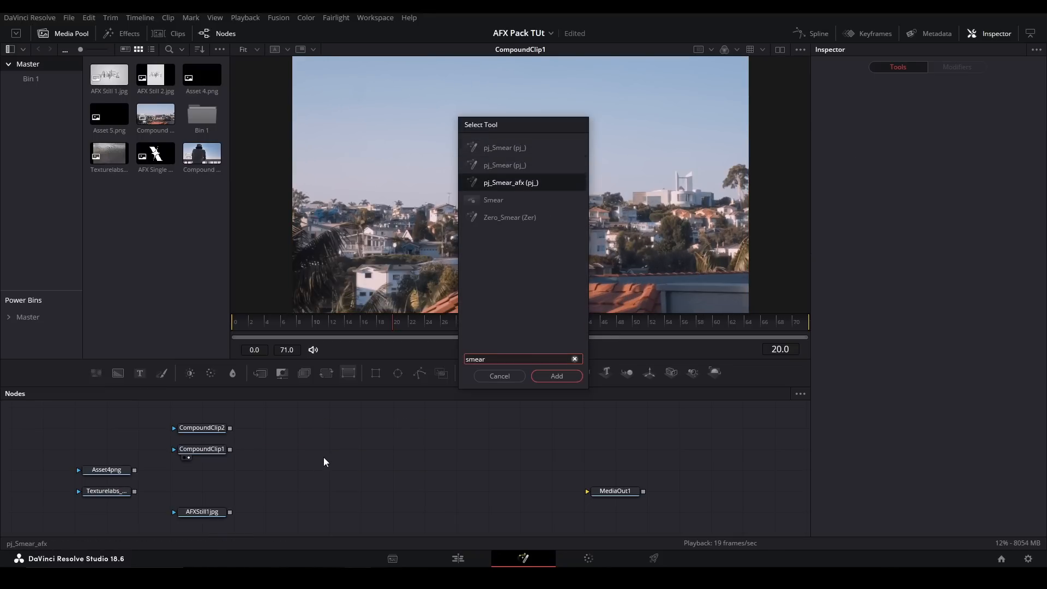
{"action": "key", "text": "Return"}
{"action": "mouse_move", "coordinate": [230, 449]}
{"action": "left_mouse_down"}
{"action": "mouse_move", "coordinate": [301, 469]}
{"action": "mouse_move", "coordinate": [362, 450]}
{"action": "left_mouse_up"}
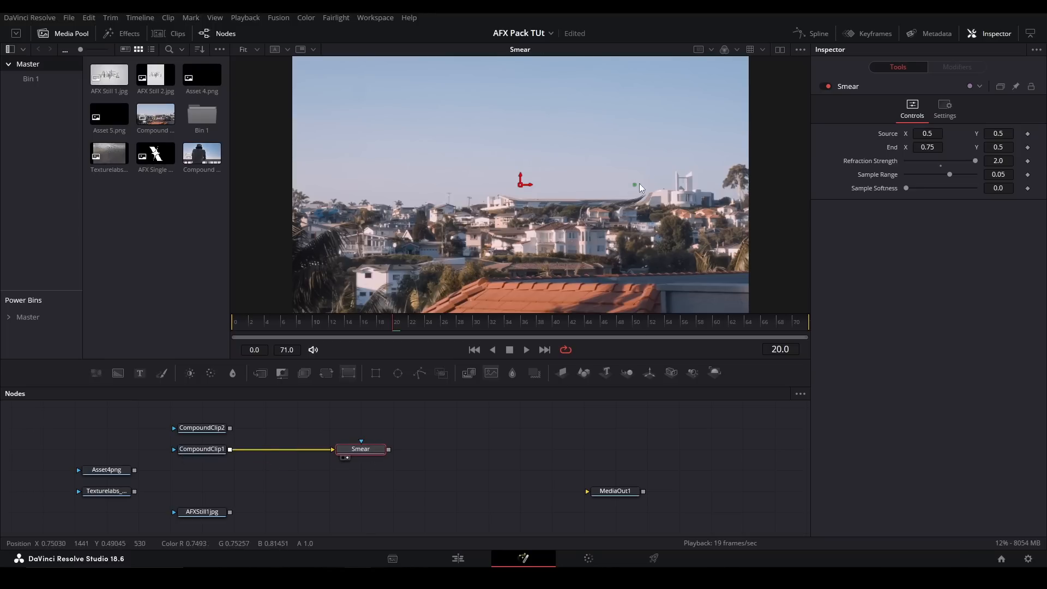
- Place the Smear's Source at about 0.457, 0.307 and its End at about 0.455, 0.878, keeping Refraction Strength at 2.0
{"action": "left_click_drag", "start_coordinate": [523, 184], "coordinate": [505, 245]}
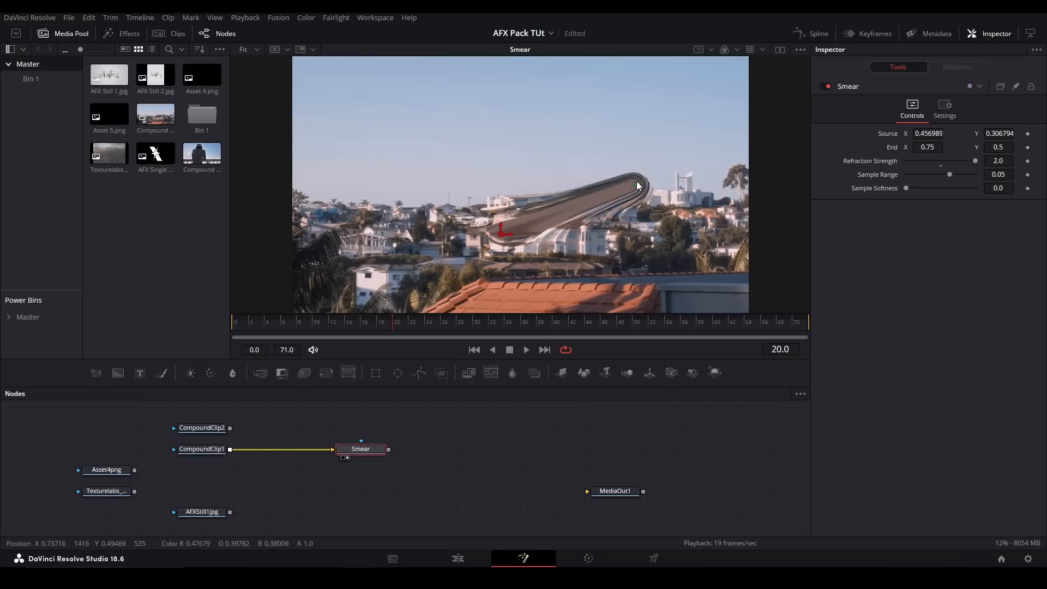
{"action": "left_click_drag", "start_coordinate": [637, 186], "coordinate": [500, 87]}
{"action": "mouse_move", "coordinate": [966, 159]}
{"action": "left_mouse_down"}
{"action": "mouse_move", "coordinate": [944, 162]}
{"action": "mouse_move", "coordinate": [980, 156]}
{"action": "left_mouse_up"}
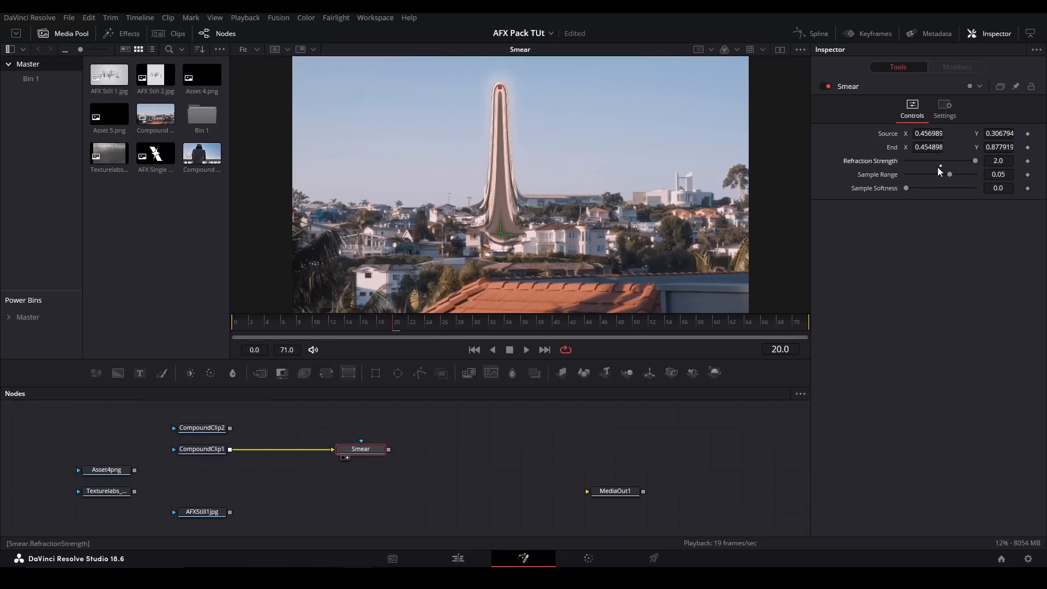
- Move the Smear's Source to about 0.461, 0.334 and set its Sample Range to 0.13, testing Sample Softness
{"action": "mouse_move", "coordinate": [948, 175]}
{"action": "left_mouse_down"}
{"action": "mouse_move", "coordinate": [932, 173]}
{"action": "mouse_move", "coordinate": [949, 174]}
{"action": "left_mouse_up"}
{"action": "left_click_drag", "start_coordinate": [503, 236], "coordinate": [505, 228]}
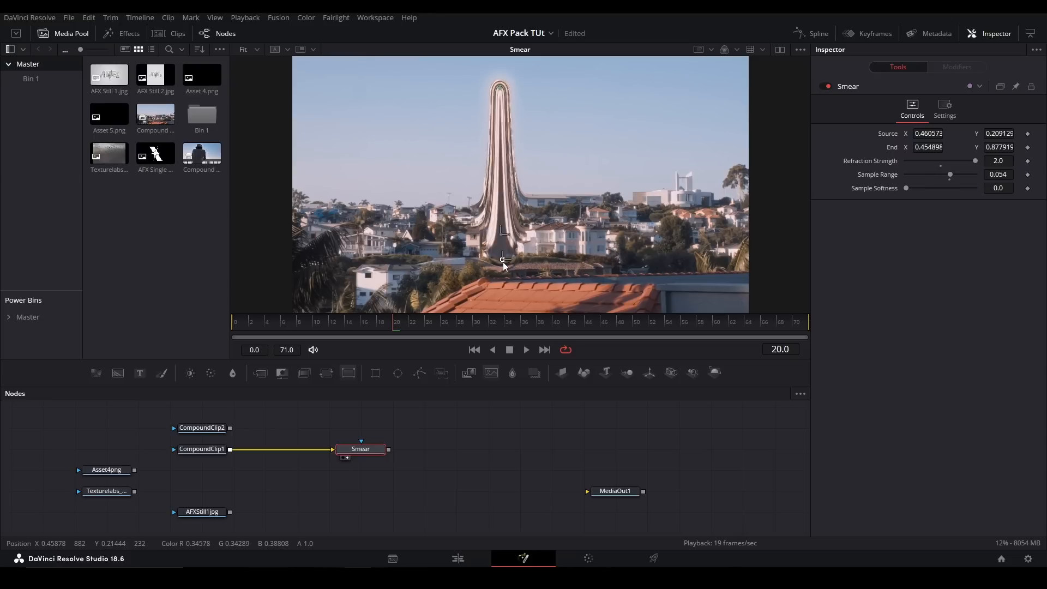
{"action": "left_click", "coordinate": [951, 181]}
{"action": "left_click_drag", "start_coordinate": [953, 174], "coordinate": [949, 173]}
{"action": "mouse_move", "coordinate": [908, 188]}
{"action": "left_mouse_down"}
{"action": "mouse_move", "coordinate": [958, 185]}
{"action": "mouse_move", "coordinate": [896, 181]}
{"action": "mouse_move", "coordinate": [964, 174]}
{"action": "left_mouse_up"}
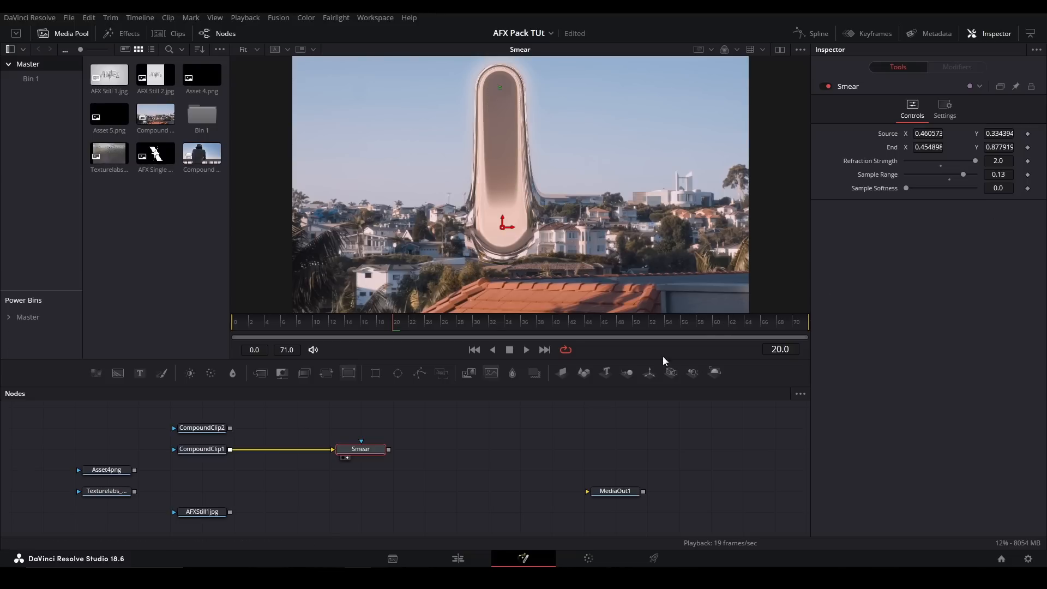
- Delete the Smear node and add the pj_Split_afx tool fed by CompoundClip1, showing it in the viewer
{"action": "left_click_drag", "start_coordinate": [429, 468], "coordinate": [366, 432]}
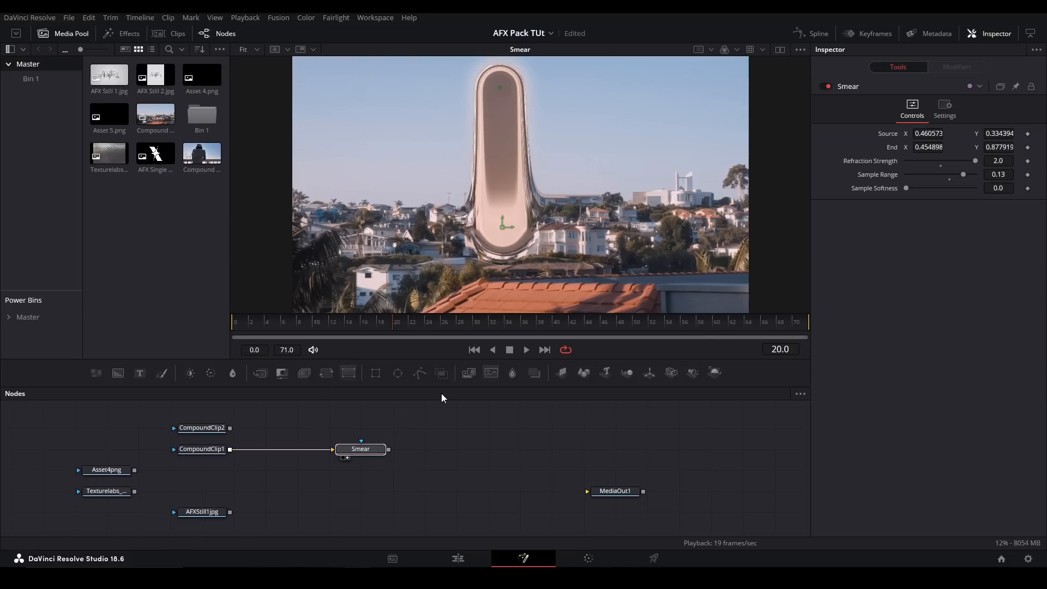
{"action": "key", "text": "Delete"}
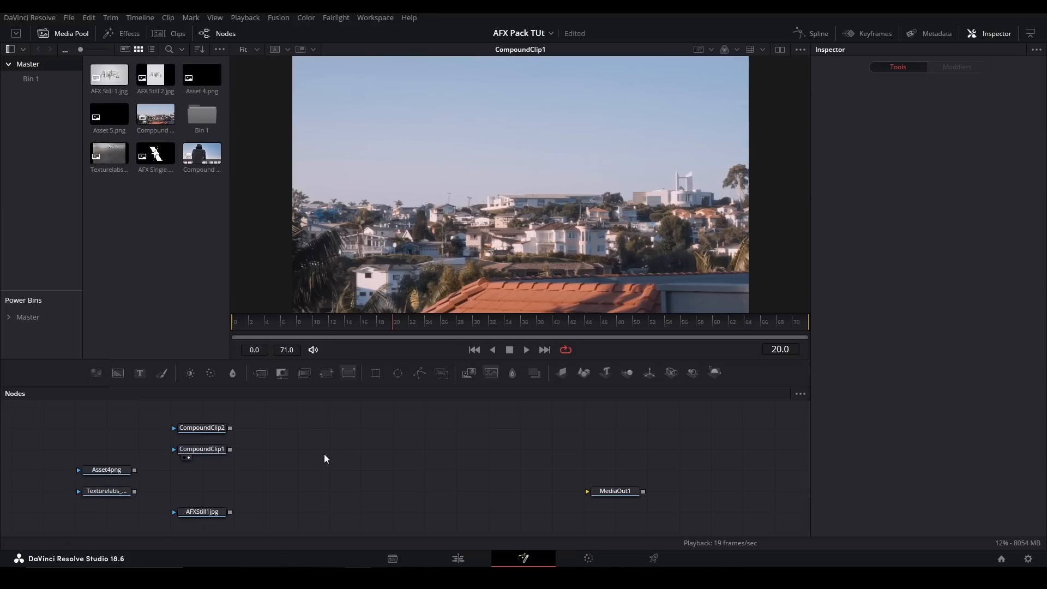
{"action": "key", "text": "shift+space"}
{"action": "type", "text": "split"}
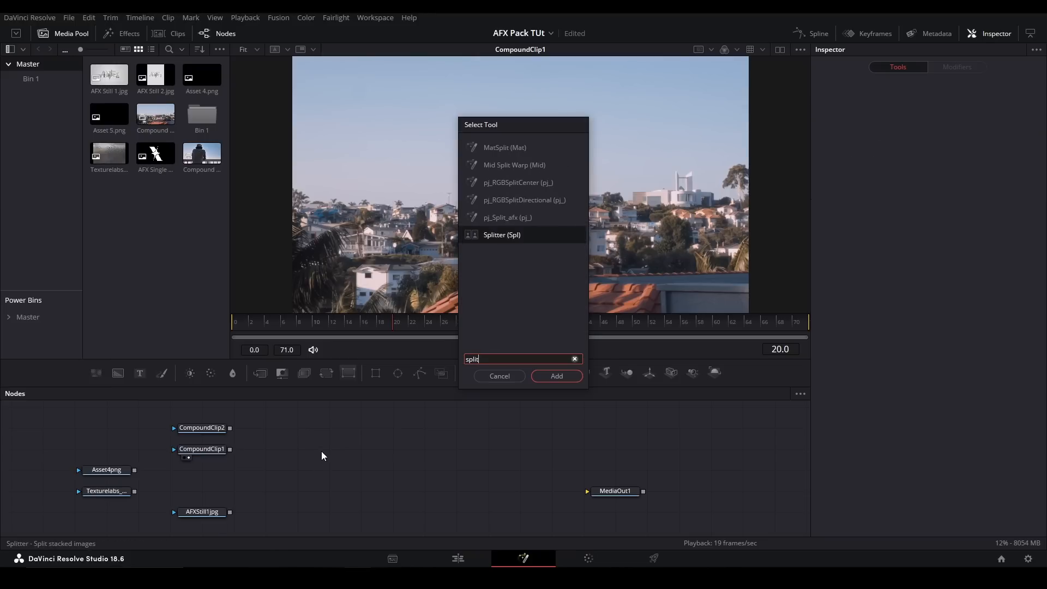
{"action": "key", "text": "Up"}
{"action": "key", "text": "Return"}
{"action": "key", "text": "2"}
- Place the Split's Point 1 at about 0.625, 0.753 and Point 2 at about 0.383, 0.199, with Refraction Strength 2.0
{"action": "left_click_drag", "start_coordinate": [407, 184], "coordinate": [578, 120]}
{"action": "left_click_drag", "start_coordinate": [636, 184], "coordinate": [467, 262]}
{"action": "left_click_drag", "start_coordinate": [950, 162], "coordinate": [977, 175]}
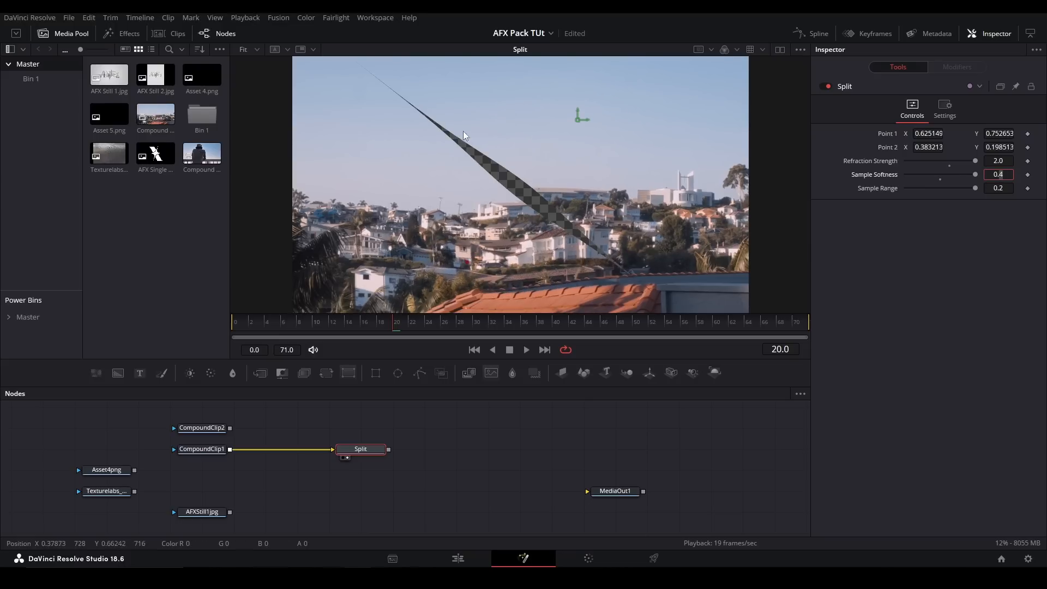
- Test the Split with Sample Softness 0.3 and Sample Range 0.4, and reset both and the Refraction Strength to defaults
{"action": "key", "text": "Return"}
{"action": "left_click", "coordinate": [1009, 188]}
{"action": "type", "text": "0.5"}
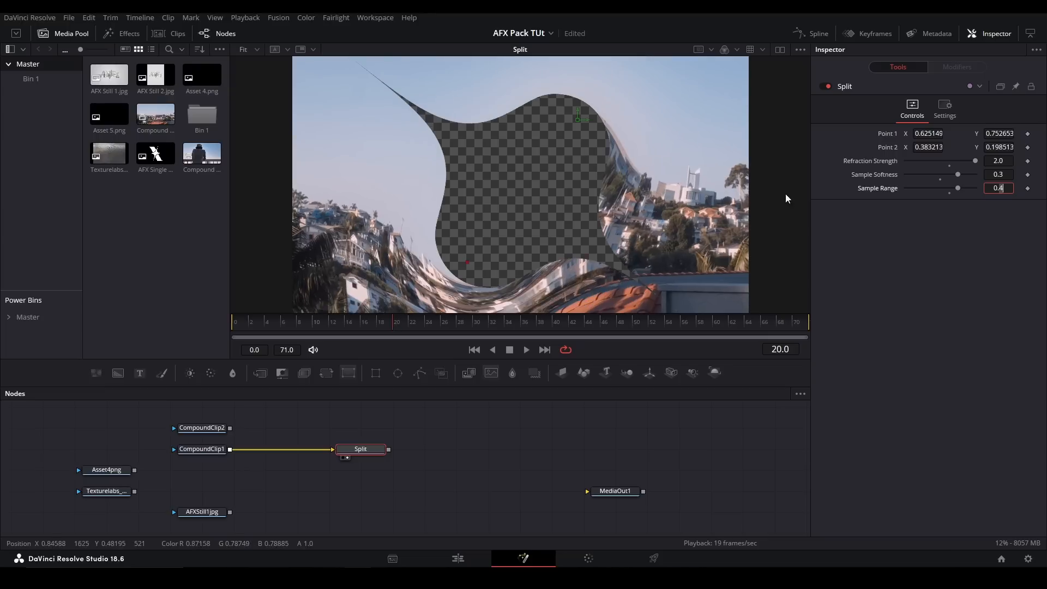
{"action": "double_click", "coordinate": [878, 191]}
{"action": "double_click", "coordinate": [873, 176]}
{"action": "double_click", "coordinate": [871, 162]}
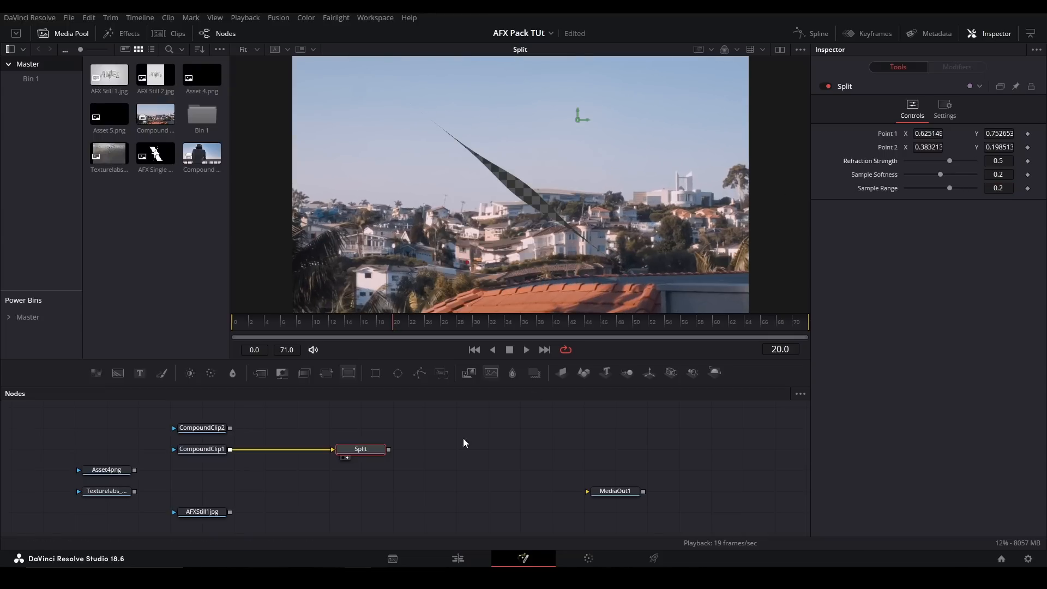
- Delete the Split node and add the Tiler tool with CompoundClip1 connected, showing it in the viewer
{"action": "key", "text": "Delete"}
{"action": "key", "text": "shift+space"}
{"action": "type", "text": "tiler"}
{"action": "key", "text": "Return"}
{"action": "left_click_drag", "start_coordinate": [230, 449], "coordinate": [343, 440]}
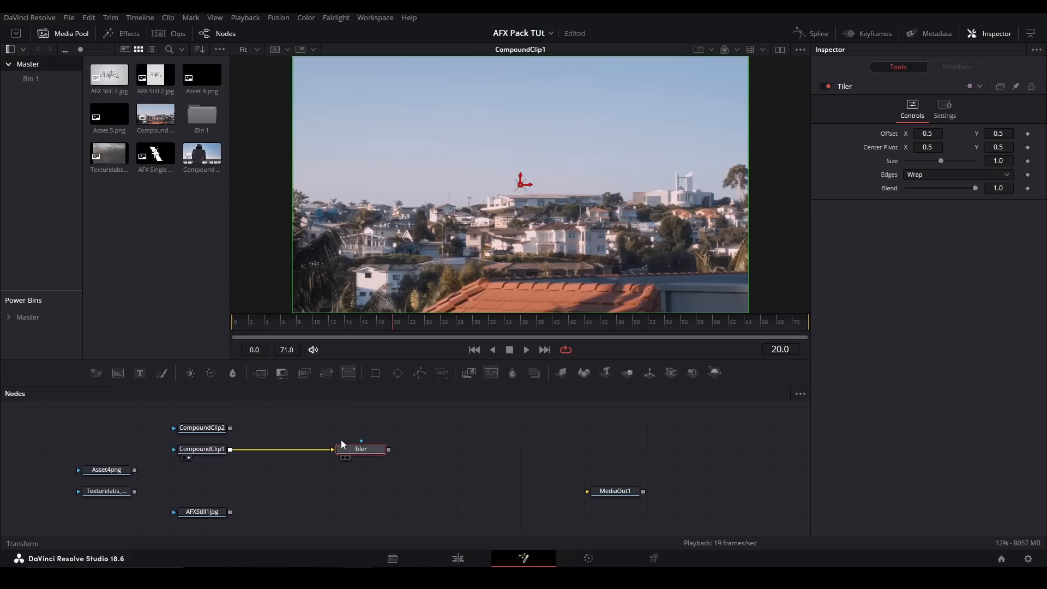
{"action": "key", "text": "2"}
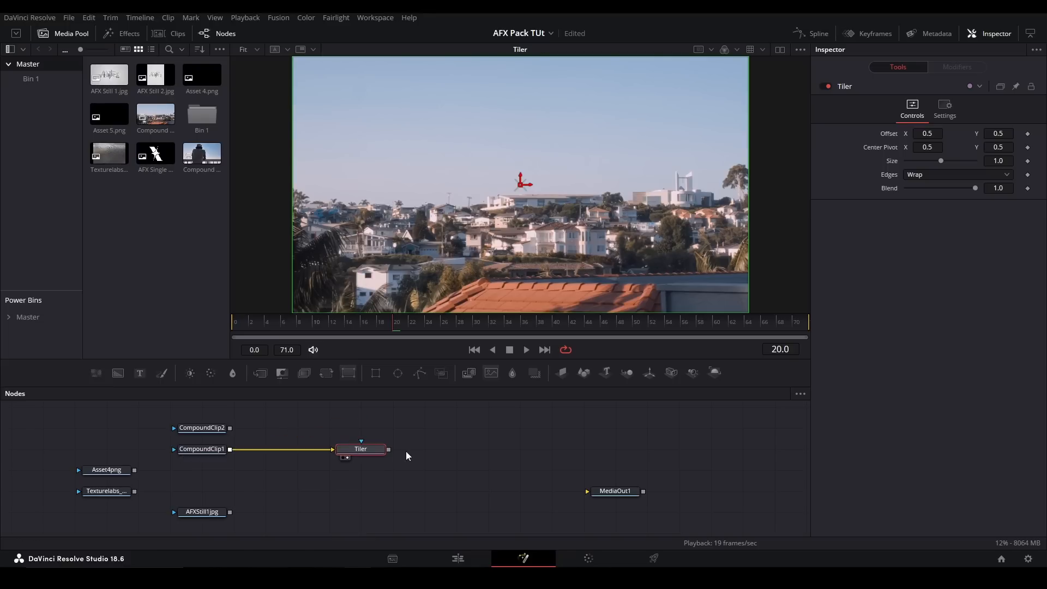
- Add a Transform node above Tiler, connect CompoundClip1 to it, and show it in the viewer
{"action": "left_click_drag", "start_coordinate": [326, 372], "coordinate": [360, 428]}
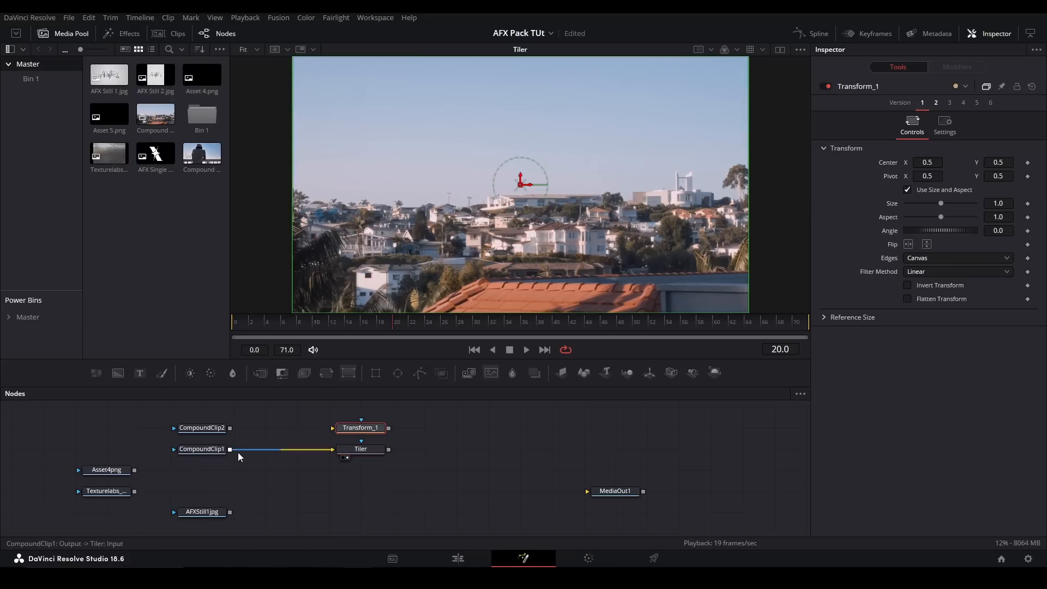
{"action": "left_click_drag", "start_coordinate": [230, 450], "coordinate": [333, 427]}
{"action": "key", "text": "2"}
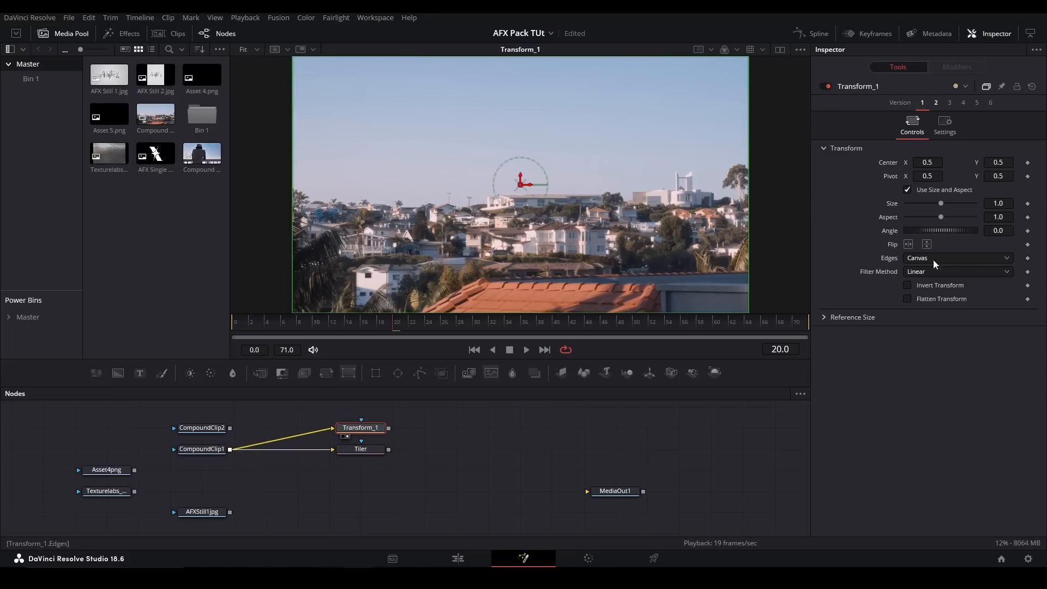
- View the Tiler, set its Size to 0.38, and test its X Offset, undoing the offset change
{"action": "left_click", "coordinate": [356, 450]}
{"action": "key", "text": "2"}
{"action": "left_click_drag", "start_coordinate": [937, 165], "coordinate": [919, 161]}
{"action": "mouse_move", "coordinate": [975, 188]}
{"action": "left_mouse_down"}
{"action": "mouse_move", "coordinate": [850, 197]}
{"action": "mouse_move", "coordinate": [979, 189]}
{"action": "left_mouse_up"}
{"action": "left_click_drag", "start_coordinate": [927, 134], "coordinate": [954, 134]}
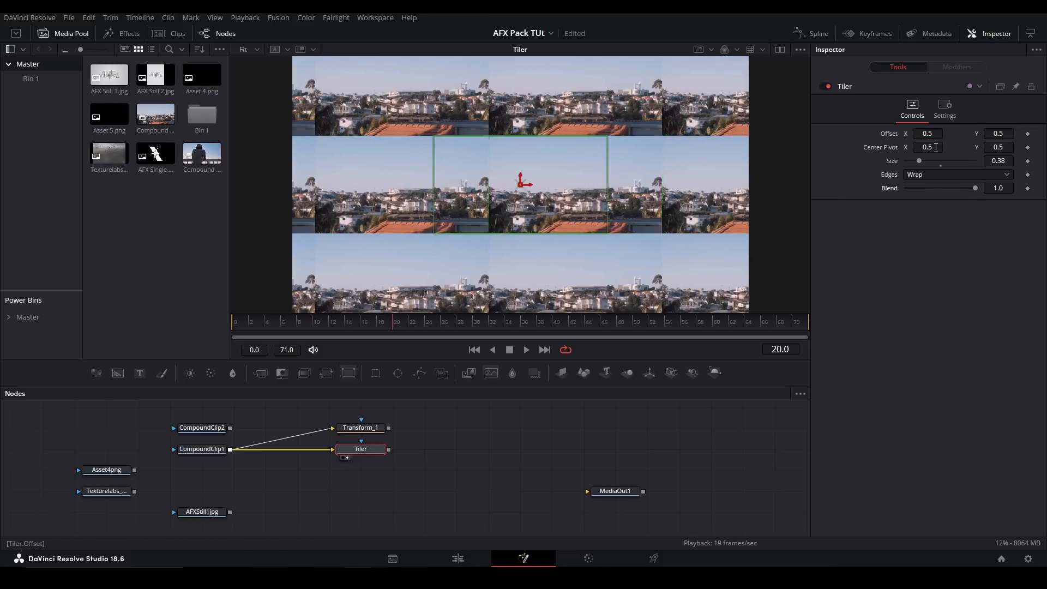
{"action": "key", "text": "ctrl+z"}
- View the Transform with Edges set to Wrap and Size 0.56, and test moving its Center for comparison
{"action": "left_click", "coordinate": [360, 428]}
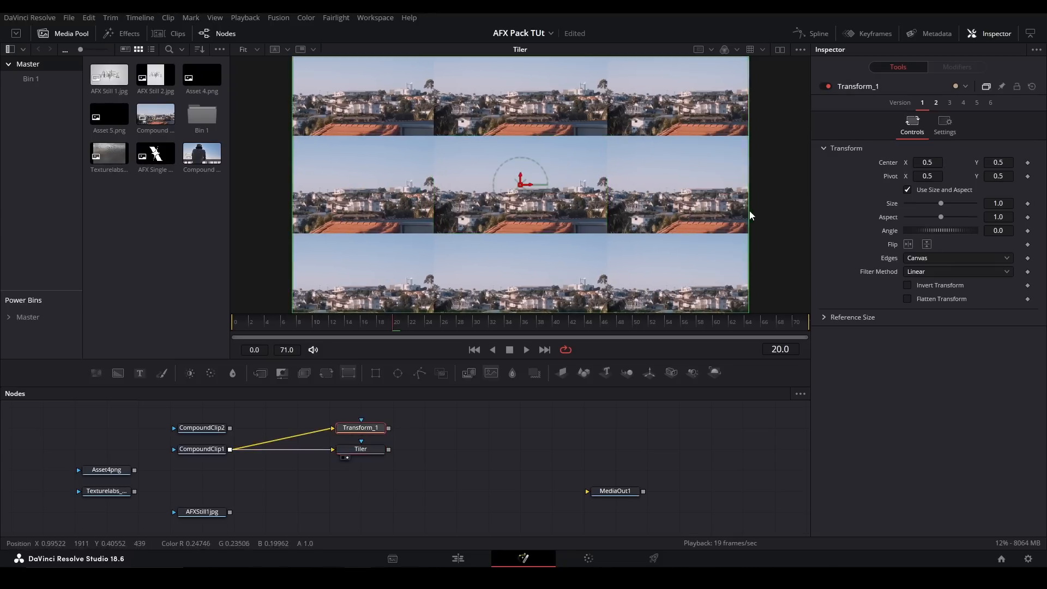
{"action": "key", "text": "1"}
{"action": "left_click", "coordinate": [927, 258]}
{"action": "left_click", "coordinate": [924, 285]}
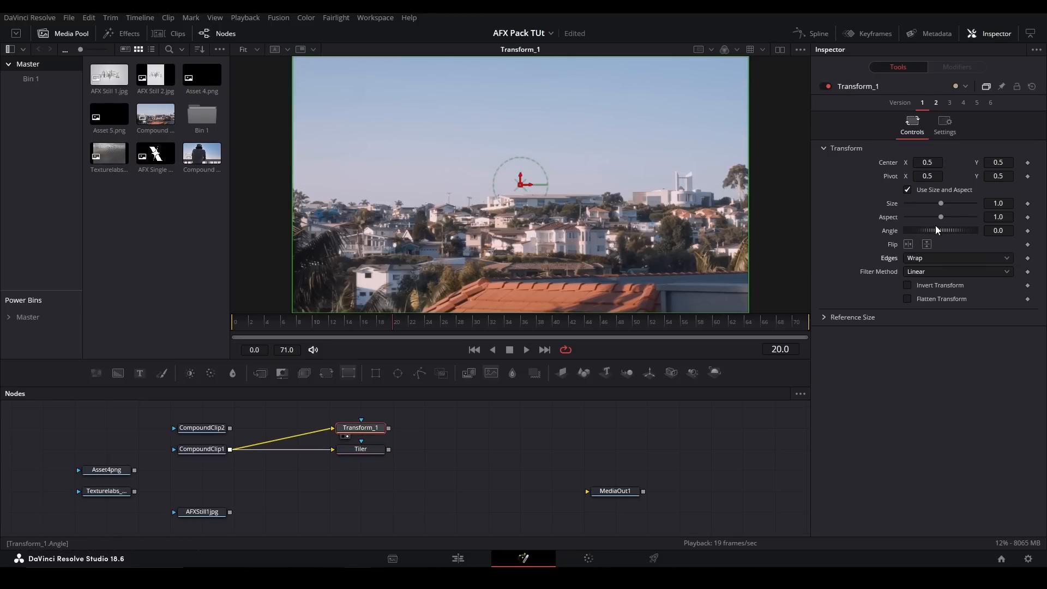
{"action": "left_click_drag", "start_coordinate": [941, 206], "coordinate": [851, 194]}
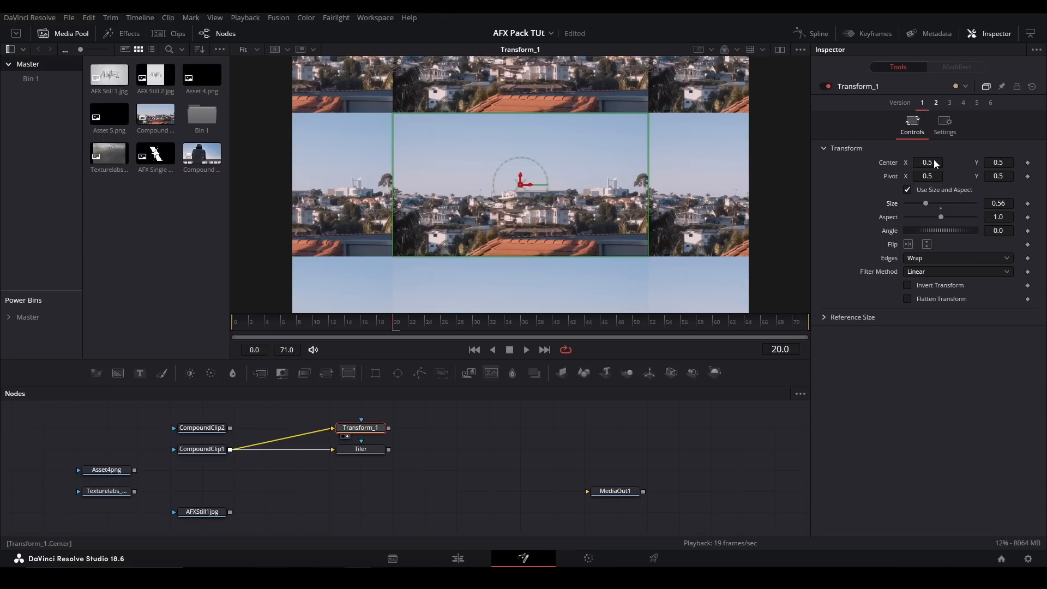
{"action": "mouse_move", "coordinate": [935, 167]}
{"action": "left_mouse_down"}
{"action": "mouse_move", "coordinate": [1015, 167]}
{"action": "mouse_move", "coordinate": [922, 169]}
{"action": "left_mouse_up"}
{"action": "key", "text": "ctrl+z"}
- Delete the Transform and Tiler nodes, and add the DisplacementMap tool fed by CompoundClip1
{"action": "left_click_drag", "start_coordinate": [454, 486], "coordinate": [368, 416]}
{"action": "key", "text": "Delete"}
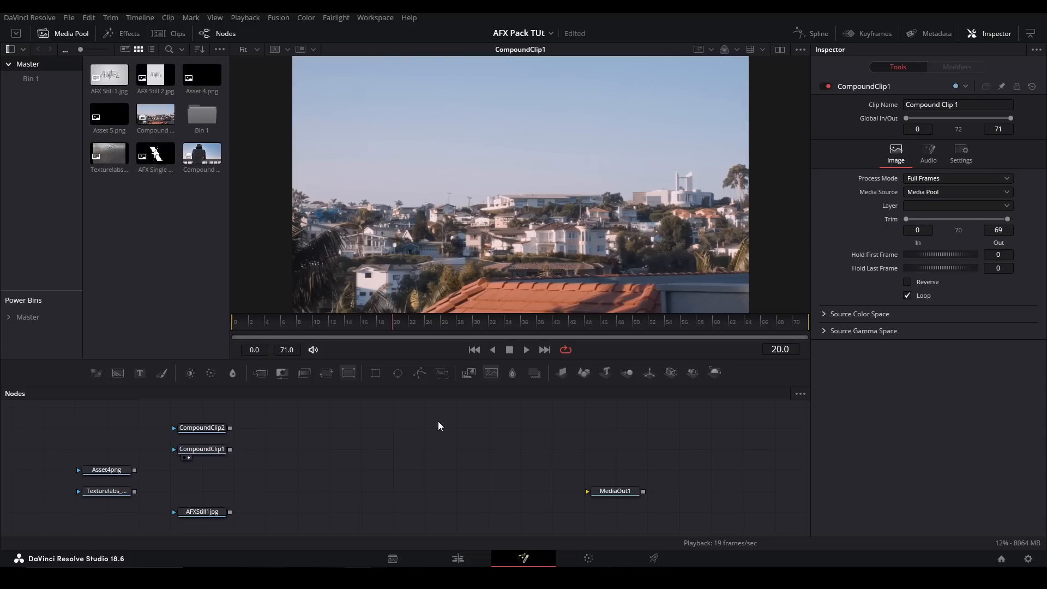
{"action": "key", "text": "shift+space"}
{"action": "key", "text": "Return"}
{"action": "left_click_drag", "start_coordinate": [231, 449], "coordinate": [341, 450]}
{"action": "key", "text": "1"}
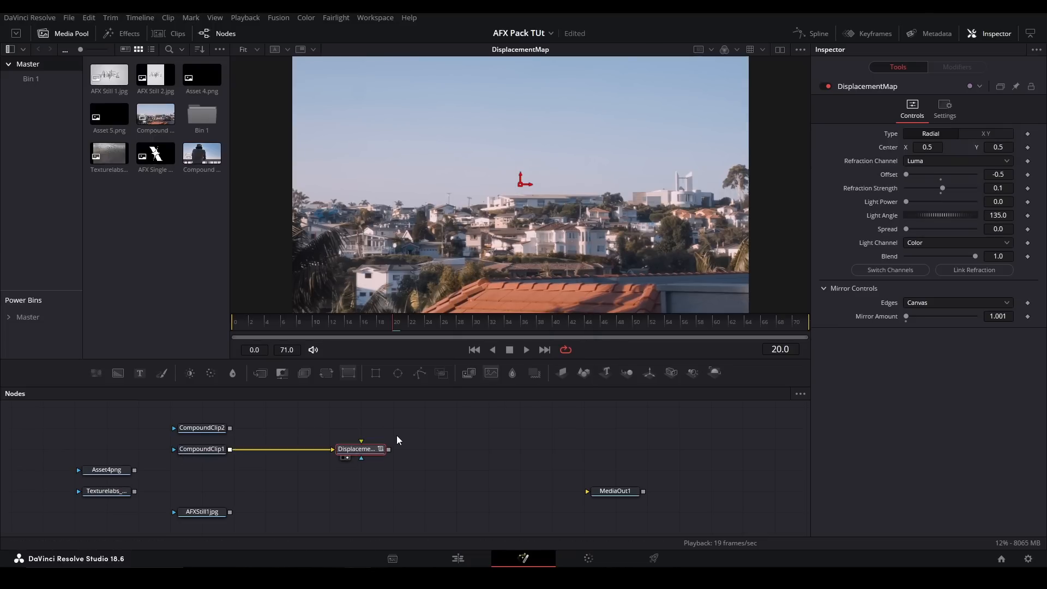
- Add a Background node above DisplacementMap, set its Type to Gradient, and preview version 2 before returning to version 1
{"action": "left_click", "coordinate": [395, 420]}
{"action": "left_click_drag", "start_coordinate": [388, 427], "coordinate": [397, 438]}
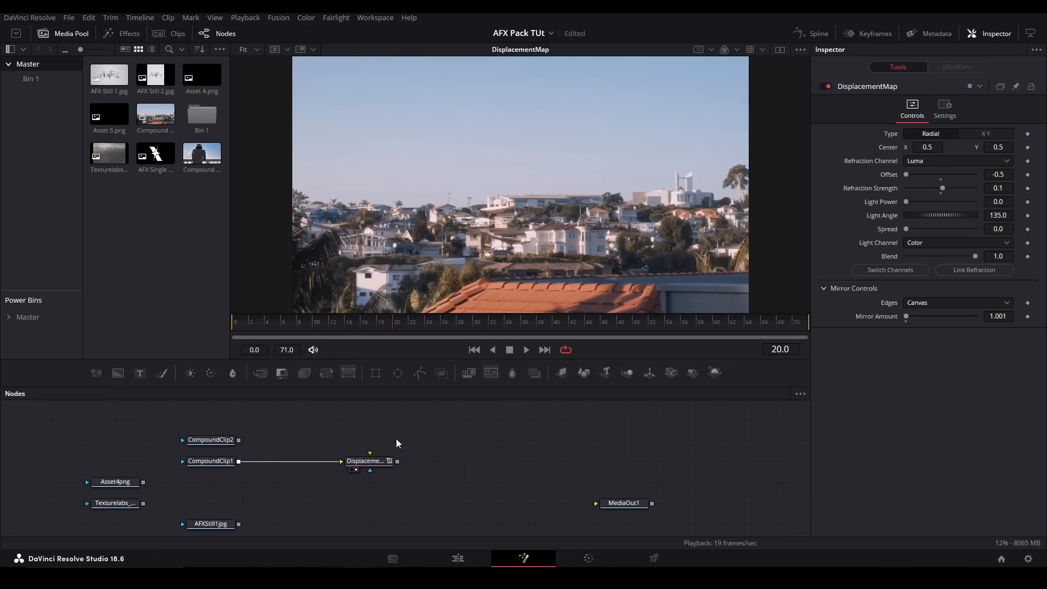
{"action": "left_click", "coordinate": [115, 374]}
{"action": "key", "text": "1"}
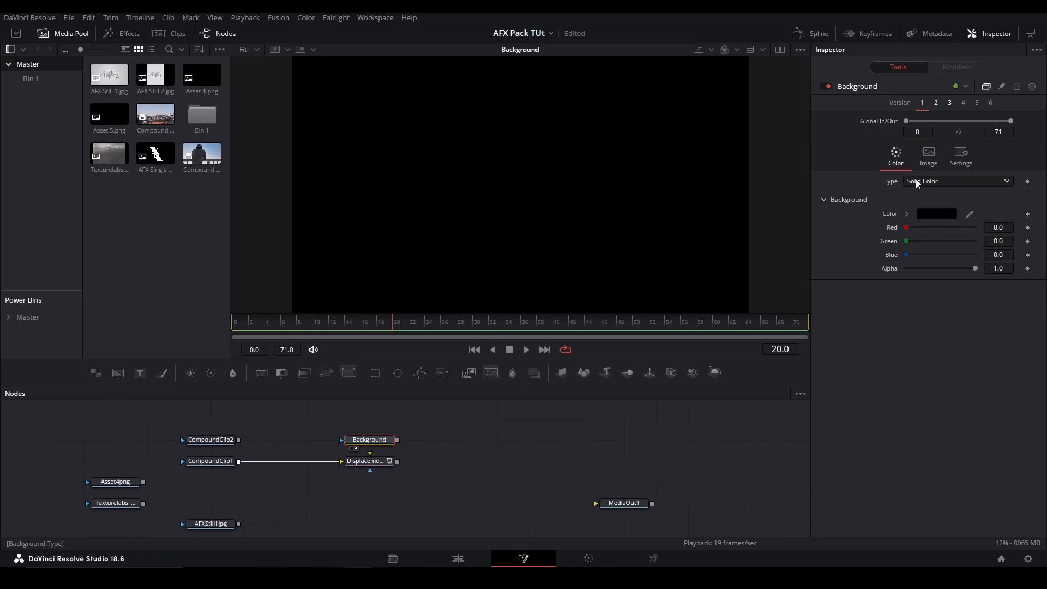
{"action": "left_click", "coordinate": [915, 180]}
{"action": "left_click", "coordinate": [930, 246]}
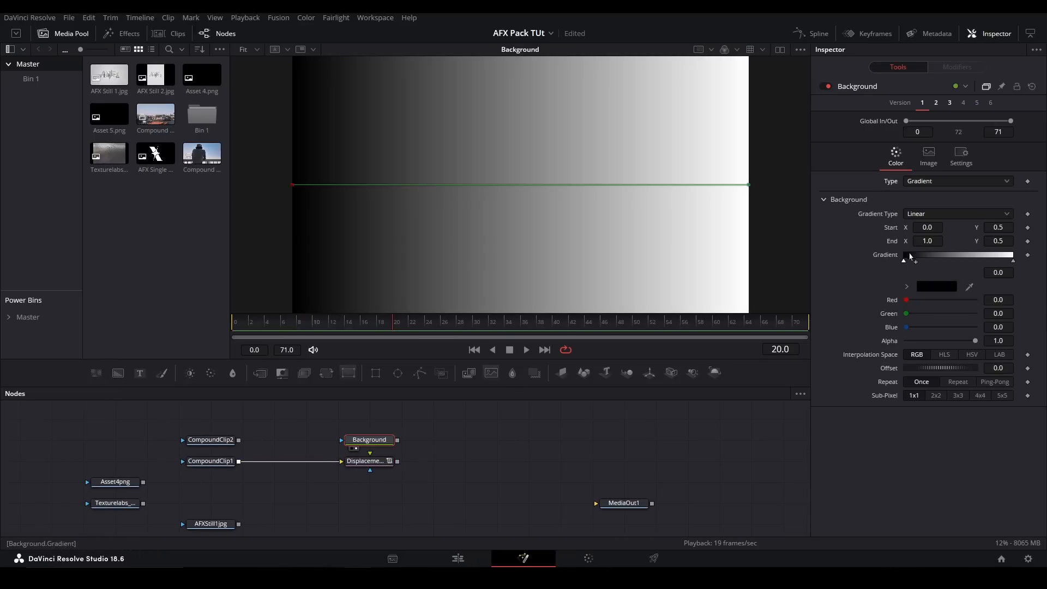
{"action": "left_click", "coordinate": [934, 107]}
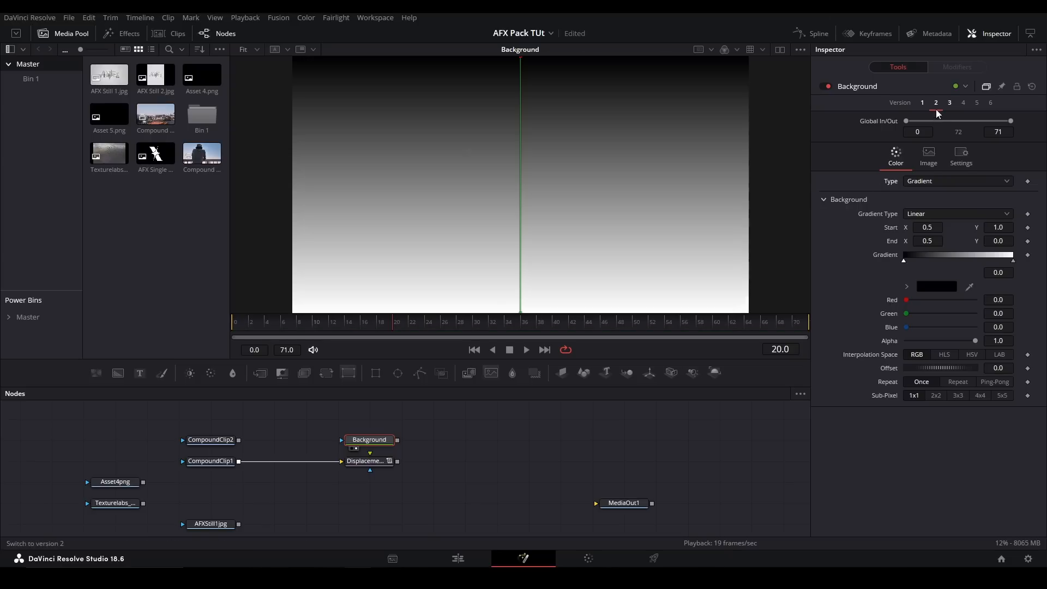
{"action": "left_click", "coordinate": [922, 103]}
- Connect the Background gradient to DisplacementMap's map input, view the result, and test its Refraction Strength
{"action": "left_click_drag", "start_coordinate": [397, 439], "coordinate": [374, 458]}
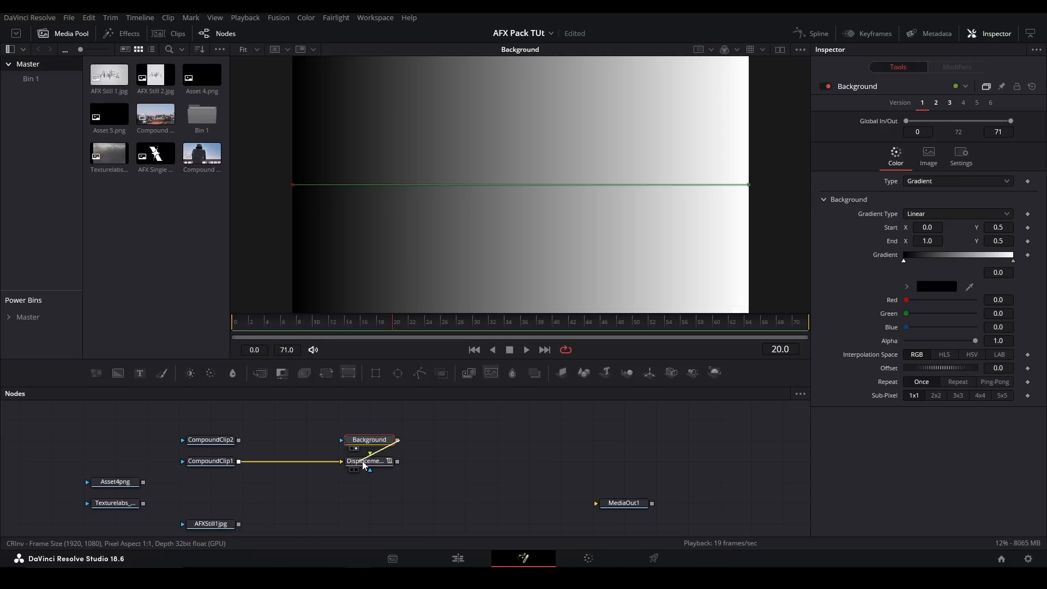
{"action": "left_click", "coordinate": [382, 461]}
{"action": "key", "text": "1"}
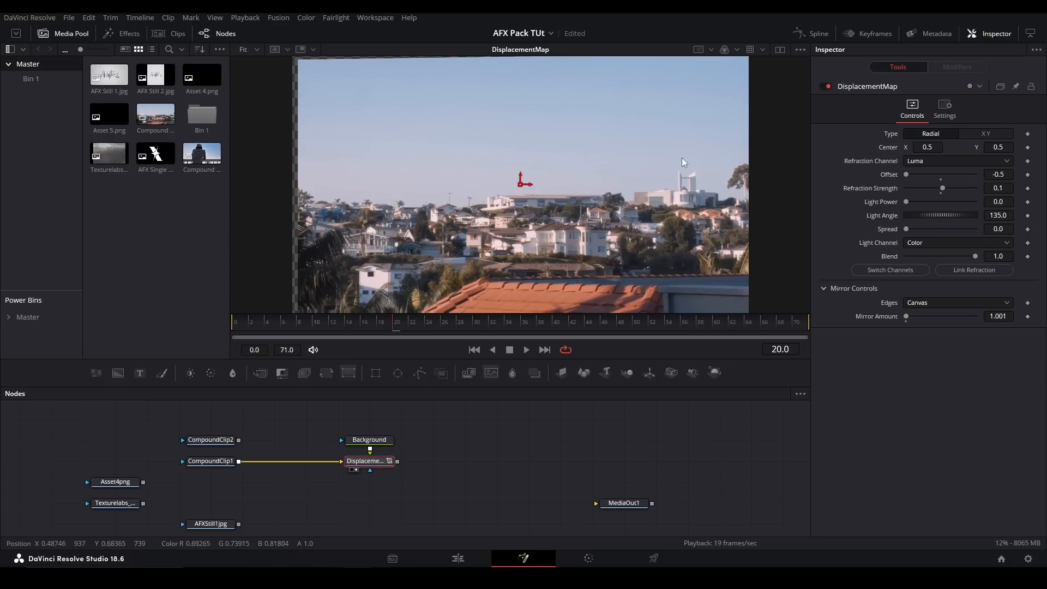
{"action": "left_click_drag", "start_coordinate": [943, 188], "coordinate": [998, 174]}
- Switch the DisplacementMap's Type to X Y and test linking the refraction, with X and Y Refraction at 0.1
{"action": "left_click", "coordinate": [992, 135]}
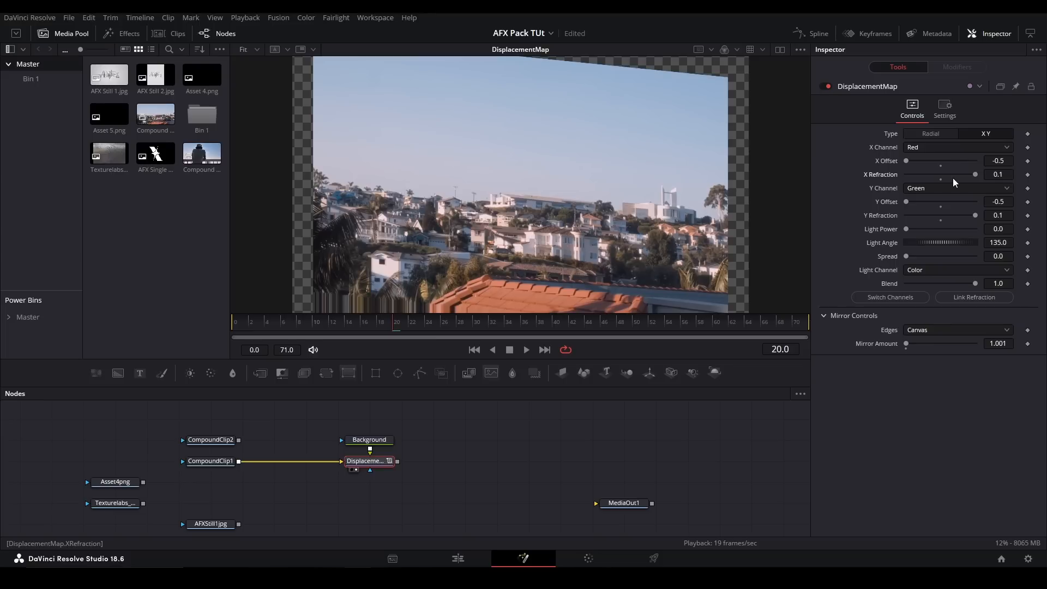
{"action": "left_click", "coordinate": [961, 299]}
{"action": "left_click_drag", "start_coordinate": [975, 215], "coordinate": [954, 174]}
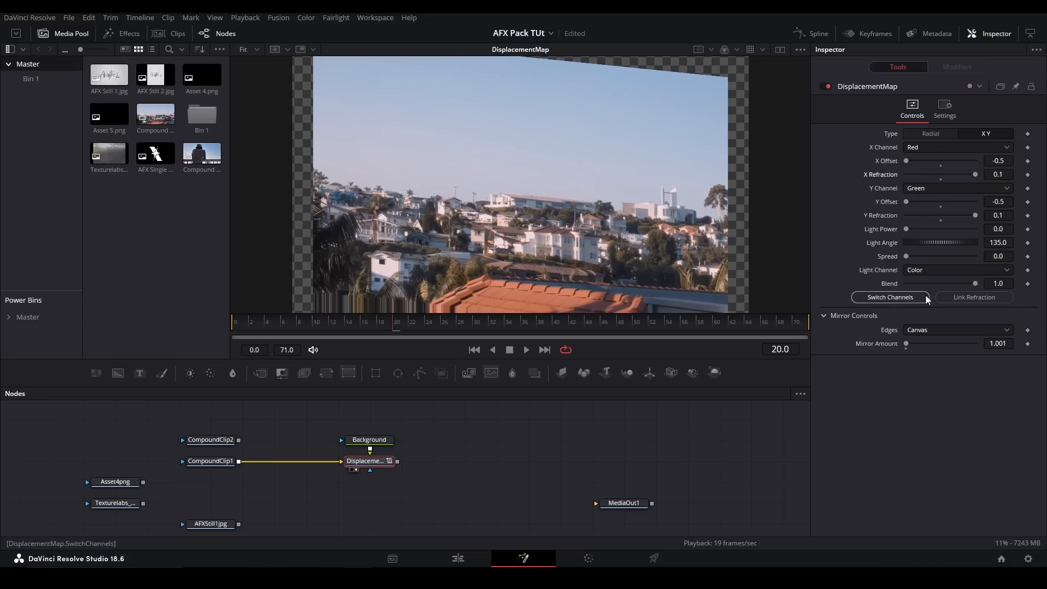
- Switch the DisplacementMap's channels so the X Channel uses Green and the Y Channel uses Red
{"action": "mouse_move", "coordinate": [976, 174]}
{"action": "left_mouse_down"}
{"action": "mouse_move", "coordinate": [960, 174]}
{"action": "mouse_move", "coordinate": [980, 176]}
{"action": "left_mouse_up"}
{"action": "left_click", "coordinate": [891, 296]}
{"action": "left_click", "coordinate": [891, 296]}
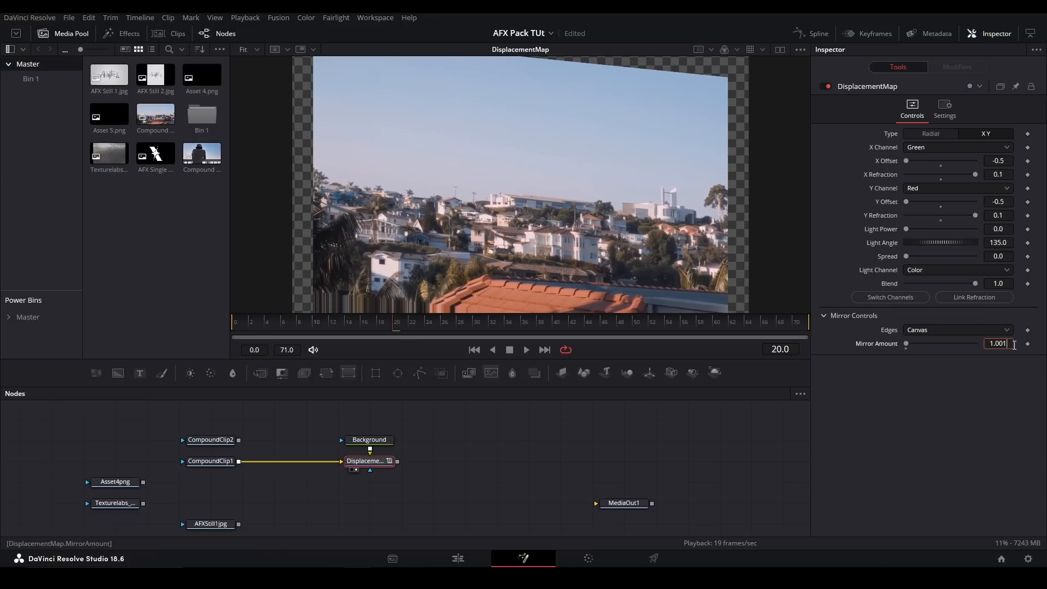
- Set the DisplacementMap's Mirror Amount to 1.002 with Edges on Canvas
{"action": "key", "text": "BackSpace"}
{"action": "type", "text": "2"}
{"action": "left_click", "coordinate": [734, 266]}
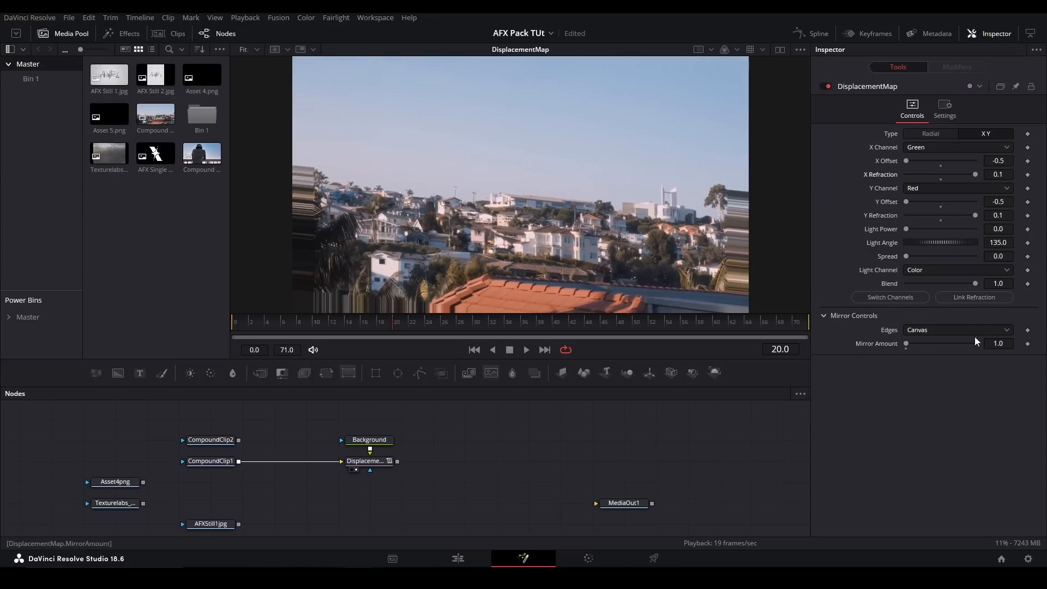
{"action": "type", "text": "1.00"}
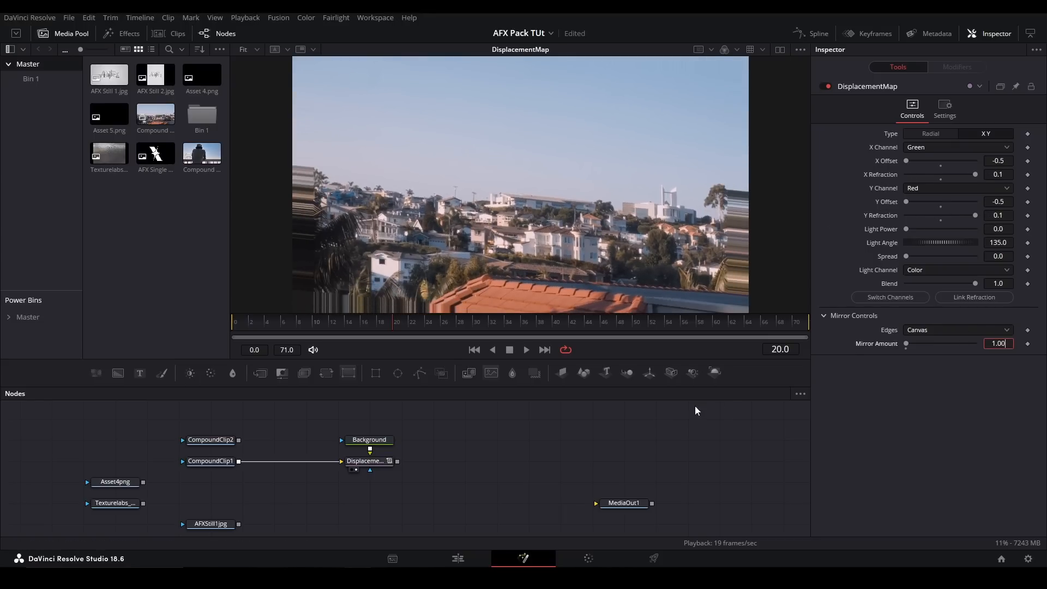
{"action": "type", "text": "2"}
{"action": "key", "text": "Return"}
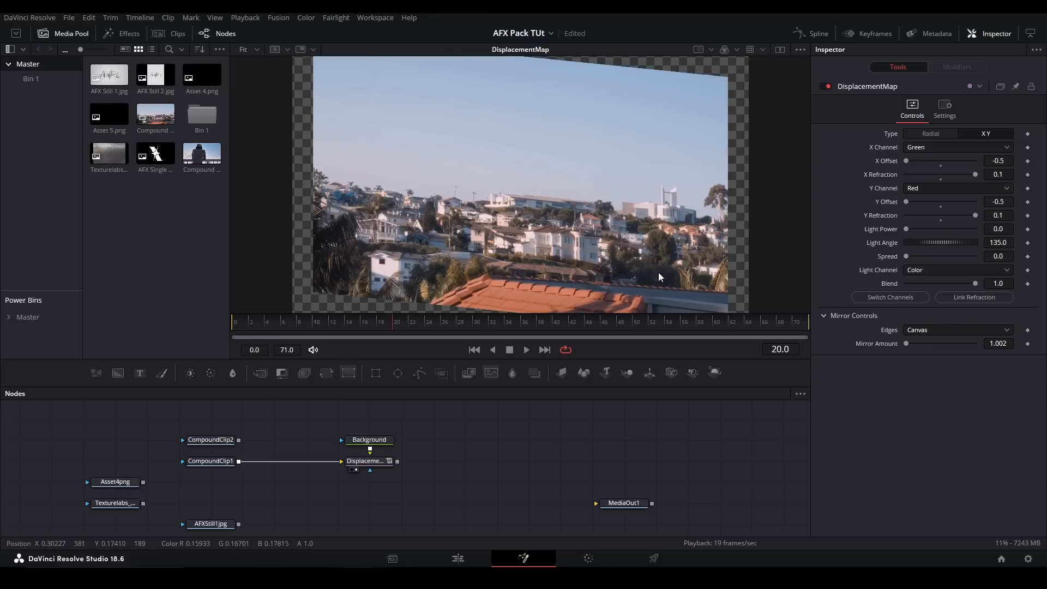
- Delete the Background and DisplacementMap nodes, and add the pj_Magnify_afx tool fed by CompoundClip1 and shown in the viewer
{"action": "left_click_drag", "start_coordinate": [440, 485], "coordinate": [355, 431]}
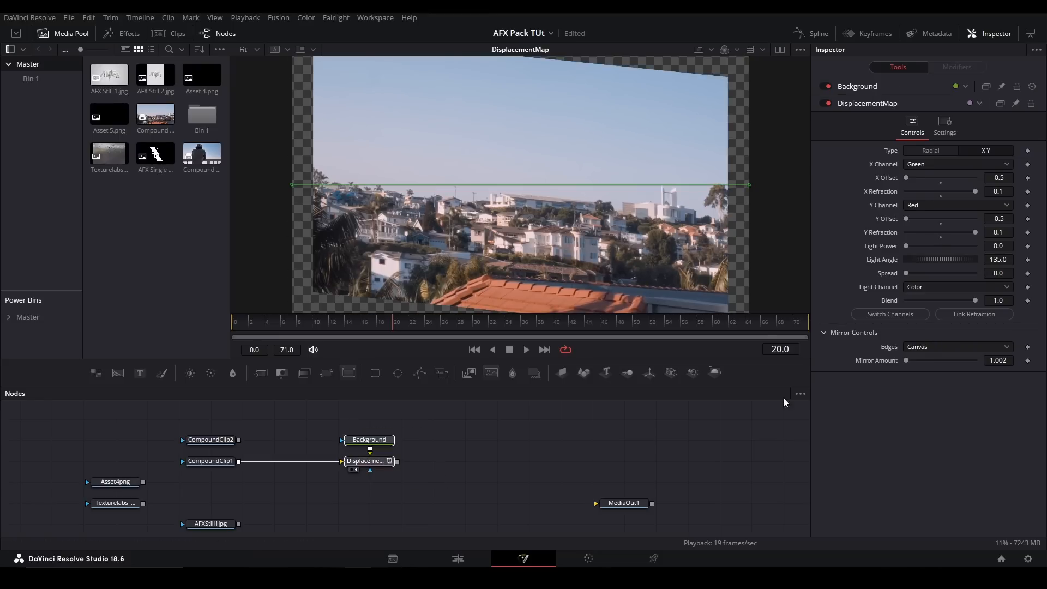
{"action": "key", "text": "Delete"}
{"action": "key", "text": "shift+space"}
{"action": "type", "text": "magn"}
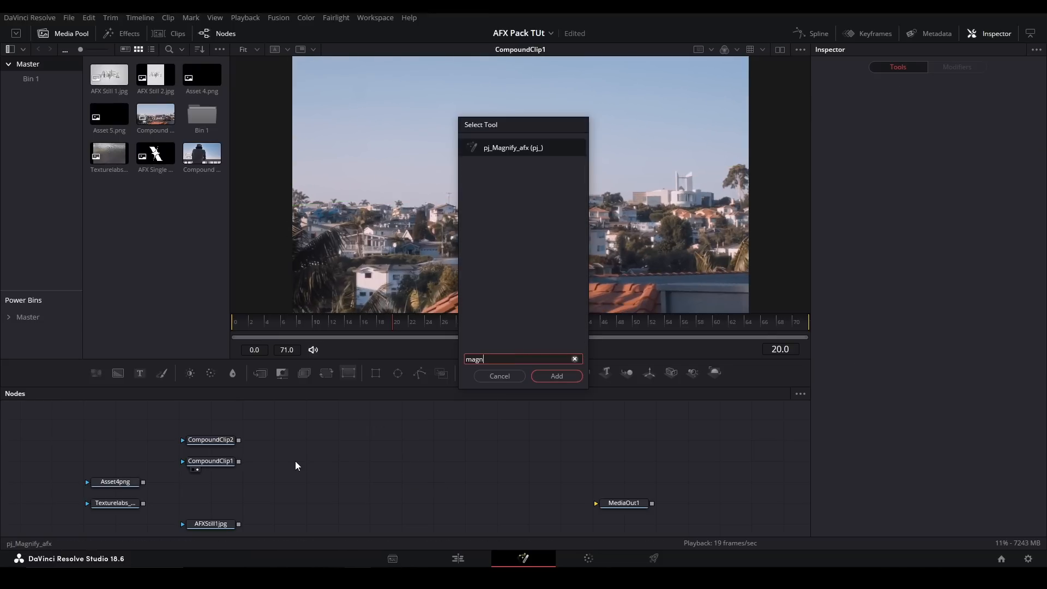
{"action": "key", "text": "Return"}
{"action": "left_click_drag", "start_coordinate": [239, 462], "coordinate": [407, 465]}
{"action": "key", "text": "1"}
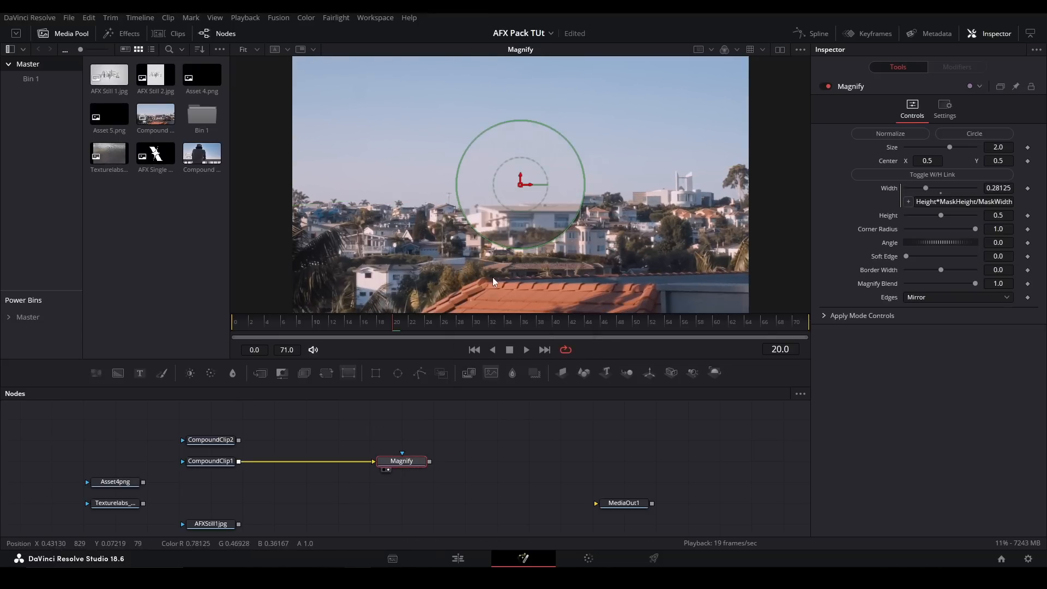
- Move the magnifier around the houses, place its center at about 0.49, 0.45, and set its Size to 3.29
{"action": "left_click_drag", "start_coordinate": [523, 184], "coordinate": [439, 208]}
{"action": "left_click_drag", "start_coordinate": [588, 246], "coordinate": [452, 202]}
{"action": "scroll", "coordinate": [451, 205], "scroll_direction": "up", "scroll_amount": 5}
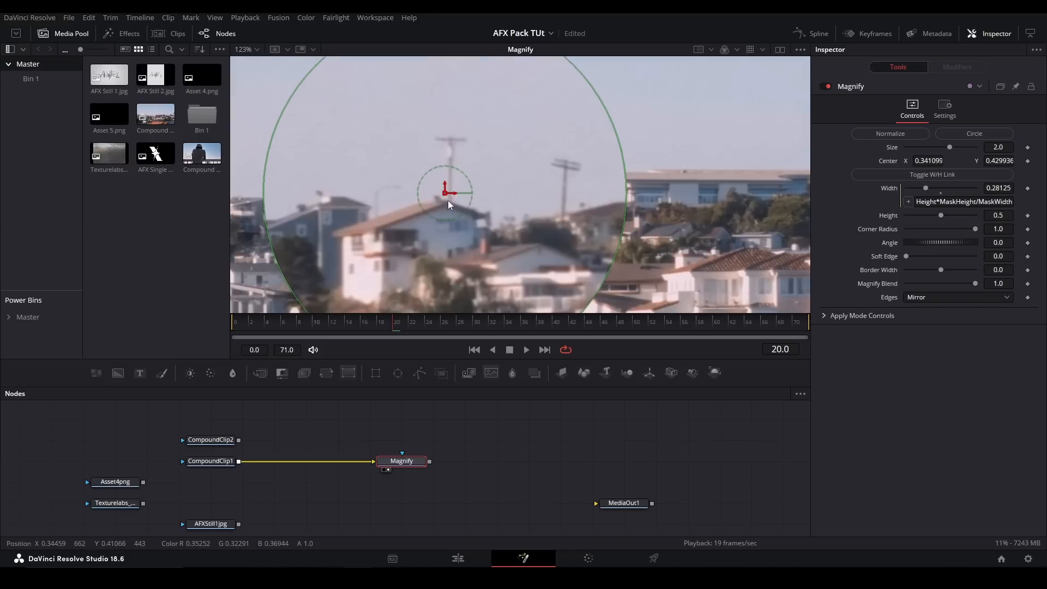
{"action": "key", "text": "ctrl+f"}
{"action": "left_click_drag", "start_coordinate": [500, 240], "coordinate": [569, 234]}
{"action": "mouse_move", "coordinate": [952, 145]}
{"action": "left_mouse_down"}
{"action": "mouse_move", "coordinate": [970, 153]}
{"action": "mouse_move", "coordinate": [961, 153]}
{"action": "left_mouse_up"}
- Try the Magnify tool's Normalize rectangle, then switch to Circle and shrink it to a height of about 0.37
{"action": "left_click", "coordinate": [899, 133]}
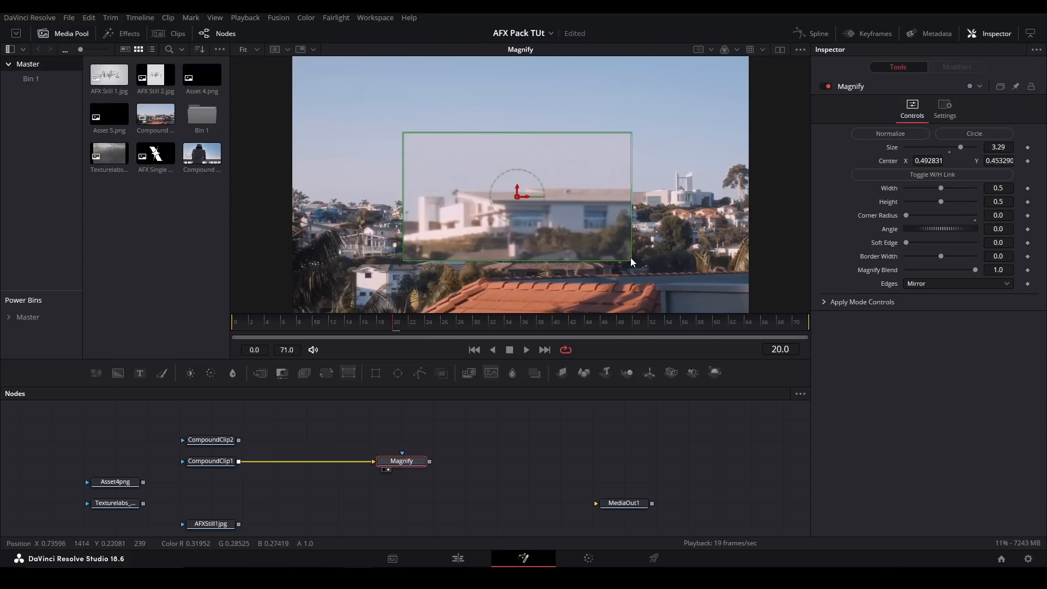
{"action": "left_click_drag", "start_coordinate": [632, 263], "coordinate": [657, 260]}
{"action": "left_click", "coordinate": [961, 137]}
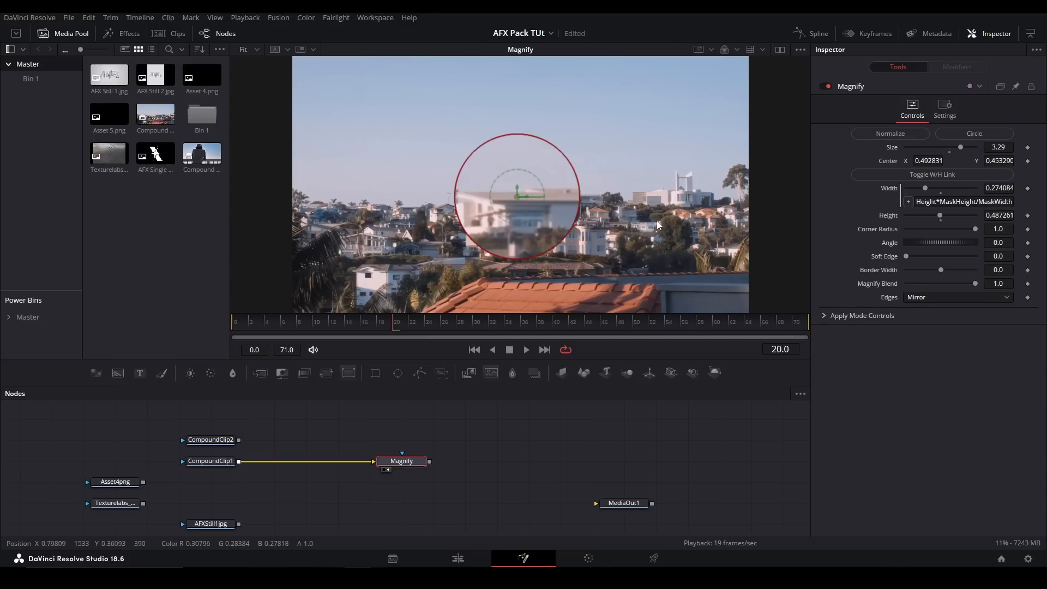
{"action": "left_click_drag", "start_coordinate": [568, 242], "coordinate": [553, 228]}
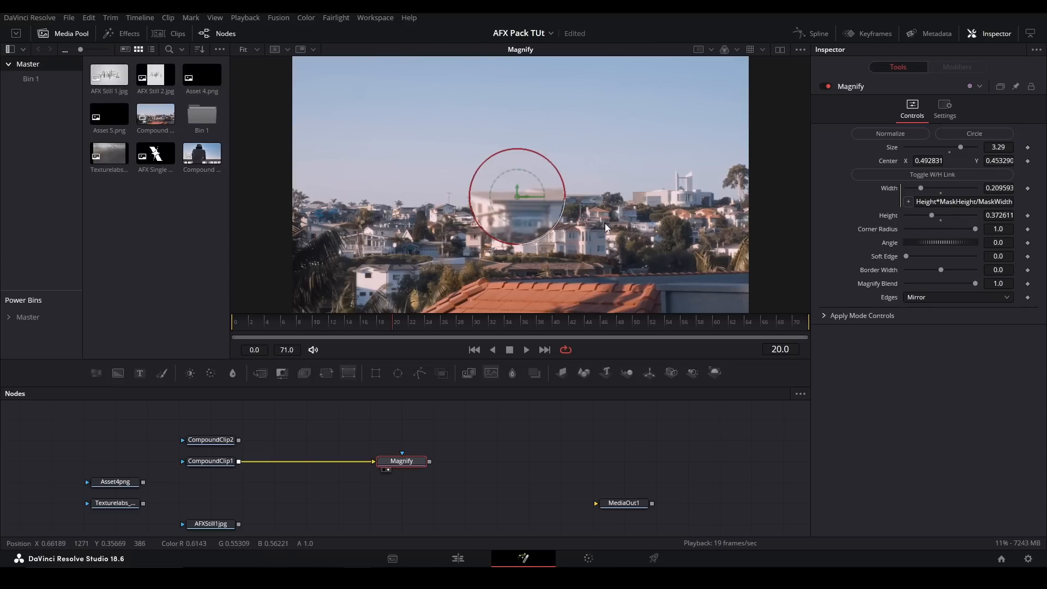
- Unlink the magnifier's width and height, test them independently, and link them again
{"action": "left_click", "coordinate": [909, 175]}
{"action": "left_click_drag", "start_coordinate": [927, 194], "coordinate": [926, 229]}
{"action": "left_click", "coordinate": [906, 174]}
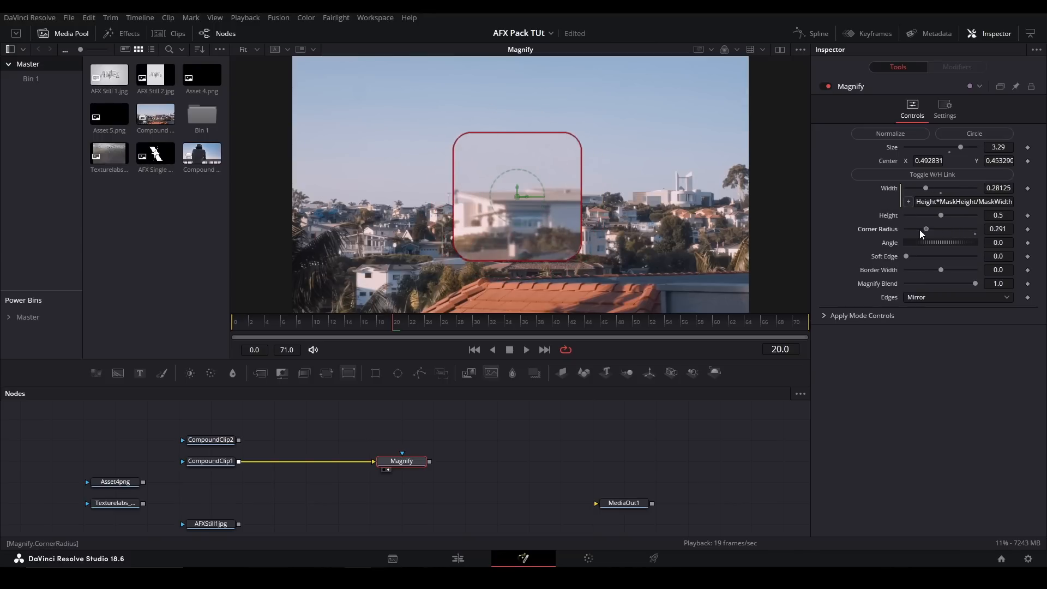
- Test the magnifier's Corner Radius and Angle, resetting the Angle and returning the Corner Radius to 0
{"action": "double_click", "coordinate": [871, 231]}
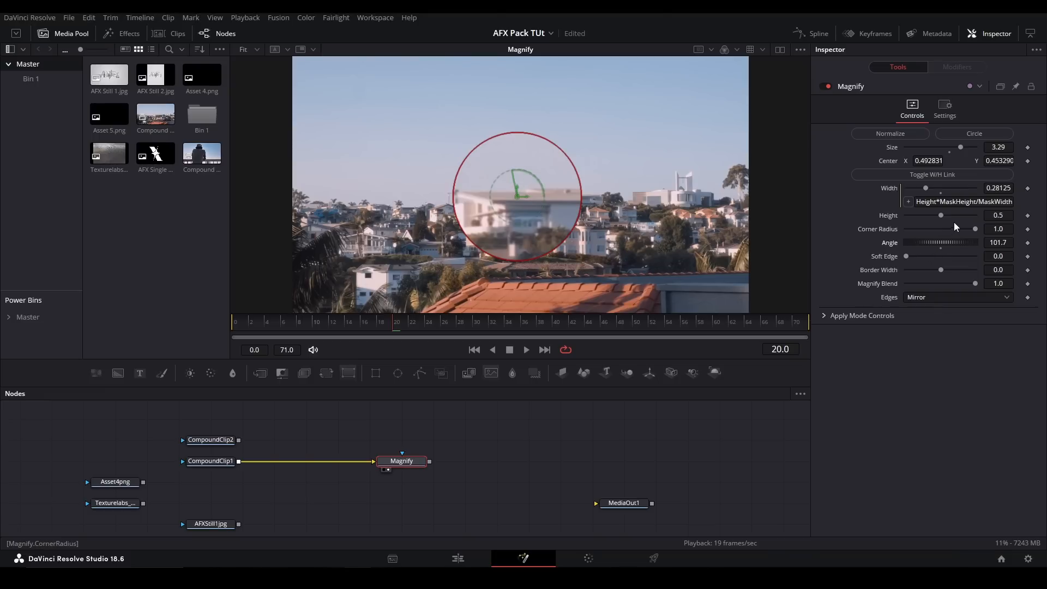
{"action": "left_click_drag", "start_coordinate": [975, 229], "coordinate": [930, 257]}
{"action": "double_click", "coordinate": [895, 245]}
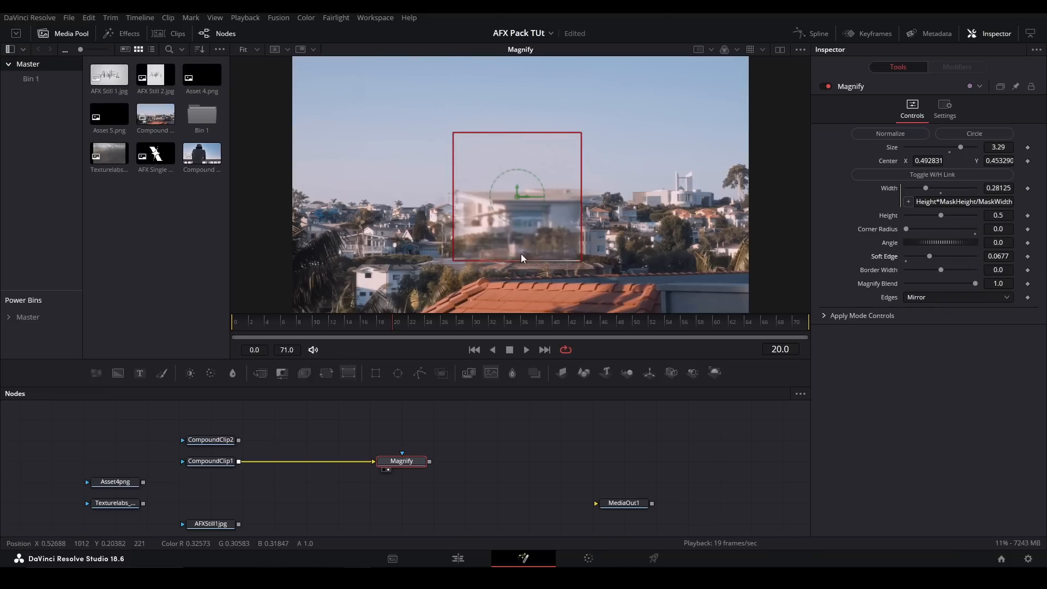
- Test the magnifier's Soft Edge without the on-screen outline, then its Border Width and Magnify Blend, restoring each value
{"action": "left_click", "coordinate": [394, 179]}
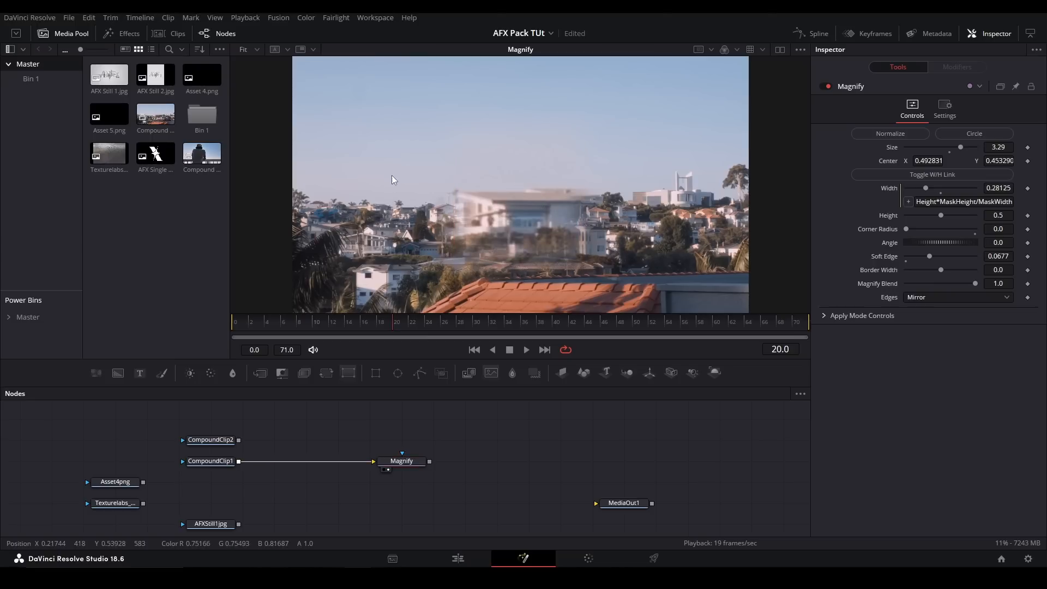
{"action": "left_click_drag", "start_coordinate": [922, 256], "coordinate": [976, 271]}
{"action": "left_click", "coordinate": [413, 464]}
{"action": "double_click", "coordinate": [939, 272]}
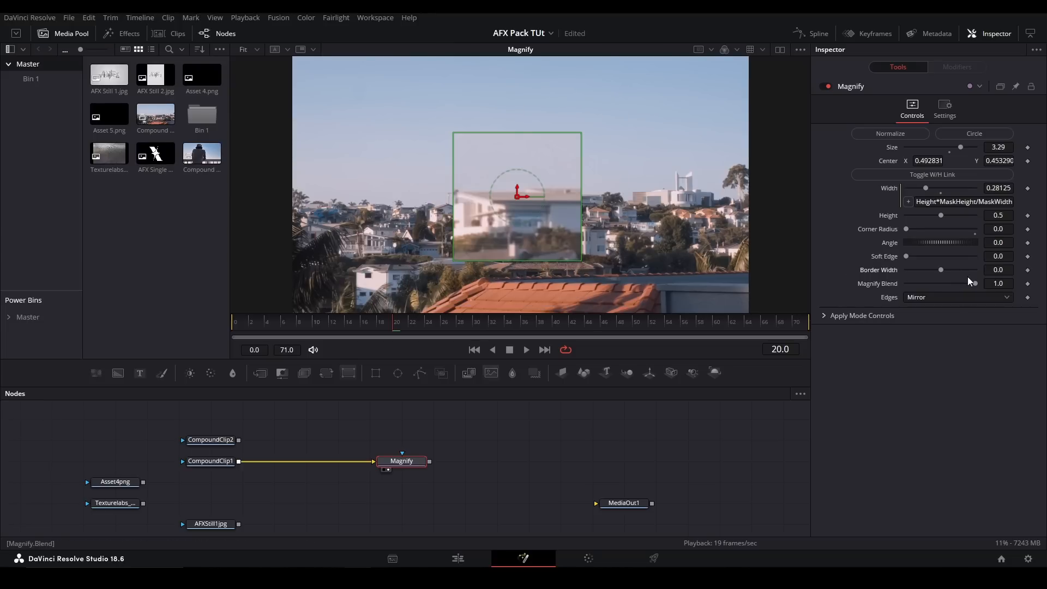
{"action": "mouse_move", "coordinate": [976, 284]}
{"action": "left_mouse_down"}
{"action": "mouse_move", "coordinate": [832, 290]}
{"action": "mouse_move", "coordinate": [976, 285]}
{"action": "left_mouse_up"}
- Check the Edges options with the magnifier at the frame's left edge, expand the Apply Mode Controls, and recenter it
{"action": "left_click_drag", "start_coordinate": [520, 198], "coordinate": [298, 192]}
{"action": "left_click", "coordinate": [941, 298]}
{"action": "left_click", "coordinate": [641, 468]}
{"action": "left_click", "coordinate": [823, 317]}
{"action": "left_click", "coordinate": [402, 461]}
{"action": "left_click_drag", "start_coordinate": [299, 183], "coordinate": [525, 183]}
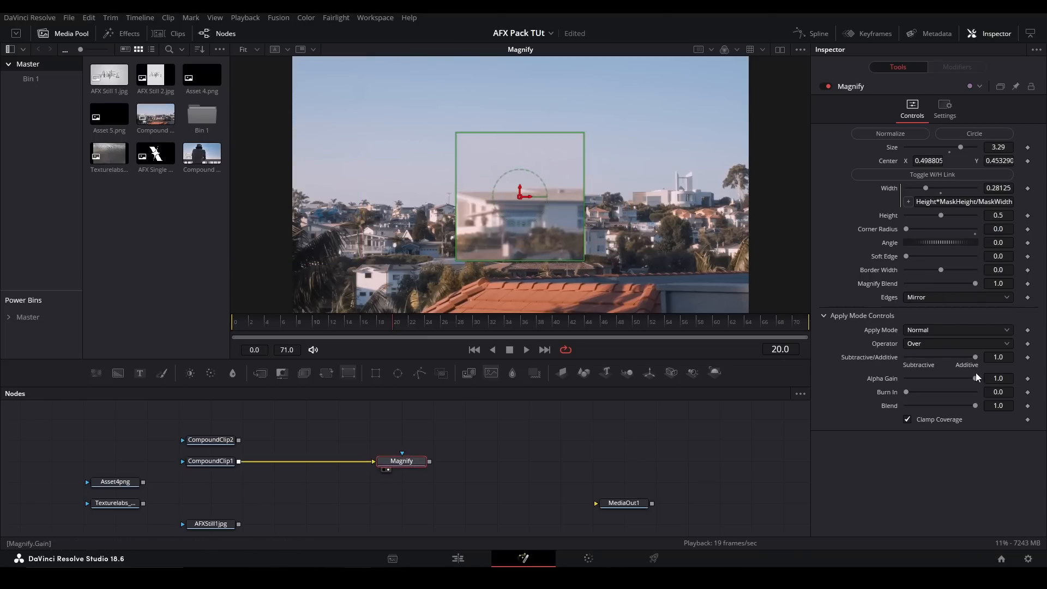
- Set the Magnify tool's Apply Mode to Screen and move the magnifier over the houses to preview the blending
{"action": "left_click", "coordinate": [938, 334]}
{"action": "left_click", "coordinate": [932, 357]}
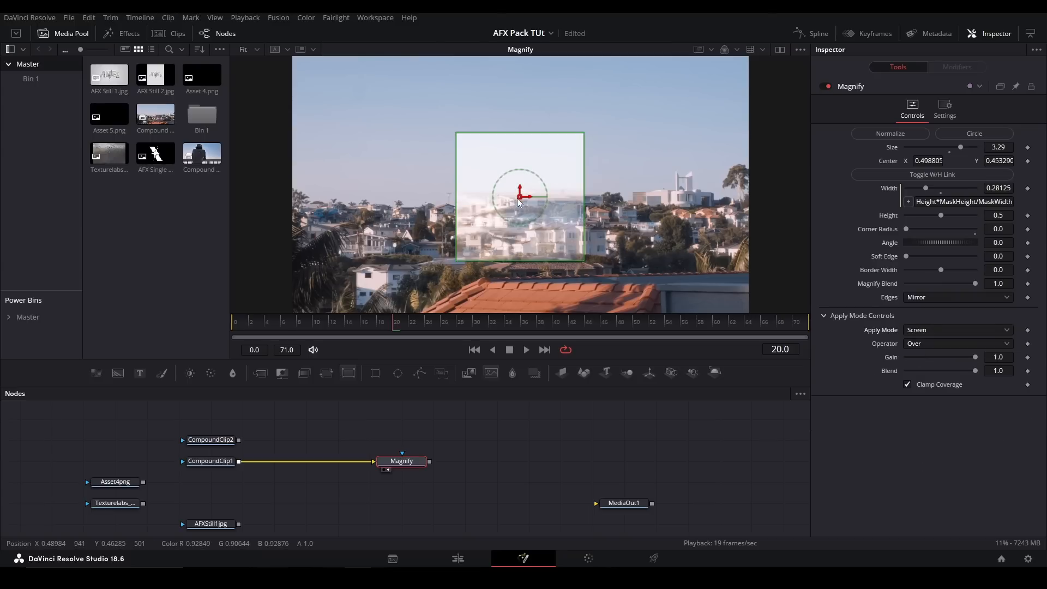
{"action": "mouse_move", "coordinate": [521, 203]}
{"action": "left_mouse_down"}
{"action": "mouse_move", "coordinate": [463, 143]}
{"action": "mouse_move", "coordinate": [482, 229]}
{"action": "mouse_move", "coordinate": [508, 210]}
{"action": "left_mouse_up"}
{"action": "left_click", "coordinate": [937, 332]}
{"action": "left_click", "coordinate": [522, 444]}
- Delete the Magnify node, and add the OpticsCompensation tool fed by CompoundClip1, aligned with the clip and viewed
{"action": "left_click_drag", "start_coordinate": [520, 427], "coordinate": [397, 492]}
{"action": "key", "text": "Delete"}
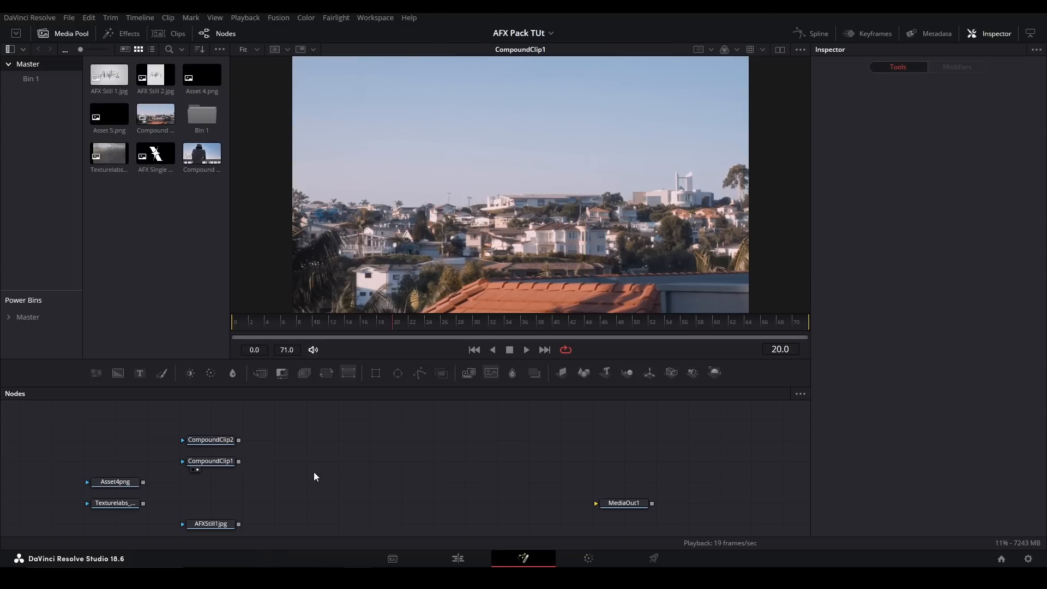
{"action": "key", "text": "shift+space"}
{"action": "type", "text": "optic"}
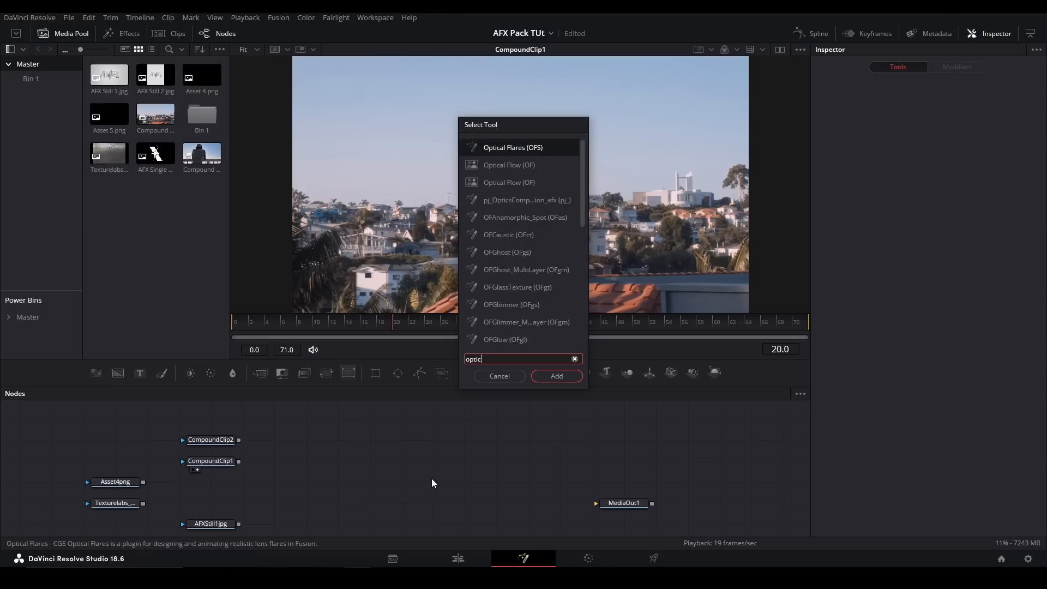
{"action": "type", "text": "sc"}
{"action": "key", "text": "Return"}
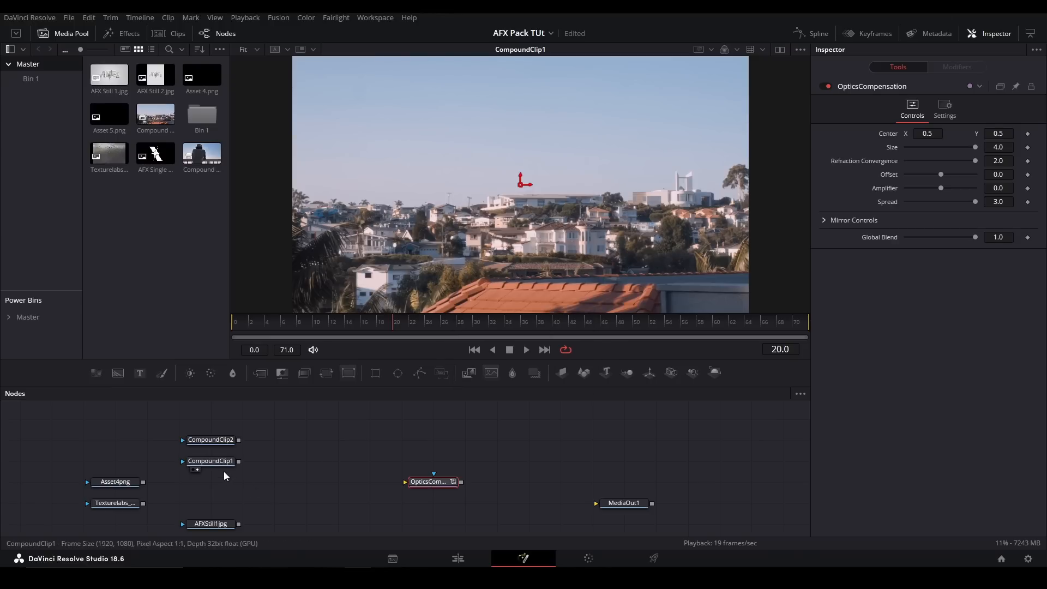
{"action": "left_click_drag", "start_coordinate": [238, 461], "coordinate": [414, 481]}
{"action": "left_click_drag", "start_coordinate": [414, 481], "coordinate": [416, 461]}
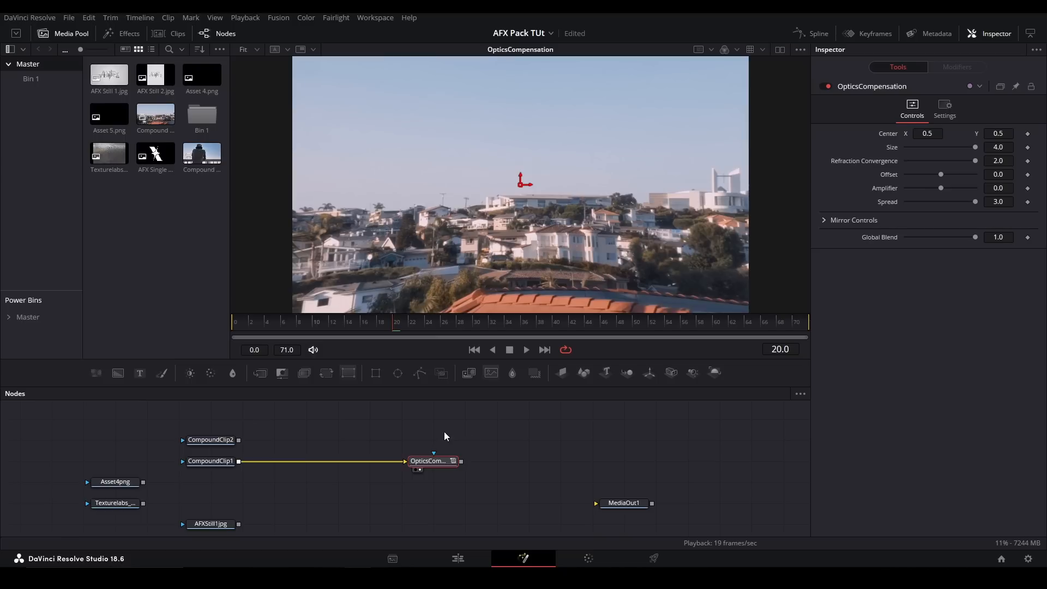
- Test OpticsCompensation's Center, Size, Offset and Amplifier, trying the Amplifier at 1.0 and -1.0 and restoring the defaults
{"action": "left_click_drag", "start_coordinate": [927, 134], "coordinate": [900, 134]}
{"action": "key", "text": "ctrl+z"}
{"action": "left_click_drag", "start_coordinate": [971, 148], "coordinate": [978, 190]}
{"action": "left_click", "coordinate": [941, 179]}
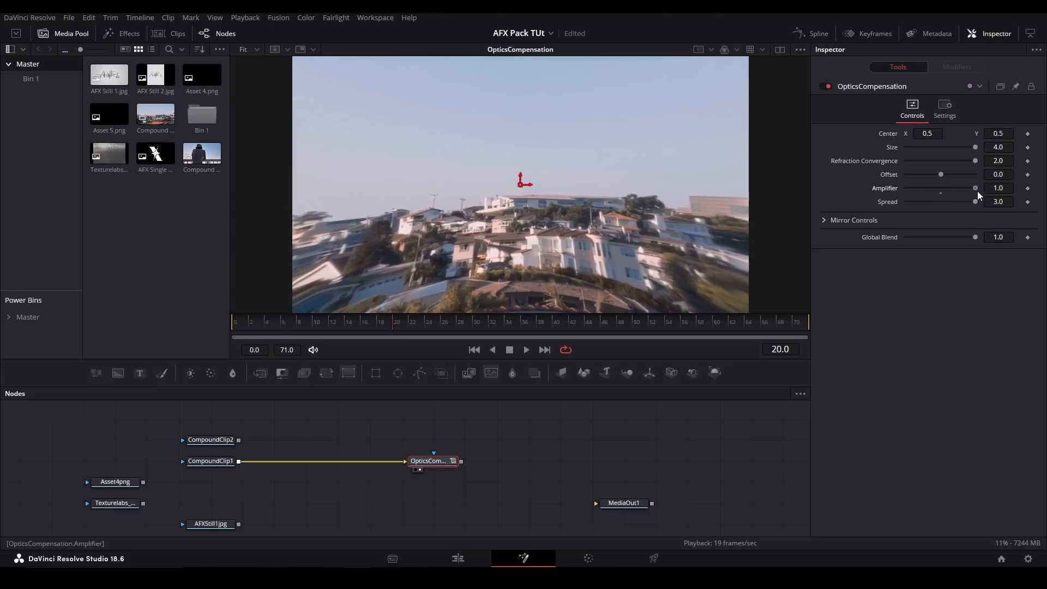
{"action": "left_click", "coordinate": [941, 193]}
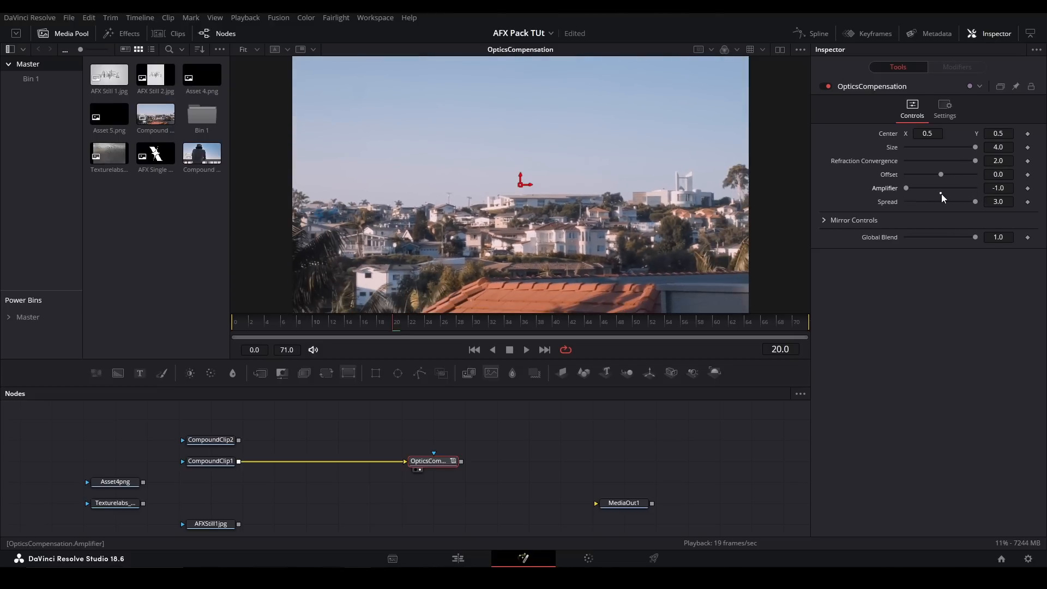
- Test OpticsCompensation's Spread, Offset and Global Blend, and return them to their defaults
{"action": "left_click_drag", "start_coordinate": [975, 203], "coordinate": [948, 168]}
{"action": "left_click", "coordinate": [941, 179]}
{"action": "left_click", "coordinate": [975, 207]}
{"action": "left_click_drag", "start_coordinate": [974, 237], "coordinate": [1022, 232]}
- Expand OpticsCompensation's Mirror Controls, lower the Offset to its minimum, and try the different Edges modes
{"action": "left_click", "coordinate": [824, 220]}
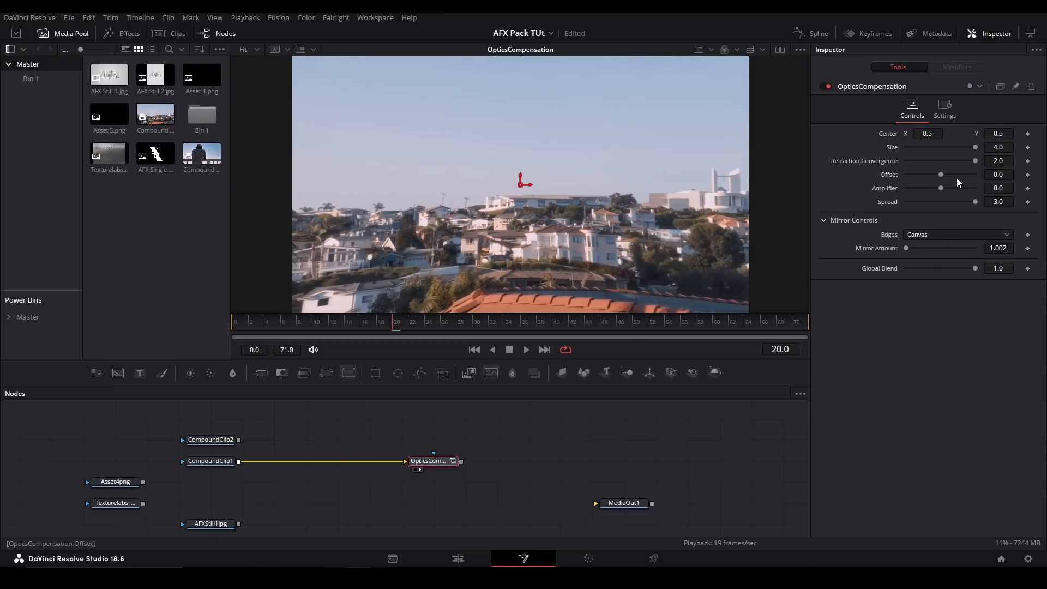
{"action": "left_click_drag", "start_coordinate": [941, 175], "coordinate": [905, 176]}
{"action": "left_click", "coordinate": [951, 235]}
{"action": "left_click", "coordinate": [934, 260]}
{"action": "left_click", "coordinate": [922, 236]}
{"action": "left_click", "coordinate": [918, 273]}
{"action": "left_click", "coordinate": [910, 238]}
{"action": "left_click", "coordinate": [913, 248]}
- Delete the OpticsCompensation node, and add the AFX Ripples tool fed by CompoundClip1 and shown in the viewer
{"action": "key", "text": "Delete"}
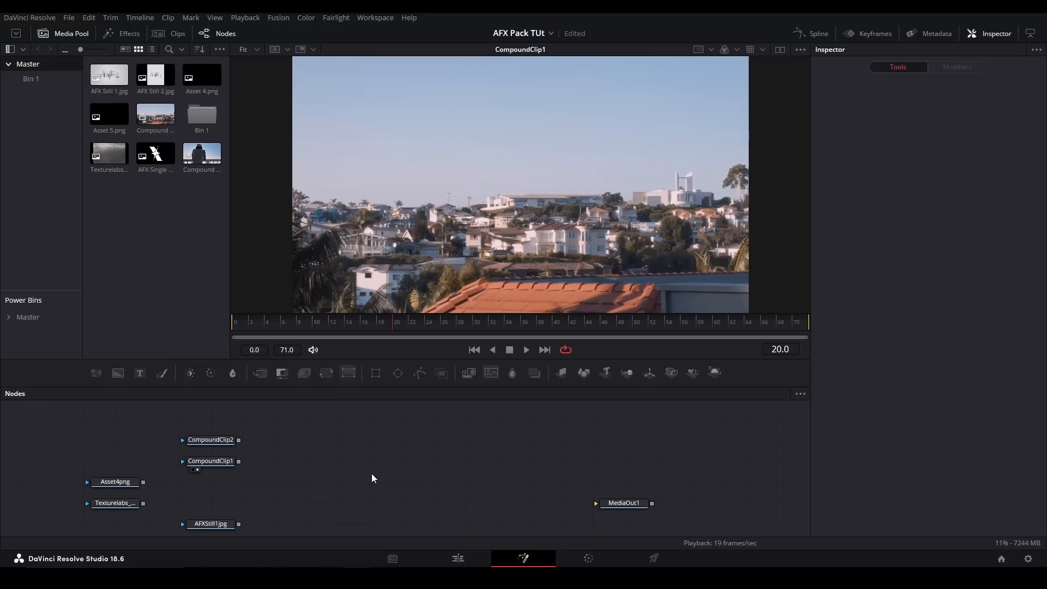
{"action": "key", "text": "shift+space"}
{"action": "type", "text": "ripple"}
{"action": "key", "text": "Up"}
{"action": "key", "text": "Up"}
{"action": "key", "text": "Return"}
{"action": "left_click_drag", "start_coordinate": [238, 462], "coordinate": [395, 464]}
{"action": "key", "text": "2"}
- Play the Ripples effect, then turn Ripple Offset off and on again, comparing playback in each state
{"action": "key", "text": "space"}
{"action": "key", "text": "space"}
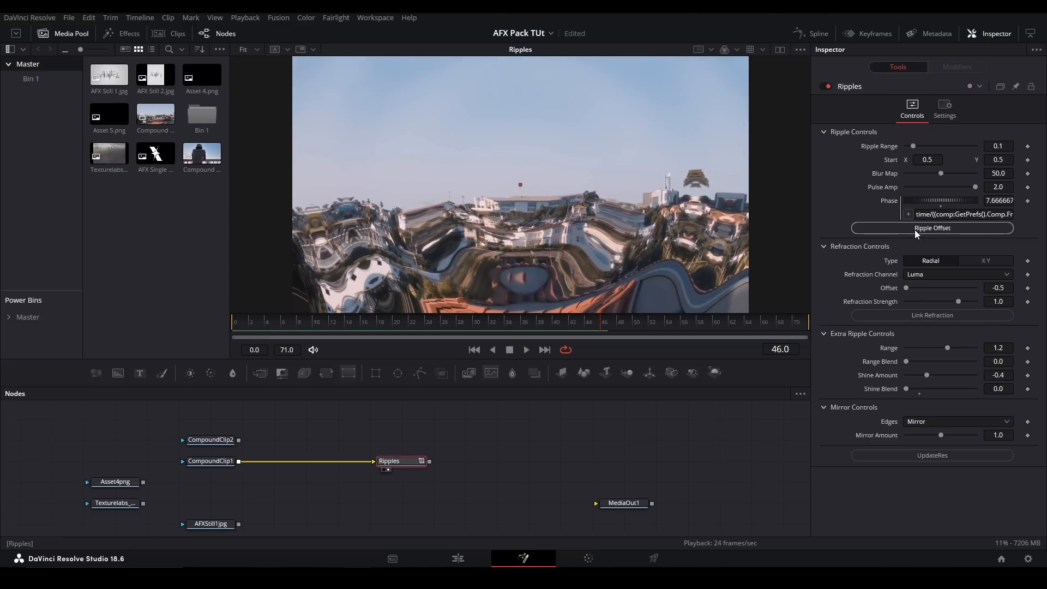
{"action": "left_click", "coordinate": [914, 228]}
{"action": "key", "text": "space"}
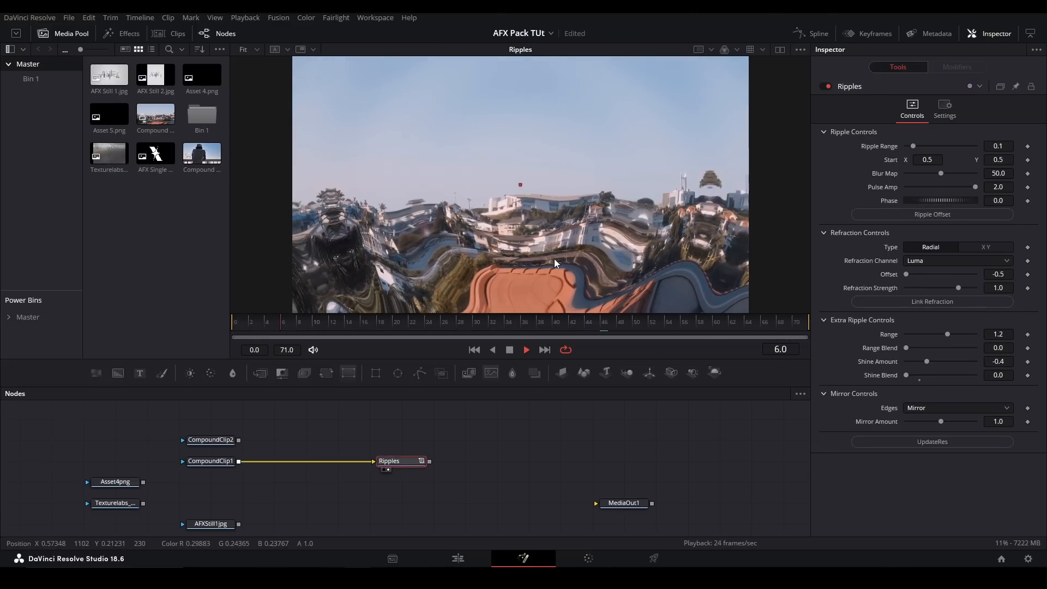
{"action": "key", "text": "space"}
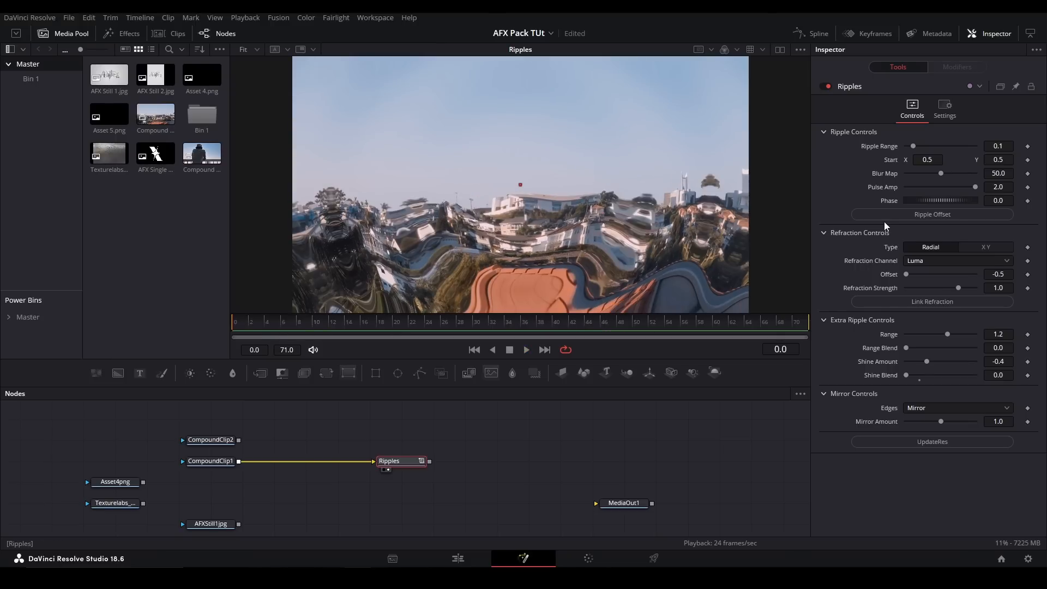
{"action": "left_click", "coordinate": [884, 217]}
{"action": "key", "text": "space"}
{"action": "key", "text": "space"}
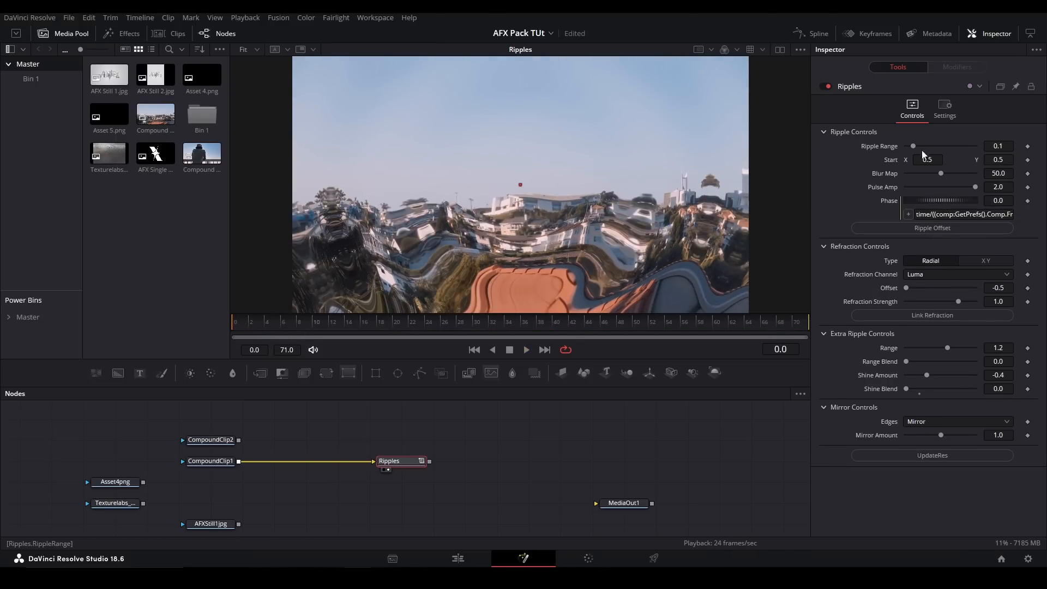
- Test the Ripple Range at 0.0 and about 0.039 with playback, then reset it to 0.1
{"action": "mouse_move", "coordinate": [917, 144]}
{"action": "left_mouse_down"}
{"action": "mouse_move", "coordinate": [954, 145]}
{"action": "mouse_move", "coordinate": [905, 142]}
{"action": "left_mouse_up"}
{"action": "key", "text": "space"}
{"action": "key", "text": "space"}
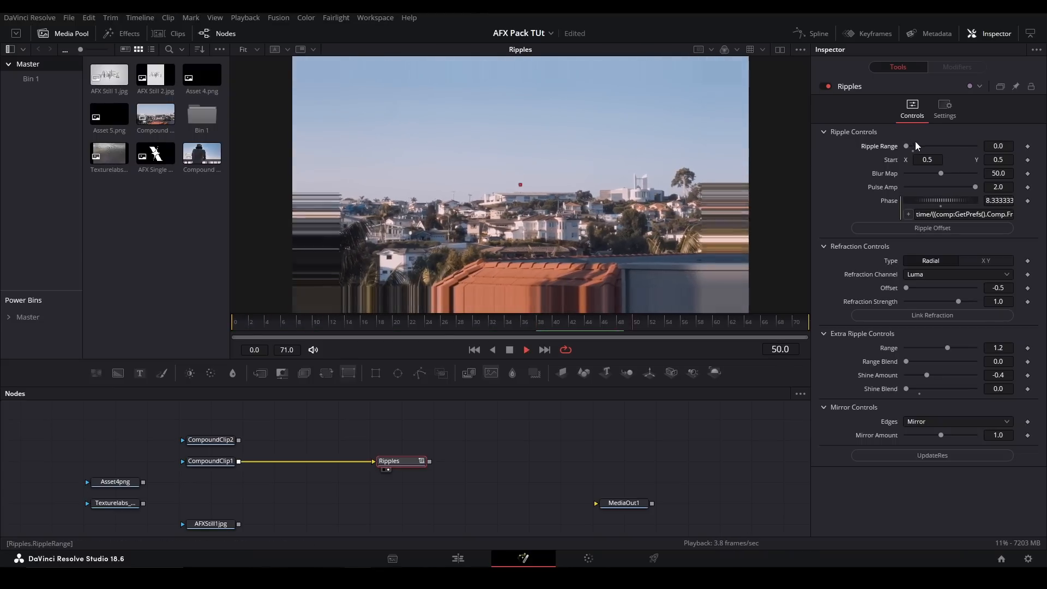
{"action": "mouse_move", "coordinate": [1011, 145]}
{"action": "left_mouse_down"}
{"action": "mouse_move", "coordinate": [1026, 145]}
{"action": "mouse_move", "coordinate": [1015, 145]}
{"action": "left_mouse_up"}
{"action": "key", "text": "space"}
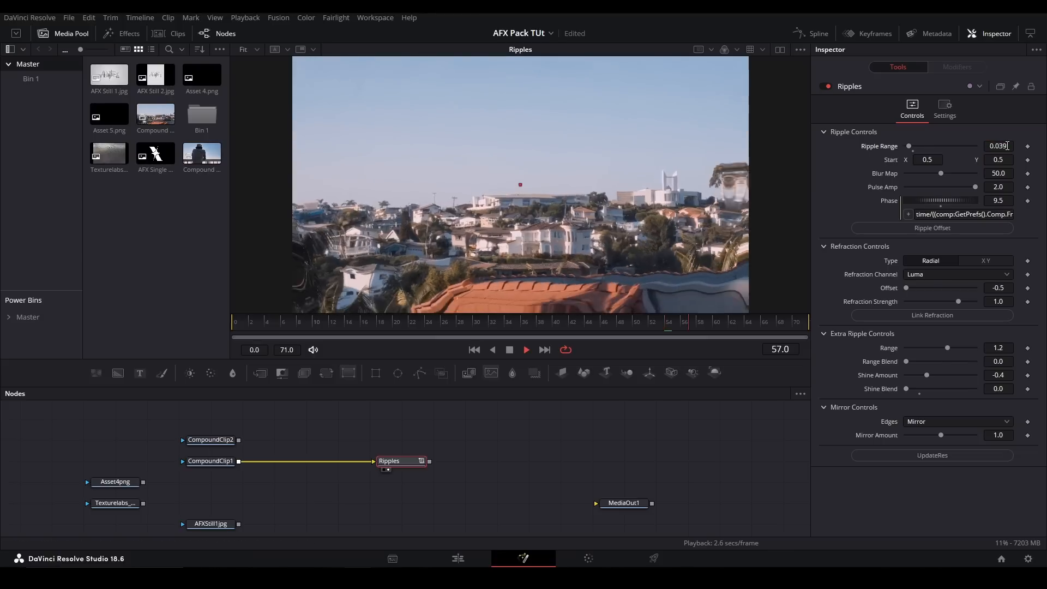
{"action": "key", "text": "space"}
{"action": "left_click", "coordinate": [915, 151]}
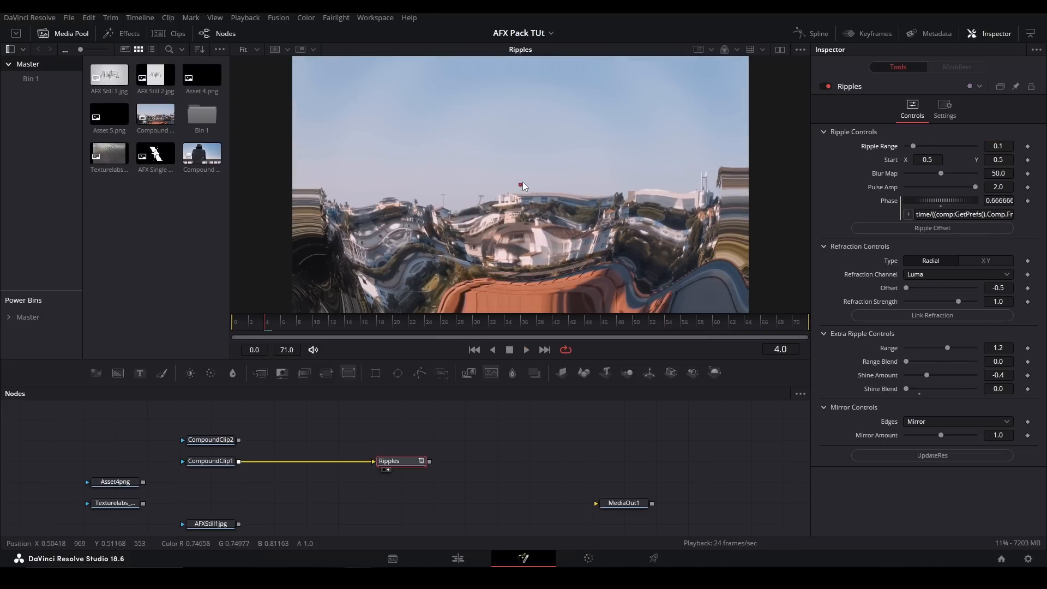
- Try moving the ripple's Start point, undo that move, and raise the Blur Map to about 86.6
{"action": "left_click_drag", "start_coordinate": [521, 184], "coordinate": [493, 160]}
{"action": "key", "text": "ctrl+z"}
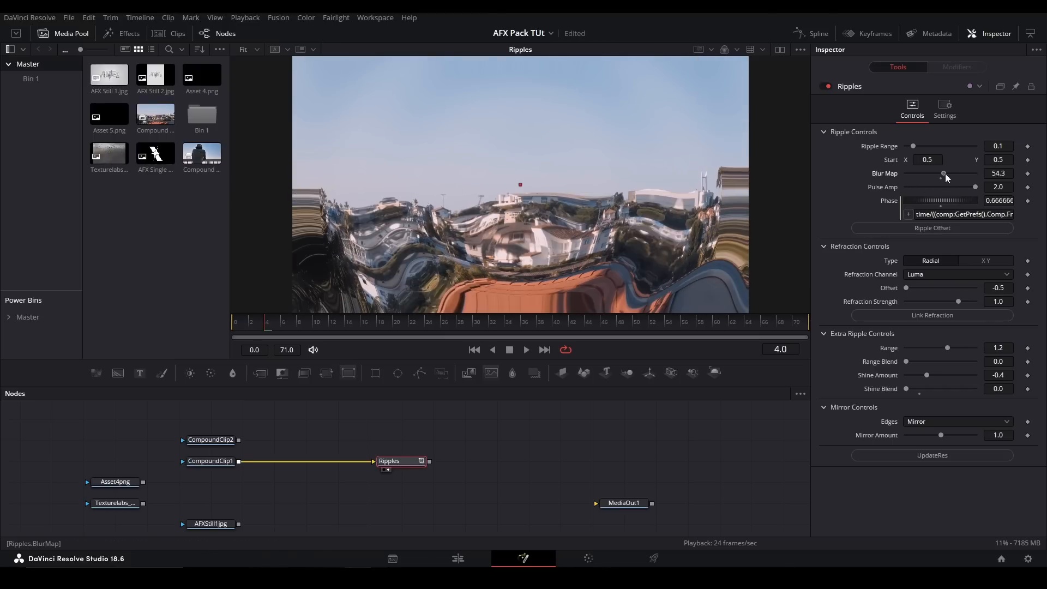
{"action": "left_click_drag", "start_coordinate": [941, 173], "coordinate": [978, 172]}
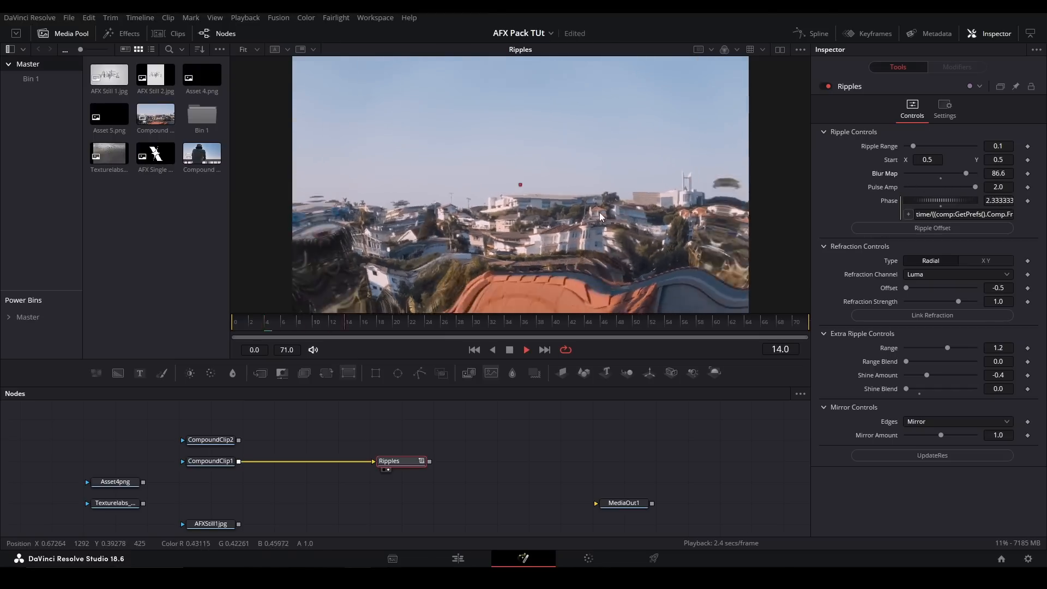
- Play the ripples, lower the Blur Map to compare playback, and reset it to 50.0
{"action": "key", "text": "space"}
{"action": "key", "text": "space"}
{"action": "left_click_drag", "start_coordinate": [975, 173], "coordinate": [889, 177]}
- Test the Pulse Amp at about 0.394 with playback, then reset it to 2.0 and play the ripples again
{"action": "key", "text": "space"}
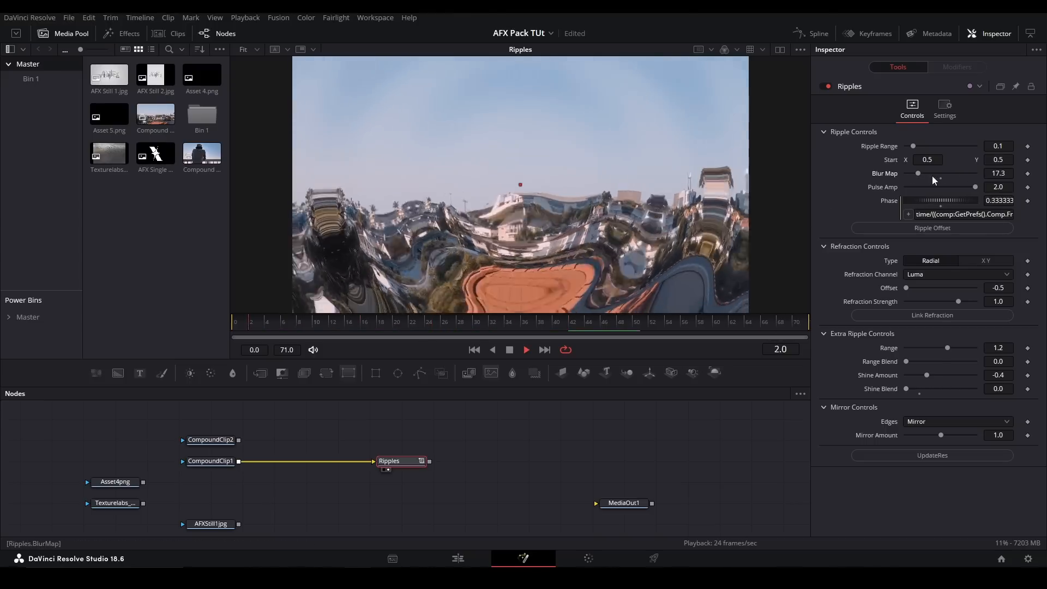
{"action": "key", "text": "space"}
{"action": "left_click", "coordinate": [940, 178]}
{"action": "left_click_drag", "start_coordinate": [965, 183], "coordinate": [922, 190]}
{"action": "key", "text": "space"}
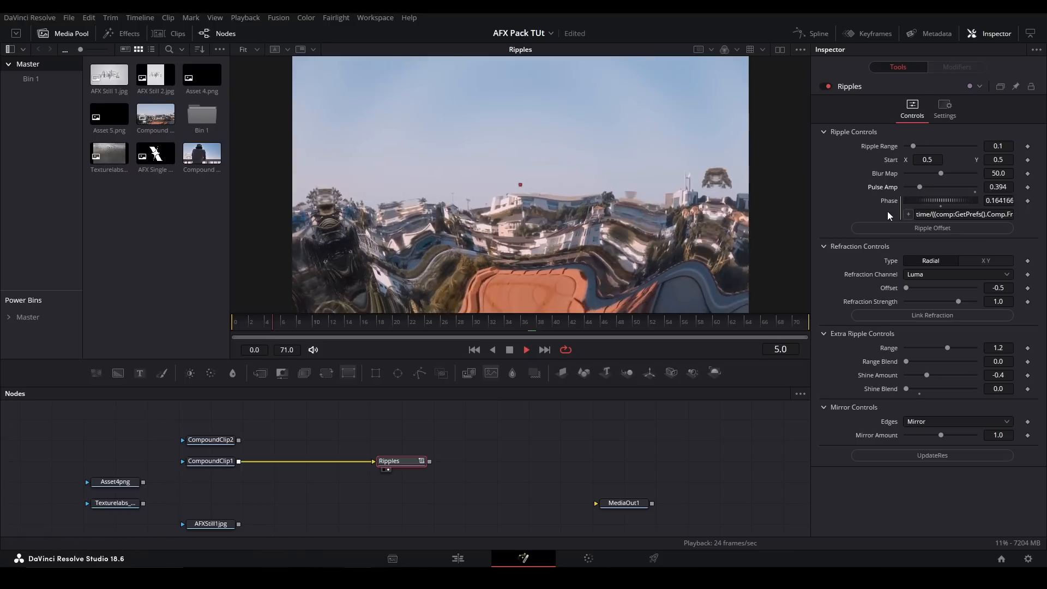
{"action": "key", "text": "space"}
{"action": "left_click", "coordinate": [975, 191]}
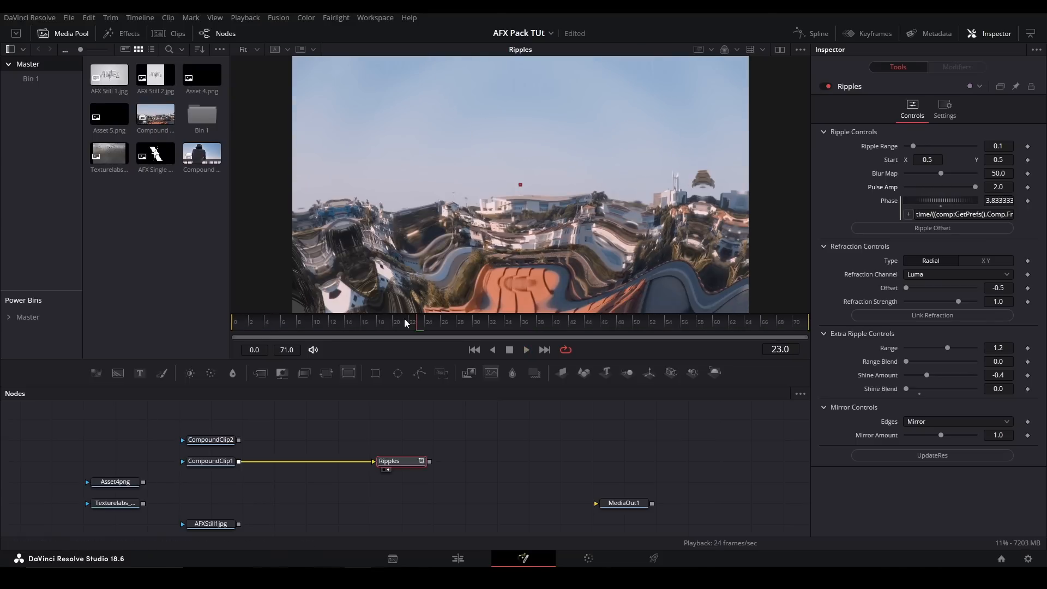
{"action": "key", "text": "space"}
- Compare playback with the XY refraction type, return to Radial, and test Refraction Strength before resetting it to 1.0
{"action": "key", "text": "space"}
{"action": "left_click", "coordinate": [973, 260]}
{"action": "key", "text": "space"}
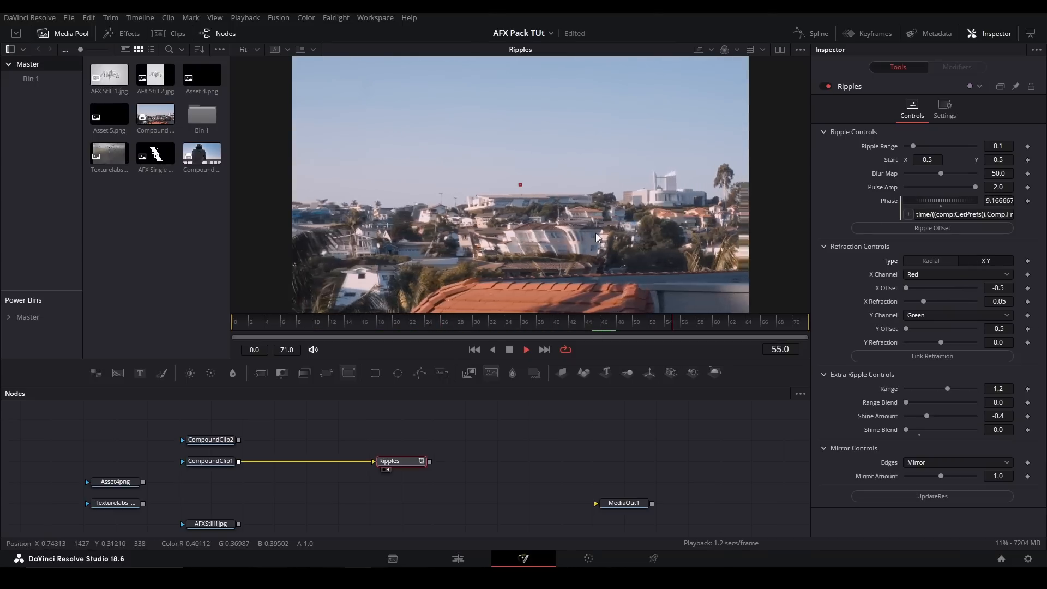
{"action": "left_click", "coordinate": [921, 262]}
{"action": "key", "text": "space"}
{"action": "mouse_move", "coordinate": [959, 301]}
{"action": "left_mouse_down"}
{"action": "mouse_move", "coordinate": [923, 295]}
{"action": "mouse_move", "coordinate": [966, 301]}
{"action": "left_mouse_up"}
{"action": "left_click", "coordinate": [958, 306]}
{"action": "key", "text": "space"}
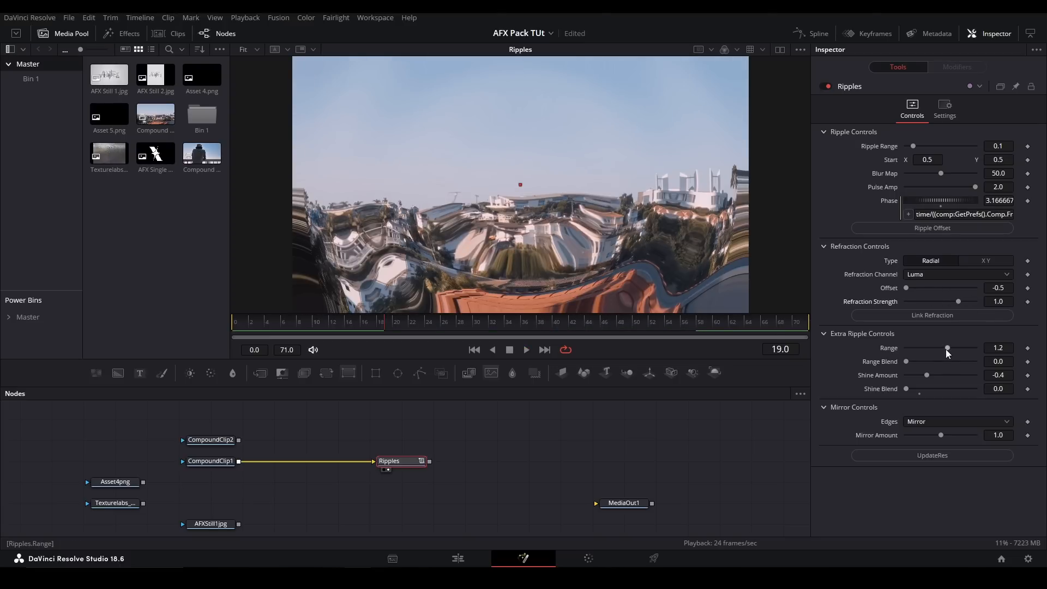
- Try the Extra Ripple Controls, setting Shine Amount to about -0.92 and Shine Blend to about 0.063 with Range at 1.2
{"action": "left_click_drag", "start_coordinate": [948, 345], "coordinate": [911, 390]}
{"action": "double_click", "coordinate": [907, 347]}
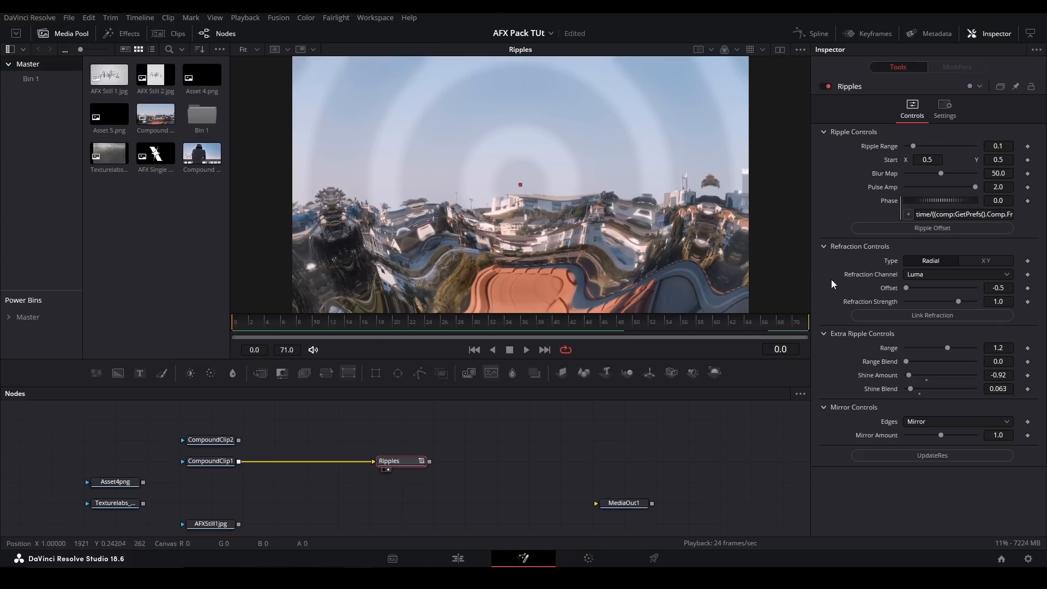
- Set the Ripples edges to Canvas with a Mirror Amount of 1.003, and play the result
{"action": "left_click", "coordinate": [939, 424]}
{"action": "left_click", "coordinate": [917, 436]}
{"action": "type", "text": "01"}
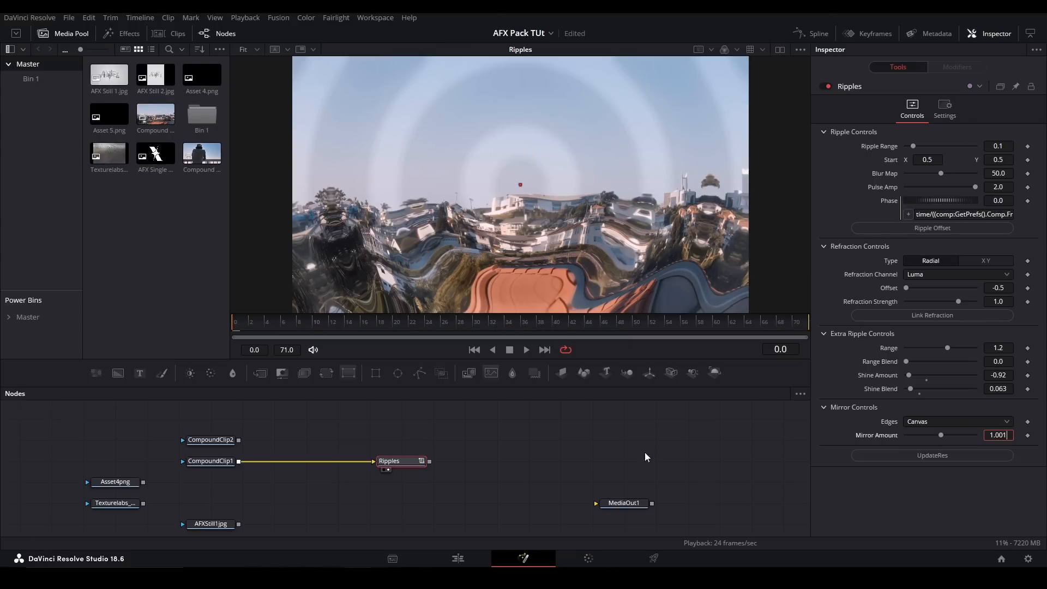
{"action": "key", "text": "BackSpace"}
{"action": "type", "text": "3"}
{"action": "key", "text": "Return"}
{"action": "key", "text": "space"}
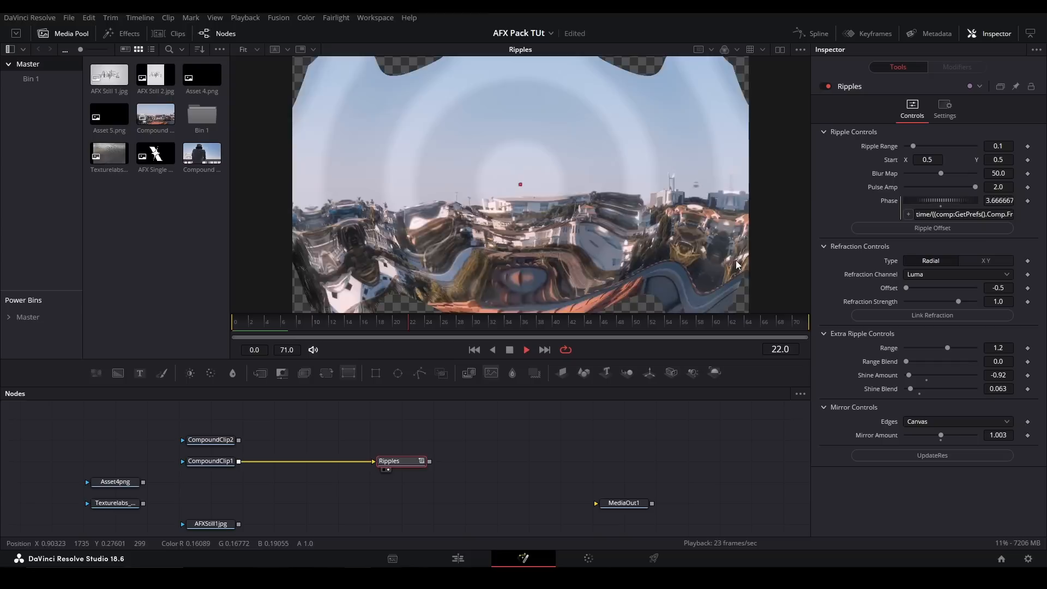
{"action": "key", "text": "space"}
- Switch the Ripples edges back to Mirror and play the effect
{"action": "left_click", "coordinate": [916, 421]}
{"action": "left_click", "coordinate": [921, 463]}
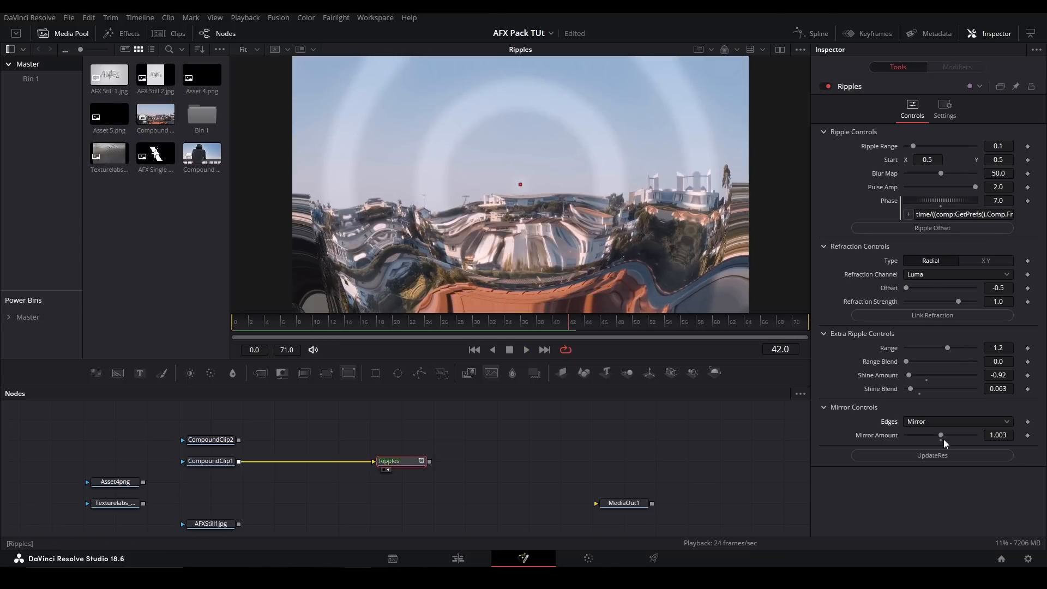
{"action": "key", "text": "space"}
- Delete the Ripples node, and add the pj_Sphere_afx tool fed by CompoundClip1 and shown in the viewer
{"action": "key", "text": "Delete"}
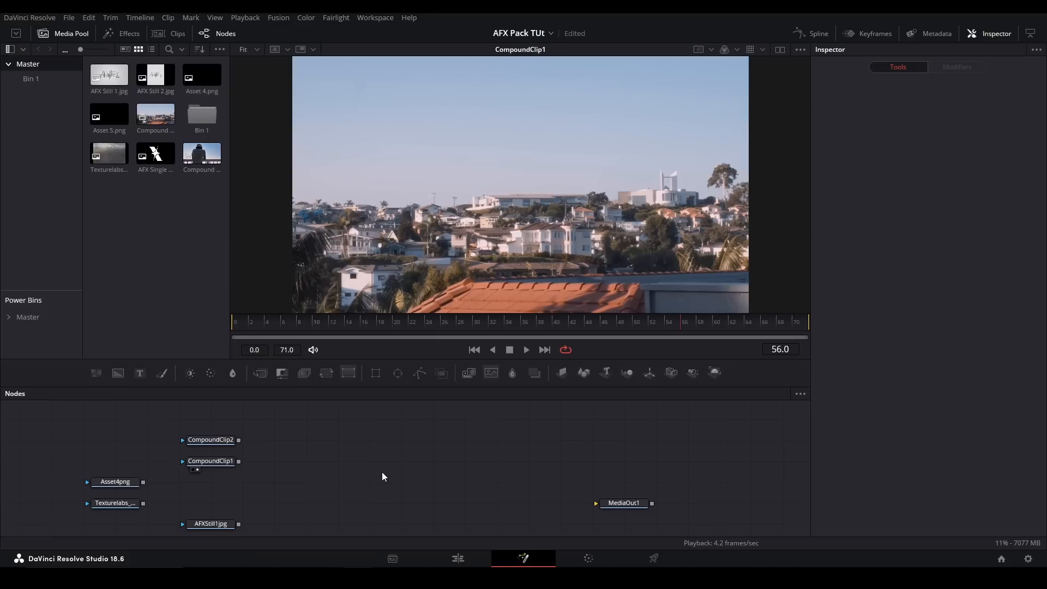
{"action": "key", "text": "shift+space"}
{"action": "type", "text": "sphere"}
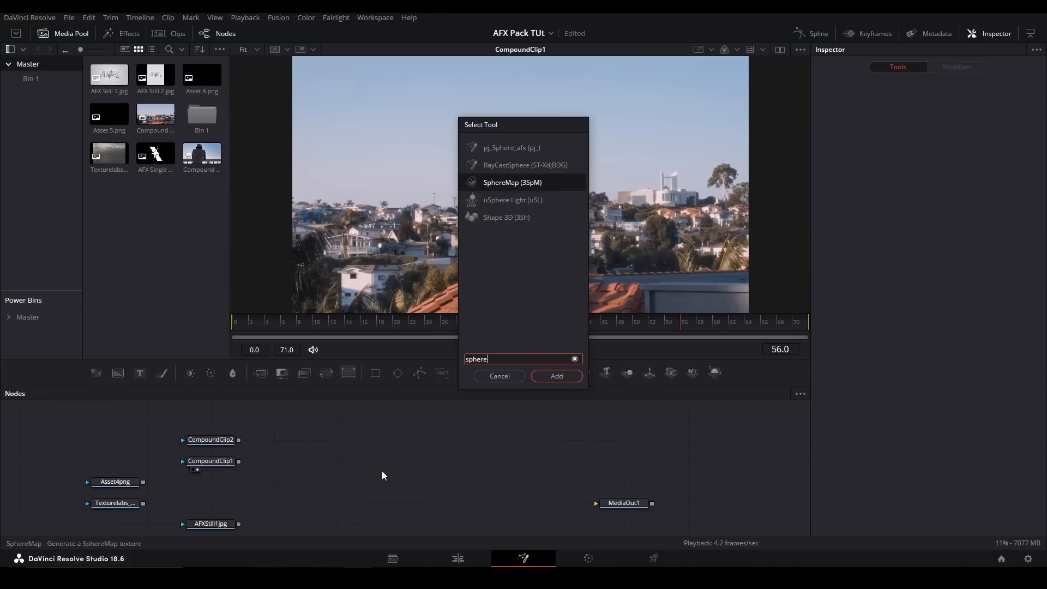
{"action": "key", "text": "Up"}
{"action": "key", "text": "Up"}
{"action": "key", "text": "Return"}
{"action": "left_click_drag", "start_coordinate": [239, 462], "coordinate": [363, 463]}
{"action": "key", "text": "2"}
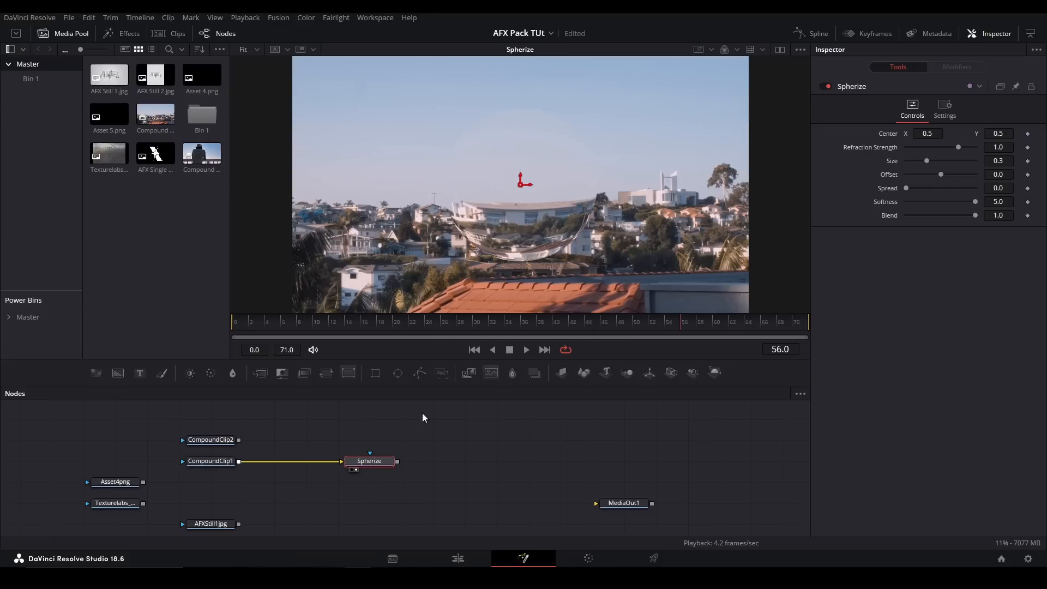
- Test Spherize's Refraction Strength, Offset and Spread, reset the first two to 1.0 and 0.0, and reduce Size to about 0.26 and lower Softness
{"action": "left_click_drag", "start_coordinate": [959, 143], "coordinate": [976, 188]}
{"action": "left_click", "coordinate": [958, 152]}
{"action": "left_click", "coordinate": [941, 179]}
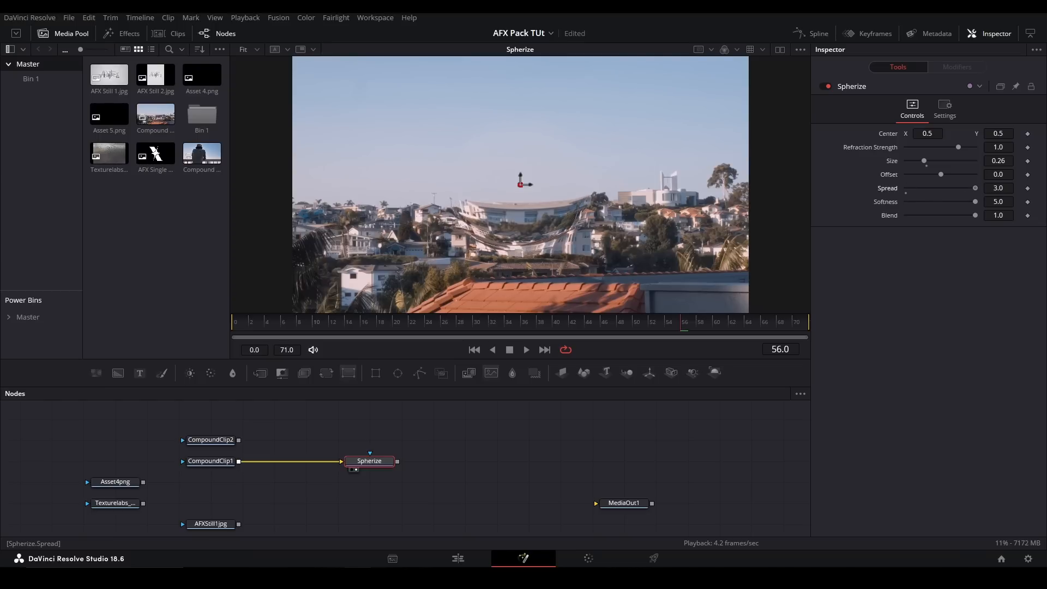
{"action": "double_click", "coordinate": [975, 187]}
{"action": "left_click_drag", "start_coordinate": [977, 201], "coordinate": [930, 205]}
- Delete the Spherize node, and add the pj_Warp_afx tool fed by CompoundClip1 and shown in the viewer
{"action": "key", "text": "Delete"}
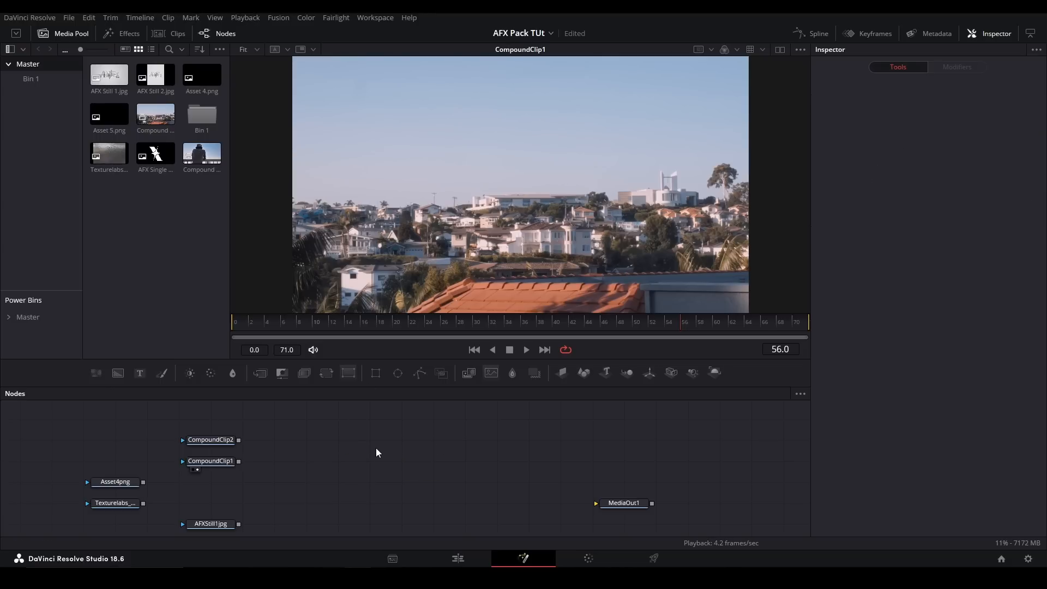
{"action": "key", "text": "shift+space"}
{"action": "type", "text": "warp"}
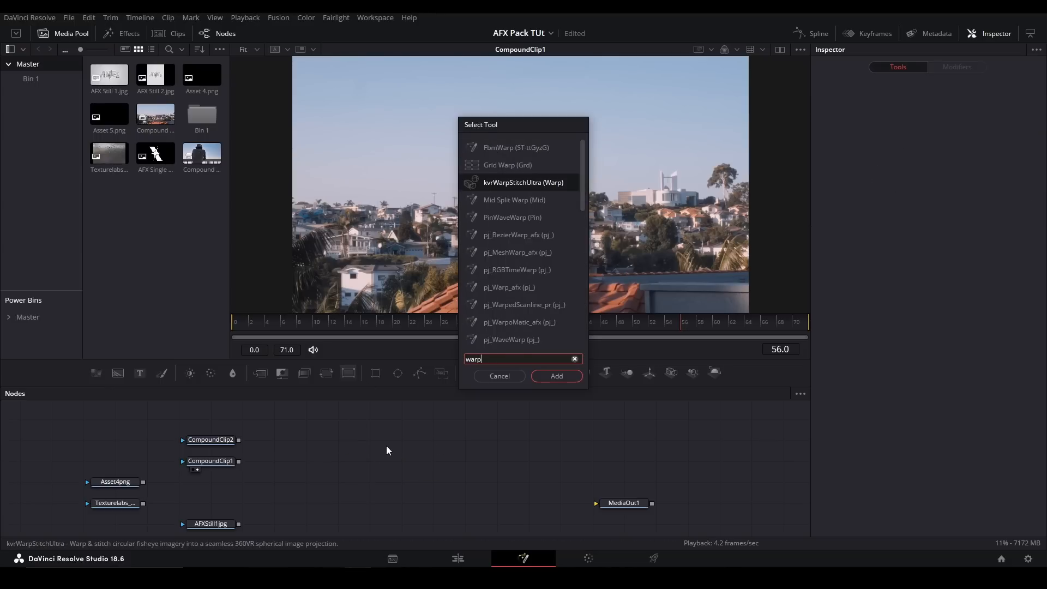
{"action": "key", "text": "Down"}
{"action": "key", "text": "Down"}
{"action": "key", "text": "Down"}
{"action": "key", "text": "Down"}
{"action": "key", "text": "Down"}
{"action": "key", "text": "Down"}
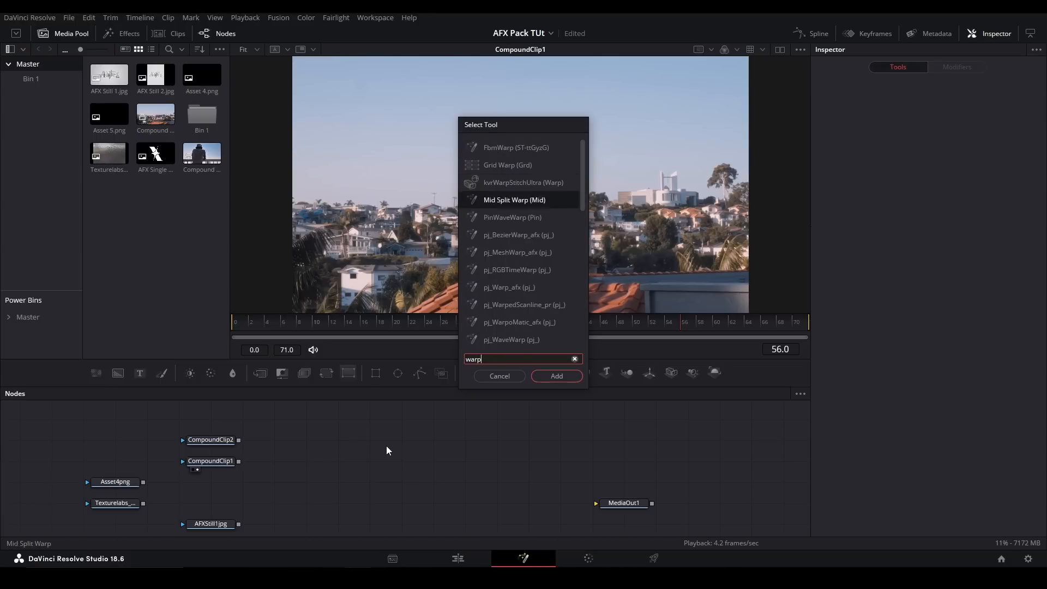
{"action": "key", "text": "Return"}
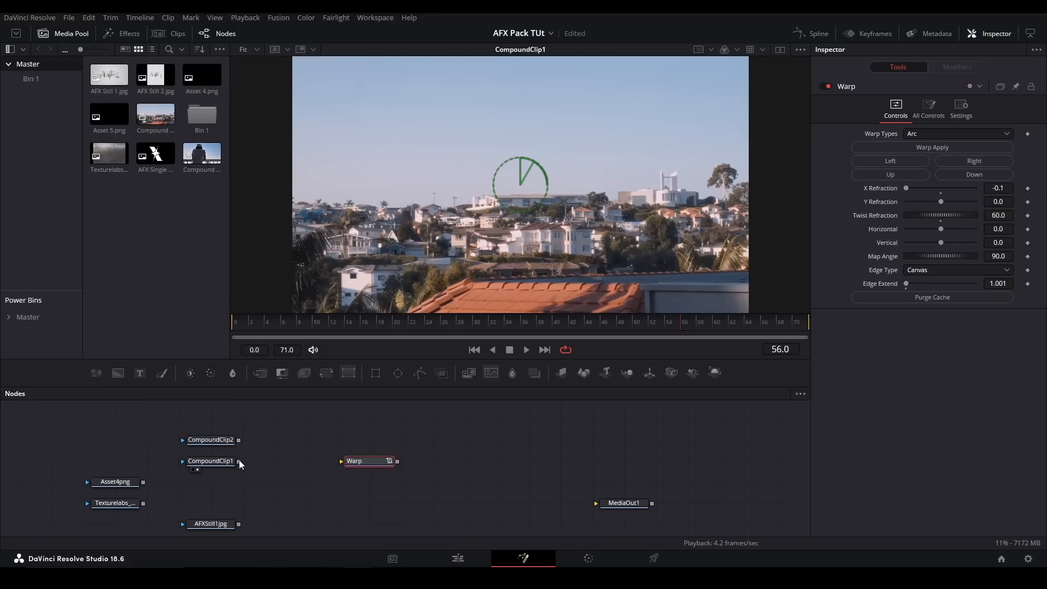
{"action": "left_click_drag", "start_coordinate": [238, 462], "coordinate": [373, 463]}
{"action": "key", "text": "1"}
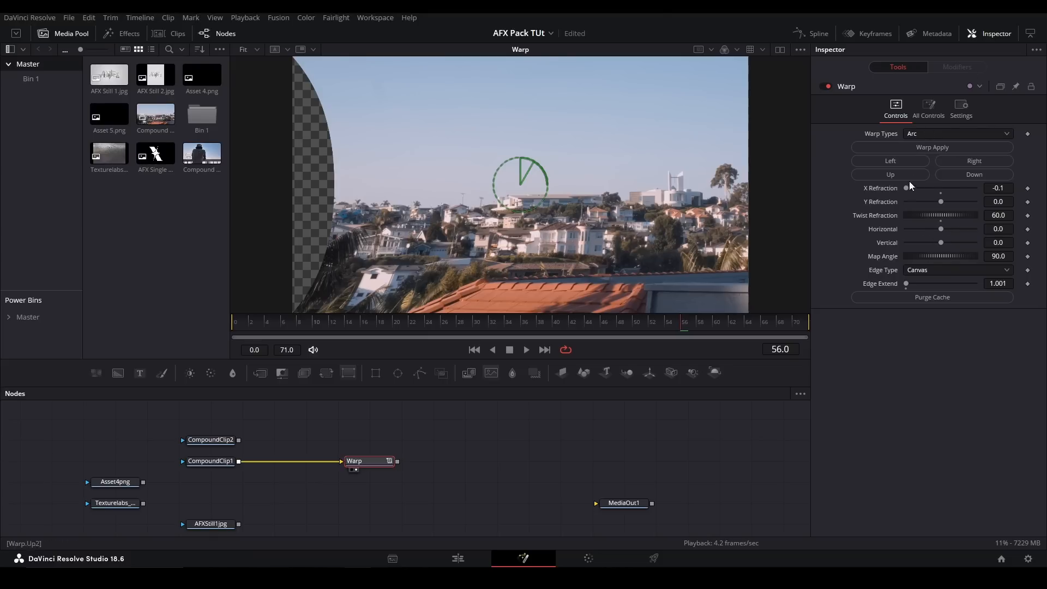
- Test the Arc warp in the Right, Up and Down directions, easing Y Refraction to about -0.098
{"action": "mouse_move", "coordinate": [912, 189]}
{"action": "left_mouse_down"}
{"action": "mouse_move", "coordinate": [964, 191]}
{"action": "mouse_move", "coordinate": [905, 191]}
{"action": "left_mouse_up"}
{"action": "left_click", "coordinate": [971, 161]}
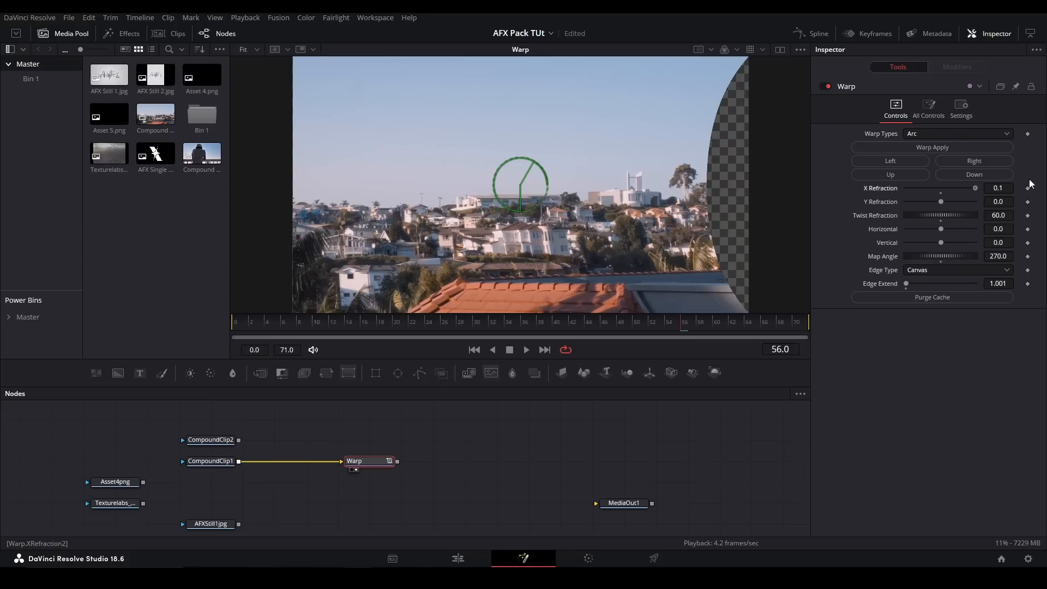
{"action": "left_click", "coordinate": [917, 176]}
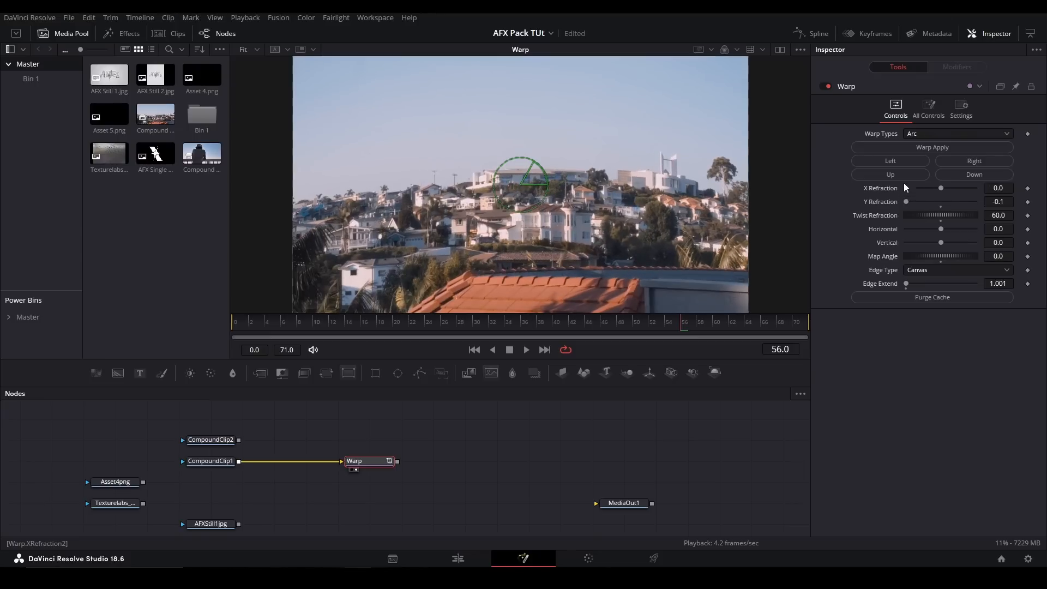
{"action": "mouse_move", "coordinate": [905, 200]}
{"action": "left_mouse_down"}
{"action": "mouse_move", "coordinate": [1008, 188]}
{"action": "mouse_move", "coordinate": [902, 178]}
{"action": "mouse_move", "coordinate": [948, 183]}
{"action": "mouse_move", "coordinate": [930, 200]}
{"action": "mouse_move", "coordinate": [964, 192]}
{"action": "mouse_move", "coordinate": [907, 200]}
{"action": "left_mouse_up"}
{"action": "left_click", "coordinate": [974, 175]}
- Try the Mirror edge type on the Warp, raise Edge Extend to 2.0, and return the edge type to Canvas
{"action": "left_click", "coordinate": [1005, 283]}
{"action": "key", "text": "Up"}
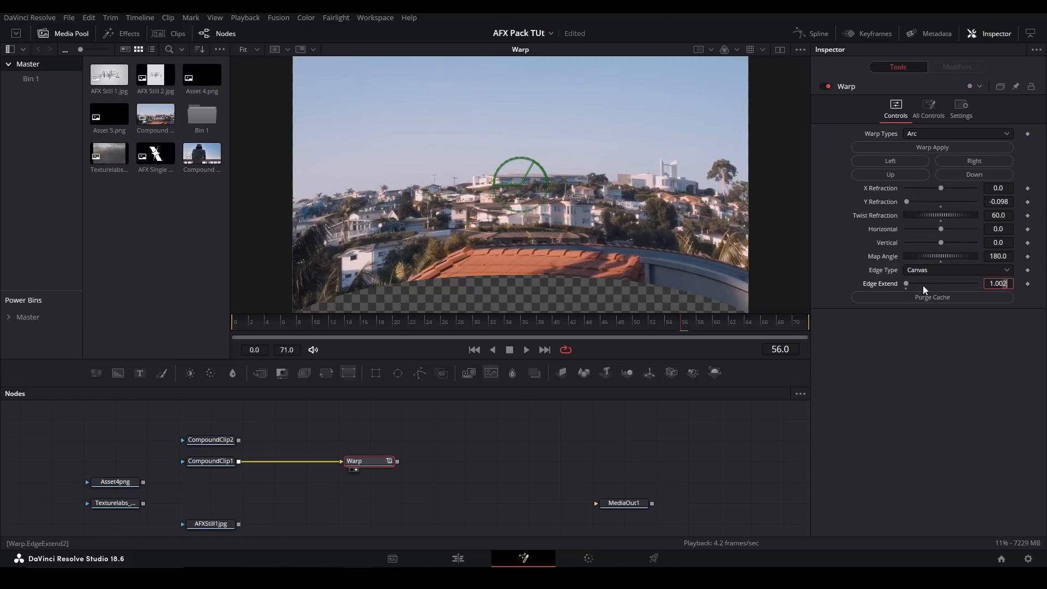
{"action": "left_click", "coordinate": [915, 270]}
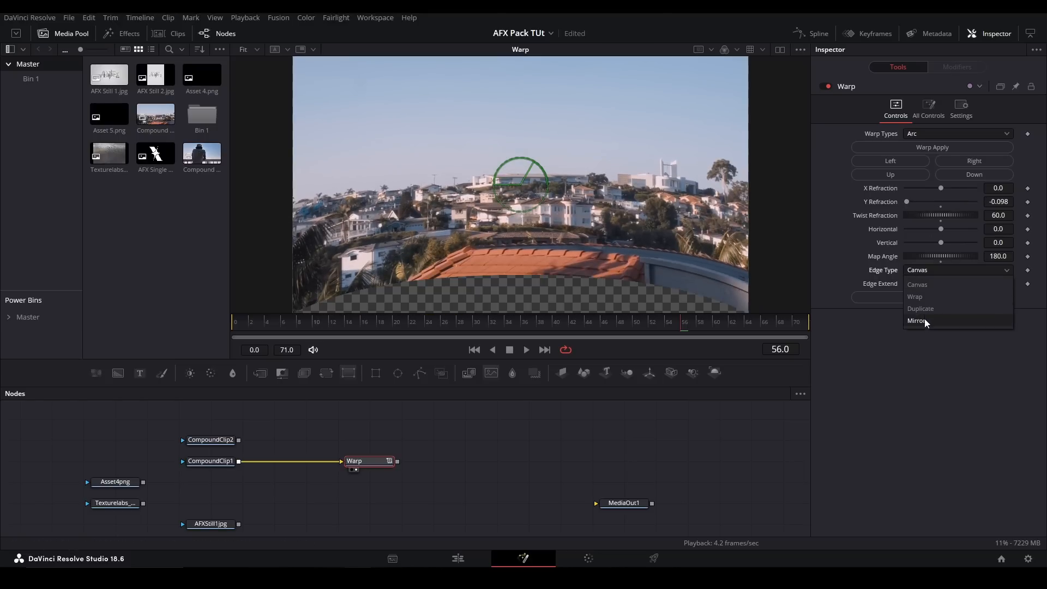
{"action": "left_click", "coordinate": [924, 319]}
{"action": "left_click_drag", "start_coordinate": [907, 284], "coordinate": [947, 280]}
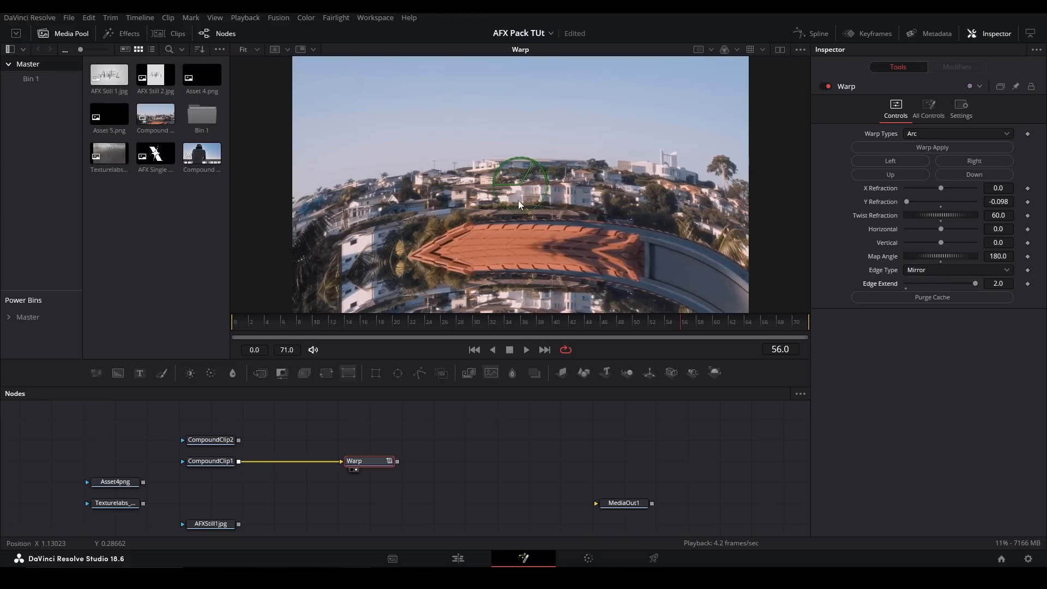
{"action": "left_click", "coordinate": [919, 270]}
{"action": "left_click", "coordinate": [923, 283]}
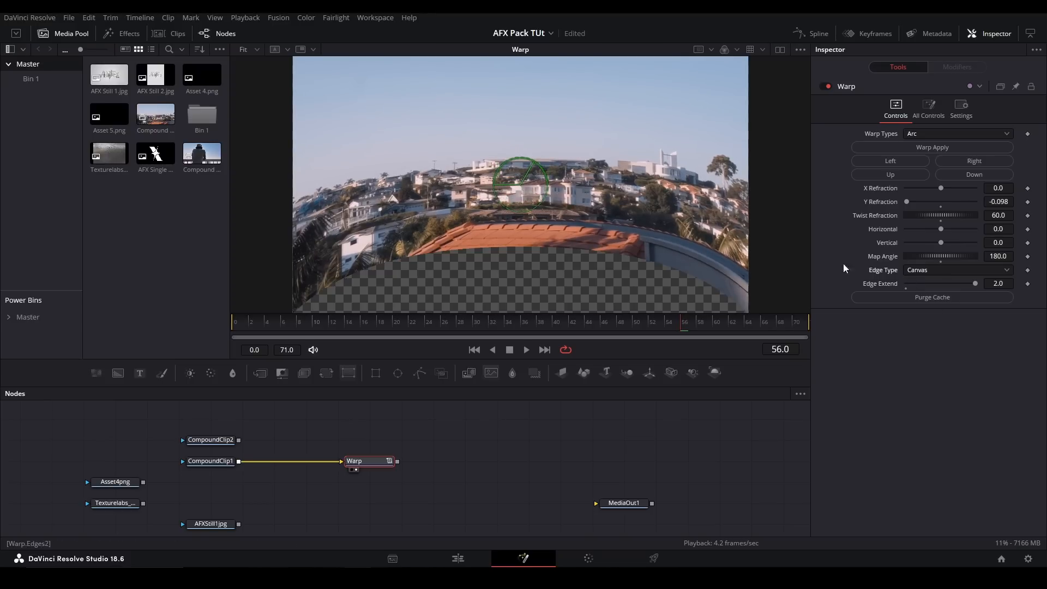
- Add a Transform node after Warp, show it in the viewer, and reduce its Size to about 0.727
{"action": "left_click_drag", "start_coordinate": [345, 376], "coordinate": [476, 463]}
{"action": "left_click_drag", "start_coordinate": [398, 462], "coordinate": [459, 462]}
{"action": "key", "text": "2"}
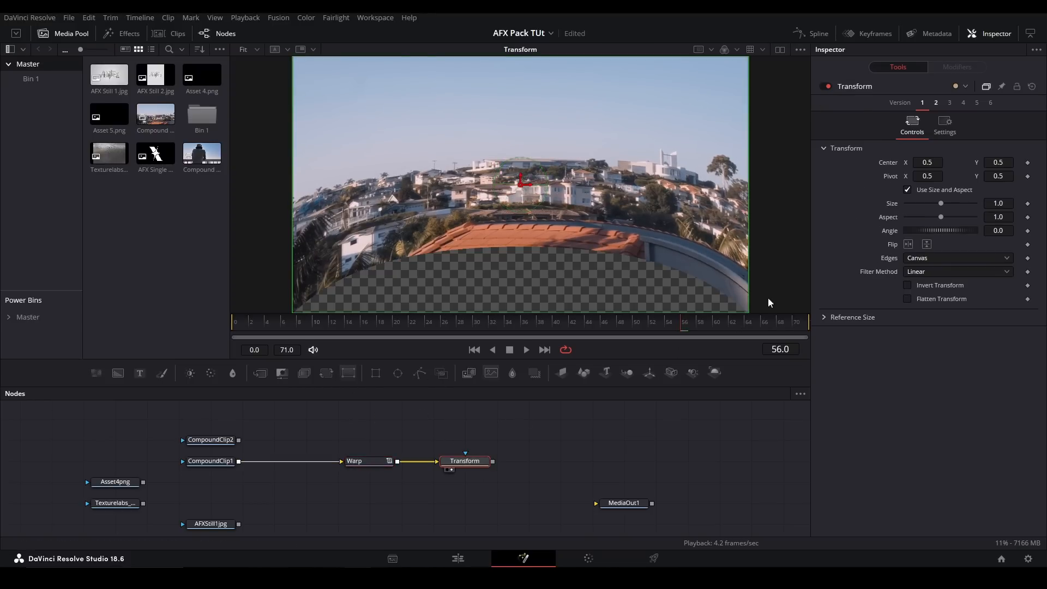
{"action": "left_click_drag", "start_coordinate": [999, 203], "coordinate": [976, 203]}
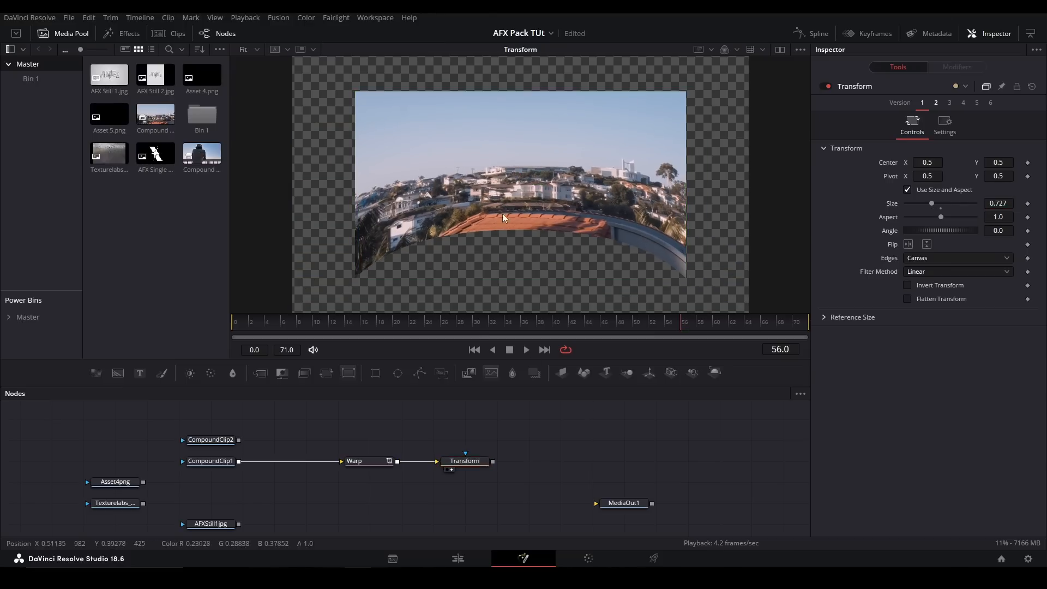
- Try Mirror edges on the Transform node and undo the change
{"action": "left_click", "coordinate": [911, 260]}
{"action": "left_click", "coordinate": [921, 309]}
{"action": "key", "text": "ctrl+z"}
- Apply the Arch warp type on the Warp node, with X Refraction at 0.0 and Y Refraction at -0.1
{"action": "left_click", "coordinate": [385, 463]}
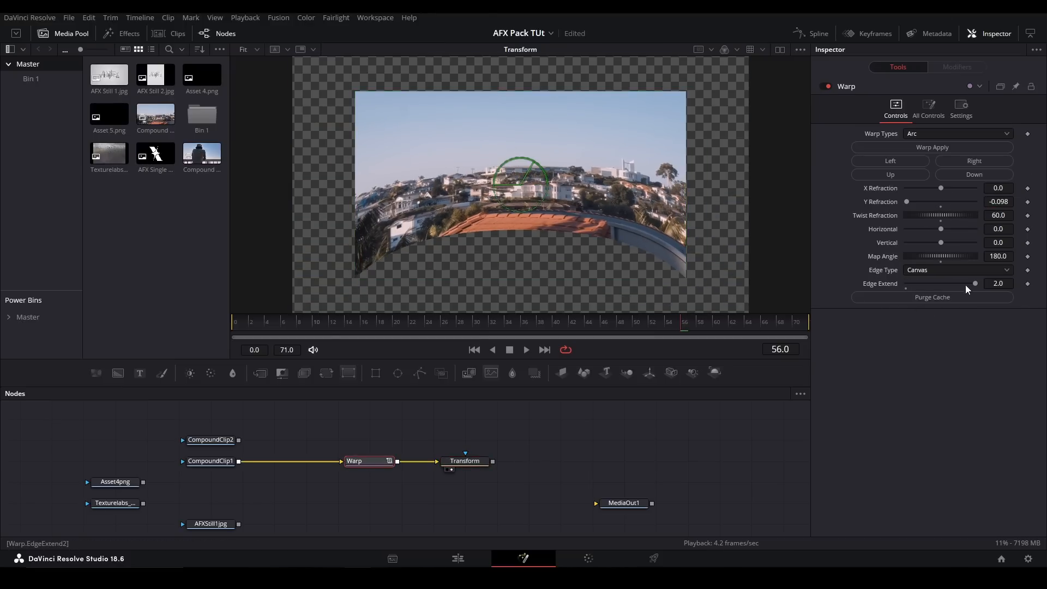
{"action": "left_click", "coordinate": [917, 135]}
{"action": "left_click", "coordinate": [919, 148]}
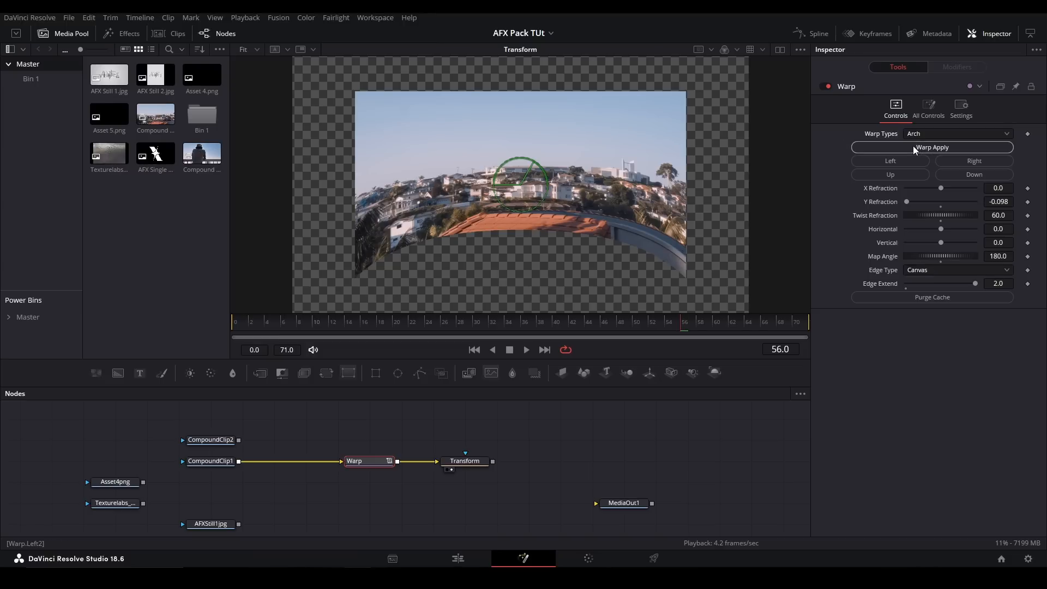
{"action": "left_click", "coordinate": [913, 146]}
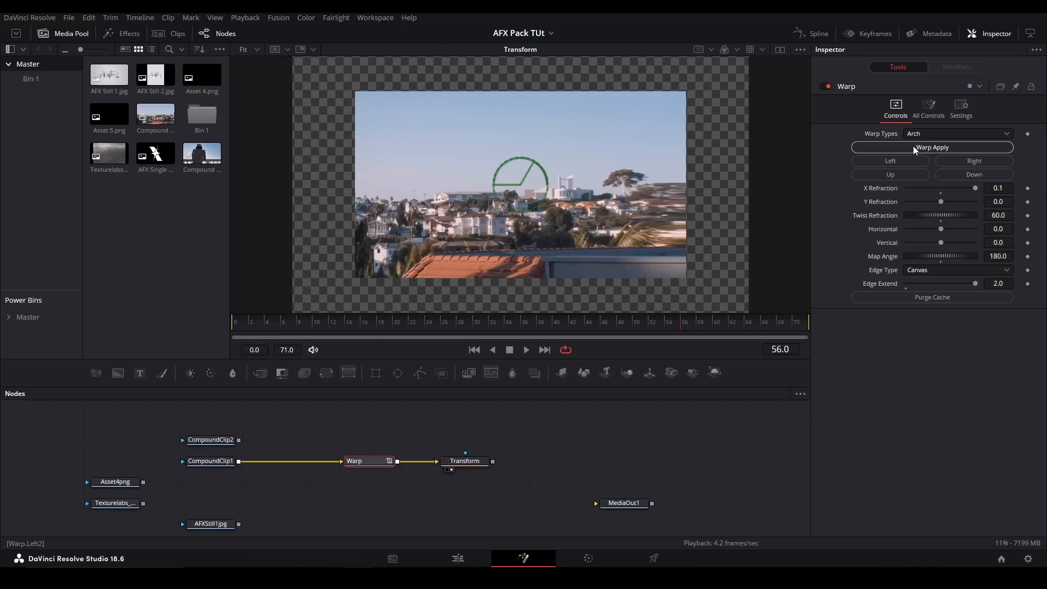
{"action": "left_click", "coordinate": [942, 192]}
{"action": "left_click_drag", "start_coordinate": [945, 203], "coordinate": [900, 187]}
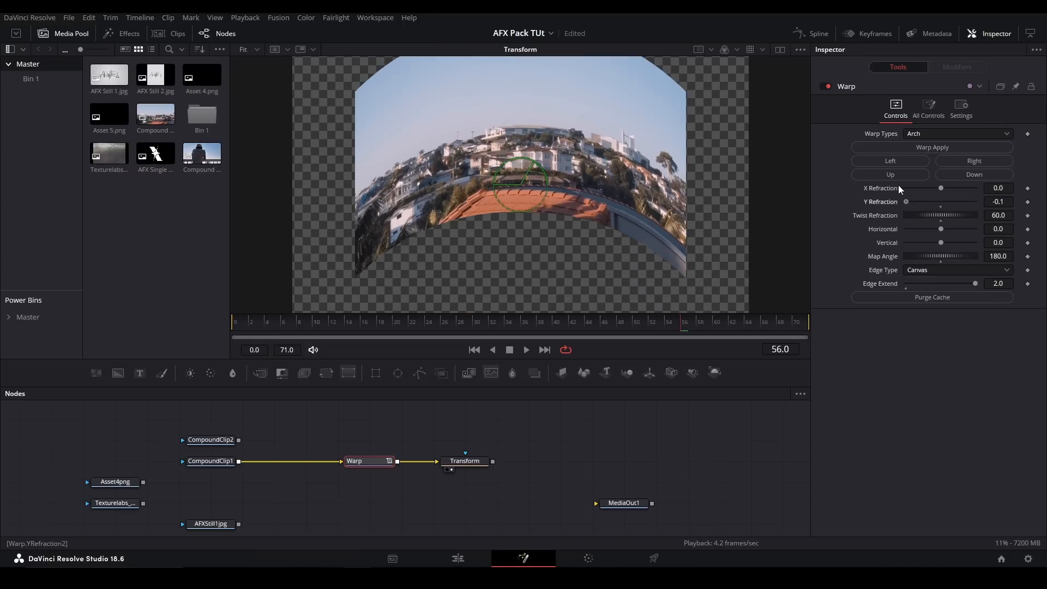
{"action": "left_click_drag", "start_coordinate": [499, 100], "coordinate": [506, 149]}
{"action": "key", "text": "ctrl+f"}
{"action": "left_click", "coordinate": [463, 461]}
{"action": "left_click", "coordinate": [377, 461]}
{"action": "mouse_move", "coordinate": [975, 284]}
{"action": "left_mouse_down"}
{"action": "mouse_move", "coordinate": [916, 261]}
{"action": "mouse_move", "coordinate": [986, 287]}
{"action": "left_mouse_up"}
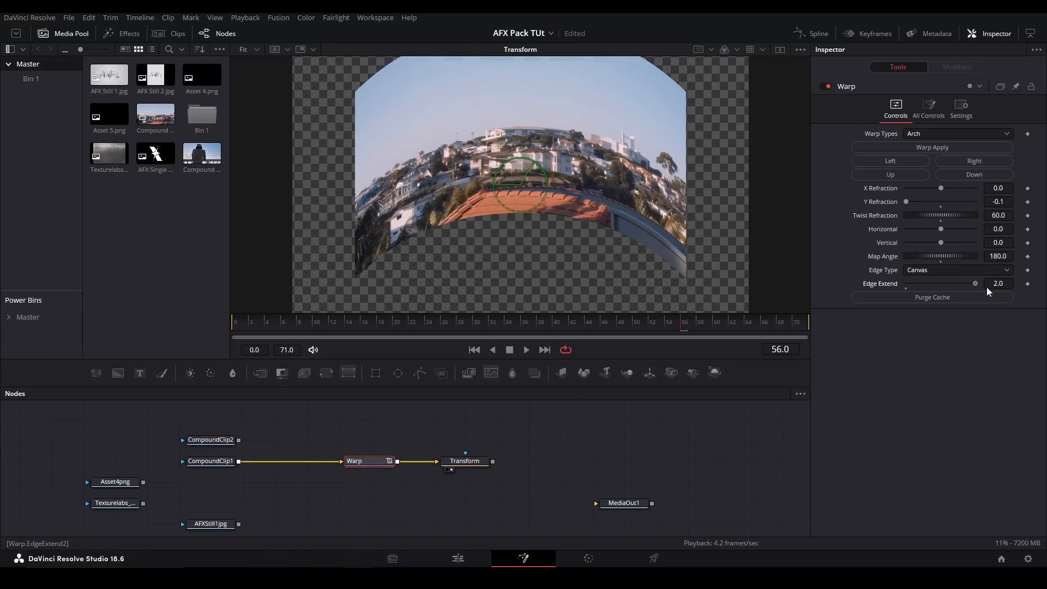
{"action": "left_click", "coordinate": [471, 462]}
{"action": "left_click", "coordinate": [376, 462]}
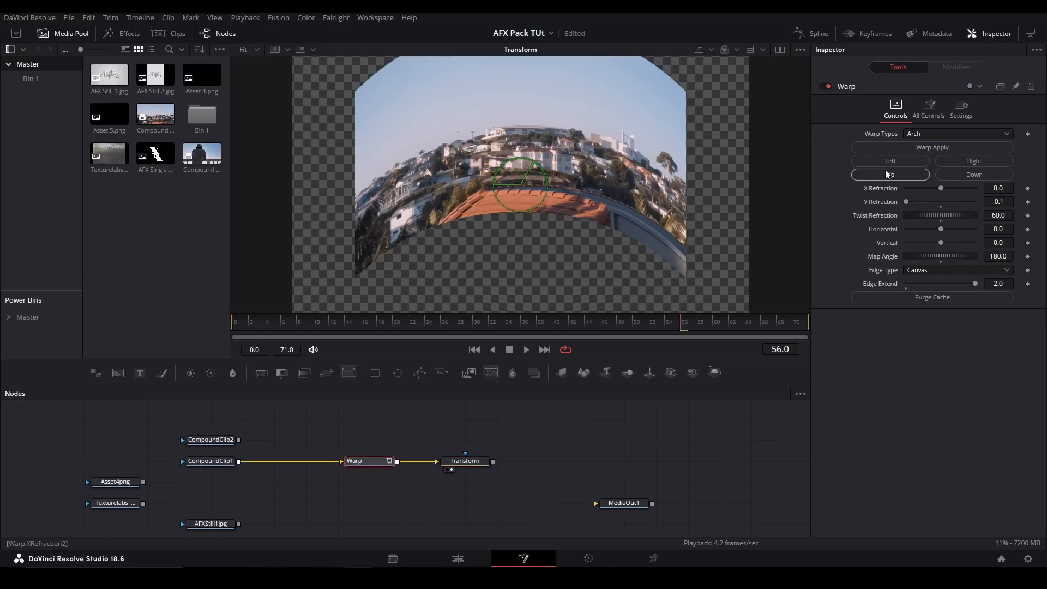
- Set the Arch warp's Y Refraction to about -0.058, and test Horizontal down to -0.5 before resetting it to 0.0
{"action": "mouse_move", "coordinate": [910, 202]}
{"action": "left_mouse_down"}
{"action": "mouse_move", "coordinate": [977, 229]}
{"action": "mouse_move", "coordinate": [900, 217]}
{"action": "left_mouse_up"}
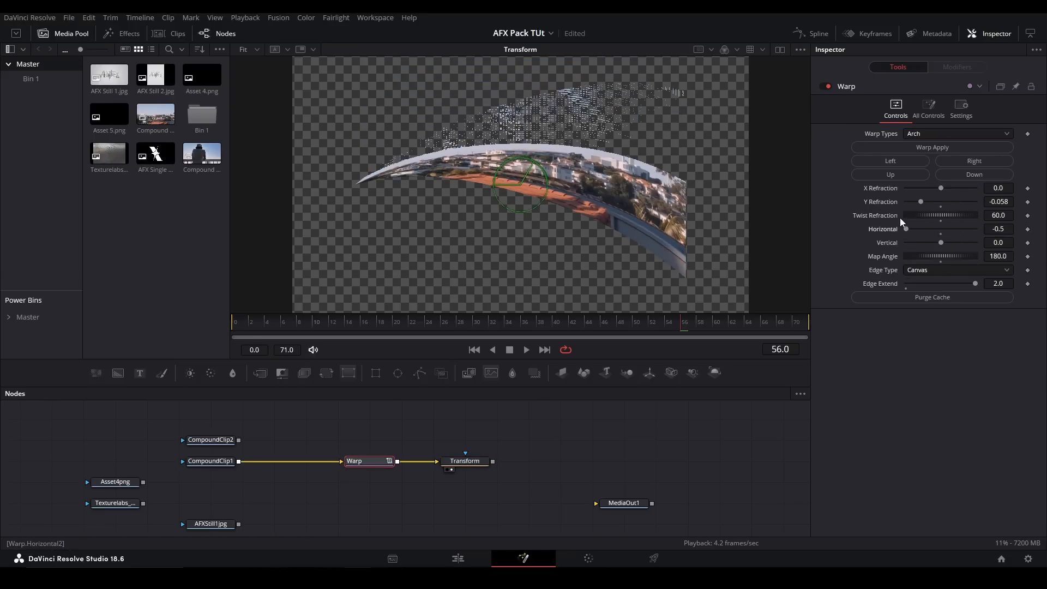
{"action": "left_click", "coordinate": [1001, 223]}
{"action": "left_click_drag", "start_coordinate": [999, 229], "coordinate": [1002, 229]}
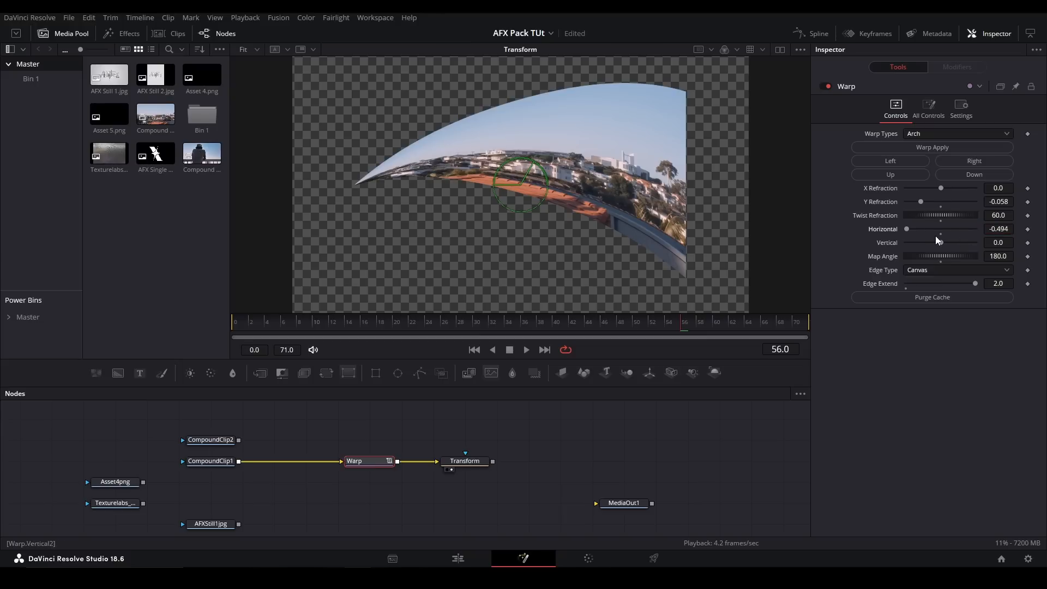
{"action": "left_click", "coordinate": [938, 234]}
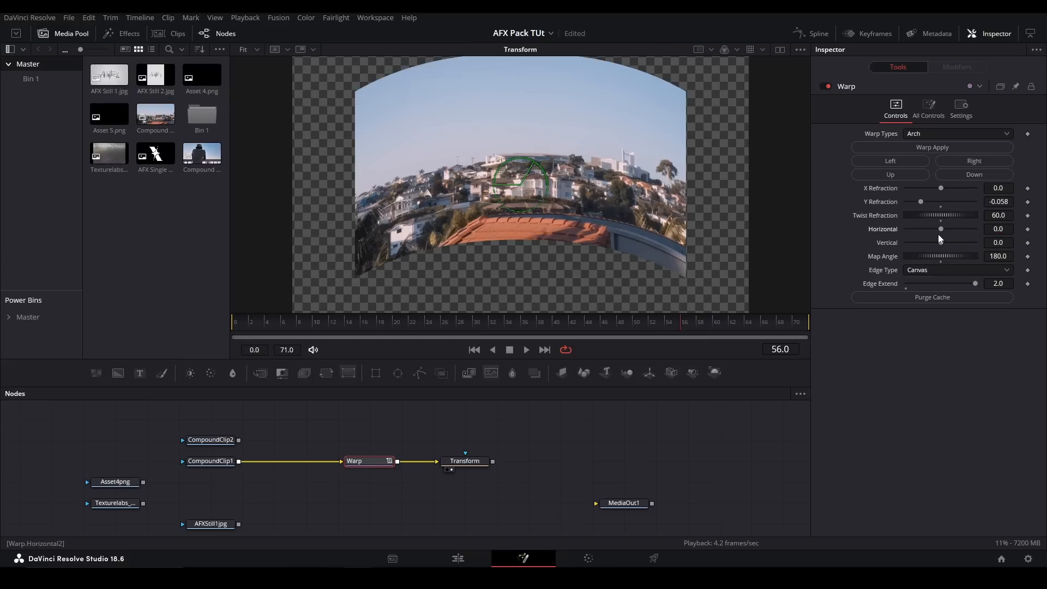
- Test the Warp's Vertical and Map Angle controls, and reset them to 0.0 and 90.0
{"action": "left_click_drag", "start_coordinate": [944, 242], "coordinate": [879, 259]}
{"action": "double_click", "coordinate": [888, 243]}
{"action": "double_click", "coordinate": [879, 260]}
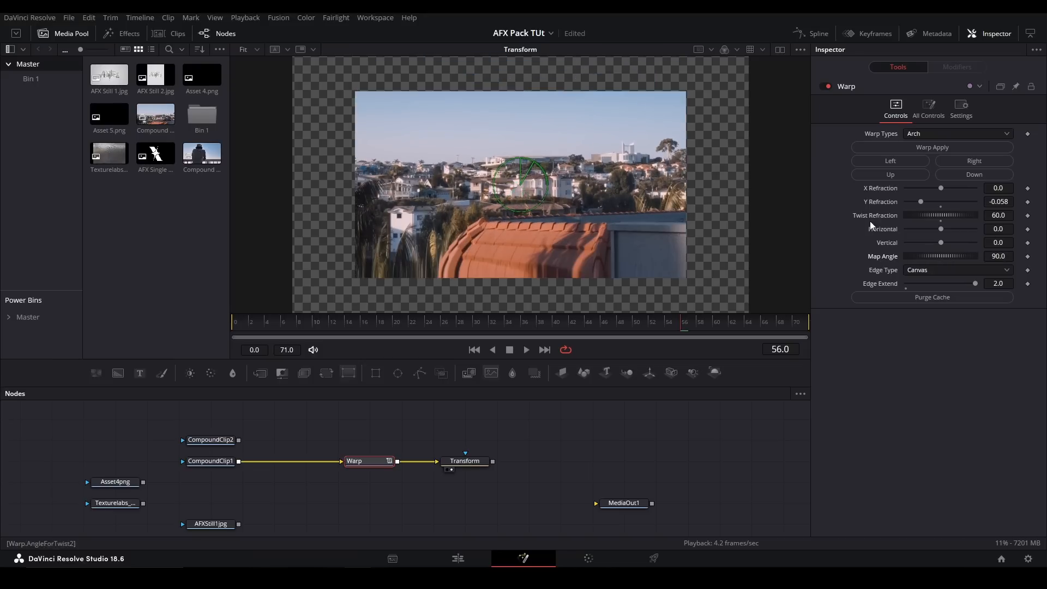
- Apply the Bulge and Fish Eye warp types in turn
{"action": "left_click", "coordinate": [934, 134]}
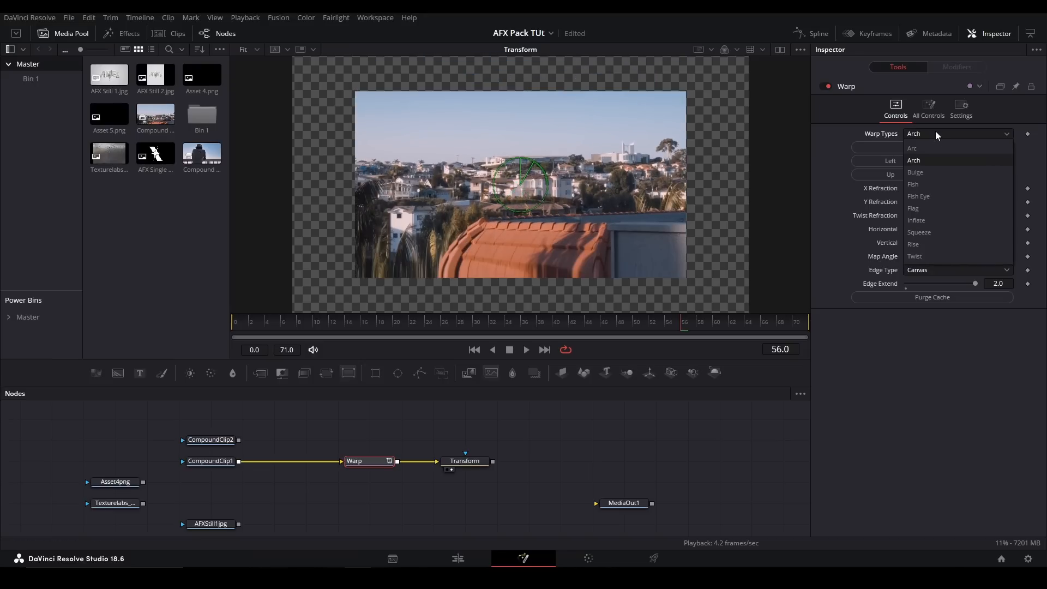
{"action": "left_click", "coordinate": [938, 172]}
{"action": "left_click", "coordinate": [931, 133]}
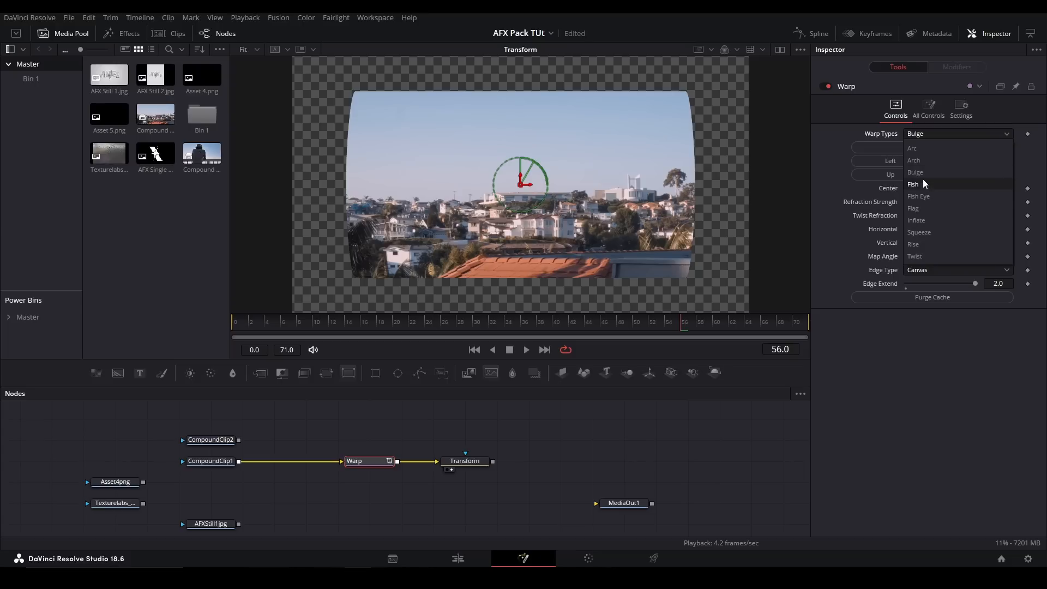
{"action": "left_click", "coordinate": [931, 195]}
{"action": "left_click", "coordinate": [942, 147]}
- Apply the Inflate and Squeeze warp types in turn
{"action": "left_click", "coordinate": [934, 134]}
{"action": "left_click", "coordinate": [927, 220]}
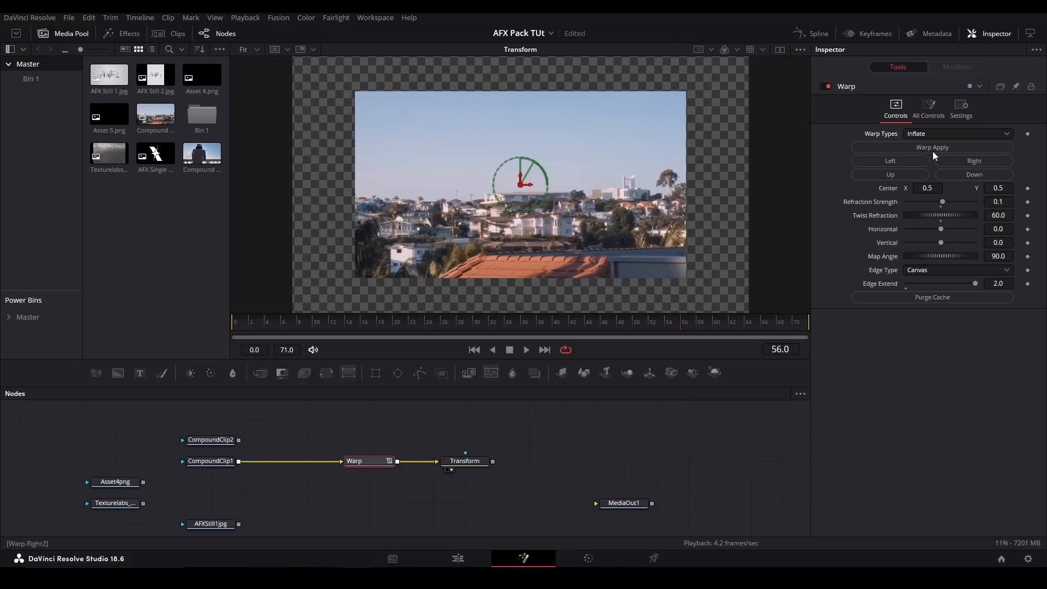
{"action": "left_click", "coordinate": [931, 148]}
{"action": "left_click", "coordinate": [933, 134]}
{"action": "left_click", "coordinate": [935, 232]}
{"action": "left_click", "coordinate": [938, 149]}
- Apply the Rise warp type, switch to Twist, and adjust Twist Refraction to about 93.9
{"action": "scroll", "coordinate": [935, 134], "scroll_direction": "down", "scroll_amount": 1}
{"action": "left_click", "coordinate": [934, 134]}
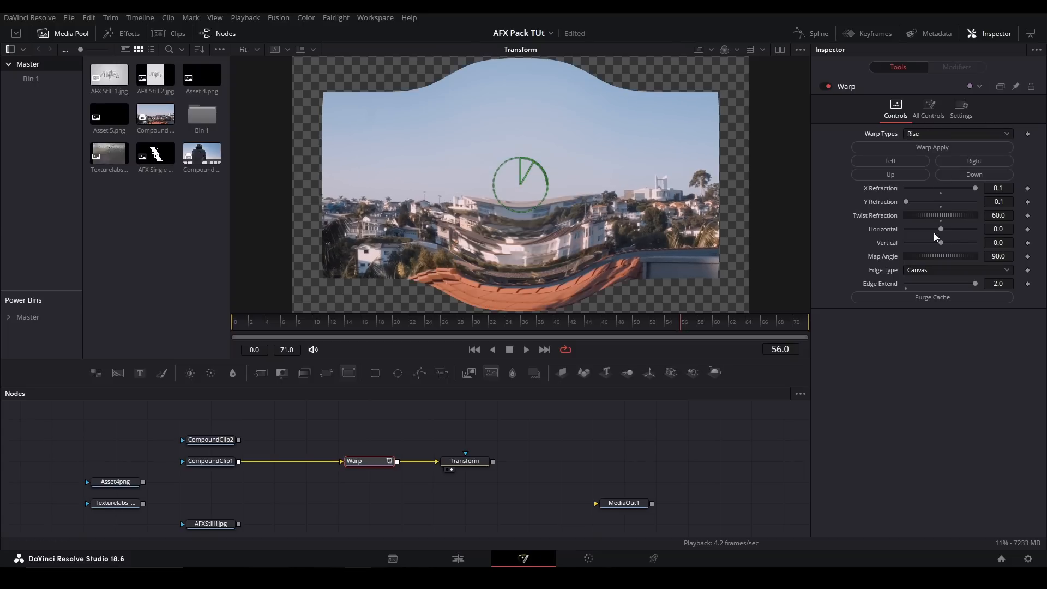
{"action": "left_click", "coordinate": [878, 147]}
{"action": "left_click", "coordinate": [929, 135]}
{"action": "left_click", "coordinate": [920, 256]}
{"action": "mouse_move", "coordinate": [927, 218]}
{"action": "left_mouse_down"}
{"action": "mouse_move", "coordinate": [891, 216]}
{"action": "mouse_move", "coordinate": [927, 208]}
{"action": "left_mouse_up"}
- Select the Inflate warp type, and look over the Warp's full set of controls before returning to the basic ones
{"action": "left_click", "coordinate": [922, 136]}
{"action": "left_click", "coordinate": [922, 220]}
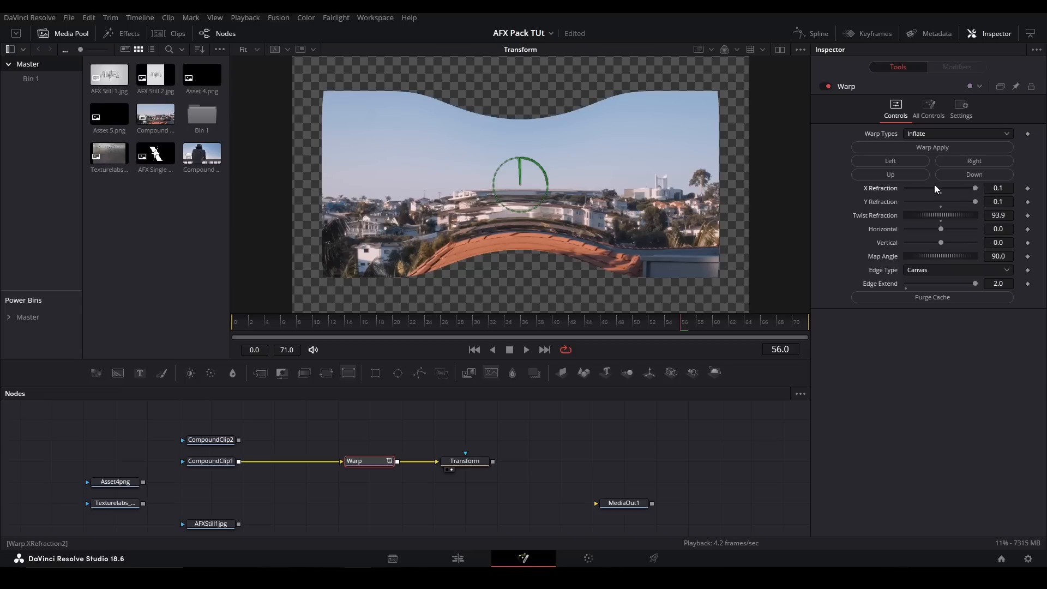
{"action": "left_click", "coordinate": [935, 112]}
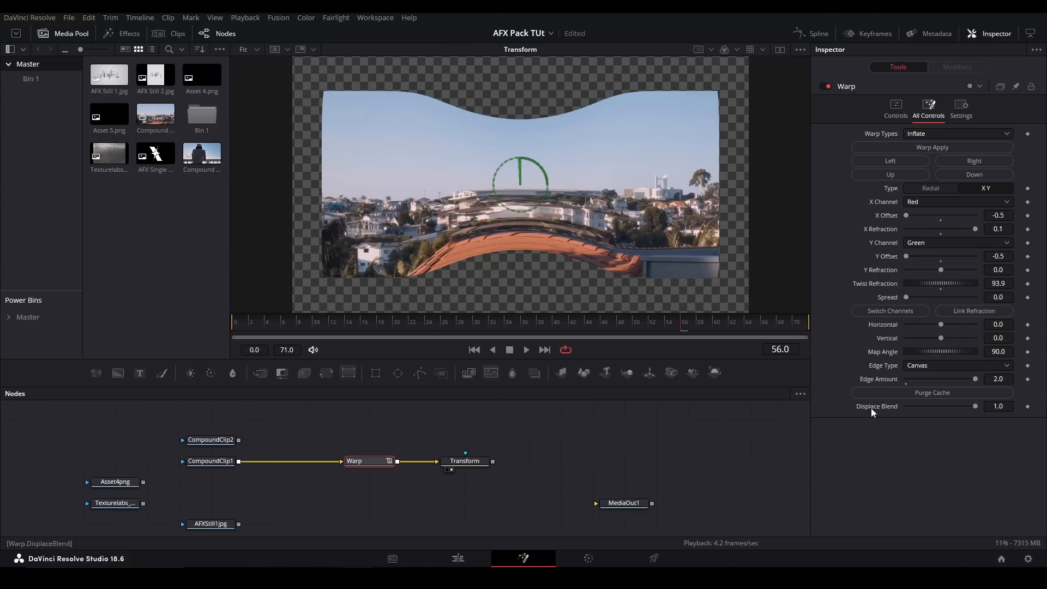
{"action": "left_click", "coordinate": [898, 110]}
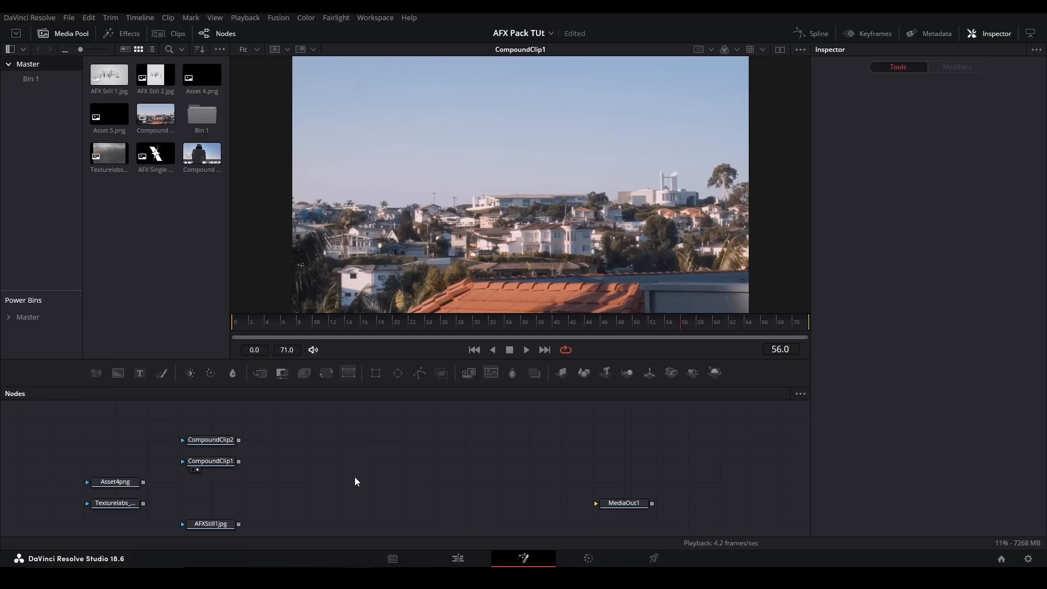
- Add the WaveWarp tool fed by CompoundClip1 and shown in the viewer
{"action": "key", "text": "shift+space"}
{"action": "type", "text": "wavewar"}
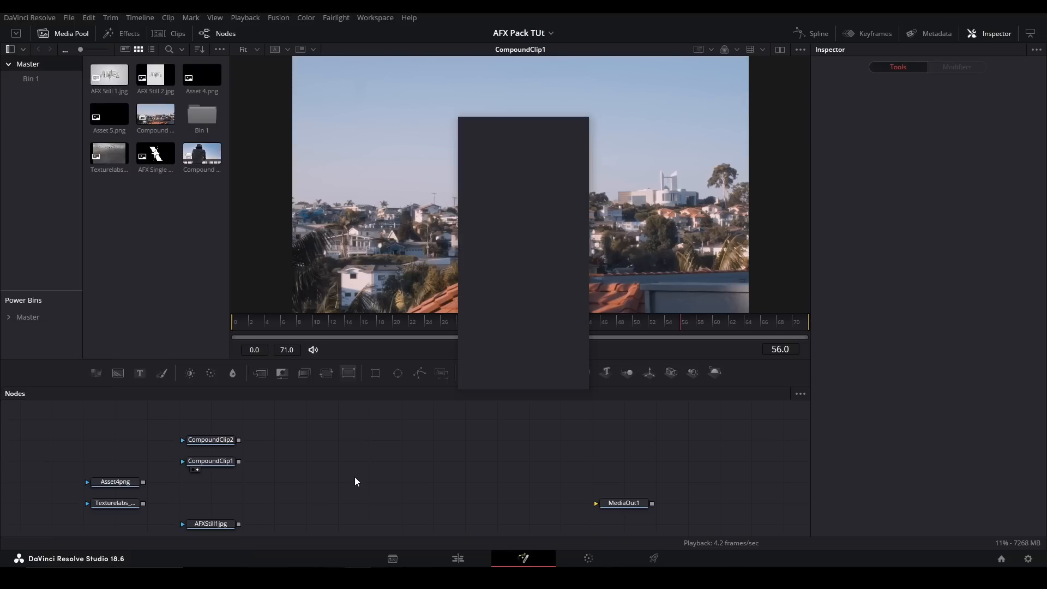
{"action": "key", "text": "Return"}
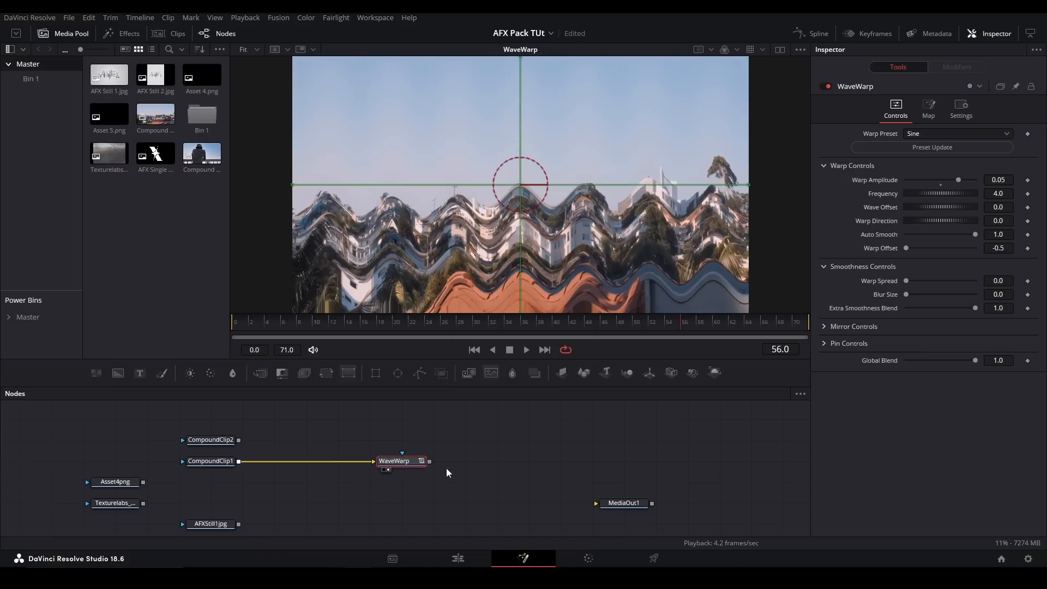
- Choose the Sine Oscillating preset for WaveWarp, play the clip, and return to frame 0
{"action": "left_click", "coordinate": [247, 327]}
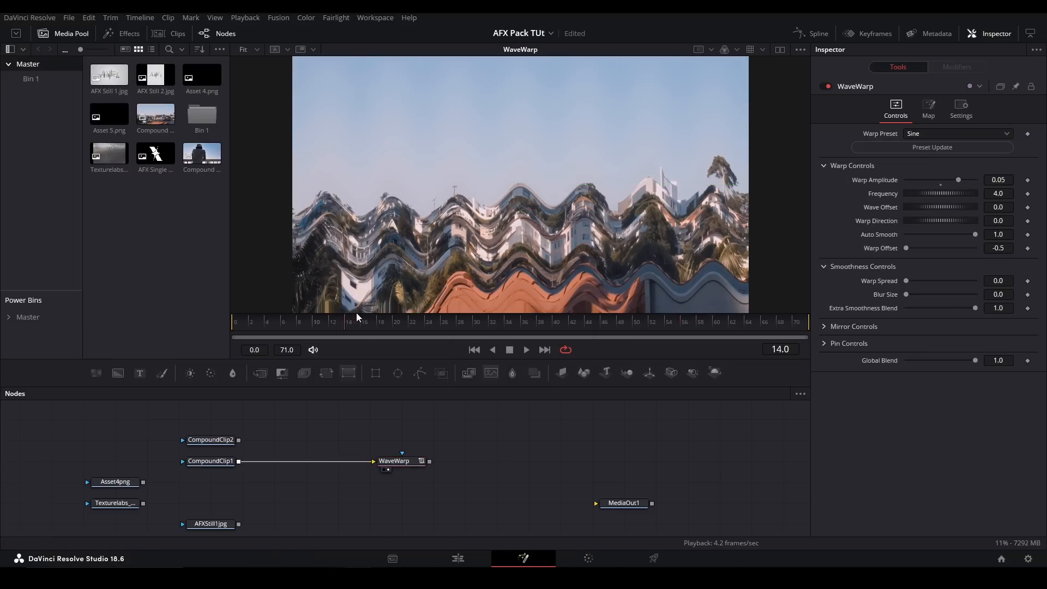
{"action": "left_click", "coordinate": [958, 134]}
{"action": "left_click", "coordinate": [926, 208]}
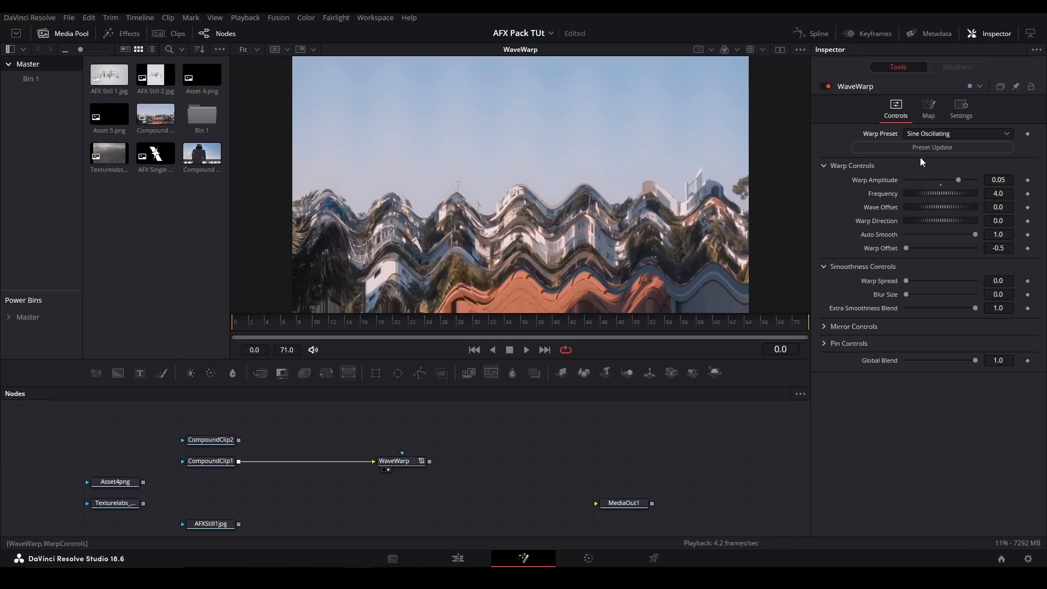
{"action": "key", "text": "space"}
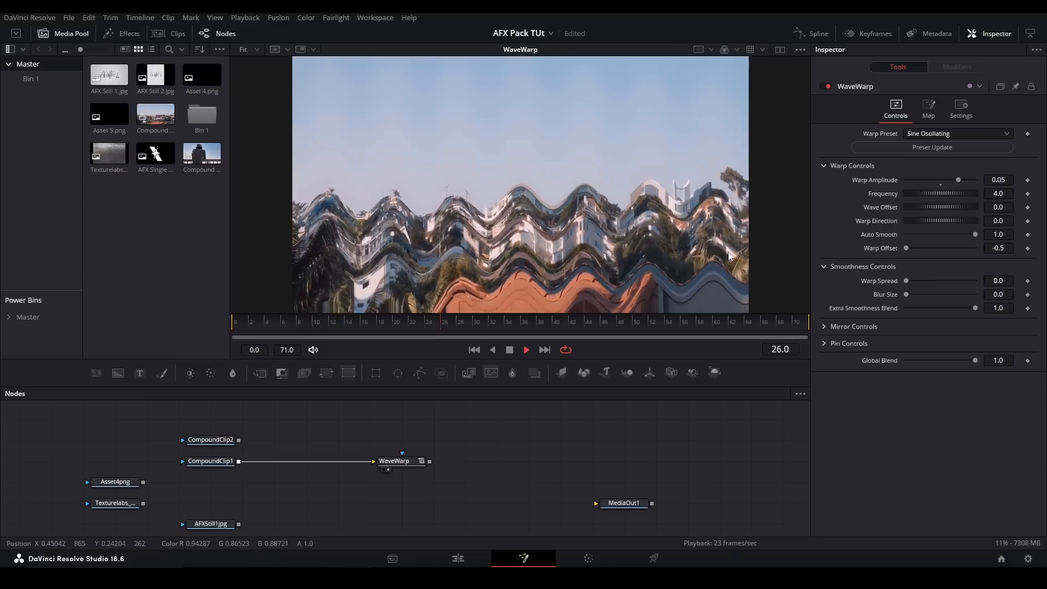
{"action": "key", "text": "space"}
{"action": "left_click_drag", "start_coordinate": [257, 326], "coordinate": [221, 326]}
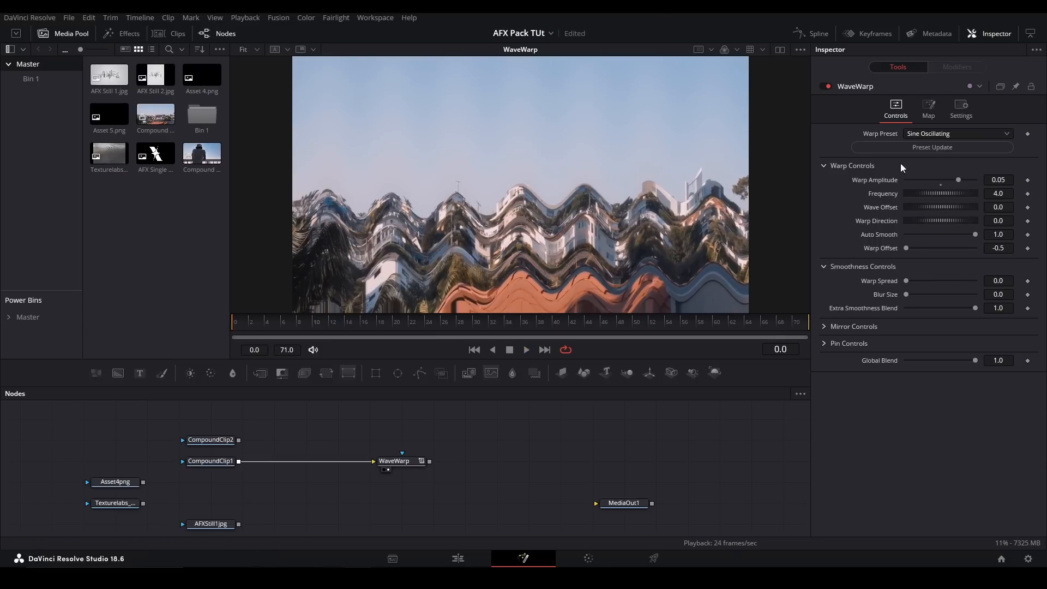
- Apply the WaveWarp presets Triangle, Blocks and Saw in turn
{"action": "left_click", "coordinate": [931, 136]}
{"action": "left_click", "coordinate": [926, 161]}
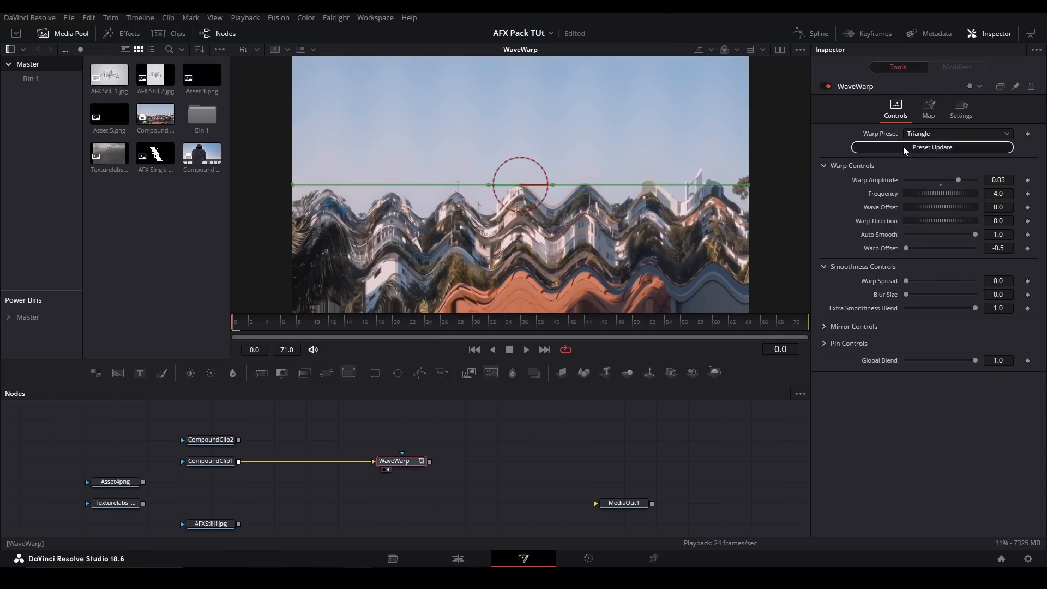
{"action": "left_click", "coordinate": [904, 146]}
{"action": "left_click", "coordinate": [919, 134]}
{"action": "left_click", "coordinate": [922, 184]}
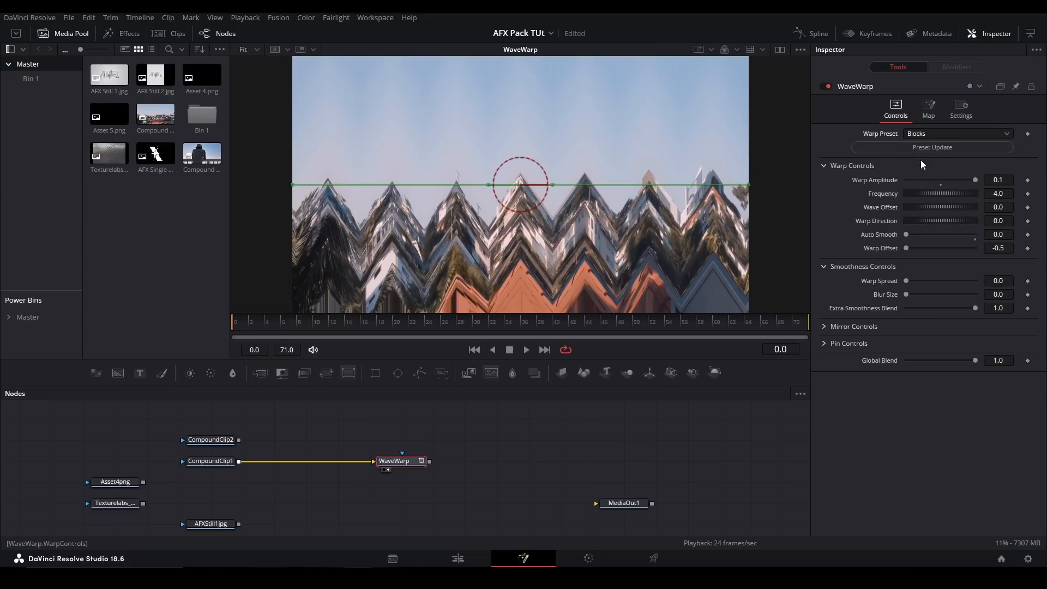
{"action": "left_click", "coordinate": [918, 146]}
- Switch WaveWarp to the Sine Oscillating preset and update the controls with it
{"action": "left_click", "coordinate": [925, 135]}
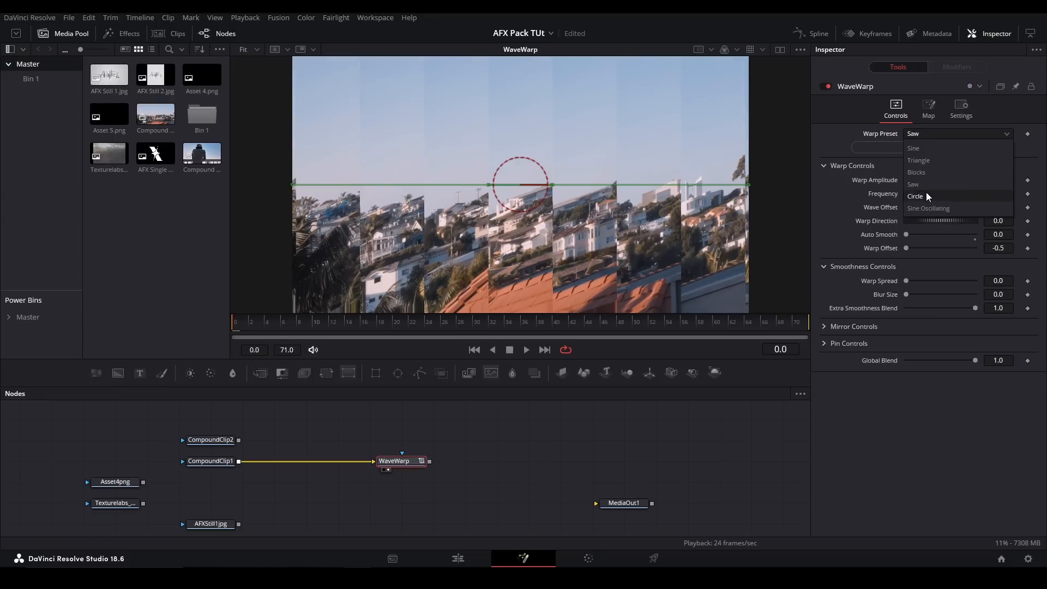
{"action": "left_click", "coordinate": [922, 209]}
{"action": "left_click", "coordinate": [916, 150]}
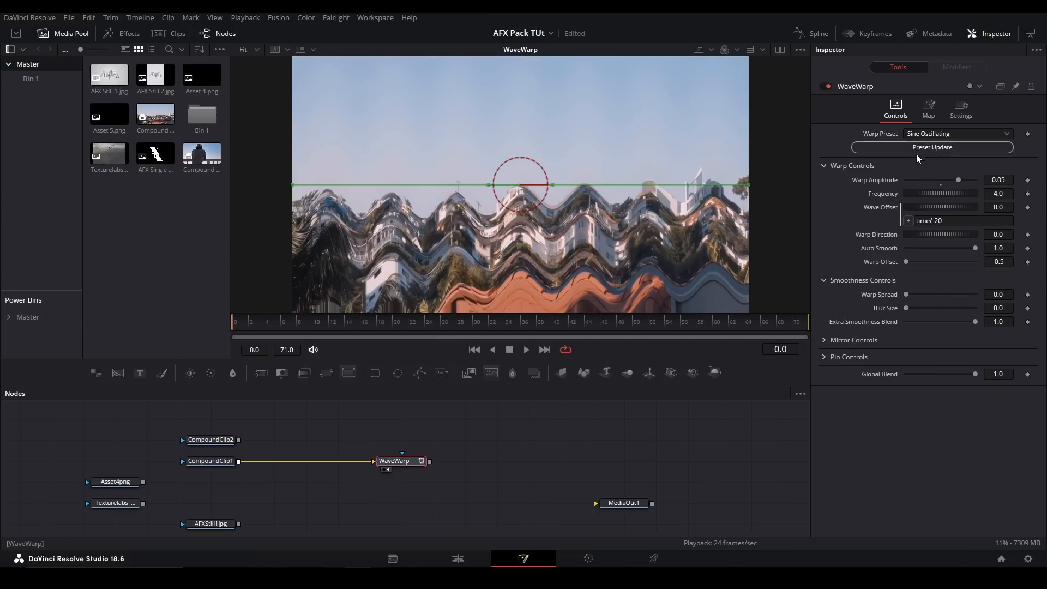
- Set WaveWarp's Warp Amplitude to 0.063 and Frequency to 7.115, and play the clip
{"action": "mouse_move", "coordinate": [977, 184]}
{"action": "left_mouse_down"}
{"action": "mouse_move", "coordinate": [948, 192]}
{"action": "mouse_move", "coordinate": [963, 181]}
{"action": "left_mouse_up"}
{"action": "left_click", "coordinate": [940, 185]}
{"action": "left_click_drag", "start_coordinate": [947, 194], "coordinate": [980, 201]}
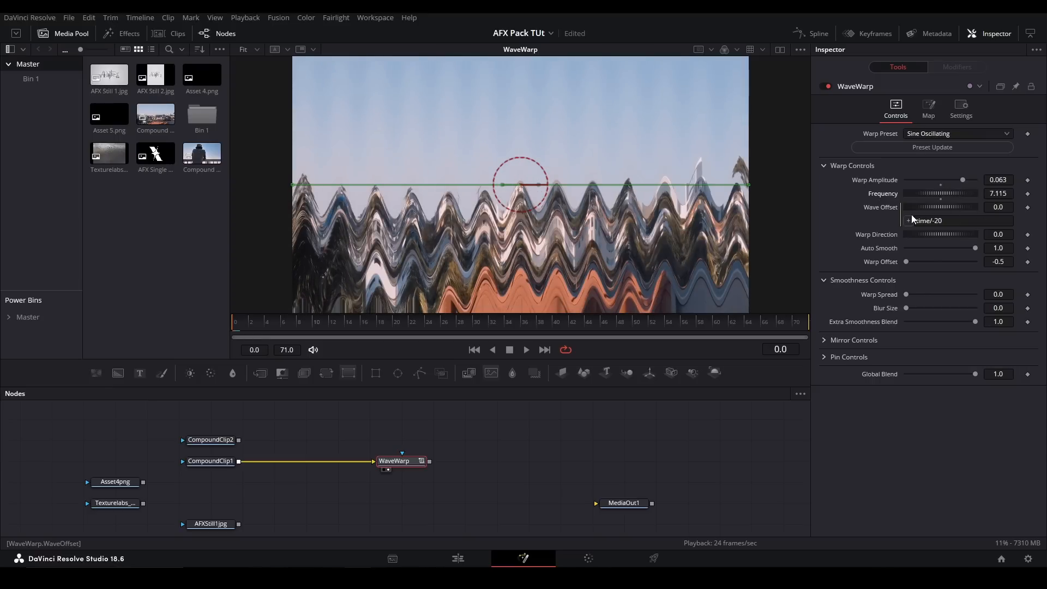
{"action": "key", "text": "space"}
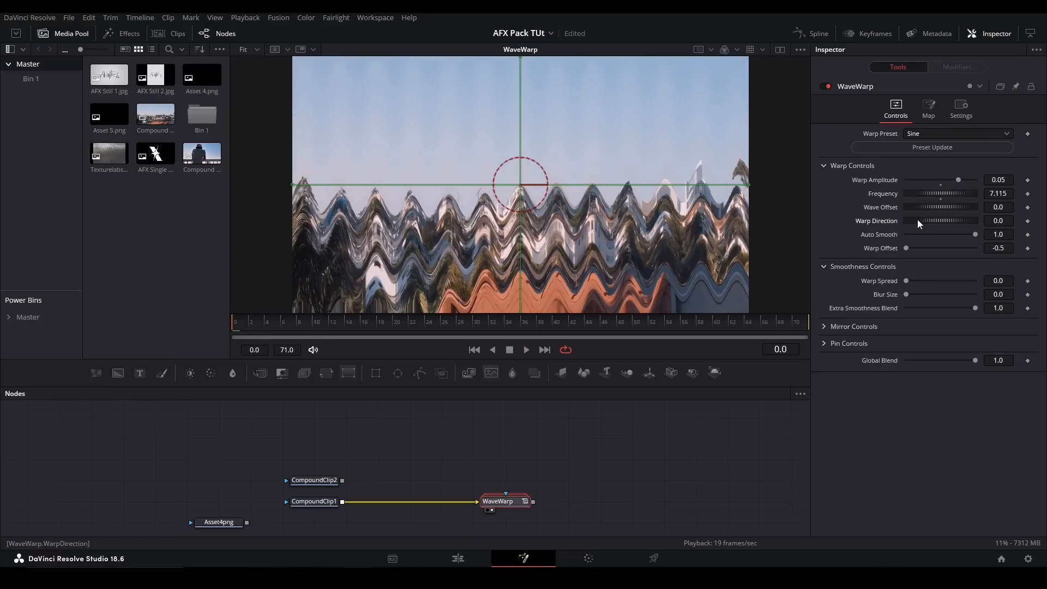
- Set WaveWarp's Warp Direction to 75.7, and set Edges to Mirror with a Mirror Amount of 2.0
{"action": "mouse_move", "coordinate": [917, 219]}
{"action": "left_mouse_down"}
{"action": "mouse_move", "coordinate": [941, 225]}
{"action": "mouse_move", "coordinate": [911, 226]}
{"action": "mouse_move", "coordinate": [935, 230]}
{"action": "left_mouse_up"}
{"action": "key", "text": "ctrl+z"}
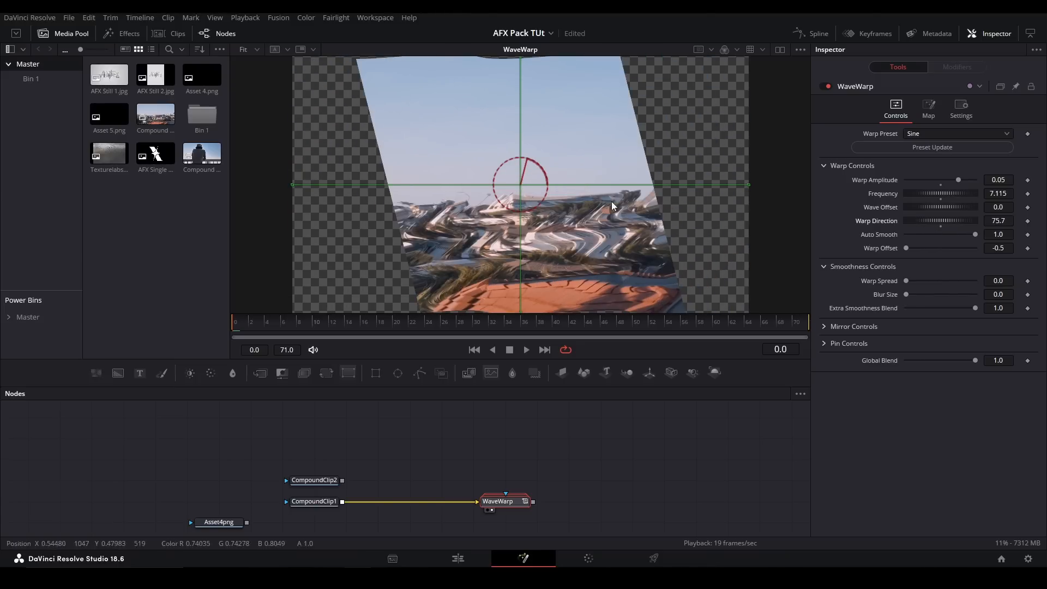
{"action": "left_click", "coordinate": [826, 325]}
{"action": "left_click_drag", "start_coordinate": [906, 355], "coordinate": [990, 355]}
{"action": "left_click", "coordinate": [959, 342]}
{"action": "left_click", "coordinate": [916, 391]}
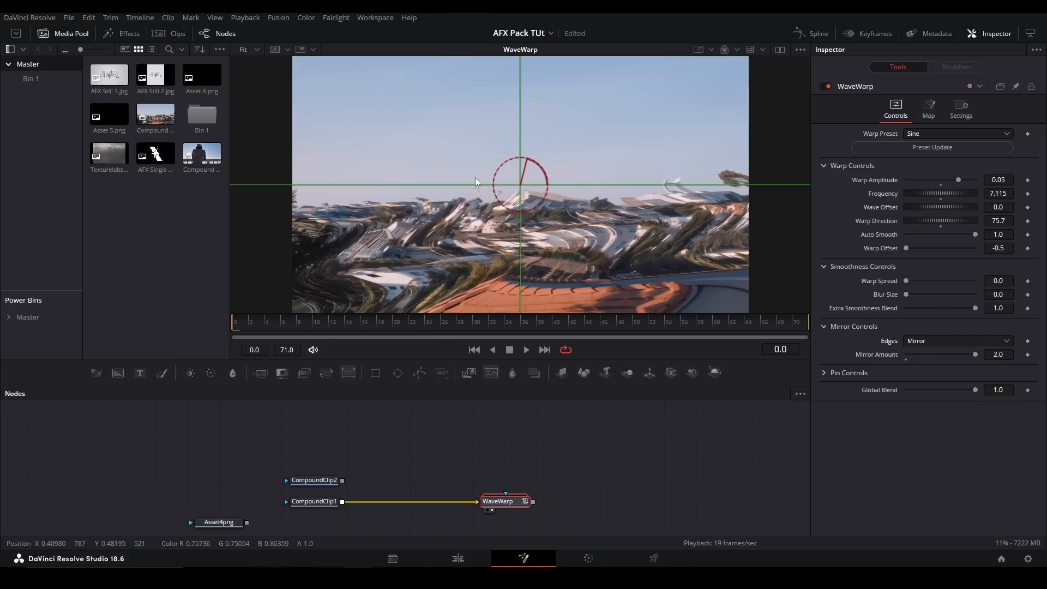
- Reset the Warp Direction to 0.0, and return Edges to Canvas with a Mirror Amount of 1.0
{"action": "left_click_drag", "start_coordinate": [998, 221], "coordinate": [947, 212]}
{"action": "double_click", "coordinate": [875, 223]}
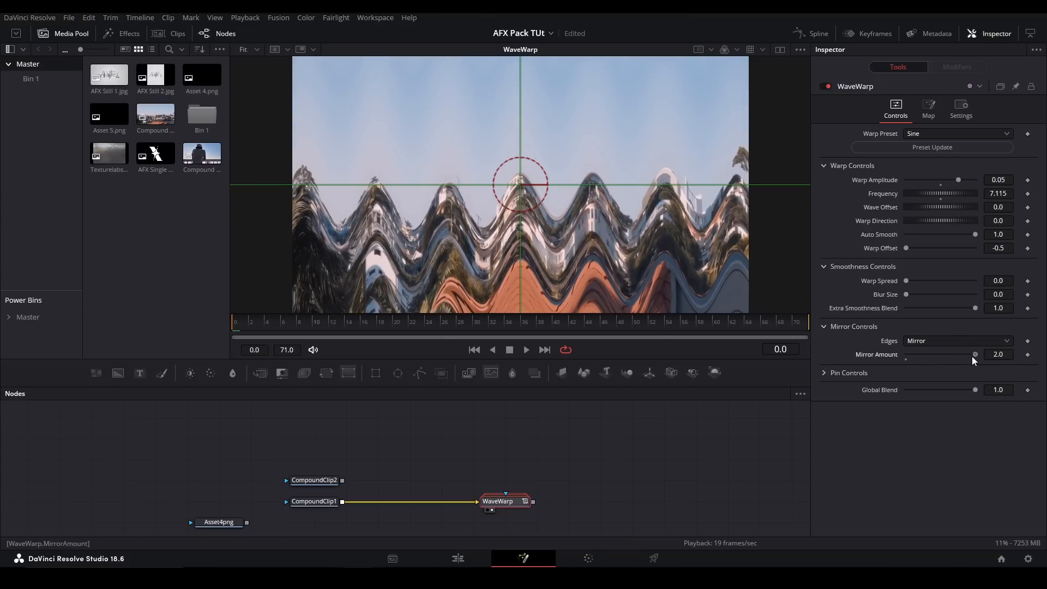
{"action": "left_click_drag", "start_coordinate": [973, 356], "coordinate": [906, 355]}
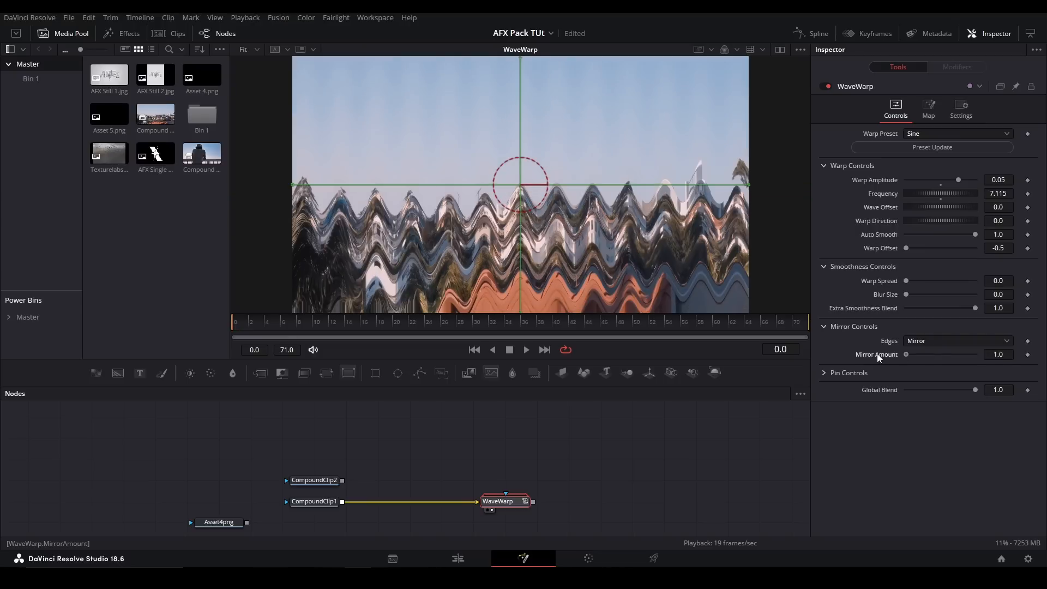
{"action": "left_click", "coordinate": [916, 345]}
{"action": "left_click", "coordinate": [921, 356]}
- Try a Warp Spread of 3.0 and different Extra Smoothness Blend values, restoring them to 0.0 and 1.0
{"action": "double_click", "coordinate": [974, 235]}
{"action": "key", "text": "ctrl+z"}
{"action": "left_click_drag", "start_coordinate": [905, 246], "coordinate": [1034, 272]}
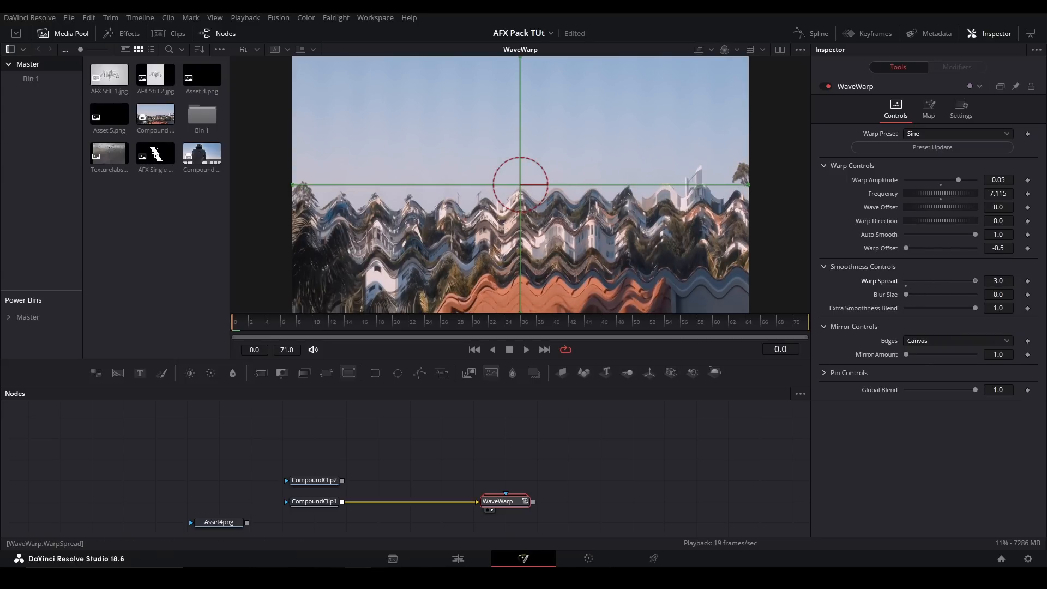
{"action": "left_click_drag", "start_coordinate": [1034, 256], "coordinate": [870, 279]}
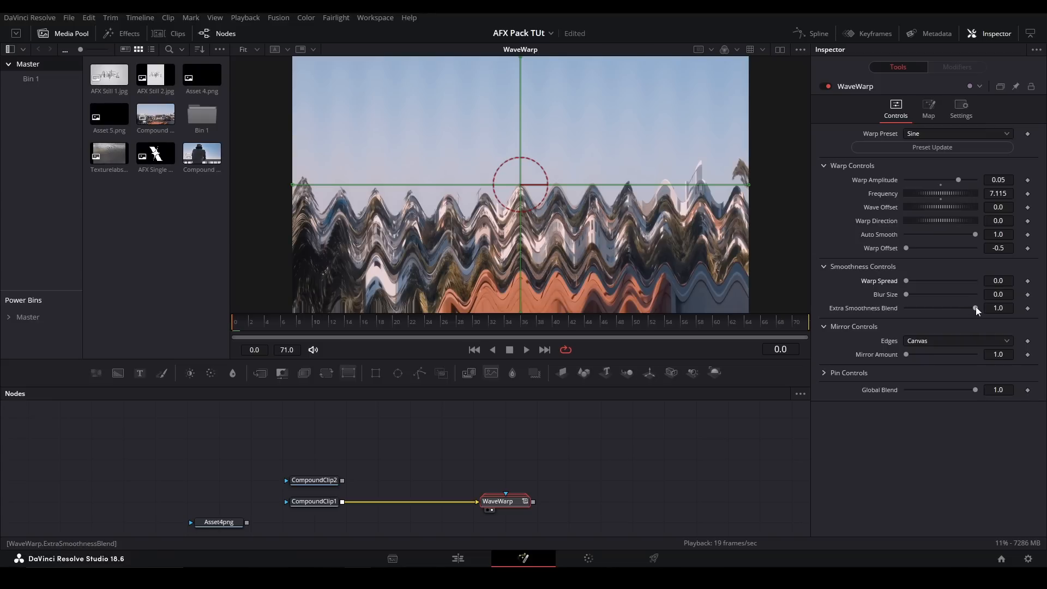
{"action": "left_click_drag", "start_coordinate": [977, 307], "coordinate": [902, 307]}
{"action": "left_click_drag", "start_coordinate": [907, 294], "coordinate": [979, 312]}
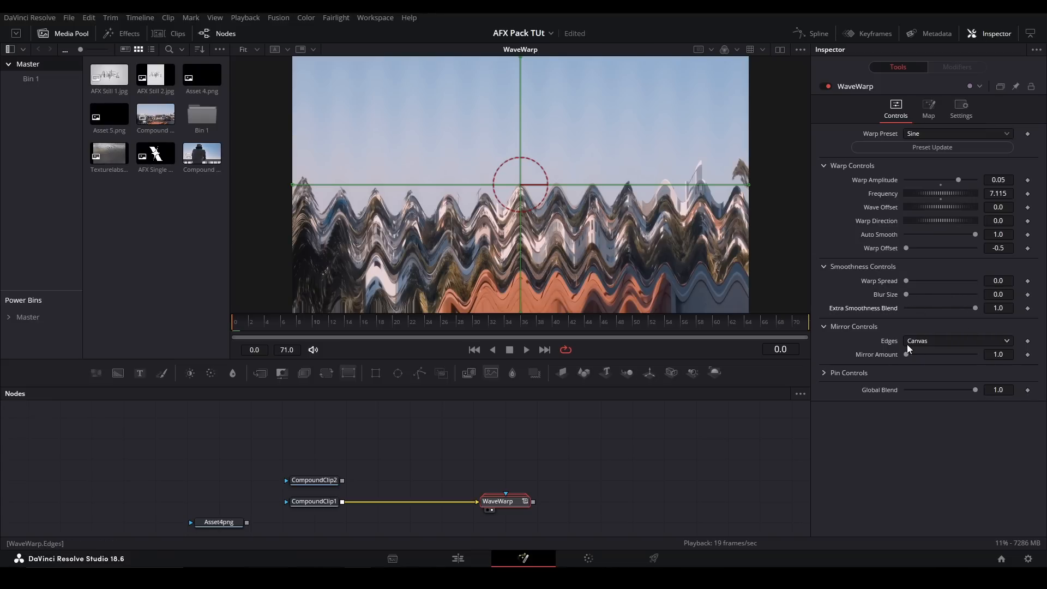
- Set Pin Blend to 1.0, with the Blank Point at about X 0.31, Y 0.50 and the Warp Point at about X 1.01, Y 0.51
{"action": "left_click", "coordinate": [822, 328]}
{"action": "left_click", "coordinate": [826, 342]}
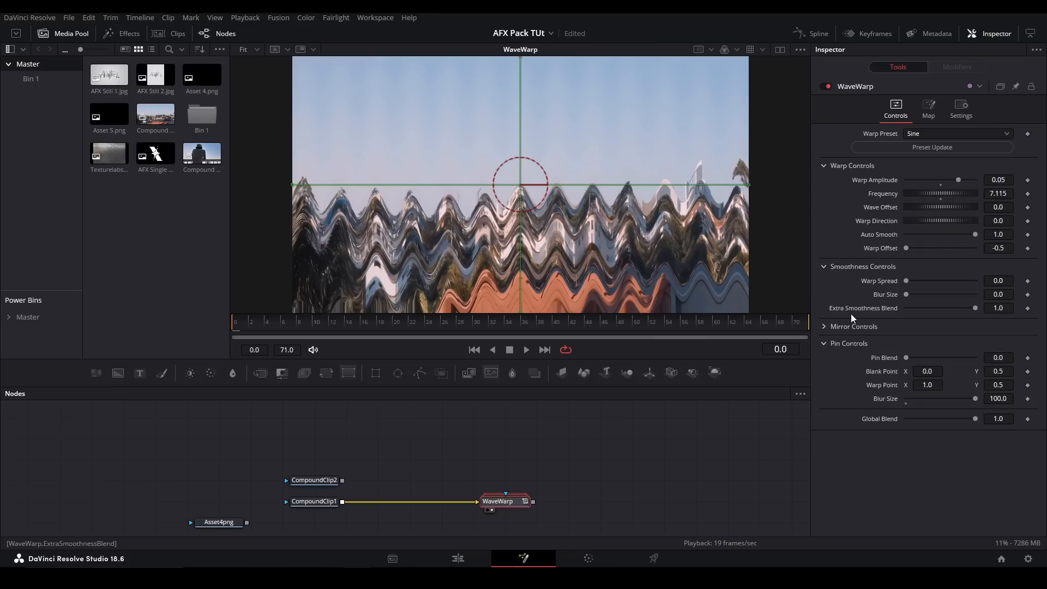
{"action": "left_click_drag", "start_coordinate": [907, 357], "coordinate": [979, 357]}
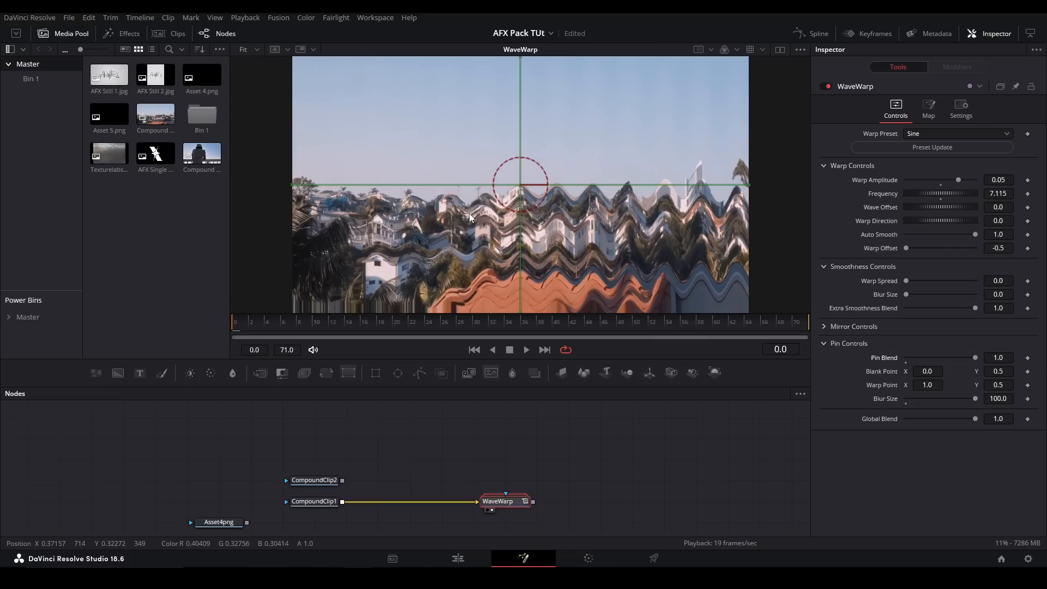
{"action": "mouse_move", "coordinate": [748, 184]}
{"action": "left_mouse_down"}
{"action": "mouse_move", "coordinate": [377, 185]}
{"action": "mouse_move", "coordinate": [713, 192]}
{"action": "mouse_move", "coordinate": [754, 182]}
{"action": "left_mouse_up"}
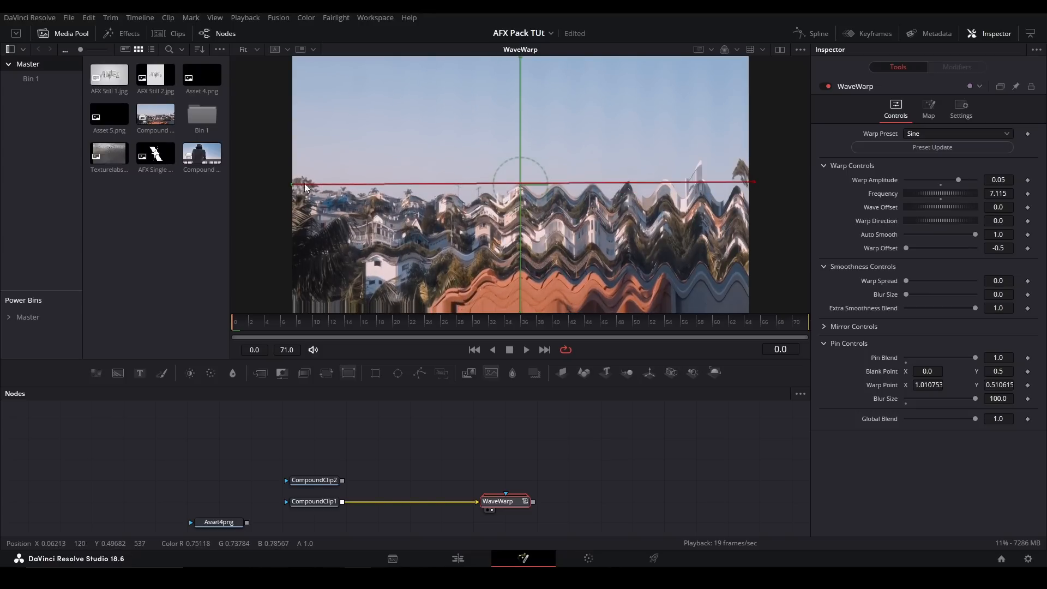
{"action": "left_click_drag", "start_coordinate": [291, 185], "coordinate": [446, 190]}
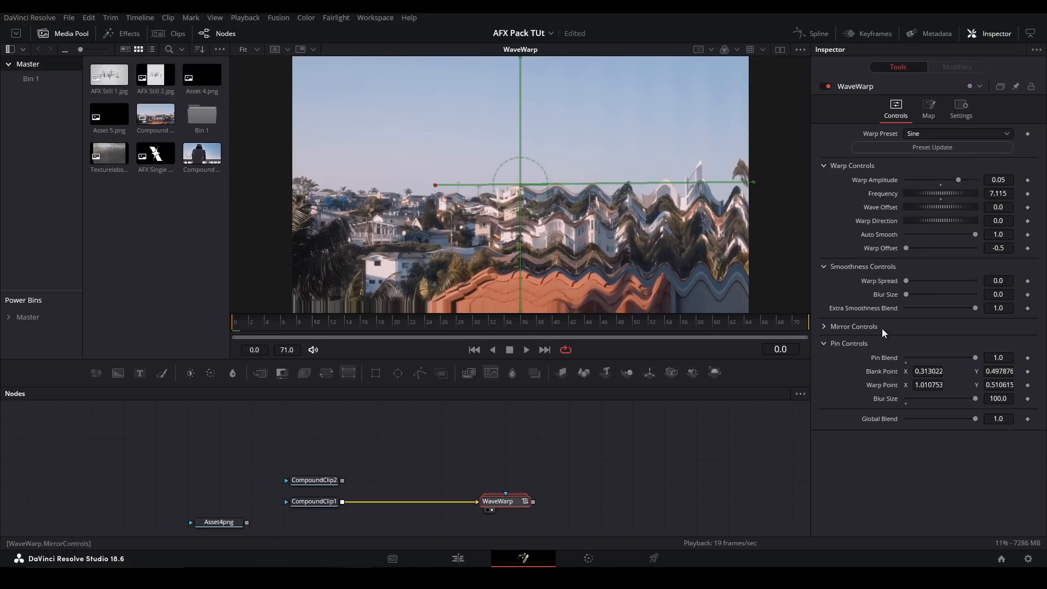
- Set the Warp Offset to -0.023 and move the Blank Point to about X 0.378, Y 0.479
{"action": "left_click_drag", "start_coordinate": [908, 249], "coordinate": [940, 245]}
{"action": "left_click_drag", "start_coordinate": [435, 186], "coordinate": [461, 195]}
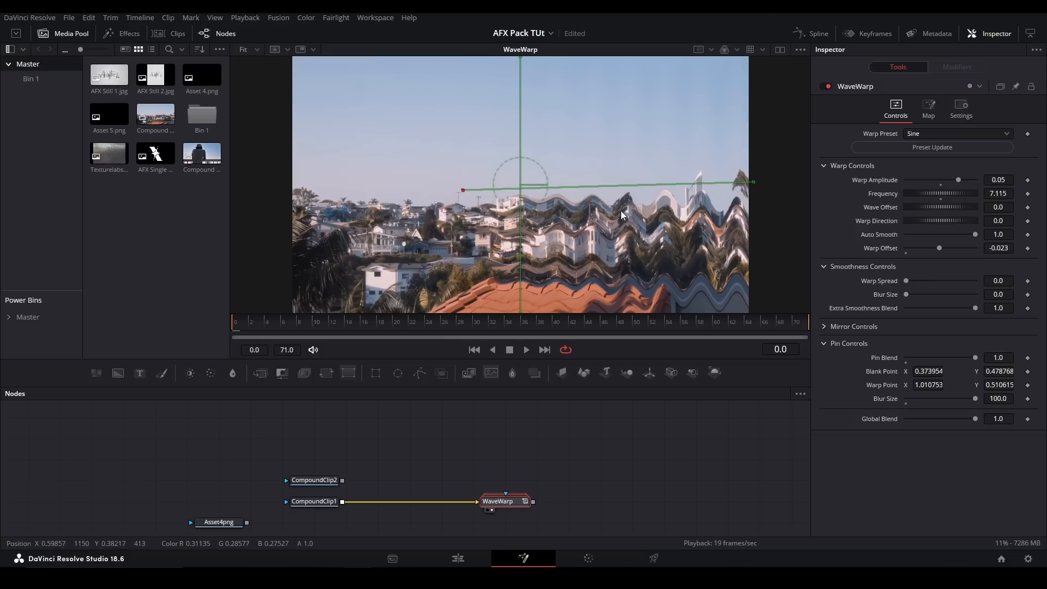
{"action": "left_click_drag", "start_coordinate": [933, 371], "coordinate": [935, 371]}
{"action": "left_click", "coordinate": [929, 385]}
- Try a pin Blur Size of 0.0, undo it, and leave Global Blend at 1.0
{"action": "left_click_drag", "start_coordinate": [978, 399], "coordinate": [852, 404]}
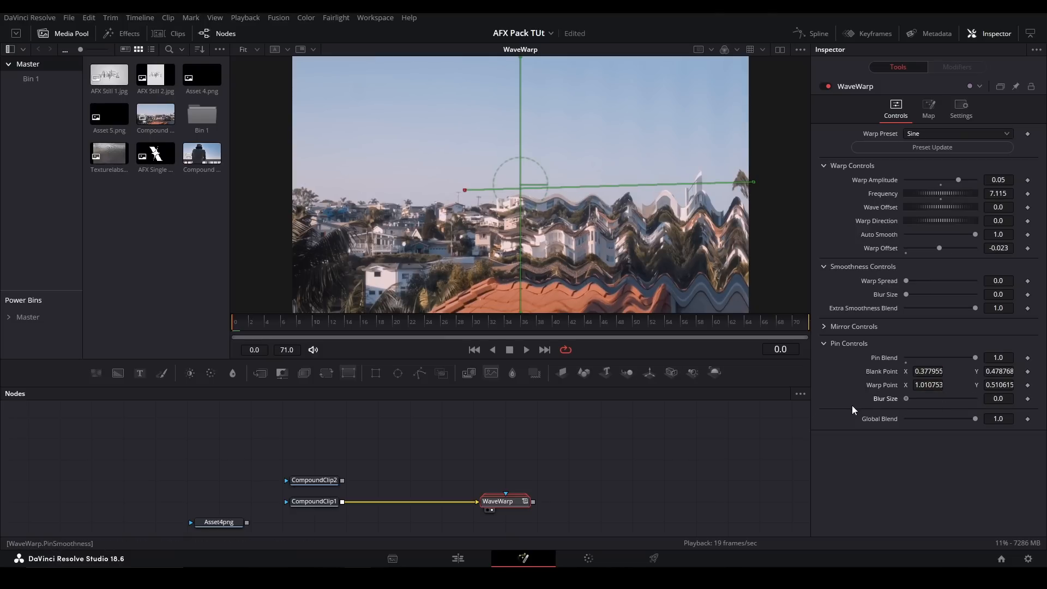
{"action": "key", "text": "ctrl+z"}
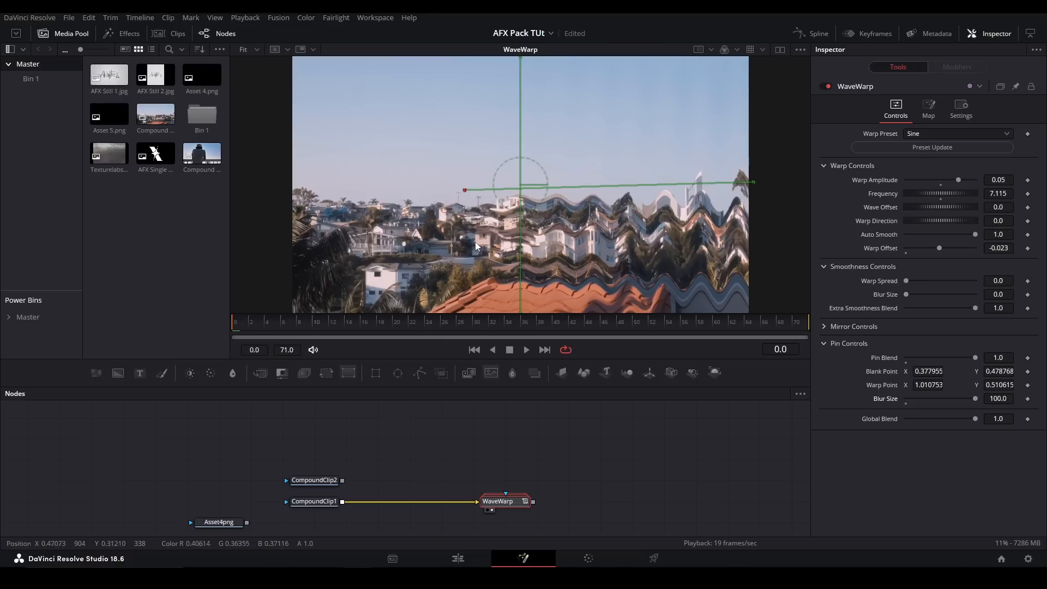
{"action": "mouse_move", "coordinate": [975, 418]}
{"action": "left_mouse_down"}
{"action": "mouse_move", "coordinate": [875, 418]}
{"action": "mouse_move", "coordinate": [995, 419]}
{"action": "left_mouse_up"}
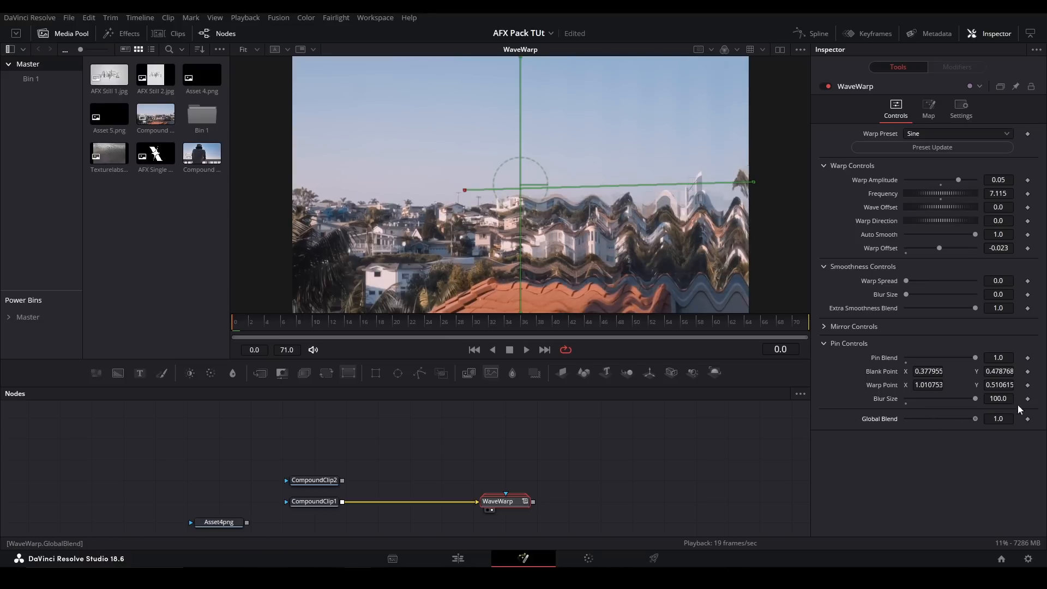
- Look at WaveWarp's map gradient, and apply the Triangle and Saw warp presets in turn
{"action": "left_click", "coordinate": [929, 109]}
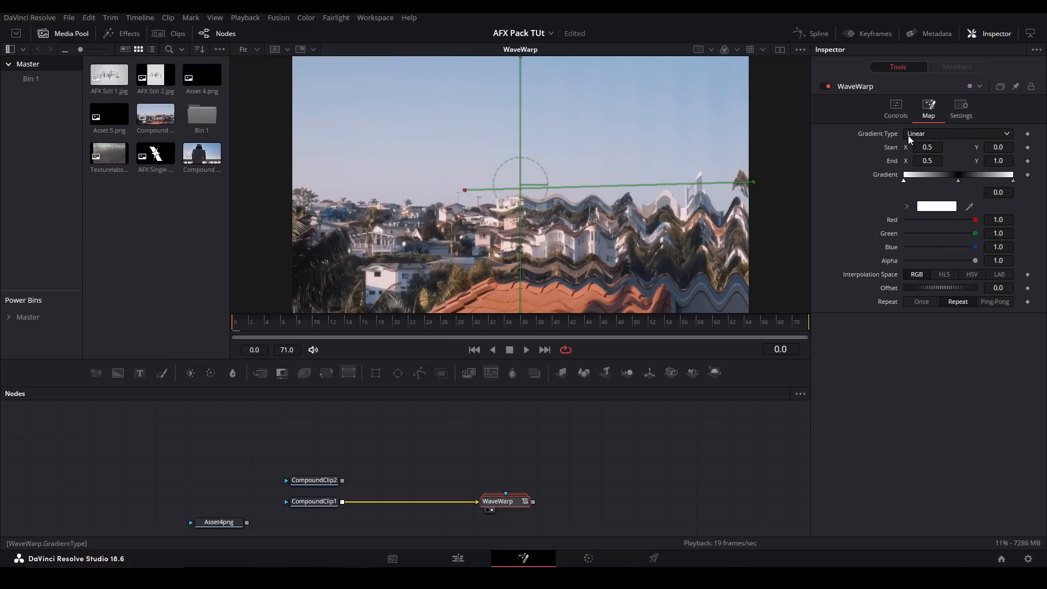
{"action": "left_click", "coordinate": [897, 112]}
{"action": "left_click", "coordinate": [922, 136]}
{"action": "left_click", "coordinate": [928, 161]}
{"action": "left_click", "coordinate": [923, 134]}
{"action": "left_click", "coordinate": [930, 185]}
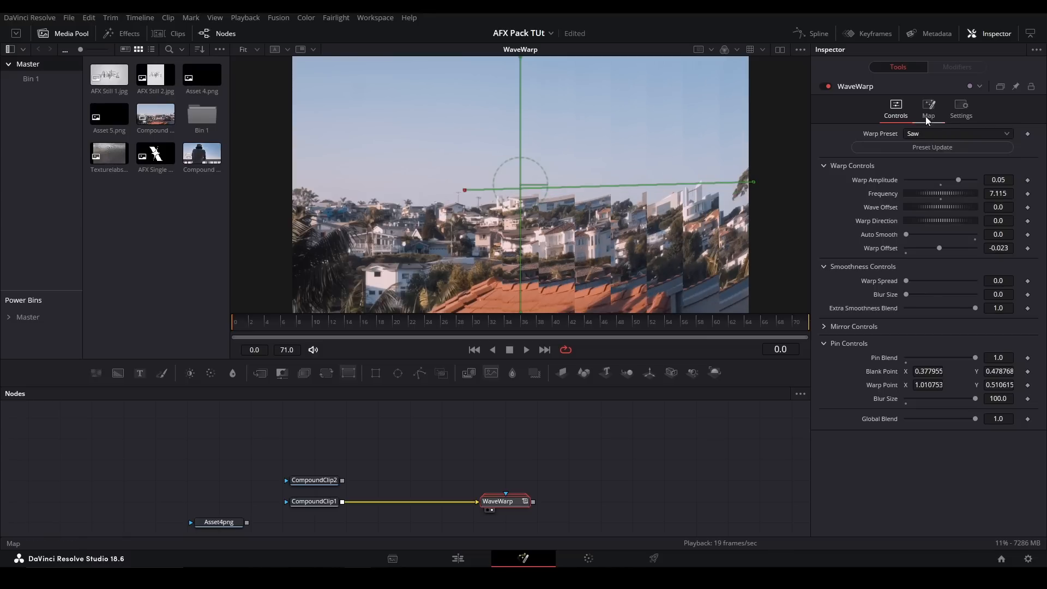
- View the map gradient for the Saw preset, switch back to Sine, and view its map gradient
{"action": "left_click", "coordinate": [927, 115]}
{"action": "left_click", "coordinate": [896, 109]}
{"action": "left_click", "coordinate": [938, 133]}
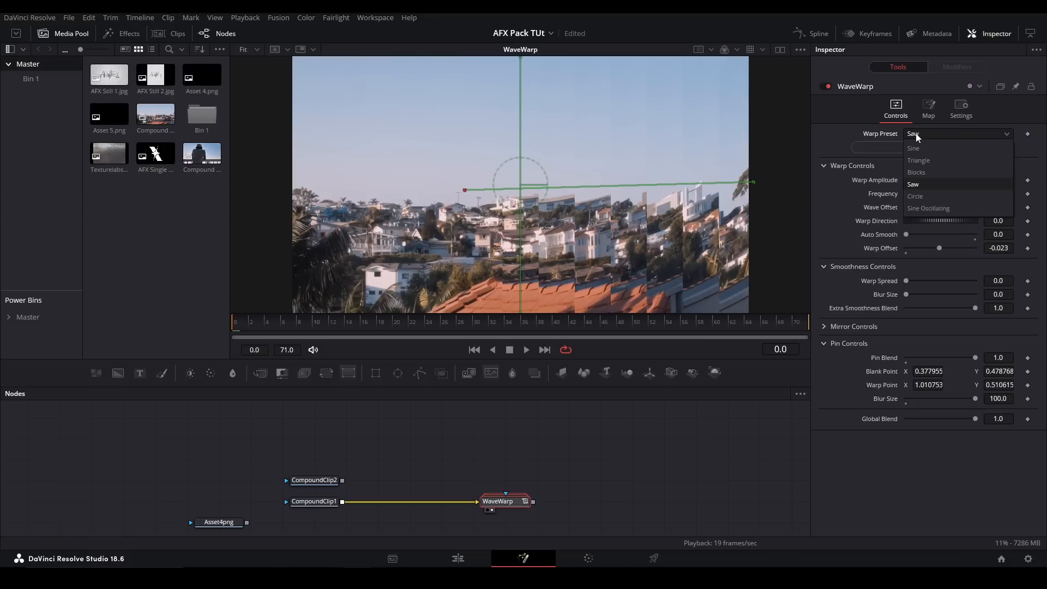
{"action": "left_click", "coordinate": [915, 149]}
{"action": "left_click", "coordinate": [928, 109]}
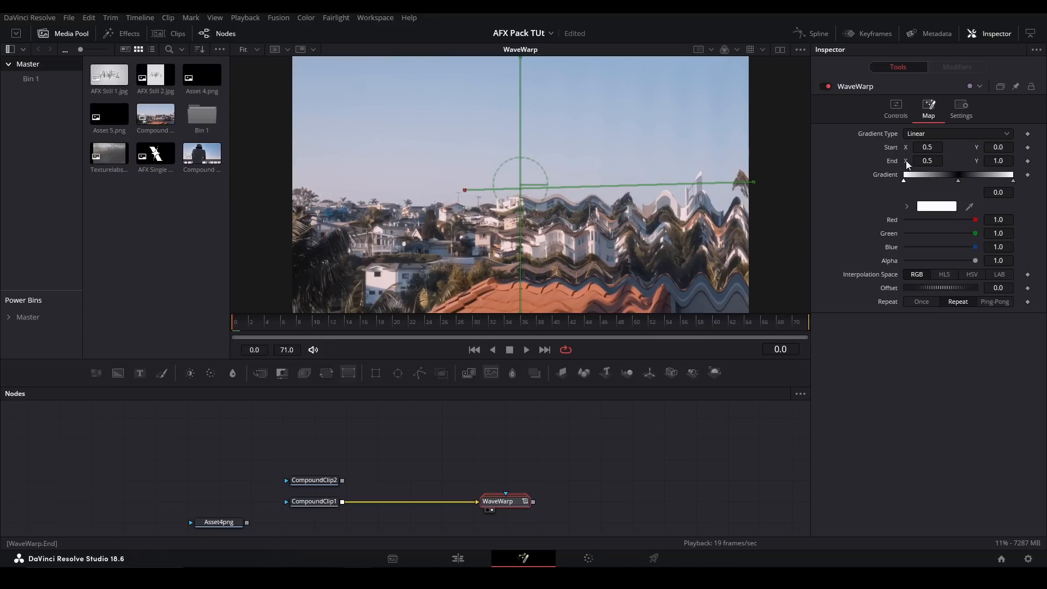
{"action": "left_click", "coordinate": [896, 109]}
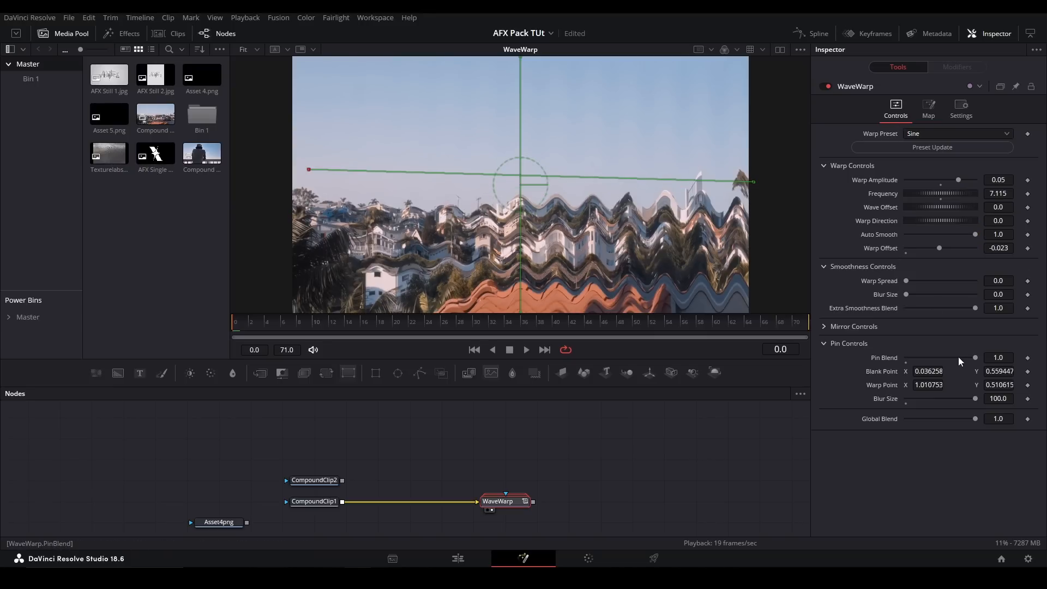
- Delete the WaveWarp node and add the pj_Beam_afx tool
{"action": "key", "text": "Delete"}
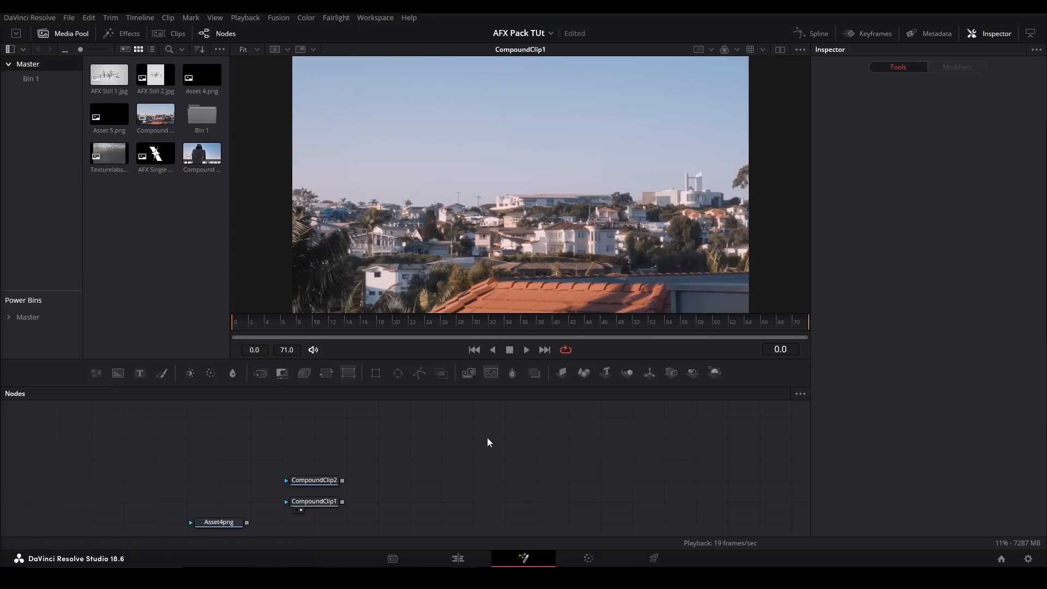
{"action": "left_click_drag", "start_coordinate": [414, 500], "coordinate": [336, 451]}
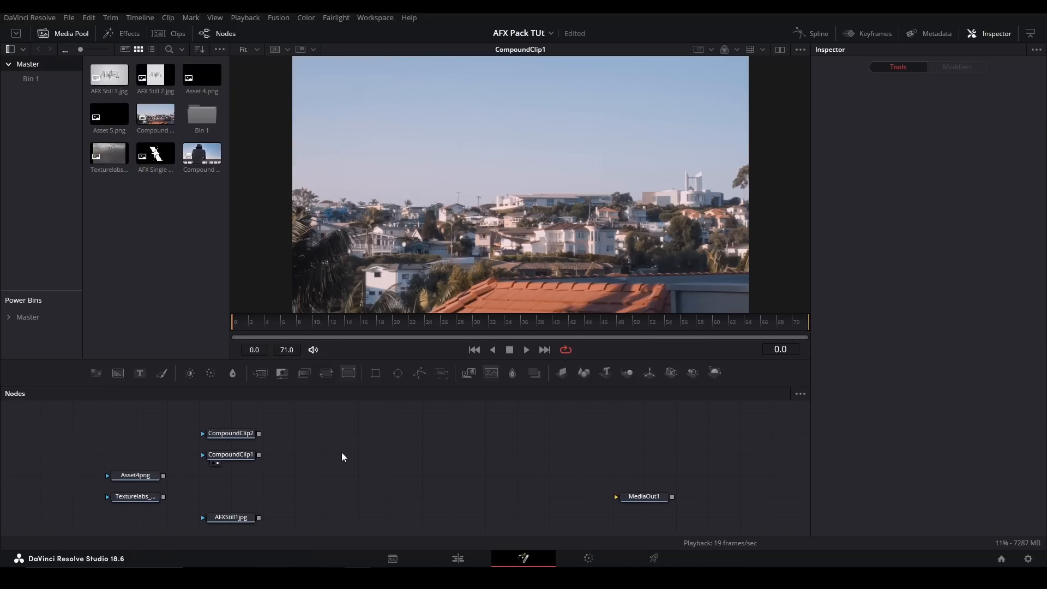
{"action": "key", "text": "shift+space"}
{"action": "type", "text": "beam"}
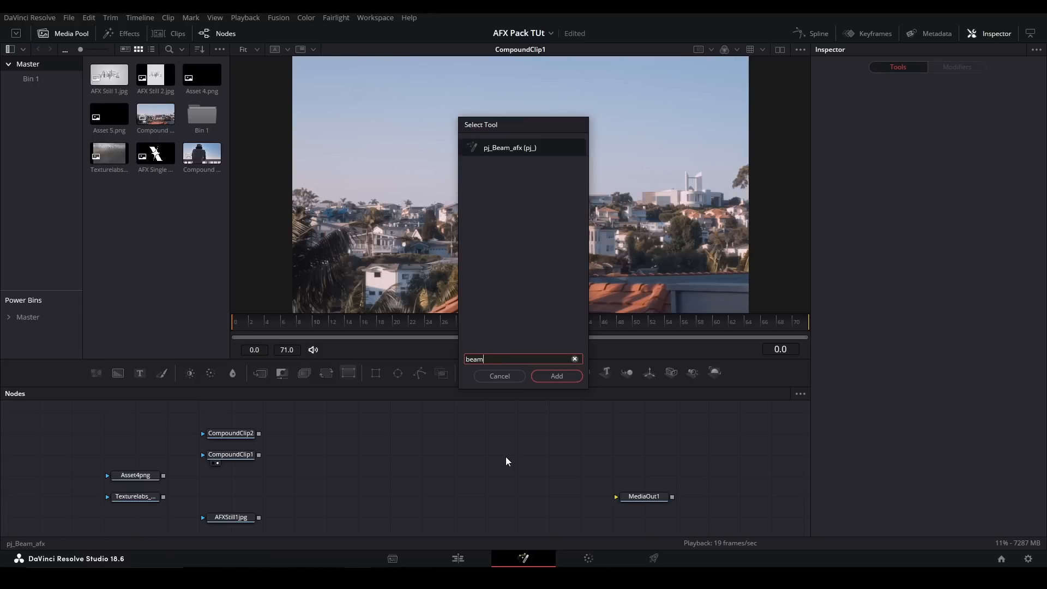
{"action": "key", "text": "Return"}
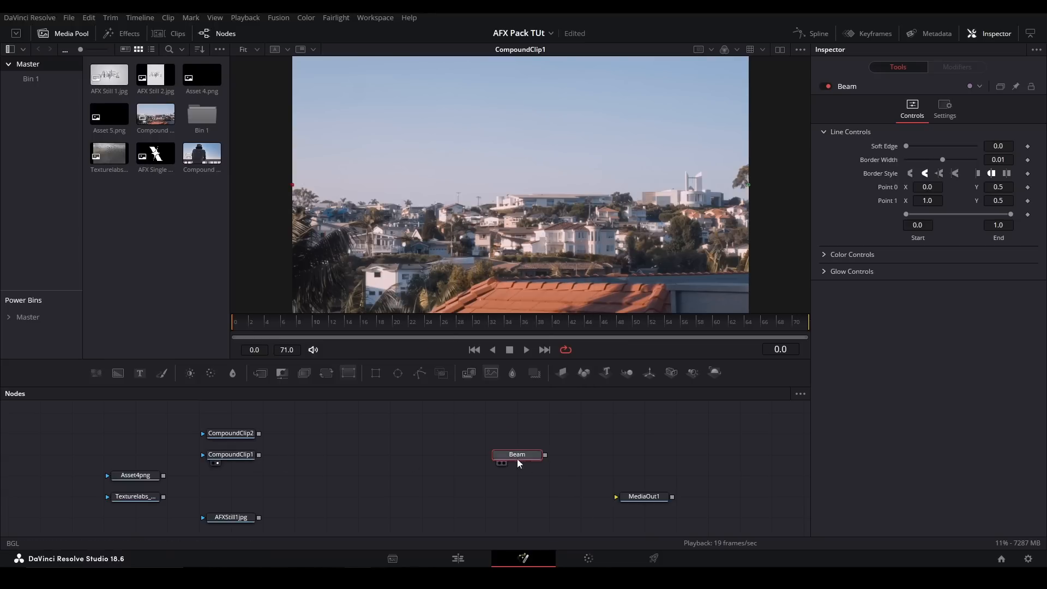
- Merge the Beam over CompoundClip1 and show the merged result in the viewer
{"action": "left_click_drag", "start_coordinate": [515, 454], "coordinate": [455, 433]}
{"action": "left_click", "coordinate": [430, 454]}
{"action": "key", "text": "ctrl+m"}
{"action": "left_click_drag", "start_coordinate": [259, 454], "coordinate": [426, 457]}
{"action": "mouse_move", "coordinate": [439, 455]}
{"action": "left_mouse_down"}
{"action": "mouse_move", "coordinate": [468, 453]}
{"action": "mouse_move", "coordinate": [456, 454]}
{"action": "left_mouse_up"}
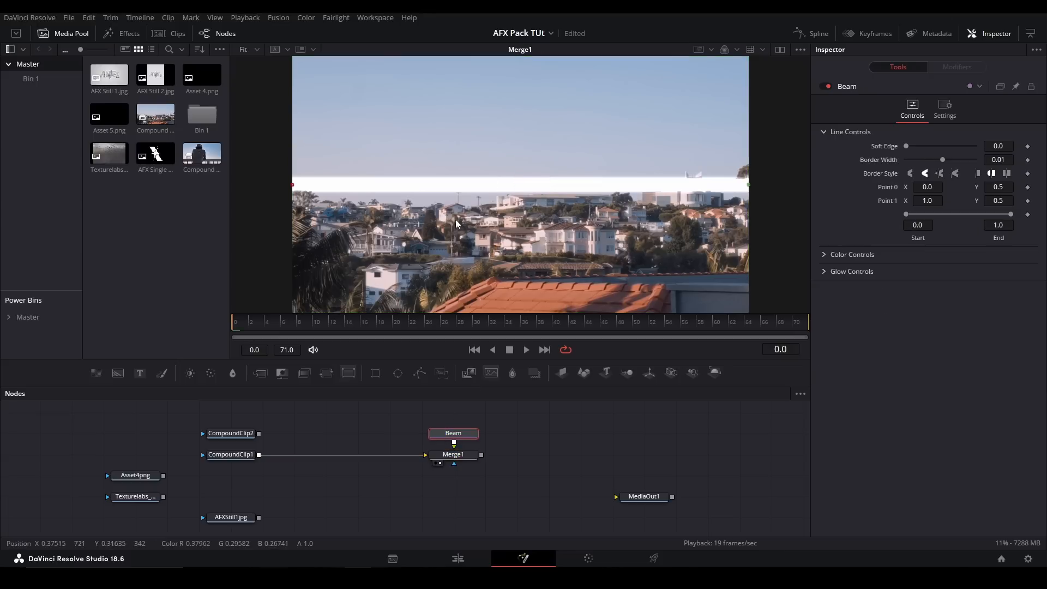
- Angle the beam from about X 0.31, Y 0.74 to X 0.79, Y 0.19, and set its Soft Edge to 0.0803
{"action": "left_click_drag", "start_coordinate": [748, 184], "coordinate": [653, 265]}
{"action": "left_click_drag", "start_coordinate": [293, 185], "coordinate": [434, 122]}
{"action": "mouse_move", "coordinate": [906, 146]}
{"action": "left_mouse_down"}
{"action": "mouse_move", "coordinate": [976, 159]}
{"action": "mouse_move", "coordinate": [906, 158]}
{"action": "left_mouse_up"}
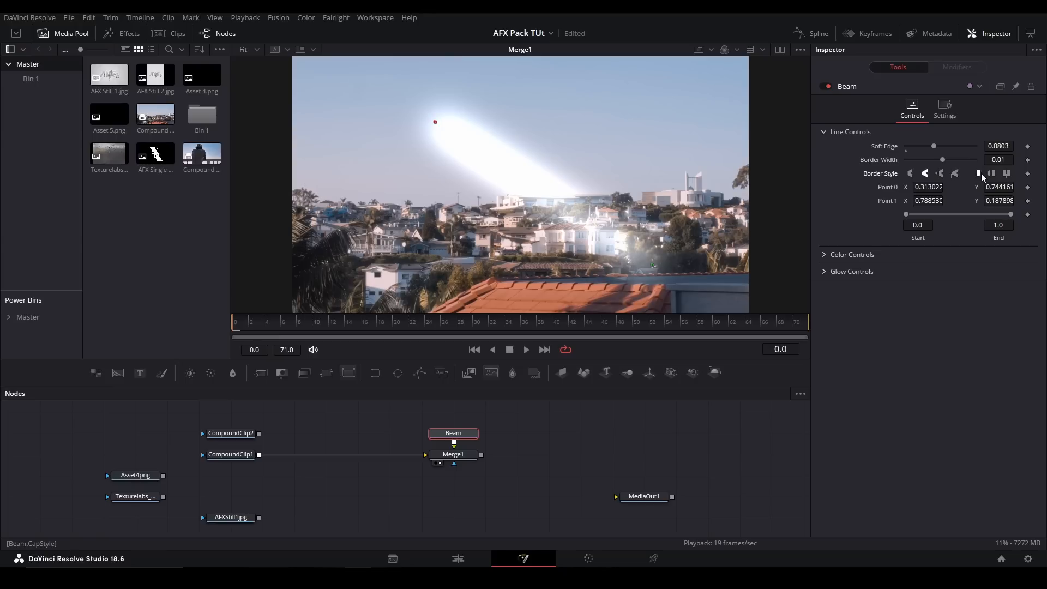
{"action": "left_click_drag", "start_coordinate": [906, 214], "coordinate": [856, 212]}
- Examine the Beam's Color Controls with the color picker expanded, and open its Glow Controls
{"action": "left_click", "coordinate": [834, 251]}
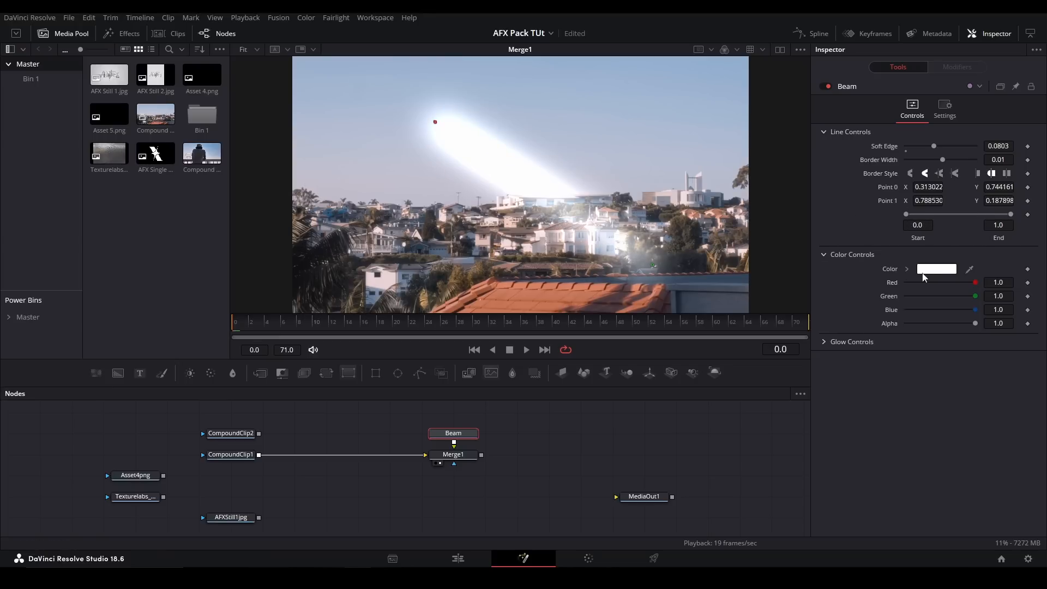
{"action": "left_click", "coordinate": [905, 269]}
{"action": "left_click_drag", "start_coordinate": [962, 298], "coordinate": [870, 250]}
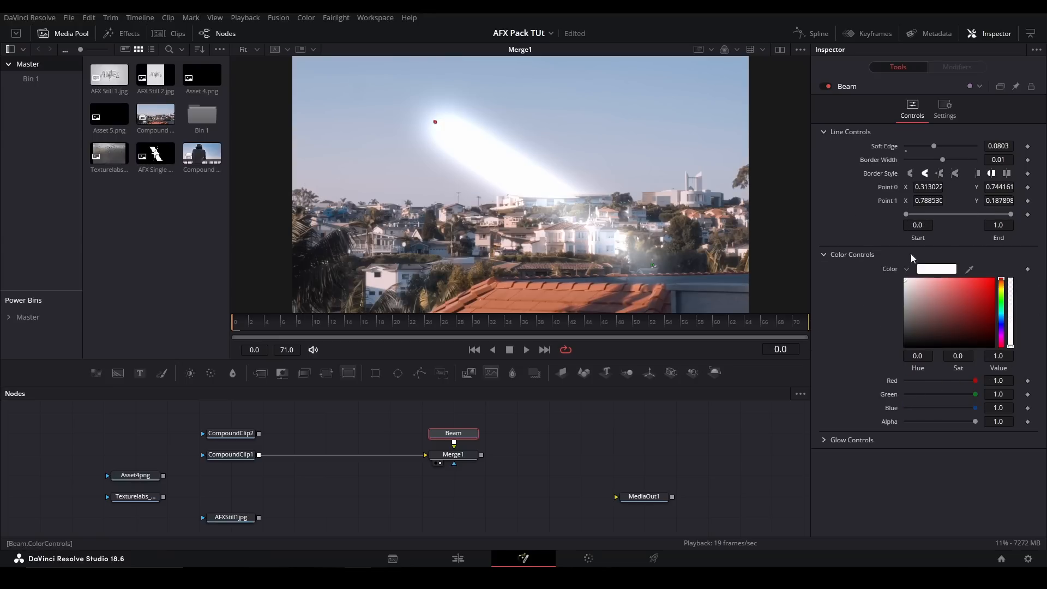
{"action": "left_click", "coordinate": [907, 269]}
{"action": "left_click", "coordinate": [824, 255]}
{"action": "left_click", "coordinate": [824, 272]}
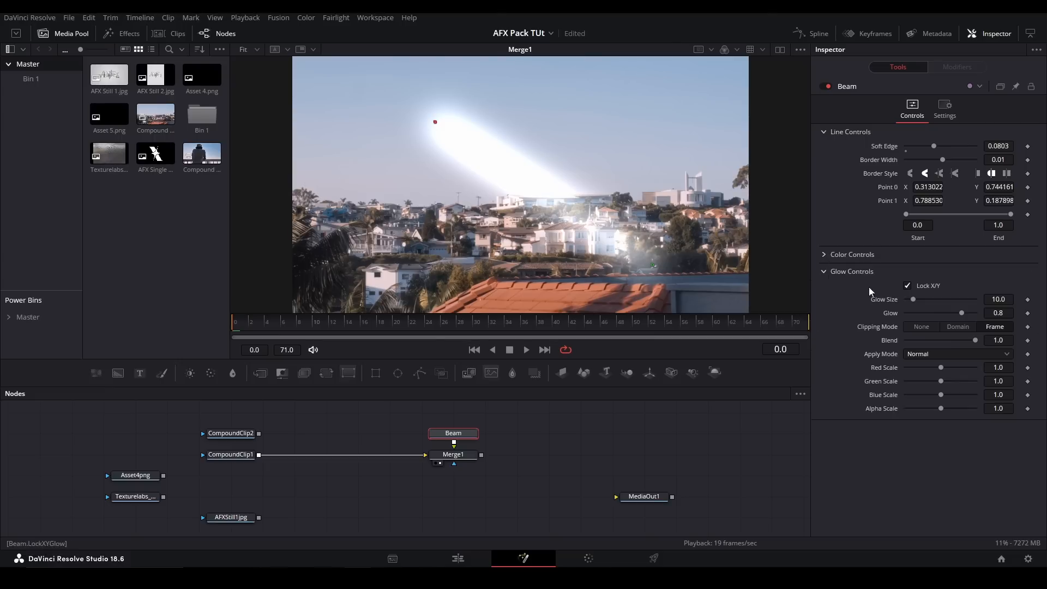
- Experiment with the Beam's Glow Size, Glow and color scale values in the Glow Controls
{"action": "left_click_drag", "start_coordinate": [915, 302], "coordinate": [996, 370]}
{"action": "double_click", "coordinate": [969, 308]}
{"action": "double_click", "coordinate": [940, 373]}
{"action": "mouse_move", "coordinate": [941, 381]}
{"action": "left_mouse_down"}
{"action": "mouse_move", "coordinate": [957, 384]}
{"action": "mouse_move", "coordinate": [928, 382]}
{"action": "mouse_move", "coordinate": [953, 394]}
{"action": "left_mouse_up"}
{"action": "double_click", "coordinate": [928, 382]}
{"action": "left_click", "coordinate": [942, 399]}
- Replace the Beam and its merge with the pj_GlueGun_afx tool, fed by CompoundClip1 and shown in the viewer
{"action": "left_click_drag", "start_coordinate": [528, 493], "coordinate": [421, 430]}
{"action": "key", "text": "Delete"}
{"action": "left_click", "coordinate": [414, 457]}
{"action": "key", "text": "shift+space"}
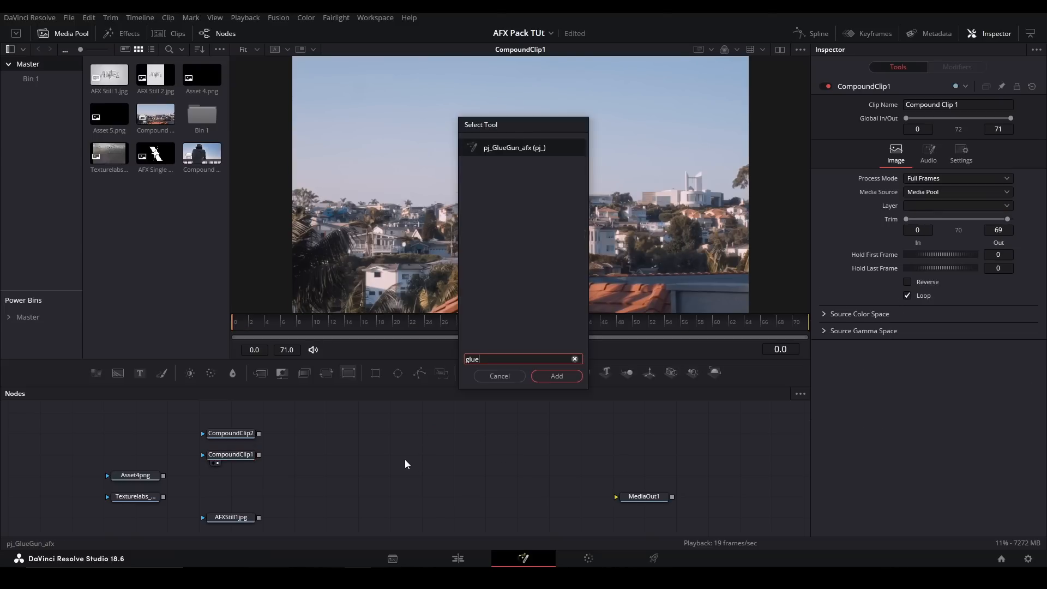
{"action": "type", "text": "glue"}
{"action": "key", "text": "Return"}
{"action": "mouse_move", "coordinate": [260, 455]}
{"action": "left_mouse_down"}
{"action": "mouse_move", "coordinate": [412, 446]}
{"action": "mouse_move", "coordinate": [427, 456]}
{"action": "left_mouse_up"}
{"action": "key", "text": "2"}
- Select GlueGun's Polygon1 and move the right end of its path further up and to the right in the sky
{"action": "left_click", "coordinate": [492, 439]}
{"action": "left_click", "coordinate": [425, 437]}
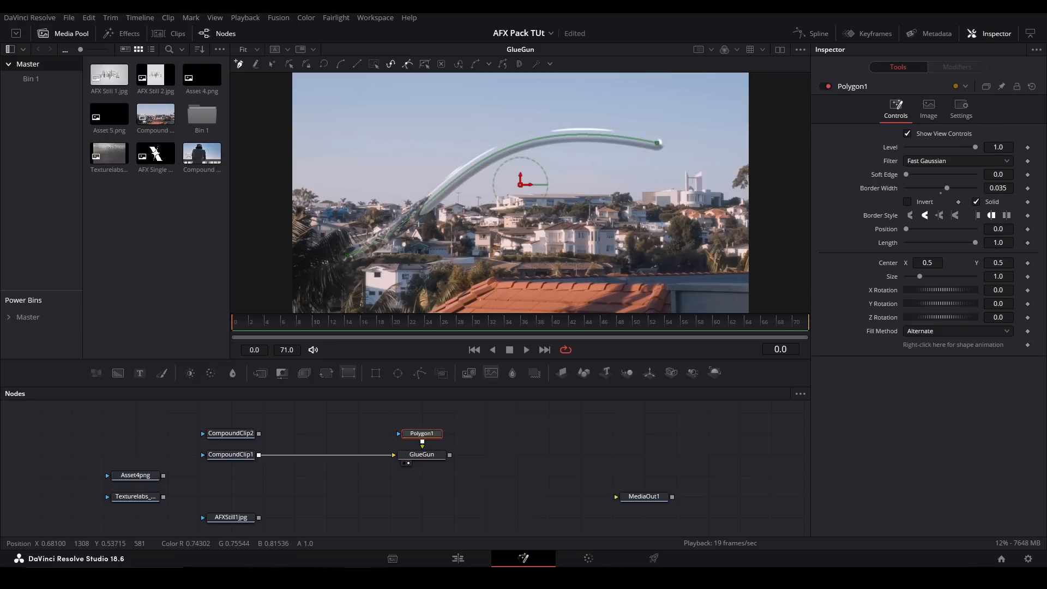
{"action": "left_click_drag", "start_coordinate": [659, 143], "coordinate": [704, 130]}
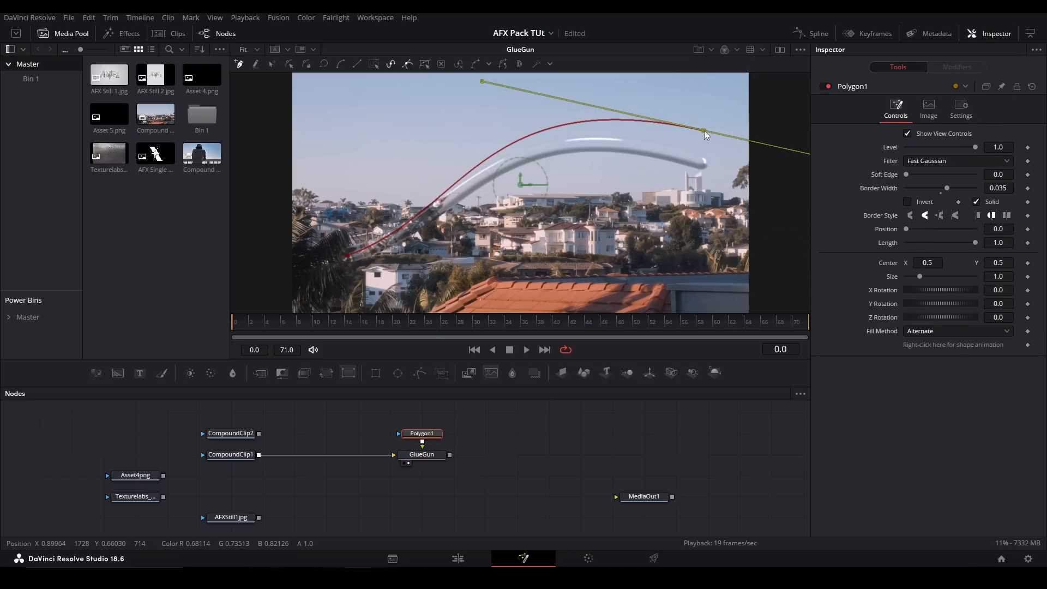
{"action": "left_click", "coordinate": [552, 423]}
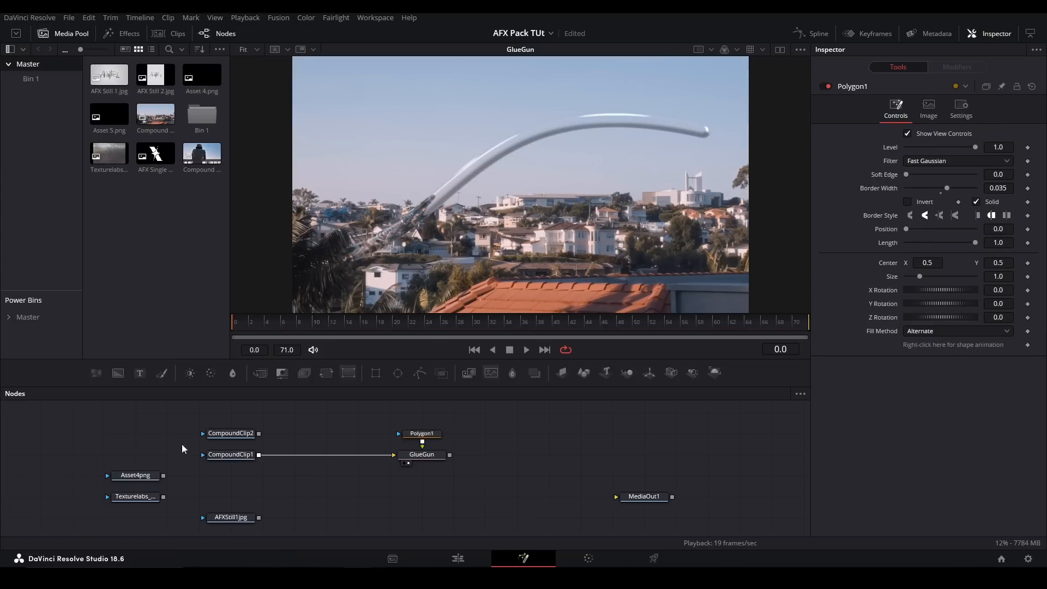
- Replace GlueGun's Polygon1 input with the Asset4png logo, scaled down through a Transform node, and select GlueGun
{"action": "left_click_drag", "start_coordinate": [422, 433], "coordinate": [454, 413]}
{"action": "left_click_drag", "start_coordinate": [163, 475], "coordinate": [418, 461]}
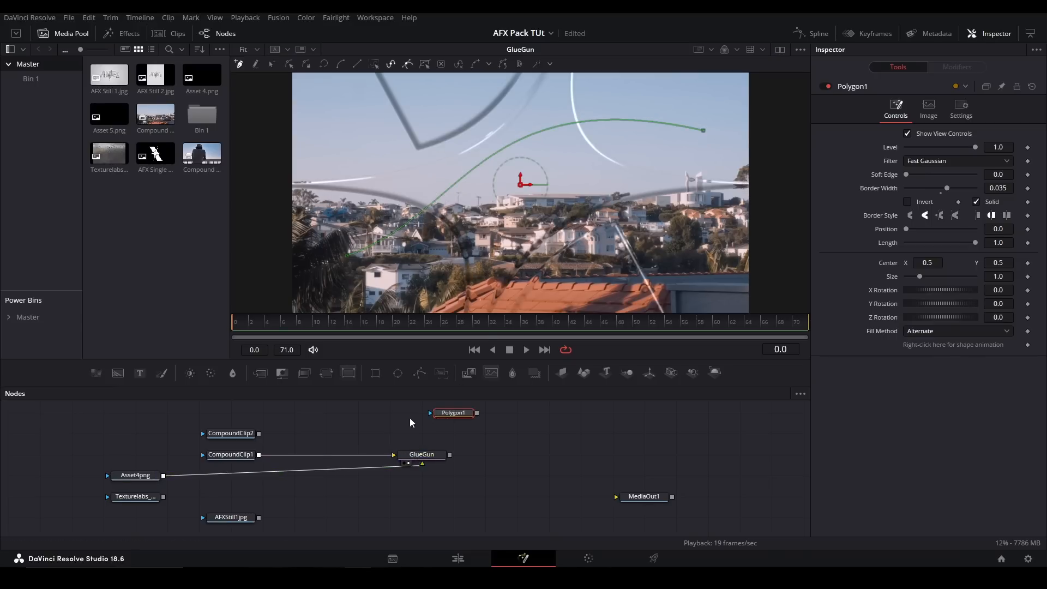
{"action": "left_click", "coordinate": [141, 477]}
{"action": "key", "text": "ctrl+v"}
{"action": "left_click_drag", "start_coordinate": [1009, 202], "coordinate": [978, 202]}
{"action": "left_click", "coordinate": [434, 458]}
{"action": "left_click", "coordinate": [434, 458]}
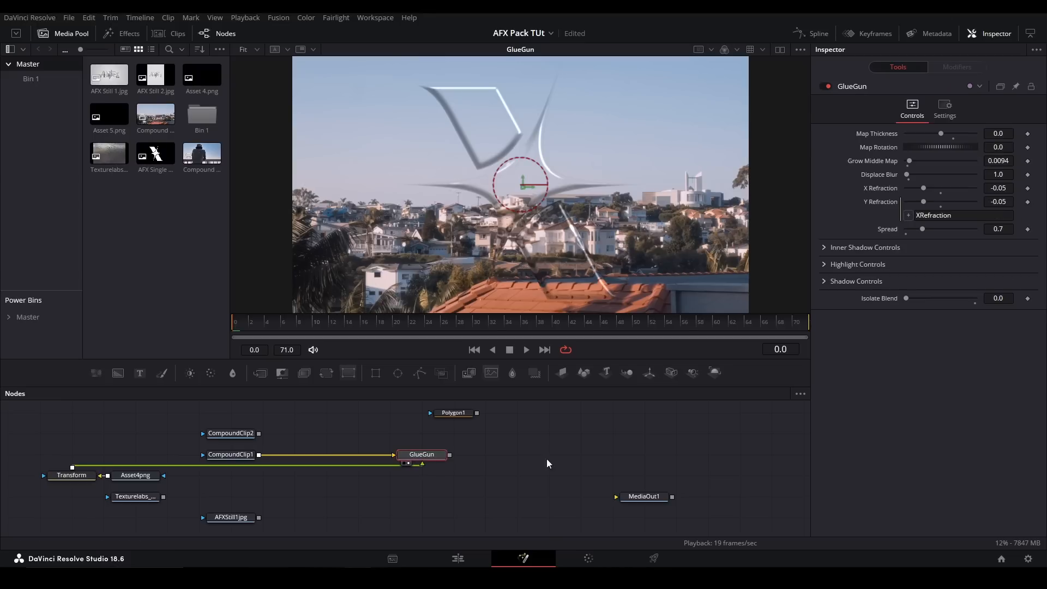
- Set GlueGun's Map Thickness to 0.0037 and Grow Middle Map to 0.0055, trying a different Map Rotation and resetting it to 0.0
{"action": "left_click_drag", "start_coordinate": [944, 132], "coordinate": [976, 151]}
{"action": "left_click", "coordinate": [953, 141]}
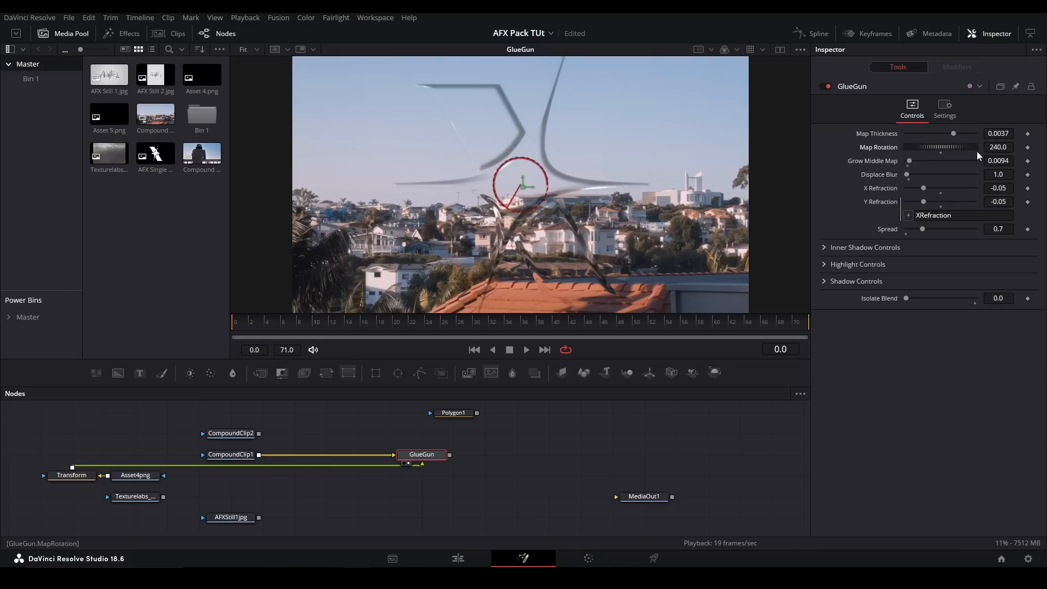
{"action": "double_click", "coordinate": [897, 152]}
{"action": "left_click_drag", "start_coordinate": [908, 160], "coordinate": [929, 160]}
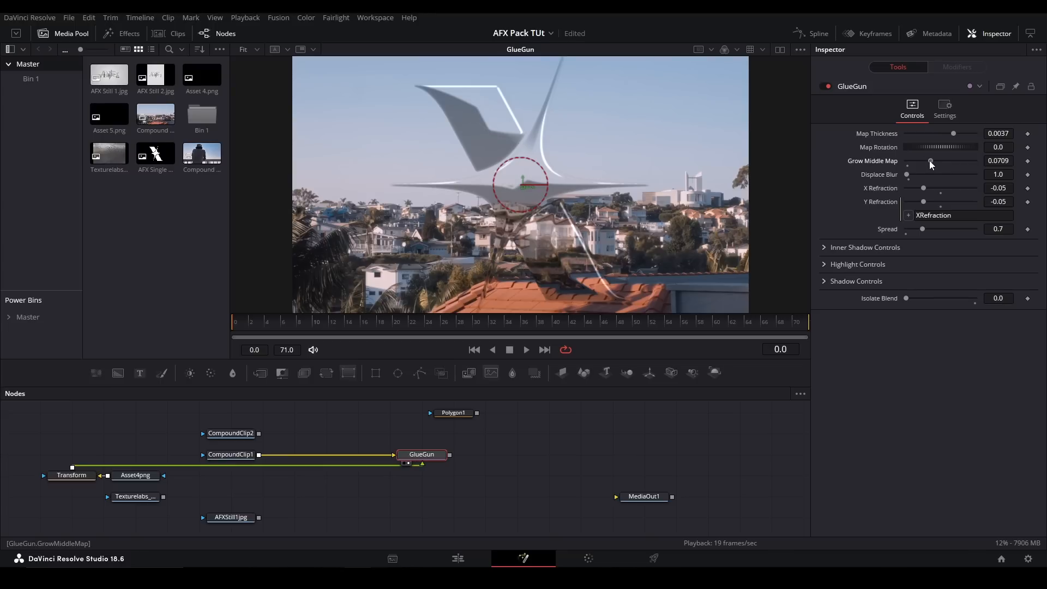
{"action": "left_click", "coordinate": [907, 161]}
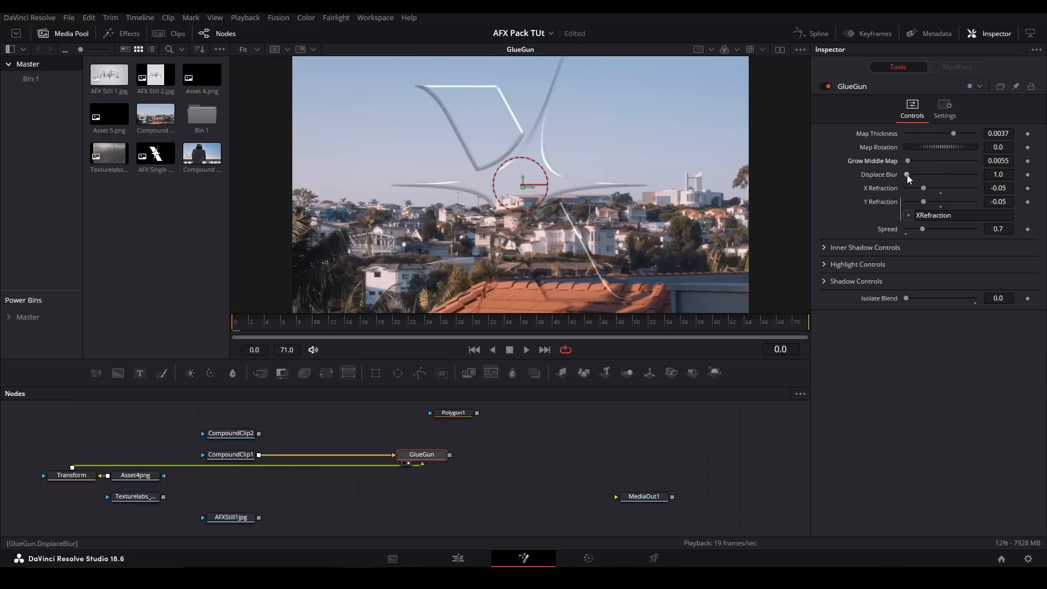
- Set GlueGun's Displace Blur to 3.9, X Refraction to 0.0 and Spread to 0.0
{"action": "left_click_drag", "start_coordinate": [907, 175], "coordinate": [917, 173]}
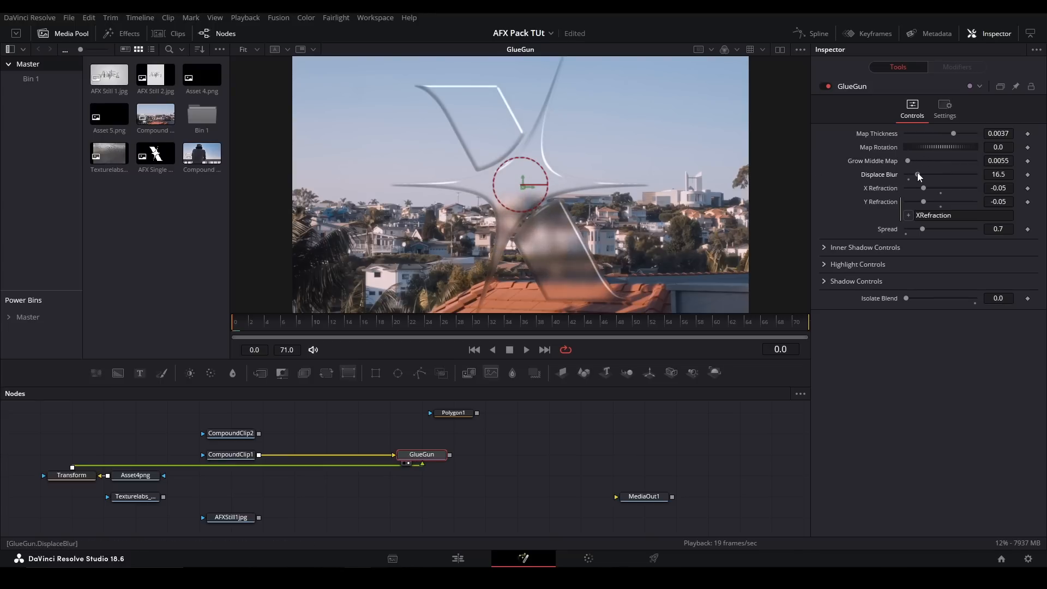
{"action": "left_click", "coordinate": [568, 453]}
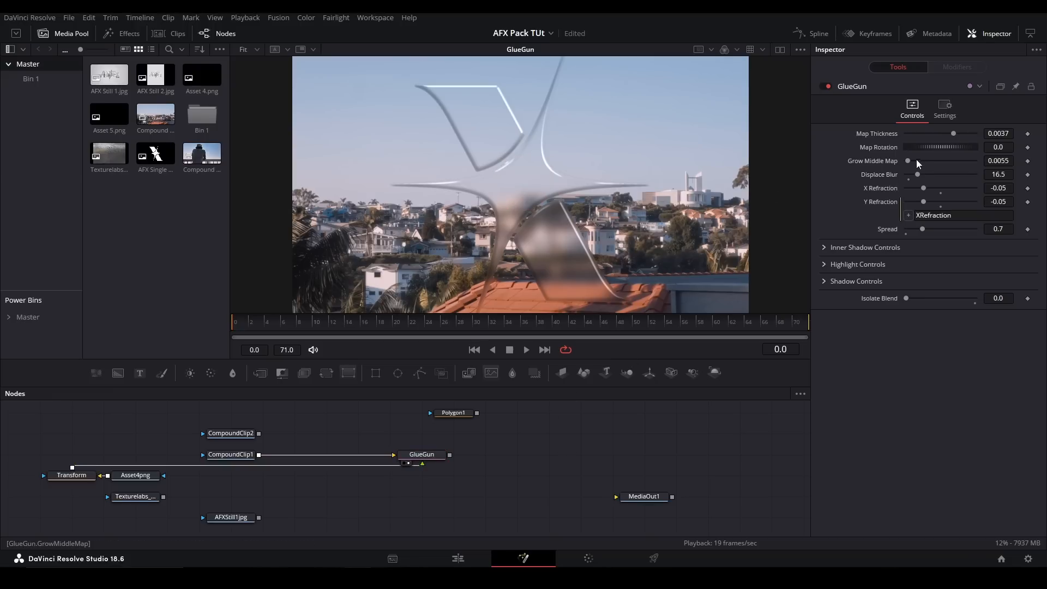
{"action": "left_click_drag", "start_coordinate": [917, 175], "coordinate": [908, 176]}
{"action": "left_click", "coordinate": [927, 188]}
{"action": "left_click_drag", "start_coordinate": [928, 188], "coordinate": [883, 168]}
{"action": "left_click", "coordinate": [941, 193]}
{"action": "left_click_drag", "start_coordinate": [924, 229], "coordinate": [1011, 174]}
- In GlueGun's Inner Shadow Controls, set Softness to 1.57, Blur to 3.3, Range to 0.01 and Blend to 0.543, keeping Amount at 0.0
{"action": "left_click", "coordinate": [823, 248]}
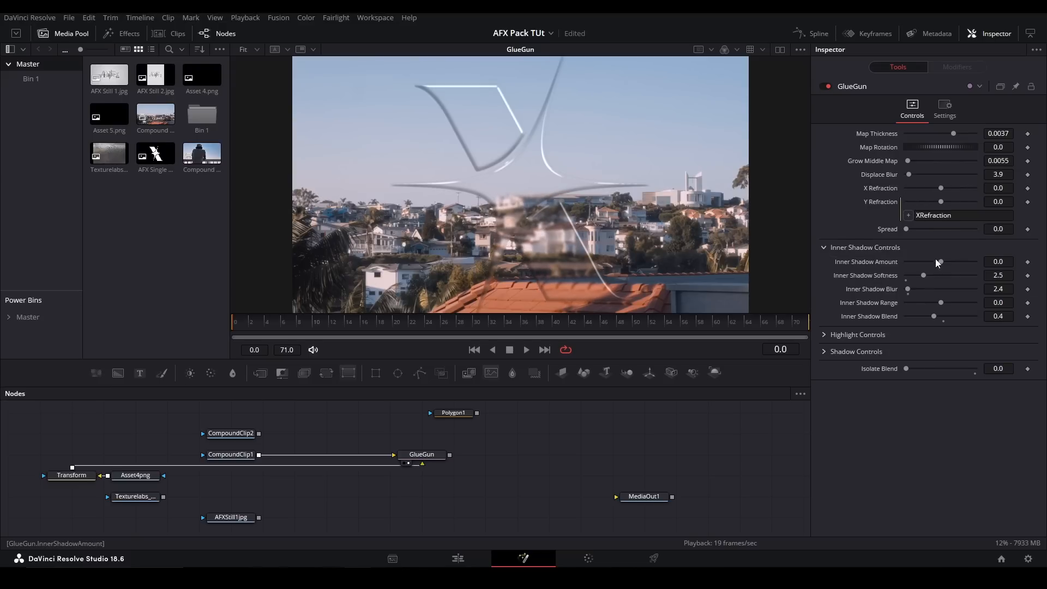
{"action": "left_click_drag", "start_coordinate": [941, 259], "coordinate": [917, 239]}
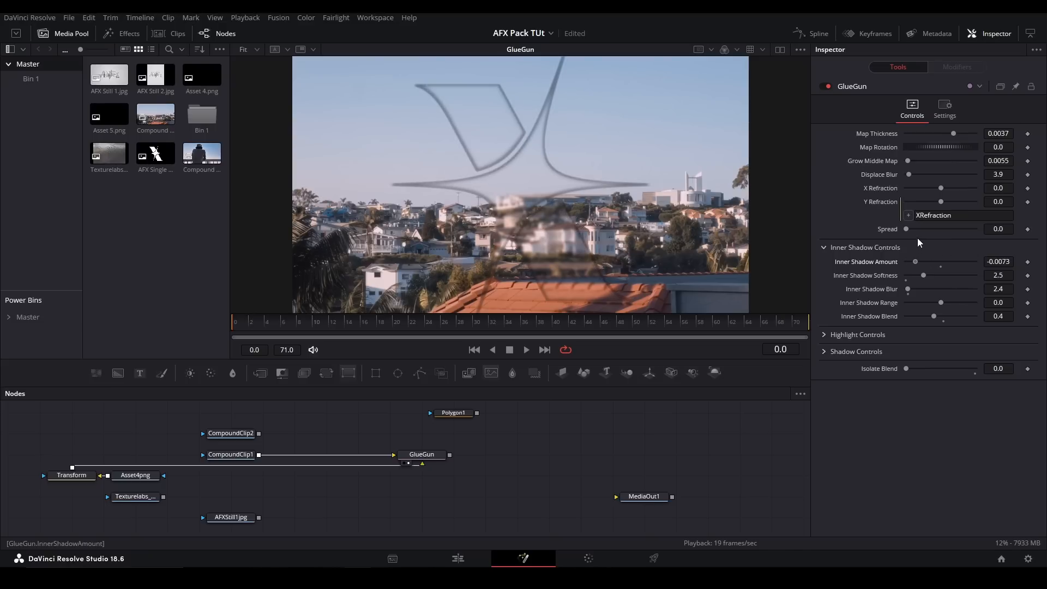
{"action": "left_click", "coordinate": [941, 267]}
{"action": "left_click_drag", "start_coordinate": [928, 274], "coordinate": [984, 292]}
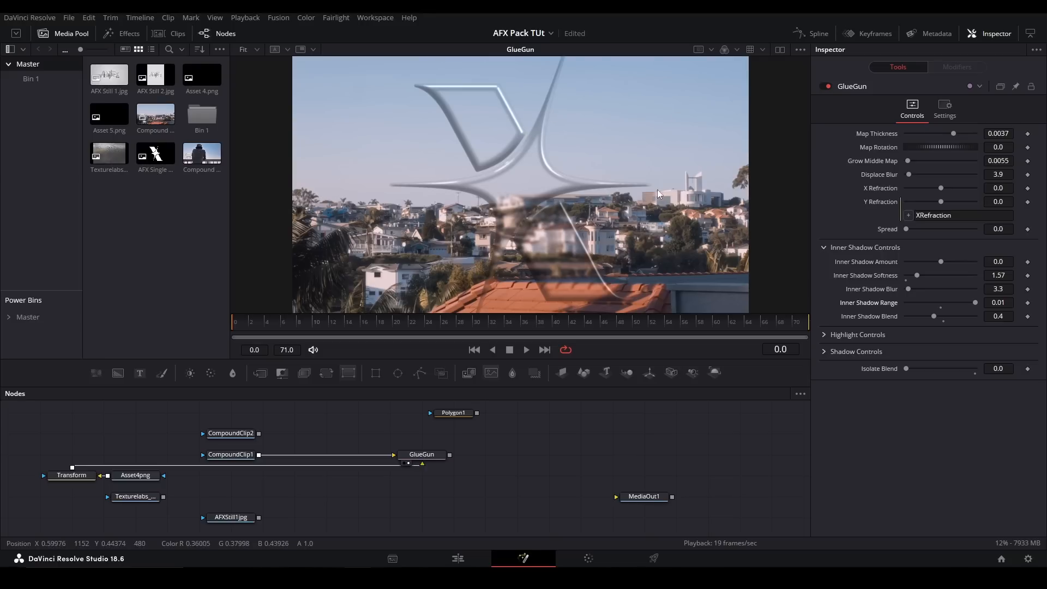
{"action": "mouse_move", "coordinate": [937, 317]}
{"action": "left_mouse_down"}
{"action": "mouse_move", "coordinate": [970, 312]}
{"action": "mouse_move", "coordinate": [920, 308]}
{"action": "left_mouse_up"}
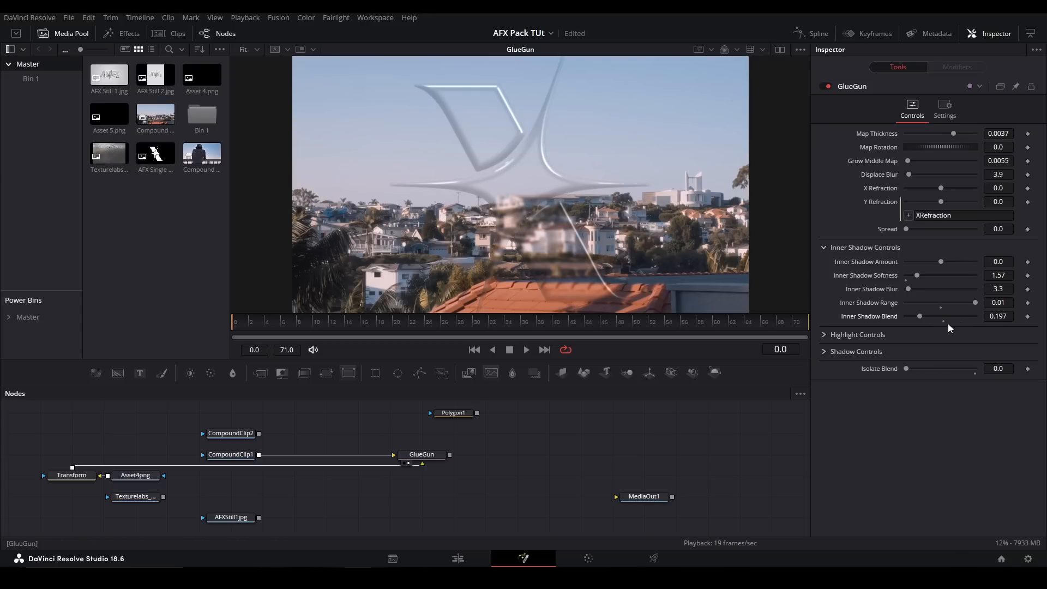
{"action": "left_click", "coordinate": [943, 319]}
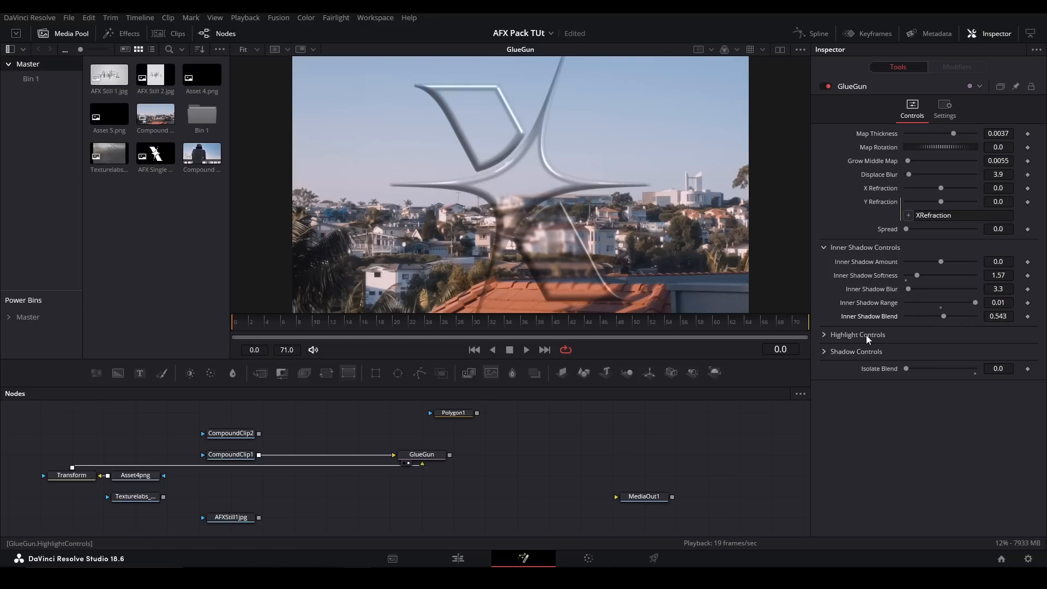
{"action": "left_click", "coordinate": [825, 248]}
- Set GlueGun's Highlight Amount to 0.0002, and try other highlight blur and blend values before undoing them
{"action": "left_click", "coordinate": [823, 264]}
{"action": "mouse_move", "coordinate": [943, 279]}
{"action": "left_mouse_down"}
{"action": "mouse_move", "coordinate": [986, 275]}
{"action": "mouse_move", "coordinate": [941, 282]}
{"action": "left_mouse_up"}
{"action": "left_click_drag", "start_coordinate": [909, 295], "coordinate": [928, 299]}
{"action": "key", "text": "ctrl+z"}
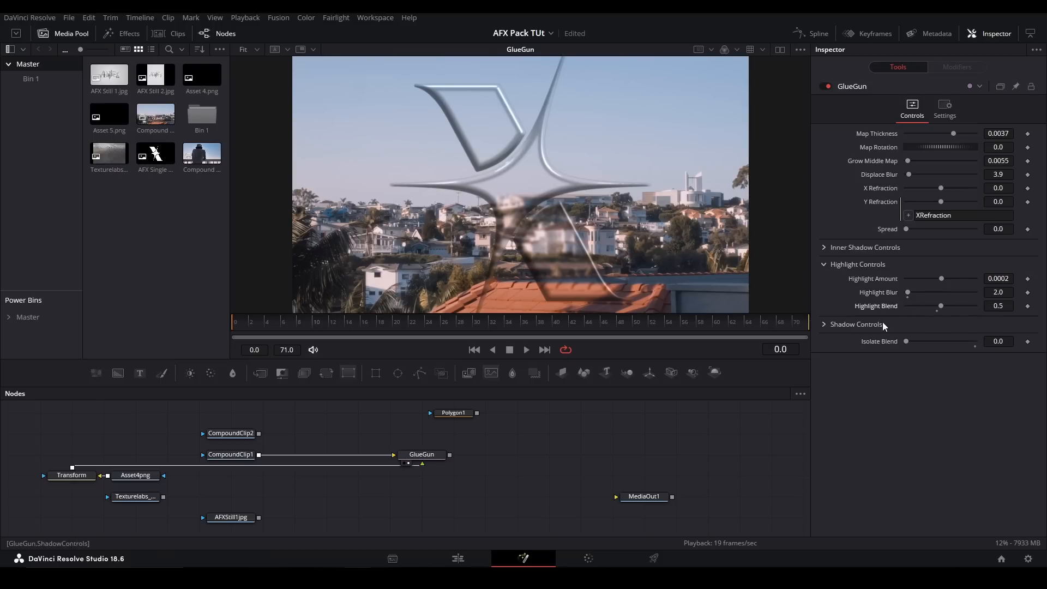
{"action": "left_click", "coordinate": [824, 265]}
- Try different Shadow Offset and Shadow Blend values on GlueGun and undo them, and try out Isolate Blend
{"action": "left_click", "coordinate": [823, 282]}
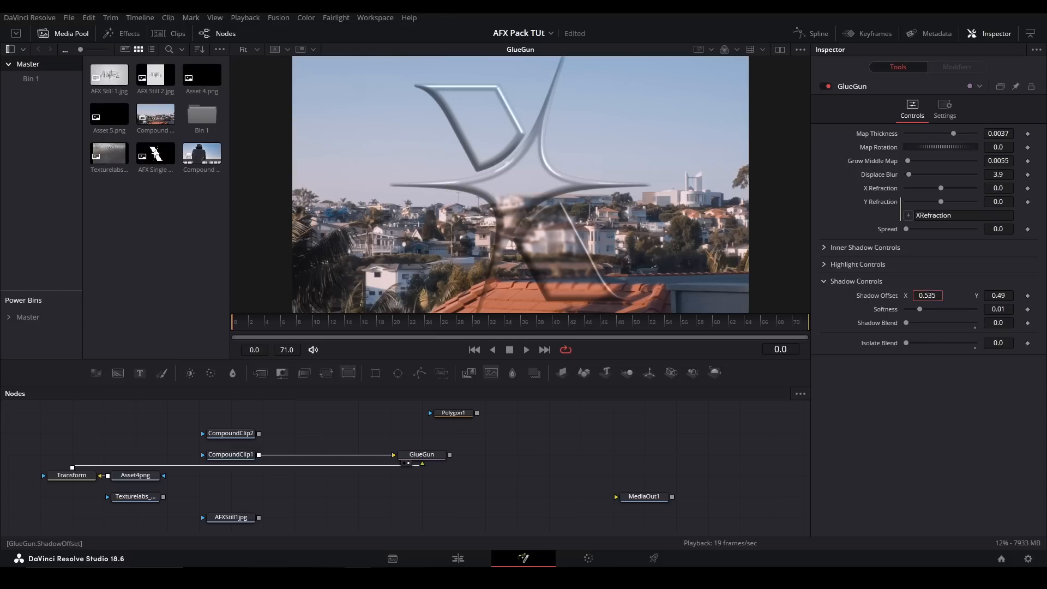
{"action": "key", "text": "ctrl+z"}
{"action": "left_click_drag", "start_coordinate": [907, 323], "coordinate": [977, 323]}
{"action": "left_click_drag", "start_coordinate": [927, 295], "coordinate": [942, 310]}
{"action": "key", "text": "ctrl+z"}
{"action": "key", "text": "ctrl+z"}
{"action": "key", "text": "ctrl+z"}
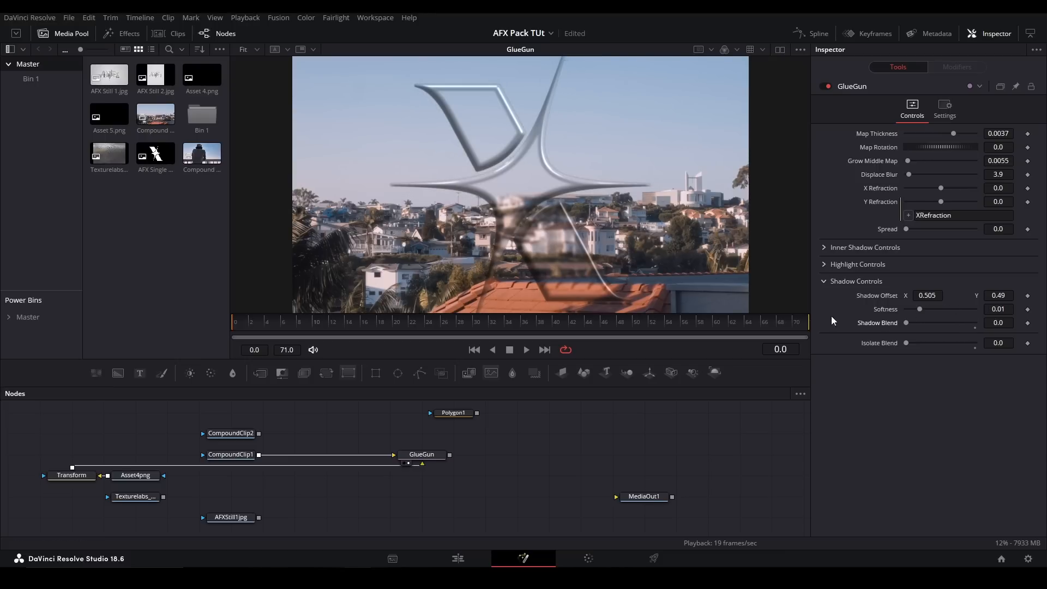
{"action": "left_click", "coordinate": [826, 281]}
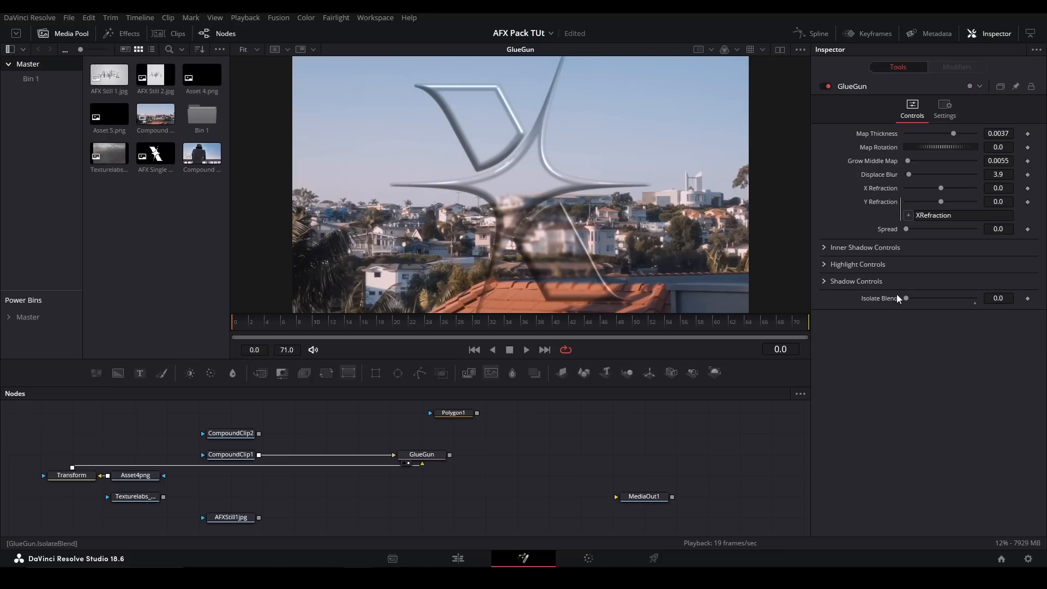
{"action": "left_click_drag", "start_coordinate": [908, 299], "coordinate": [976, 299]}
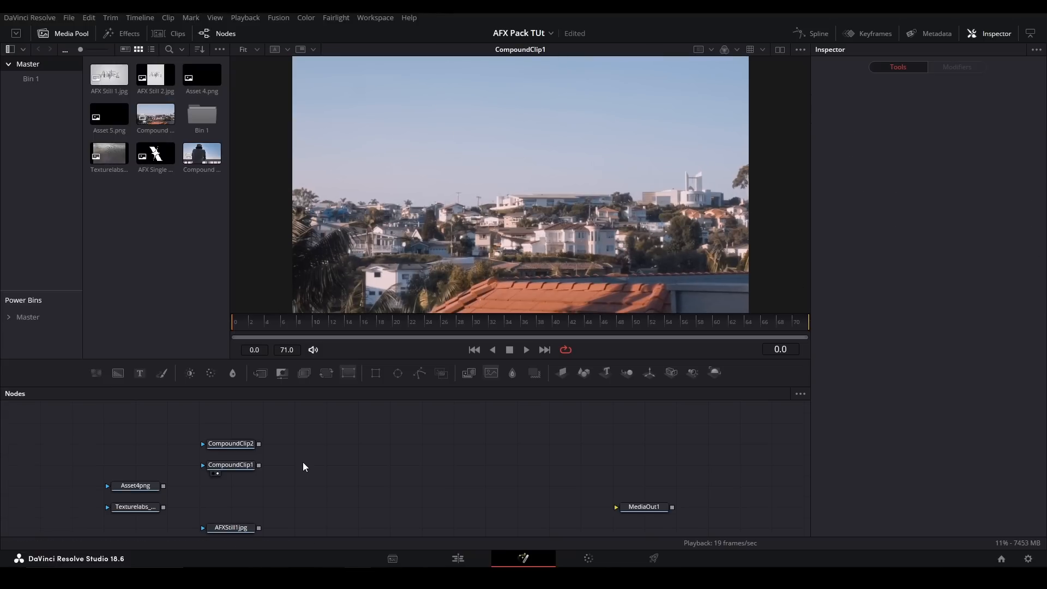
- Add the LightSweep tool, feed it from CompoundClip1 and show it in the viewer
{"action": "key", "text": "shift+space"}
{"action": "type", "text": "lights"}
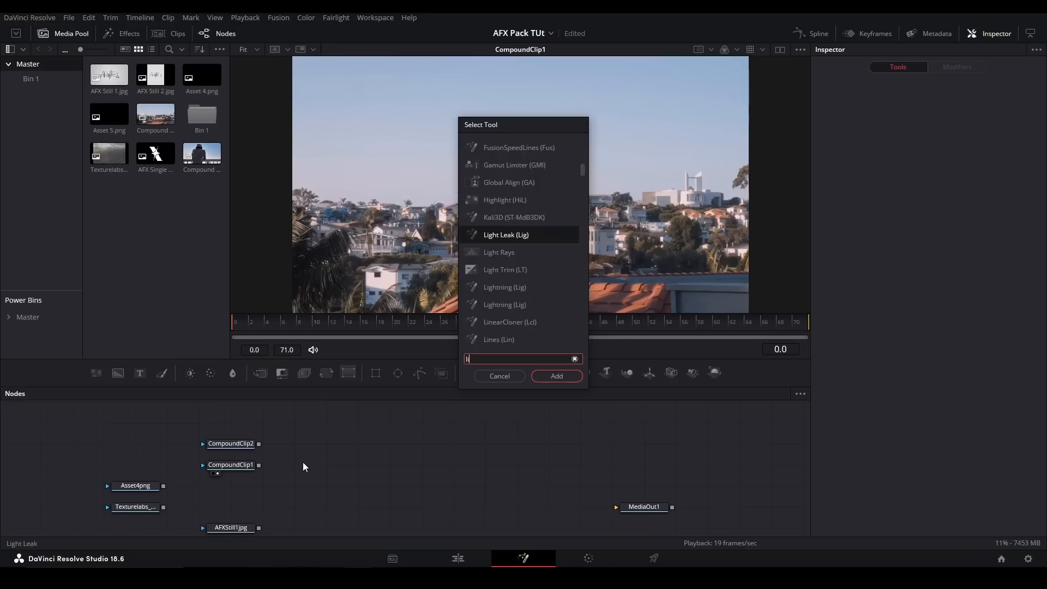
{"action": "key", "text": "Return"}
{"action": "left_click_drag", "start_coordinate": [259, 465], "coordinate": [340, 468]}
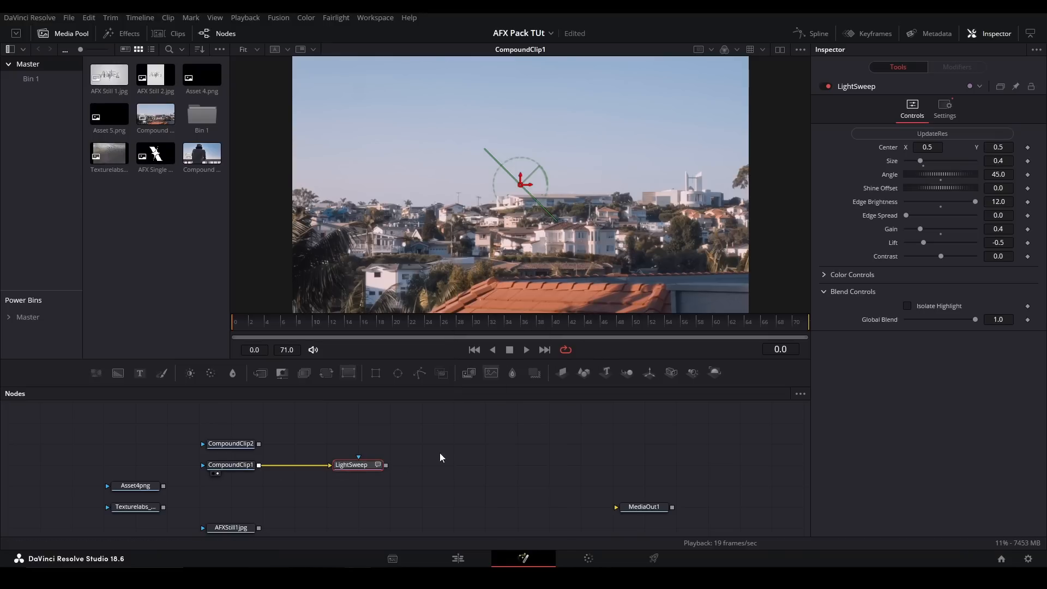
{"action": "left_click", "coordinate": [344, 473]}
- Try different Center, Size, angle and Edge Brightness settings on the LightSweep and undo them
{"action": "left_click_drag", "start_coordinate": [521, 183], "coordinate": [301, 185]}
{"action": "key", "text": "ctrl+z"}
{"action": "left_click_drag", "start_coordinate": [920, 160], "coordinate": [867, 208]}
{"action": "key", "text": "ctrl+z"}
{"action": "key", "text": "ctrl+z"}
{"action": "key", "text": "ctrl+z"}
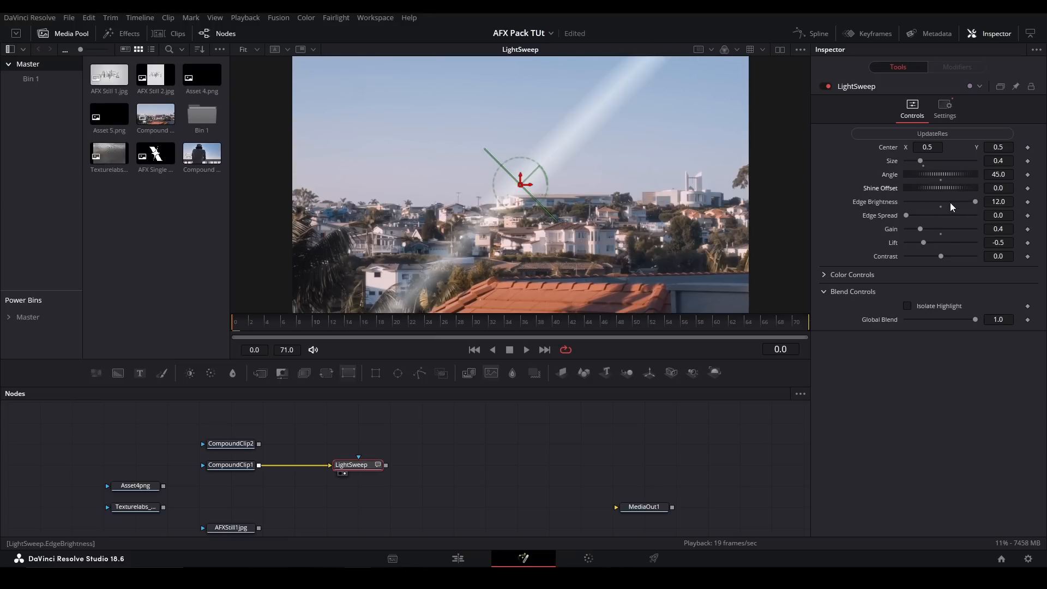
{"action": "left_click_drag", "start_coordinate": [963, 200], "coordinate": [883, 199]}
{"action": "key", "text": "ctrl+z"}
- Disconnect CompoundClip1 from the LightSweep and feed it from the Asset4png logo instead
{"action": "left_click", "coordinate": [322, 465]}
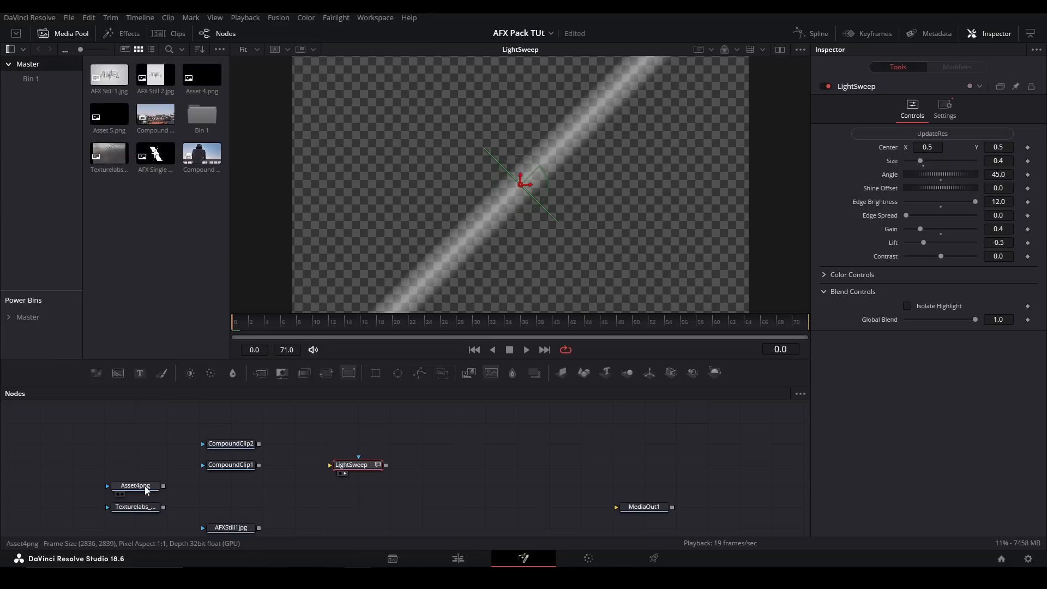
{"action": "left_click", "coordinate": [144, 487]}
{"action": "left_click_drag", "start_coordinate": [163, 486], "coordinate": [373, 467]}
{"action": "left_click", "coordinate": [371, 465]}
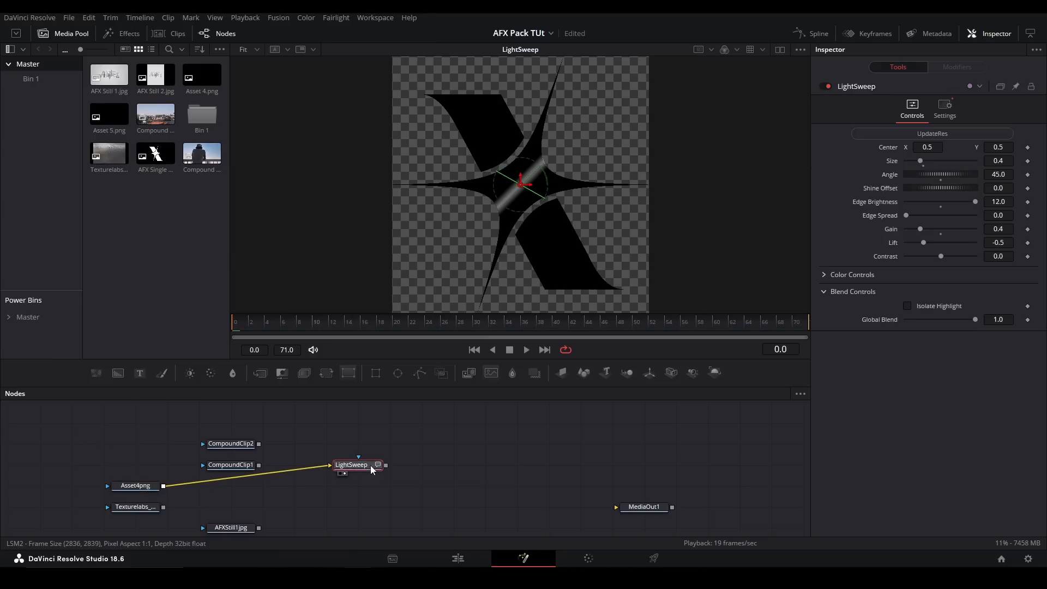
- Move the LightSweep's center to about X 0.317, keep Edge Brightness at 12.0 and set Gain to 0.72
{"action": "left_click_drag", "start_coordinate": [522, 183], "coordinate": [482, 188]}
{"action": "scroll", "coordinate": [522, 109], "scroll_direction": "up", "scroll_amount": 5}
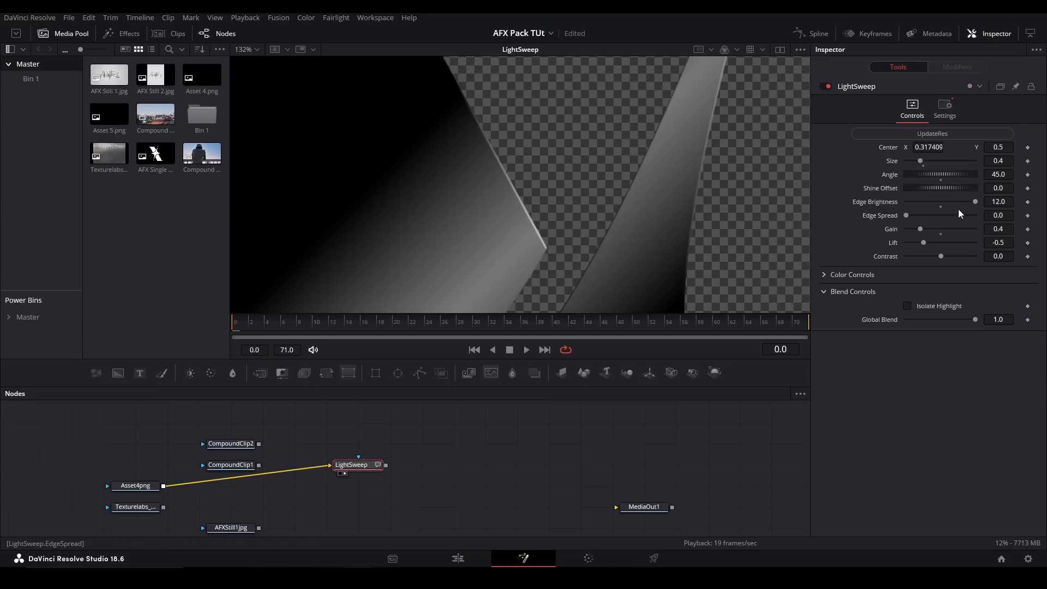
{"action": "mouse_move", "coordinate": [974, 202]}
{"action": "left_mouse_down"}
{"action": "mouse_move", "coordinate": [884, 207]}
{"action": "mouse_move", "coordinate": [981, 206]}
{"action": "left_mouse_up"}
{"action": "scroll", "coordinate": [703, 150], "scroll_direction": "down", "scroll_amount": 5}
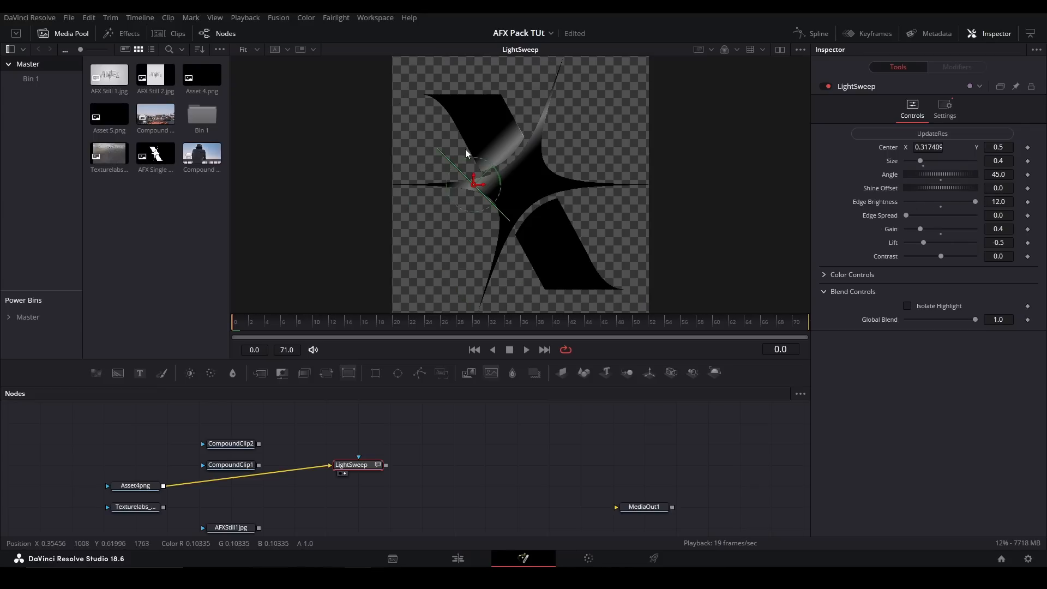
{"action": "scroll", "coordinate": [565, 162], "scroll_direction": "up", "scroll_amount": 5}
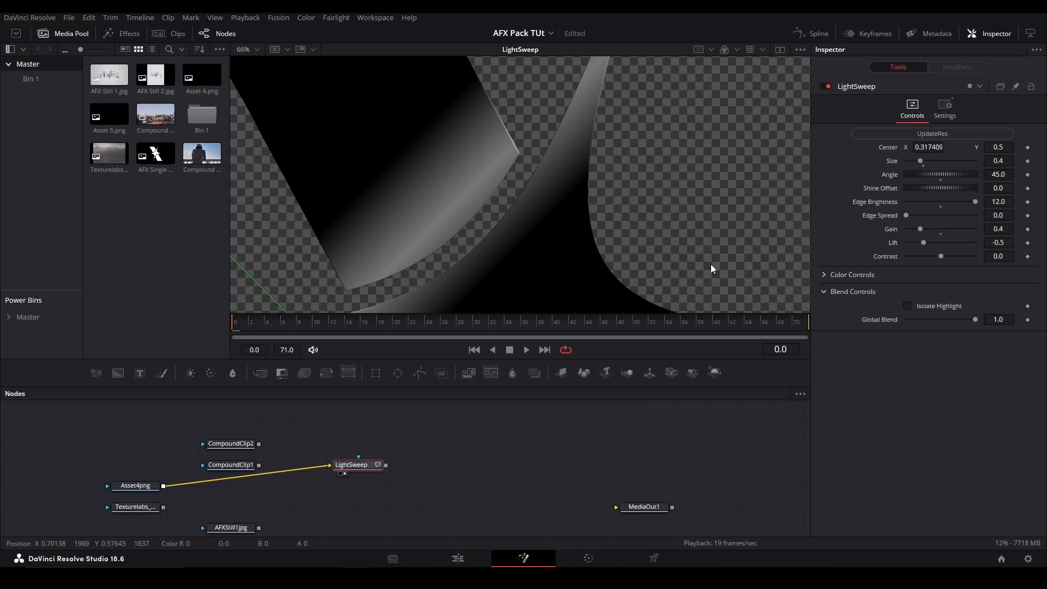
{"action": "left_click_drag", "start_coordinate": [920, 229], "coordinate": [931, 229]}
{"action": "scroll", "coordinate": [683, 230], "scroll_direction": "down", "scroll_amount": 3}
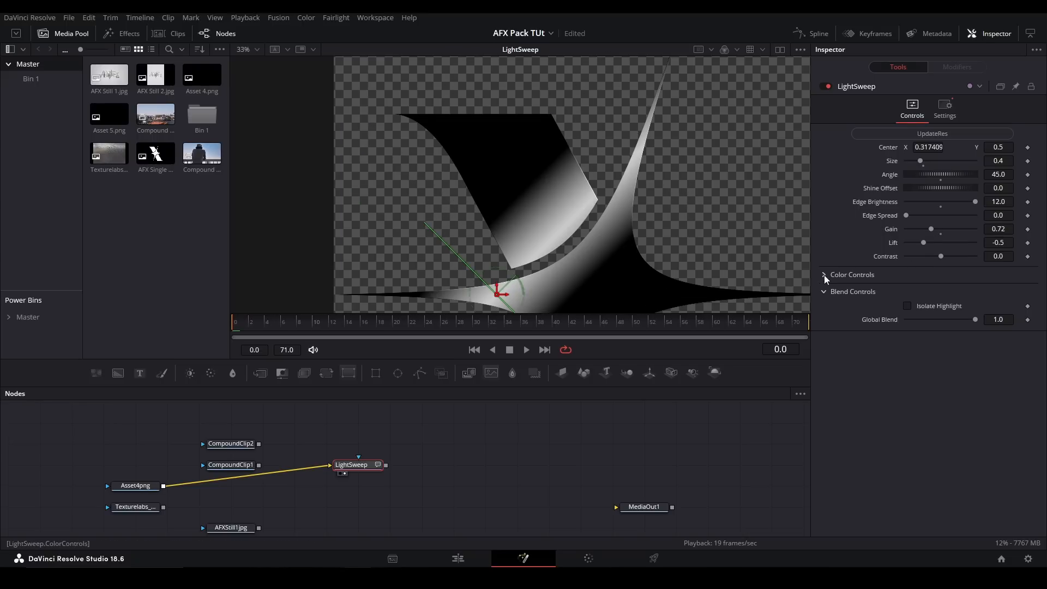
- Try another color for the sweep in the LightSweep's Color Controls and bring it back to white
{"action": "left_click", "coordinate": [823, 277]}
{"action": "left_click", "coordinate": [906, 289]}
{"action": "left_click_drag", "start_coordinate": [974, 310], "coordinate": [892, 280]}
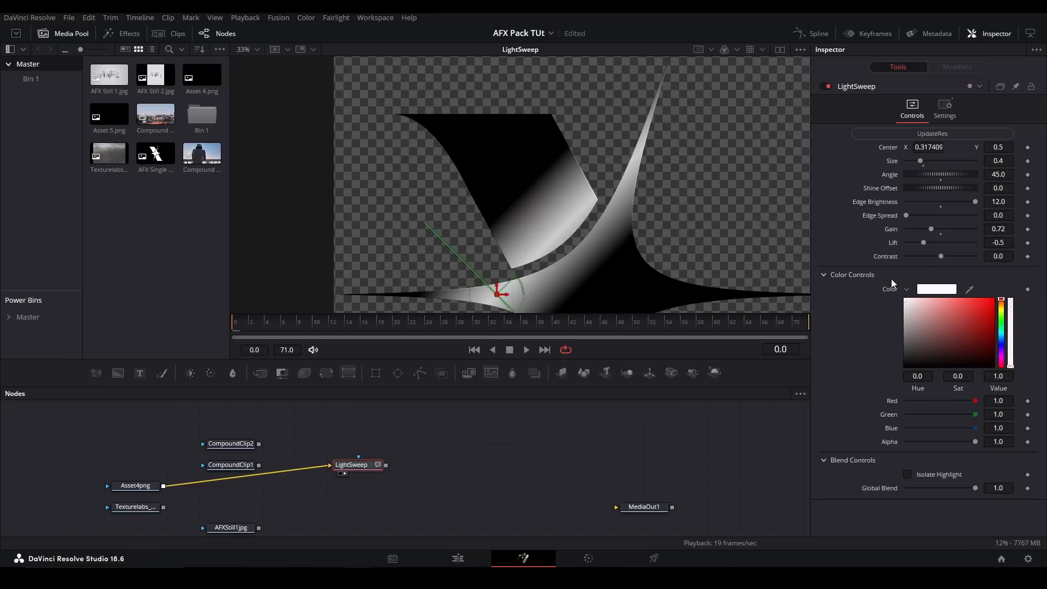
{"action": "left_click", "coordinate": [823, 274]}
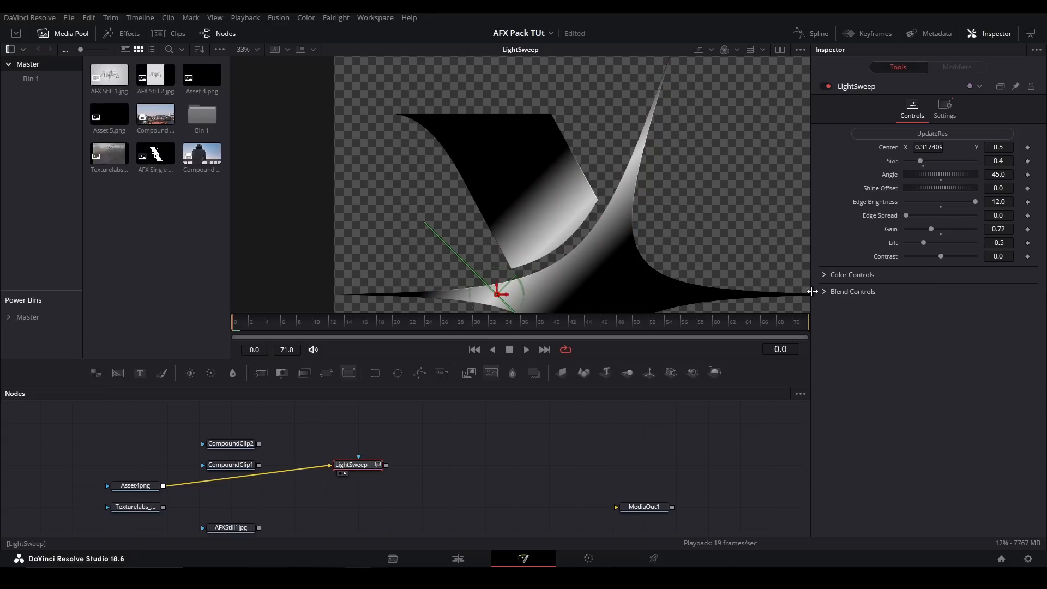
- Turn on Isolate Highlight in the LightSweep's Blend Controls, and try a Global Blend of 0.0 before undoing it
{"action": "key", "text": "ctrl+f"}
{"action": "left_click", "coordinate": [542, 428]}
{"action": "left_click_drag", "start_coordinate": [968, 321], "coordinate": [874, 314]}
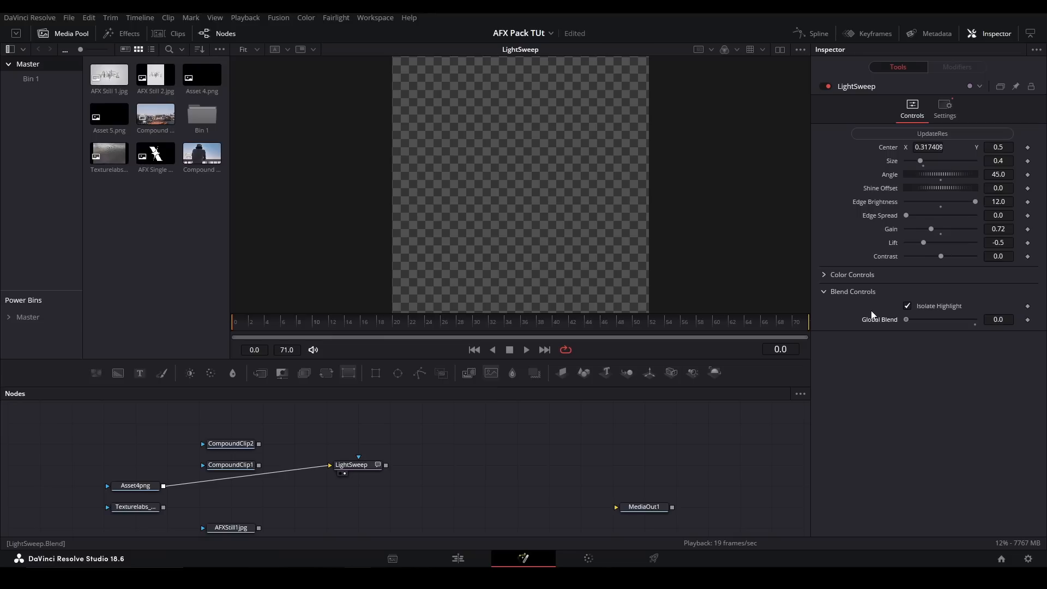
{"action": "key", "text": "ctrl+z"}
- Replace the LightSweep with the pj_Threads_afx tool, fed by CompoundClip1 and shown in the viewer
{"action": "left_click", "coordinate": [354, 465]}
{"action": "key", "text": "Delete"}
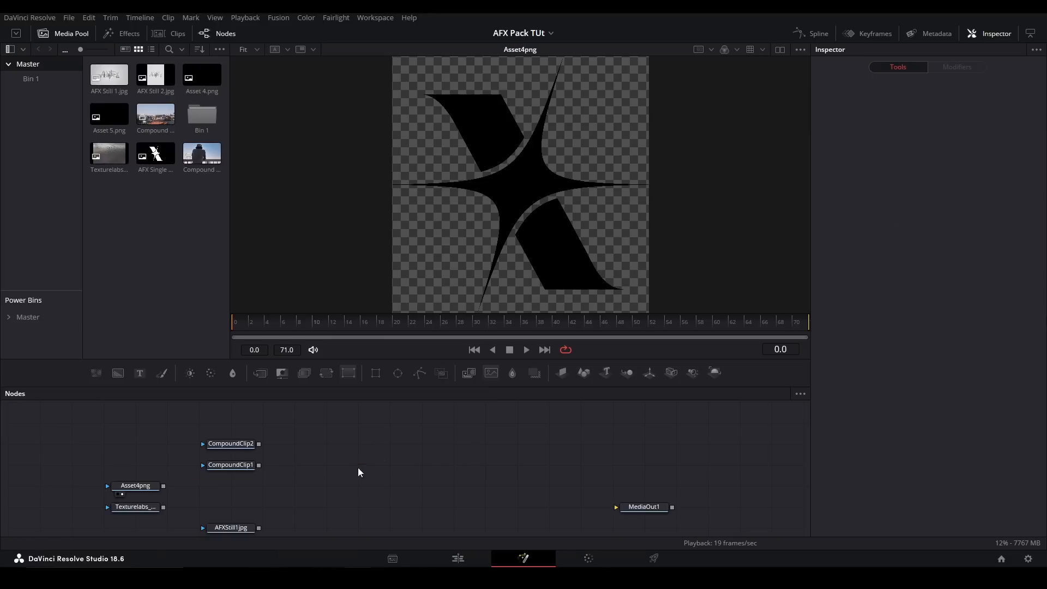
{"action": "left_click", "coordinate": [254, 466]}
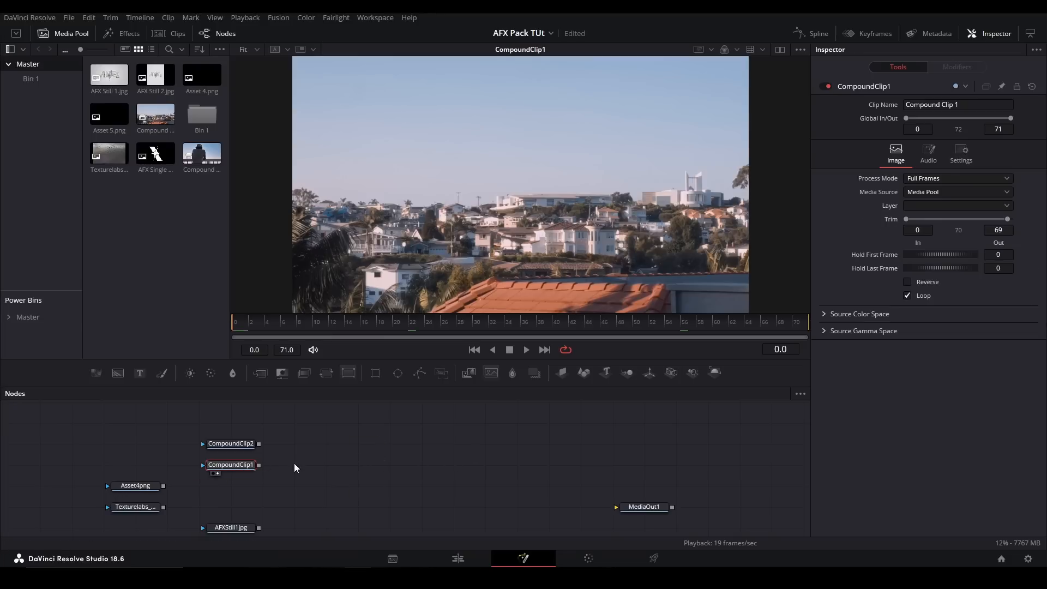
{"action": "left_click", "coordinate": [345, 453]}
{"action": "key", "text": "shift+space"}
{"action": "type", "text": "thread"}
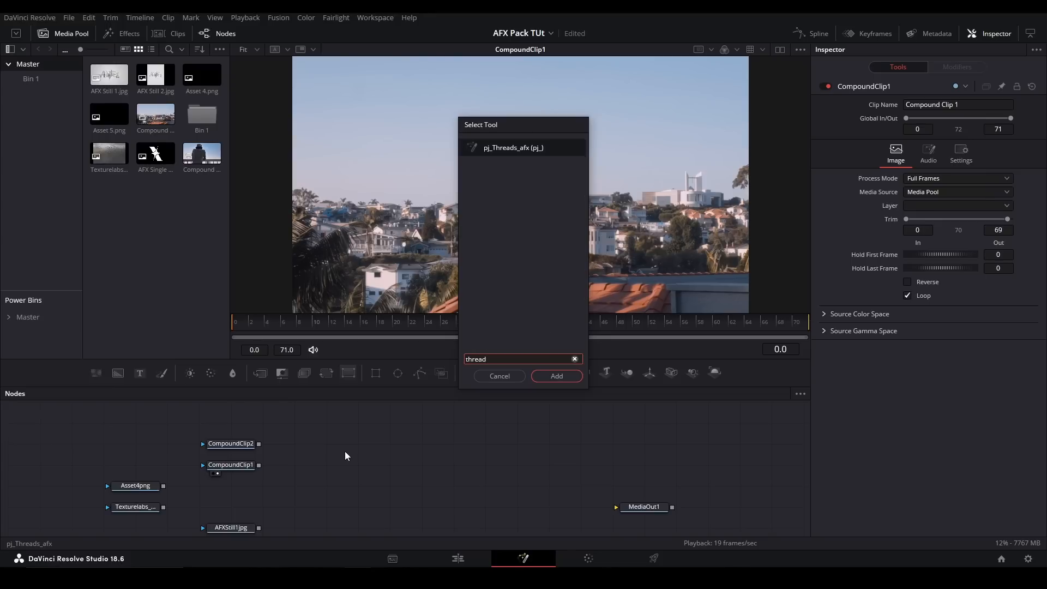
{"action": "key", "text": "Return"}
{"action": "left_click_drag", "start_coordinate": [258, 465], "coordinate": [374, 464]}
{"action": "key", "text": "2"}
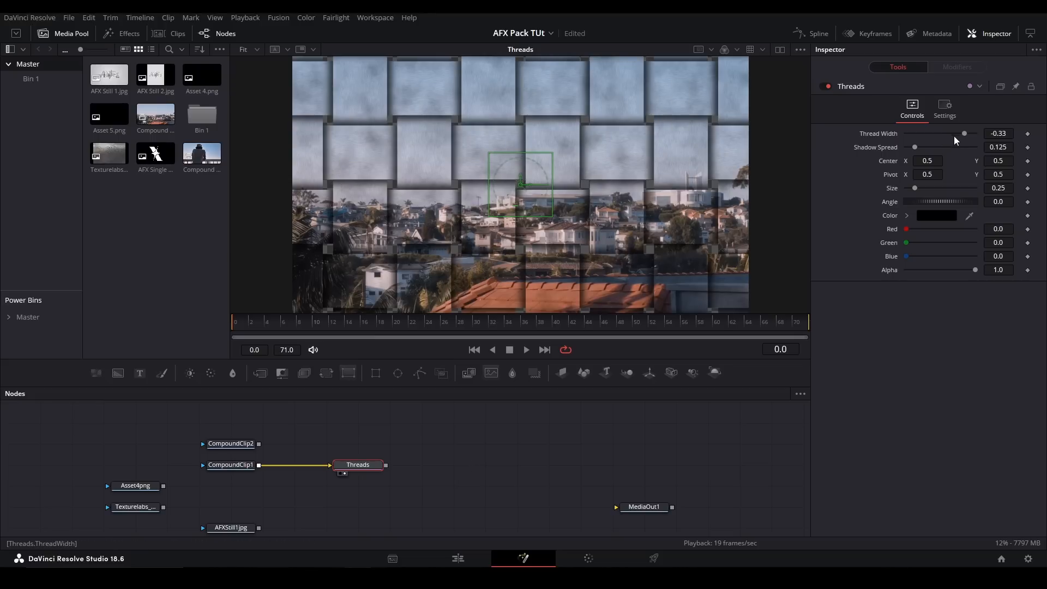
- Set the Threads tool's Thread Width to -0.4154, and try other Shadow Spread, Pivot and Size values before resetting them
{"action": "left_click_drag", "start_coordinate": [965, 133], "coordinate": [954, 114]}
{"action": "left_click_drag", "start_coordinate": [914, 145], "coordinate": [917, 189]}
{"action": "left_click", "coordinate": [915, 151]}
{"action": "key", "text": "ctrl+z"}
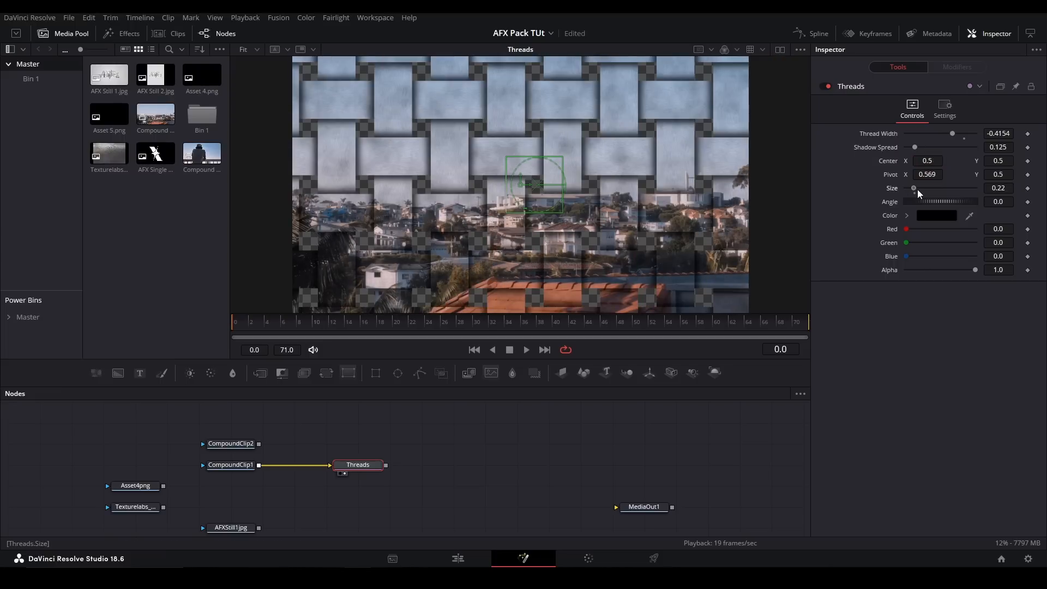
{"action": "double_click", "coordinate": [891, 188]}
{"action": "double_click", "coordinate": [889, 174]}
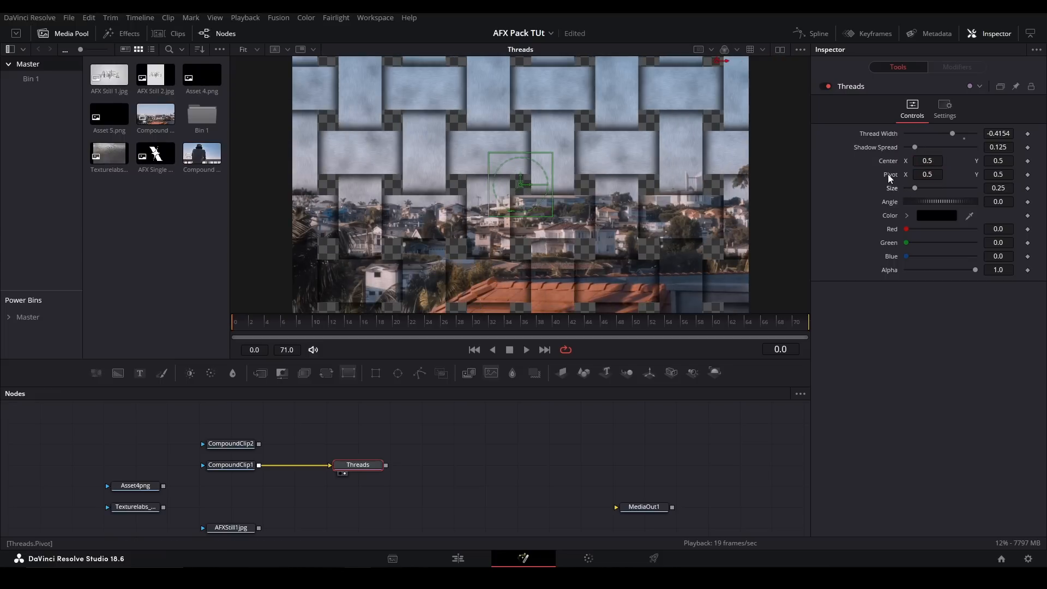
- Try other Angle values on the Threads tool and reset them, and try other shadow colors with its Color control
{"action": "left_click_drag", "start_coordinate": [910, 202], "coordinate": [924, 203]}
{"action": "double_click", "coordinate": [927, 201]}
{"action": "left_click", "coordinate": [907, 216]}
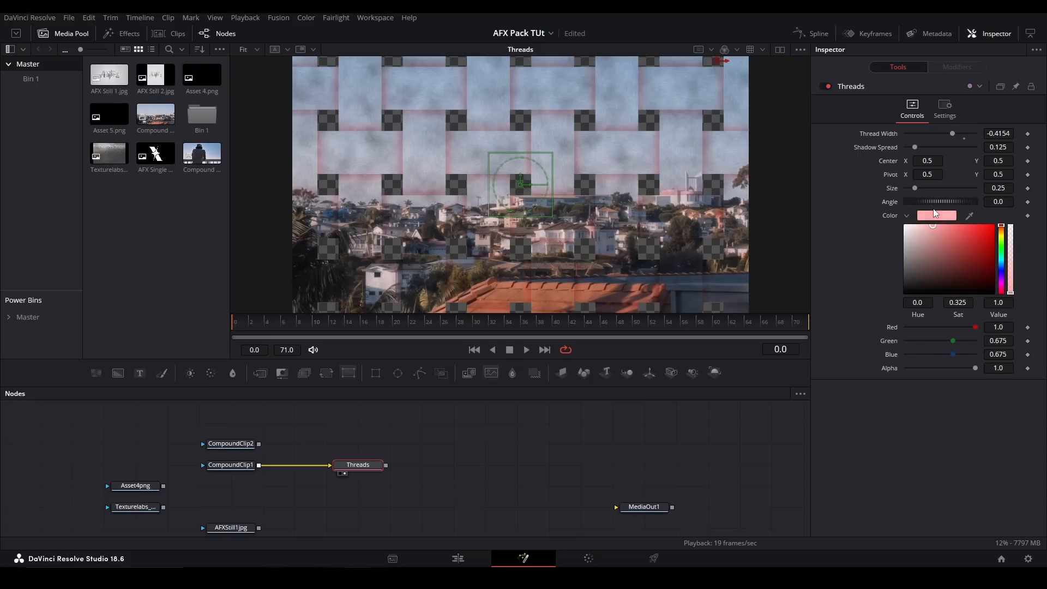
{"action": "left_click_drag", "start_coordinate": [971, 303], "coordinate": [867, 312]}
- Replace the Threads tool with pj_Checkerboard_afx merged over CompoundClip1, and show the merge in the viewer
{"action": "left_click_drag", "start_coordinate": [445, 425], "coordinate": [332, 474]}
{"action": "key", "text": "Delete"}
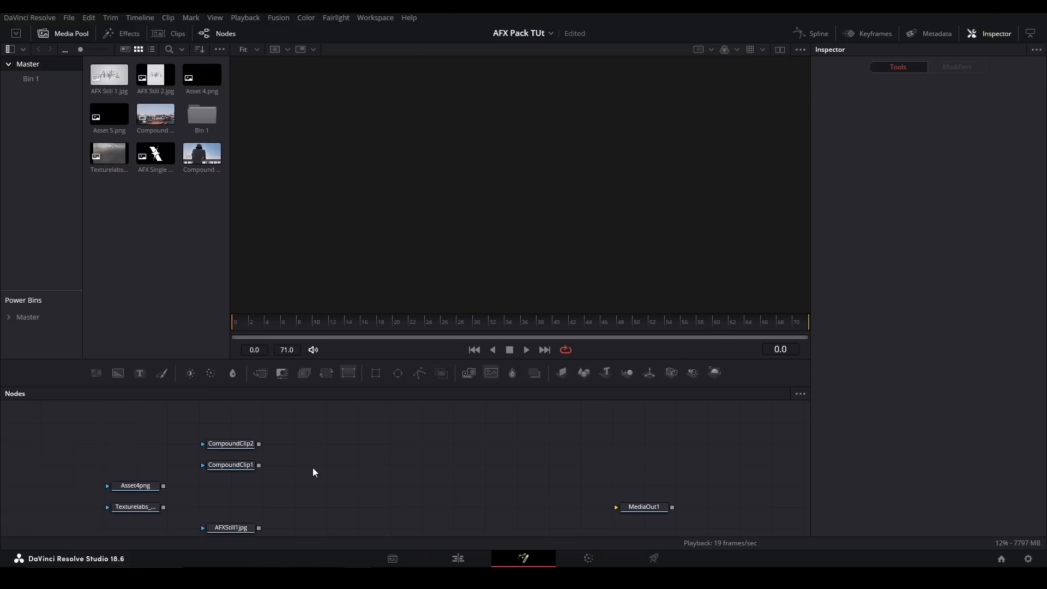
{"action": "left_click", "coordinate": [231, 465]}
{"action": "key", "text": "shift+space"}
{"action": "type", "text": "check"}
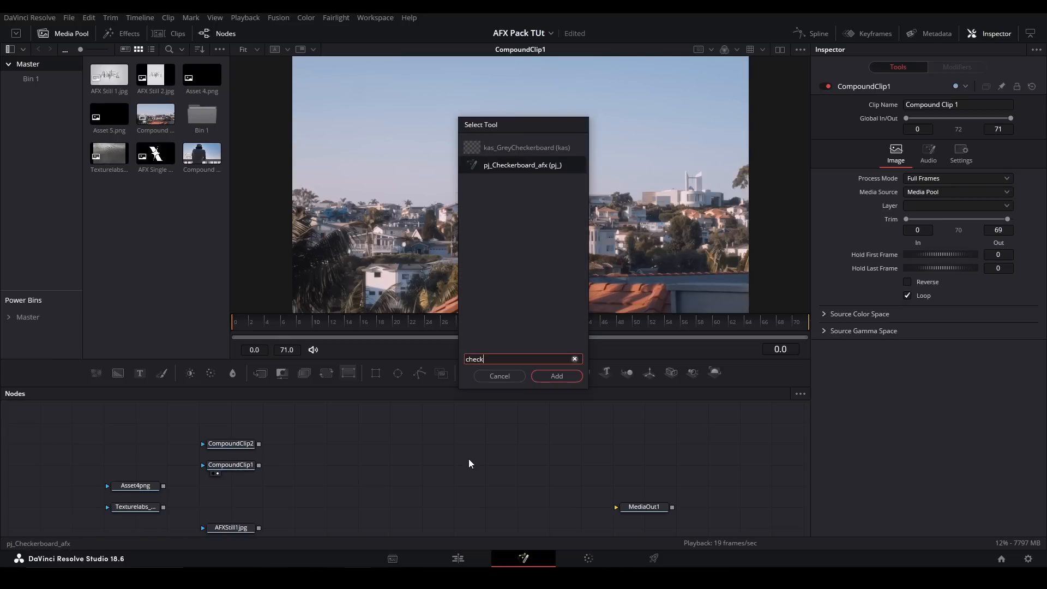
{"action": "key", "text": "Return"}
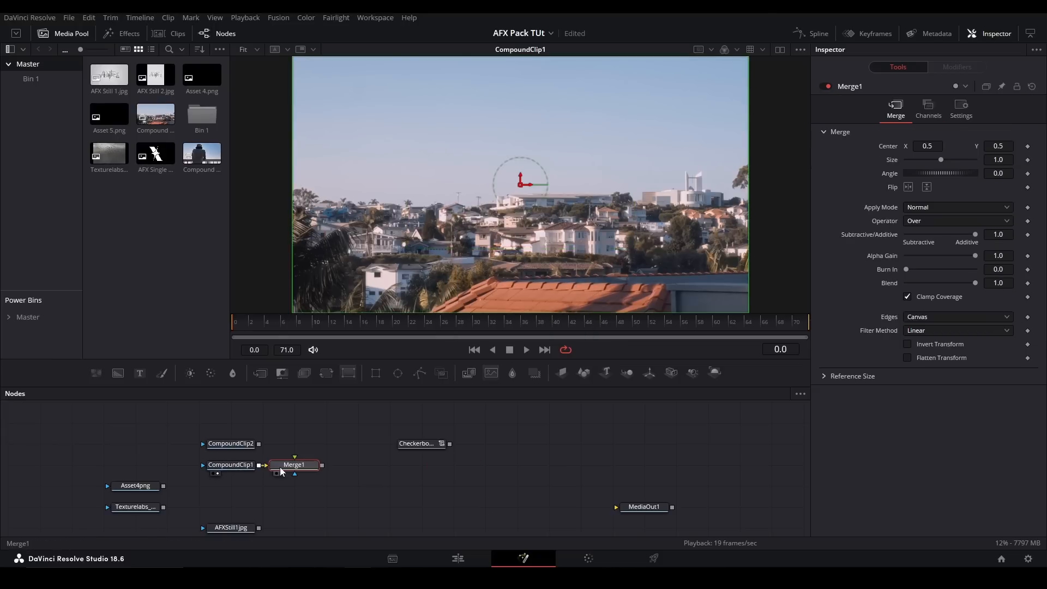
{"action": "left_click_drag", "start_coordinate": [283, 468], "coordinate": [429, 465]}
{"action": "key", "text": "2"}
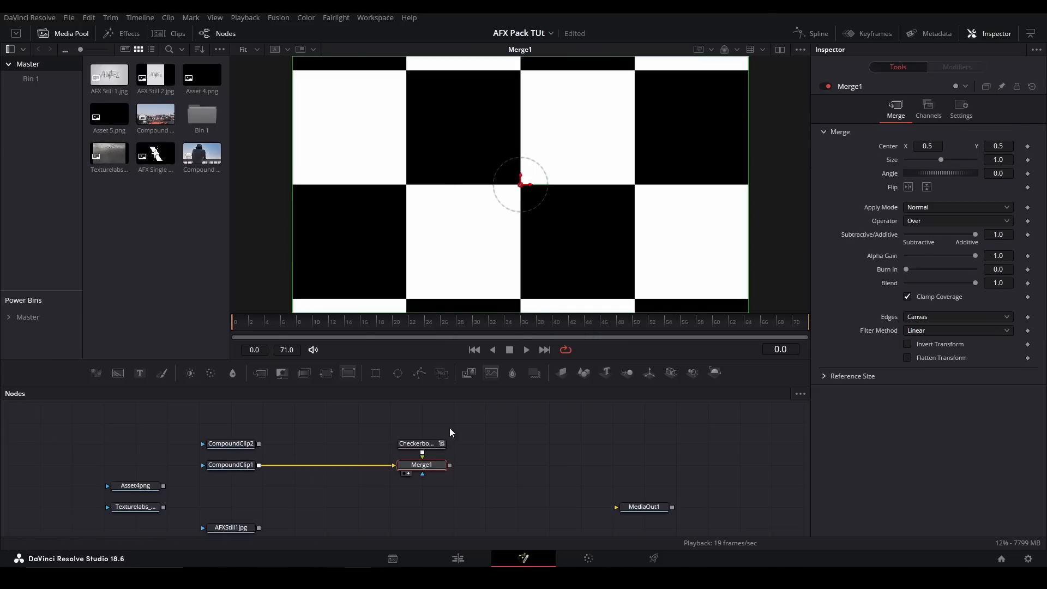
- Try other position, size, aspect and angle values on the Checkerboard and undo them
{"action": "left_click", "coordinate": [432, 443]}
{"action": "left_click_drag", "start_coordinate": [923, 137], "coordinate": [904, 172]}
{"action": "key", "text": "ctrl+z"}
{"action": "key", "text": "ctrl+z"}
{"action": "key", "text": "ctrl+z"}
{"action": "key", "text": "ctrl+z"}
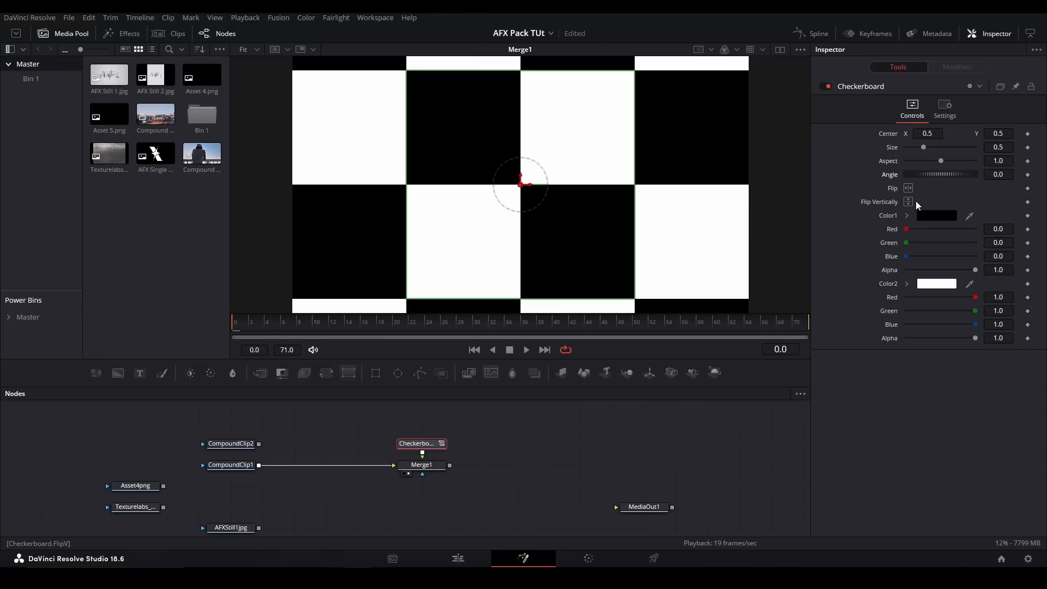
- Turn the Checkerboard's Flip and Flip Vertically options on and back off
{"action": "left_click", "coordinate": [908, 189]}
{"action": "left_click", "coordinate": [908, 202]}
{"action": "left_click", "coordinate": [908, 188]}
{"action": "left_click", "coordinate": [908, 203]}
- Set the Checkerboard's Color1 to pure red and try another color for Color2
{"action": "left_click", "coordinate": [907, 216]}
{"action": "left_click", "coordinate": [993, 226]}
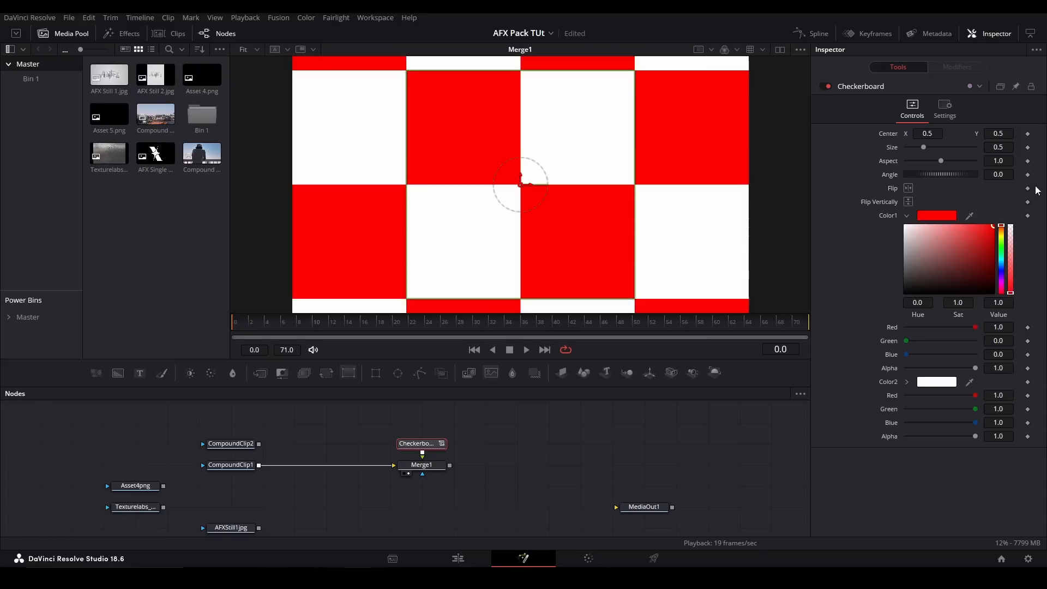
{"action": "left_click", "coordinate": [907, 381]}
{"action": "left_click_drag", "start_coordinate": [905, 392], "coordinate": [840, 447]}
- Replace the Checkerboard and its merge with the Circle tool
{"action": "left_click_drag", "start_coordinate": [500, 425], "coordinate": [360, 478]}
{"action": "key", "text": "Delete"}
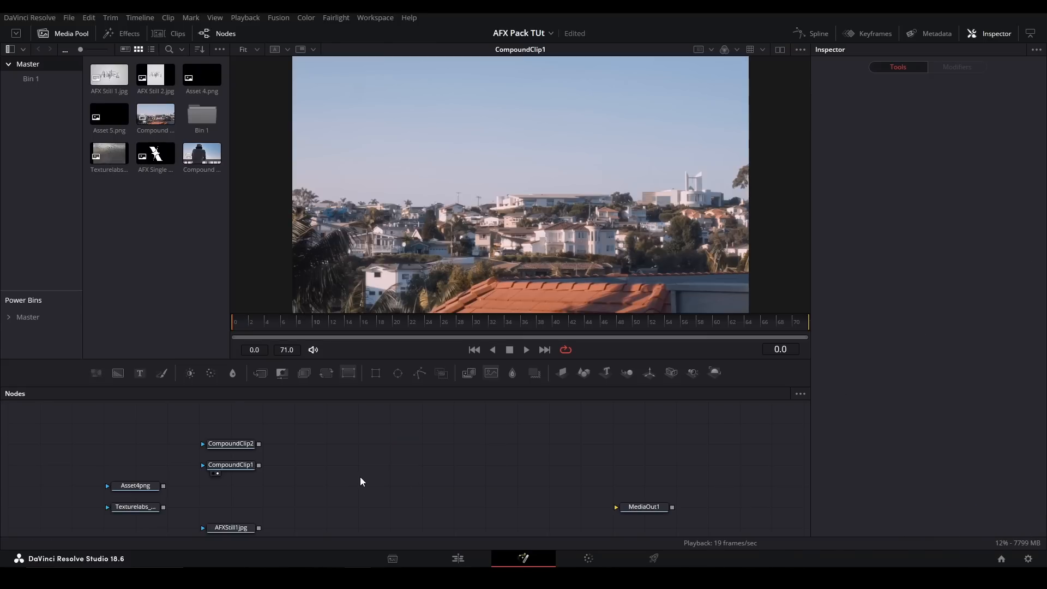
{"action": "key", "text": "shift+space"}
{"action": "type", "text": "circle"}
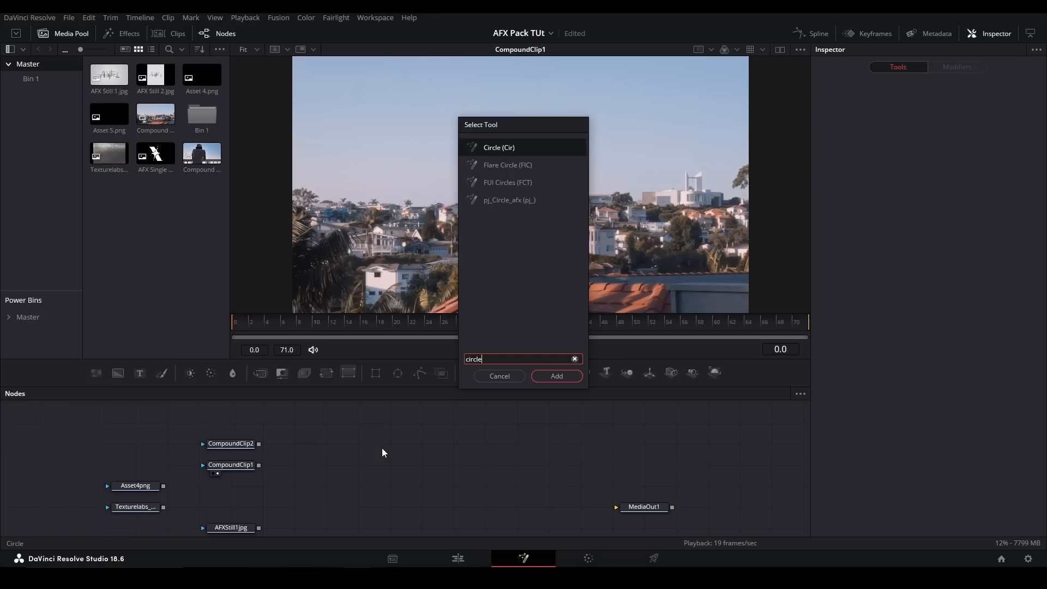
{"action": "key", "text": "Return"}
- Merge the Circle over CompoundClip1, show the merge in the viewer and select the Circle for editing
{"action": "left_click", "coordinate": [245, 468]}
{"action": "key", "text": "ctrl+m"}
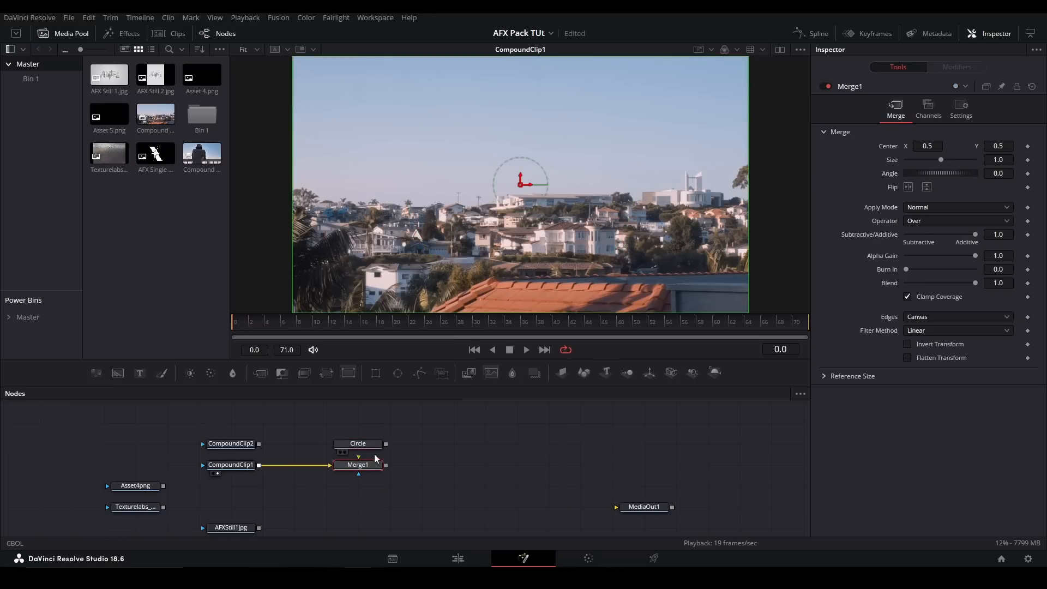
{"action": "left_click_drag", "start_coordinate": [386, 445], "coordinate": [377, 468]}
{"action": "key", "text": "1"}
{"action": "left_click", "coordinate": [373, 443]}
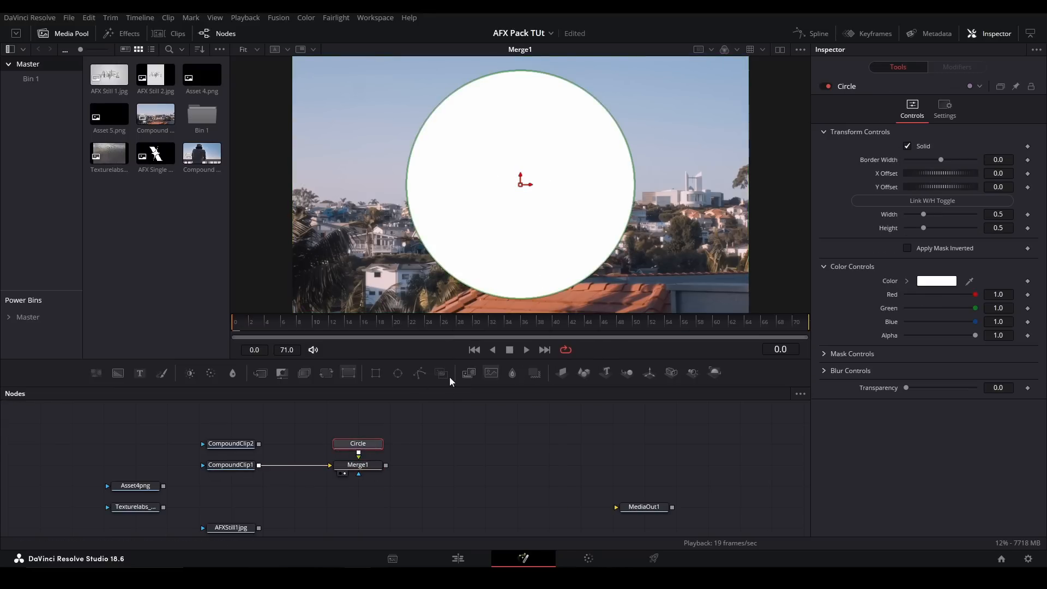
- Try the Circle as an outline with Solid off and Border Width 0.035, and another X Offset, then restore the defaults
{"action": "left_click", "coordinate": [908, 146]}
{"action": "left_click_drag", "start_coordinate": [940, 159], "coordinate": [948, 160]}
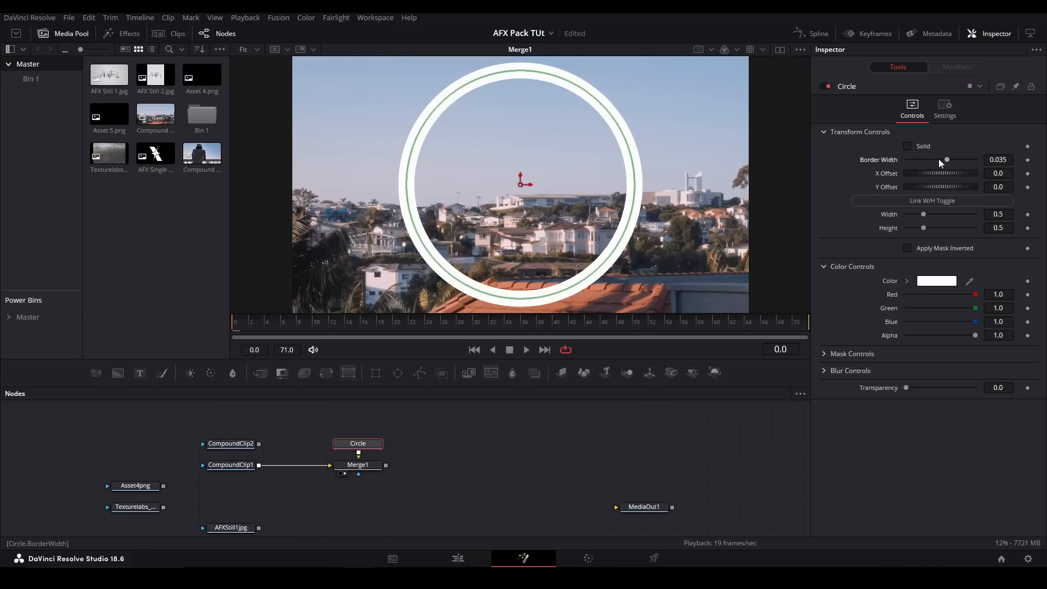
{"action": "left_click", "coordinate": [907, 146]}
{"action": "double_click", "coordinate": [940, 165]}
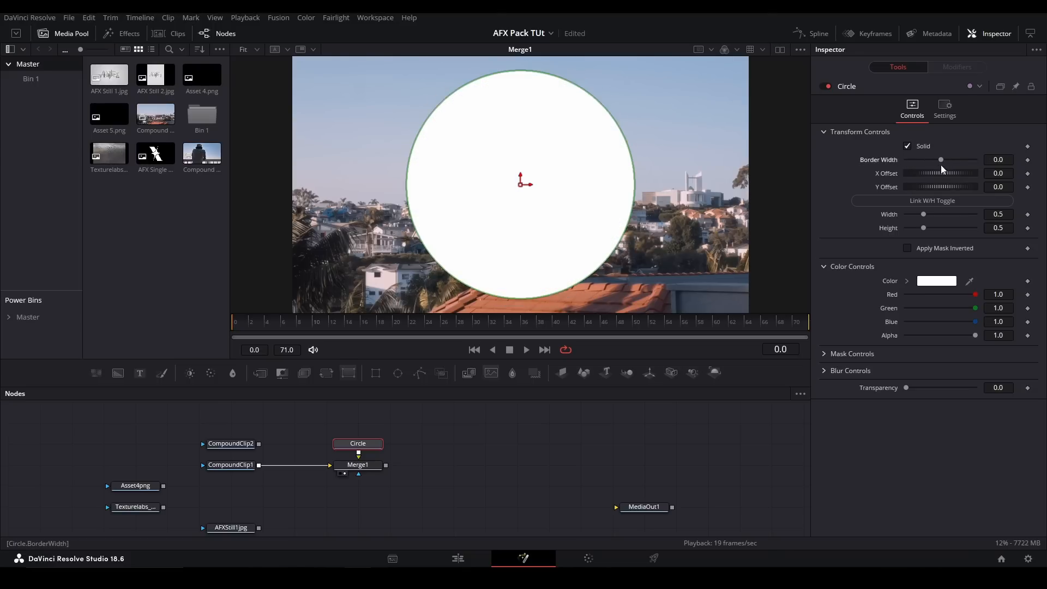
{"action": "mouse_move", "coordinate": [925, 171]}
{"action": "left_mouse_down"}
{"action": "mouse_move", "coordinate": [957, 174]}
{"action": "mouse_move", "coordinate": [924, 173]}
{"action": "left_mouse_up"}
{"action": "double_click", "coordinate": [889, 174]}
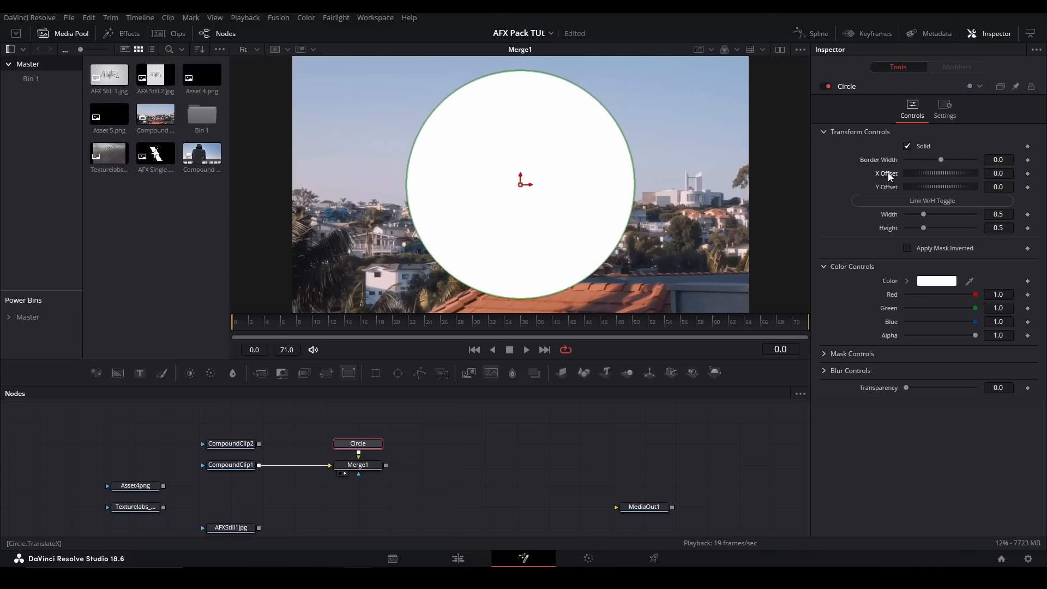
- Link the Circle's width and height, try a Width of 0.63, then reset it and unlink the two
{"action": "left_click", "coordinate": [918, 201]}
{"action": "left_click", "coordinate": [919, 214]}
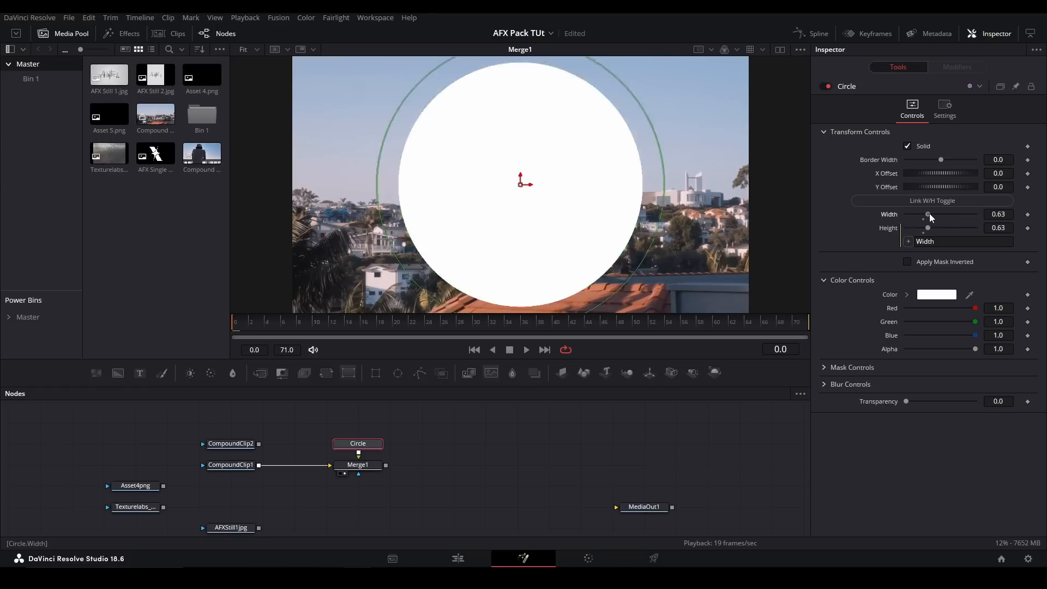
{"action": "double_click", "coordinate": [893, 214]}
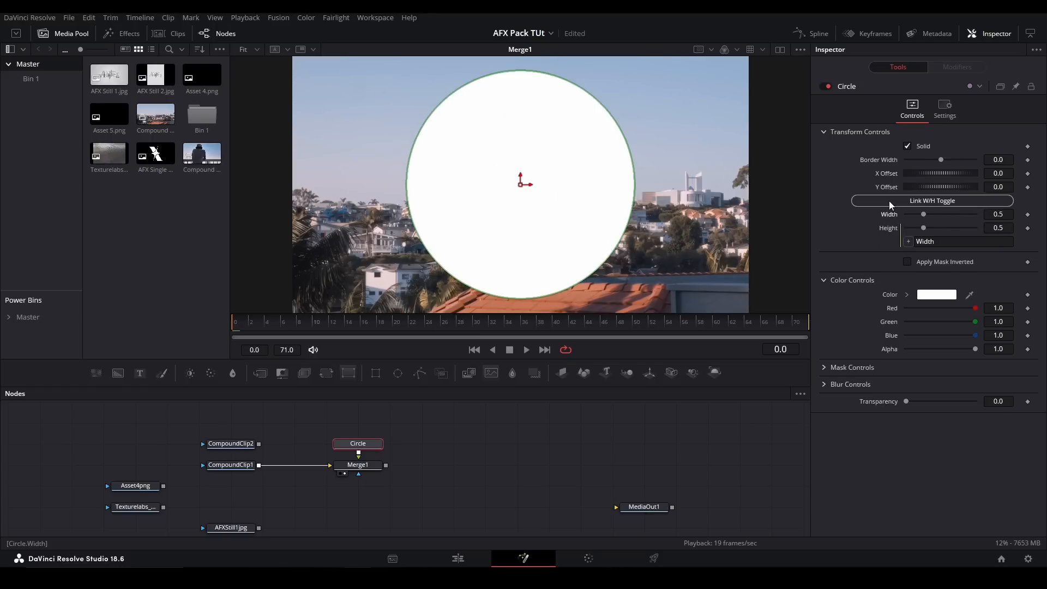
{"action": "left_click", "coordinate": [889, 201]}
- Turn on Apply Mask Inverted, offset the circle to about X 0.088 and Y 0.026, and try other colors before returning to white
{"action": "left_click", "coordinate": [907, 248]}
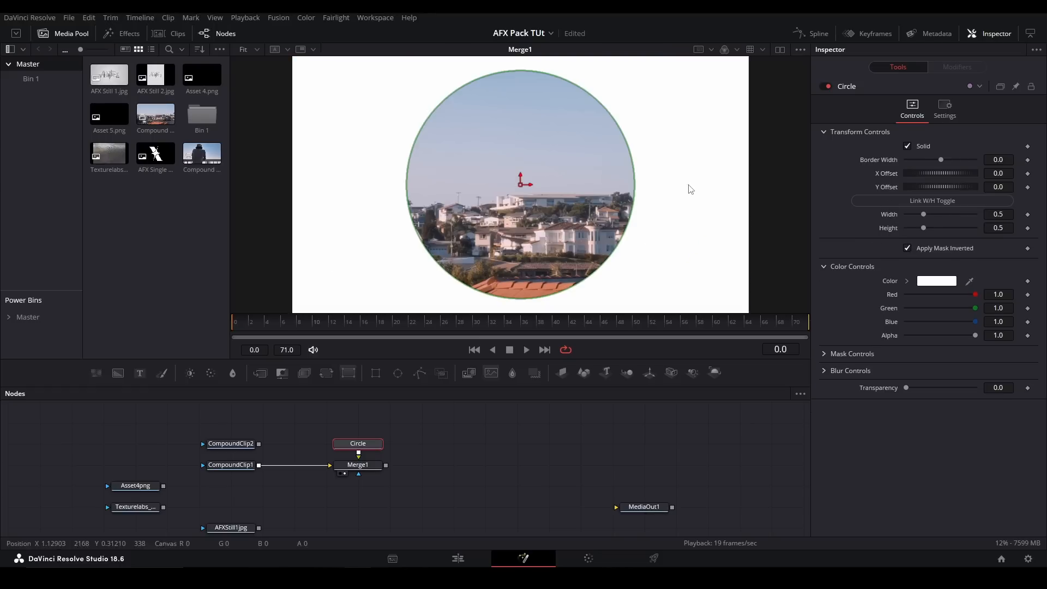
{"action": "left_click_drag", "start_coordinate": [558, 179], "coordinate": [598, 167]}
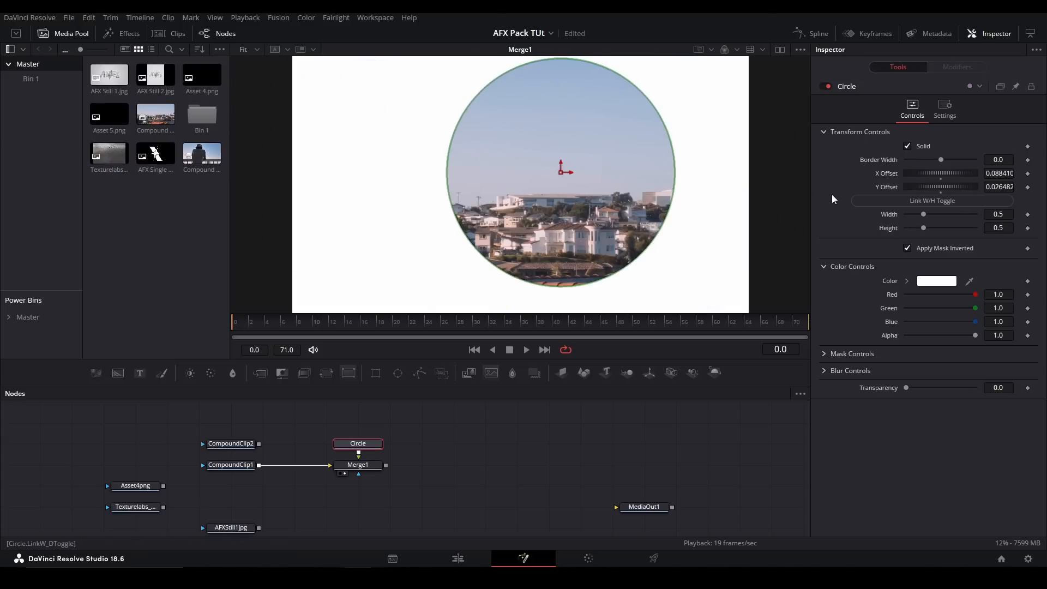
{"action": "left_click", "coordinate": [907, 282]}
{"action": "left_click_drag", "start_coordinate": [922, 300], "coordinate": [897, 285]}
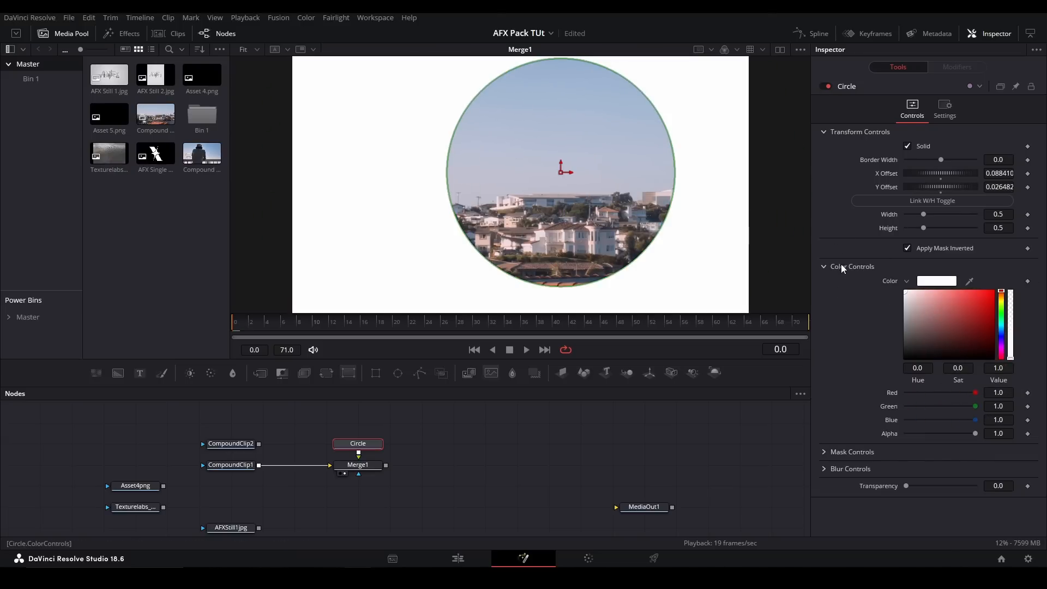
- Cut a hole in the Circle with Mask Blend 1.0 and mask X Size 0.61, without mask inversion, and return its offset to 0.0
{"action": "left_click", "coordinate": [823, 267]}
{"action": "left_click", "coordinate": [826, 284]}
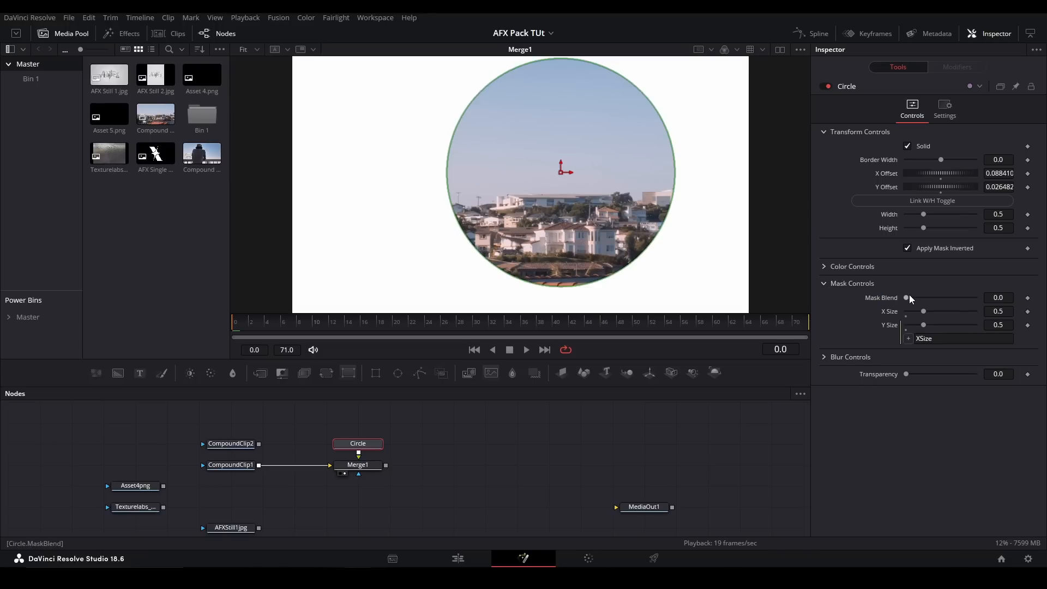
{"action": "left_click_drag", "start_coordinate": [906, 297], "coordinate": [927, 312]}
{"action": "left_click", "coordinate": [907, 248]}
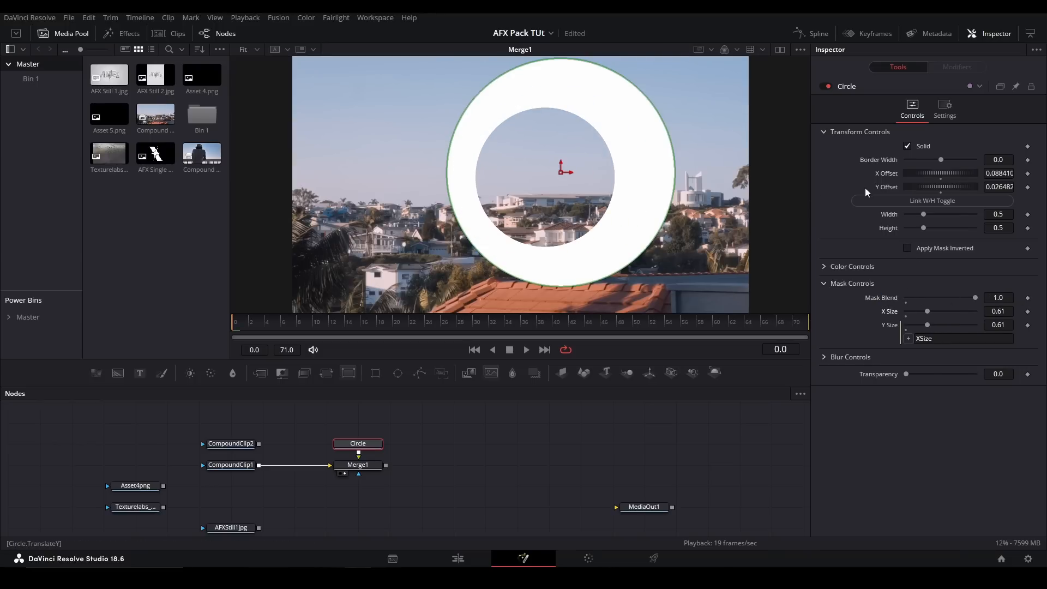
{"action": "mouse_move", "coordinate": [600, 193]}
{"action": "left_mouse_down"}
{"action": "mouse_move", "coordinate": [608, 156]}
{"action": "mouse_move", "coordinate": [469, 244]}
{"action": "mouse_move", "coordinate": [545, 212]}
{"action": "mouse_move", "coordinate": [521, 185]}
{"action": "mouse_move", "coordinate": [614, 278]}
{"action": "mouse_move", "coordinate": [424, 180]}
{"action": "mouse_move", "coordinate": [604, 191]}
{"action": "left_mouse_up"}
{"action": "key", "text": "ctrl+z"}
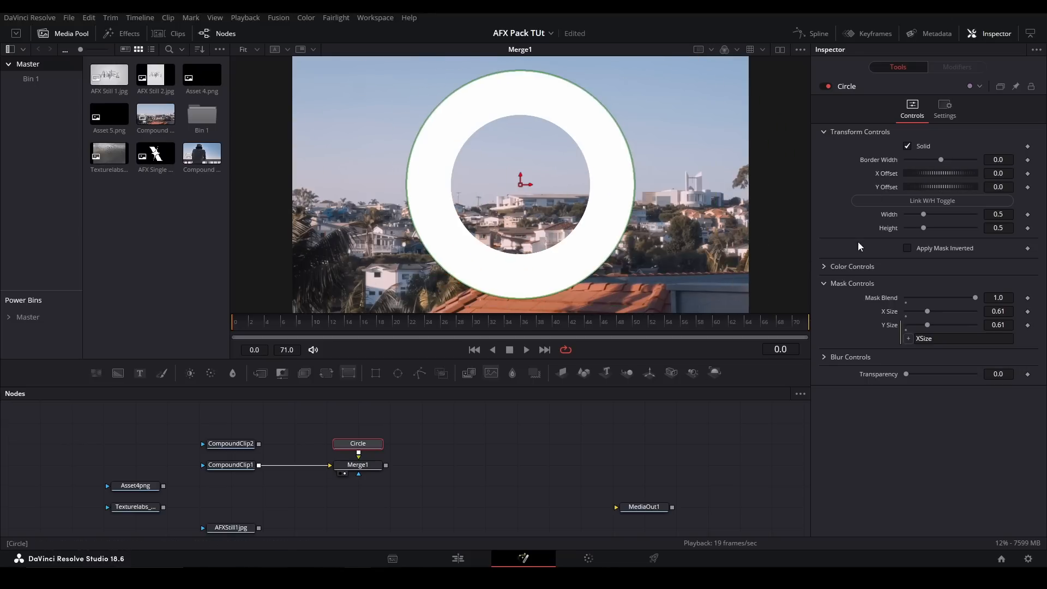
- Set the Circle's Blur Size to 16.5 and Blur Mask Blend to 1.0 in the Blur Controls
{"action": "left_click", "coordinate": [824, 358]}
{"action": "left_click_drag", "start_coordinate": [906, 373], "coordinate": [918, 372]}
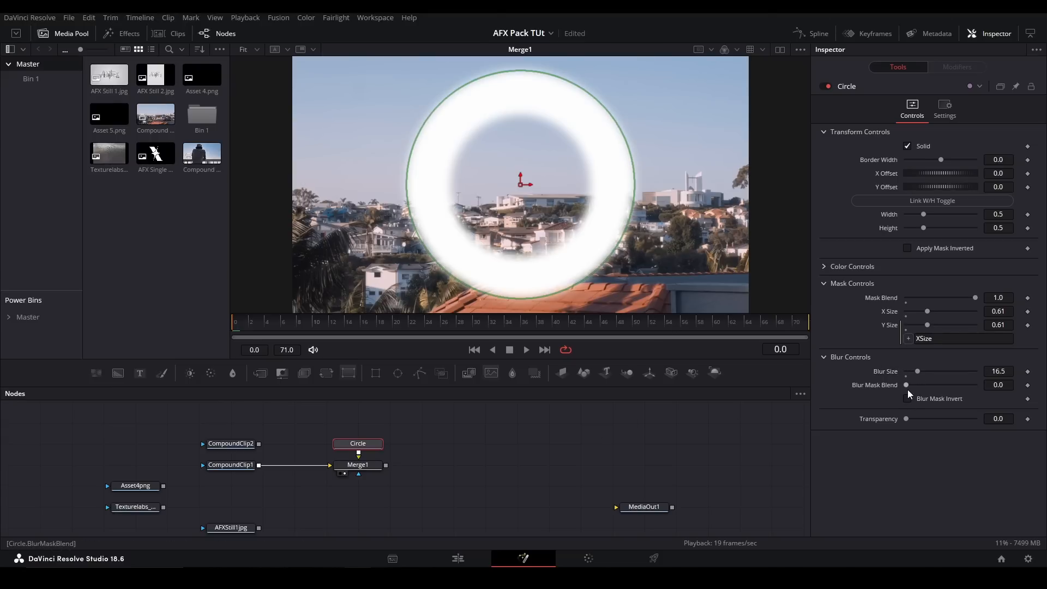
{"action": "left_click_drag", "start_coordinate": [907, 386], "coordinate": [975, 385]}
{"action": "left_click", "coordinate": [565, 427]}
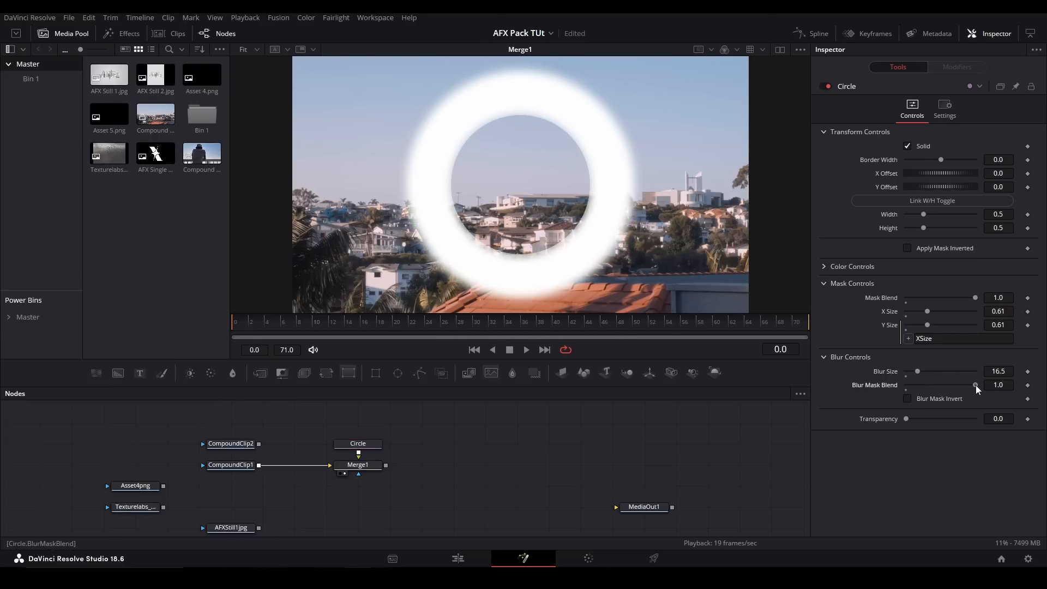
- Try Blur Mask Invert on the Circle and turn it off, lower both blur values again, and try other Transparency values
{"action": "left_click", "coordinate": [925, 399]}
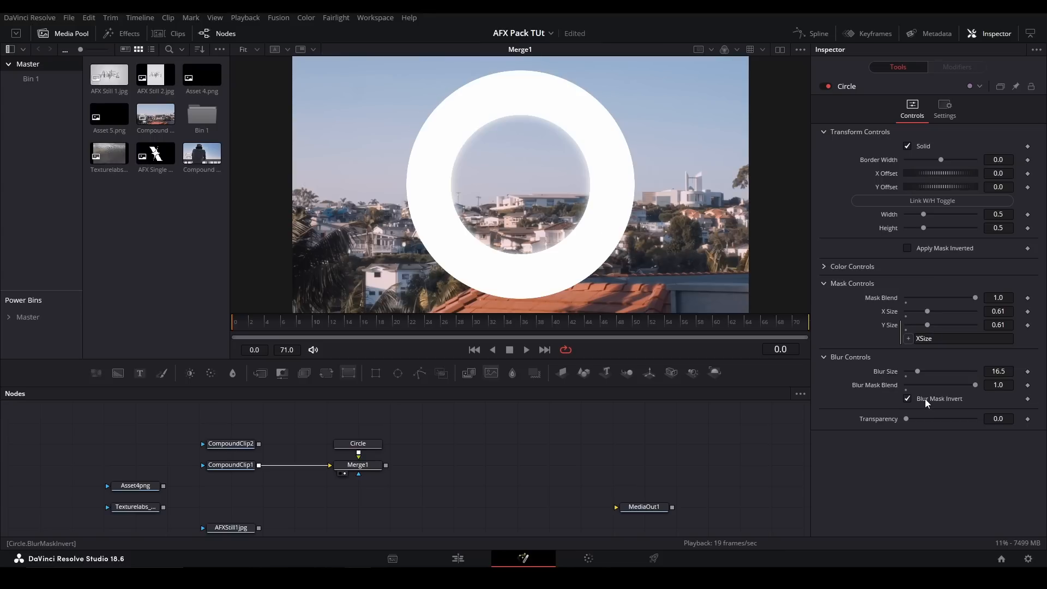
{"action": "left_click", "coordinate": [925, 399]}
{"action": "left_click_drag", "start_coordinate": [975, 384], "coordinate": [826, 388]}
{"action": "left_click_drag", "start_coordinate": [918, 372], "coordinate": [878, 374]}
{"action": "left_click_drag", "start_coordinate": [909, 420], "coordinate": [802, 389]}
- Replace the Circle and its merge with the Fill tool and show it in the viewer
{"action": "left_click_drag", "start_coordinate": [444, 433], "coordinate": [379, 472]}
{"action": "key", "text": "Delete"}
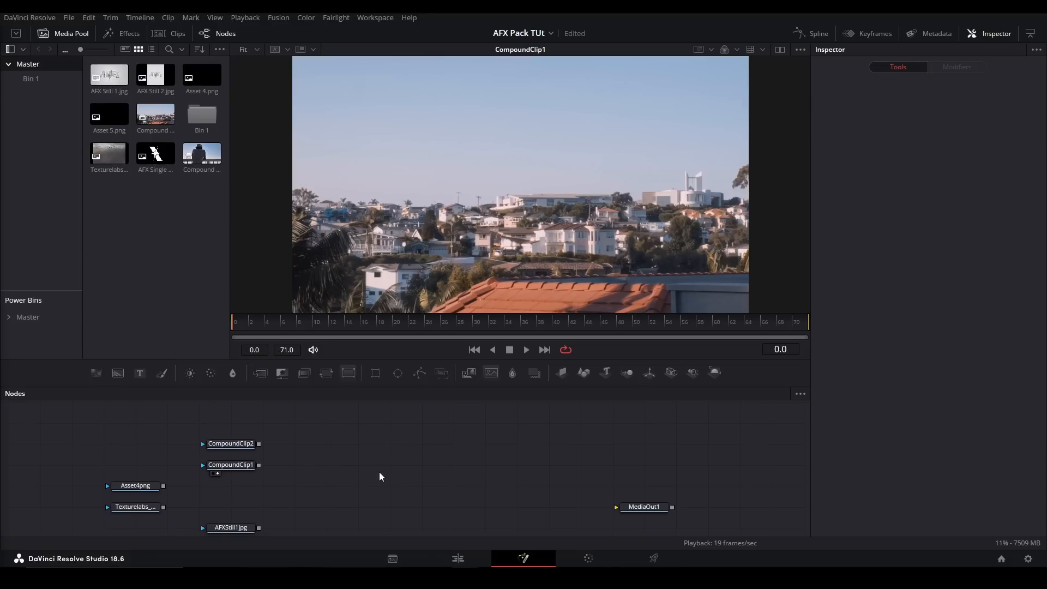
{"action": "key", "text": "shift+space"}
{"action": "type", "text": "fill"}
{"action": "key", "text": "Return"}
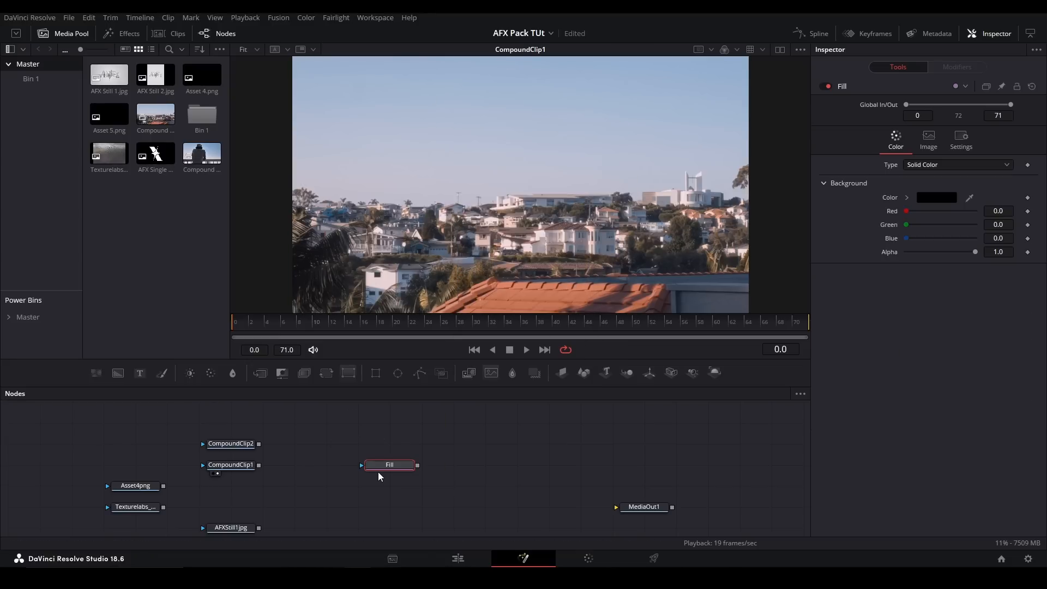
{"action": "key", "text": "2"}
- Replace the Fill with the GradientRamp tool, fed by CompoundClip1 and shown in the viewer
{"action": "key", "text": "Delete"}
{"action": "key", "text": "shift+space"}
{"action": "type", "text": "gradient"}
{"action": "key", "text": "Return"}
{"action": "key", "text": "2"}
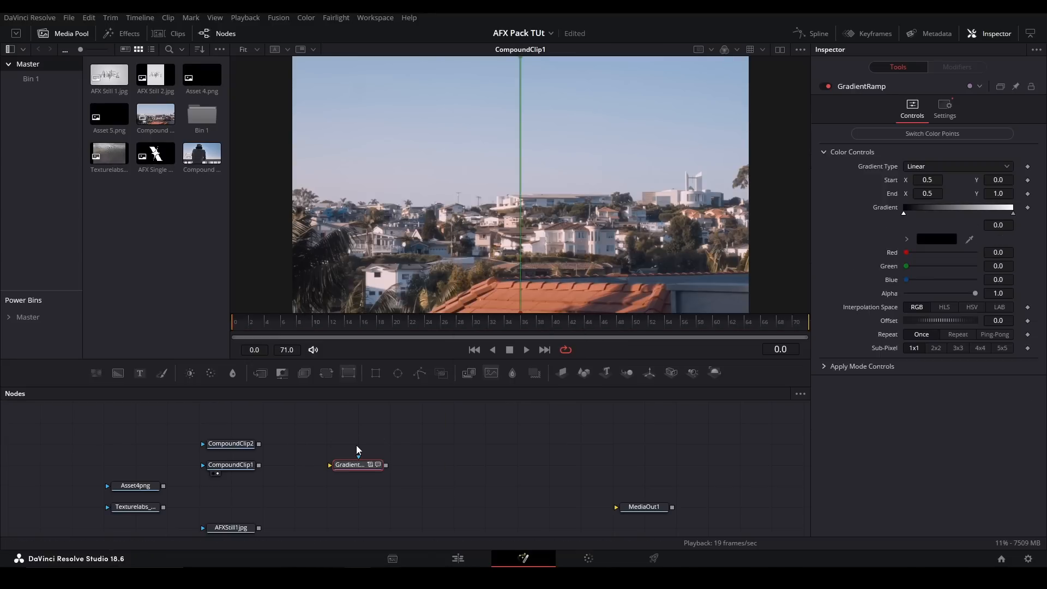
{"action": "left_click_drag", "start_coordinate": [258, 465], "coordinate": [349, 466]}
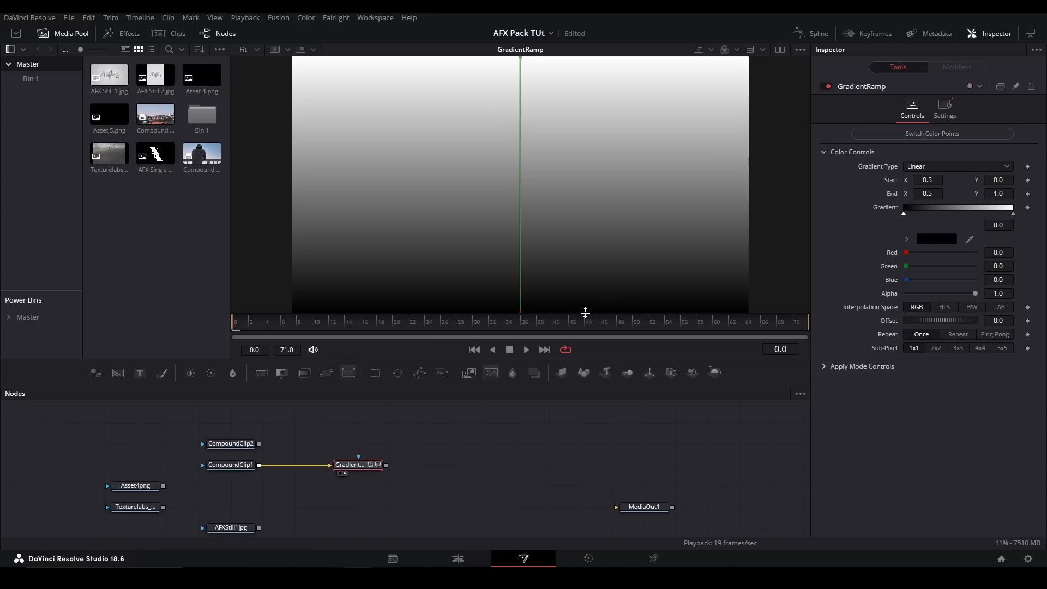
- Expand the GradientRamp's Apply Mode Controls and keep the Apply Mode at Normal
{"action": "left_click", "coordinate": [832, 367]}
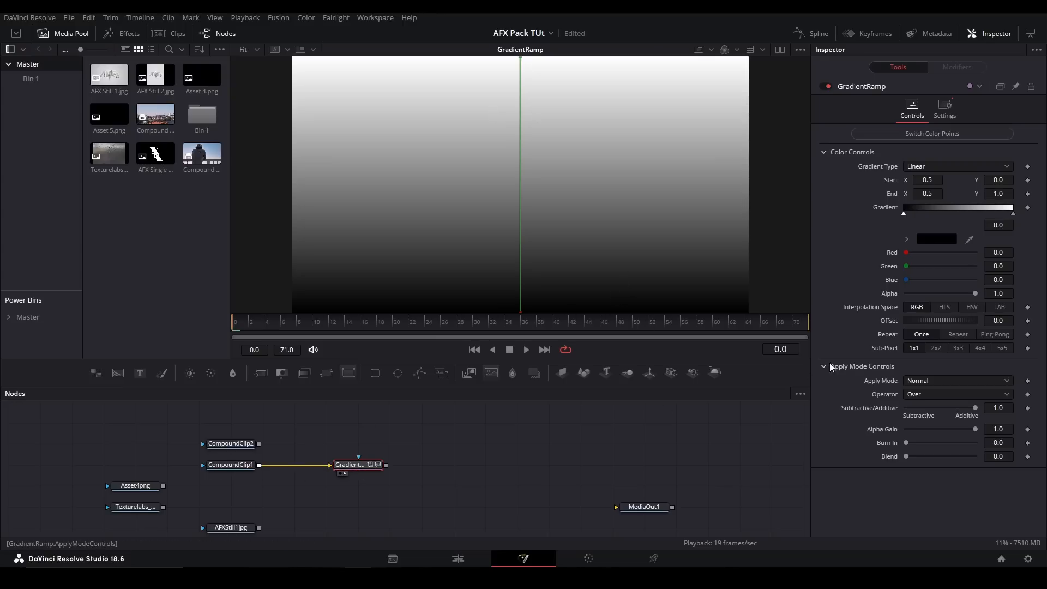
{"action": "left_click", "coordinate": [915, 385]}
{"action": "left_click", "coordinate": [919, 388]}
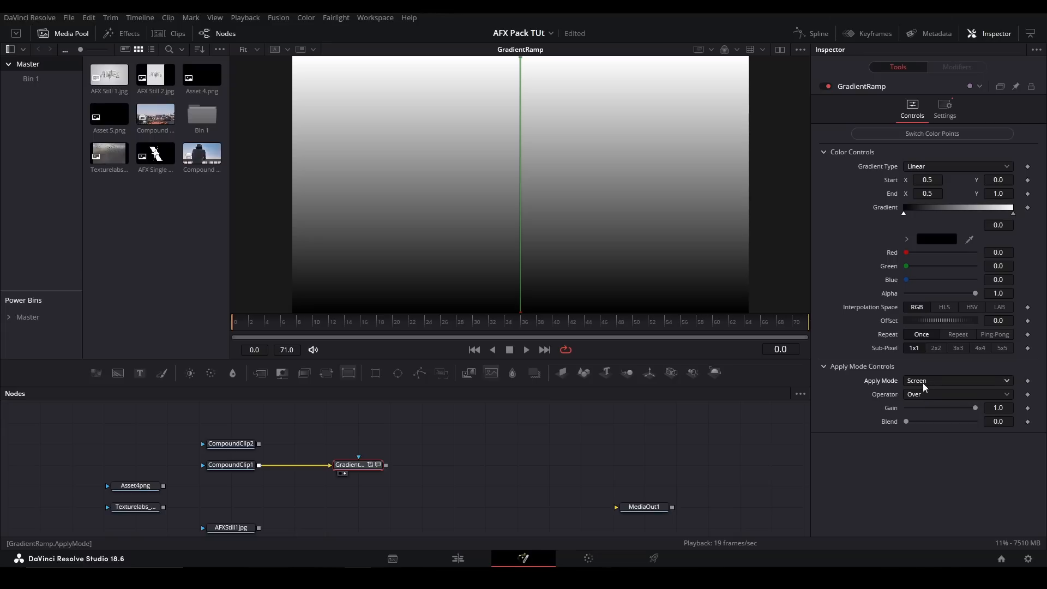
- Switch the GradientRamp's color points back and forth, and try another Offset before undoing it
{"action": "left_click", "coordinate": [939, 134]}
{"action": "left_click", "coordinate": [938, 134]}
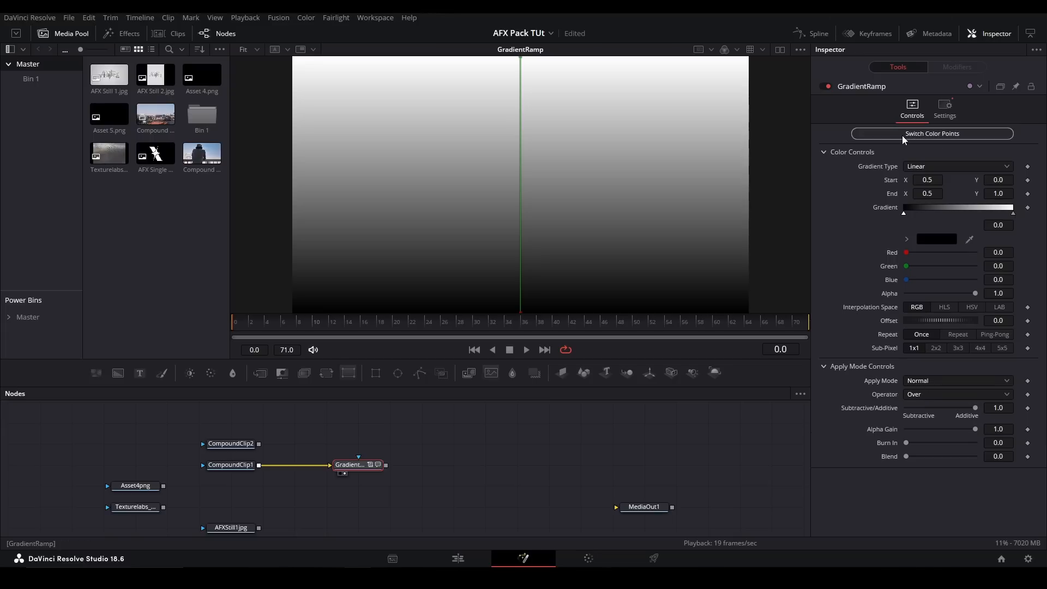
{"action": "left_click", "coordinate": [904, 134]}
{"action": "left_click", "coordinate": [904, 135]}
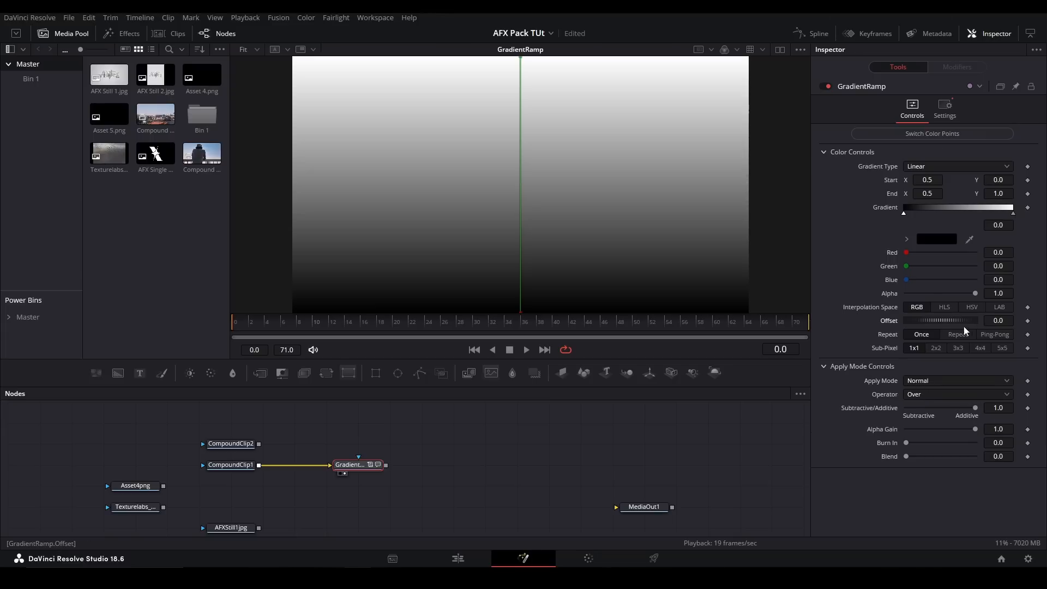
{"action": "left_click_drag", "start_coordinate": [934, 320], "coordinate": [986, 334]}
{"action": "key", "text": "ctrl+z"}
- Set the GradientRamp's Blend to 1.0 and try the Screen Apply Mode before choosing Overlay
{"action": "left_click_drag", "start_coordinate": [906, 457], "coordinate": [957, 457]}
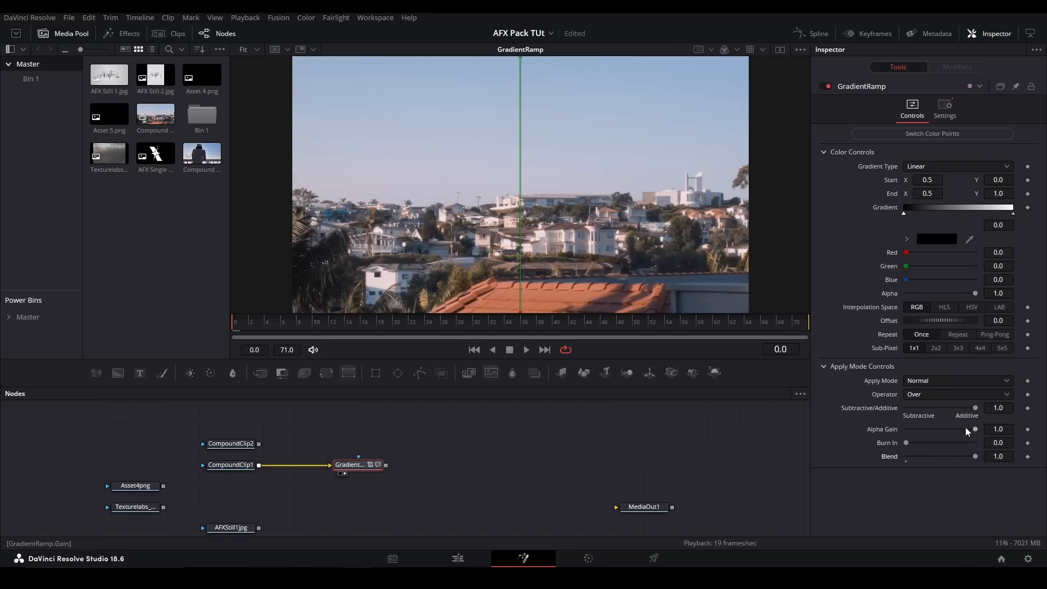
{"action": "left_click", "coordinate": [922, 381]}
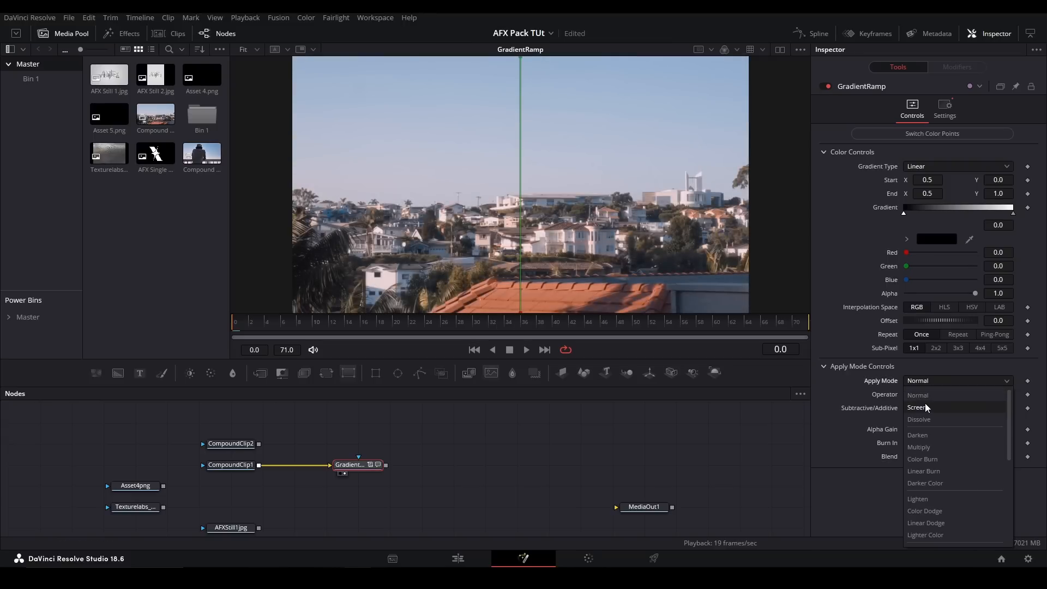
{"action": "left_click", "coordinate": [926, 407]}
{"action": "left_click", "coordinate": [927, 381]}
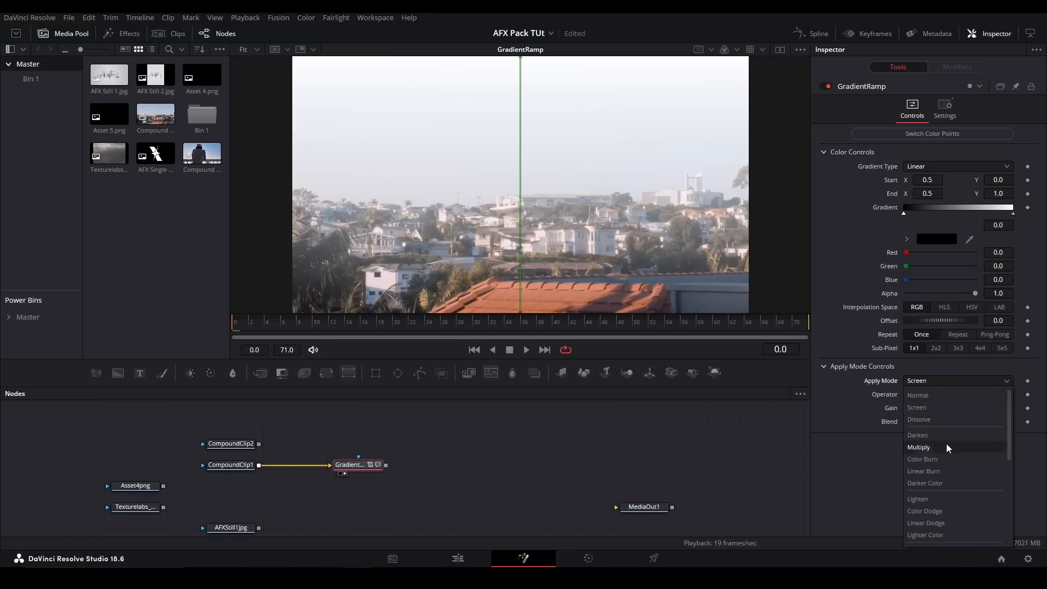
{"action": "left_click", "coordinate": [930, 516]}
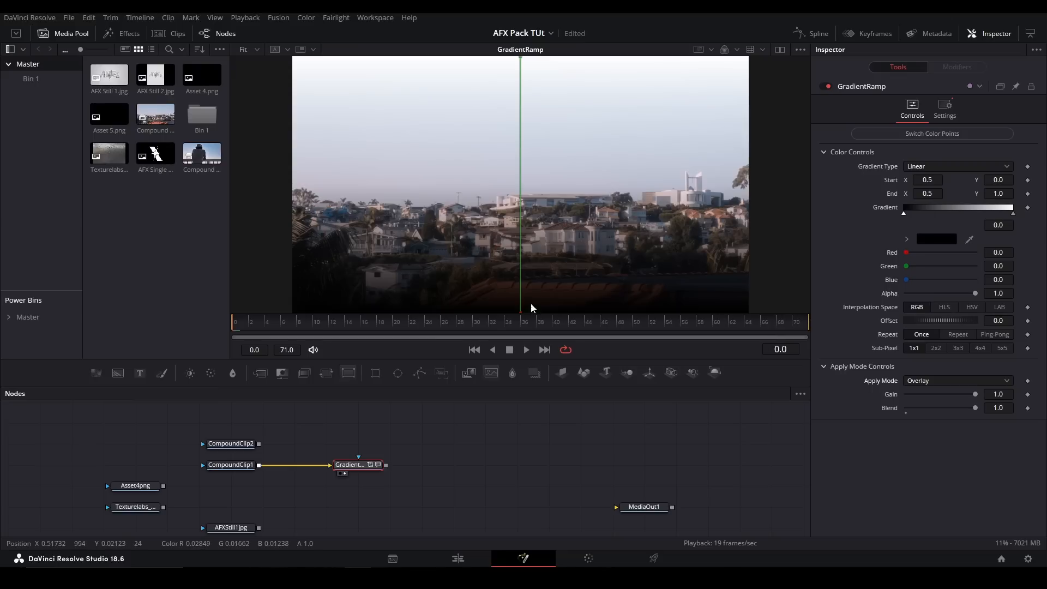
- Switch the GradientRamp's color points and back, and delete the GradientRamp node
{"action": "left_click", "coordinate": [939, 138]}
{"action": "left_click", "coordinate": [939, 137]}
{"action": "left_click_drag", "start_coordinate": [449, 441], "coordinate": [330, 496]}
{"action": "key", "text": "Delete"}
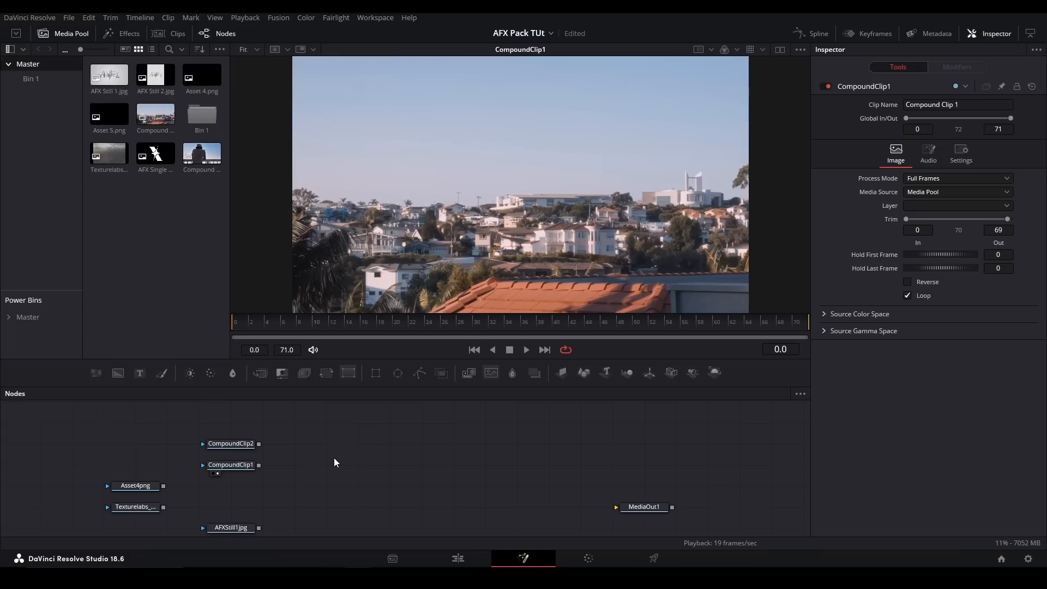
- Add the Grid tool merged over CompoundClip1 and show the merge in the viewer
{"action": "key", "text": "shift+space"}
{"action": "type", "text": "grid"}
{"action": "key", "text": "Return"}
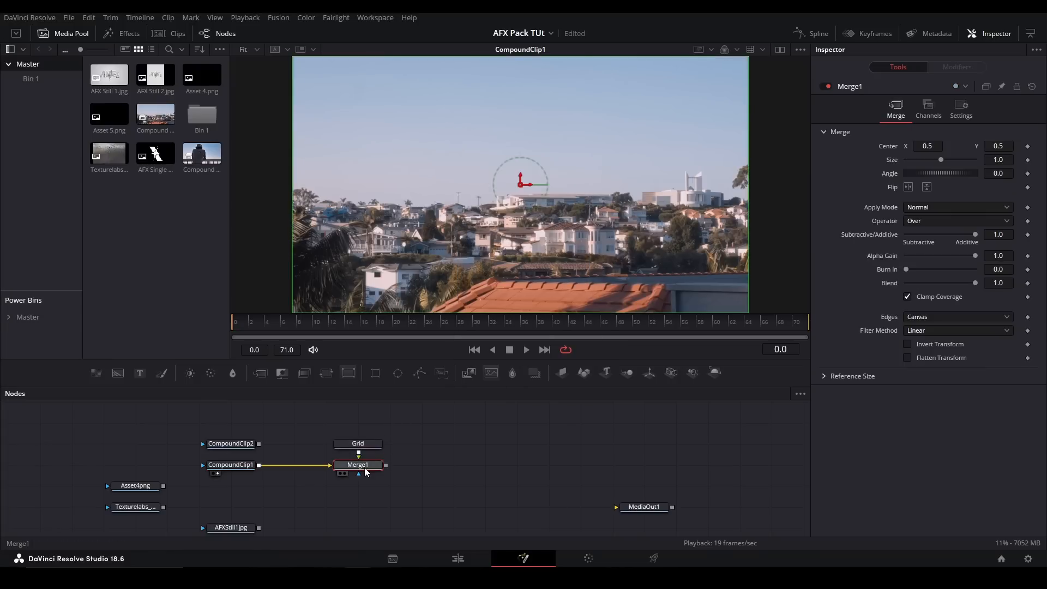
{"action": "key", "text": "1"}
- Link the Grid's vertical line width to the horizontal one and set both to about 0.205
{"action": "left_click", "coordinate": [371, 442]}
{"action": "left_click_drag", "start_coordinate": [992, 134], "coordinate": [1017, 134]}
{"action": "left_click", "coordinate": [958, 157]}
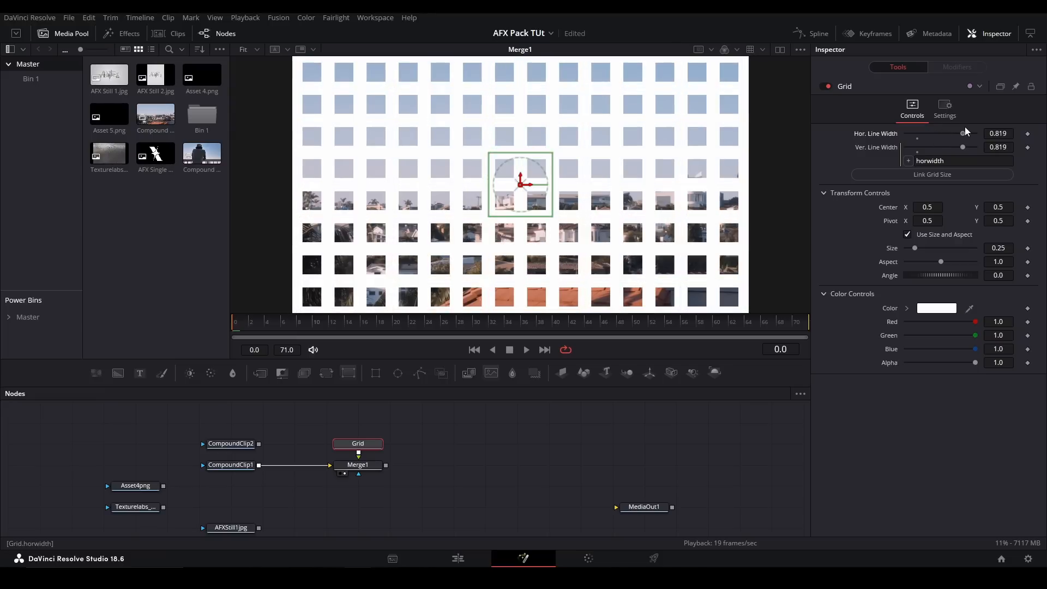
{"action": "left_click_drag", "start_coordinate": [952, 134], "coordinate": [923, 132]}
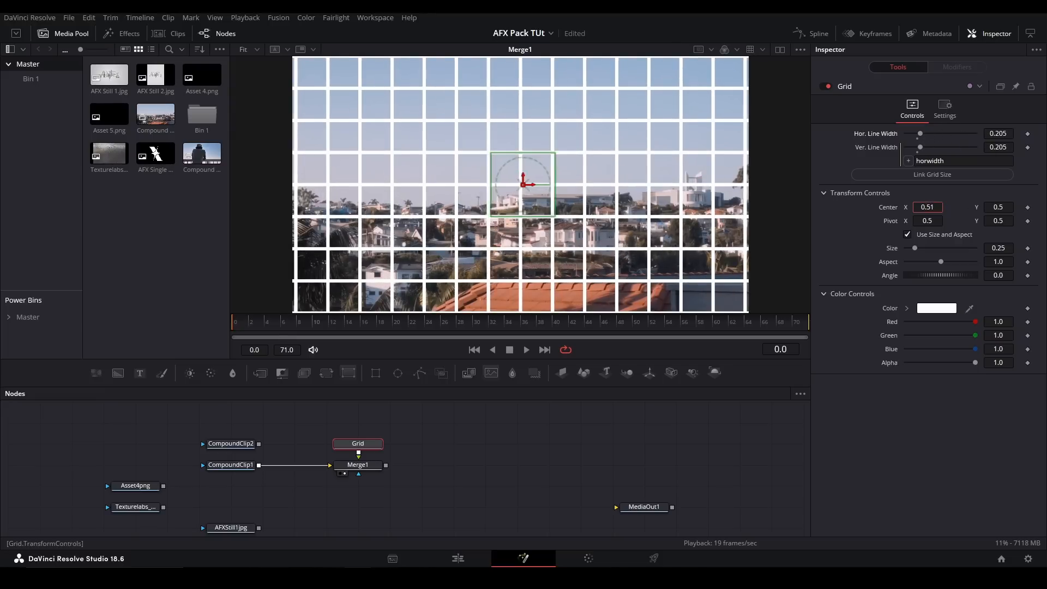
- Try other Transform Controls and color values on the Grid, undoing each change
{"action": "left_click_drag", "start_coordinate": [914, 248], "coordinate": [930, 279]}
{"action": "key", "text": "ctrl+z"}
{"action": "key", "text": "ctrl+z"}
{"action": "key", "text": "ctrl+z"}
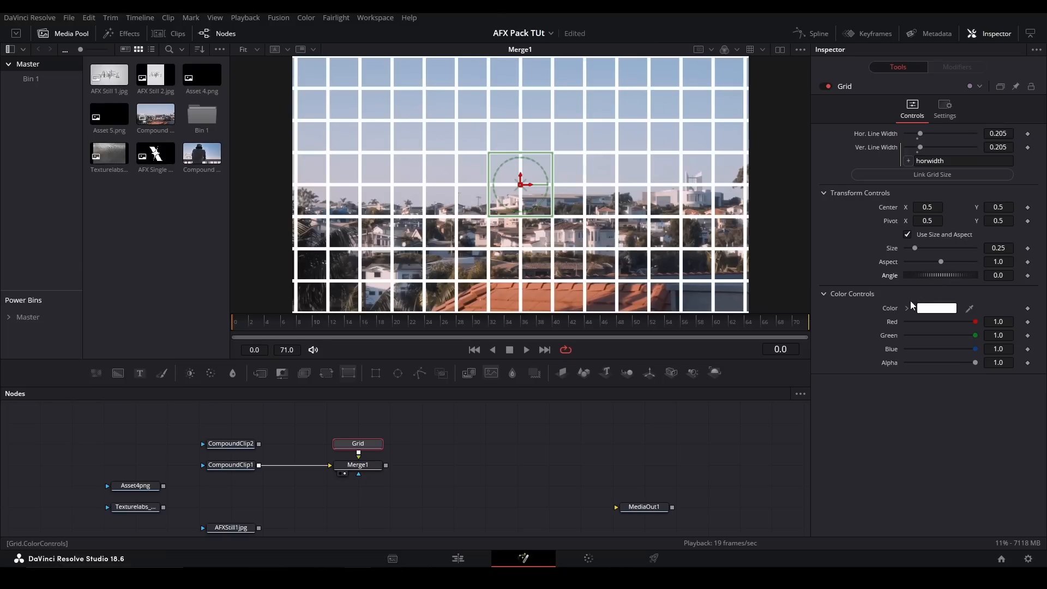
{"action": "left_click", "coordinate": [907, 308]}
{"action": "left_click_drag", "start_coordinate": [933, 338], "coordinate": [965, 349]}
{"action": "key", "text": "ctrl+z"}
- Replace the Grid and its merge with the PaintBucket tool, fed by CompoundClip1 and shown in the viewer
{"action": "left_click_drag", "start_coordinate": [440, 432], "coordinate": [346, 502]}
{"action": "key", "text": "Delete"}
{"action": "key", "text": "shift+space"}
{"action": "type", "text": "pain"}
{"action": "key", "text": "Down"}
{"action": "key", "text": "Down"}
{"action": "key", "text": "Return"}
{"action": "left_click_drag", "start_coordinate": [257, 467], "coordinate": [323, 465]}
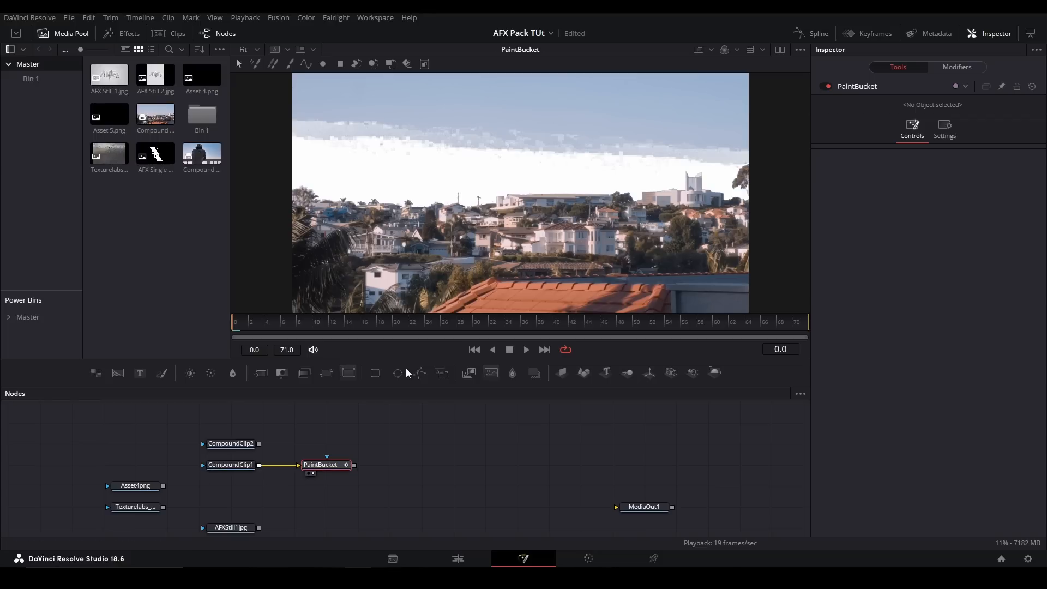
- Set the PaintBucket's fill Center to 0.659, 0.317, its Range to 0.65 and its Range Soft Edge to 0.165
{"action": "left_click", "coordinate": [957, 66]}
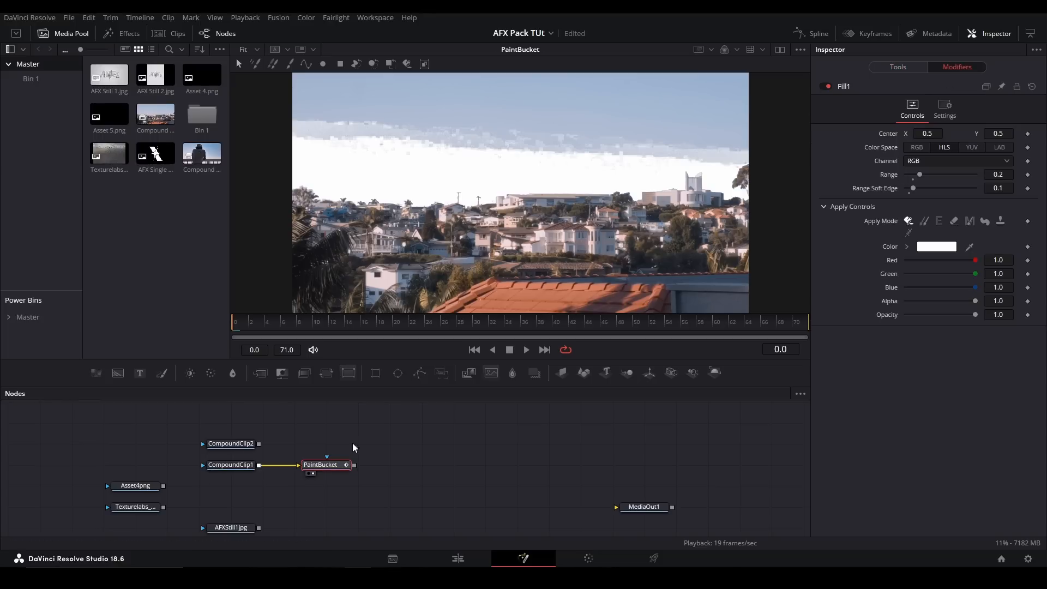
{"action": "left_click_drag", "start_coordinate": [927, 133], "coordinate": [916, 134]}
{"action": "key", "text": "ctrl+z"}
{"action": "scroll", "coordinate": [563, 159], "scroll_direction": "down", "scroll_amount": 2}
{"action": "key", "text": "ctrl+f"}
{"action": "left_click_drag", "start_coordinate": [994, 133], "coordinate": [961, 133]}
{"action": "left_click_drag", "start_coordinate": [999, 174], "coordinate": [1023, 175]}
{"action": "left_click_drag", "start_coordinate": [913, 188], "coordinate": [918, 189]}
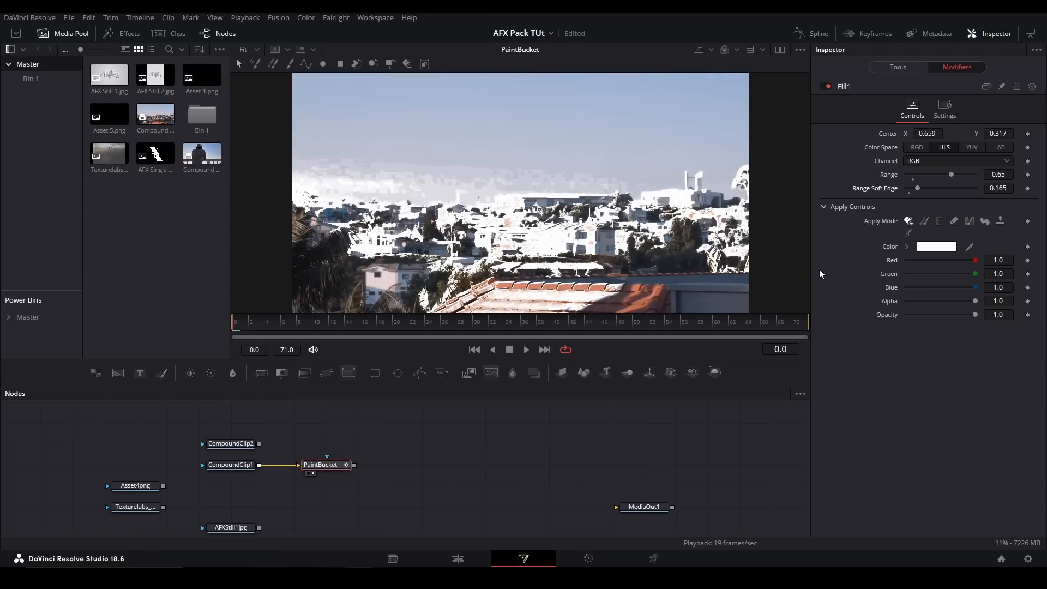
- Replace the PaintBucket with a separate, unconnected Stroke tool shown in the viewer
{"action": "left_click_drag", "start_coordinate": [367, 440], "coordinate": [316, 486]}
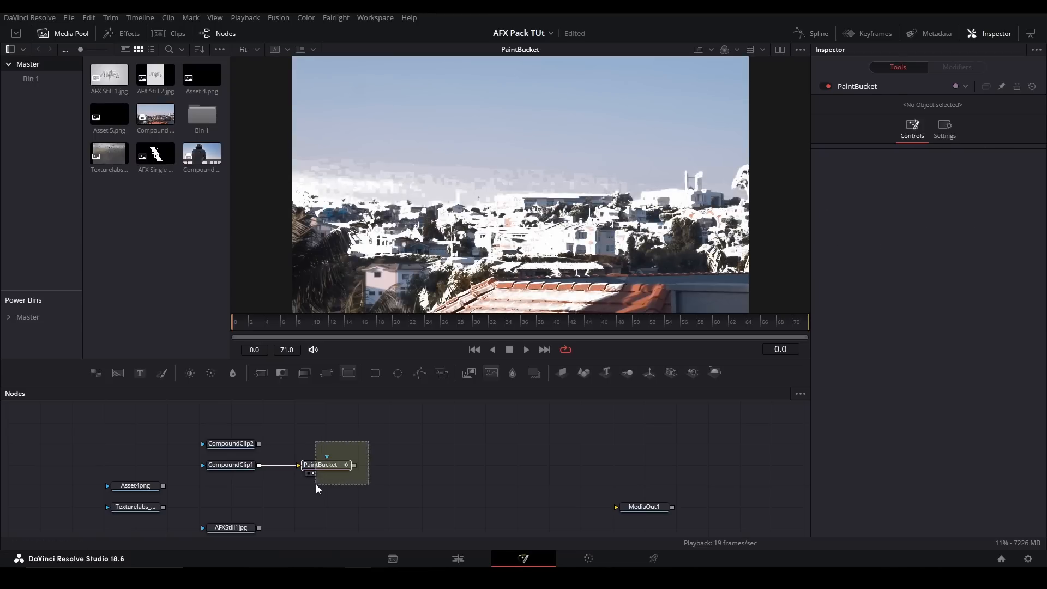
{"action": "key", "text": "Delete"}
{"action": "key", "text": "shift+space"}
{"action": "type", "text": "st"}
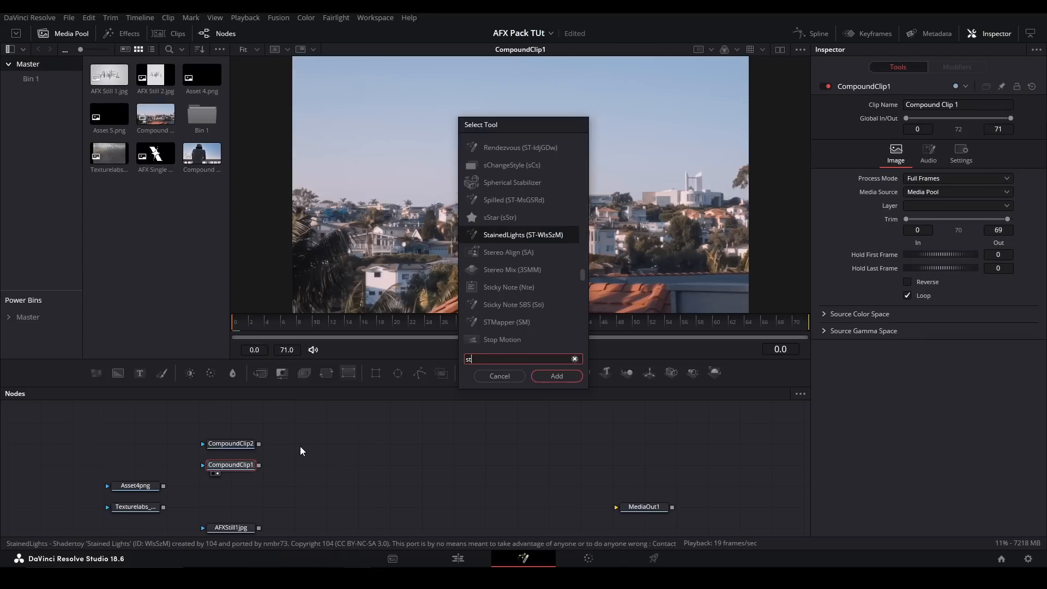
{"action": "type", "text": "roke"}
{"action": "key", "text": "Return"}
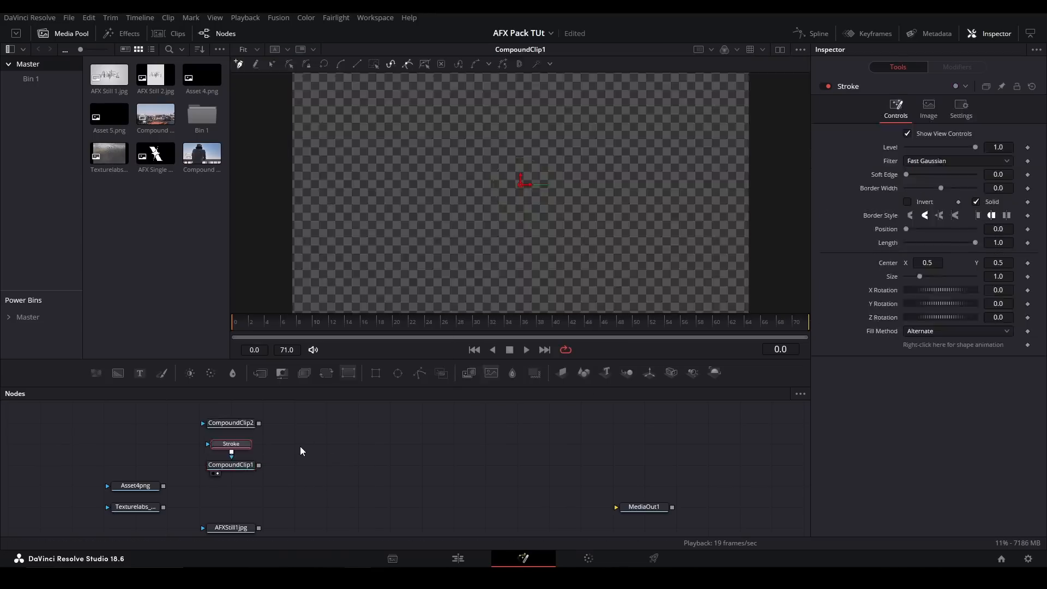
{"action": "left_click_drag", "start_coordinate": [223, 454], "coordinate": [347, 442]}
{"action": "left_click", "coordinate": [347, 442]}
- Draw an open arched path across the frame for the Stroke and raise its Border Width slightly
{"action": "left_click", "coordinate": [373, 214]}
{"action": "left_click", "coordinate": [484, 135]}
{"action": "left_click", "coordinate": [609, 186]}
{"action": "left_click", "coordinate": [666, 226]}
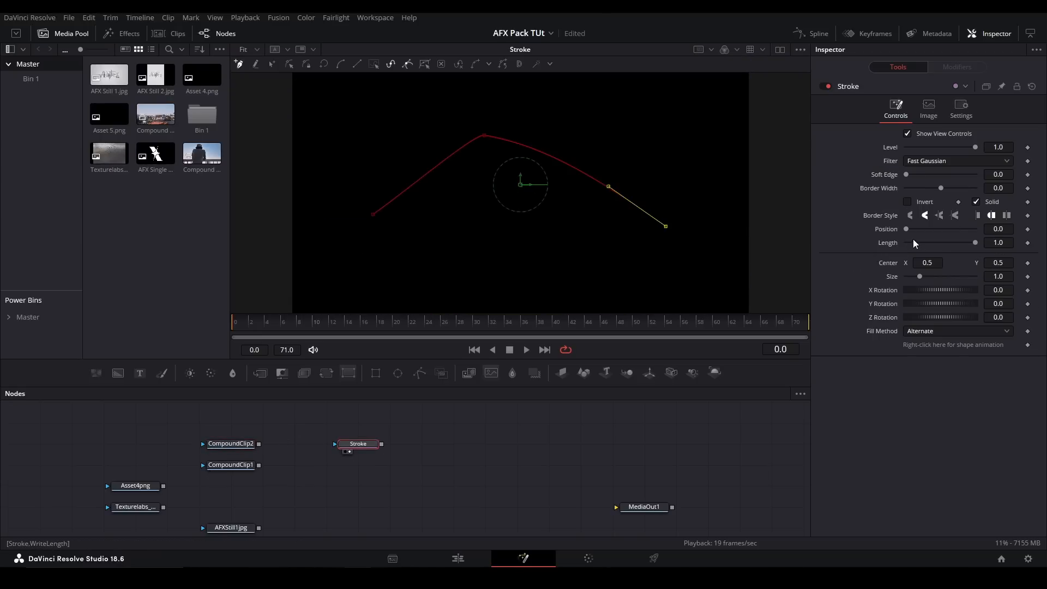
{"action": "key", "text": "ctrl+z"}
{"action": "left_click_drag", "start_coordinate": [940, 190], "coordinate": [945, 190]}
- Delete the Stroke, and add a Polygon mask for comparison before removing it too
{"action": "left_click_drag", "start_coordinate": [434, 424], "coordinate": [342, 465]}
{"action": "key", "text": "Delete"}
{"action": "left_click", "coordinate": [420, 373]}
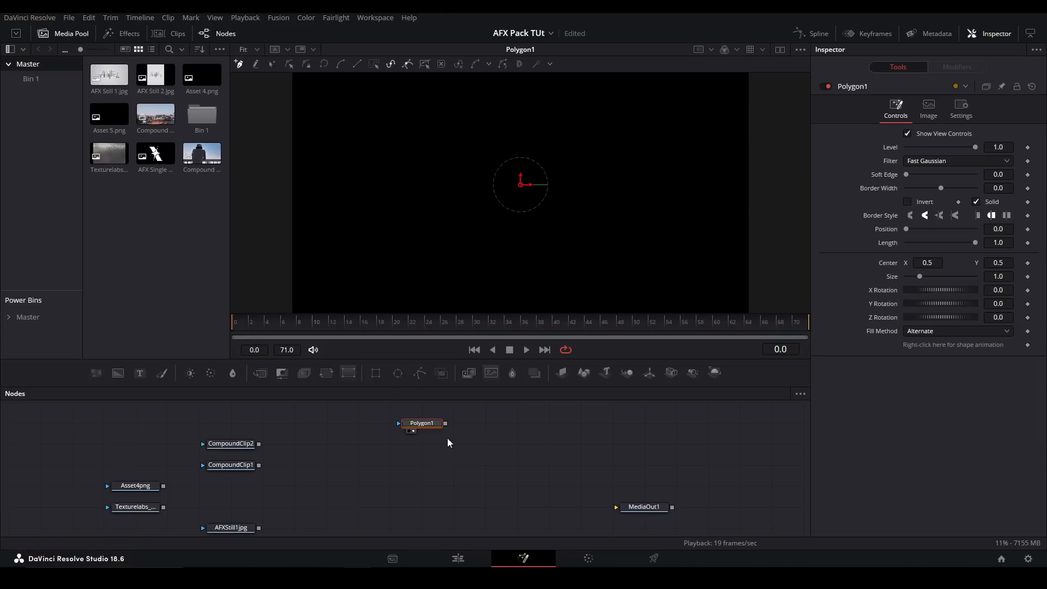
{"action": "key", "text": "Delete"}
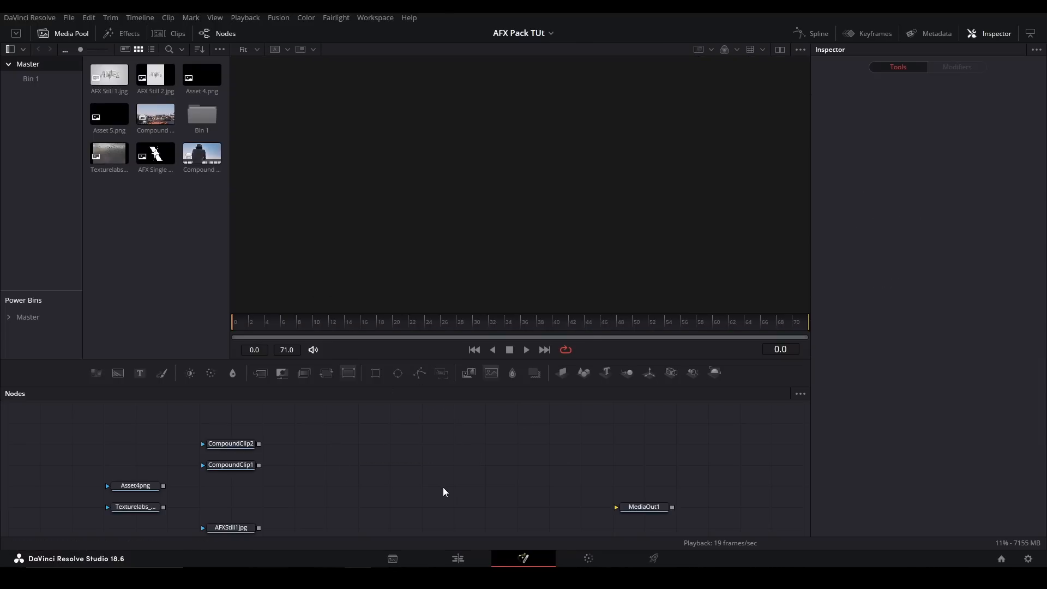
- Add the Writeon tool and draw an open curved path across the frame for it
{"action": "key", "text": "shift+space"}
{"action": "type", "text": "write"}
{"action": "key", "text": "Return"}
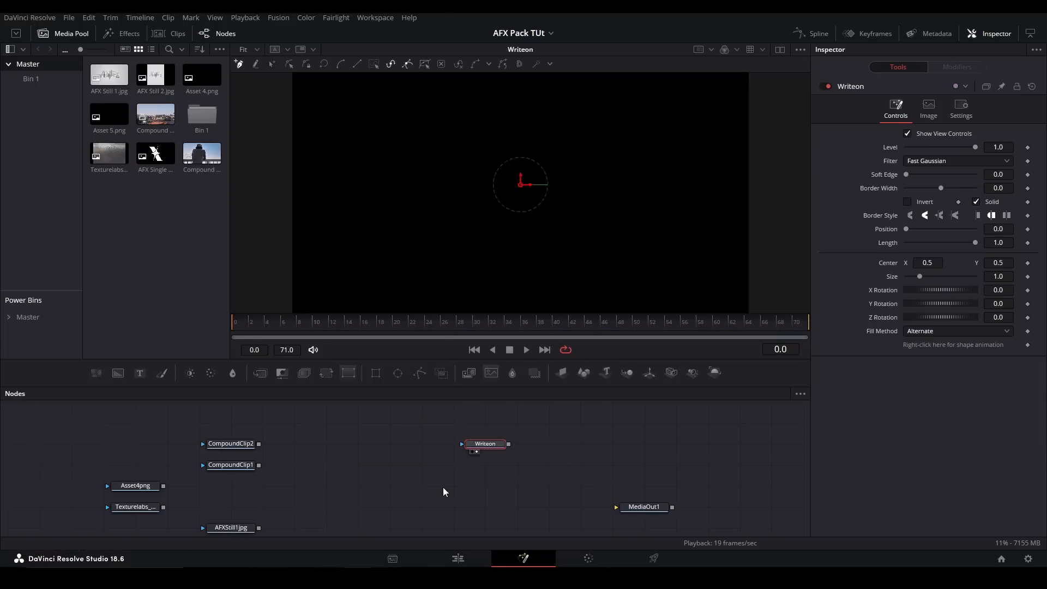
{"action": "left_click", "coordinate": [359, 196]}
{"action": "left_click_drag", "start_coordinate": [513, 163], "coordinate": [595, 135]}
{"action": "left_click_drag", "start_coordinate": [633, 164], "coordinate": [652, 191]}
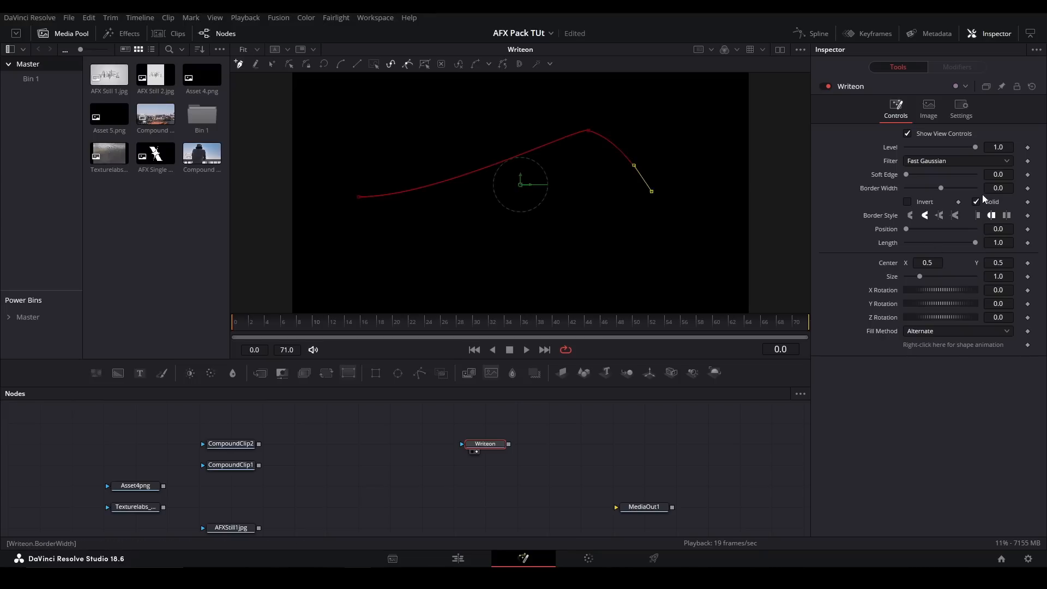
- Set the Writeon's Border Width to 0.0049 and try its Position and Length, keeping them at 0.0 and 1.0
{"action": "left_click_drag", "start_coordinate": [941, 188], "coordinate": [942, 188]}
{"action": "mouse_move", "coordinate": [906, 229]}
{"action": "left_mouse_down"}
{"action": "mouse_move", "coordinate": [977, 237]}
{"action": "mouse_move", "coordinate": [906, 233]}
{"action": "left_mouse_up"}
{"action": "mouse_move", "coordinate": [970, 244]}
{"action": "left_mouse_down"}
{"action": "mouse_move", "coordinate": [915, 244]}
{"action": "mouse_move", "coordinate": [976, 244]}
{"action": "left_mouse_up"}
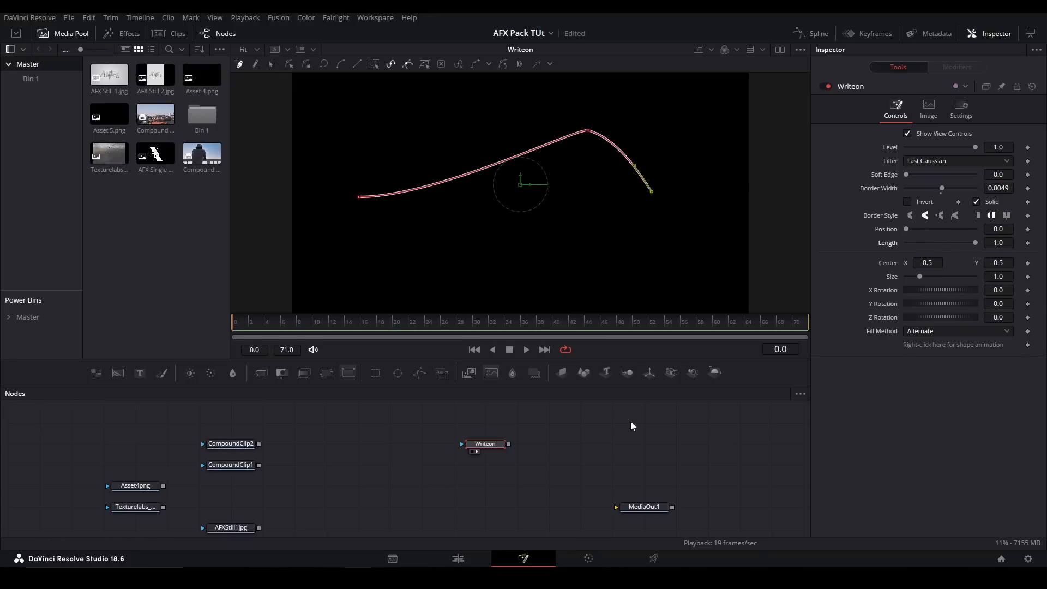
- Replace the Writeon with a ChromaKeyer fed by CompoundClip1 and shown in the viewer
{"action": "key", "text": "Delete"}
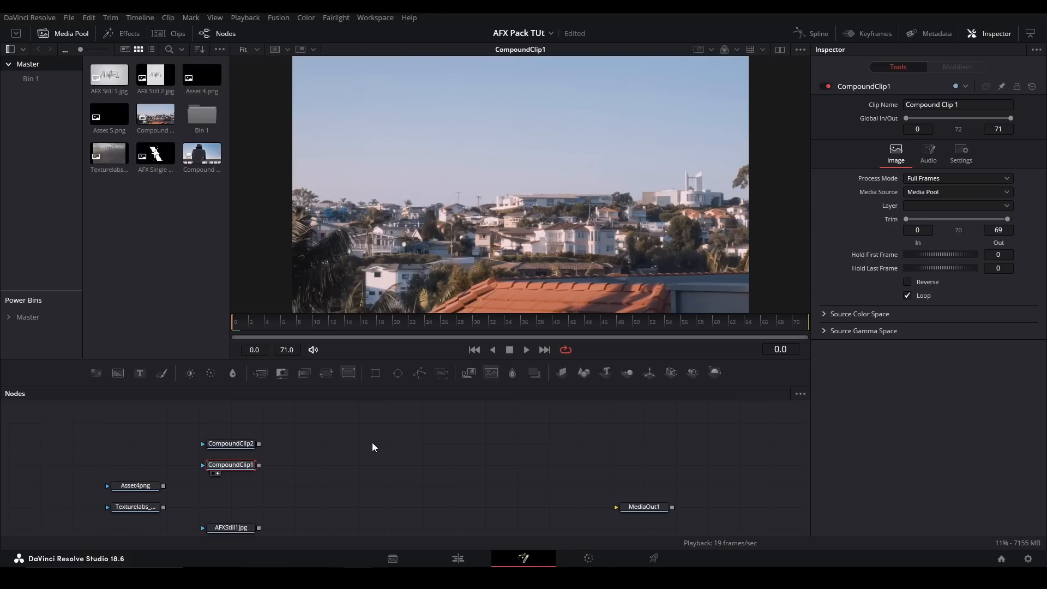
{"action": "left_click", "coordinate": [373, 443]}
{"action": "key", "text": "shift+space"}
{"action": "type", "text": "chrom"}
{"action": "key", "text": "Return"}
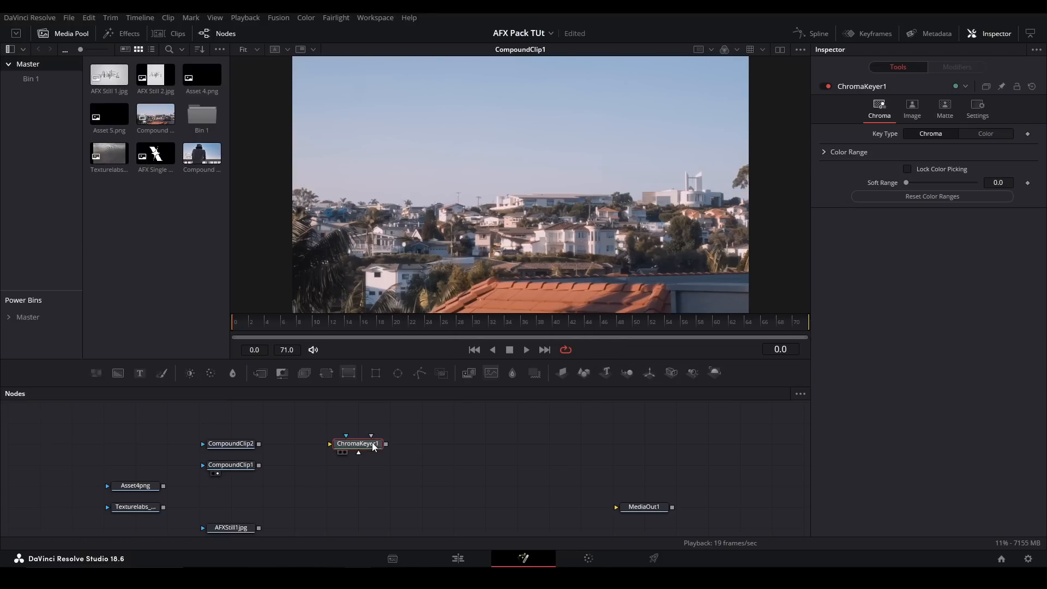
{"action": "left_click_drag", "start_coordinate": [260, 465], "coordinate": [338, 444]}
- Key out the sky by sampling its blue areas, undoing one selection and sampling again
{"action": "left_click_drag", "start_coordinate": [583, 116], "coordinate": [662, 171]}
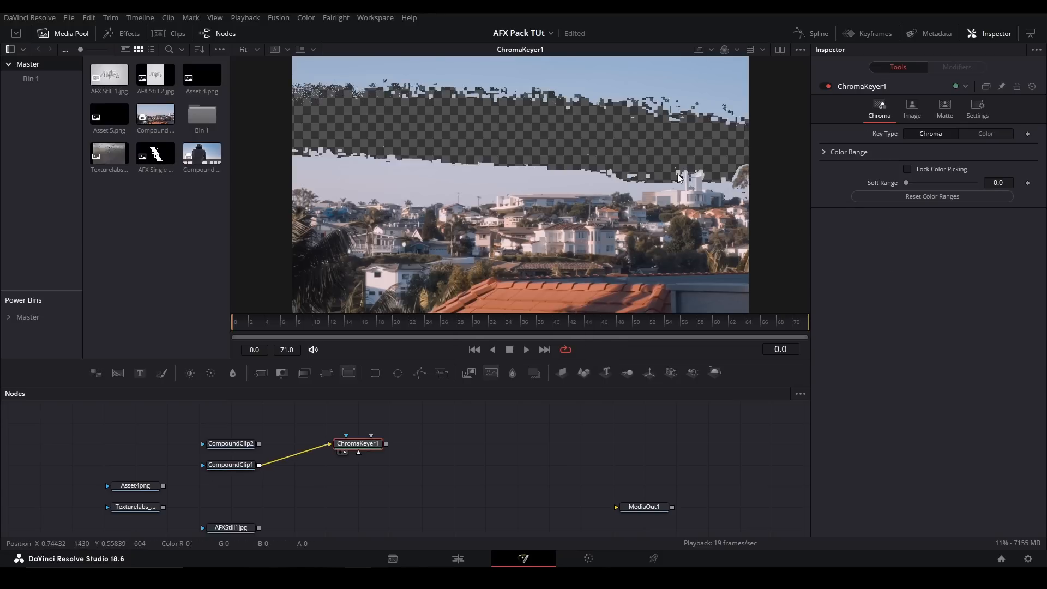
{"action": "left_click_drag", "start_coordinate": [525, 112], "coordinate": [764, 41]}
{"action": "left_click_drag", "start_coordinate": [515, 114], "coordinate": [359, 187]}
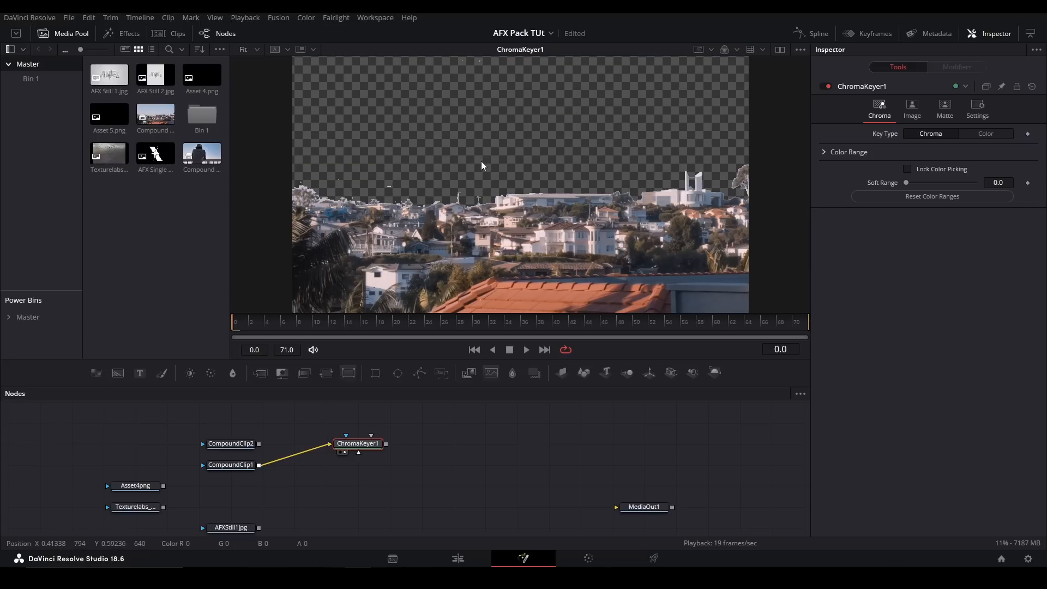
{"action": "key", "text": "ctrl+z"}
{"action": "left_click_drag", "start_coordinate": [535, 140], "coordinate": [420, 171]}
{"action": "left_click_drag", "start_coordinate": [456, 126], "coordinate": [575, 63]}
- Replace the ChromaKeyer with the Erode / Dilate tool, fed by CompoundClip1 and shown in the viewer
{"action": "key", "text": "Delete"}
{"action": "left_click", "coordinate": [336, 470]}
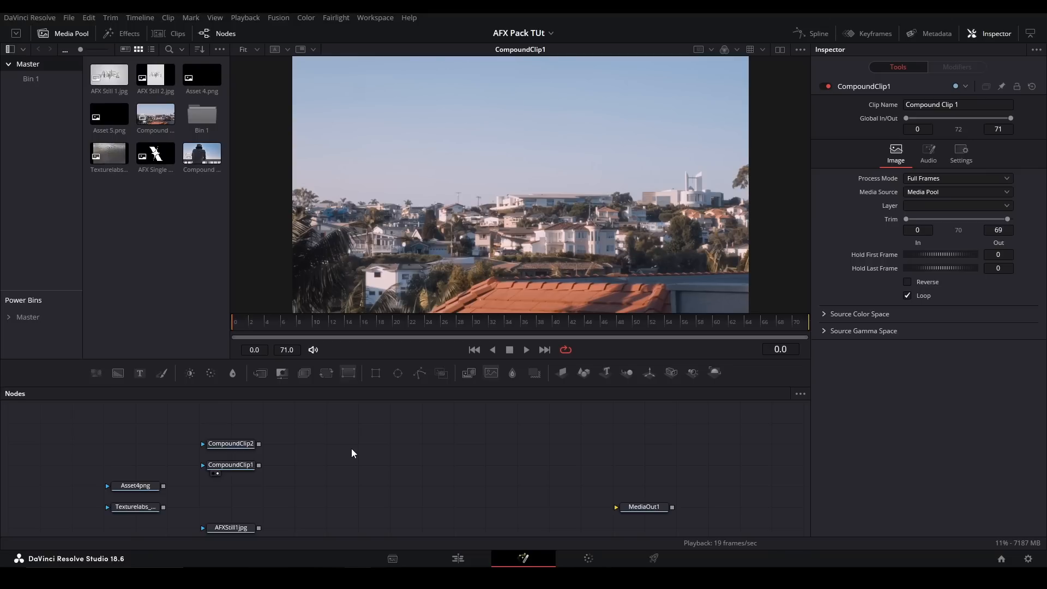
{"action": "key", "text": "shift+space"}
{"action": "type", "text": "erode"}
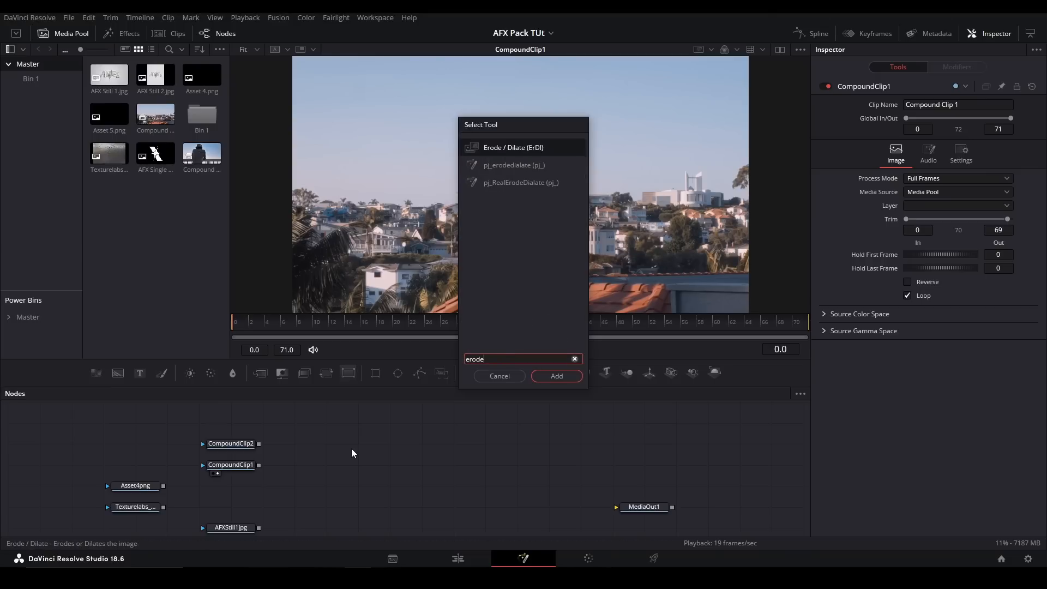
{"action": "key", "text": "Return"}
{"action": "mouse_move", "coordinate": [261, 464]}
{"action": "left_mouse_down"}
{"action": "mouse_move", "coordinate": [294, 465]}
{"action": "mouse_move", "coordinate": [264, 464]}
{"action": "left_mouse_up"}
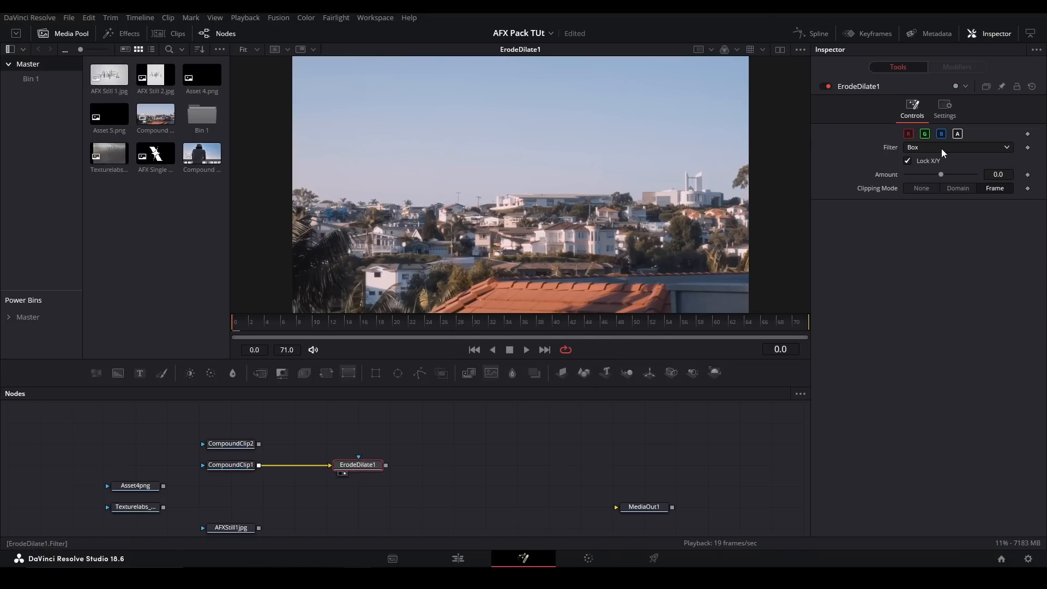
- Set the ErodeDilate's Amount to -0.01 with the Circle filter, and test the Amount with Asset4png as its input
{"action": "left_click", "coordinate": [942, 149]}
{"action": "left_click", "coordinate": [857, 152]}
{"action": "left_click_drag", "start_coordinate": [941, 174], "coordinate": [906, 174]}
{"action": "left_click", "coordinate": [934, 147]}
{"action": "left_click", "coordinate": [934, 163]}
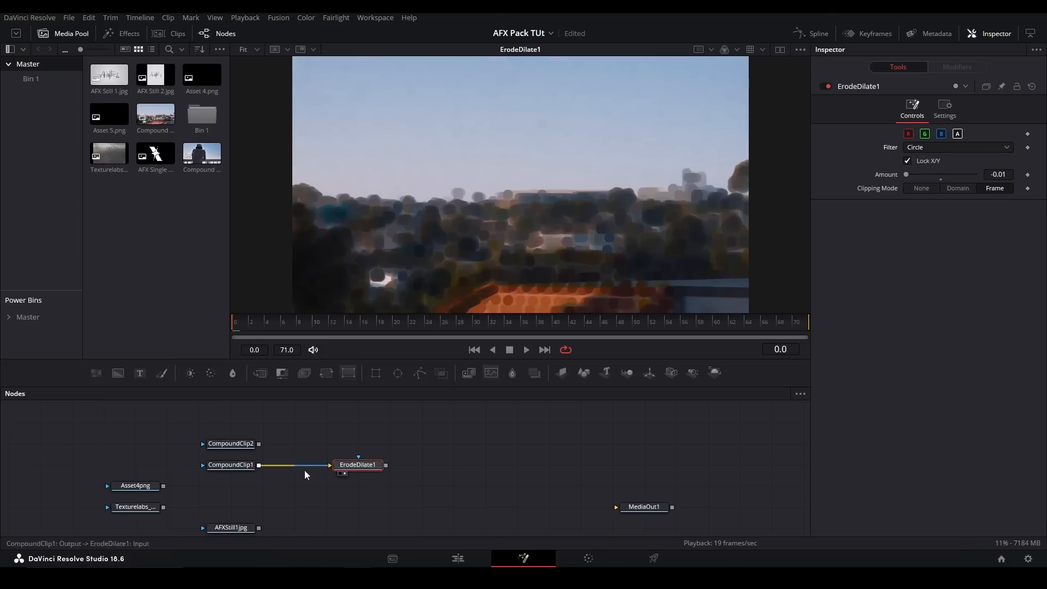
{"action": "mouse_move", "coordinate": [327, 466]}
{"action": "left_mouse_down"}
{"action": "mouse_move", "coordinate": [177, 483]}
{"action": "mouse_move", "coordinate": [346, 466]}
{"action": "left_mouse_up"}
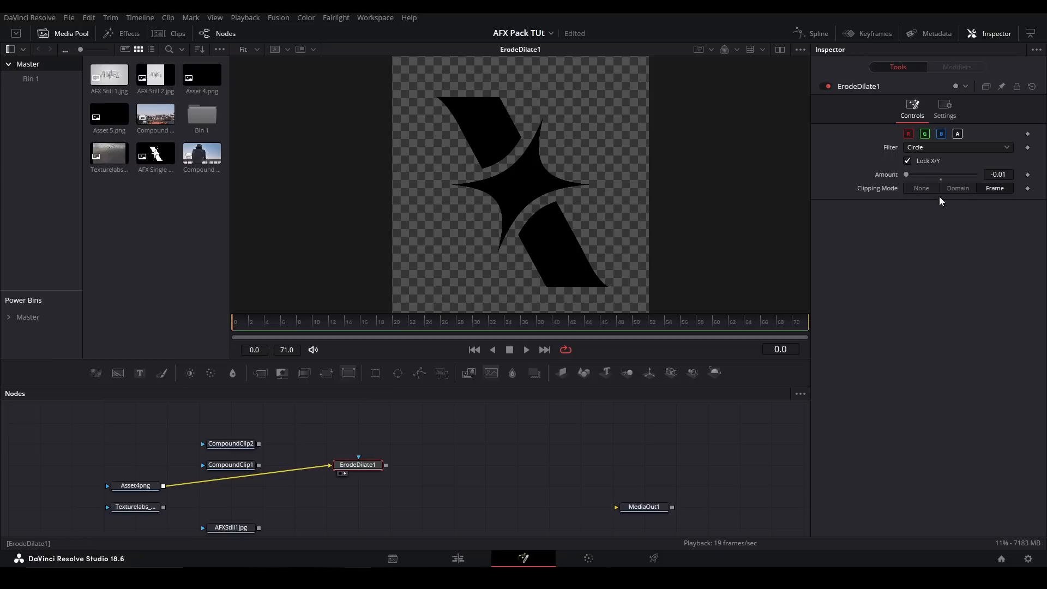
{"action": "left_click_drag", "start_coordinate": [906, 175], "coordinate": [855, 186]}
- Replace the ErodeDilate with the AFX Pack's FractalNoise tool, viewing CompoundClip1 in between
{"action": "key", "text": "Delete"}
{"action": "left_click", "coordinate": [248, 466]}
{"action": "key", "text": "2"}
{"action": "left_click", "coordinate": [410, 452]}
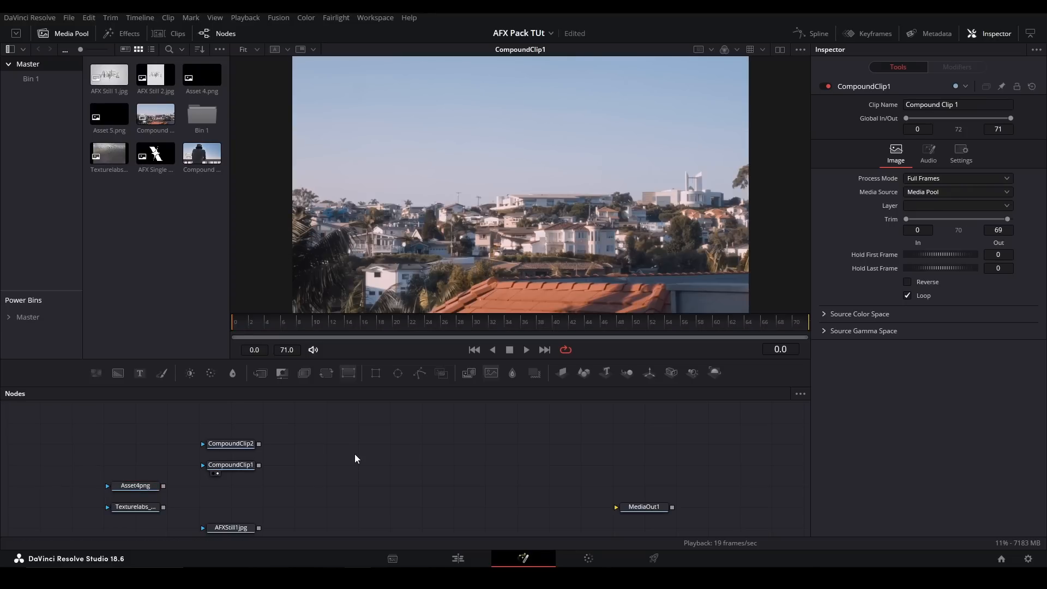
{"action": "key", "text": "shift+space"}
{"action": "type", "text": "fractal"}
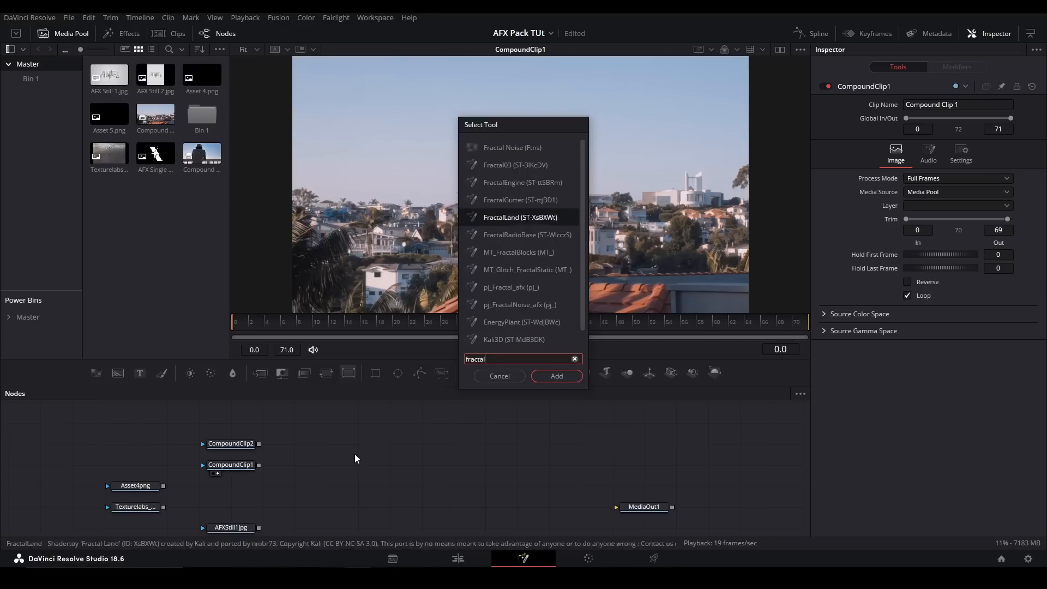
{"action": "key", "text": "Return"}
- Try other Center, Detail, Contrast, Scale, Angle and Seethe values on the FractalNoise, undoing each change
{"action": "left_click_drag", "start_coordinate": [933, 136], "coordinate": [908, 175]}
{"action": "key", "text": "ctrl+z"}
{"action": "key", "text": "ctrl+z"}
- Try the FractalNoise's Discontinuous and Inverted options, switching both off again
{"action": "key", "text": "ctrl+z"}
{"action": "left_click_drag", "start_coordinate": [976, 201], "coordinate": [887, 231]}
{"action": "key", "text": "ctrl+z"}
{"action": "key", "text": "ctrl+z"}
{"action": "key", "text": "ctrl+z"}
{"action": "left_click", "coordinate": [907, 256]}
{"action": "key", "text": "ctrl+z"}
{"action": "left_click", "coordinate": [908, 269]}
{"action": "left_click", "coordinate": [907, 269]}
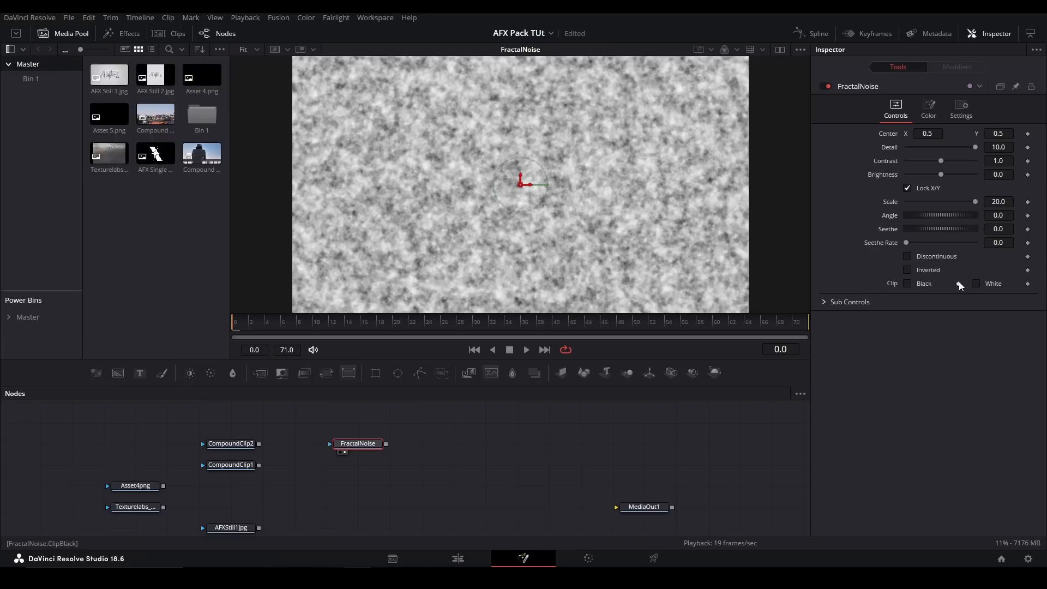
- In the FractalNoise's Sub Controls, set SubXScale to 28.22 and SubAngle to 266.1, keeping SubBrightness at -0.2, and collapse the group
{"action": "left_click", "coordinate": [822, 303]}
{"action": "mouse_move", "coordinate": [905, 316]}
{"action": "left_mouse_down"}
{"action": "mouse_move", "coordinate": [955, 316]}
{"action": "mouse_move", "coordinate": [894, 313]}
{"action": "left_mouse_up"}
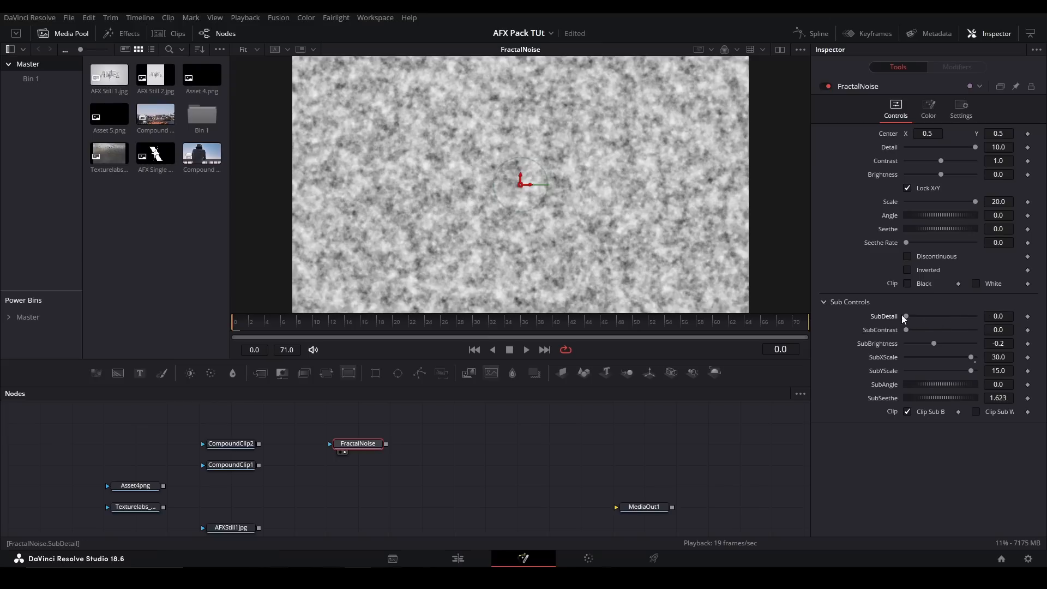
{"action": "mouse_move", "coordinate": [934, 343]}
{"action": "left_mouse_down"}
{"action": "mouse_move", "coordinate": [964, 345]}
{"action": "mouse_move", "coordinate": [922, 346]}
{"action": "left_mouse_up"}
{"action": "left_click", "coordinate": [934, 348]}
{"action": "left_click_drag", "start_coordinate": [973, 358], "coordinate": [967, 357]}
{"action": "left_click_drag", "start_coordinate": [922, 385], "coordinate": [937, 397]}
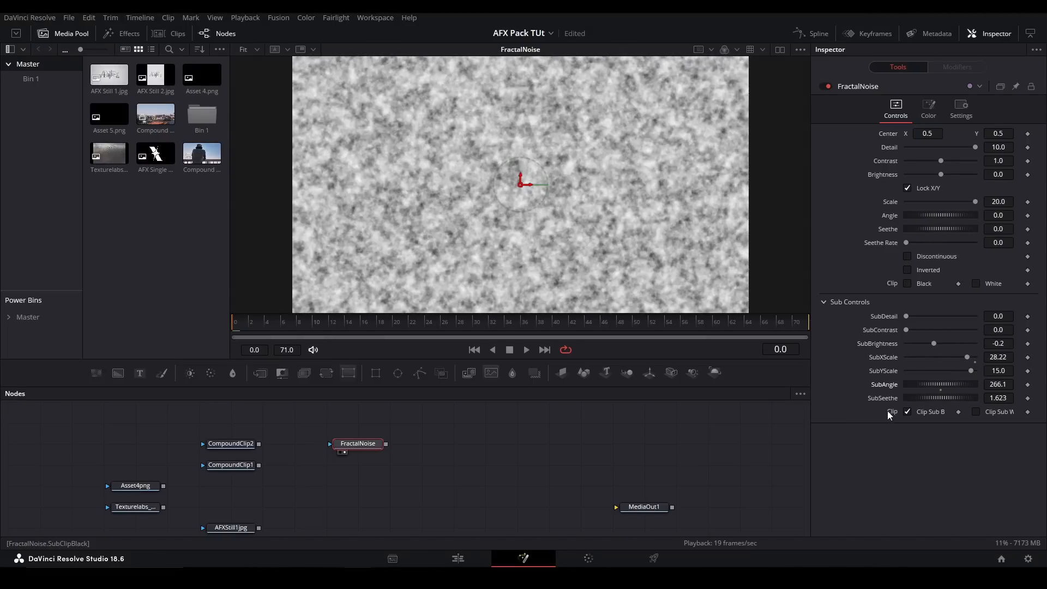
{"action": "left_click", "coordinate": [825, 302]}
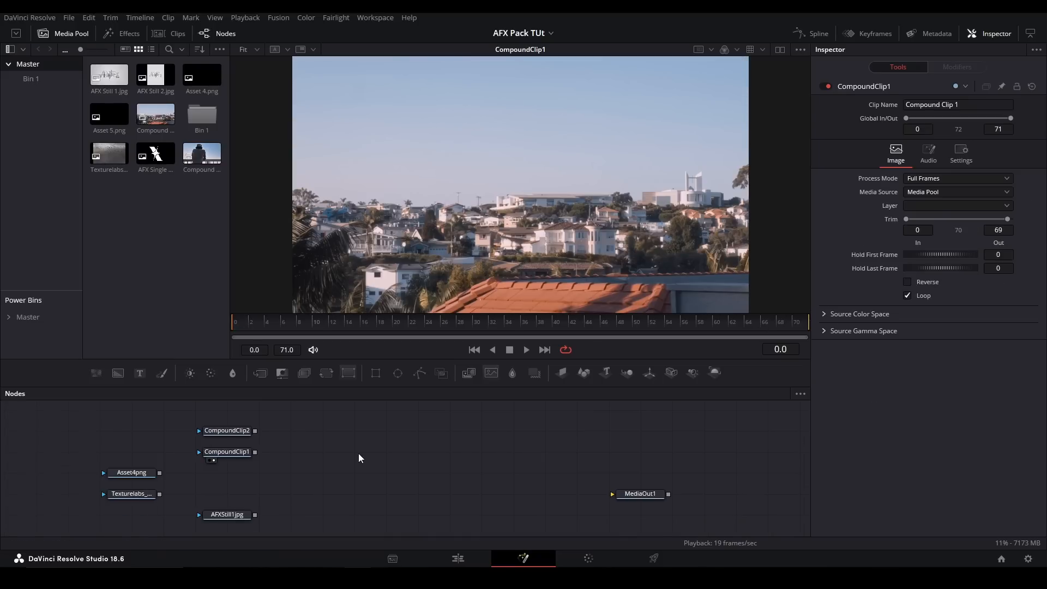
- Add the pj_BevelAlpha_afx tool to the node graph
{"action": "key", "text": "shift+space"}
{"action": "type", "text": "bevel"}
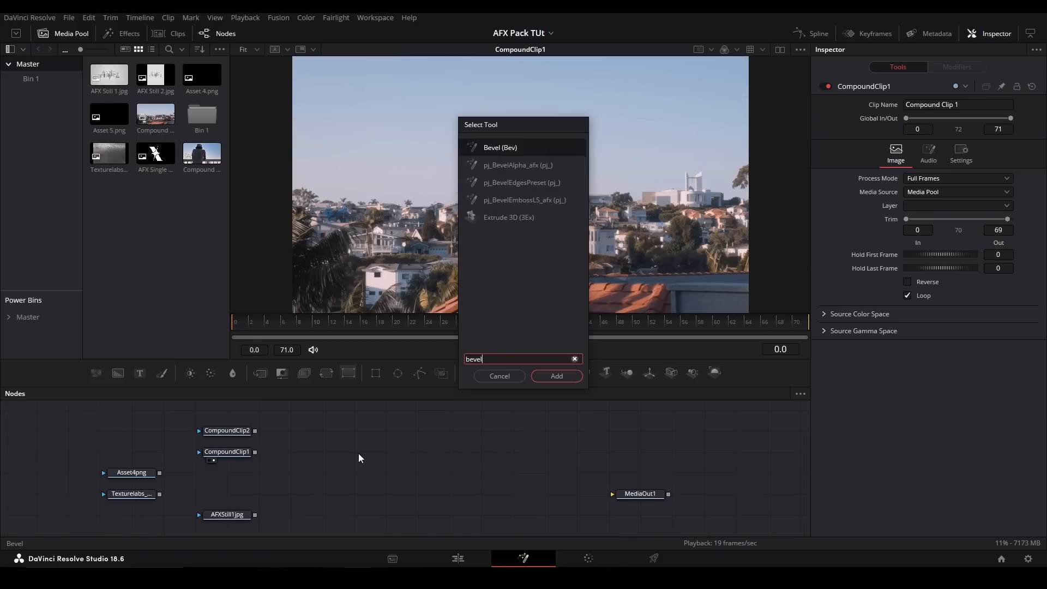
{"action": "key", "text": "Down"}
{"action": "key", "text": "Return"}
- Add a Background masked by Asset4png at the mask's resolution, and feed it into the BevelAlpha shown in the viewer
{"action": "left_click", "coordinate": [131, 473]}
{"action": "left_click_drag", "start_coordinate": [96, 374], "coordinate": [226, 476]}
{"action": "key", "text": "2"}
{"action": "left_click", "coordinate": [928, 155]}
{"action": "left_click", "coordinate": [872, 322]}
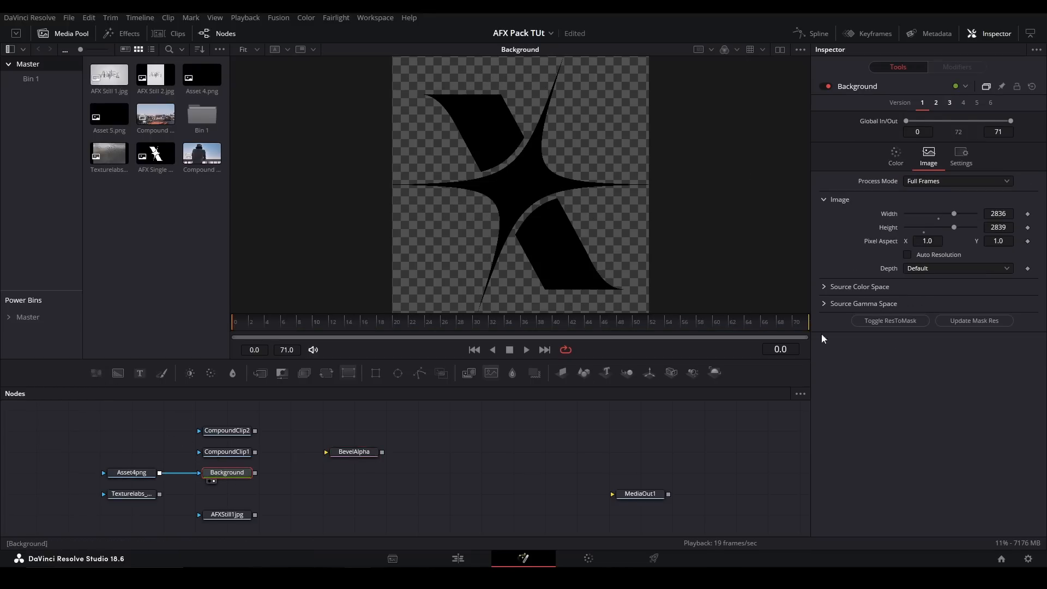
{"action": "left_click_drag", "start_coordinate": [322, 463], "coordinate": [355, 452]}
{"action": "key", "text": "1"}
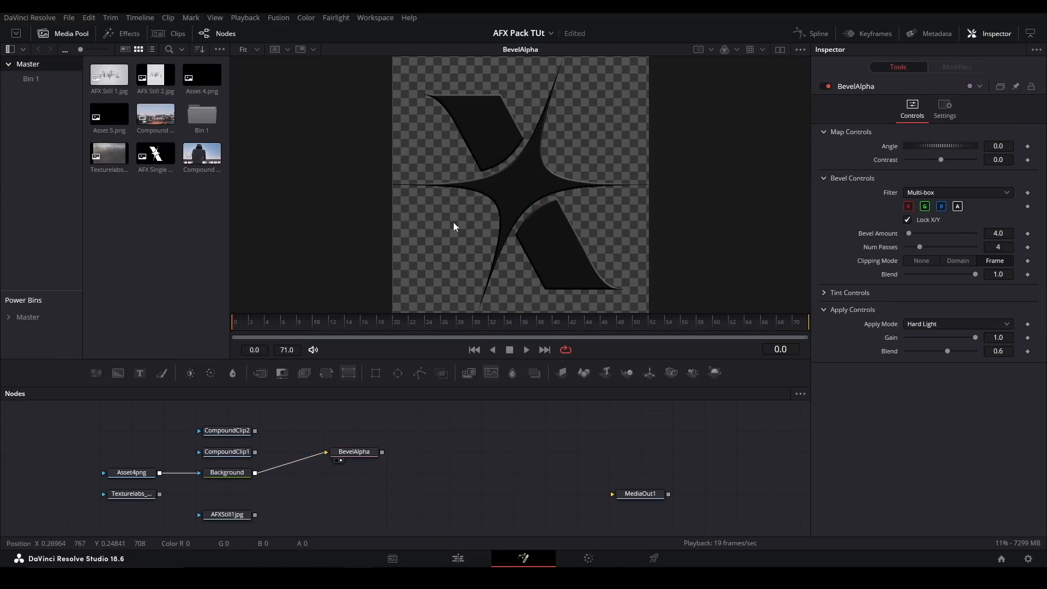
- Set the Background's solid color to a mid-gray with value 0.425 and inspect the beveled edges up close
{"action": "left_click", "coordinate": [895, 155]}
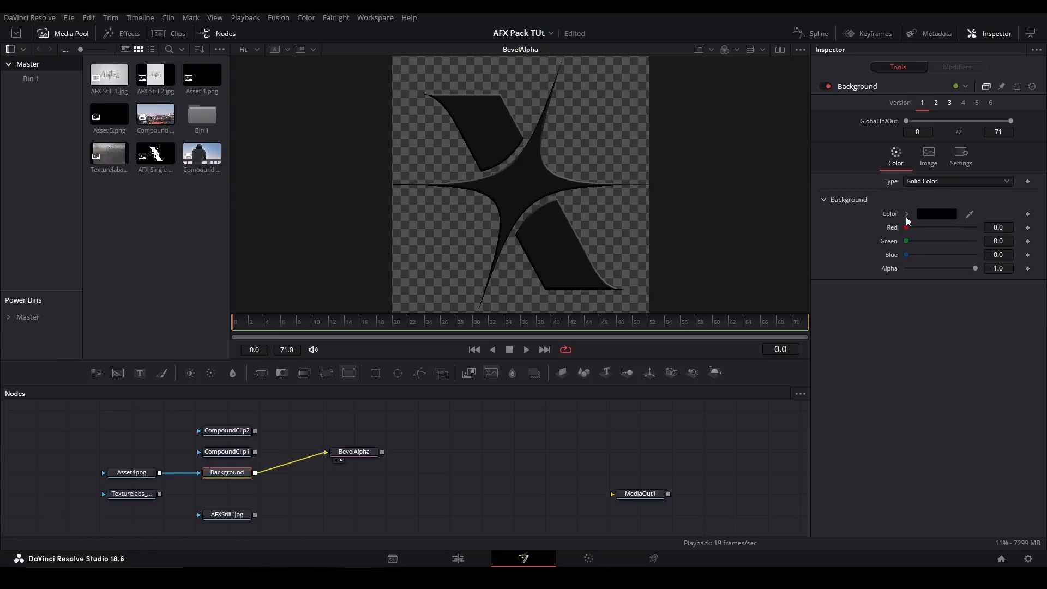
{"action": "left_click", "coordinate": [906, 214]}
{"action": "left_click", "coordinate": [904, 263]}
{"action": "scroll", "coordinate": [545, 143], "scroll_direction": "up", "scroll_amount": 5}
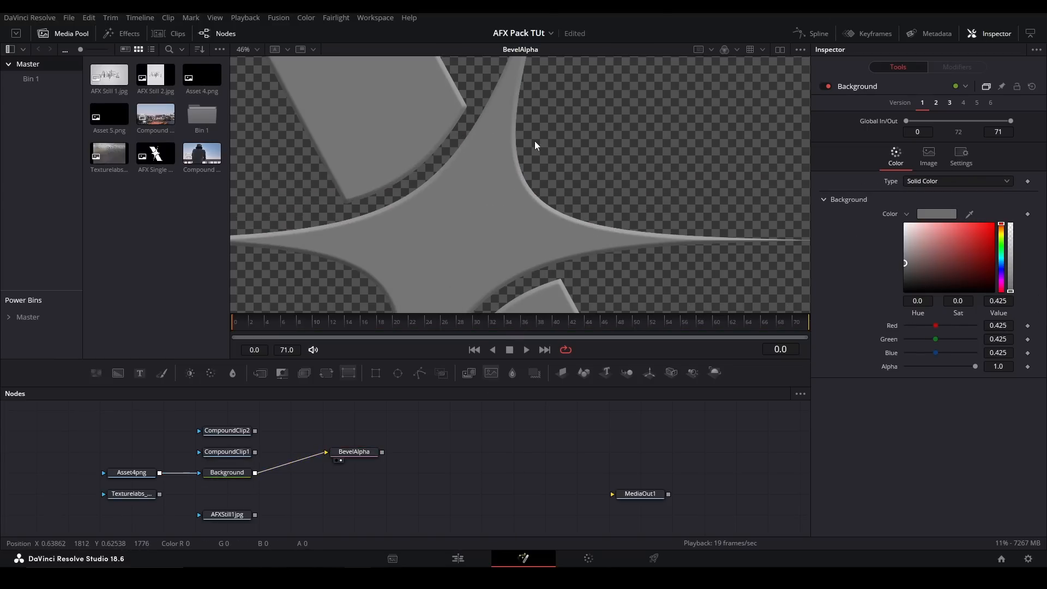
{"action": "left_click_drag", "start_coordinate": [545, 195], "coordinate": [584, 145]}
{"action": "scroll", "coordinate": [584, 145], "scroll_direction": "down", "scroll_amount": 3}
{"action": "scroll", "coordinate": [524, 137], "scroll_direction": "up", "scroll_amount": 3}
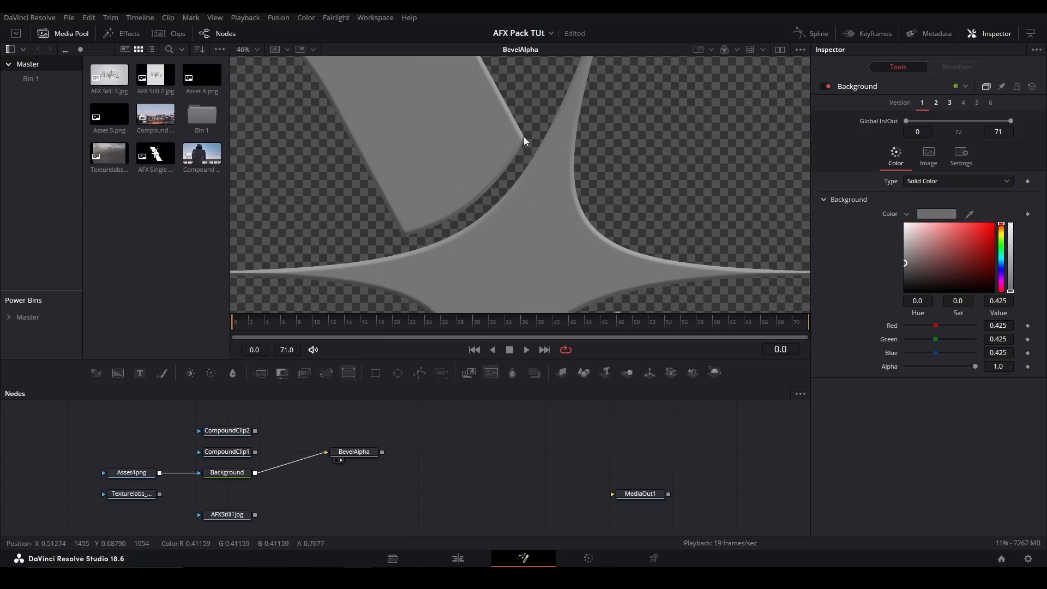
{"action": "scroll", "coordinate": [491, 181], "scroll_direction": "down", "scroll_amount": 3}
- In the BevelAlpha's Map Controls, set Angle to 524.3 and Contrast to 1.0, and check the whole shape
{"action": "left_click", "coordinate": [351, 452]}
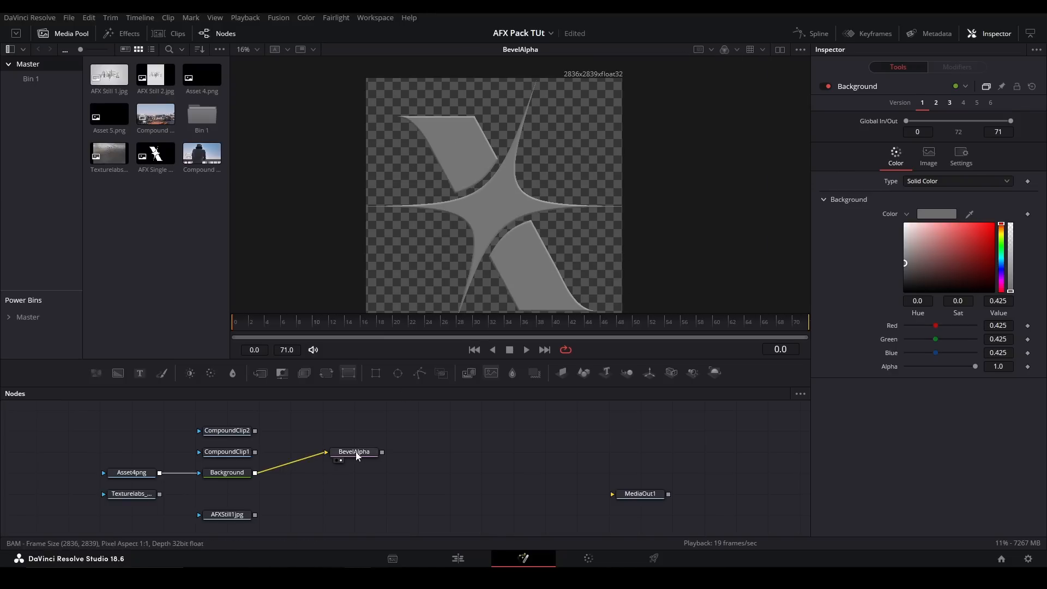
{"action": "left_click_drag", "start_coordinate": [911, 148], "coordinate": [1023, 148]}
{"action": "left_click_drag", "start_coordinate": [950, 160], "coordinate": [984, 159]}
{"action": "scroll", "coordinate": [472, 170], "scroll_direction": "up", "scroll_amount": 4}
{"action": "key", "text": "ctrl+f"}
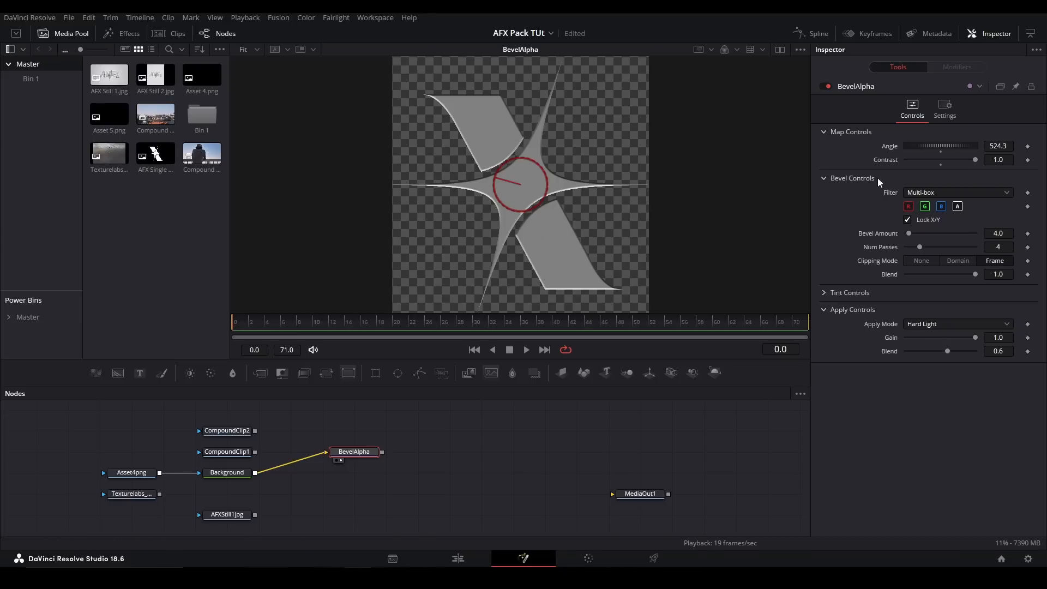
- Try a higher Bevel Amount and other Blend values in the Bevel Controls, restoring 4.0 and 1.0
{"action": "left_click_drag", "start_coordinate": [908, 233], "coordinate": [929, 230]}
{"action": "left_click", "coordinate": [909, 238]}
{"action": "left_click_drag", "start_coordinate": [974, 274], "coordinate": [1044, 273]}
- Try tinting the bevel with Hue -0.39 and Saturation 1.22, return the tint to neutral, and set the Apply Controls Blend to 1.0
{"action": "left_click", "coordinate": [824, 294]}
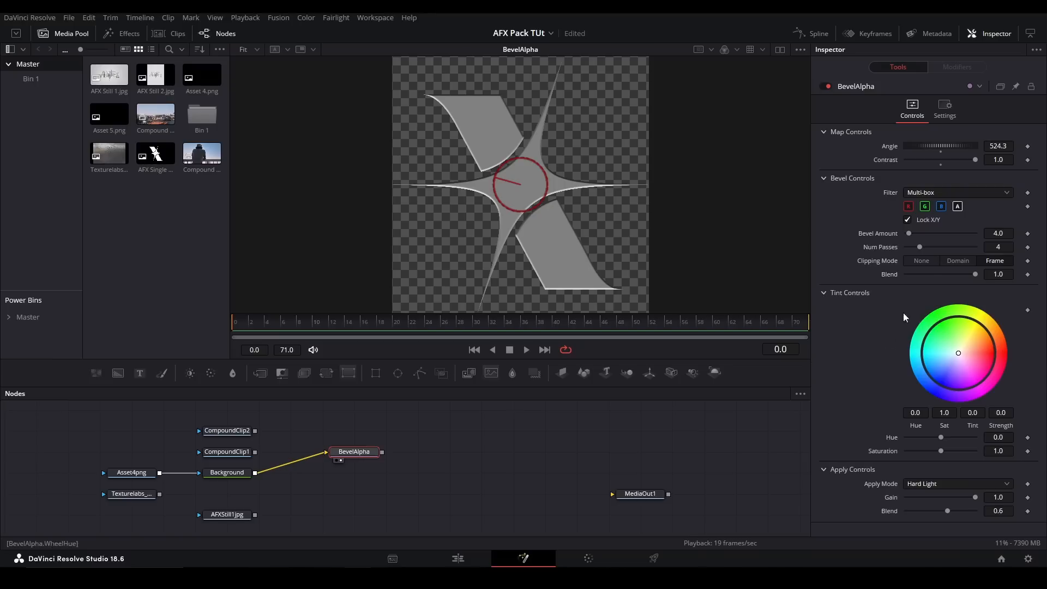
{"action": "mouse_move", "coordinate": [958, 353]}
{"action": "left_mouse_down"}
{"action": "mouse_move", "coordinate": [987, 329]}
{"action": "mouse_move", "coordinate": [981, 362]}
{"action": "mouse_move", "coordinate": [898, 327]}
{"action": "mouse_move", "coordinate": [983, 358]}
{"action": "mouse_move", "coordinate": [942, 358]}
{"action": "left_mouse_up"}
{"action": "mouse_move", "coordinate": [941, 437]}
{"action": "left_mouse_down"}
{"action": "mouse_move", "coordinate": [928, 438]}
{"action": "mouse_move", "coordinate": [949, 451]}
{"action": "left_mouse_up"}
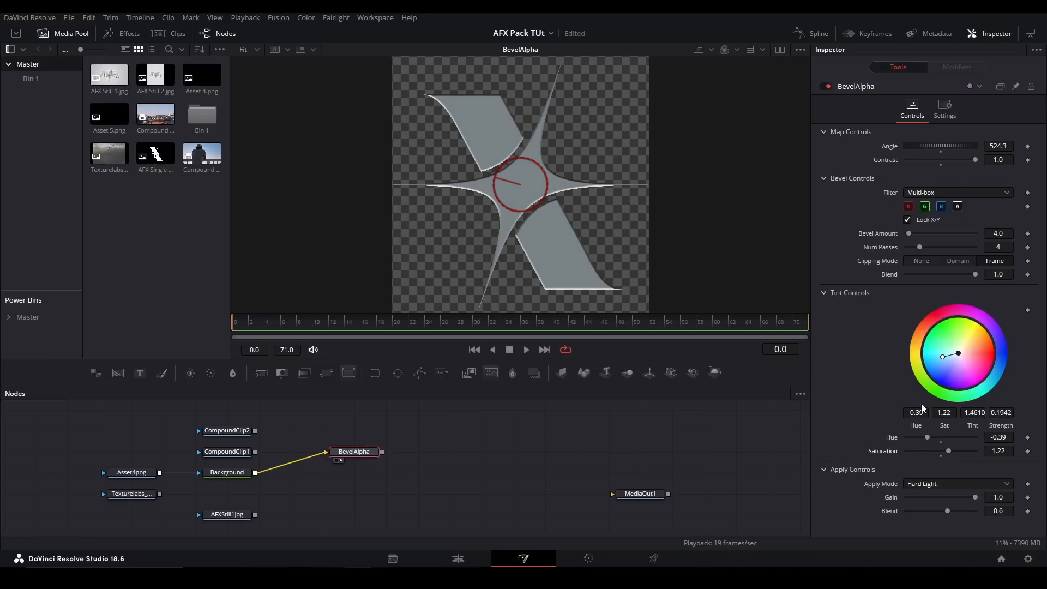
{"action": "key", "text": "ctrl+z"}
{"action": "key", "text": "ctrl+z"}
{"action": "left_click_drag", "start_coordinate": [937, 358], "coordinate": [959, 354]}
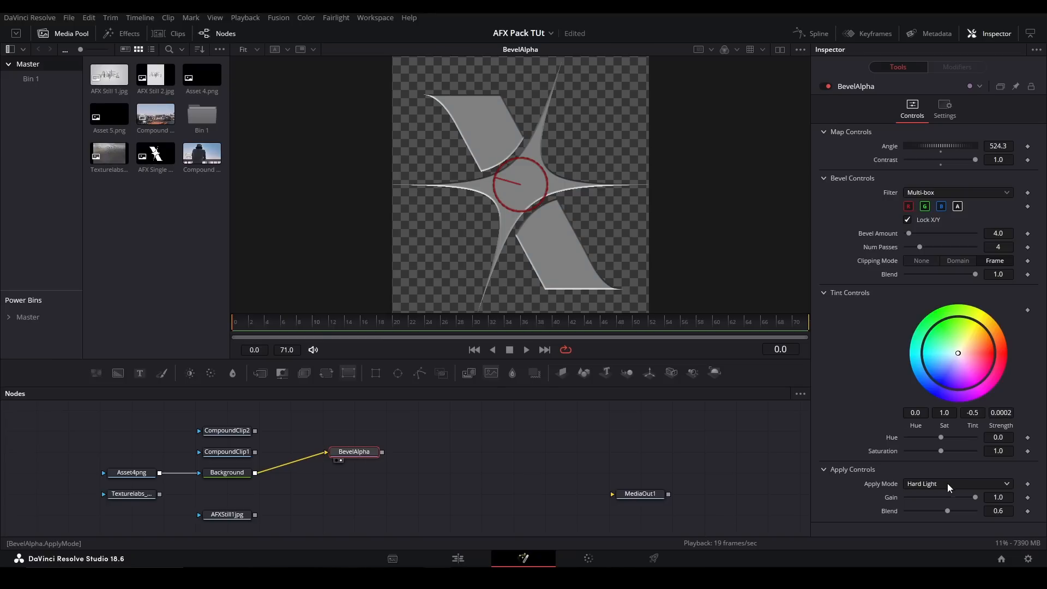
{"action": "double_click", "coordinate": [953, 510]}
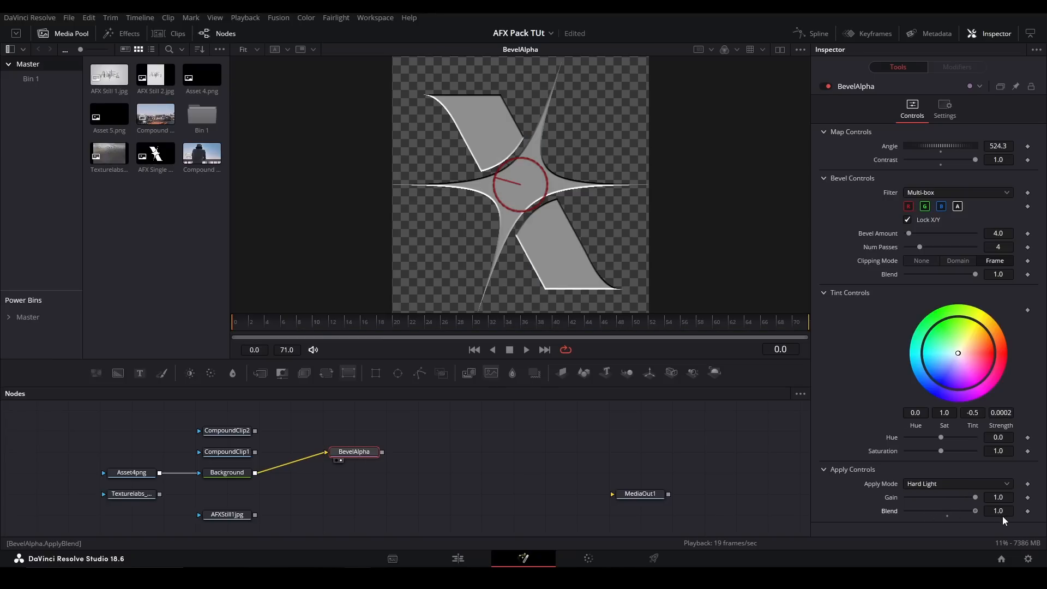
- Delete the BevelAlpha node and add the AFX Cylinder tool in its place
{"action": "left_click_drag", "start_coordinate": [524, 427], "coordinate": [322, 488]}
{"action": "key", "text": "Delete"}
{"action": "key", "text": "shift+space"}
{"action": "type", "text": "cylin"}
{"action": "key", "text": "Return"}
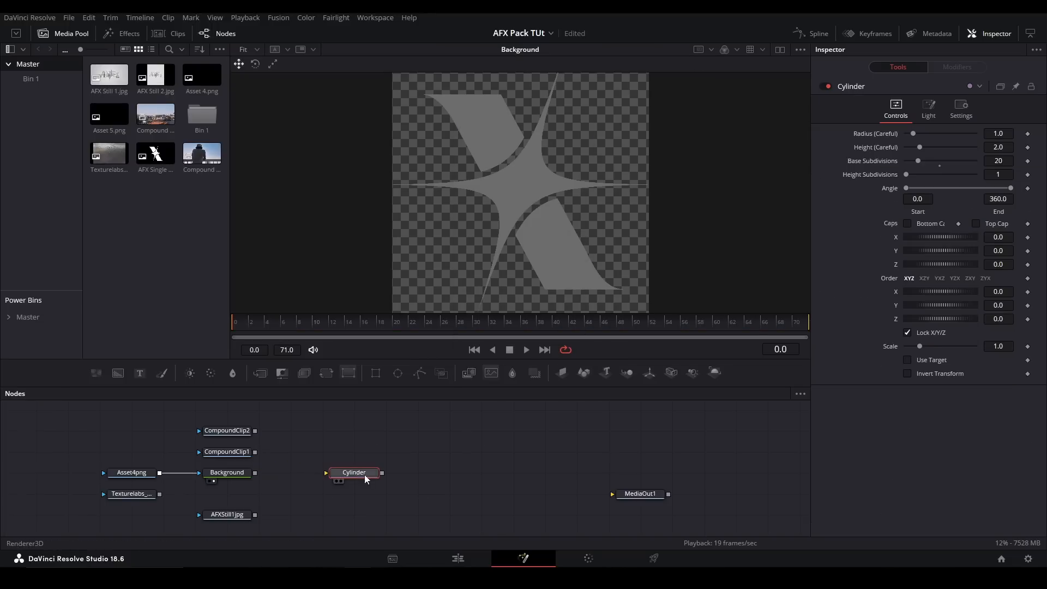
- Show the Cylinder textured with CompoundClip1 in the viewer, and delete the unused Background node
{"action": "left_click_drag", "start_coordinate": [254, 452], "coordinate": [355, 474]}
{"action": "key", "text": "2"}
{"action": "left_click", "coordinate": [236, 476]}
{"action": "key", "text": "Delete"}
{"action": "left_click", "coordinate": [375, 470]}
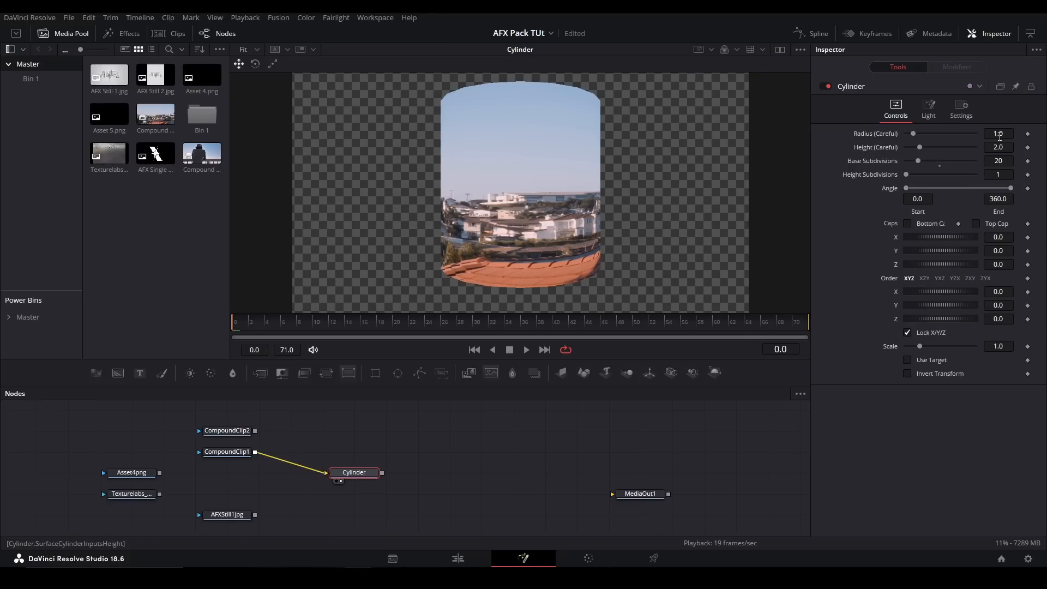
- Set the Cylinder's X rotation to 57.5 and try the Bottom Cap option, leaving it off
{"action": "left_click_drag", "start_coordinate": [998, 251], "coordinate": [998, 306]}
{"action": "key", "text": "ctrl+z"}
{"action": "key", "text": "ctrl+z"}
{"action": "left_click", "coordinate": [908, 224]}
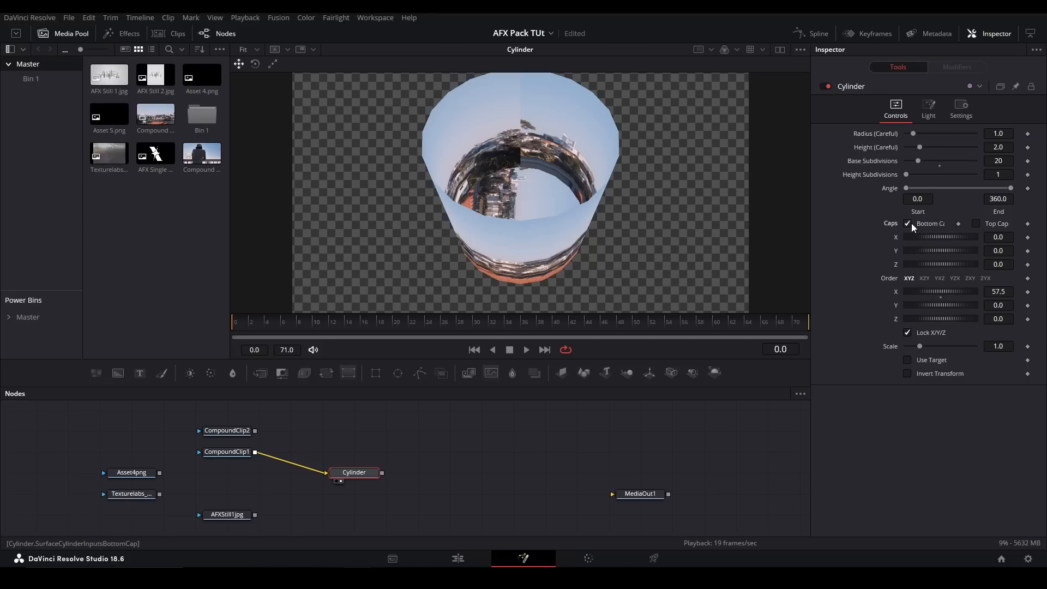
{"action": "left_click", "coordinate": [907, 224]}
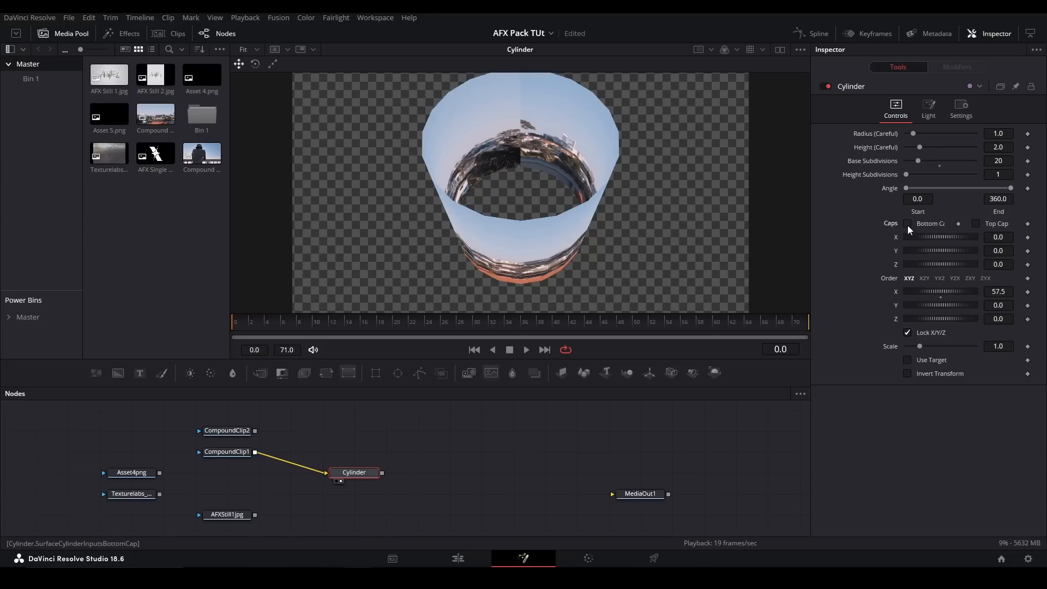
- Try other Angle, Radius and Height values on the Cylinder, restoring the default values
{"action": "left_click_drag", "start_coordinate": [906, 187], "coordinate": [908, 132]}
{"action": "left_click", "coordinate": [918, 151]}
{"action": "double_click", "coordinate": [878, 133]}
- Enable the Cylinder's lighting, set the light's Y position to -0.126, and try another Decay Rate before restoring it
{"action": "left_click", "coordinate": [929, 108]}
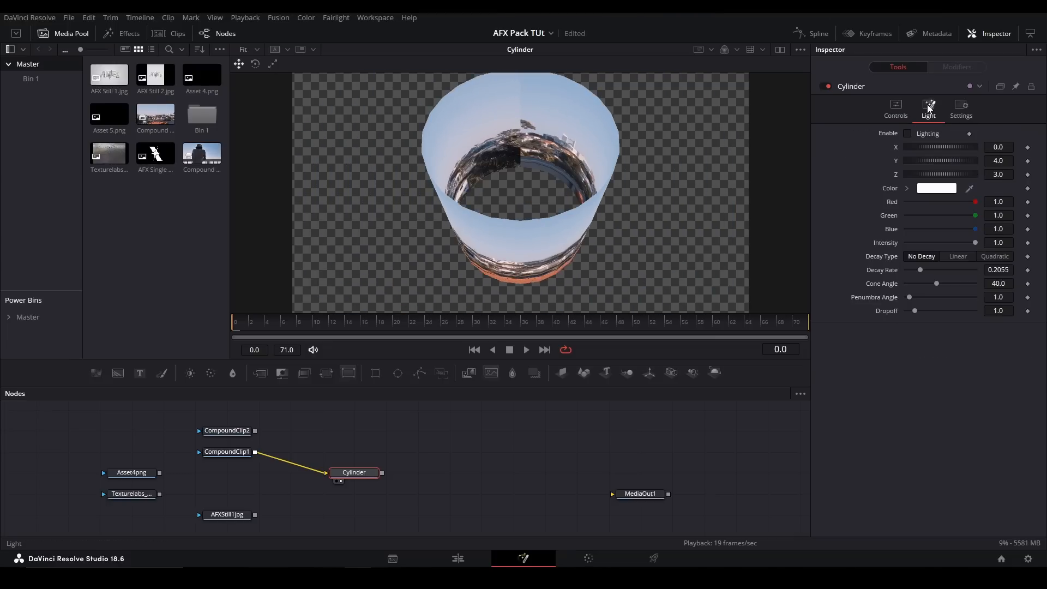
{"action": "left_click", "coordinate": [908, 134]}
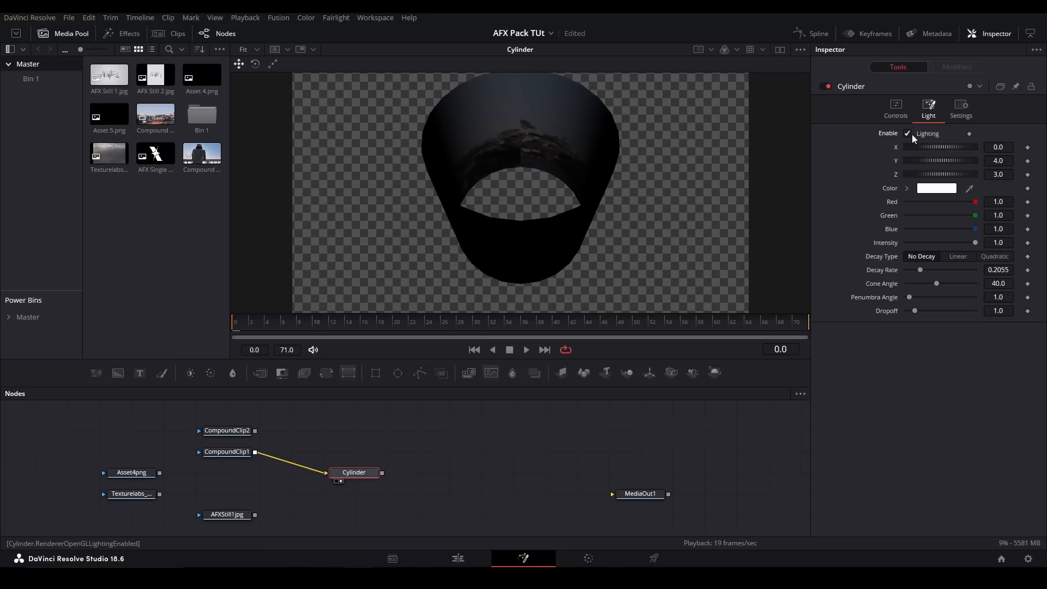
{"action": "left_click_drag", "start_coordinate": [941, 160], "coordinate": [809, 159]}
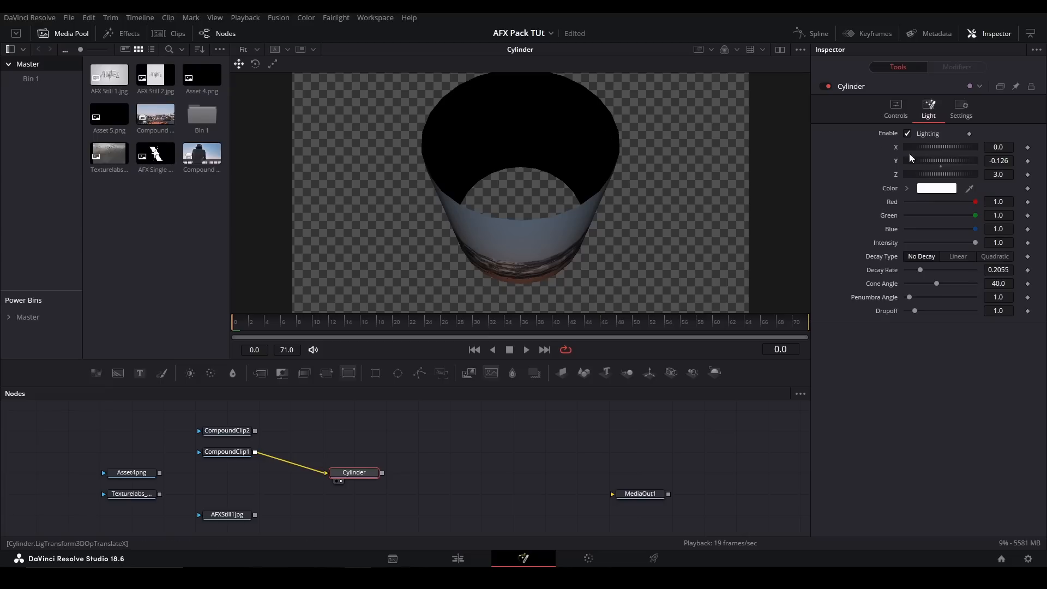
{"action": "mouse_move", "coordinate": [922, 270]}
{"action": "left_mouse_down"}
{"action": "mouse_move", "coordinate": [980, 268]}
{"action": "mouse_move", "coordinate": [912, 265]}
{"action": "mouse_move", "coordinate": [934, 268]}
{"action": "left_mouse_up"}
{"action": "double_click", "coordinate": [887, 270]}
{"action": "left_click", "coordinate": [895, 110]}
- Delete the Cylinder node and add the AFX Environment3D tool
{"action": "left_click_drag", "start_coordinate": [429, 436], "coordinate": [354, 491]}
{"action": "key", "text": "Delete"}
{"action": "key", "text": "shift+space"}
{"action": "type", "text": "enviro"}
{"action": "key", "text": "Return"}
- Feed CompoundClip1 into Environment3D and show it in the viewer
{"action": "left_click_drag", "start_coordinate": [255, 452], "coordinate": [463, 451]}
{"action": "key", "text": "2"}
{"action": "left_click_drag", "start_coordinate": [636, 433], "coordinate": [642, 455]}
- Add a Shape3D connected to Environment3D and set its shape to Sphere
{"action": "left_click_drag", "start_coordinate": [584, 373], "coordinate": [460, 481]}
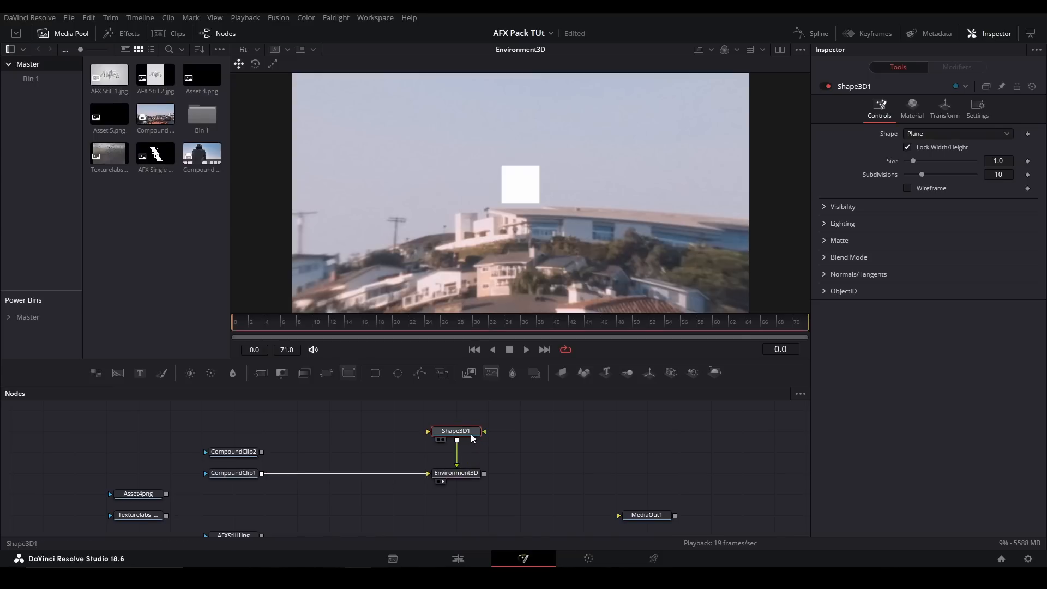
{"action": "left_click", "coordinate": [944, 134]}
{"action": "left_click", "coordinate": [917, 172]}
- Try other position and rotation values for the Environment3D camera, undoing each change
{"action": "left_click", "coordinate": [456, 472]}
{"action": "left_click_drag", "start_coordinate": [945, 229], "coordinate": [942, 260]}
{"action": "key", "text": "ctrl+z"}
{"action": "key", "text": "ctrl+z"}
{"action": "key", "text": "ctrl+z"}
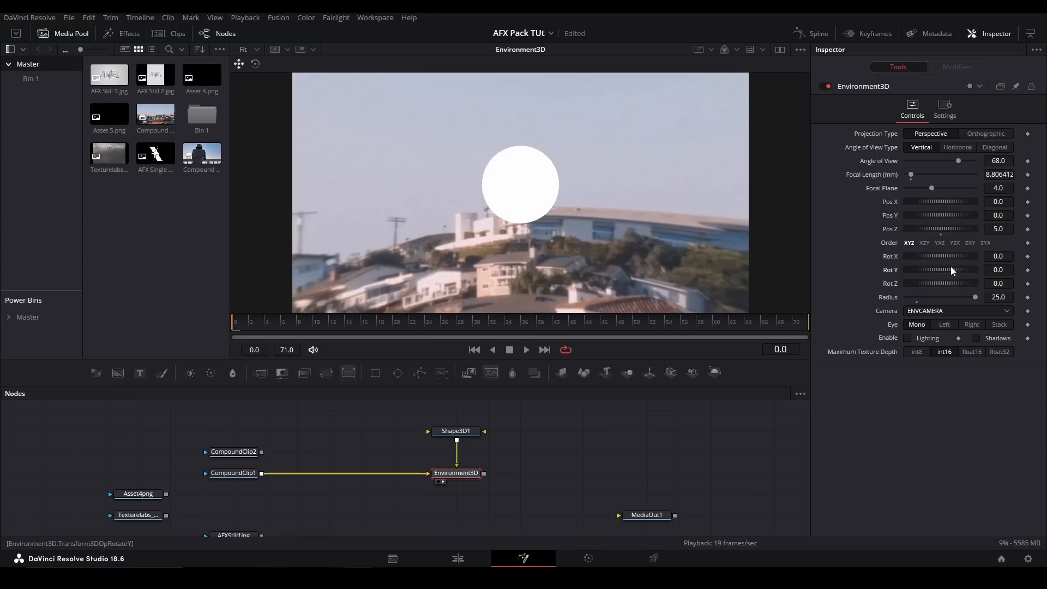
{"action": "left_click_drag", "start_coordinate": [997, 215], "coordinate": [1038, 230]}
{"action": "key", "text": "ctrl+z"}
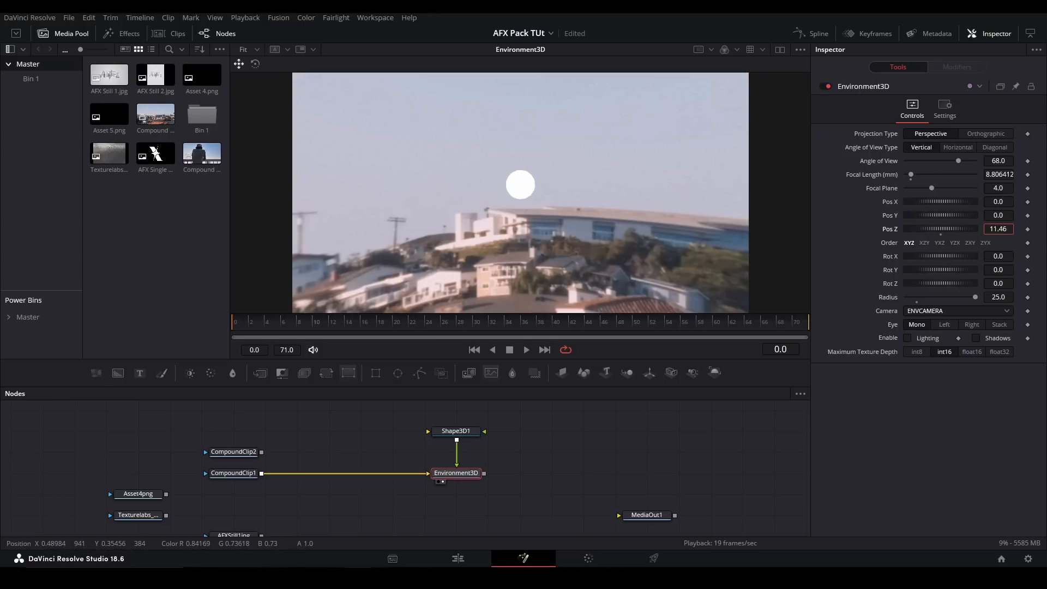
{"action": "key", "text": "ctrl+z"}
- Try other Angle of View and Focal Length values on Environment3D, undoing both changes
{"action": "left_click_drag", "start_coordinate": [956, 161], "coordinate": [976, 175]}
{"action": "key", "text": "ctrl+z"}
{"action": "mouse_move", "coordinate": [913, 175]}
{"action": "left_mouse_down"}
{"action": "mouse_move", "coordinate": [944, 176]}
{"action": "mouse_move", "coordinate": [922, 175]}
{"action": "left_mouse_up"}
{"action": "key", "text": "ctrl+z"}
- Try Environment3D's Lighting and Shadows options and another Y rotation, restoring the original settings
{"action": "left_click", "coordinate": [908, 337]}
{"action": "left_click", "coordinate": [908, 337]}
{"action": "left_click", "coordinate": [980, 339]}
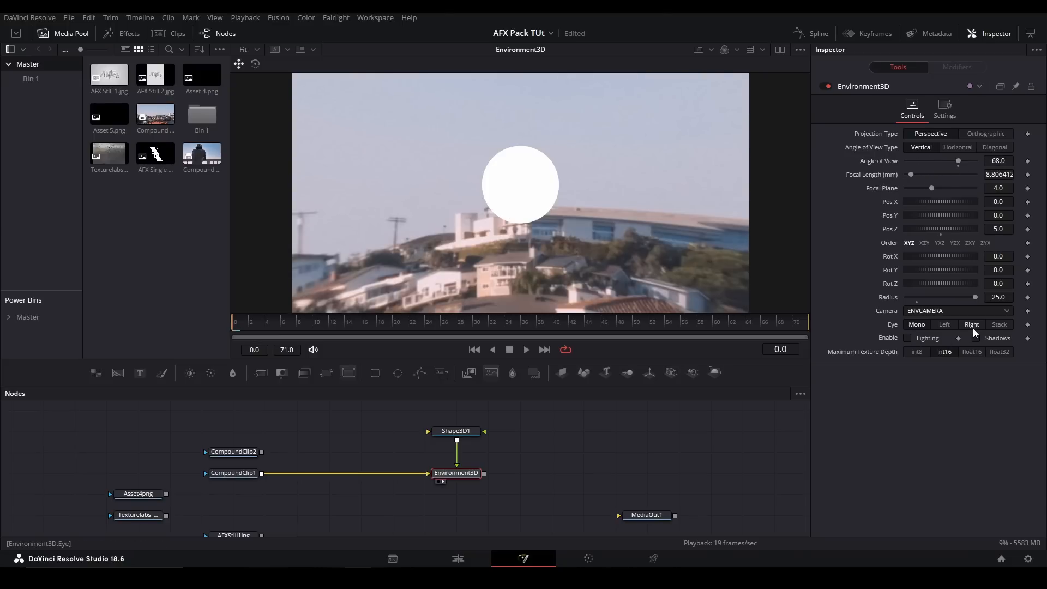
{"action": "left_click_drag", "start_coordinate": [998, 269], "coordinate": [450, 339]}
{"action": "key", "text": "ctrl+z"}
- Delete the Shape3D and Environment3D nodes and show CompoundClip1 in the viewer
{"action": "left_click", "coordinate": [456, 431], "text": "ctrl"}
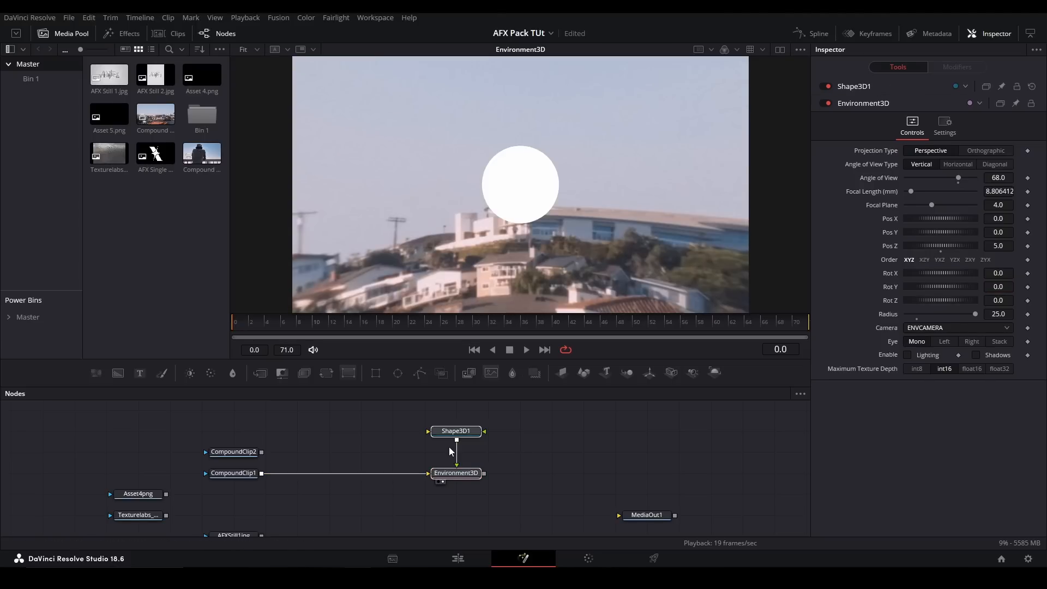
{"action": "key", "text": "Delete"}
{"action": "left_click", "coordinate": [221, 482]}
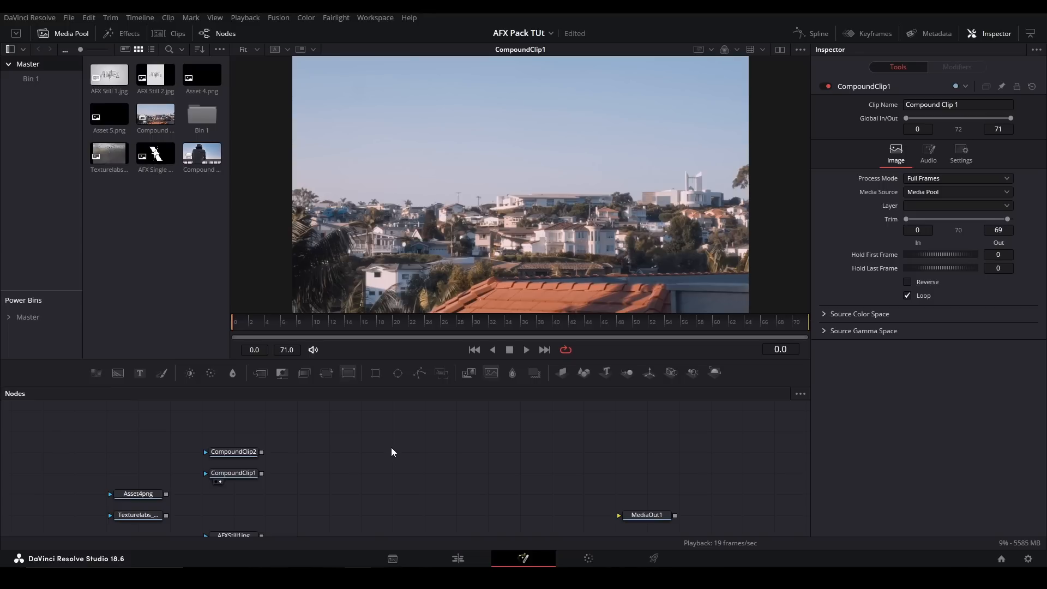
- Add the pj_Sphere_afx tool after CompoundClip1 and show it in the viewer
{"action": "key", "text": "shift+space"}
{"action": "type", "text": "sphere"}
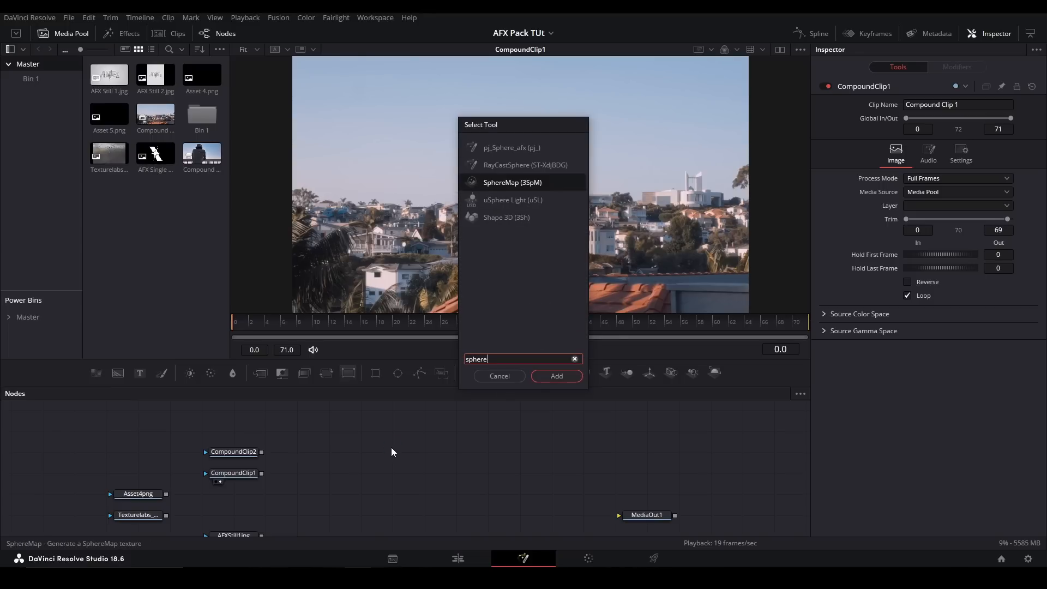
{"action": "key", "text": "Return"}
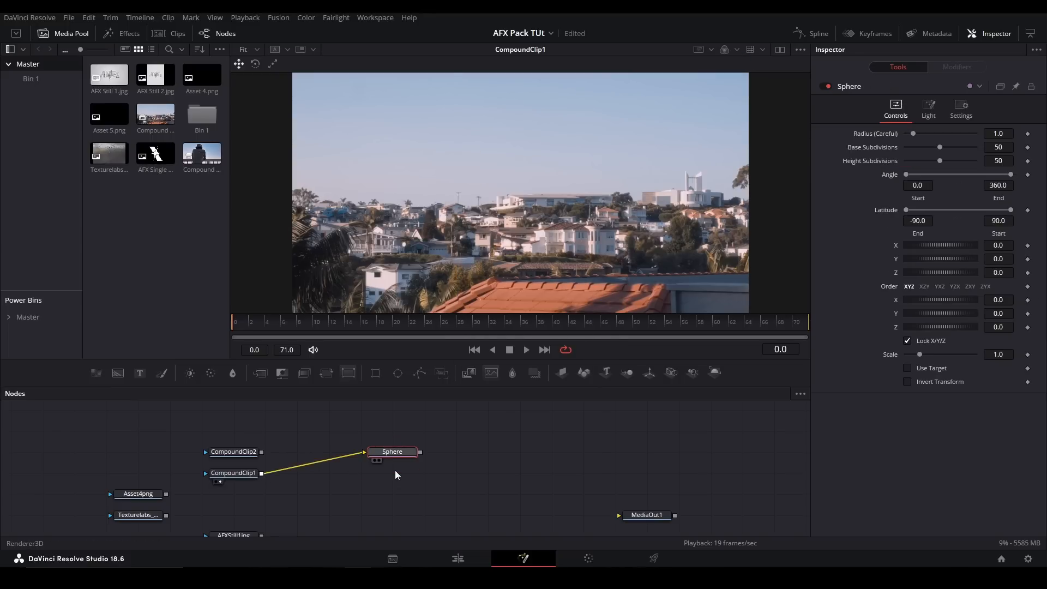
{"action": "left_click_drag", "start_coordinate": [395, 463], "coordinate": [394, 476]}
{"action": "key", "text": "2"}
- Preview a separate Shape3D as a cube, sphere, cylinder and torus for comparison, and delete it
{"action": "left_click_drag", "start_coordinate": [584, 373], "coordinate": [586, 431]}
{"action": "key", "text": "2"}
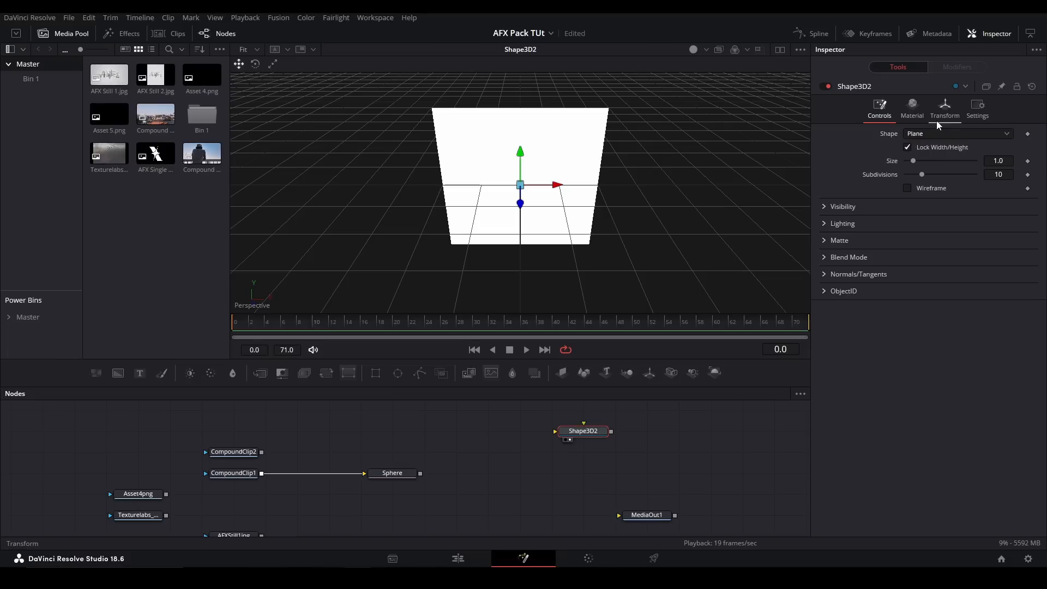
{"action": "left_click_drag", "start_coordinate": [643, 210], "coordinate": [709, 150]}
{"action": "left_click", "coordinate": [942, 134]}
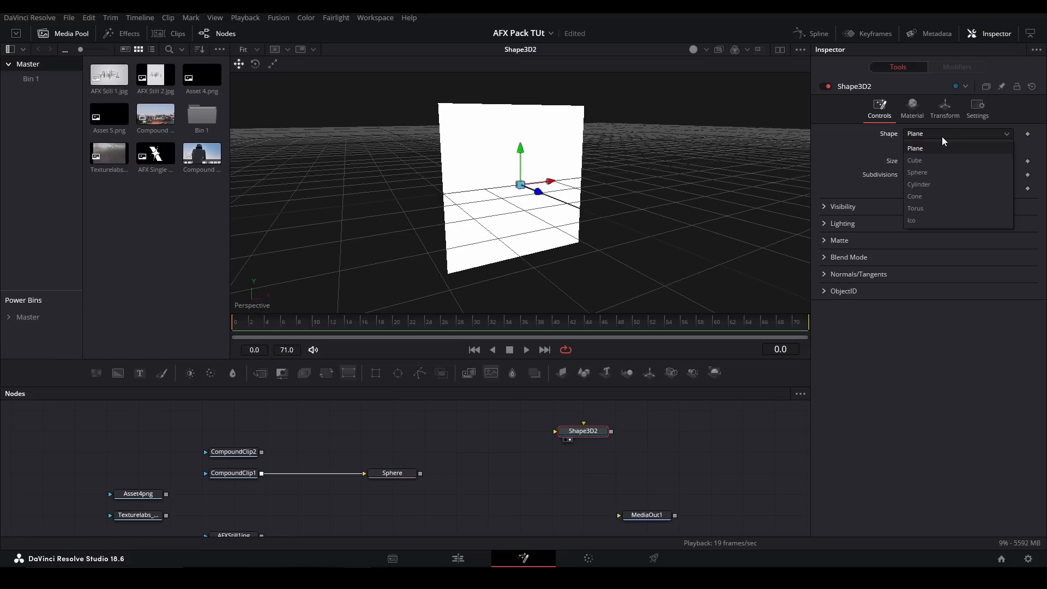
{"action": "left_click", "coordinate": [936, 159]}
{"action": "left_click", "coordinate": [927, 135]}
{"action": "left_click", "coordinate": [921, 172]}
{"action": "left_click", "coordinate": [920, 135]}
{"action": "left_click", "coordinate": [919, 175]}
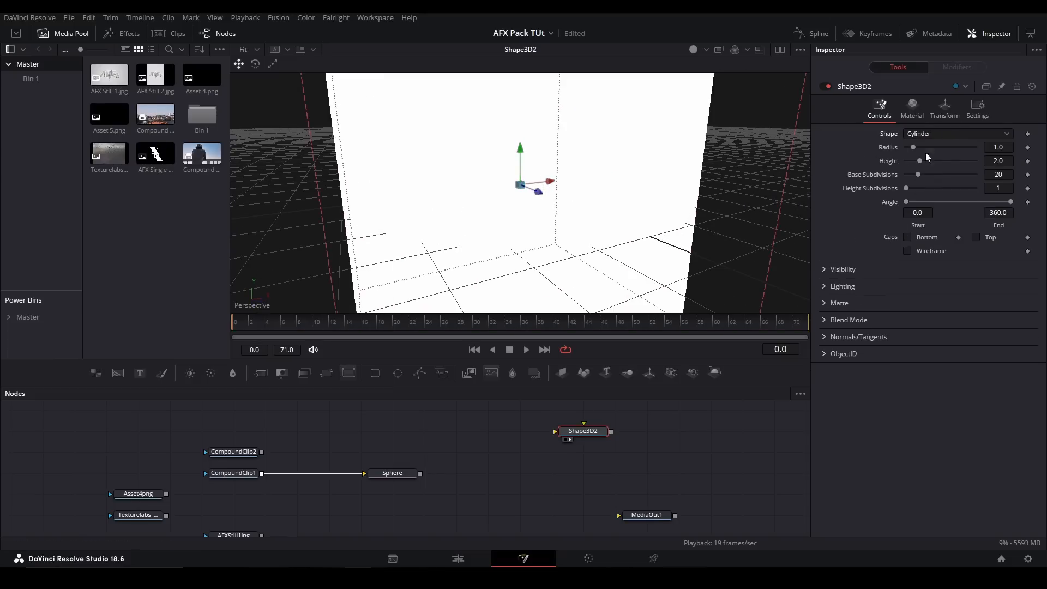
{"action": "left_click", "coordinate": [932, 133]}
{"action": "left_click", "coordinate": [921, 204]}
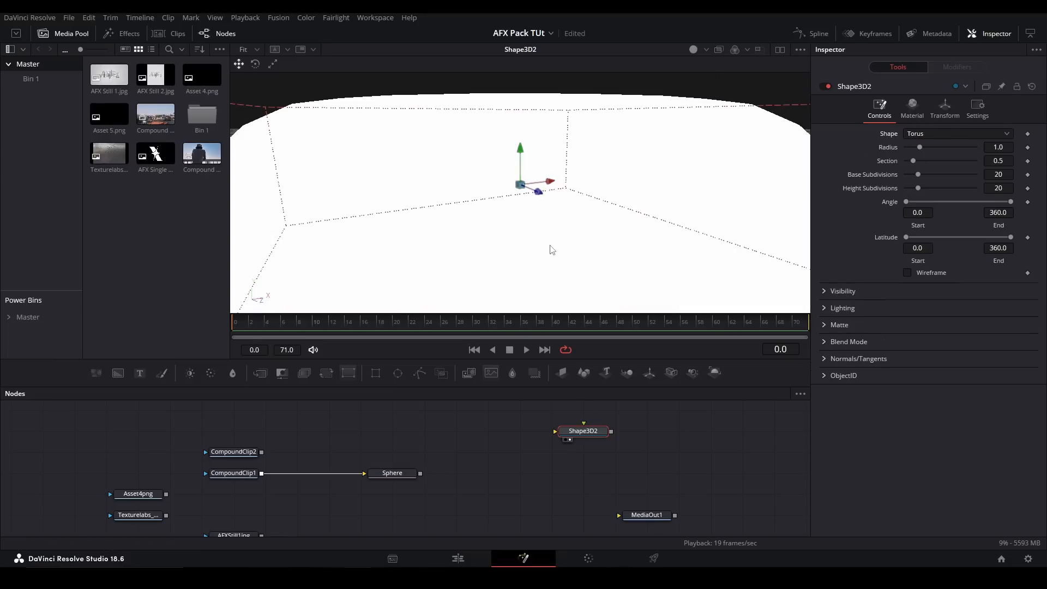
{"action": "key", "text": "Delete"}
- Bring the AFX Sphere back into the viewer with its controls open
{"action": "left_click", "coordinate": [398, 481]}
{"action": "key", "text": "2"}
{"action": "left_click_drag", "start_coordinate": [444, 478], "coordinate": [482, 461]}
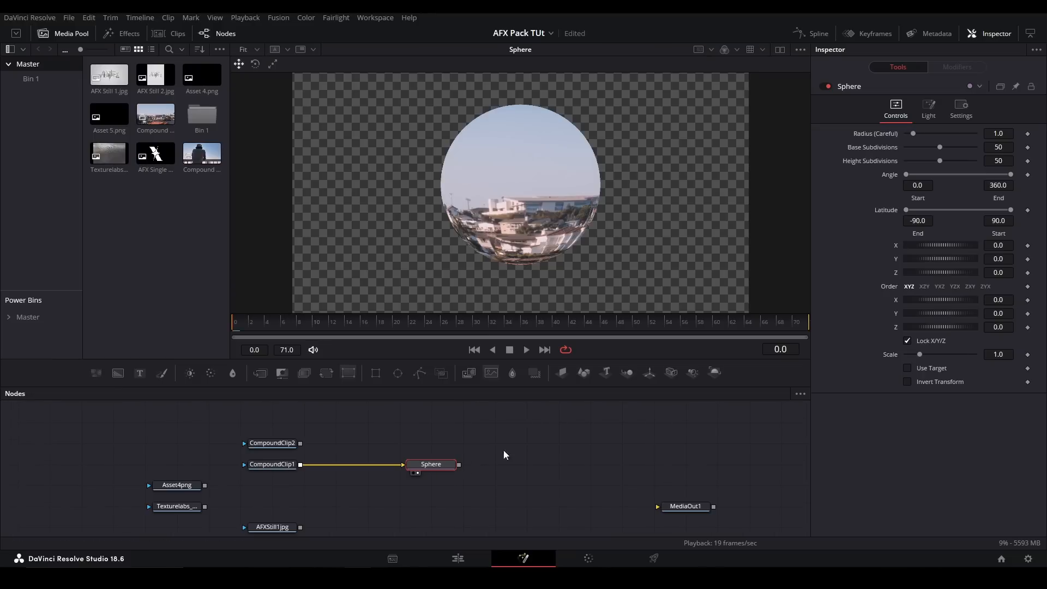
- Try other Radius, Angle and Latitude values on the Sphere, undoing each change
{"action": "left_click_drag", "start_coordinate": [914, 134], "coordinate": [921, 134]}
{"action": "key", "text": "ctrl+z"}
{"action": "left_click_drag", "start_coordinate": [911, 174], "coordinate": [967, 169]}
{"action": "key", "text": "ctrl+z"}
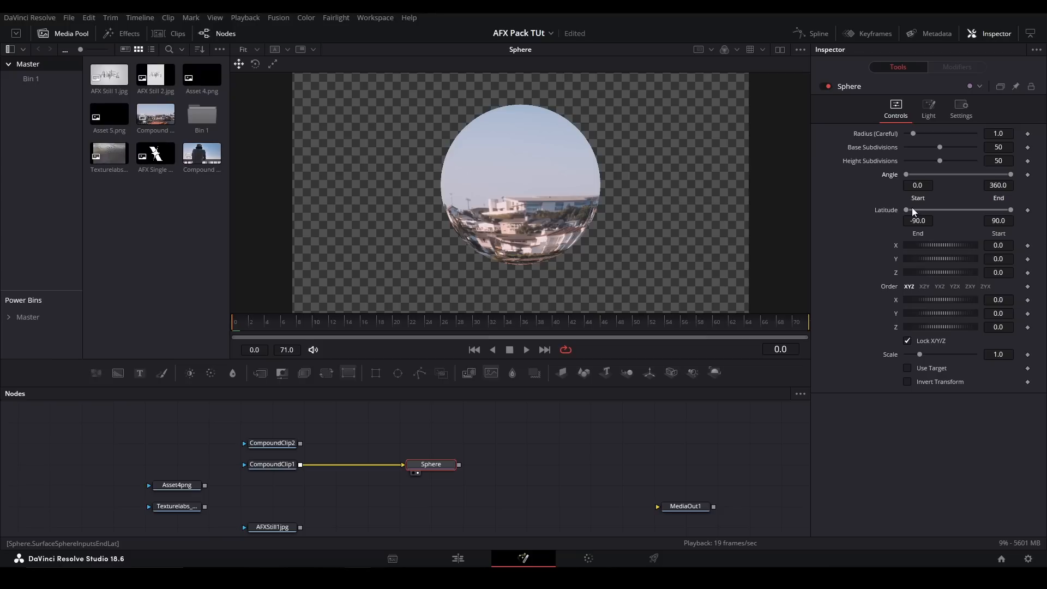
{"action": "left_click_drag", "start_coordinate": [907, 210], "coordinate": [962, 209]}
{"action": "key", "text": "ctrl+z"}
- Try moving the Sphere along Y and rotating it about X, undoing both changes
{"action": "left_click_drag", "start_coordinate": [935, 258], "coordinate": [952, 257]}
{"action": "key", "text": "ctrl+z"}
{"action": "left_click_drag", "start_coordinate": [932, 299], "coordinate": [982, 297]}
{"action": "key", "text": "ctrl+z"}
- In the Sphere's light settings, set the light's X position to 2.319
{"action": "left_click", "coordinate": [935, 116]}
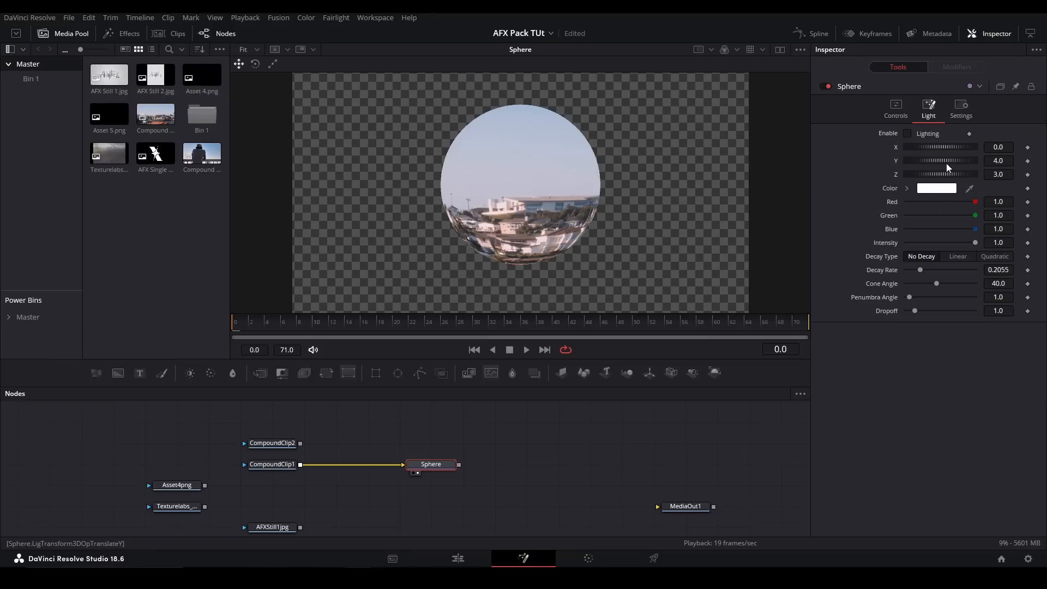
{"action": "left_click_drag", "start_coordinate": [958, 156], "coordinate": [961, 155]}
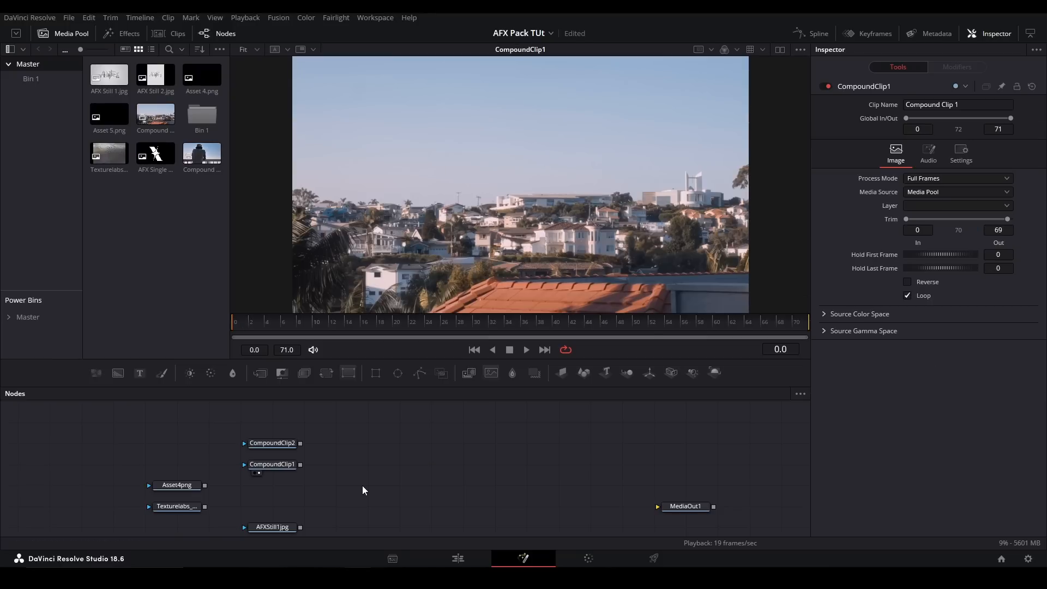
- Replace the Sphere with the AFX Spotlight tool in the node graph
{"action": "key", "text": "shift+space"}
{"action": "type", "text": "spotlig"}
{"action": "key", "text": "Return"}
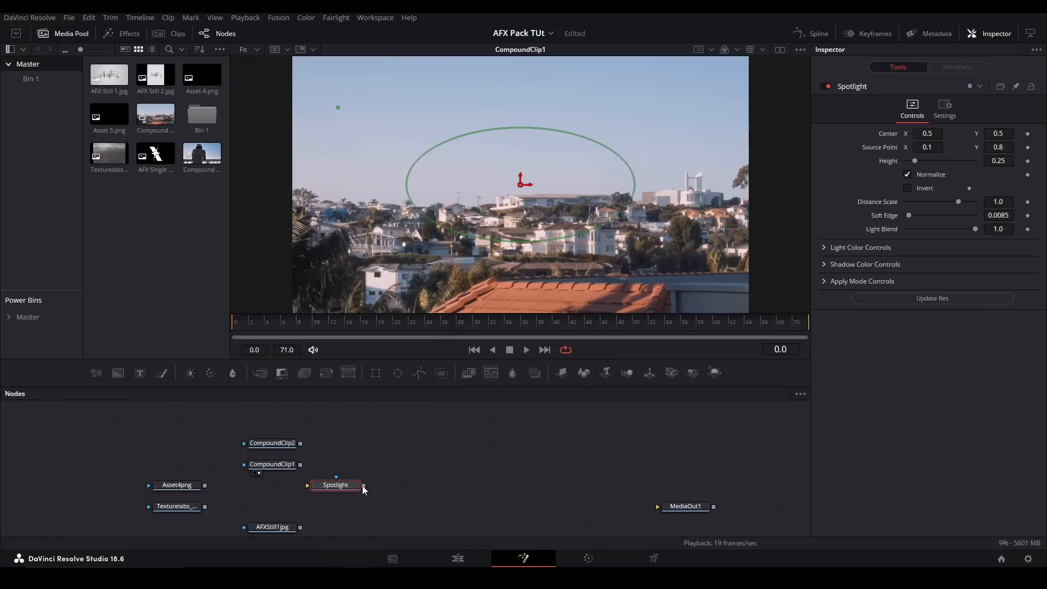
- Feed CompoundClip1 into the Spotlight, show it in the viewer, and move its Source Point to about X 0.93, Y 0.99
{"action": "left_click_drag", "start_coordinate": [300, 465], "coordinate": [400, 464]}
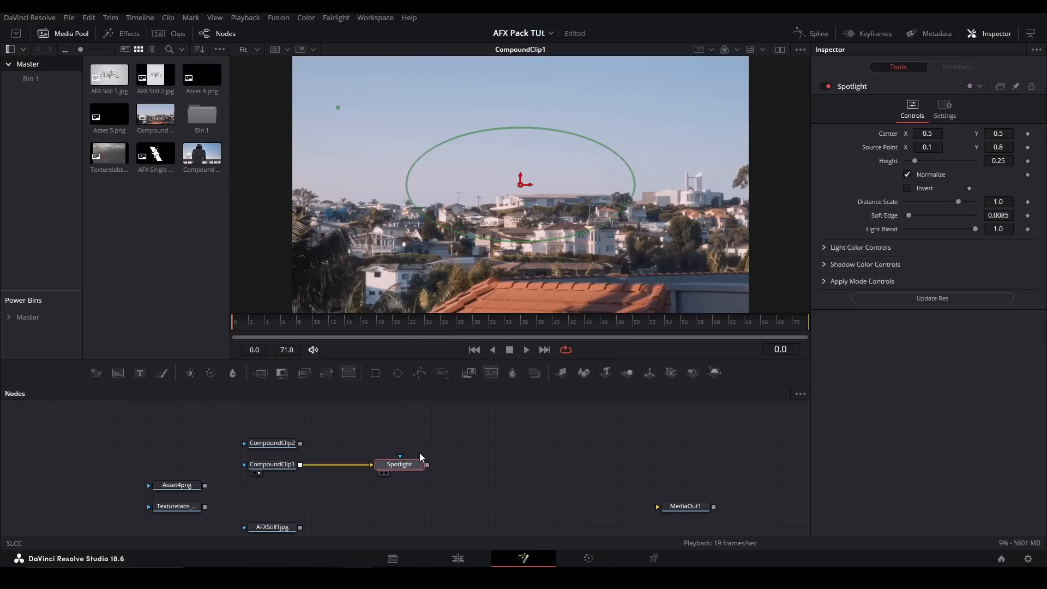
{"action": "key", "text": "1"}
{"action": "left_click_drag", "start_coordinate": [342, 107], "coordinate": [714, 59]}
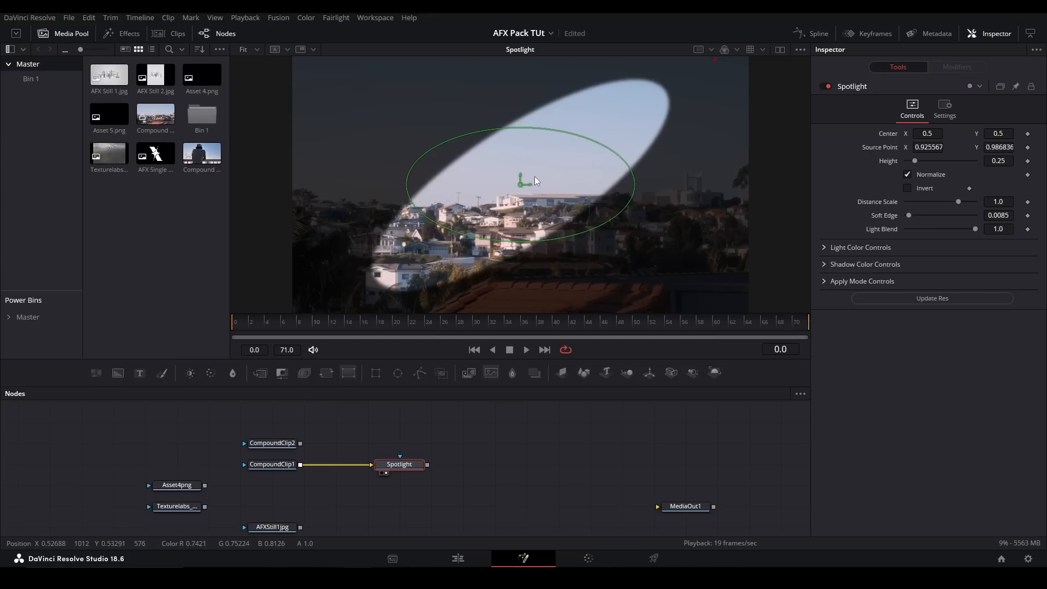
- Reshape the Spotlight with Center about X 0.49, Y 0.54, Height 0.283 and Source Point about X 0.92, Y 0.95, keeping Normalize on
{"action": "mouse_move", "coordinate": [521, 183]}
{"action": "left_mouse_down"}
{"action": "mouse_move", "coordinate": [433, 128]}
{"action": "mouse_move", "coordinate": [459, 224]}
{"action": "mouse_move", "coordinate": [559, 232]}
{"action": "mouse_move", "coordinate": [516, 175]}
{"action": "left_mouse_up"}
{"action": "mouse_move", "coordinate": [915, 161]}
{"action": "left_mouse_down"}
{"action": "mouse_move", "coordinate": [928, 156]}
{"action": "mouse_move", "coordinate": [909, 156]}
{"action": "left_mouse_up"}
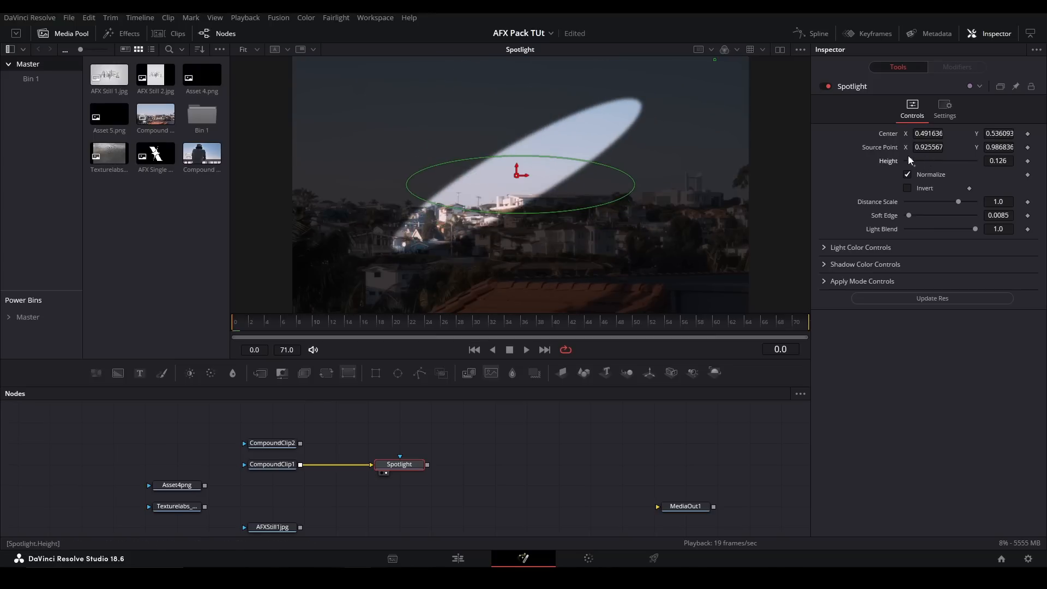
{"action": "left_click", "coordinate": [908, 174]}
{"action": "mouse_move", "coordinate": [911, 161]}
{"action": "left_mouse_down"}
{"action": "mouse_move", "coordinate": [922, 161]}
{"action": "mouse_move", "coordinate": [913, 160]}
{"action": "left_mouse_up"}
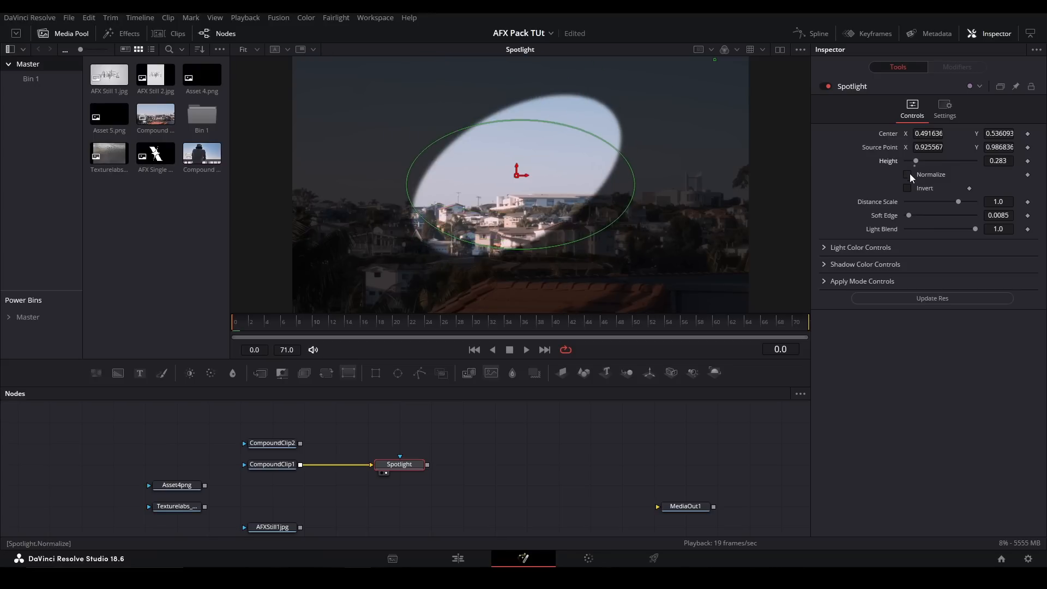
{"action": "left_click", "coordinate": [907, 175]}
{"action": "mouse_move", "coordinate": [712, 59]}
{"action": "left_mouse_down"}
{"action": "mouse_move", "coordinate": [753, 113]}
{"action": "mouse_move", "coordinate": [486, 87]}
{"action": "mouse_move", "coordinate": [699, 81]}
{"action": "mouse_move", "coordinate": [636, 113]}
{"action": "mouse_move", "coordinate": [711, 68]}
{"action": "left_mouse_up"}
- Try a Soft Edge of 0.0346 on the Spotlight and reset it to its default
{"action": "left_click_drag", "start_coordinate": [974, 228], "coordinate": [918, 214]}
{"action": "left_click", "coordinate": [974, 234]}
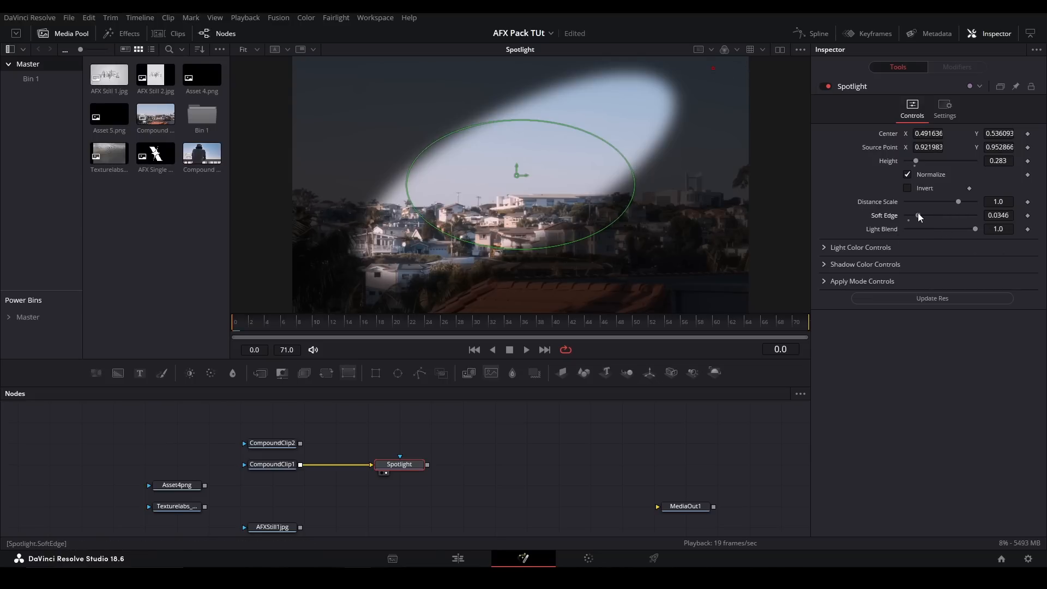
{"action": "double_click", "coordinate": [881, 214]}
- Try tinting the Spotlight's light yellow with the color wheel and reset all its color changes
{"action": "left_click", "coordinate": [825, 248]}
{"action": "mouse_move", "coordinate": [959, 308]}
{"action": "left_mouse_down"}
{"action": "mouse_move", "coordinate": [950, 277]}
{"action": "mouse_move", "coordinate": [986, 266]}
{"action": "mouse_move", "coordinate": [979, 308]}
{"action": "mouse_move", "coordinate": [957, 311]}
{"action": "left_mouse_up"}
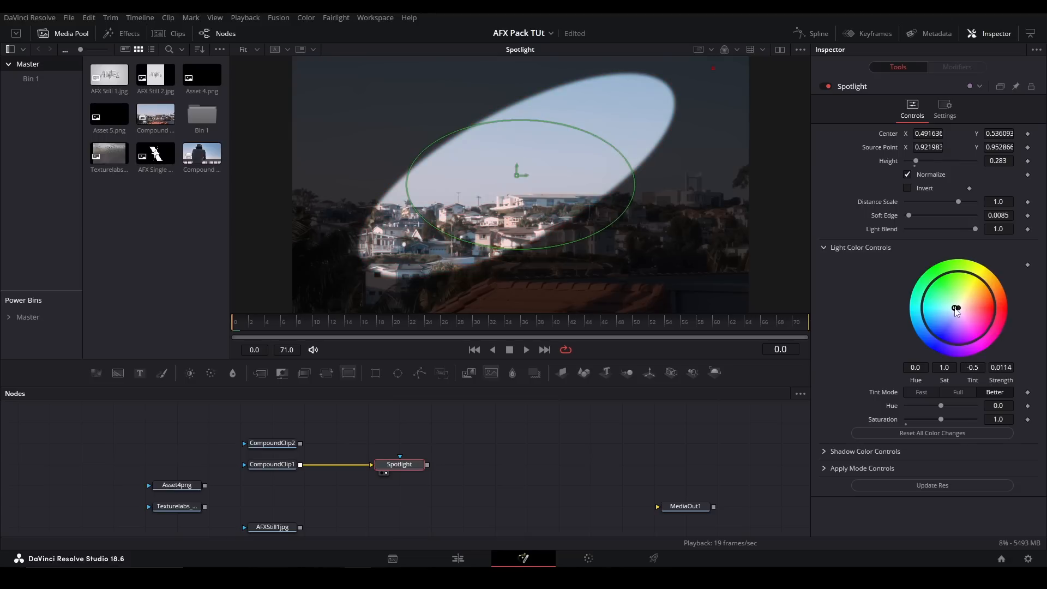
{"action": "left_click", "coordinate": [965, 433]}
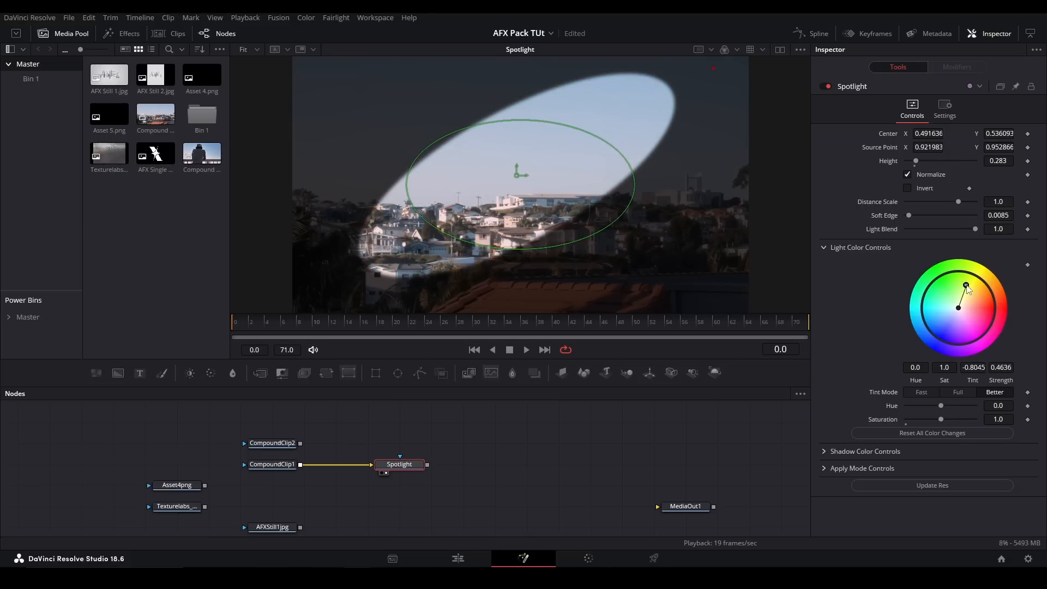
{"action": "left_click", "coordinate": [969, 432]}
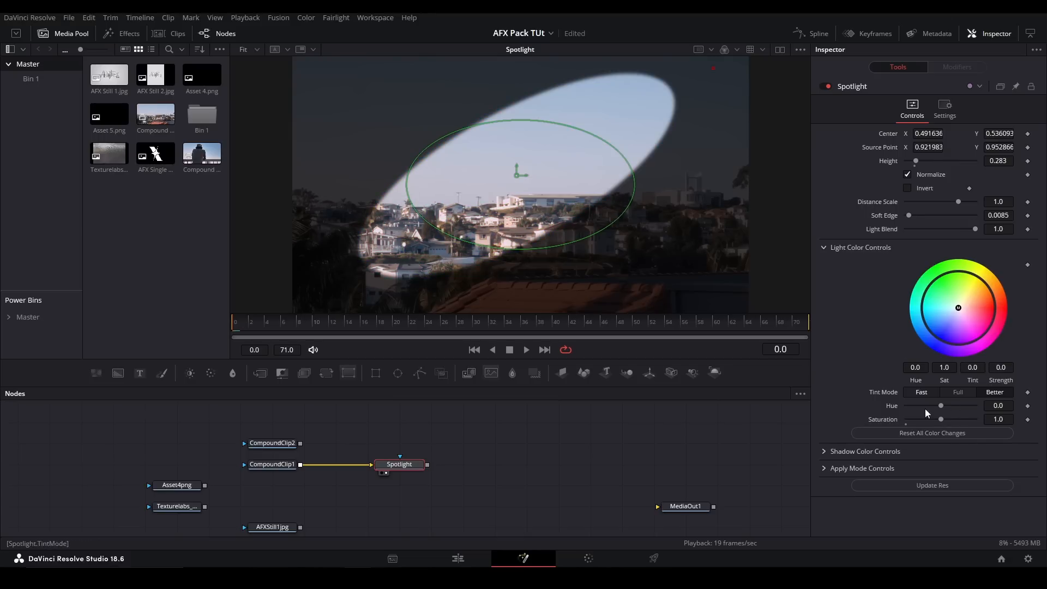
{"action": "left_click", "coordinate": [872, 247]}
- Try inverting the Spotlight and undo the inversion
{"action": "left_click", "coordinate": [908, 187]}
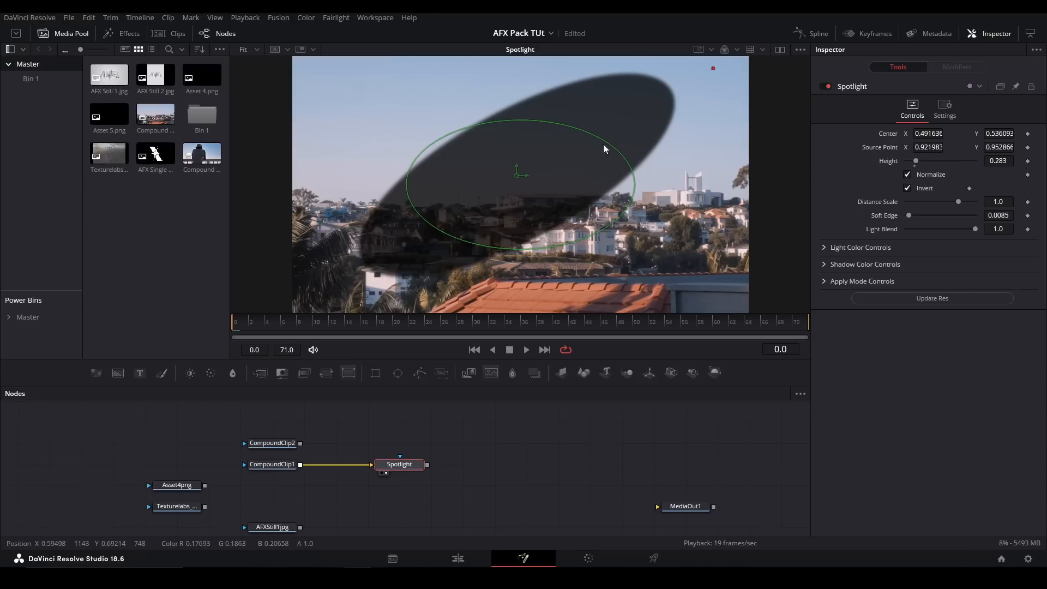
{"action": "key", "text": "ctrl+z"}
- Try out the Spotlight's shadow color picker and leave the Color at black
{"action": "left_click", "coordinate": [823, 264]}
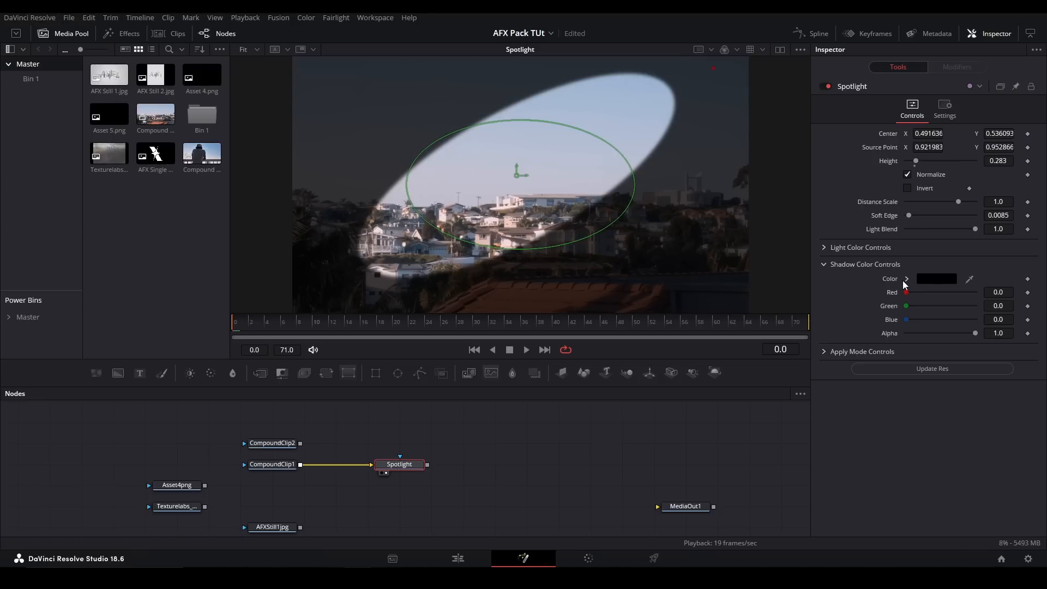
{"action": "left_click_drag", "start_coordinate": [934, 323], "coordinate": [903, 358]}
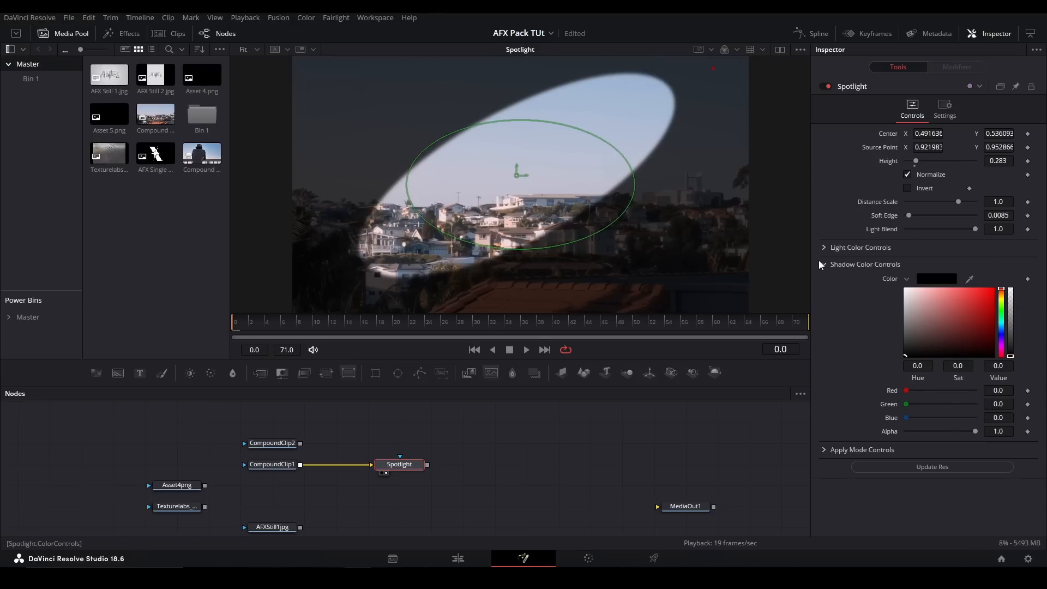
{"action": "left_click", "coordinate": [822, 264]}
- In the Spotlight's apply mode settings, try lower Blend values and set Blend to 0.693
{"action": "left_click", "coordinate": [824, 280]}
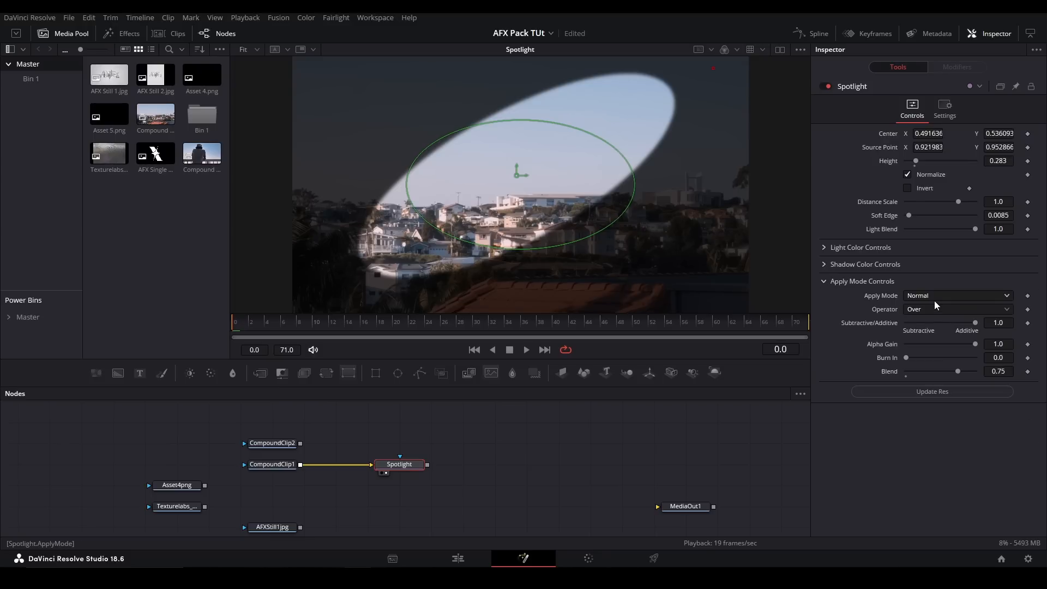
{"action": "mouse_move", "coordinate": [958, 368]}
{"action": "left_mouse_down"}
{"action": "mouse_move", "coordinate": [948, 367]}
{"action": "mouse_move", "coordinate": [969, 367]}
{"action": "mouse_move", "coordinate": [905, 364]}
{"action": "left_mouse_up"}
{"action": "double_click", "coordinate": [889, 373]}
{"action": "left_click_drag", "start_coordinate": [907, 371], "coordinate": [954, 375]}
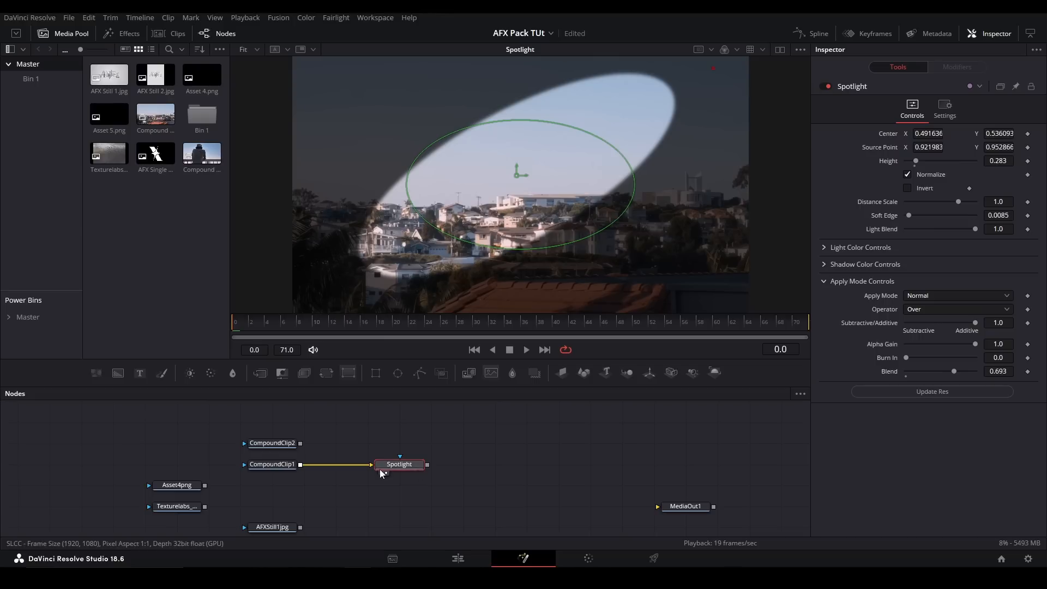
- Delete the Spotlight node from the node graph
{"action": "left_click_drag", "start_coordinate": [362, 468], "coordinate": [214, 486]}
{"action": "left_click_drag", "start_coordinate": [441, 424], "coordinate": [352, 477]}
{"action": "key", "text": "Delete"}
{"action": "left_click", "coordinate": [277, 466]}
{"action": "key", "text": "shift+space"}
{"action": "type", "text": "spotlight"}
{"action": "key", "text": "Escape"}
- Replace the Asset4png node with Asset 4.png from the media pool, feed it into an AFX RadialShadow and view the result
{"action": "left_click", "coordinate": [188, 485]}
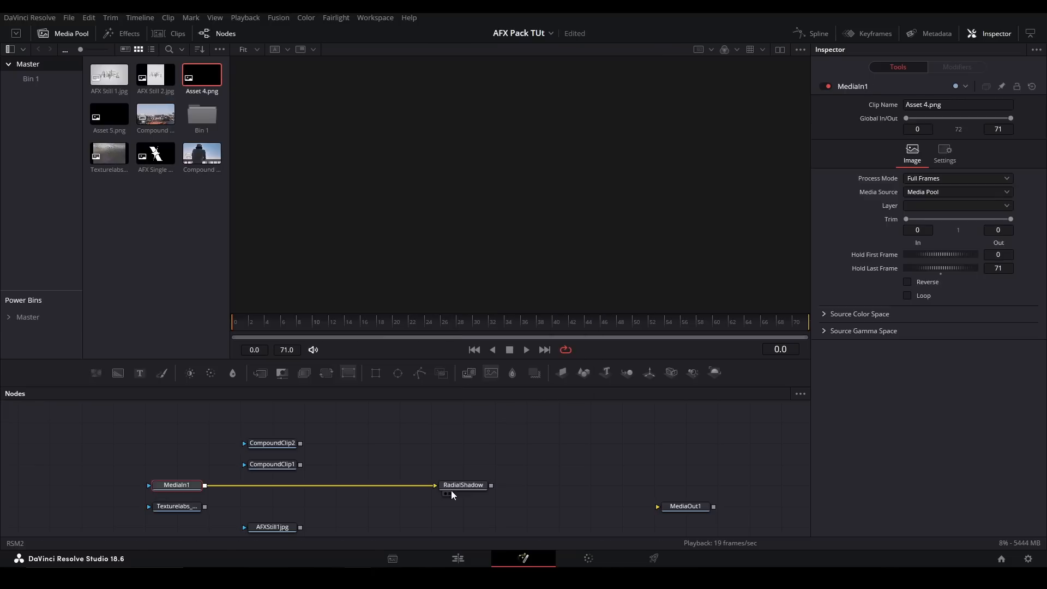
{"action": "left_click", "coordinate": [452, 490]}
{"action": "key", "text": "2"}
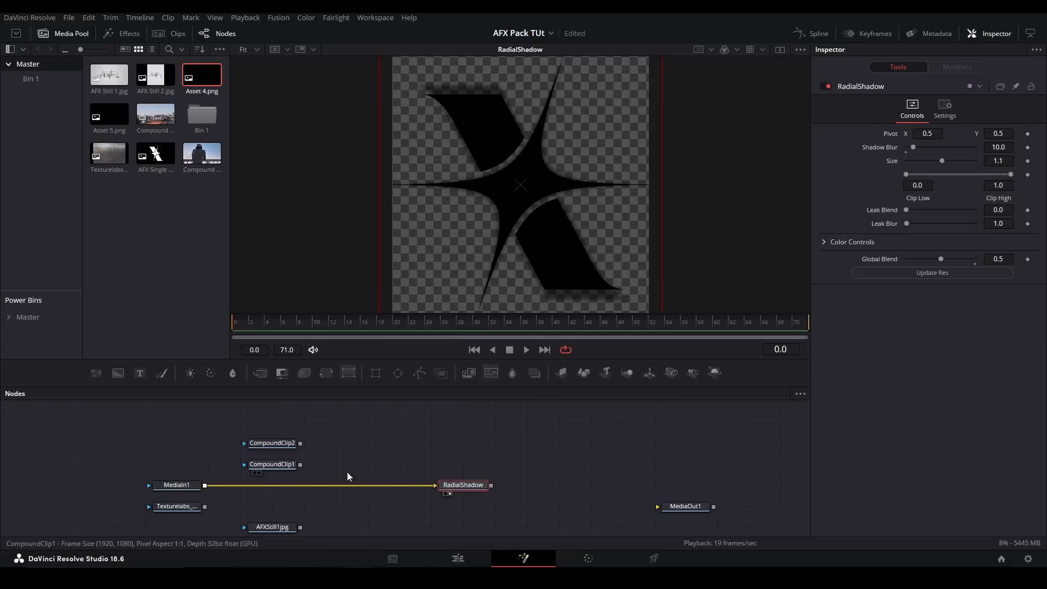
- Move the RadialShadow's Pivot to about X 0.47, Y 0.66, set Shadow Blur to 35.4, and reset Leak Blur after trying 0.0
{"action": "left_click_drag", "start_coordinate": [521, 185], "coordinate": [508, 143]}
{"action": "left_click_drag", "start_coordinate": [907, 147], "coordinate": [878, 219]}
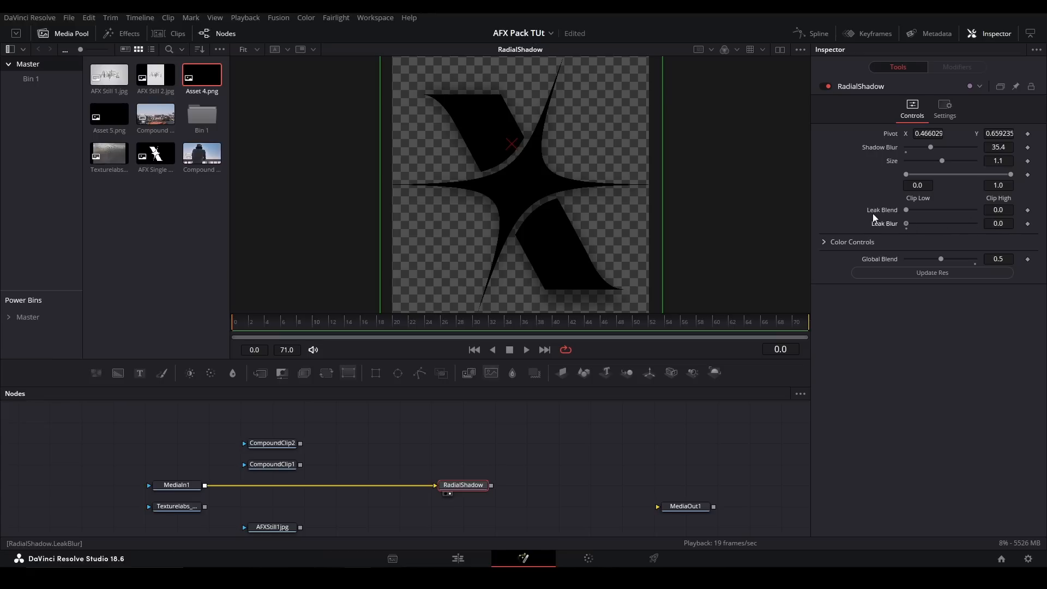
{"action": "double_click", "coordinate": [879, 222]}
- Try the RadialShadow's shadow color settings and raise its Global Blend
{"action": "left_click", "coordinate": [868, 242]}
{"action": "left_click", "coordinate": [907, 257]}
{"action": "left_click_drag", "start_coordinate": [970, 283], "coordinate": [835, 192]}
{"action": "left_click", "coordinate": [821, 240]}
{"action": "left_click_drag", "start_coordinate": [941, 260], "coordinate": [963, 254]}
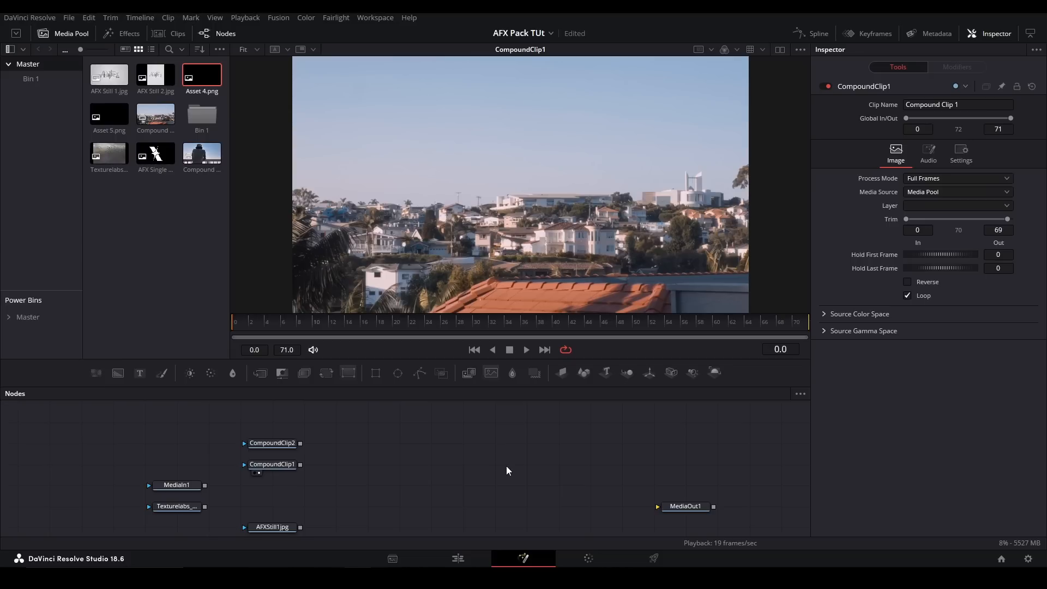
- Add a CardDance node fed by CompoundClip1, view it, and fit its UVs to the image
{"action": "key", "text": "shift+space"}
{"action": "type", "text": "card"}
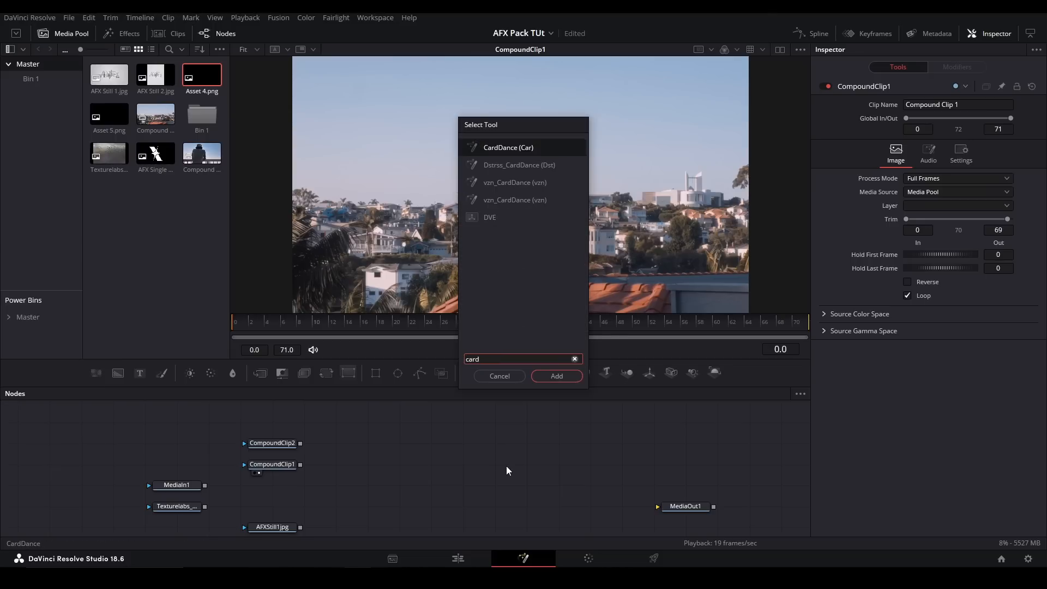
{"action": "key", "text": "Return"}
{"action": "left_click_drag", "start_coordinate": [301, 464], "coordinate": [424, 464]}
{"action": "key", "text": "1"}
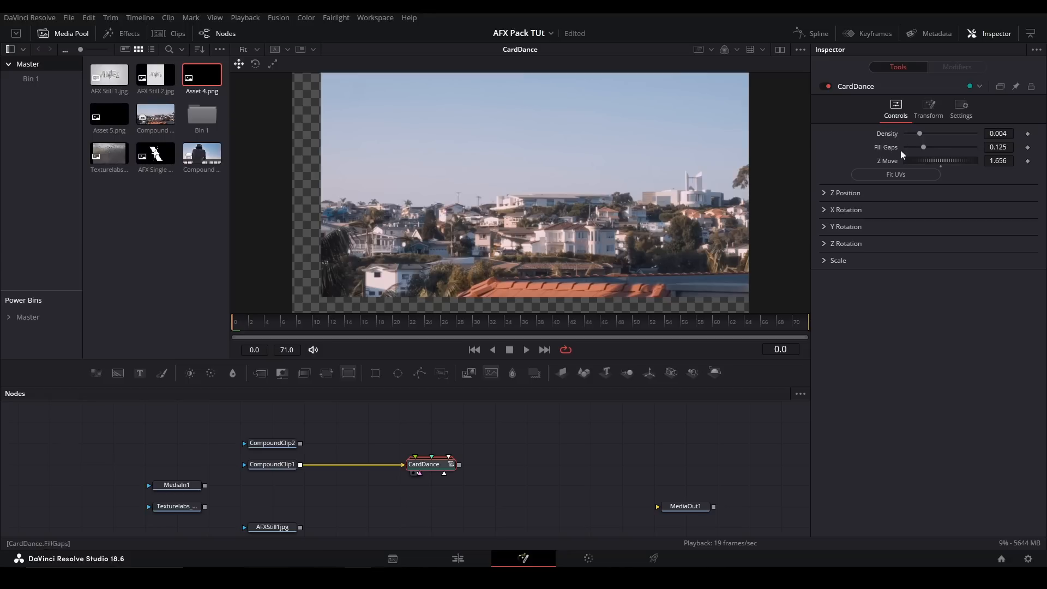
{"action": "left_click", "coordinate": [901, 178]}
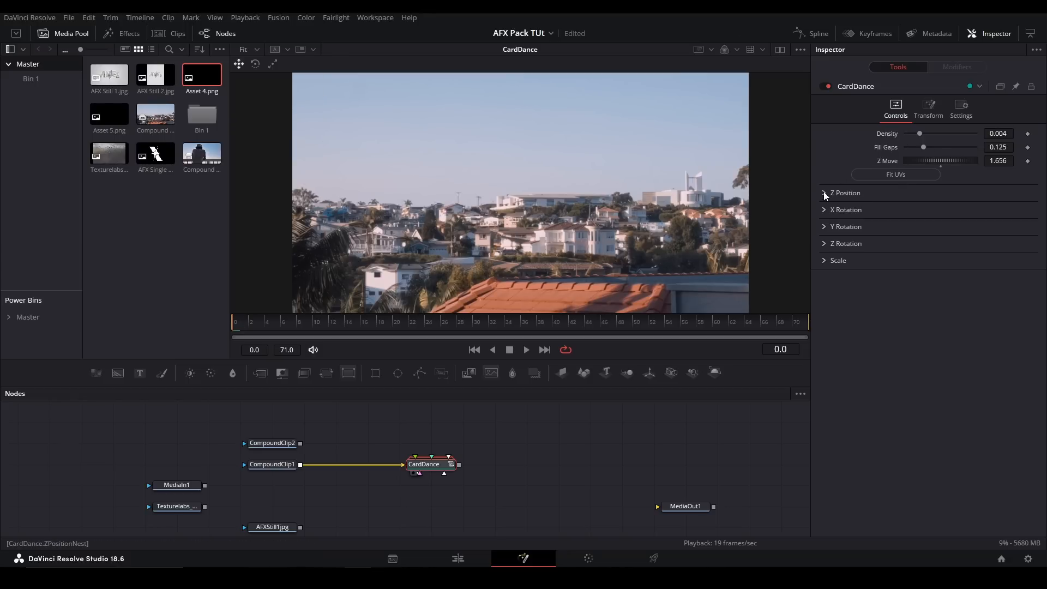
- Try a CardDance X Rotation Offset of about 67.8, and reset it to 0.0
{"action": "left_click", "coordinate": [823, 209]}
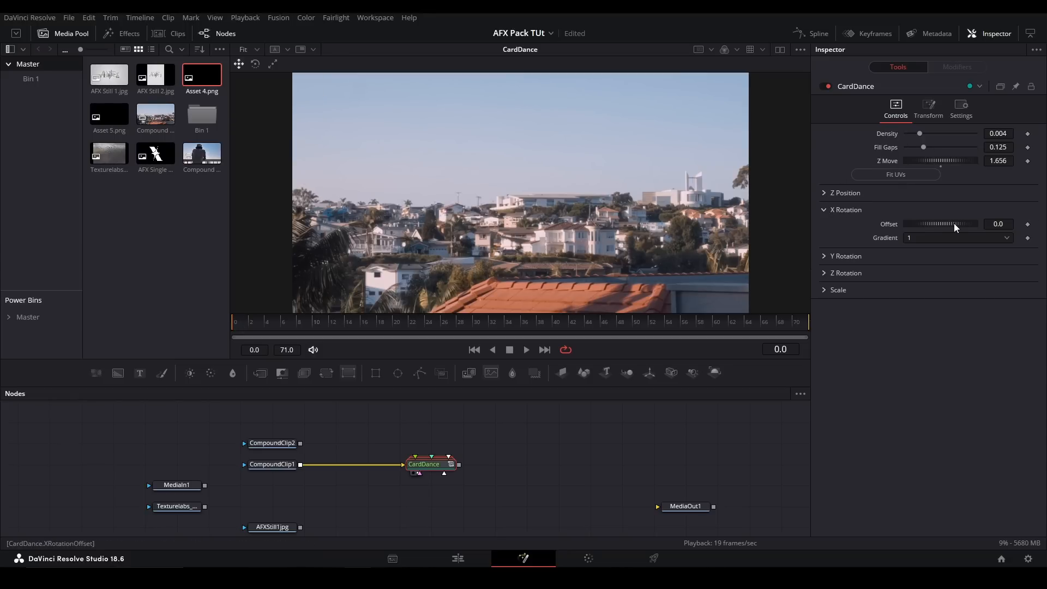
{"action": "left_click_drag", "start_coordinate": [940, 224], "coordinate": [954, 221]}
{"action": "left_click", "coordinate": [936, 234]}
{"action": "left_click", "coordinate": [936, 235]}
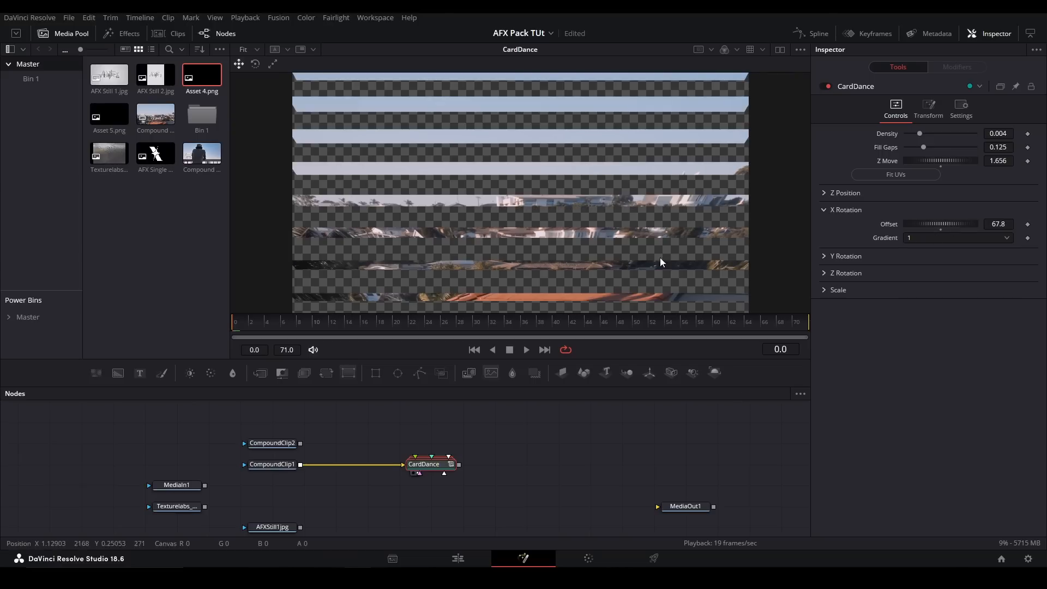
{"action": "double_click", "coordinate": [898, 225]}
- Keyframe the CardDance X Rotation Offset from 0.0 at frame 0 to 38 at frame 33, and scrub through the animation
{"action": "left_click", "coordinate": [1027, 224]}
{"action": "left_click", "coordinate": [497, 321]}
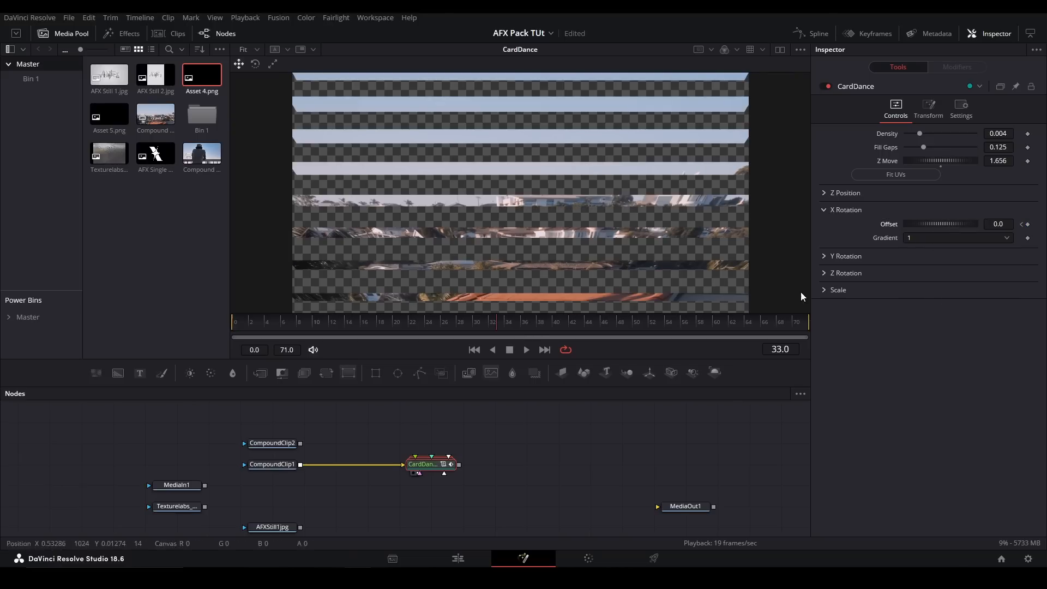
{"action": "left_click", "coordinate": [1028, 225]}
{"action": "left_click", "coordinate": [998, 224]}
{"action": "type", "text": "38"}
{"action": "key", "text": "Return"}
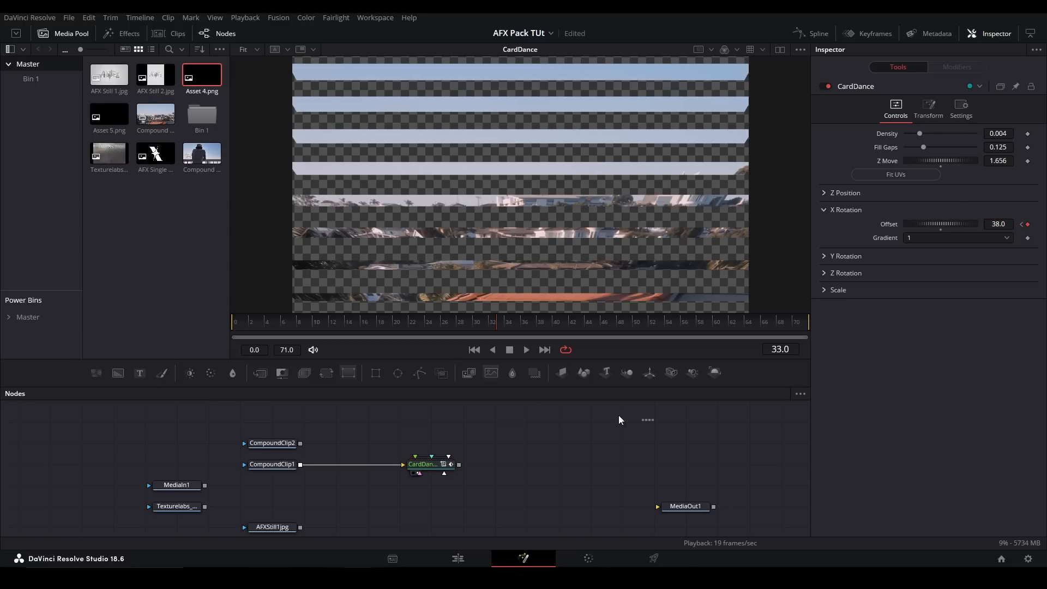
{"action": "left_click", "coordinate": [233, 322]}
{"action": "left_click", "coordinate": [394, 318]}
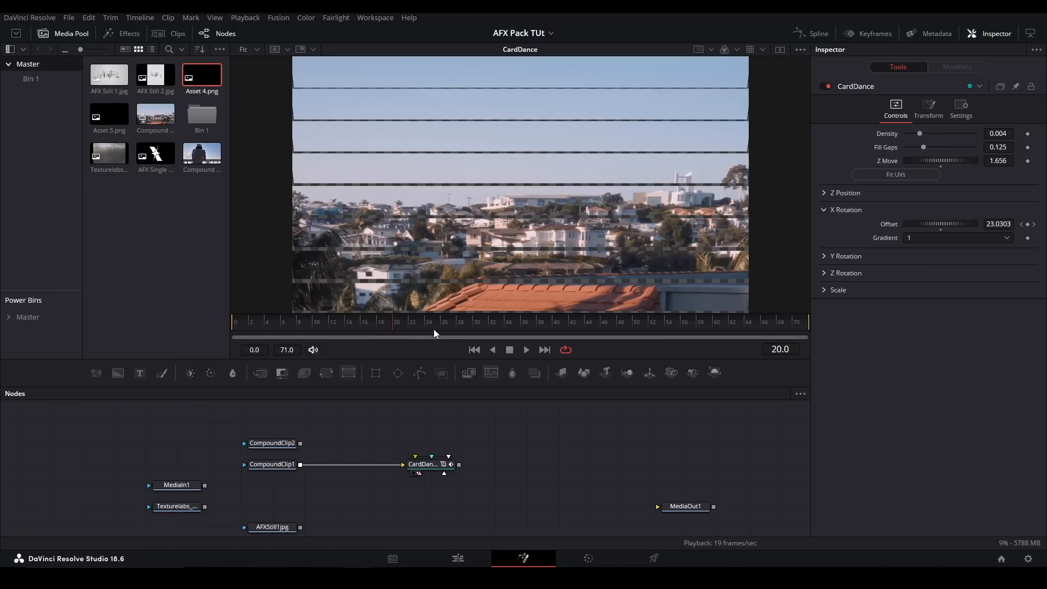
{"action": "left_click", "coordinate": [460, 318]}
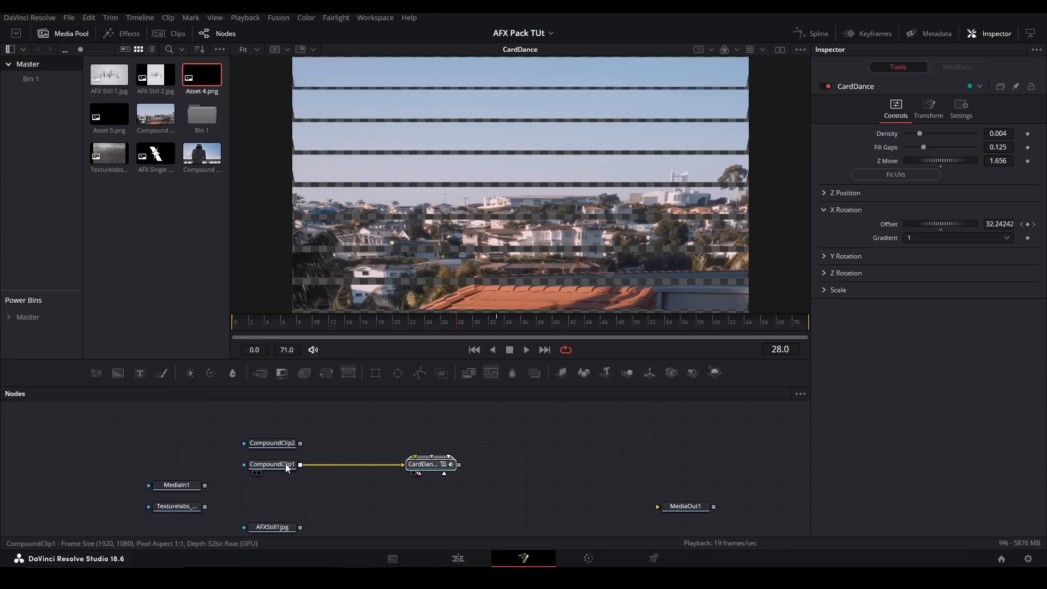
- Replace the CardDance with a pj_BallAction_afx node on CompoundClip1, preview its animation, and return to frame 0
{"action": "key", "text": "Delete"}
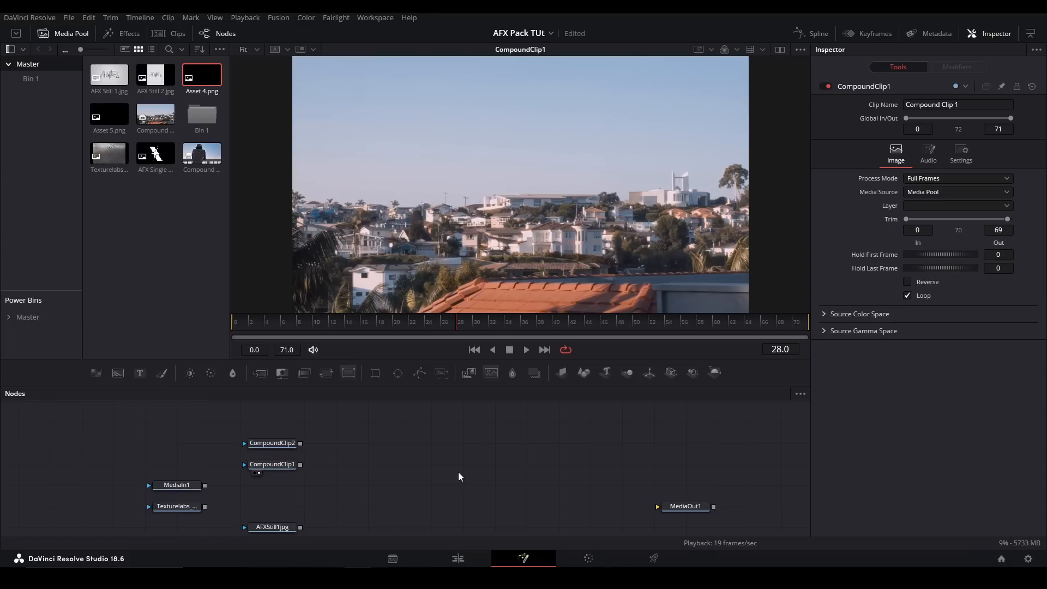
{"action": "key", "text": "shift+space"}
{"action": "type", "text": "ballac"}
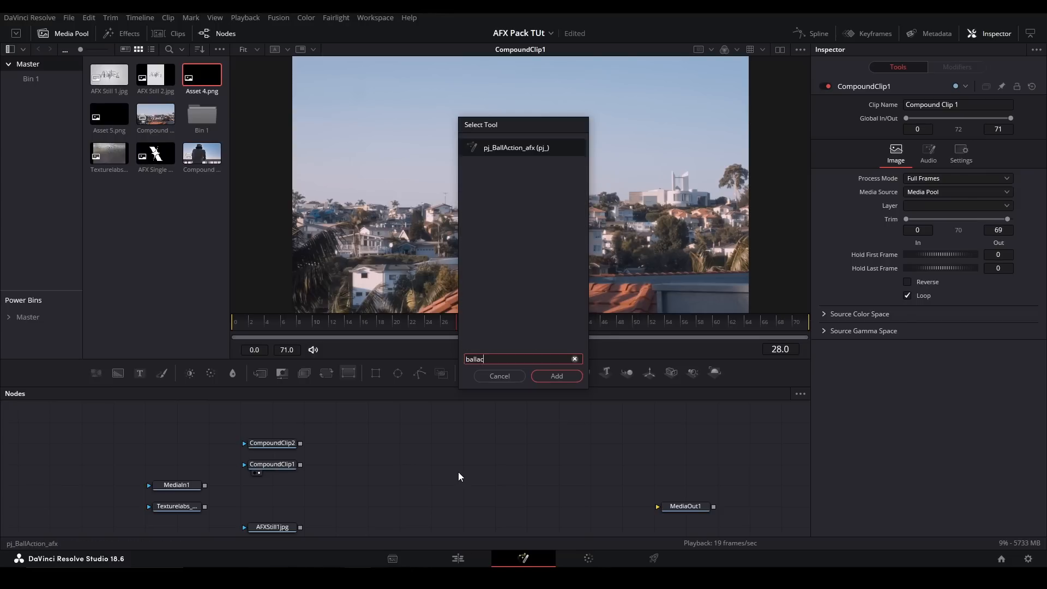
{"action": "key", "text": "Return"}
{"action": "left_click", "coordinate": [257, 322]}
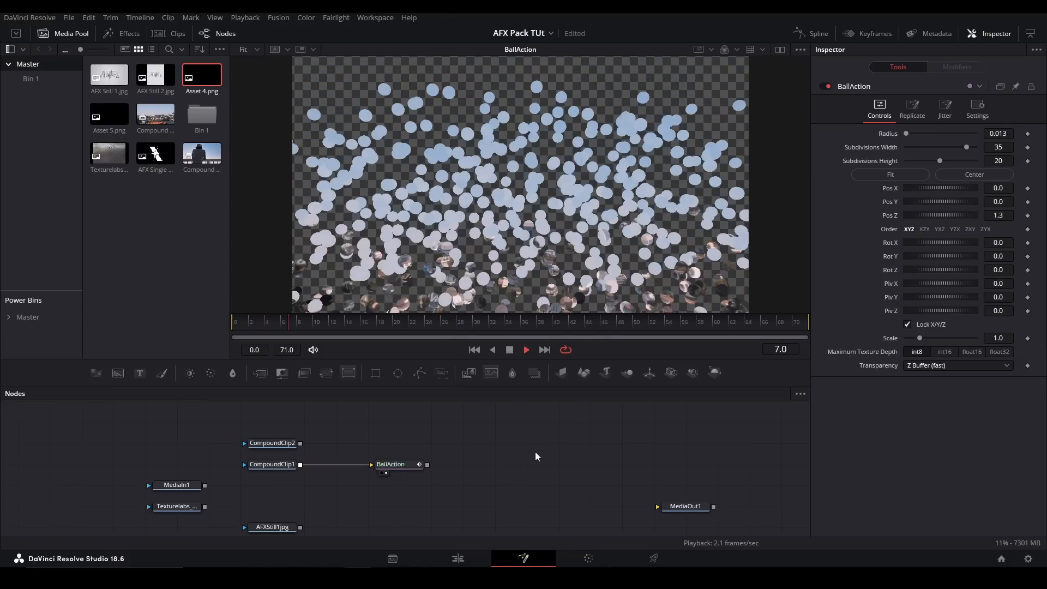
{"action": "left_click", "coordinate": [284, 324]}
{"action": "left_click", "coordinate": [234, 323]}
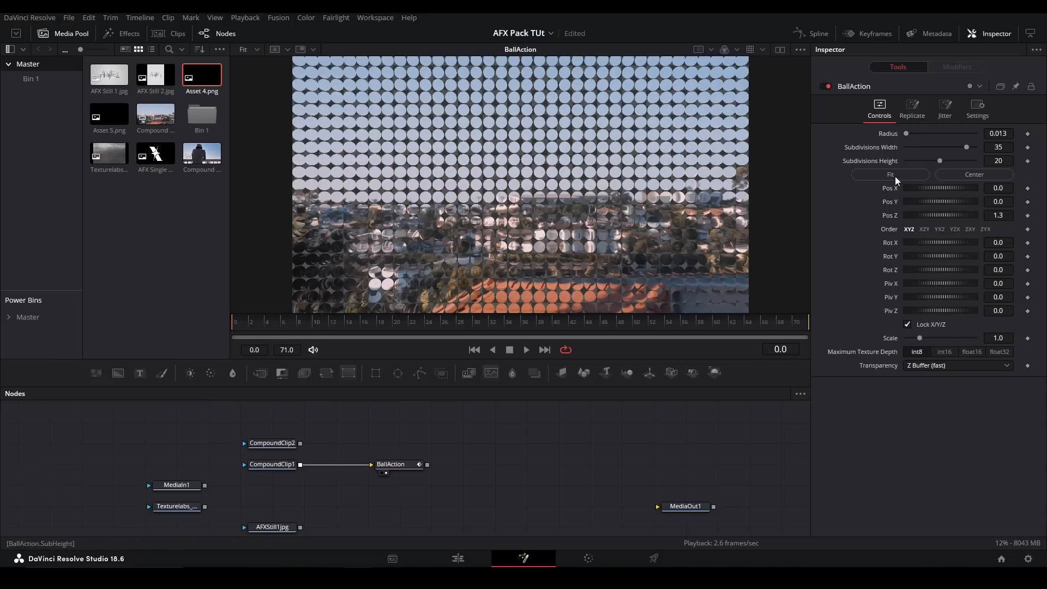
- Center the BallAction, try rotating its ball grid, and reset the rotation to 0.0
{"action": "left_click", "coordinate": [960, 175]}
{"action": "left_click_drag", "start_coordinate": [922, 240], "coordinate": [947, 243]}
{"action": "double_click", "coordinate": [892, 244]}
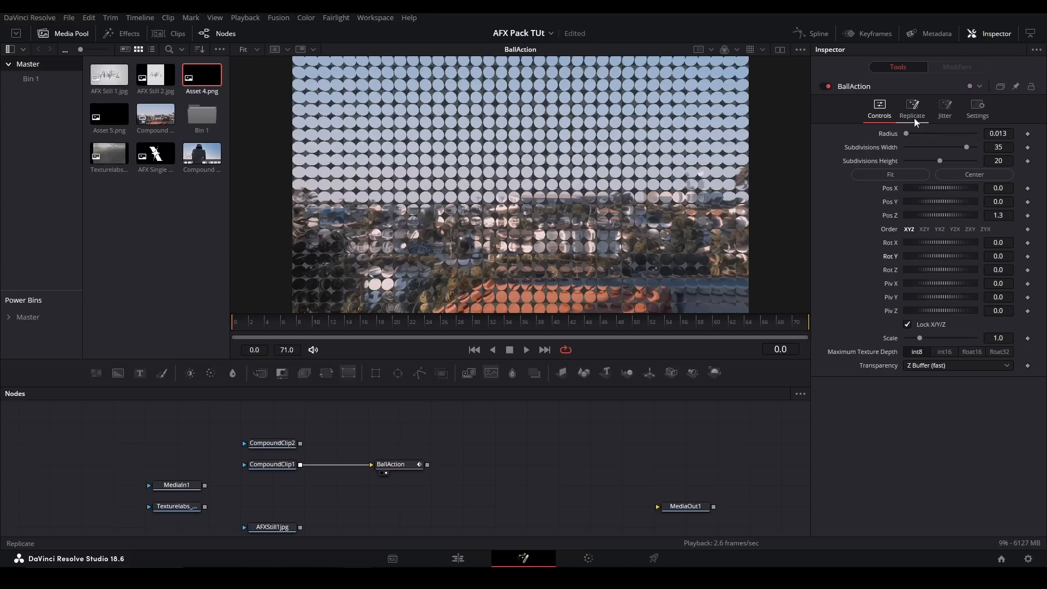
- Examine the BallAction's Jitter keyframes while playing and scrubbing back to the first frame
{"action": "left_click", "coordinate": [946, 108]}
{"action": "key", "text": "space"}
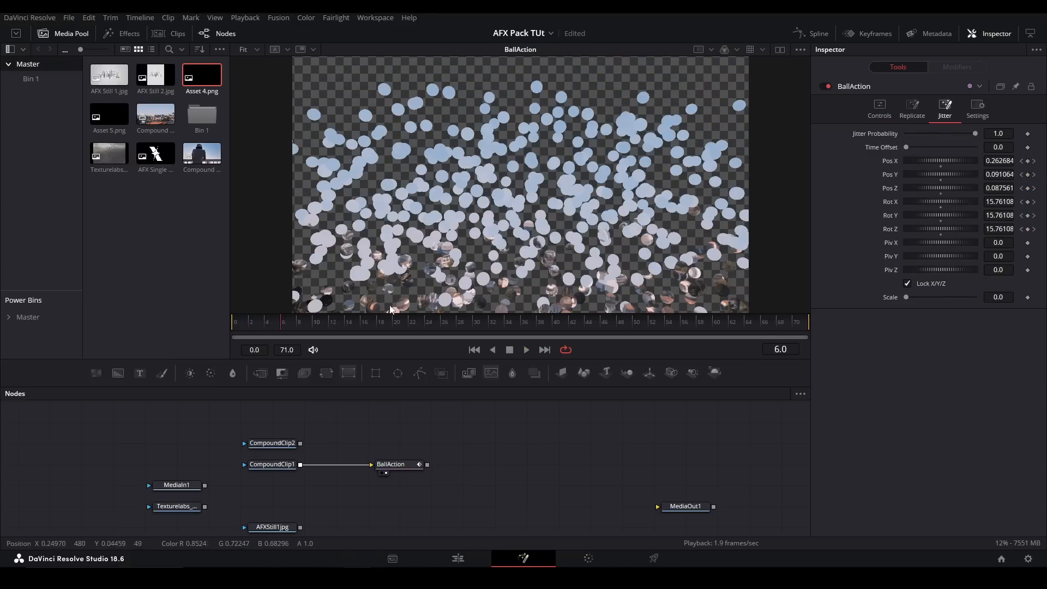
{"action": "left_click_drag", "start_coordinate": [281, 320], "coordinate": [243, 317]}
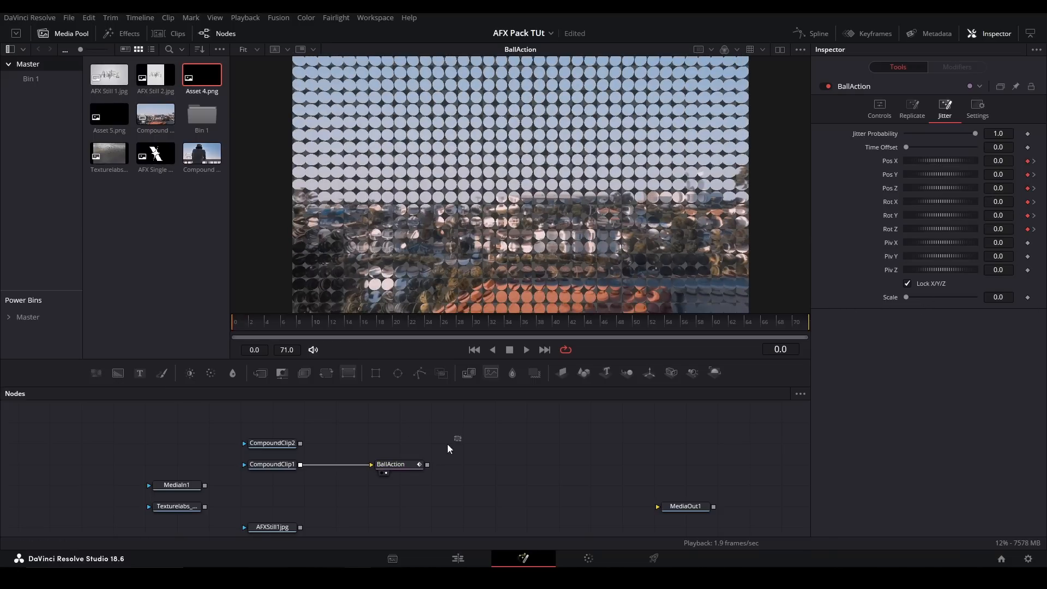
- Delete the BallAction node and view CompoundClip1
{"action": "key", "text": "Delete"}
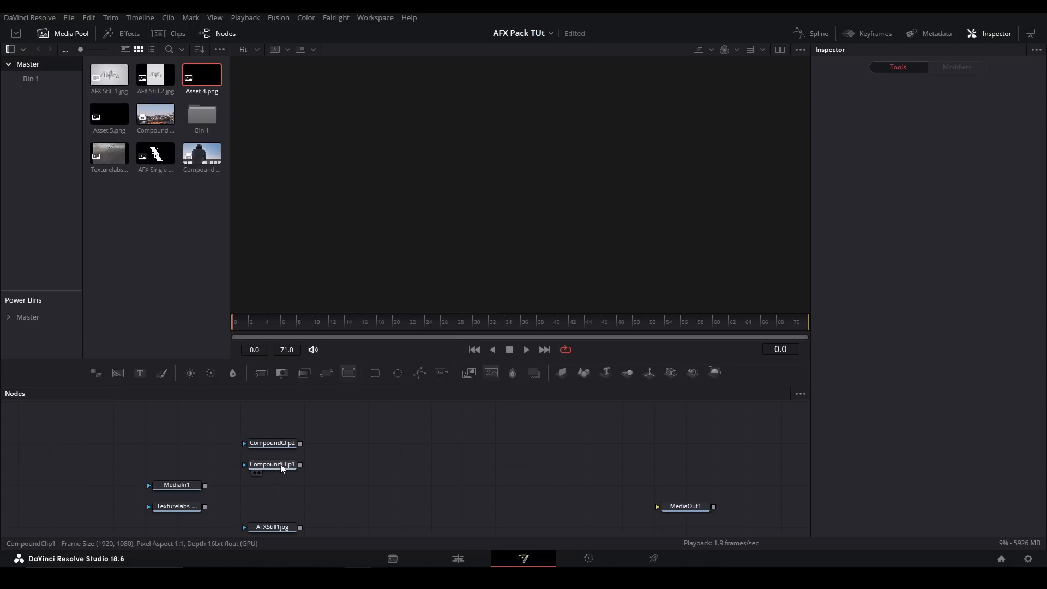
{"action": "left_click", "coordinate": [279, 465]}
{"action": "key", "text": "2"}
- Add the Shatter macro with its ShatterMap, connect CompoundClip1 to Shatter, and view the result
{"action": "left_click", "coordinate": [358, 465]}
{"action": "key", "text": "shift+space"}
{"action": "type", "text": "shat"}
{"action": "key", "text": "Return"}
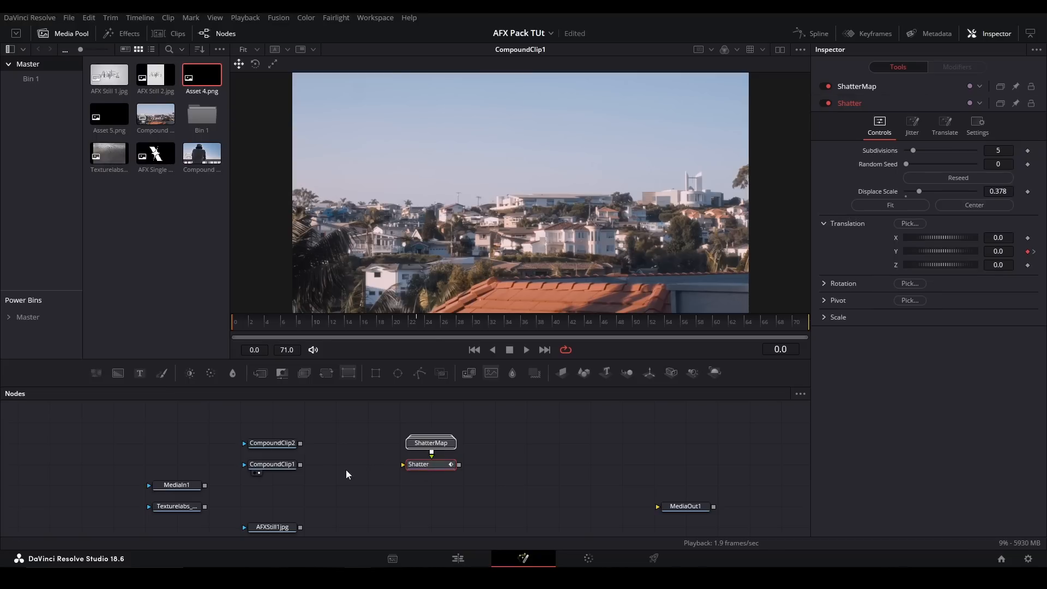
{"action": "left_click_drag", "start_coordinate": [300, 464], "coordinate": [430, 466]}
{"action": "left_click", "coordinate": [432, 467]}
{"action": "key", "text": "2"}
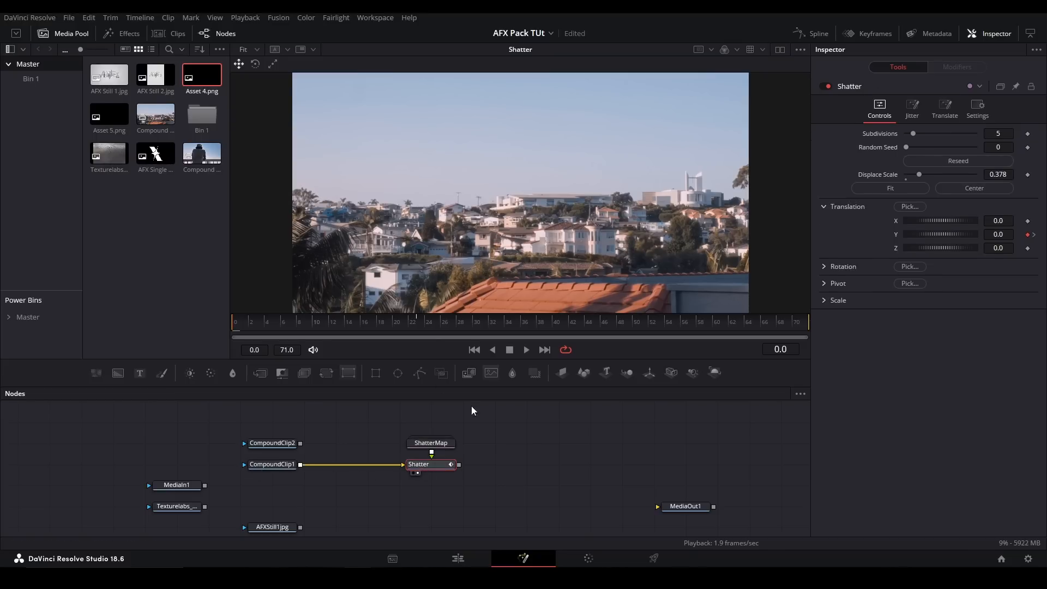
- Play and scrub the opening frames to examine the Shatter animation
{"action": "left_click", "coordinate": [294, 322]}
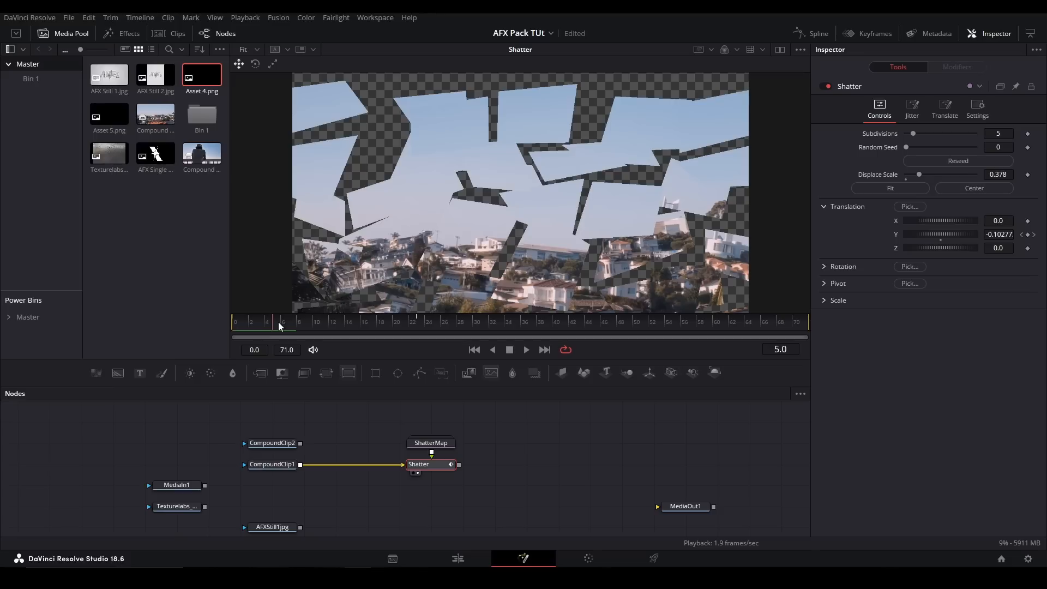
{"action": "left_click", "coordinate": [325, 321]}
{"action": "left_click_drag", "start_coordinate": [326, 325], "coordinate": [234, 322]}
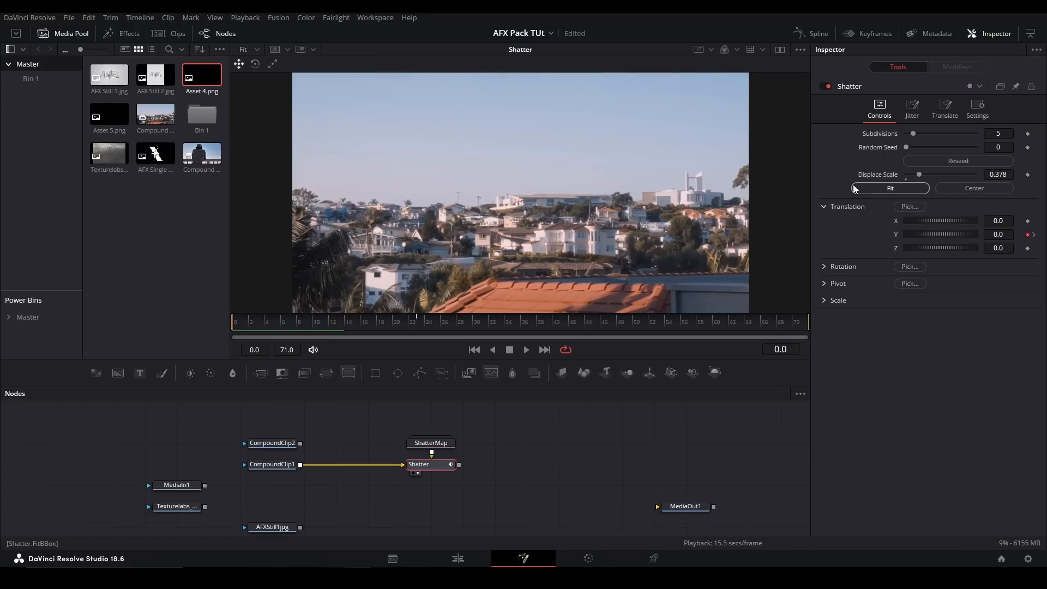
{"action": "key", "text": "space"}
{"action": "left_click_drag", "start_coordinate": [354, 326], "coordinate": [250, 323]}
- Fit and center the Shatter pieces, and scrub back to the start of the animation
{"action": "left_click", "coordinate": [895, 186]}
{"action": "left_click", "coordinate": [958, 191]}
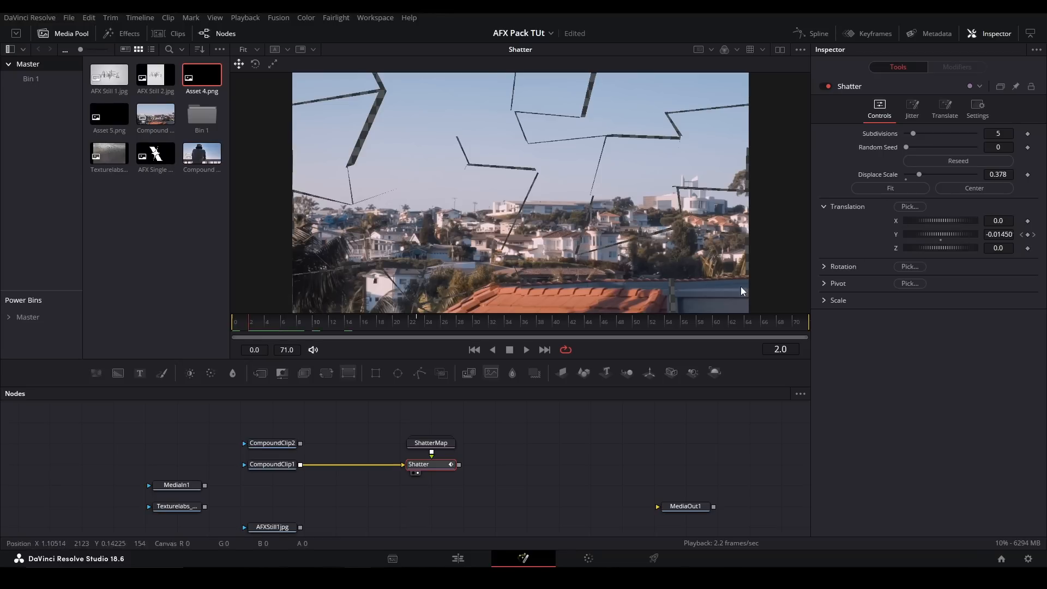
{"action": "left_click_drag", "start_coordinate": [372, 325], "coordinate": [244, 319]}
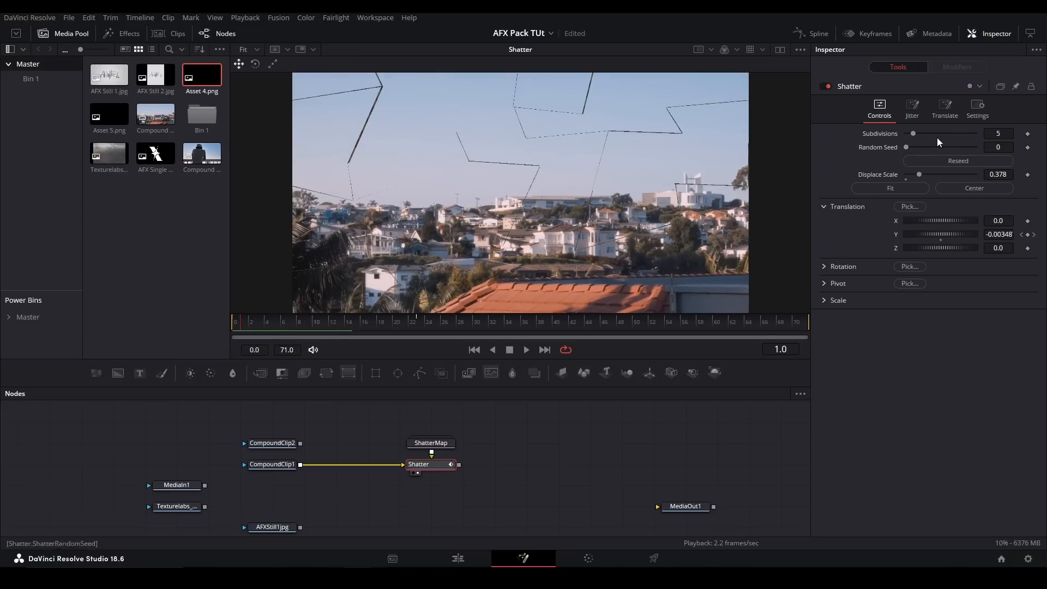
- Set the Shatter's Subdivisions to 4, raise its Displace Scale, and refit the pieces
{"action": "double_click", "coordinate": [1004, 132]}
{"action": "type", "text": "4"}
{"action": "left_click", "coordinate": [900, 192]}
{"action": "left_click", "coordinate": [942, 109]}
{"action": "left_click_drag", "start_coordinate": [997, 174], "coordinate": [994, 174]}
{"action": "left_click", "coordinate": [879, 108]}
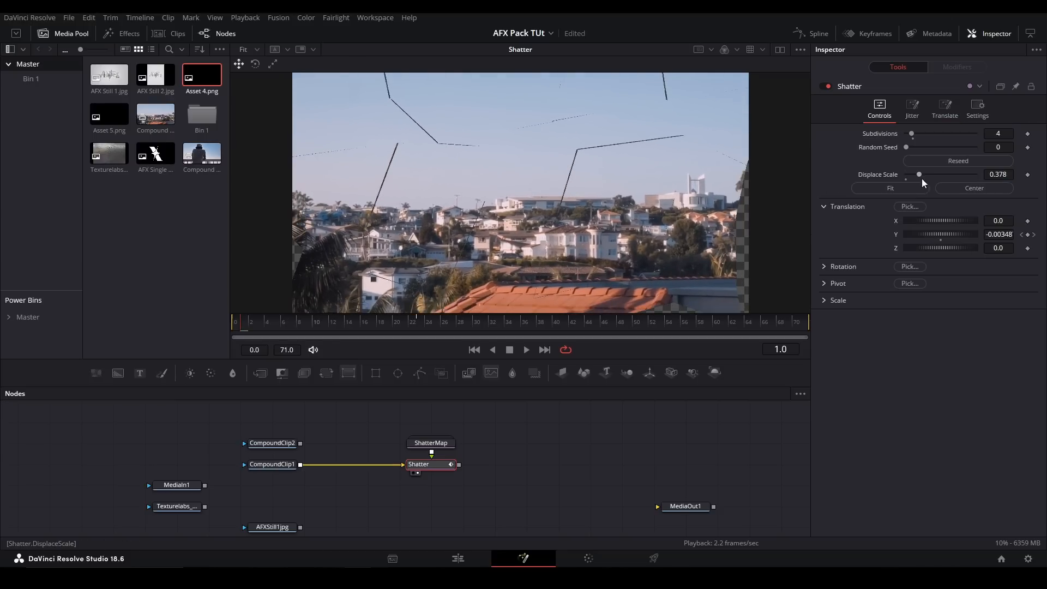
{"action": "left_click_drag", "start_coordinate": [914, 175], "coordinate": [950, 174]}
{"action": "left_click", "coordinate": [924, 188]}
- Look inside the ShatterMap group, collapse it, and delete the Shatter and ShatterMap nodes
{"action": "double_click", "coordinate": [431, 443]}
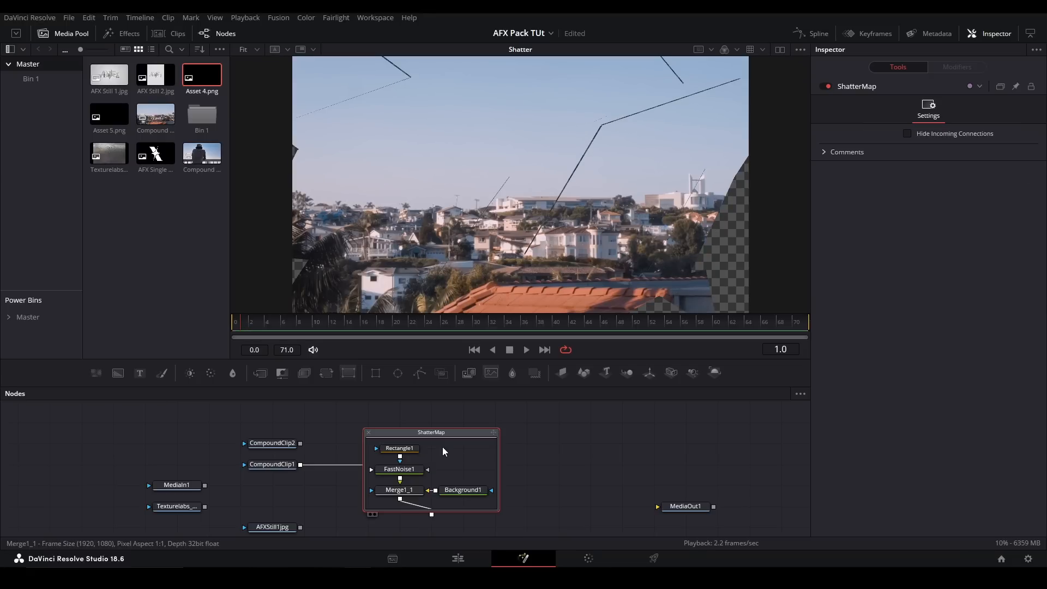
{"action": "left_click", "coordinate": [369, 433]}
{"action": "left_click_drag", "start_coordinate": [485, 440], "coordinate": [319, 478]}
{"action": "key", "text": "Delete"}
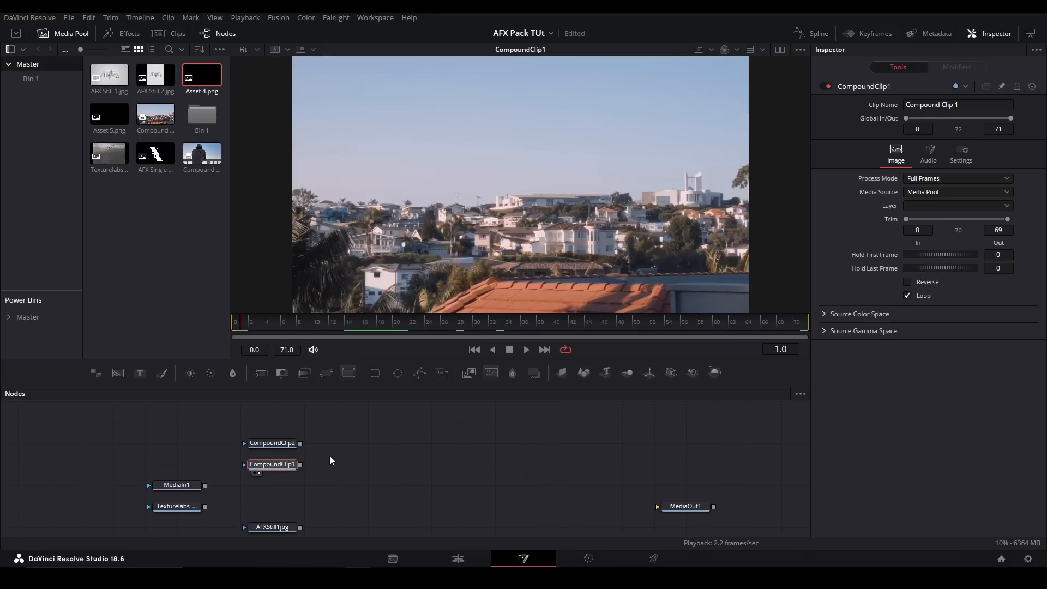
- Add a BrushStrokes node, connect CompoundClip1 to it, and view the result fitted in the viewer
{"action": "key", "text": "shift+space"}
{"action": "type", "text": "brush"}
{"action": "key", "text": "Return"}
{"action": "left_click_drag", "start_coordinate": [300, 464], "coordinate": [376, 464]}
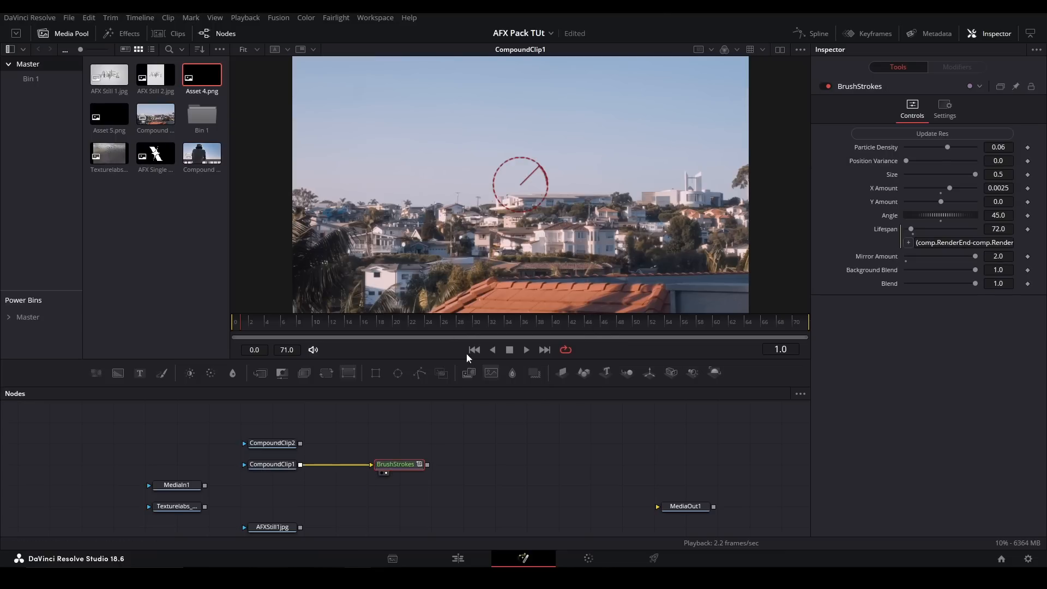
{"action": "key", "text": "1"}
{"action": "scroll", "coordinate": [553, 233], "scroll_direction": "up", "scroll_amount": 5}
{"action": "key", "text": "ctrl+f"}
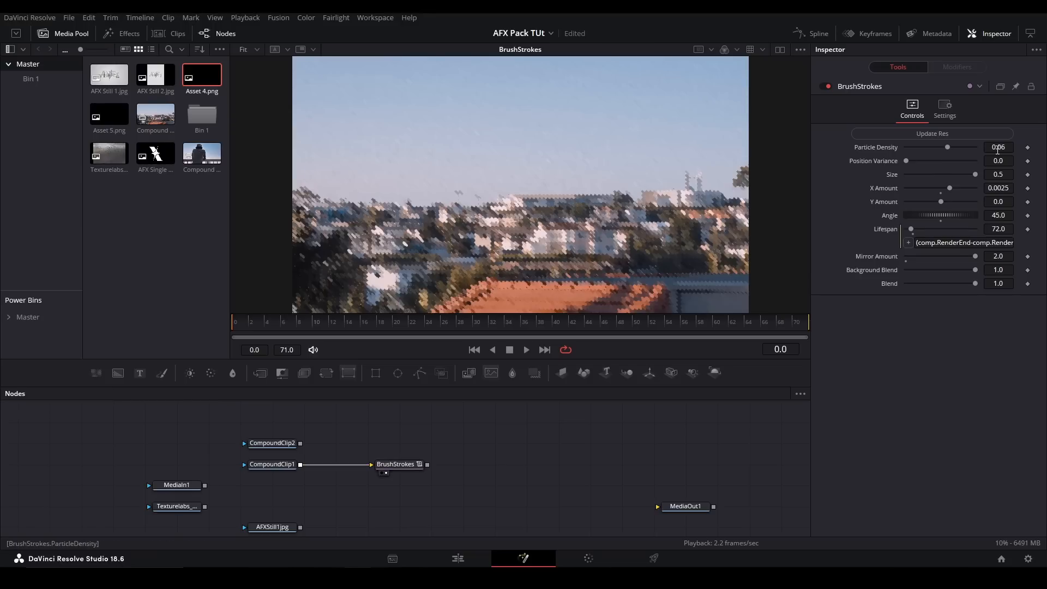
- Try a BrushStrokes Position Variance of about 0.059, and return it to 0.0
{"action": "left_click", "coordinate": [394, 464]}
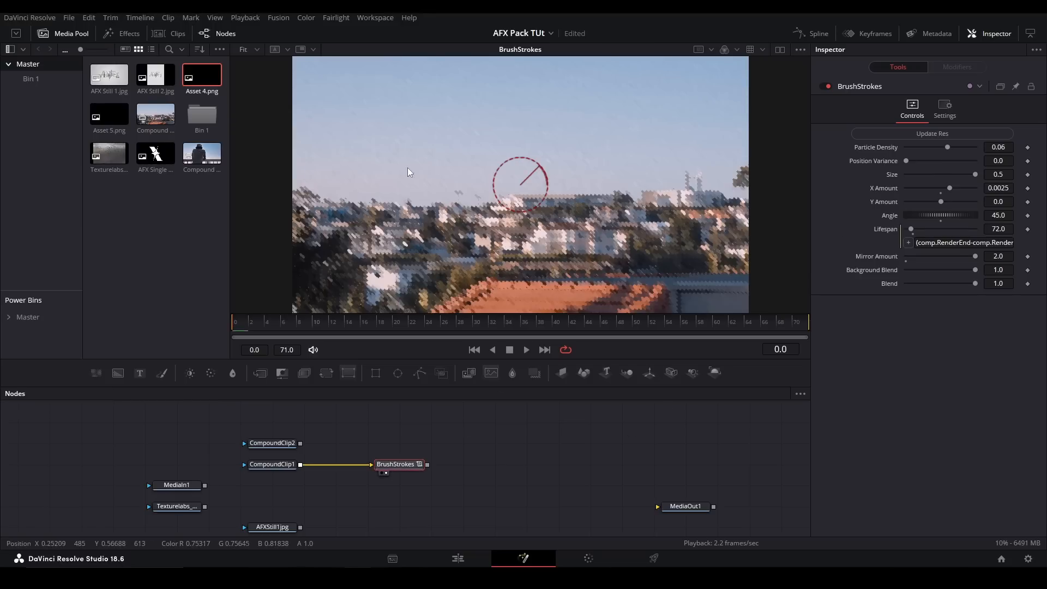
{"action": "left_click_drag", "start_coordinate": [908, 160], "coordinate": [947, 162]}
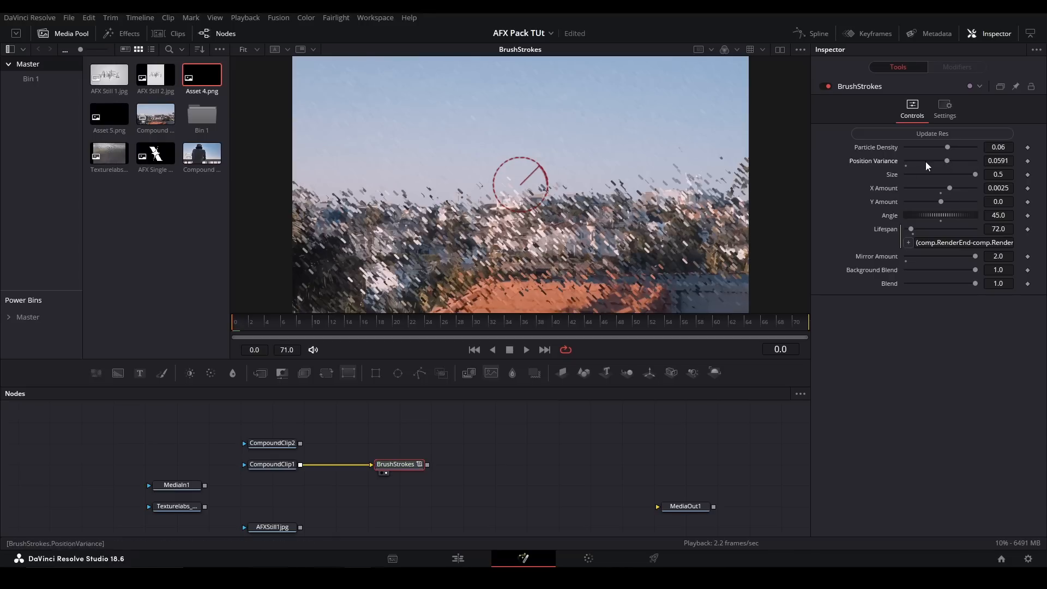
{"action": "left_click_drag", "start_coordinate": [953, 162], "coordinate": [906, 161]}
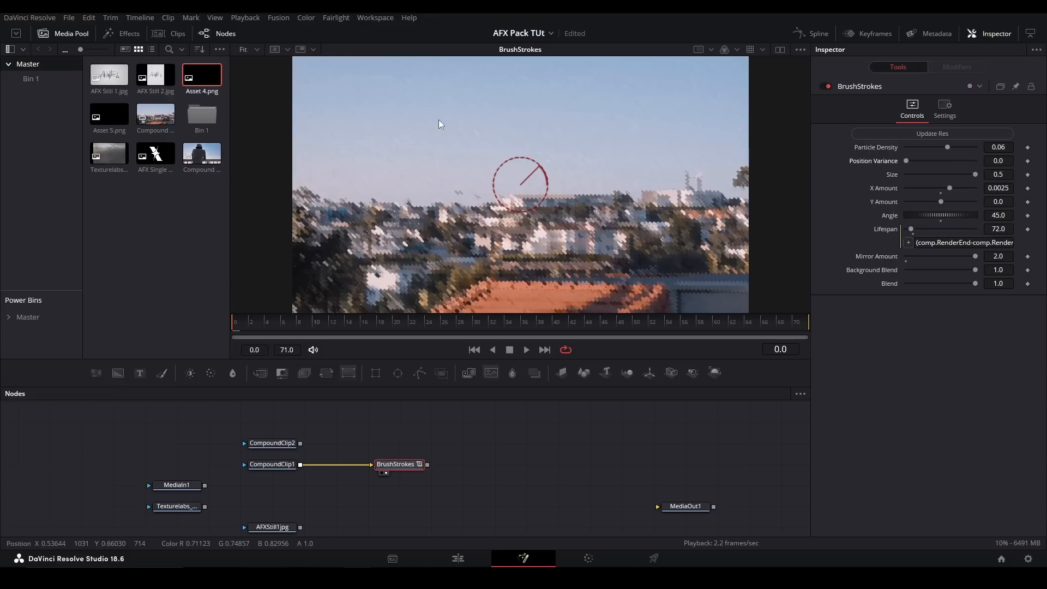
- Try a BrushStrokes Y Amount of 0.0065, reset it to 0.0, and set X Amount to 0.0086 and Angle to 51.5
{"action": "mouse_move", "coordinate": [947, 188]}
{"action": "left_mouse_down"}
{"action": "mouse_move", "coordinate": [979, 186]}
{"action": "mouse_move", "coordinate": [975, 202]}
{"action": "mouse_move", "coordinate": [942, 202]}
{"action": "mouse_move", "coordinate": [964, 205]}
{"action": "left_mouse_up"}
{"action": "left_click", "coordinate": [942, 188]}
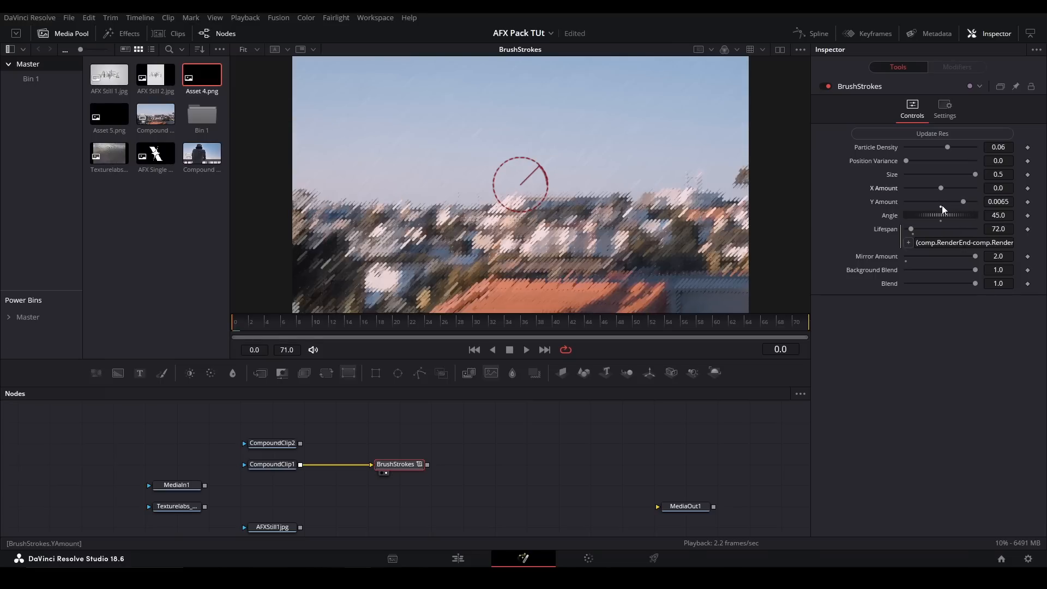
{"action": "left_click", "coordinate": [942, 206]}
{"action": "mouse_move", "coordinate": [941, 188]}
{"action": "left_mouse_down"}
{"action": "mouse_move", "coordinate": [970, 188]}
{"action": "mouse_move", "coordinate": [982, 216]}
{"action": "mouse_move", "coordinate": [1026, 216]}
{"action": "mouse_move", "coordinate": [979, 216]}
{"action": "left_mouse_up"}
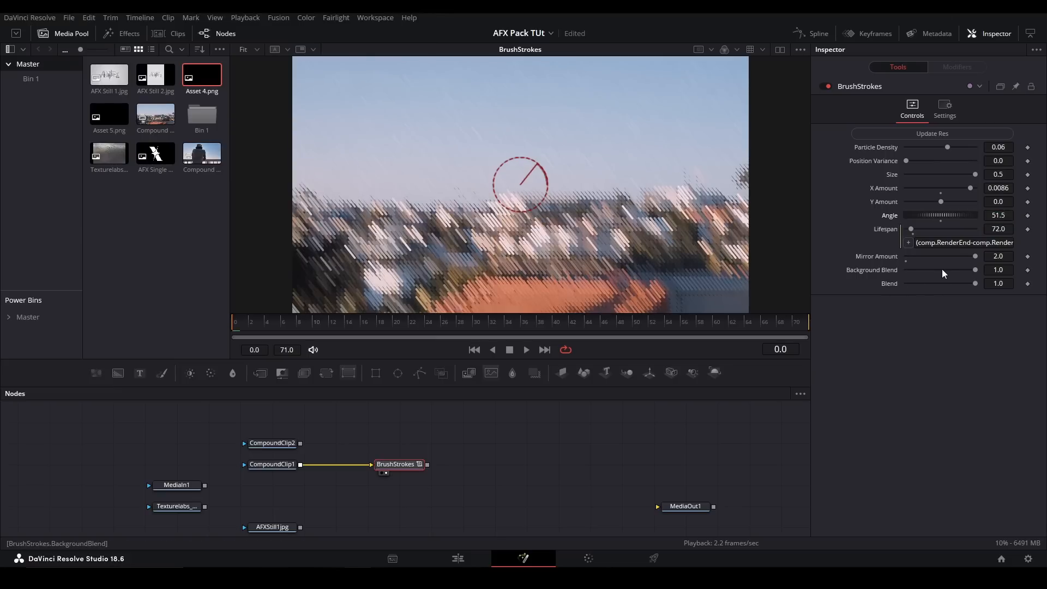
- Set the BrushStrokes Background Blend to 0.0 and lower X Amount to about 0.0027
{"action": "mouse_move", "coordinate": [976, 255]}
{"action": "left_mouse_down"}
{"action": "mouse_move", "coordinate": [924, 255]}
{"action": "mouse_move", "coordinate": [975, 256]}
{"action": "mouse_move", "coordinate": [945, 269]}
{"action": "mouse_move", "coordinate": [836, 267]}
{"action": "left_mouse_up"}
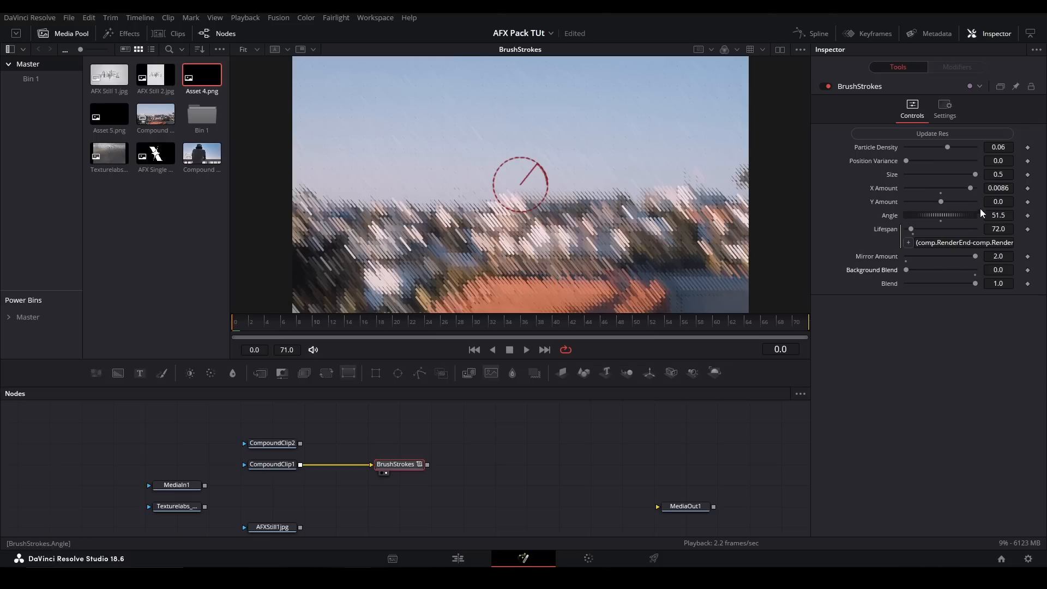
{"action": "left_click_drag", "start_coordinate": [969, 185], "coordinate": [950, 187]}
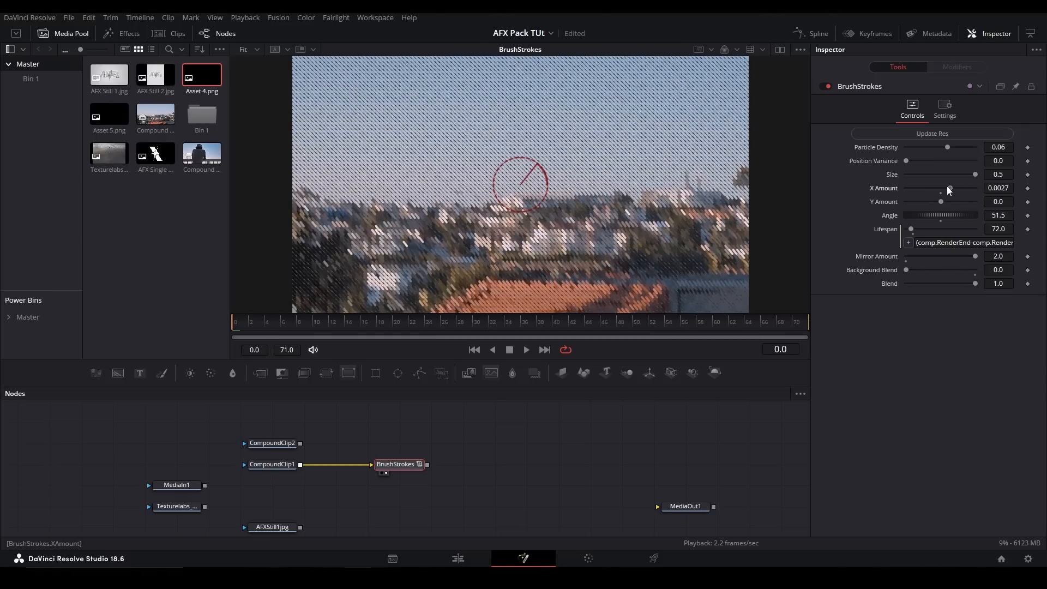
- Inspect the strokes up close, set the BrushStrokes X Amount to about 0.0029, and restore Background Blend to 1.0
{"action": "scroll", "coordinate": [636, 207], "scroll_direction": "up", "scroll_amount": 10}
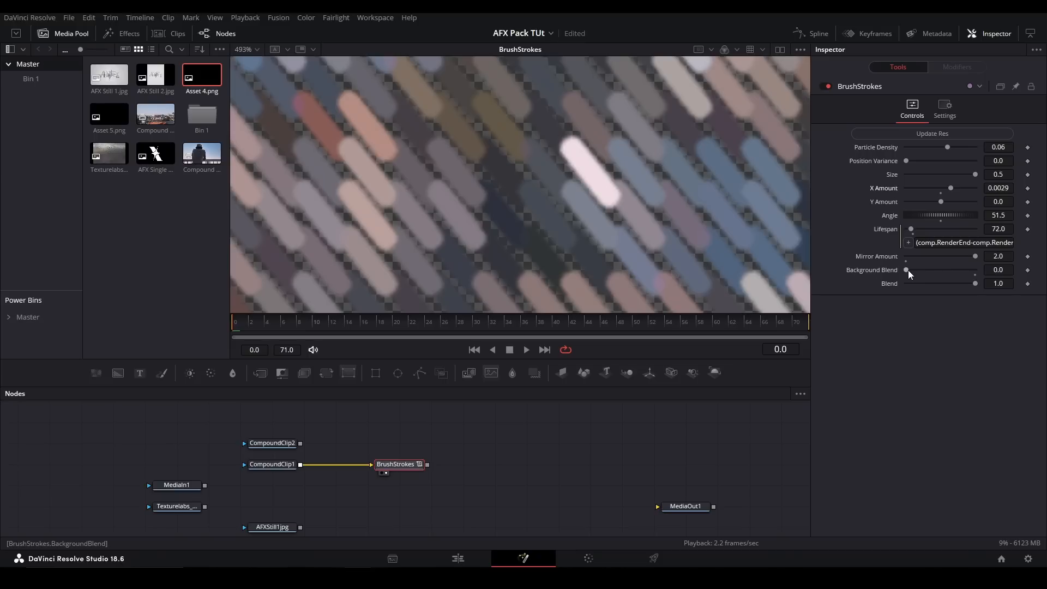
{"action": "double_click", "coordinate": [907, 269]}
{"action": "key", "text": "ctrl+f"}
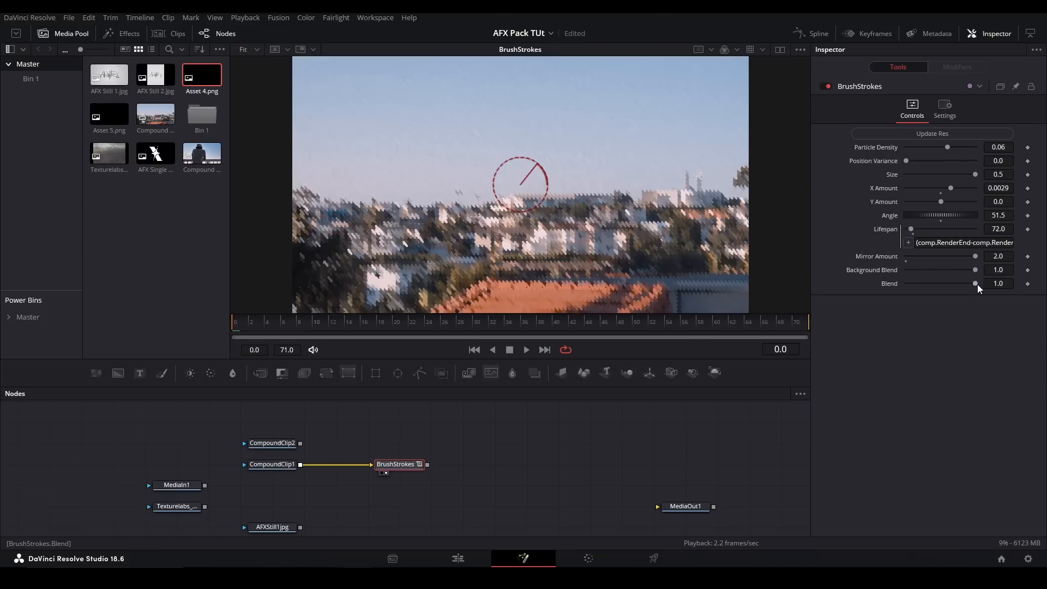
- Replace the BrushStrokes node with a pj_BlockLoadv1_afx node, connect CompoundClip1 to it, and view its result
{"action": "key", "text": "Delete"}
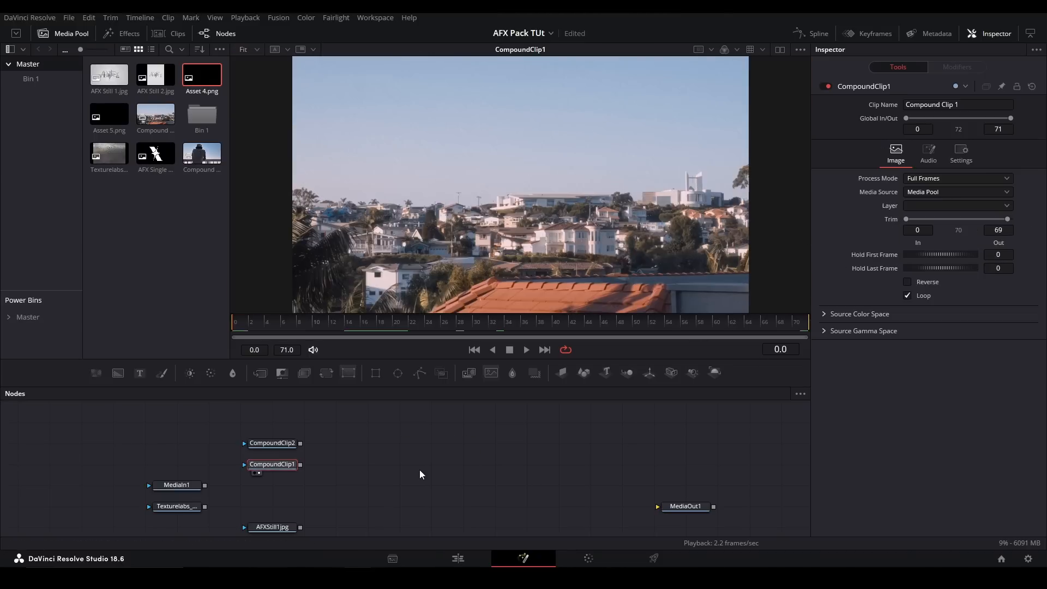
{"action": "left_click_drag", "start_coordinate": [595, 455], "coordinate": [510, 447]}
{"action": "left_click", "coordinate": [515, 444]}
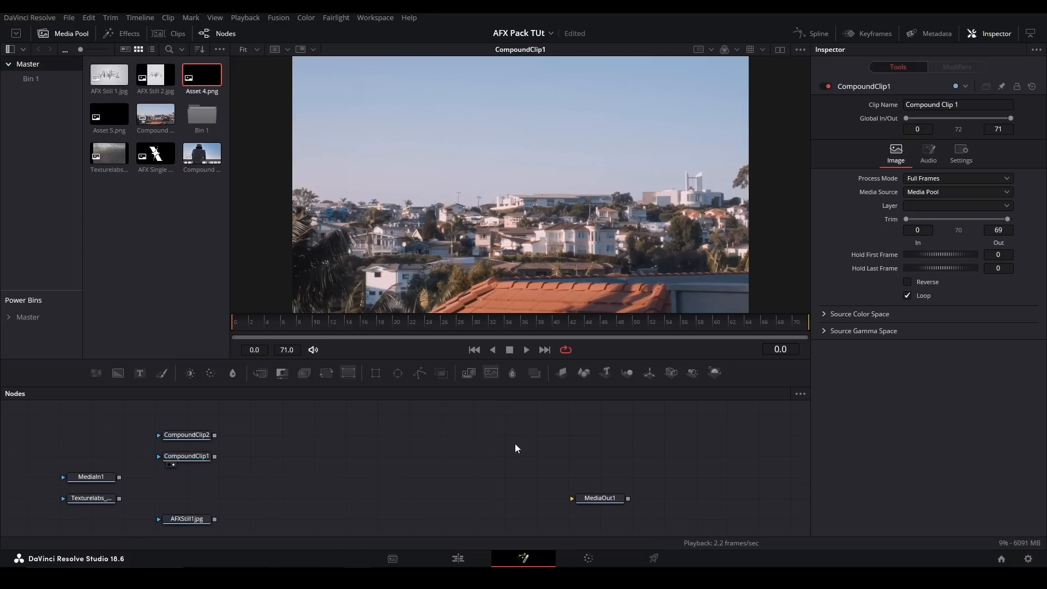
{"action": "key", "text": "shift+space"}
{"action": "type", "text": "block"}
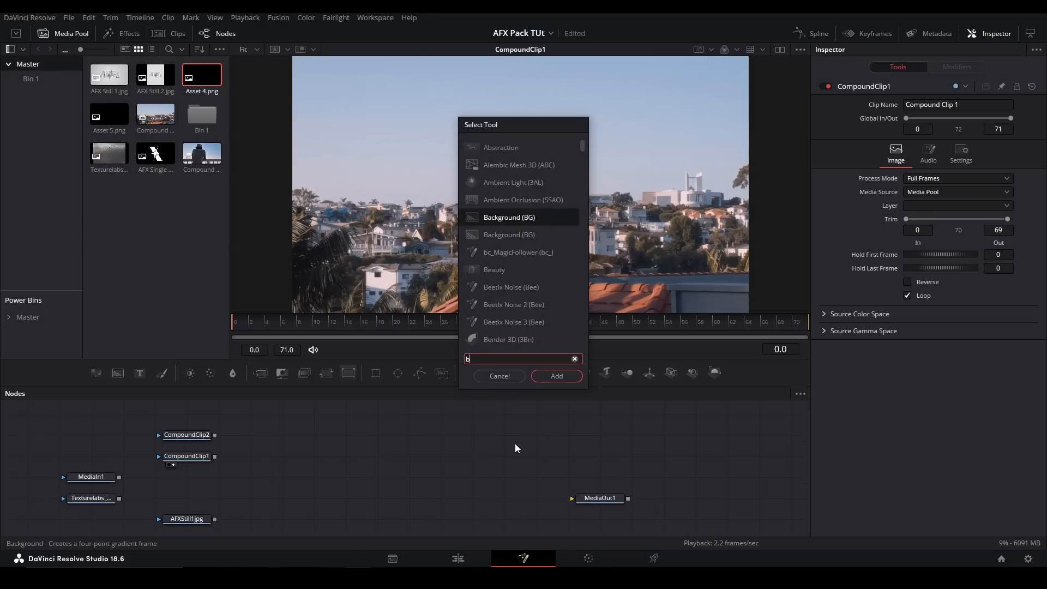
{"action": "key", "text": "Down"}
{"action": "key", "text": "Down"}
{"action": "key", "text": "Down"}
{"action": "key", "text": "Down"}
{"action": "key", "text": "Down"}
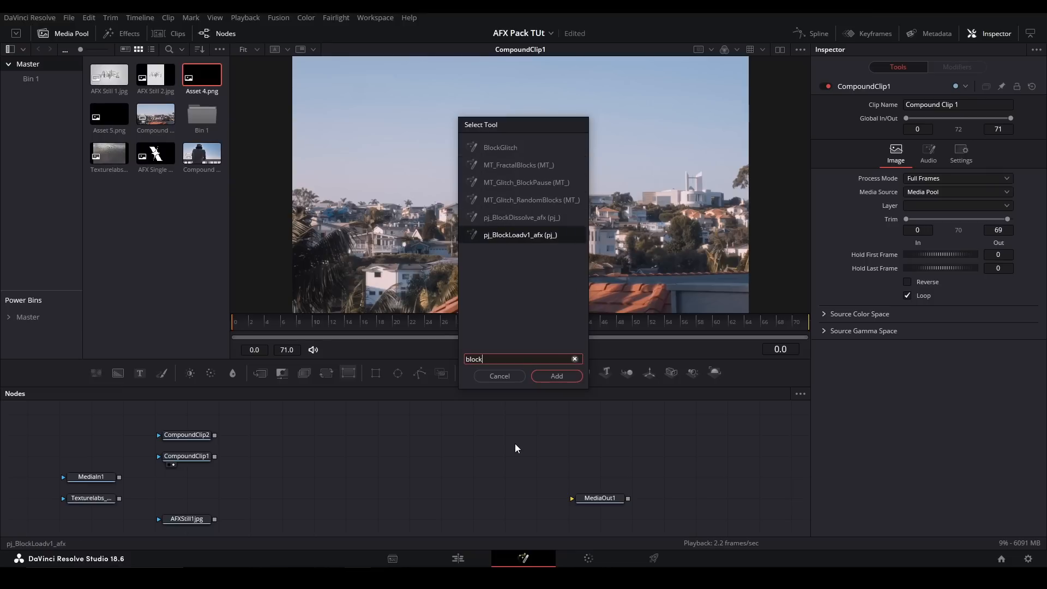
{"action": "key", "text": "Return"}
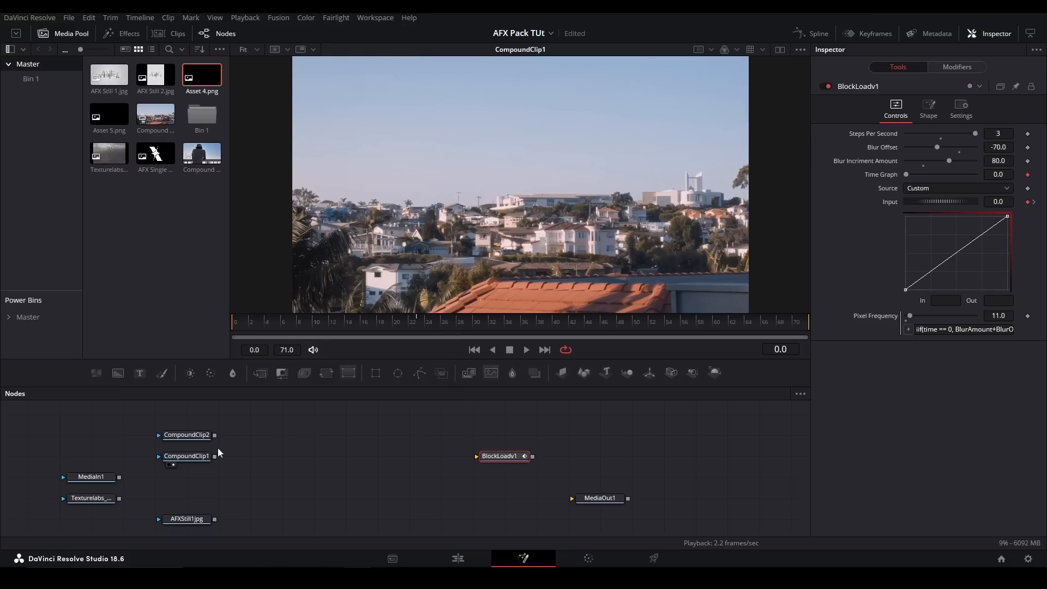
{"action": "left_click_drag", "start_coordinate": [215, 456], "coordinate": [478, 456]}
{"action": "left_click_drag", "start_coordinate": [499, 457], "coordinate": [368, 457]}
{"action": "key", "text": "2"}
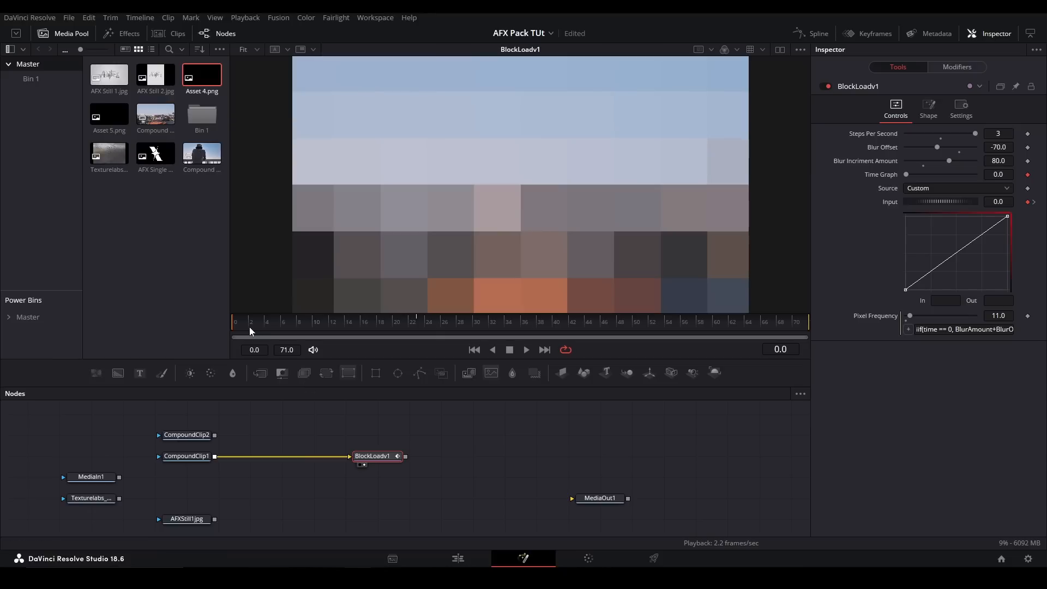
- Try a BlockLoadv1 Steps Per Second of 2 and play back the block loading animation
{"action": "left_click_drag", "start_coordinate": [977, 134], "coordinate": [940, 135]}
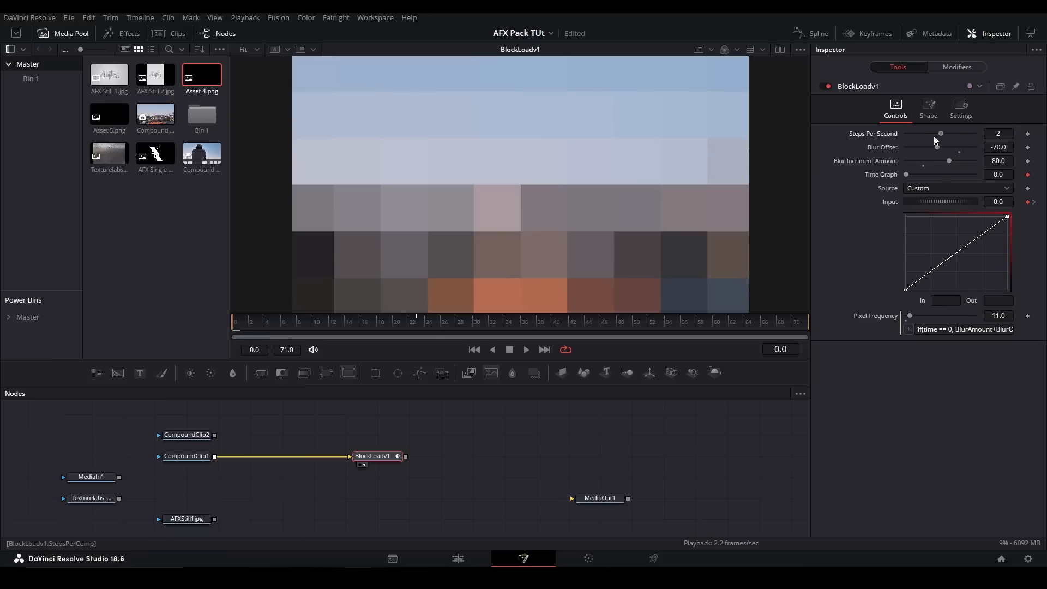
{"action": "key", "text": "space"}
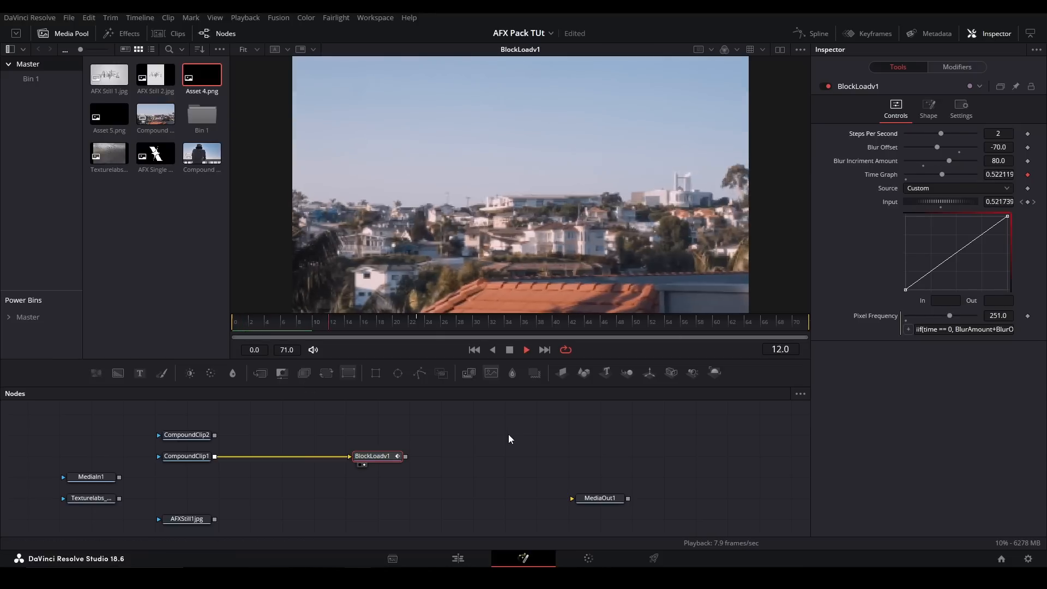
{"action": "key", "text": "space"}
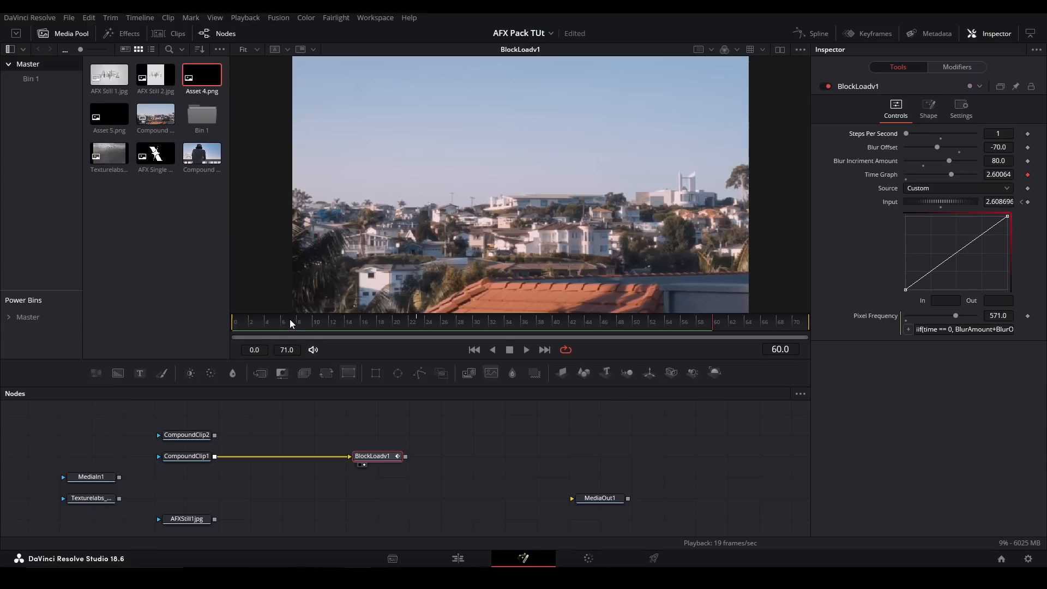
- Try a BlockLoadv1 Steps Per Second of 1 and play the animation from the first frame
{"action": "left_click_drag", "start_coordinate": [252, 318], "coordinate": [233, 318]}
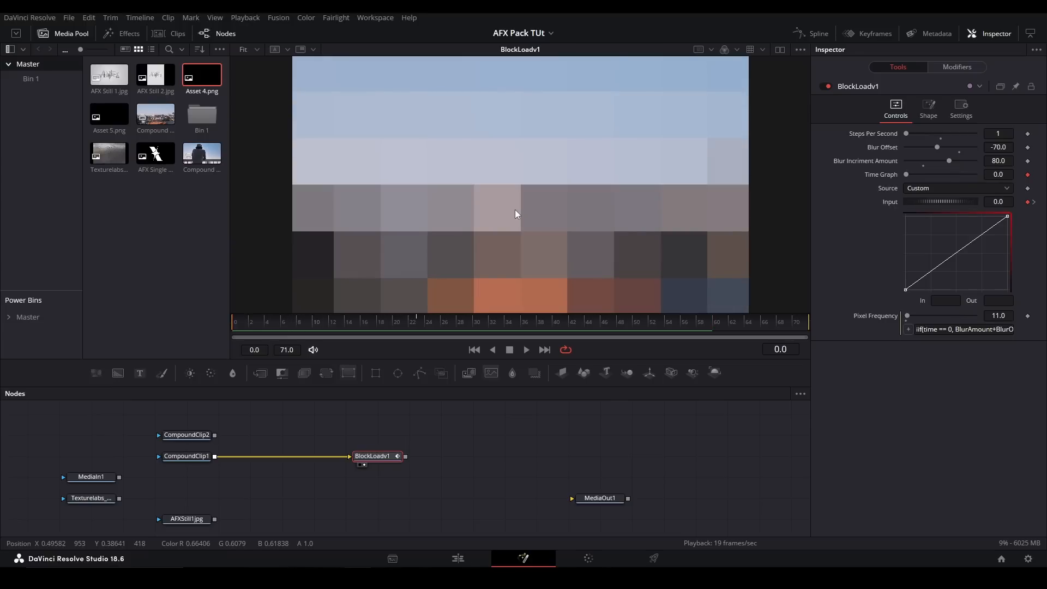
{"action": "key", "text": "space"}
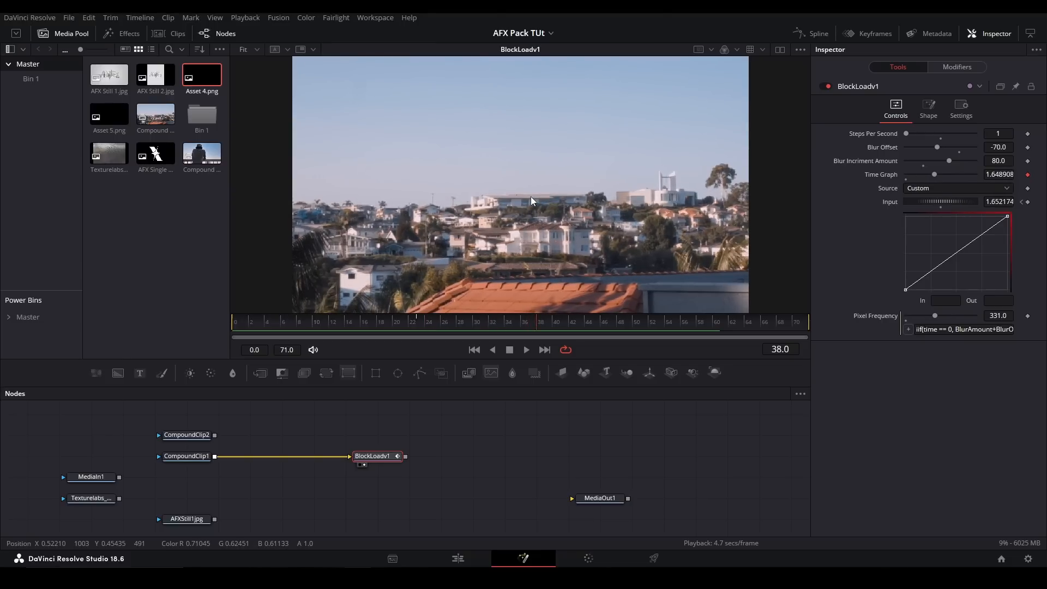
{"action": "key", "text": "space"}
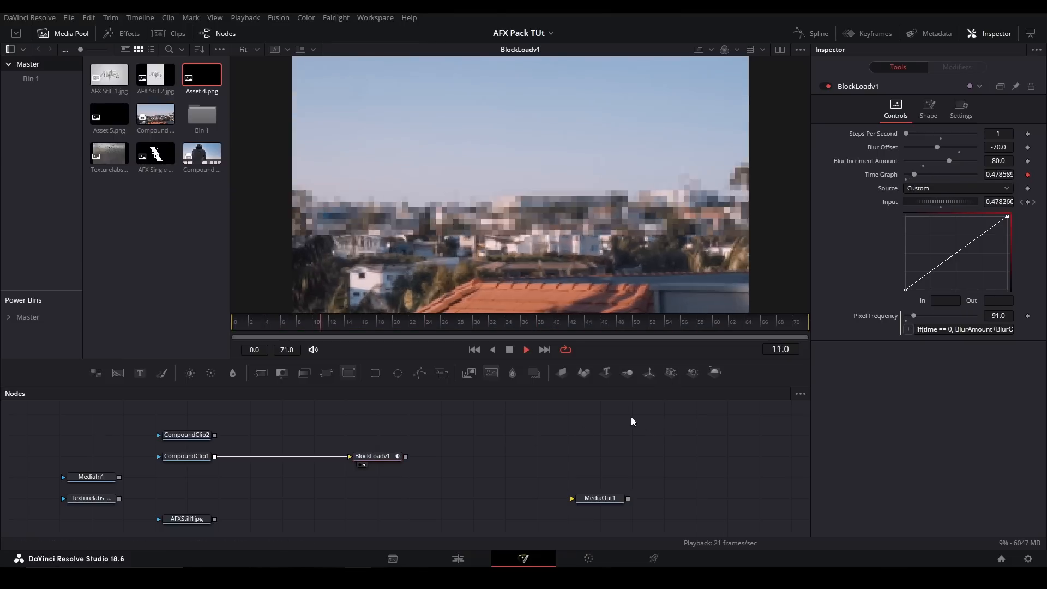
{"action": "key", "text": "space"}
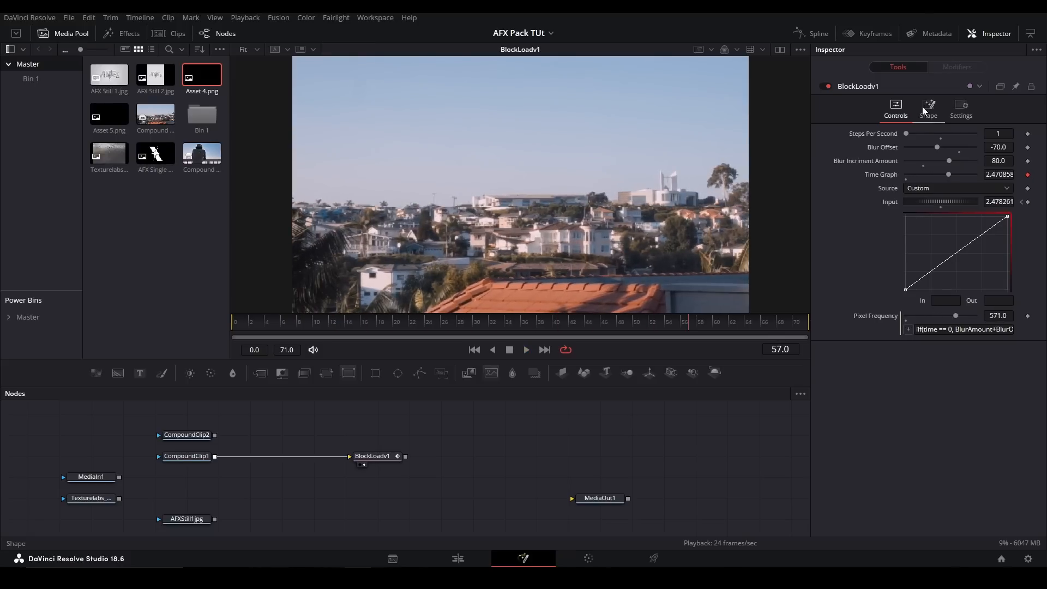
- Try a BlockLoadv1 Blur Offset of about -110.7 and scrub through the opening frames
{"action": "left_click", "coordinate": [927, 112]}
{"action": "left_click", "coordinate": [906, 112]}
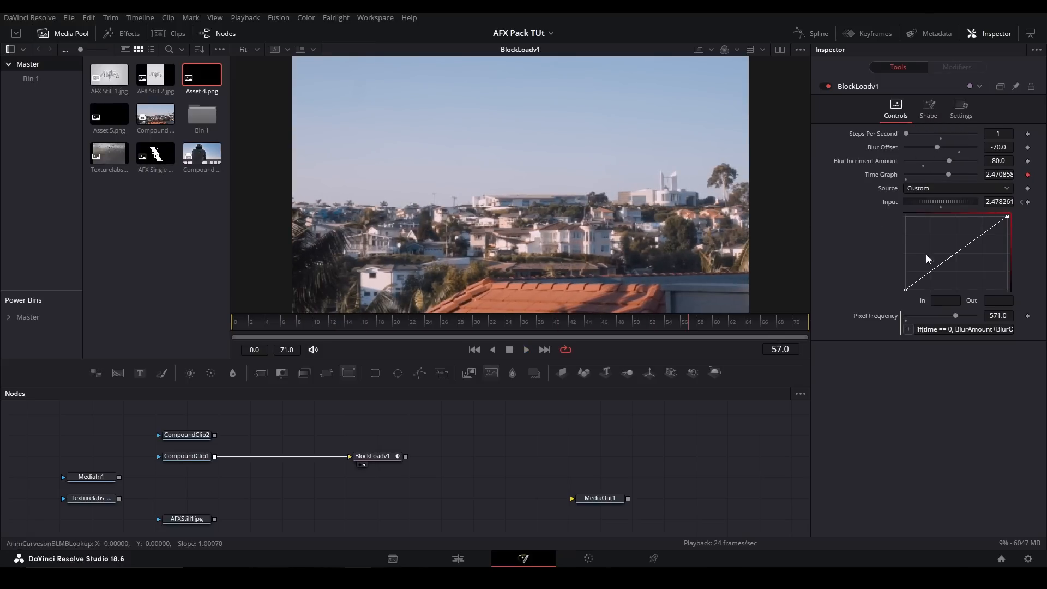
{"action": "left_click_drag", "start_coordinate": [919, 148], "coordinate": [914, 148]}
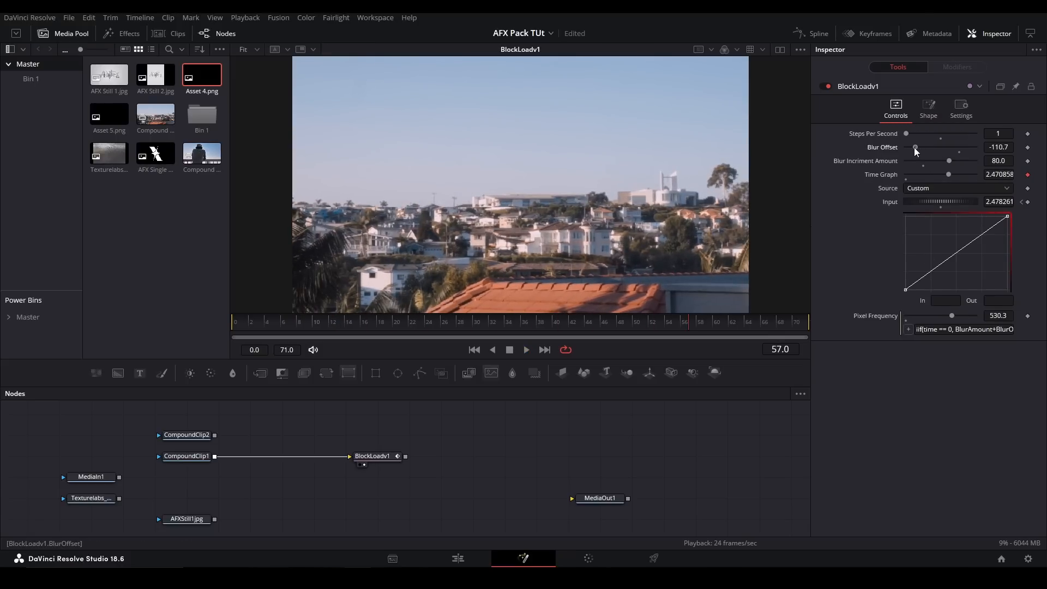
{"action": "left_click_drag", "start_coordinate": [326, 320], "coordinate": [271, 318]}
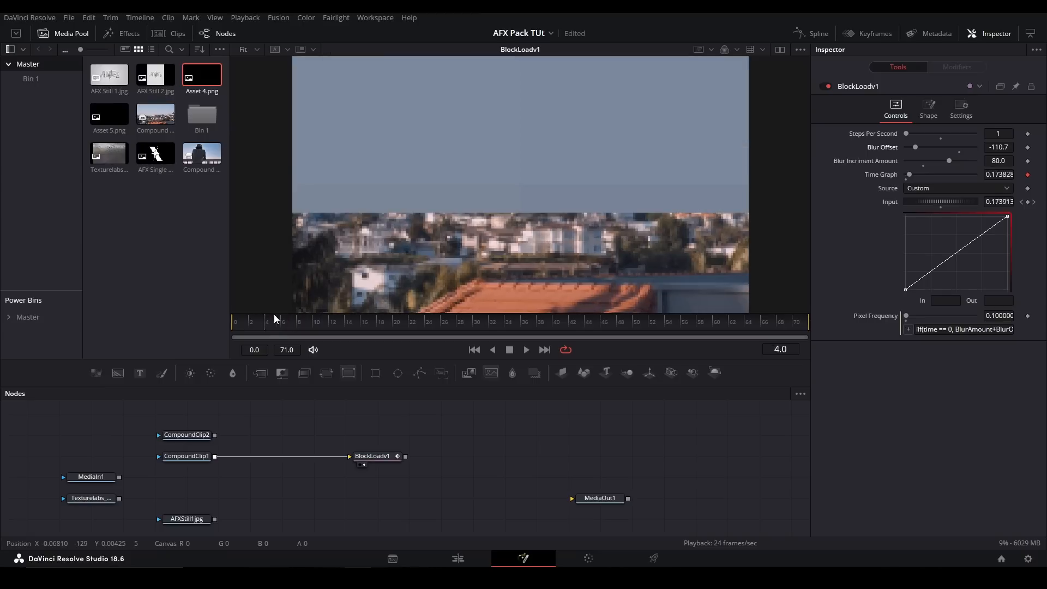
- Set the BlockLoadv1 Blur Offset to -56.9, Blur Increment Amount to 35.3 and Steps Per Second to 2, and play the animation
{"action": "left_click_drag", "start_coordinate": [915, 147], "coordinate": [939, 139]}
{"action": "key", "text": "space"}
{"action": "key", "text": "space"}
{"action": "key", "text": "space"}
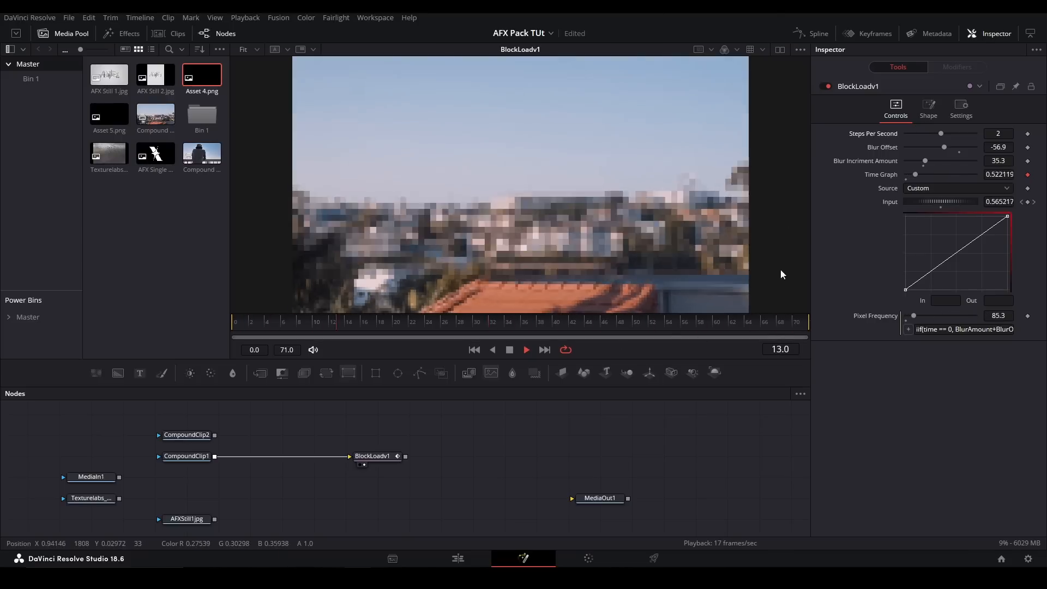
{"action": "key", "text": "space"}
{"action": "left_click_drag", "start_coordinate": [341, 320], "coordinate": [335, 318]}
- Replace the BlockLoadv1 node with a pj_Glass_afx node and connect CompoundClip1 to it
{"action": "key", "text": "Delete"}
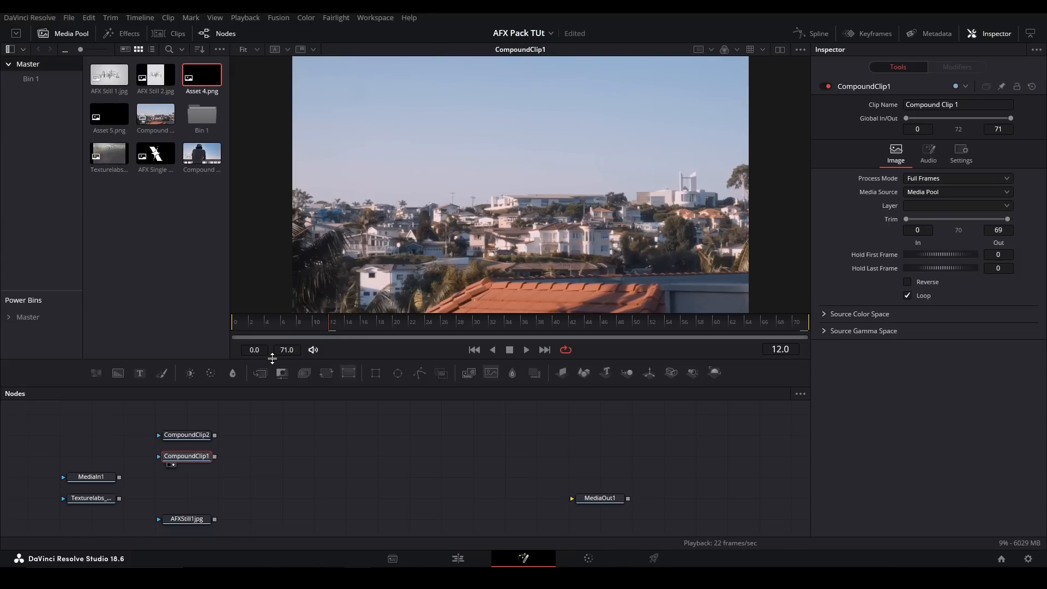
{"action": "left_click", "coordinate": [395, 466]}
{"action": "key", "text": "shift+space"}
{"action": "type", "text": "glass"}
{"action": "key", "text": "Down"}
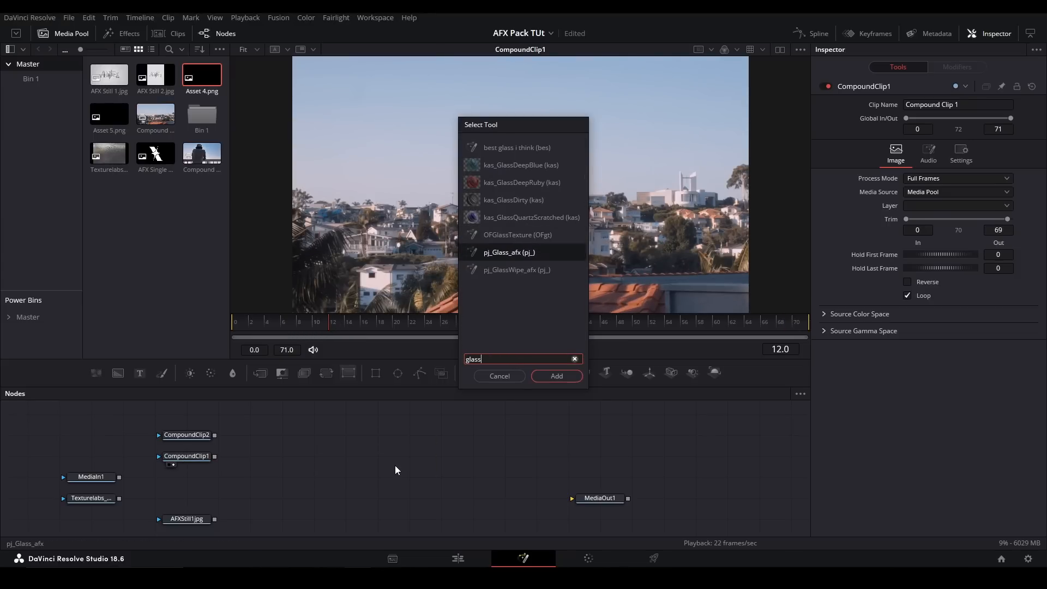
{"action": "key", "text": "Return"}
{"action": "left_click_drag", "start_coordinate": [374, 463], "coordinate": [374, 484]}
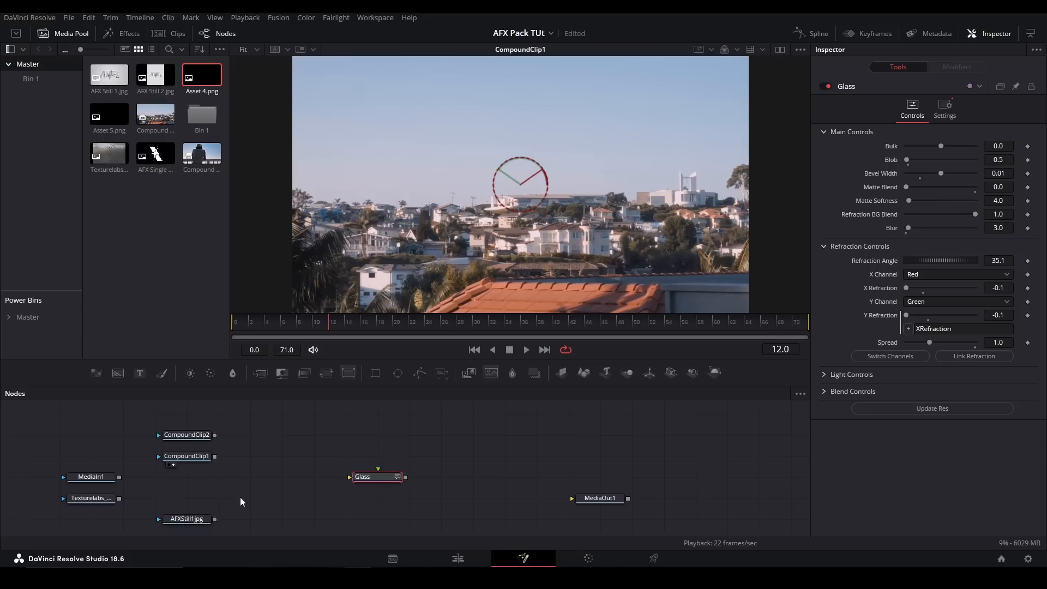
{"action": "left_click_drag", "start_coordinate": [215, 456], "coordinate": [364, 484]}
{"action": "left_click", "coordinate": [93, 476]}
{"action": "key", "text": "1"}
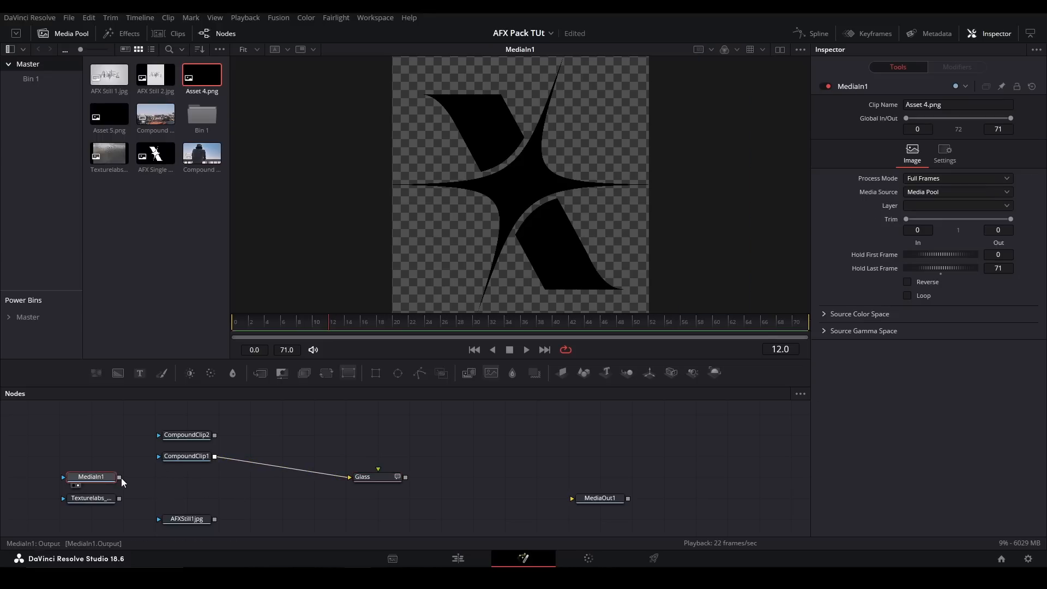
{"action": "key", "text": "shift+space"}
{"action": "type", "text": "crop"}
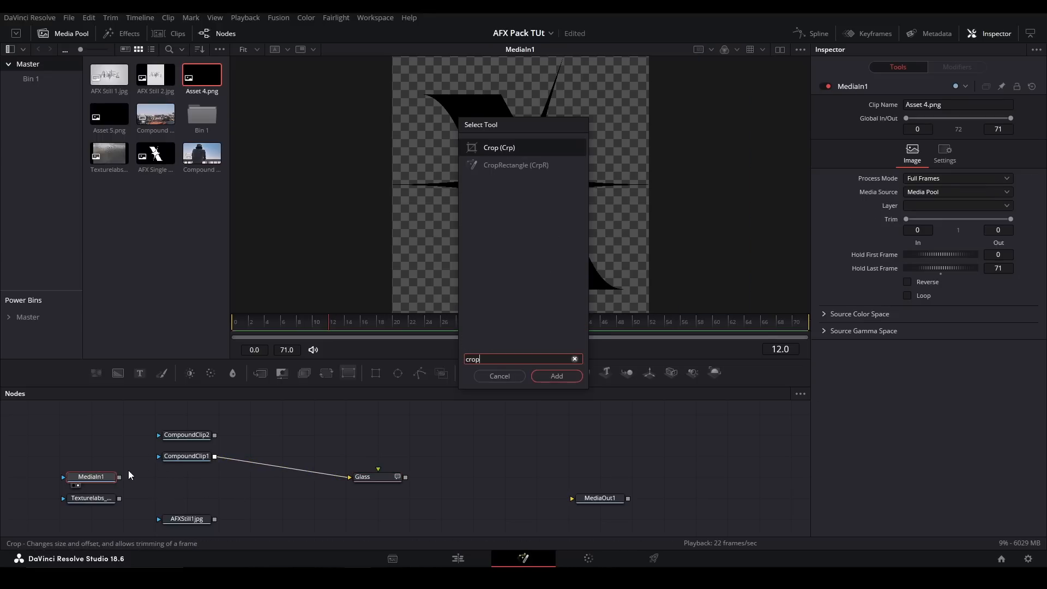
{"action": "key", "text": "Escape"}
- Connect the MediaIn1 logo to the Glass node's main input, with CompoundClip1 as background, and view the Glass result
{"action": "left_click_drag", "start_coordinate": [119, 477], "coordinate": [385, 476]}
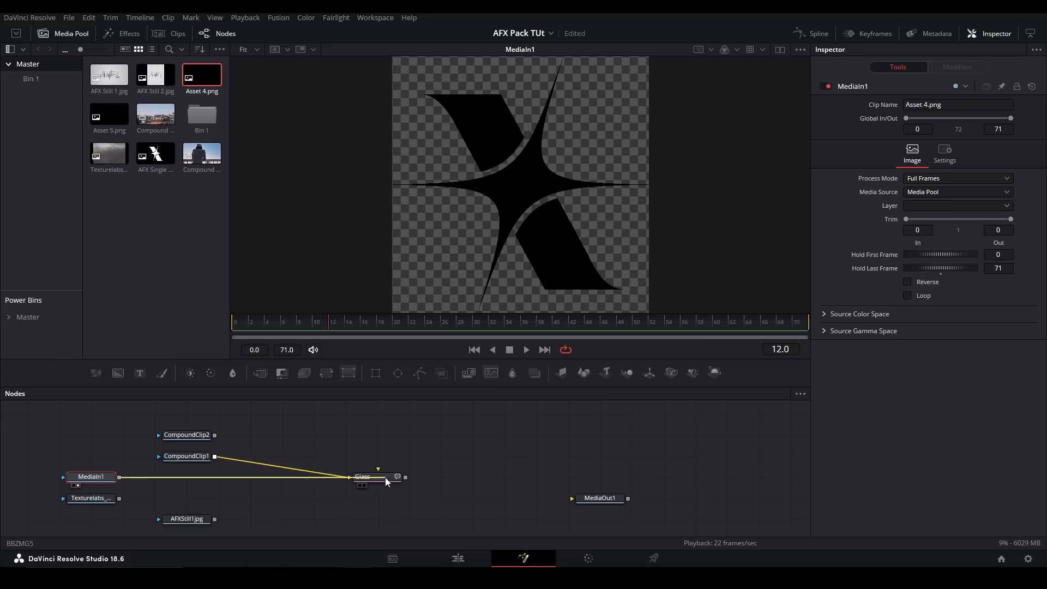
{"action": "left_click", "coordinate": [385, 476]}
{"action": "key", "text": "1"}
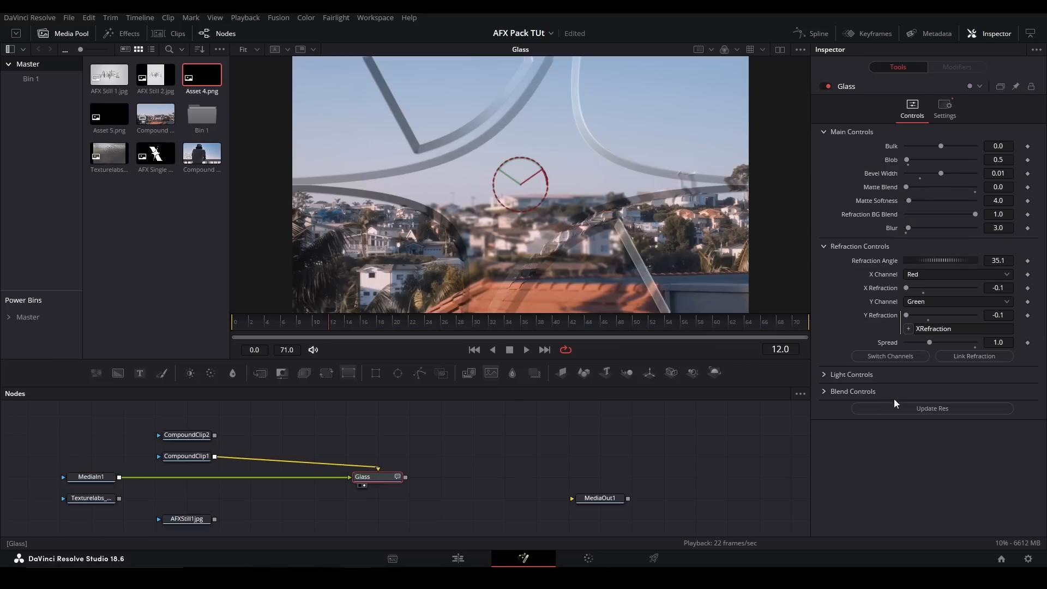
- Compare the CompoundClip1 source image with the Glass result in the viewer
{"action": "left_click", "coordinate": [180, 456]}
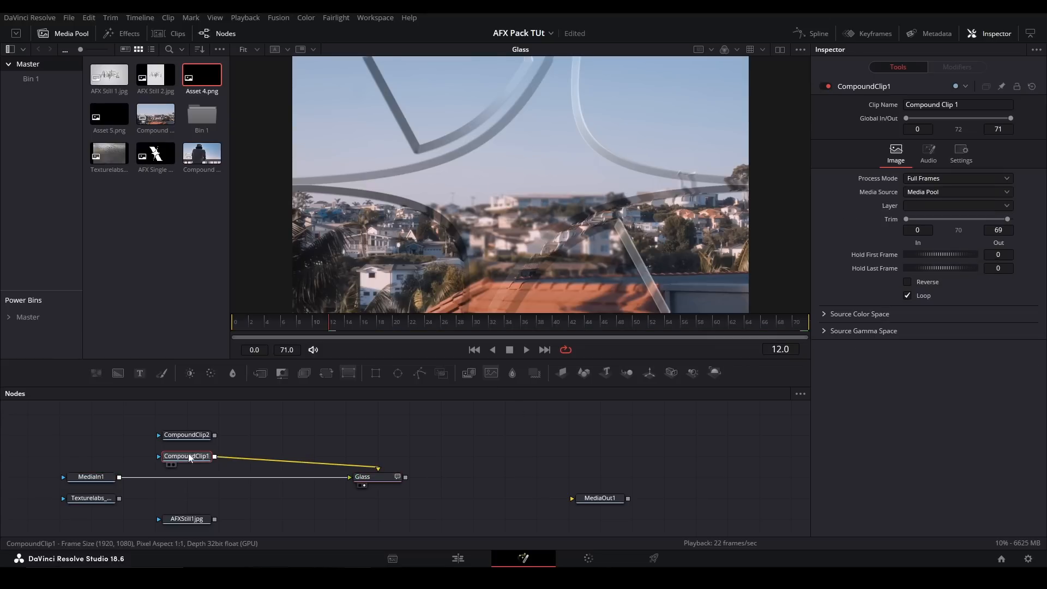
{"action": "key", "text": "2"}
{"action": "left_click", "coordinate": [380, 478]}
{"action": "key", "text": "2"}
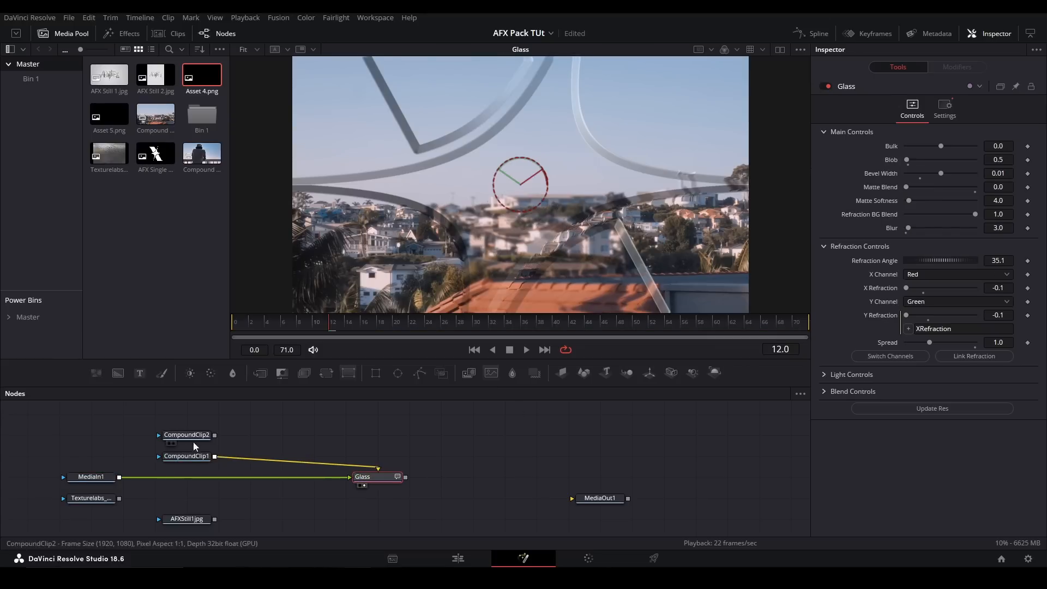
- Insert a Transform node after MediaIn1, scale the logo down to fit within the frame, and reselect the Glass node
{"action": "left_click", "coordinate": [94, 477]}
{"action": "left_click", "coordinate": [326, 374]}
{"action": "left_click_drag", "start_coordinate": [999, 203], "coordinate": [916, 203]}
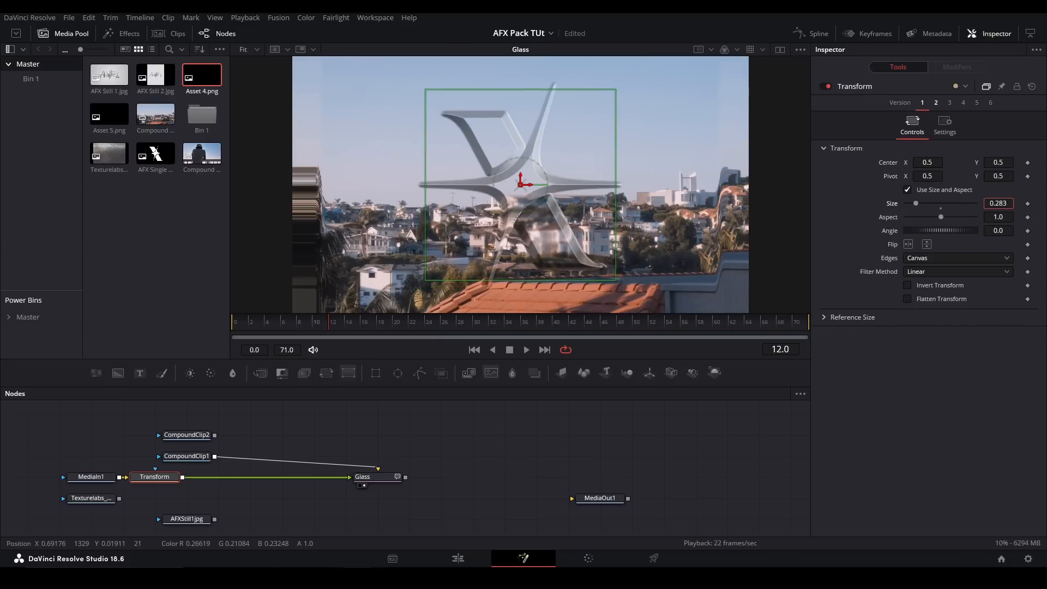
{"action": "left_click", "coordinate": [373, 481]}
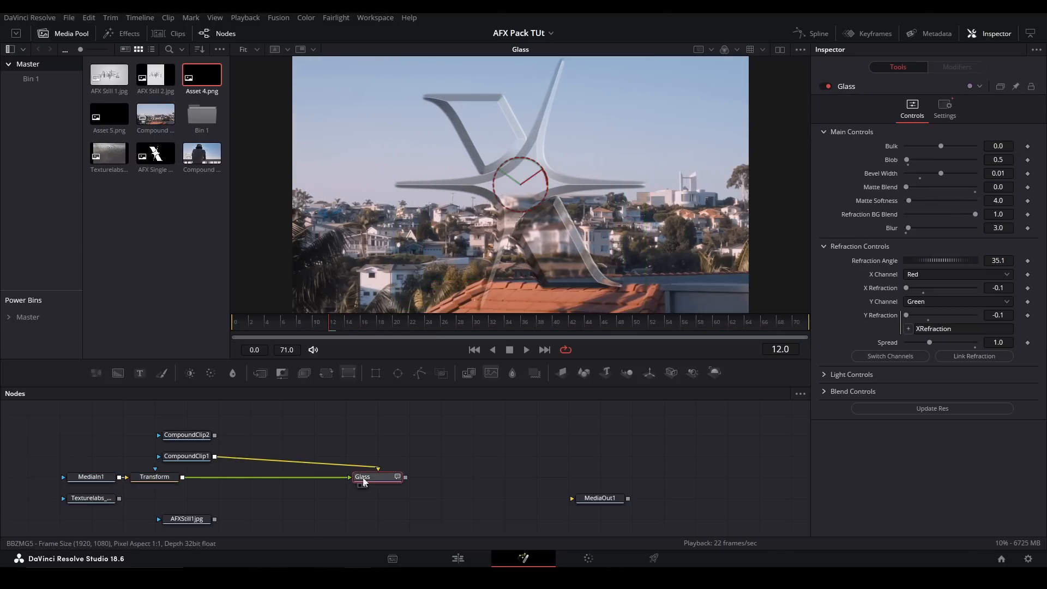
- View the Transform, CompoundClip1 and Glass nodes one after another to check the inputs against the final effect
{"action": "left_click", "coordinate": [167, 478]}
{"action": "key", "text": "2"}
{"action": "left_click", "coordinate": [184, 457]}
{"action": "key", "text": "2"}
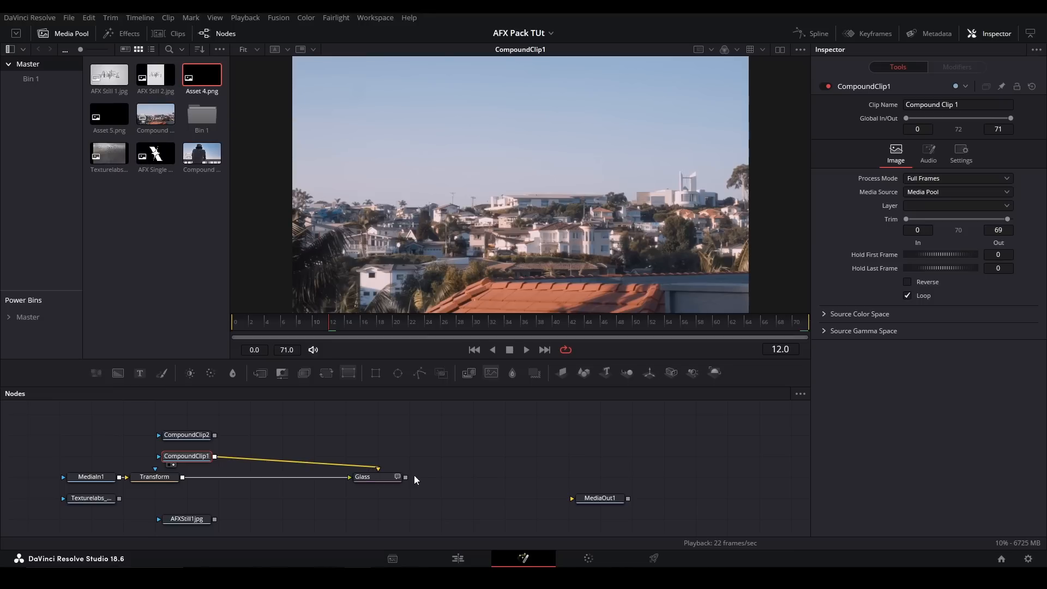
{"action": "left_click", "coordinate": [388, 481]}
{"action": "key", "text": "2"}
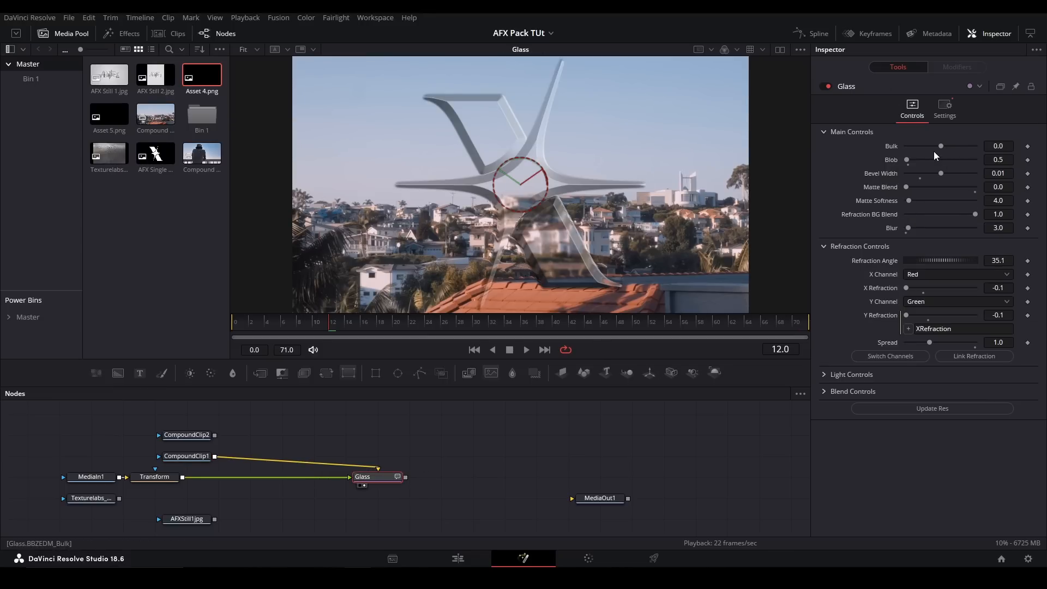
- Set the Glass Blob to 3.0, Bevel Width to 0.0075 and Matte Softness to 5.5
{"action": "left_click_drag", "start_coordinate": [942, 145], "coordinate": [909, 202]}
{"action": "left_click", "coordinate": [908, 165]}
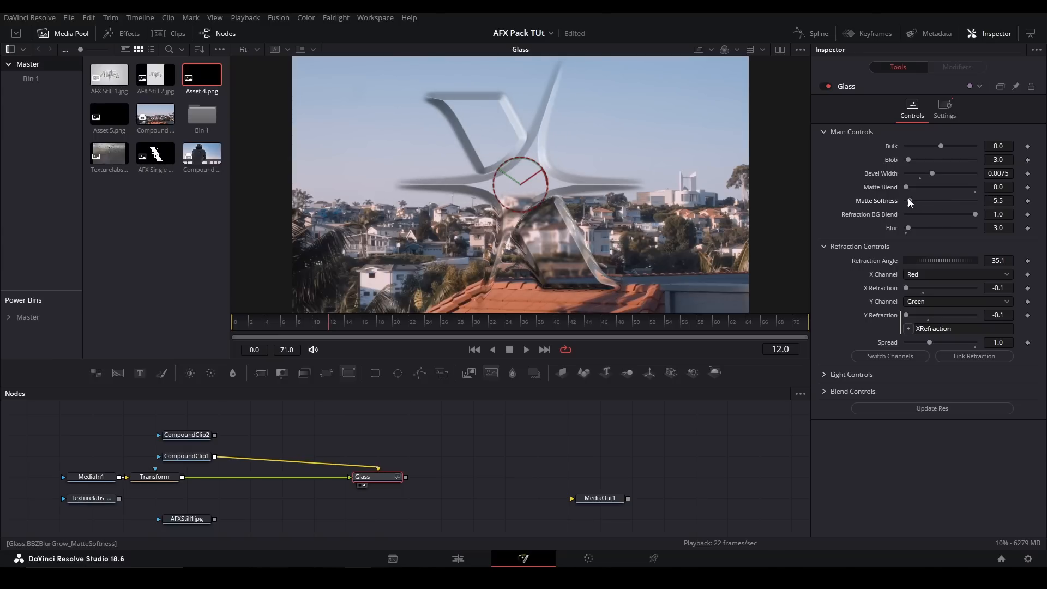
- Set the Glass Refraction BG Blend and Blur to 0.0, and set Refraction Angle to 282.9
{"action": "left_click_drag", "start_coordinate": [977, 215], "coordinate": [904, 214]}
{"action": "key", "text": "ctrl+z"}
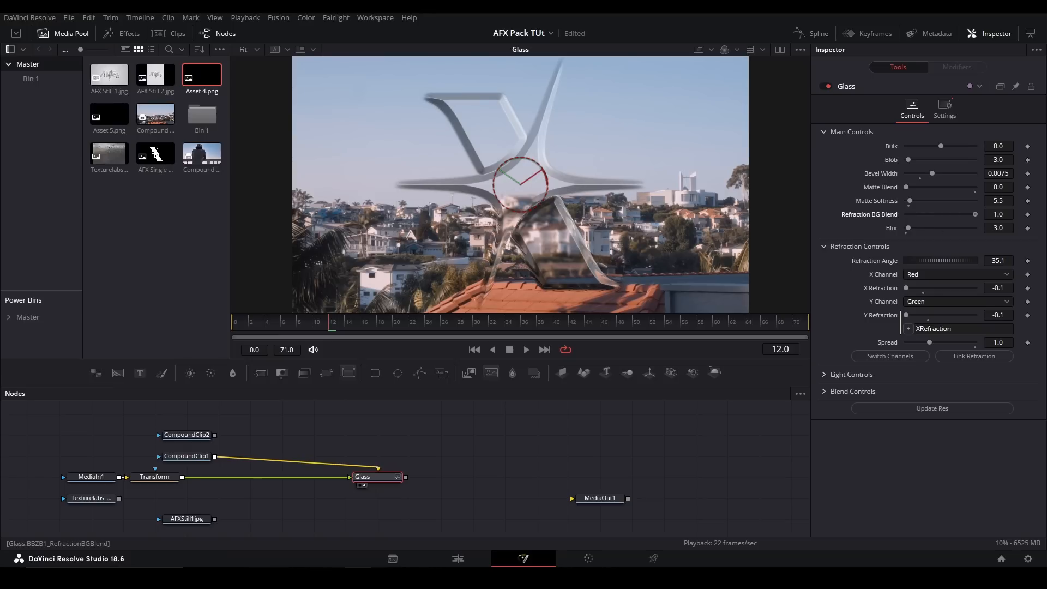
{"action": "left_click_drag", "start_coordinate": [909, 228], "coordinate": [921, 229]}
{"action": "left_click", "coordinate": [906, 233]}
{"action": "left_click_drag", "start_coordinate": [915, 258], "coordinate": [974, 252]}
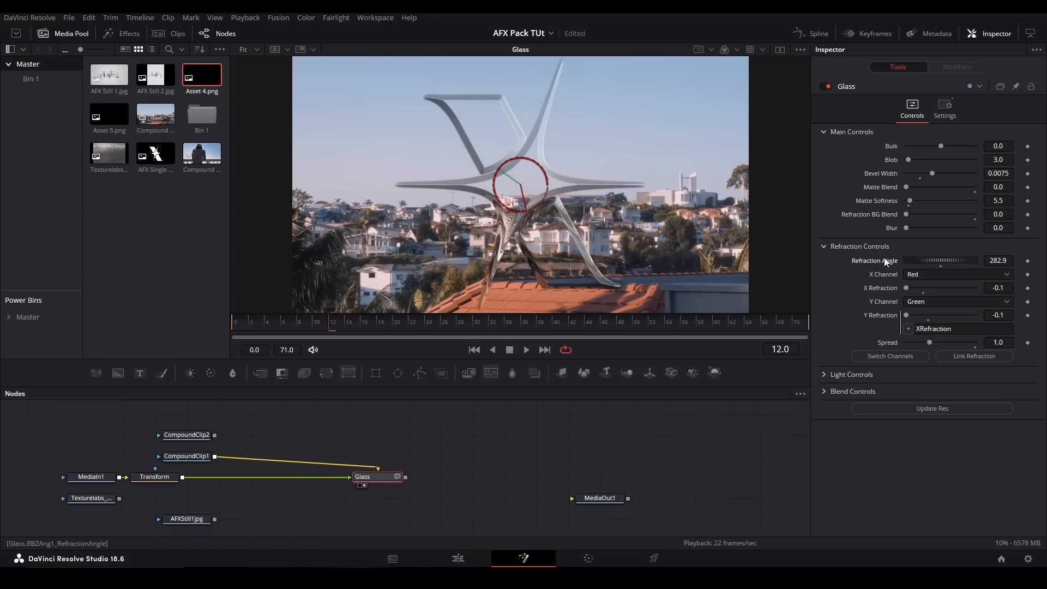
- Undo the last Refraction Angle change on the Glass node and try out its X Refraction
{"action": "key", "text": "ctrl+z"}
{"action": "left_click_drag", "start_coordinate": [908, 287], "coordinate": [880, 286]}
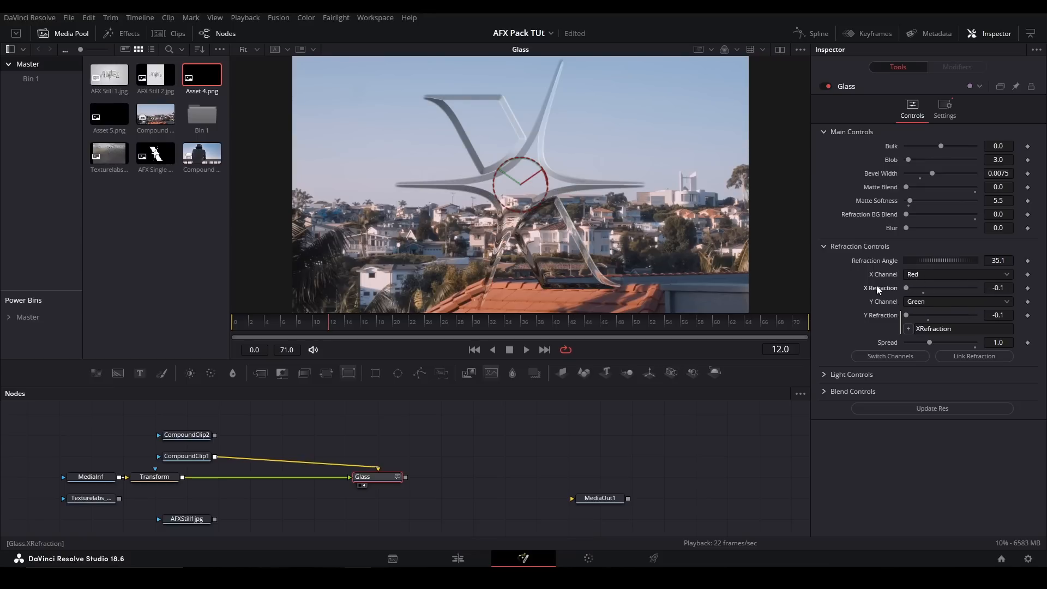
{"action": "left_click", "coordinate": [824, 247]}
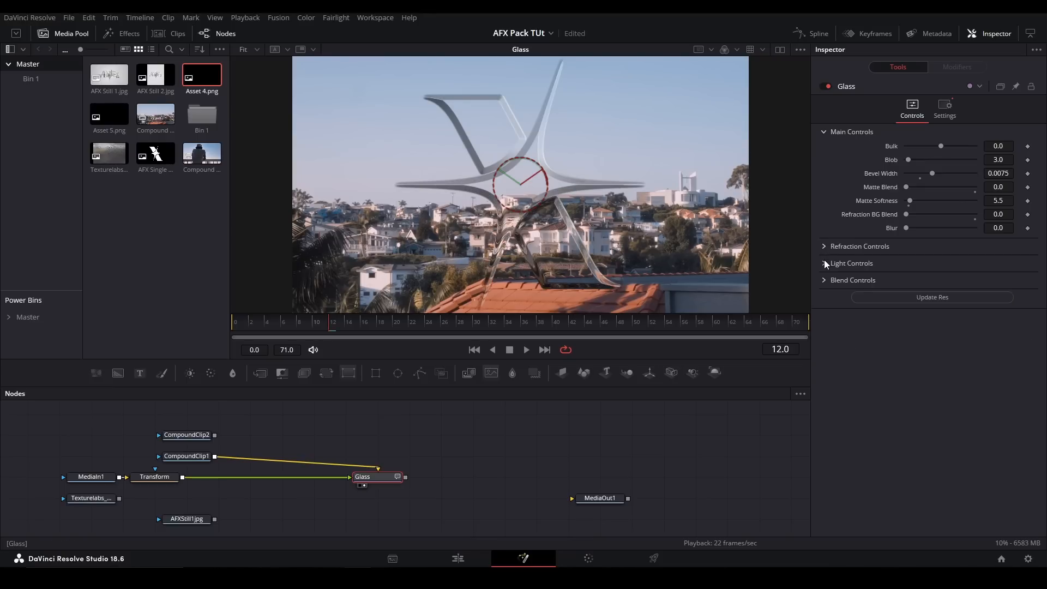
- Set the Glass Light Angle to 398.0, Highlight Blur to 0.5, Horizontal Light Pos to -108.4 and Vertical Light Pos to -8.0
{"action": "left_click", "coordinate": [824, 261]}
{"action": "left_click_drag", "start_coordinate": [943, 280], "coordinate": [979, 279]}
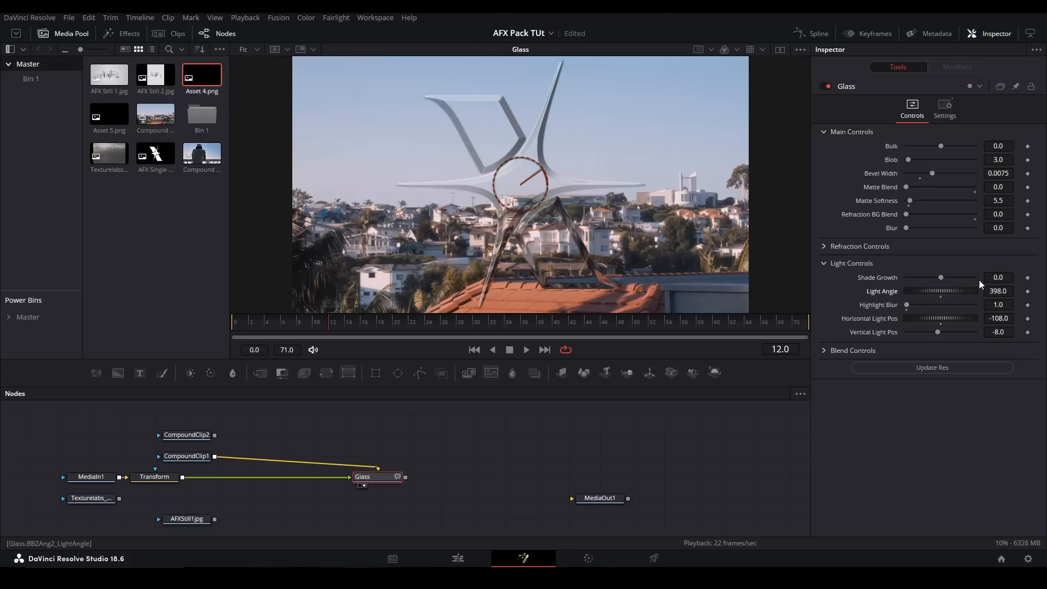
{"action": "left_click_drag", "start_coordinate": [906, 304], "coordinate": [910, 304]}
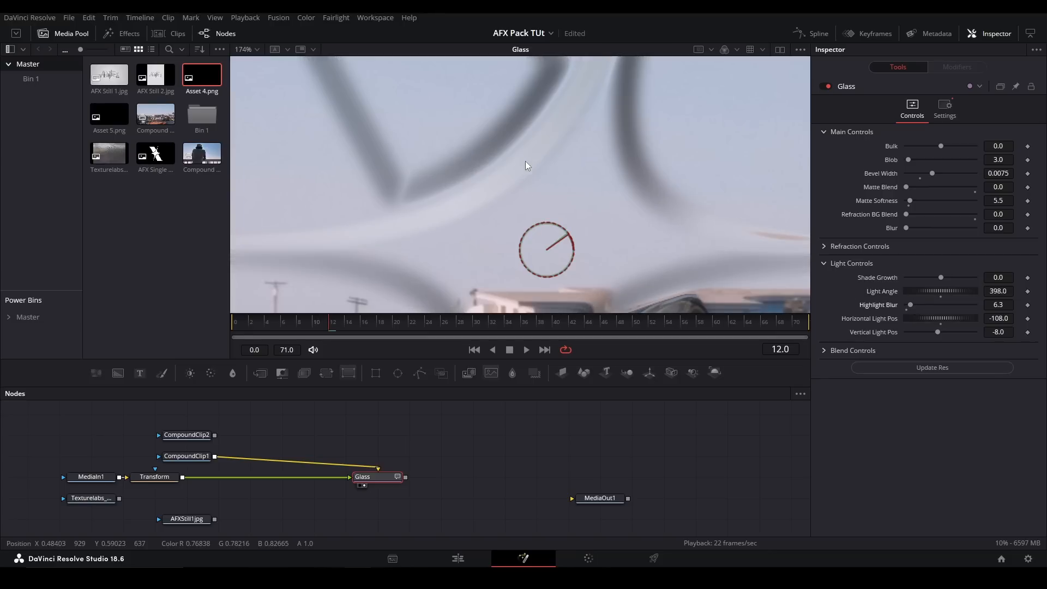
{"action": "left_click", "coordinate": [908, 308]}
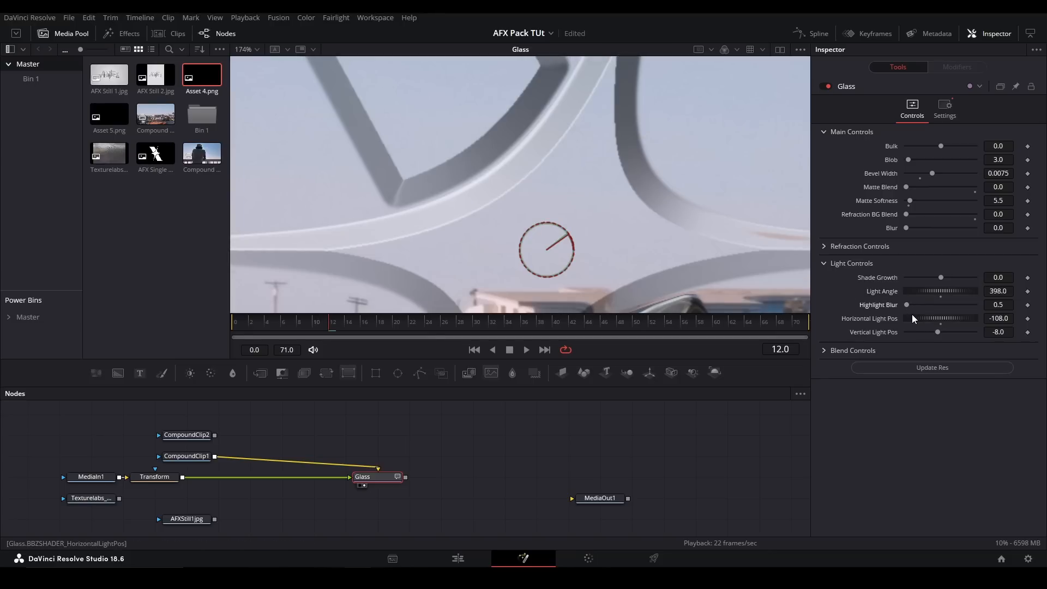
{"action": "left_click_drag", "start_coordinate": [913, 316], "coordinate": [859, 316]}
{"action": "key", "text": "ctrl+f"}
{"action": "left_click_drag", "start_coordinate": [945, 333], "coordinate": [918, 335]}
{"action": "double_click", "coordinate": [880, 334]}
- Try lower Shadow 1 and Shadow 2 Blend values on the Glass, return both to 1.0, and set Highlight Blend to 0.414
{"action": "left_click", "coordinate": [858, 352]}
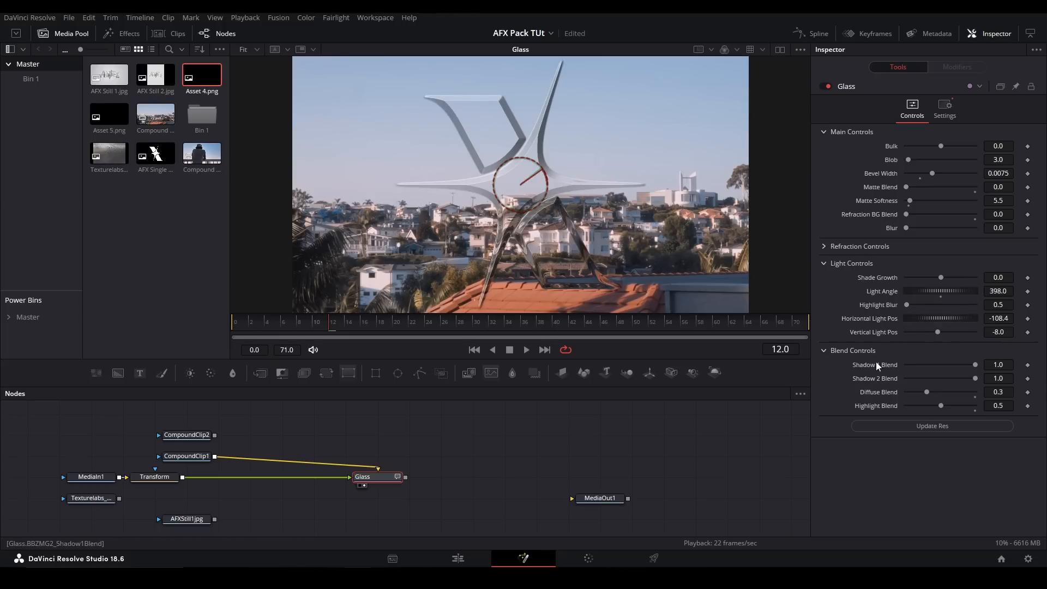
{"action": "left_click_drag", "start_coordinate": [974, 365], "coordinate": [884, 366]}
{"action": "left_click_drag", "start_coordinate": [981, 349], "coordinate": [1041, 342]}
{"action": "left_click_drag", "start_coordinate": [974, 377], "coordinate": [1044, 377]}
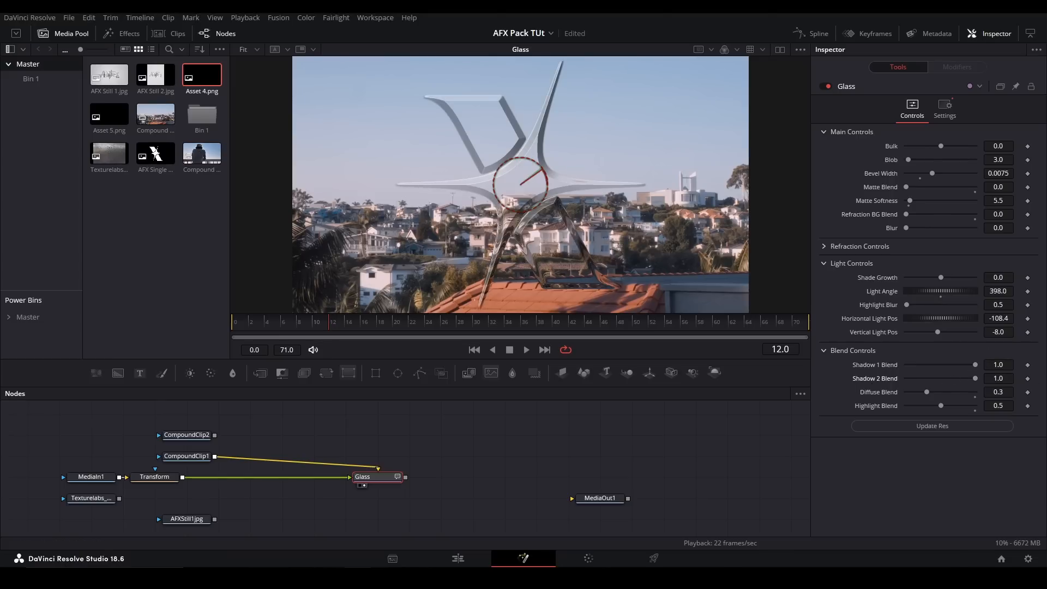
{"action": "mouse_move", "coordinate": [922, 392]}
{"action": "left_mouse_down"}
{"action": "mouse_move", "coordinate": [980, 391]}
{"action": "mouse_move", "coordinate": [895, 397]}
{"action": "mouse_move", "coordinate": [934, 411]}
{"action": "mouse_move", "coordinate": [1012, 405]}
{"action": "mouse_move", "coordinate": [840, 402]}
{"action": "mouse_move", "coordinate": [969, 388]}
{"action": "mouse_move", "coordinate": [931, 398]}
{"action": "left_mouse_up"}
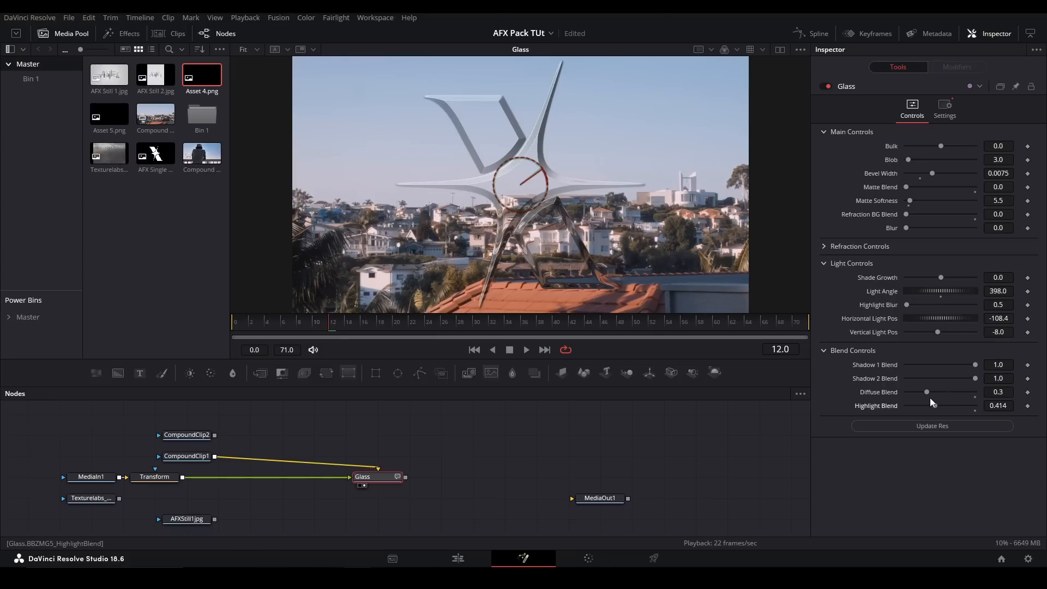
- Replace the Glass node with the HexTile macro, feed it from CompoundClip1, and view it
{"action": "key", "text": "Delete"}
{"action": "key", "text": "shift+space"}
{"action": "type", "text": "hextile"}
{"action": "key", "text": "Return"}
{"action": "left_click_drag", "start_coordinate": [216, 457], "coordinate": [312, 457]}
{"action": "key", "text": "2"}
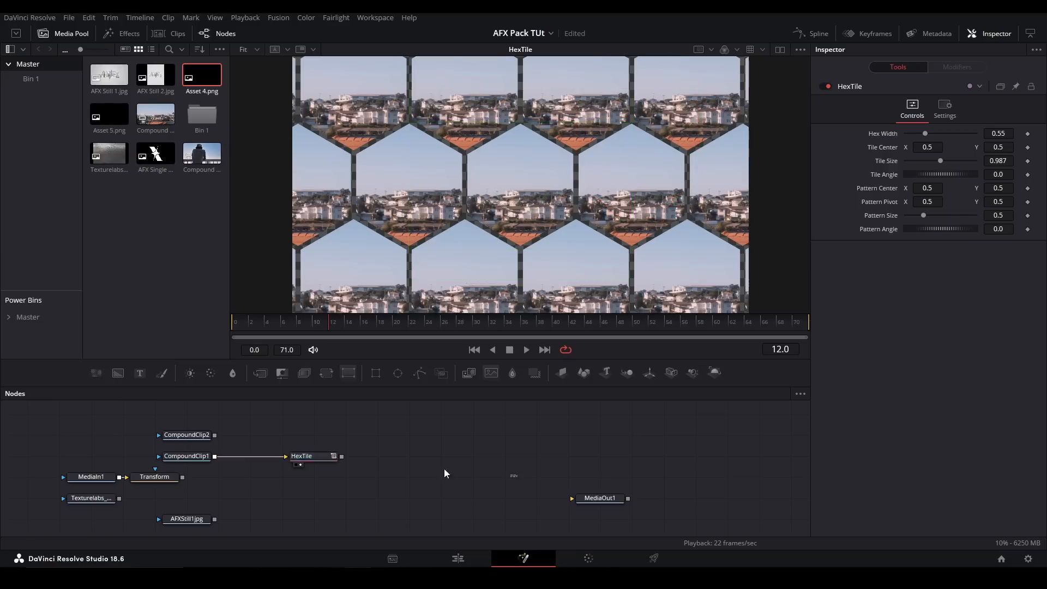
- Adjust the HexTile's Hex Width, Pattern Center, Pattern Pivot and Pattern Size to vary the tiling
{"action": "left_click_drag", "start_coordinate": [928, 136], "coordinate": [816, 188]}
{"action": "left_click", "coordinate": [925, 138]}
{"action": "left_click", "coordinate": [927, 193]}
{"action": "left_click", "coordinate": [927, 207]}
{"action": "left_click_drag", "start_coordinate": [927, 202], "coordinate": [939, 233]}
{"action": "left_click", "coordinate": [923, 221]}
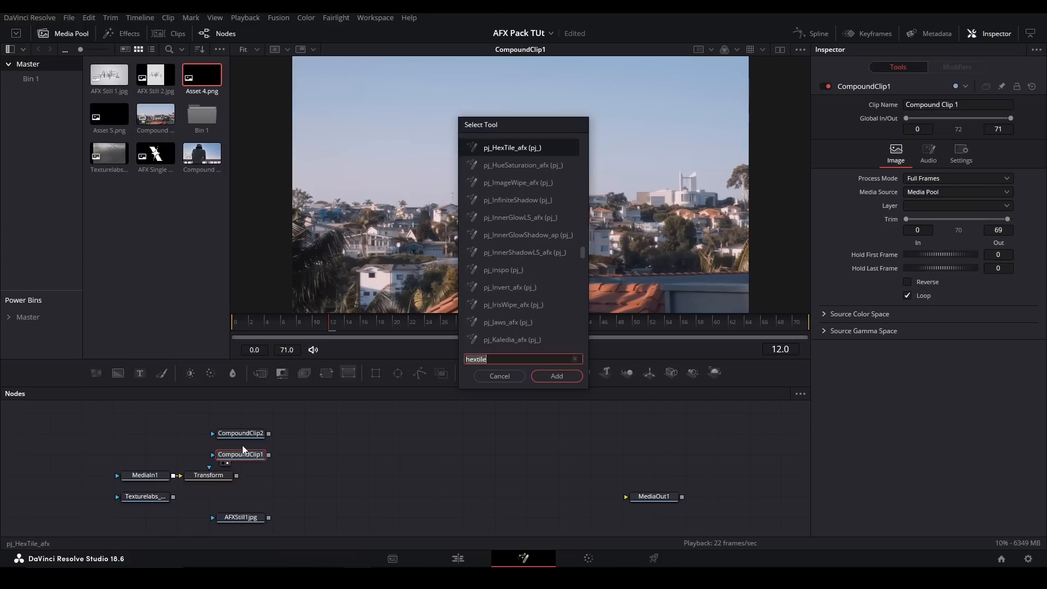
- Add the Kaledia macro after CompoundClip1 in place of HexTile and view it
{"action": "type", "text": "kale"}
{"action": "key", "text": "Return"}
{"action": "key", "text": "2"}
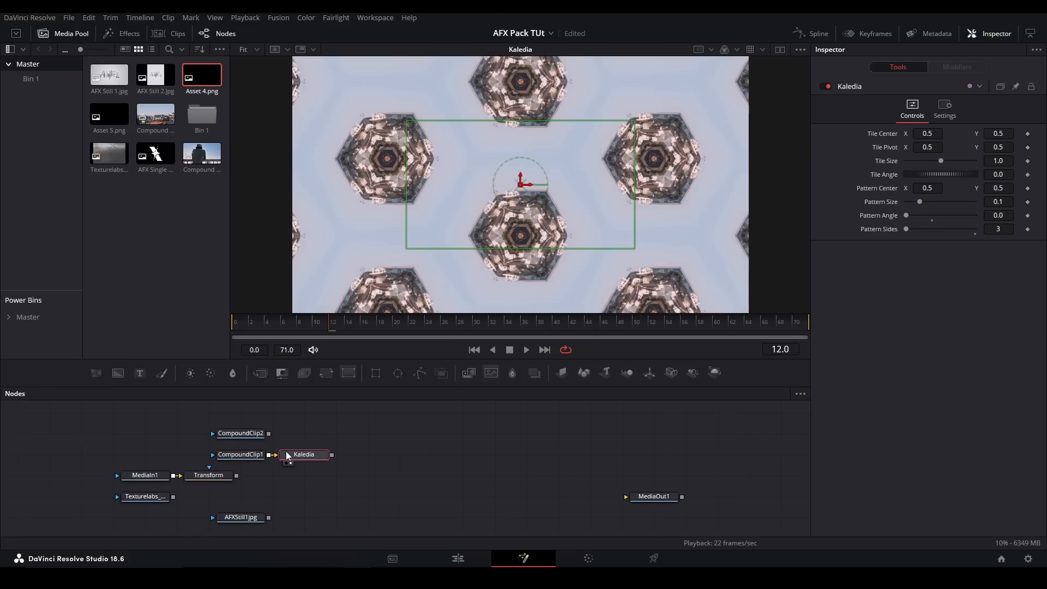
- Set the Kaledia Tile Size to 0.47 and Tile Angle to 161.7, trying and undoing changes to the center and pattern settings
{"action": "left_click_drag", "start_coordinate": [927, 134], "coordinate": [925, 202]}
{"action": "key", "text": "ctrl+z"}
{"action": "key", "text": "ctrl+z"}
{"action": "key", "text": "ctrl+z"}
{"action": "left_click_drag", "start_coordinate": [907, 215], "coordinate": [927, 215]}
{"action": "key", "text": "ctrl+z"}
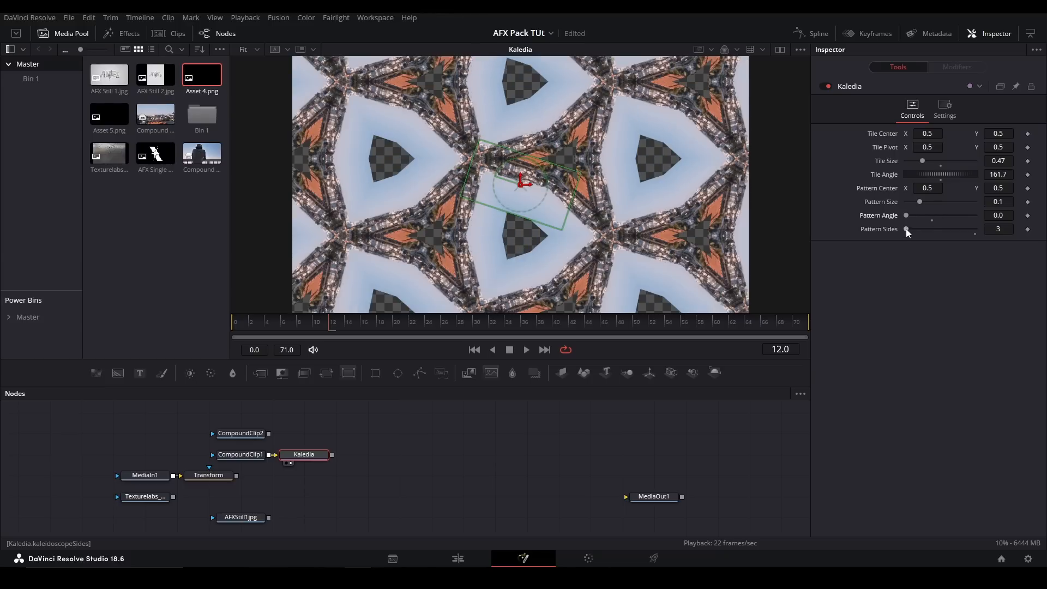
- Replace Kaledia with the pj_Threshold_afx macro fed by CompoundClip1, and set Black Threshold to 0.506 and White Feather to 0.291
{"action": "key", "text": "Delete"}
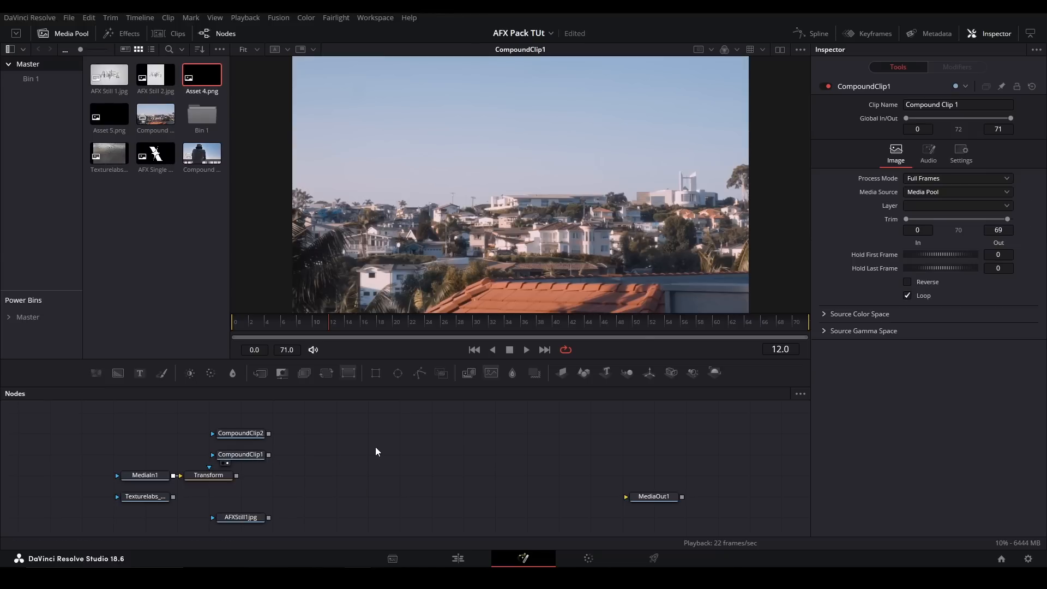
{"action": "key", "text": "shift+space"}
{"action": "type", "text": "thresh"}
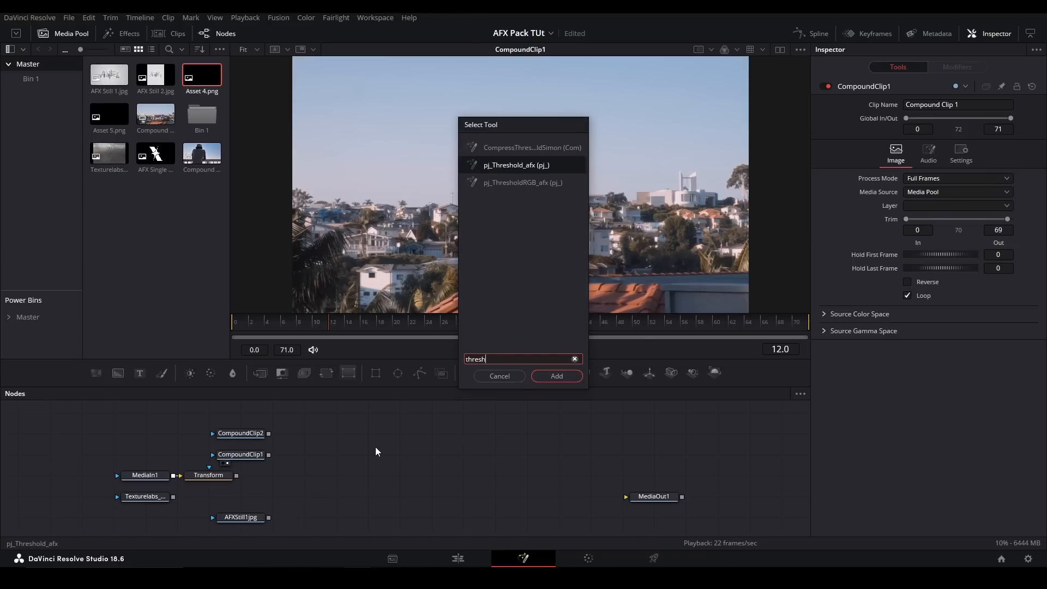
{"action": "key", "text": "Return"}
{"action": "left_click_drag", "start_coordinate": [269, 454], "coordinate": [366, 455]}
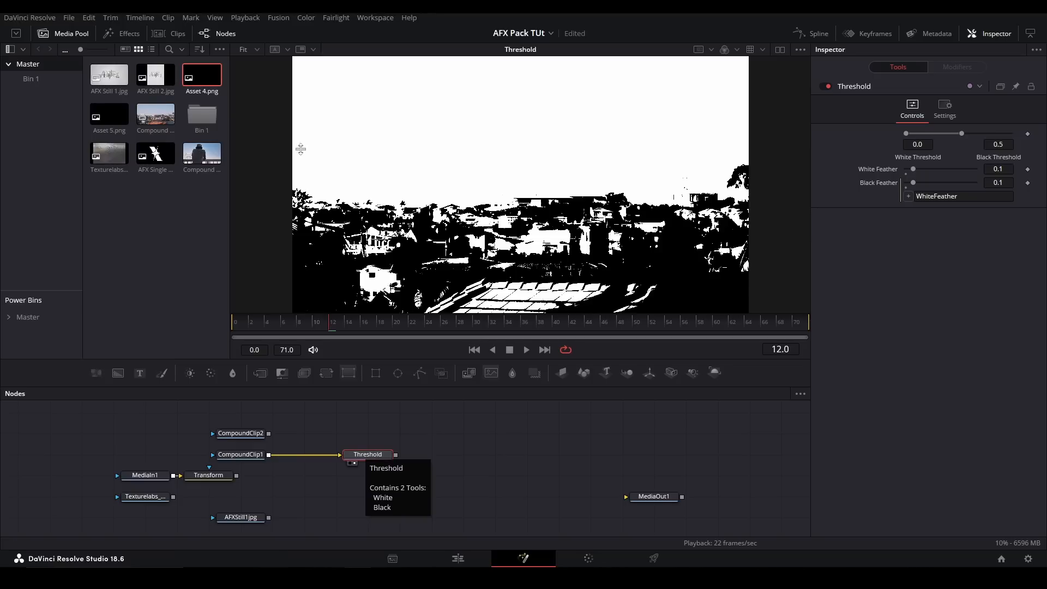
{"action": "left_click_drag", "start_coordinate": [925, 141], "coordinate": [949, 138]}
{"action": "left_click_drag", "start_coordinate": [913, 169], "coordinate": [964, 142]}
- Replace the Threshold node with the pj_ThresholdRGB_afx macro fed by CompoundClip1
{"action": "left_click_drag", "start_coordinate": [463, 424], "coordinate": [346, 473]}
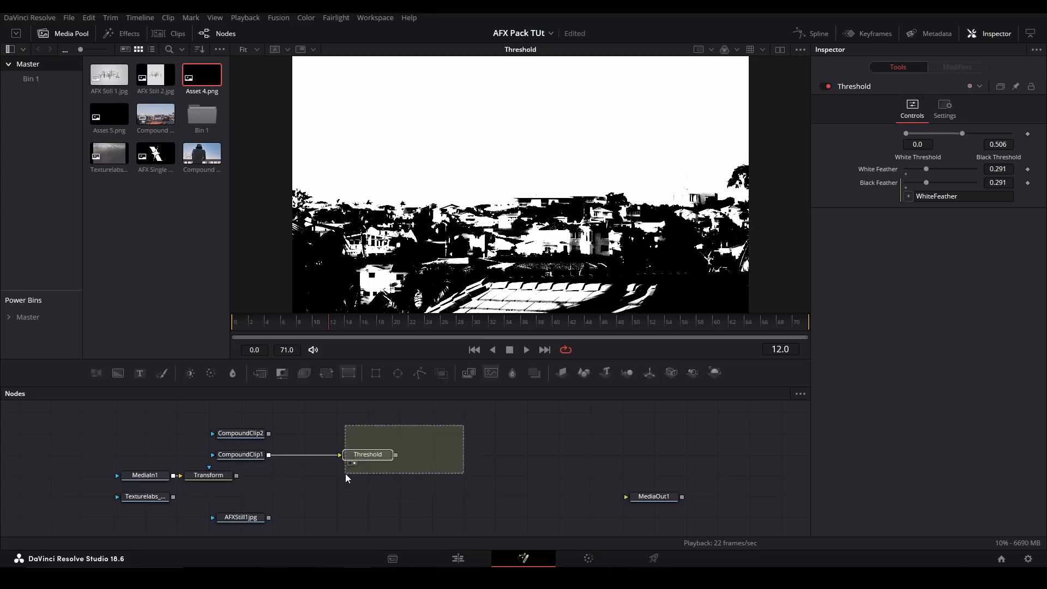
{"action": "key", "text": "Delete"}
{"action": "key", "text": "shift+space"}
{"action": "type", "text": "thresh"}
{"action": "key", "text": "Down"}
{"action": "key", "text": "Return"}
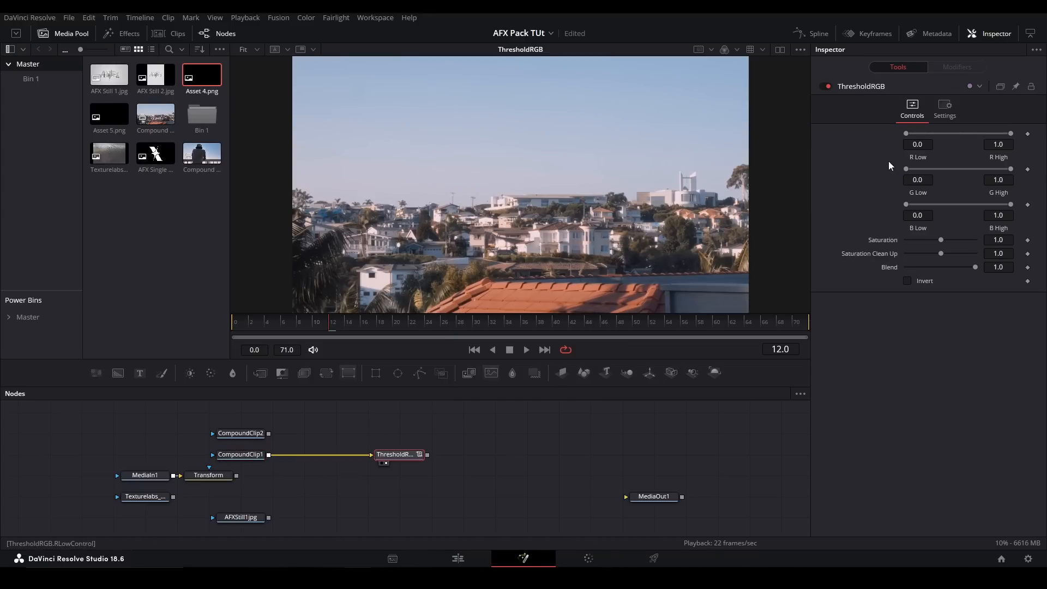
- Try R High at 0.489 and Saturation Clean Up at 0.56 on ThresholdRGB, restoring both to 1.0
{"action": "left_click_drag", "start_coordinate": [906, 133], "coordinate": [956, 137]}
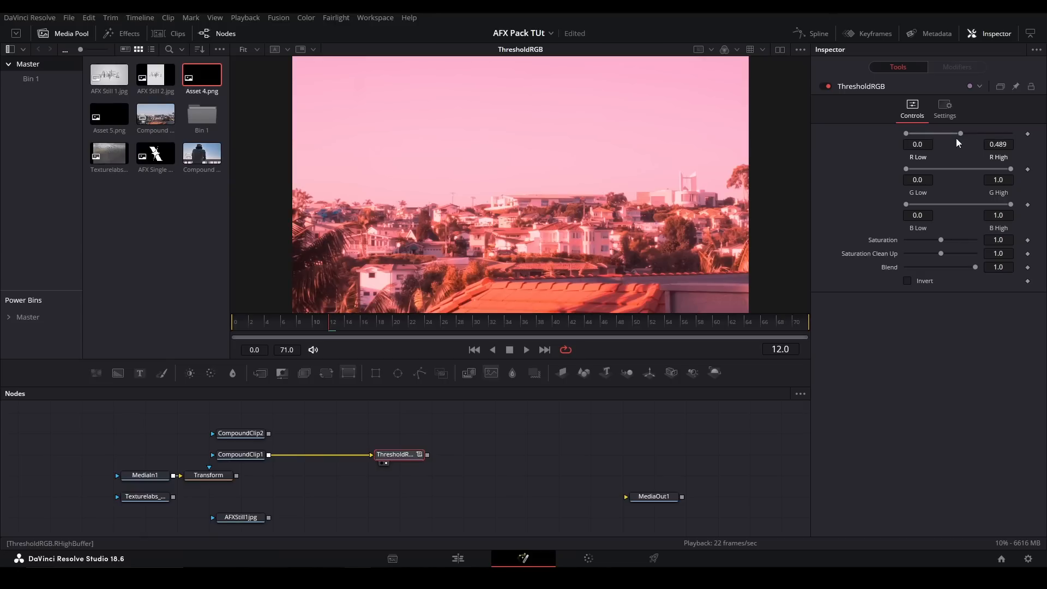
{"action": "left_click_drag", "start_coordinate": [956, 138], "coordinate": [1046, 145]}
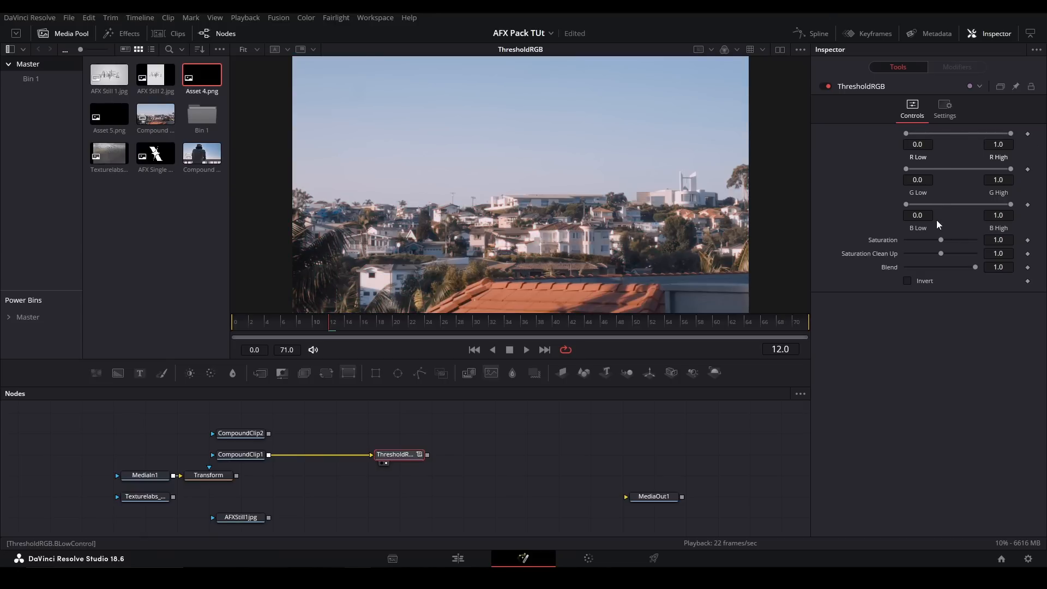
{"action": "mouse_move", "coordinate": [940, 240]}
{"action": "left_mouse_down"}
{"action": "mouse_move", "coordinate": [963, 253]}
{"action": "mouse_move", "coordinate": [923, 250]}
{"action": "left_mouse_up"}
{"action": "double_click", "coordinate": [883, 241]}
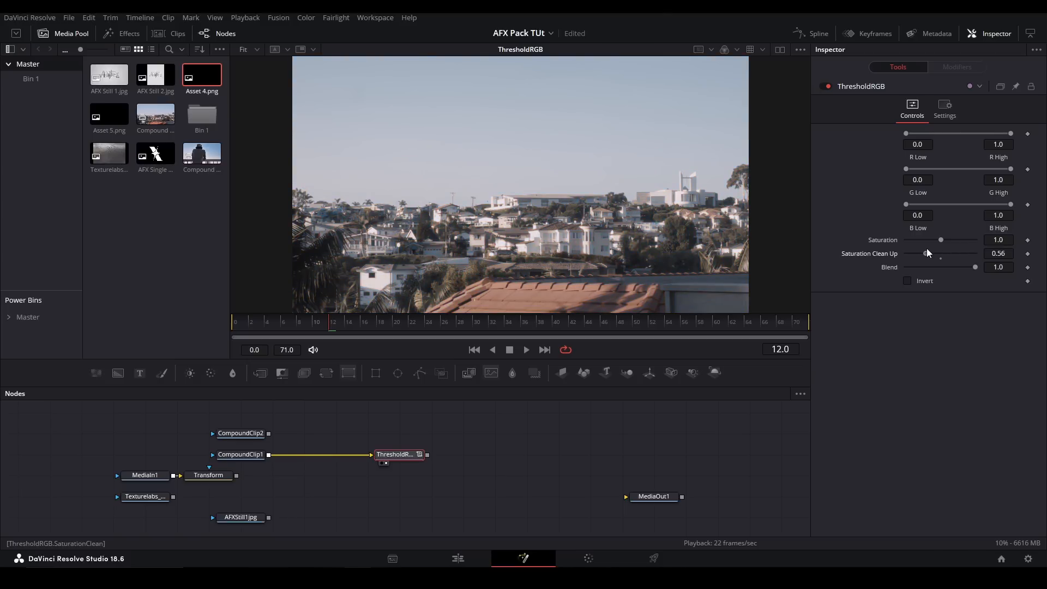
- Set the ThresholdRGB Saturation to 3.48, try Blend at 0.0 before restoring 1.0, and switch Invert on and off
{"action": "left_click_drag", "start_coordinate": [941, 240], "coordinate": [879, 270]}
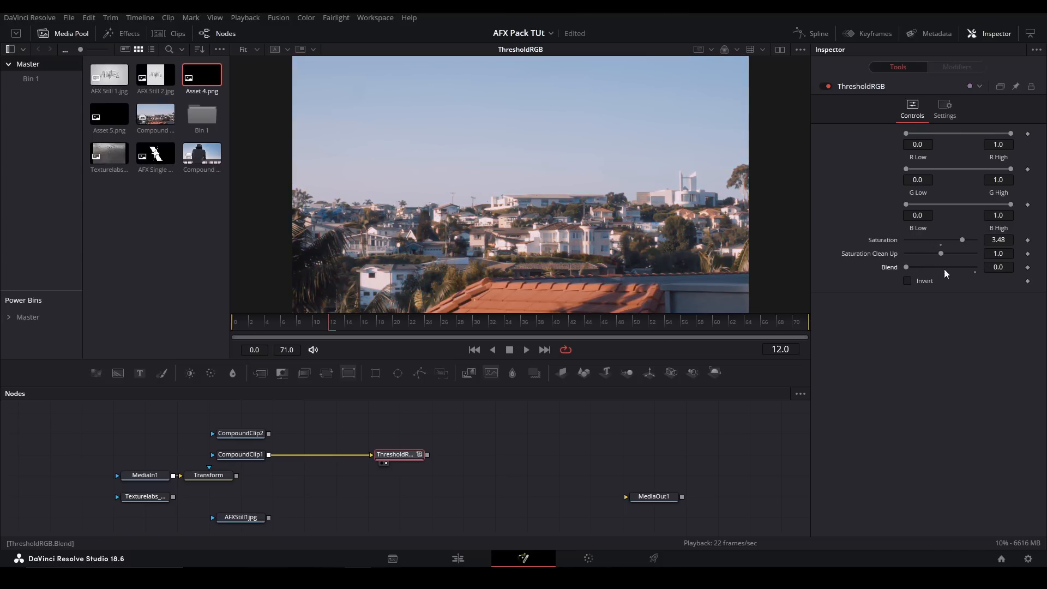
{"action": "left_click", "coordinate": [976, 270]}
{"action": "left_click", "coordinate": [908, 282]}
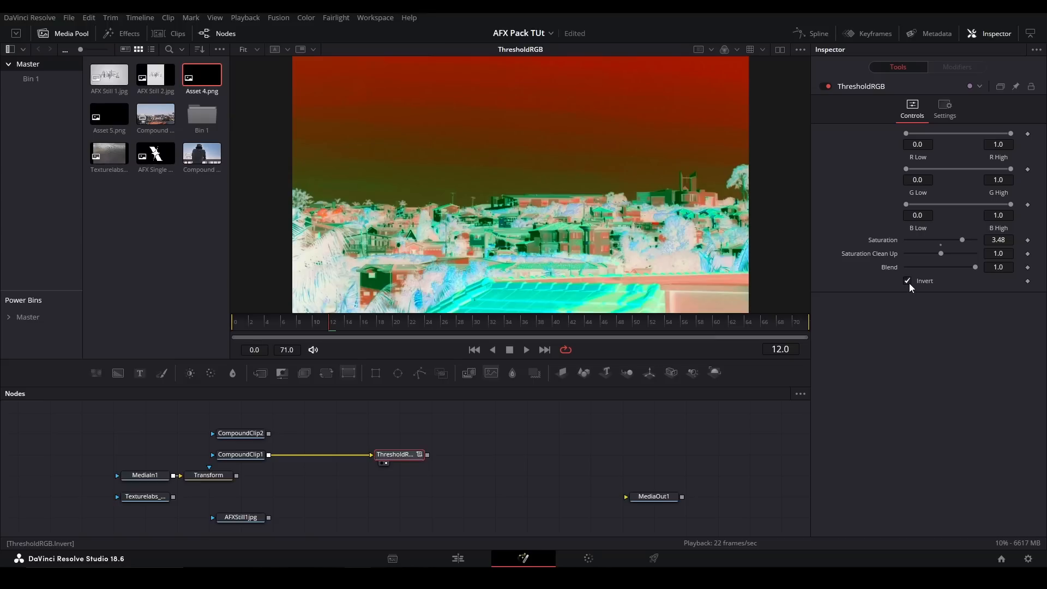
{"action": "left_click", "coordinate": [909, 283]}
- Replace ThresholdRGB with the pj_Emboss_afx macro fed by the Transform node, and bypass Transform
{"action": "key", "text": "Delete"}
{"action": "key", "text": "shift+space"}
{"action": "type", "text": "emboss"}
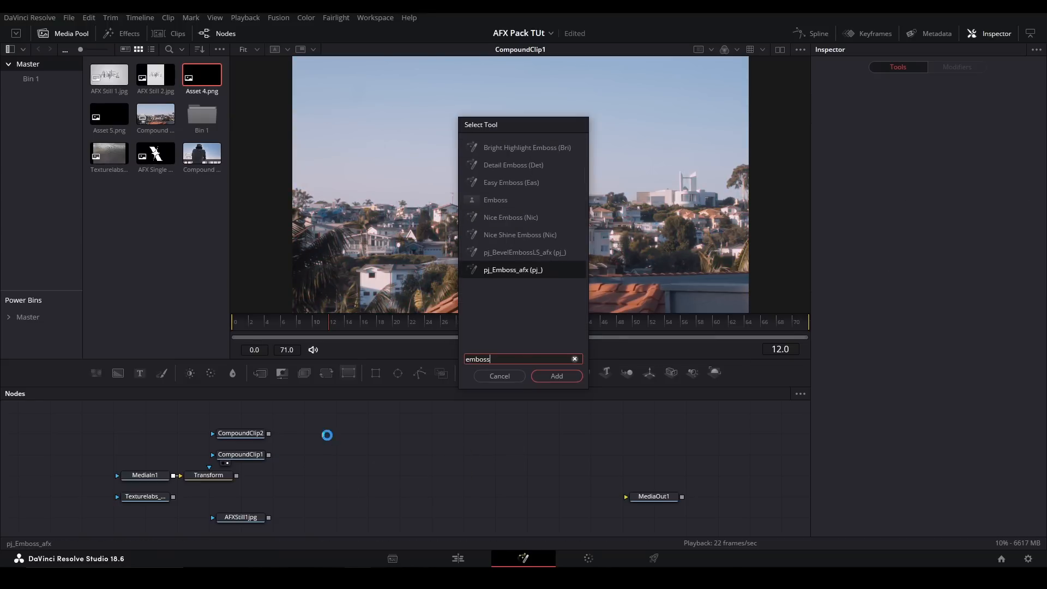
{"action": "key", "text": "Return"}
{"action": "left_click_drag", "start_coordinate": [332, 433], "coordinate": [326, 458]}
{"action": "left_click", "coordinate": [228, 478]}
{"action": "key", "text": "ctrl+p"}
- Add a Background node masked by MediaIn1 ahead of Transform, and set its color to a grey of 0.449
{"action": "left_click_drag", "start_coordinate": [138, 477], "coordinate": [78, 476]}
{"action": "left_click_drag", "start_coordinate": [123, 375], "coordinate": [132, 458]}
{"action": "key", "text": "2"}
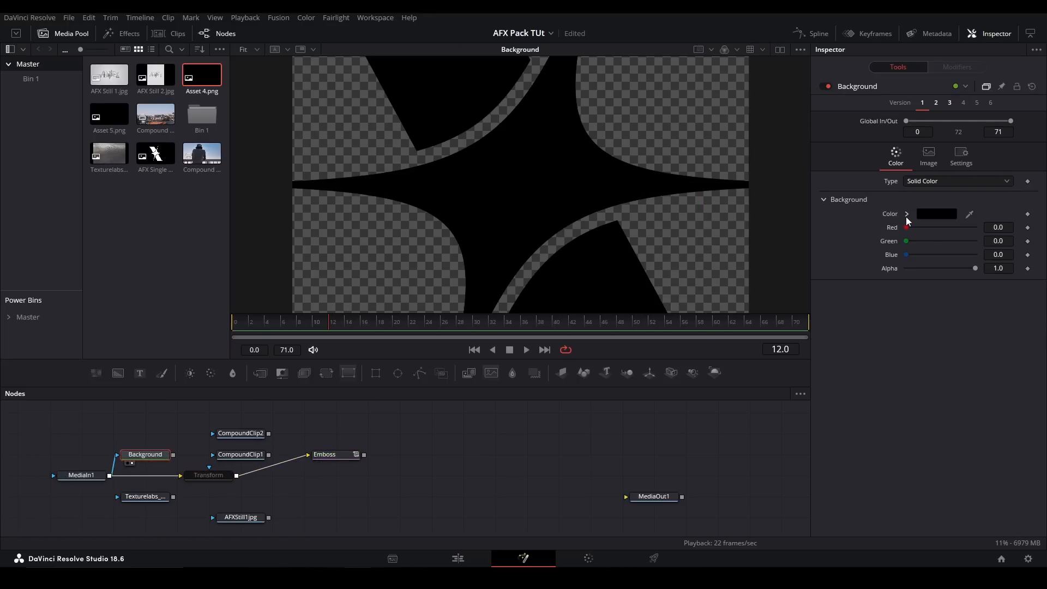
{"action": "left_click", "coordinate": [907, 214]}
{"action": "left_click_drag", "start_coordinate": [931, 250], "coordinate": [873, 261]}
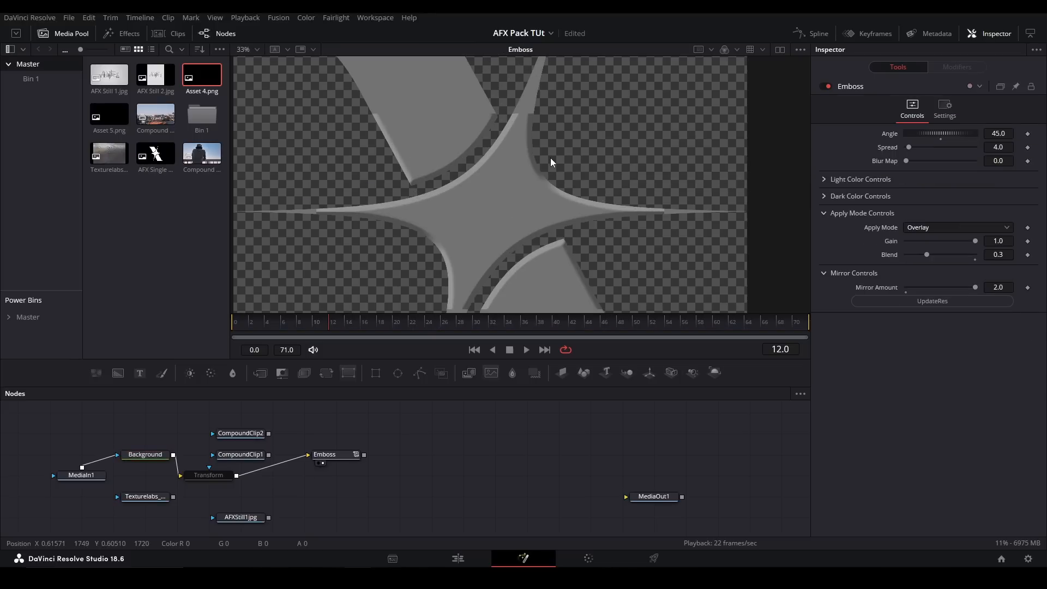
- View the Emboss node, update its resolution, keep the Angle at 45.0, and set Spread to 12.6 and Blur Map to 6.3
{"action": "left_click", "coordinate": [325, 454]}
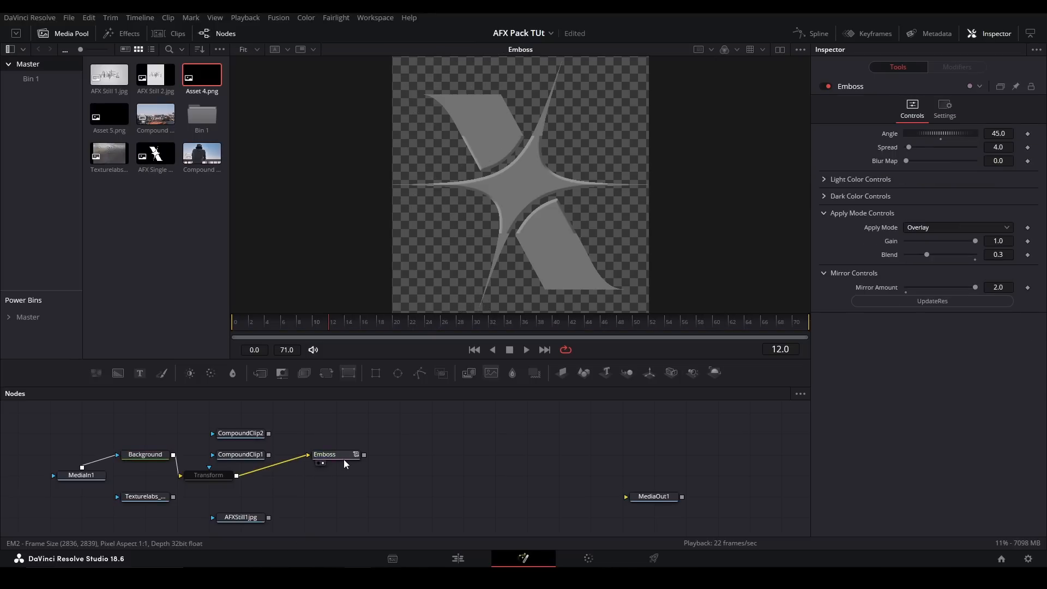
{"action": "left_click", "coordinate": [879, 300]}
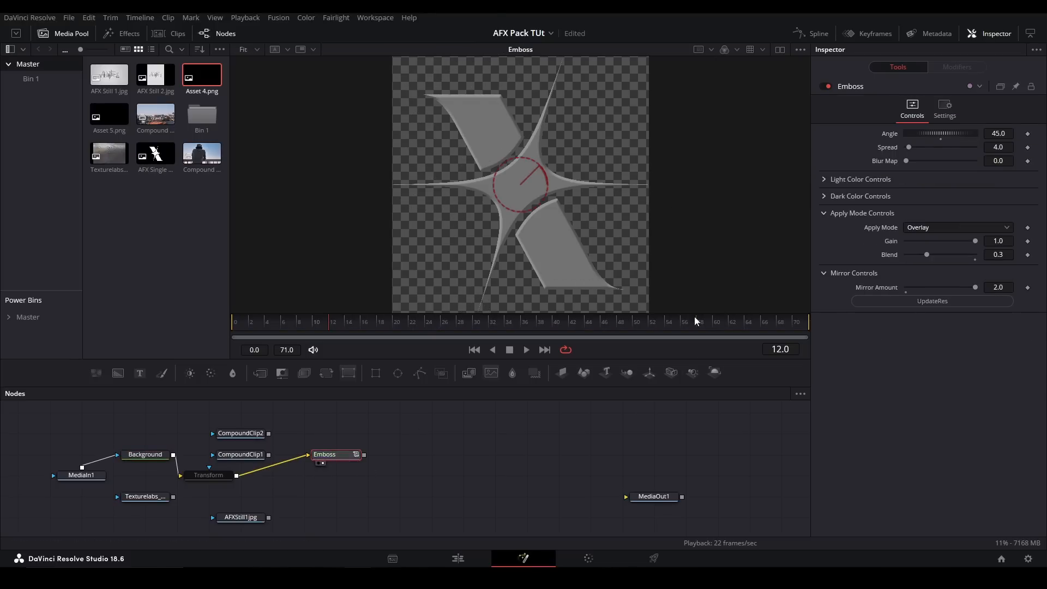
{"action": "mouse_move", "coordinate": [908, 133]}
{"action": "left_mouse_down"}
{"action": "mouse_move", "coordinate": [933, 131]}
{"action": "mouse_move", "coordinate": [937, 155]}
{"action": "mouse_move", "coordinate": [911, 149]}
{"action": "mouse_move", "coordinate": [927, 163]}
{"action": "mouse_move", "coordinate": [911, 162]}
{"action": "left_mouse_up"}
{"action": "key", "text": "ctrl+z"}
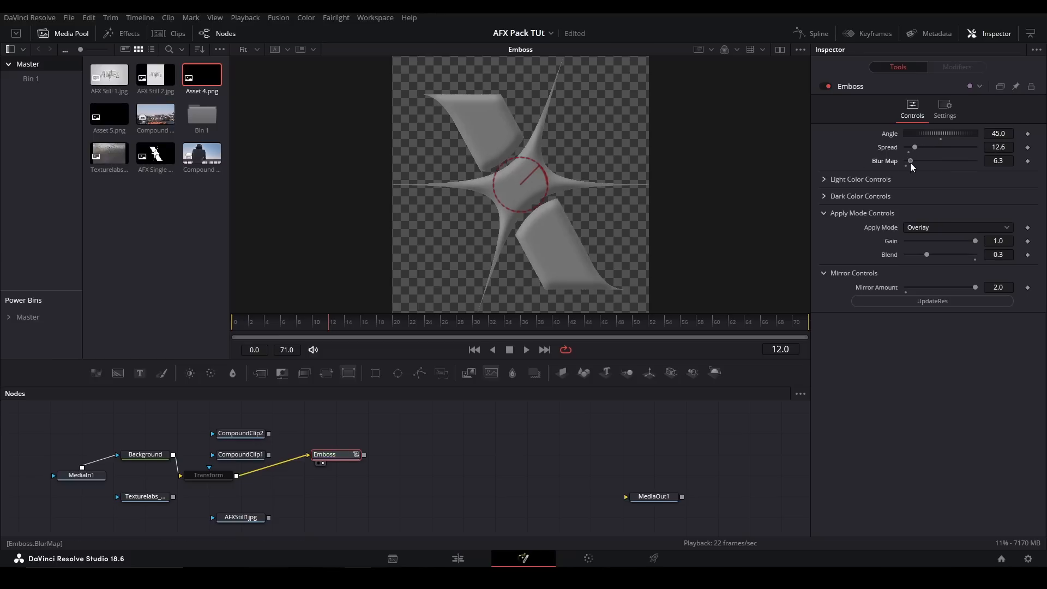
- Try a different Light Color on the Emboss and return it to white
{"action": "left_click", "coordinate": [823, 181]}
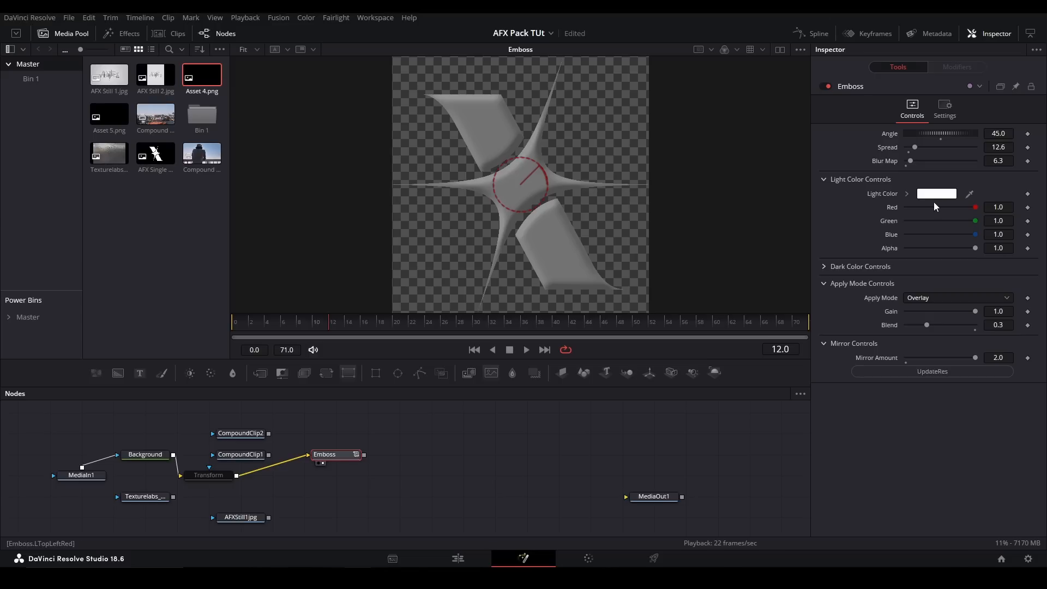
{"action": "left_click", "coordinate": [909, 194]}
{"action": "left_click_drag", "start_coordinate": [916, 228], "coordinate": [904, 202]}
{"action": "left_click", "coordinate": [907, 194]}
{"action": "left_click", "coordinate": [824, 179]}
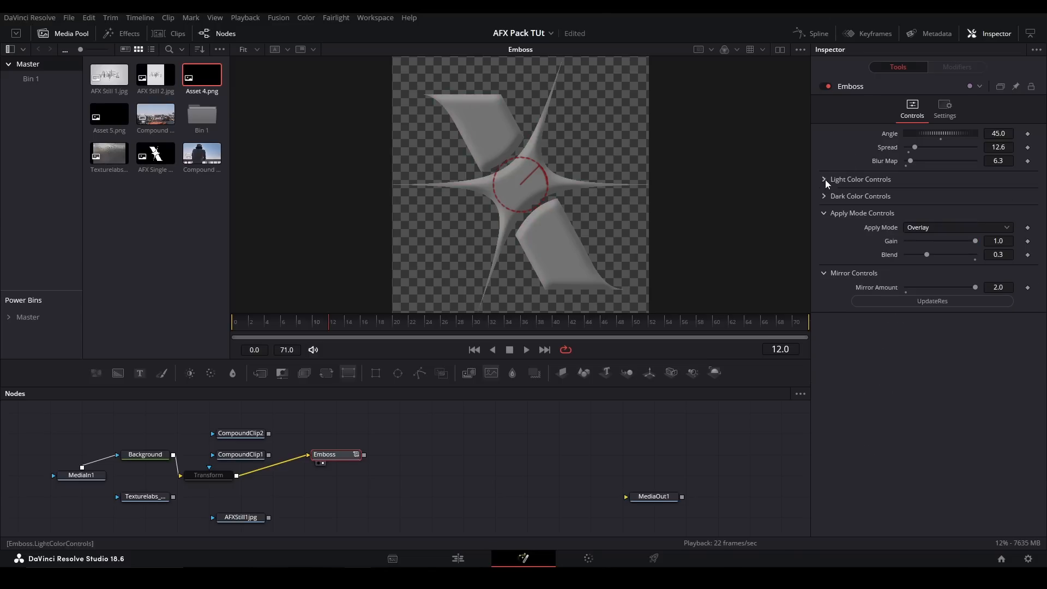
- Try a red Dark Color on the Emboss, undo it, and set the apply mode Blend to 0.323
{"action": "left_click", "coordinate": [825, 196]}
{"action": "left_click", "coordinate": [907, 210]}
{"action": "left_click_drag", "start_coordinate": [960, 240], "coordinate": [994, 221]}
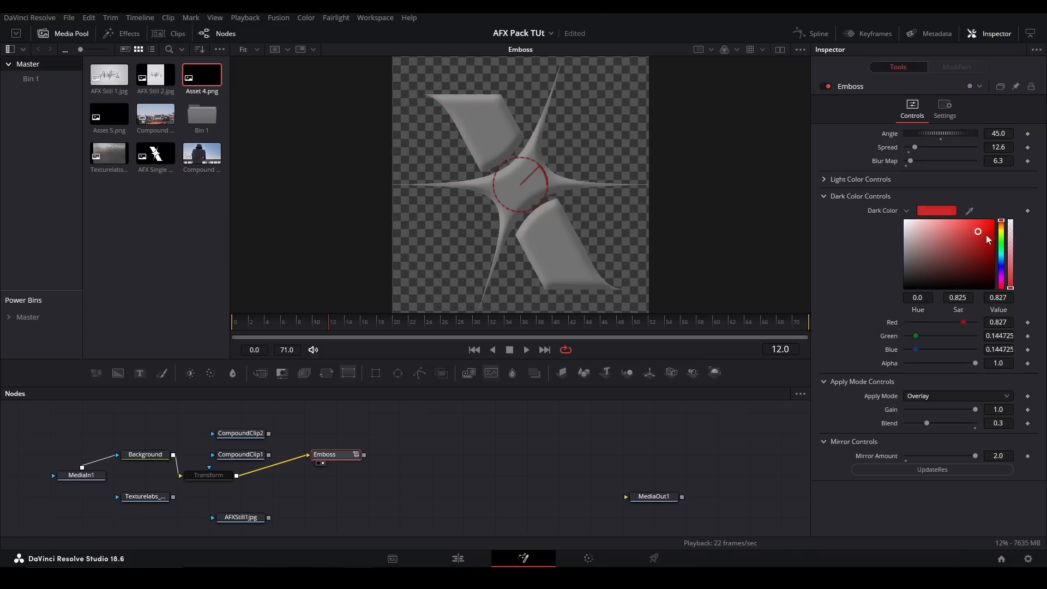
{"action": "key", "text": "ctrl+z"}
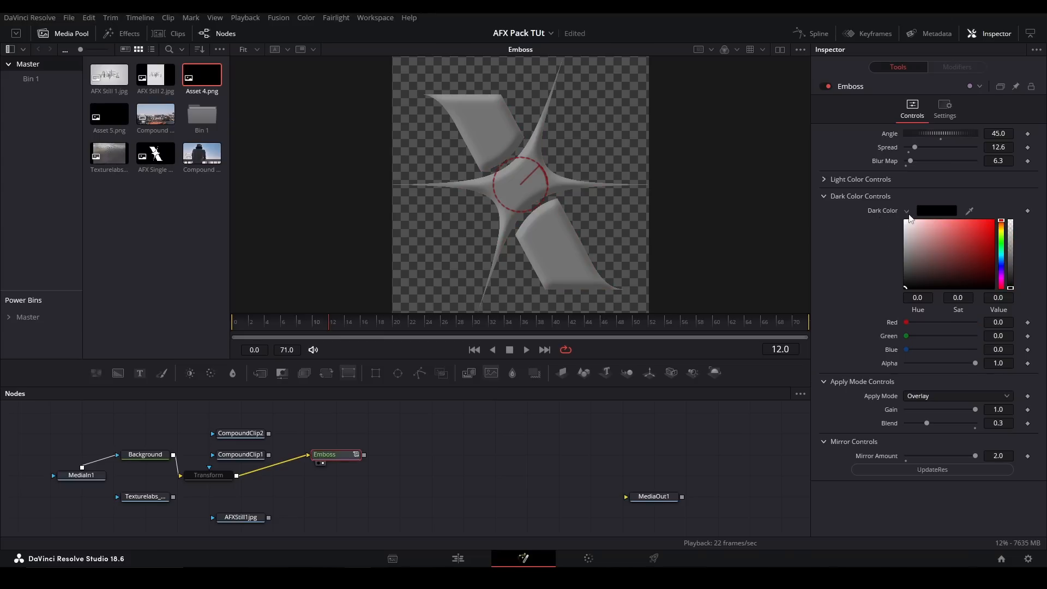
{"action": "left_click", "coordinate": [907, 211]}
{"action": "left_click", "coordinate": [829, 196]}
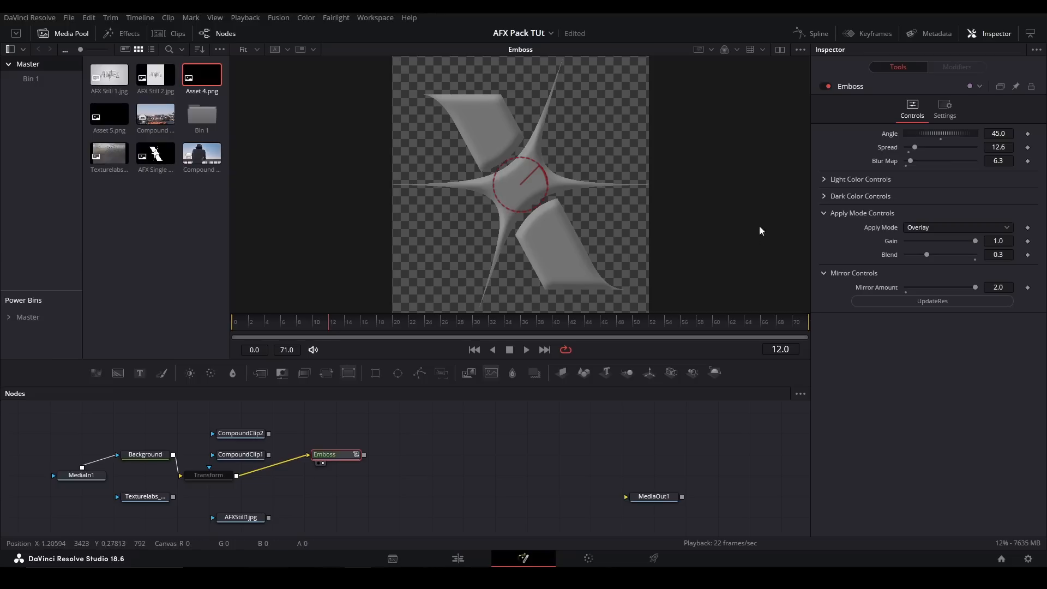
{"action": "mouse_move", "coordinate": [927, 257]}
{"action": "left_mouse_down"}
{"action": "mouse_move", "coordinate": [956, 254]}
{"action": "mouse_move", "coordinate": [927, 253]}
{"action": "left_mouse_up"}
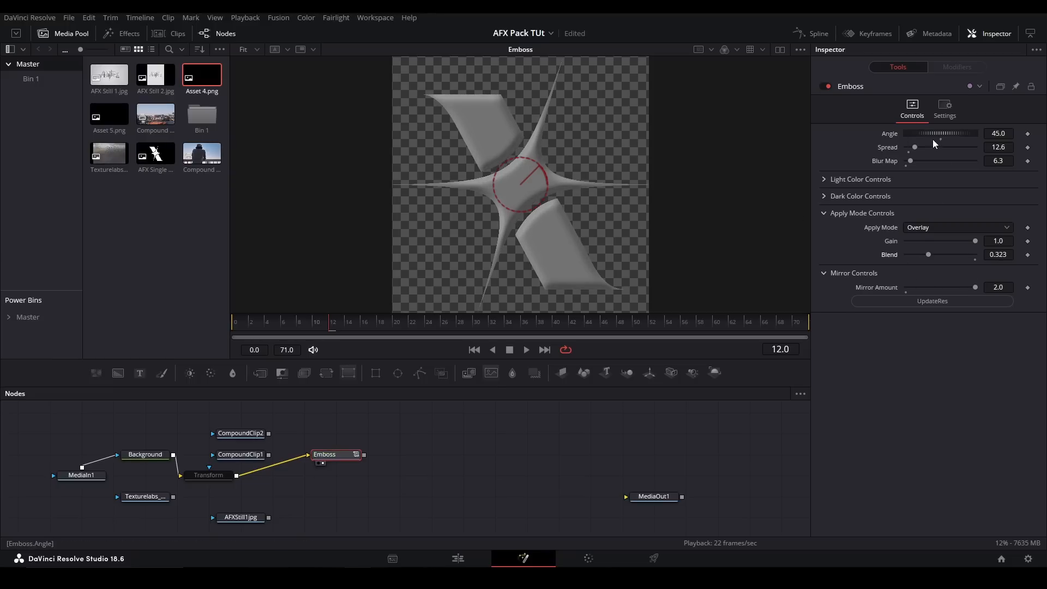
- Replace the Emboss node with a MotionTile node fed by CompoundClip1 and view it
{"action": "left_click_drag", "start_coordinate": [406, 434], "coordinate": [318, 490]}
{"action": "key", "text": "Delete"}
{"action": "key", "text": "shift+space"}
{"action": "type", "text": "mo"}
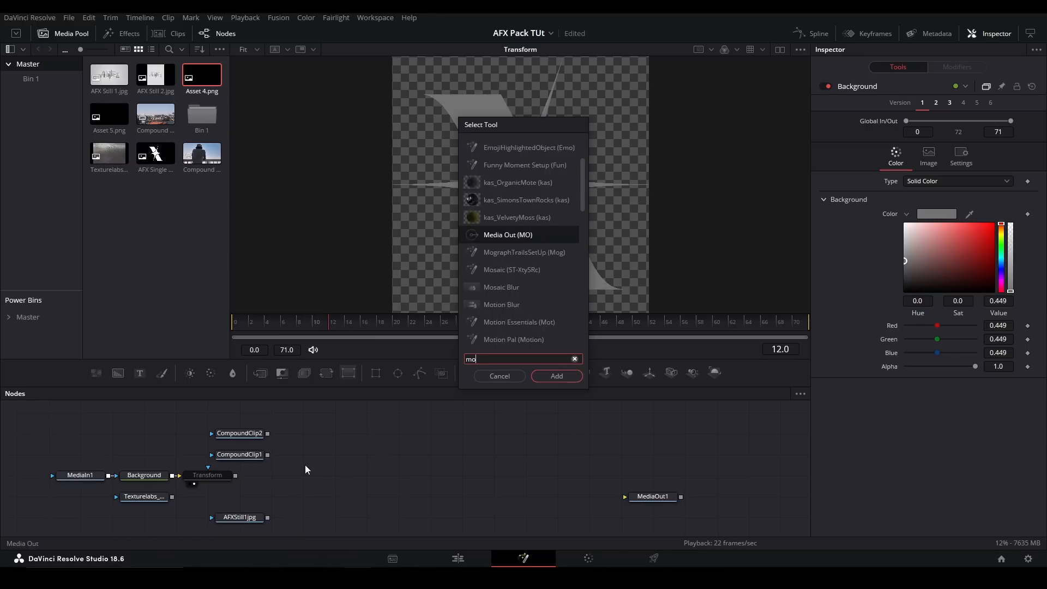
{"action": "type", "text": "tiont"}
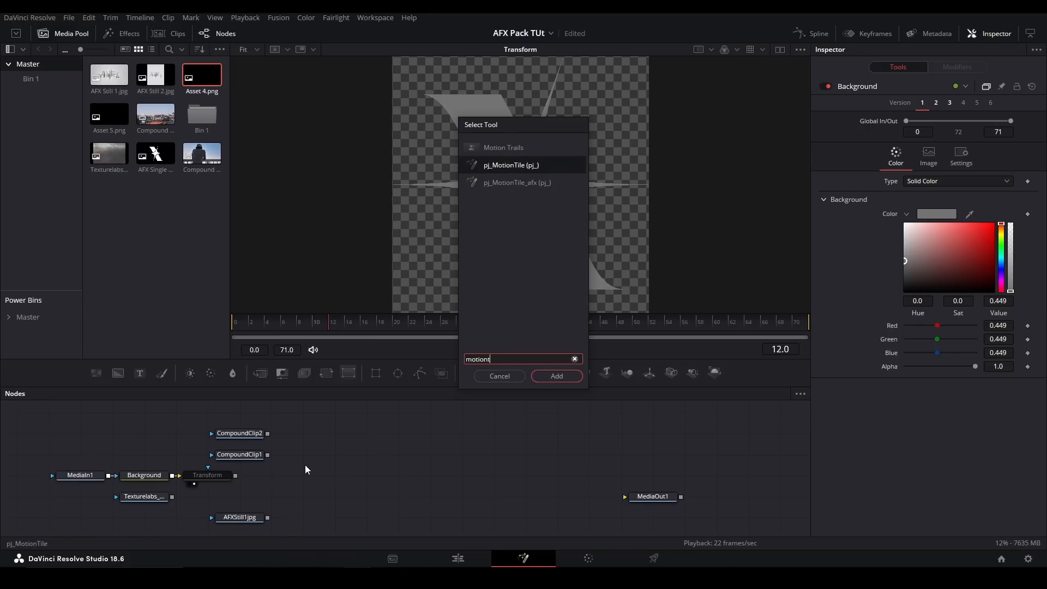
{"action": "key", "text": "Return"}
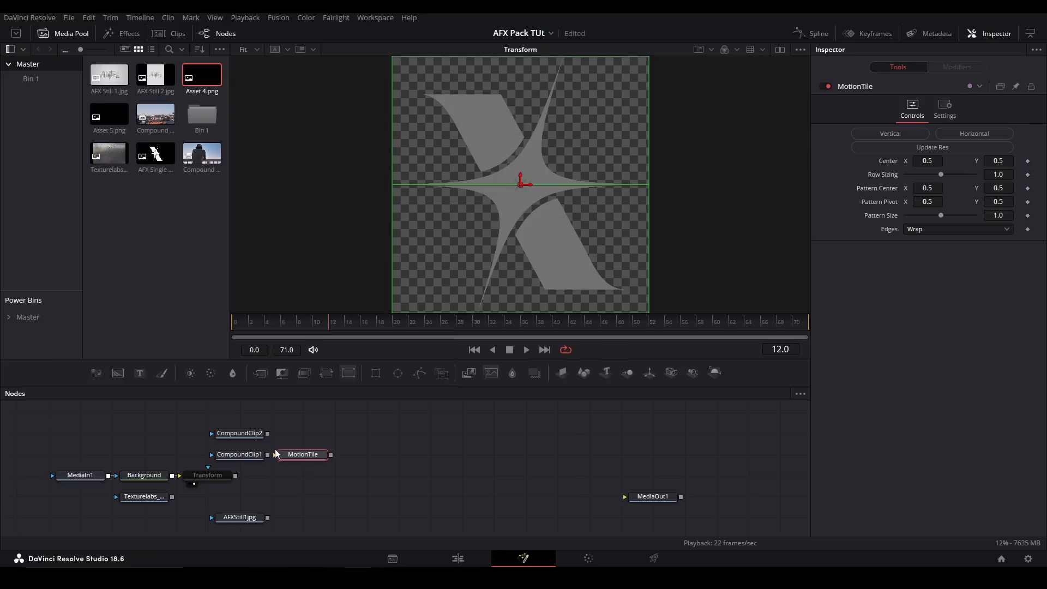
{"action": "left_click_drag", "start_coordinate": [268, 456], "coordinate": [348, 457]}
{"action": "key", "text": "2"}
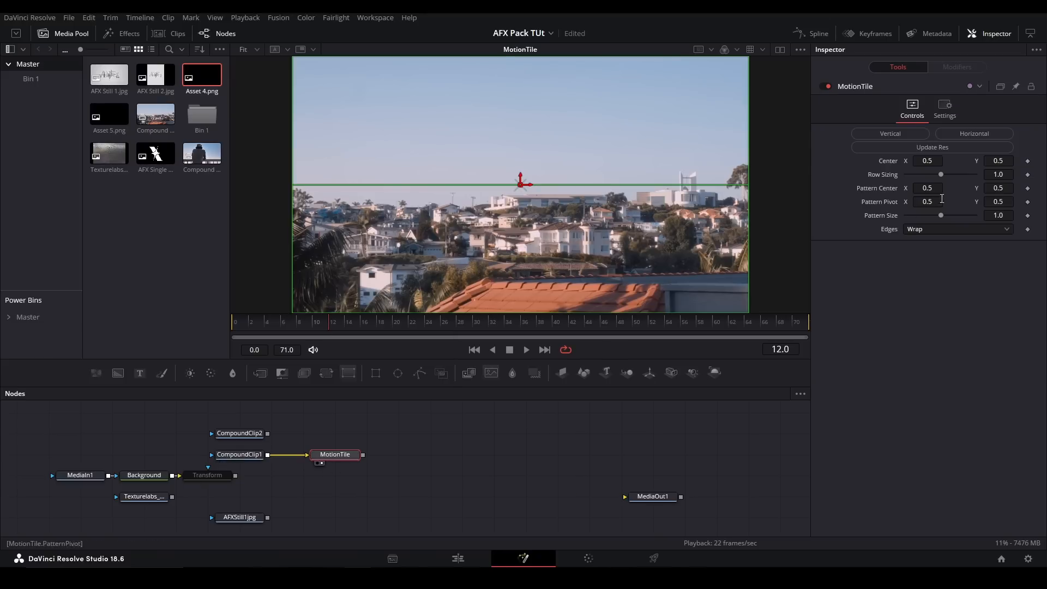
- Try a Center X of 0.096 with Mirror edges on the MotionTile, and restore the default Center and Wrap edges
{"action": "left_click_drag", "start_coordinate": [933, 162], "coordinate": [644, 162]}
{"action": "key", "text": "ctrl+z"}
{"action": "left_click_drag", "start_coordinate": [934, 163], "coordinate": [891, 185]}
{"action": "left_click", "coordinate": [931, 229]}
{"action": "left_click", "coordinate": [931, 257]}
{"action": "left_click", "coordinate": [921, 230]}
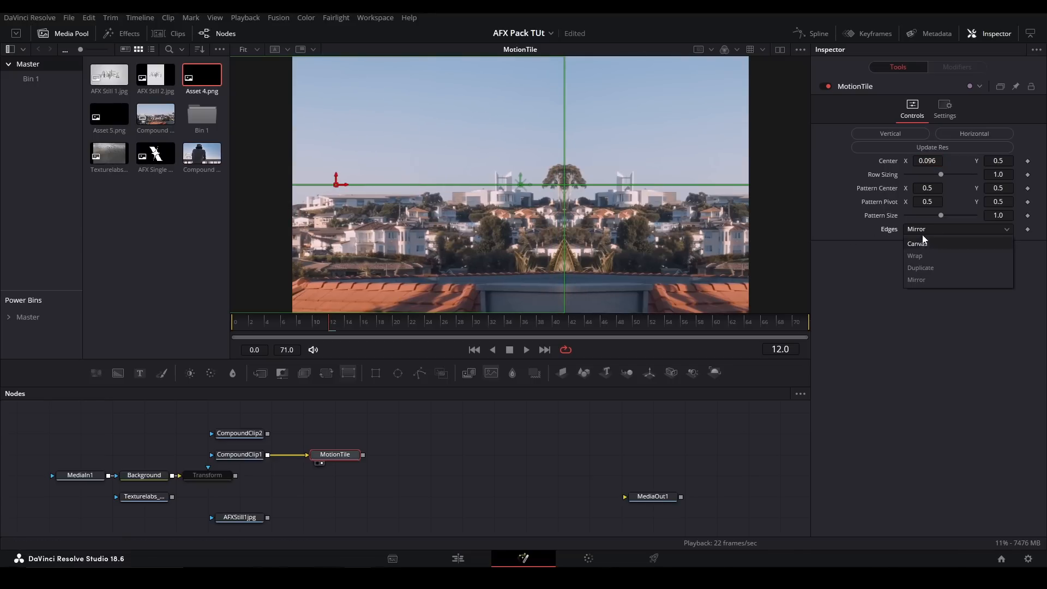
{"action": "left_click", "coordinate": [926, 249]}
{"action": "double_click", "coordinate": [887, 162]}
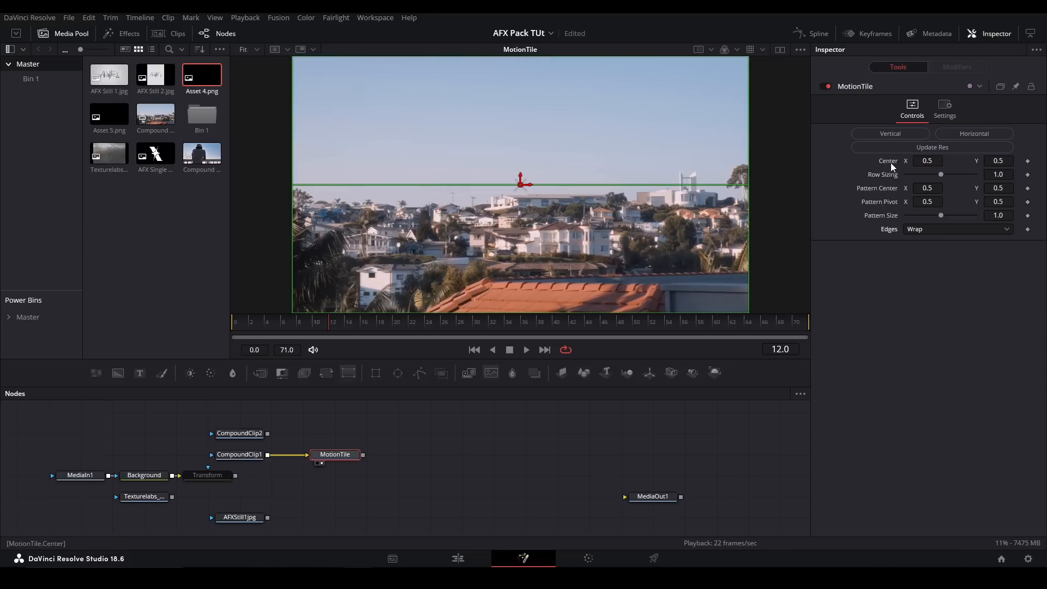
- Set the MotionTile's Row Sizing to 0.28, try shifting the Pattern Center, and undo that shift
{"action": "left_click_drag", "start_coordinate": [941, 175], "coordinate": [915, 169]}
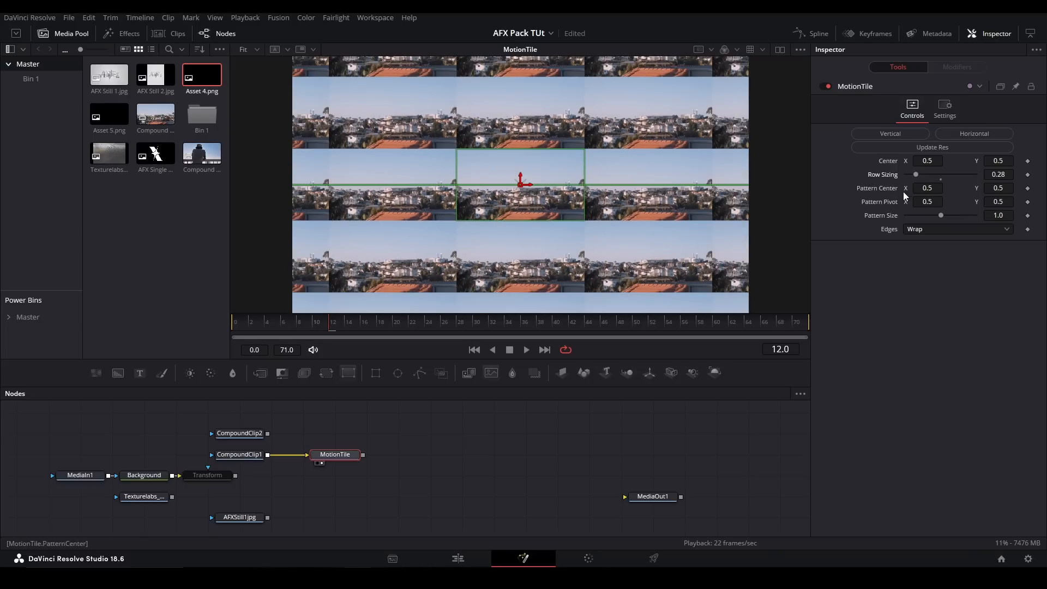
{"action": "left_click_drag", "start_coordinate": [929, 186], "coordinate": [937, 205]}
{"action": "key", "text": "ctrl+z"}
- Try moving the MotionTile's Center to 0.768 in X and 0.517 in Y, and reset the Center to its default
{"action": "left_click_drag", "start_coordinate": [927, 162], "coordinate": [950, 162]}
{"action": "left_click_drag", "start_coordinate": [717, 185], "coordinate": [567, 185]}
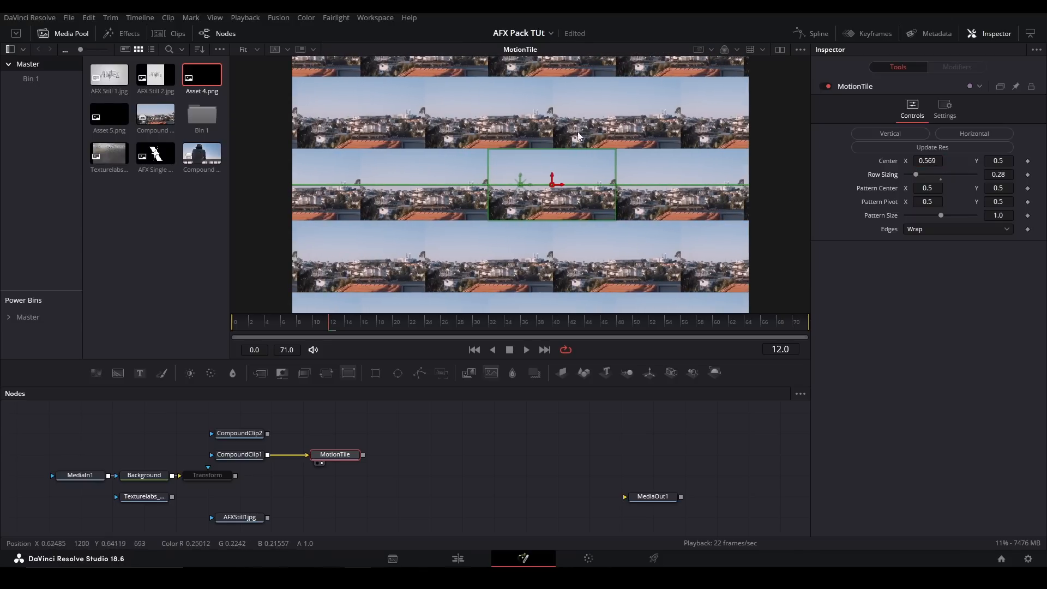
{"action": "mouse_move", "coordinate": [927, 161]}
{"action": "left_mouse_down"}
{"action": "mouse_move", "coordinate": [940, 161]}
{"action": "mouse_move", "coordinate": [918, 169]}
{"action": "mouse_move", "coordinate": [936, 161]}
{"action": "left_mouse_up"}
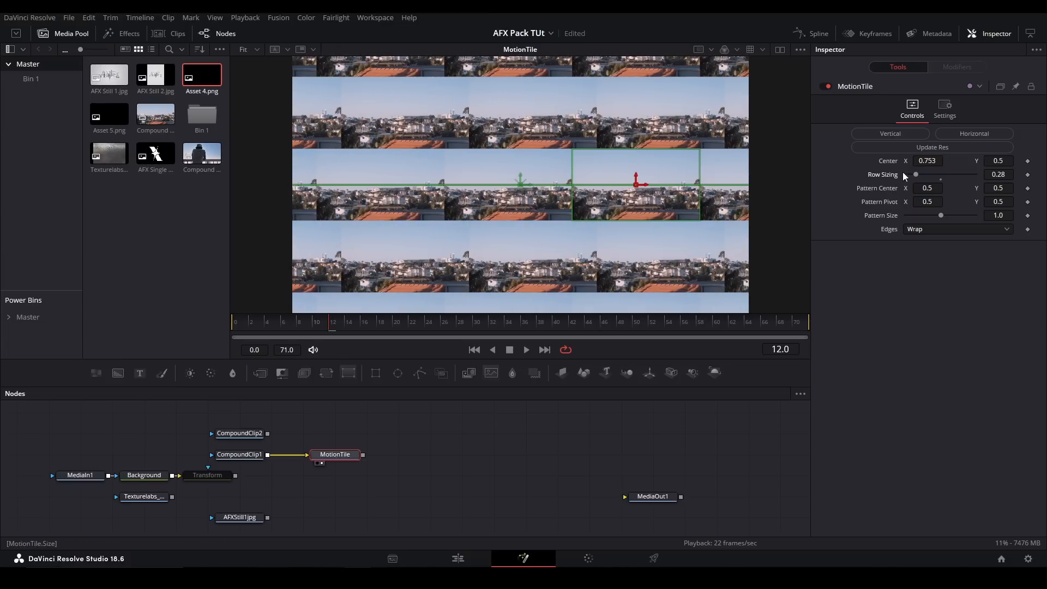
{"action": "mouse_move", "coordinate": [920, 163]}
{"action": "left_mouse_down"}
{"action": "mouse_move", "coordinate": [933, 162]}
{"action": "mouse_move", "coordinate": [922, 162]}
{"action": "left_mouse_up"}
{"action": "mouse_move", "coordinate": [998, 161]}
{"action": "left_mouse_down"}
{"action": "mouse_move", "coordinate": [1009, 161]}
{"action": "mouse_move", "coordinate": [999, 160]}
{"action": "left_mouse_up"}
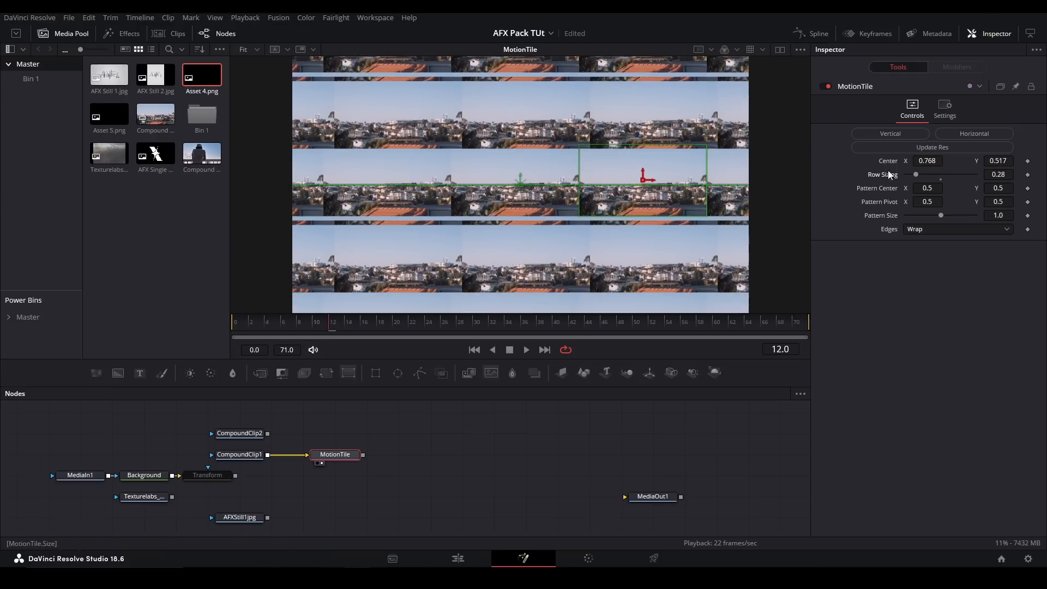
{"action": "double_click", "coordinate": [886, 162]}
- Try the Vertical and Horizontal tile offsets, shift the Center X to 0.618, and reset Row Sizing to 1.0
{"action": "left_click", "coordinate": [904, 134]}
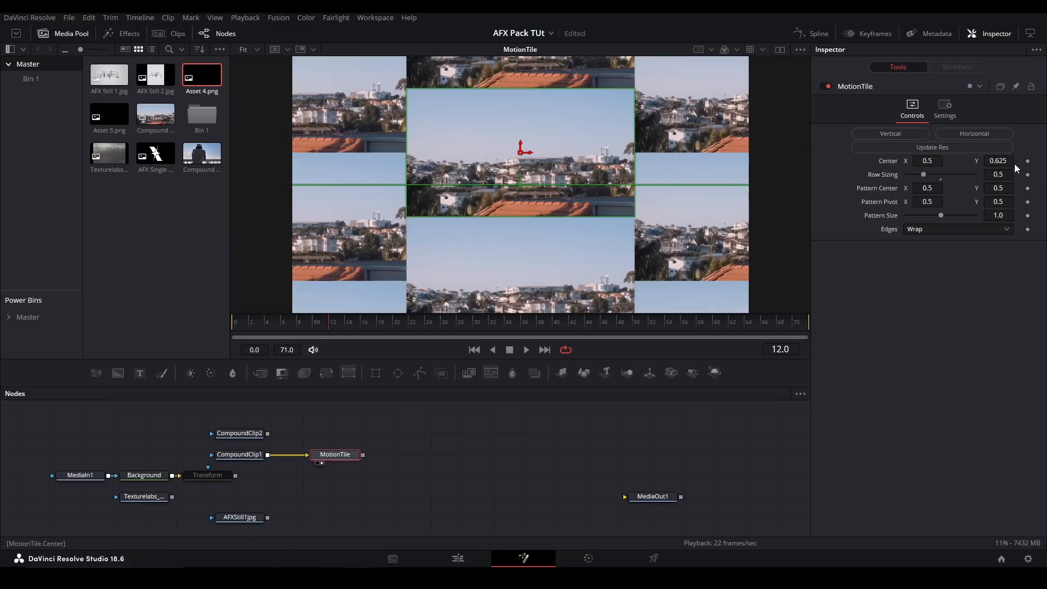
{"action": "left_click_drag", "start_coordinate": [1009, 163], "coordinate": [1000, 162]}
{"action": "left_click_drag", "start_coordinate": [1008, 174], "coordinate": [955, 166]}
{"action": "left_click", "coordinate": [902, 136]}
{"action": "left_click", "coordinate": [951, 137]}
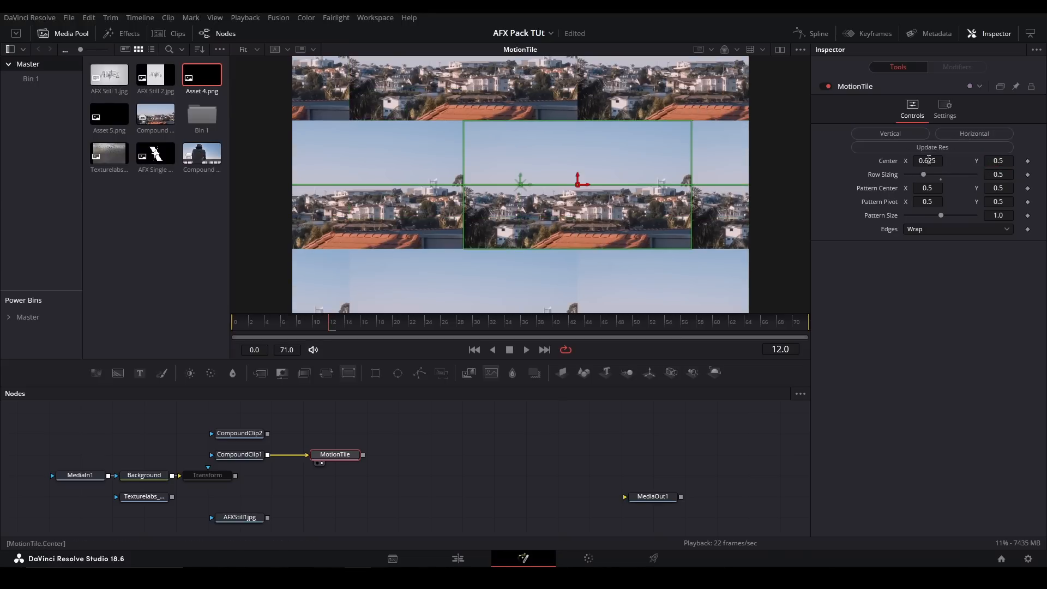
{"action": "double_click", "coordinate": [885, 172]}
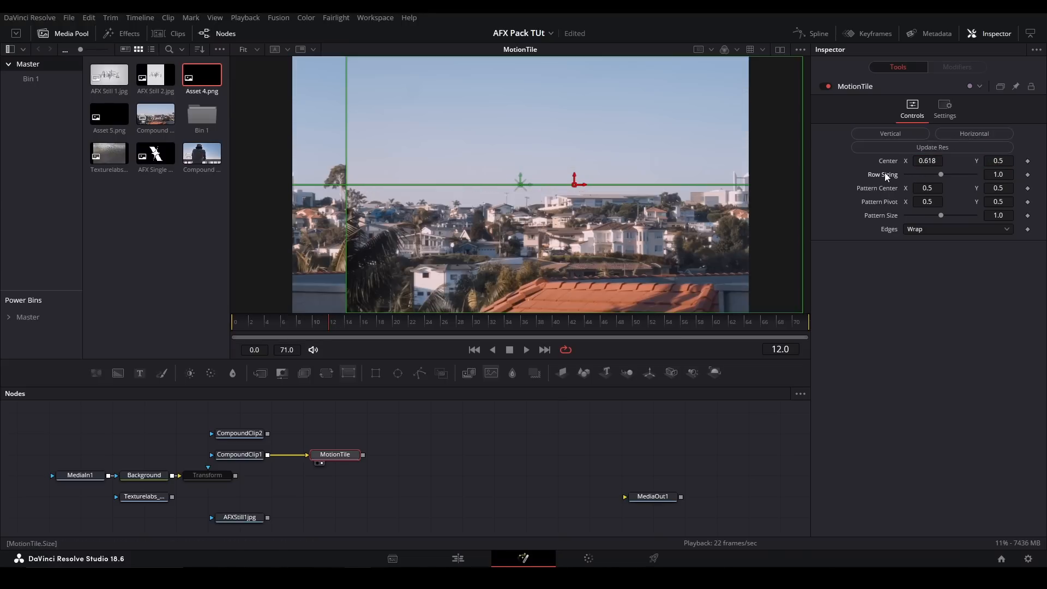
- Replace the MotionTile with a RoughenEdges node fed by Transform and view it
{"action": "left_click_drag", "start_coordinate": [403, 431], "coordinate": [328, 479]}
{"action": "key", "text": "Delete"}
{"action": "left_click", "coordinate": [251, 459]}
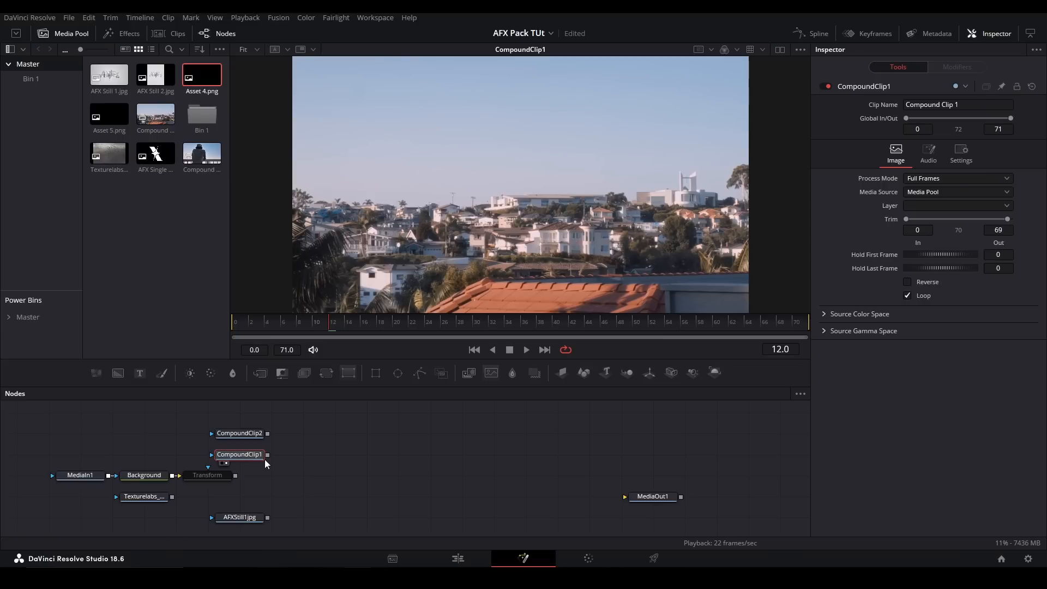
{"action": "key", "text": "shift+space"}
{"action": "type", "text": "roughen"}
{"action": "key", "text": "Return"}
{"action": "left_click_drag", "start_coordinate": [305, 456], "coordinate": [304, 476]}
{"action": "left_click_drag", "start_coordinate": [234, 476], "coordinate": [302, 479]}
{"action": "key", "text": "2"}
{"action": "key", "text": "2"}
- Set the RoughenEdges Spread to 1.11, Roughen Range to 0.0 and noise Scale to 125.8
{"action": "scroll", "coordinate": [504, 116], "scroll_direction": "up", "scroll_amount": 8}
{"action": "left_click_drag", "start_coordinate": [510, 83], "coordinate": [608, 216]}
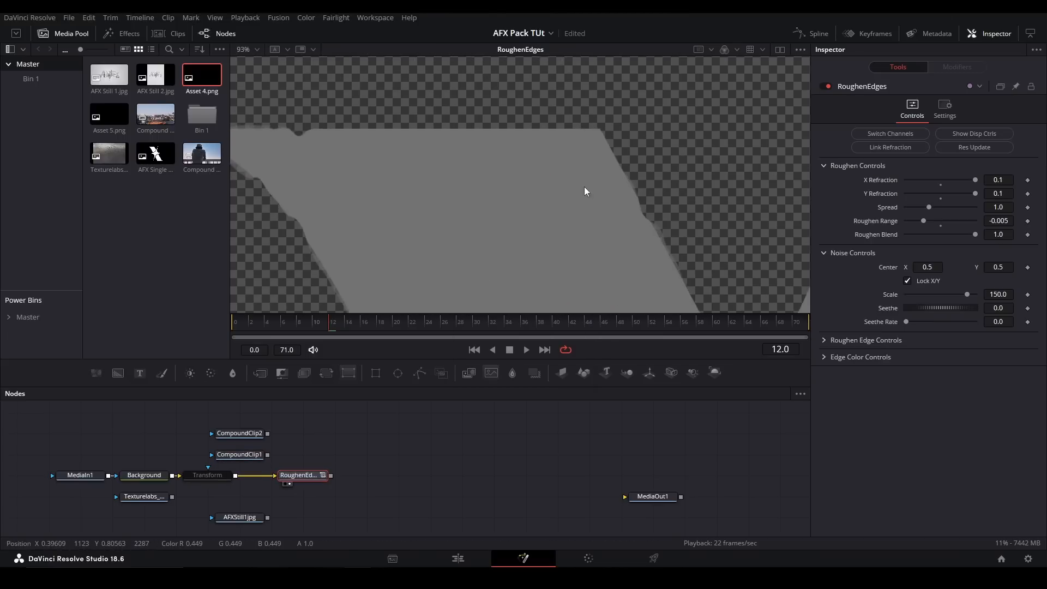
{"action": "left_click_drag", "start_coordinate": [508, 205], "coordinate": [620, 179]}
{"action": "key", "text": "ctrl+f"}
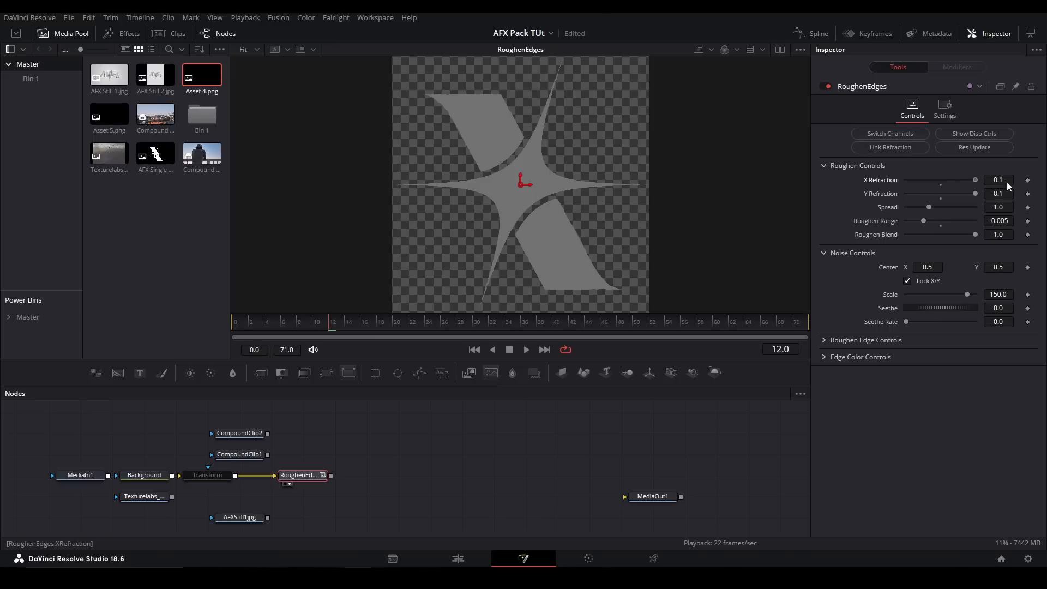
{"action": "scroll", "coordinate": [508, 114], "scroll_direction": "up", "scroll_amount": 3}
{"action": "mouse_move", "coordinate": [928, 207]}
{"action": "left_mouse_down"}
{"action": "mouse_move", "coordinate": [976, 207]}
{"action": "mouse_move", "coordinate": [893, 215]}
{"action": "mouse_move", "coordinate": [926, 221]}
{"action": "mouse_move", "coordinate": [915, 217]}
{"action": "left_mouse_up"}
{"action": "double_click", "coordinate": [915, 214]}
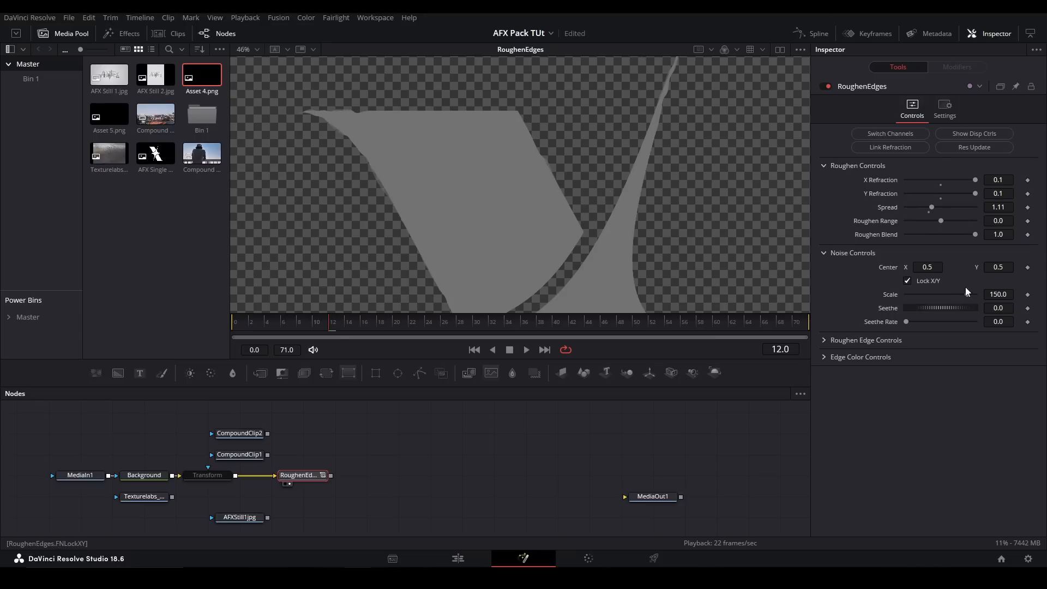
{"action": "mouse_move", "coordinate": [953, 296]}
{"action": "left_mouse_down"}
{"action": "mouse_move", "coordinate": [922, 291]}
{"action": "mouse_move", "coordinate": [957, 294]}
{"action": "left_mouse_up"}
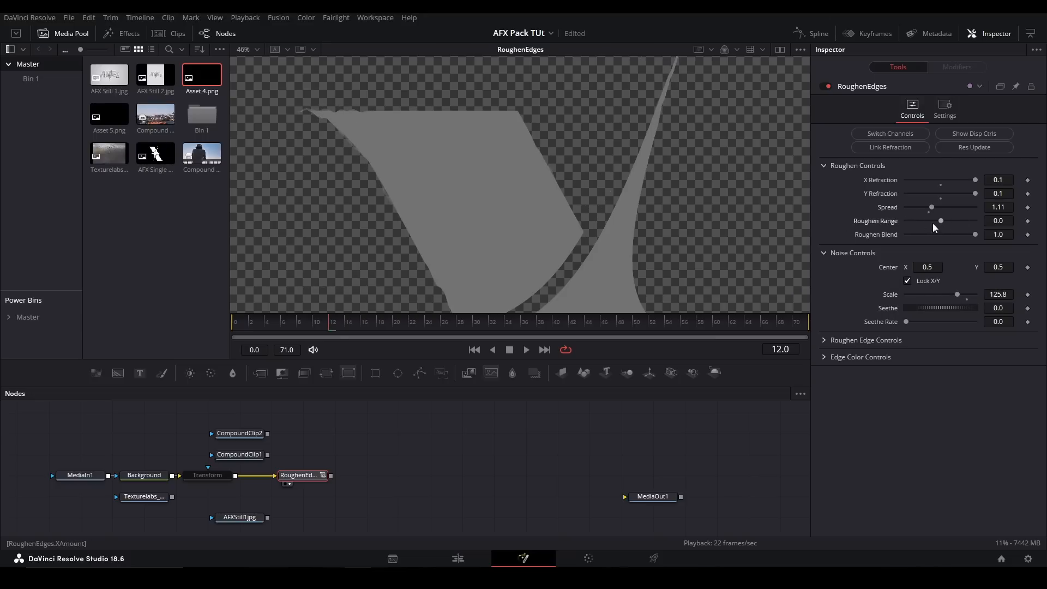
- Lower the Roughen Range to -0.0064 and set the noise Seethe to 0.312
{"action": "left_click_drag", "start_coordinate": [353, 78], "coordinate": [510, 177]}
{"action": "left_click_drag", "start_coordinate": [471, 140], "coordinate": [488, 158]}
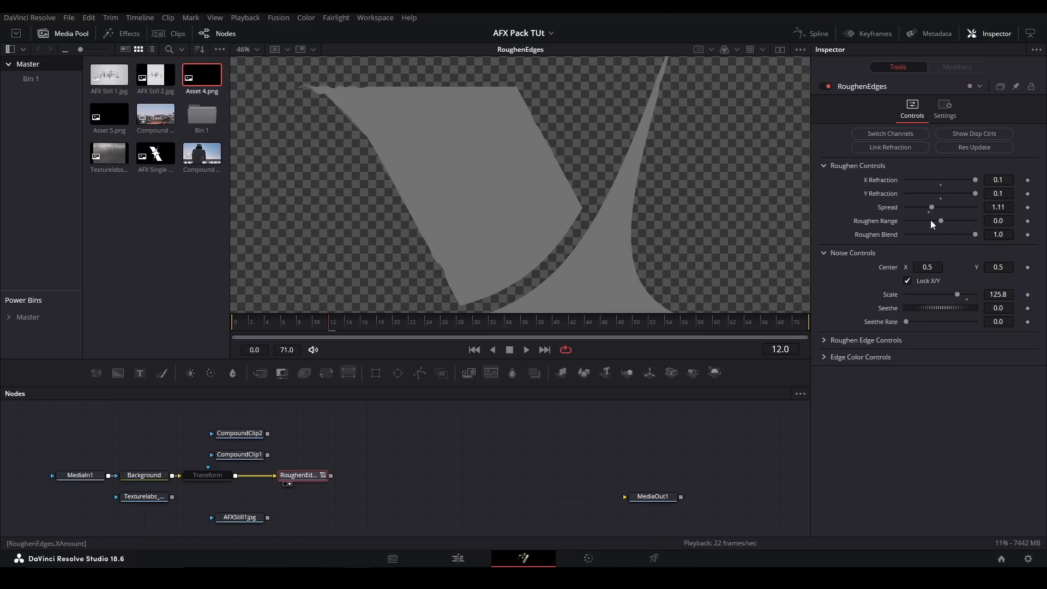
{"action": "left_click_drag", "start_coordinate": [945, 223], "coordinate": [908, 221]}
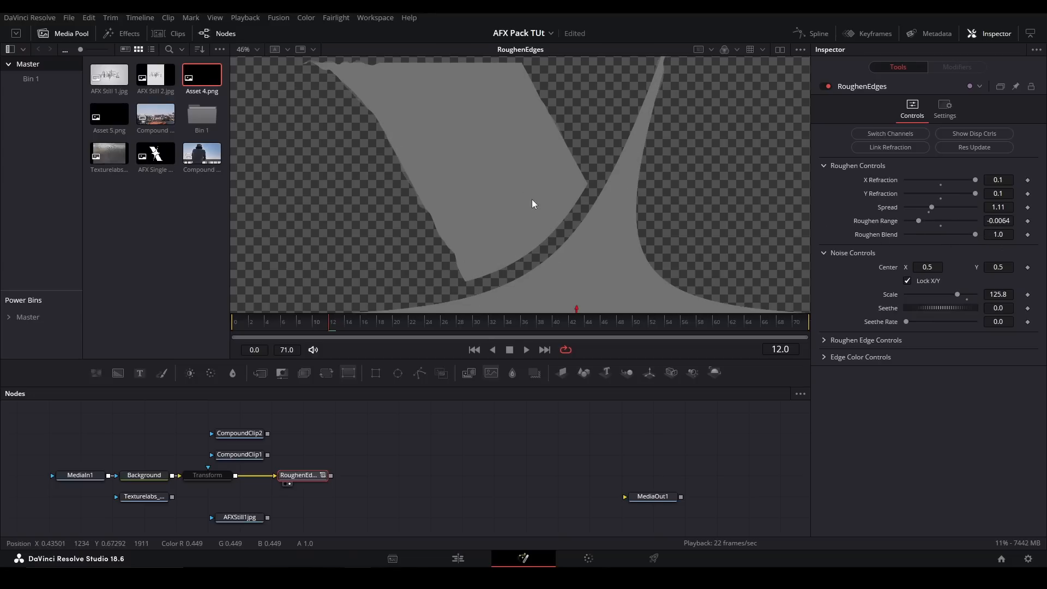
{"action": "scroll", "coordinate": [491, 202], "scroll_direction": "down", "scroll_amount": 2}
{"action": "left_click_drag", "start_coordinate": [930, 303], "coordinate": [975, 307]}
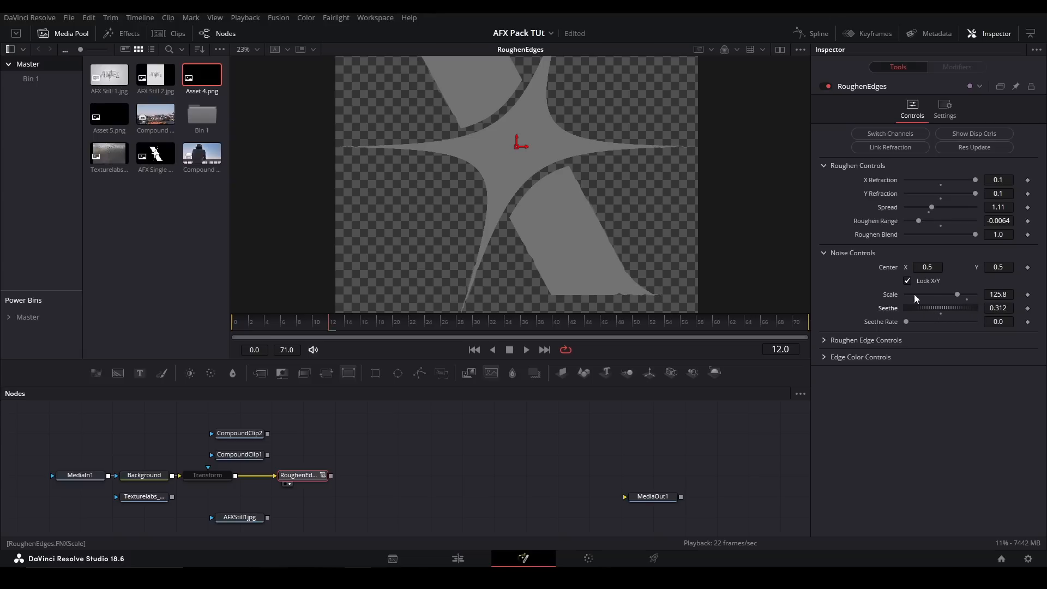
- Reveal the Roughen Edge Controls, set Roughen Edge Blend to 1.0, update the resolution and inspect the edges up close
{"action": "left_click", "coordinate": [827, 341]}
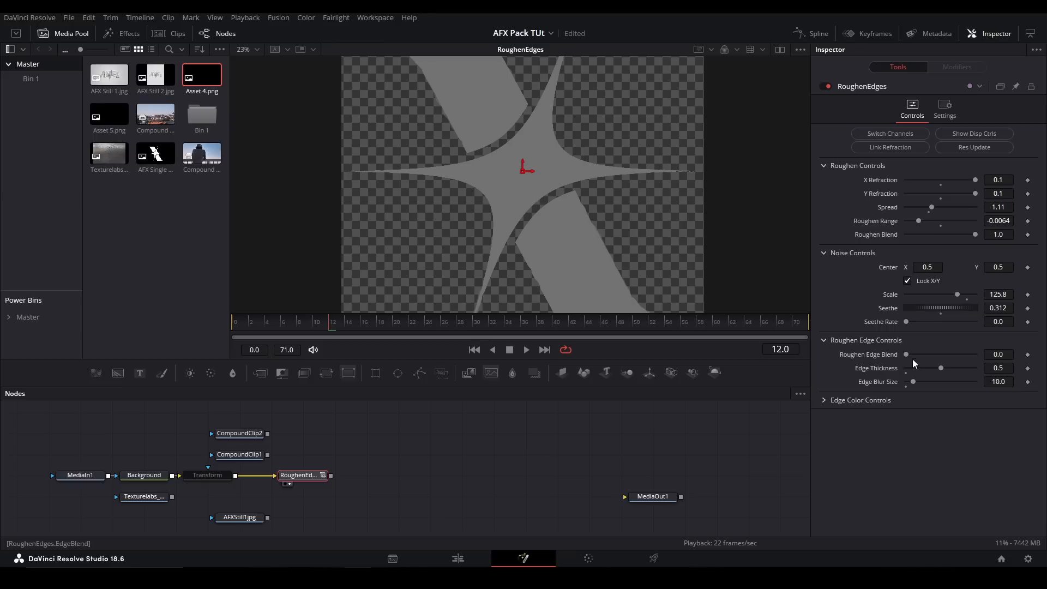
{"action": "left_click_drag", "start_coordinate": [910, 355], "coordinate": [976, 355]}
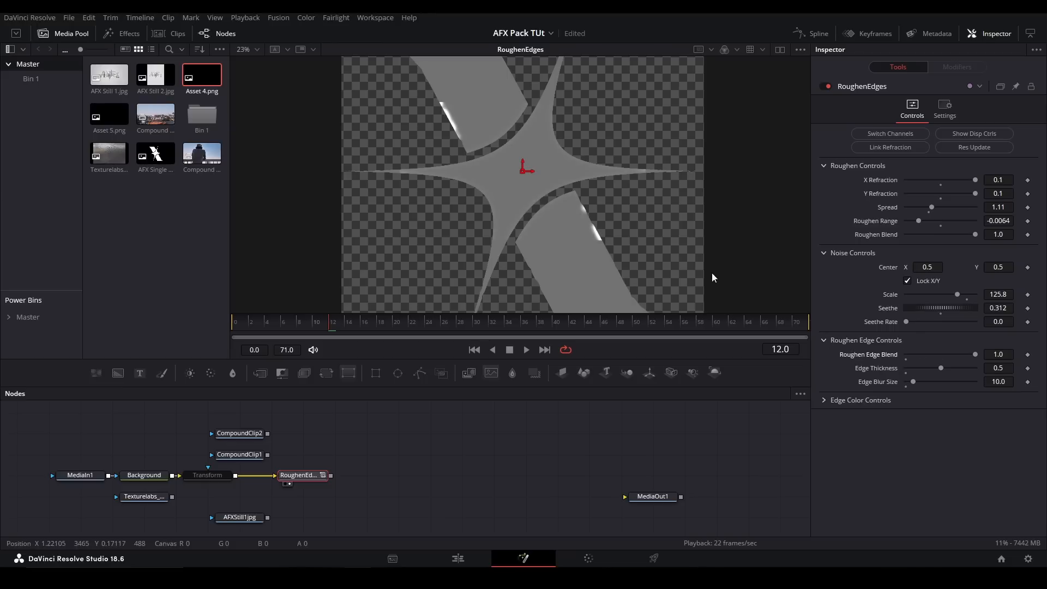
{"action": "scroll", "coordinate": [452, 209], "scroll_direction": "up", "scroll_amount": 5}
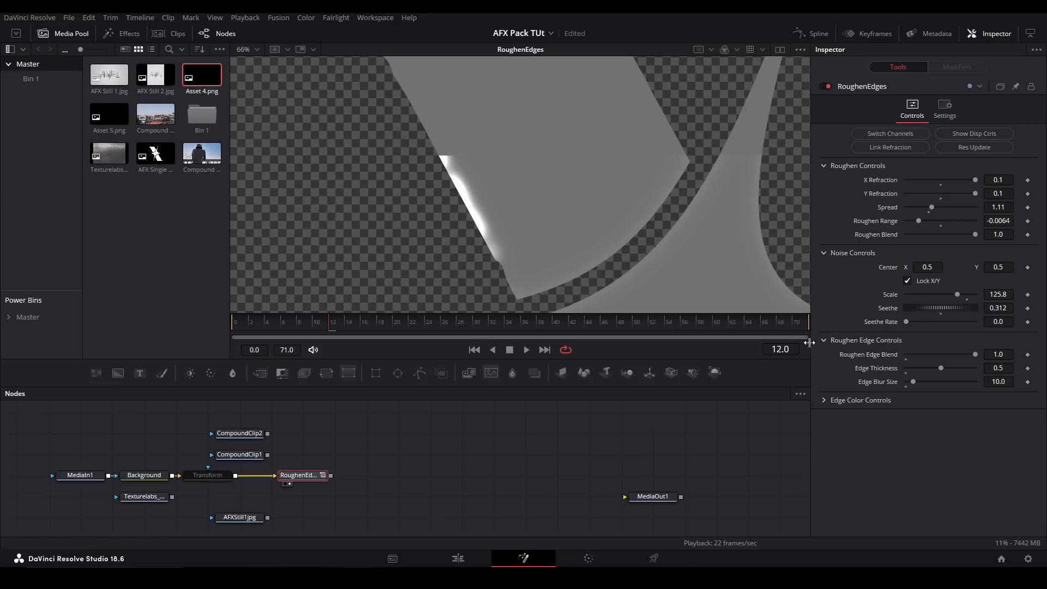
{"action": "key", "text": "ctrl+f"}
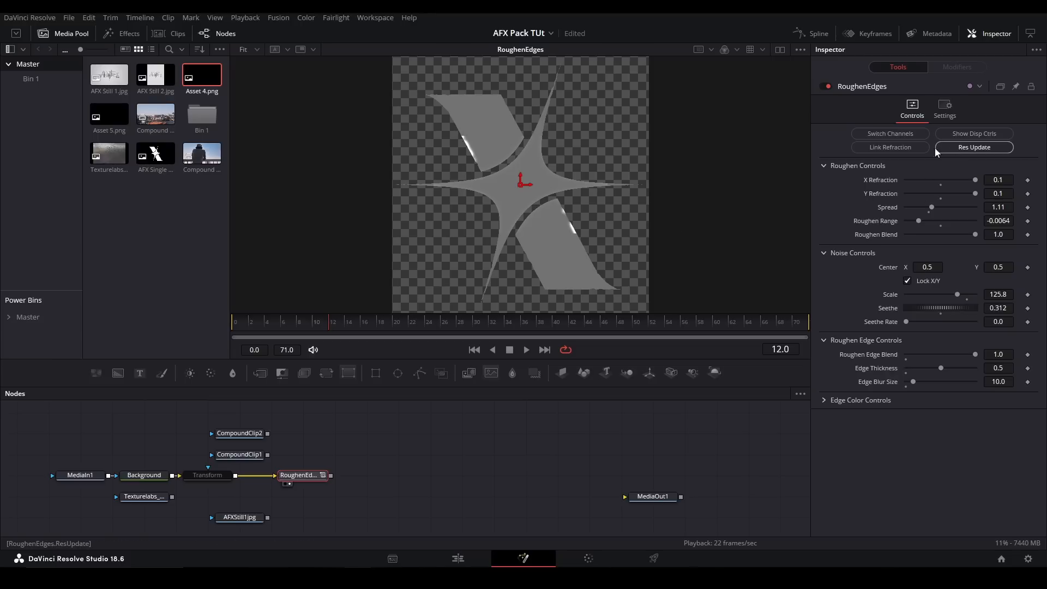
{"action": "scroll", "coordinate": [505, 120], "scroll_direction": "up", "scroll_amount": 1}
{"action": "scroll", "coordinate": [460, 130], "scroll_direction": "down", "scroll_amount": 1}
{"action": "scroll", "coordinate": [540, 210], "scroll_direction": "up", "scroll_amount": 3}
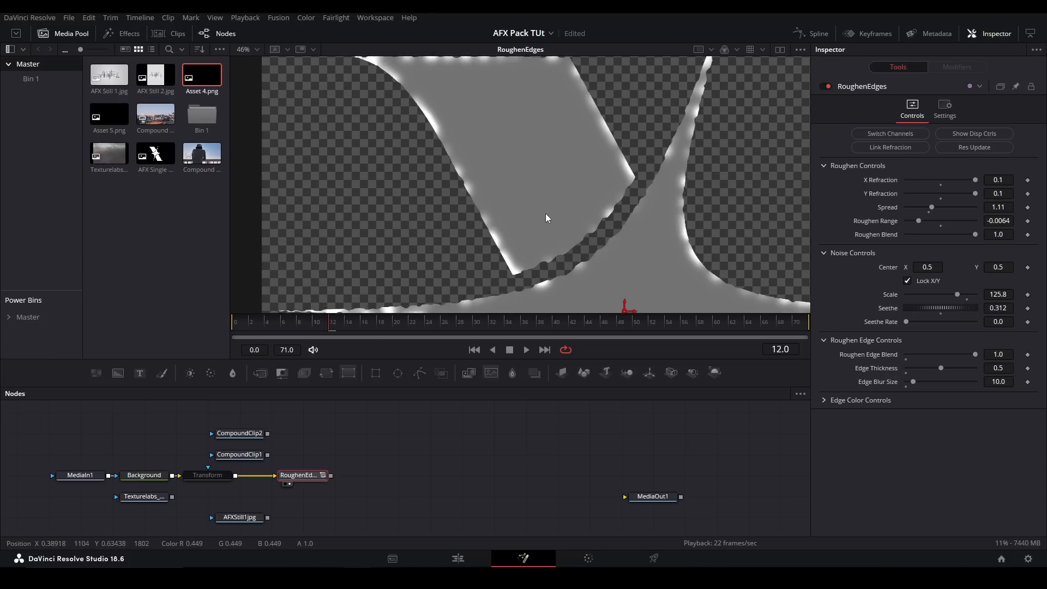
- Set Edge Thickness to 0.961 and Edge Blur Size to 1.6, and return Roughen Edge Blend to 0.0
{"action": "left_click_drag", "start_coordinate": [951, 368], "coordinate": [983, 366]}
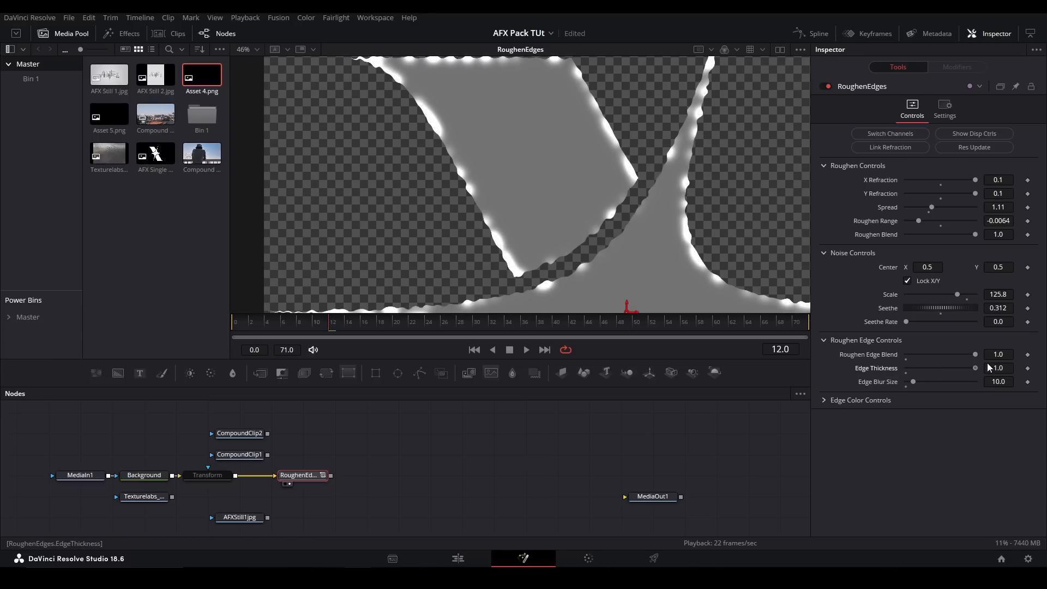
{"action": "mouse_move", "coordinate": [910, 383]}
{"action": "left_mouse_down"}
{"action": "mouse_move", "coordinate": [924, 380]}
{"action": "mouse_move", "coordinate": [901, 374]}
{"action": "left_mouse_up"}
{"action": "left_click_drag", "start_coordinate": [974, 354], "coordinate": [834, 341]}
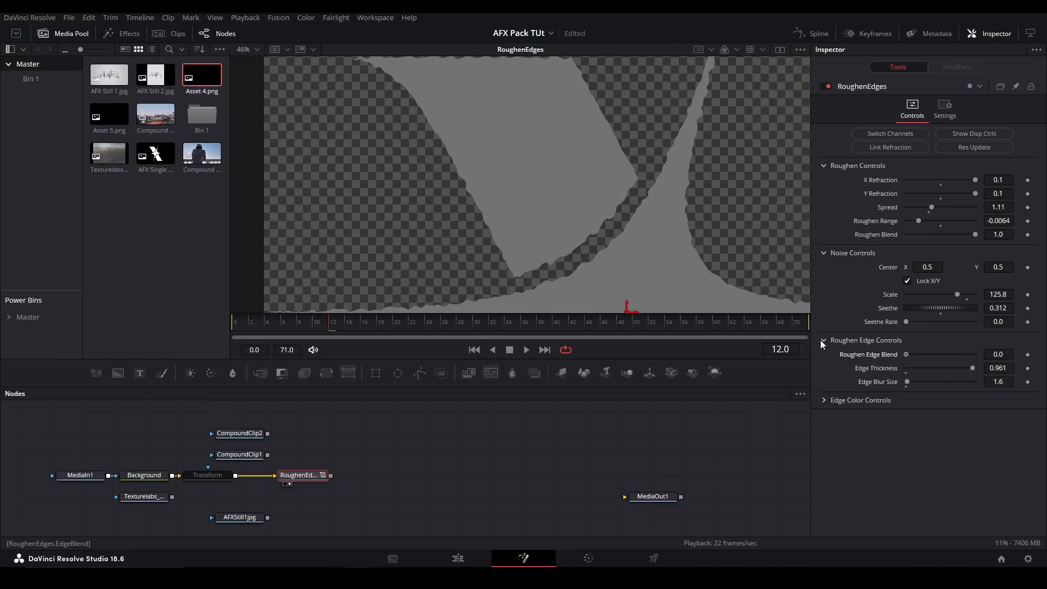
- Try a noise Scale of 16.1, settle it at 40.2, and raise the Spread to 2.646
{"action": "left_click_drag", "start_coordinate": [948, 296], "coordinate": [917, 286]}
{"action": "key", "text": "ctrl+f"}
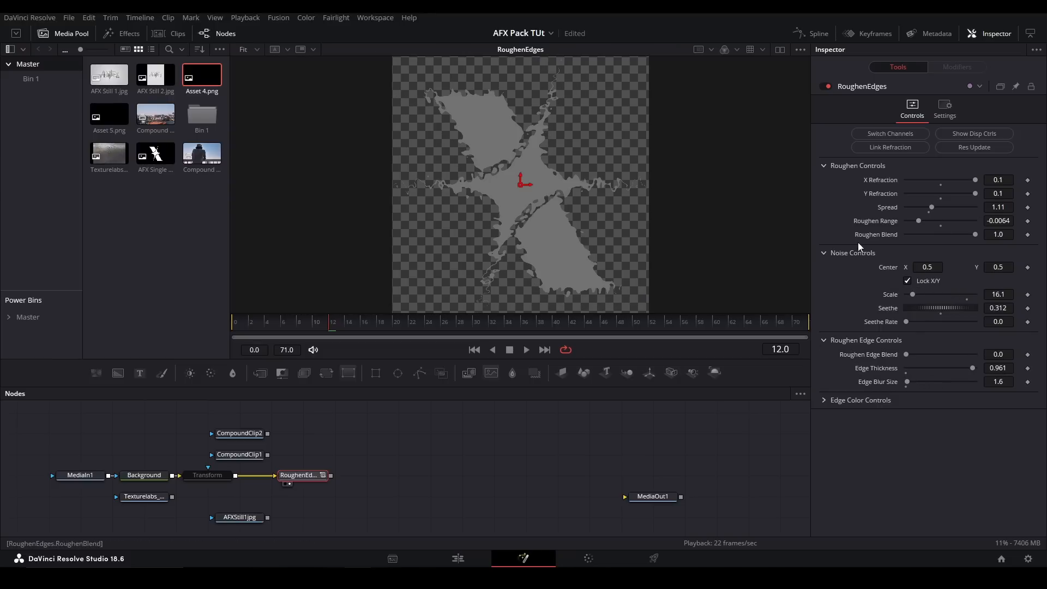
{"action": "mouse_move", "coordinate": [915, 294]}
{"action": "left_mouse_down"}
{"action": "mouse_move", "coordinate": [945, 290]}
{"action": "mouse_move", "coordinate": [934, 289]}
{"action": "left_mouse_up"}
{"action": "mouse_move", "coordinate": [950, 213]}
{"action": "left_mouse_down"}
{"action": "mouse_move", "coordinate": [989, 218]}
{"action": "mouse_move", "coordinate": [966, 221]}
{"action": "left_mouse_up"}
{"action": "scroll", "coordinate": [482, 137], "scroll_direction": "up", "scroll_amount": 5}
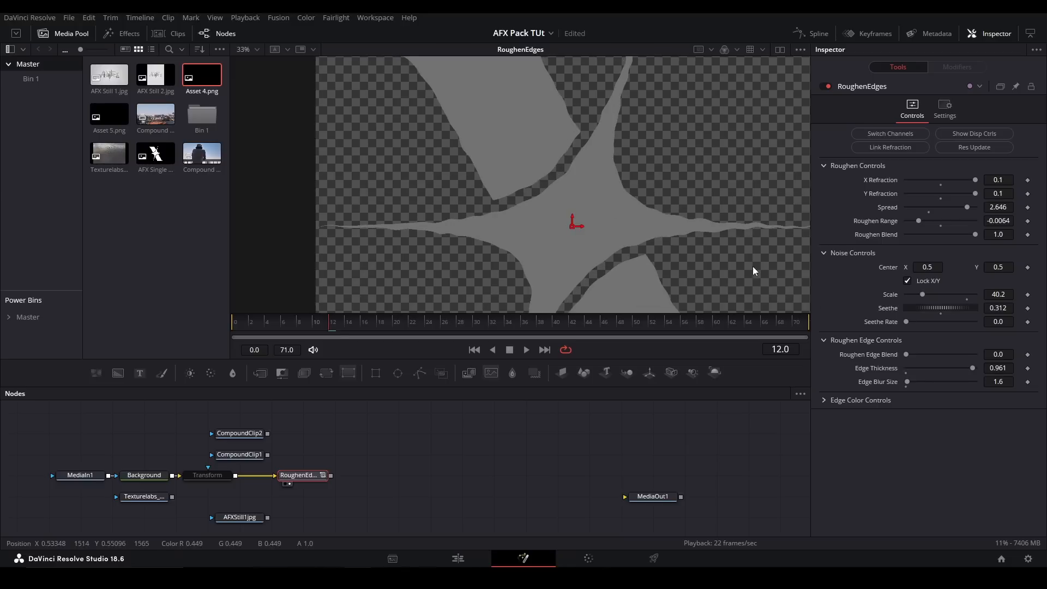
- Reveal the Edge Color Controls, set Roughen Edge Blend back to 1.0 and show the edge color picker
{"action": "key", "text": "ctrl+f"}
{"action": "left_click", "coordinate": [827, 401]}
{"action": "left_click_drag", "start_coordinate": [906, 355], "coordinate": [979, 355]}
{"action": "left_click", "coordinate": [908, 415]}
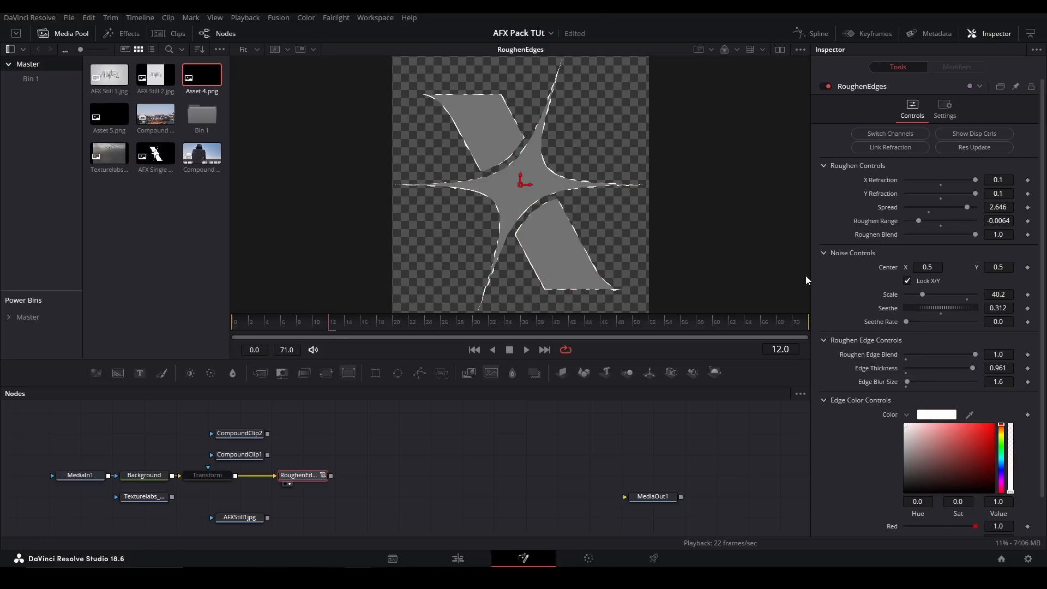
- Replace RoughenEdges with a Scatter node fed by CompoundClip1 and inspect its result up close
{"action": "key", "text": "Delete"}
{"action": "key", "text": "shift+space"}
{"action": "type", "text": "sa"}
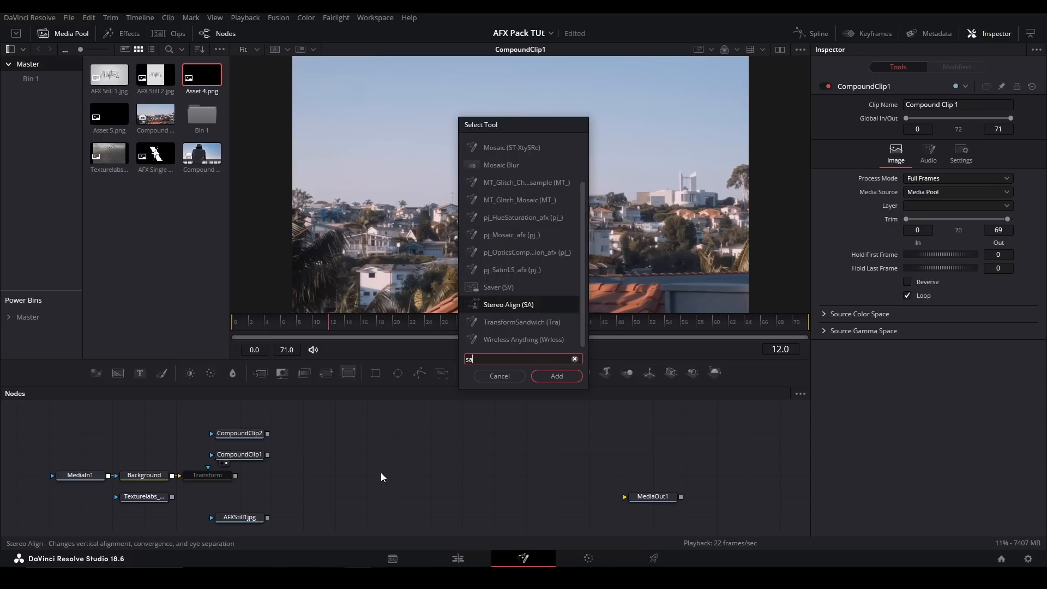
{"action": "key", "text": "Return"}
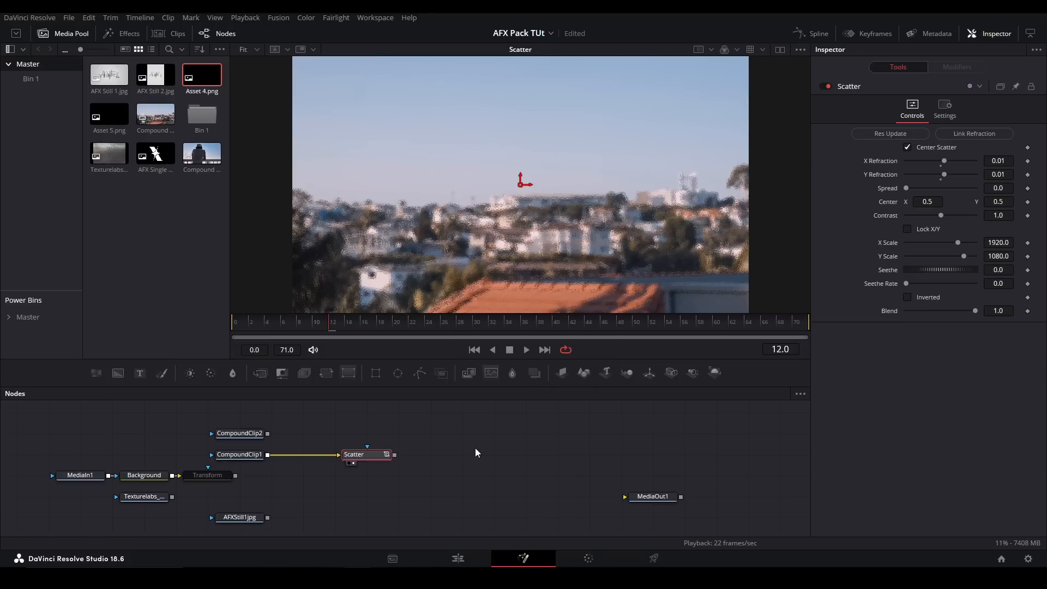
{"action": "left_click", "coordinate": [476, 447]}
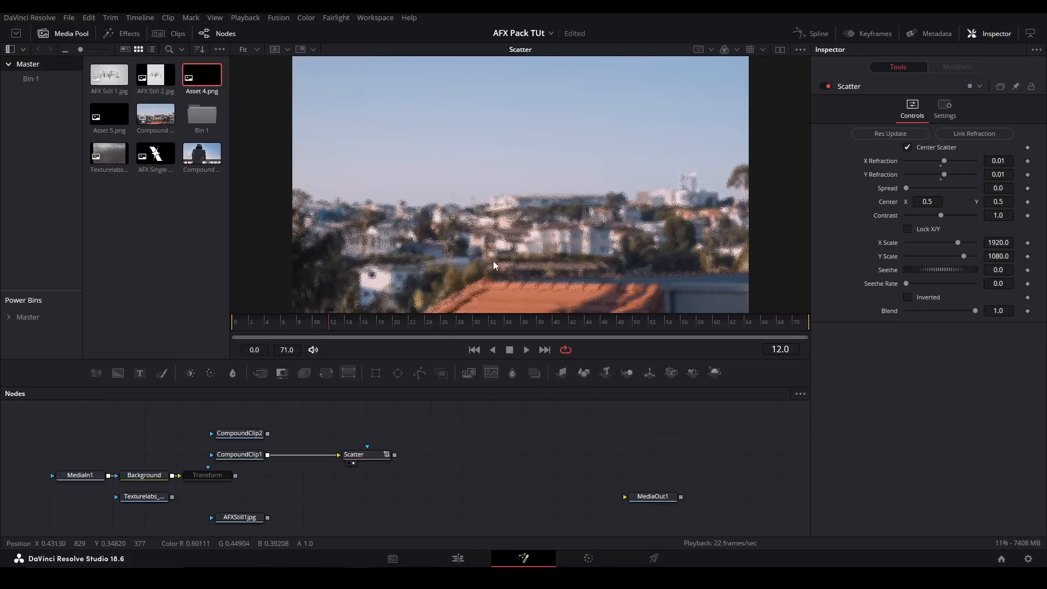
{"action": "scroll", "coordinate": [544, 214], "scroll_direction": "up", "scroll_amount": 7}
{"action": "scroll", "coordinate": [538, 196], "scroll_direction": "down", "scroll_amount": 4}
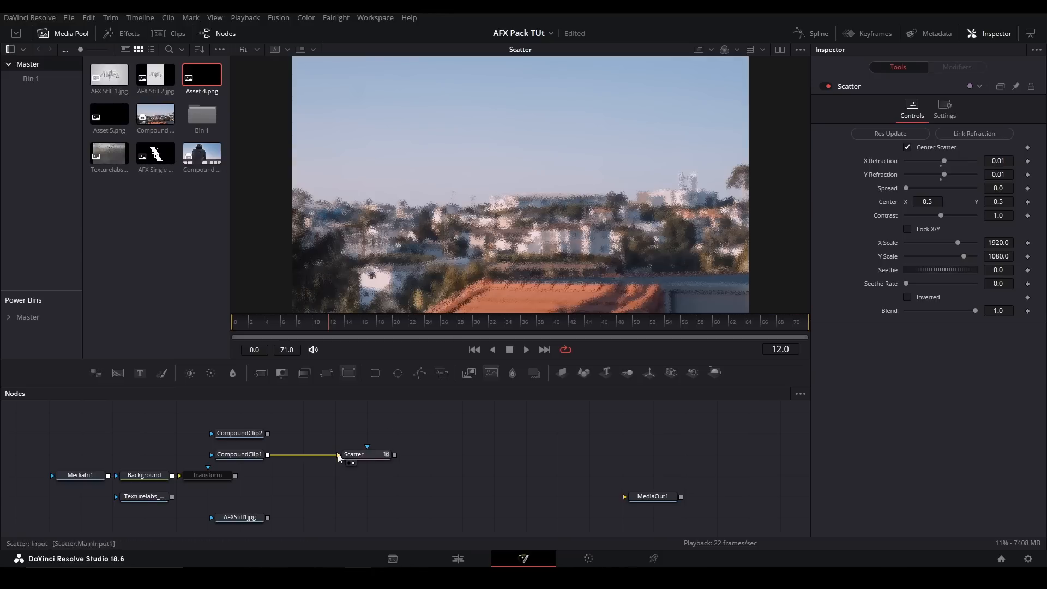
{"action": "scroll", "coordinate": [556, 180], "scroll_direction": "up", "scroll_amount": 3}
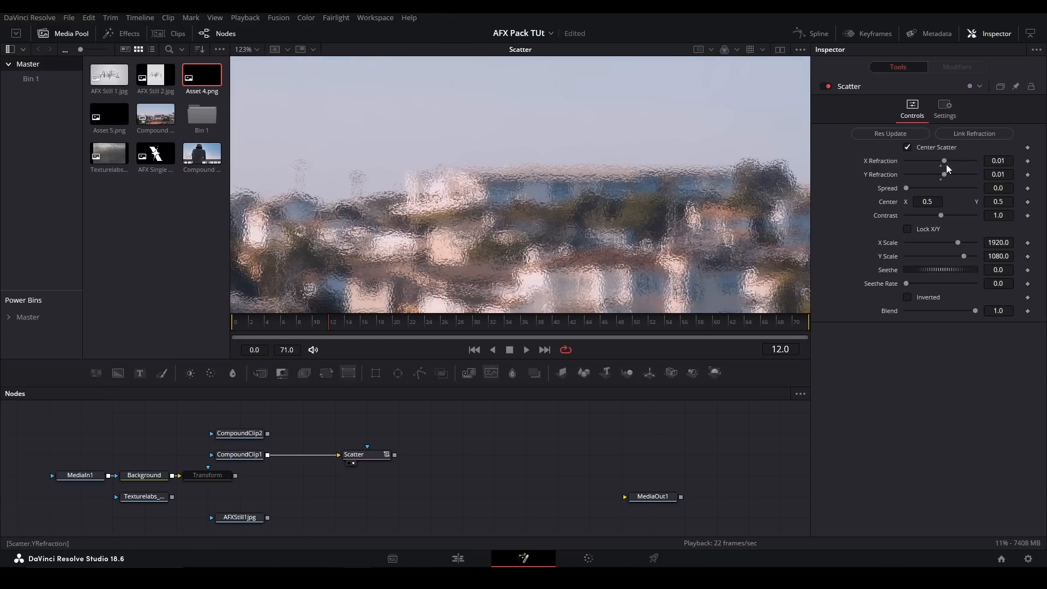
- Set the Scatter node's X and Y Refraction to 0.1 and fit the image in the viewer
{"action": "left_click_drag", "start_coordinate": [944, 161], "coordinate": [976, 150]}
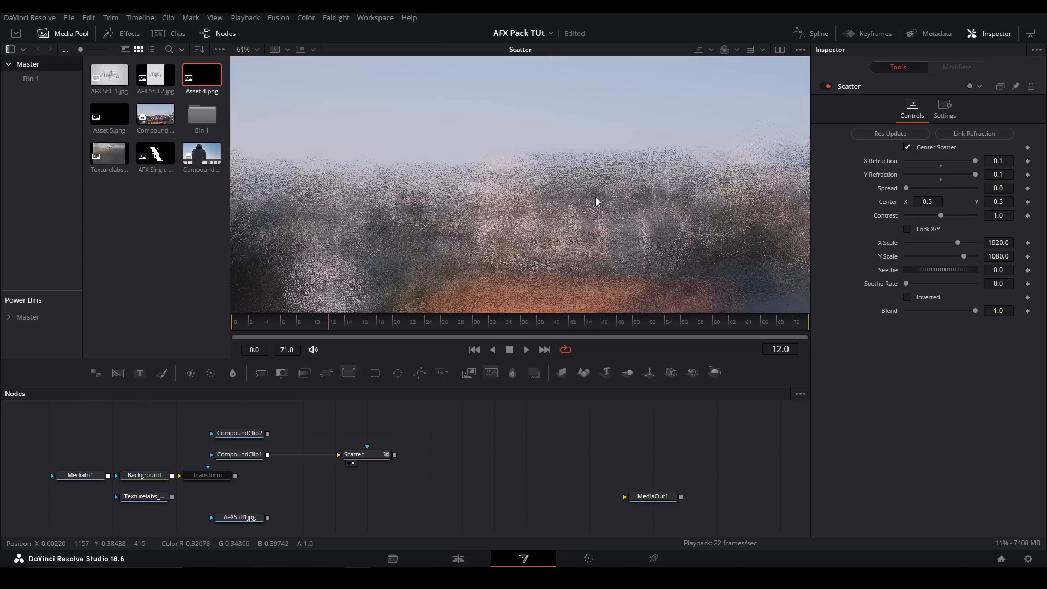
{"action": "key", "text": "ctrl+f"}
{"action": "left_click_drag", "start_coordinate": [906, 187], "coordinate": [941, 215]}
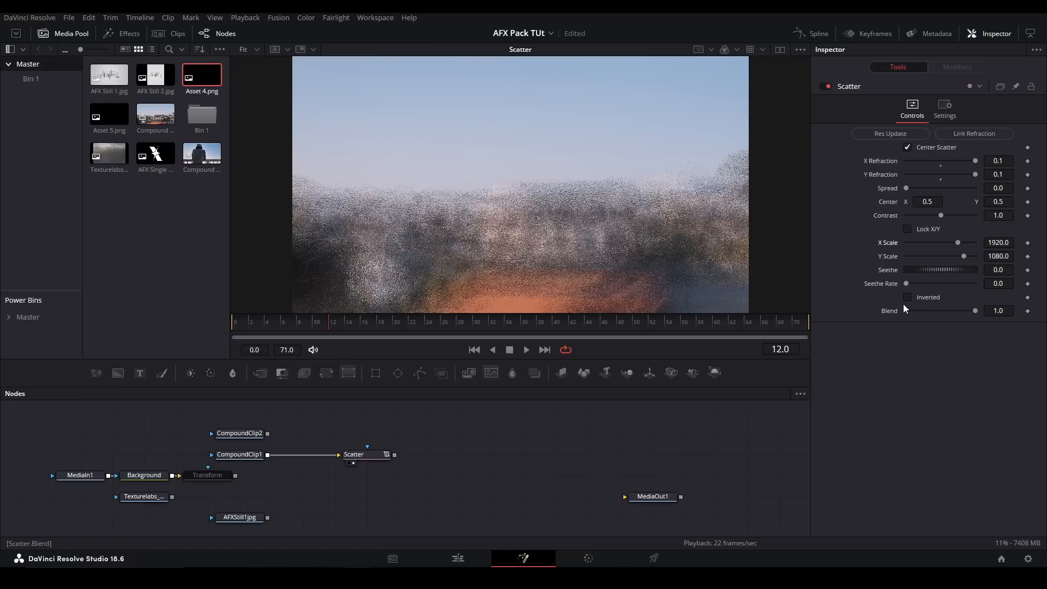
- Try a Seethe Rate of 0.134 on the Scatter node and undo the change
{"action": "left_click_drag", "start_coordinate": [908, 284], "coordinate": [918, 285]}
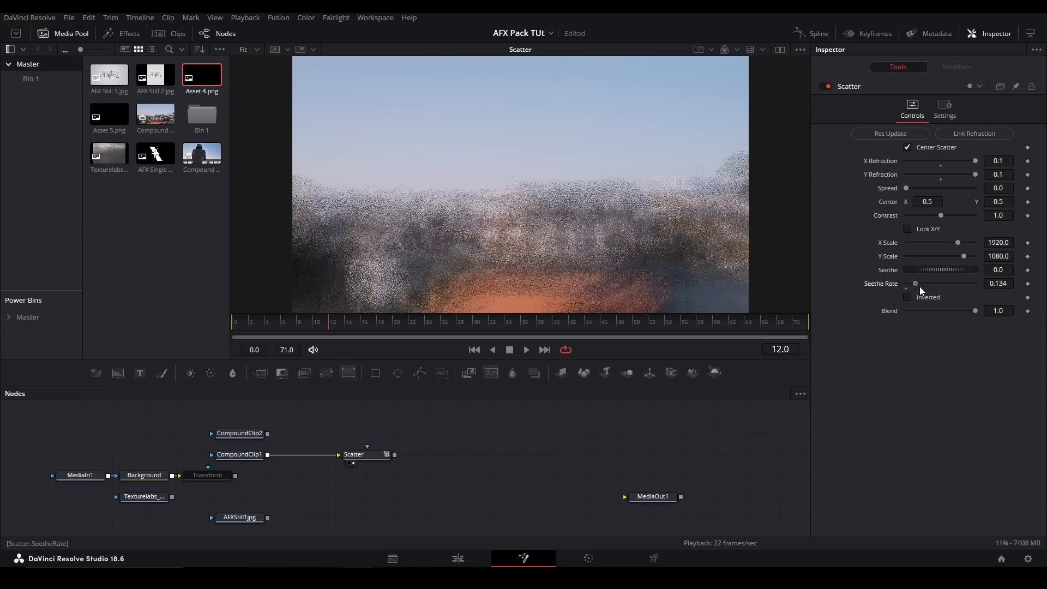
{"action": "key", "text": "ctrl+z"}
{"action": "left_click_drag", "start_coordinate": [975, 310], "coordinate": [1034, 311]}
{"action": "left_click", "coordinate": [945, 297]}
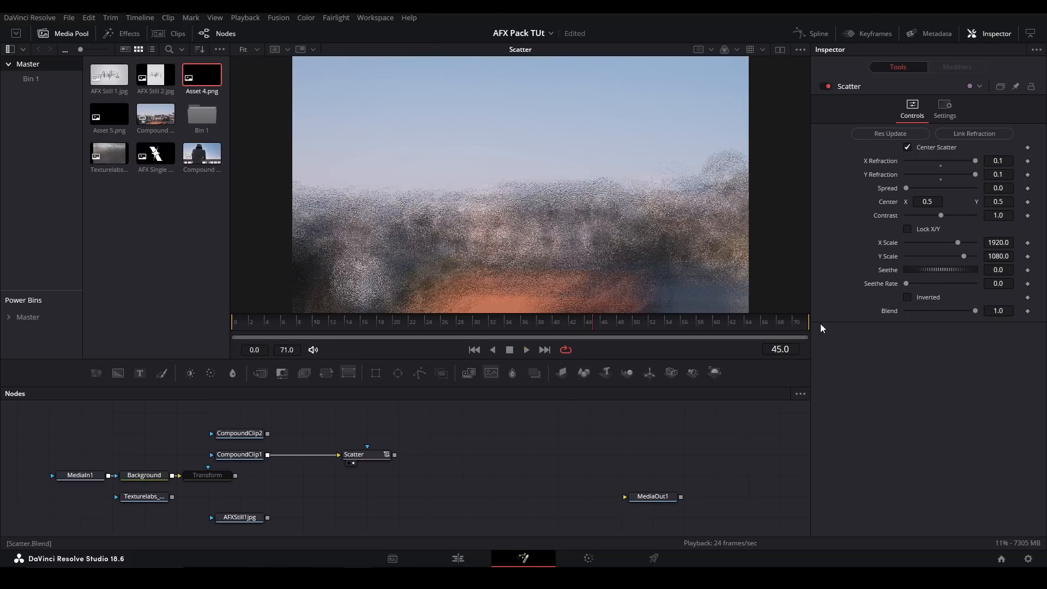
- Replace Scatter with a StrobeLight node fed by CompoundClip1, view it and play back its flicker
{"action": "key", "text": "Delete"}
{"action": "key", "text": "shift+space"}
{"action": "type", "text": "strobe"}
{"action": "key", "text": "Return"}
{"action": "left_click_drag", "start_coordinate": [267, 455], "coordinate": [348, 453]}
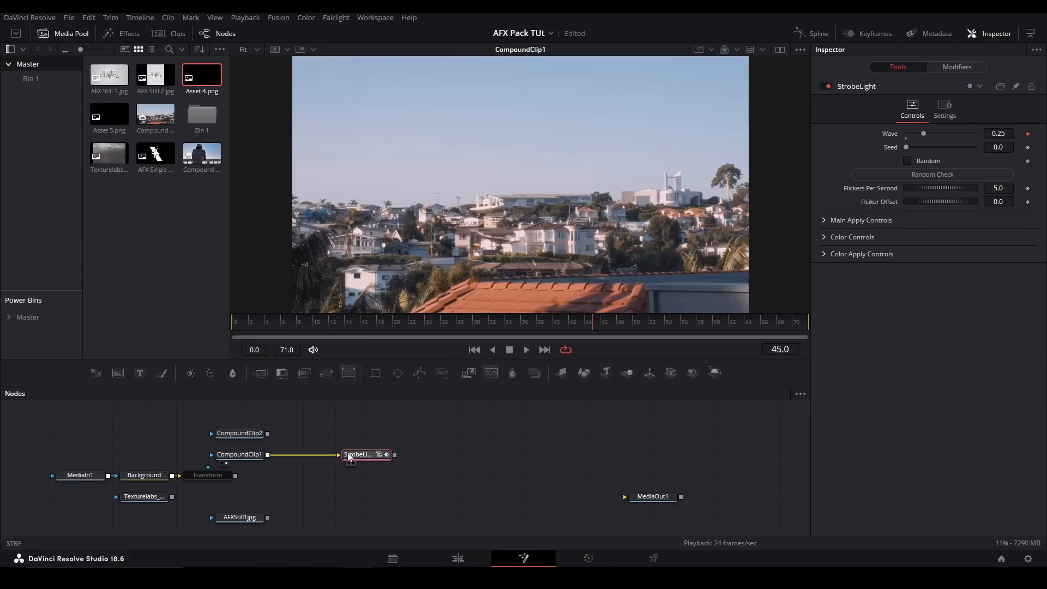
{"action": "key", "text": "1"}
{"action": "key", "text": "space"}
- Preview the strobe with Random enabled, and turn Random off again using Random Check to refresh it
{"action": "key", "text": "space"}
{"action": "left_click", "coordinate": [924, 162]}
{"action": "left_click", "coordinate": [934, 175]}
{"action": "key", "text": "space"}
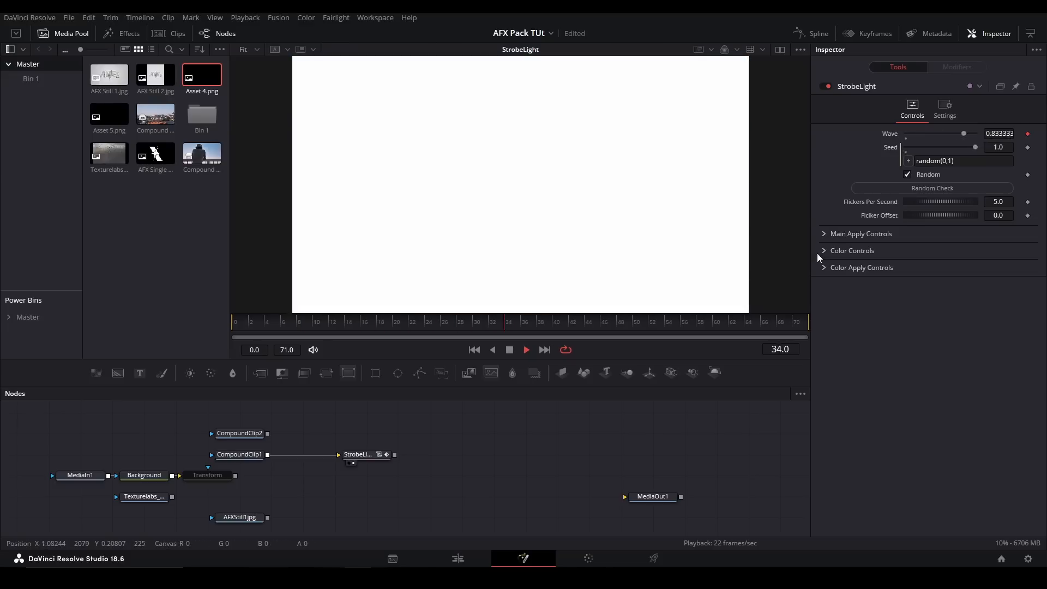
{"action": "left_click", "coordinate": [927, 175]}
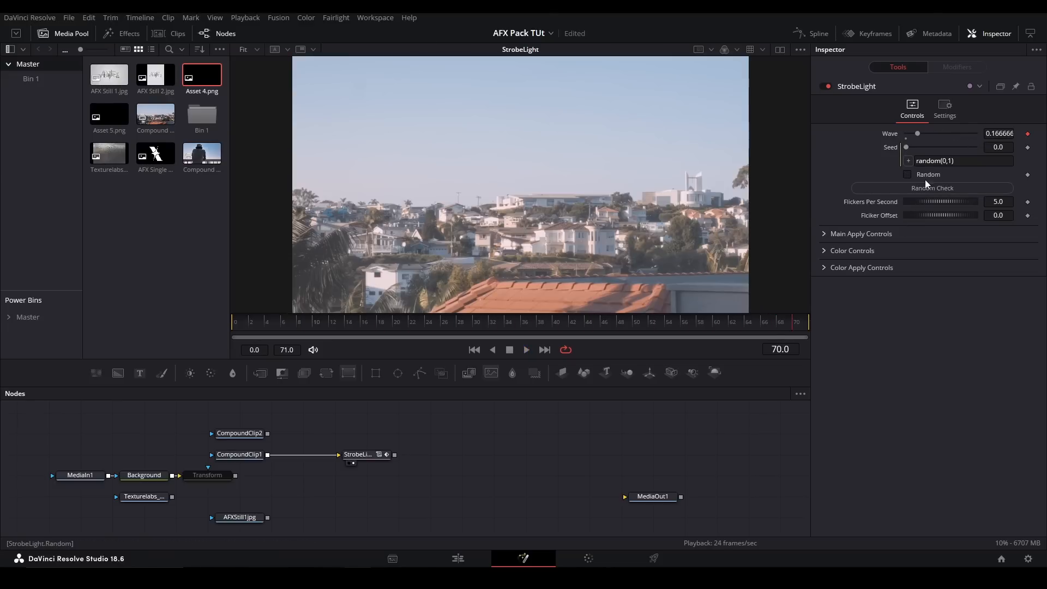
{"action": "key", "text": "space"}
{"action": "left_click", "coordinate": [911, 186]}
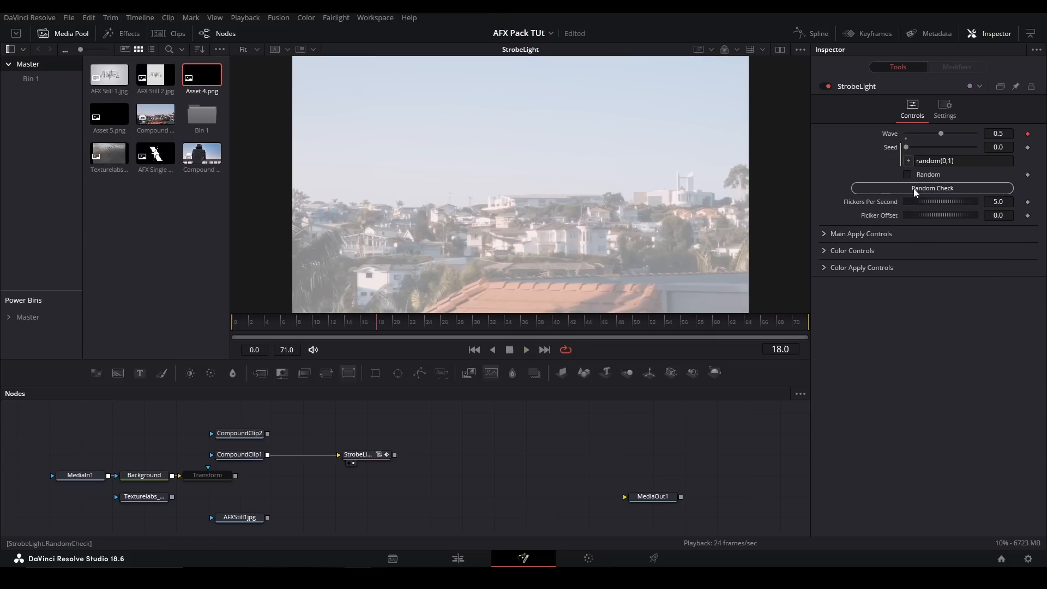
{"action": "key", "text": "space"}
- Set StrobeLight's Flickers Per Second to 2 and play back the slower strobe
{"action": "key", "text": "space"}
{"action": "double_click", "coordinate": [989, 187]}
{"action": "type", "text": "2"}
{"action": "key", "text": "Return"}
{"action": "key", "text": "space"}
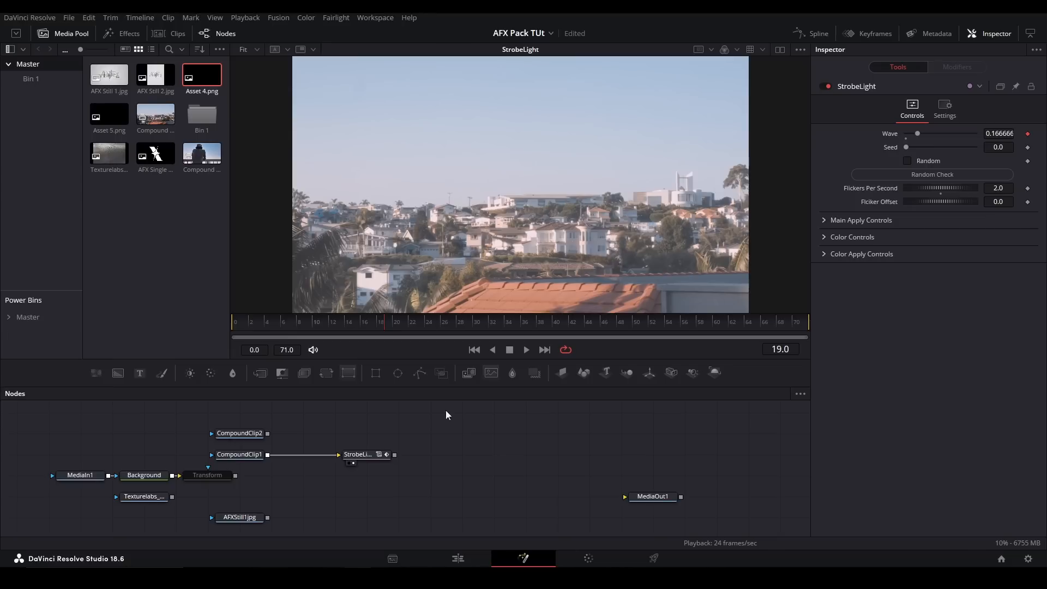
- Try 1 for Flickers Per Second and play back the result
{"action": "key", "text": "space"}
{"action": "double_click", "coordinate": [999, 188]}
{"action": "type", "text": "1"}
{"action": "key", "text": "Return"}
{"action": "key", "text": "space"}
- Try Flickers Per Second at 0.5 with an offset of 1.145, and restore them to 2.0 and 0.0
{"action": "key", "text": "space"}
{"action": "double_click", "coordinate": [999, 188]}
{"action": "type", "text": "0.5"}
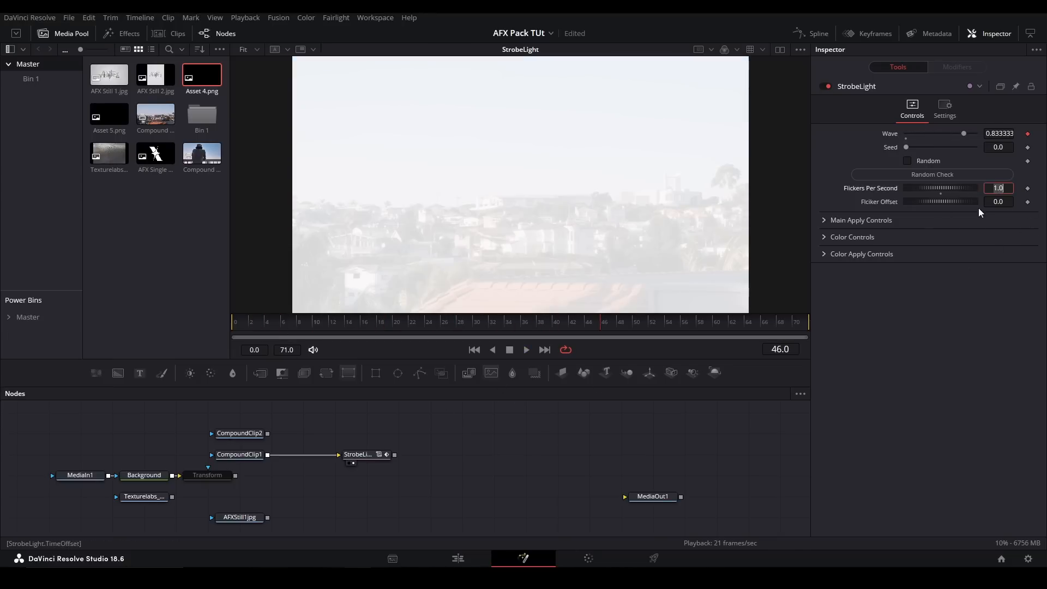
{"action": "key", "text": "Return"}
{"action": "key", "text": "space"}
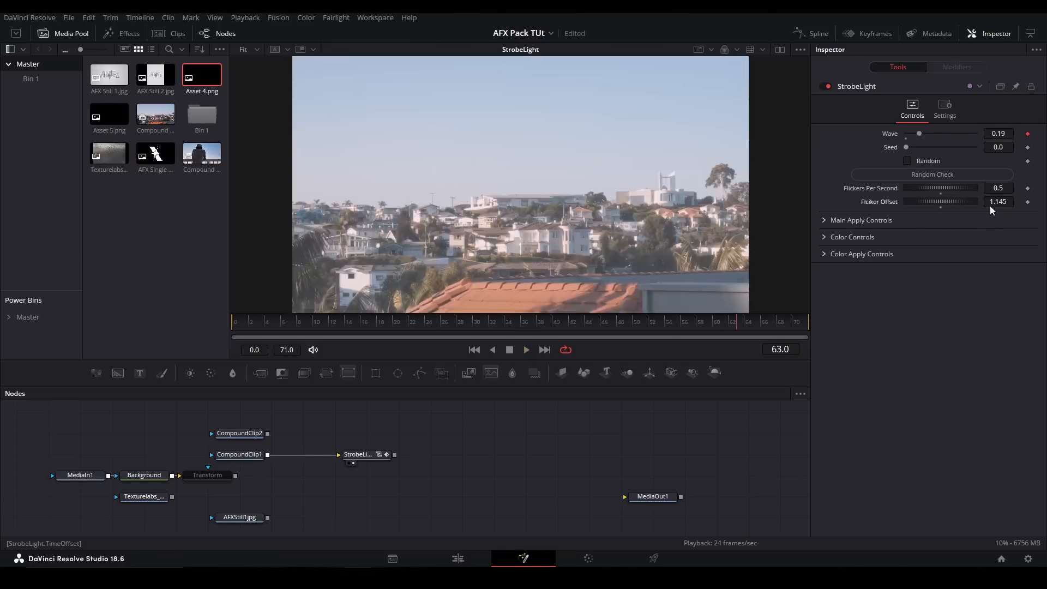
{"action": "key", "text": "space"}
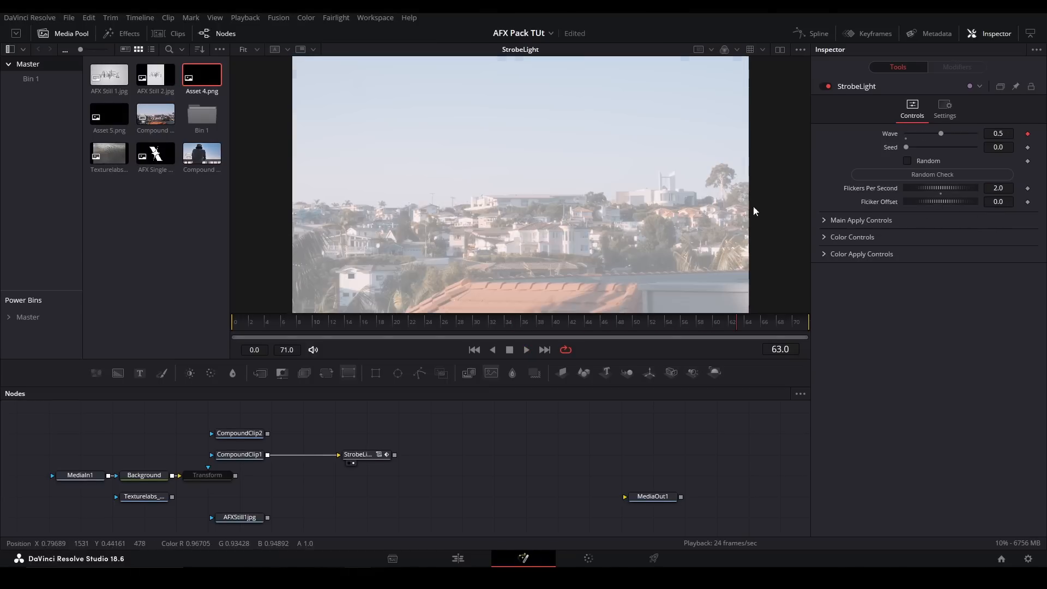
- Examine StrobeLight's Main Apply Controls and apply mode options during playback, and collapse the section again
{"action": "left_click", "coordinate": [825, 220]}
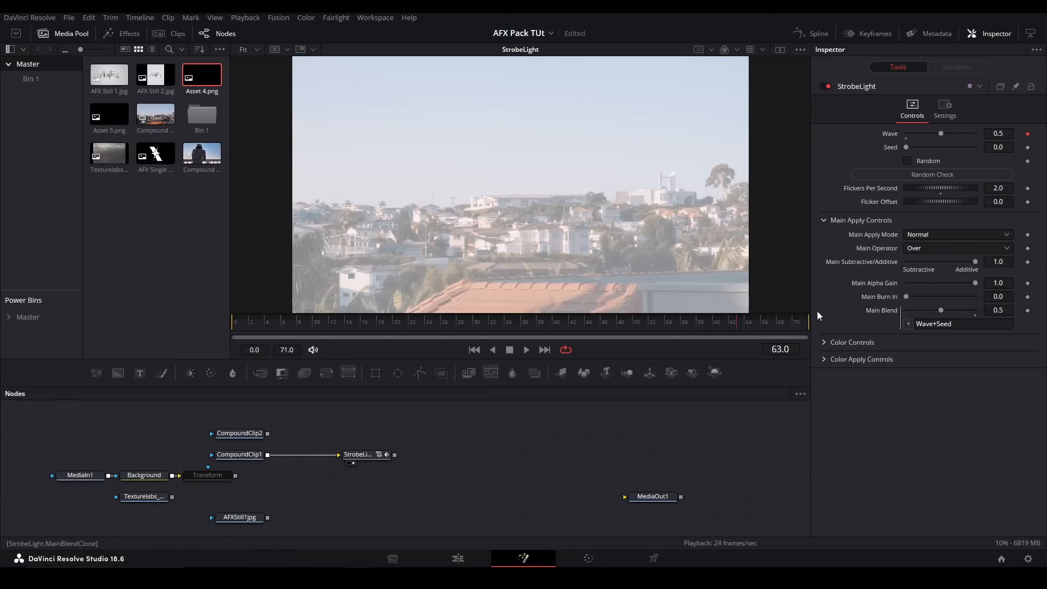
{"action": "key", "text": "space"}
{"action": "left_click", "coordinate": [934, 231]}
{"action": "left_click", "coordinate": [849, 237]}
{"action": "left_click", "coordinate": [820, 220]}
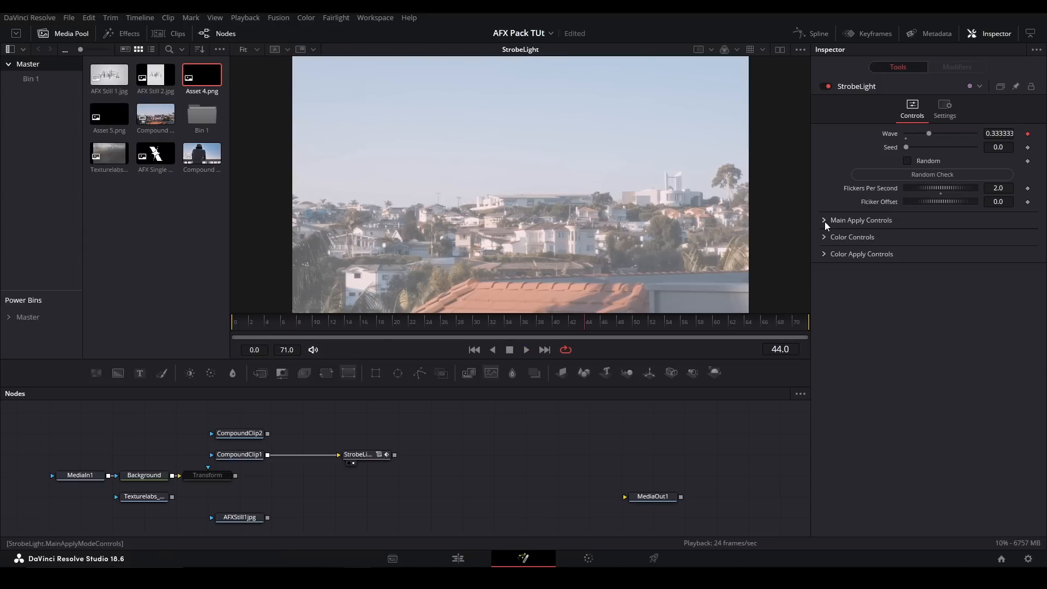
- Set the strobe color to pure red (Red 1.0, Green 0.0, Blue 0.0), play it back and collapse the Color Controls
{"action": "left_click", "coordinate": [824, 237]}
{"action": "left_click", "coordinate": [907, 252]}
{"action": "left_click", "coordinate": [935, 282]}
{"action": "left_click_drag", "start_coordinate": [935, 283], "coordinate": [995, 261]}
{"action": "key", "text": "space"}
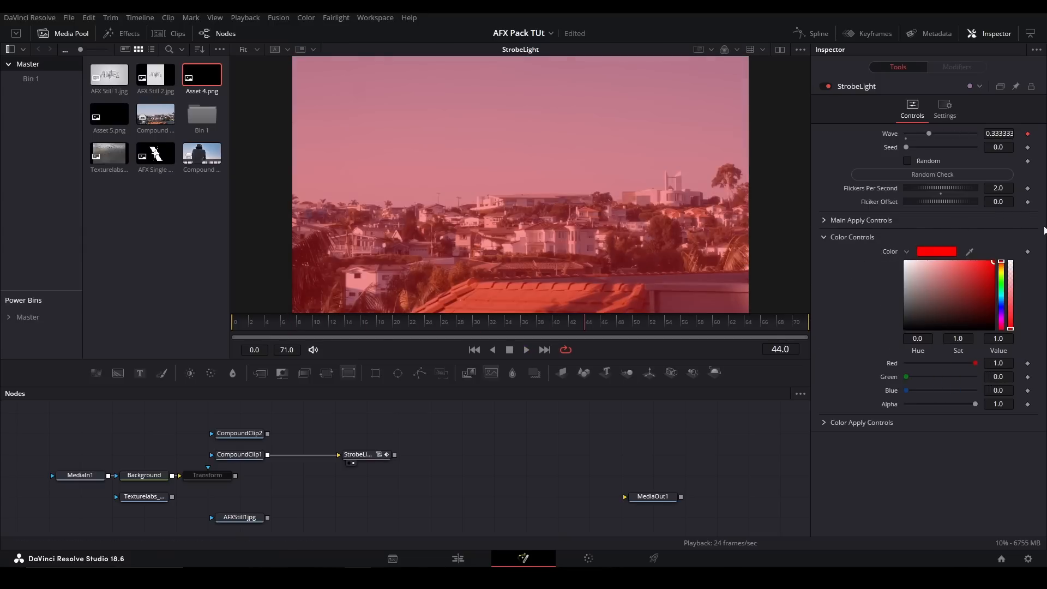
{"action": "left_click", "coordinate": [907, 251]}
{"action": "left_click", "coordinate": [825, 236]}
- Examine the Color Apply Controls and their apply mode options, and scrub the timeline to check the strobe
{"action": "left_click", "coordinate": [825, 254]}
{"action": "left_click", "coordinate": [937, 266]}
{"action": "left_click", "coordinate": [930, 293]}
{"action": "left_click_drag", "start_coordinate": [508, 315], "coordinate": [517, 314]}
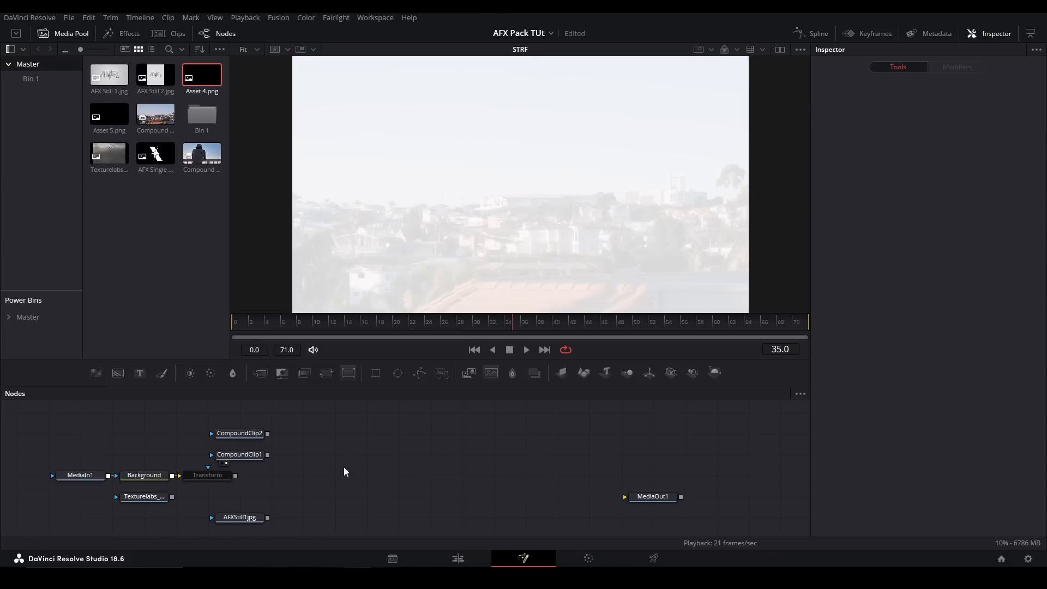
- Replace StrobeLight with a Texturize node fed by CompoundClip1 and view it
{"action": "key", "text": "Delete"}
{"action": "key", "text": "shift+space"}
{"action": "type", "text": "texture"}
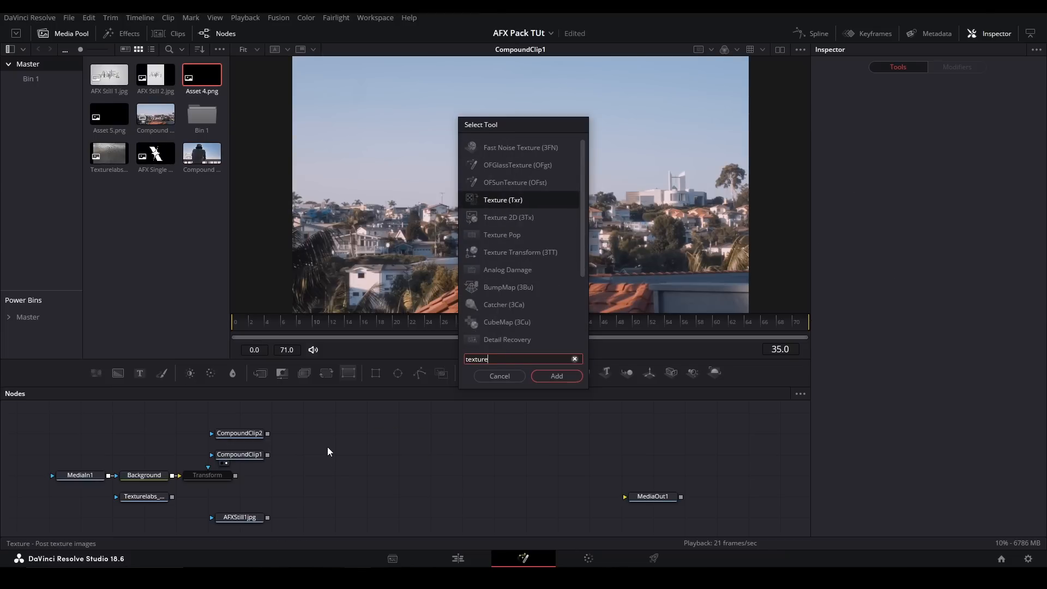
{"action": "key", "text": "Return"}
{"action": "left_click_drag", "start_coordinate": [267, 455], "coordinate": [361, 456]}
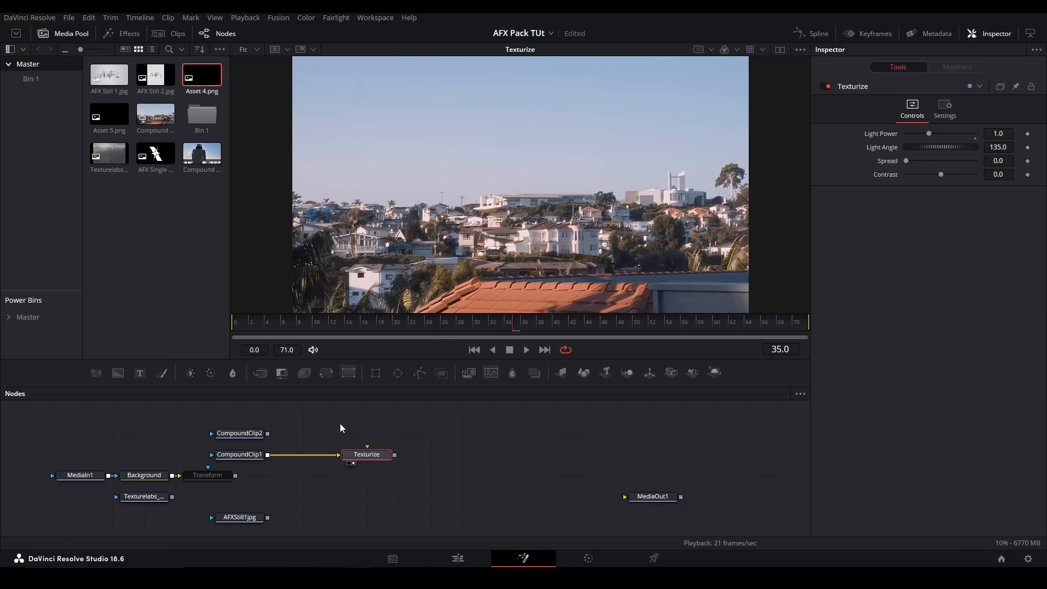
- Feed a FastNoise texture into Texturize, and set Light Angle to 455.9, Light Power to 0.898 and Contrast to 1.0
{"action": "left_click_drag", "start_coordinate": [118, 372], "coordinate": [375, 460]}
{"action": "left_click", "coordinate": [375, 457]}
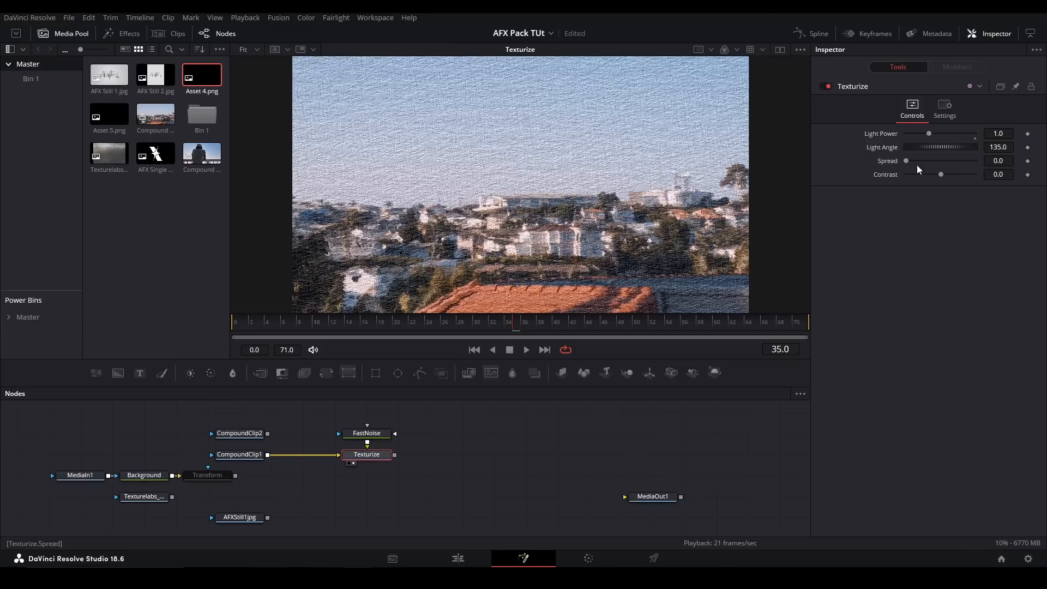
{"action": "left_click_drag", "start_coordinate": [948, 149], "coordinate": [1005, 138]}
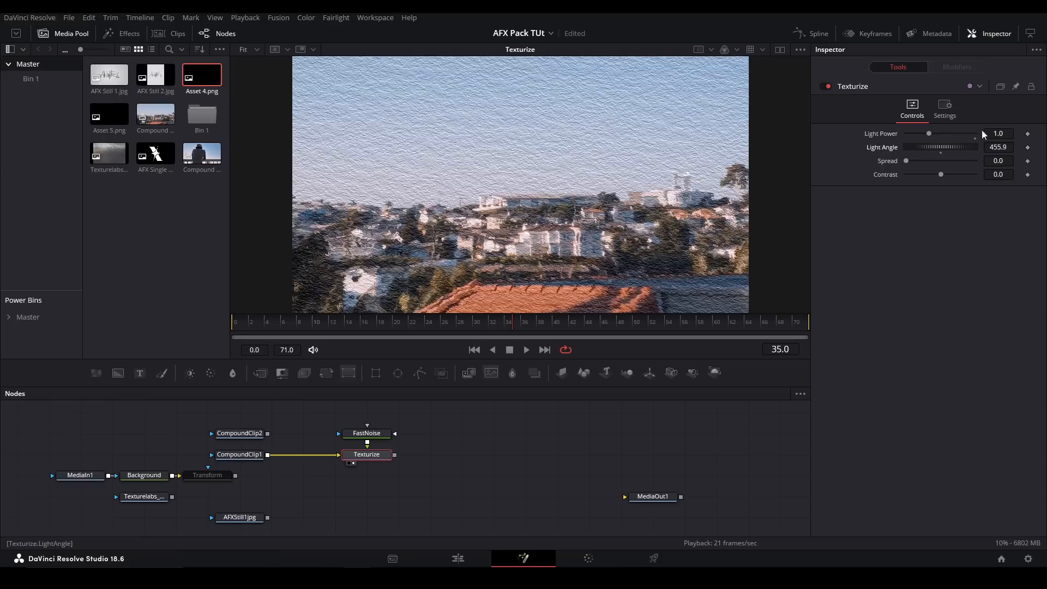
{"action": "left_click_drag", "start_coordinate": [931, 133], "coordinate": [981, 174]}
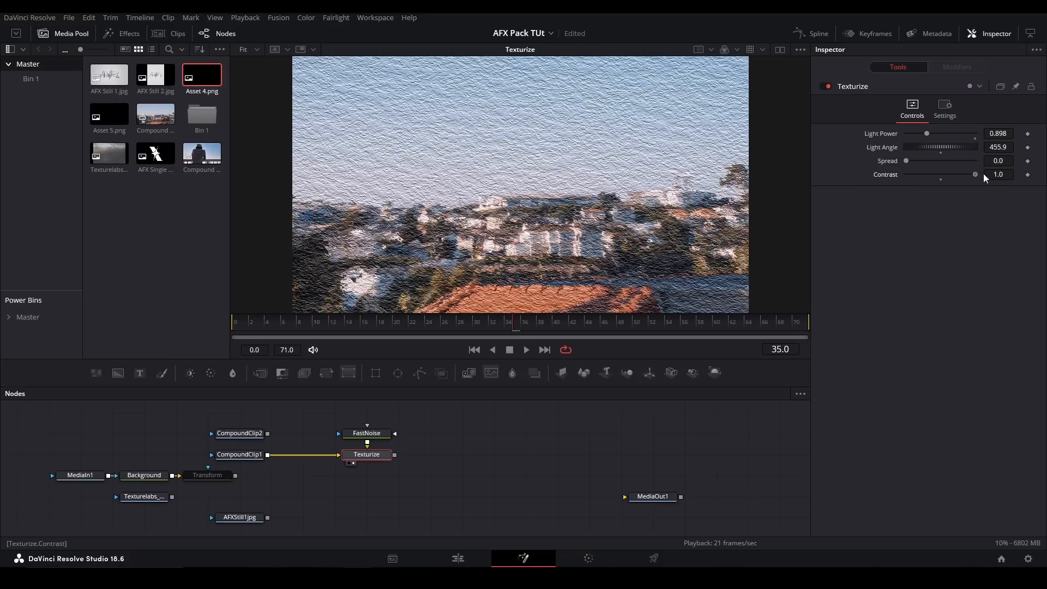
- Delete the FastNoise and Texturize nodes and save the project
{"action": "left_click_drag", "start_coordinate": [440, 475], "coordinate": [336, 415]}
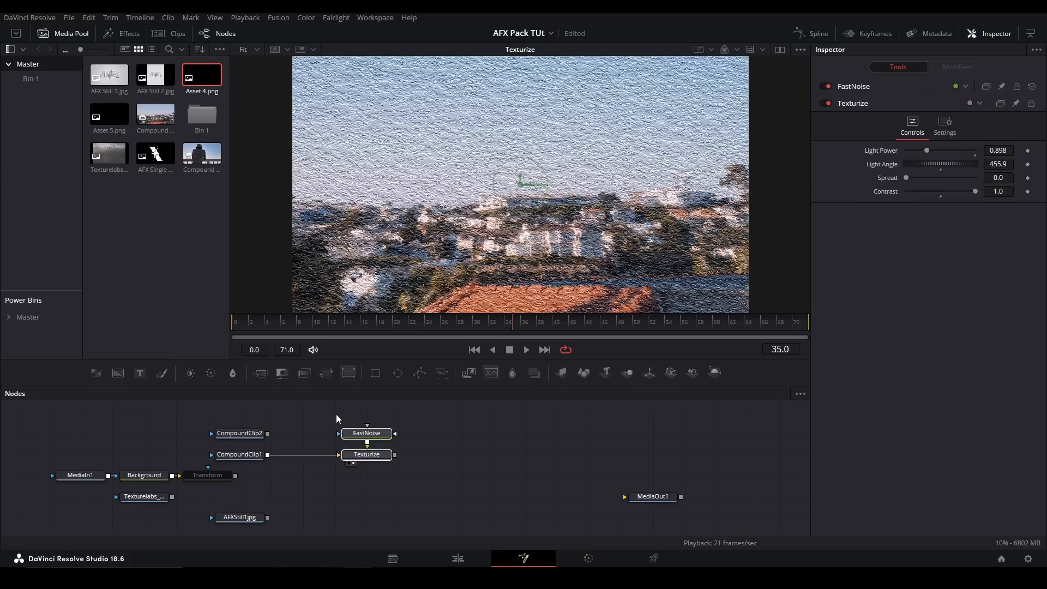
{"action": "key", "text": "Delete"}
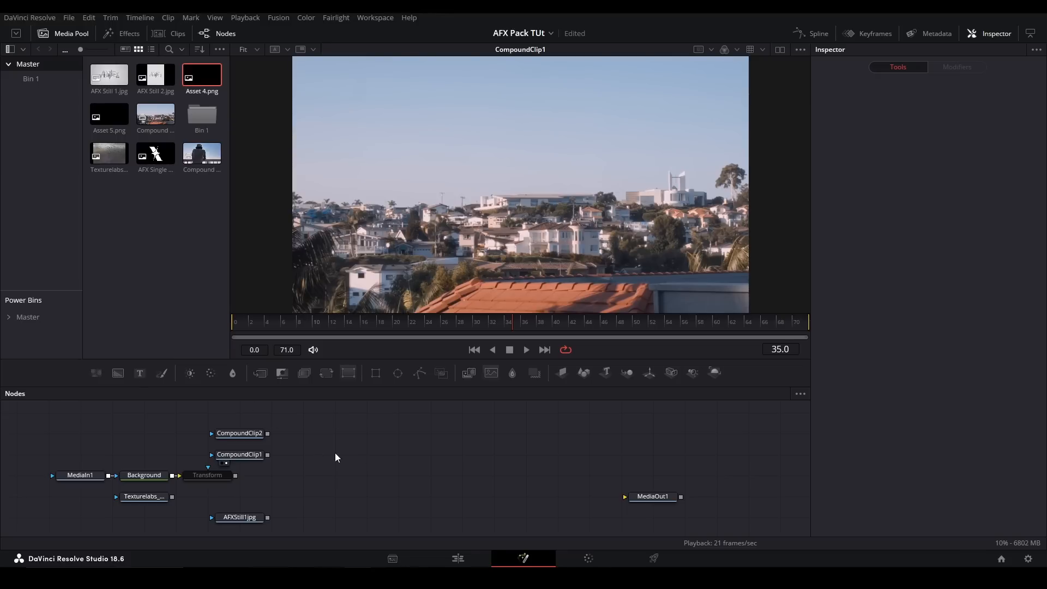
{"action": "key", "text": "ctrl+s"}
- Add an Echo node fed by CompoundClip1 and view its result
{"action": "key", "text": "shift+space"}
{"action": "type", "text": "echo"}
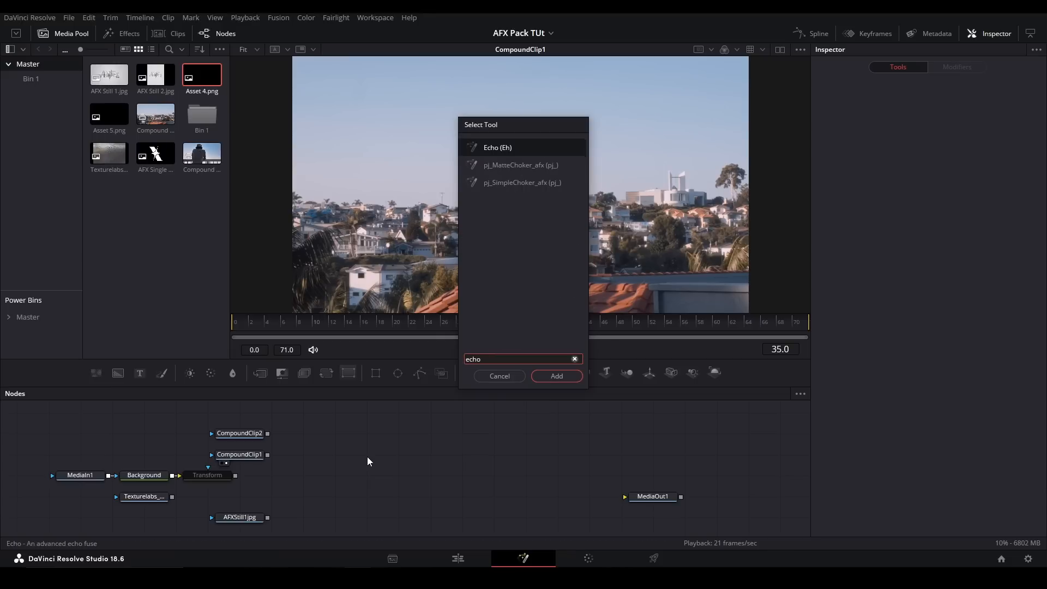
{"action": "key", "text": "Return"}
{"action": "left_click_drag", "start_coordinate": [268, 455], "coordinate": [368, 459]}
- Replace Echo1 with a PixelMotionBlur node fed by CompoundClip1 and play back its result
{"action": "left_click_drag", "start_coordinate": [503, 427], "coordinate": [387, 476]}
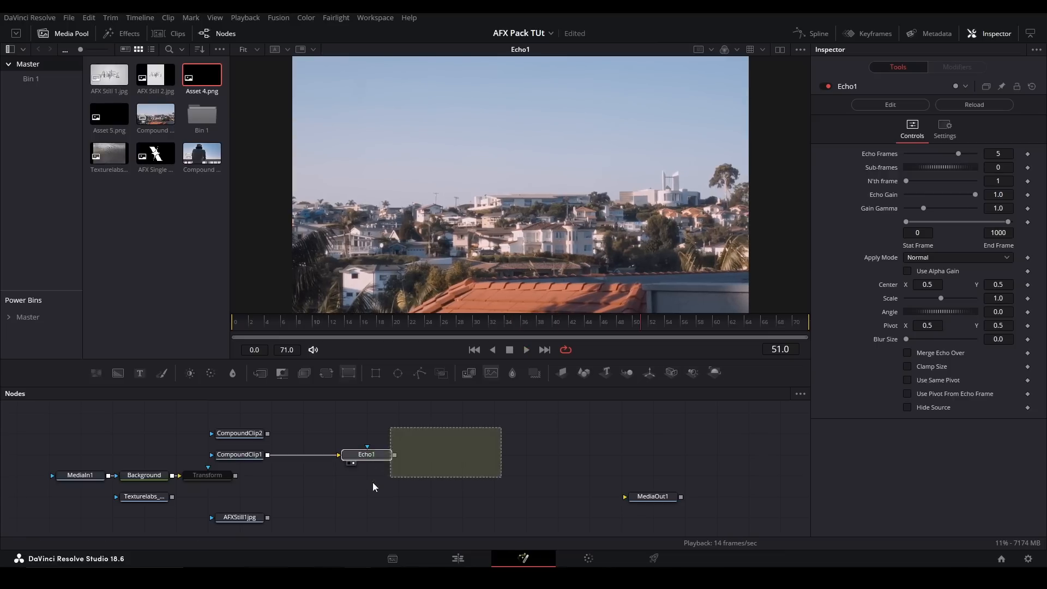
{"action": "key", "text": "Delete"}
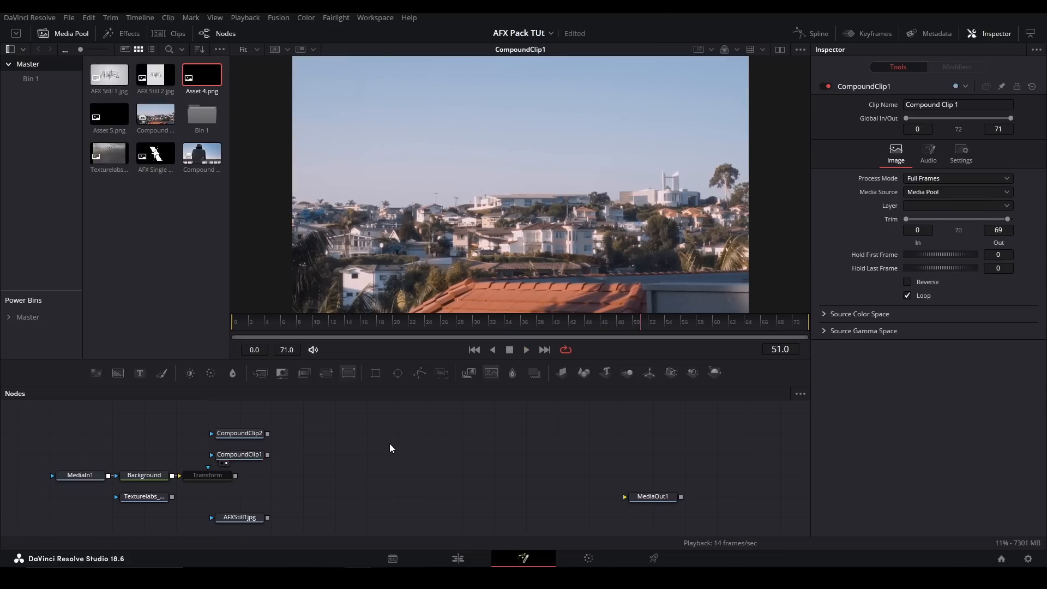
{"action": "key", "text": "shift+space"}
{"action": "type", "text": "pixelmo"}
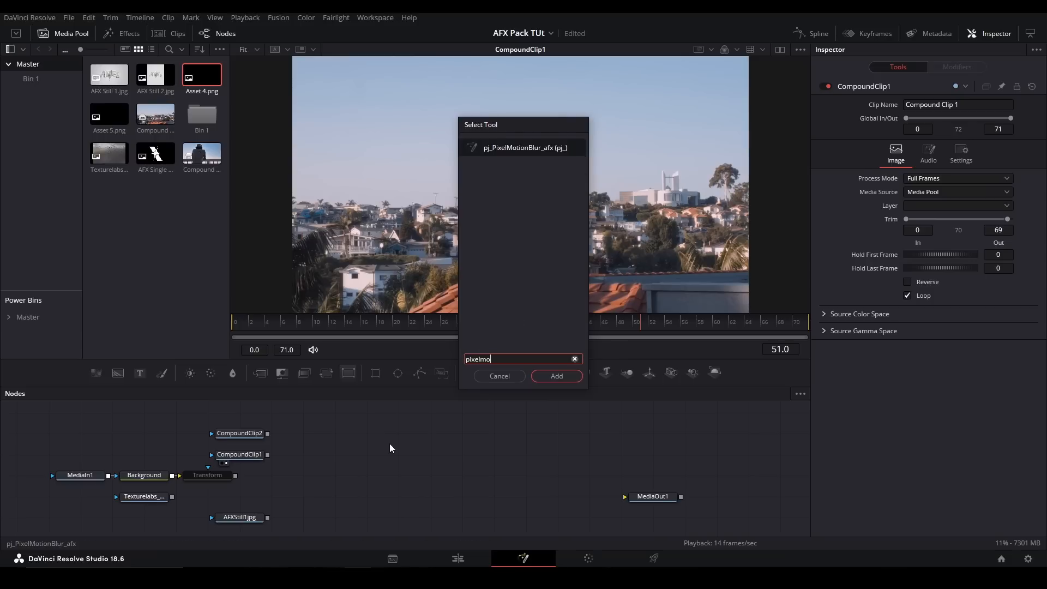
{"action": "key", "text": "Return"}
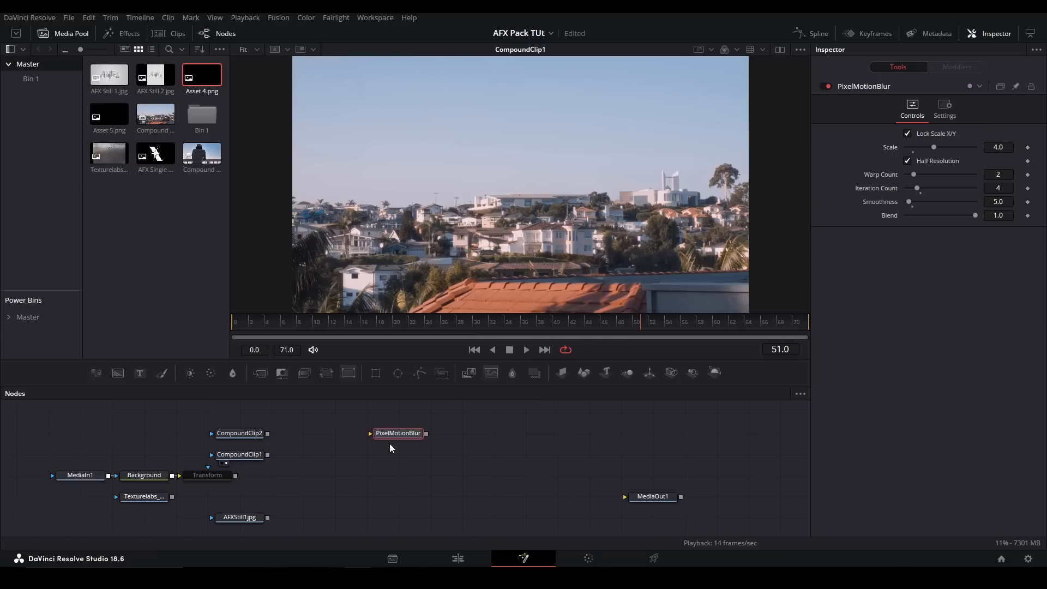
{"action": "left_click_drag", "start_coordinate": [267, 454], "coordinate": [373, 454]}
{"action": "key", "text": "space"}
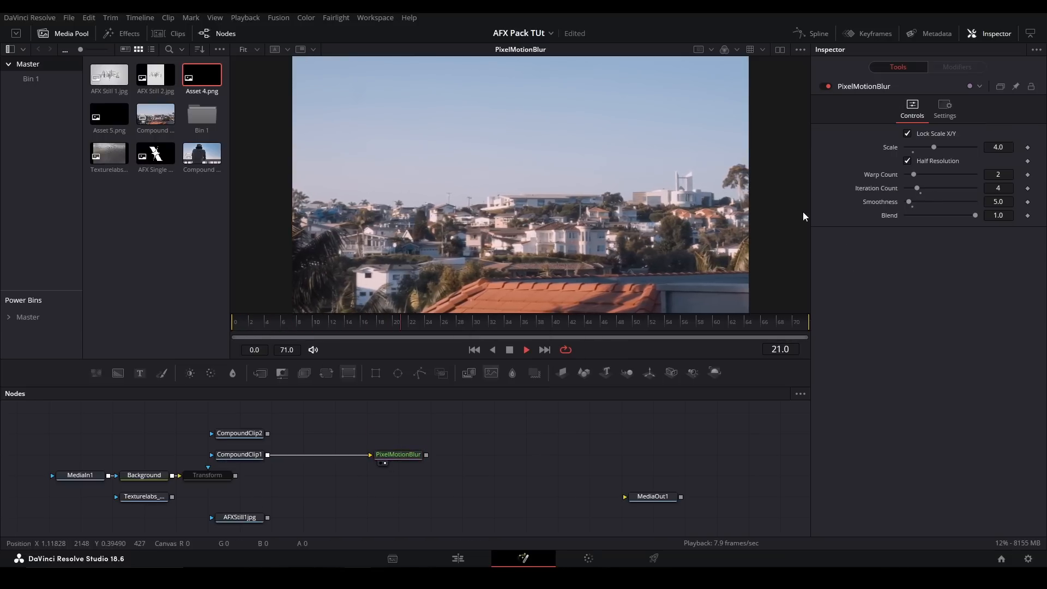
{"action": "key", "text": "space"}
- Set PixelMotionBlur's Scale to 6.14 and Smoothness to 10.0, and scrub the timeline to check the blur
{"action": "left_click_drag", "start_coordinate": [968, 147], "coordinate": [1006, 154]}
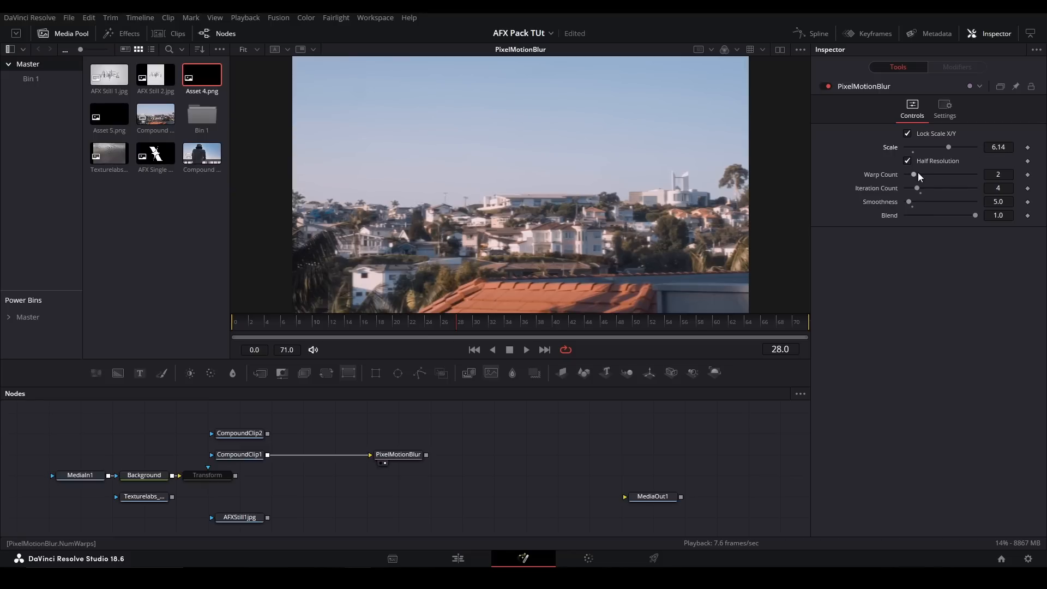
{"action": "left_click_drag", "start_coordinate": [529, 320], "coordinate": [556, 321]}
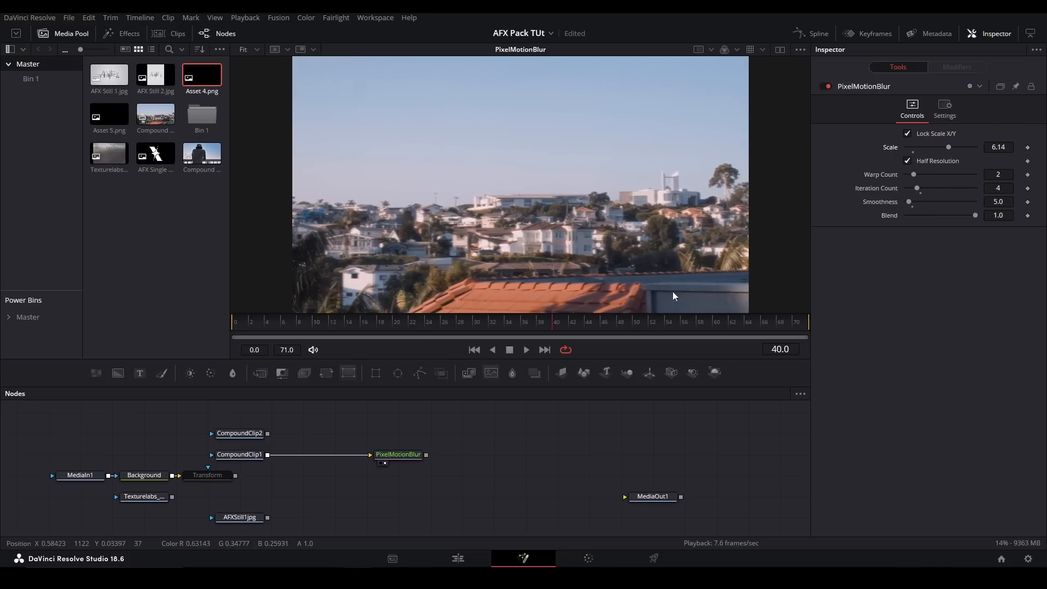
{"action": "left_click_drag", "start_coordinate": [910, 201], "coordinate": [949, 204]}
{"action": "left_click", "coordinate": [913, 206]}
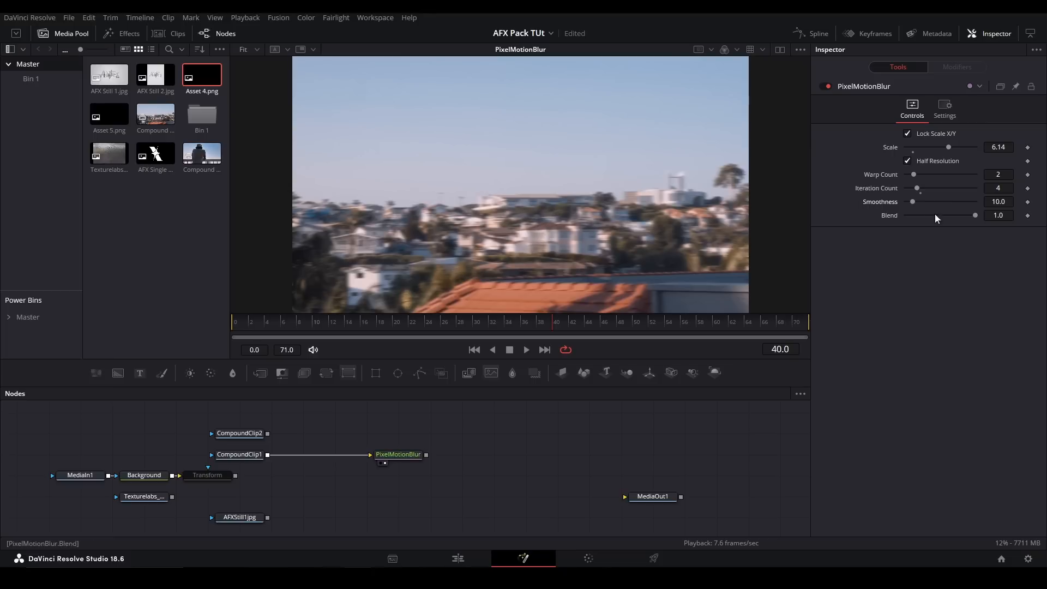
{"action": "left_click", "coordinate": [420, 455]}
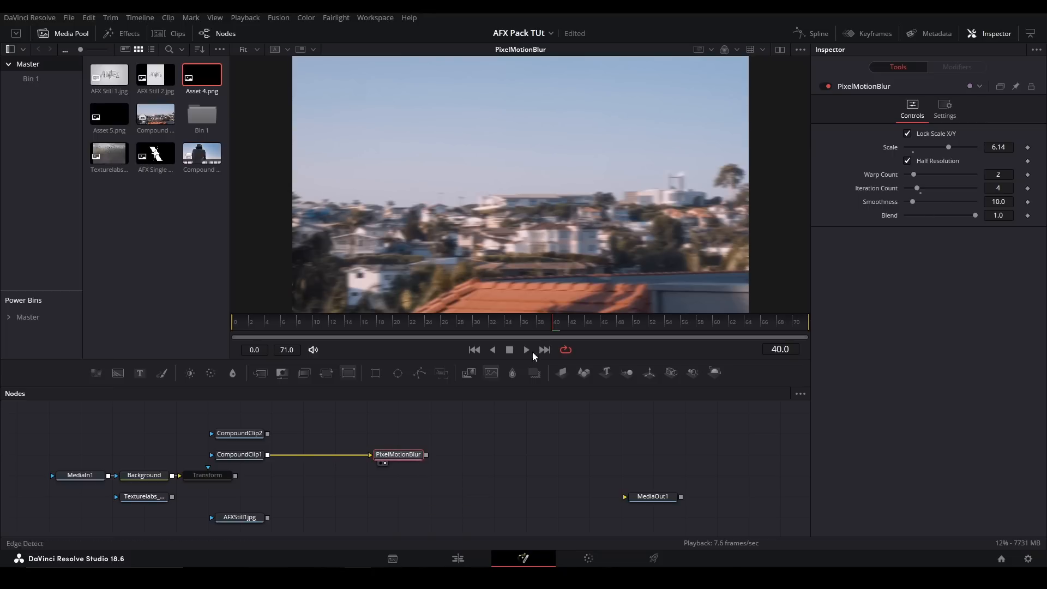
{"action": "left_click_drag", "start_coordinate": [596, 320], "coordinate": [267, 305]}
- Replace PixelMotionBlur with a TimeDifference node, feed CompoundClip1 into both of its image inputs, and view its result
{"action": "key", "text": "Delete"}
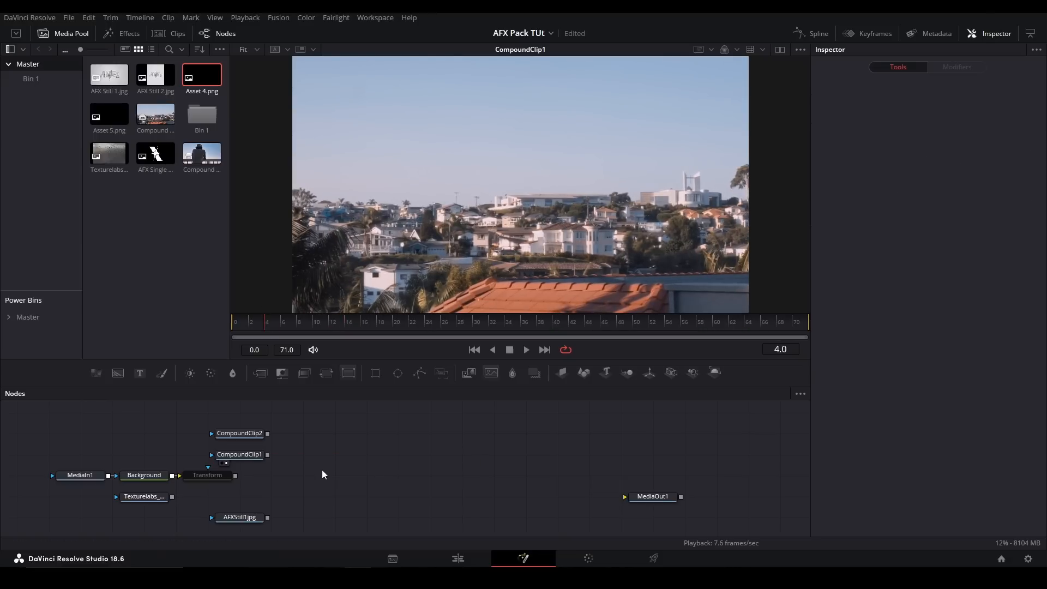
{"action": "key", "text": "shift+space"}
{"action": "type", "text": "timed"}
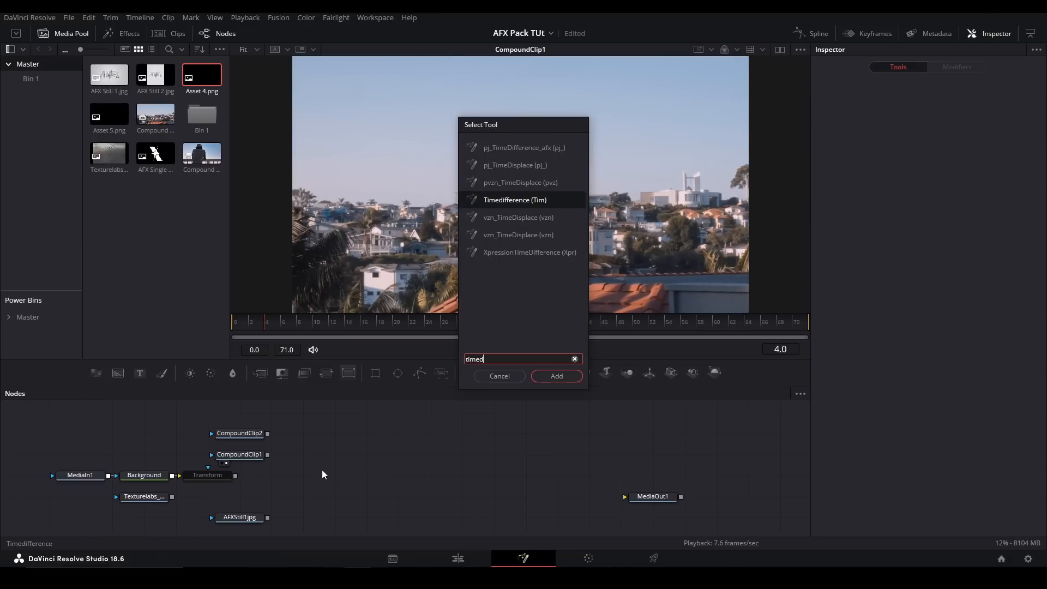
{"action": "key", "text": "Return"}
{"action": "left_click_drag", "start_coordinate": [268, 455], "coordinate": [326, 457]}
{"action": "key", "text": "1"}
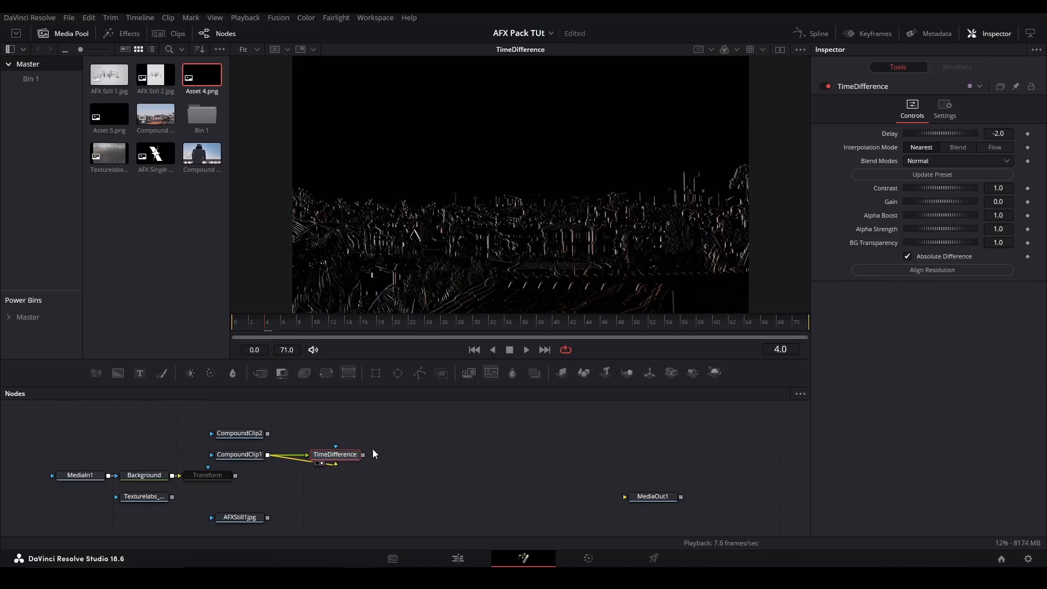
- Play back the TimeDifference result from frame 0 to examine the moving edges
{"action": "left_click_drag", "start_coordinate": [251, 319], "coordinate": [234, 325]}
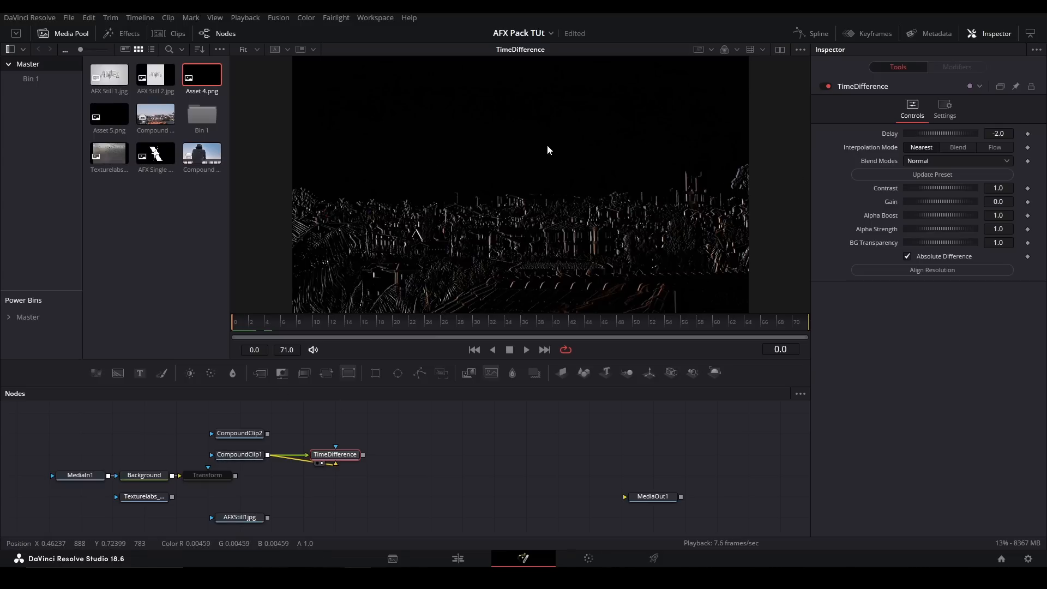
{"action": "left_click_drag", "start_coordinate": [387, 171], "coordinate": [531, 241]}
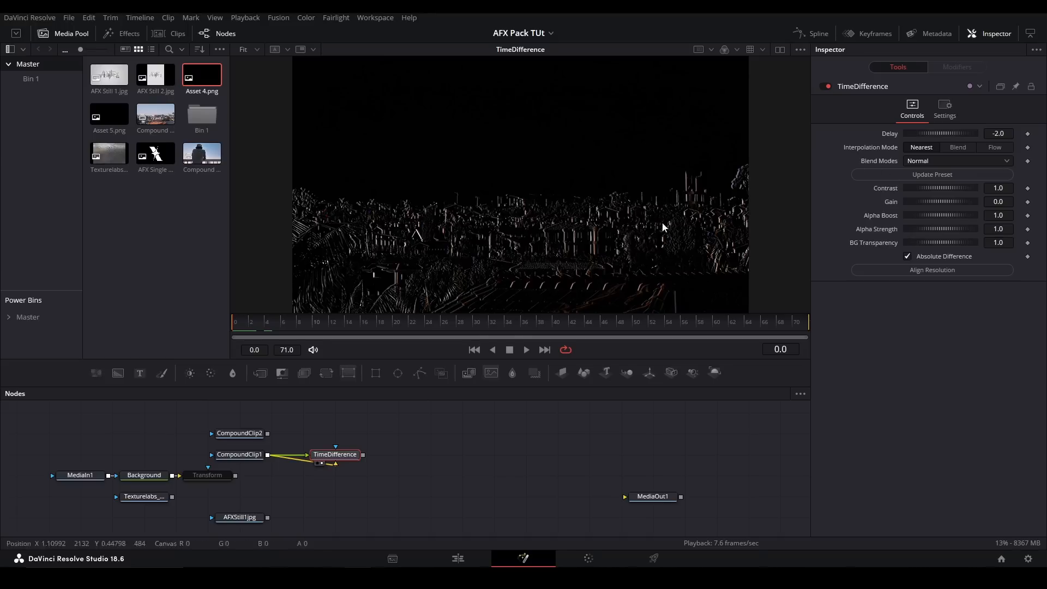
{"action": "key", "text": "space"}
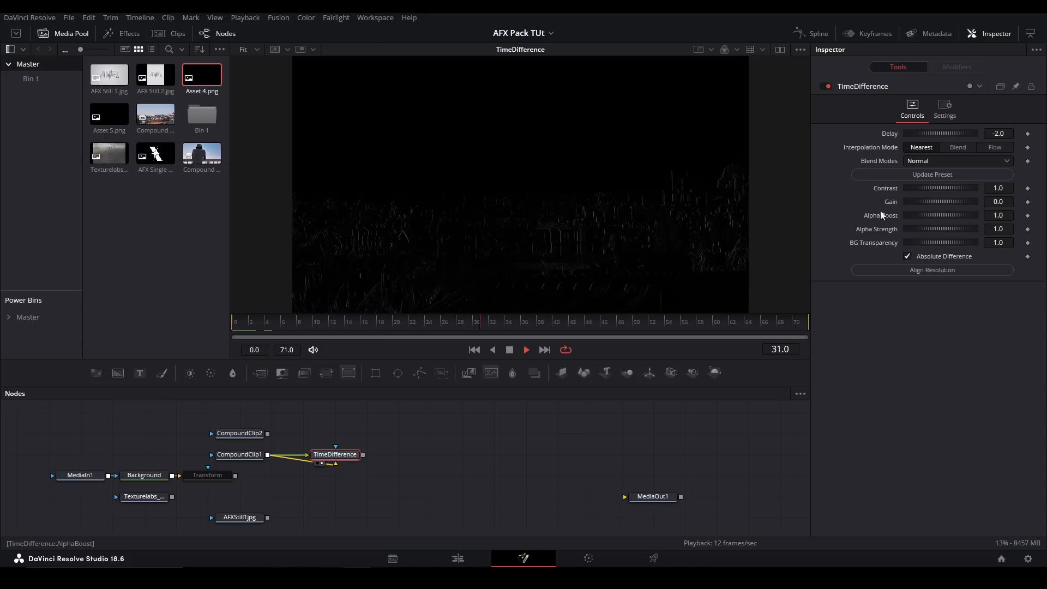
{"action": "key", "text": "space"}
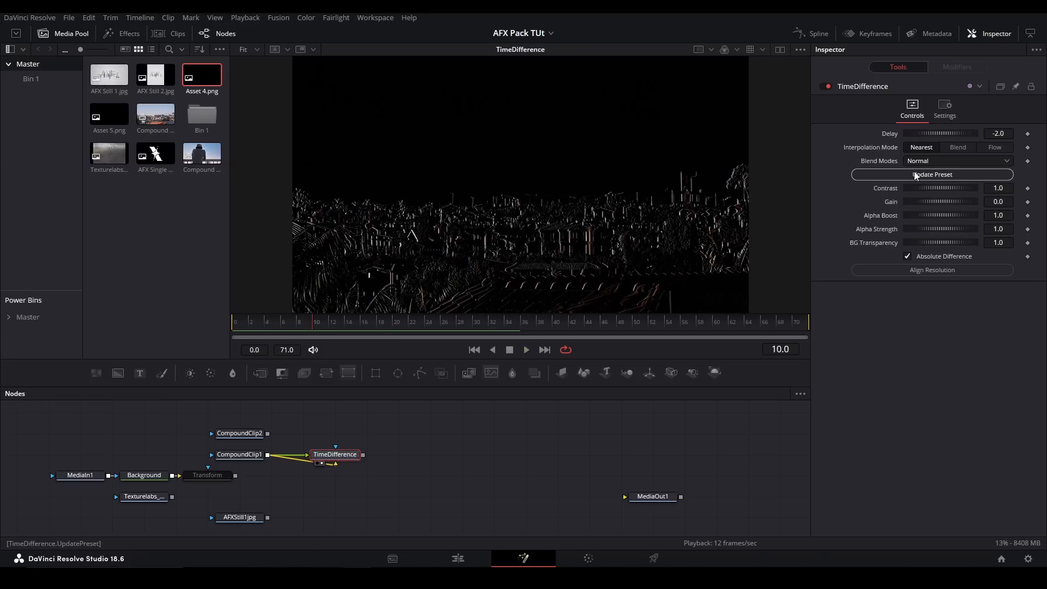
- Try TimeDifference with Absolute Difference off and on in Normal mode, and try the Lightness blend mode
{"action": "left_click", "coordinate": [909, 257]}
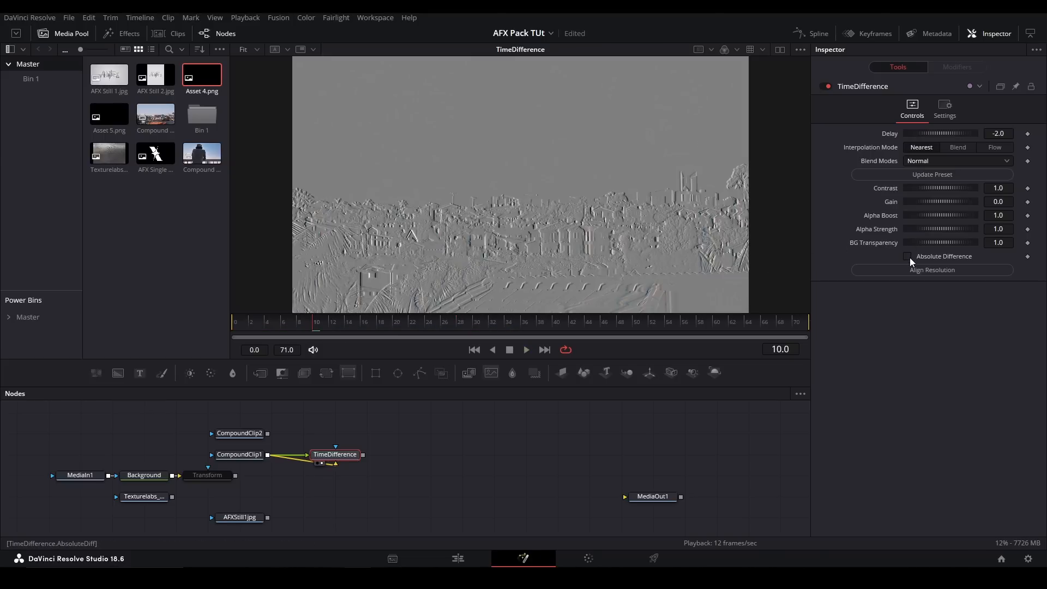
{"action": "left_click", "coordinate": [908, 256]}
{"action": "left_click", "coordinate": [912, 162]}
{"action": "left_click", "coordinate": [928, 178]}
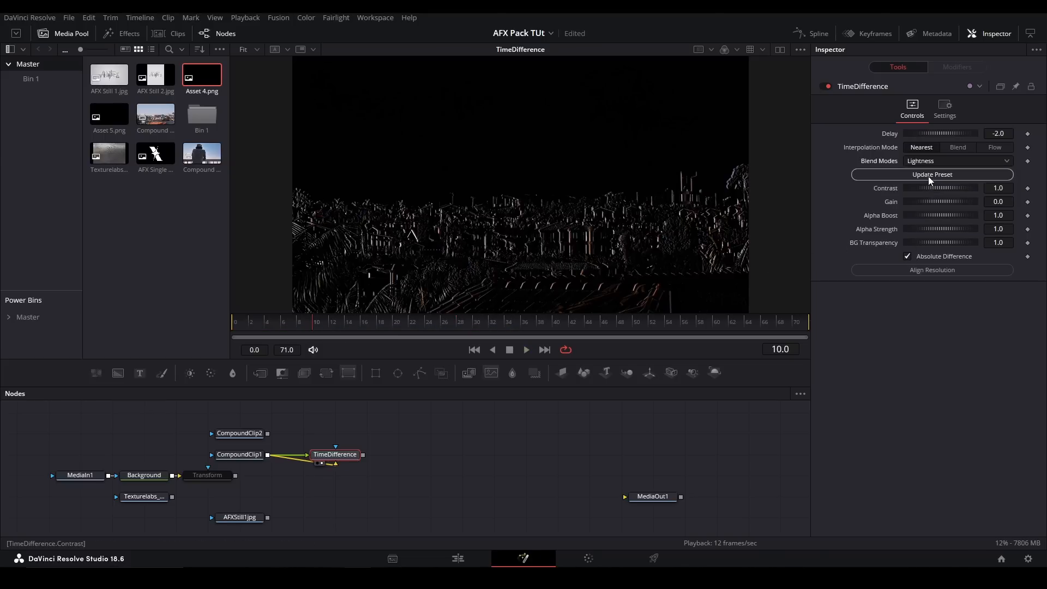
{"action": "left_click", "coordinate": [907, 271]}
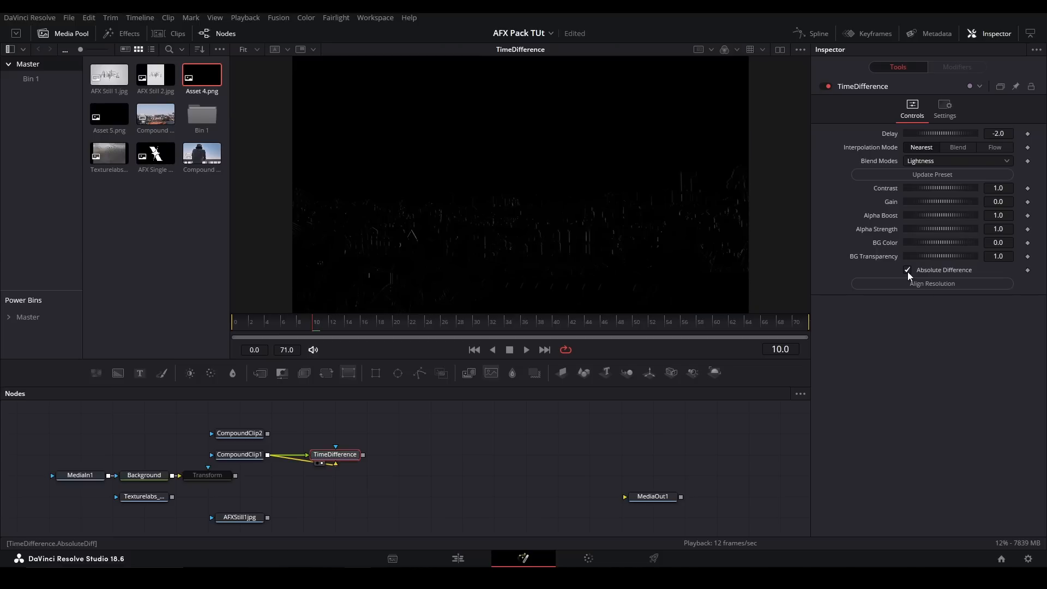
{"action": "left_click", "coordinate": [908, 272]}
- Try the Absolute Lightness blend mode with its updated preset, toggling Absolute Difference to compare
{"action": "left_click", "coordinate": [935, 160]}
{"action": "left_click", "coordinate": [927, 199]}
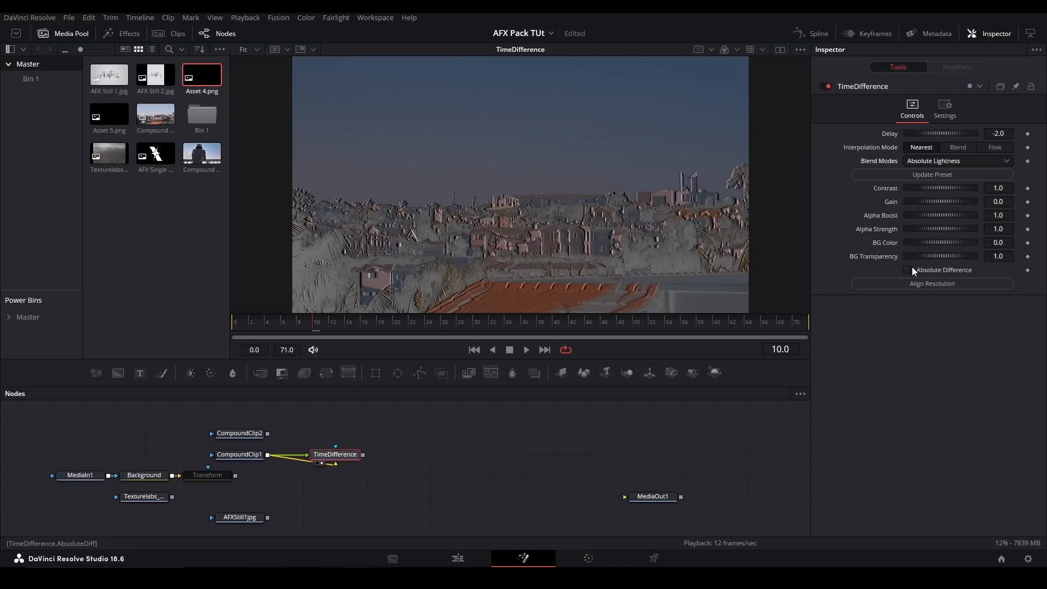
{"action": "left_click", "coordinate": [912, 267]}
{"action": "left_click", "coordinate": [912, 268]}
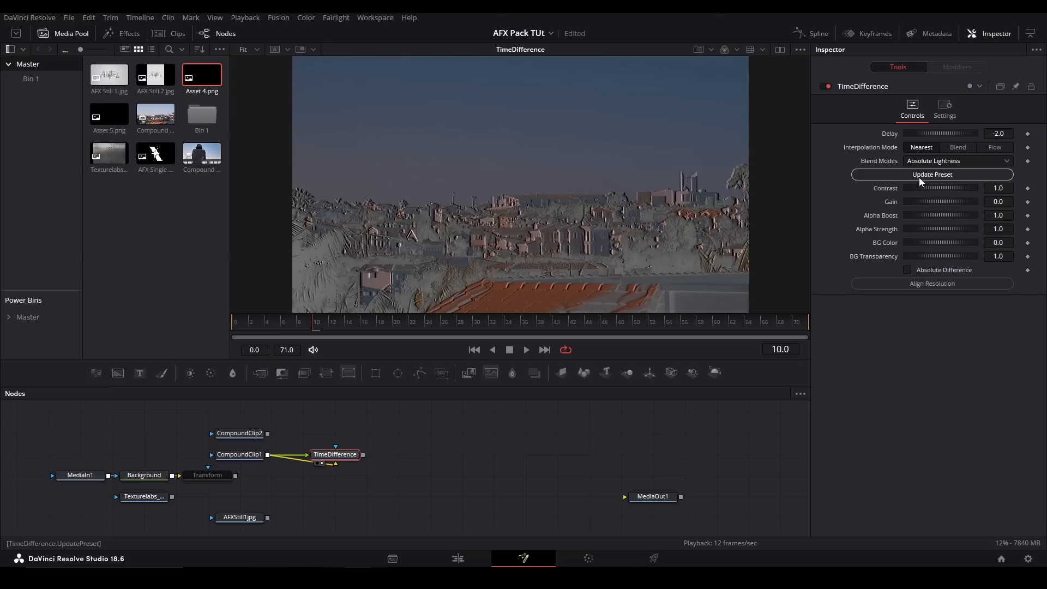
{"action": "left_click", "coordinate": [920, 178]}
{"action": "left_click", "coordinate": [908, 269]}
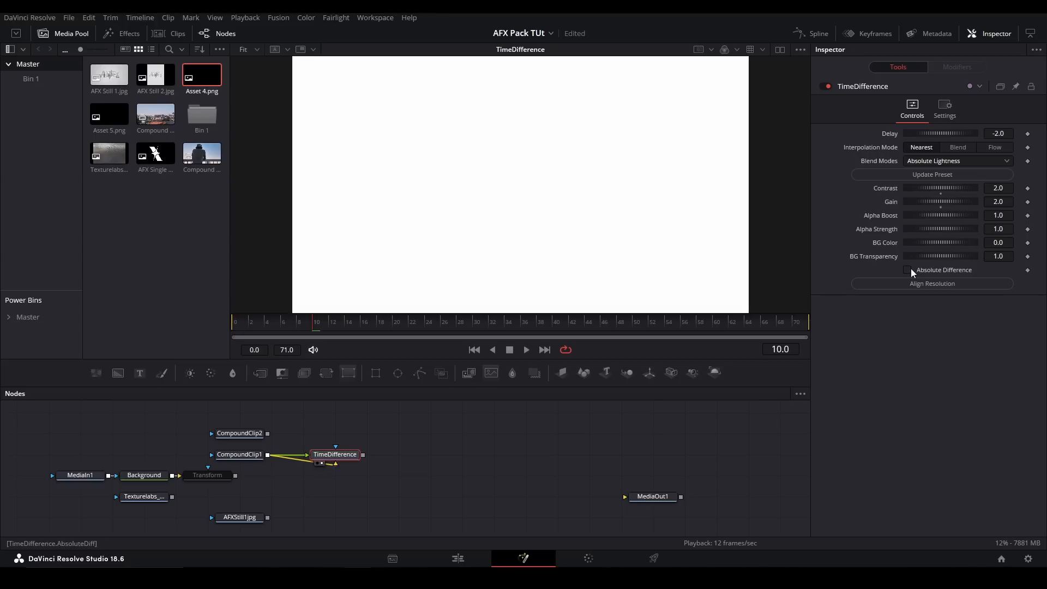
- Try the Custom blend mode on TimeDifference and return to the Normal preset with Absolute Difference enabled
{"action": "left_click", "coordinate": [919, 163]}
{"action": "left_click", "coordinate": [921, 213]}
{"action": "left_click", "coordinate": [908, 270]}
{"action": "left_click", "coordinate": [929, 173]}
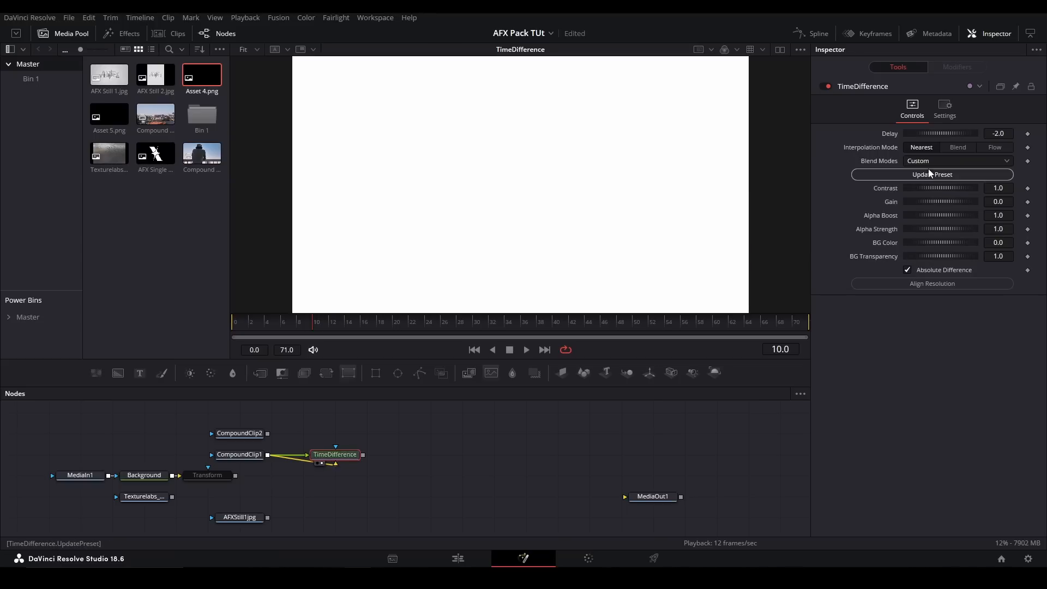
{"action": "left_click", "coordinate": [926, 162]}
{"action": "left_click", "coordinate": [928, 170]}
{"action": "left_click", "coordinate": [908, 271]}
{"action": "left_click", "coordinate": [908, 270]}
- Try other Contrast and Alpha settings on TimeDifference, including Alpha Strength -0.094, and reset them to their 1.0 defaults
{"action": "left_click_drag", "start_coordinate": [923, 188], "coordinate": [860, 238]}
{"action": "double_click", "coordinate": [887, 187]}
{"action": "double_click", "coordinate": [877, 216]}
{"action": "double_click", "coordinate": [874, 230]}
{"action": "left_click_drag", "start_coordinate": [952, 228], "coordinate": [870, 237]}
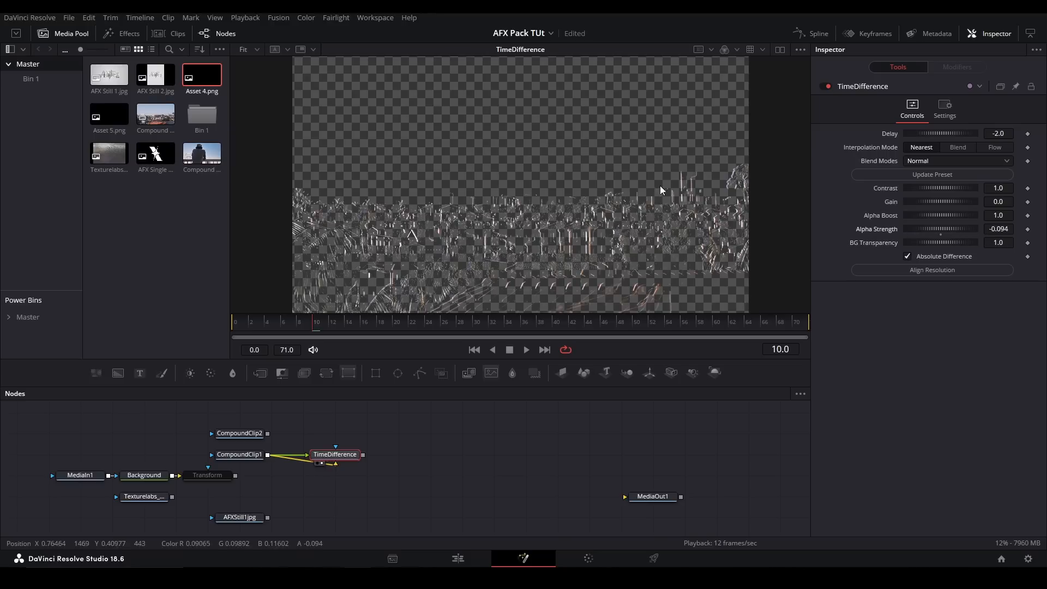
{"action": "double_click", "coordinate": [942, 232]}
- Try a lower BG Transparency on TimeDifference and set it back to 1
{"action": "left_click_drag", "start_coordinate": [951, 243], "coordinate": [875, 242]}
{"action": "left_click", "coordinate": [999, 242]}
{"action": "type", "text": "1"}
{"action": "key", "text": "Return"}
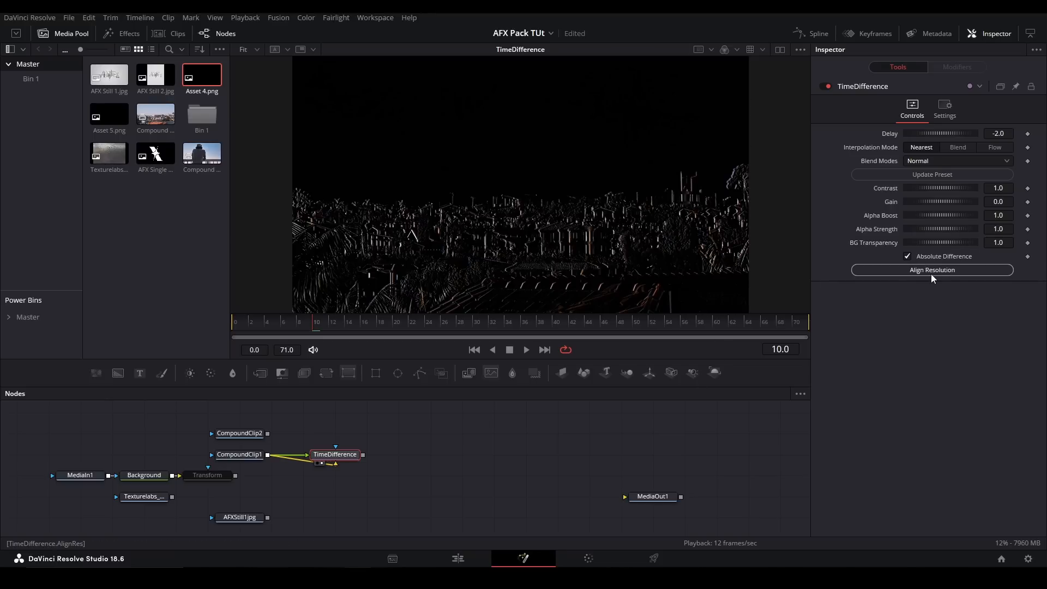
- Replace the TimeDifference node with a vzn_TimeDisplace node
{"action": "left_click_drag", "start_coordinate": [422, 427], "coordinate": [342, 471]}
{"action": "key", "text": "Delete"}
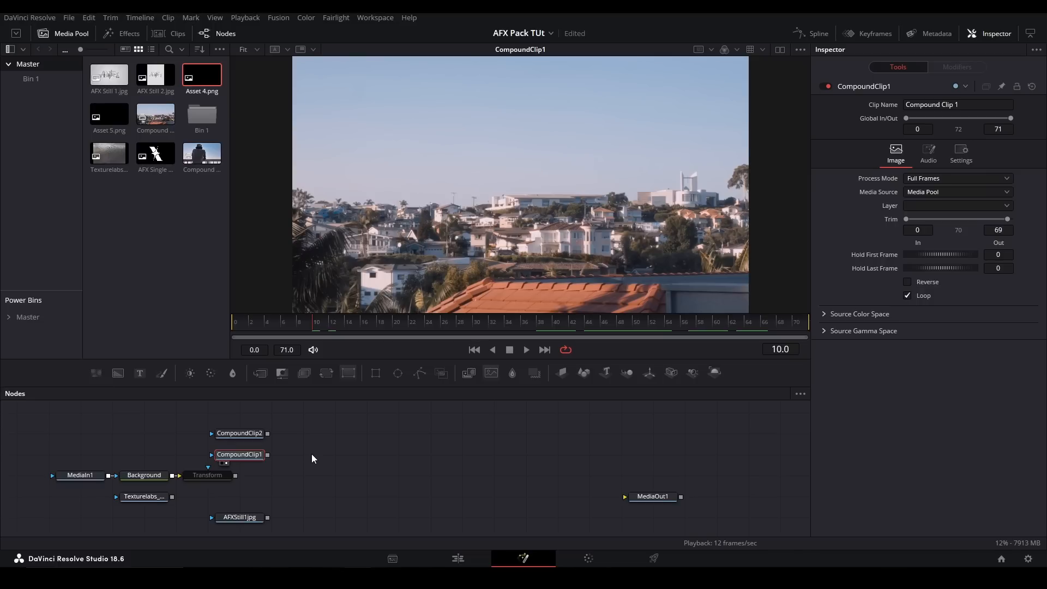
{"action": "key", "text": "shift+space"}
{"action": "type", "text": "timedis"}
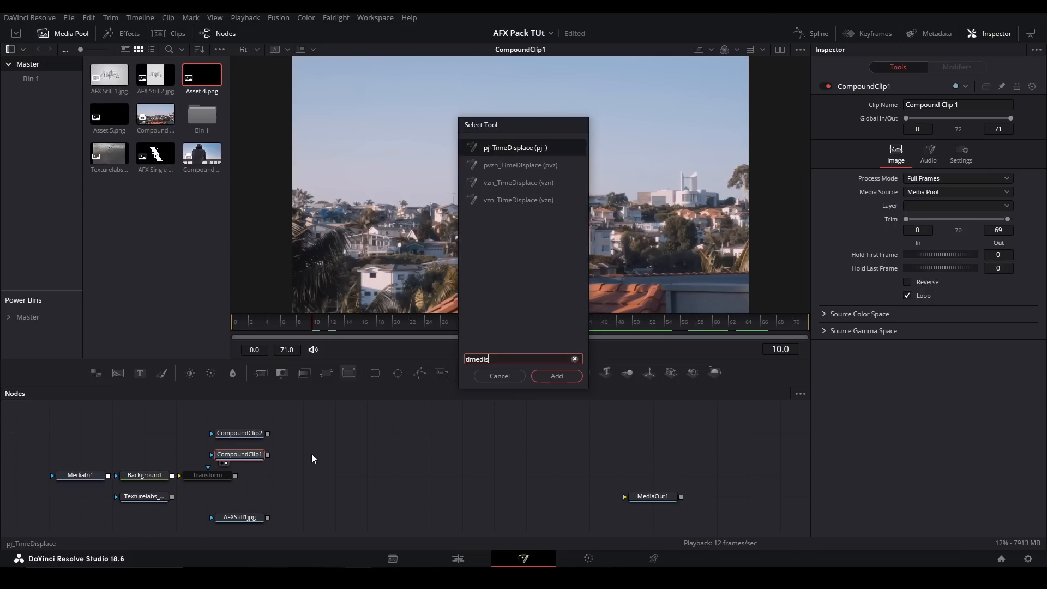
{"action": "key", "text": "Down"}
{"action": "key", "text": "Down"}
{"action": "key", "text": "Return"}
- Feed CompoundClip1 into both the main and gradient inputs of vzn_TimeDisplace and view its result
{"action": "left_click_drag", "start_coordinate": [312, 453], "coordinate": [440, 454]}
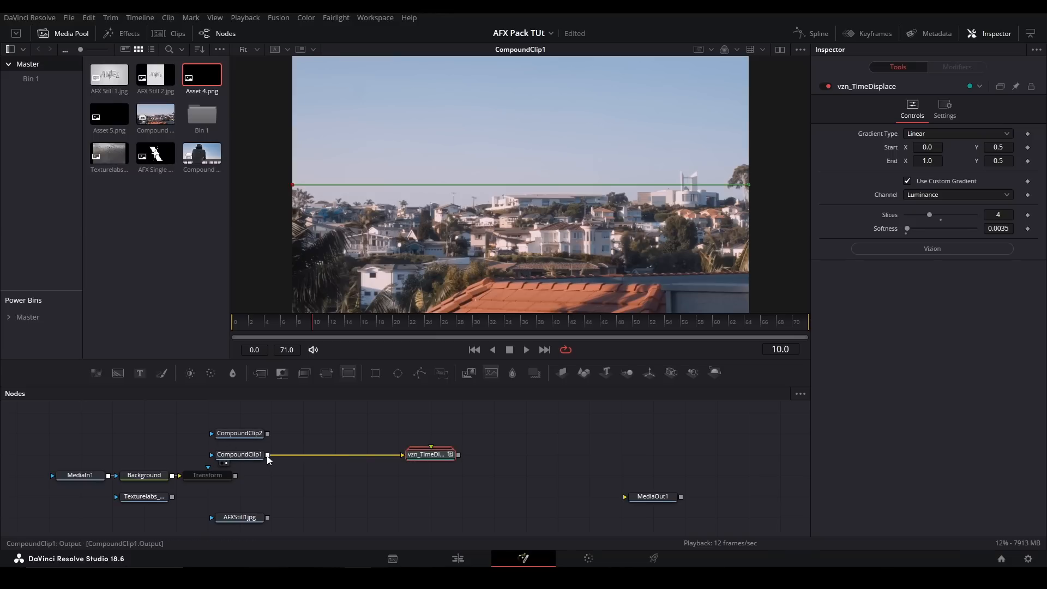
{"action": "left_click", "coordinate": [264, 434]}
{"action": "key", "text": "1"}
{"action": "left_click_drag", "start_coordinate": [267, 455], "coordinate": [429, 463]}
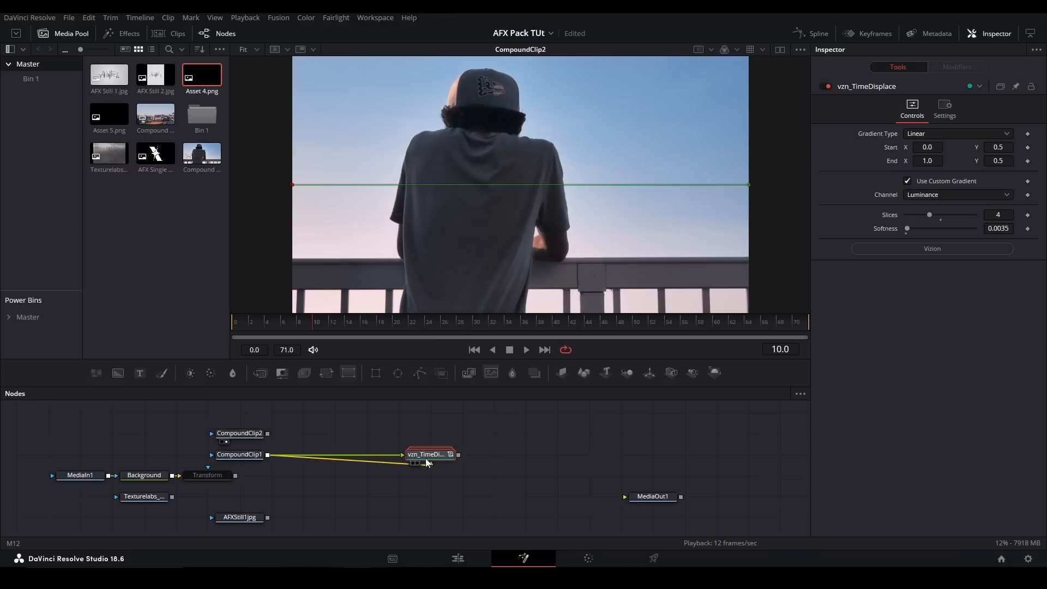
{"action": "key", "text": "2"}
- Play back the vzn_TimeDisplace result from frame 0 and inspect the displacement on the houses up close
{"action": "mouse_move", "coordinate": [242, 324]}
{"action": "left_mouse_down"}
{"action": "mouse_move", "coordinate": [214, 331]}
{"action": "mouse_move", "coordinate": [228, 325]}
{"action": "left_mouse_up"}
{"action": "key", "text": "space"}
{"action": "key", "text": "space"}
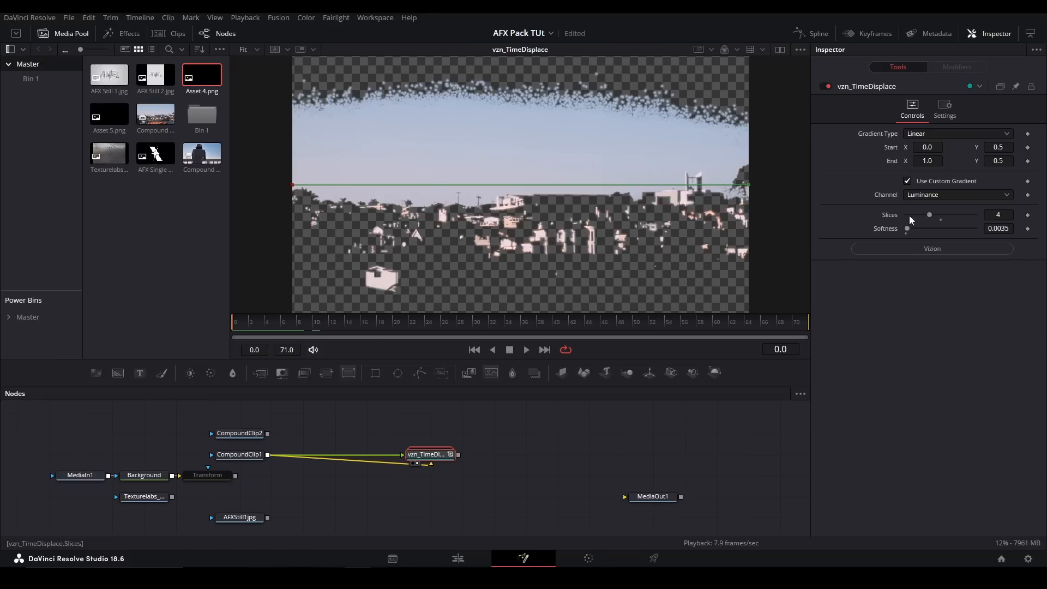
{"action": "key", "text": "space"}
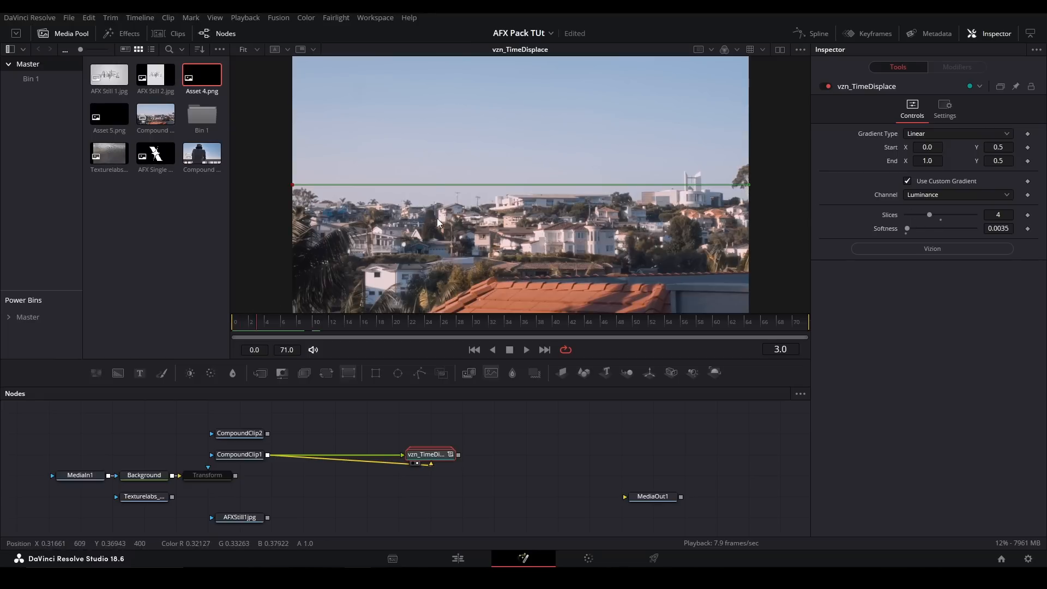
{"action": "scroll", "coordinate": [606, 229], "scroll_direction": "up", "scroll_amount": 6}
{"action": "key", "text": "space"}
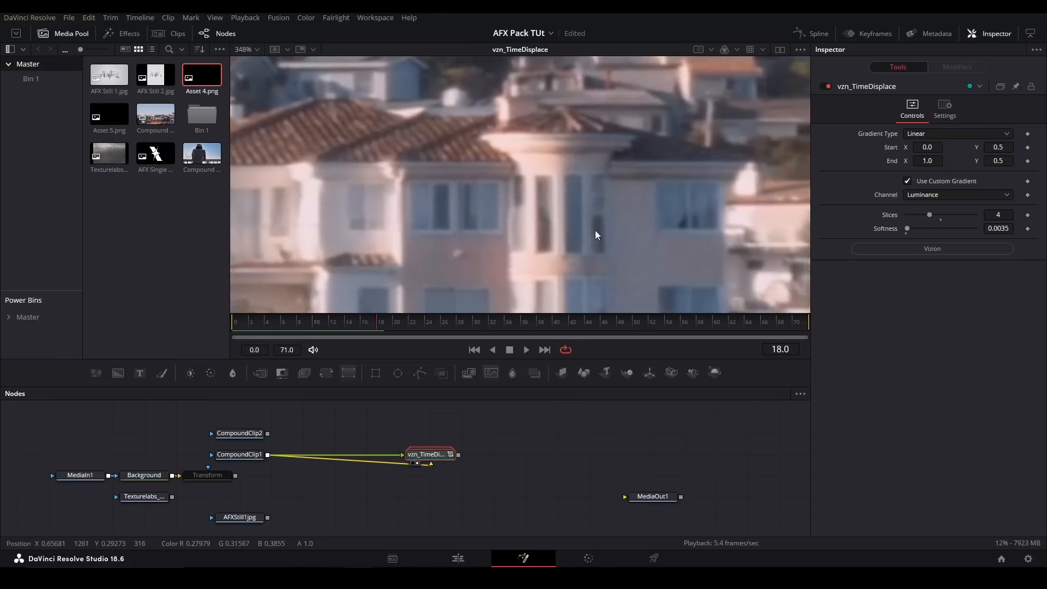
{"action": "key", "text": "ctrl+f"}
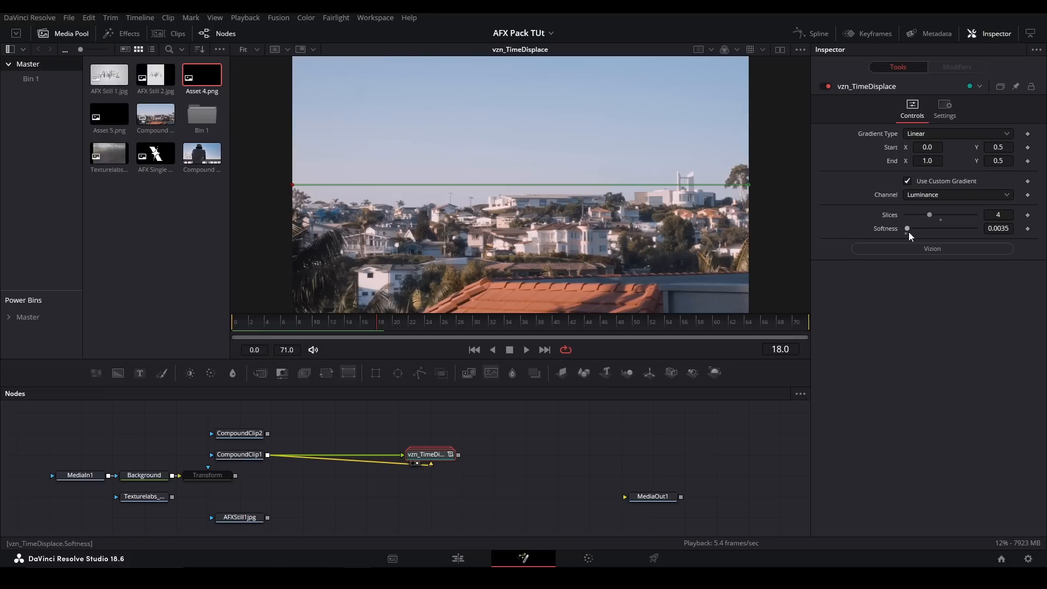
- Replace the vzn_TimeDisplace node with a BlockDissolve node
{"action": "left_click_drag", "start_coordinate": [496, 423], "coordinate": [428, 471]}
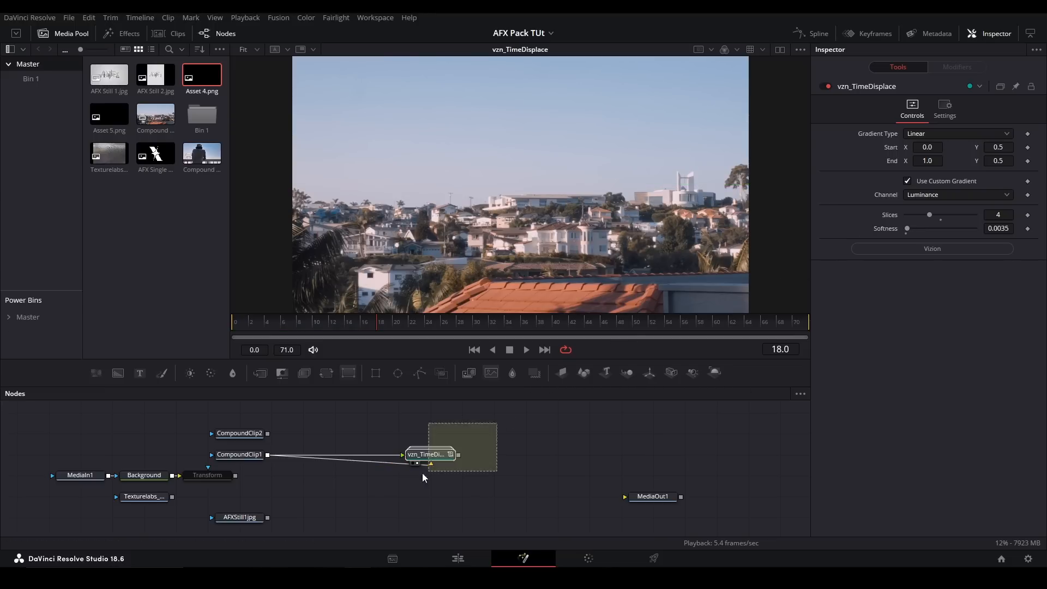
{"action": "key", "text": "Delete"}
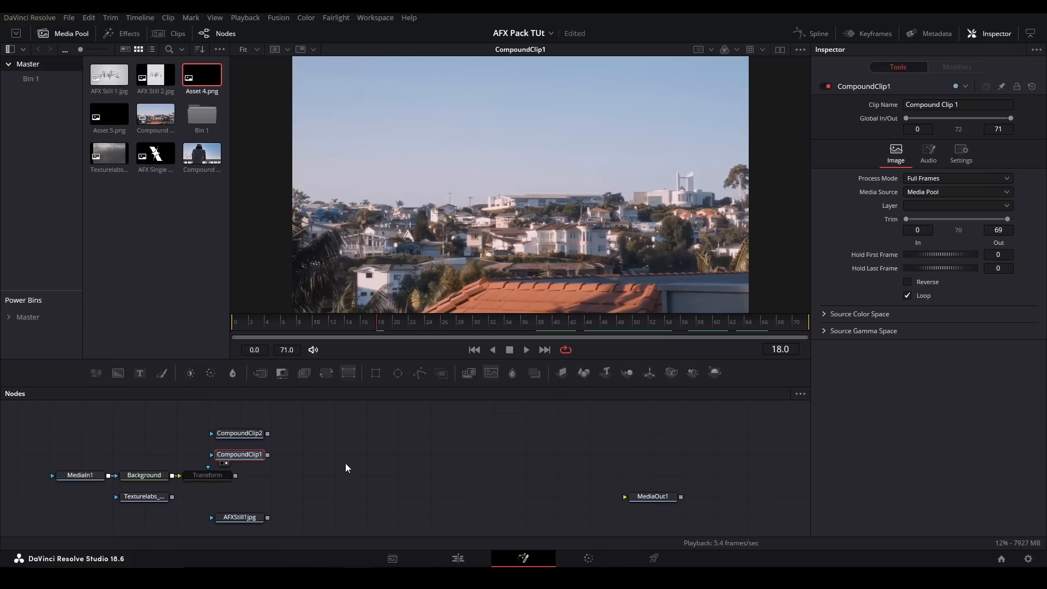
{"action": "left_click", "coordinate": [350, 472]}
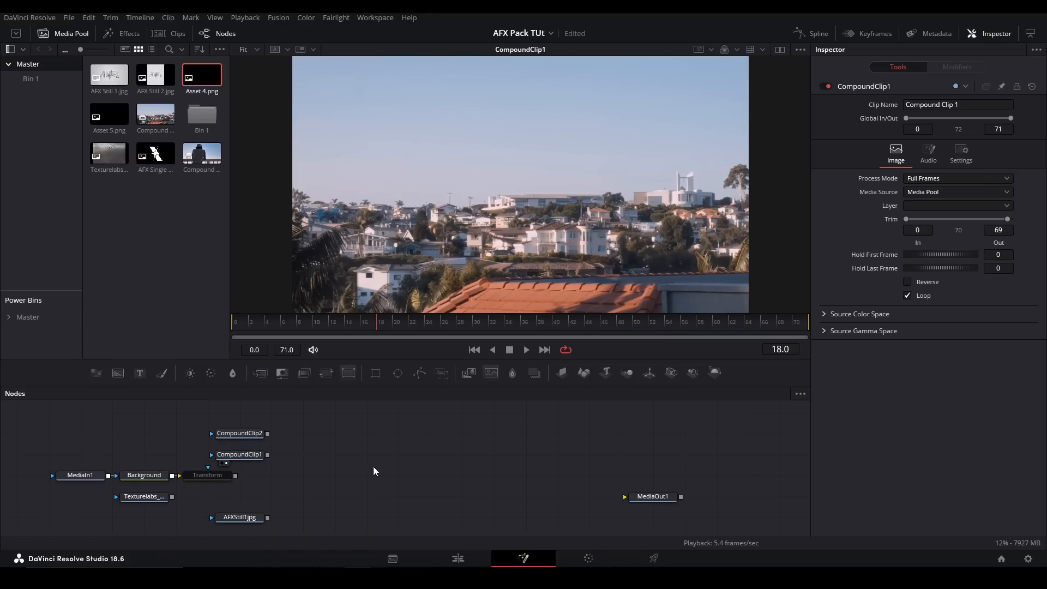
{"action": "scroll", "coordinate": [349, 471], "scroll_direction": "right", "scroll_amount": 2}
{"action": "key", "text": "shift+space"}
{"action": "type", "text": "blockd"}
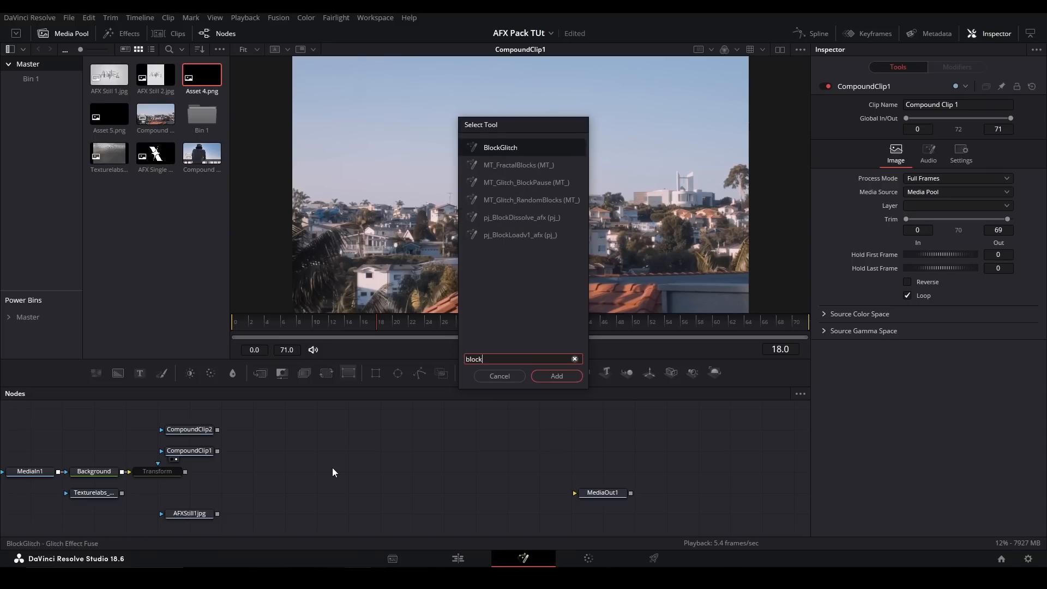
{"action": "key", "text": "Return"}
- Connect CompoundClip1 as BlockDissolve's background and CompoundClip2 as its foreground, and view the BlockDissolve result
{"action": "left_click_drag", "start_coordinate": [302, 473], "coordinate": [333, 452]}
{"action": "left_click_drag", "start_coordinate": [217, 450], "coordinate": [290, 450]}
{"action": "left_click_drag", "start_coordinate": [217, 430], "coordinate": [317, 442]}
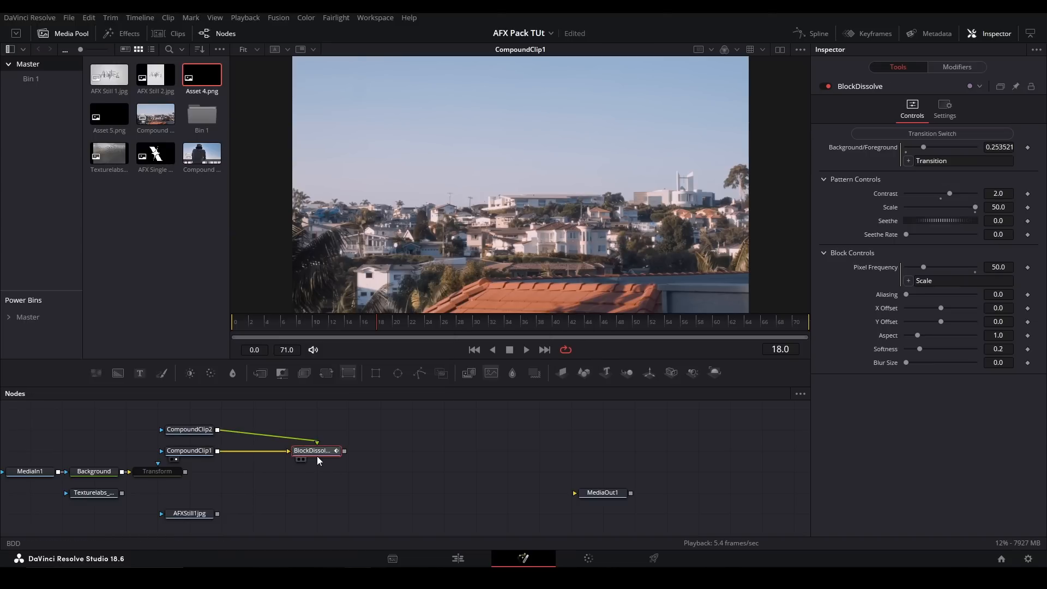
{"action": "key", "text": "1"}
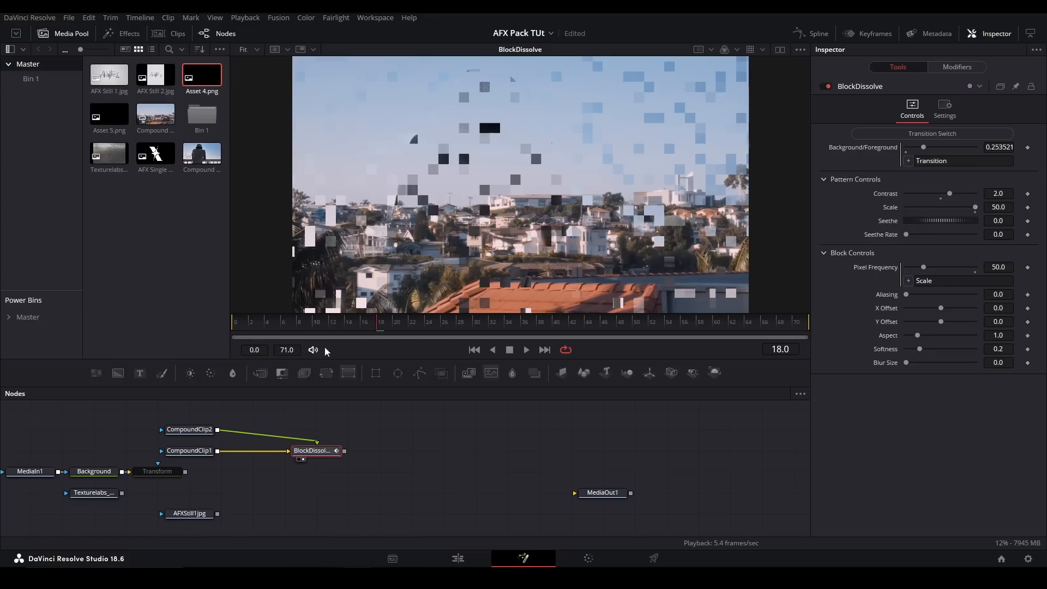
- Play back the BlockDissolve transition from frame 0 and return to the first frame
{"action": "left_click_drag", "start_coordinate": [297, 324], "coordinate": [198, 332]}
{"action": "key", "text": "space"}
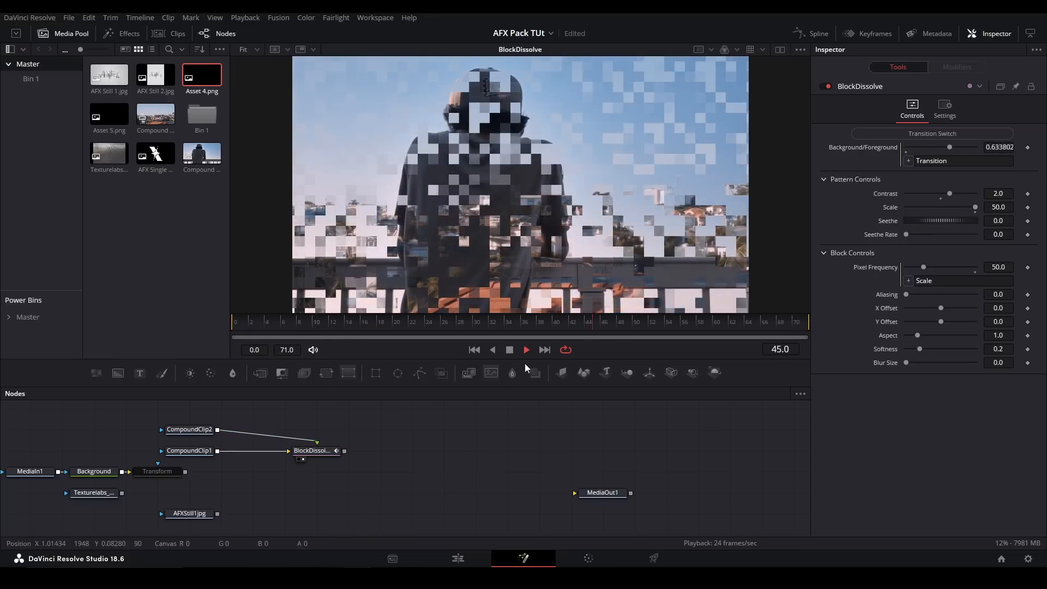
{"action": "left_click", "coordinate": [324, 451]}
{"action": "left_click_drag", "start_coordinate": [273, 323], "coordinate": [226, 325]}
- Try manual Background/Foreground control down to 0.0, switch back to the automatic transition, and play it back
{"action": "left_click", "coordinate": [873, 133]}
{"action": "left_click_drag", "start_coordinate": [908, 145], "coordinate": [796, 179]}
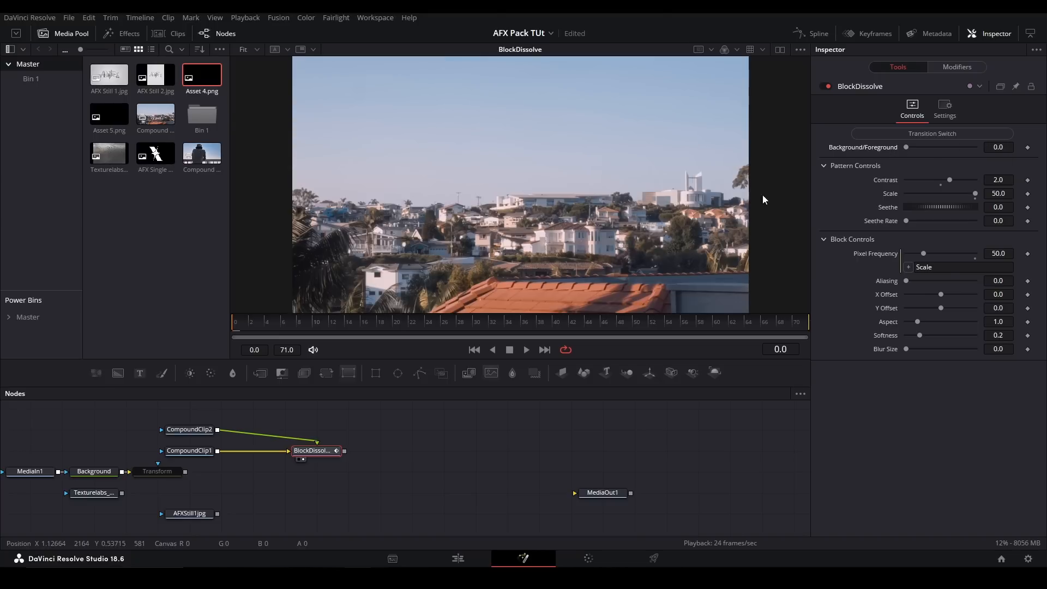
{"action": "left_click", "coordinate": [901, 133]}
{"action": "key", "text": "space"}
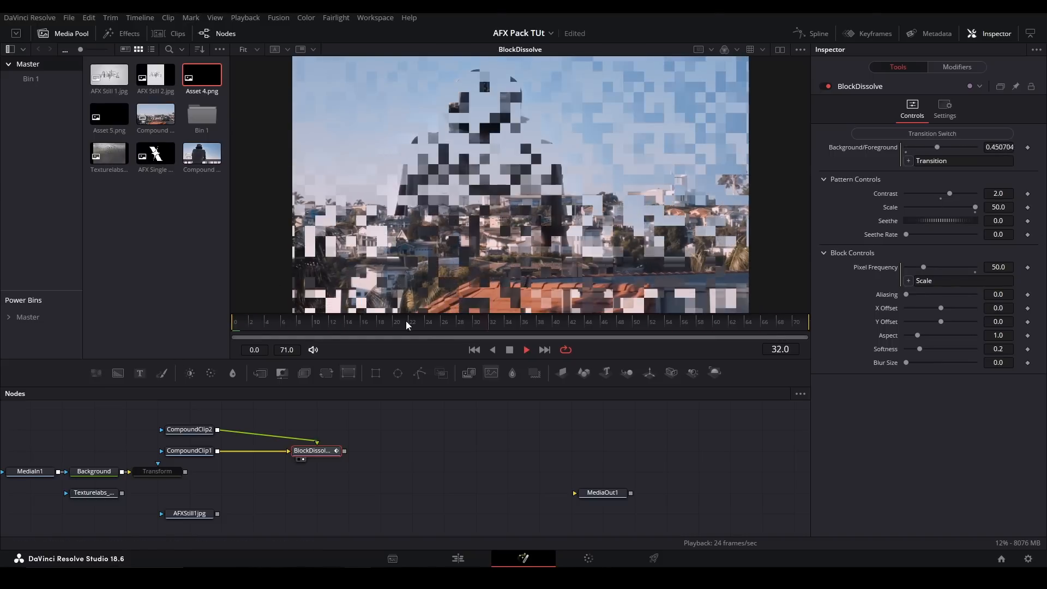
- Set BlockDissolve's Contrast to 1.0 and Seethe to 0.507 at mid-transition, trying a Scale of 12.99 along the way
{"action": "left_click_drag", "start_coordinate": [240, 323], "coordinate": [474, 319]}
{"action": "left_click_drag", "start_coordinate": [950, 189], "coordinate": [925, 191]}
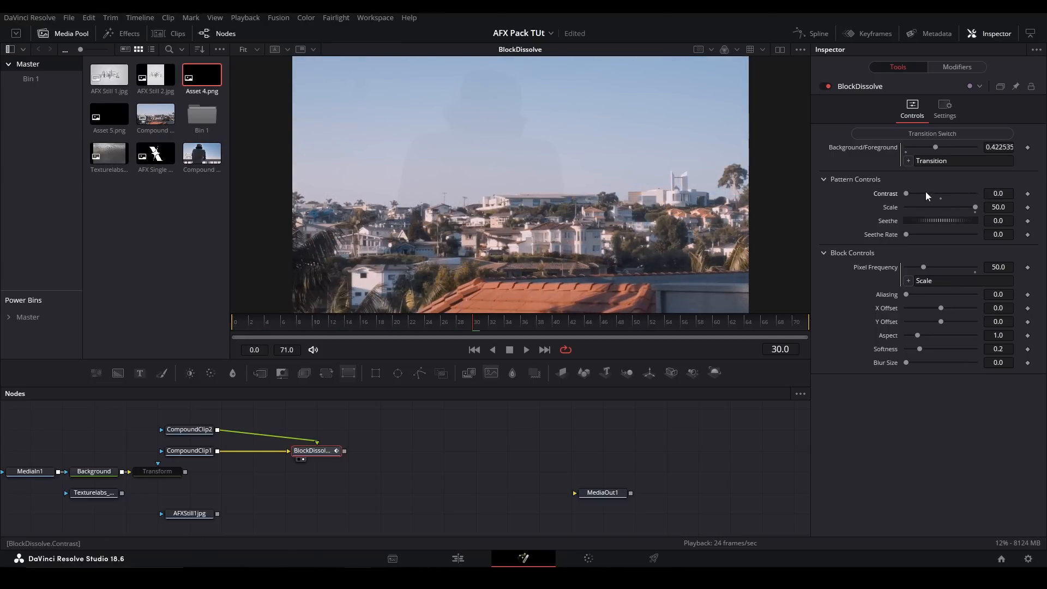
{"action": "left_click", "coordinate": [940, 199]}
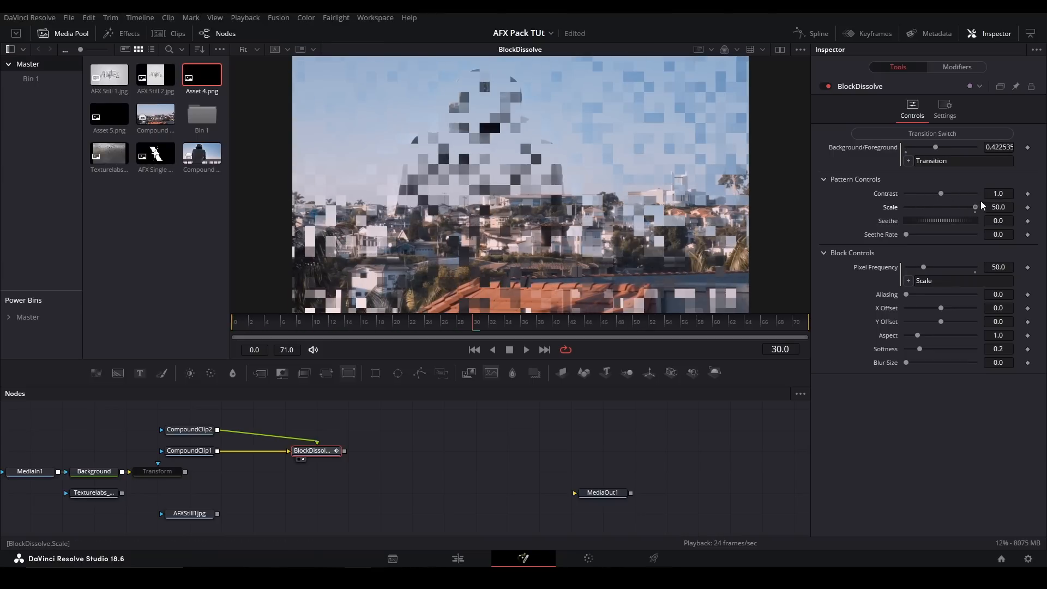
{"action": "left_click", "coordinate": [941, 220]}
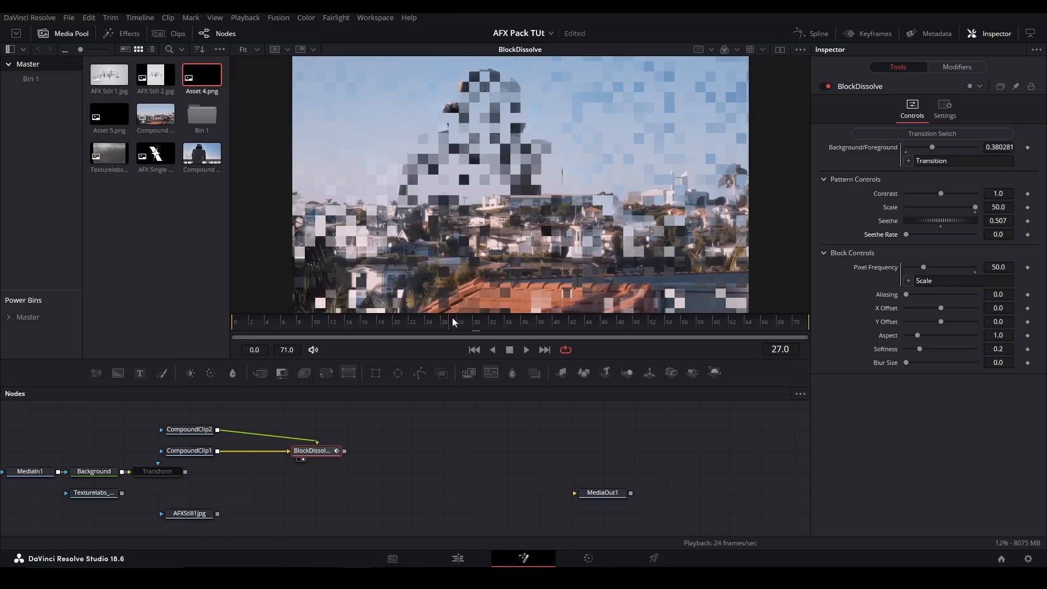
- At frame 36, try different BlockDissolve Block Controls from Aliasing to Softness and then Blur Size, undoing the changes
{"action": "left_click", "coordinate": [398, 320]}
{"action": "left_click_drag", "start_coordinate": [398, 321], "coordinate": [523, 321]}
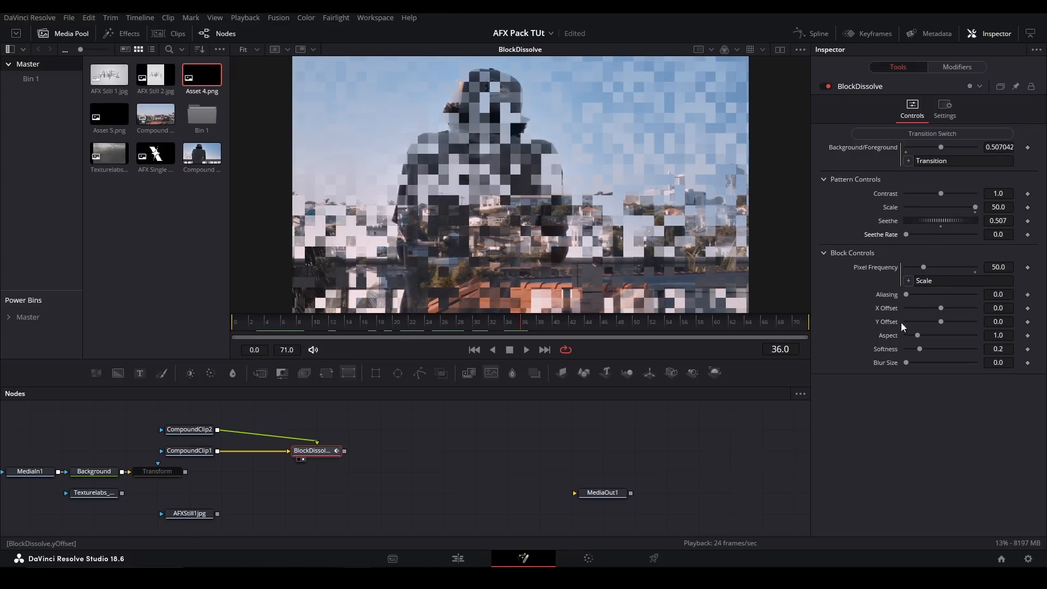
{"action": "left_click_drag", "start_coordinate": [907, 295], "coordinate": [971, 348]}
{"action": "key", "text": "ctrl+z"}
{"action": "key", "text": "ctrl+z"}
{"action": "key", "text": "ctrl+z"}
{"action": "key", "text": "ctrl+z"}
{"action": "key", "text": "ctrl+z"}
{"action": "left_click_drag", "start_coordinate": [908, 361], "coordinate": [964, 365]}
{"action": "key", "text": "ctrl+z"}
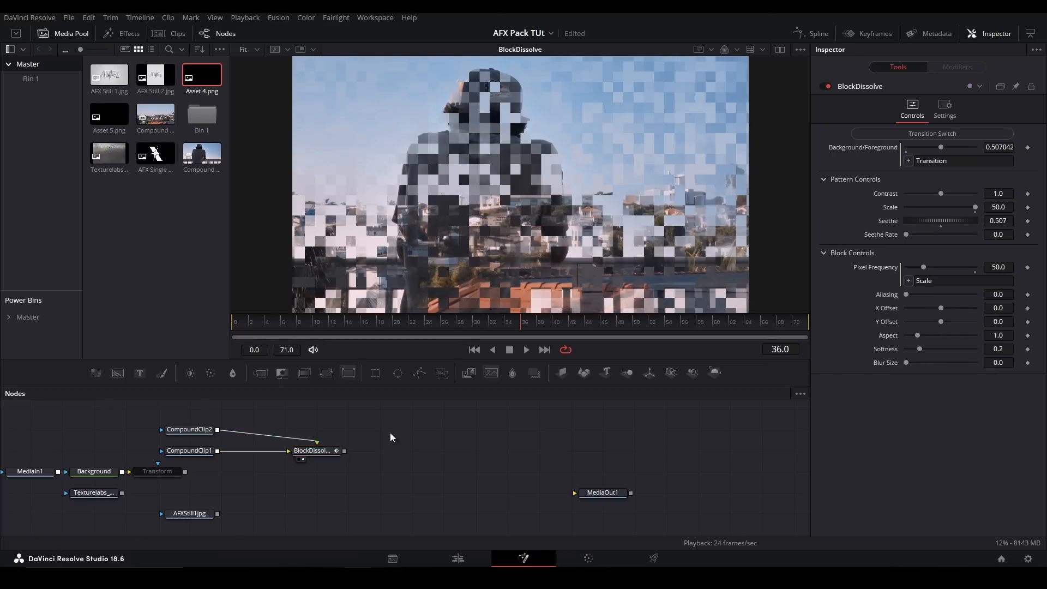
- Delete BlockDissolve and advance the Transition Completion of CardWipe to 0.701
{"action": "key", "text": "Delete"}
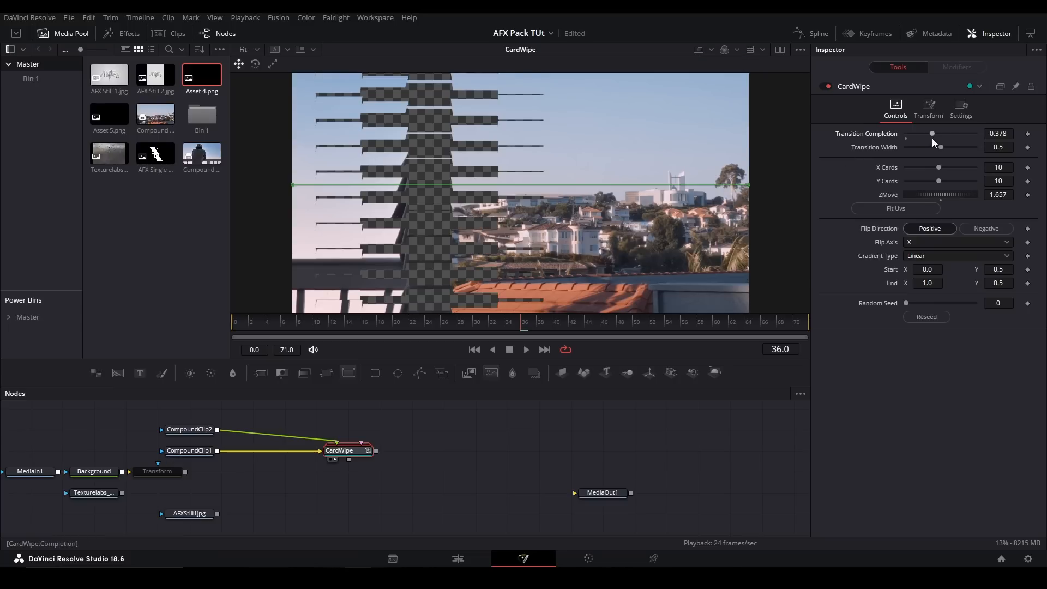
{"action": "left_click_drag", "start_coordinate": [931, 135], "coordinate": [954, 135]}
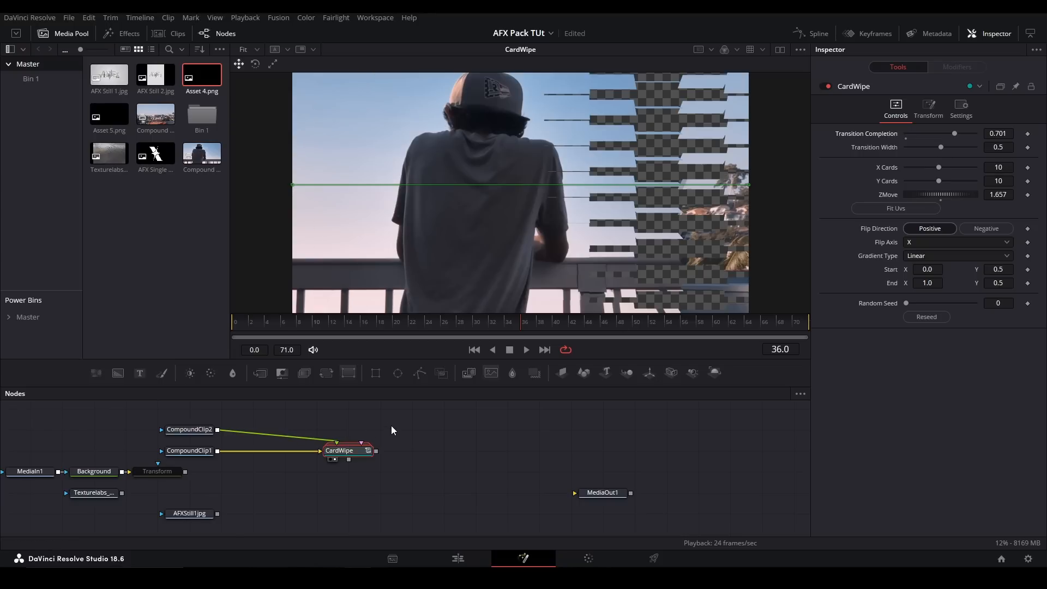
- Delete the CardWipe node and add the GlassWipe macro to the node graph
{"action": "left_click_drag", "start_coordinate": [467, 410], "coordinate": [243, 458]}
{"action": "key", "text": "Delete"}
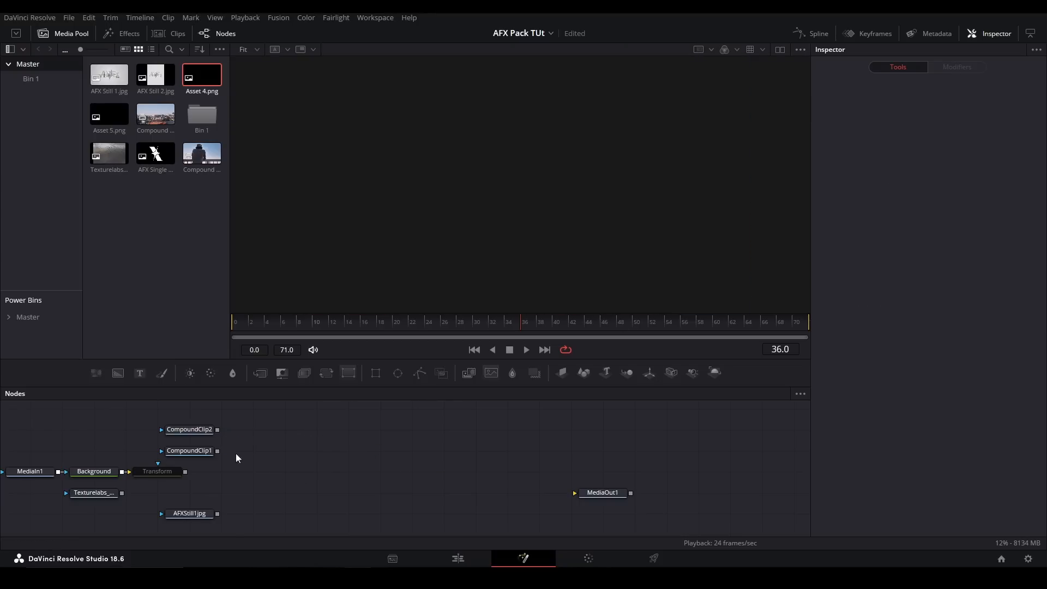
{"action": "left_click", "coordinate": [337, 464]}
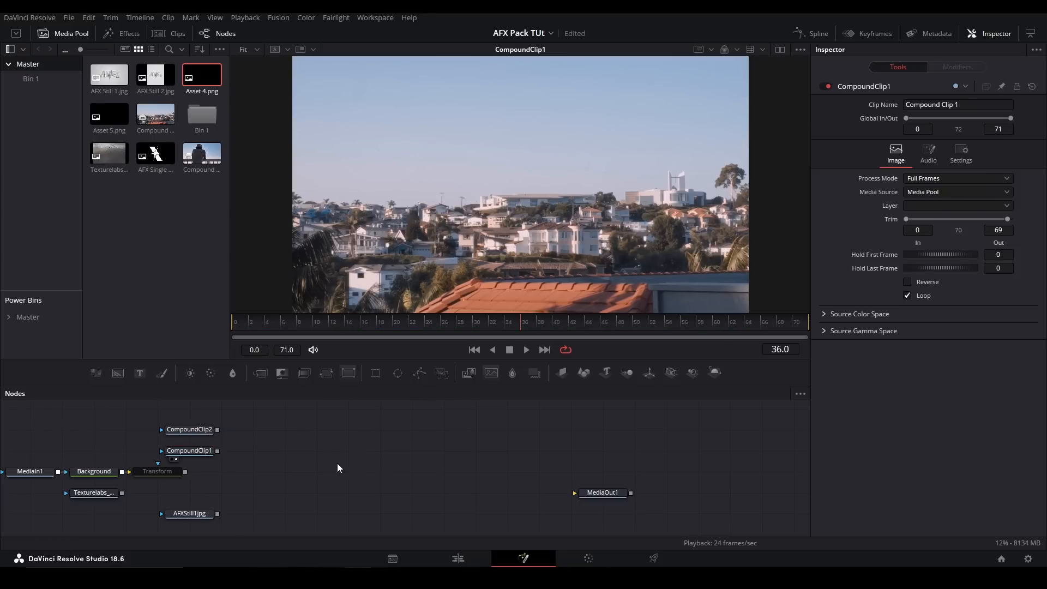
{"action": "key", "text": "shift+space"}
{"action": "type", "text": "glas"}
{"action": "key", "text": "Return"}
- Connect CompoundClip1 as GlassWipe's background and CompoundClip2 as its foreground, and view the GlassWipe result
{"action": "left_click", "coordinate": [299, 470]}
{"action": "key", "text": "2"}
{"action": "left_click", "coordinate": [276, 451]}
{"action": "left_click_drag", "start_coordinate": [217, 450], "coordinate": [285, 443]}
{"action": "key", "text": "2"}
- Go to frame 0, switch GlassWipe to the automatic transition, and play it back
{"action": "left_click", "coordinate": [234, 325]}
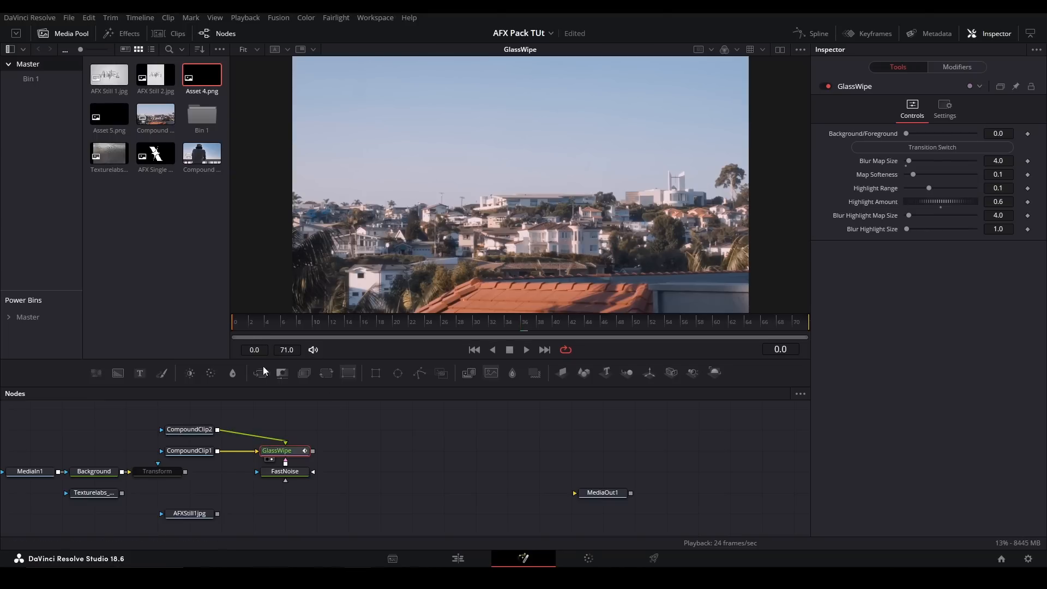
{"action": "left_click", "coordinate": [932, 148]}
{"action": "key", "text": "space"}
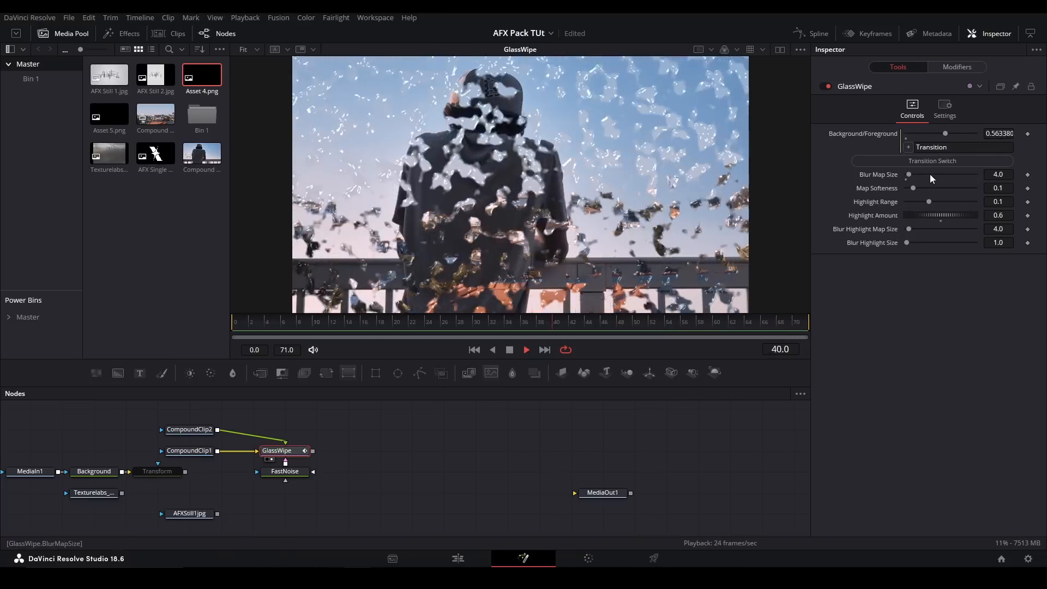
- Set GlassWipe's Blur Map Size to 0.0 and Highlight Range to 0.2646, and move to frame 23
{"action": "left_click_drag", "start_coordinate": [908, 174], "coordinate": [961, 198]}
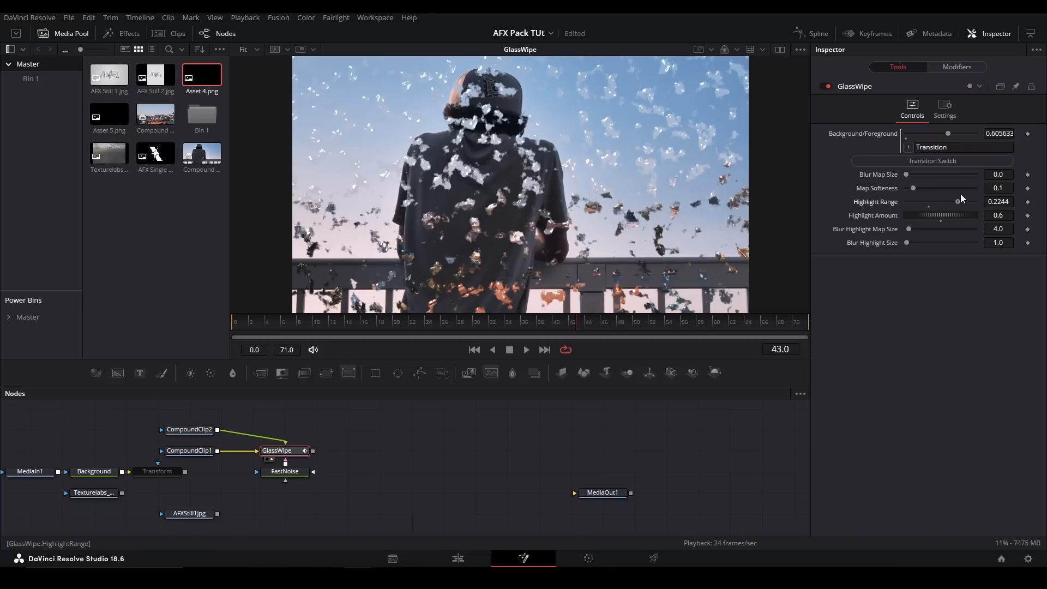
{"action": "key", "text": "space"}
{"action": "left_click_drag", "start_coordinate": [508, 319], "coordinate": [417, 321]}
- Try a Blur Highlight Map Size of 0.0 and a higher Blur Highlight Size on GlassWipe, undoing each change
{"action": "left_click_drag", "start_coordinate": [908, 214], "coordinate": [899, 234]}
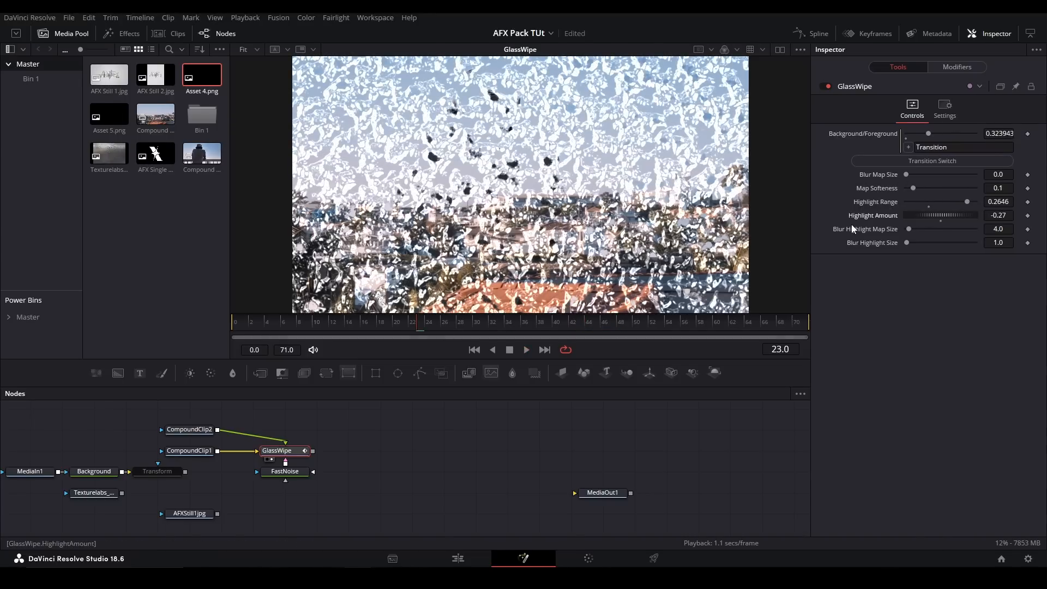
{"action": "key", "text": "ctrl+z"}
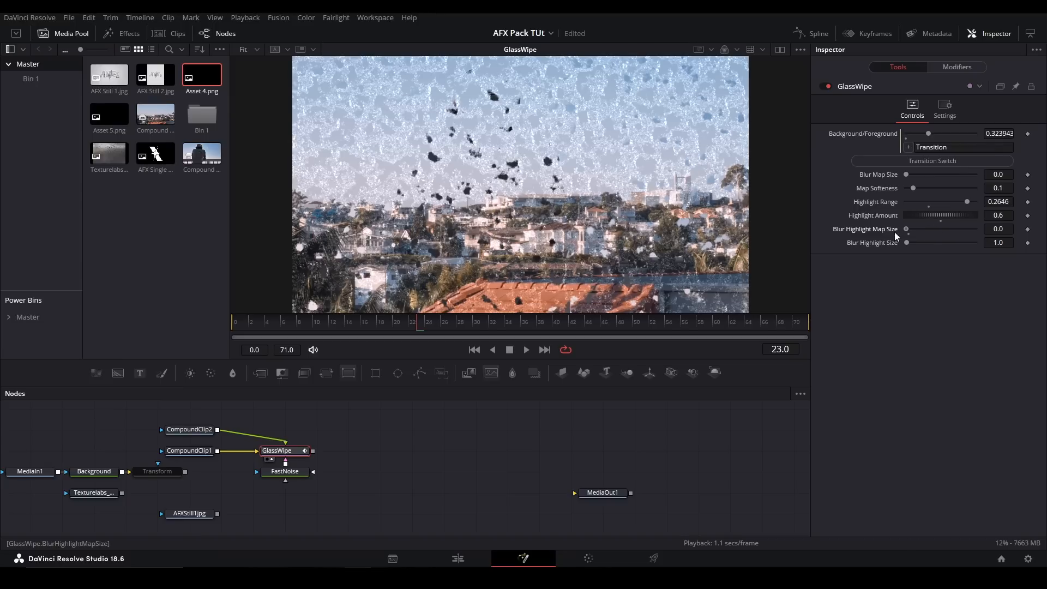
{"action": "key", "text": "ctrl+z"}
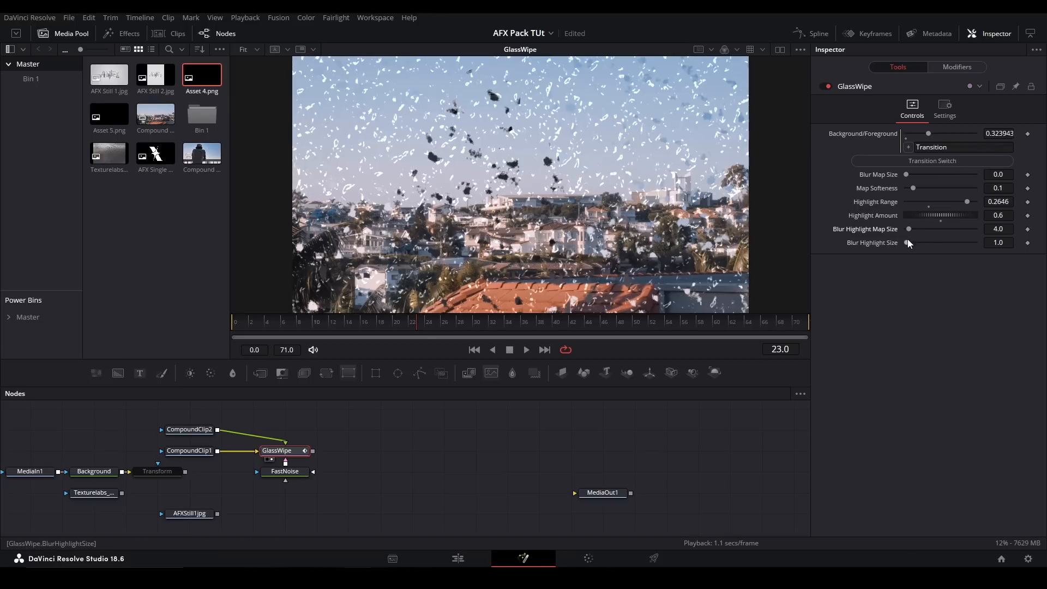
{"action": "left_click_drag", "start_coordinate": [907, 243], "coordinate": [918, 243]}
{"action": "key", "text": "ctrl+z"}
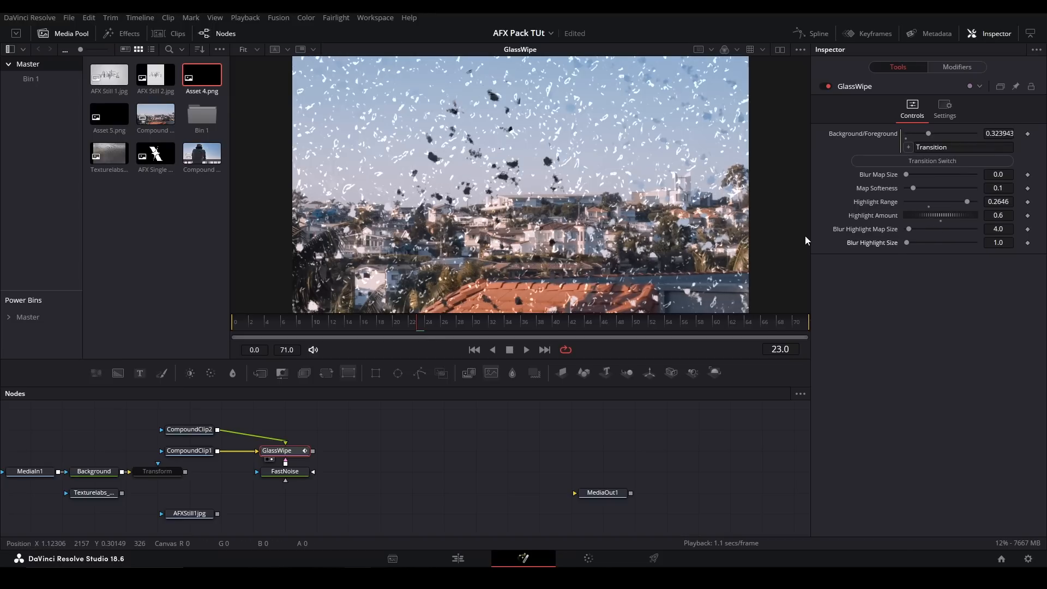
- Delete the GlassWipe setup and add the pj_GridWipe_afx macro to the node graph
{"action": "key", "text": "Delete"}
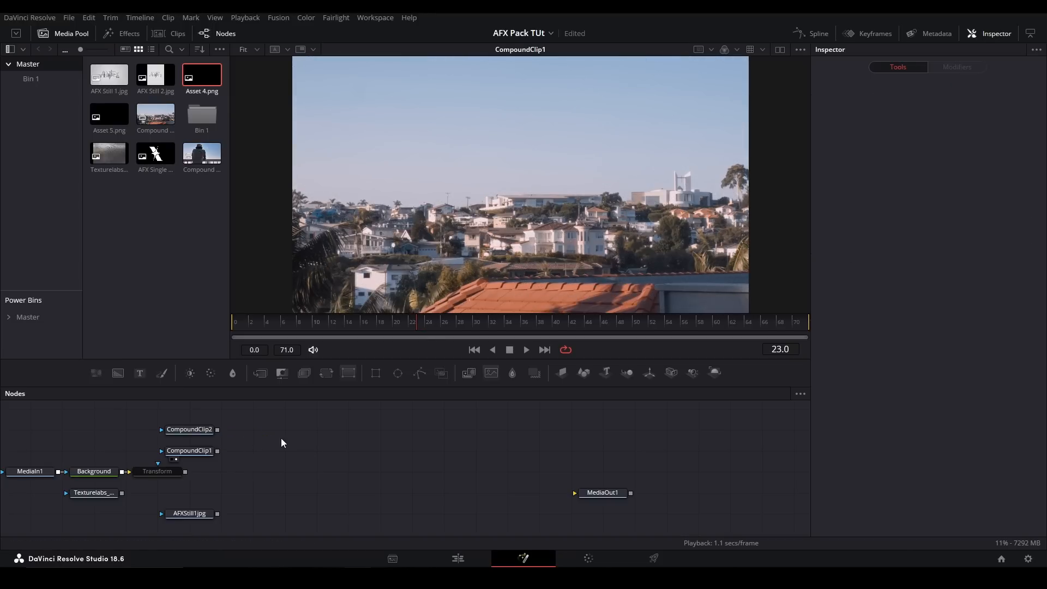
{"action": "key", "text": "shift+space"}
{"action": "type", "text": "gridw"}
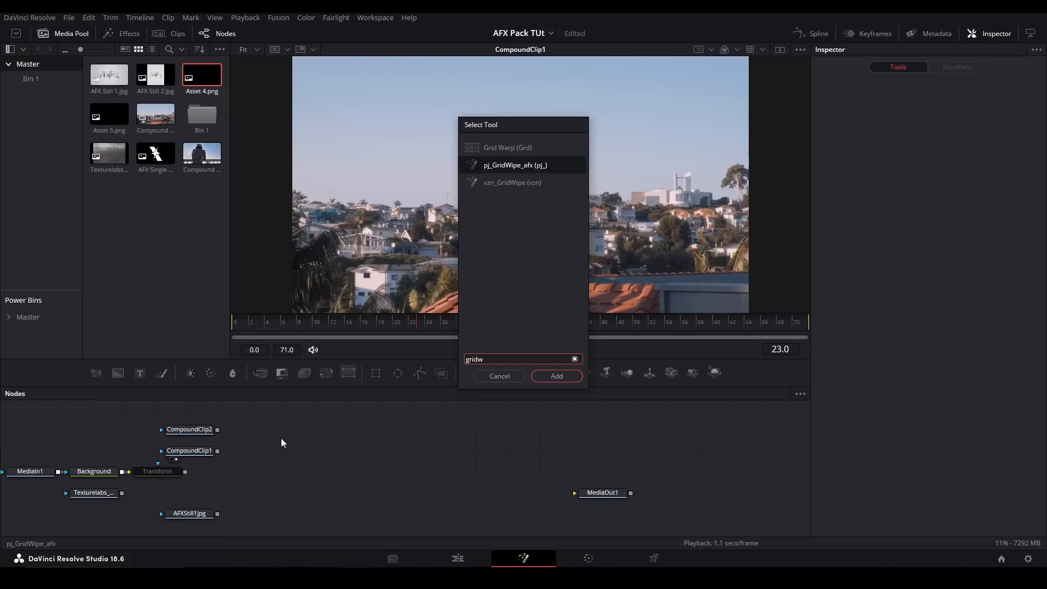
{"action": "key", "text": "Return"}
- Add a Merge with CompoundClip1 as background, CompoundClip2 as foreground and GridWipeCustom as its mask, and view the Merge
{"action": "mouse_move", "coordinate": [297, 438]}
{"action": "left_mouse_down"}
{"action": "mouse_move", "coordinate": [311, 472]}
{"action": "mouse_move", "coordinate": [308, 436]}
{"action": "left_mouse_up"}
{"action": "left_click", "coordinate": [287, 484]}
{"action": "key", "text": "m"}
{"action": "left_click_drag", "start_coordinate": [229, 480], "coordinate": [283, 482]}
{"action": "left_click_drag", "start_coordinate": [229, 458], "coordinate": [296, 479]}
{"action": "left_click_drag", "start_coordinate": [324, 438], "coordinate": [296, 487]}
{"action": "key", "text": "1"}
- Play back the grid wipe transition from frame 0 and stop at frame 18
{"action": "left_click", "coordinate": [244, 326]}
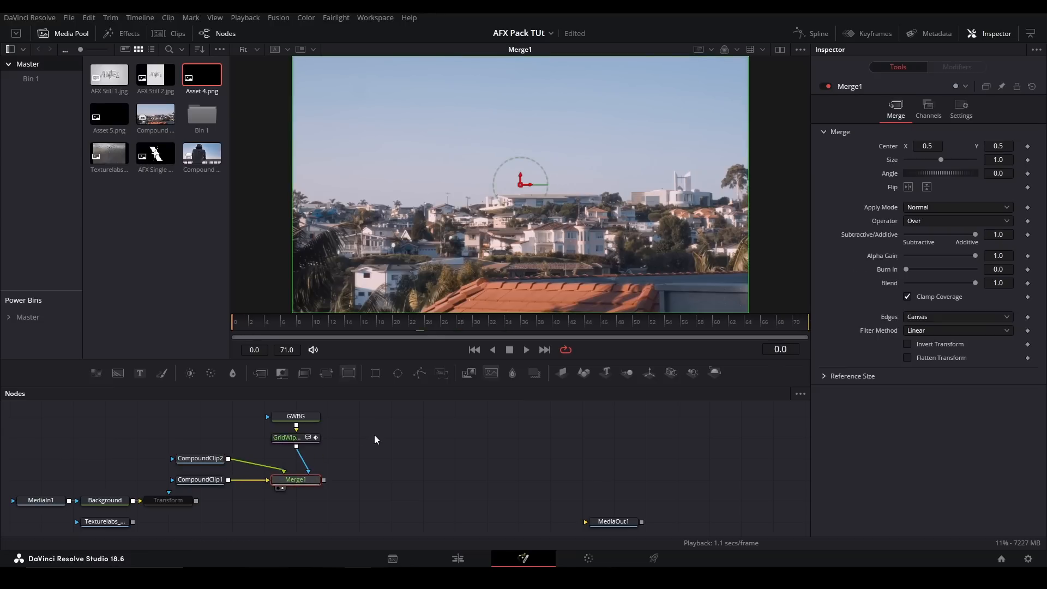
{"action": "left_click", "coordinate": [372, 424]}
{"action": "key", "text": "space"}
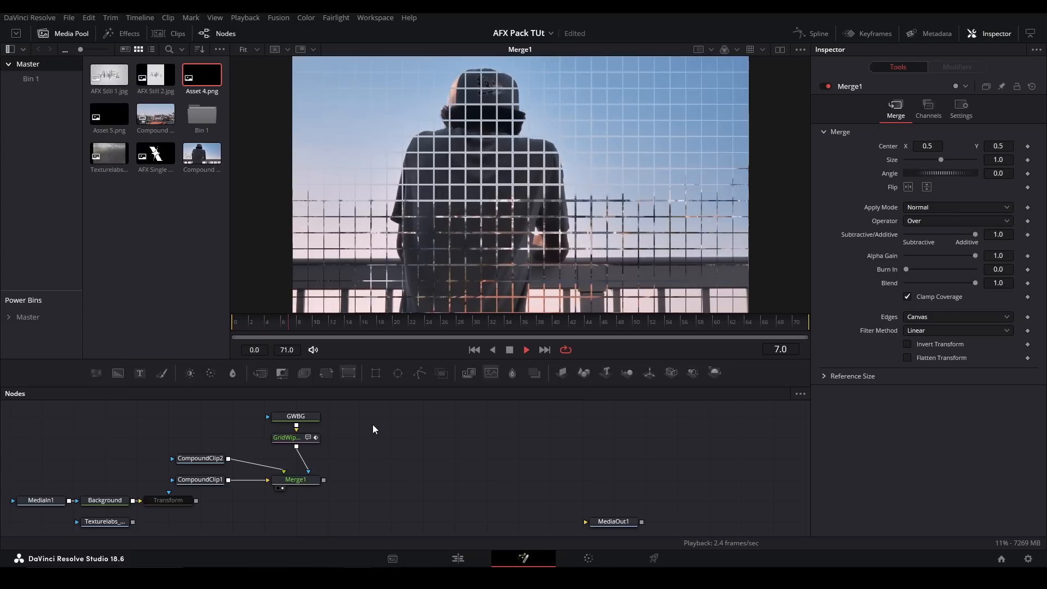
{"action": "key", "text": "space"}
- View the GWBG gradient and the GridWipeCustom pattern one after the other
{"action": "left_click", "coordinate": [295, 417]}
{"action": "key", "text": "1"}
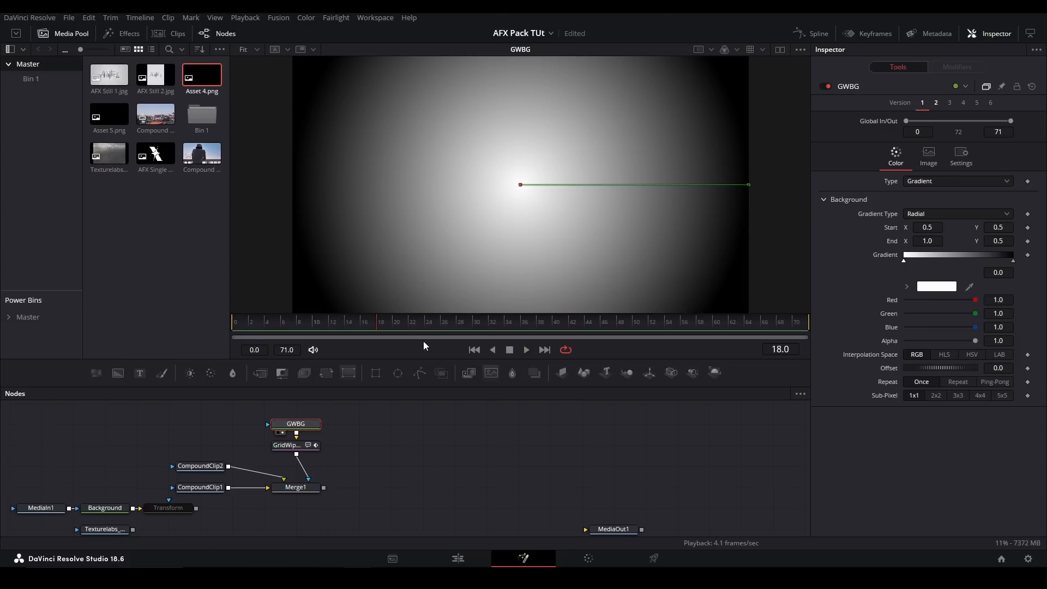
{"action": "left_click", "coordinate": [320, 445]}
{"action": "key", "text": "1"}
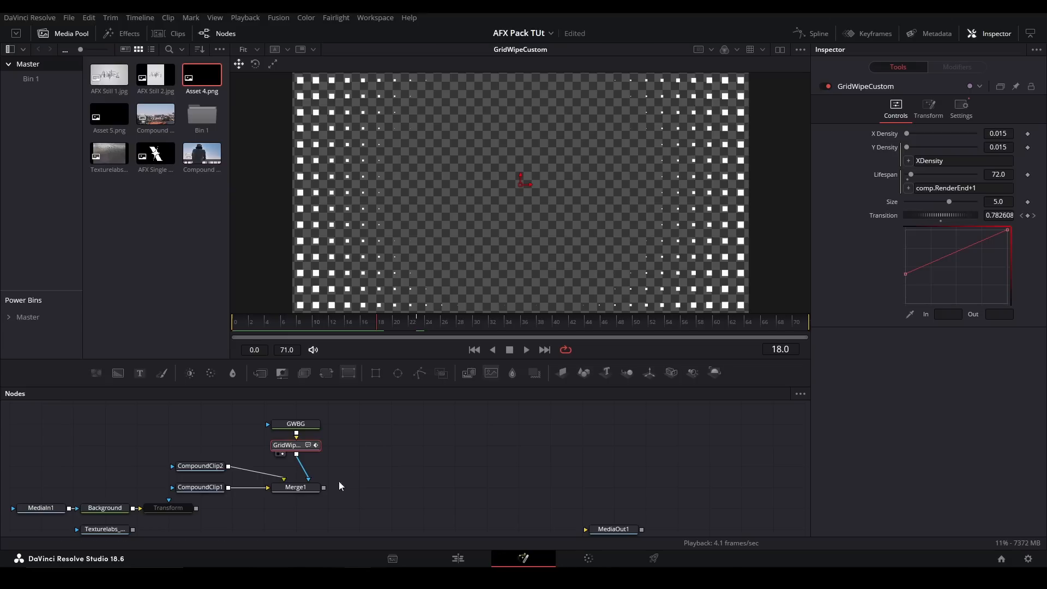
- View Merge1 again and play the grid wipe back from near the start of the timeline
{"action": "left_click", "coordinate": [295, 487]}
{"action": "key", "text": "1"}
{"action": "left_click_drag", "start_coordinate": [354, 321], "coordinate": [254, 333]}
{"action": "key", "text": "space"}
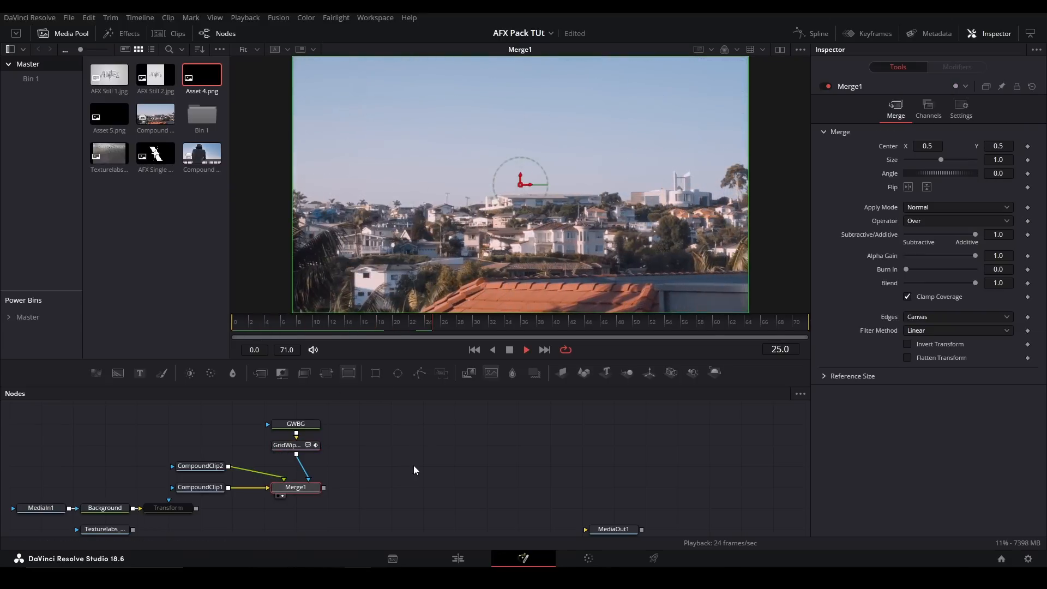
- Select the GridWipeCustom node and scrub to frame 13, partway through the wipe
{"action": "left_click_drag", "start_coordinate": [400, 505], "coordinate": [273, 420]}
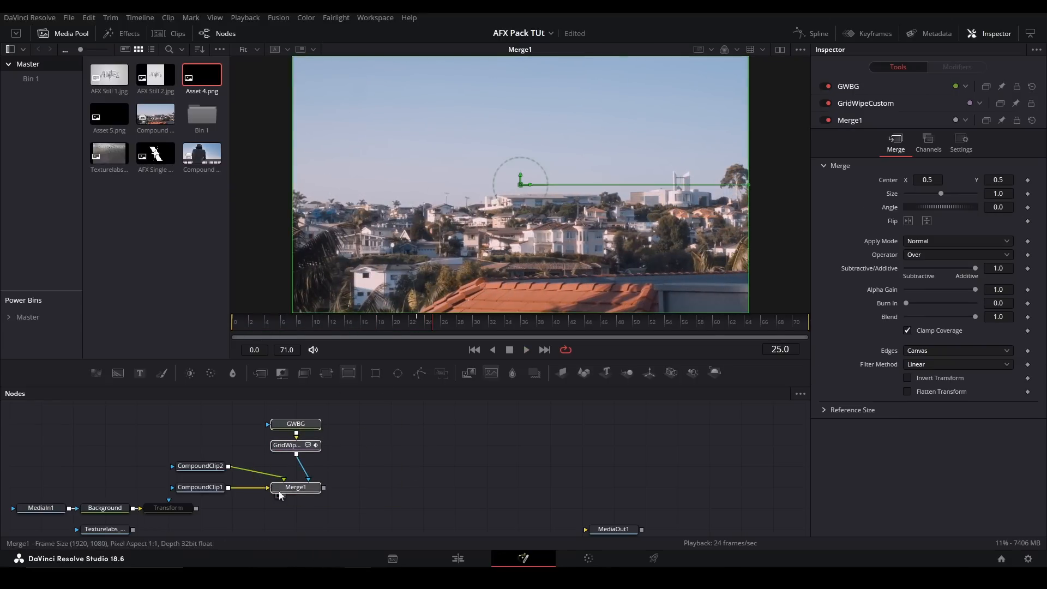
{"action": "left_click", "coordinate": [289, 445]}
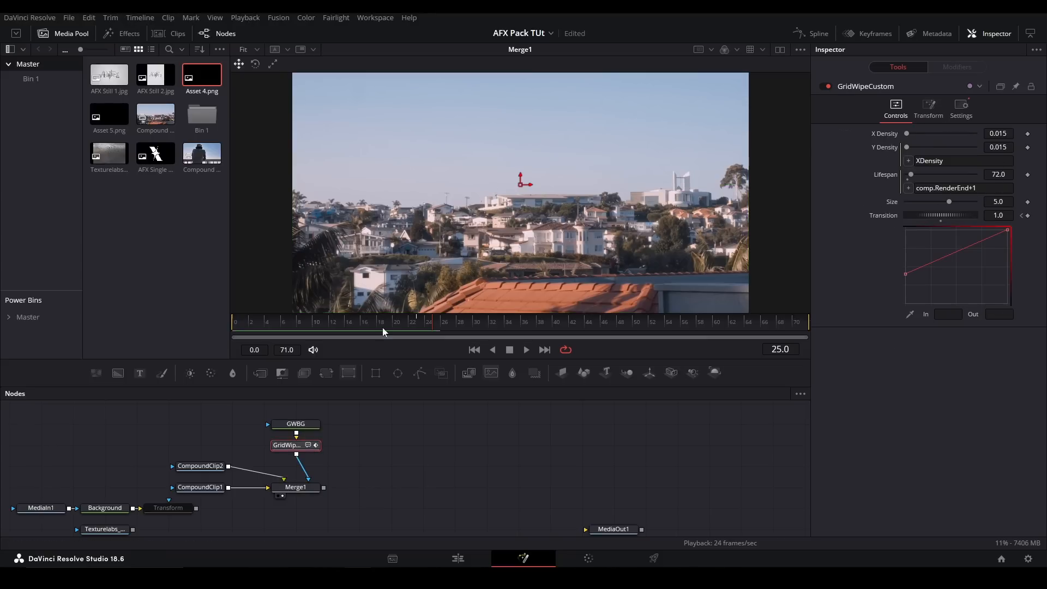
{"action": "left_click_drag", "start_coordinate": [391, 325], "coordinate": [340, 322]}
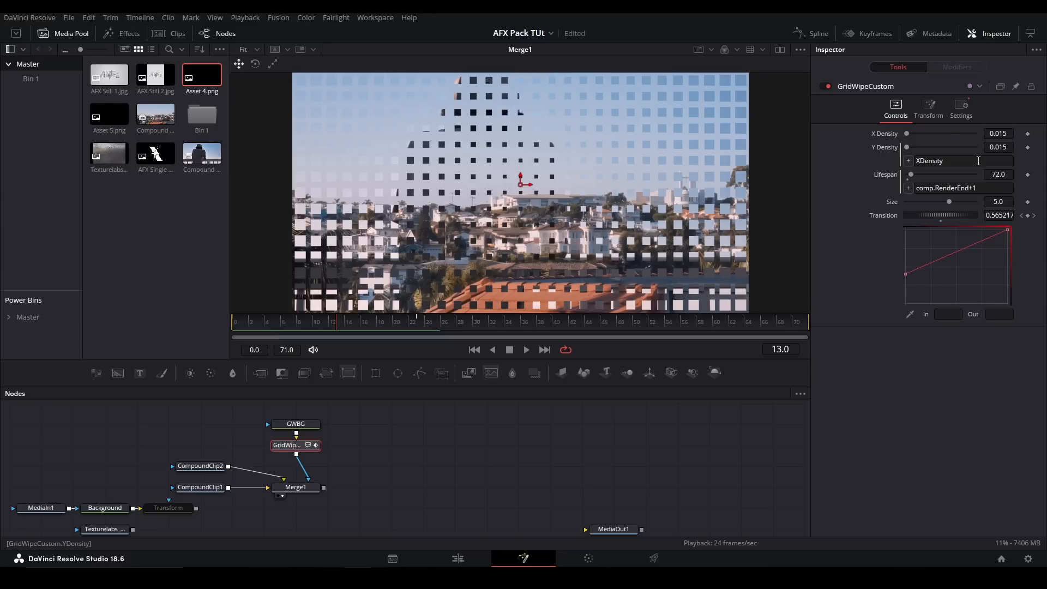
- Review GridWipeCustom's transform options and the recommended density and size values in its comments
{"action": "left_click", "coordinate": [927, 117]}
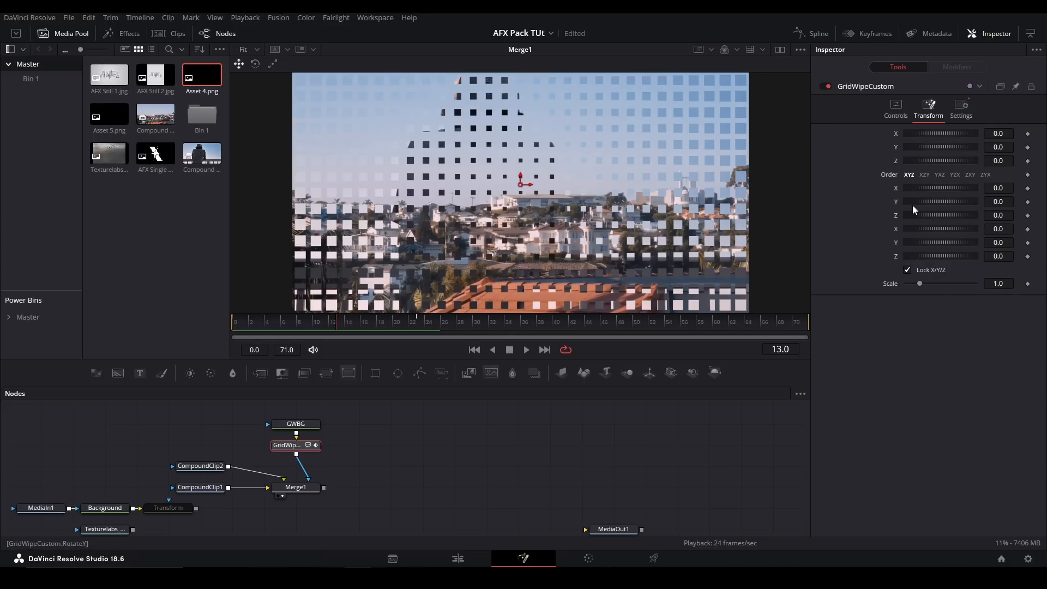
{"action": "left_click", "coordinate": [961, 109]}
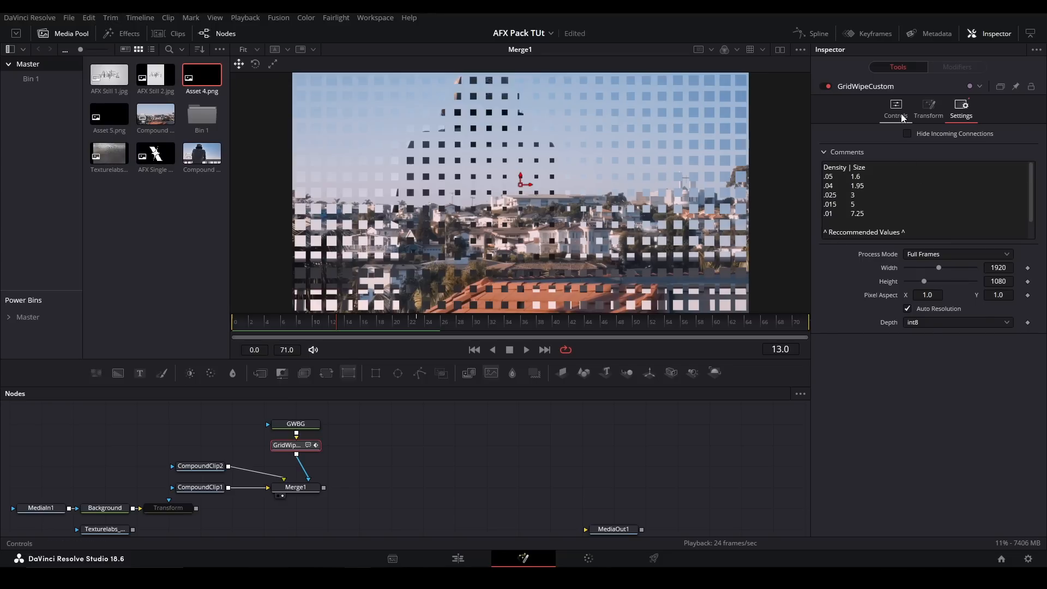
- Delete the GWBG, GridWipeCustom and Merge1 nodes and add the pj_ImageWipe_afx tool
{"action": "left_click_drag", "start_coordinate": [270, 417], "coordinate": [377, 504]}
{"action": "key", "text": "Delete"}
{"action": "key", "text": "shift+space"}
{"action": "type", "text": "imagewipe"}
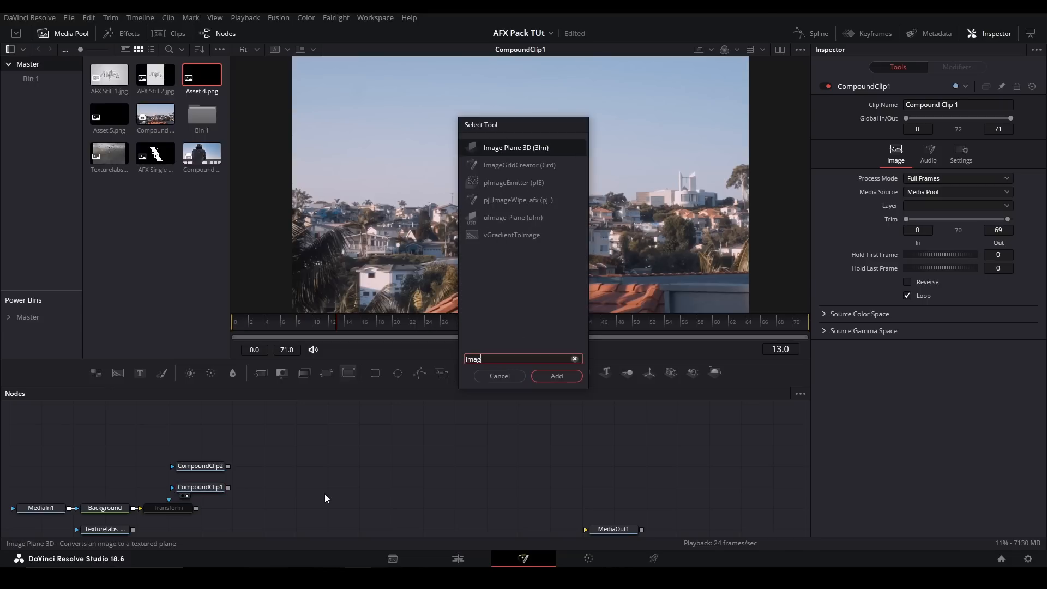
{"action": "key", "text": "Return"}
- Place ImageWipe beside the clips with CompoundClip1 as background and CompoundClip2 as foreground, and show it in the viewer
{"action": "left_click_drag", "start_coordinate": [327, 498], "coordinate": [293, 487]}
{"action": "left_click", "coordinate": [292, 487]}
{"action": "key", "text": "2"}
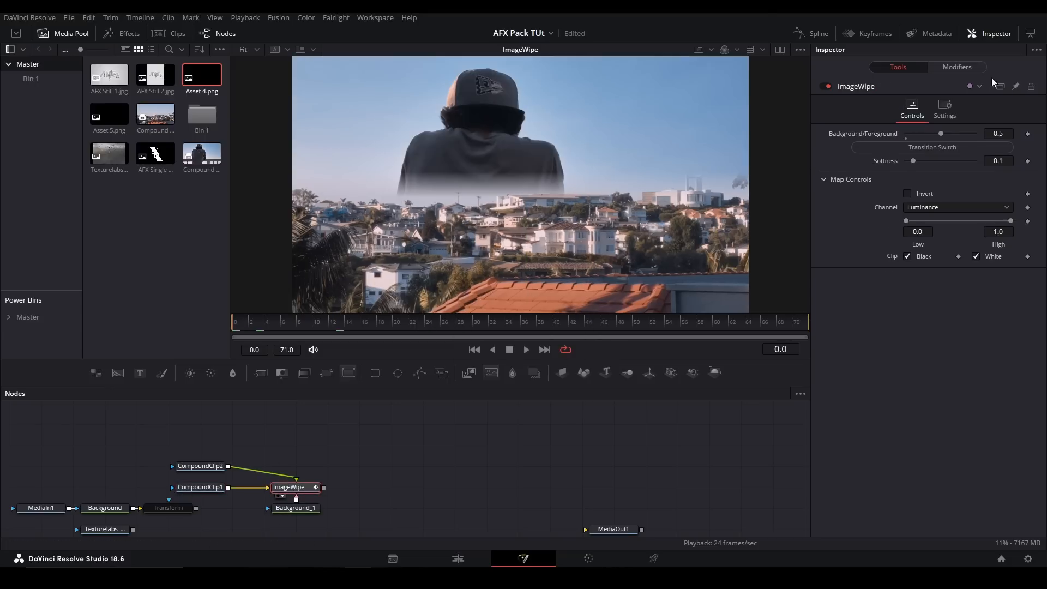
- Turn on ImageWipe's automatic transition and invert its map while previewing the wipe
{"action": "left_click", "coordinate": [935, 147]}
{"action": "key", "text": "space"}
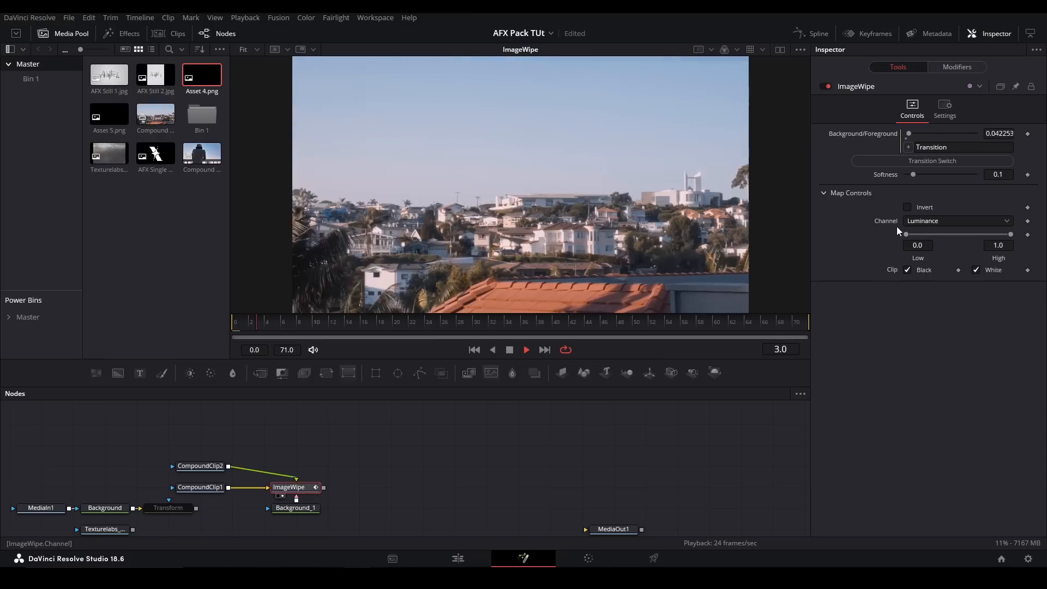
{"action": "left_click", "coordinate": [909, 208]}
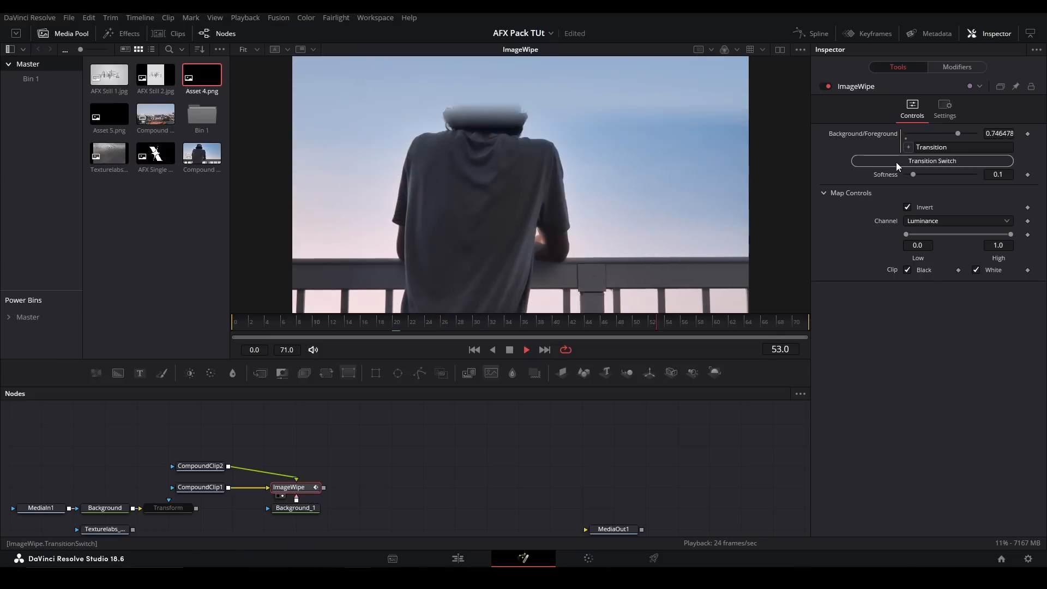
{"action": "key", "text": "space"}
- Inspect the Background_1 gradient settings and try a different ImageWipe softness during playback
{"action": "left_click", "coordinate": [295, 507]}
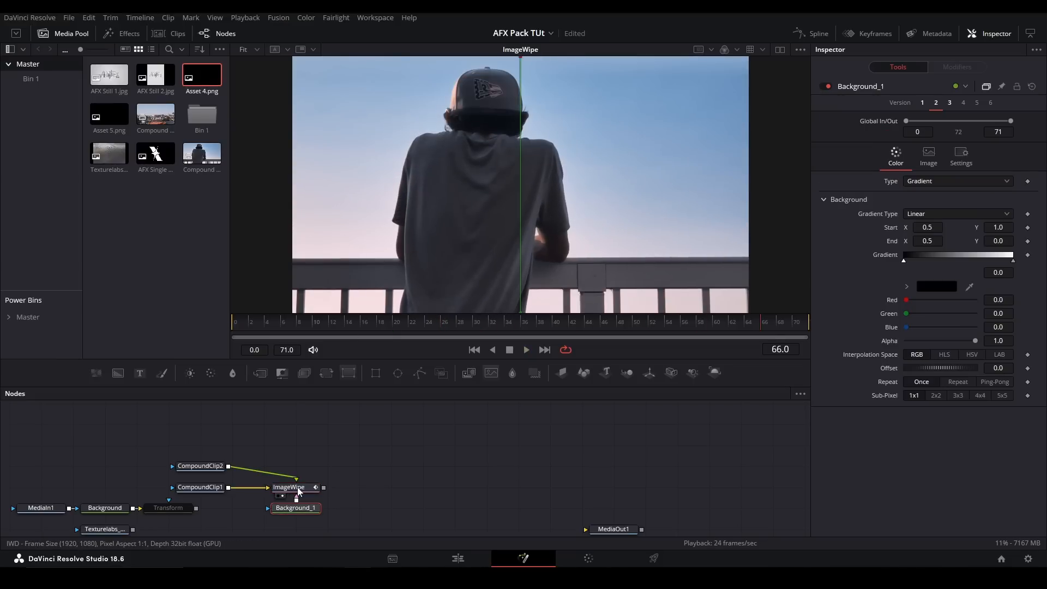
{"action": "left_click", "coordinate": [294, 488]}
{"action": "key", "text": "space"}
{"action": "mouse_move", "coordinate": [917, 174]}
{"action": "left_mouse_down"}
{"action": "mouse_move", "coordinate": [952, 174]}
{"action": "mouse_move", "coordinate": [891, 182]}
{"action": "mouse_move", "coordinate": [947, 176]}
{"action": "mouse_move", "coordinate": [914, 181]}
{"action": "left_mouse_up"}
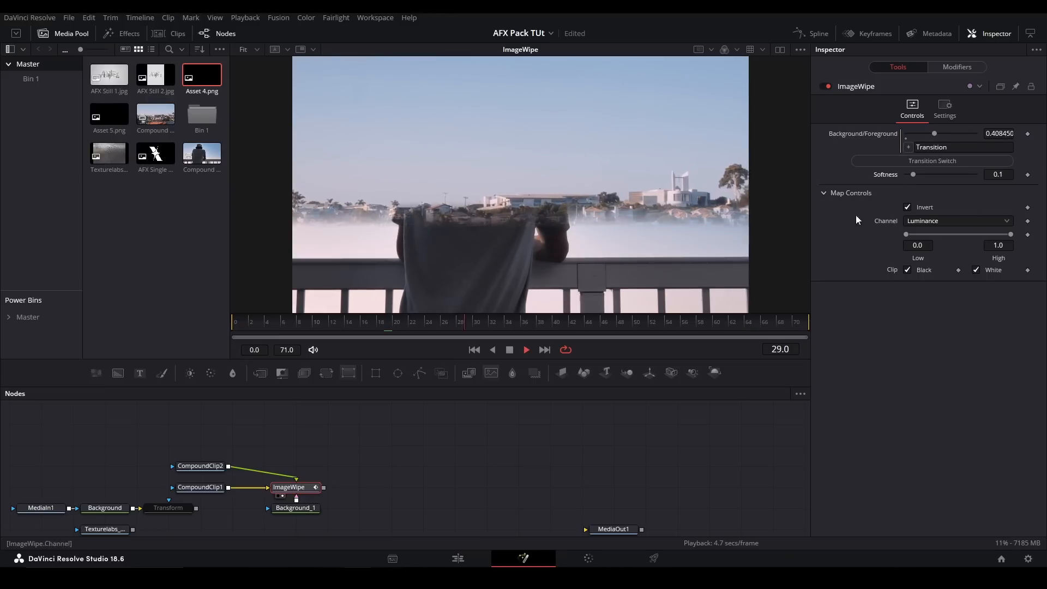
- Delete the ImageWipe and Background_1 nodes and add the pj_Jaws_afx tool
{"action": "left_click_drag", "start_coordinate": [368, 519], "coordinate": [271, 483]}
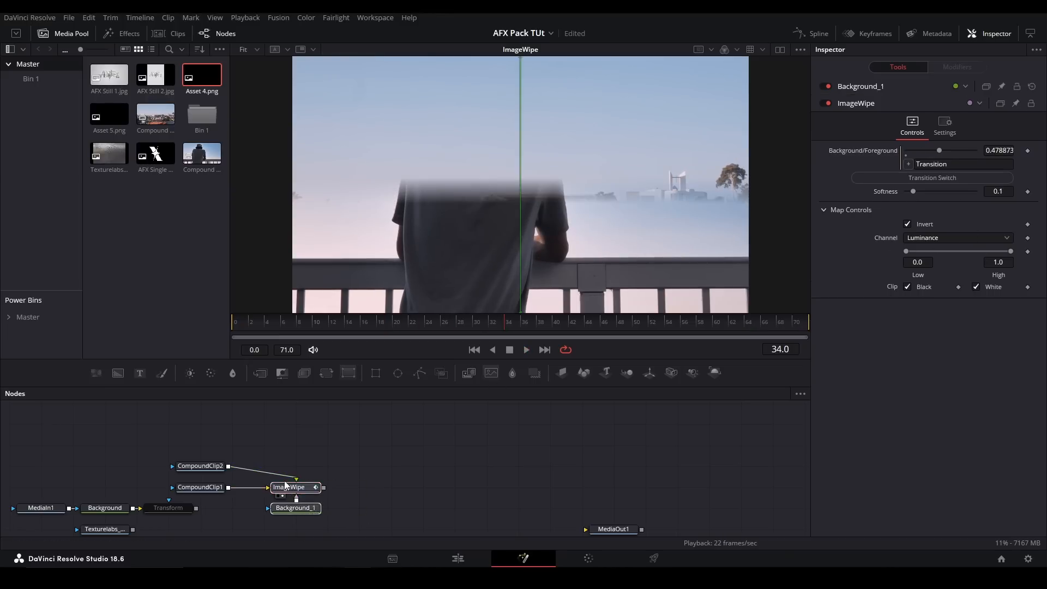
{"action": "key", "text": "Delete"}
{"action": "key", "text": "shift+space"}
{"action": "type", "text": "jaws"}
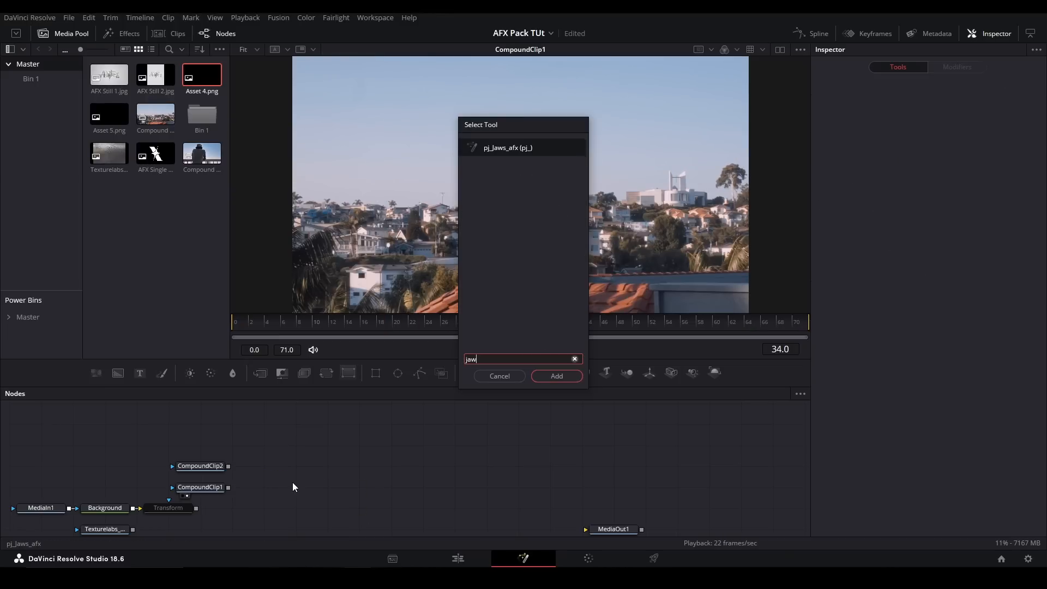
{"action": "key", "text": "Return"}
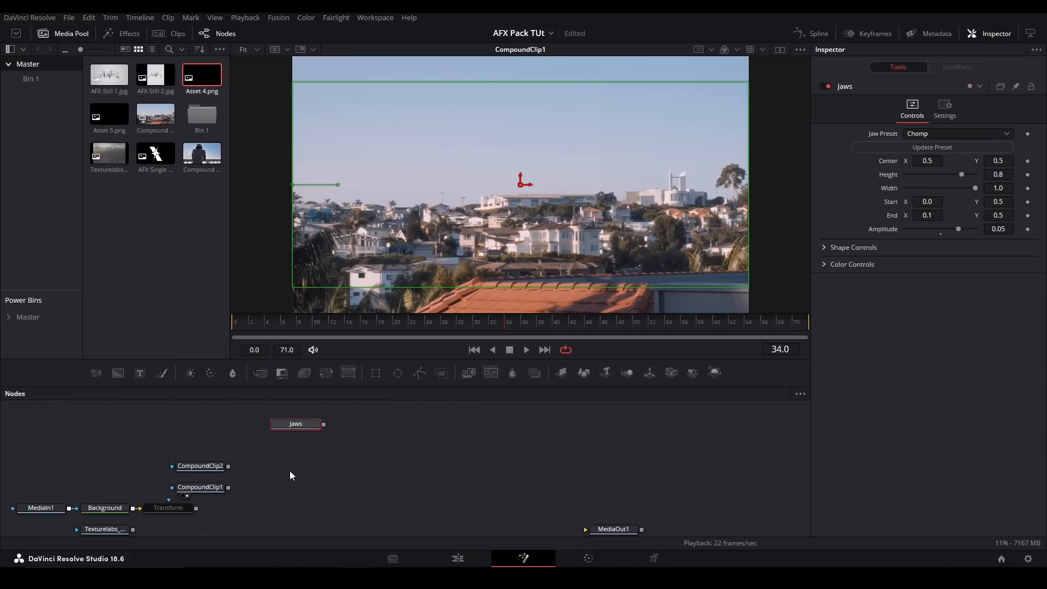
- Add a merge with CompoundClip1 as background, CompoundClip2 as foreground and Jaws as its mask
{"action": "left_click", "coordinate": [280, 480]}
{"action": "key", "text": "ctrl+m"}
{"action": "left_click_drag", "start_coordinate": [228, 488], "coordinate": [289, 487]}
{"action": "left_click_drag", "start_coordinate": [228, 466], "coordinate": [296, 496]}
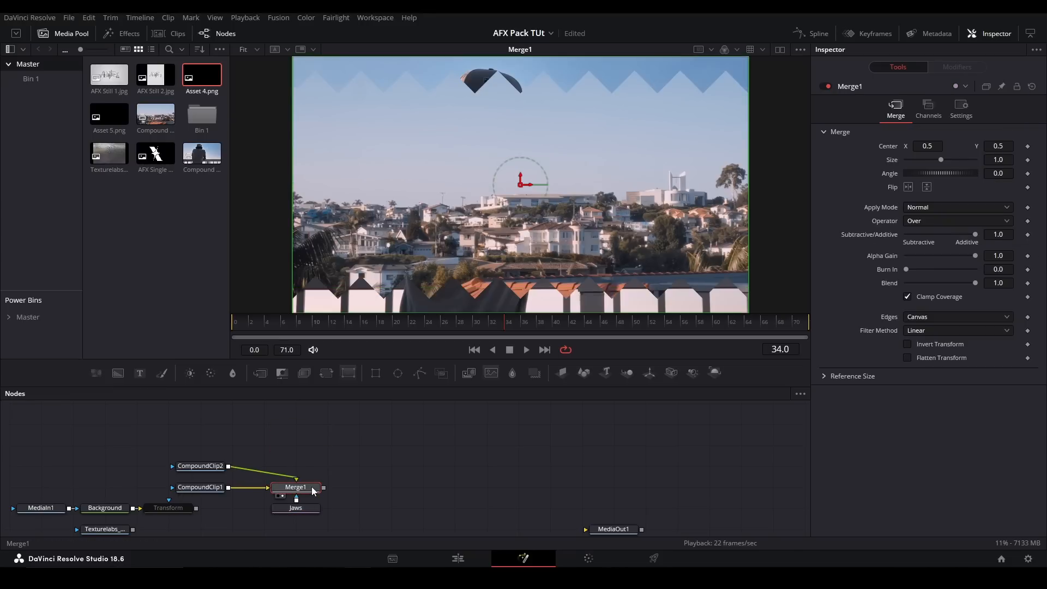
- Set the Jaws height to about 0.709 and detach the node from Merge1, placing it above the clips
{"action": "left_click", "coordinate": [305, 508]}
{"action": "mouse_move", "coordinate": [961, 175]}
{"action": "left_mouse_down"}
{"action": "mouse_move", "coordinate": [902, 182]}
{"action": "mouse_move", "coordinate": [974, 175]}
{"action": "mouse_move", "coordinate": [902, 183]}
{"action": "mouse_move", "coordinate": [955, 175]}
{"action": "left_mouse_up"}
{"action": "left_click_drag", "start_coordinate": [321, 508], "coordinate": [360, 446]}
{"action": "left_click_drag", "start_coordinate": [96, 373], "coordinate": [642, 181]}
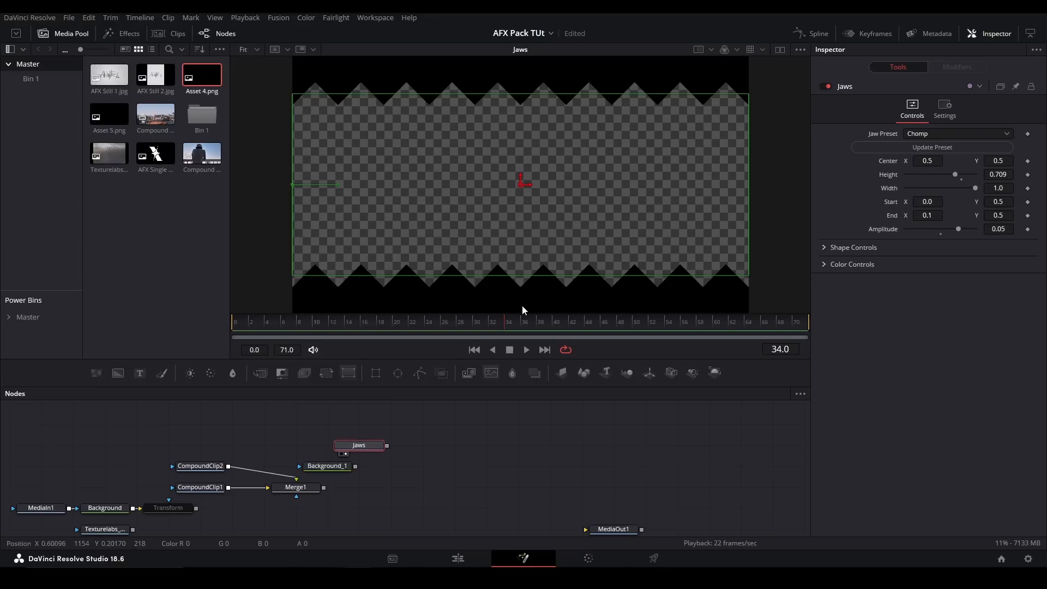
{"action": "left_click", "coordinate": [333, 469]}
{"action": "key", "text": "Delete"}
- Add a second merge after Merge1 with Jaws as its foreground and show it in the viewer
{"action": "left_click", "coordinate": [306, 489]}
{"action": "key", "text": "m"}
{"action": "left_click_drag", "start_coordinate": [387, 445], "coordinate": [366, 489]}
{"action": "key", "text": "2"}
- Set the Jaws amplitude to 0.0 for straight letterbox bars
{"action": "left_click", "coordinate": [398, 466]}
{"action": "left_click", "coordinate": [373, 448]}
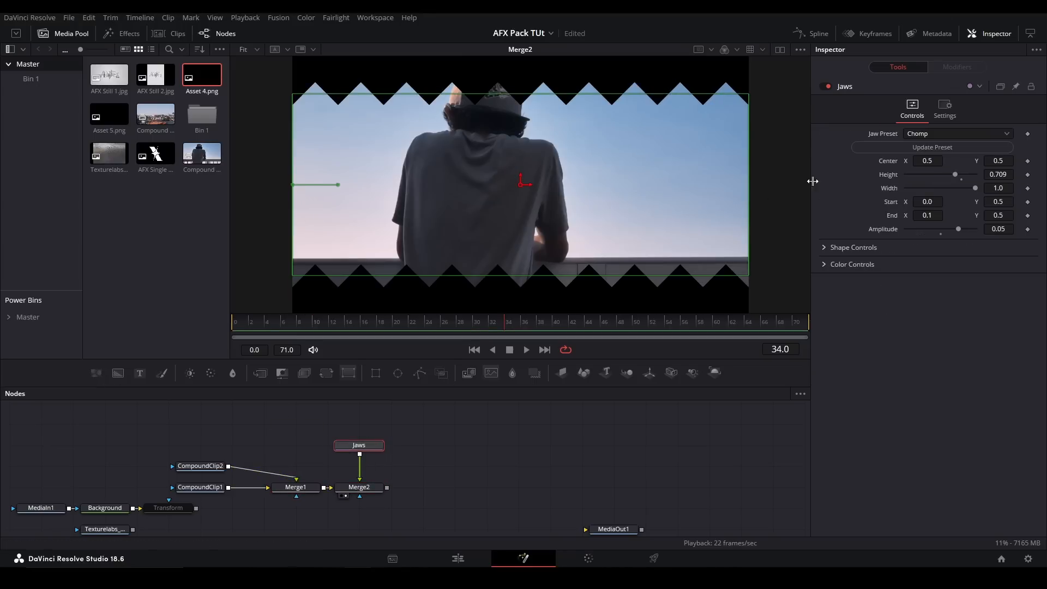
{"action": "left_click_drag", "start_coordinate": [959, 229], "coordinate": [940, 229]}
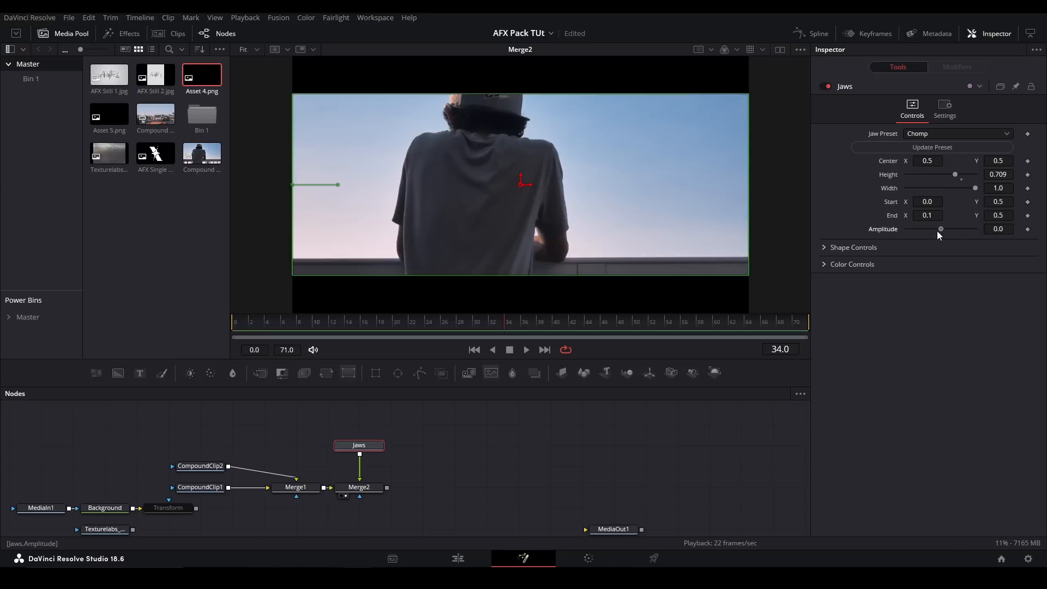
- Detach Jaws from Merge2 and connect a new Background node with a Rectangle mask as its foreground instead
{"action": "left_click_drag", "start_coordinate": [365, 449], "coordinate": [524, 446]}
{"action": "left_click", "coordinate": [353, 452]}
{"action": "key", "text": "b"}
{"action": "left_click_drag", "start_coordinate": [377, 374], "coordinate": [360, 481]}
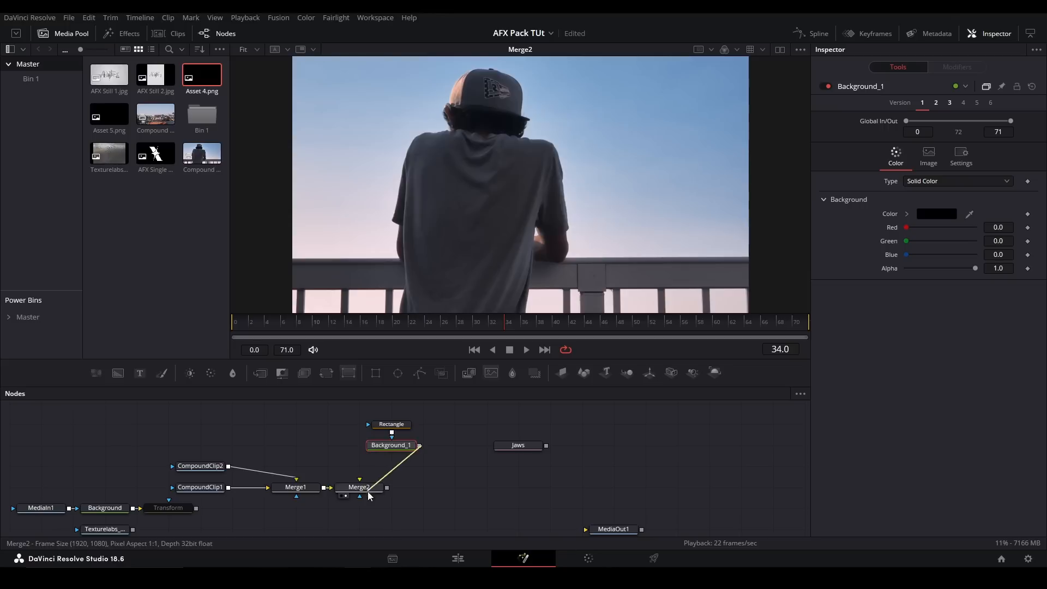
{"action": "left_click", "coordinate": [359, 487]}
- Invert the Rectangle mask and set its width to 1.0 and height to about 0.874
{"action": "left_click", "coordinate": [400, 428]}
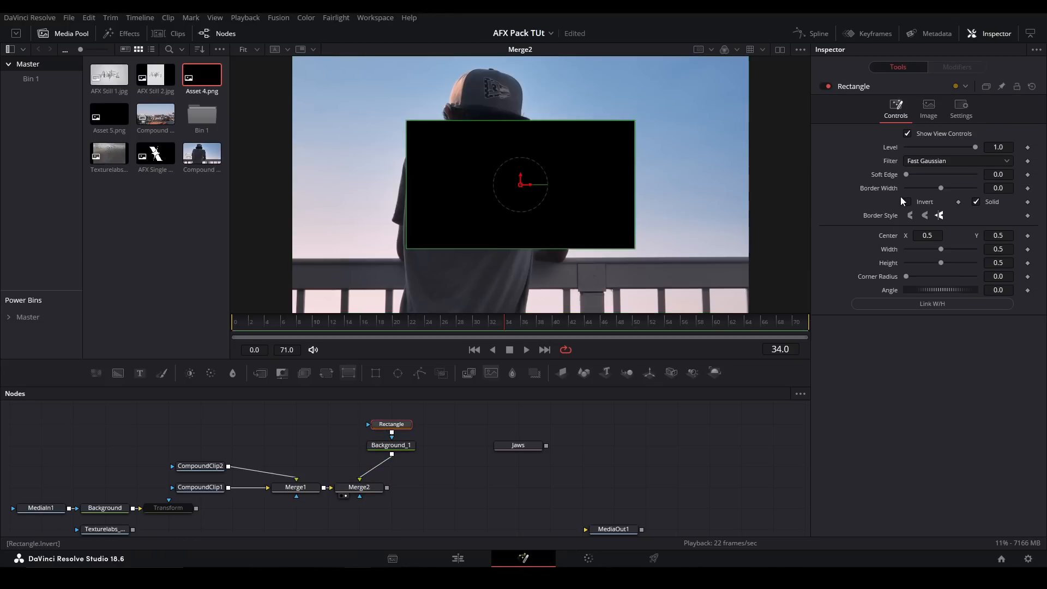
{"action": "left_click", "coordinate": [907, 202]}
{"action": "left_click_drag", "start_coordinate": [941, 249], "coordinate": [967, 263]}
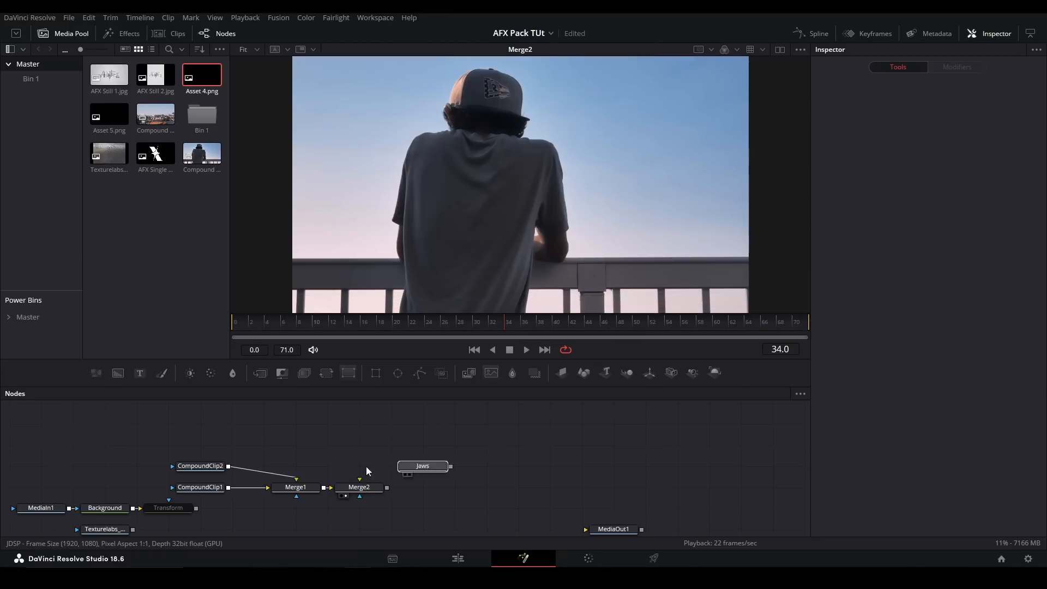
- Put Jaws back as Merge2's foreground in place of the masked background and set its amplitude to about 0.057
{"action": "left_click", "coordinate": [349, 466]}
{"action": "left_click_drag", "start_coordinate": [359, 473], "coordinate": [365, 454]}
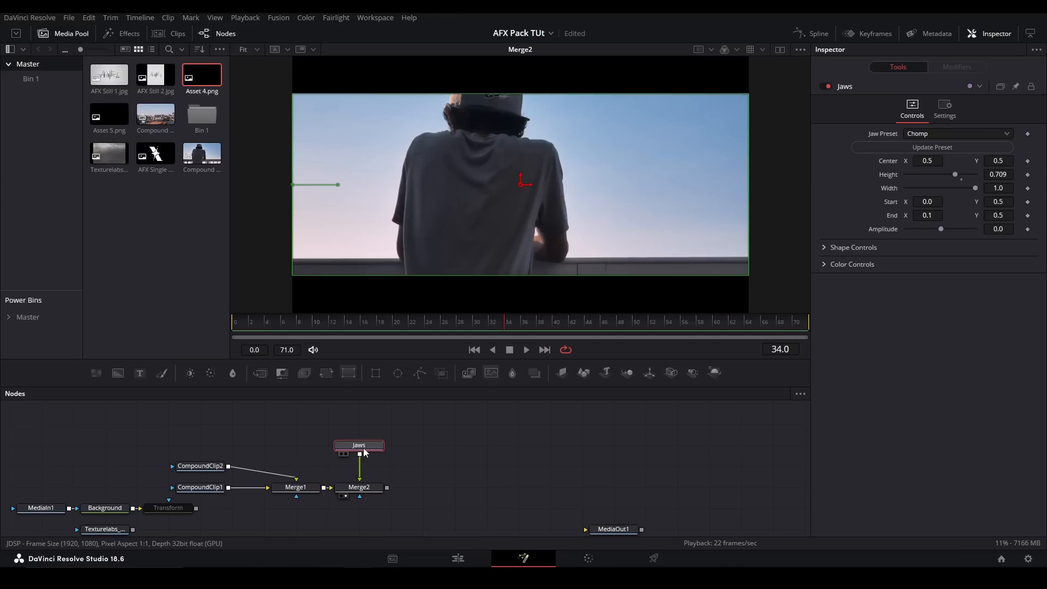
{"action": "left_click_drag", "start_coordinate": [941, 229], "coordinate": [962, 229]}
- Try the Slopes, Crisps and Zip jaw presets on the Jaws node
{"action": "left_click", "coordinate": [935, 131]}
{"action": "left_click", "coordinate": [928, 153]}
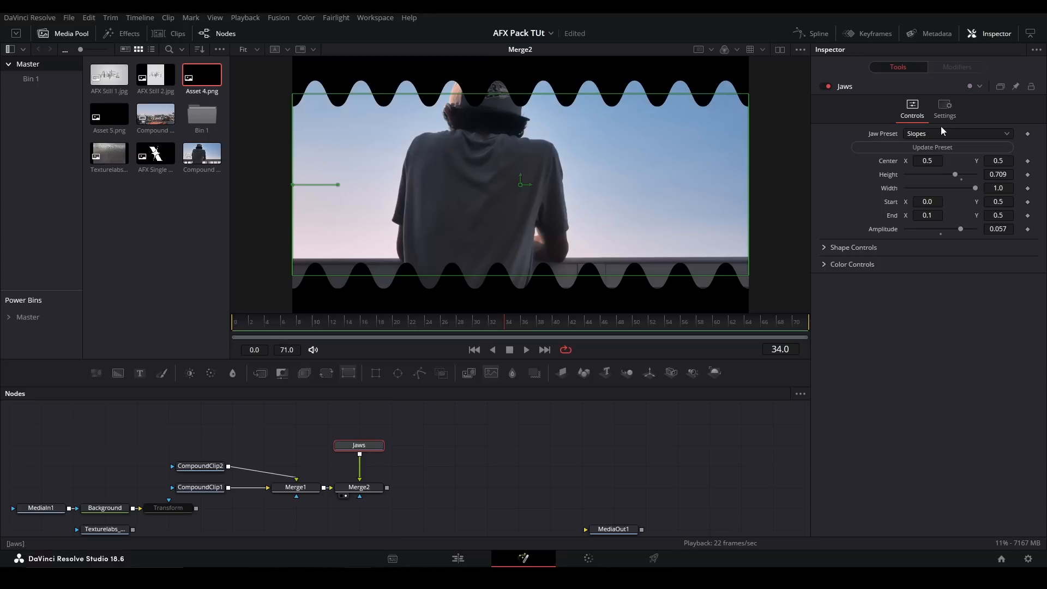
{"action": "left_click", "coordinate": [940, 131]}
{"action": "left_click", "coordinate": [928, 172]}
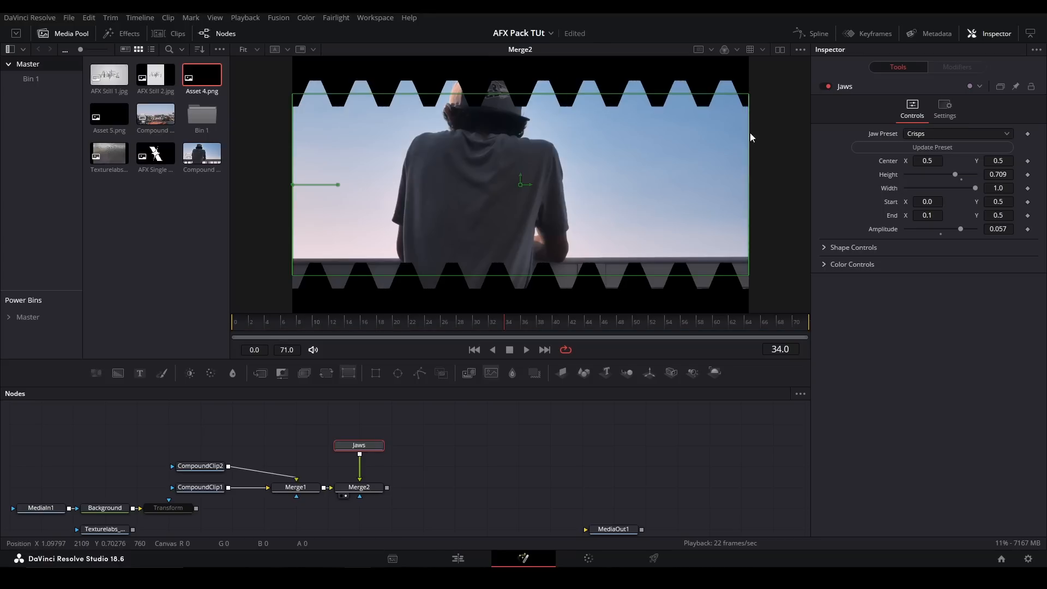
{"action": "left_click", "coordinate": [927, 134]}
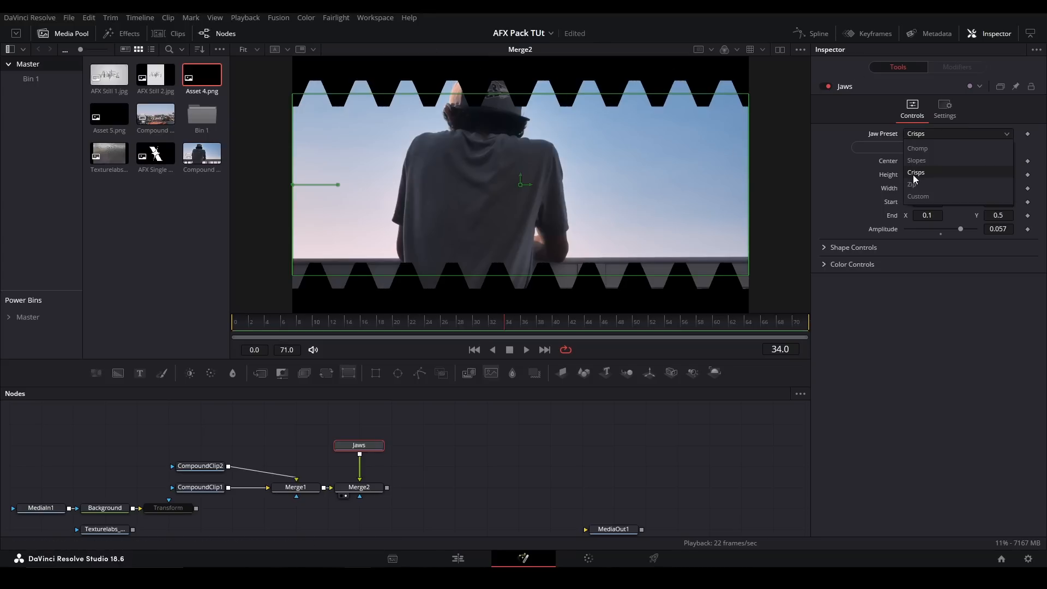
{"action": "left_click", "coordinate": [916, 179]}
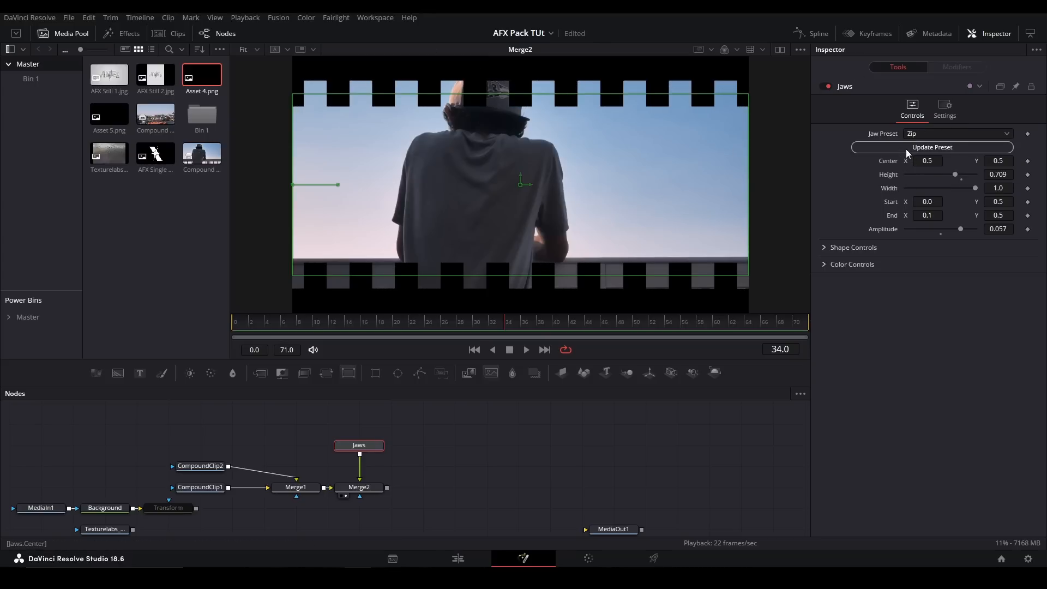
- Switch the jaw preset to Custom and reshape its curve into a peak near the middle of the graph
{"action": "left_click", "coordinate": [928, 134]}
{"action": "left_click", "coordinate": [927, 192]}
{"action": "left_click", "coordinate": [825, 247]}
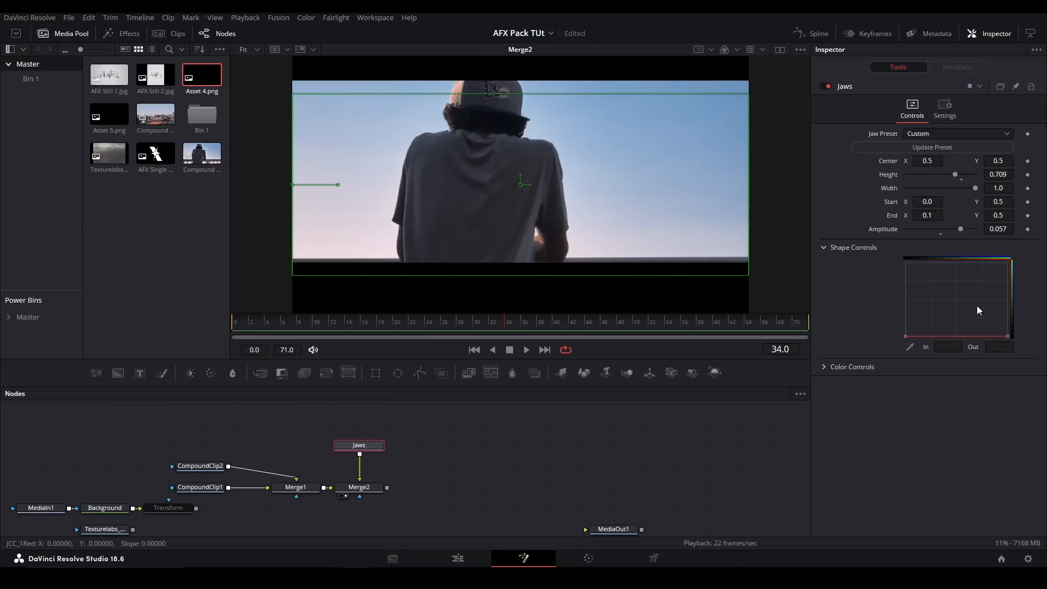
{"action": "left_click_drag", "start_coordinate": [1008, 336], "coordinate": [960, 335]}
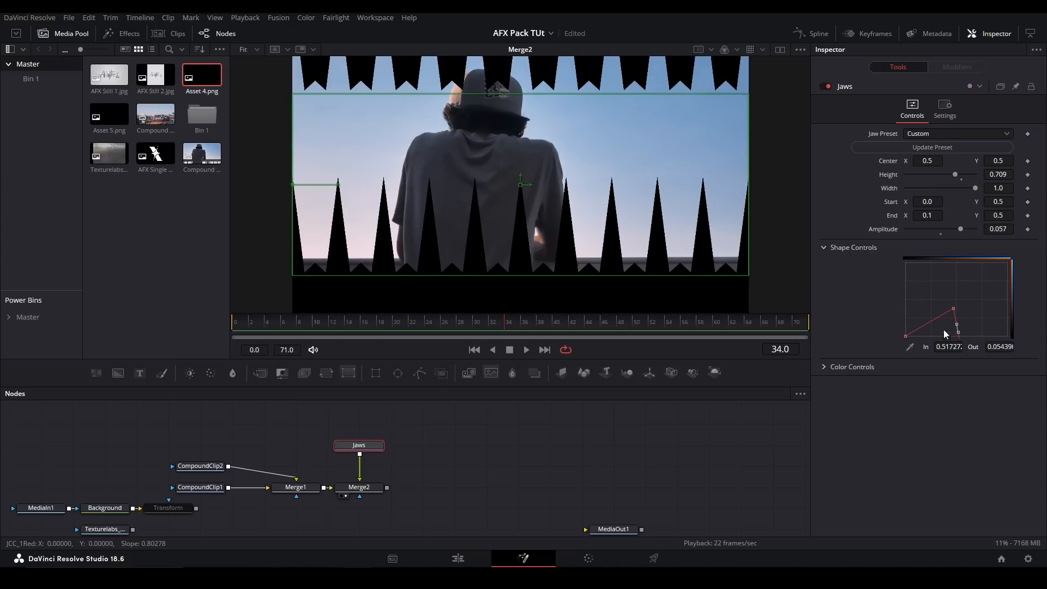
- Change the Jaws color to white, with red, green and blue at 1.0
{"action": "left_click", "coordinate": [824, 248]}
{"action": "left_click", "coordinate": [826, 265]}
{"action": "left_click", "coordinate": [907, 279]}
{"action": "left_click_drag", "start_coordinate": [942, 291], "coordinate": [809, 247]}
{"action": "left_click", "coordinate": [909, 278]}
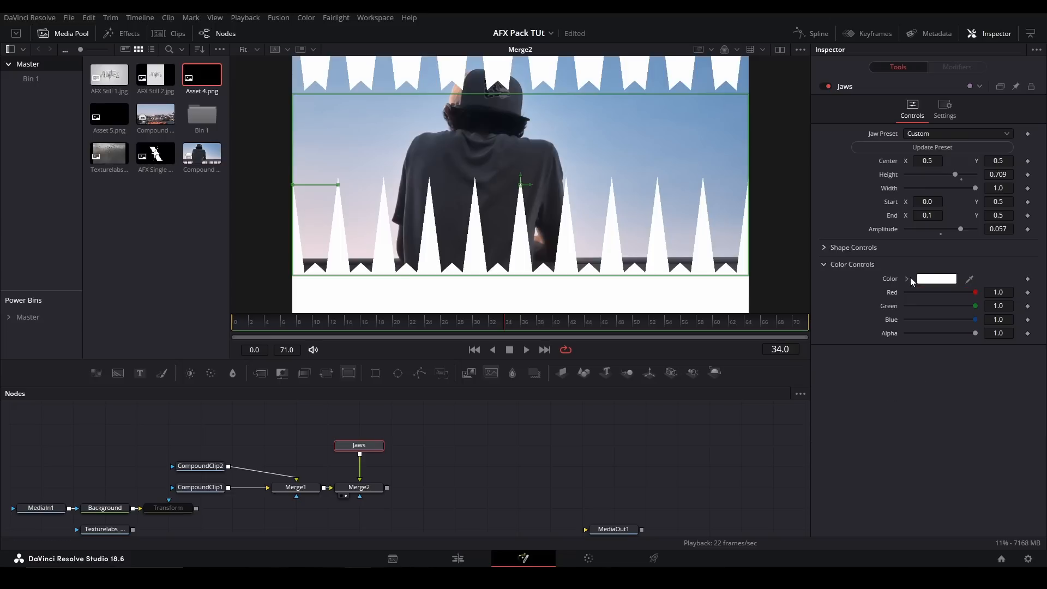
{"action": "left_click", "coordinate": [825, 265]}
- Experiment with the Jaws width and set its End X to 0.105
{"action": "mouse_move", "coordinate": [975, 188]}
{"action": "left_mouse_down"}
{"action": "mouse_move", "coordinate": [937, 174]}
{"action": "mouse_move", "coordinate": [986, 174]}
{"action": "left_mouse_up"}
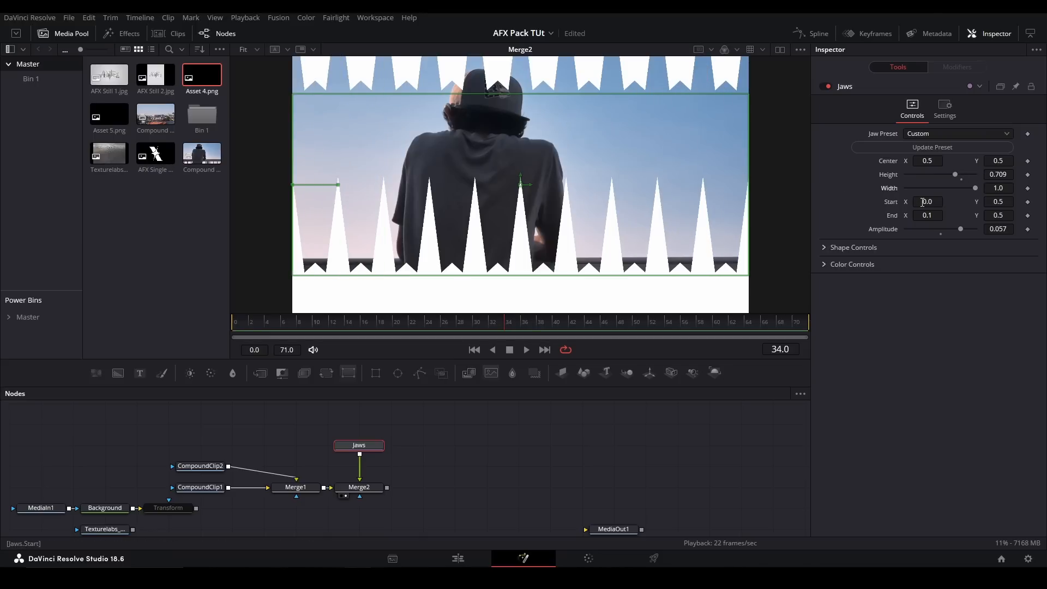
{"action": "mouse_move", "coordinate": [934, 215]}
{"action": "left_mouse_down"}
{"action": "mouse_move", "coordinate": [914, 215]}
{"action": "mouse_move", "coordinate": [951, 201]}
{"action": "mouse_move", "coordinate": [898, 218]}
{"action": "mouse_move", "coordinate": [918, 218]}
{"action": "left_mouse_up"}
{"action": "key", "text": "ctrl+z"}
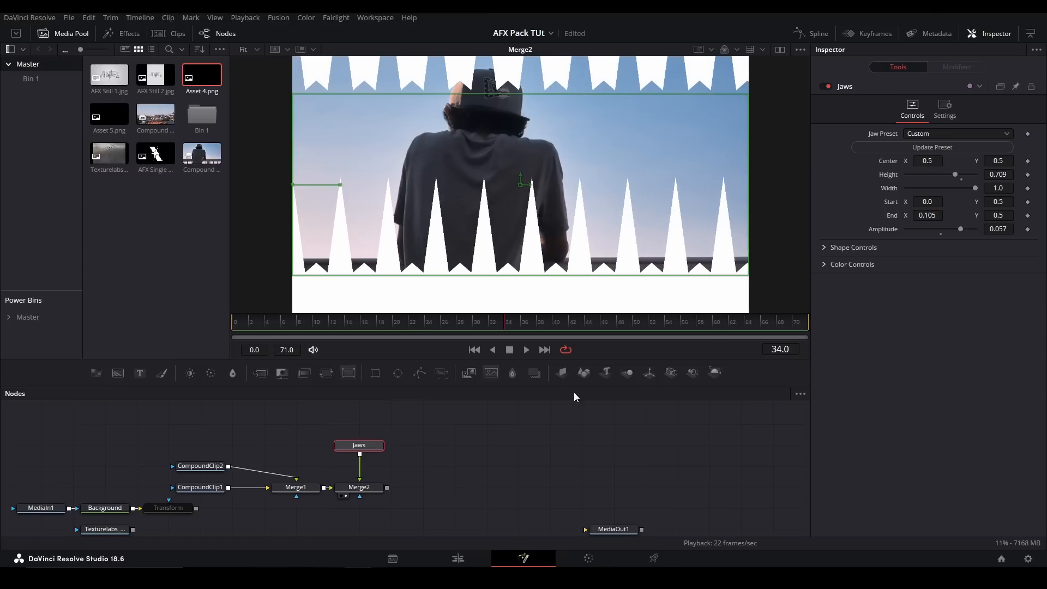
- Delete the Jaws, Merge2 and Merge1 nodes and add the pj_LightWipe_afx tool
{"action": "left_click_drag", "start_coordinate": [428, 420], "coordinate": [363, 496]}
{"action": "key", "text": "Delete"}
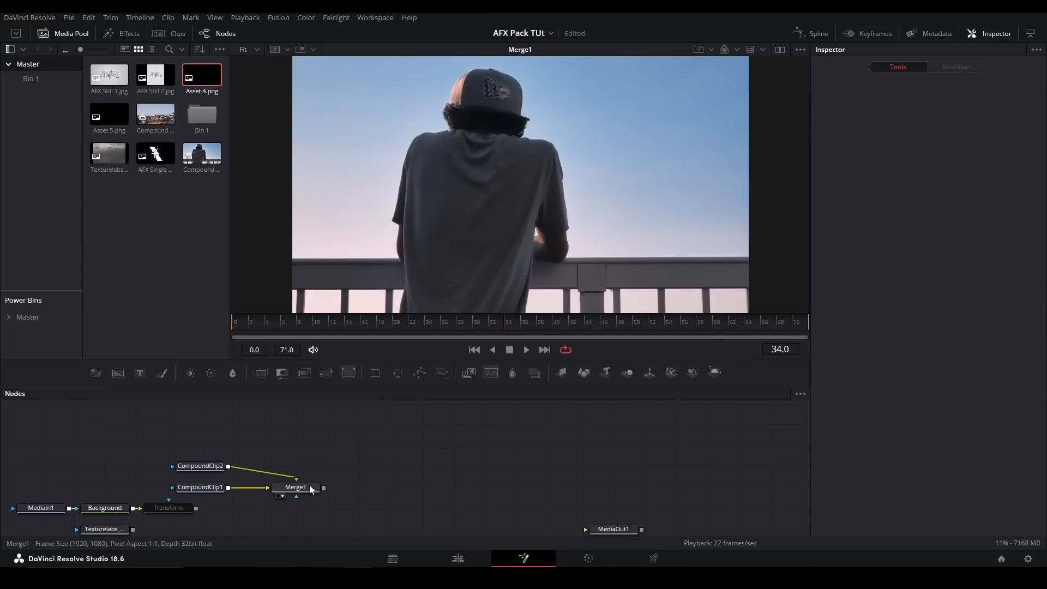
{"action": "key", "text": "Delete"}
{"action": "key", "text": "shift+space"}
{"action": "type", "text": "lightwip"}
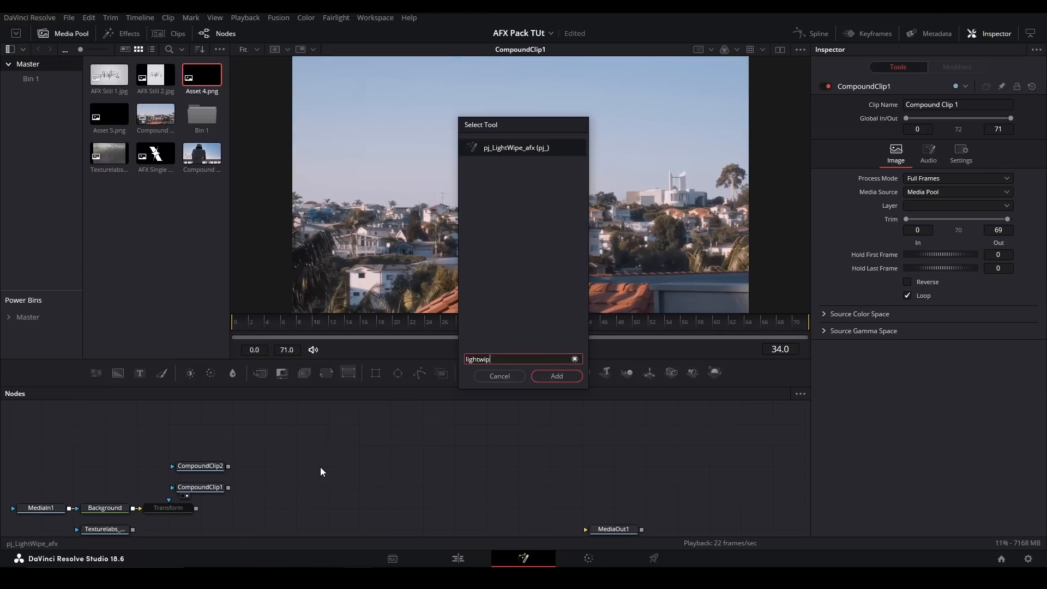
{"action": "key", "text": "Return"}
- Connect CompoundClip1 as background and CompoundClip2 as foreground of LightWipe, and show it in the viewer
{"action": "left_click", "coordinate": [226, 487]}
{"action": "left_click_drag", "start_coordinate": [226, 488], "coordinate": [280, 490]}
{"action": "left_click_drag", "start_coordinate": [227, 468], "coordinate": [283, 487]}
{"action": "left_click", "coordinate": [283, 488]}
{"action": "key", "text": "2"}
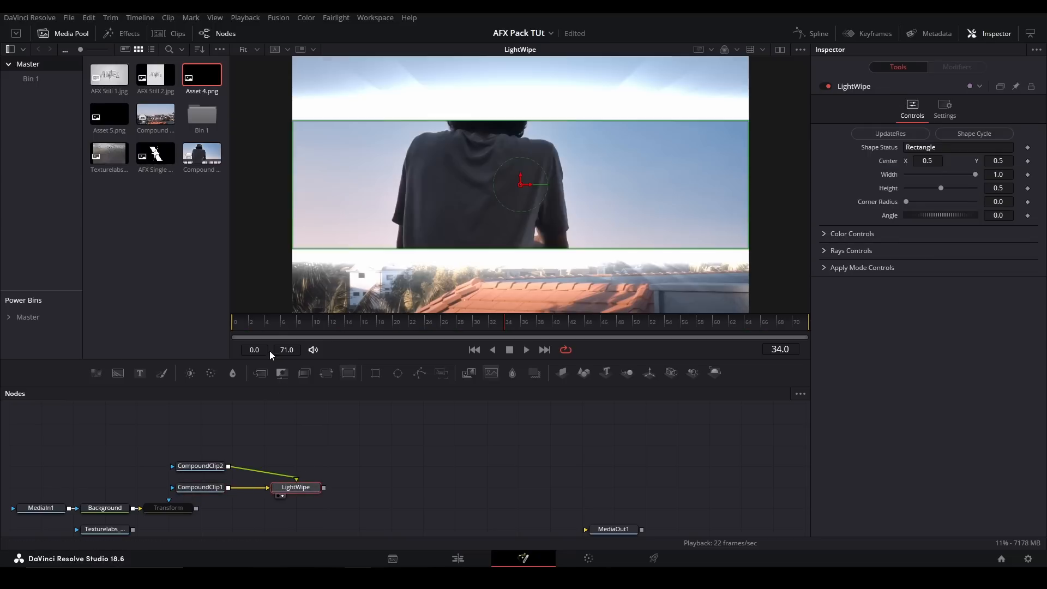
- At frame 0, set the LightWipe shape's width to about 0.622, height to about 0.638 and corner radius to 1.0
{"action": "left_click_drag", "start_coordinate": [271, 326], "coordinate": [222, 322]}
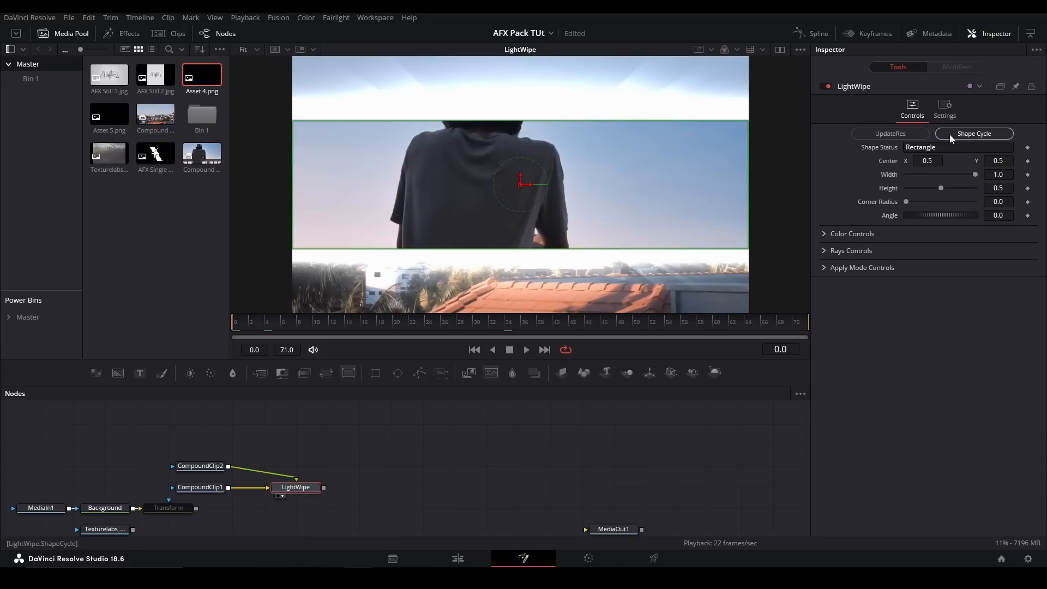
{"action": "left_click_drag", "start_coordinate": [976, 172], "coordinate": [920, 201]}
{"action": "left_click", "coordinate": [940, 192]}
{"action": "left_click_drag", "start_coordinate": [975, 174], "coordinate": [926, 162]}
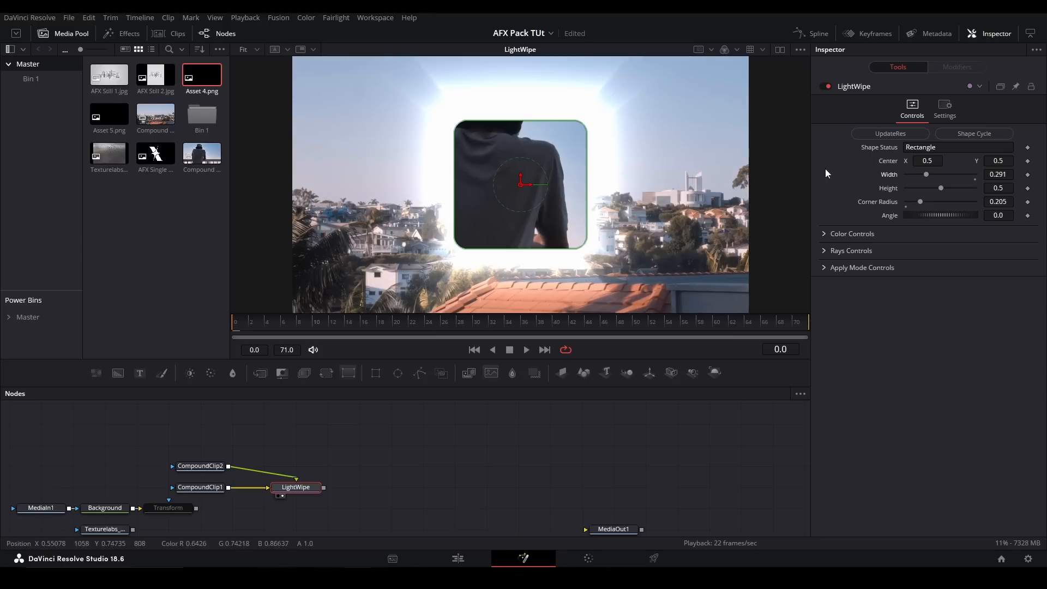
{"action": "left_click_drag", "start_coordinate": [921, 202], "coordinate": [1001, 203]}
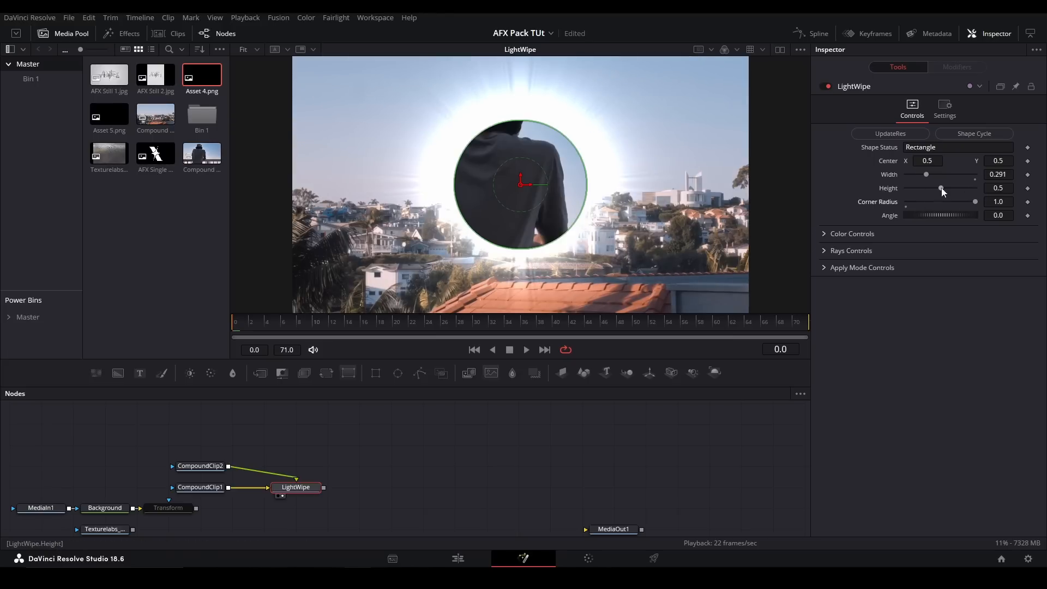
{"action": "mouse_move", "coordinate": [940, 188]}
{"action": "left_mouse_down"}
{"action": "mouse_move", "coordinate": [906, 184]}
{"action": "mouse_move", "coordinate": [950, 188]}
{"action": "left_mouse_up"}
- Inspect the LightWipe's color picker, then try a different Rays Blend value and undo that change
{"action": "left_click", "coordinate": [823, 234]}
{"action": "left_click", "coordinate": [907, 248]}
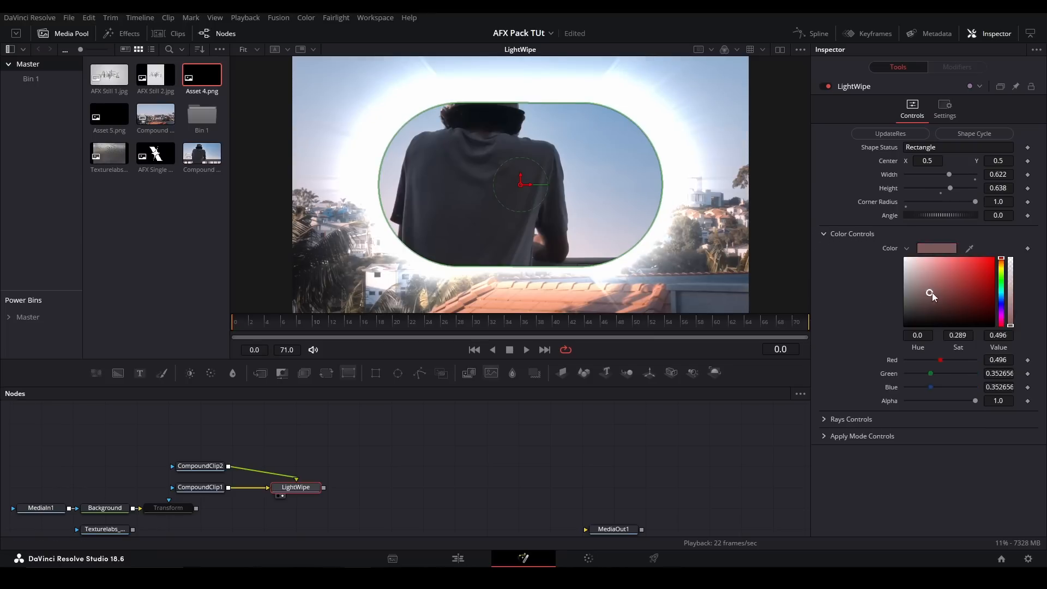
{"action": "left_click", "coordinate": [824, 234]}
{"action": "left_click", "coordinate": [825, 251]}
{"action": "left_click_drag", "start_coordinate": [974, 279], "coordinate": [807, 265]}
{"action": "key", "text": "ctrl+z"}
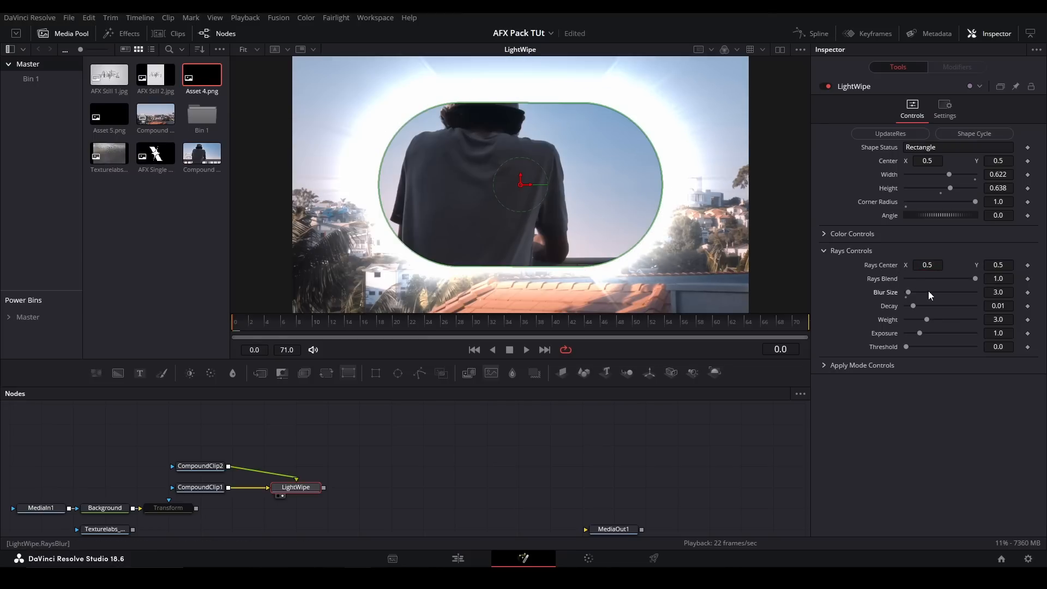
- Set the LightWipe rays' Blur Size to 0.0, trying the other rays controls and undoing those changes
{"action": "mouse_move", "coordinate": [918, 293]}
{"action": "left_mouse_down"}
{"action": "mouse_move", "coordinate": [903, 288]}
{"action": "mouse_move", "coordinate": [941, 311]}
{"action": "mouse_move", "coordinate": [952, 338]}
{"action": "mouse_move", "coordinate": [928, 349]}
{"action": "mouse_move", "coordinate": [962, 356]}
{"action": "left_mouse_up"}
{"action": "key", "text": "ctrl+z"}
{"action": "key", "text": "ctrl+z"}
{"action": "key", "text": "ctrl+z"}
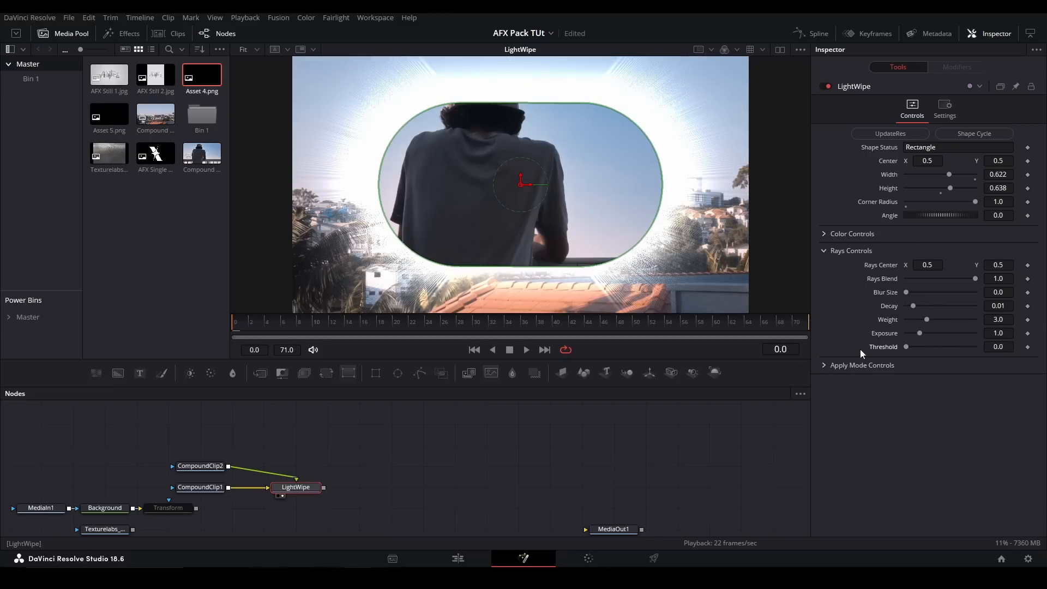
- Replace LightWipe with the pj_LineSweep_afx tool, using CompoundClip1 as background and CompoundClip2 as foreground
{"action": "key", "text": "shift+space"}
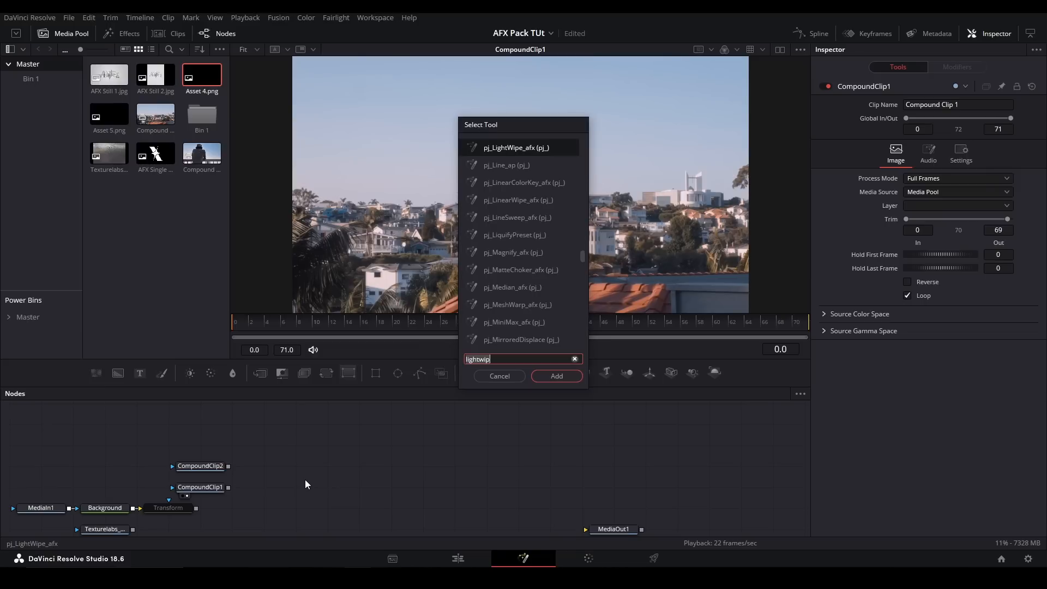
{"action": "type", "text": "linesw"}
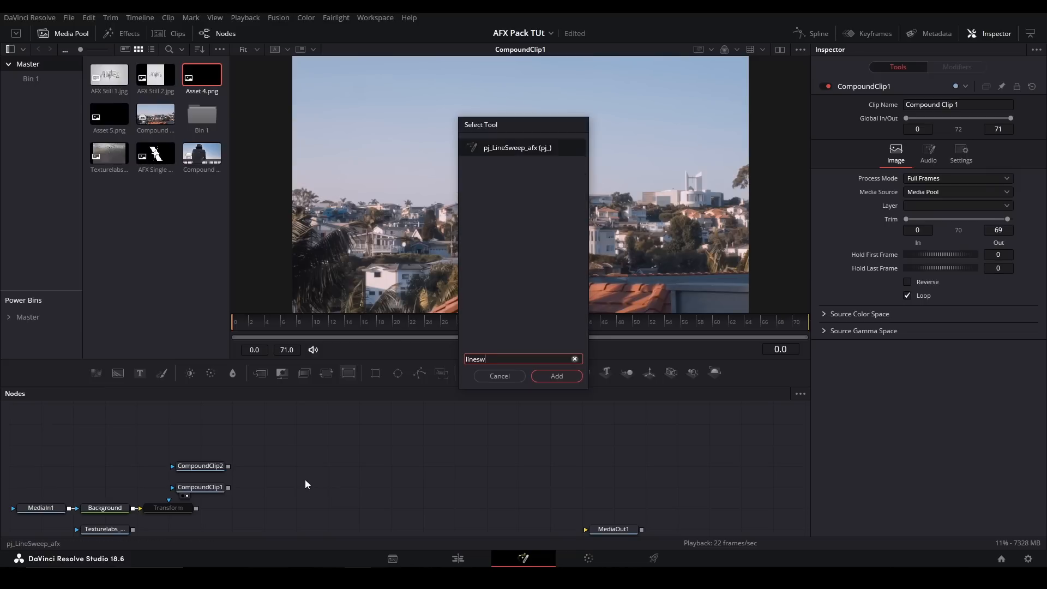
{"action": "key", "text": "Return"}
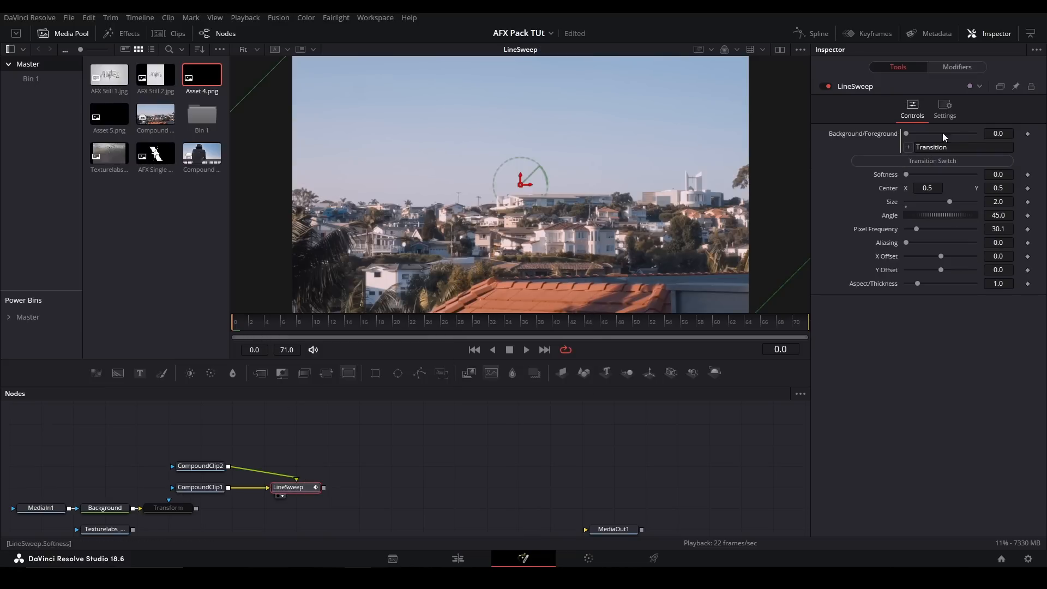
{"action": "left_click", "coordinate": [502, 448]}
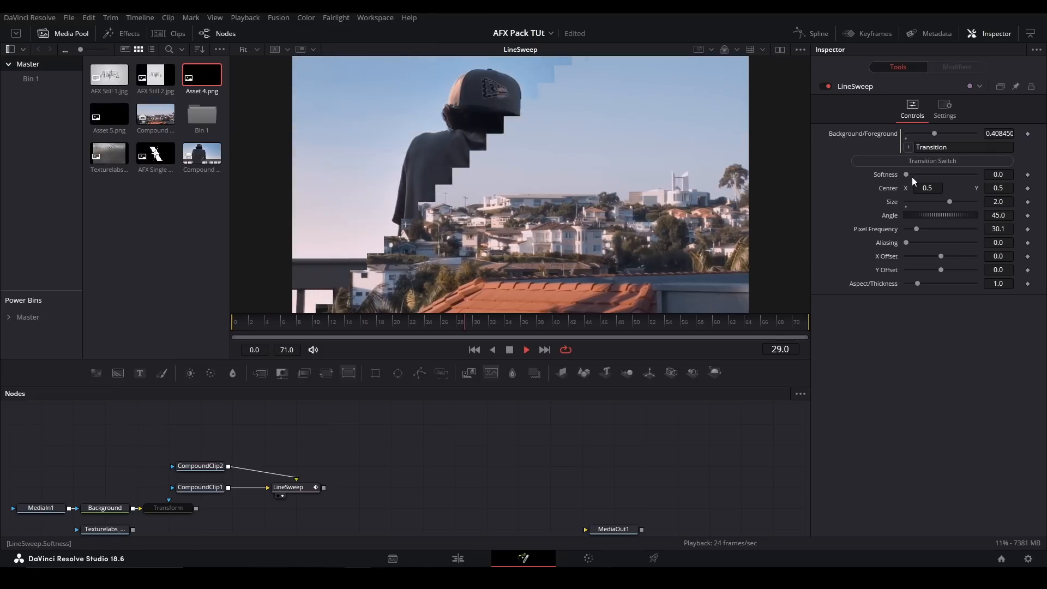
- Try a LineSweep softness of 0.37 on the transition, return it to 0.0 and play it back
{"action": "key", "text": "space"}
{"action": "left_click_drag", "start_coordinate": [911, 177], "coordinate": [934, 177]}
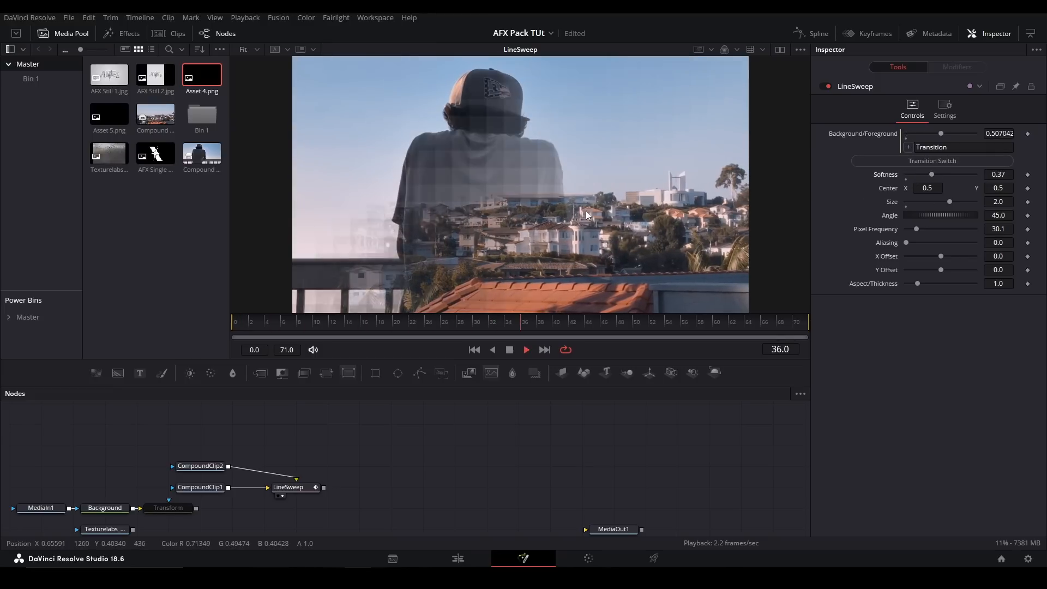
{"action": "left_click_drag", "start_coordinate": [932, 175], "coordinate": [903, 175]}
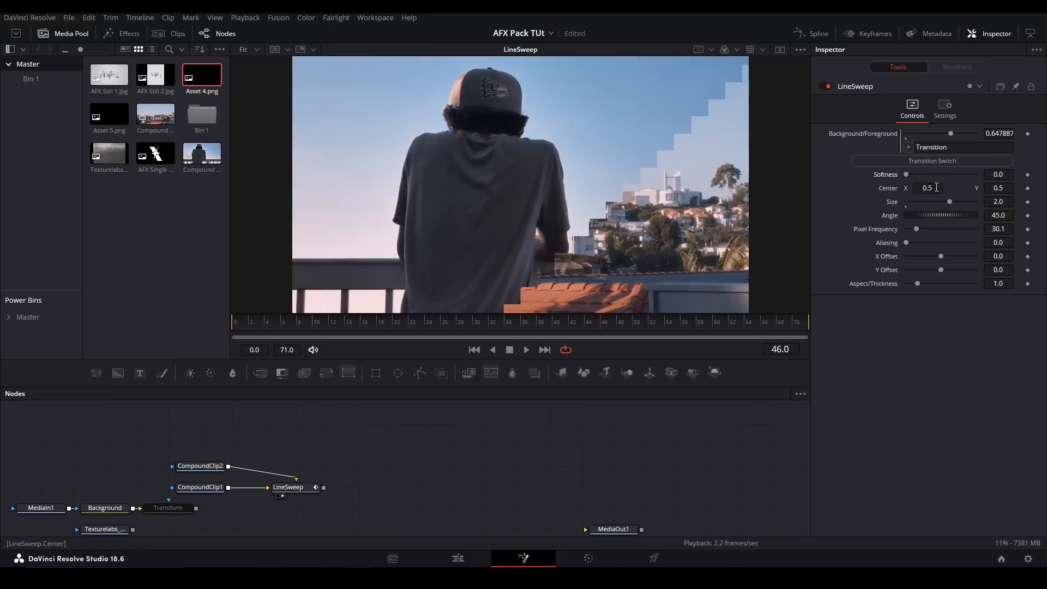
{"action": "key", "text": "space"}
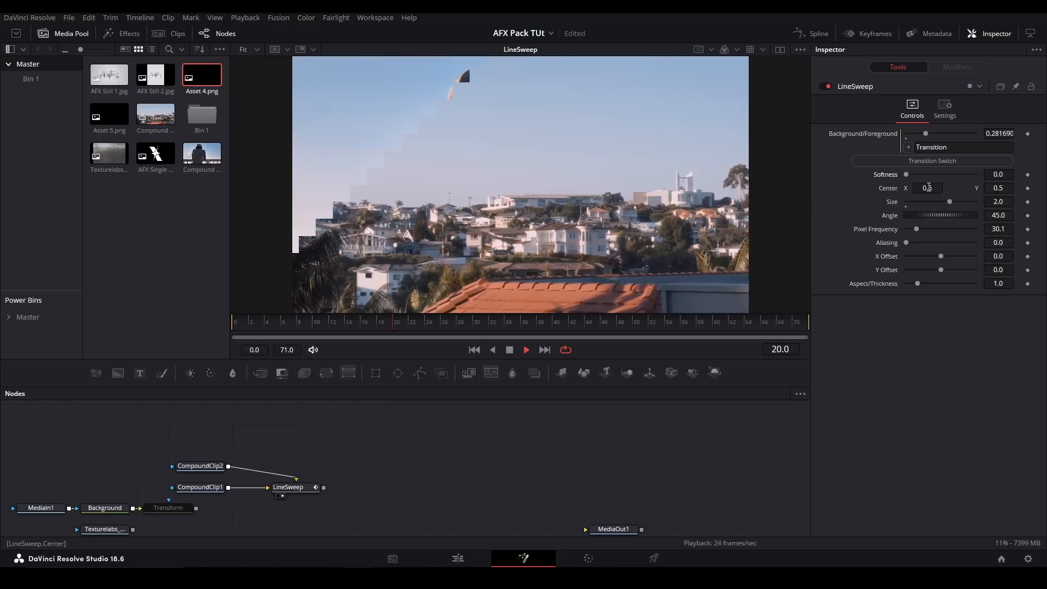
{"action": "key", "text": "space"}
- Experiment with the LineSweep size, set the angle to 60.7 and pixel frequency to 39.5, and preview the transition
{"action": "left_click_drag", "start_coordinate": [950, 201], "coordinate": [920, 227]}
{"action": "left_click", "coordinate": [411, 319]}
{"action": "key", "text": "space"}
{"action": "key", "text": "ctrl+z"}
{"action": "key", "text": "ctrl+z"}
- Experiment with the LineSweep X and Y offsets, undo the last offset change, and adjust the aspect/thickness
{"action": "left_click_drag", "start_coordinate": [941, 269], "coordinate": [983, 270]}
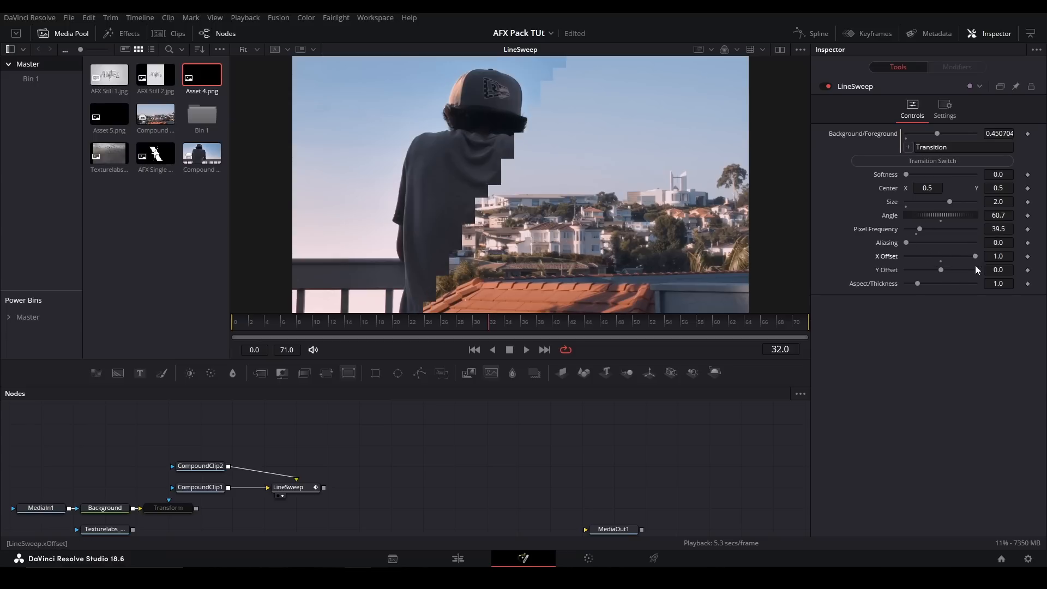
{"action": "key", "text": "ctrl+z"}
{"action": "mouse_move", "coordinate": [920, 282]}
{"action": "left_mouse_down"}
{"action": "mouse_move", "coordinate": [971, 287]}
{"action": "mouse_move", "coordinate": [914, 278]}
{"action": "left_mouse_up"}
- Delete the LineSweep node, add the pj_RadialScaleWipe_afx tool and place it beside CompoundClip2
{"action": "key", "text": "Delete"}
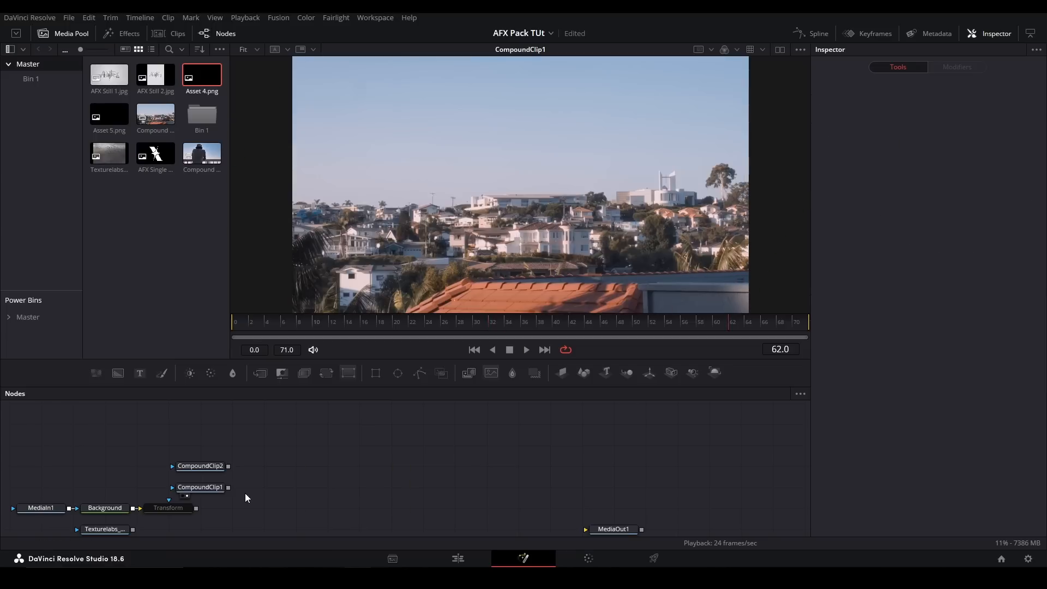
{"action": "key", "text": "shift+space"}
{"action": "type", "text": "radial"}
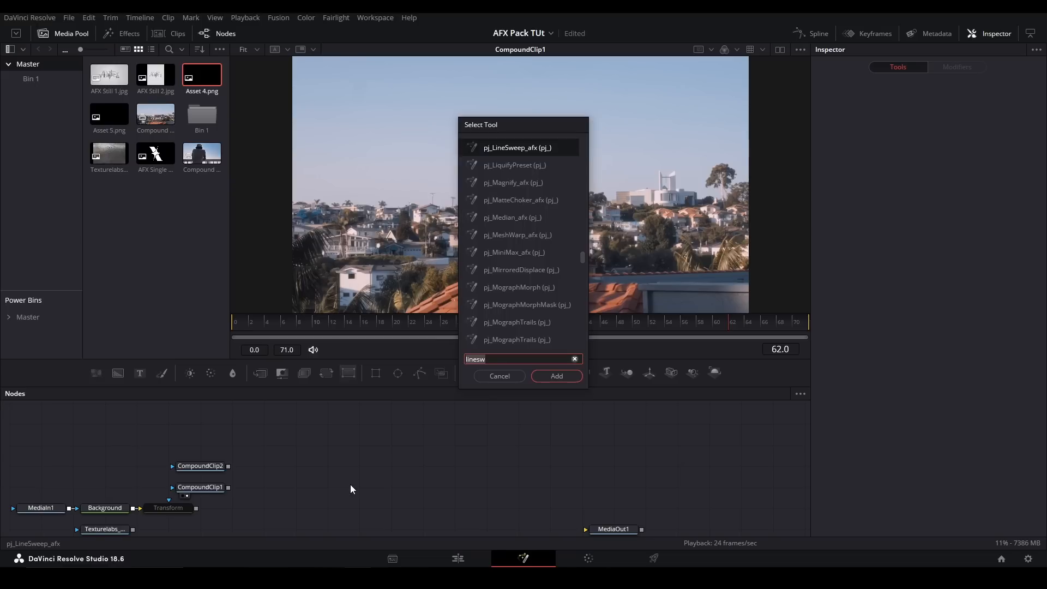
{"action": "type", "text": "scale"}
{"action": "key", "text": "Return"}
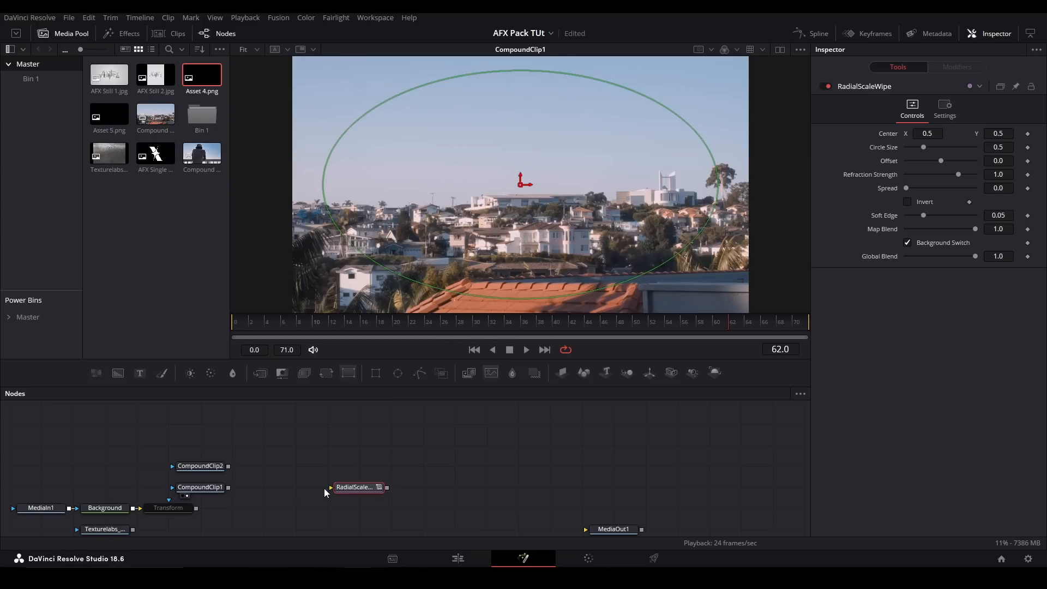
{"action": "left_click_drag", "start_coordinate": [357, 507], "coordinate": [326, 466]}
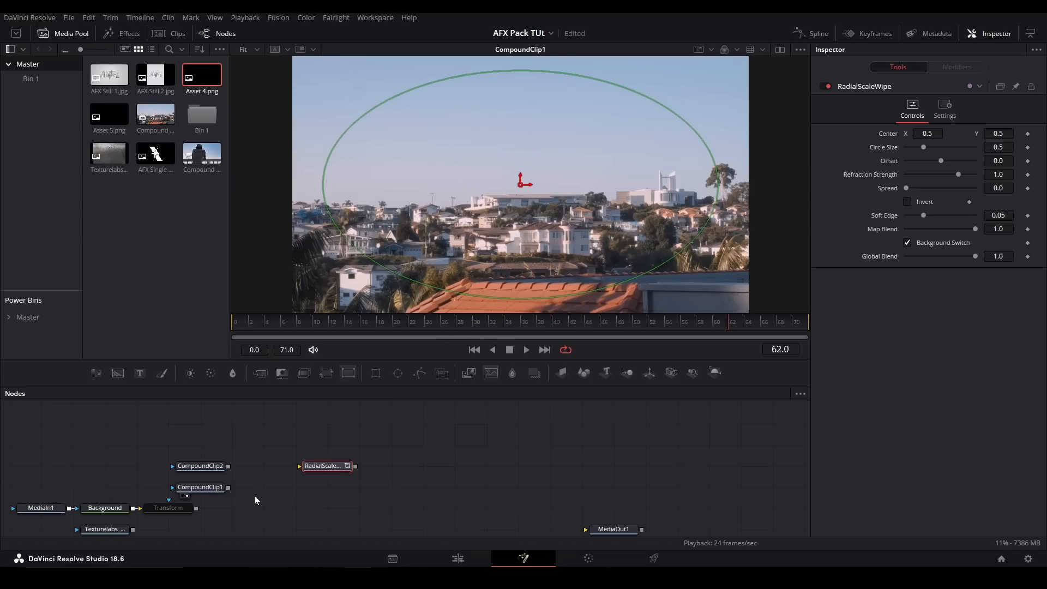
- Merge CompoundClip2, routed through RadialScaleWipe, over CompoundClip1, view the merge and select the RadialScaleWipe
{"action": "left_click", "coordinate": [215, 489]}
{"action": "left_click", "coordinate": [260, 373]}
{"action": "left_click_drag", "start_coordinate": [228, 465], "coordinate": [278, 490]}
{"action": "left_click_drag", "start_coordinate": [277, 490], "coordinate": [340, 490]}
{"action": "key", "text": "2"}
{"action": "left_click", "coordinate": [331, 467]}
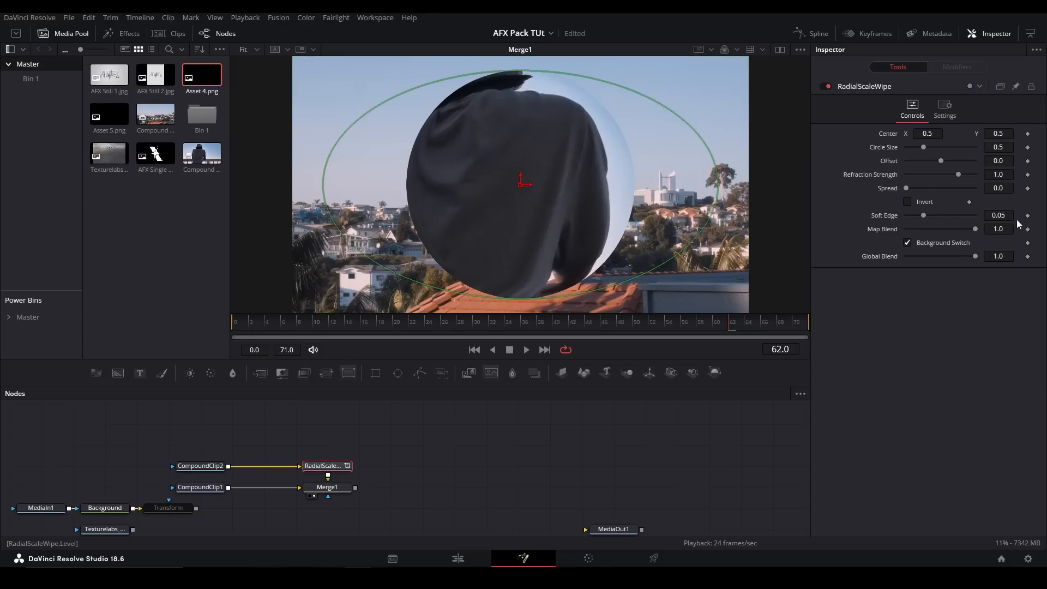
- Set RadialScaleWipe's circle size to about 0.803, offset to -0.5, refraction strength to about -0.84, spread to 2.386 and soft edge to 0.2
{"action": "left_click_drag", "start_coordinate": [923, 148], "coordinate": [934, 176]}
{"action": "left_click_drag", "start_coordinate": [907, 188], "coordinate": [944, 184]}
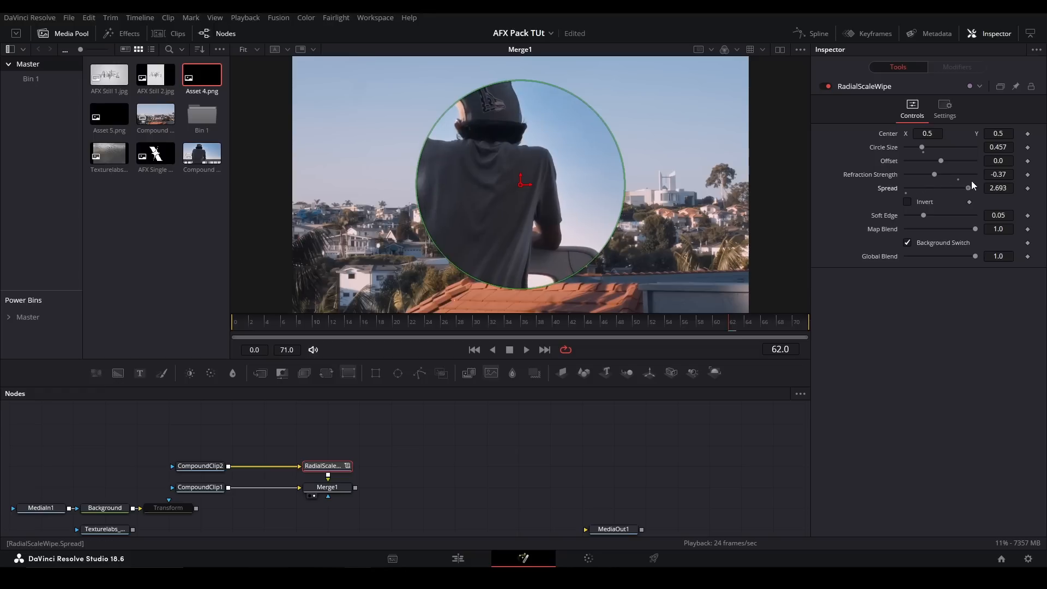
{"action": "left_click_drag", "start_coordinate": [937, 219], "coordinate": [977, 215]}
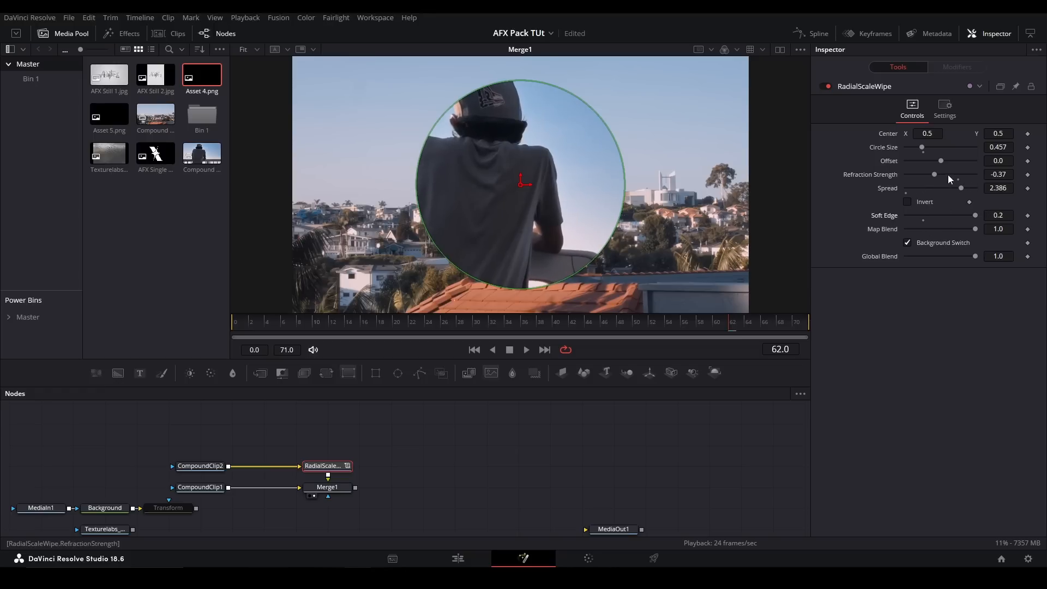
{"action": "left_click_drag", "start_coordinate": [940, 175], "coordinate": [918, 139]}
{"action": "left_click_drag", "start_coordinate": [941, 161], "coordinate": [827, 176]}
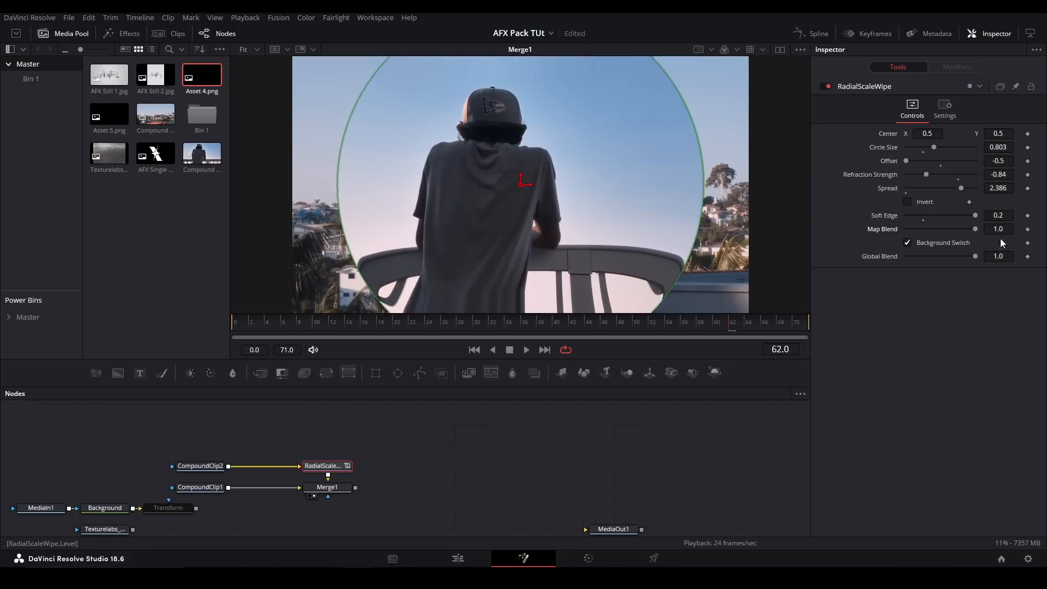
- Invert the RadialScaleWipe and set its offset to -1.0, refraction strength to 2.0 and circle size to about 1.228
{"action": "left_click", "coordinate": [909, 202]}
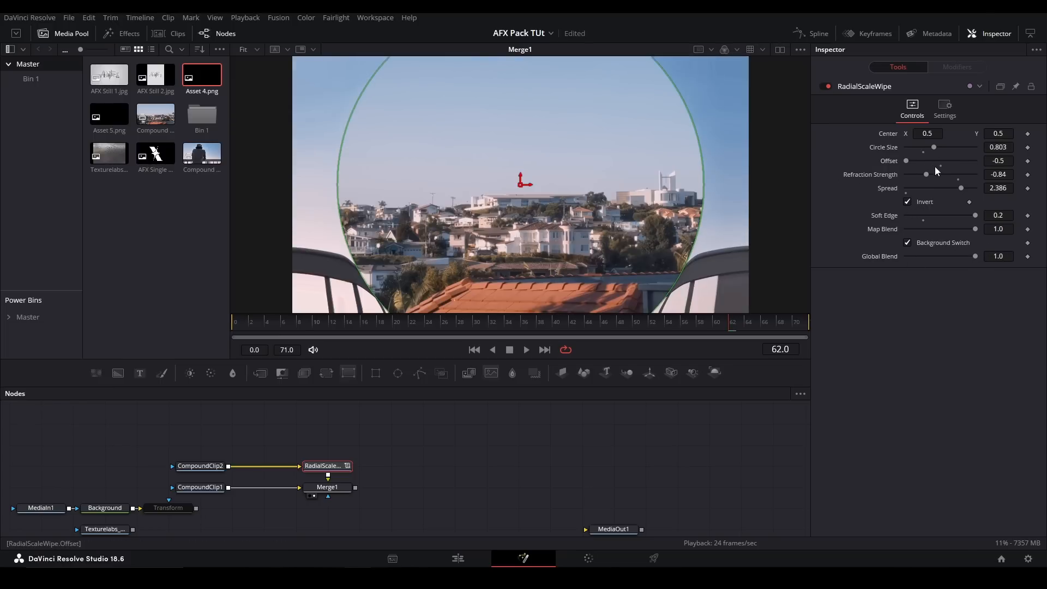
{"action": "left_click_drag", "start_coordinate": [934, 147], "coordinate": [907, 143]}
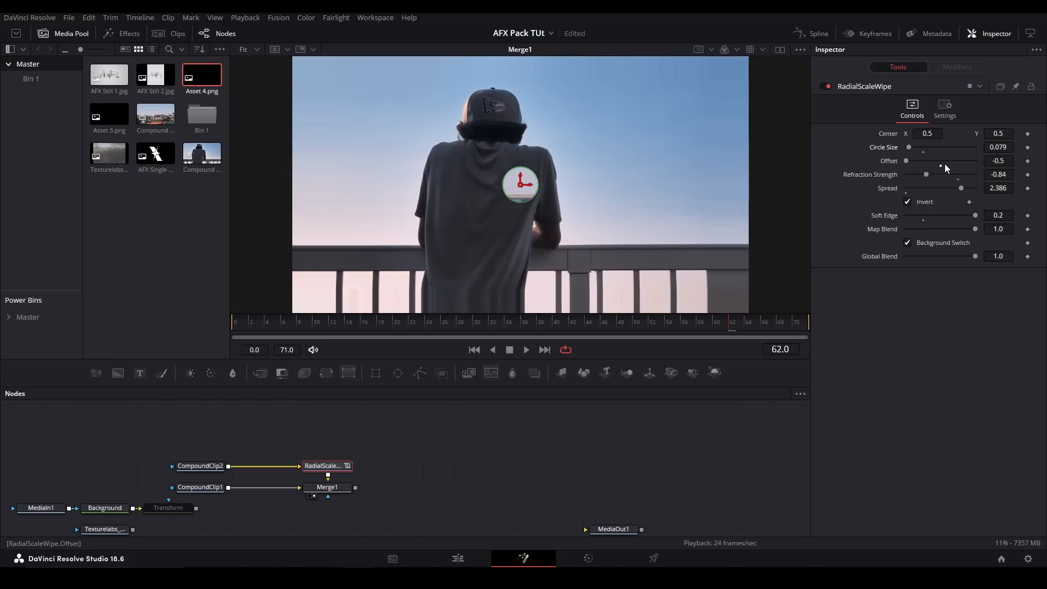
{"action": "left_click", "coordinate": [959, 176]}
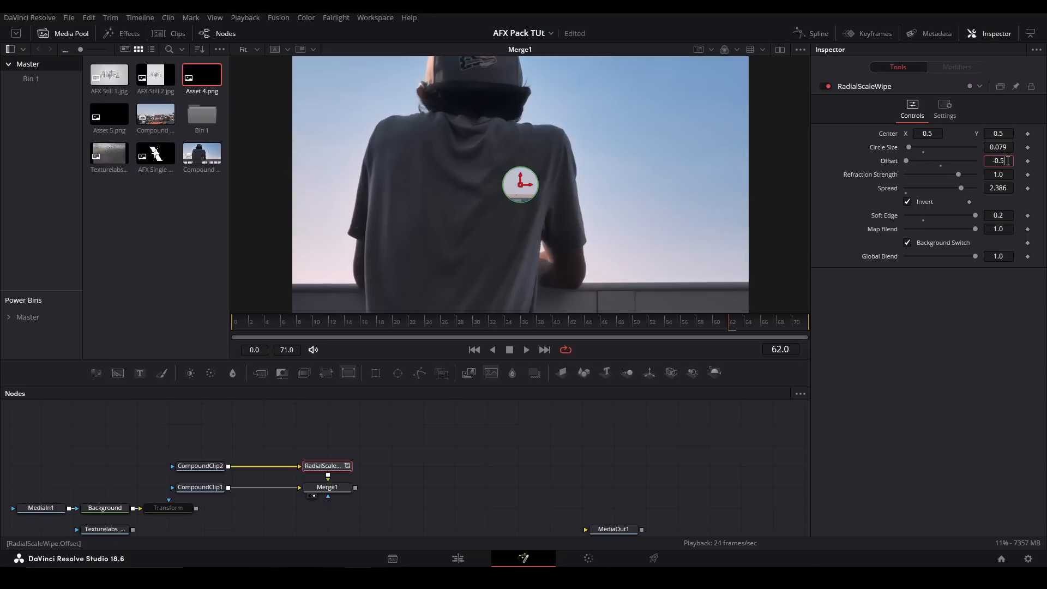
{"action": "type", "text": "-1"}
{"action": "key", "text": "Return"}
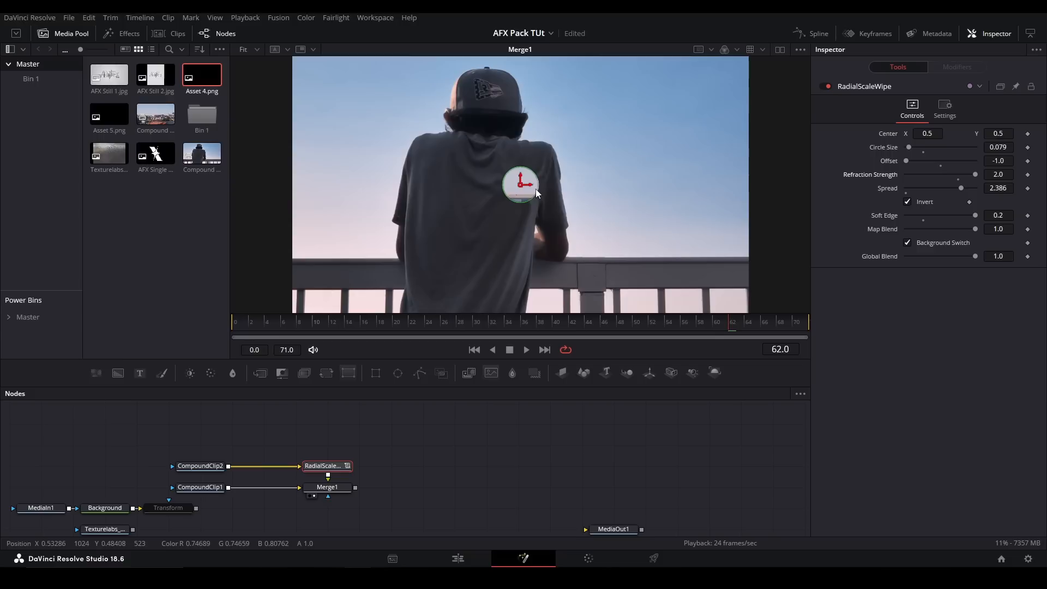
{"action": "left_click_drag", "start_coordinate": [908, 147], "coordinate": [943, 147]}
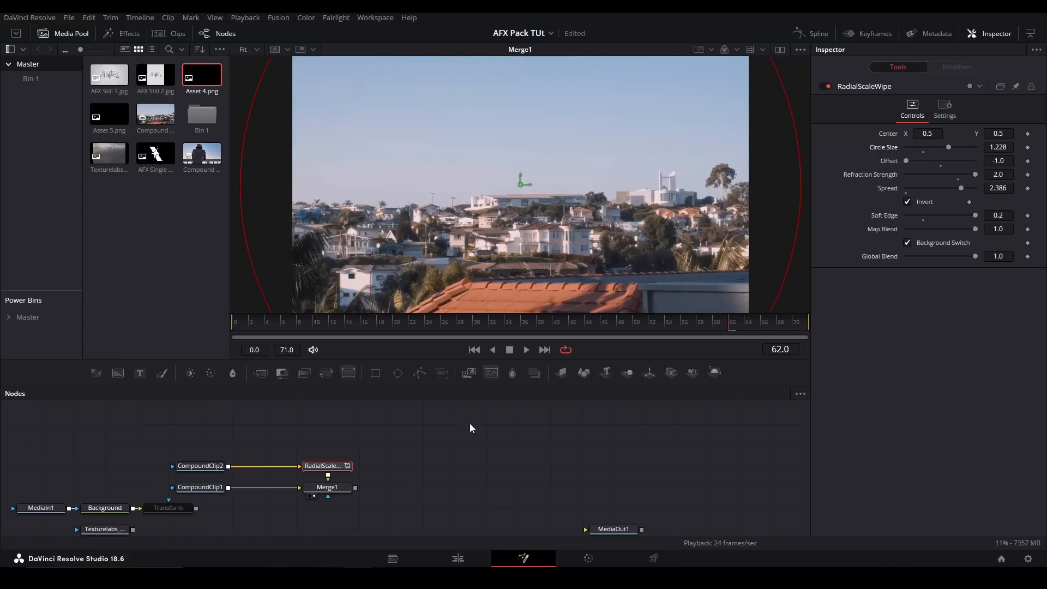
- Delete the RadialScaleWipe and Merge1 nodes and add a ScaleWipe tool after CompoundClip1
{"action": "left_click_drag", "start_coordinate": [405, 503], "coordinate": [304, 441]}
{"action": "key", "text": "Delete"}
{"action": "left_click", "coordinate": [222, 489]}
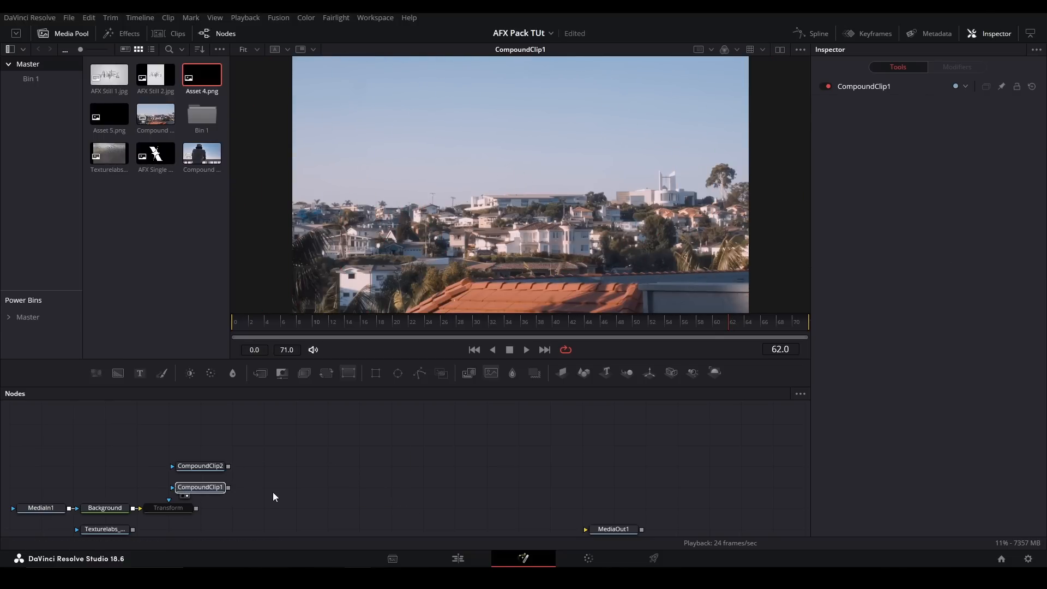
{"action": "key", "text": "shift+space"}
{"action": "type", "text": "scalew"}
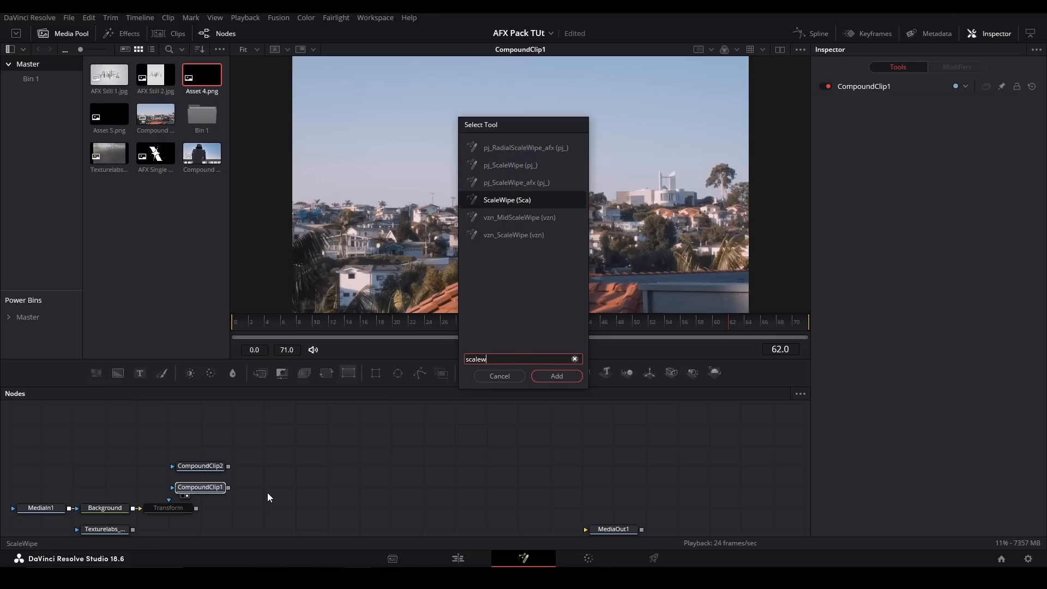
{"action": "key", "text": "Return"}
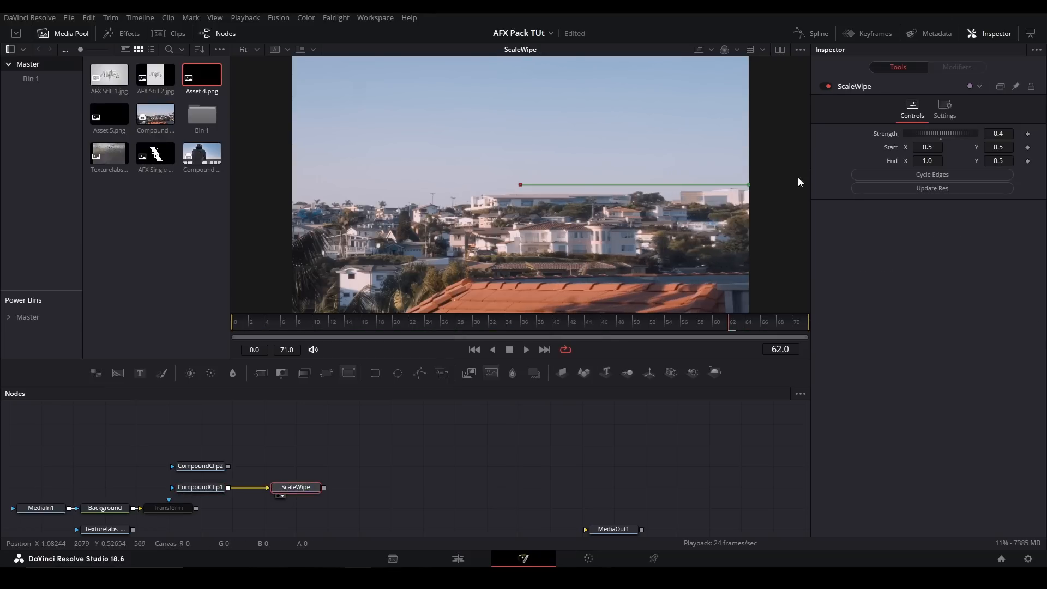
- Move the ScaleWipe's end point to about X 0.958, Y 0.846 and cycle through its edge modes
{"action": "mouse_move", "coordinate": [748, 185]}
{"action": "left_mouse_down"}
{"action": "mouse_move", "coordinate": [727, 88]}
{"action": "mouse_move", "coordinate": [725, 186]}
{"action": "mouse_move", "coordinate": [761, 180]}
{"action": "mouse_move", "coordinate": [743, 185]}
{"action": "left_mouse_up"}
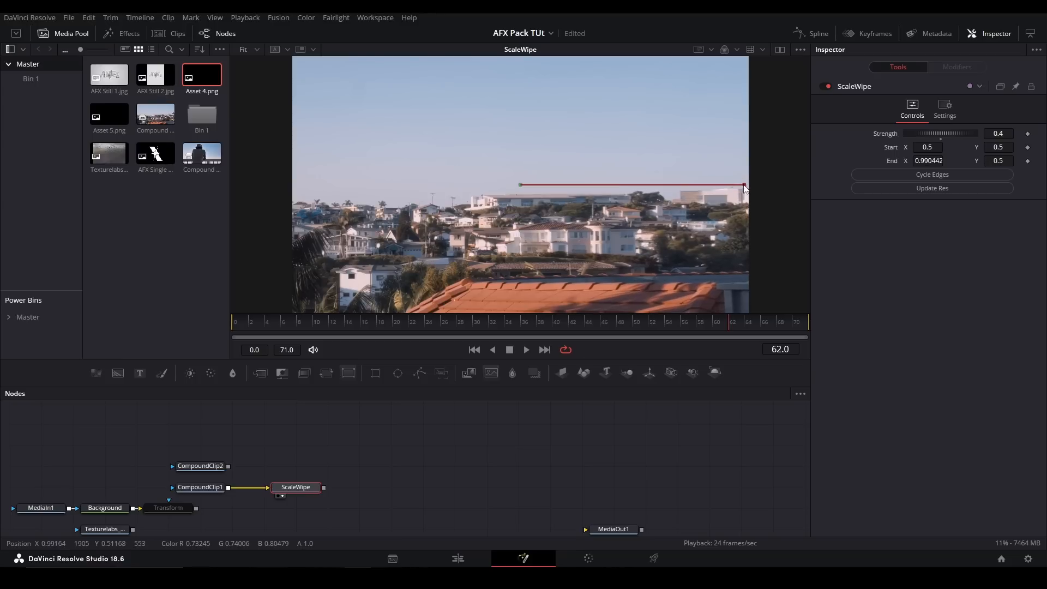
{"action": "left_click_drag", "start_coordinate": [748, 187], "coordinate": [729, 96]}
{"action": "left_click", "coordinate": [922, 176]}
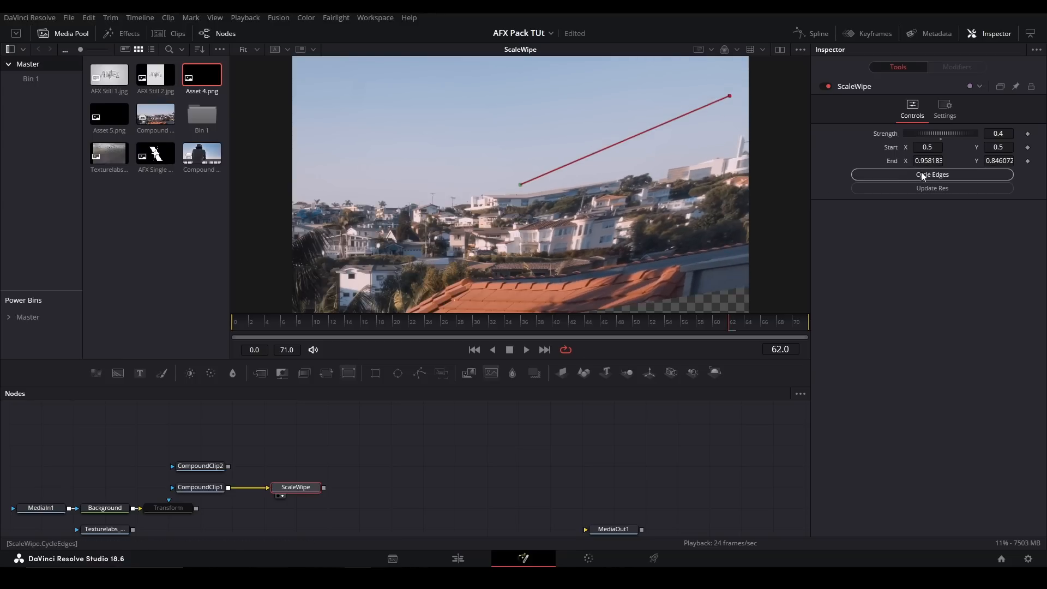
{"action": "left_click", "coordinate": [923, 175]}
{"action": "left_click", "coordinate": [923, 175]}
{"action": "left_click", "coordinate": [918, 178]}
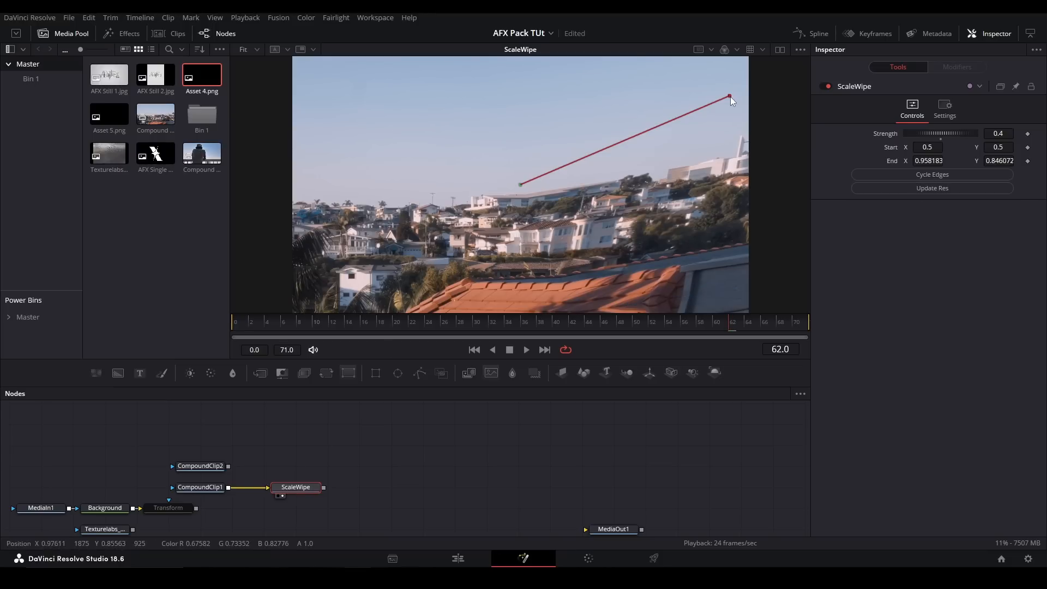
- Experiment with the ScaleWipe's strength and with other directions for its end point
{"action": "left_click_drag", "start_coordinate": [730, 96], "coordinate": [747, 126]}
{"action": "left_click_drag", "start_coordinate": [908, 135], "coordinate": [935, 149]}
{"action": "left_click_drag", "start_coordinate": [746, 132], "coordinate": [479, 40]}
- Delete the ScaleWipe node and add the Twister tool
{"action": "left_click", "coordinate": [306, 488]}
{"action": "key", "text": "Delete"}
{"action": "key", "text": "shift+space"}
{"action": "type", "text": "twister"}
{"action": "key", "text": "Return"}
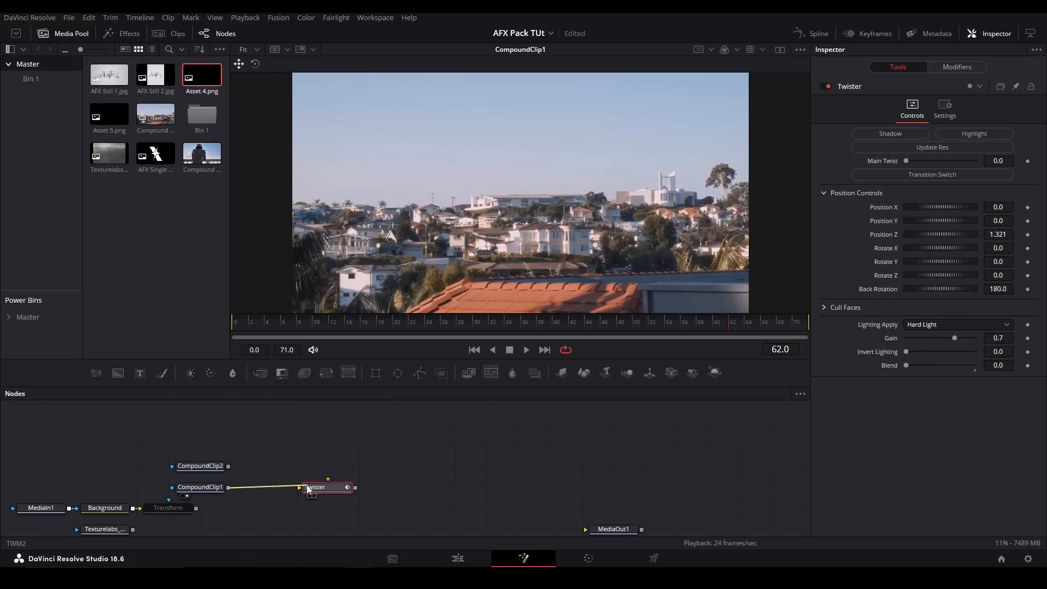
- Connect CompoundClip2 to the Twister's second input, place the node beside CompoundClip1 and show it in the viewer
{"action": "left_click_drag", "start_coordinate": [228, 467], "coordinate": [327, 484]}
{"action": "left_click_drag", "start_coordinate": [328, 484], "coordinate": [265, 483]}
{"action": "key", "text": "2"}
- At frame 0, enable the Twister's transition switch and play the animated twist
{"action": "left_click", "coordinate": [235, 323]}
{"action": "left_click", "coordinate": [929, 174]}
{"action": "key", "text": "space"}
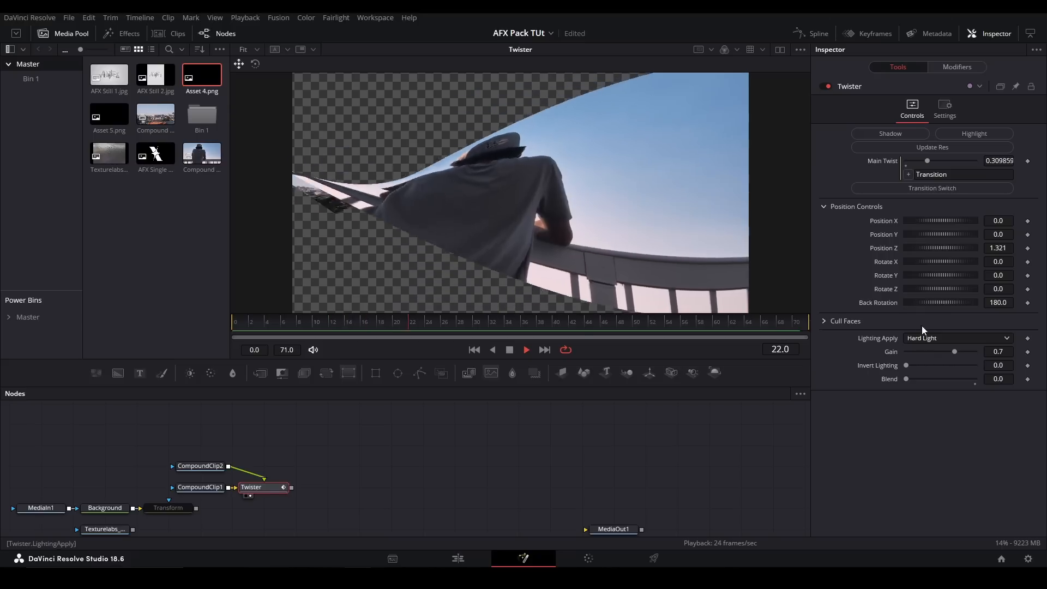
{"action": "key", "text": "space"}
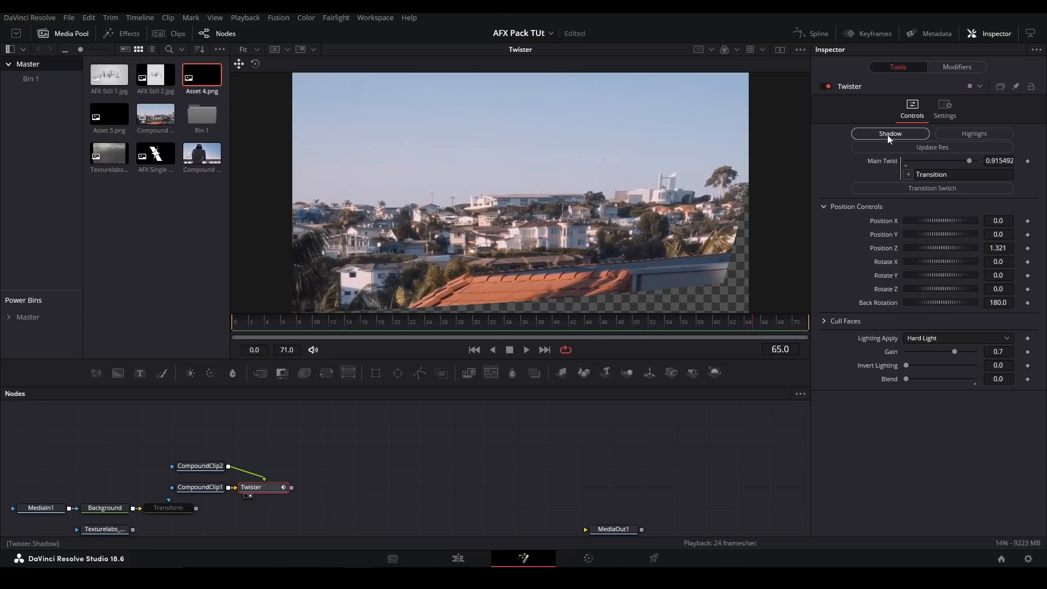
- Apply the Twister's Shadow lighting, preview it from around frame 30, and switch to the Highlight lighting
{"action": "key", "text": "space"}
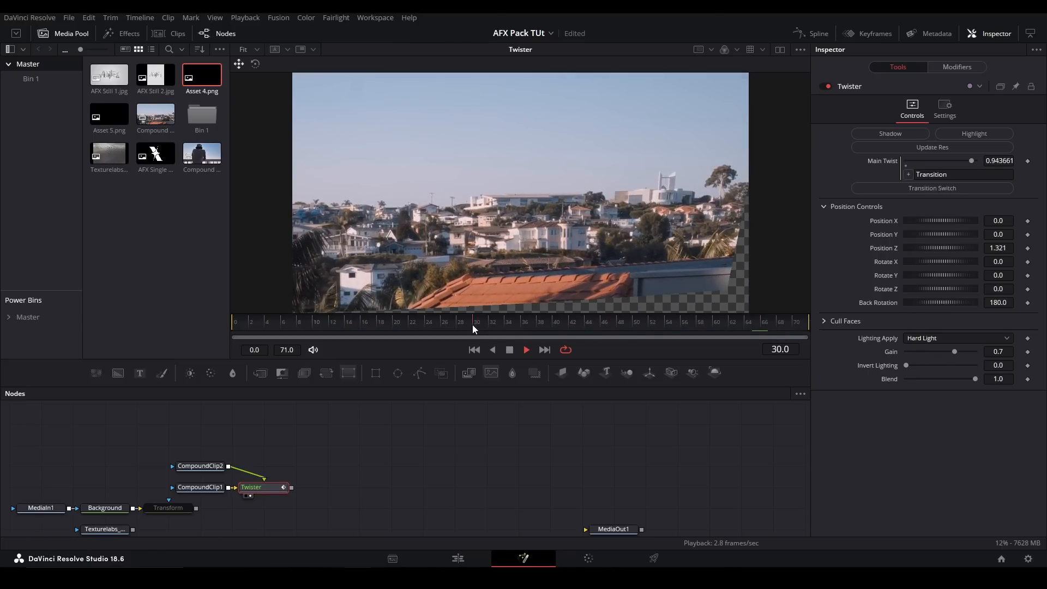
{"action": "left_click", "coordinate": [472, 325]}
{"action": "left_click", "coordinate": [963, 136]}
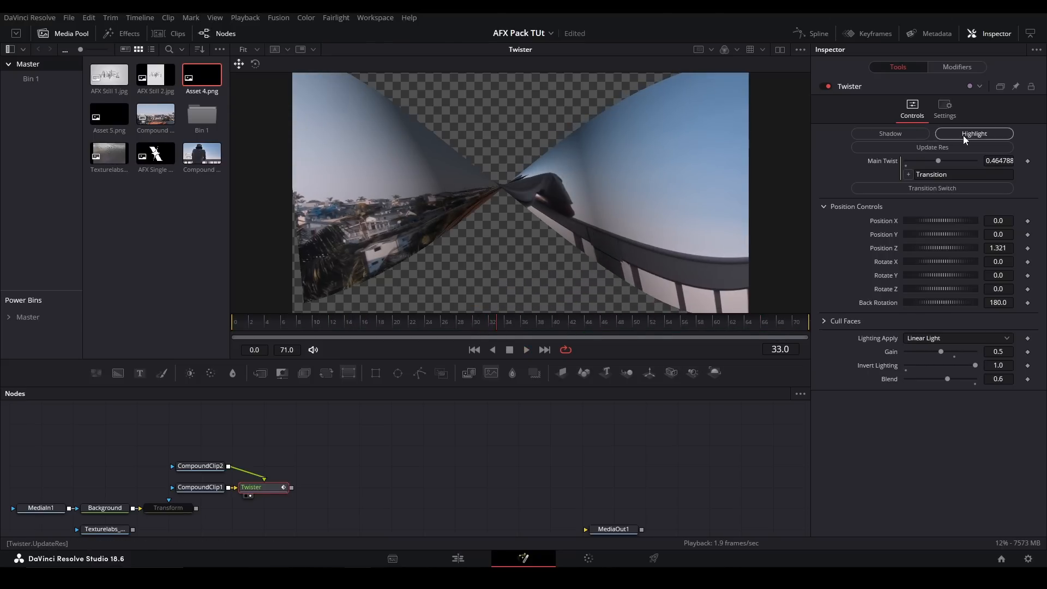
- Reset the Twister's lighting Blend to 0.0
{"action": "double_click", "coordinate": [948, 380]}
{"action": "left_click", "coordinate": [274, 513]}
{"action": "key", "text": "space"}
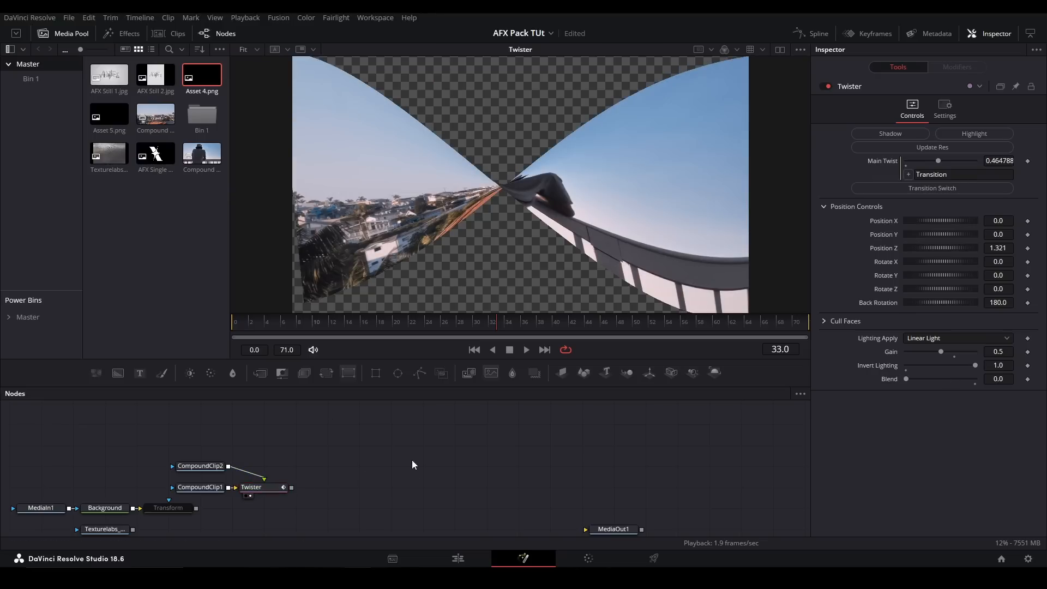
- Delete the Twister node and add the WarpoMatic transition tool to CompoundClip1
{"action": "left_click_drag", "start_coordinate": [364, 447], "coordinate": [254, 525]}
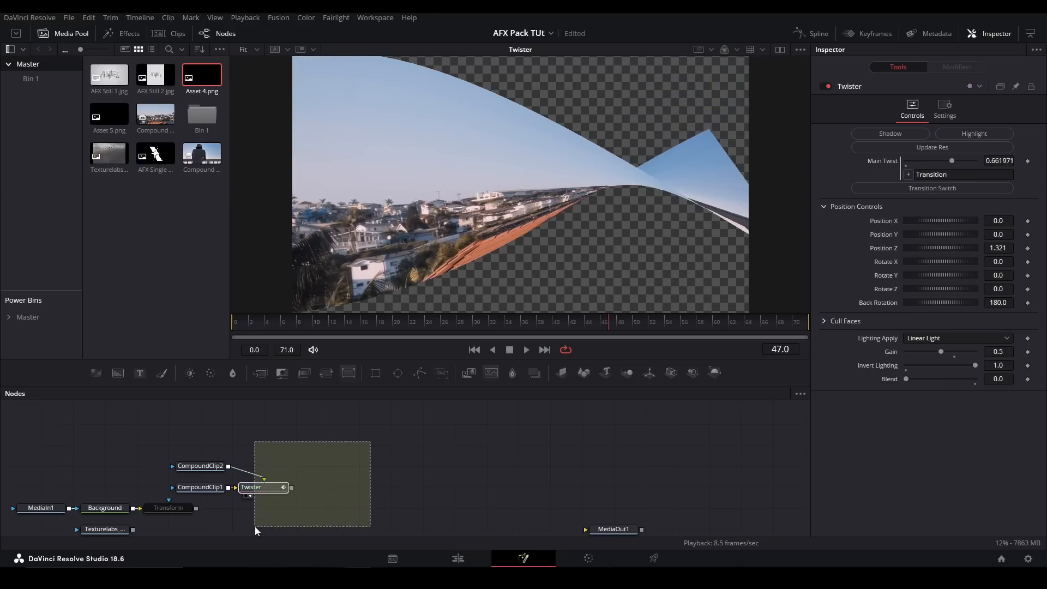
{"action": "key", "text": "Delete"}
{"action": "key", "text": "shift+space"}
{"action": "type", "text": "twiste"}
{"action": "key", "text": "BackSpace"}
{"action": "key", "text": "BackSpace"}
{"action": "key", "text": "BackSpace"}
{"action": "key", "text": "BackSpace"}
{"action": "key", "text": "BackSpace"}
{"action": "key", "text": "BackSpace"}
{"action": "type", "text": "warpo"}
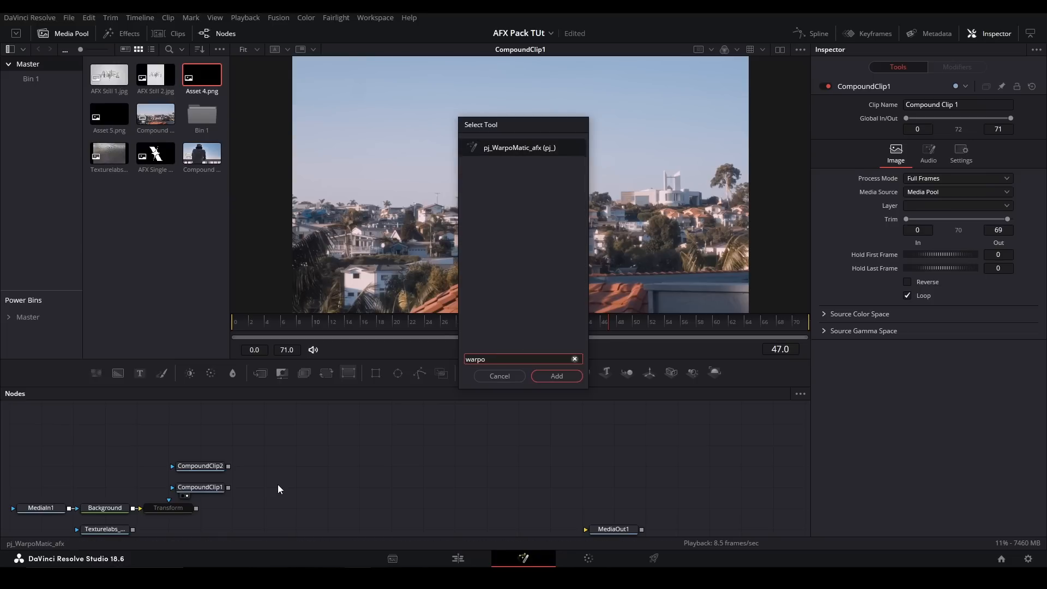
{"action": "key", "text": "Return"}
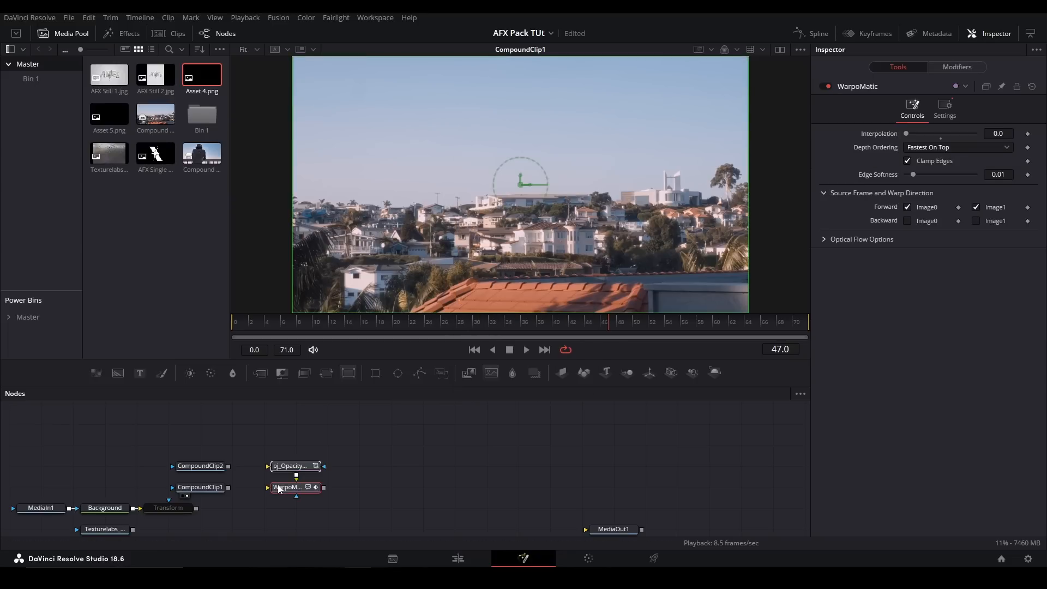
- Connect CompoundClip1 to the WarpoMatic and CompoundClip2 to its pj_Opacity node, and show the WarpoMatic in the viewer
{"action": "left_click_drag", "start_coordinate": [228, 487], "coordinate": [299, 494]}
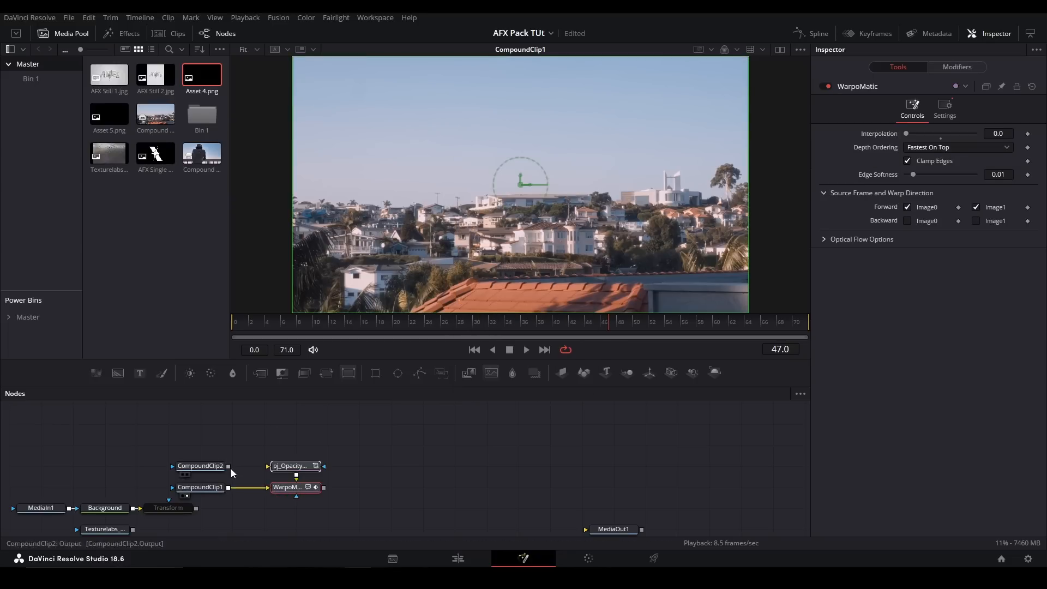
{"action": "left_click_drag", "start_coordinate": [230, 468], "coordinate": [281, 466]}
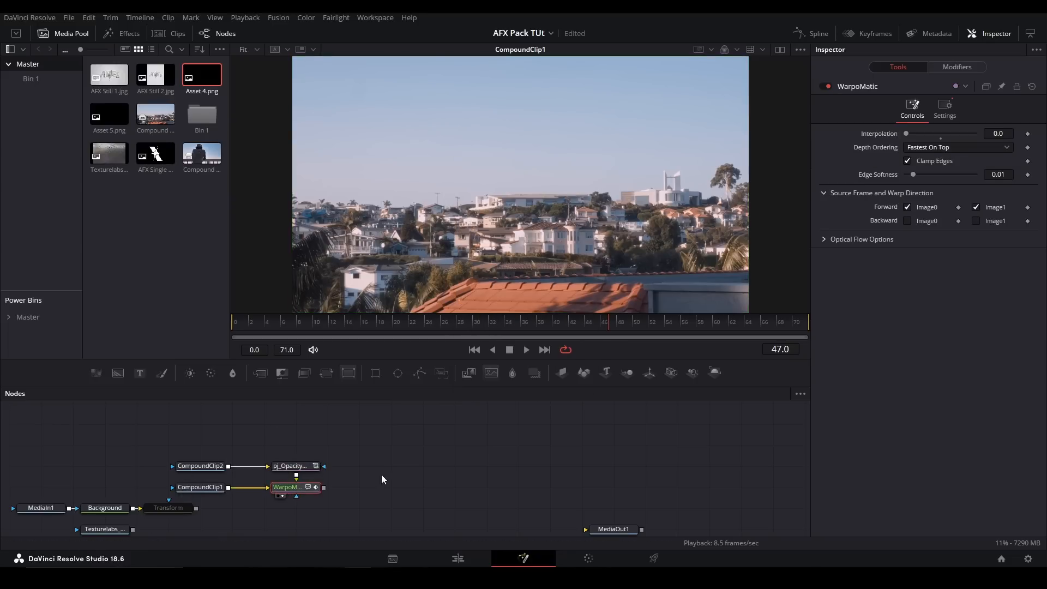
{"action": "left_click", "coordinate": [394, 452]}
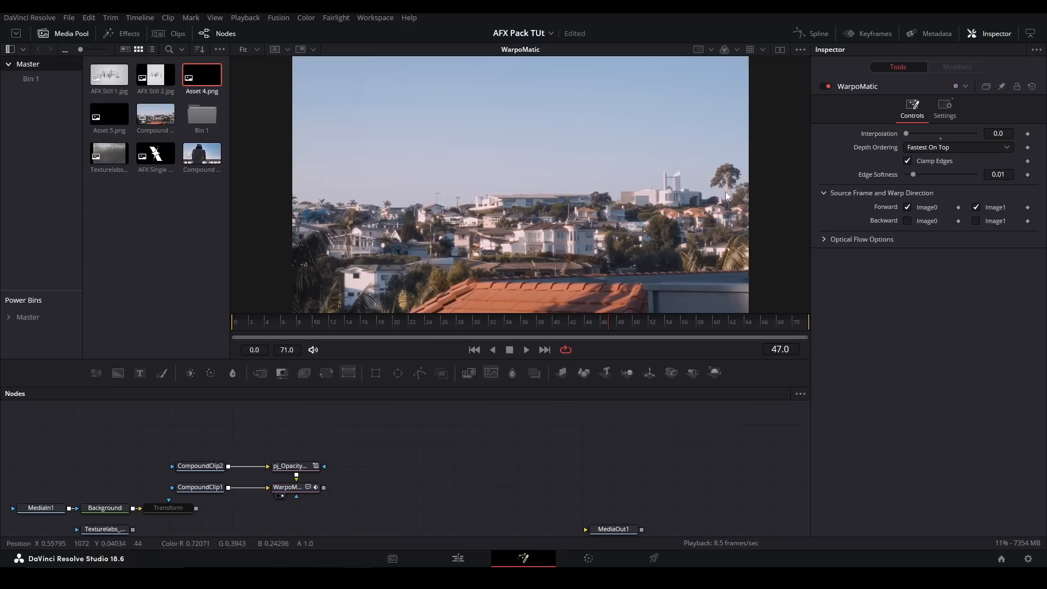
- Keyframe the WarpoMatic's Interpolation from 0.0 at frame 0 to 1.0 at frame 70 and play the transition
{"action": "left_click", "coordinate": [247, 322]}
{"action": "left_click_drag", "start_coordinate": [248, 322], "coordinate": [235, 322]}
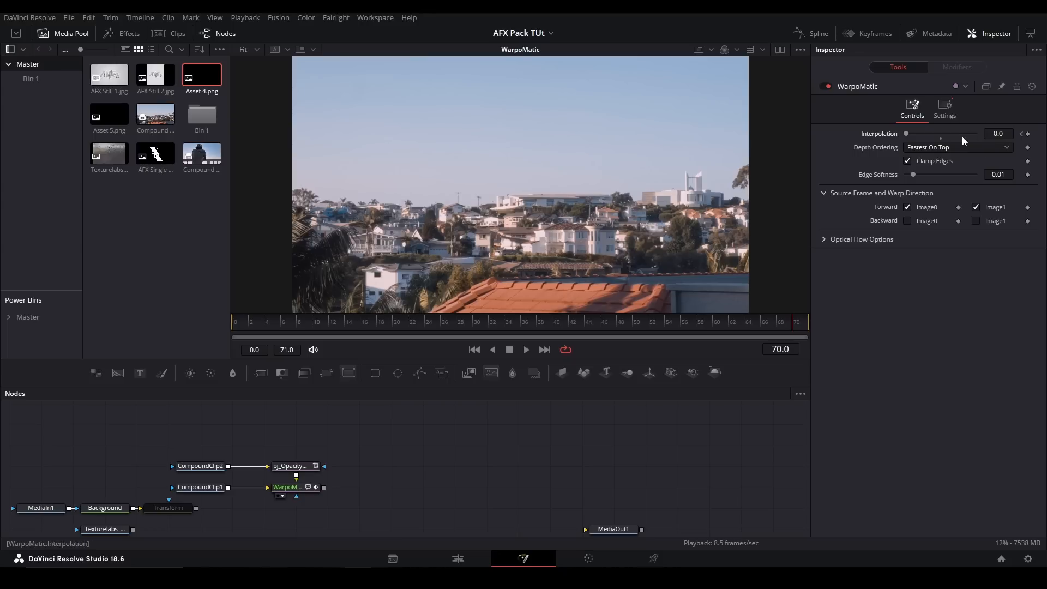
{"action": "key", "text": "space"}
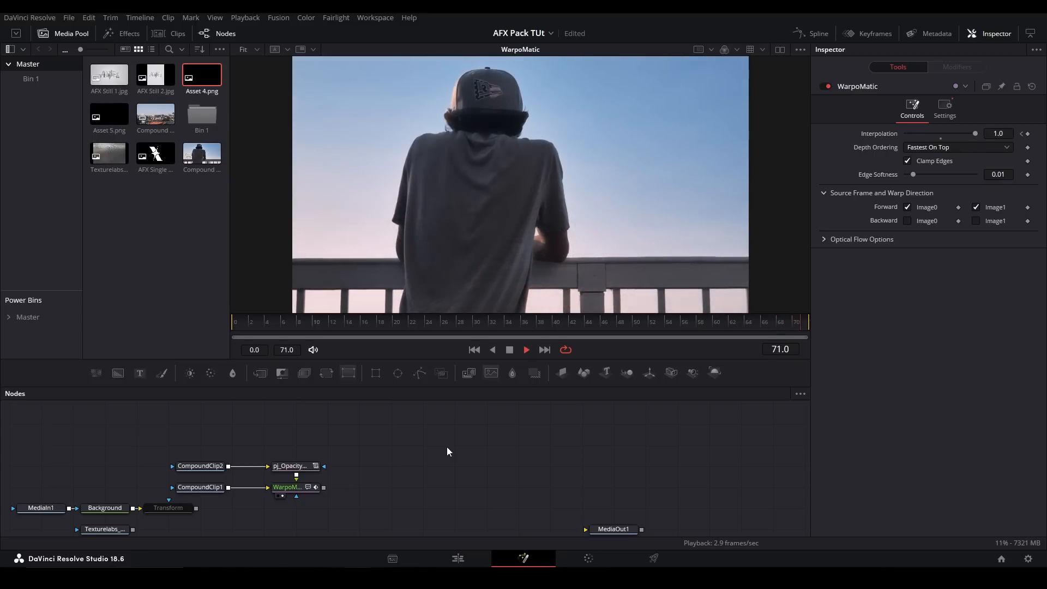
- Examine the WarpoMatic's Optical Flow Options, including the Advanced method settings
{"action": "left_click", "coordinate": [824, 239]}
{"action": "left_click", "coordinate": [853, 266]}
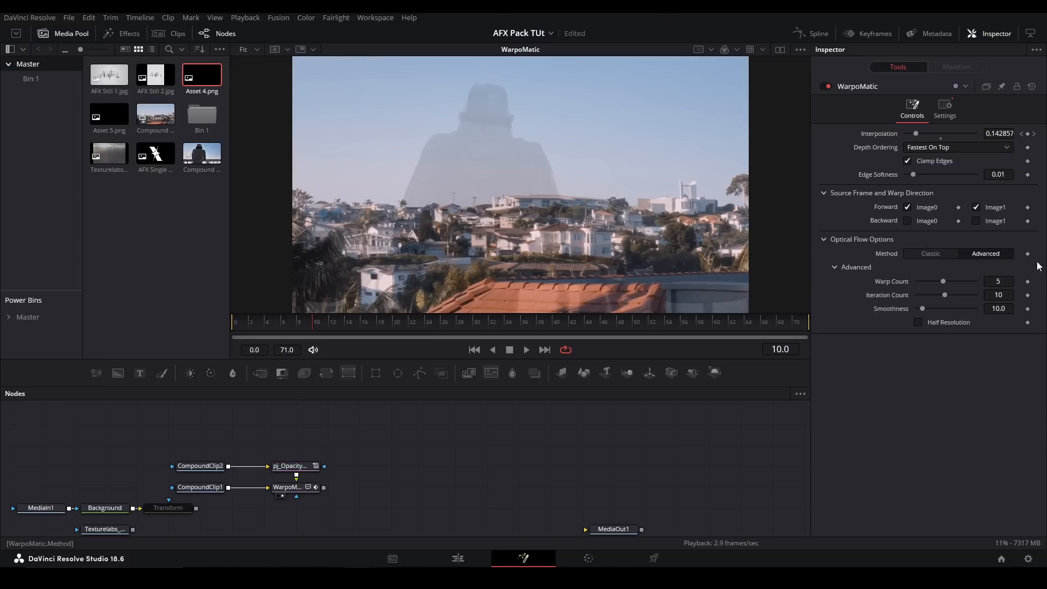
{"action": "left_click", "coordinate": [823, 240]}
- Delete the WarpoMatic and pj_Opacity nodes and add the pj_GradientWipe_afx tool to CompoundClip1
{"action": "left_click_drag", "start_coordinate": [351, 509], "coordinate": [278, 466]}
{"action": "key", "text": "Delete"}
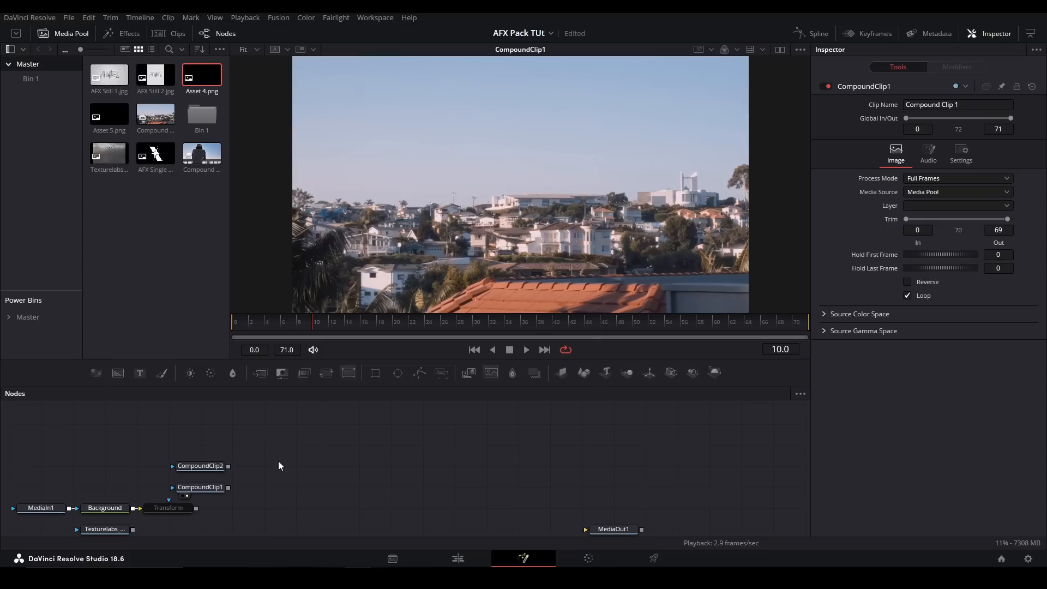
{"action": "key", "text": "shift+space"}
{"action": "type", "text": "gradientw"}
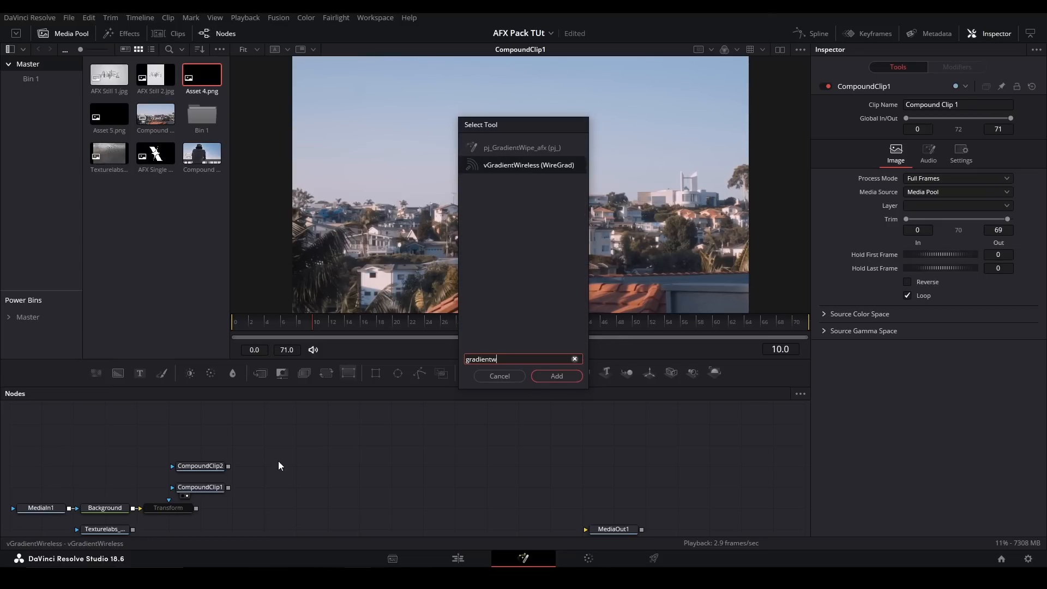
{"action": "key", "text": "Up"}
{"action": "key", "text": "Return"}
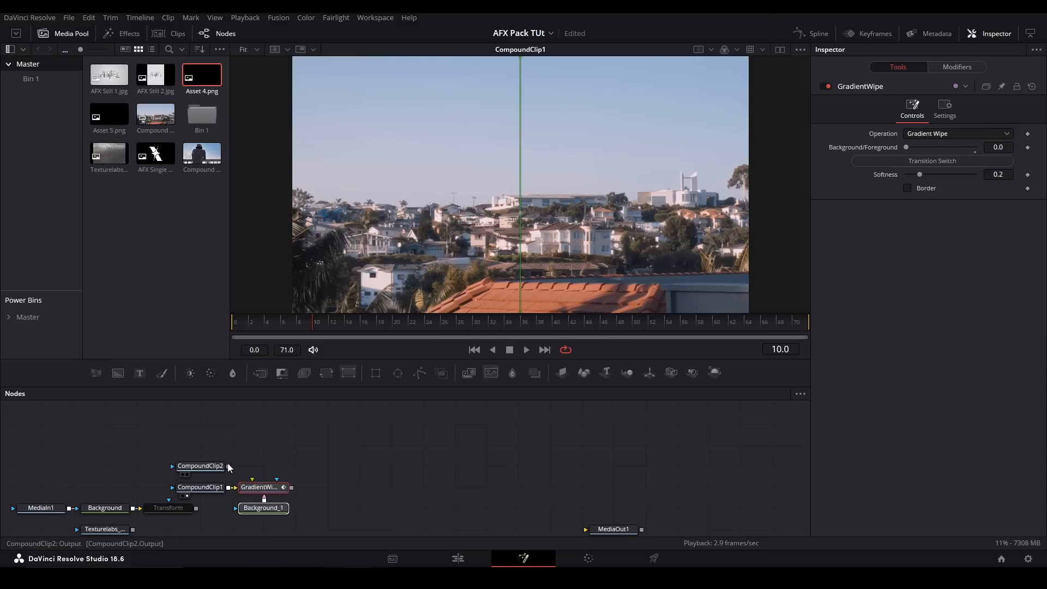
- Connect CompoundClip2 to the GradientWipe, show it in the viewer, enable its transition switch at frame 0 and play the wipe
{"action": "left_click_drag", "start_coordinate": [228, 468], "coordinate": [252, 479]}
{"action": "key", "text": "1"}
{"action": "left_click", "coordinate": [279, 487]}
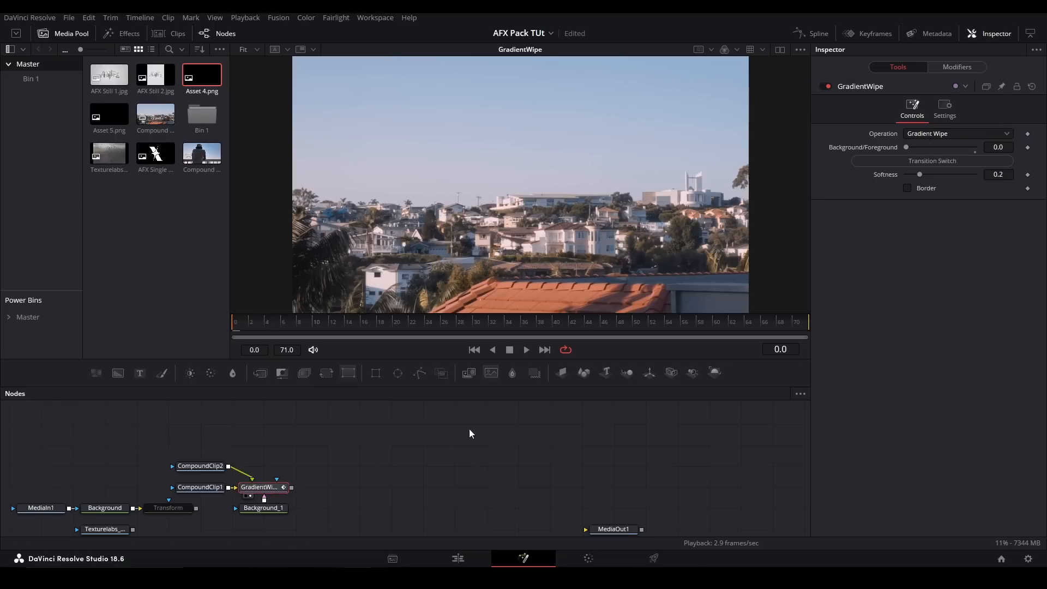
{"action": "key", "text": "space"}
- Try another Softness and a coloured border on the GradientWipe, and restore the Softness to 0.2 with the border off
{"action": "left_click_drag", "start_coordinate": [921, 188], "coordinate": [948, 195]}
{"action": "left_click", "coordinate": [919, 194]}
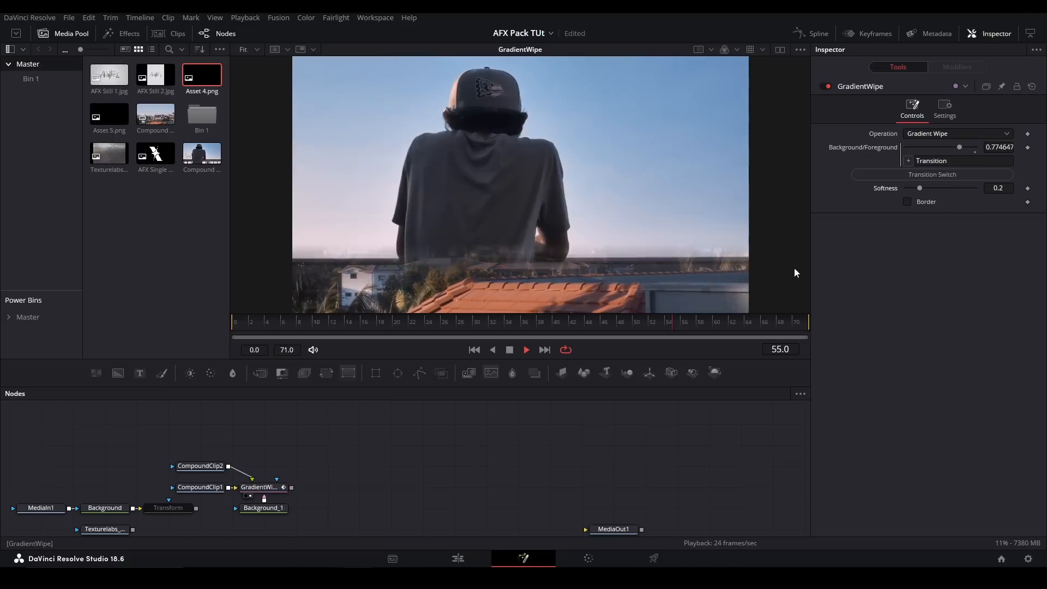
{"action": "left_click", "coordinate": [914, 200]}
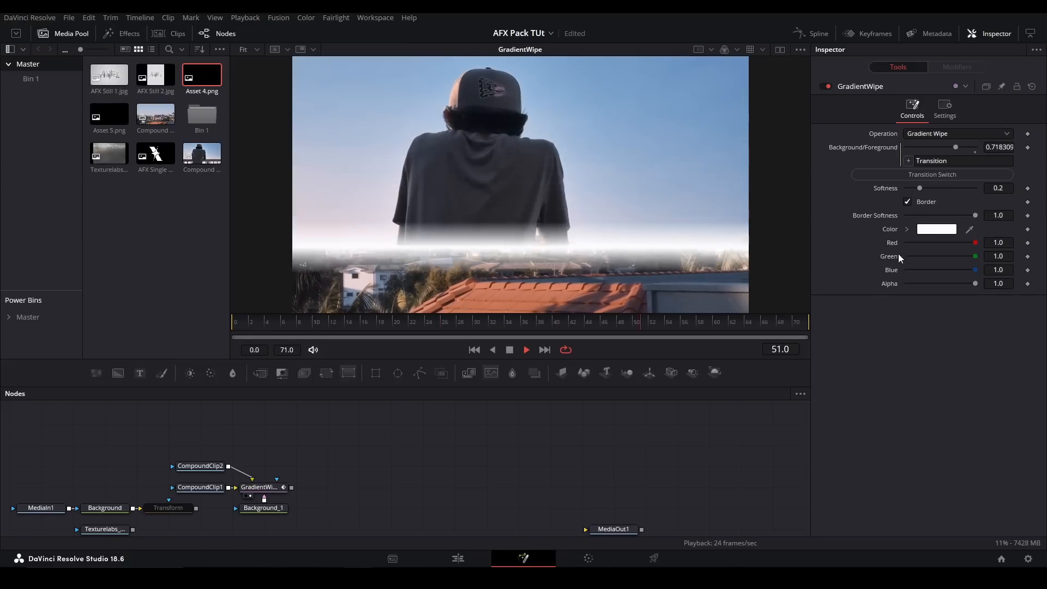
{"action": "left_click", "coordinate": [907, 230]}
{"action": "left_click_drag", "start_coordinate": [916, 244], "coordinate": [863, 194]}
{"action": "key", "text": "space"}
{"action": "left_click", "coordinate": [907, 229]}
{"action": "left_click", "coordinate": [908, 202]}
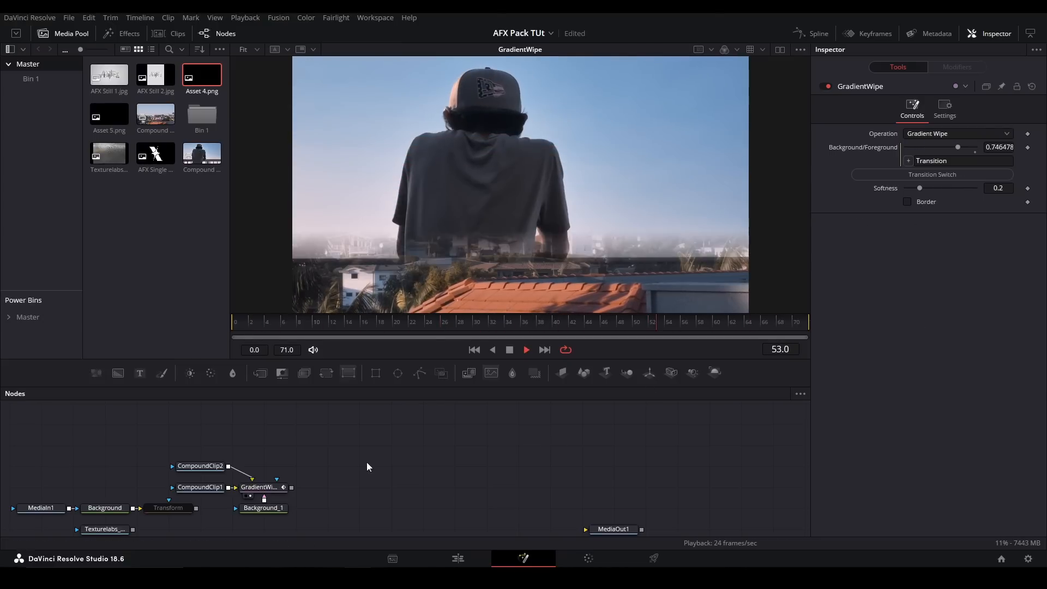
- Show Background_1 in the viewer, try the Radial gradient type and set the type to Angle
{"action": "key", "text": "space"}
{"action": "left_click", "coordinate": [274, 511]}
{"action": "key", "text": "2"}
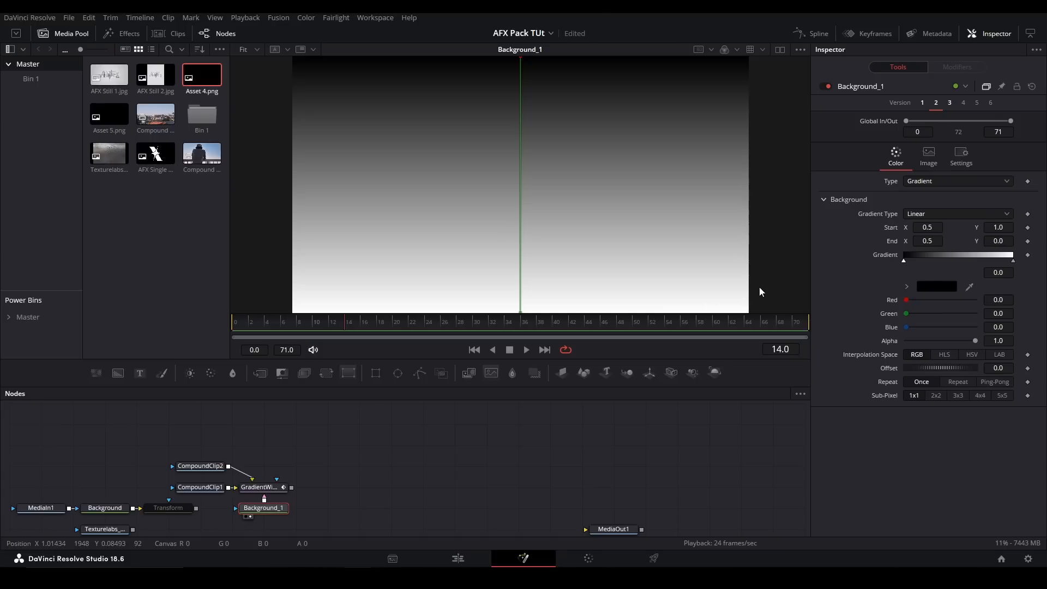
{"action": "left_click", "coordinate": [940, 215]}
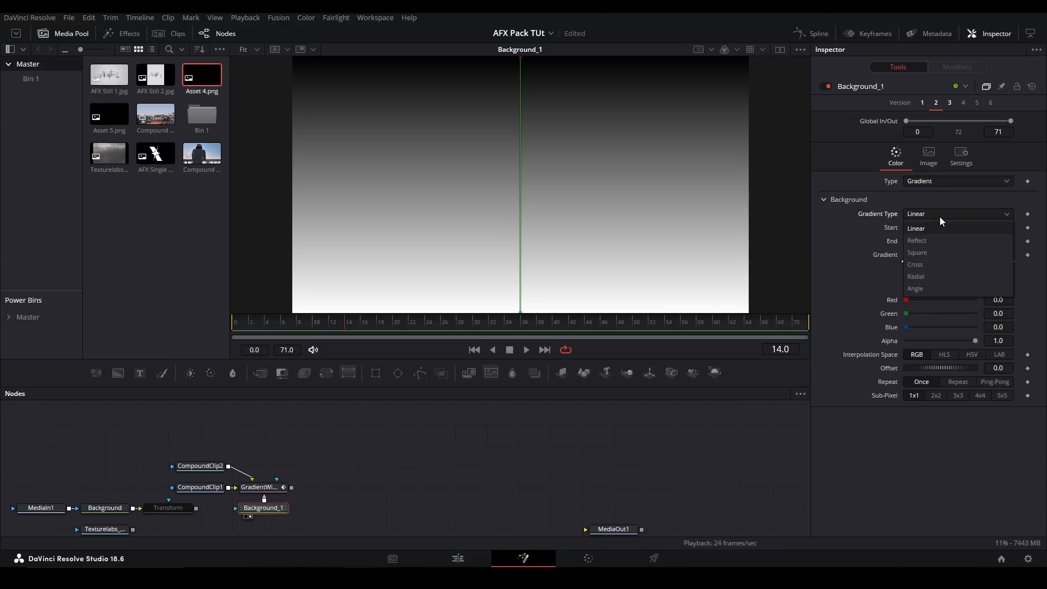
{"action": "left_click", "coordinate": [931, 276]}
{"action": "left_click", "coordinate": [938, 213]}
{"action": "left_click", "coordinate": [927, 288]}
- Preview the GradientWipe with the new gradient from frame 0 and show Background_1 in the viewer again
{"action": "left_click", "coordinate": [277, 486]}
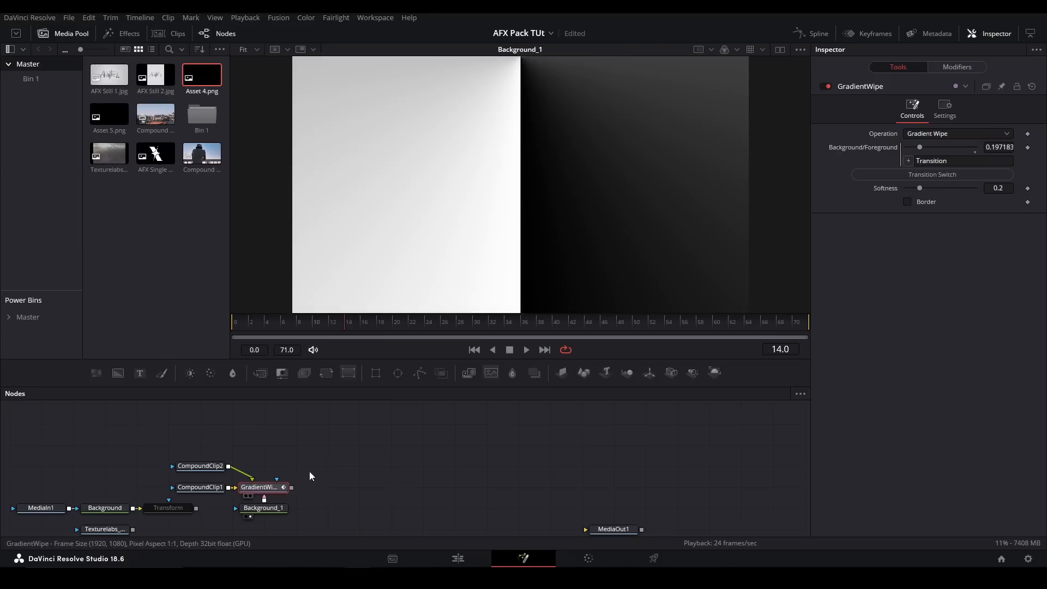
{"action": "key", "text": "2"}
{"action": "left_click_drag", "start_coordinate": [269, 321], "coordinate": [180, 330]}
{"action": "key", "text": "space"}
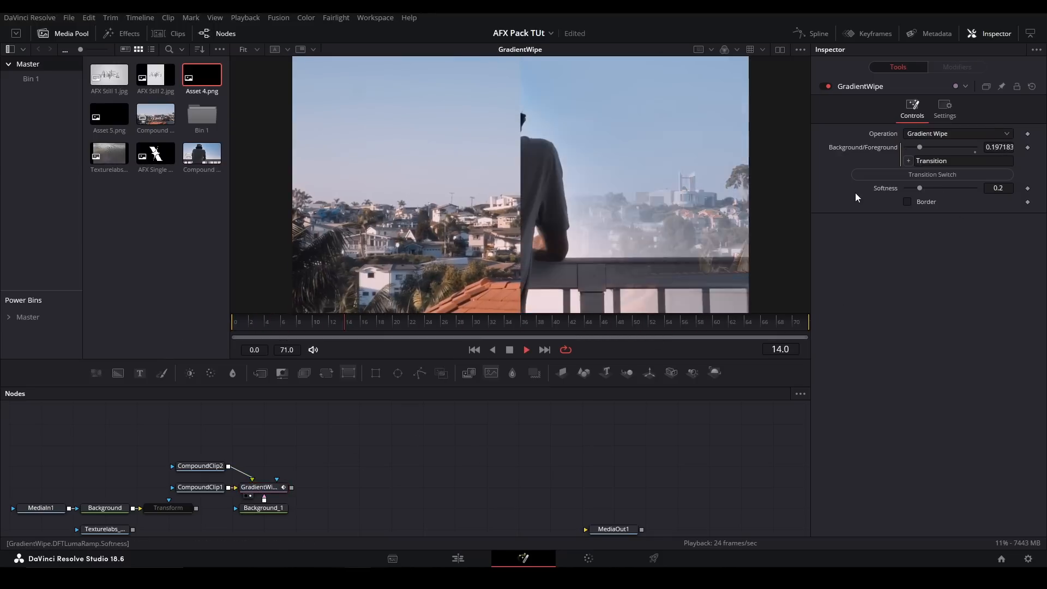
{"action": "left_click", "coordinate": [264, 507]}
{"action": "key", "text": "2"}
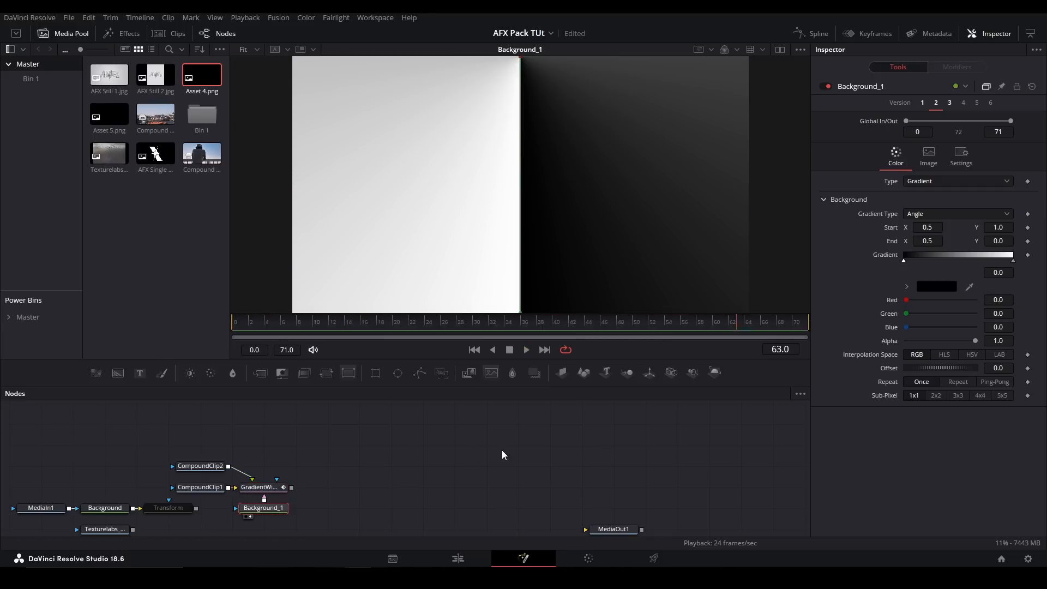
{"action": "key", "text": "space"}
- Delete the GradientWipe and Background_1 nodes, add the pj_IrisWipe_afx tool and connect CompoundClip2 to its second input
{"action": "left_click_drag", "start_coordinate": [341, 523], "coordinate": [239, 463]}
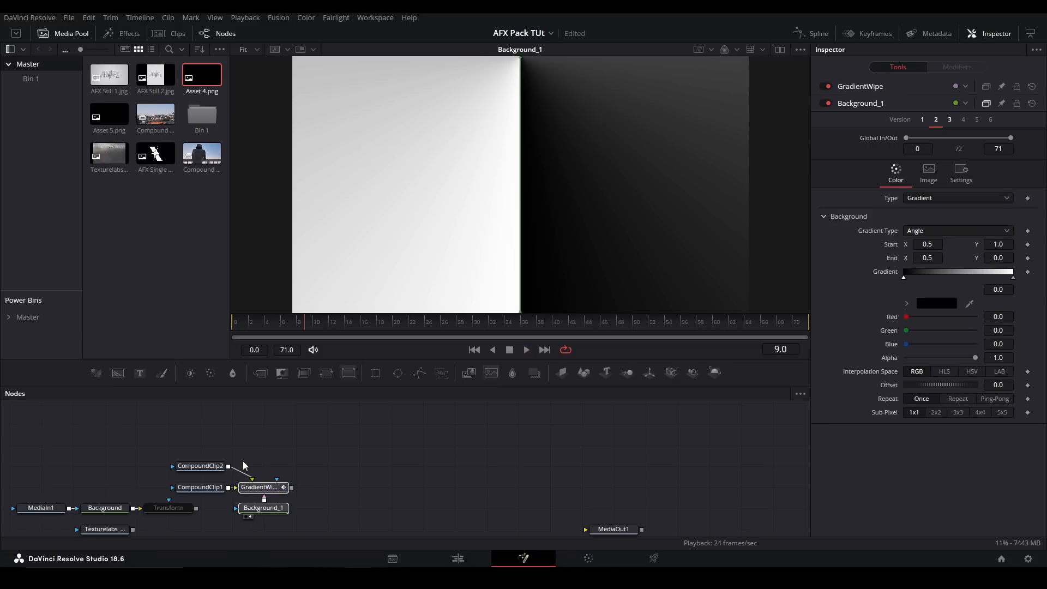
{"action": "key", "text": "Delete"}
{"action": "key", "text": "shift+space"}
{"action": "type", "text": "iriswipe"}
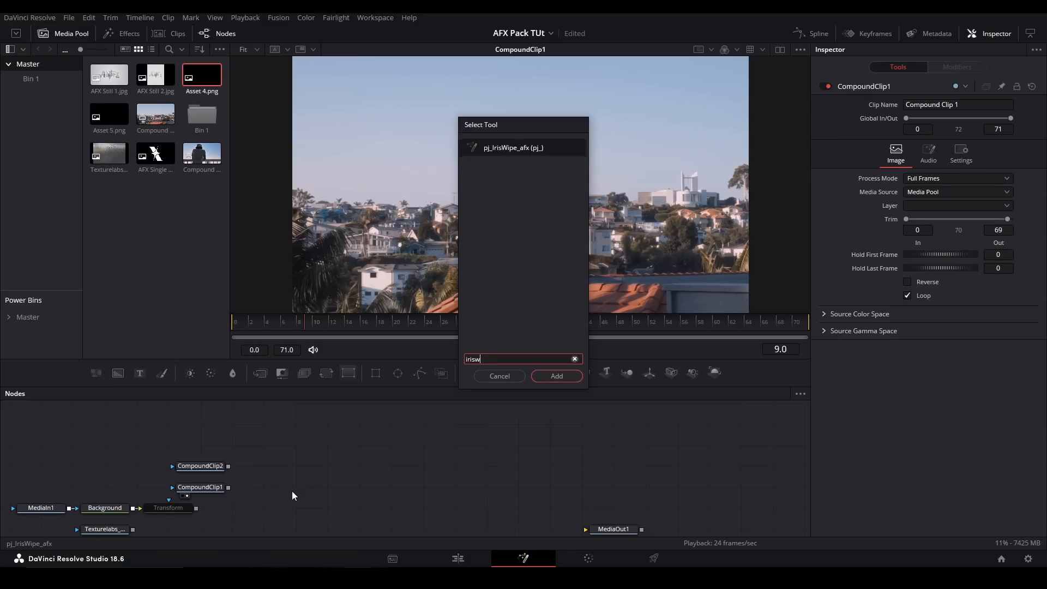
{"action": "key", "text": "Return"}
{"action": "left_click_drag", "start_coordinate": [228, 468], "coordinate": [295, 487]}
- Keyframe the IrisWipe's Width from 0 at frame 0 to 4 at frame 71 and play the transition
{"action": "left_click", "coordinate": [234, 324]}
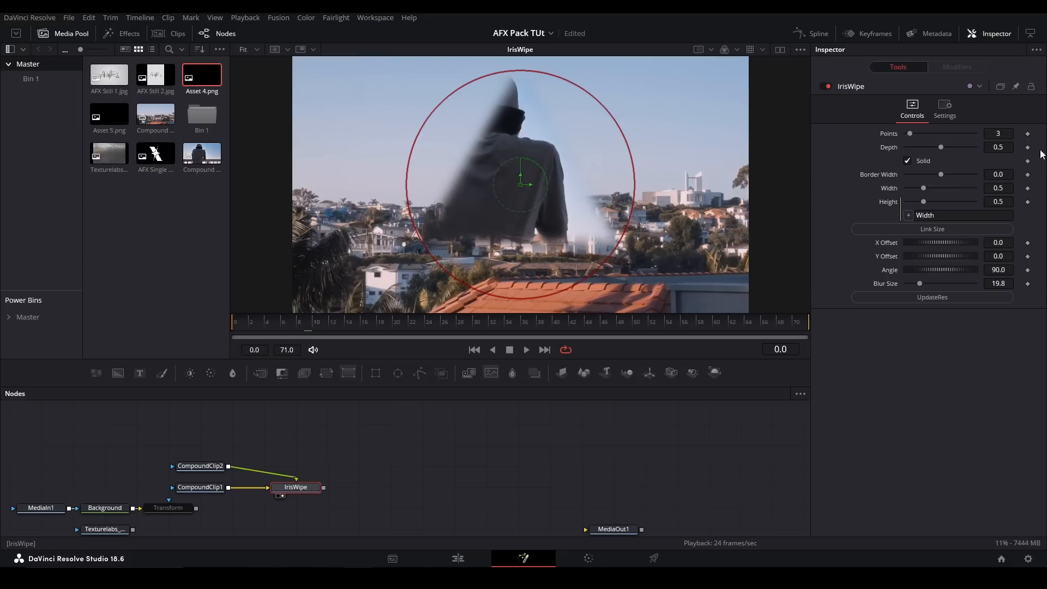
{"action": "left_click_drag", "start_coordinate": [923, 189], "coordinate": [996, 191]}
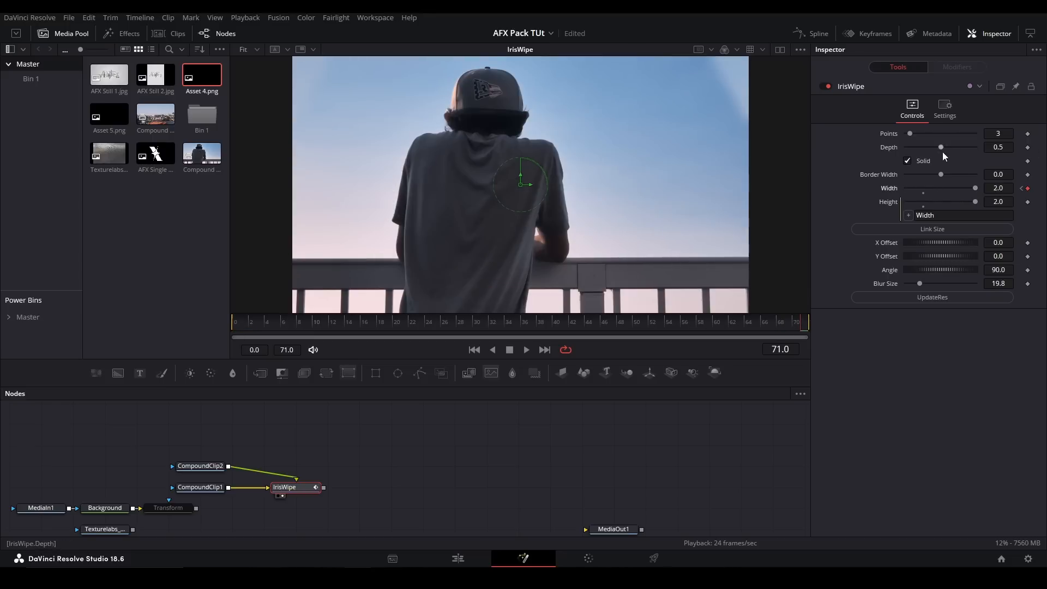
{"action": "double_click", "coordinate": [989, 188]}
{"action": "type", "text": "4"}
{"action": "key", "text": "space"}
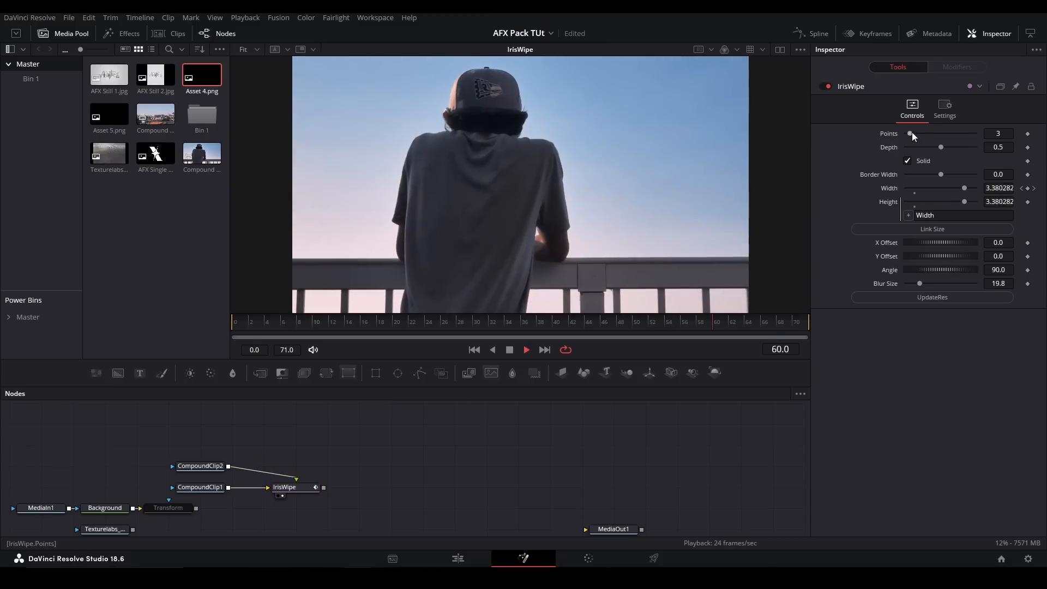
- Set the IrisWipe's Points to 5 and preview the star-shaped wipe
{"action": "key", "text": "space"}
{"action": "left_click_drag", "start_coordinate": [911, 133], "coordinate": [919, 131]}
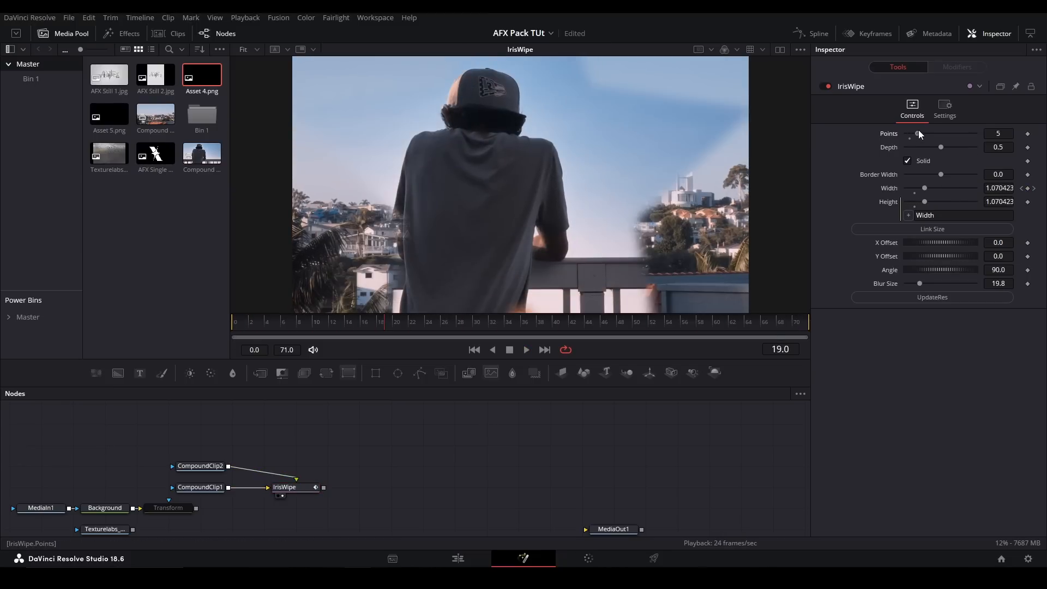
{"action": "key", "text": "space"}
- Try low IrisWipe Depth values such as 0.016 and 0.118, preview the wipe, and reset Depth to 0.5
{"action": "left_click_drag", "start_coordinate": [532, 323], "coordinate": [289, 327]}
{"action": "left_click_drag", "start_coordinate": [941, 148], "coordinate": [906, 142]}
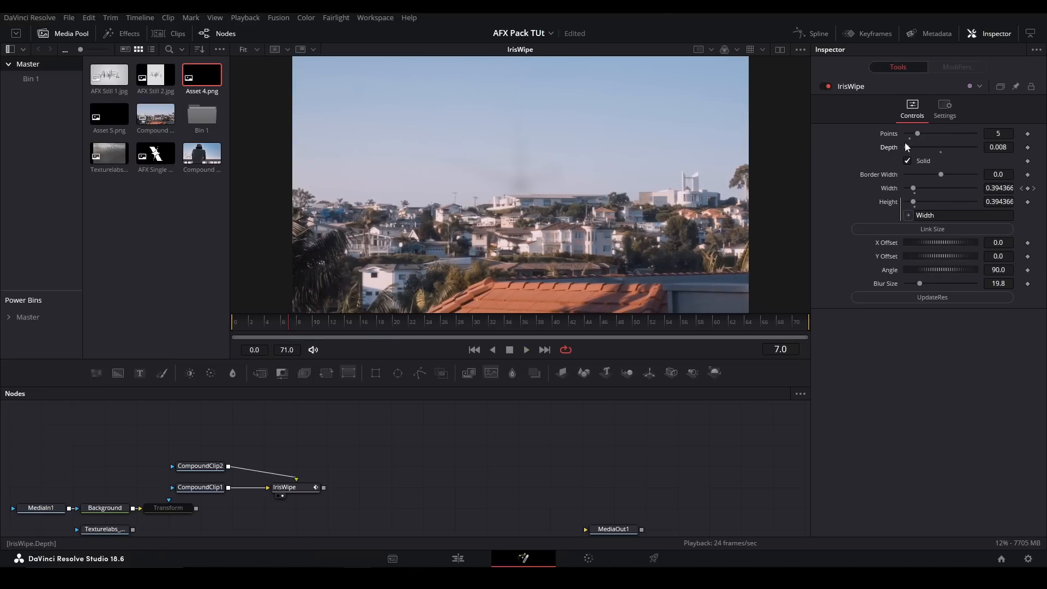
{"action": "key", "text": "space"}
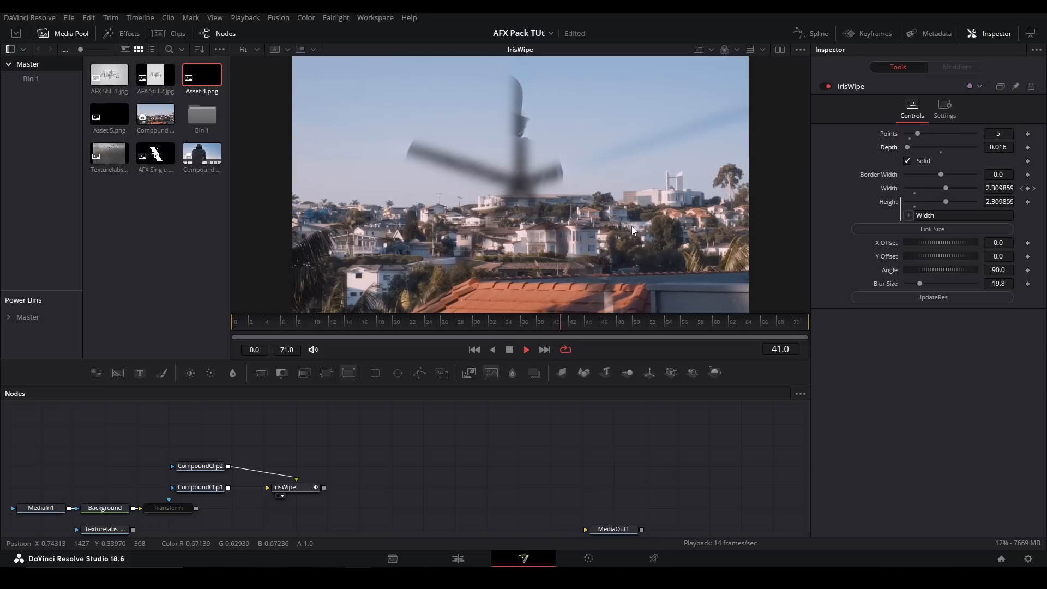
{"action": "key", "text": "space"}
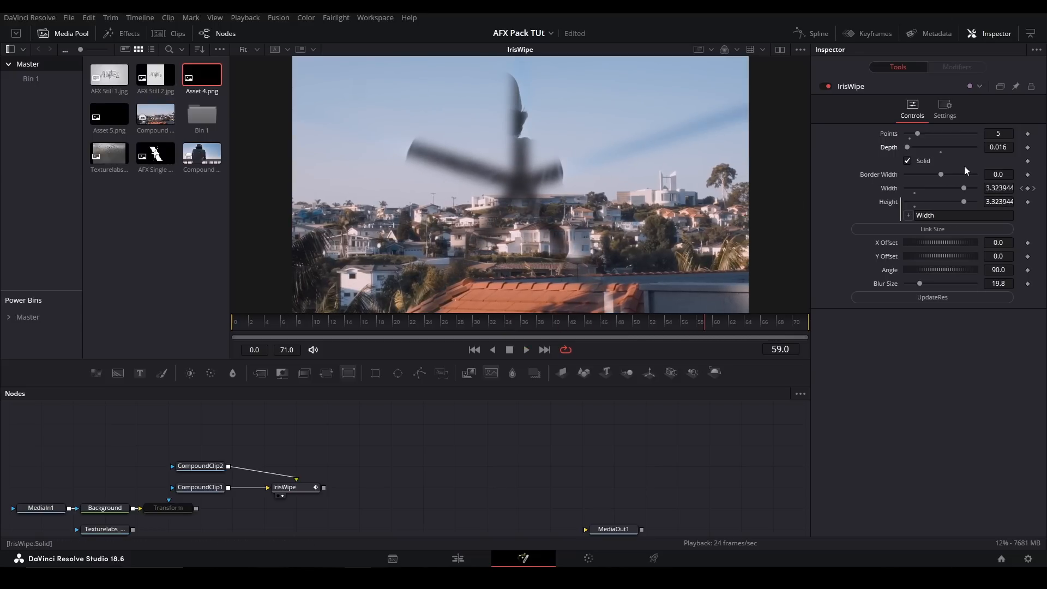
{"action": "left_click_drag", "start_coordinate": [923, 150], "coordinate": [921, 151]}
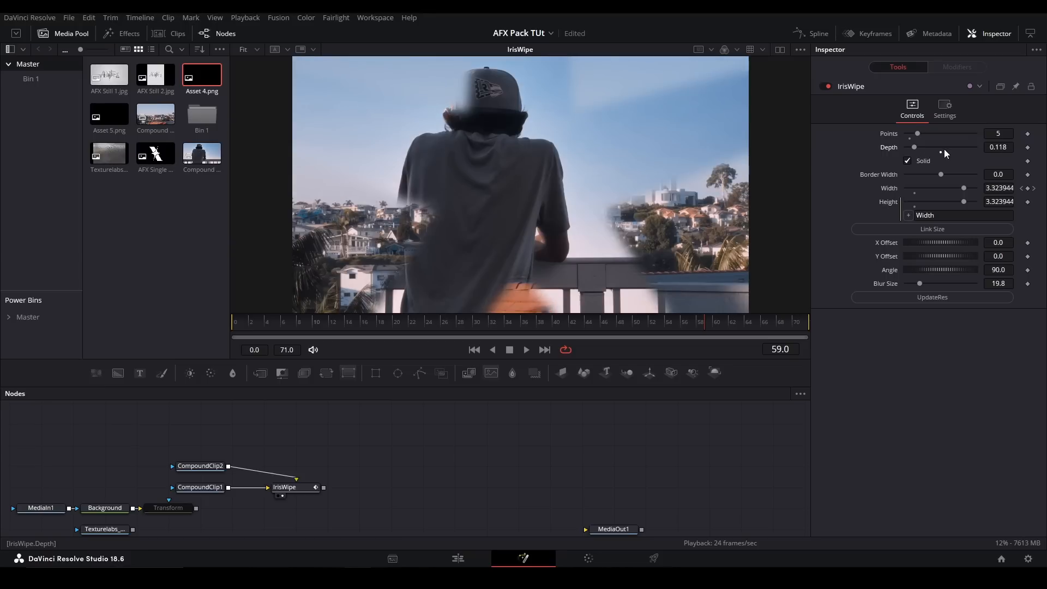
{"action": "left_click", "coordinate": [940, 151]}
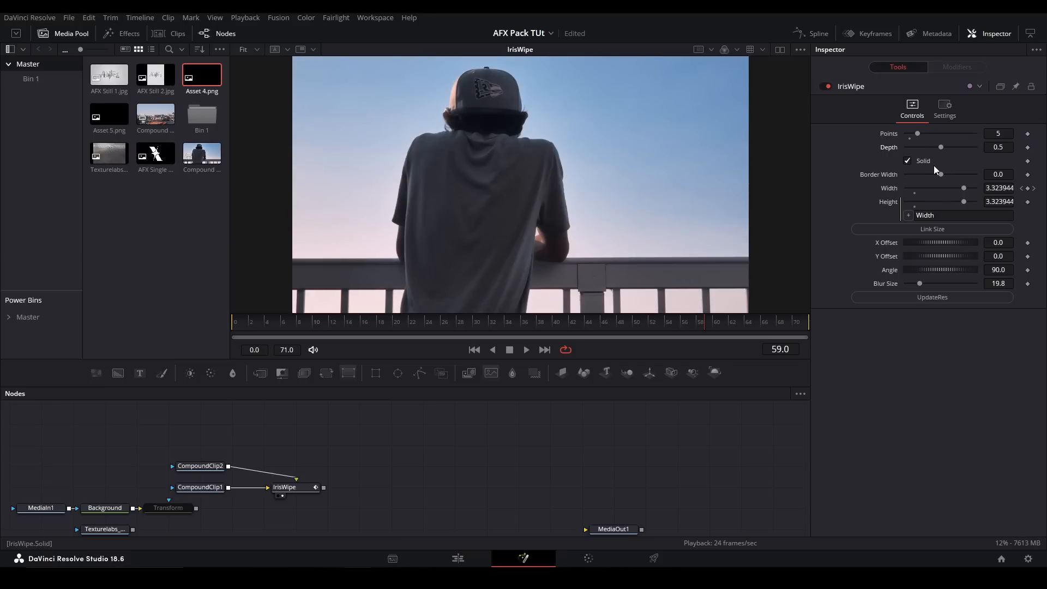
- Turn off Solid on the IrisWipe, set its Border Width to about 0.089 and play the outlined wipe
{"action": "left_click", "coordinate": [908, 160]}
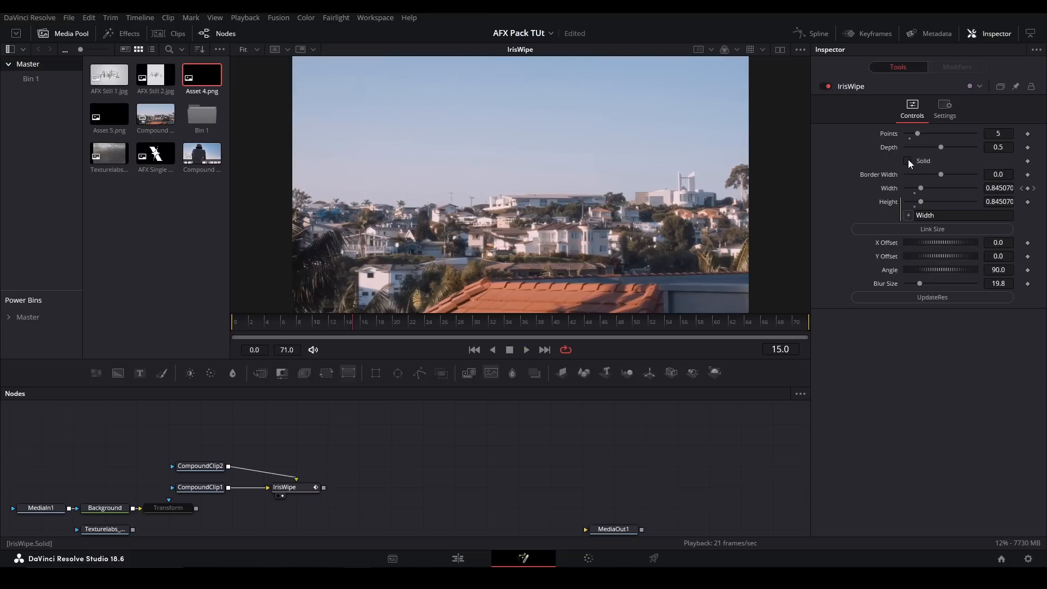
{"action": "left_click_drag", "start_coordinate": [941, 174], "coordinate": [957, 175]}
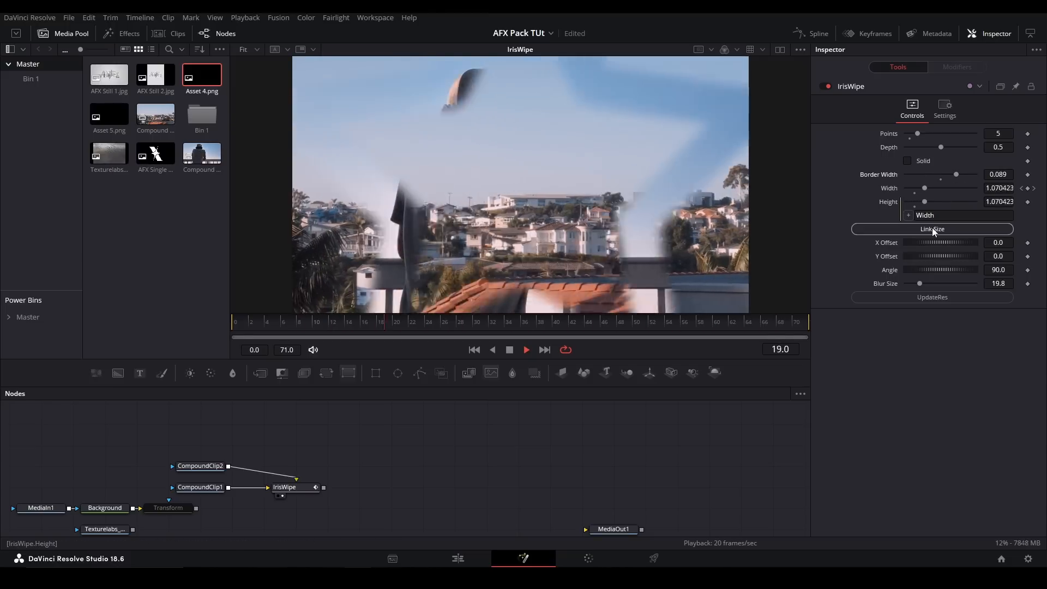
{"action": "key", "text": "space"}
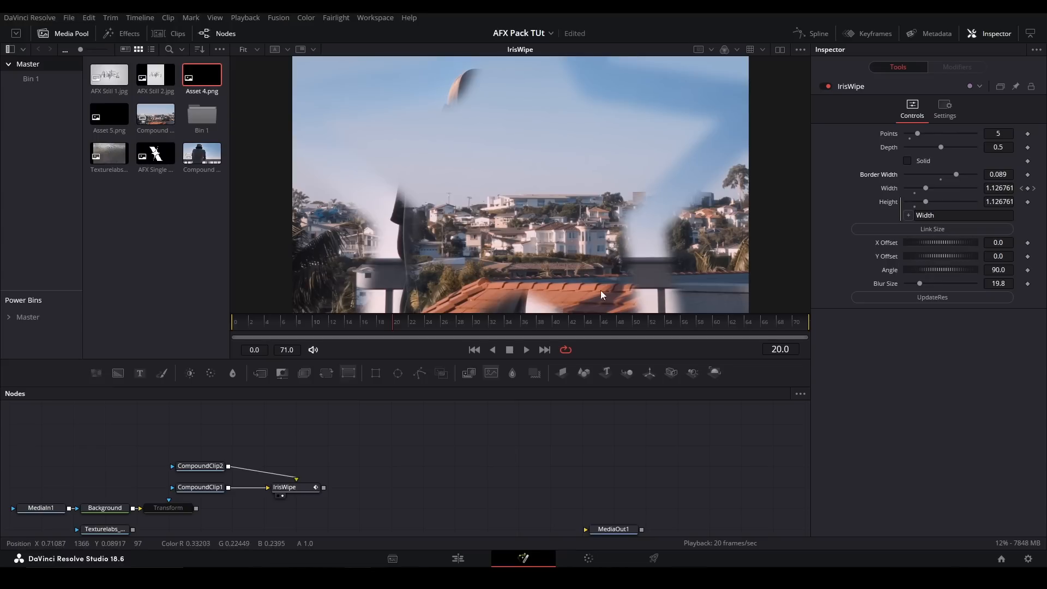
- Set the IrisWipe's X Offset to about -0.087, turn Solid on, reset Border Width and Blur Size to 0, and play the wipe
{"action": "left_click_drag", "start_coordinate": [927, 243], "coordinate": [914, 218]}
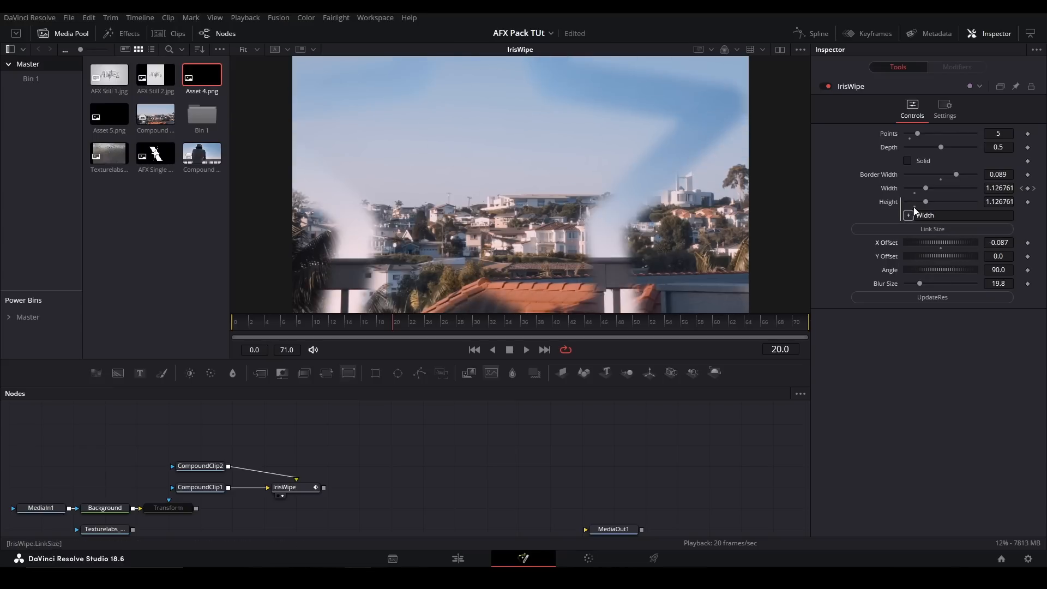
{"action": "left_click", "coordinate": [919, 163]}
{"action": "left_click", "coordinate": [940, 175]}
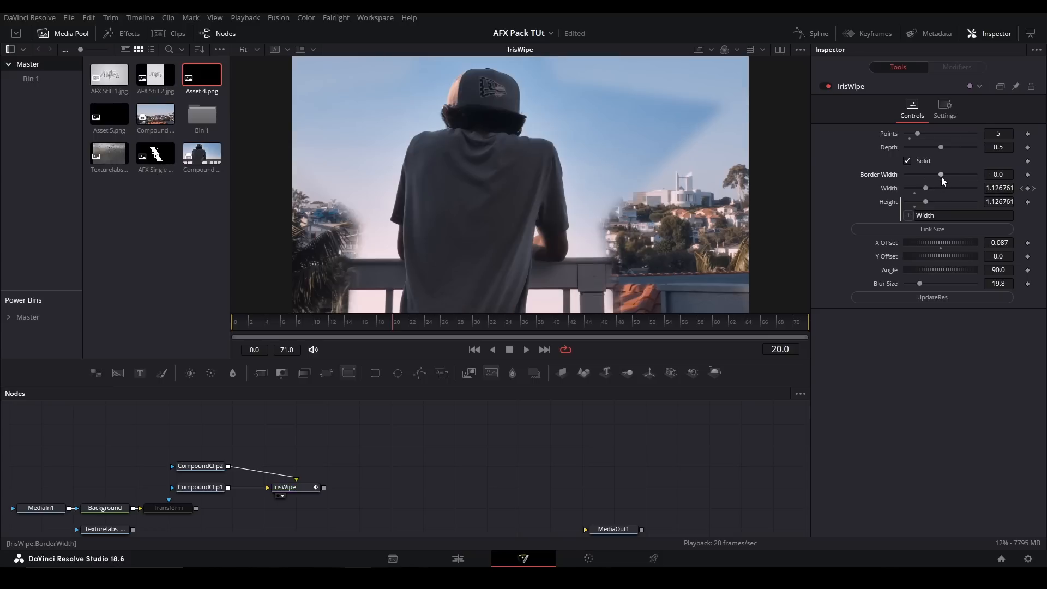
{"action": "left_click_drag", "start_coordinate": [914, 283], "coordinate": [896, 273]}
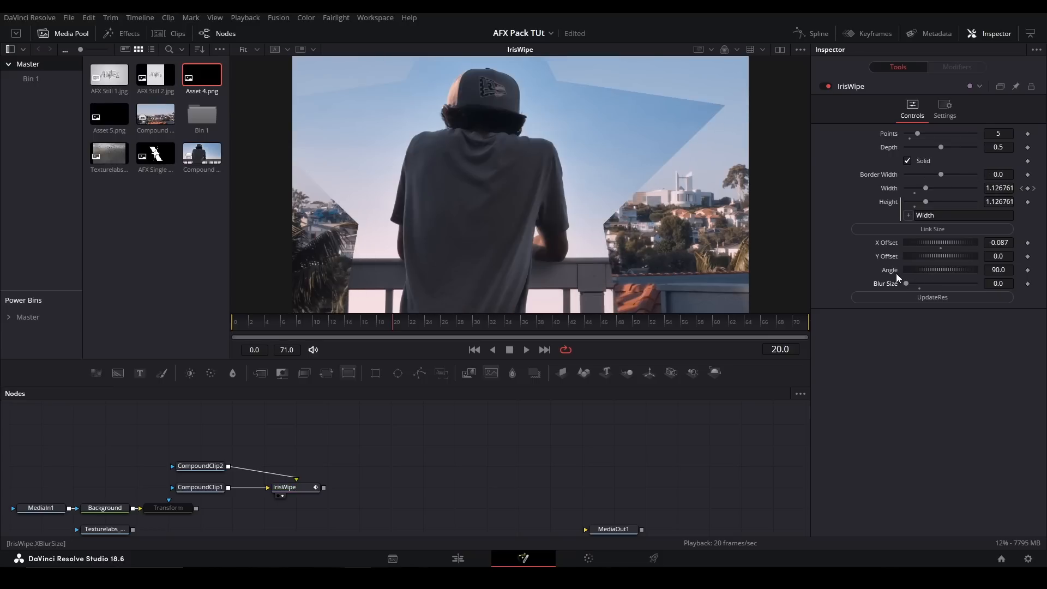
{"action": "key", "text": "space"}
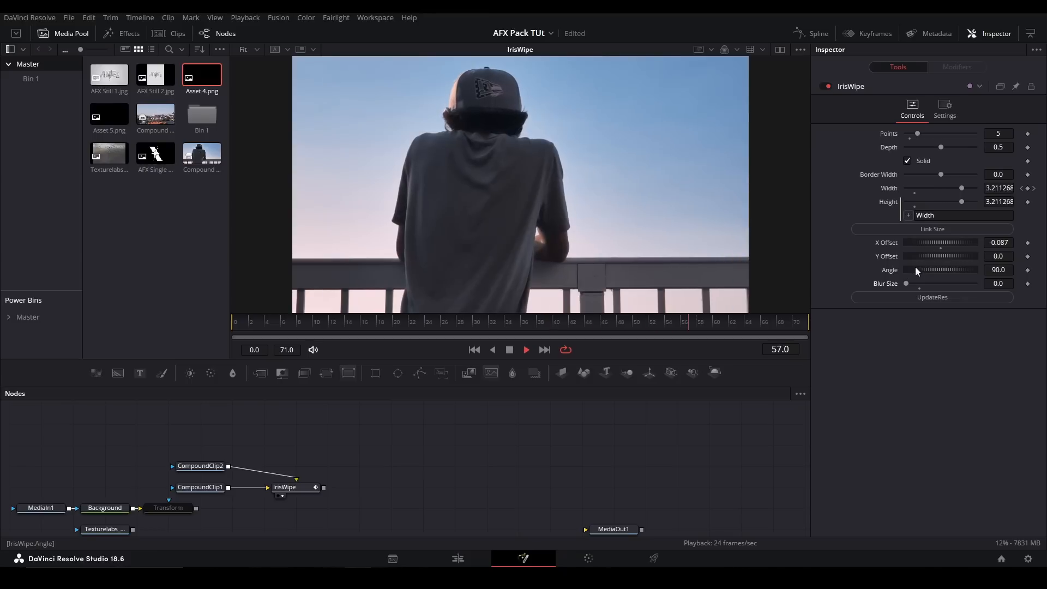
{"action": "key", "text": "space"}
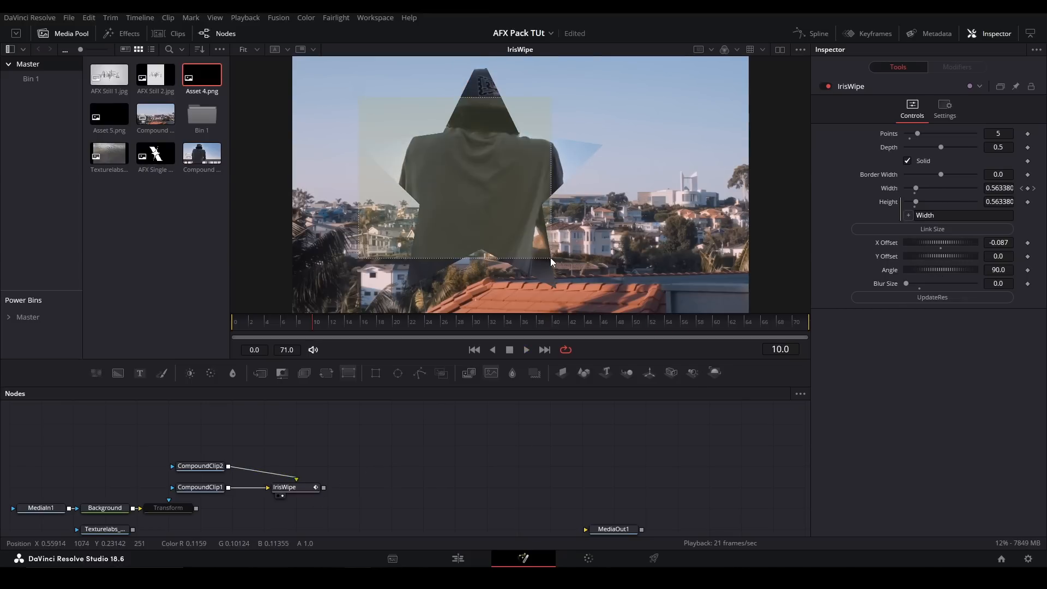
- Replace the IrisWipe with a pj_LinearWipe_afx tool fed by both compound clips and show it in the viewer
{"action": "key", "text": "Delete"}
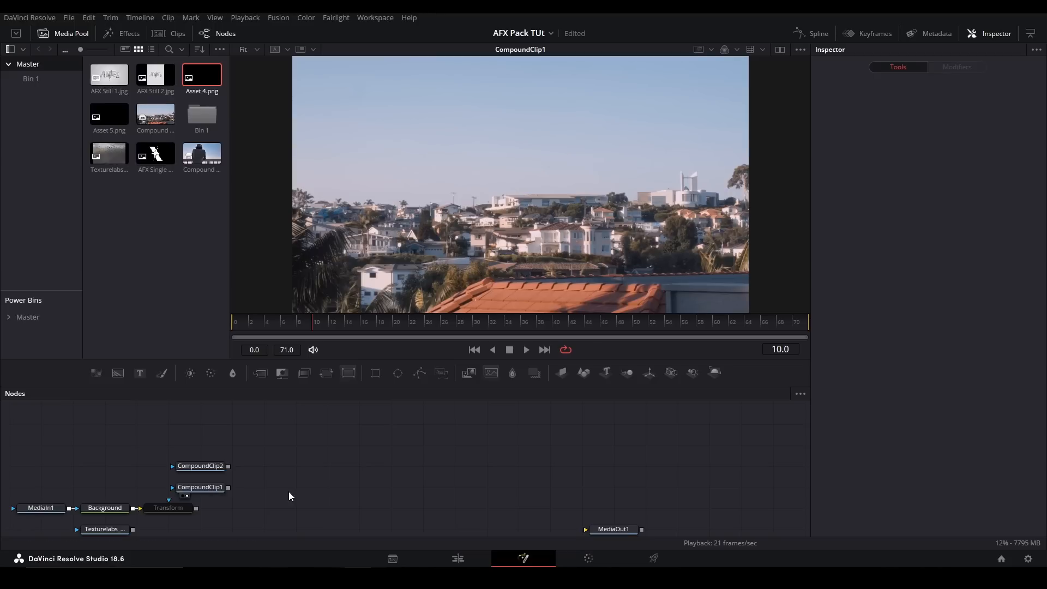
{"action": "key", "text": "shift+space"}
{"action": "type", "text": "linear"}
{"action": "key", "text": "Down"}
{"action": "key", "text": "Down"}
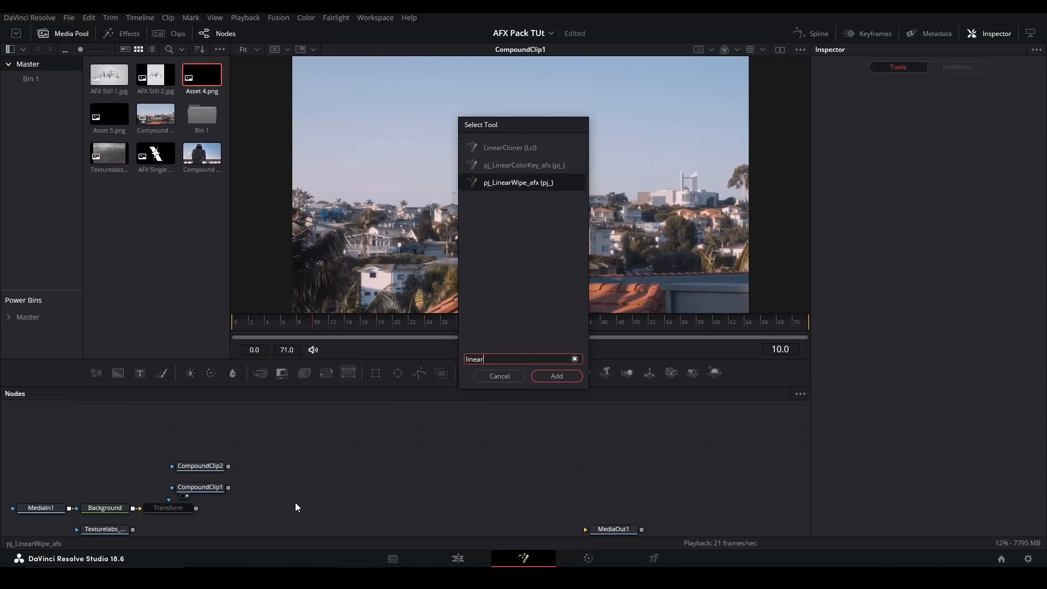
{"action": "key", "text": "Return"}
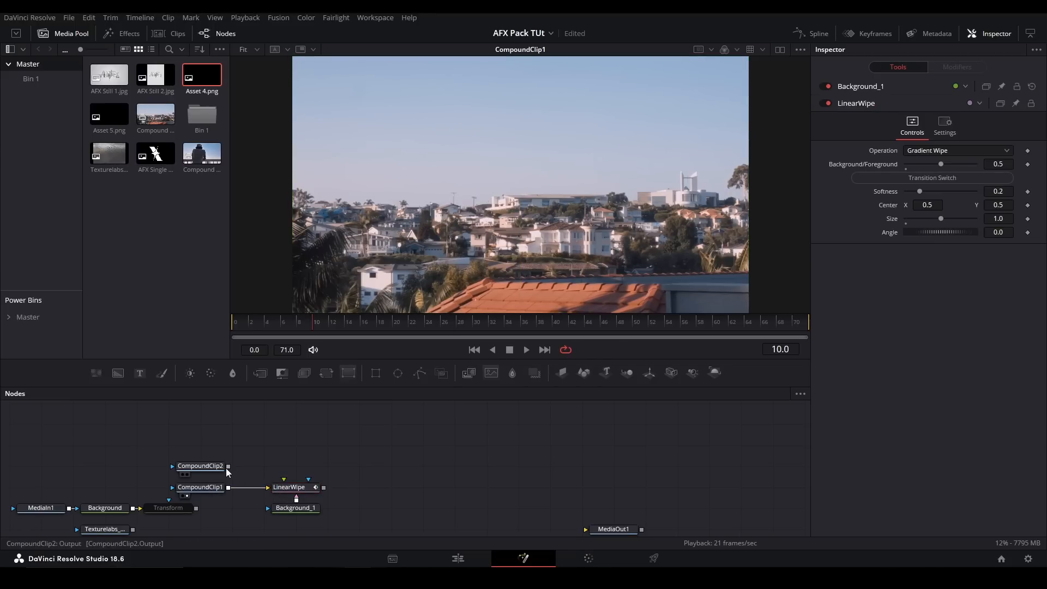
{"action": "left_click_drag", "start_coordinate": [290, 491], "coordinate": [291, 488]}
{"action": "left_click", "coordinate": [292, 487]}
{"action": "key", "text": "2"}
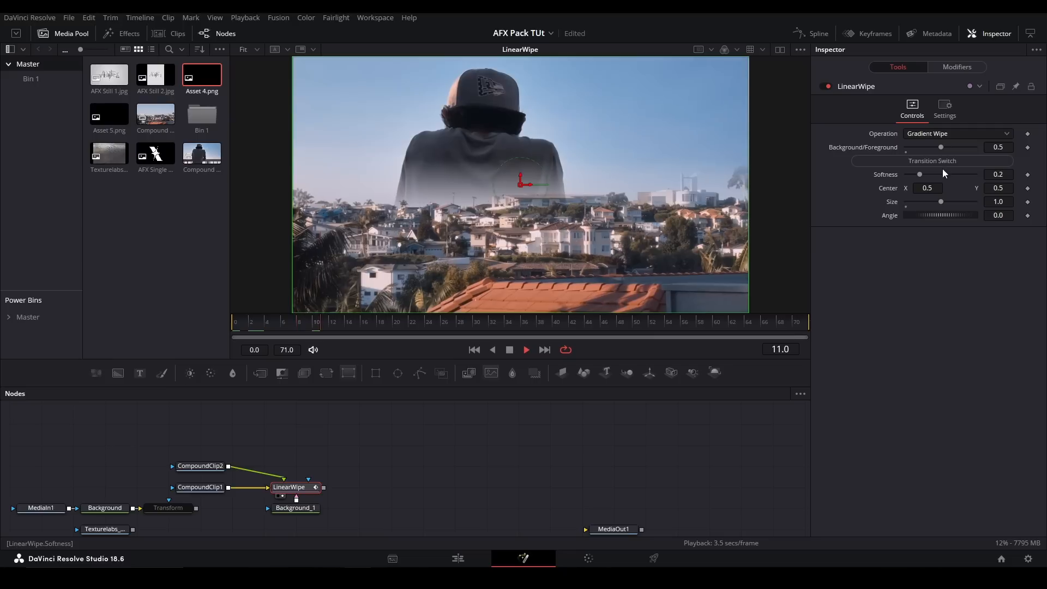
- Animate the LinearWipe with its transition switch and play it with Center about 0.675, 0.463 and Angle about -54.9
{"action": "left_click", "coordinate": [942, 160]}
{"action": "key", "text": "space"}
{"action": "left_click_drag", "start_coordinate": [920, 191], "coordinate": [970, 242]}
{"action": "left_click", "coordinate": [920, 193]}
{"action": "key", "text": "space"}
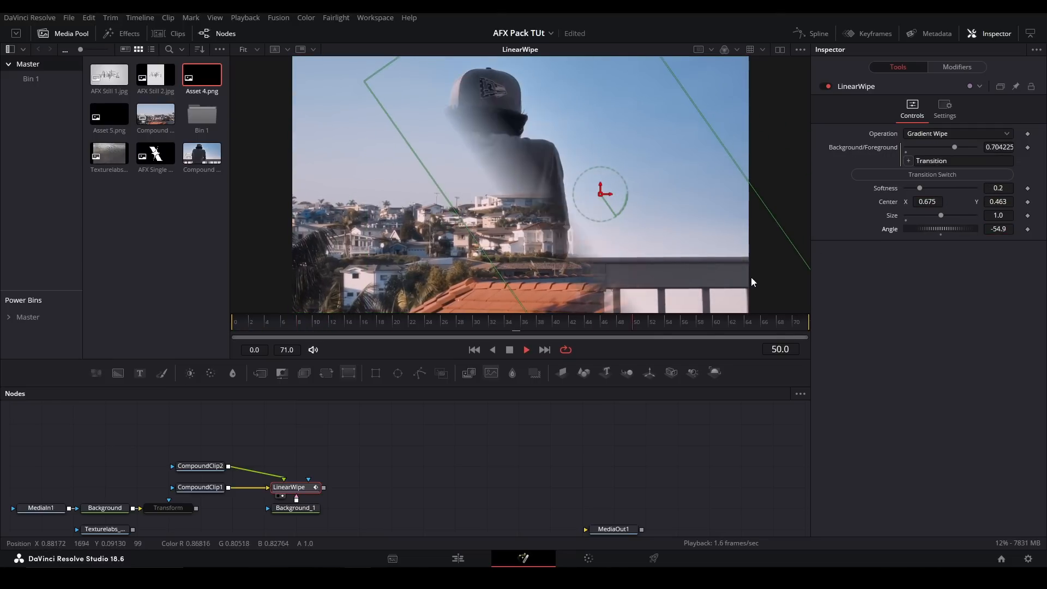
- Replace the LinearWipe with a RadialWipe between the two compound clips, enable its automatic transition and play it
{"action": "left_click_drag", "start_coordinate": [349, 465], "coordinate": [270, 528]}
{"action": "key", "text": "Delete"}
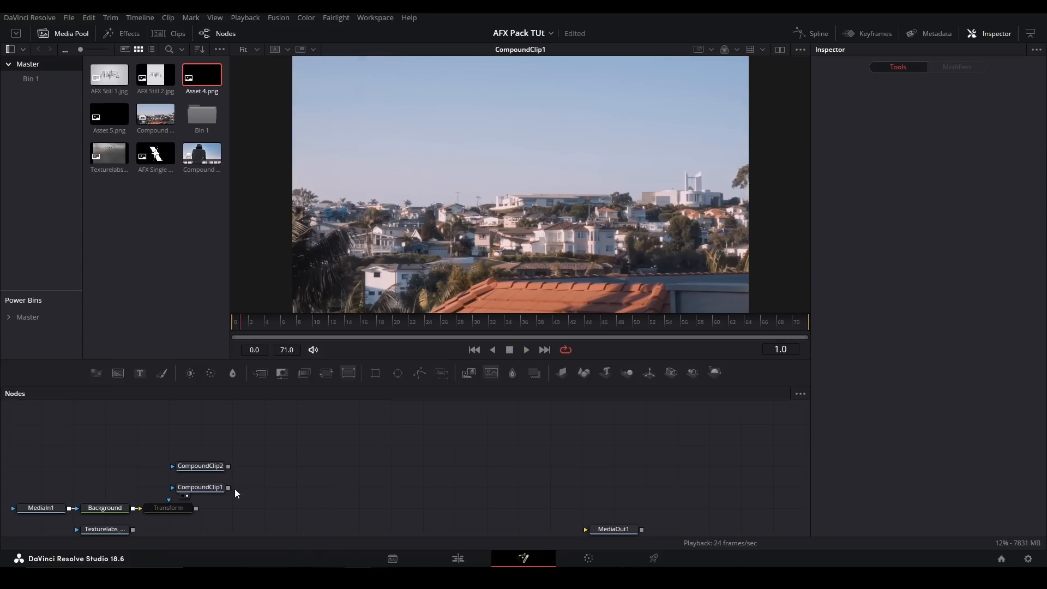
{"action": "key", "text": "shift+space"}
{"action": "type", "text": "radialw"}
{"action": "key", "text": "Return"}
{"action": "left_click", "coordinate": [911, 151]}
{"action": "key", "text": "space"}
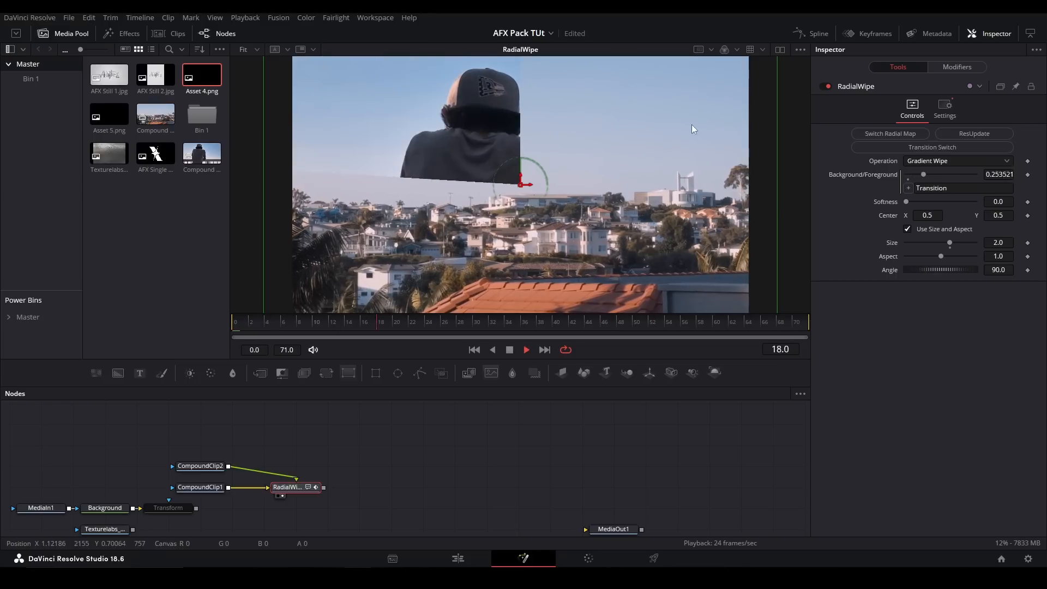
- Try the RadialWipe with Center X at 0.84 and Size at 5.0, inspecting the wipe's edge up close and playing it
{"action": "left_click_drag", "start_coordinate": [924, 215], "coordinate": [1018, 215]}
{"action": "left_click", "coordinate": [480, 439]}
{"action": "scroll", "coordinate": [421, 118], "scroll_direction": "up", "scroll_amount": 2}
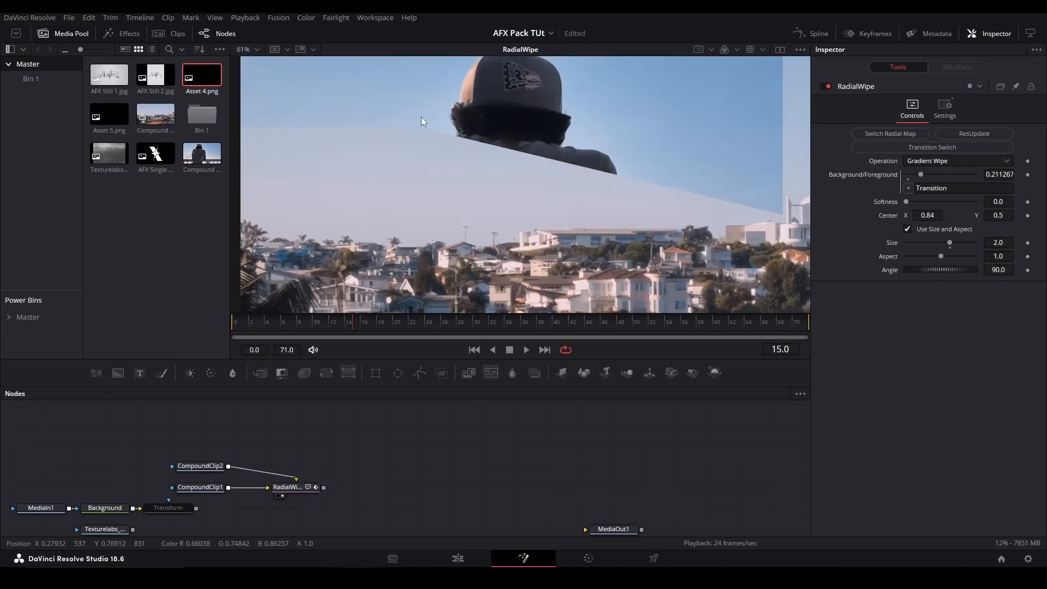
{"action": "scroll", "coordinate": [421, 120], "scroll_direction": "up", "scroll_amount": 3}
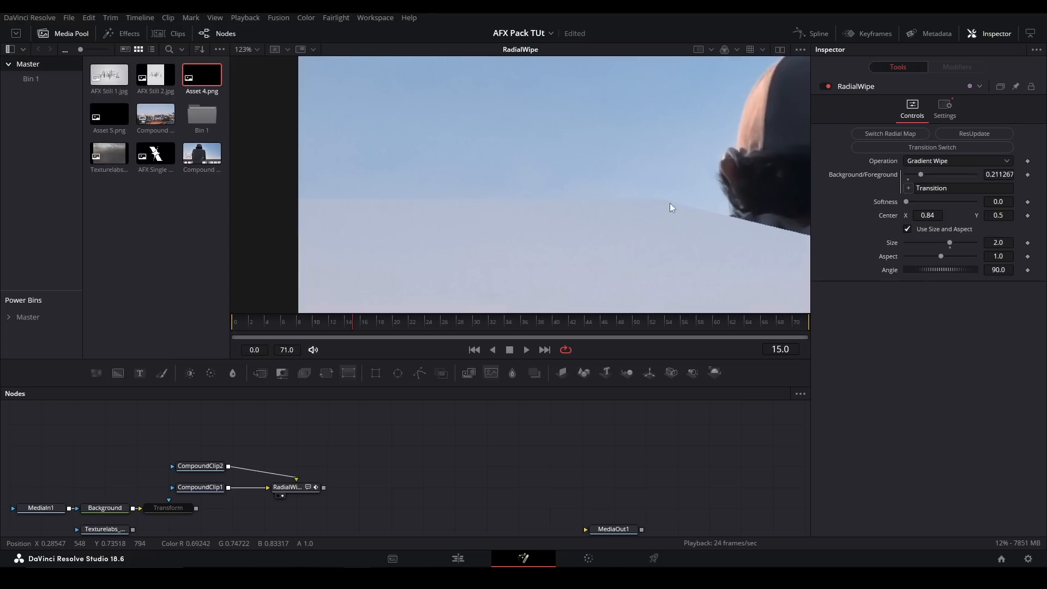
{"action": "key", "text": "ctrl+f"}
{"action": "left_click_drag", "start_coordinate": [966, 248], "coordinate": [979, 247]}
{"action": "key", "text": "space"}
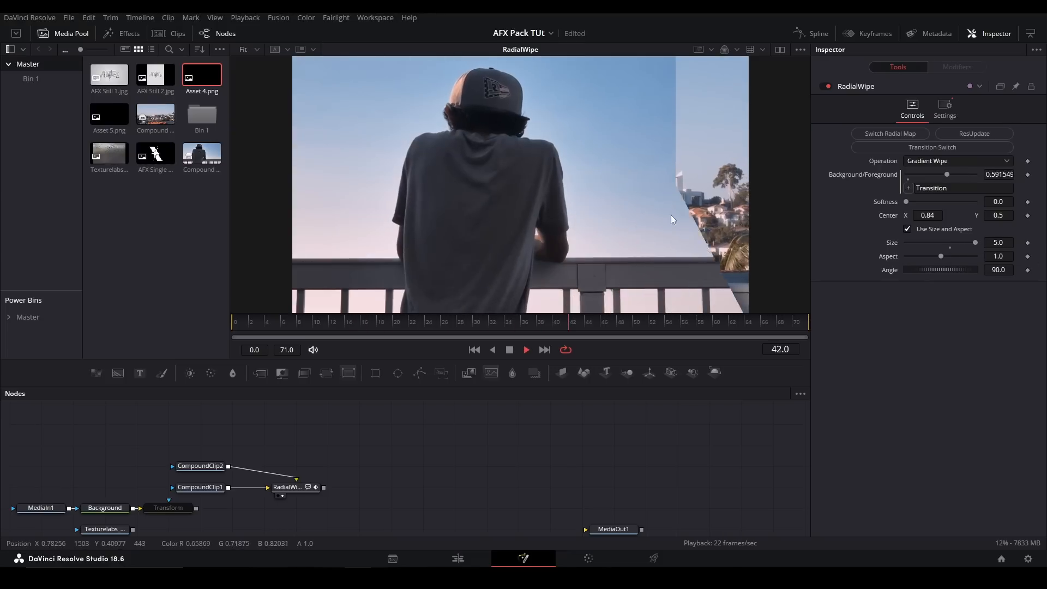
{"action": "key", "text": "space"}
- Reset the RadialWipe's Center to 0.5, set Size to about 0.91 and preview it with Aspect at about 4.05
{"action": "double_click", "coordinate": [882, 217]}
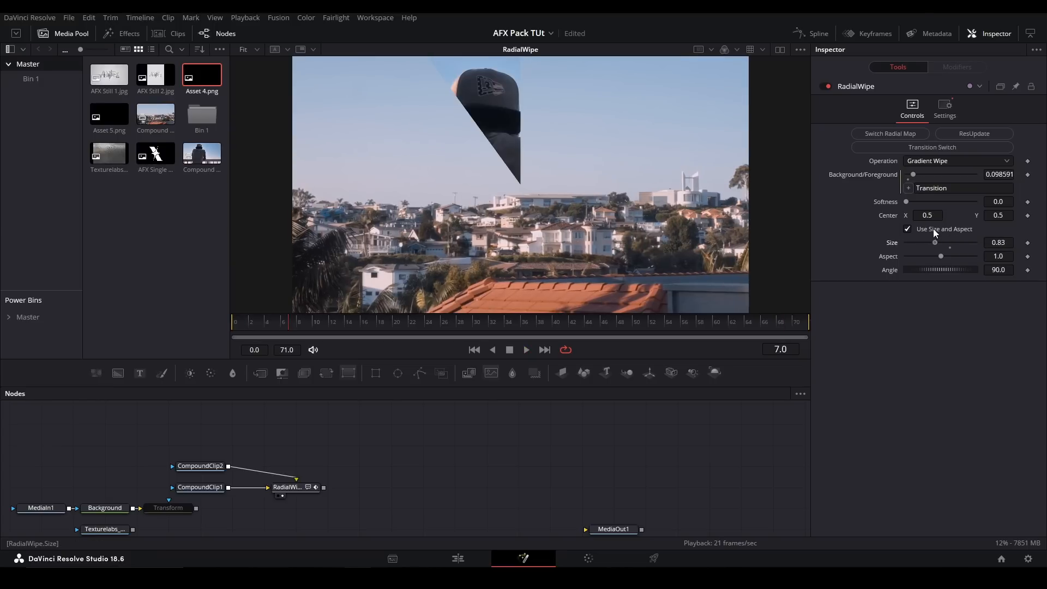
{"action": "left_click_drag", "start_coordinate": [924, 228], "coordinate": [968, 256]}
{"action": "key", "text": "space"}
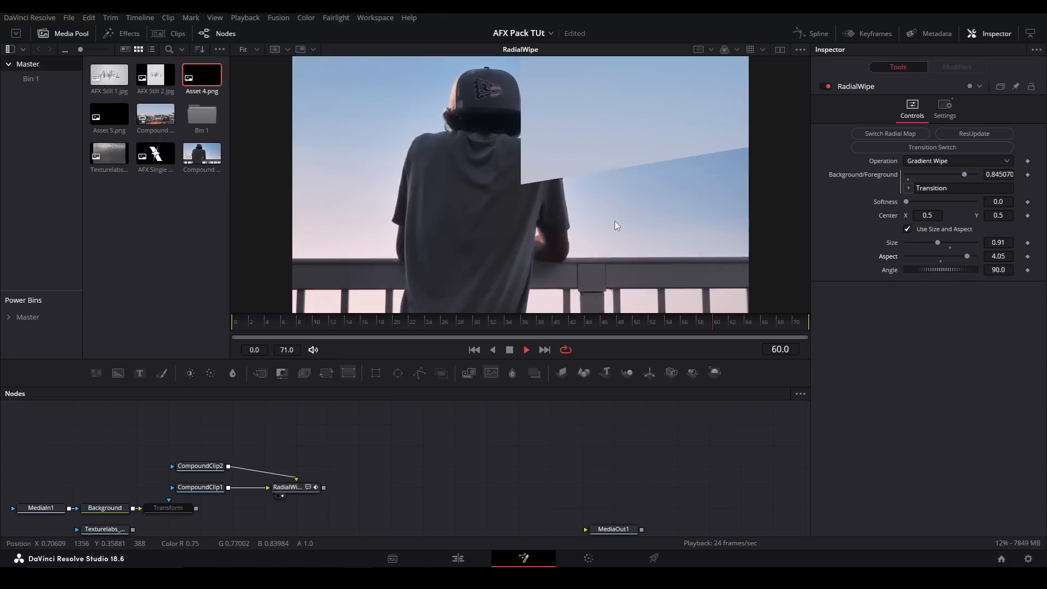
- Reset the RadialWipe's Aspect to 1.0, set Angle to -150 and Size to about 2.46, and play the wipe
{"action": "key", "text": "space"}
{"action": "left_click", "coordinate": [941, 261]}
{"action": "key", "text": "space"}
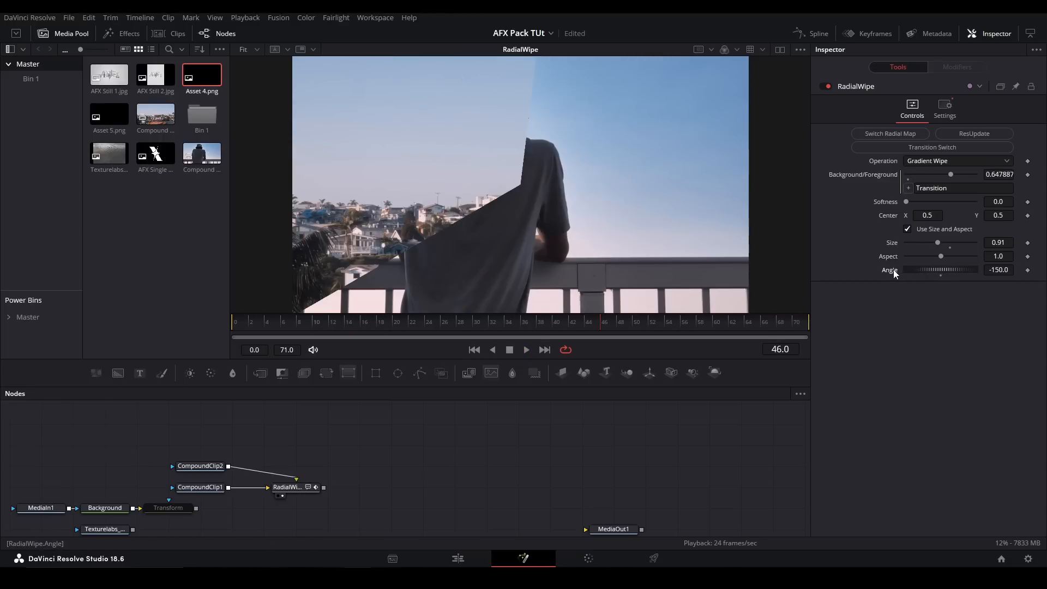
{"action": "key", "text": "space"}
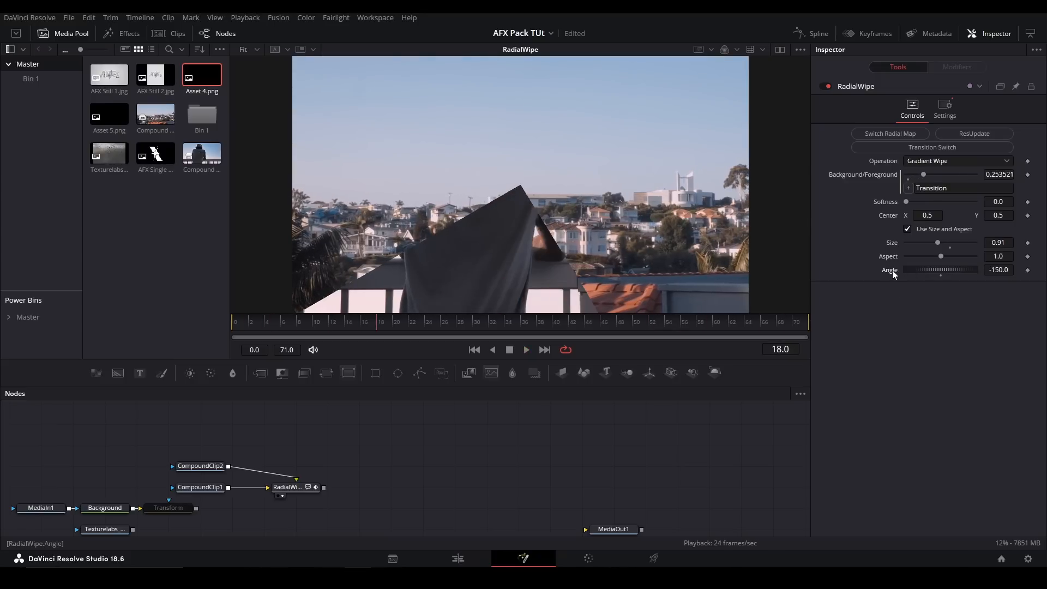
{"action": "left_click_drag", "start_coordinate": [950, 244], "coordinate": [954, 243]}
{"action": "key", "text": "space"}
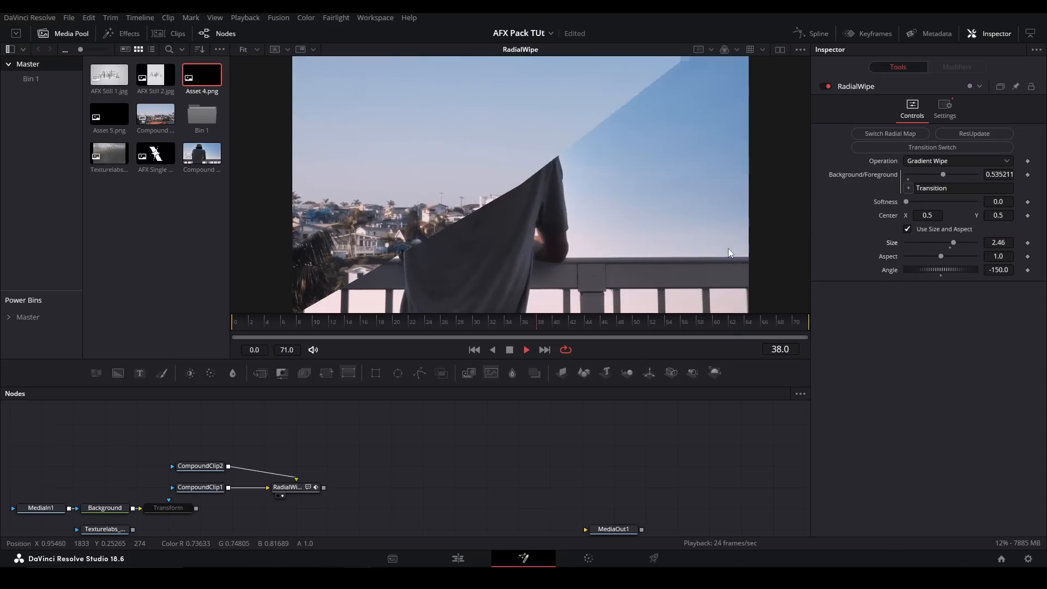
{"action": "key", "text": "space"}
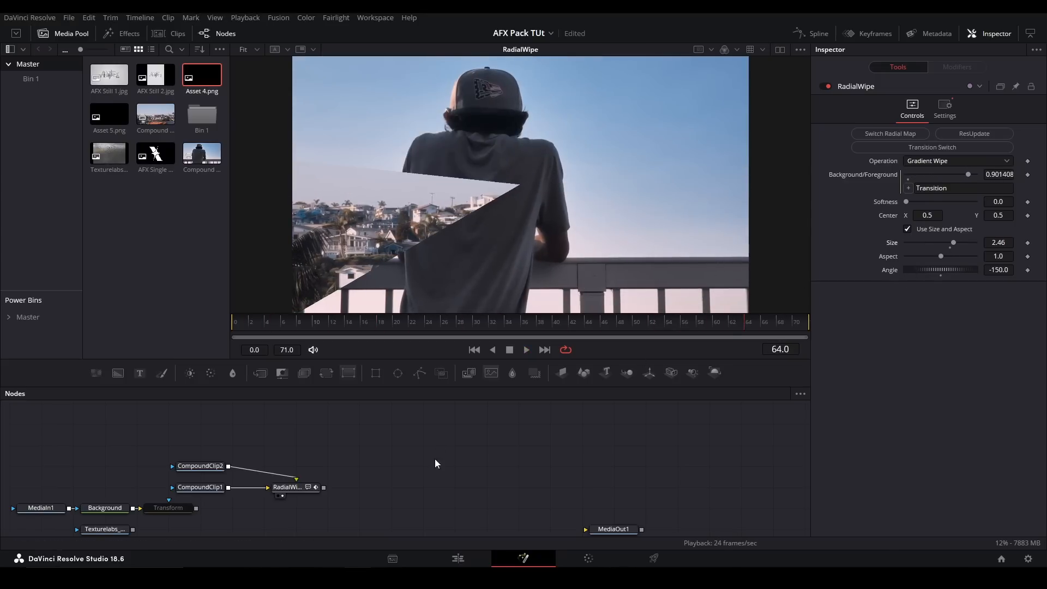
- Replace the RadialWipe with a VenetianBlinds tool connected to both compound clips and show it in the viewer
{"action": "left_click_drag", "start_coordinate": [362, 457], "coordinate": [238, 499]}
{"action": "key", "text": "Delete"}
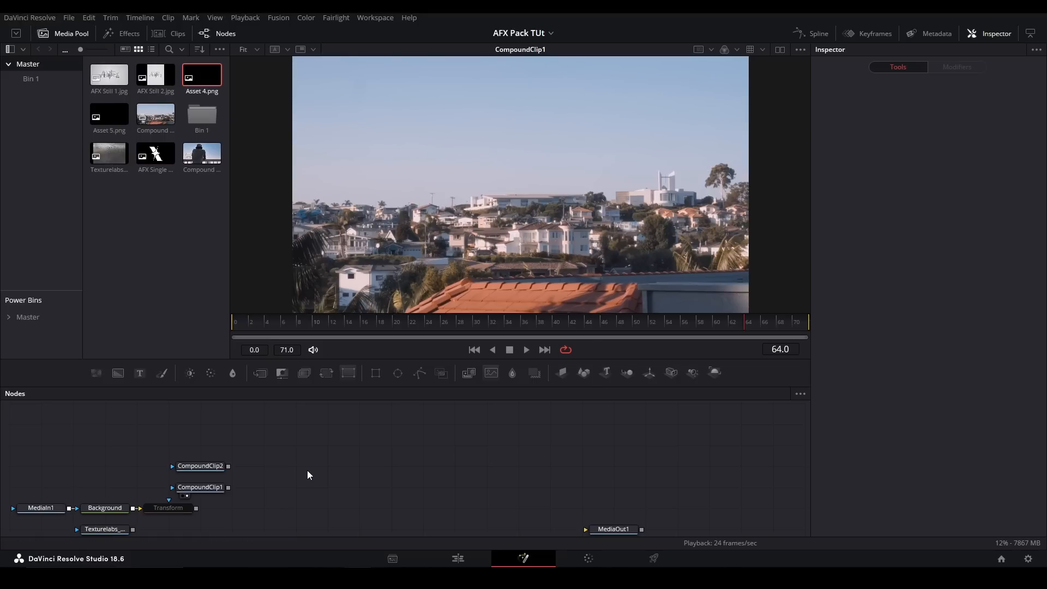
{"action": "key", "text": "shift+space"}
{"action": "type", "text": "venetian"}
{"action": "key", "text": "Return"}
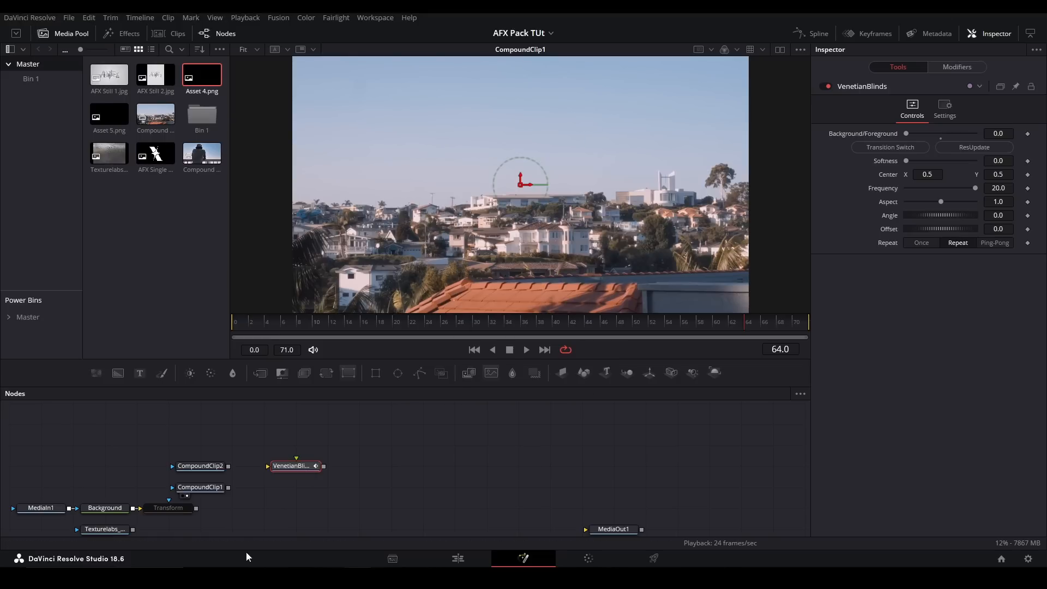
{"action": "left_click_drag", "start_coordinate": [228, 467], "coordinate": [295, 482]}
{"action": "key", "text": "2"}
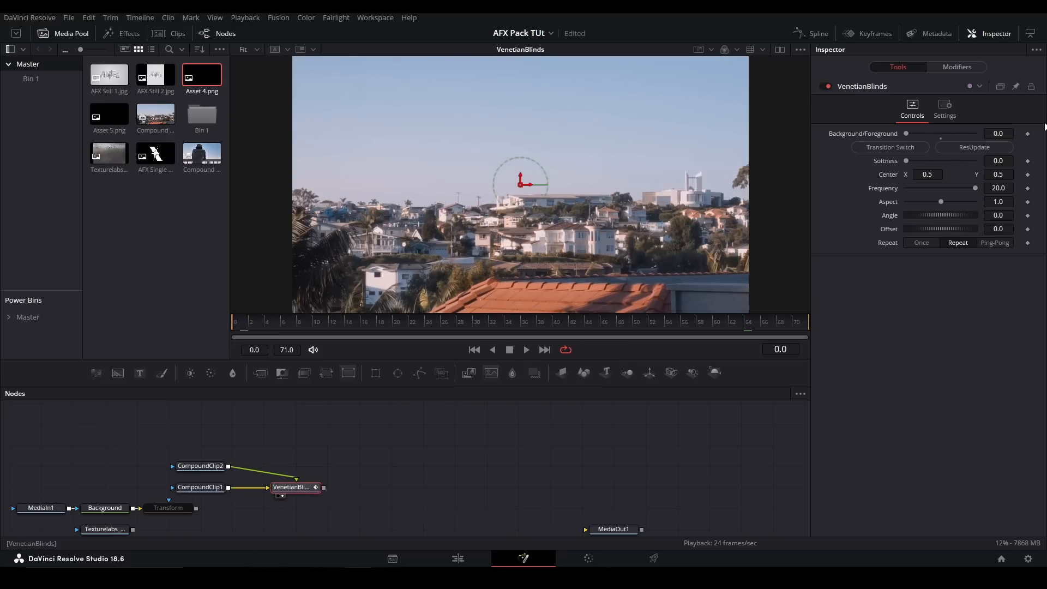
- Animate the VenetianBlinds with its transition switch and play it while inspecting the stripes up close
{"action": "left_click", "coordinate": [892, 149]}
{"action": "key", "text": "space"}
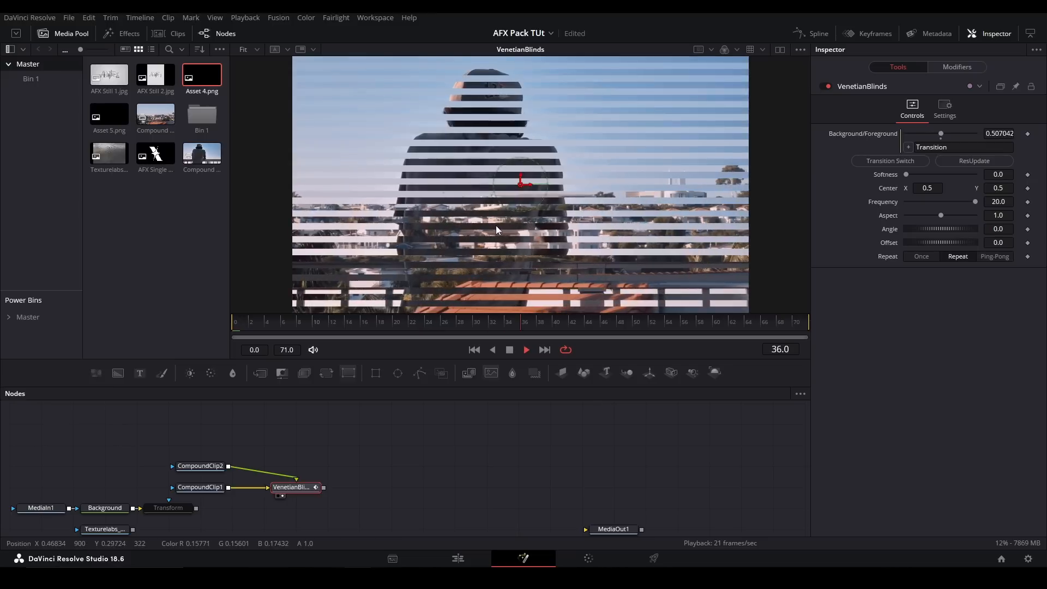
{"action": "scroll", "coordinate": [497, 195], "scroll_direction": "up", "scroll_amount": 5}
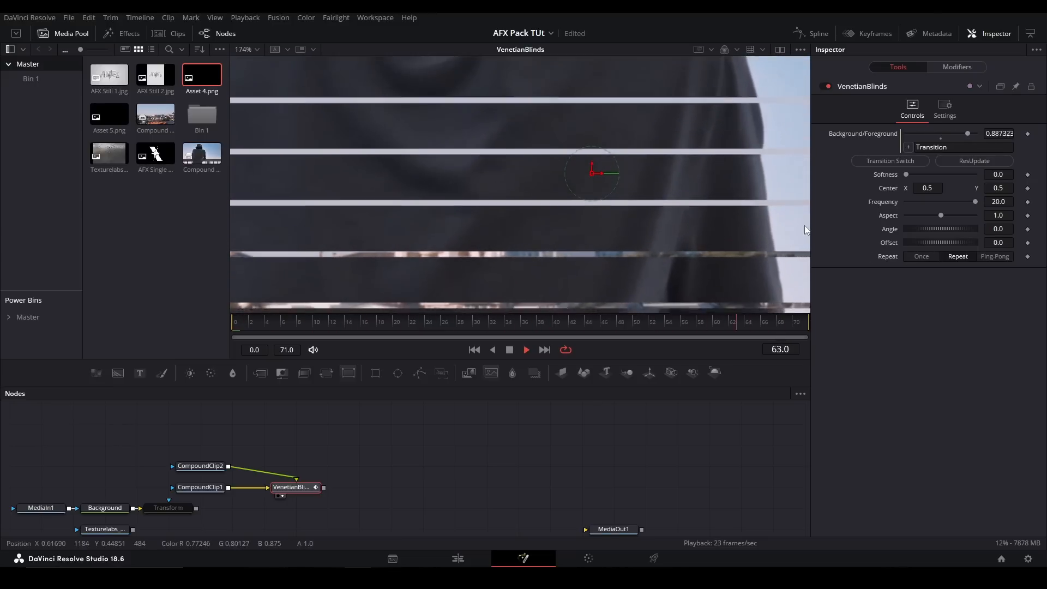
{"action": "key", "text": "space"}
{"action": "key", "text": "ctrl+f"}
- Compare the VenetianBlinds' Once and Repeat modes during playback, and set Repeat to Ping-Pong
{"action": "left_click", "coordinate": [1002, 257]}
{"action": "scroll", "coordinate": [517, 177], "scroll_direction": "up", "scroll_amount": 5}
{"action": "key", "text": "space"}
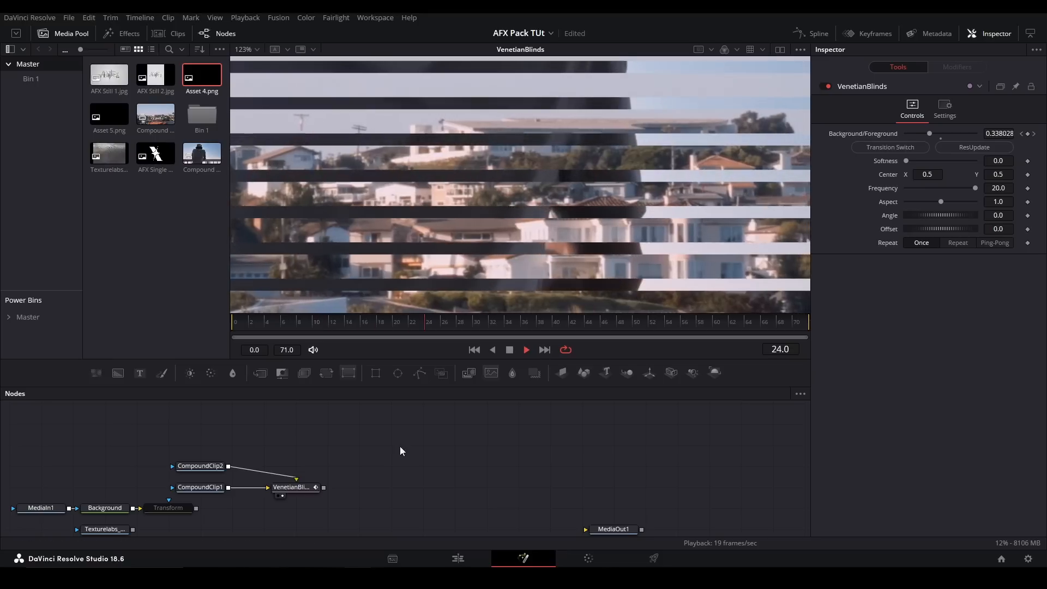
{"action": "left_click", "coordinate": [958, 243]}
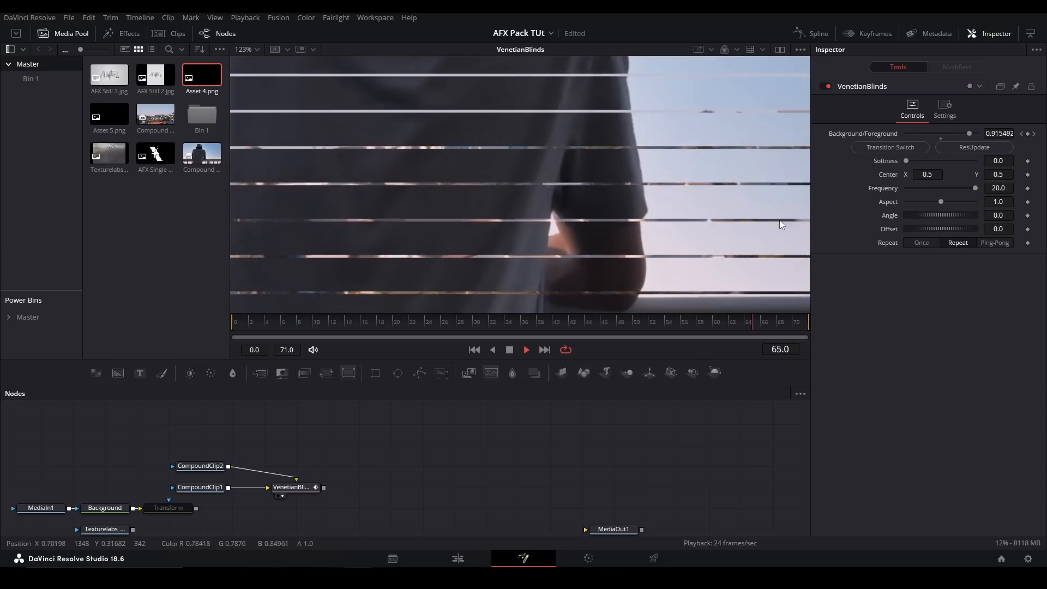
{"action": "left_click", "coordinate": [982, 242]}
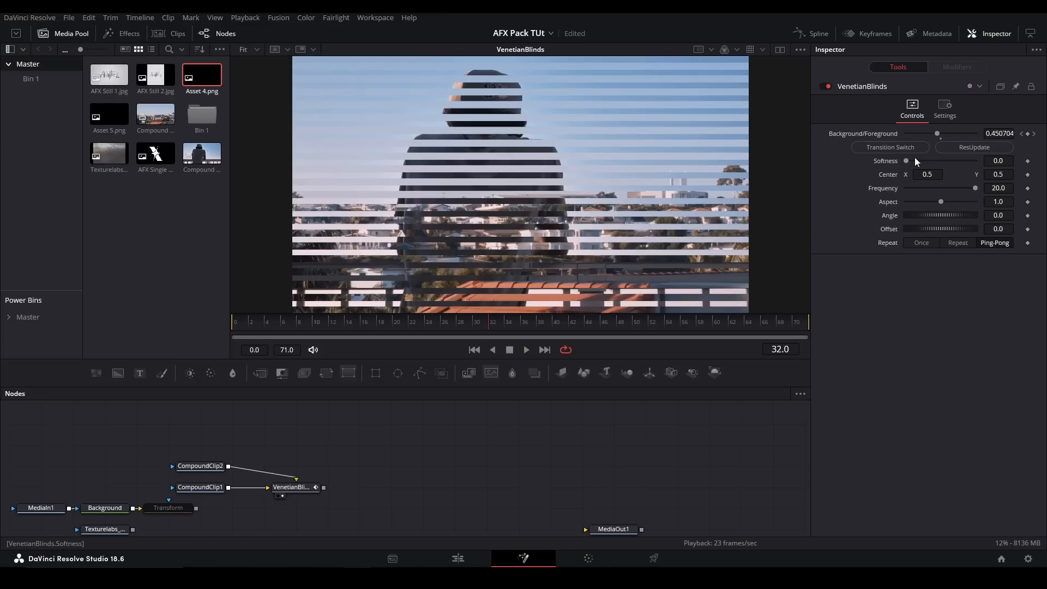
- Set the VenetianBlinds' Softness to 1.0 and play the softened stripes
{"action": "left_click_drag", "start_coordinate": [907, 160], "coordinate": [979, 171]}
{"action": "scroll", "coordinate": [458, 198], "scroll_direction": "up", "scroll_amount": 5}
{"action": "key", "text": "space"}
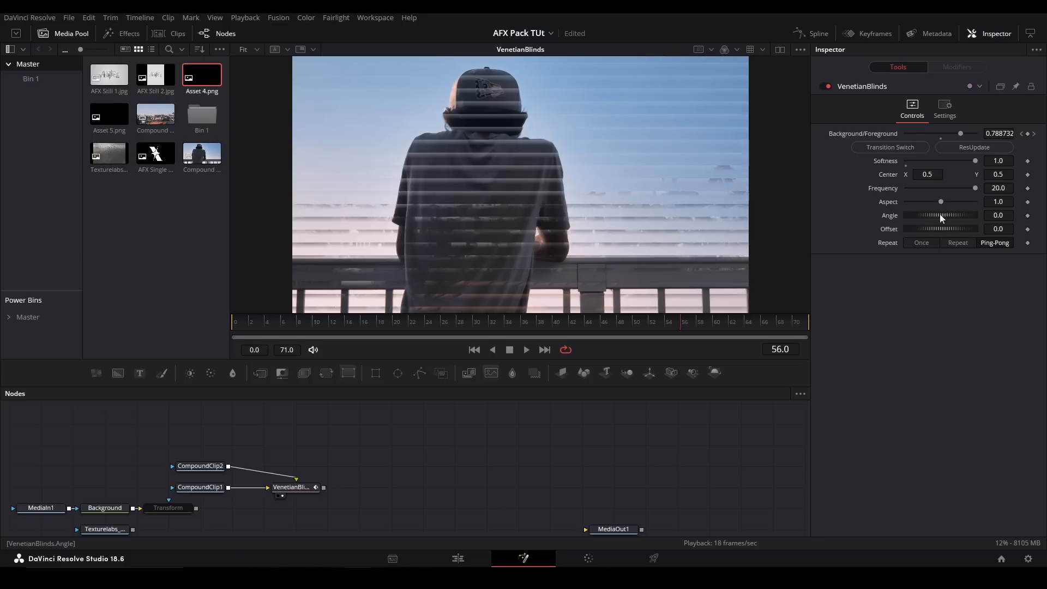
- Set the VenetianBlinds' Angle to about -80.9 and Offset to 0.5, and preview the slanted stripes up close
{"action": "key", "text": "space"}
{"action": "left_click_drag", "start_coordinate": [940, 217], "coordinate": [965, 241]}
{"action": "key", "text": "space"}
{"action": "key", "text": "space"}
{"action": "key", "text": "space"}
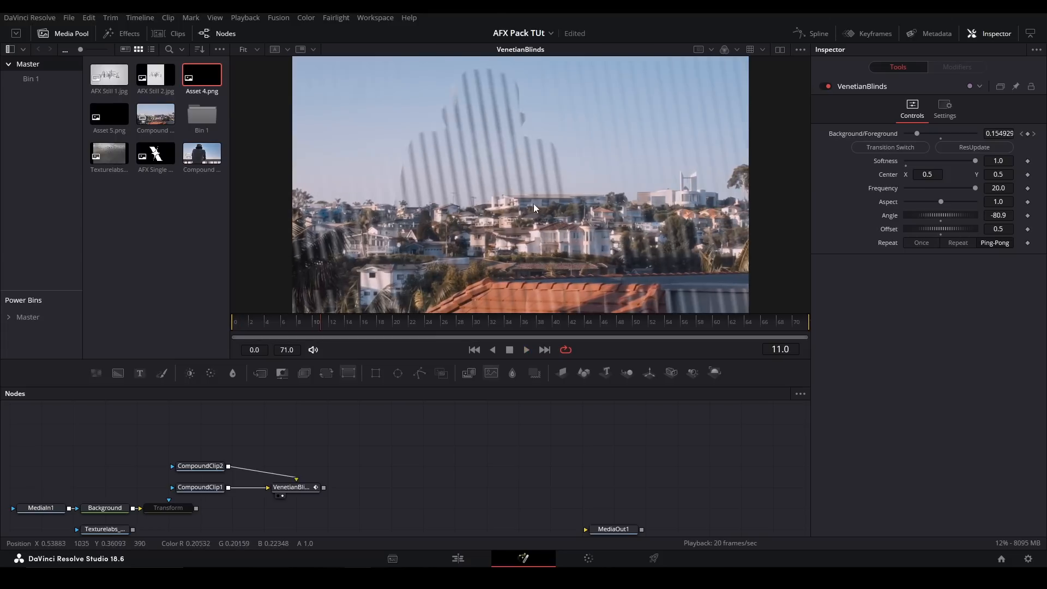
{"action": "key", "text": "space"}
{"action": "scroll", "coordinate": [534, 207], "scroll_direction": "up", "scroll_amount": 3}
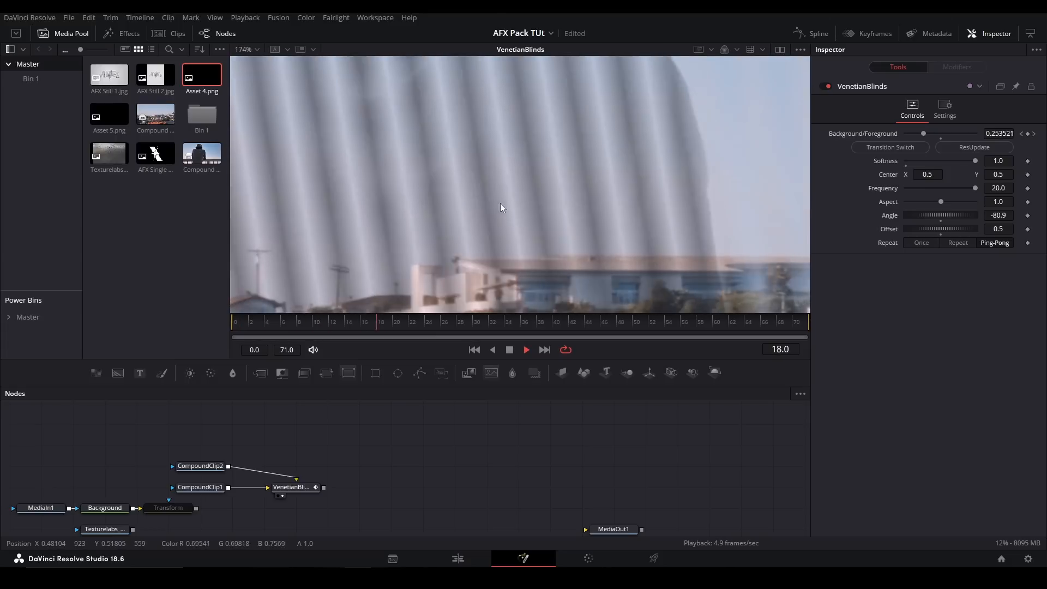
{"action": "key", "text": "space"}
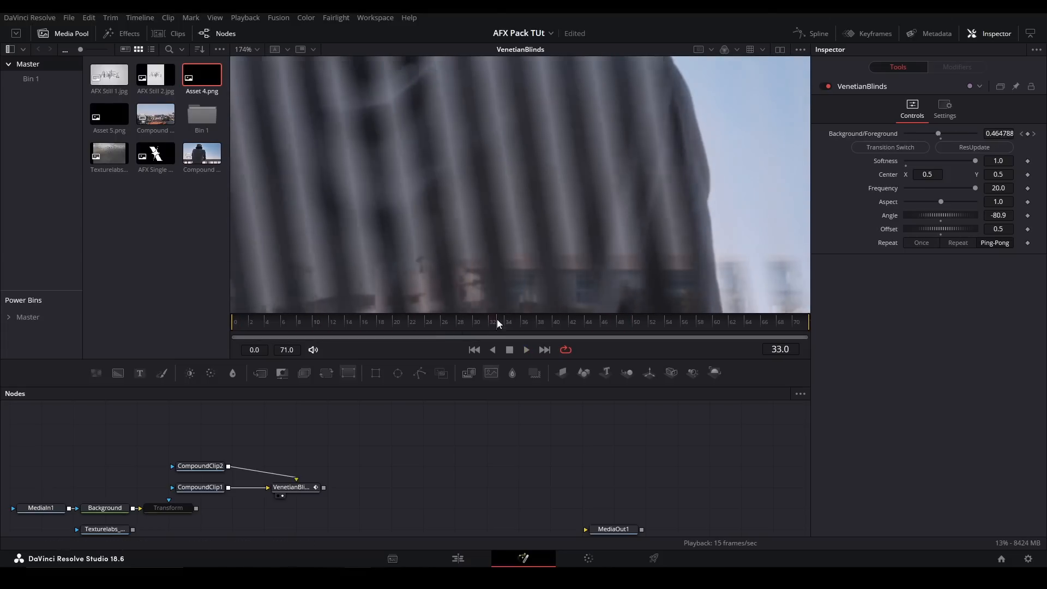
- Try a different VenetianBlinds Offset, play the wipe, then reset the Offset to its default and replay
{"action": "left_click", "coordinate": [941, 245]}
{"action": "key", "text": "space"}
{"action": "key", "text": "space"}
{"action": "double_click", "coordinate": [886, 232]}
- Set the VenetianBlinds' Offset to 0.5, play it in Ping-Pong mode, and switch the Repeat option to Repeat
{"action": "key", "text": "space"}
{"action": "key", "text": "space"}
{"action": "left_click", "coordinate": [995, 242]}
{"action": "key", "text": "space"}
{"action": "type", "text": "0.5"}
{"action": "key", "text": "Return"}
{"action": "key", "text": "space"}
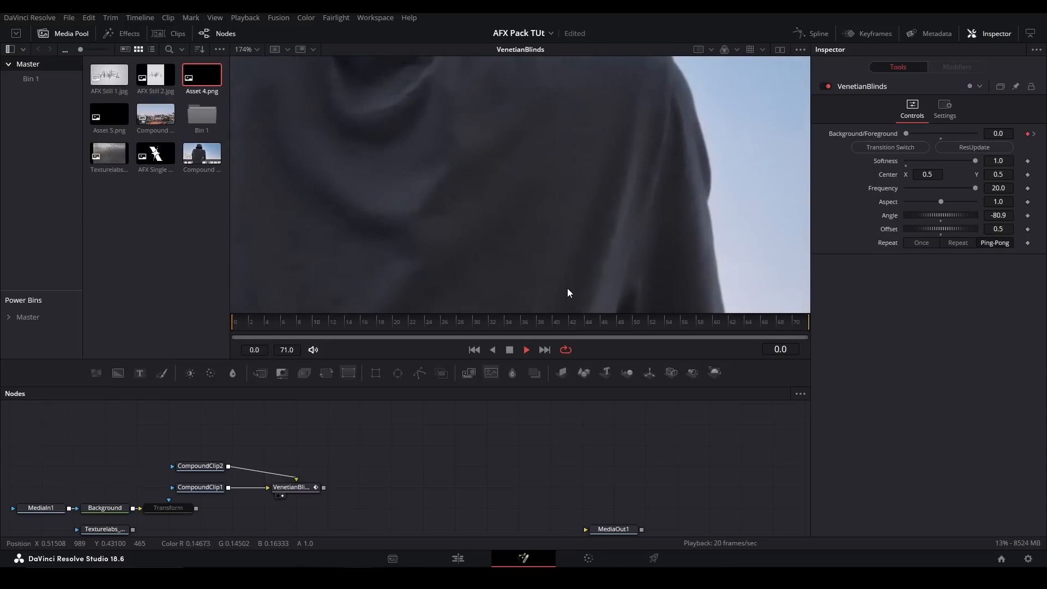
{"action": "left_click", "coordinate": [958, 243]}
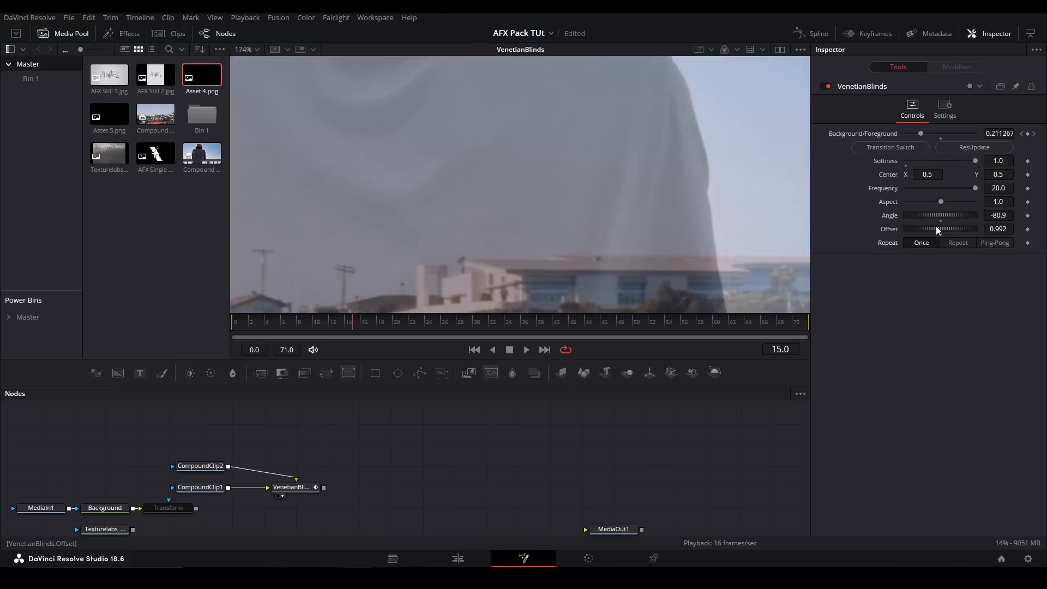
- Stop the VenetianBlinds playback and delete the VenetianBlinds node
{"action": "key", "text": "ctrl+f"}
{"action": "key", "text": "space"}
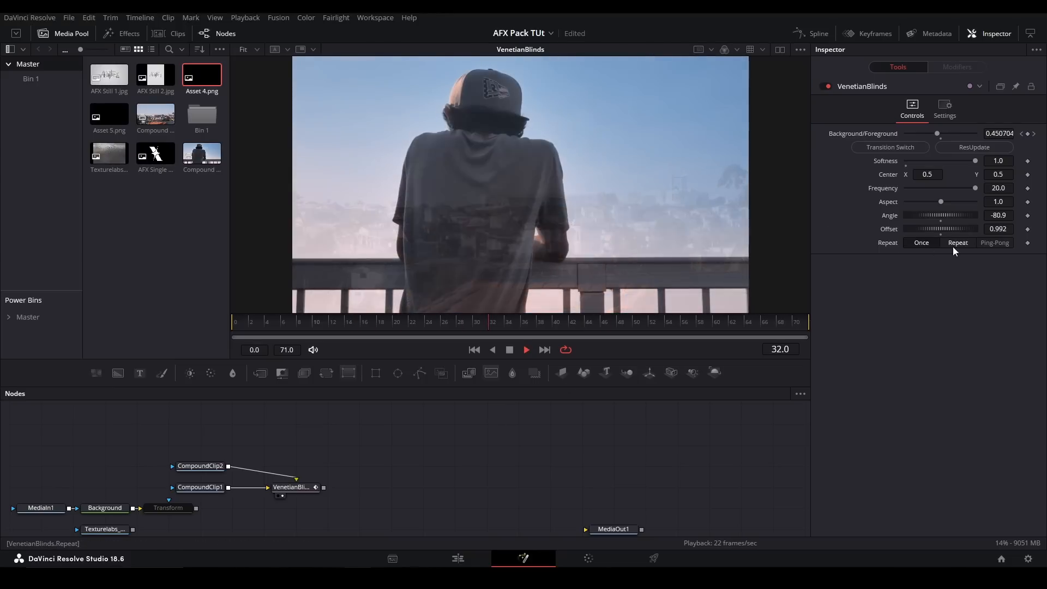
{"action": "key", "text": "Delete"}
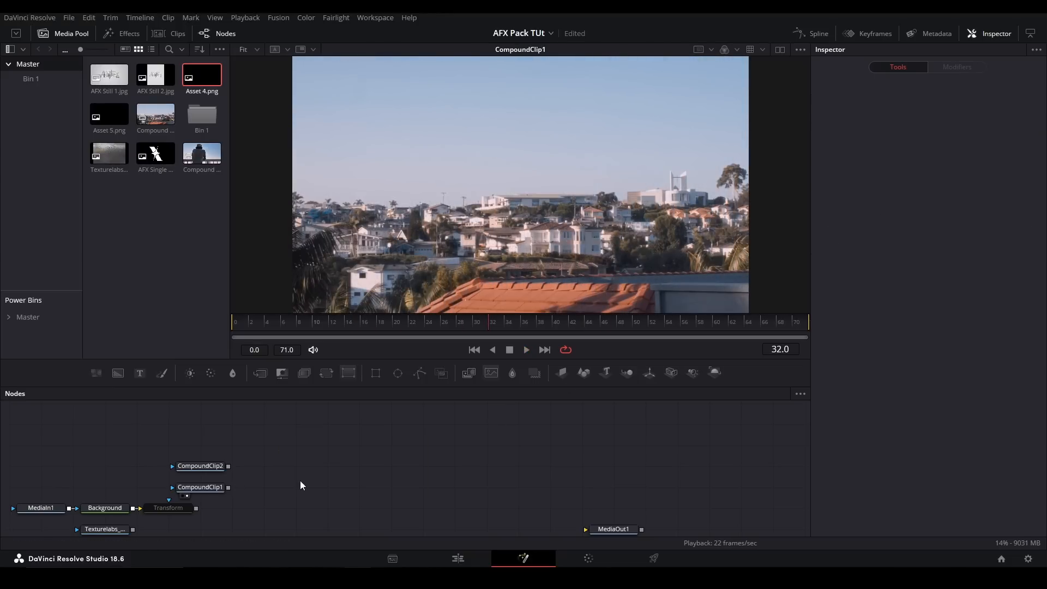
- Display the Transform node and attach an InnerShadow tool to it, updating the InnerShadow's resolution to match
{"action": "left_click_drag", "start_coordinate": [236, 485], "coordinate": [291, 416]}
{"action": "left_click_drag", "start_coordinate": [237, 442], "coordinate": [203, 469]}
{"action": "left_click", "coordinate": [206, 470]}
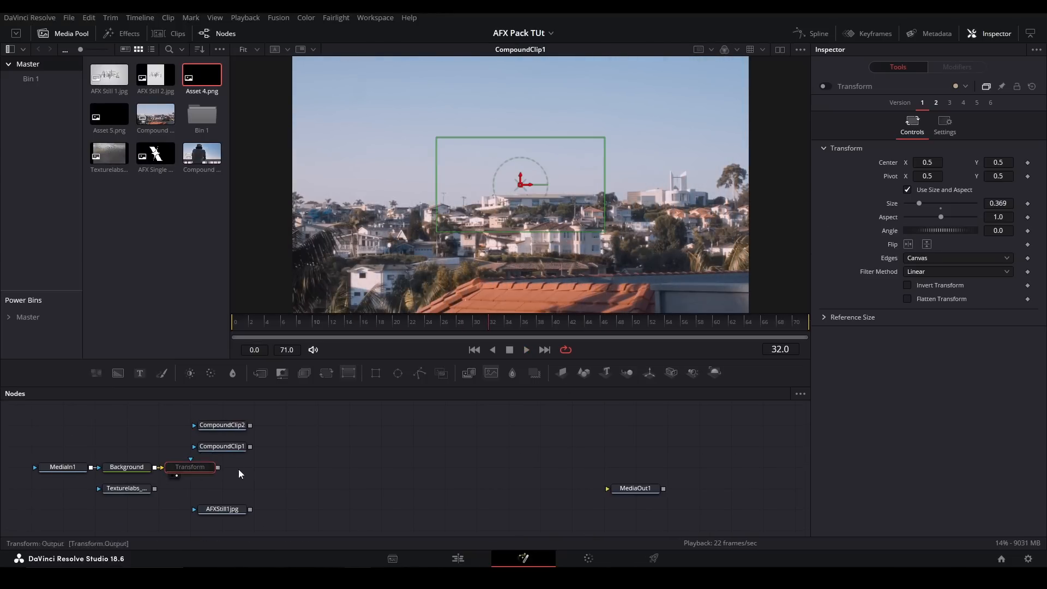
{"action": "key", "text": "2"}
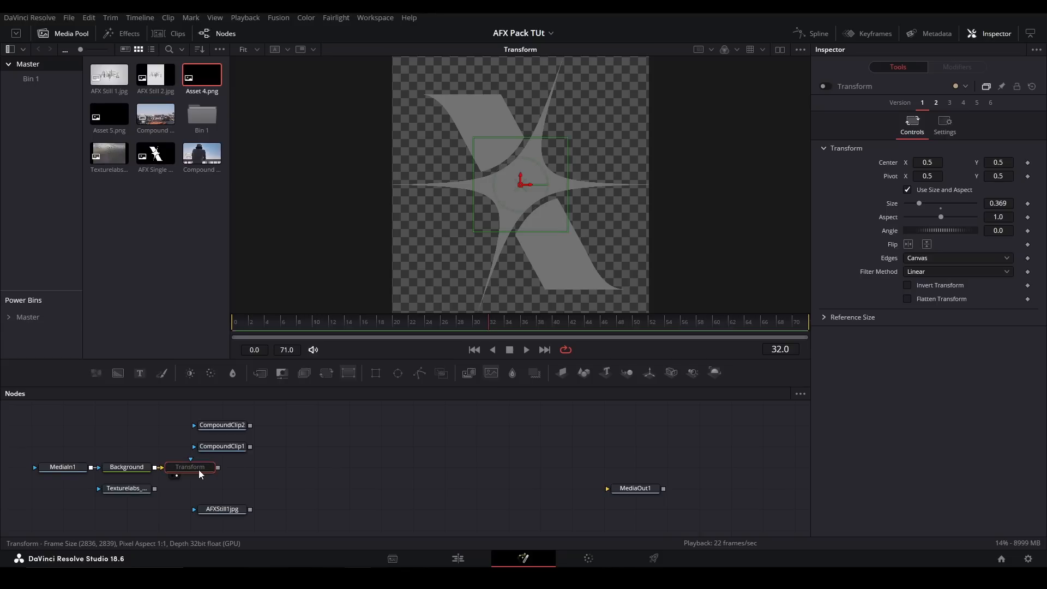
{"action": "key", "text": "shift+space"}
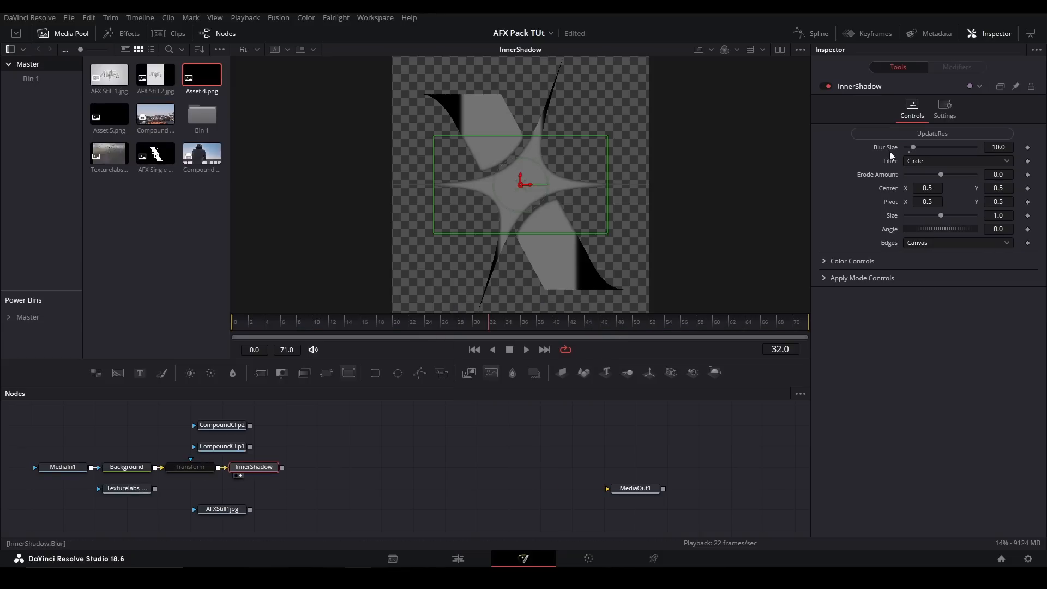
{"action": "left_click", "coordinate": [908, 131]}
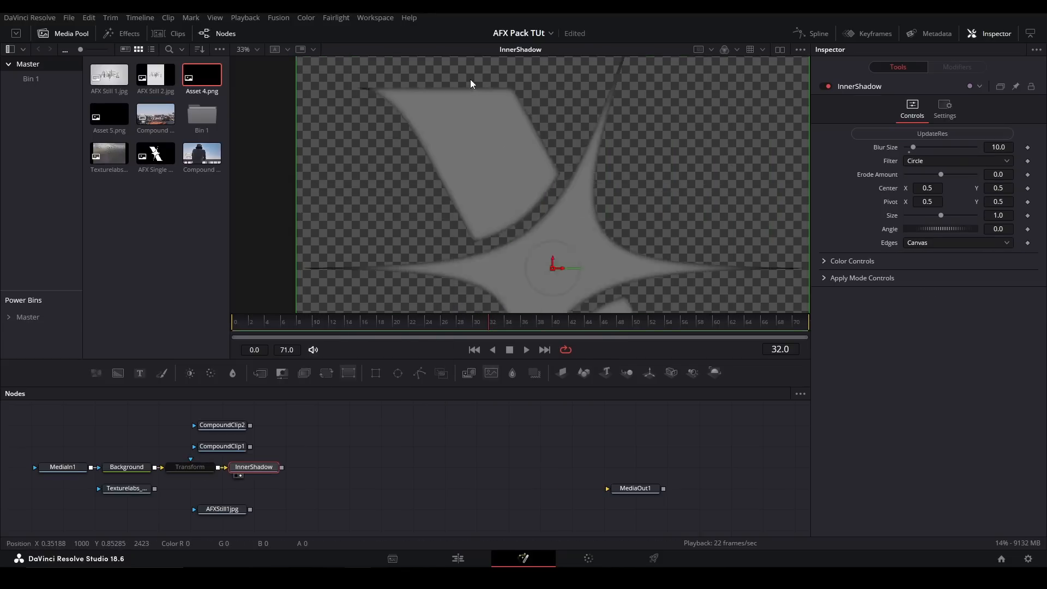
- Set the InnerShadow's Blur Size to about 55.1, try an Erode Amount of -0.01, and reset the Erode Amount to 0.0
{"action": "left_click_drag", "start_coordinate": [469, 84], "coordinate": [507, 124]}
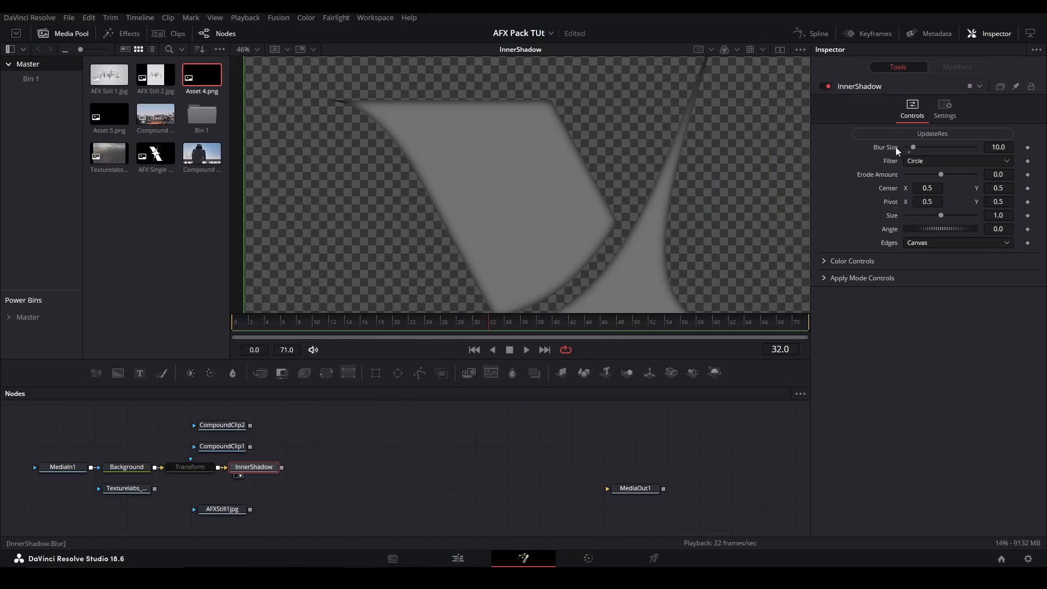
{"action": "left_click_drag", "start_coordinate": [914, 148], "coordinate": [1001, 175]}
{"action": "key", "text": "ctrl+f"}
{"action": "scroll", "coordinate": [600, 175], "scroll_direction": "up", "scroll_amount": 3}
{"action": "left_click_drag", "start_coordinate": [393, 108], "coordinate": [581, 217]}
{"action": "left_click_drag", "start_coordinate": [543, 259], "coordinate": [545, 130]}
{"action": "left_click_drag", "start_coordinate": [830, 177], "coordinate": [828, 178]}
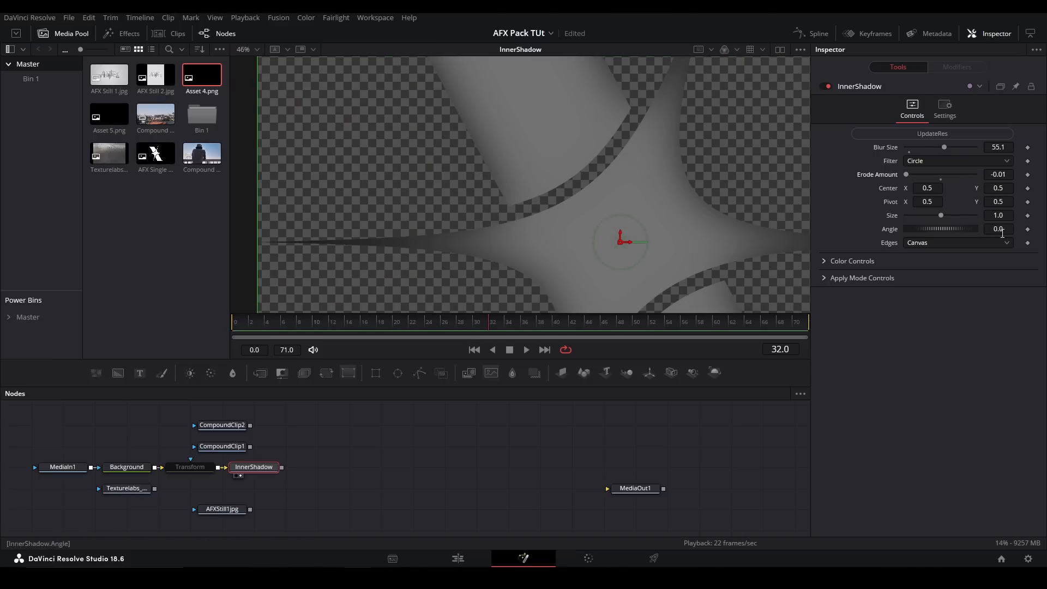
{"action": "left_click", "coordinate": [940, 180]}
- Shift the InnerShadow's Center to about X 0.582, Y 0.445 and set its Size to about 1.63
{"action": "left_click_drag", "start_coordinate": [927, 186], "coordinate": [933, 187]}
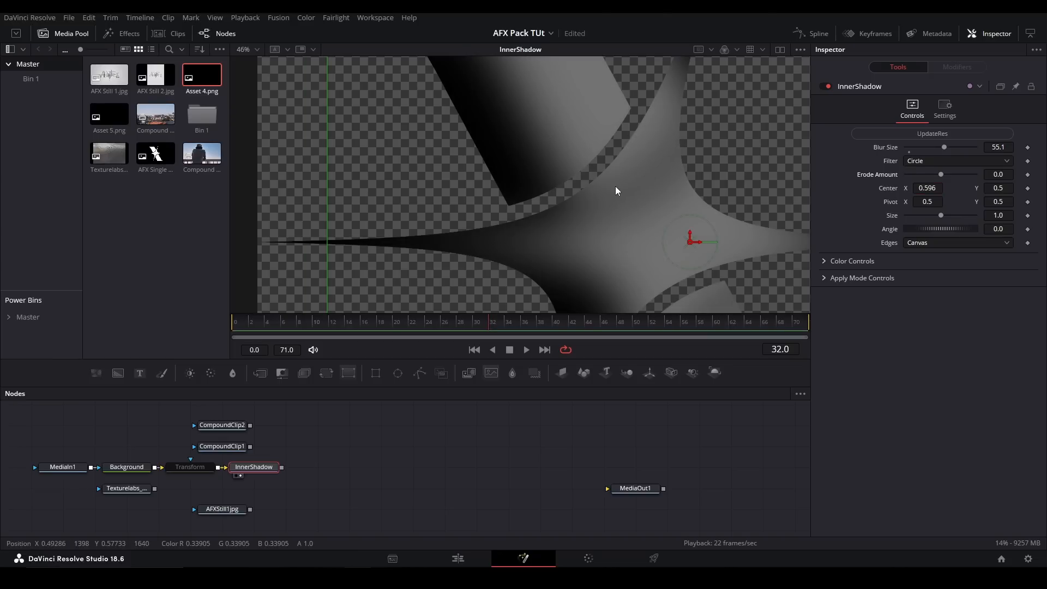
{"action": "scroll", "coordinate": [624, 184], "scroll_direction": "down", "scroll_amount": 1}
{"action": "left_click_drag", "start_coordinate": [669, 225], "coordinate": [648, 256]}
{"action": "scroll", "coordinate": [686, 208], "scroll_direction": "down", "scroll_amount": 1}
{"action": "left_click_drag", "start_coordinate": [709, 229], "coordinate": [609, 207]}
{"action": "left_click_drag", "start_coordinate": [940, 215], "coordinate": [945, 214]}
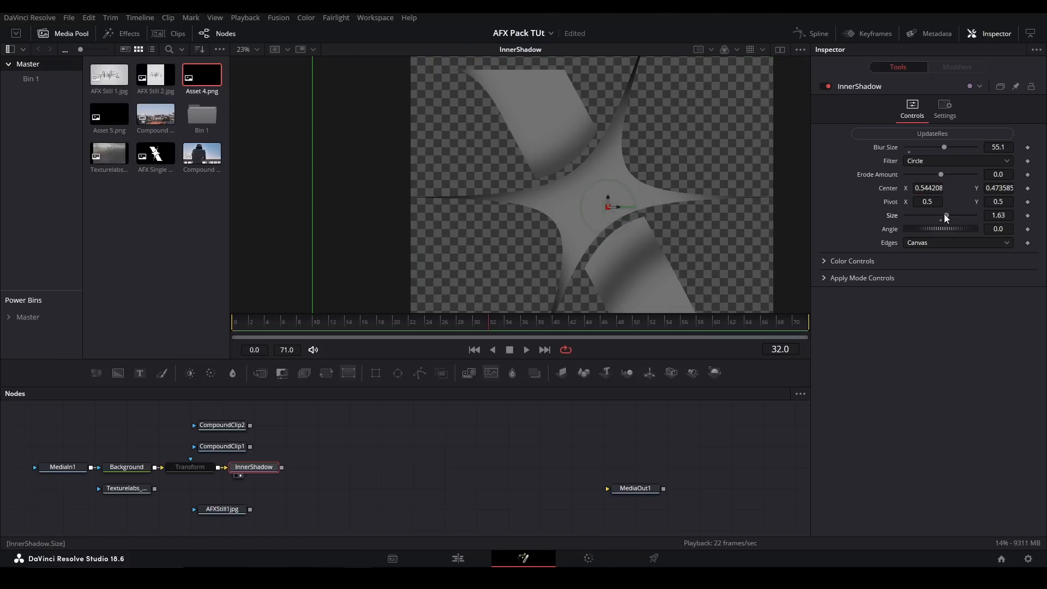
{"action": "mouse_move", "coordinate": [742, 193]}
{"action": "left_mouse_down"}
{"action": "mouse_move", "coordinate": [772, 213]}
{"action": "mouse_move", "coordinate": [755, 202]}
{"action": "left_mouse_up"}
- Set the InnerShadow's Blur Size to about 24.4, try an Angle of about 54.8, and undo the rotation
{"action": "left_click_drag", "start_coordinate": [944, 148], "coordinate": [920, 146]}
{"action": "left_click_drag", "start_coordinate": [934, 227], "coordinate": [944, 226]}
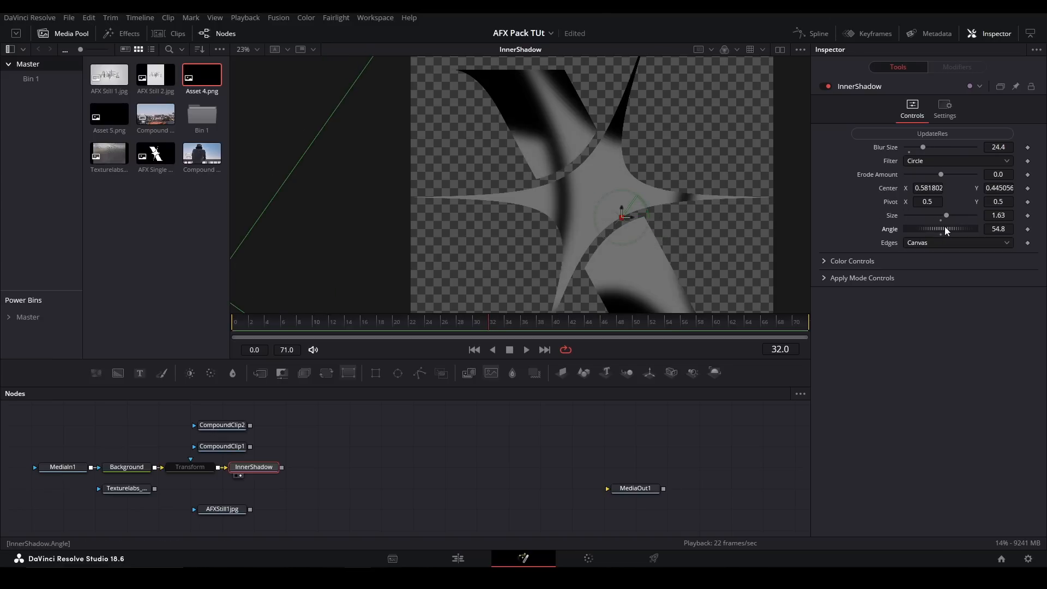
{"action": "key", "text": "ctrl+z"}
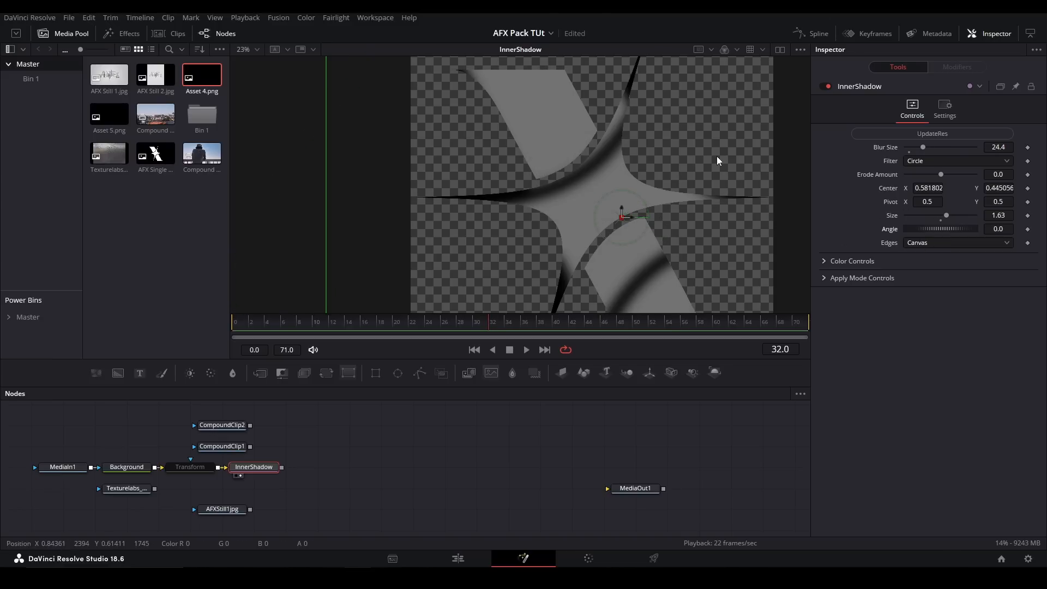
- Try altering the InnerShadow's black color and examine its Color Controls and Apply Mode Controls
{"action": "left_click", "coordinate": [824, 260]}
{"action": "left_click", "coordinate": [916, 277]}
{"action": "mouse_move", "coordinate": [917, 289]}
{"action": "left_mouse_down"}
{"action": "mouse_move", "coordinate": [947, 257]}
{"action": "mouse_move", "coordinate": [786, 217]}
{"action": "mouse_move", "coordinate": [1009, 281]}
{"action": "mouse_move", "coordinate": [1016, 357]}
{"action": "left_mouse_up"}
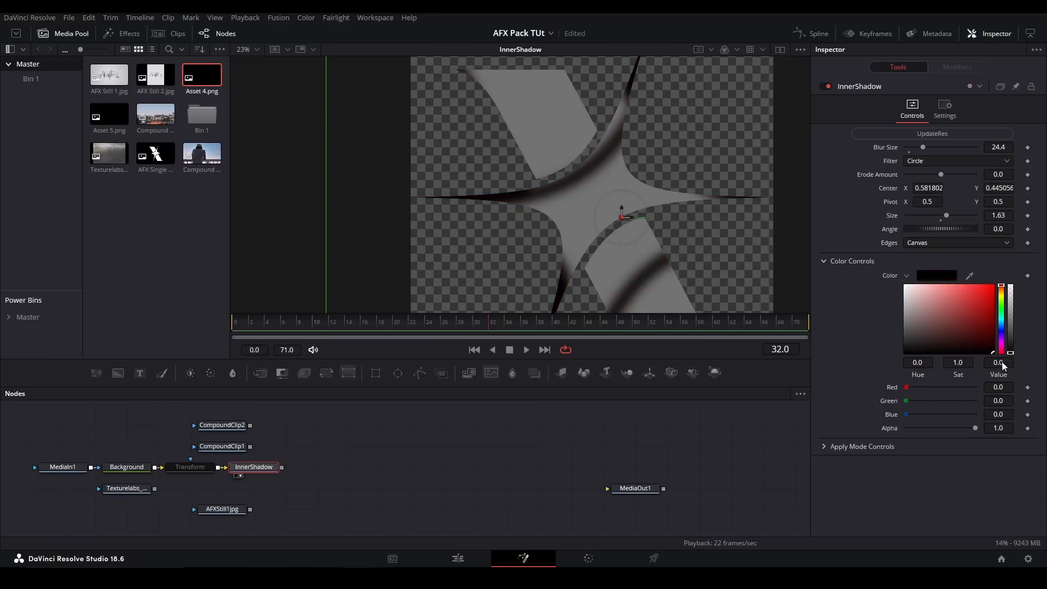
{"action": "left_click_drag", "start_coordinate": [880, 362], "coordinate": [760, 424]}
{"action": "left_click", "coordinate": [823, 262]}
{"action": "left_click", "coordinate": [823, 281]}
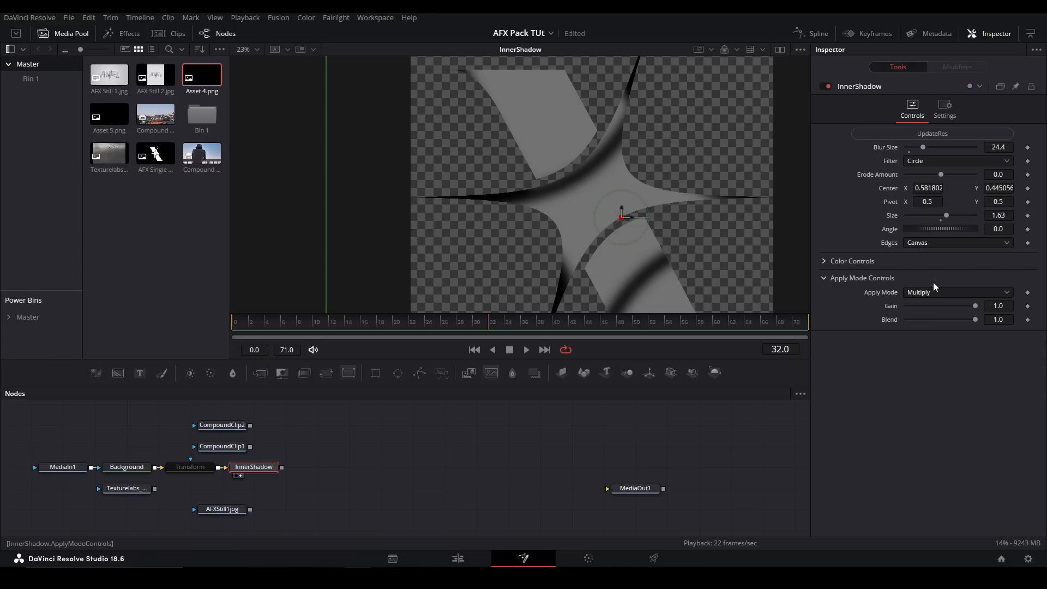
{"action": "left_click", "coordinate": [825, 262]}
{"action": "scroll", "coordinate": [564, 162], "scroll_direction": "up", "scroll_amount": 2}
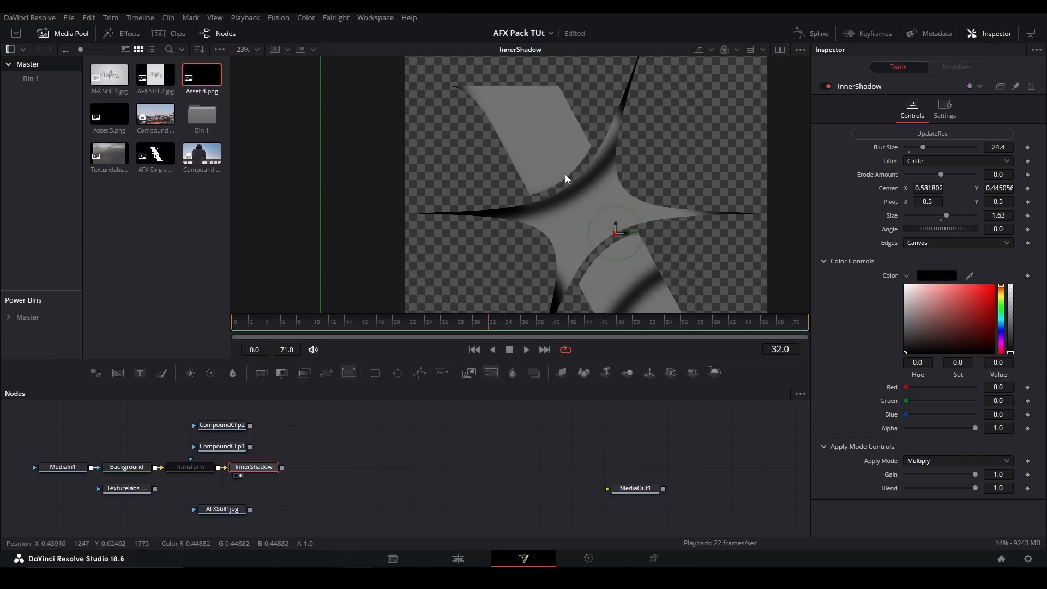
- Replace the InnerShadow node with the pj_InnerGlowLS_afx tool after the Transform
{"action": "key", "text": "ctrl+f"}
{"action": "key", "text": "Delete"}
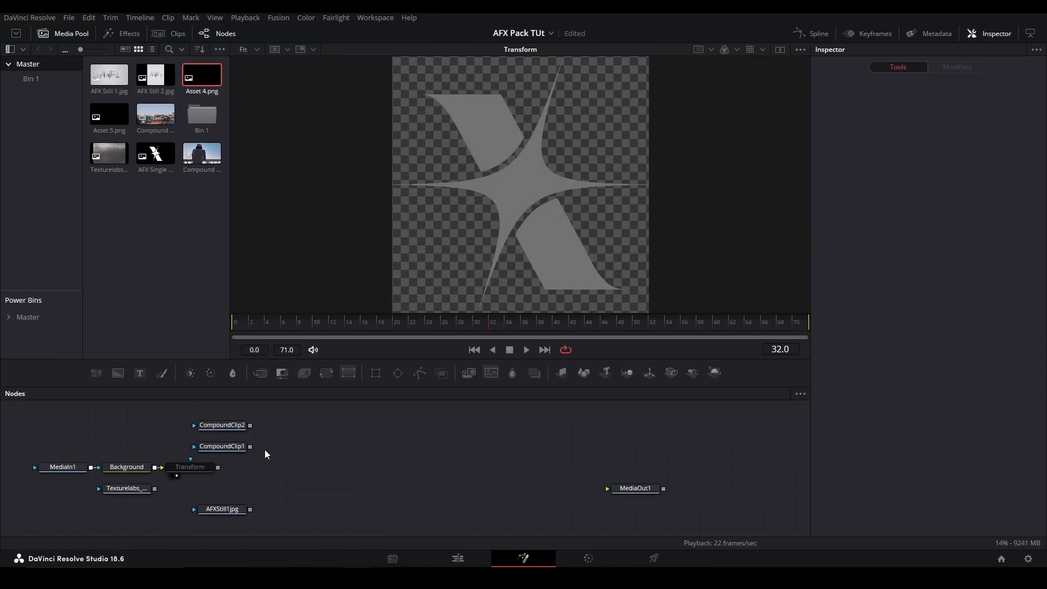
{"action": "key", "text": "shift+space"}
{"action": "type", "text": "inner"}
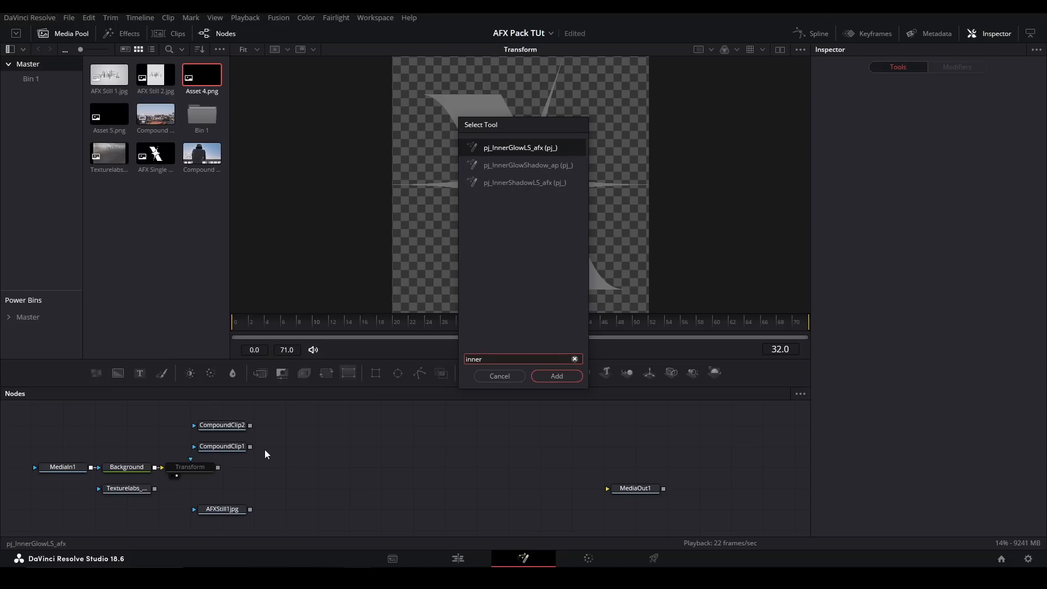
{"action": "key", "text": "Return"}
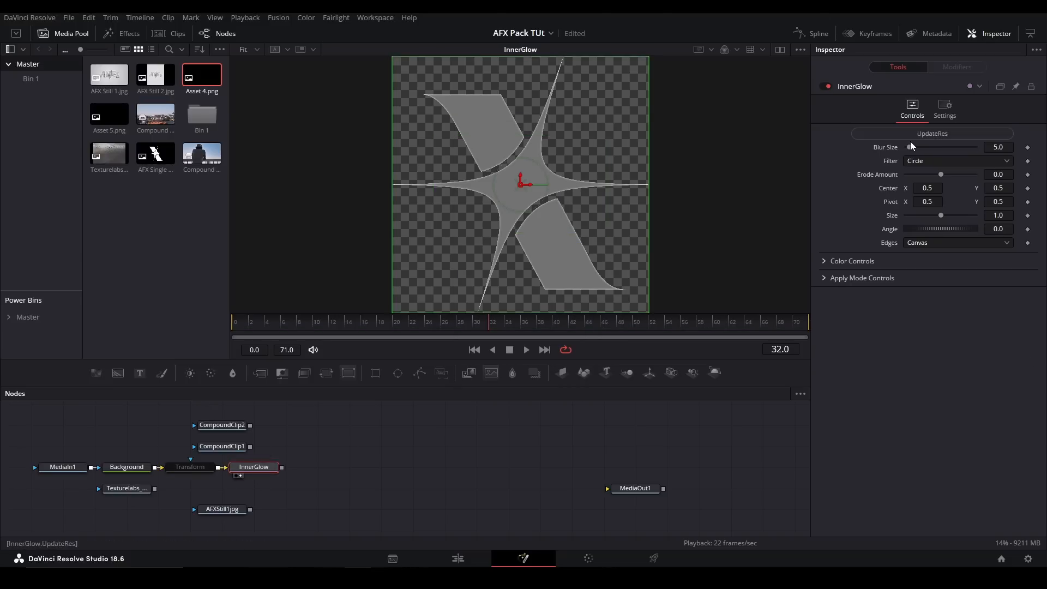
- Set the InnerGlow's Blur Size to about 31.5 and Erode Amount to about -0.0062, and review its color and apply mode controls
{"action": "left_click_drag", "start_coordinate": [910, 147], "coordinate": [949, 191]}
{"action": "key", "text": "ctrl+z"}
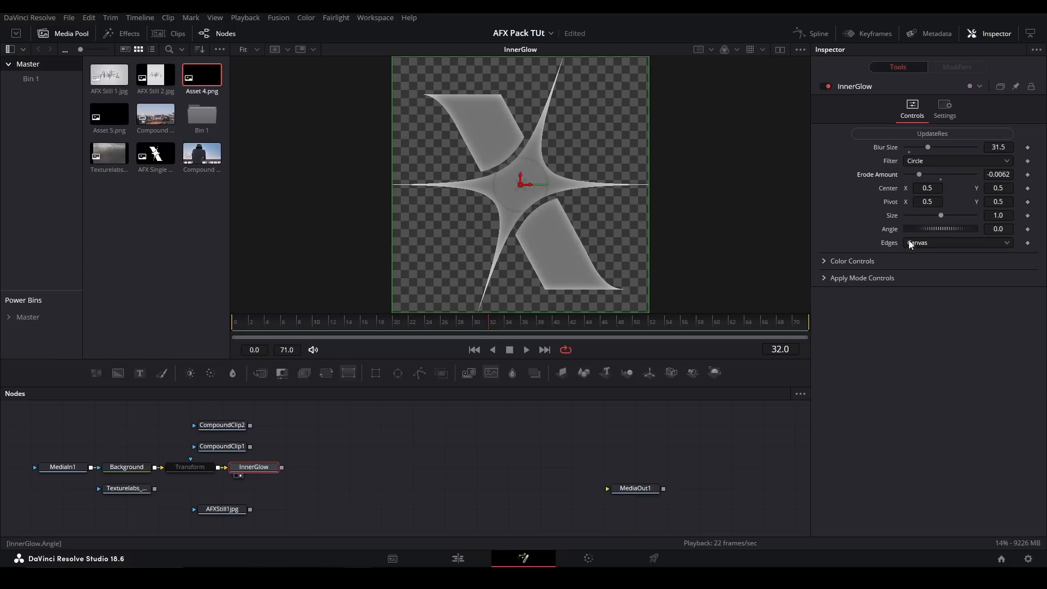
{"action": "left_click", "coordinate": [827, 262]}
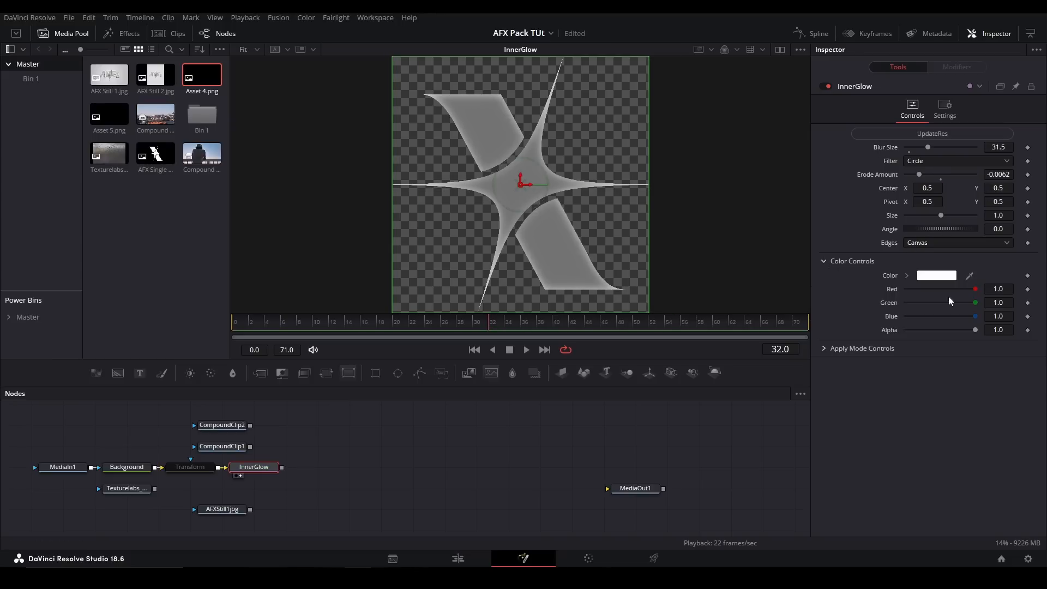
{"action": "left_click", "coordinate": [824, 262]}
{"action": "left_click", "coordinate": [833, 279]}
- Offset the InnerGlow's Center to about X 0.547, Y 0.455 and check the whole logo
{"action": "mouse_move", "coordinate": [533, 175]}
{"action": "left_mouse_down"}
{"action": "mouse_move", "coordinate": [518, 174]}
{"action": "mouse_move", "coordinate": [535, 183]}
{"action": "left_mouse_up"}
{"action": "scroll", "coordinate": [519, 174], "scroll_direction": "up", "scroll_amount": 2}
{"action": "left_click_drag", "start_coordinate": [518, 187], "coordinate": [518, 202]}
{"action": "key", "text": "ctrl+f"}
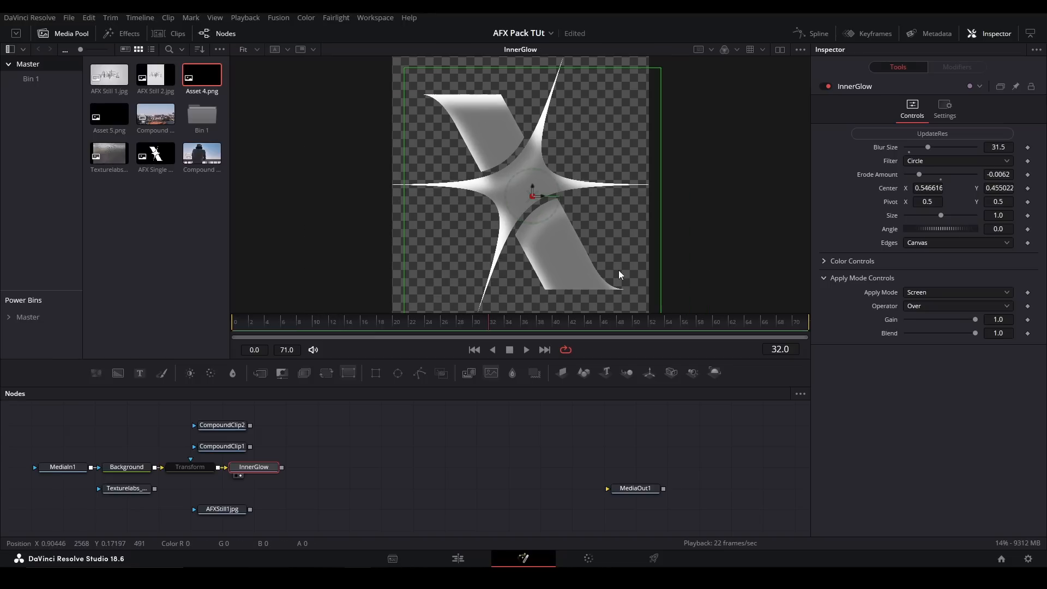
- Replace the InnerGlow node with the pj_BevelEmbossLS_afx tool after the Transform
{"action": "key", "text": "Delete"}
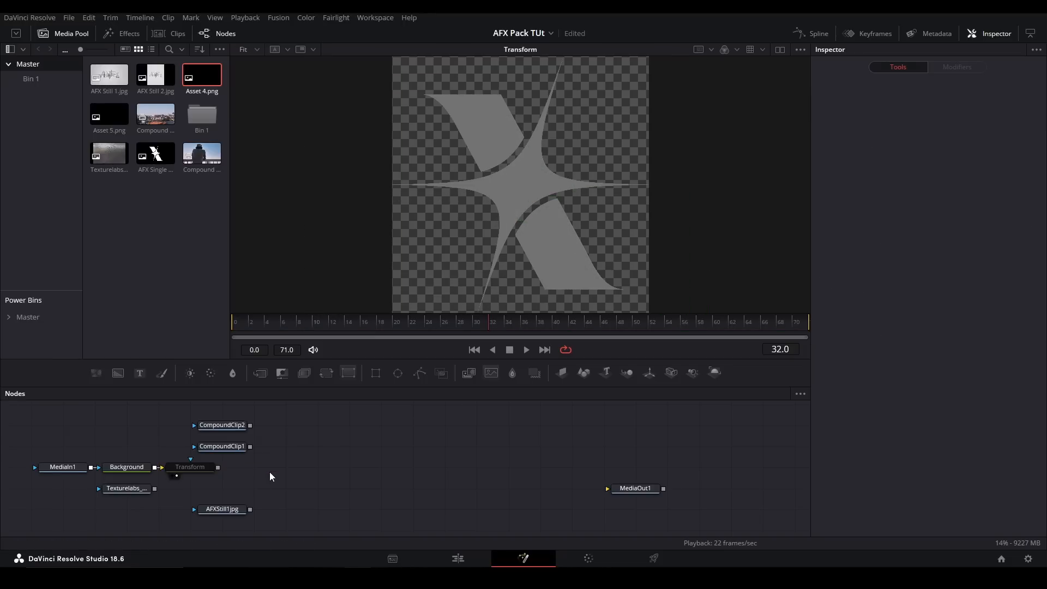
{"action": "key", "text": "shift+space"}
{"action": "type", "text": "bevel"}
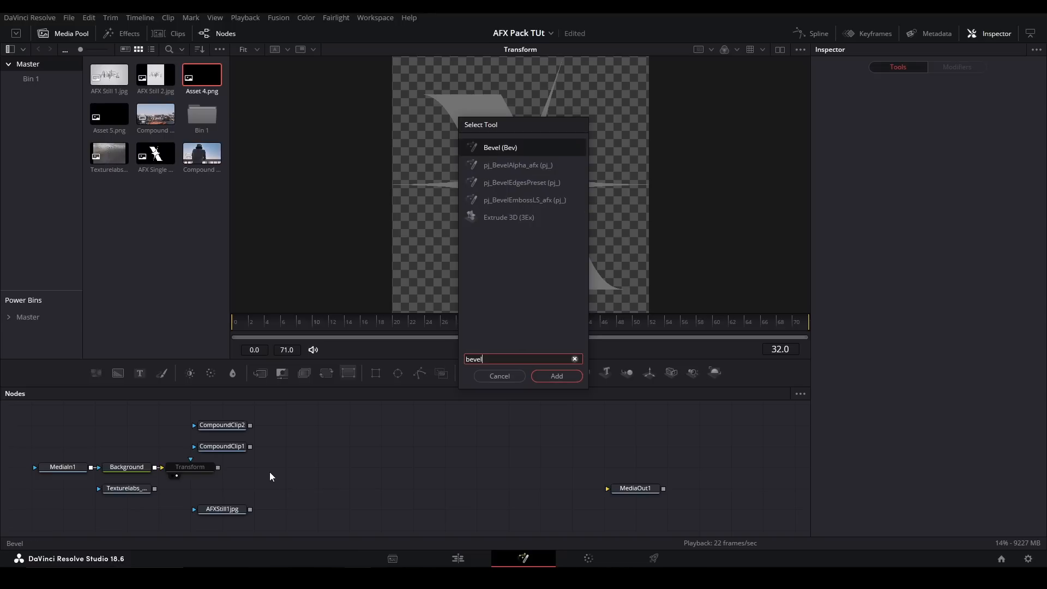
{"action": "key", "text": "Down"}
{"action": "key", "text": "Down"}
{"action": "key", "text": "Down"}
{"action": "key", "text": "Return"}
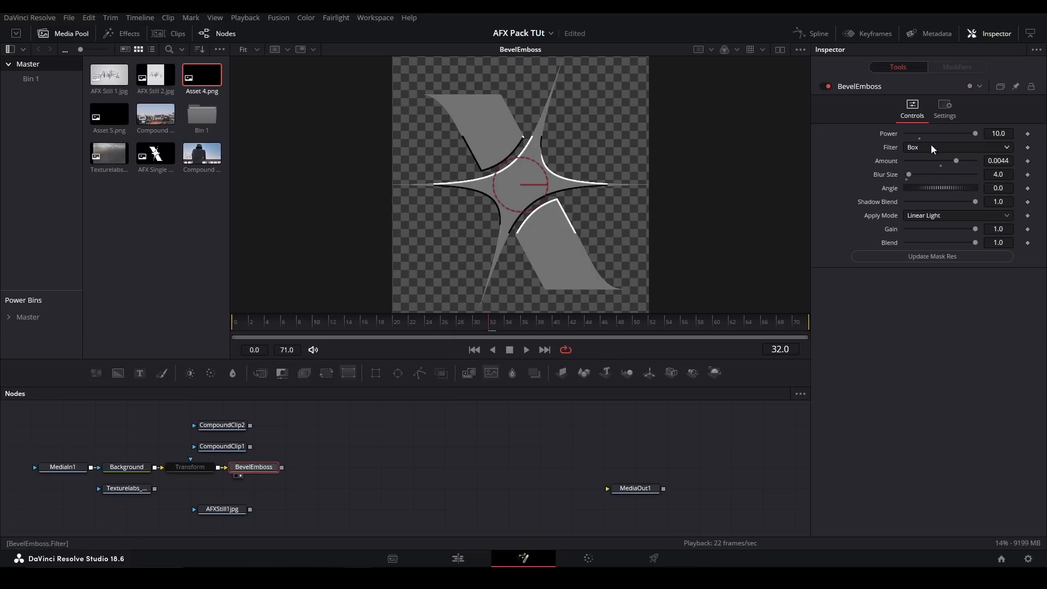
- Try the BevelEmboss' Power control, and set its Amount to 0.01 and Blur Size to about 34.6
{"action": "scroll", "coordinate": [462, 91], "scroll_direction": "up", "scroll_amount": 5}
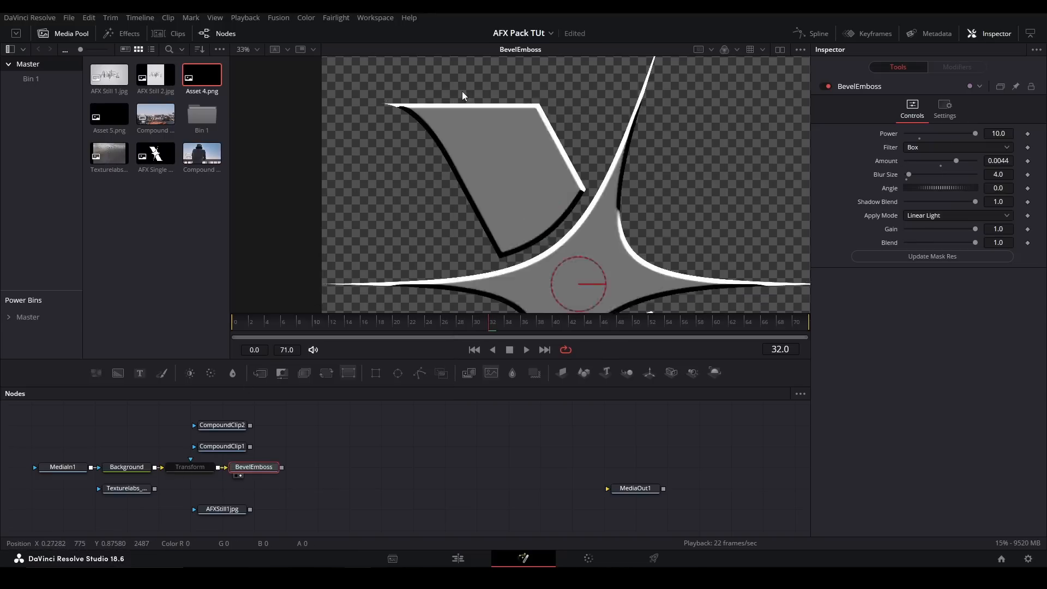
{"action": "left_click_drag", "start_coordinate": [976, 134], "coordinate": [997, 118]}
{"action": "scroll", "coordinate": [636, 148], "scroll_direction": "down", "scroll_amount": 3}
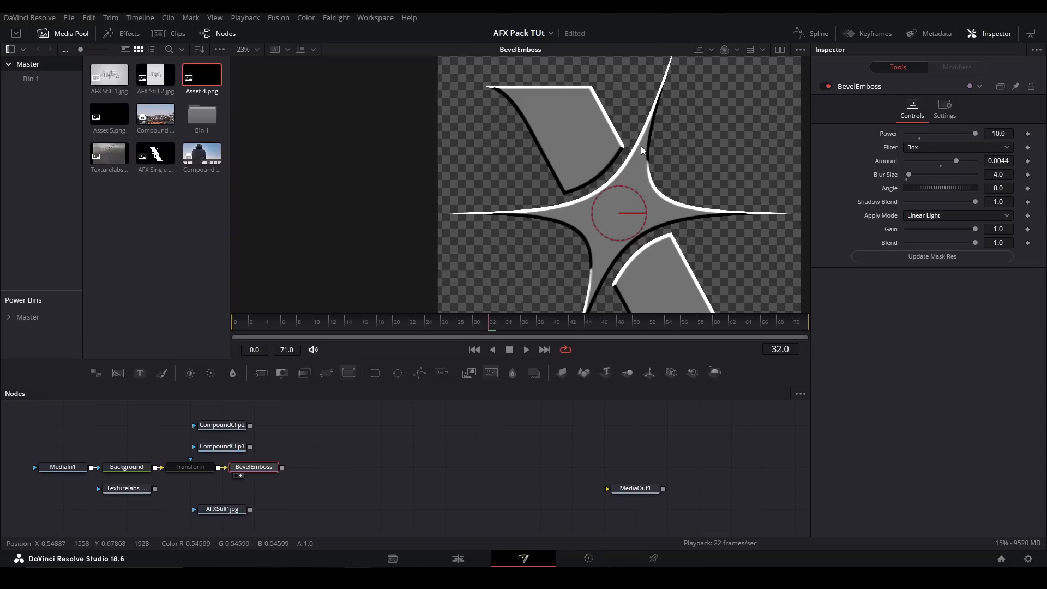
{"action": "left_click_drag", "start_coordinate": [956, 160], "coordinate": [987, 149]}
{"action": "left_click_drag", "start_coordinate": [909, 172], "coordinate": [929, 174]}
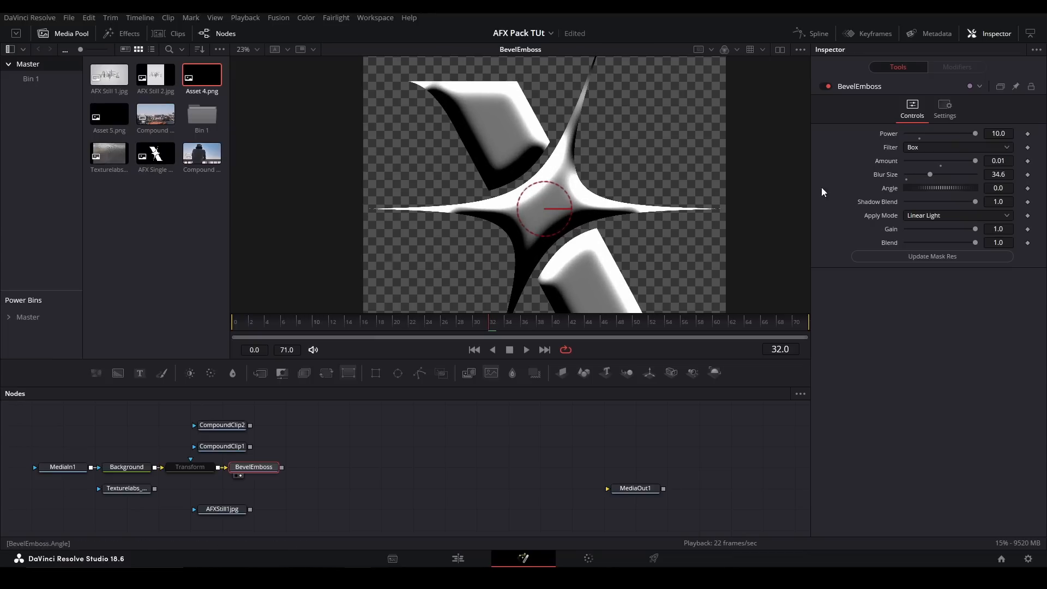
- Set the BevelEmboss' Angle to about -65.2, Shadow Blend to 0.0 and Blend to about 0.26
{"action": "mouse_move", "coordinate": [932, 188]}
{"action": "left_mouse_down"}
{"action": "mouse_move", "coordinate": [965, 185]}
{"action": "mouse_move", "coordinate": [921, 178]}
{"action": "left_mouse_up"}
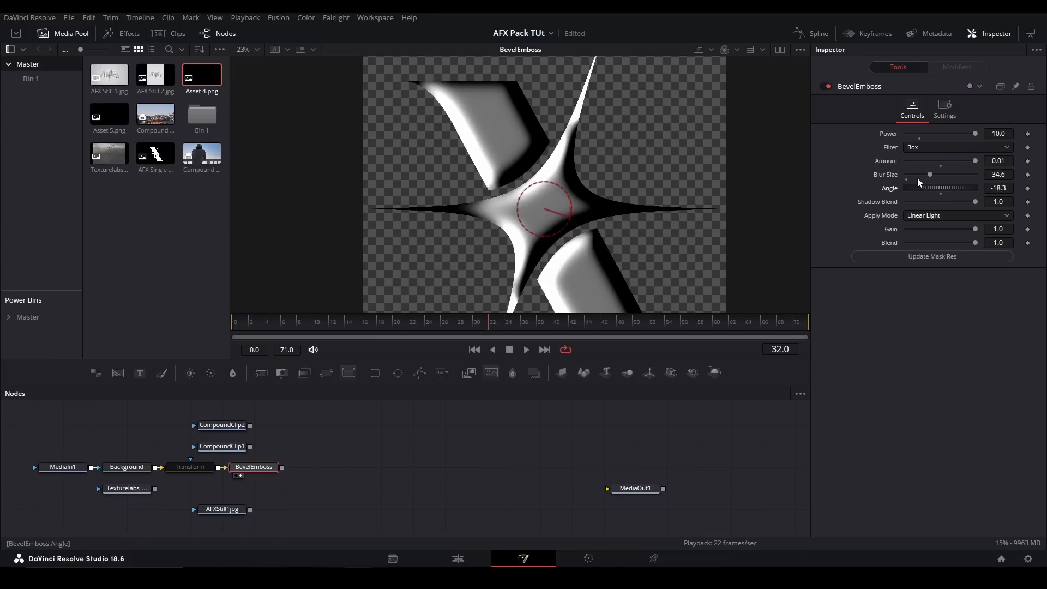
{"action": "left_click_drag", "start_coordinate": [975, 202], "coordinate": [904, 208]}
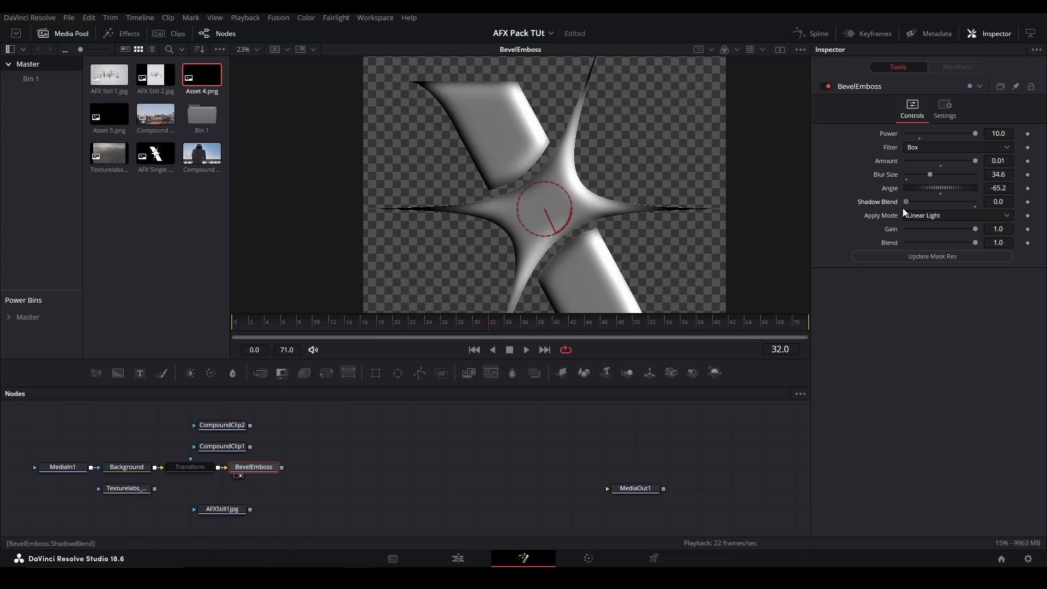
{"action": "left_click_drag", "start_coordinate": [975, 229], "coordinate": [923, 242]}
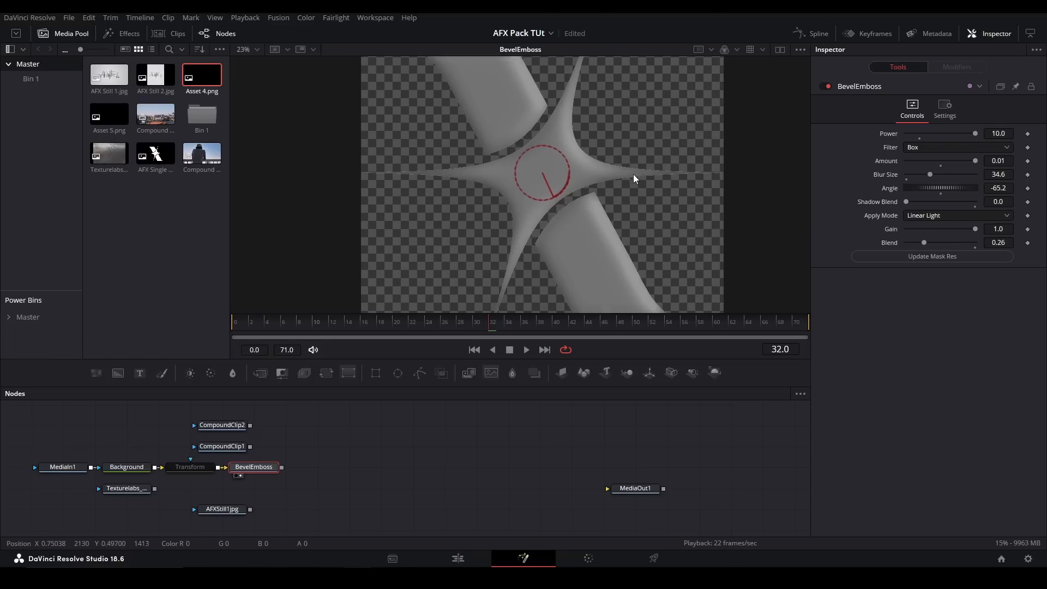
- Detach the BevelEmboss node to compare the logo's edges up close without it, and reconnect it to the Transform
{"action": "key", "text": "ctrl+f"}
{"action": "left_click", "coordinate": [438, 462]}
{"action": "scroll", "coordinate": [611, 182], "scroll_direction": "up", "scroll_amount": 6}
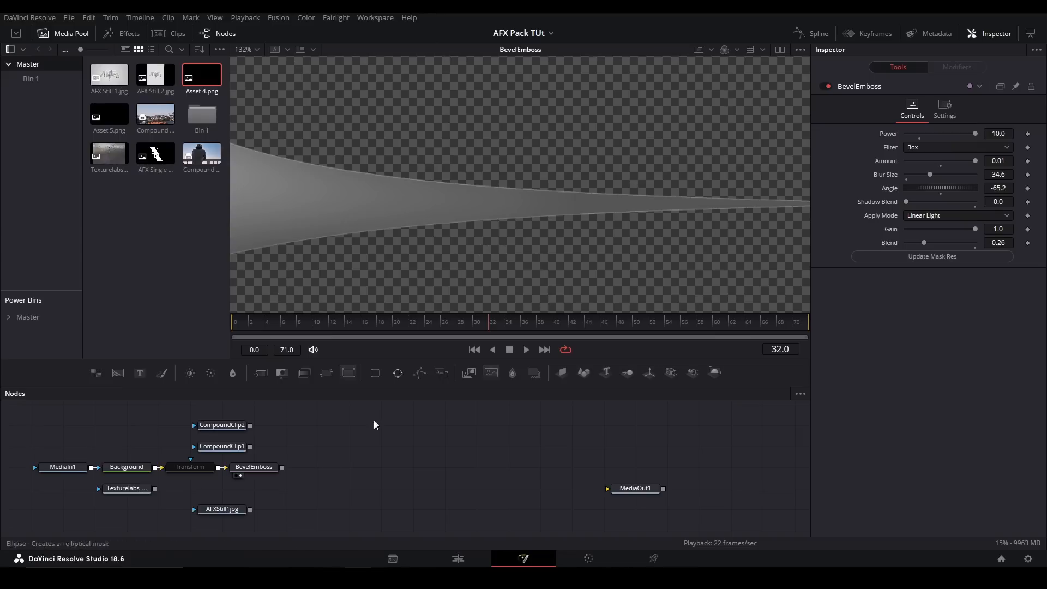
{"action": "left_click", "coordinate": [276, 469]}
{"action": "left_click_drag", "start_coordinate": [255, 467], "coordinate": [380, 466]}
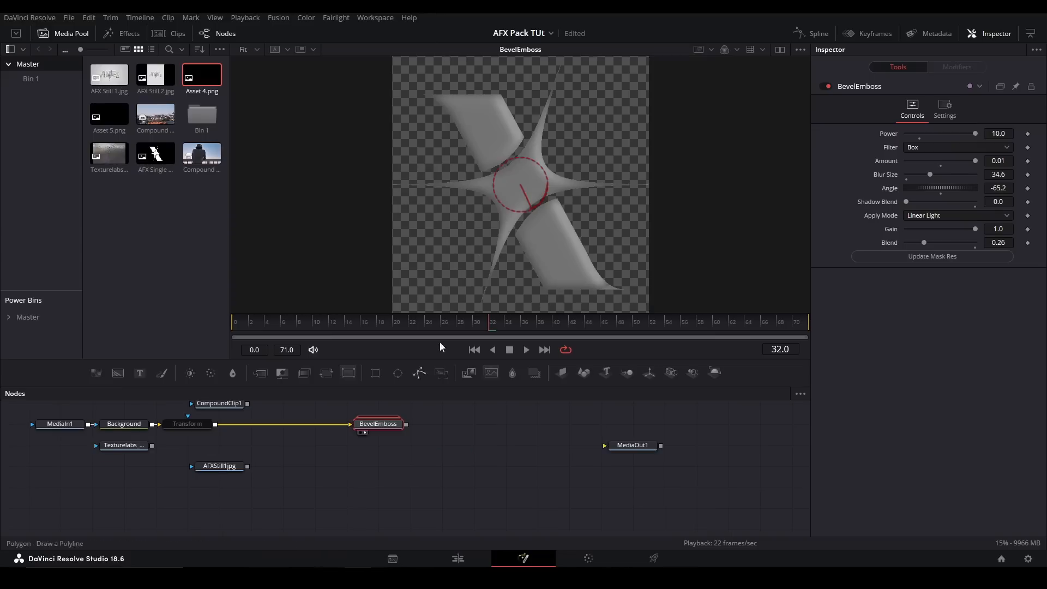
{"action": "scroll", "coordinate": [527, 179], "scroll_direction": "up", "scroll_amount": 2}
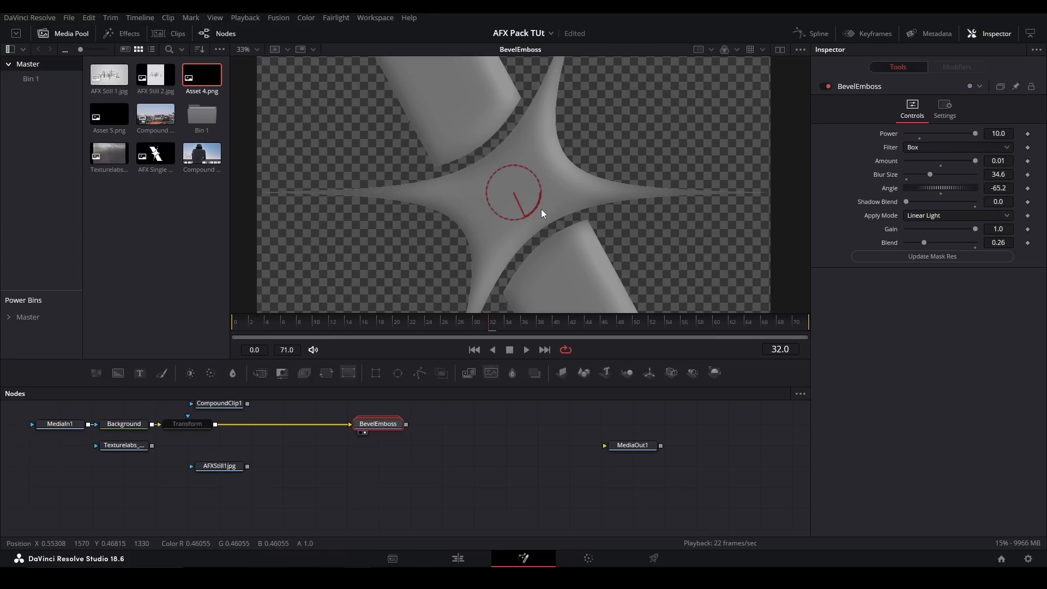
- Replace the BevelEmboss with the pj_SatinLS_afx tool, fed by the Transform node
{"action": "key", "text": "shift+space"}
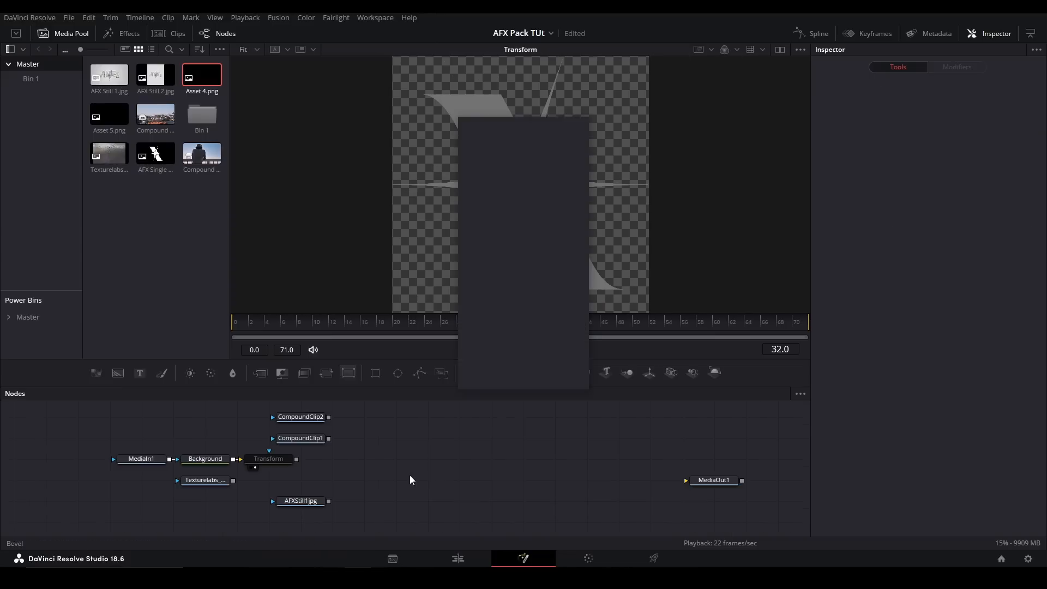
{"action": "type", "text": "satin"}
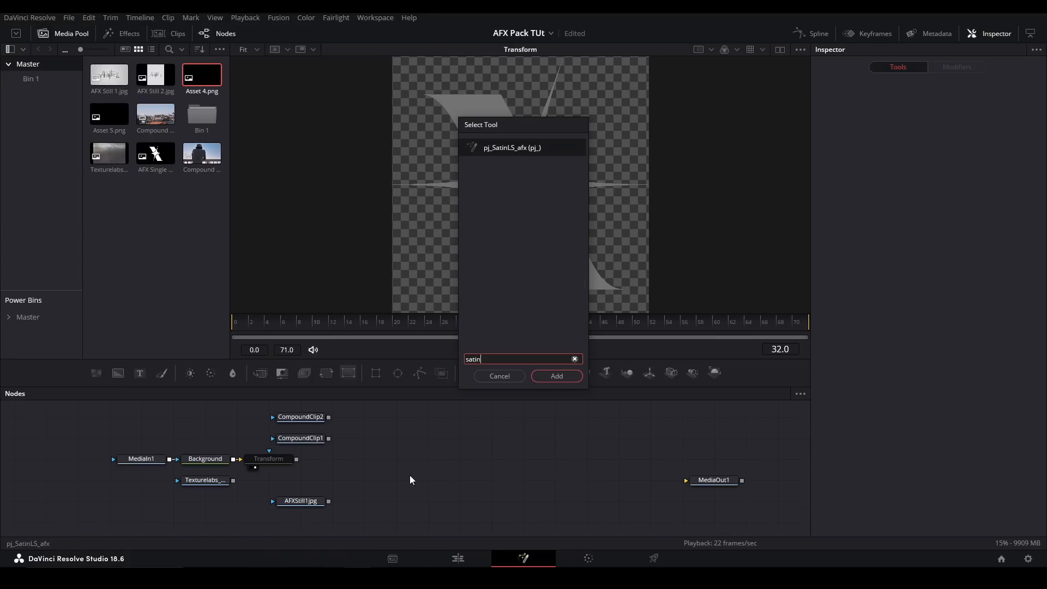
{"action": "key", "text": "Return"}
{"action": "left_click_drag", "start_coordinate": [296, 460], "coordinate": [410, 481]}
{"action": "left_click_drag", "start_coordinate": [410, 481], "coordinate": [403, 202]}
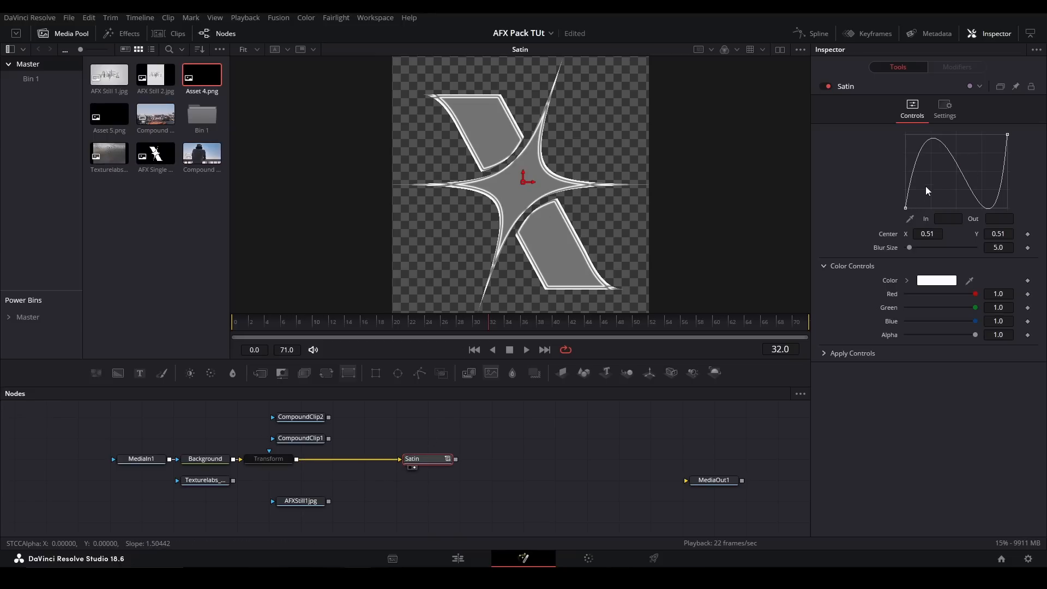
- Reshape the Satin's alpha curve by moving its points and handles into an uneven, multi-peaked profile
{"action": "scroll", "coordinate": [945, 177], "scroll_direction": "down", "scroll_amount": 3}
{"action": "left_click", "coordinate": [928, 159]}
{"action": "left_click_drag", "start_coordinate": [927, 159], "coordinate": [927, 157]}
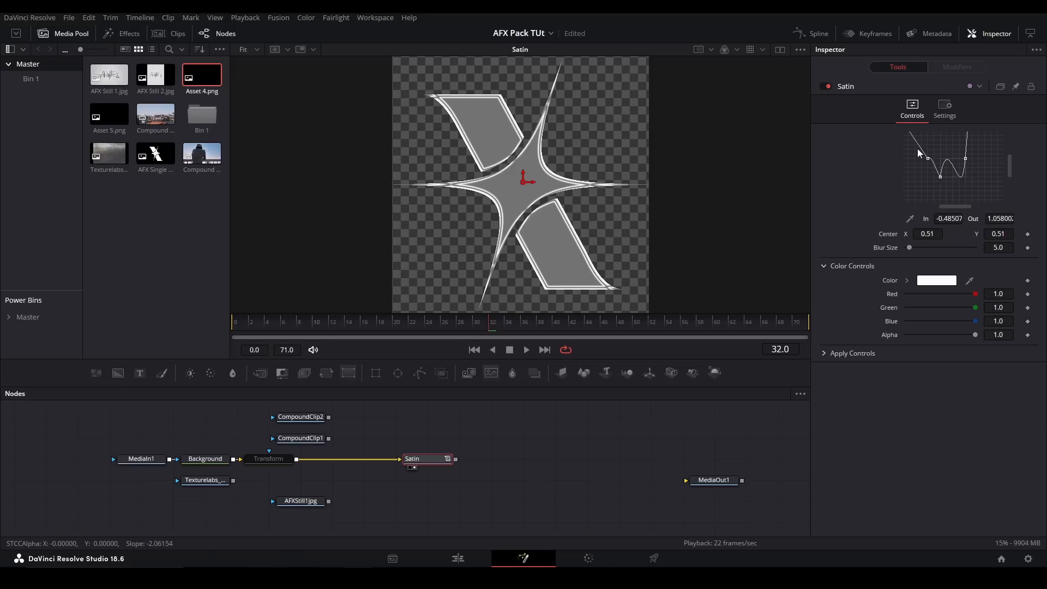
{"action": "mouse_move", "coordinate": [927, 158]}
{"action": "left_mouse_down"}
{"action": "mouse_move", "coordinate": [935, 165]}
{"action": "mouse_move", "coordinate": [923, 171]}
{"action": "left_mouse_up"}
{"action": "left_click_drag", "start_coordinate": [967, 145], "coordinate": [982, 167]}
- Try shifting the Satin's Center horizontally and vertically, undoing each move
{"action": "left_click_drag", "start_coordinate": [527, 180], "coordinate": [493, 179]}
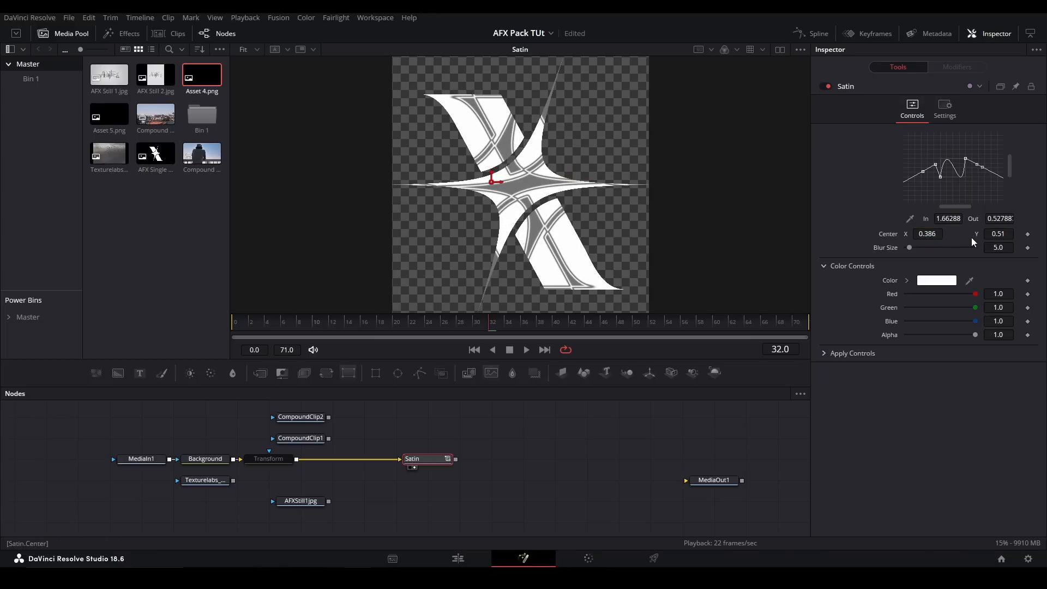
{"action": "key", "text": "ctrl+z"}
{"action": "left_click_drag", "start_coordinate": [997, 234], "coordinate": [1034, 235]}
{"action": "key", "text": "ctrl+z"}
- Set the Satin's Blur Size to about 7.1 and look through its Color Controls and Apply Controls
{"action": "mouse_move", "coordinate": [910, 247]}
{"action": "left_mouse_down"}
{"action": "mouse_move", "coordinate": [902, 252]}
{"action": "mouse_move", "coordinate": [922, 249]}
{"action": "mouse_move", "coordinate": [912, 246]}
{"action": "left_mouse_up"}
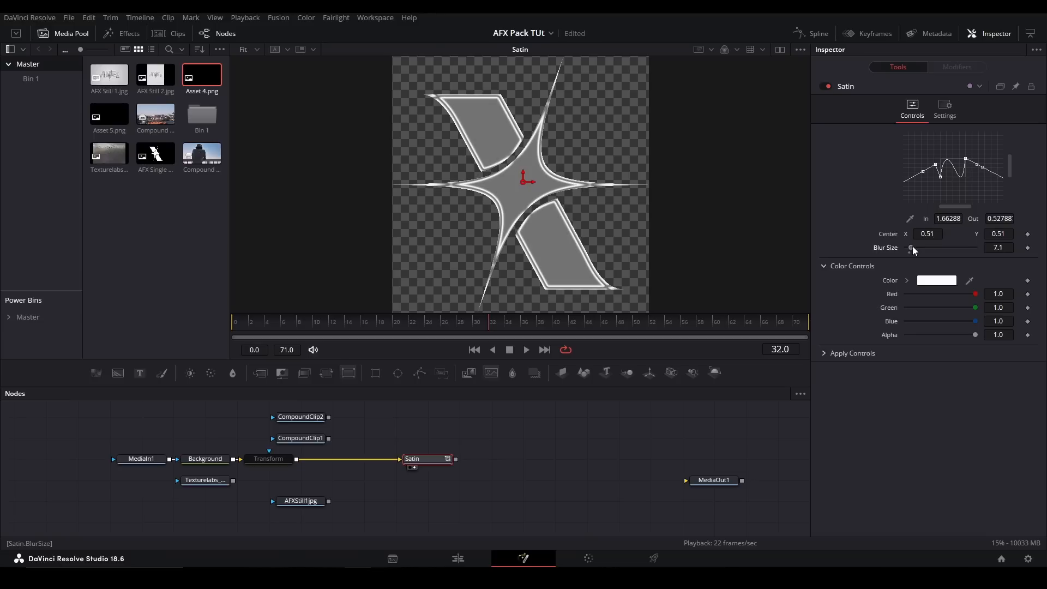
{"action": "left_click", "coordinate": [907, 281]}
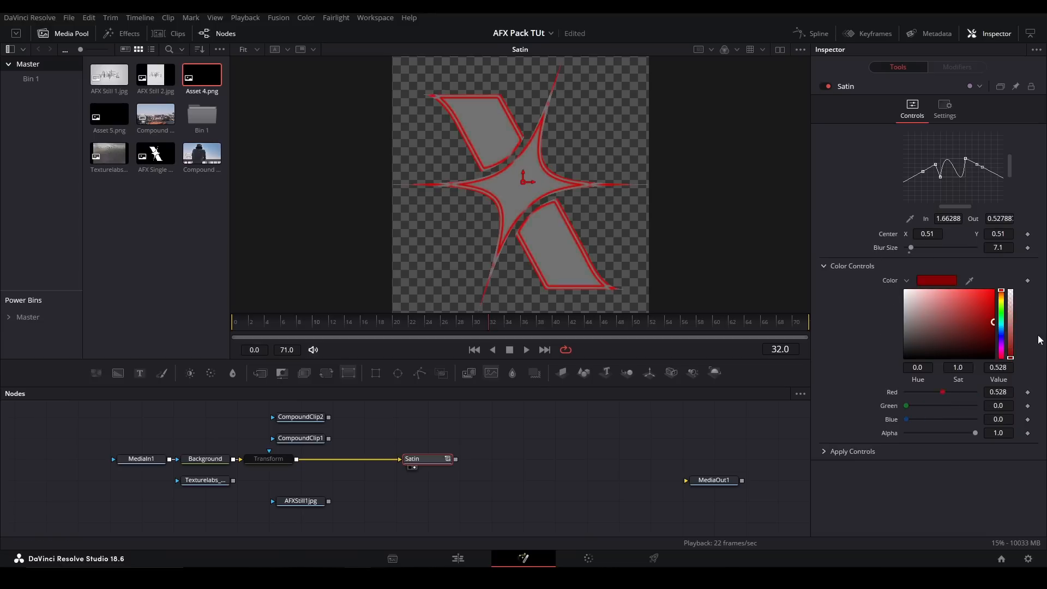
{"action": "left_click", "coordinate": [823, 265]}
{"action": "left_click", "coordinate": [824, 284]}
{"action": "left_click", "coordinate": [824, 284]}
- Replace the Satin with the pj_GradientFillLS_afx tool, fed by the Transform node and shown in the viewer
{"action": "left_click_drag", "start_coordinate": [509, 478], "coordinate": [404, 432]}
{"action": "key", "text": "Delete"}
{"action": "key", "text": "shift+space"}
{"action": "type", "text": "grad"}
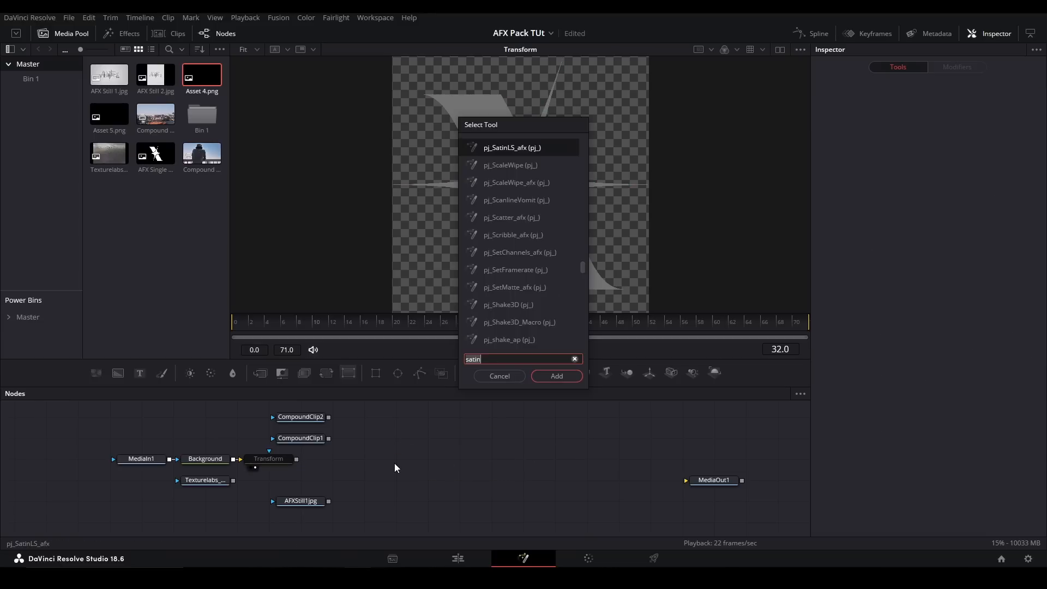
{"action": "type", "text": "ient"}
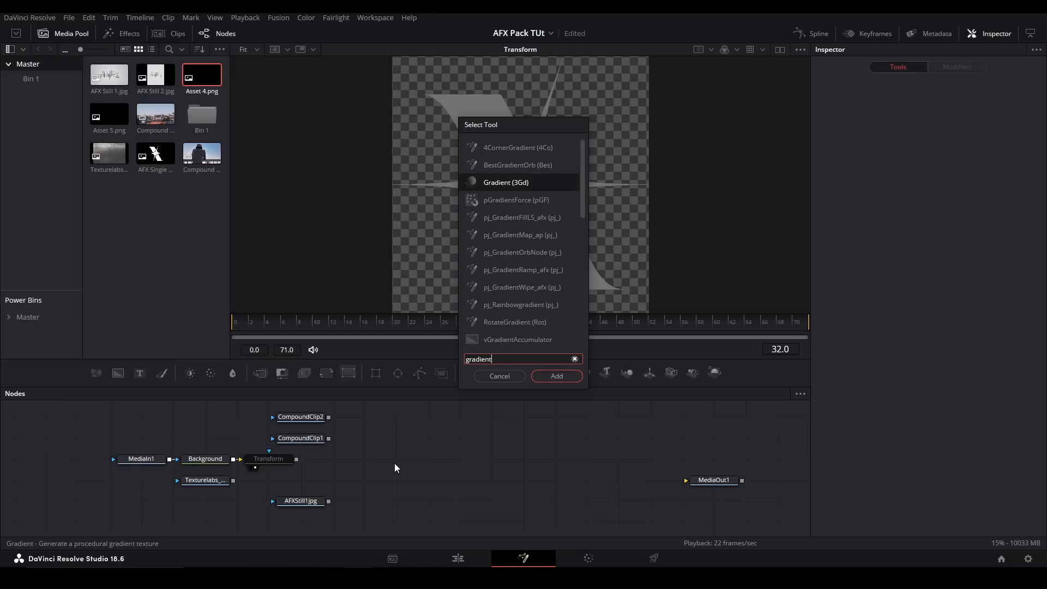
{"action": "key", "text": "Return"}
{"action": "left_click_drag", "start_coordinate": [296, 460], "coordinate": [353, 462]}
{"action": "key", "text": "2"}
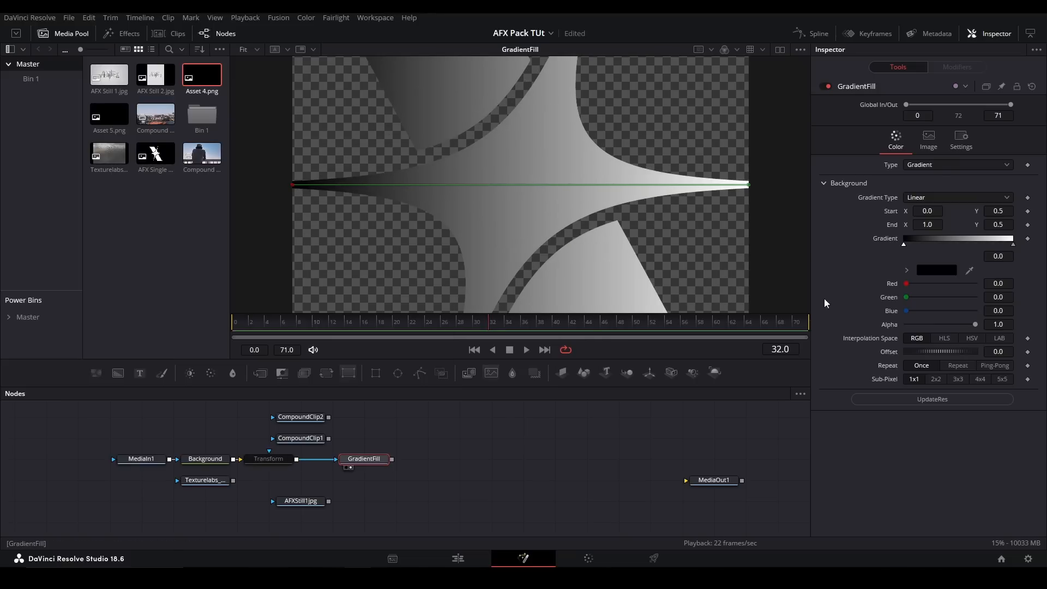
- Update the GradientFill's resolution and reposition its start and end points so the gradient runs diagonally upward across the logo
{"action": "left_click", "coordinate": [892, 403]}
{"action": "left_click_drag", "start_coordinate": [394, 185], "coordinate": [485, 283]}
{"action": "left_click_drag", "start_coordinate": [649, 223], "coordinate": [577, 130]}
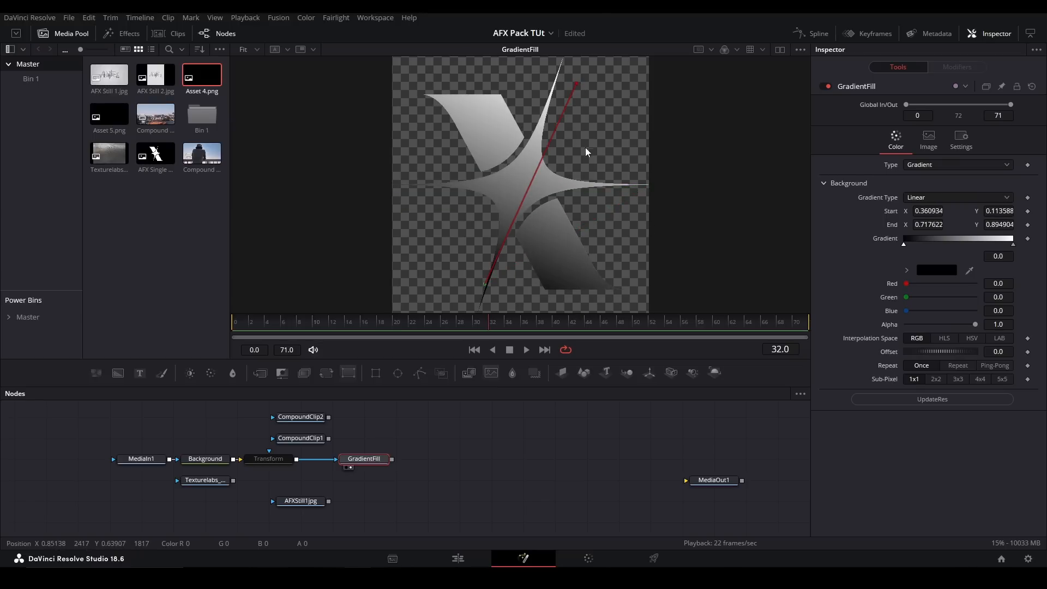
{"action": "mouse_move", "coordinate": [620, 150]}
{"action": "left_mouse_down"}
{"action": "mouse_move", "coordinate": [655, 134]}
{"action": "mouse_move", "coordinate": [574, 183]}
{"action": "mouse_move", "coordinate": [668, 154]}
{"action": "mouse_move", "coordinate": [631, 140]}
{"action": "left_mouse_up"}
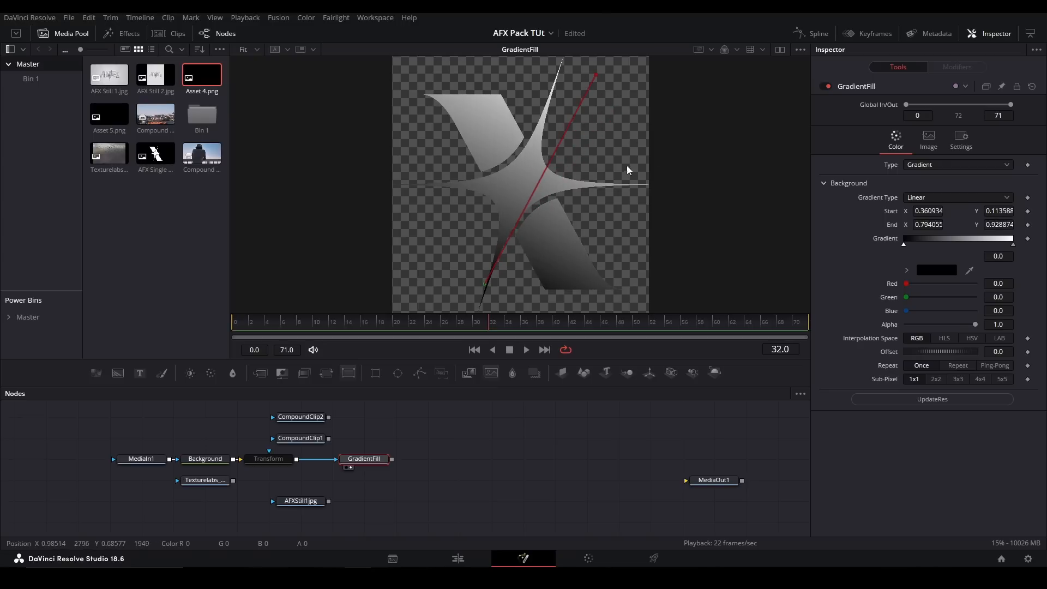
{"action": "mouse_move", "coordinate": [554, 277]}
{"action": "left_mouse_down"}
{"action": "mouse_move", "coordinate": [530, 279]}
{"action": "mouse_move", "coordinate": [519, 241]}
{"action": "mouse_move", "coordinate": [542, 269]}
{"action": "mouse_move", "coordinate": [538, 285]}
{"action": "mouse_move", "coordinate": [535, 270]}
{"action": "left_mouse_up"}
{"action": "mouse_move", "coordinate": [627, 138]}
{"action": "left_mouse_down"}
{"action": "mouse_move", "coordinate": [604, 141]}
{"action": "mouse_move", "coordinate": [615, 177]}
{"action": "left_mouse_up"}
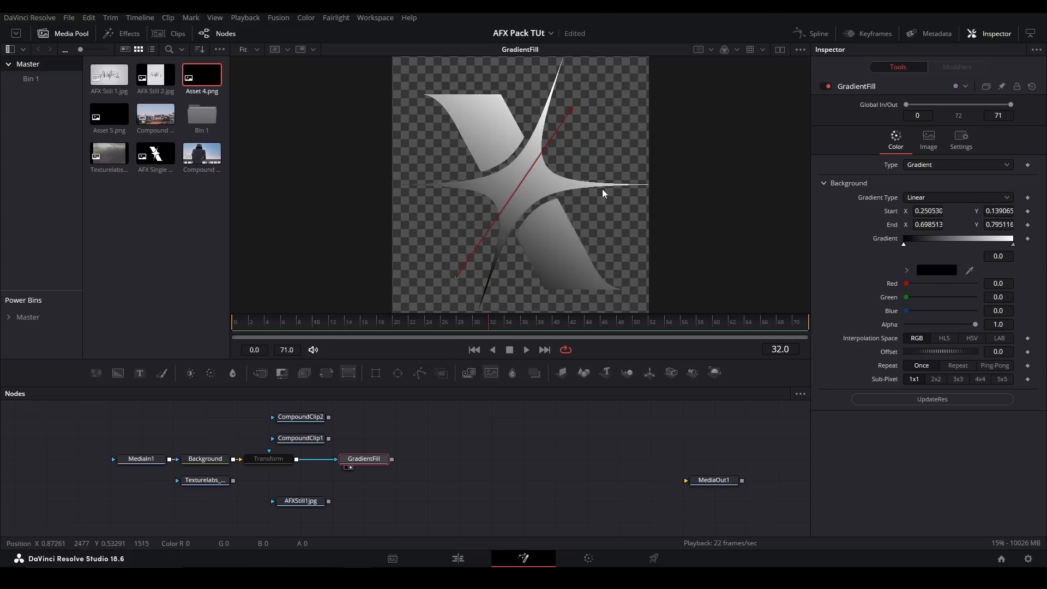
{"action": "mouse_move", "coordinate": [506, 279]}
{"action": "left_mouse_down"}
{"action": "mouse_move", "coordinate": [522, 246]}
{"action": "mouse_move", "coordinate": [525, 258]}
{"action": "left_mouse_up"}
- Replace the GradientFill with the pj_StrokeLS_afx tool, fed by the Transform node and shown in the viewer
{"action": "key", "text": "Delete"}
{"action": "key", "text": "shift+space"}
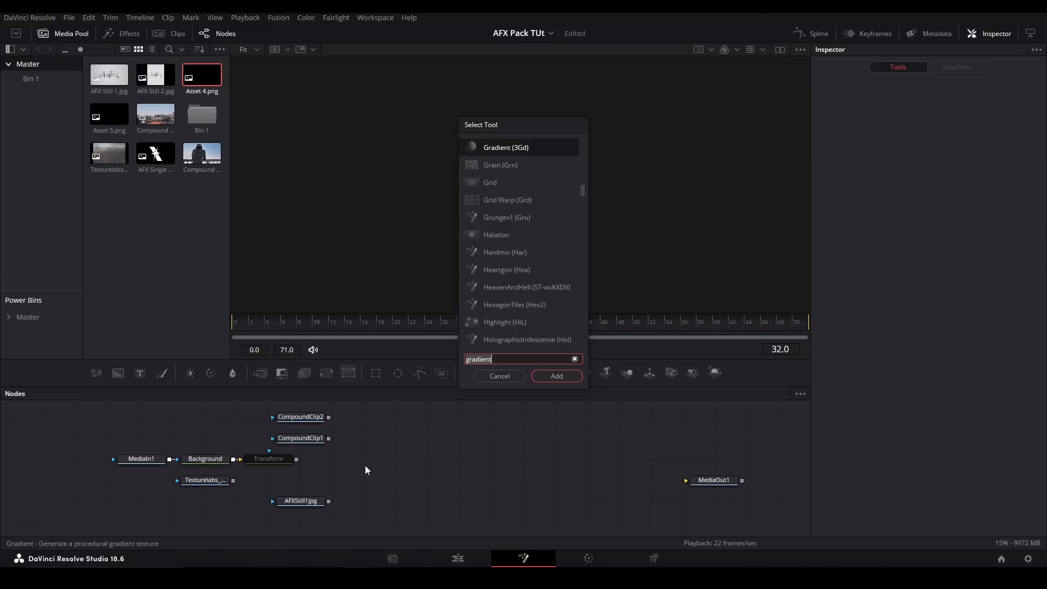
{"action": "type", "text": "stroke"}
{"action": "key", "text": "Down"}
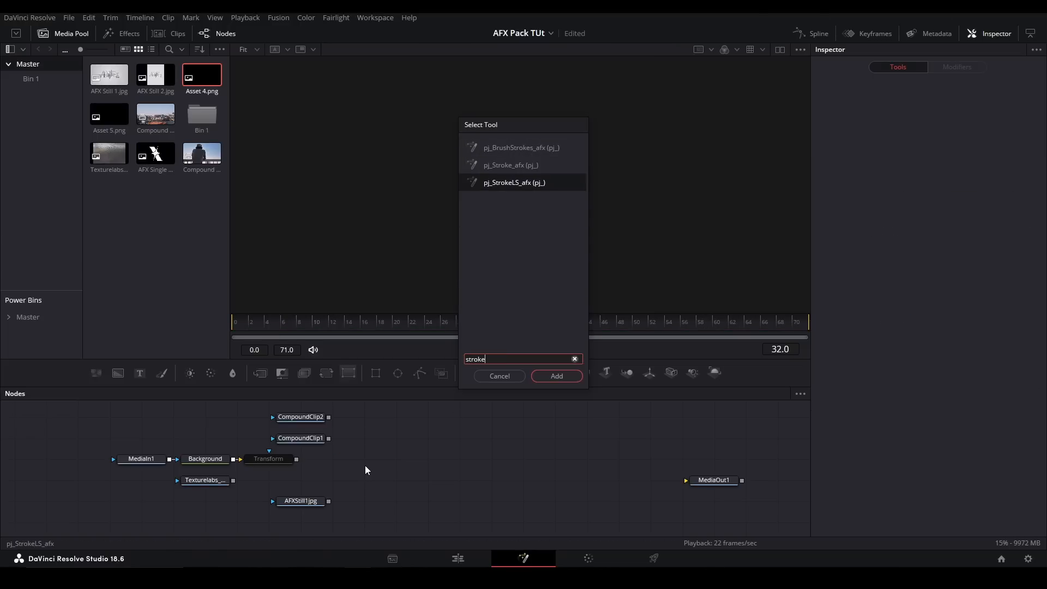
{"action": "key", "text": "Return"}
{"action": "left_click_drag", "start_coordinate": [332, 458], "coordinate": [349, 458]}
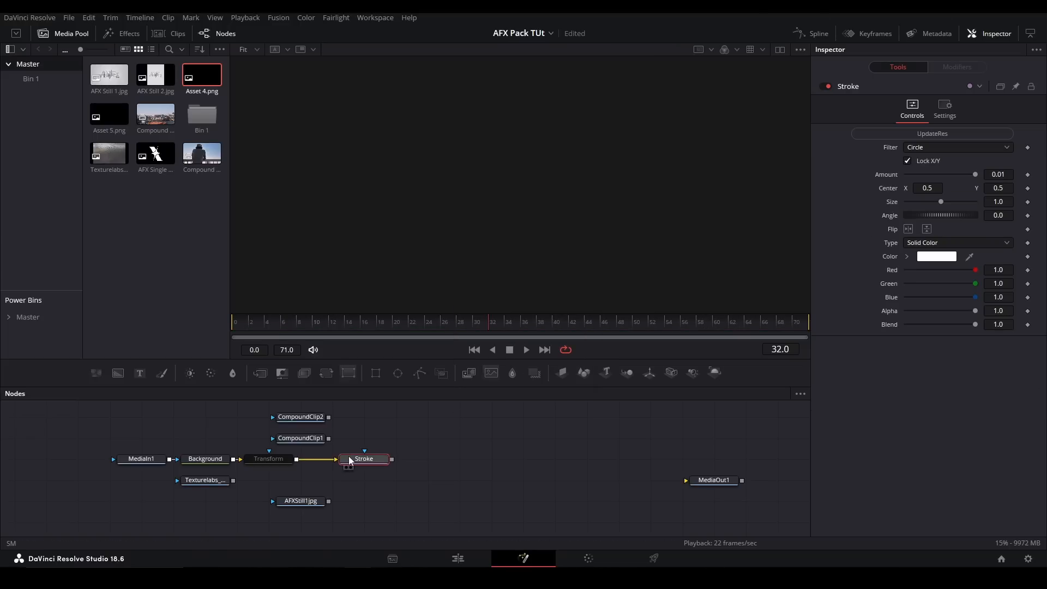
{"action": "key", "text": "2"}
- Update the Stroke's resolution and set its solid color to black
{"action": "left_click", "coordinate": [914, 134]}
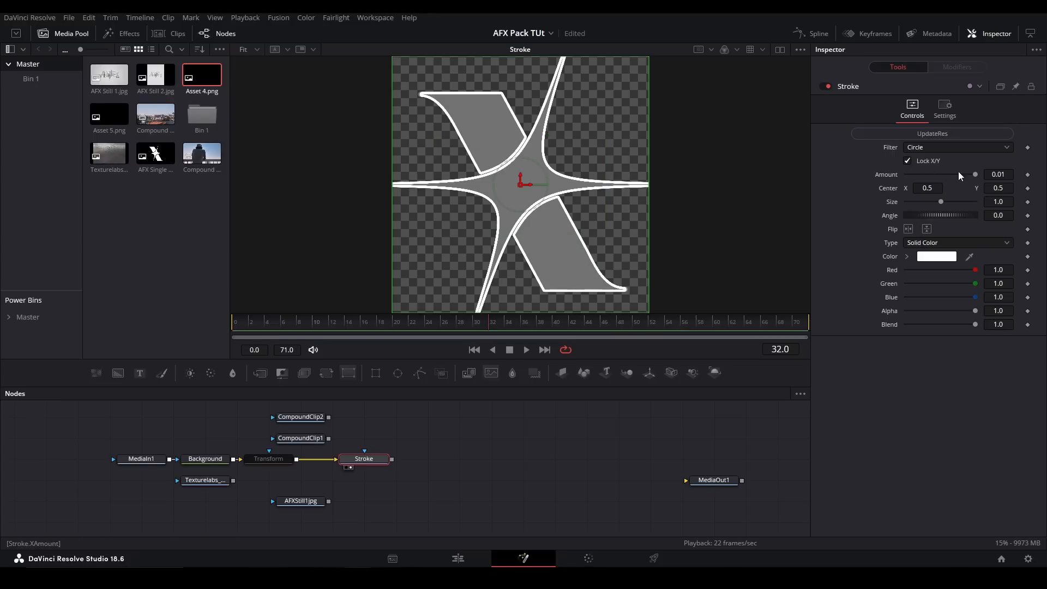
{"action": "left_click", "coordinate": [907, 256]}
{"action": "left_click", "coordinate": [905, 333]}
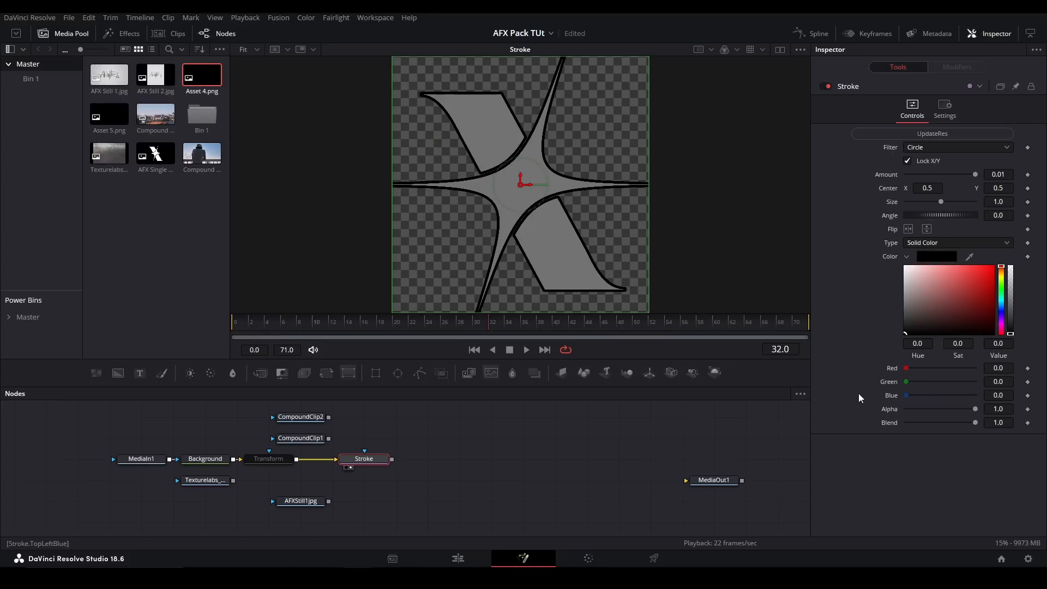
- Try the Stroke's Amount, Size and Angle controls, undoing each change
{"action": "left_click_drag", "start_coordinate": [976, 173], "coordinate": [885, 181]}
{"action": "key", "text": "ctrl+z"}
{"action": "mouse_move", "coordinate": [943, 201]}
{"action": "left_mouse_down"}
{"action": "mouse_move", "coordinate": [960, 201]}
{"action": "mouse_move", "coordinate": [897, 176]}
{"action": "left_mouse_up"}
{"action": "key", "text": "ctrl+z"}
{"action": "key", "text": "ctrl+z"}
{"action": "left_click_drag", "start_coordinate": [915, 217], "coordinate": [928, 217]}
{"action": "key", "text": "ctrl+z"}
- Try the Stroke's color picker, keeping black, and switch its vertical flip on and off again
{"action": "mouse_move", "coordinate": [930, 284]}
{"action": "left_mouse_down"}
{"action": "mouse_move", "coordinate": [1044, 261]}
{"action": "mouse_move", "coordinate": [840, 362]}
{"action": "left_mouse_up"}
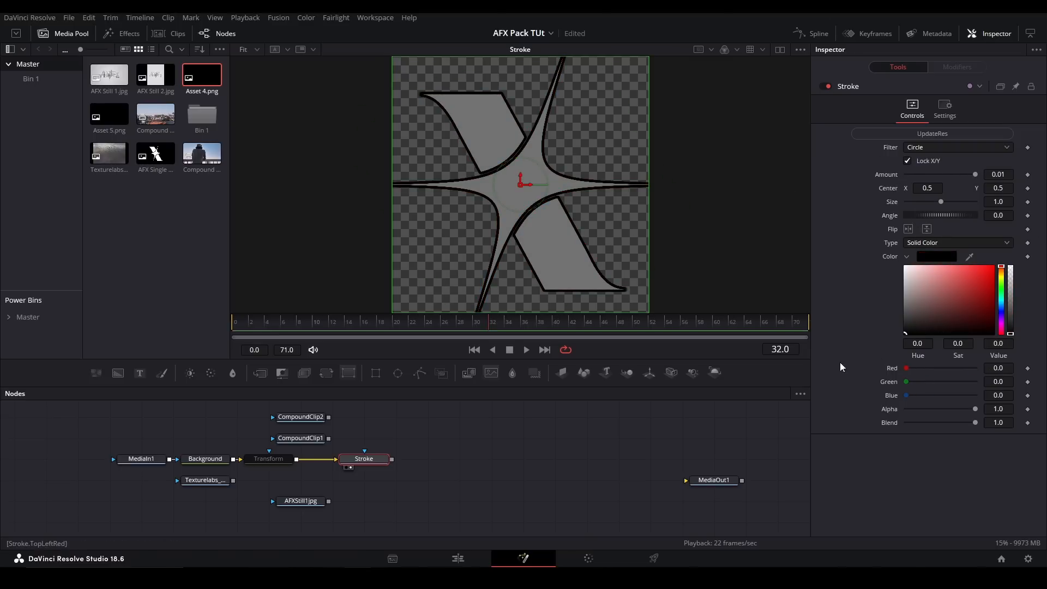
{"action": "left_click", "coordinate": [906, 256]}
{"action": "left_click", "coordinate": [927, 229]}
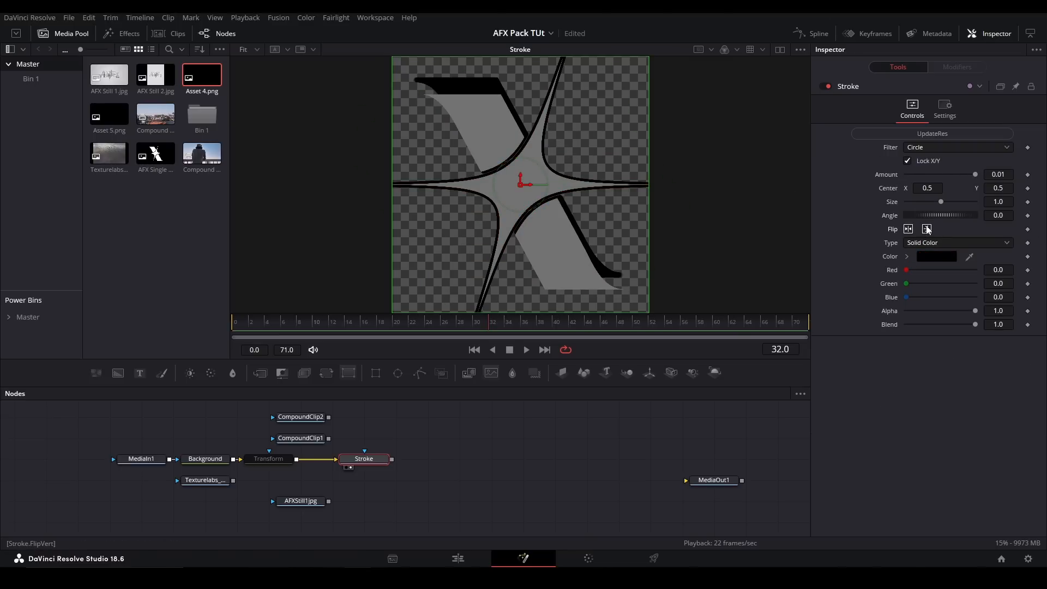
{"action": "left_click", "coordinate": [927, 229]}
- Replace the Stroke with the BlendIfSimon tool, using CompoundClip1 as background and CompoundClip2 as foreground, and show it in the viewer
{"action": "key", "text": "Delete"}
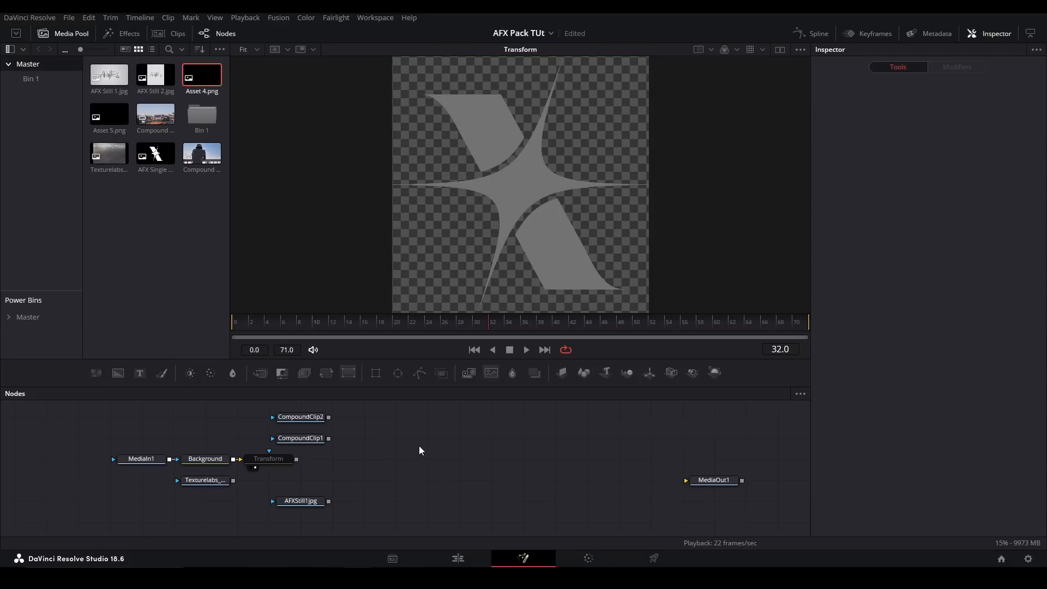
{"action": "key", "text": "shift+space"}
{"action": "type", "text": "stroke"}
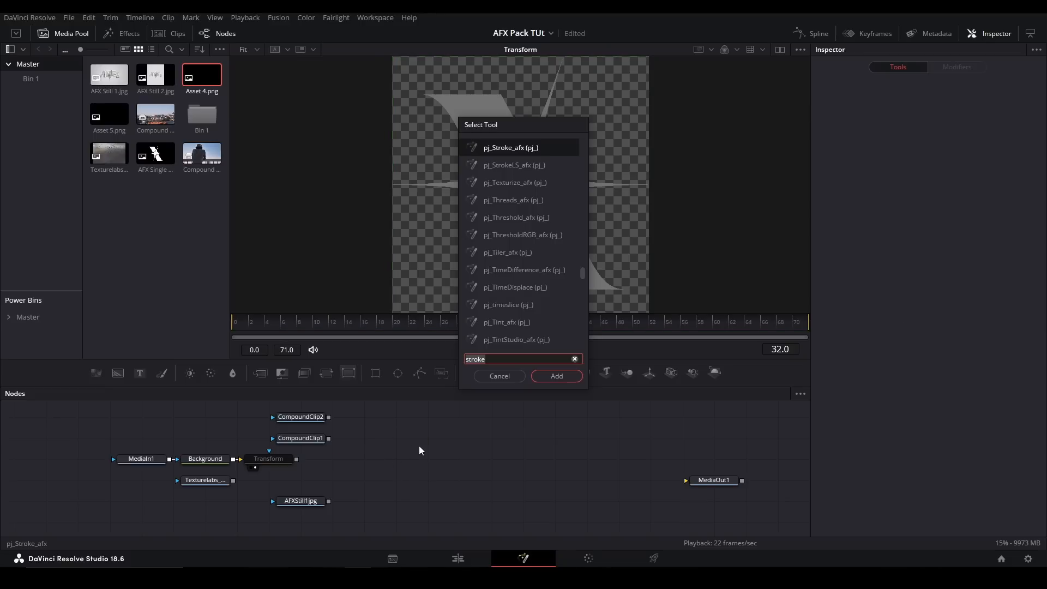
{"action": "type", "text": "blend"}
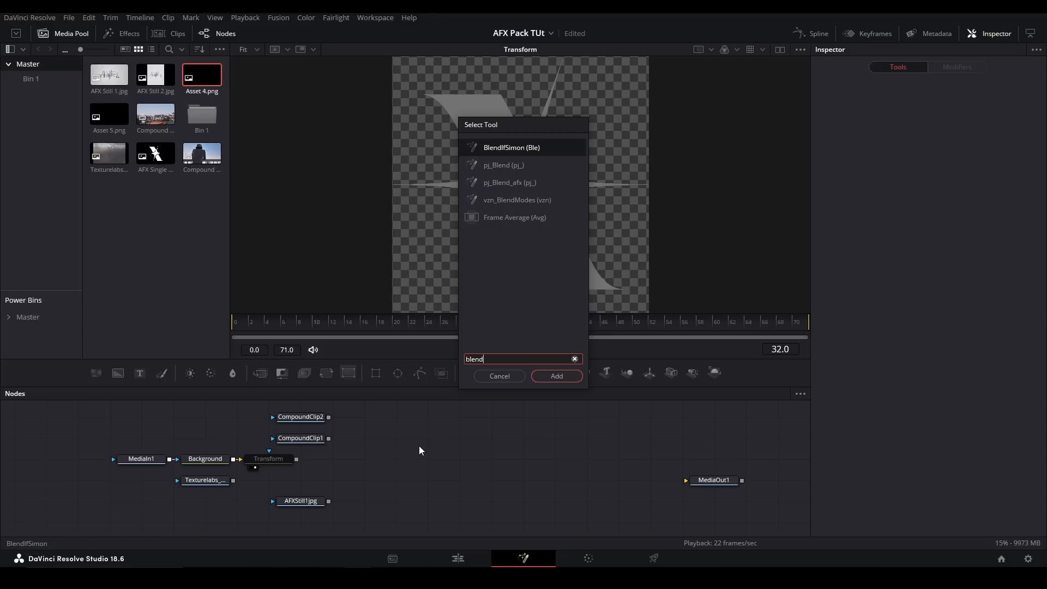
{"action": "key", "text": "Return"}
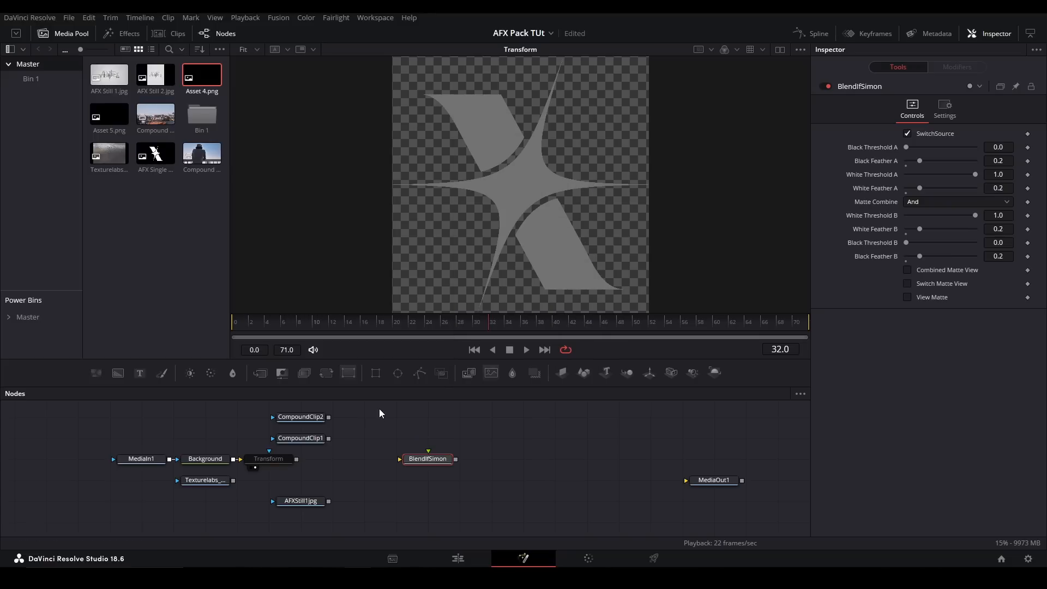
{"action": "left_click_drag", "start_coordinate": [329, 438], "coordinate": [422, 459]}
{"action": "left_click_drag", "start_coordinate": [328, 416], "coordinate": [423, 463]}
{"action": "key", "text": "1"}
- Set the BlendIfSimon's White Threshold A to about 0.331, Black Threshold B to 0.543 and Black Feather B to 0.457
{"action": "mouse_move", "coordinate": [908, 147]}
{"action": "left_mouse_down"}
{"action": "mouse_move", "coordinate": [958, 146]}
{"action": "mouse_move", "coordinate": [897, 155]}
{"action": "left_mouse_up"}
{"action": "left_click_drag", "start_coordinate": [975, 173], "coordinate": [929, 174]}
{"action": "left_click_drag", "start_coordinate": [907, 243], "coordinate": [937, 257]}
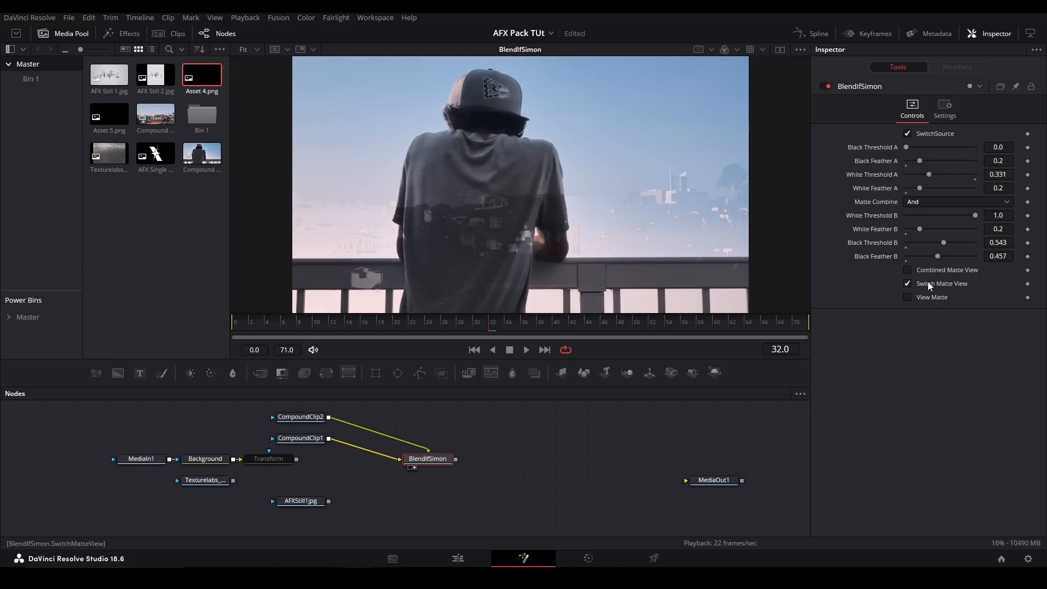
- Toggle the BlendIfSimon's matte view and SwitchSource options and return them to their previous states
{"action": "left_click", "coordinate": [915, 292]}
{"action": "left_click", "coordinate": [916, 293]}
{"action": "left_click", "coordinate": [915, 133]}
{"action": "left_click", "coordinate": [914, 133]}
- Delete the BlendIfSimon node, show the AFXStill1jpg node in the viewer and save the project
{"action": "left_click_drag", "start_coordinate": [518, 479], "coordinate": [414, 447]}
{"action": "key", "text": "Delete"}
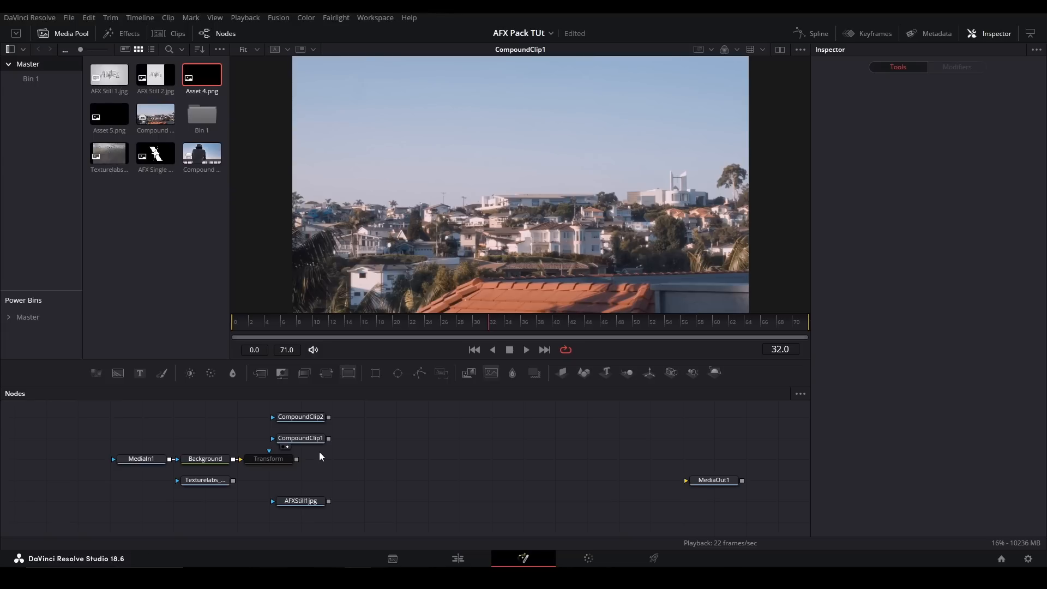
{"action": "left_click", "coordinate": [311, 501]}
{"action": "key", "text": "1"}
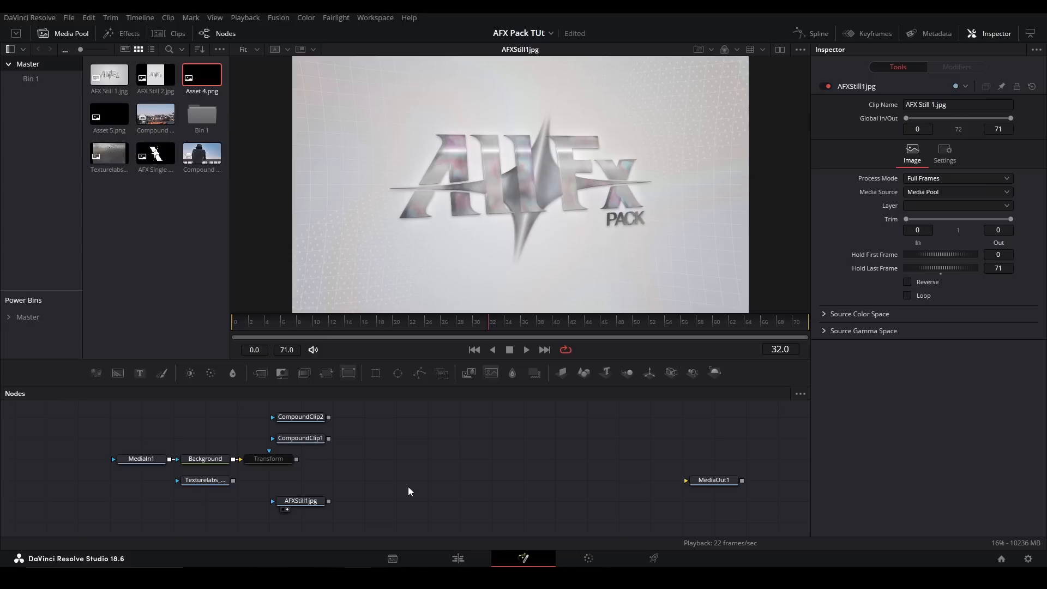
{"action": "key", "text": "ctrl+s"}
- Switch to the DaVinci Effects to Other Program Effects spreadsheet and look through the Effect List from Layer Styles back up to Channel
{"action": "left_click_drag", "start_coordinate": [0, 143], "coordinate": [349, 15]}
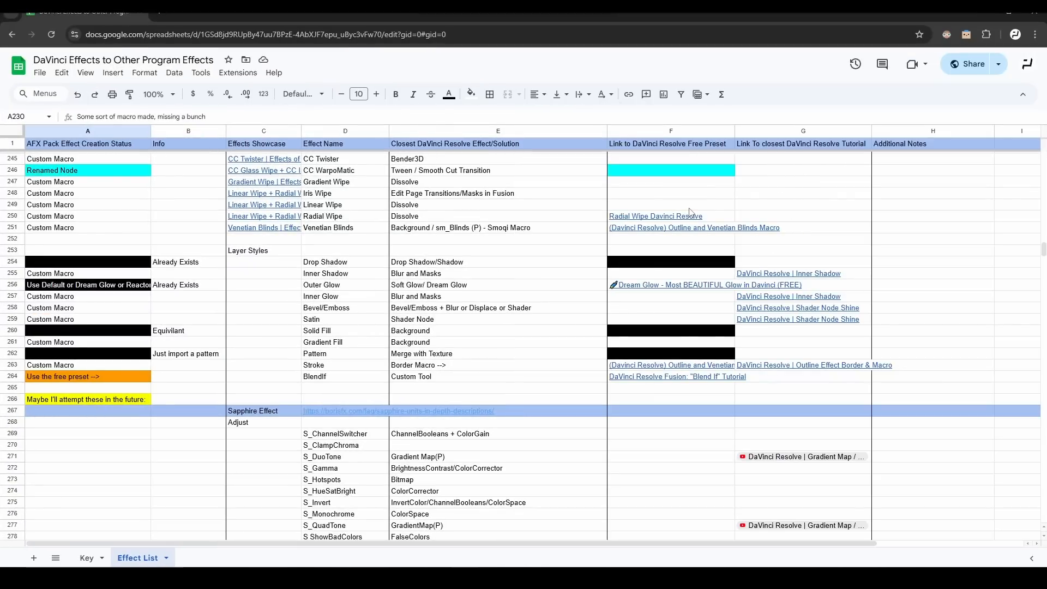
{"action": "scroll", "coordinate": [686, 289], "scroll_direction": "down", "scroll_amount": 1}
{"action": "scroll", "coordinate": [688, 305], "scroll_direction": "up", "scroll_amount": 3}
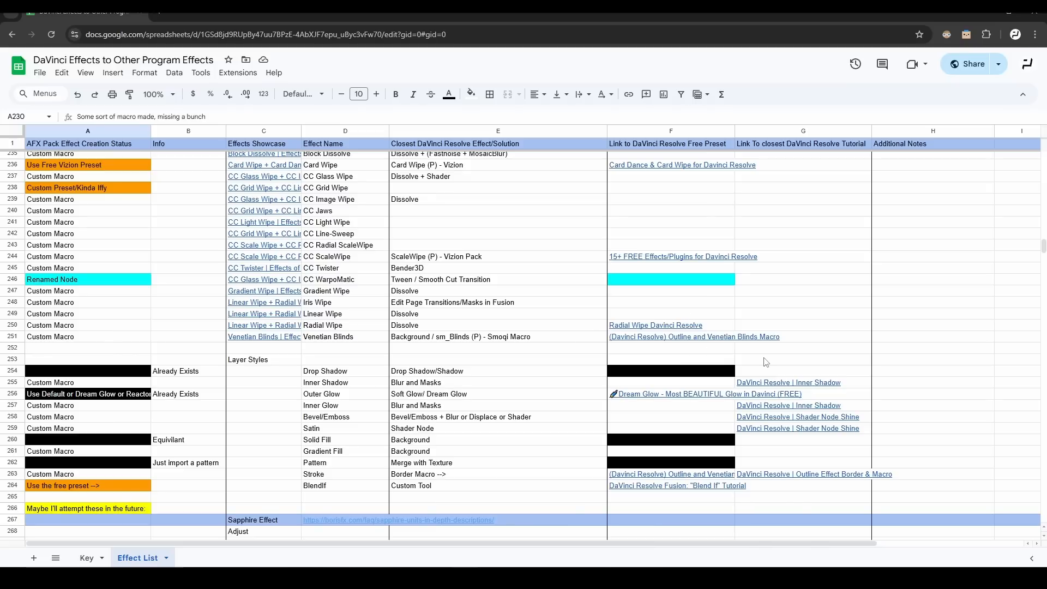
{"action": "scroll", "coordinate": [766, 362], "scroll_direction": "up", "scroll_amount": 20}
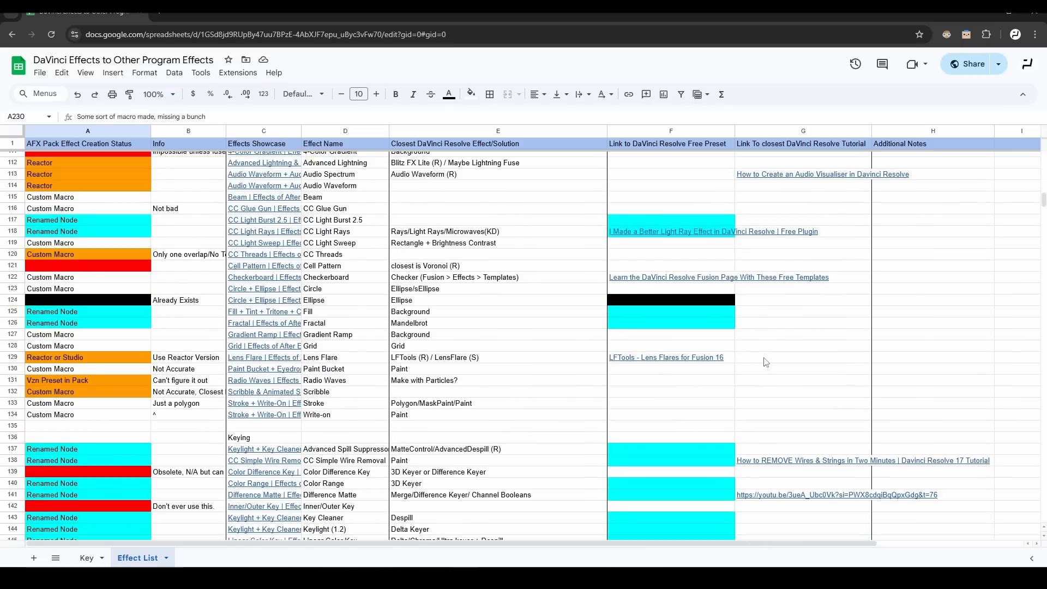
{"action": "scroll", "coordinate": [767, 361], "scroll_direction": "up", "scroll_amount": 20}
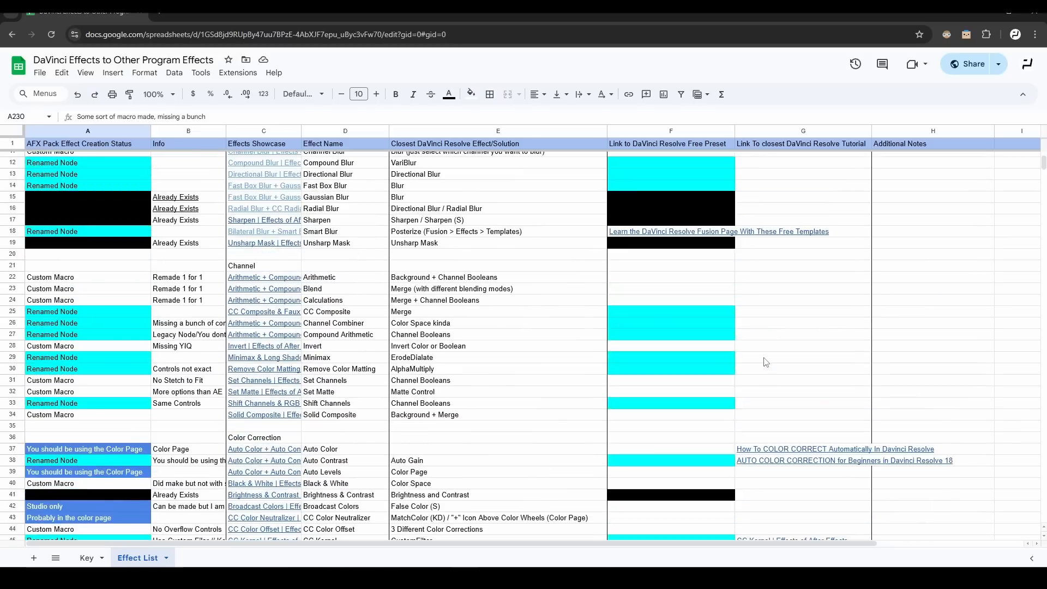